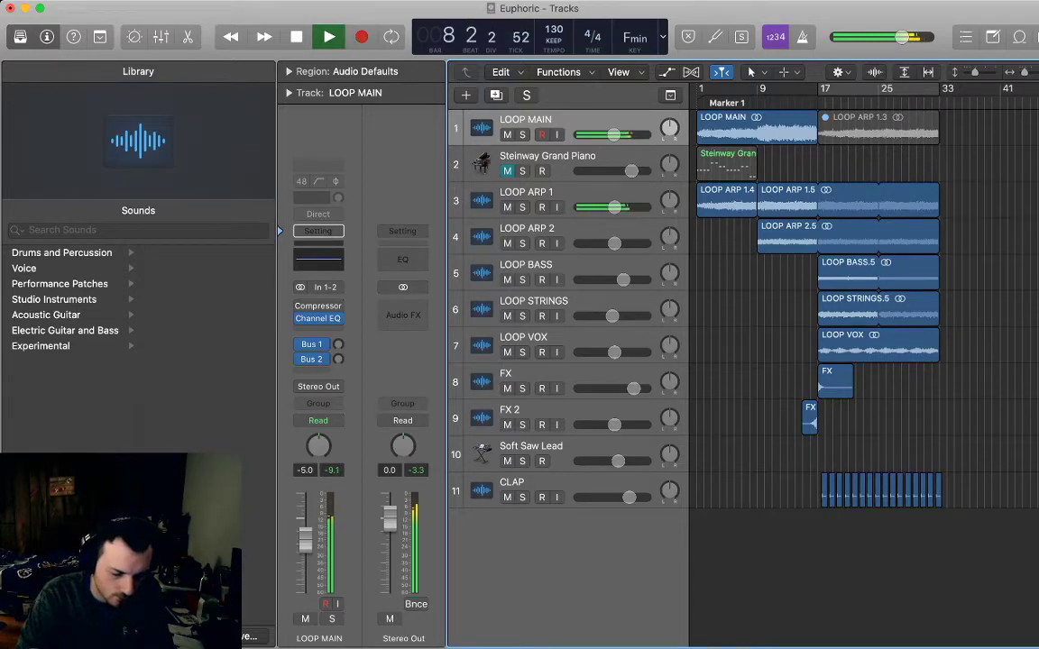
- Record a melody on the Soft Saw Lead track from bar 17 to bar 25
{"action": "left_click", "coordinate": [532, 447]}
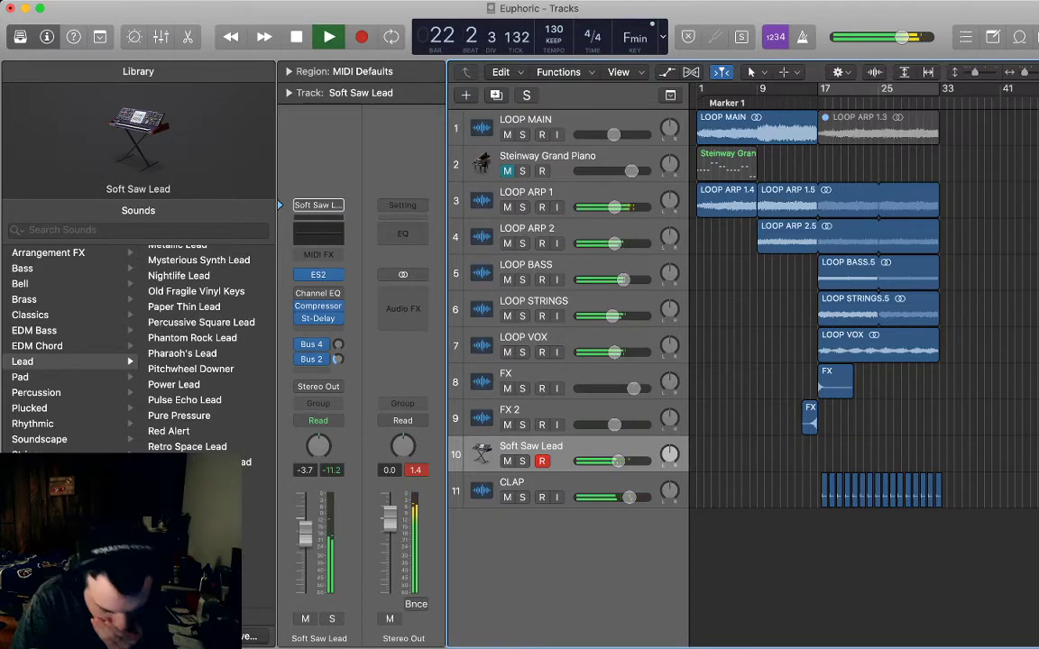
{"action": "key", "text": "space"}
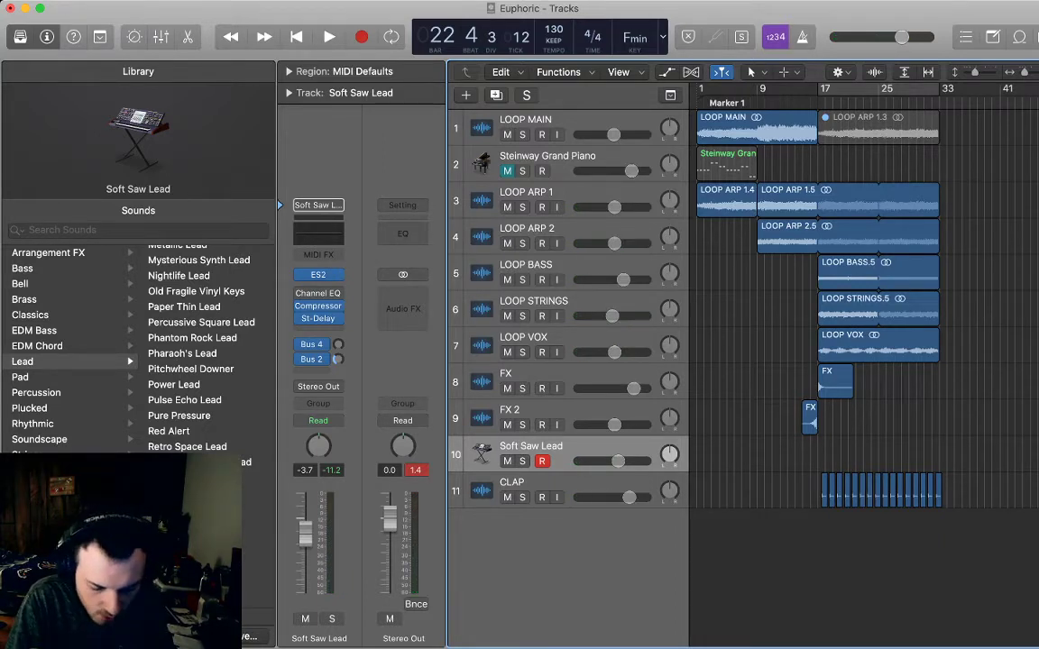
{"action": "key", "text": "Return"}
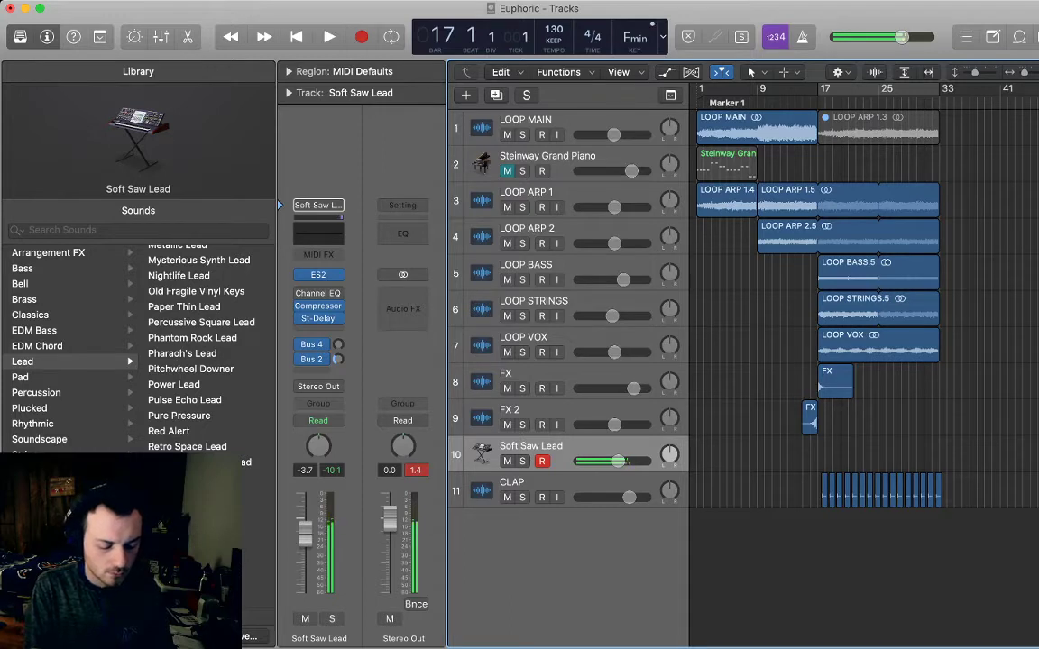
{"action": "key", "text": "space"}
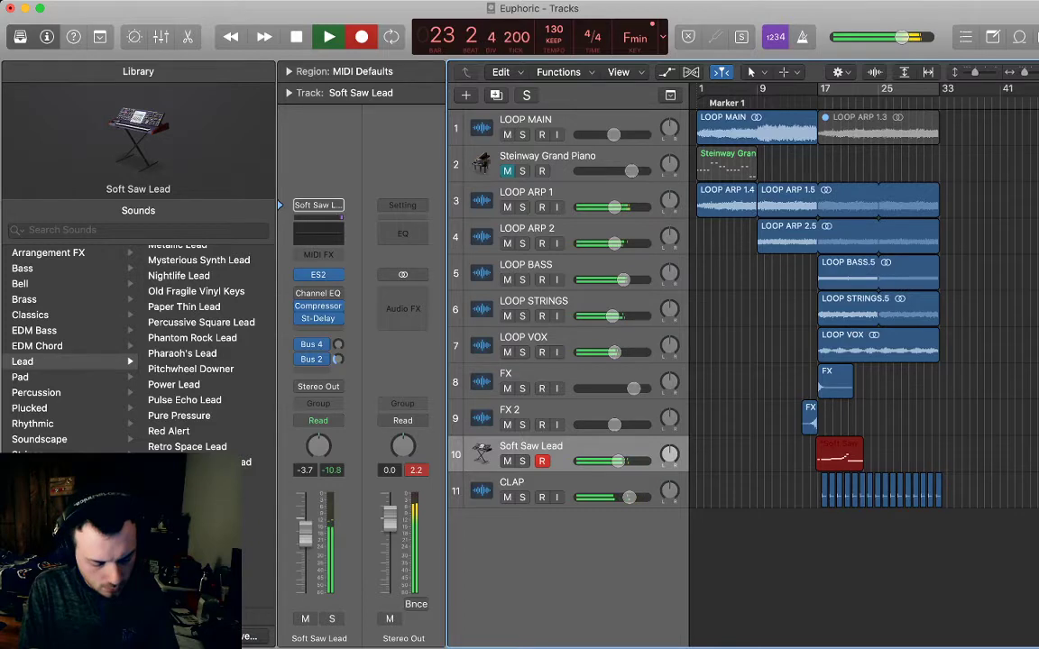
{"action": "key", "text": "space"}
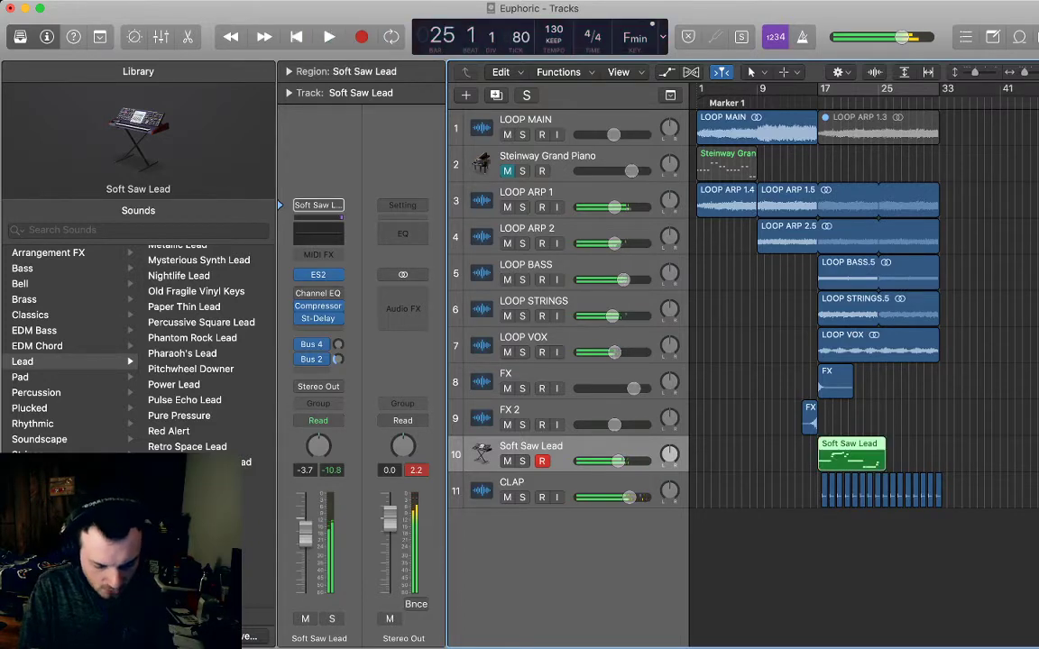
- Show the recorded Soft Saw Lead region in the Piano Roll and look over all of its notes
{"action": "key", "text": "p"}
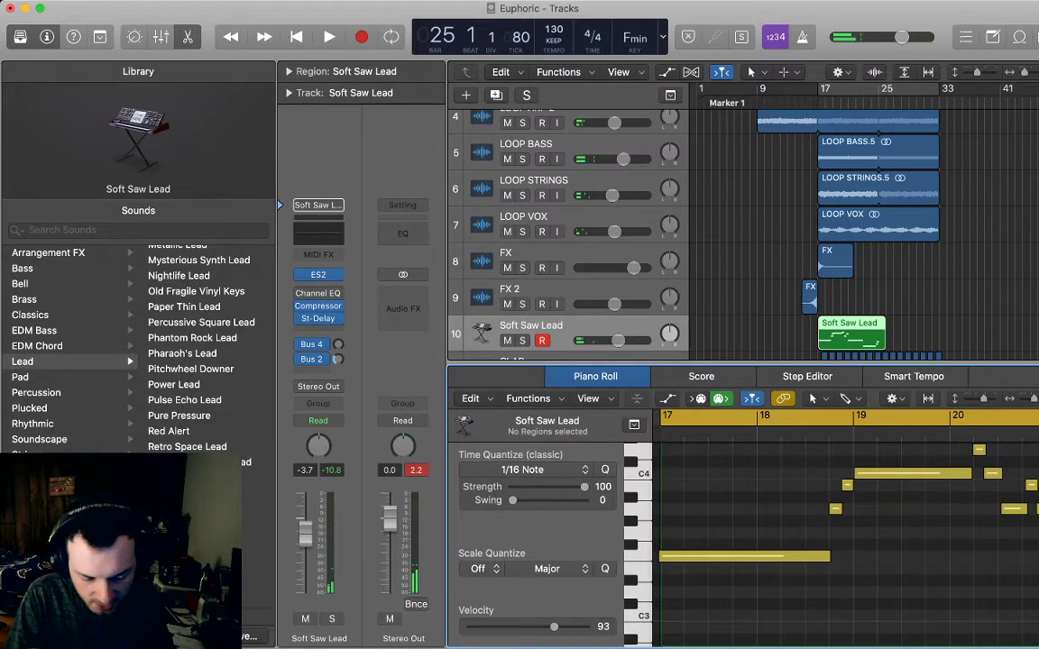
{"action": "key", "text": "z"}
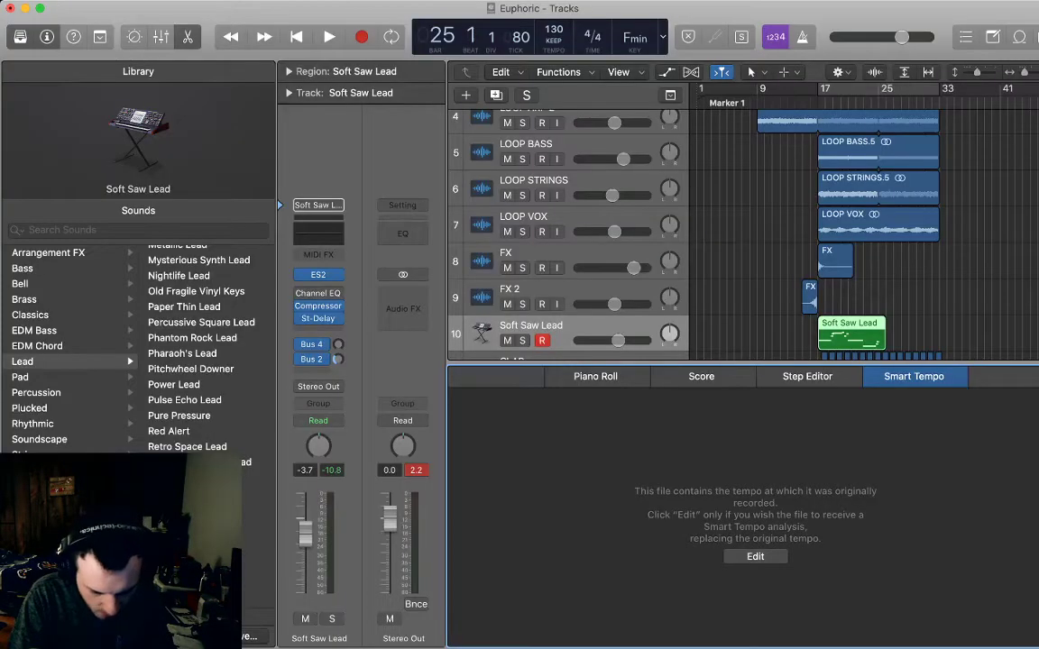
{"action": "key", "text": "p"}
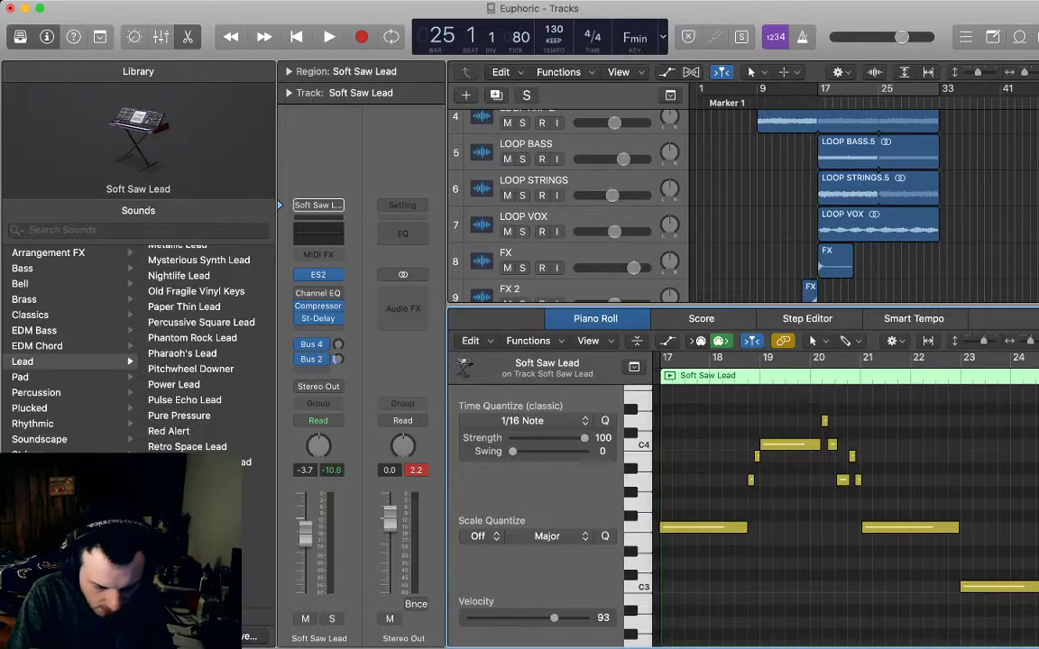
{"action": "scroll", "coordinate": [846, 514], "scroll_direction": "right", "scroll_amount": 4}
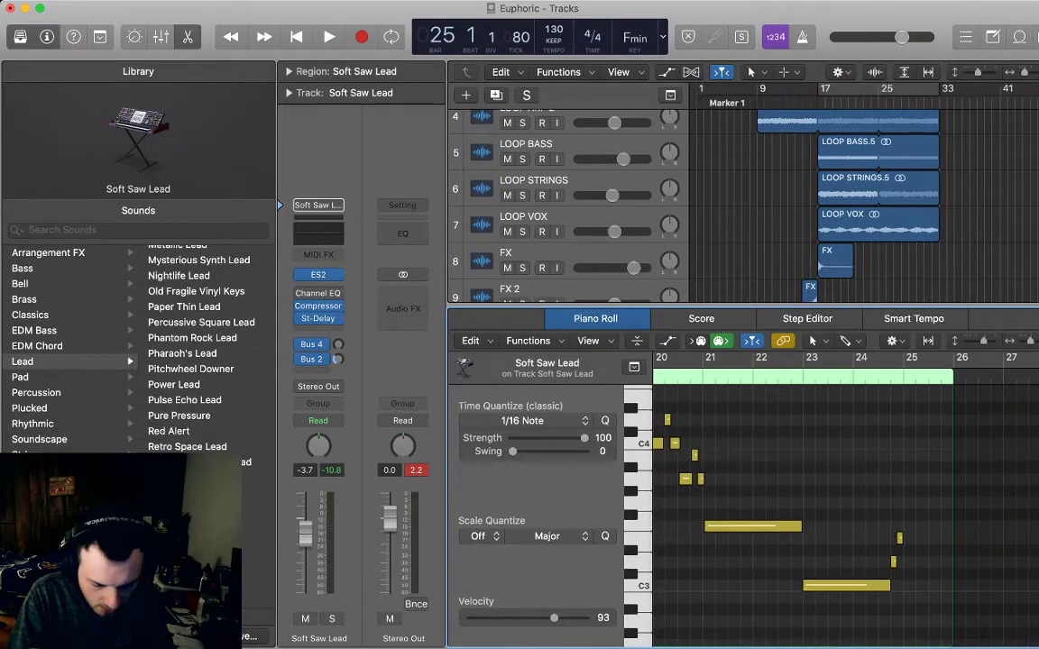
{"action": "key", "text": "super+a"}
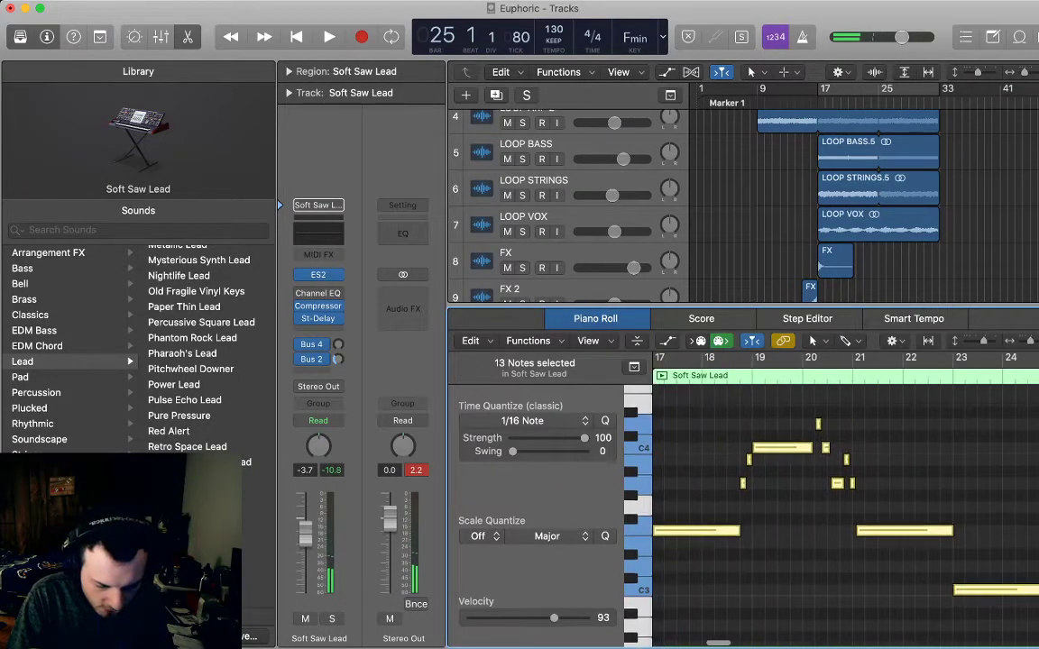
{"action": "scroll", "coordinate": [846, 514], "scroll_direction": "up", "scroll_amount": 1}
{"action": "left_click", "coordinate": [846, 564]}
{"action": "scroll", "coordinate": [846, 514], "scroll_direction": "left", "scroll_amount": 2}
{"action": "scroll", "coordinate": [846, 514], "scroll_direction": "up", "scroll_amount": 3}
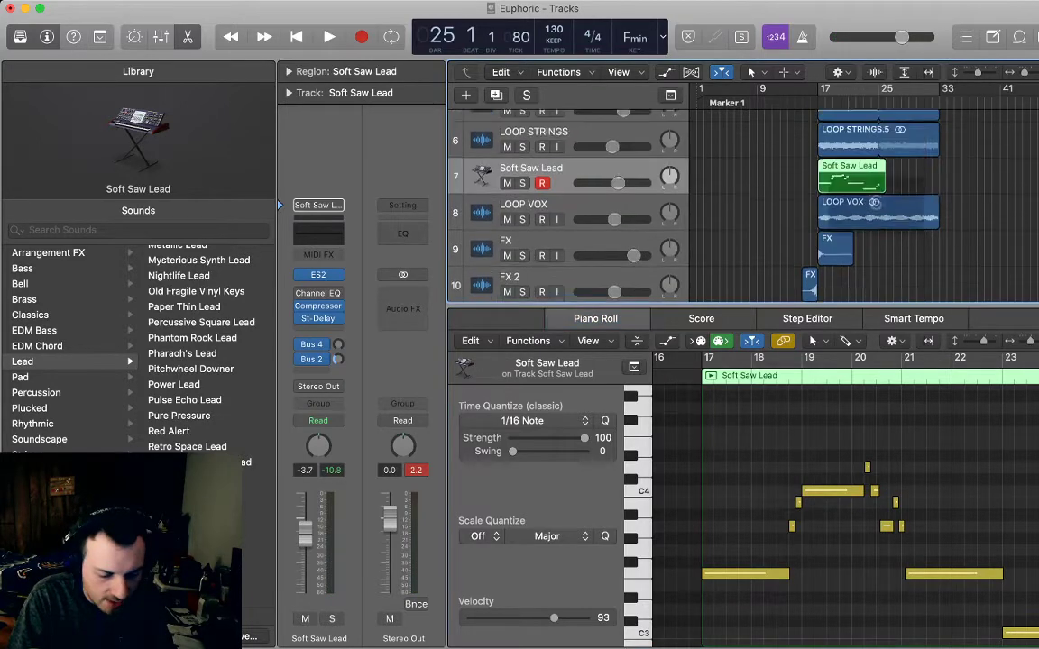
- Move the Soft Saw Lead track up to directly below the Steinway Grand Piano track
{"action": "scroll", "coordinate": [577, 208], "scroll_direction": "up", "scroll_amount": 3}
{"action": "left_click_drag", "start_coordinate": [528, 222], "coordinate": [527, 124]}
{"action": "scroll", "coordinate": [578, 207], "scroll_direction": "up", "scroll_amount": 3}
{"action": "left_click_drag", "start_coordinate": [528, 193], "coordinate": [528, 145]}
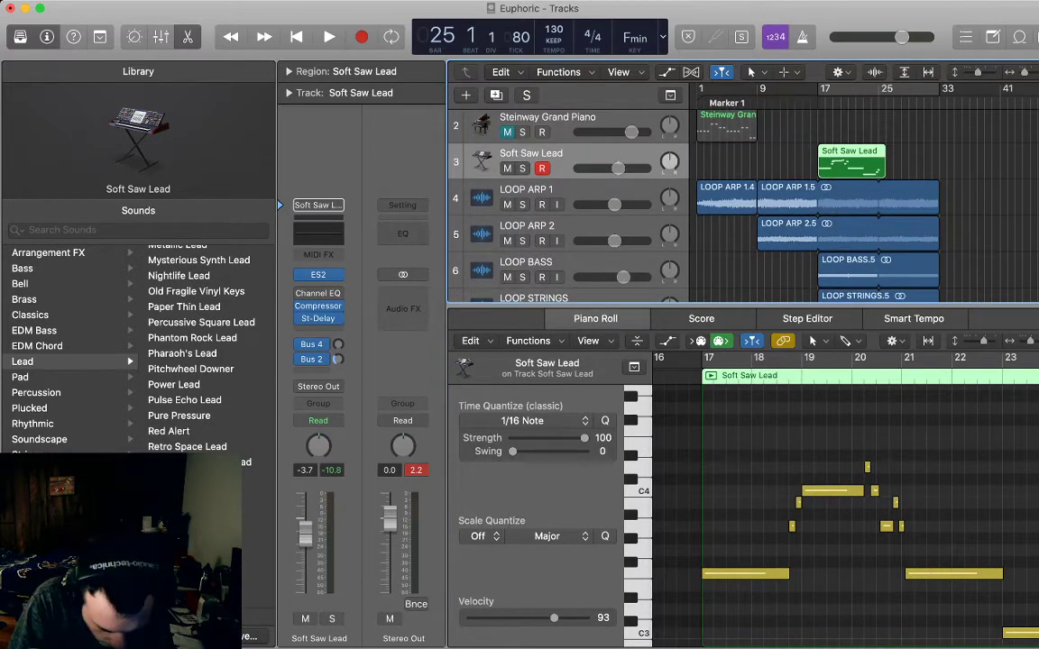
- Shorten the long C4 note at bar 19, move the wider note after bar 20 to the start of bar 20, and audition the region
{"action": "left_click_drag", "start_coordinate": [861, 491], "coordinate": [824, 491]}
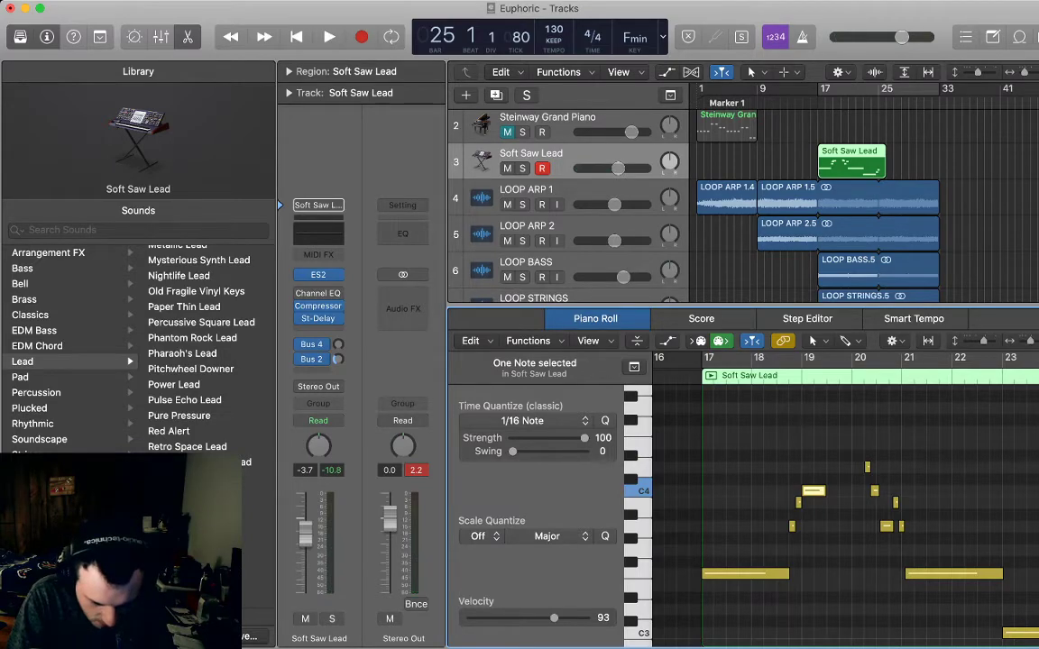
{"action": "left_click_drag", "start_coordinate": [886, 526], "coordinate": [858, 526]}
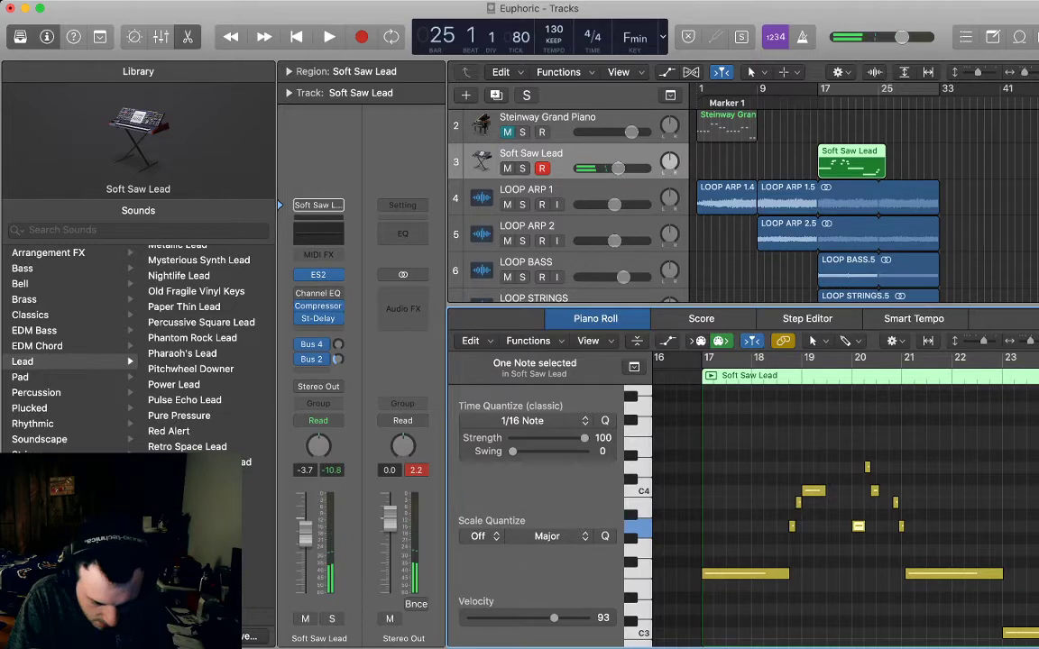
{"action": "left_click", "coordinate": [813, 491]}
{"action": "left_click", "coordinate": [715, 359]}
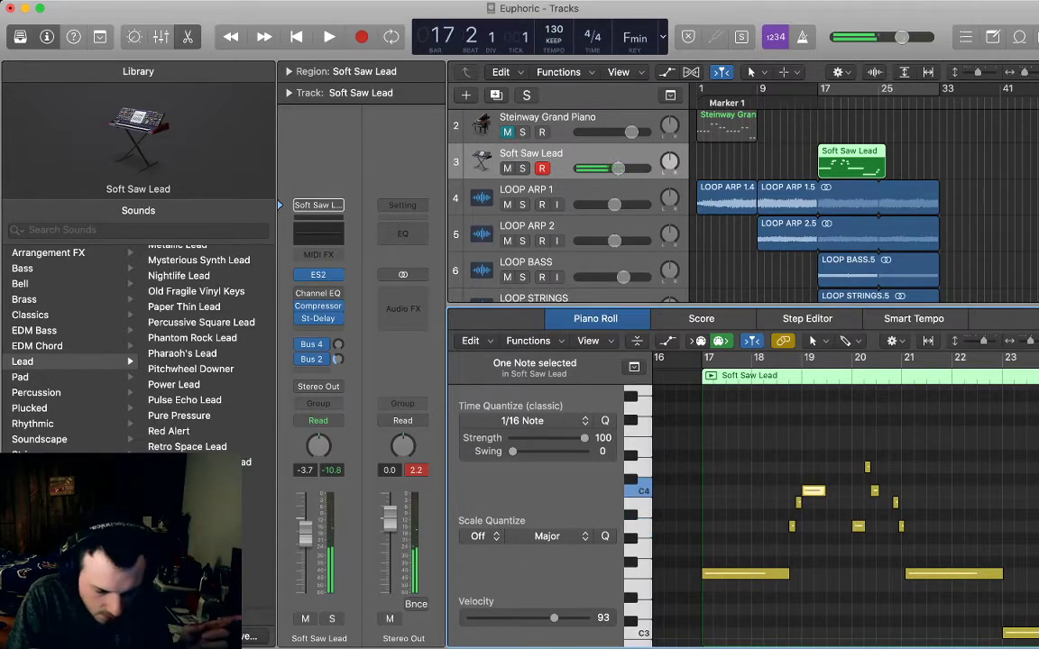
{"action": "left_click", "coordinate": [711, 375]}
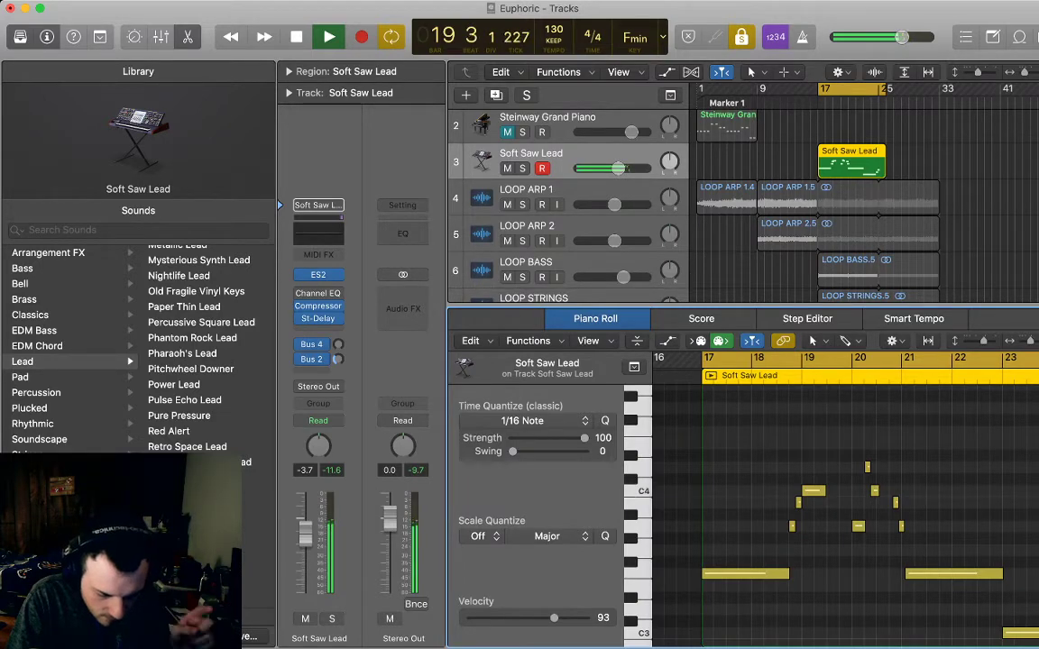
{"action": "key", "text": "space"}
- Move the two short high notes to just before bar 20, lengthen the C4 note up to them, and audition the region
{"action": "mouse_move", "coordinate": [840, 443]}
{"action": "left_mouse_down"}
{"action": "mouse_move", "coordinate": [877, 495]}
{"action": "mouse_move", "coordinate": [823, 491]}
{"action": "mouse_move", "coordinate": [837, 492]}
{"action": "left_mouse_up"}
{"action": "left_click", "coordinate": [868, 471]}
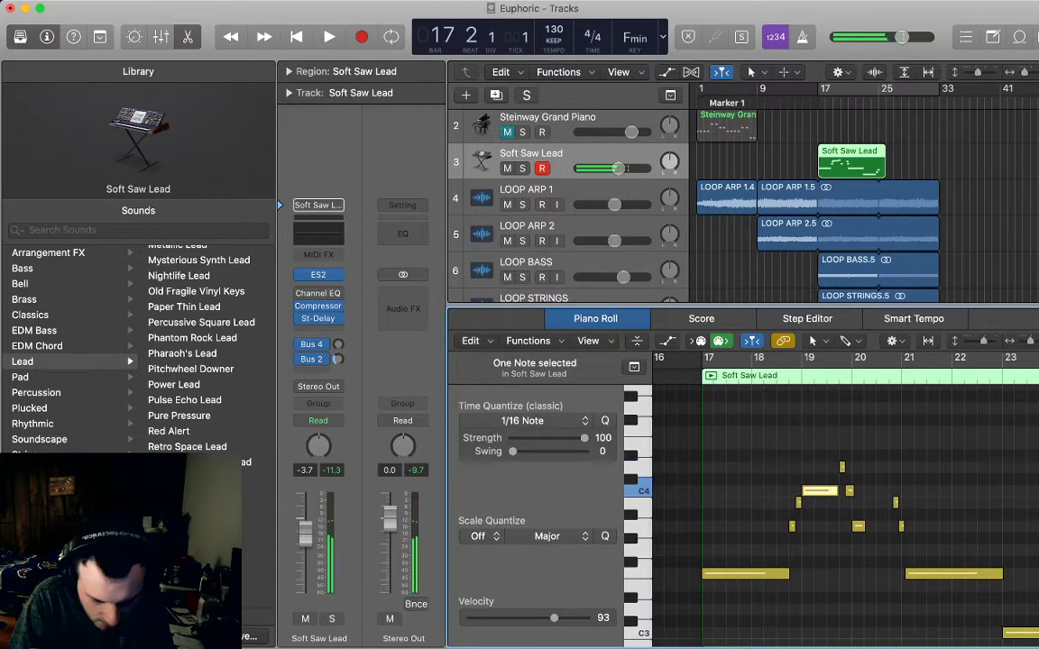
{"action": "key", "text": "alt+space"}
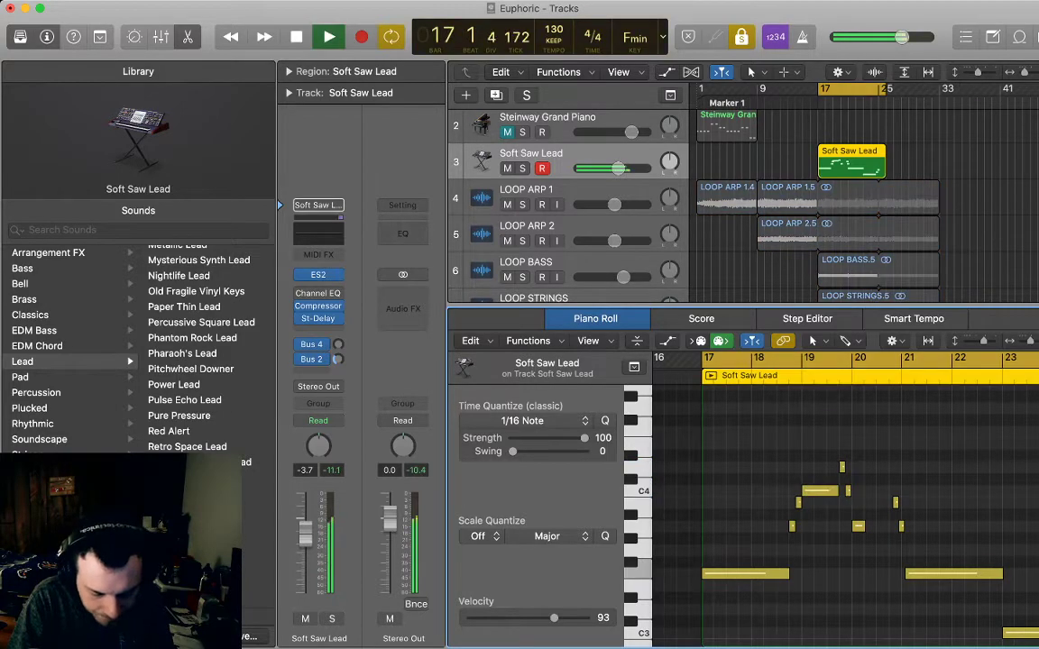
{"action": "scroll", "coordinate": [846, 514], "scroll_direction": "right", "scroll_amount": 2}
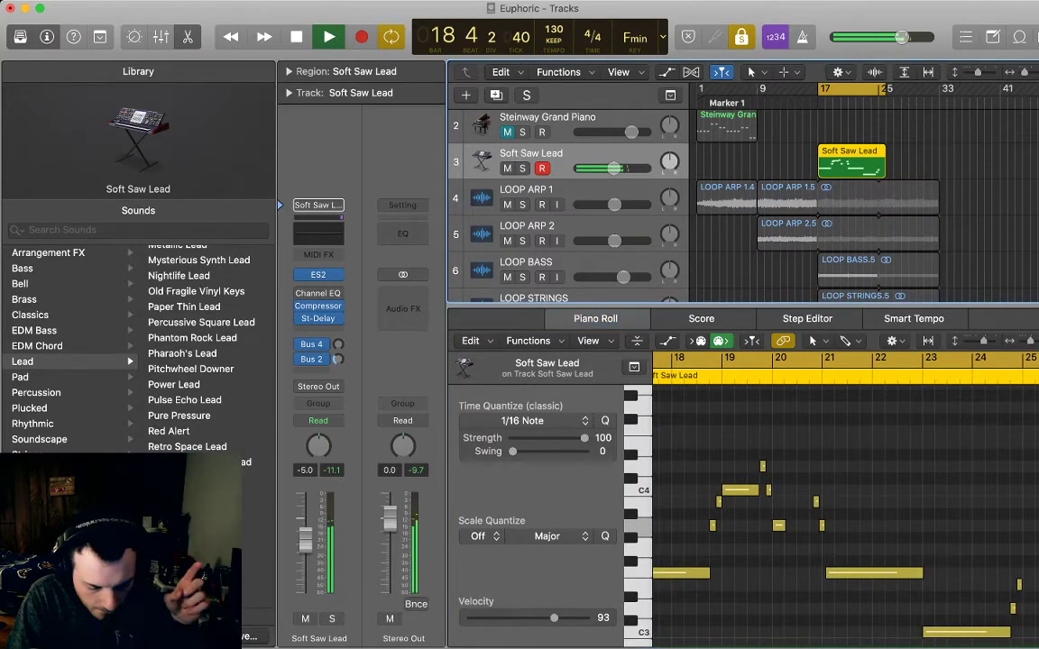
{"action": "key", "text": "space"}
{"action": "key", "text": "c"}
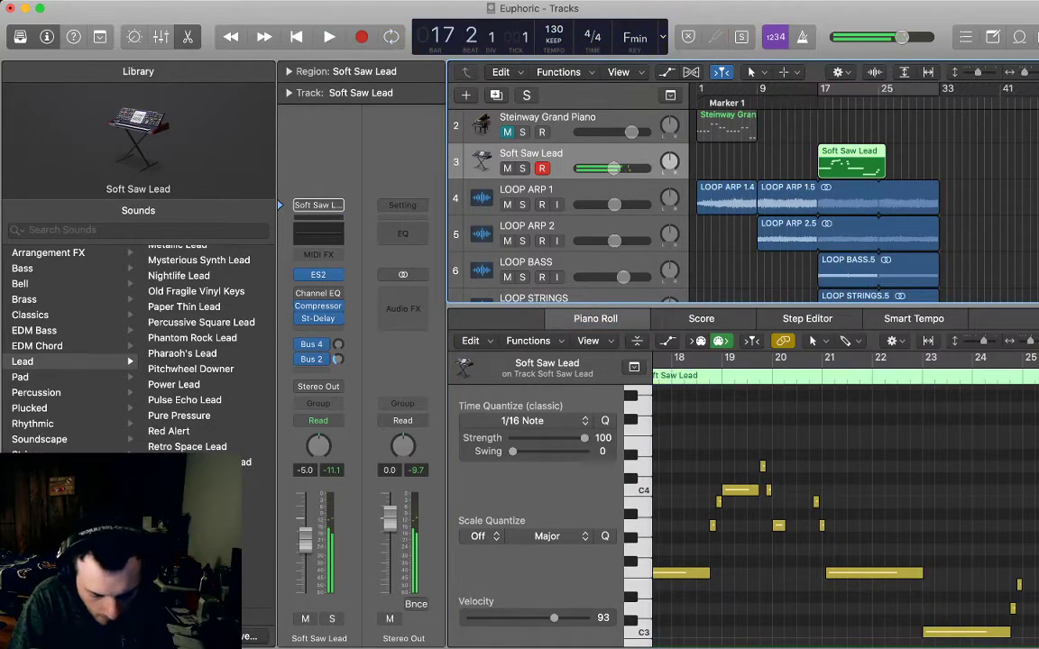
- Lengthen the note at bar 20 and shift the short notes following it slightly earlier
{"action": "left_click_drag", "start_coordinate": [783, 526], "coordinate": [807, 526]}
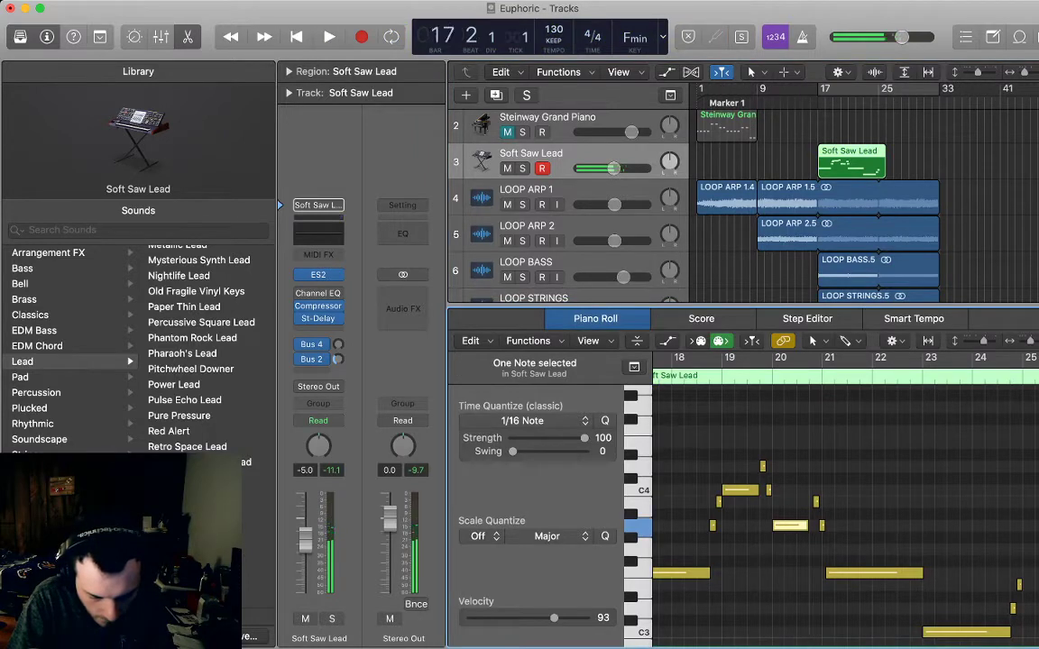
{"action": "left_click", "coordinate": [816, 502]}
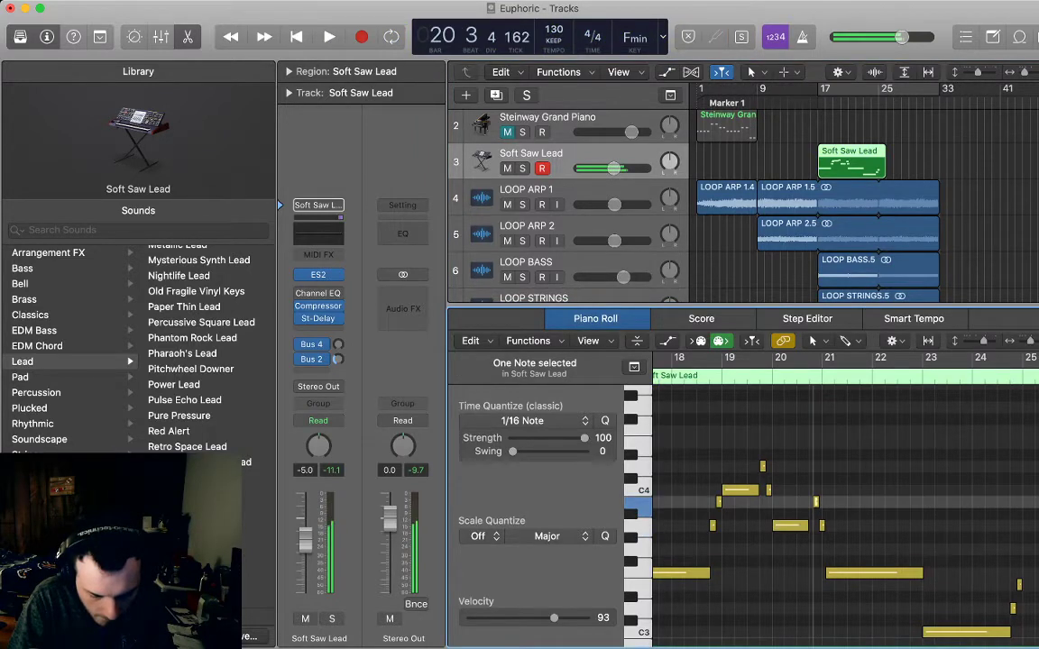
{"action": "left_click_drag", "start_coordinate": [816, 503], "coordinate": [820, 526]}
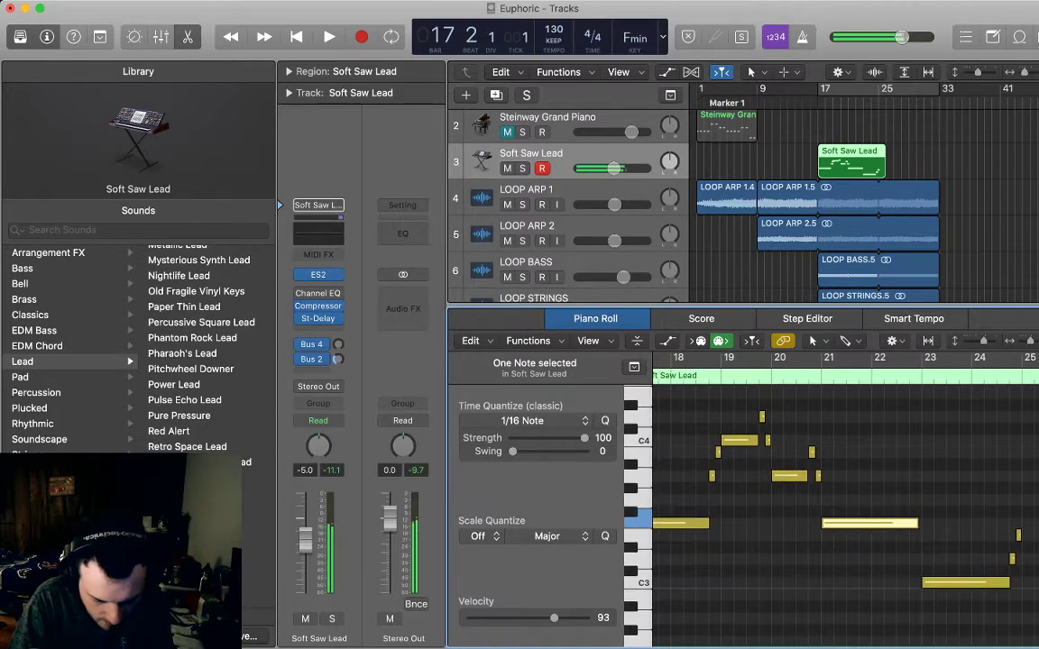
- Extend the long note at bar 21 to bar 23 and trim the Soft Saw Lead region to end at bar 25
{"action": "left_click", "coordinate": [857, 495]}
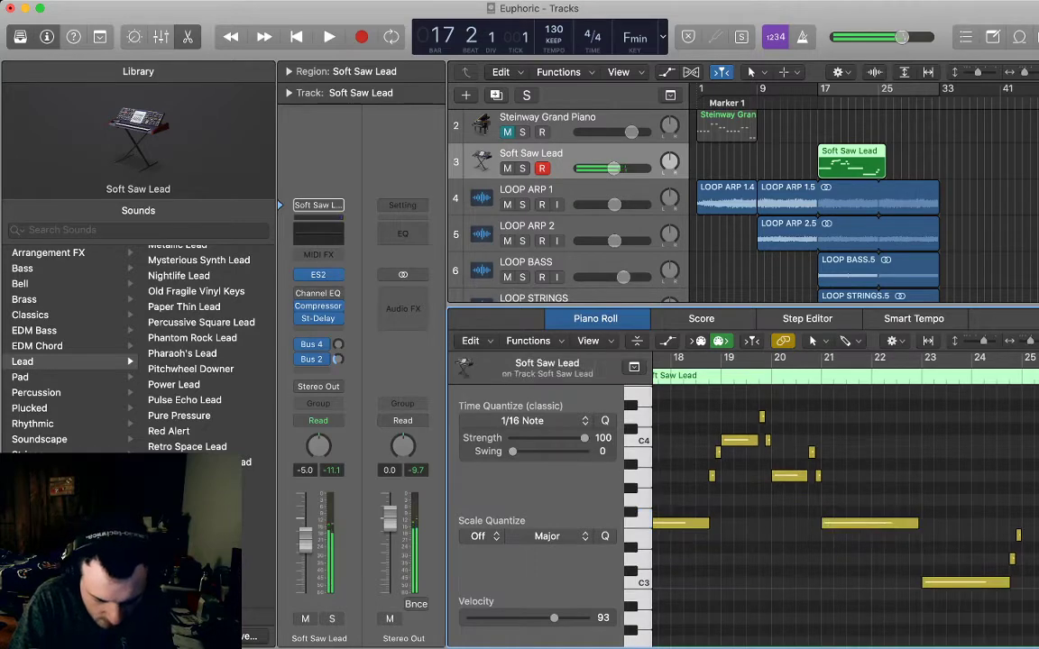
{"action": "left_click_drag", "start_coordinate": [915, 523], "coordinate": [921, 523]}
{"action": "scroll", "coordinate": [921, 523], "scroll_direction": "right", "scroll_amount": 4}
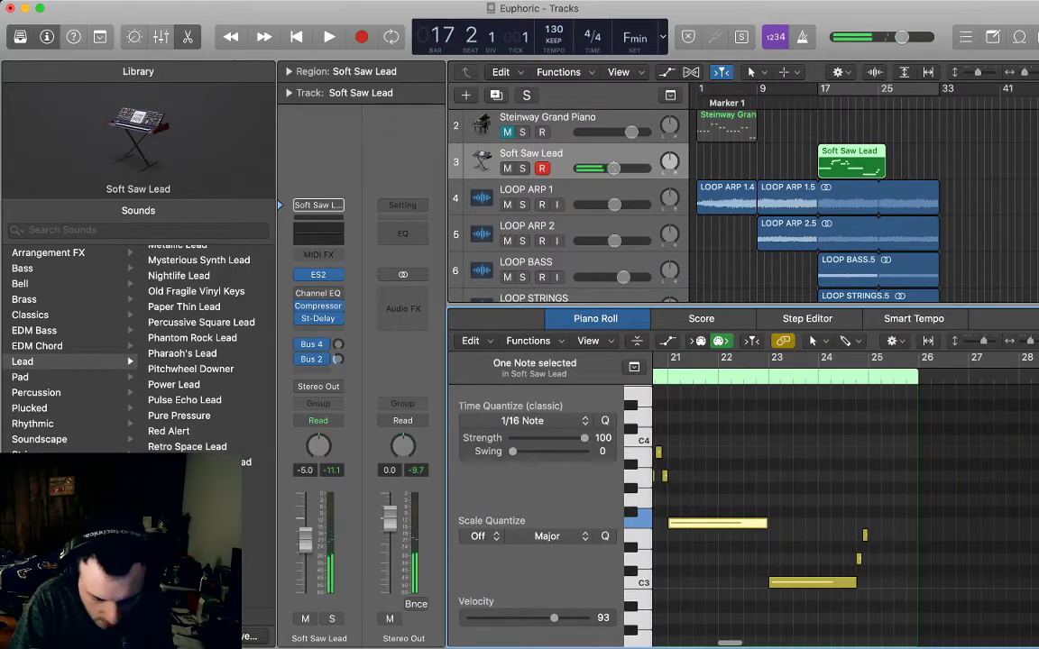
{"action": "left_click_drag", "start_coordinate": [917, 378], "coordinate": [868, 378]}
- Close the Piano Roll and set the Soft Saw Lead track's volume to -2.8 dB while playing the full arrangement
{"action": "left_click_drag", "start_coordinate": [883, 524], "coordinate": [820, 584]}
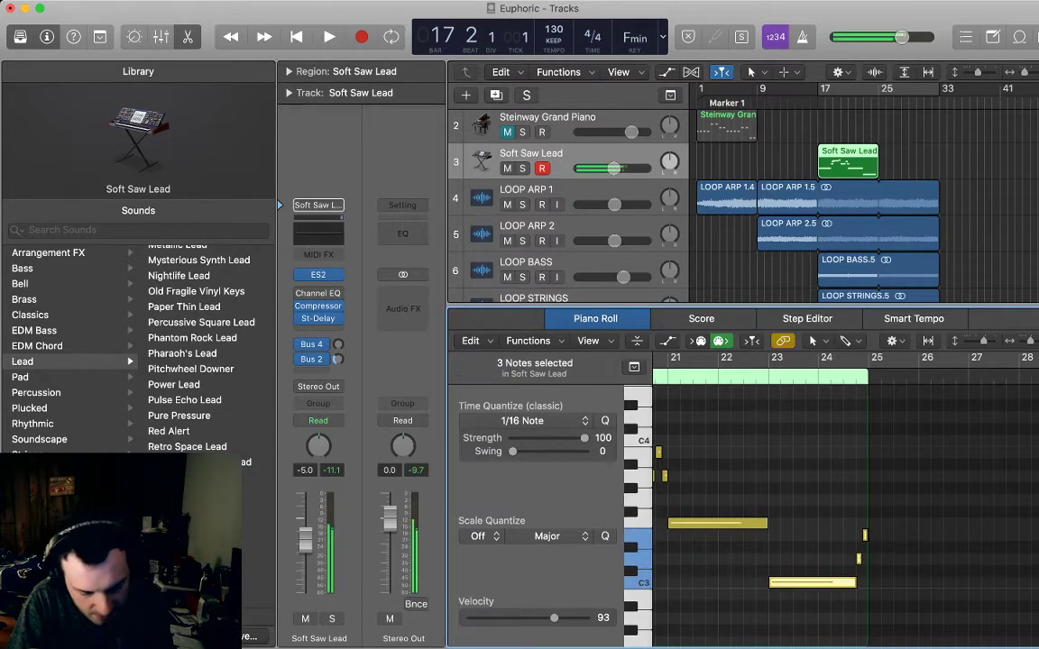
{"action": "key", "text": "alt+shift+d"}
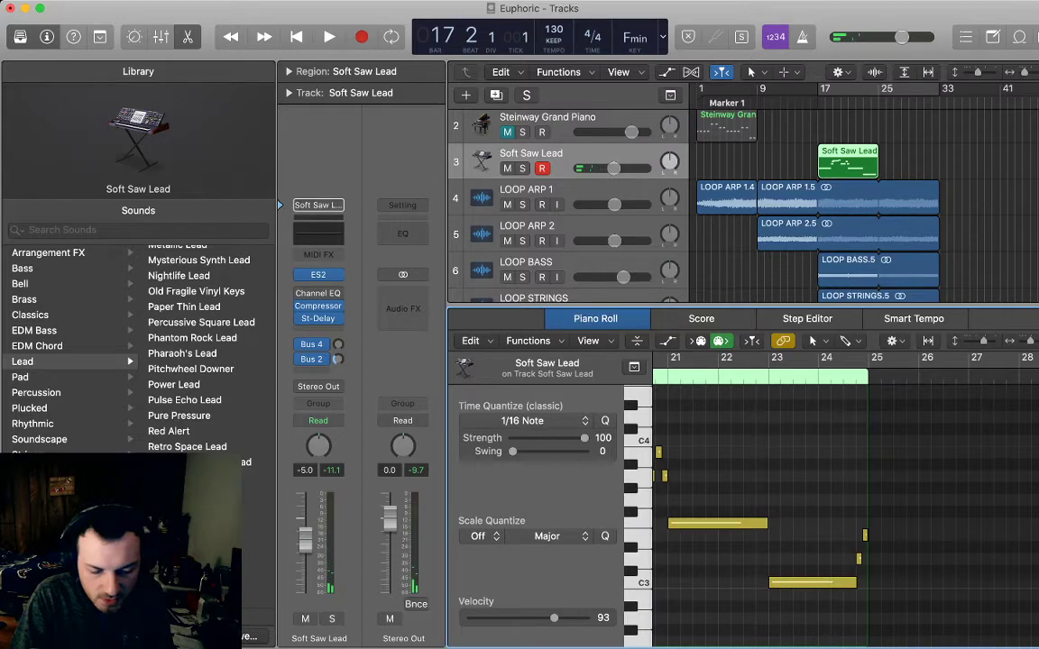
{"action": "key", "text": "space"}
{"action": "key", "text": "p"}
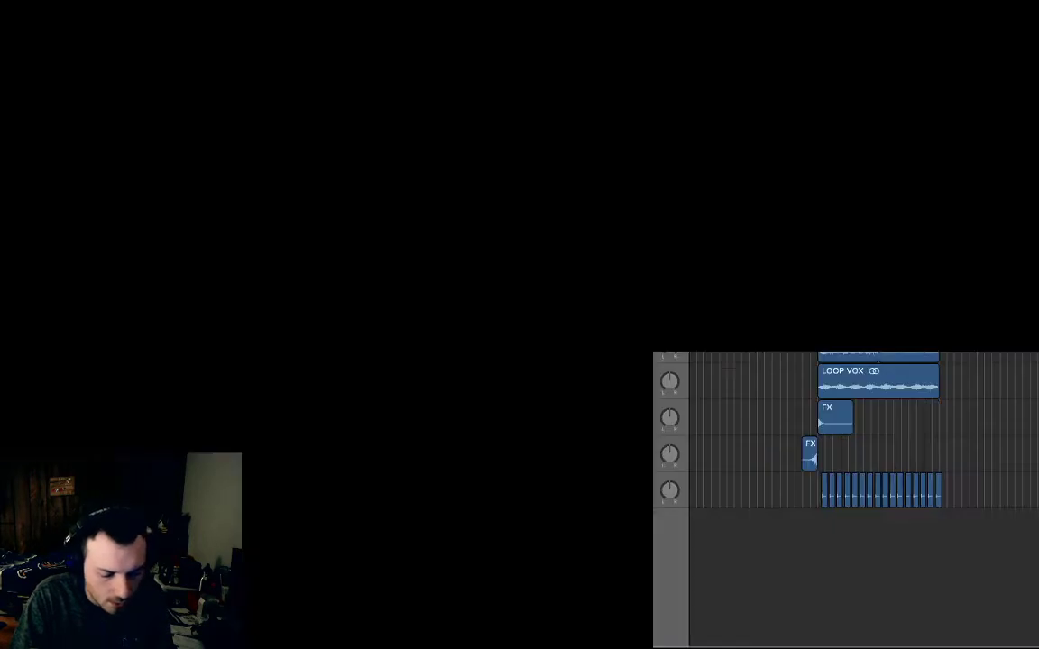
{"action": "key", "text": "alt+shift+d"}
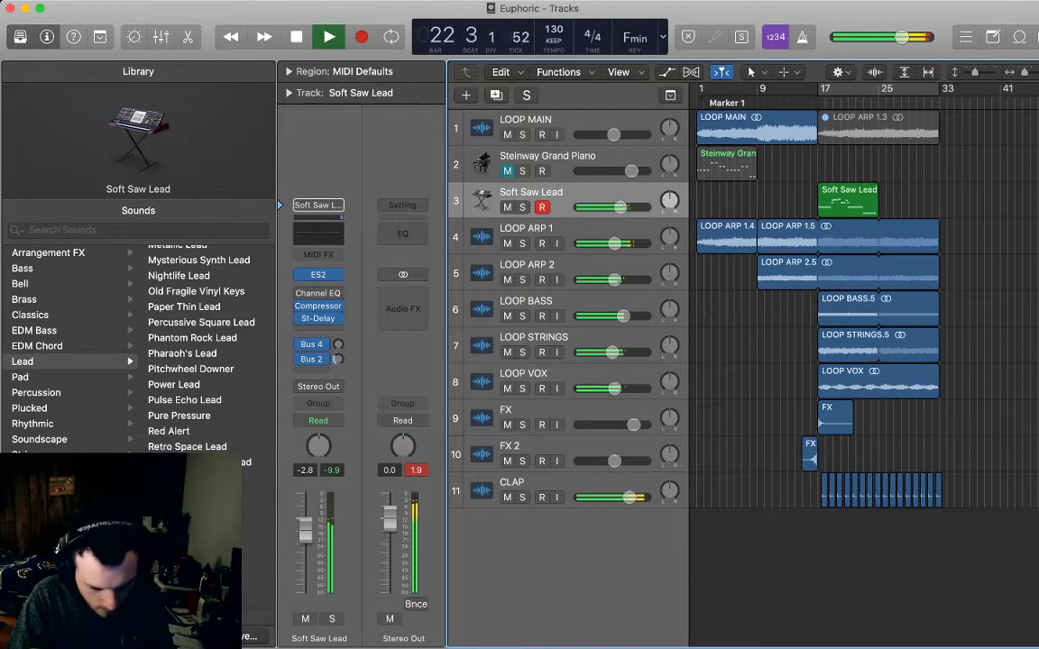
- Loop the Soft Saw Lead region until bar 33
{"action": "left_click_drag", "start_coordinate": [876, 191], "coordinate": [939, 191]}
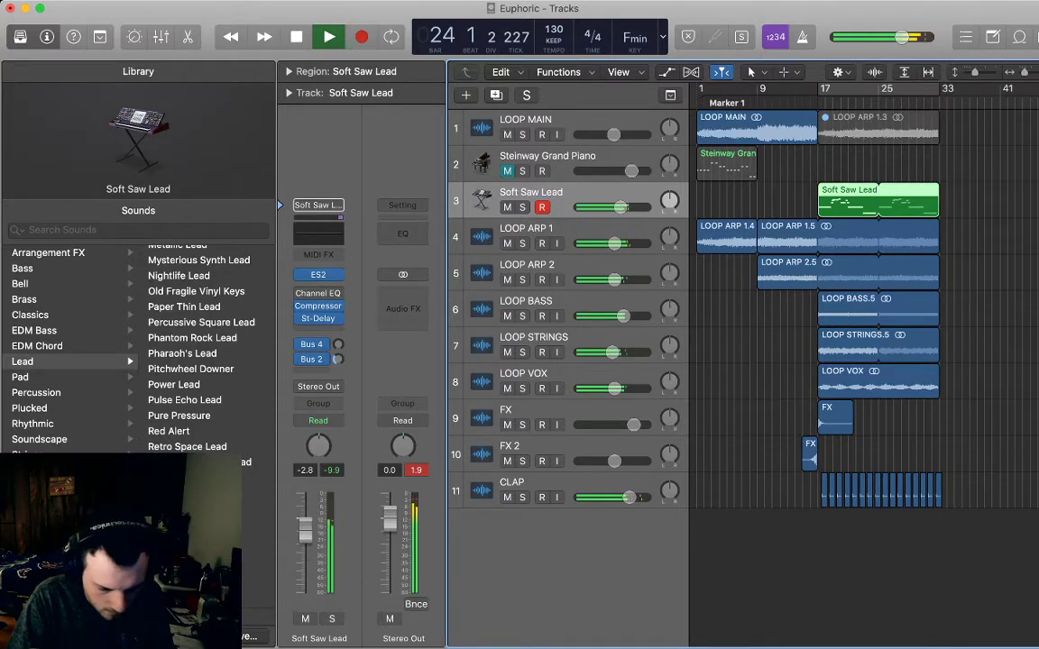
{"action": "left_click", "coordinate": [983, 200]}
{"action": "scroll", "coordinate": [864, 307], "scroll_direction": "right", "scroll_amount": 3}
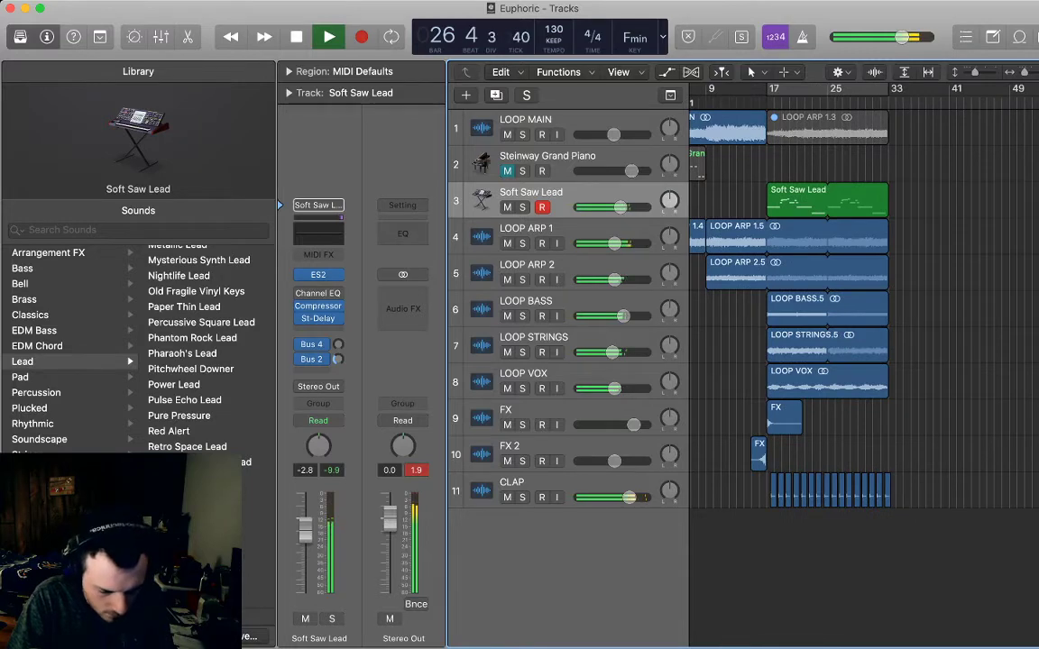
- Duplicate the Soft Saw Lead track without its region and load the Epic Cloud Formation pad on the new track
{"action": "key", "text": "super+d"}
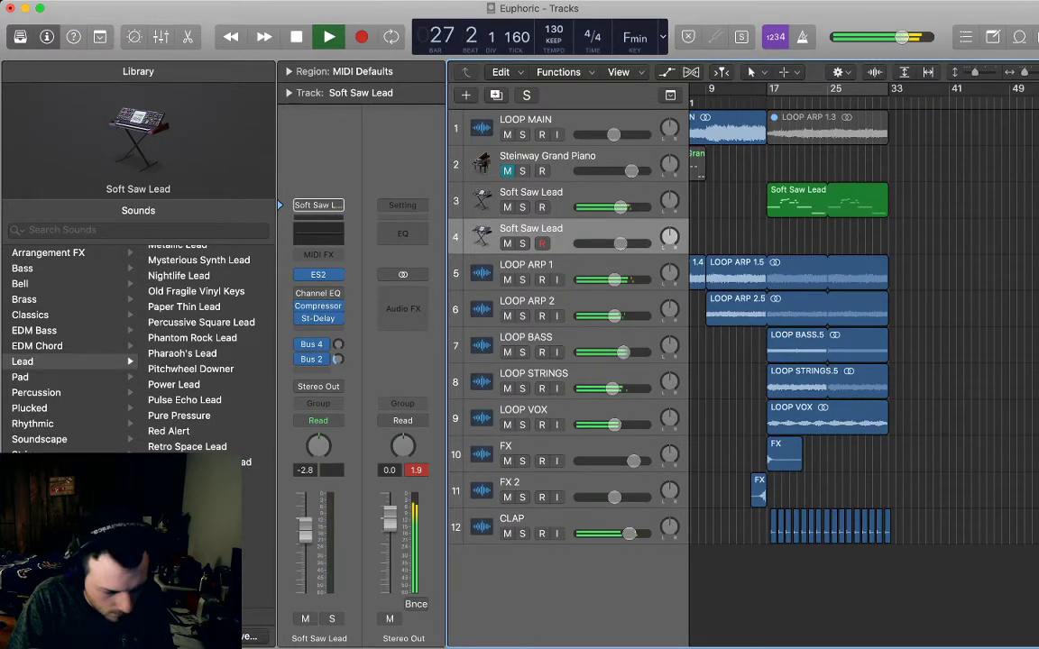
{"action": "scroll", "coordinate": [198, 352], "scroll_direction": "up", "scroll_amount": 10}
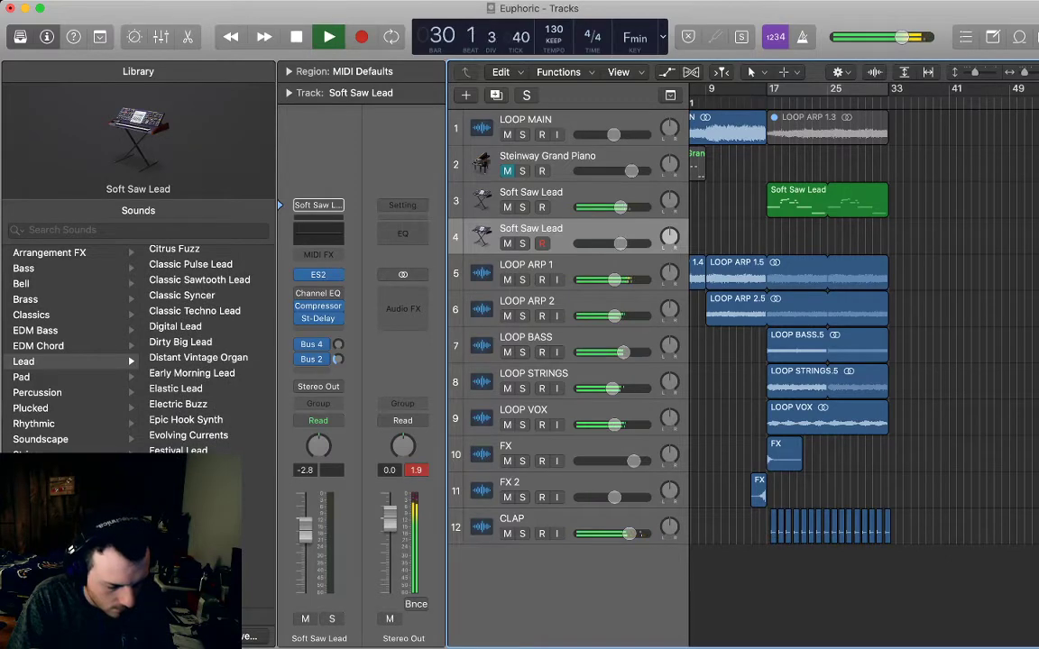
{"action": "left_click", "coordinate": [63, 377]}
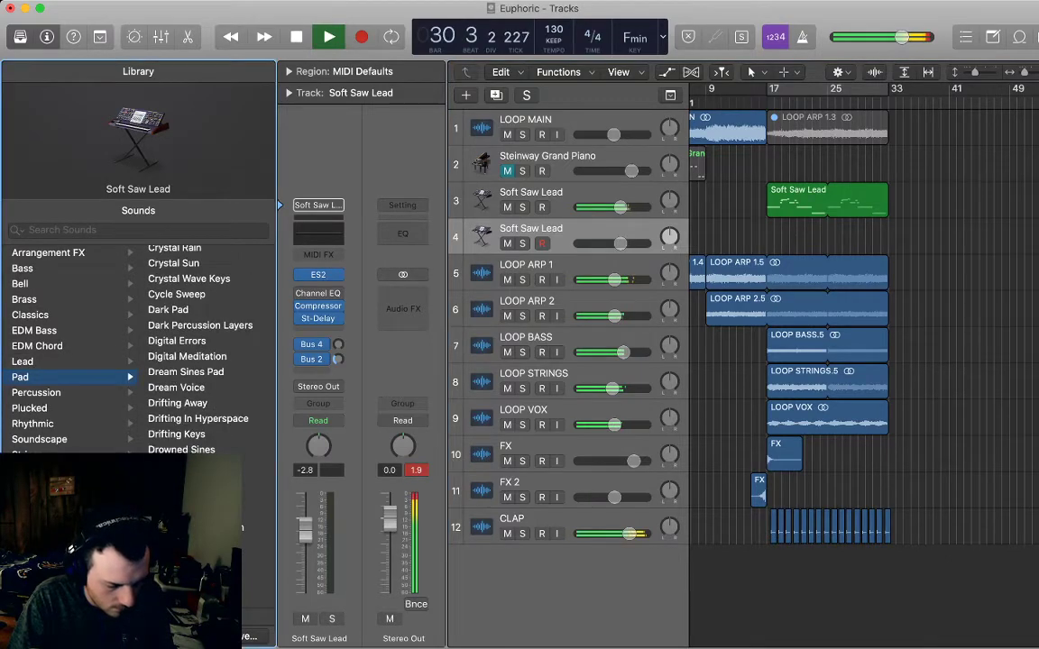
{"action": "scroll", "coordinate": [198, 351], "scroll_direction": "down", "scroll_amount": 5}
{"action": "scroll", "coordinate": [199, 352], "scroll_direction": "up", "scroll_amount": 2}
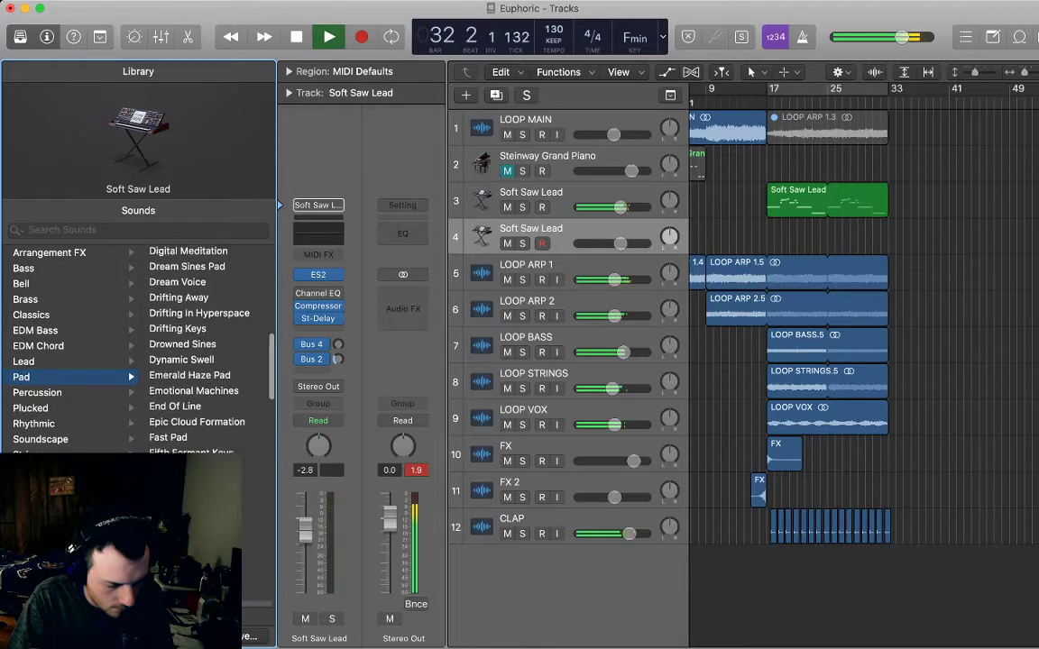
{"action": "left_click", "coordinate": [196, 423]}
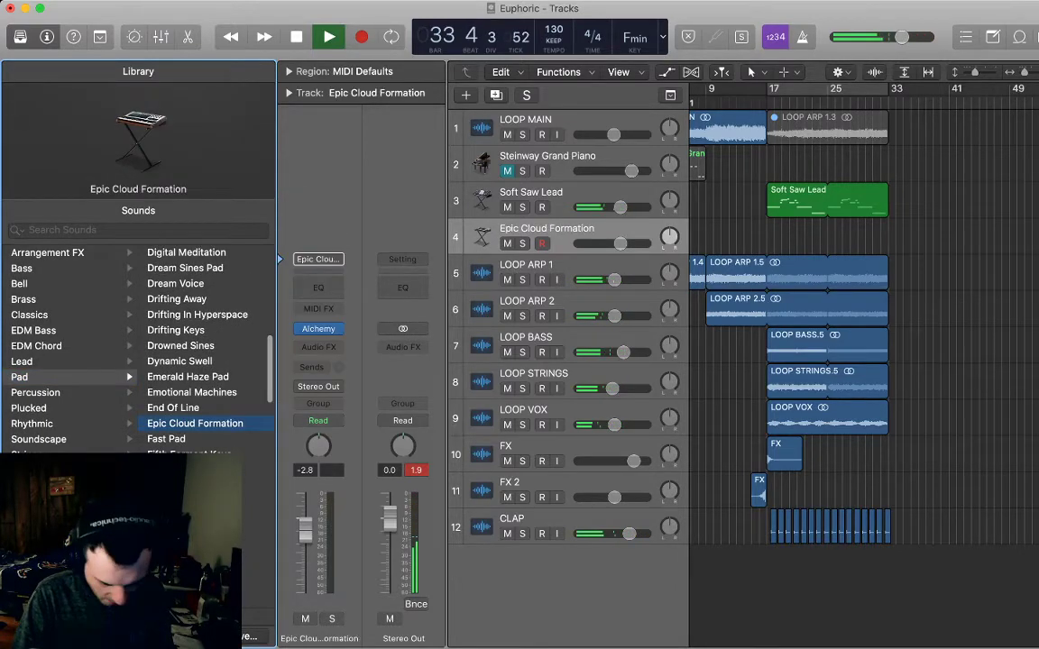
{"action": "key", "text": "space"}
- Copy the Soft Saw Lead region onto the Epic Cloud Formation track at bar 25 and set that track to -0.8 dB during playback
{"action": "left_click", "coordinate": [829, 102]}
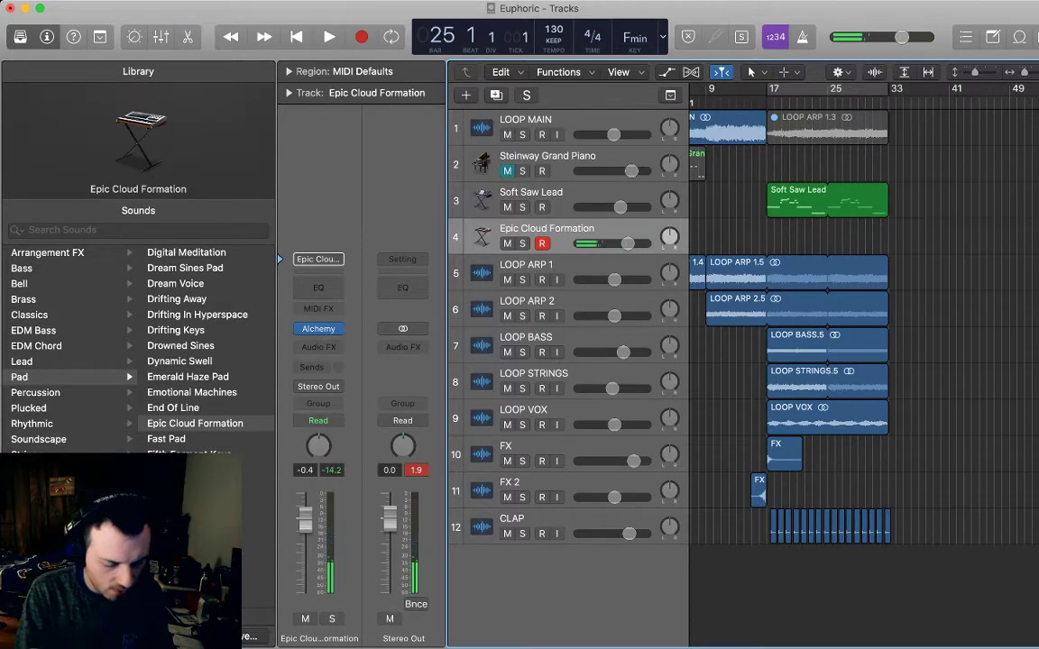
{"action": "key", "text": "Up"}
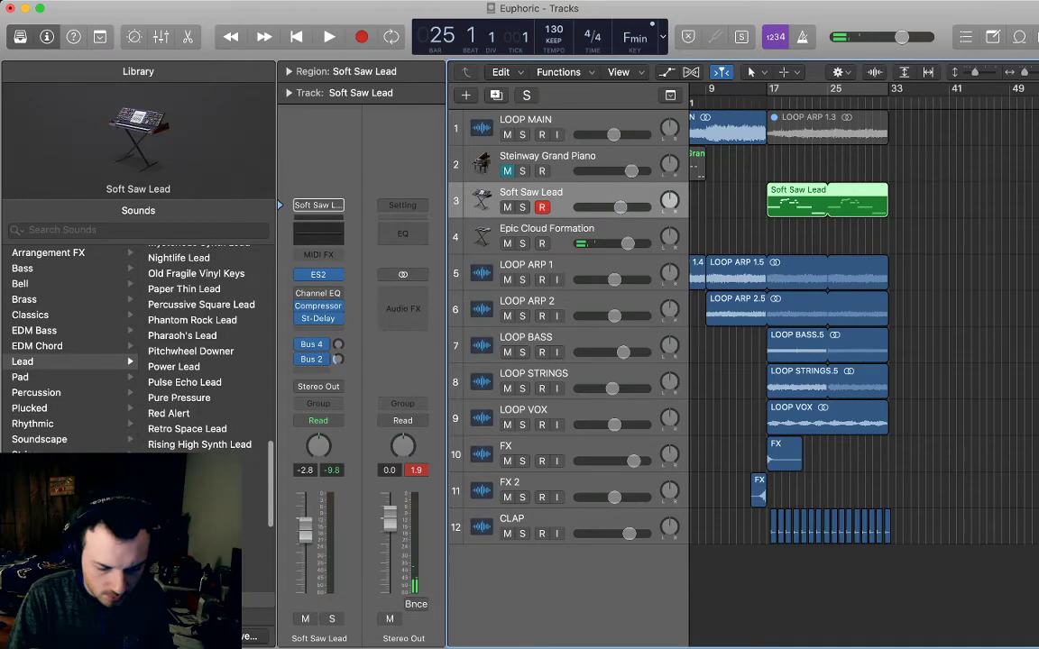
{"action": "key", "text": "Down"}
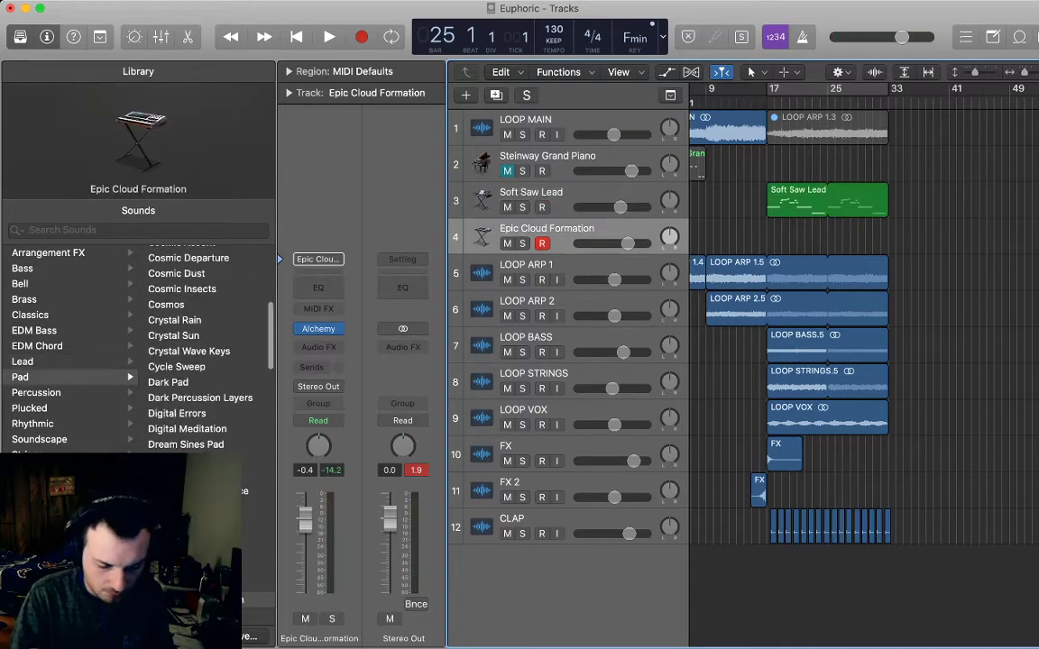
{"action": "key", "text": "super+v"}
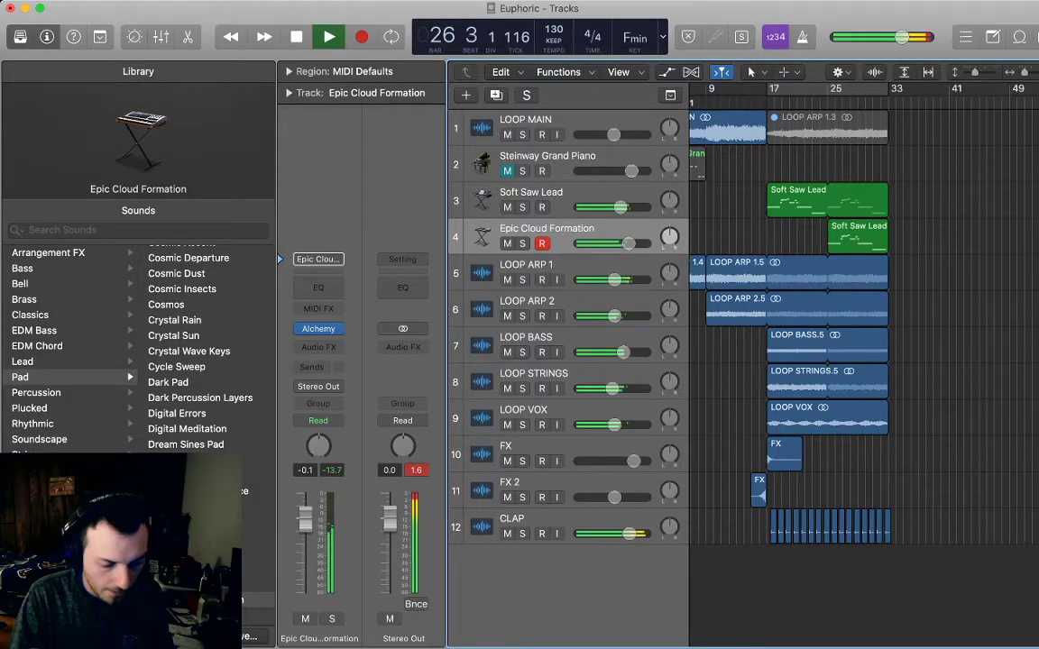
{"action": "scroll", "coordinate": [864, 379], "scroll_direction": "left", "scroll_amount": 3}
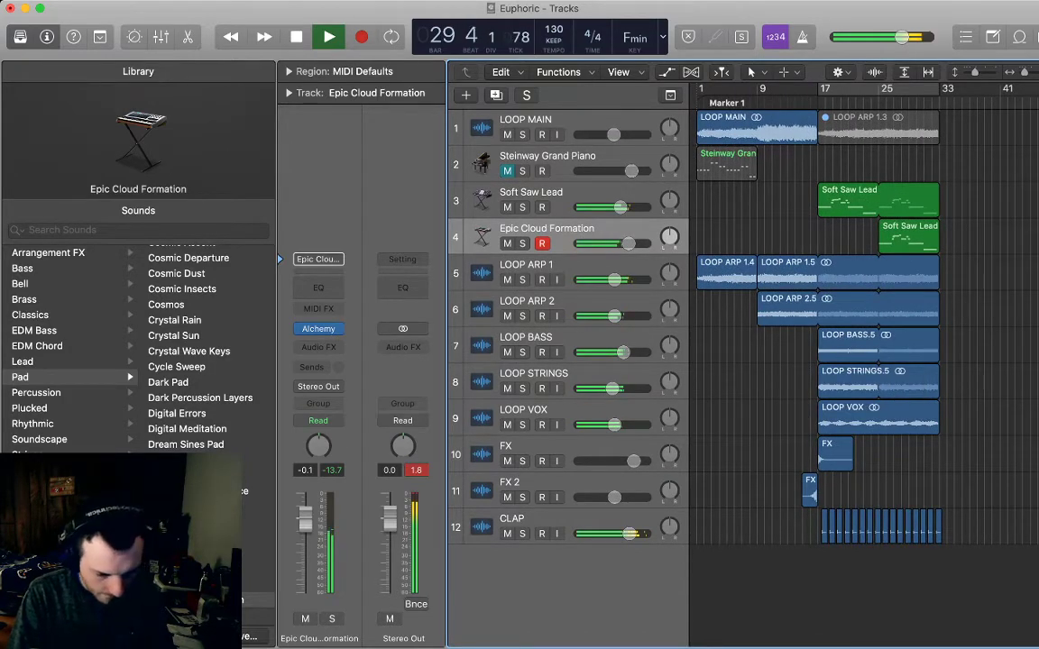
{"action": "scroll", "coordinate": [866, 316], "scroll_direction": "right", "scroll_amount": 3}
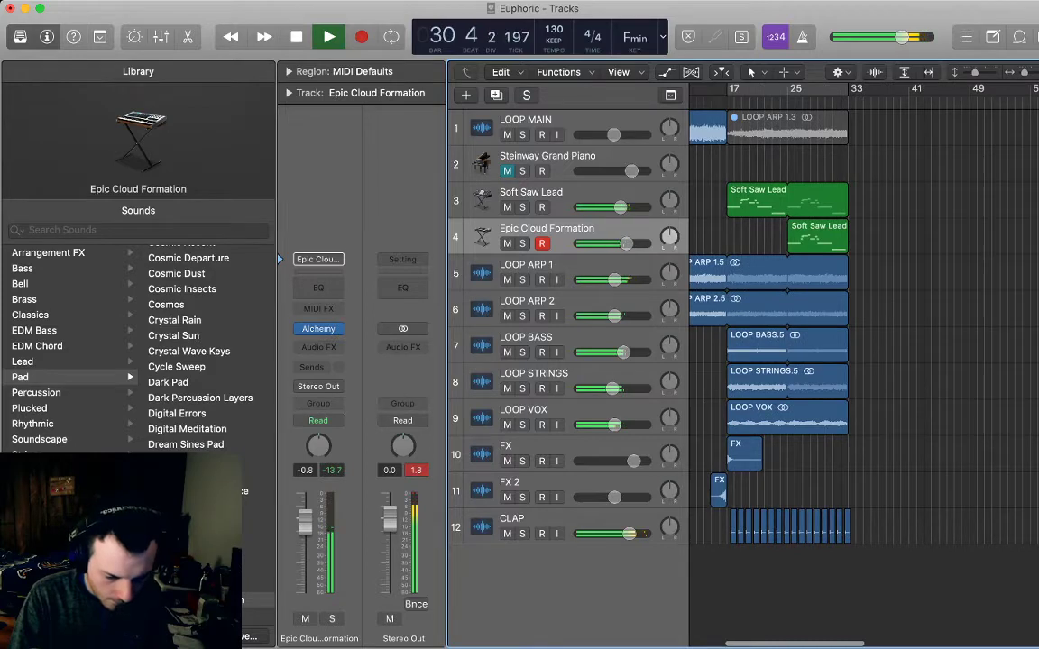
{"action": "key", "text": "super+Right"}
{"action": "key", "text": "super+Right"}
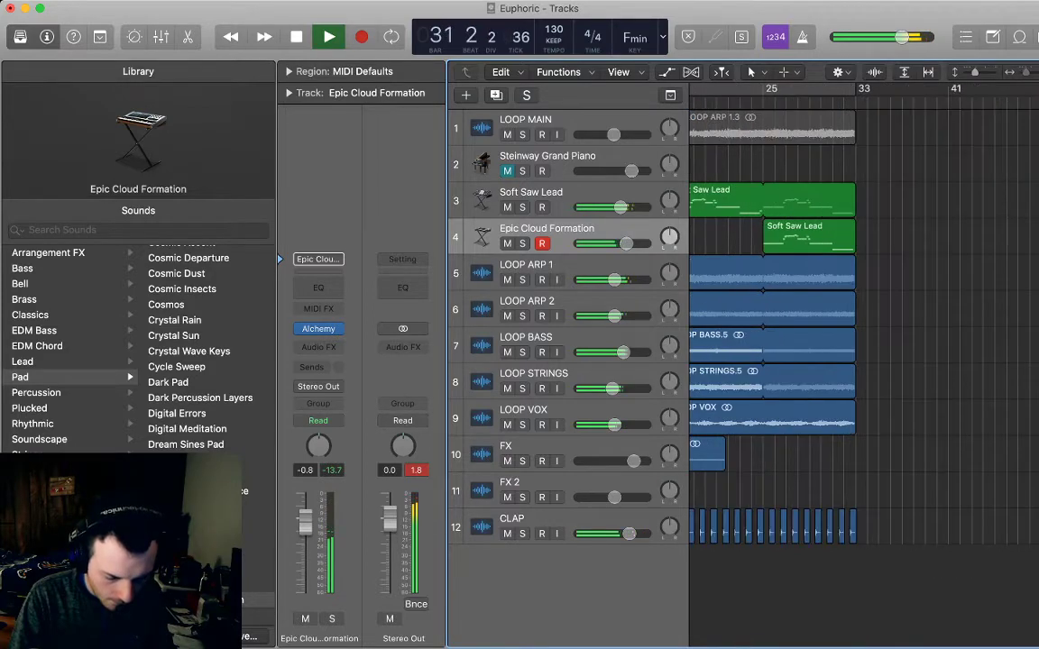
{"action": "key", "text": "super+Right"}
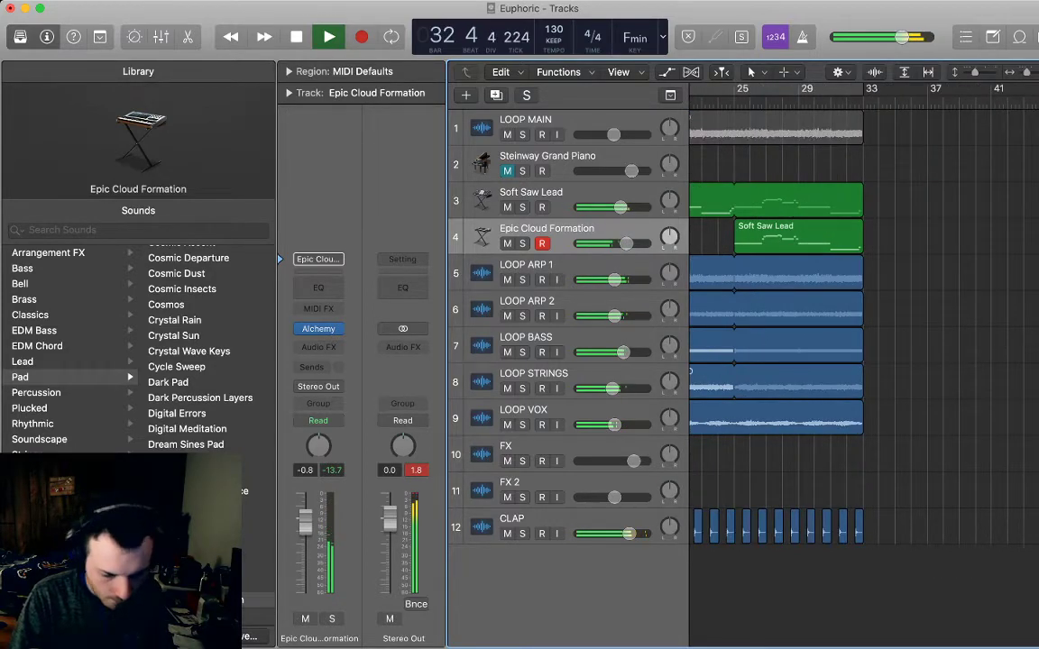
{"action": "key", "text": "space"}
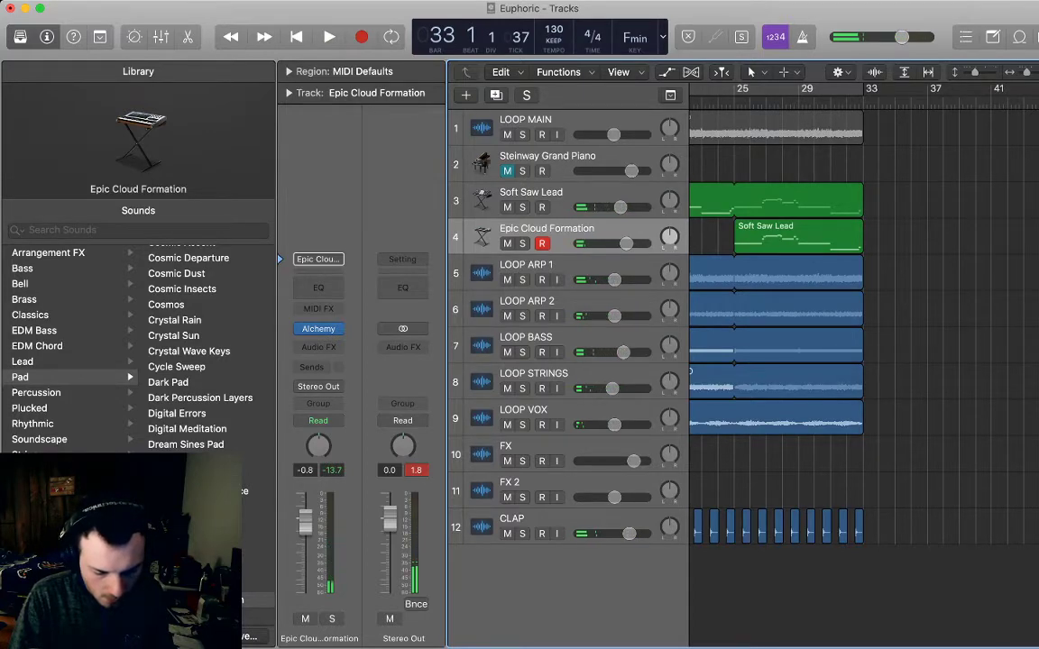
- Show the automation and lower the volume of LOOP ARP 1 and LOOP ARP 2 to -8.4 dB at bar 33
{"action": "key", "text": "a"}
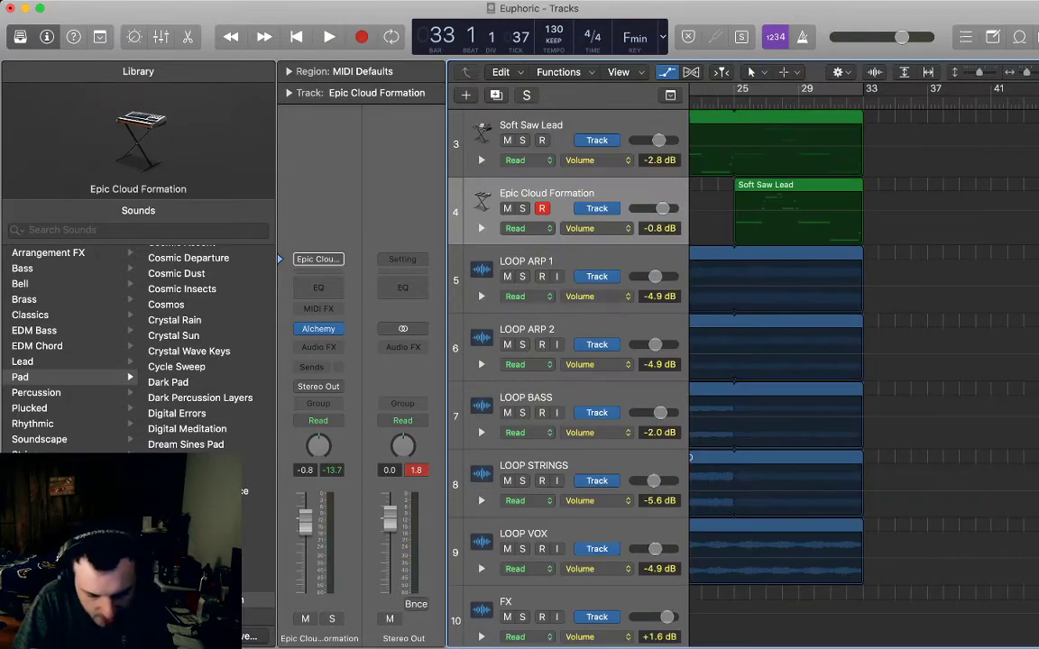
{"action": "left_click", "coordinate": [857, 286]}
{"action": "left_click_drag", "start_coordinate": [857, 286], "coordinate": [858, 290]}
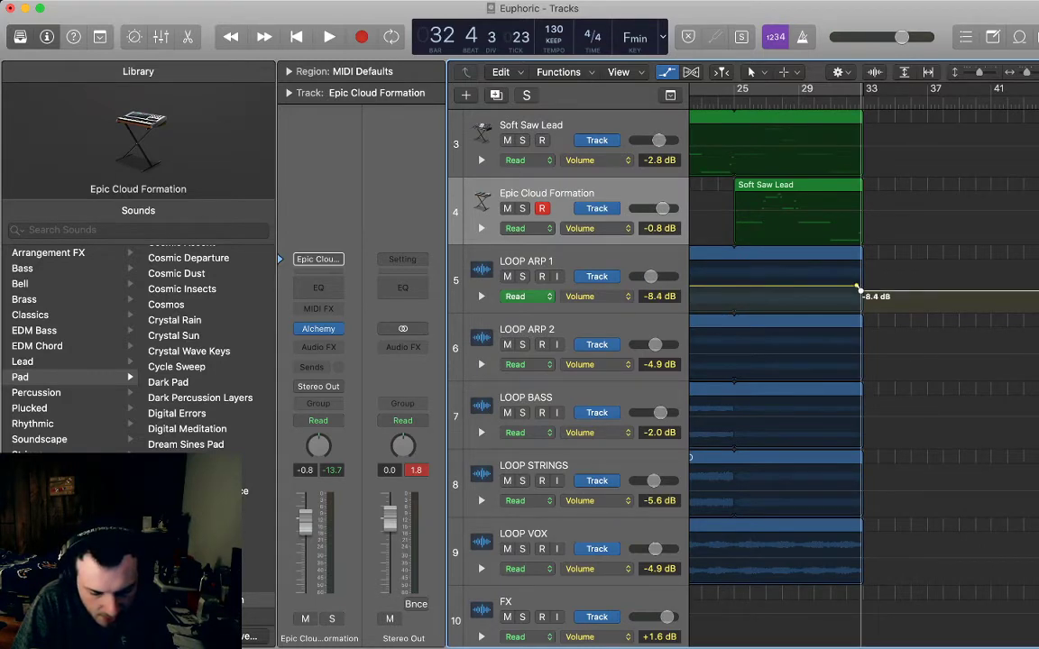
{"action": "left_click", "coordinate": [852, 354]}
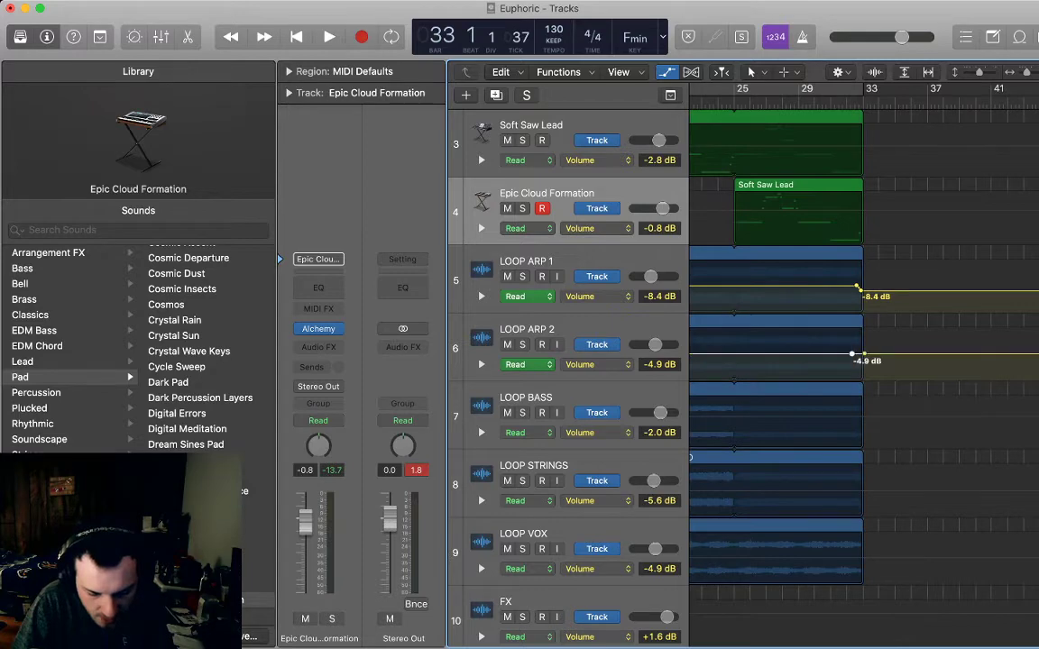
{"action": "left_click_drag", "start_coordinate": [864, 354], "coordinate": [864, 359]}
{"action": "scroll", "coordinate": [864, 361], "scroll_direction": "down", "scroll_amount": 1}
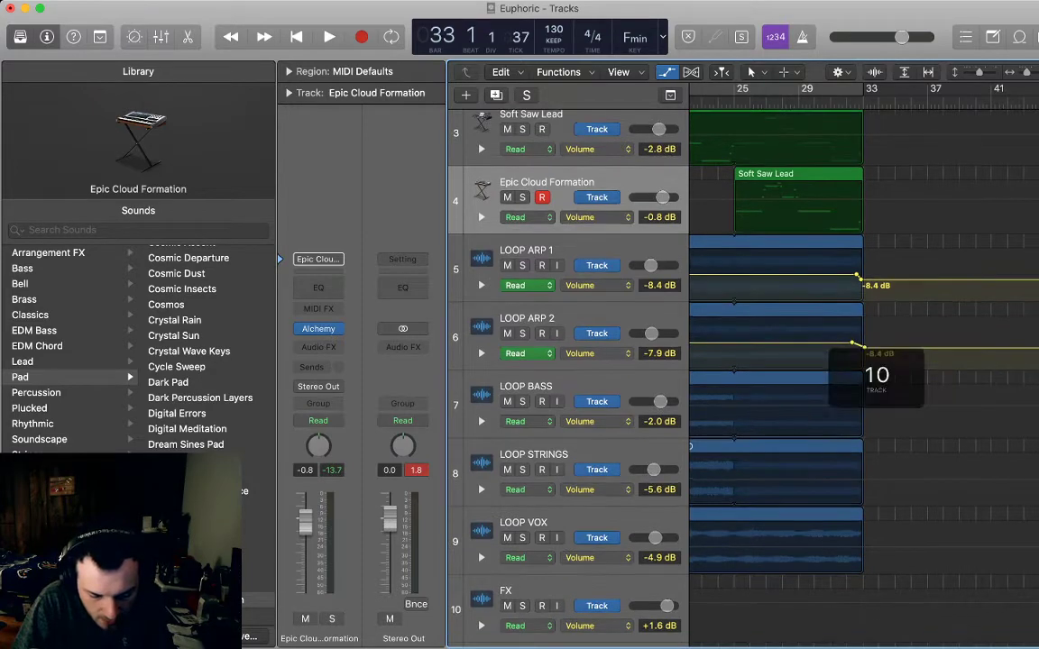
- Automate volume drops at bar 33 to -6.8 dB on LOOP BASS and -10.4 dB on LOOP STRINGS
{"action": "left_click", "coordinate": [855, 406]}
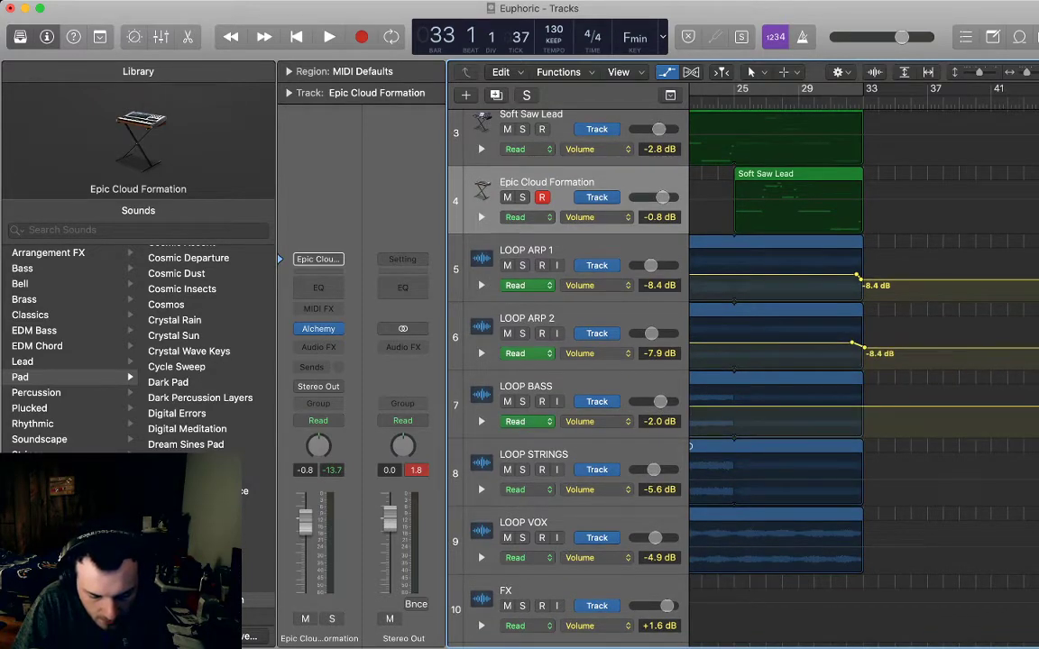
{"action": "left_click", "coordinate": [848, 407]}
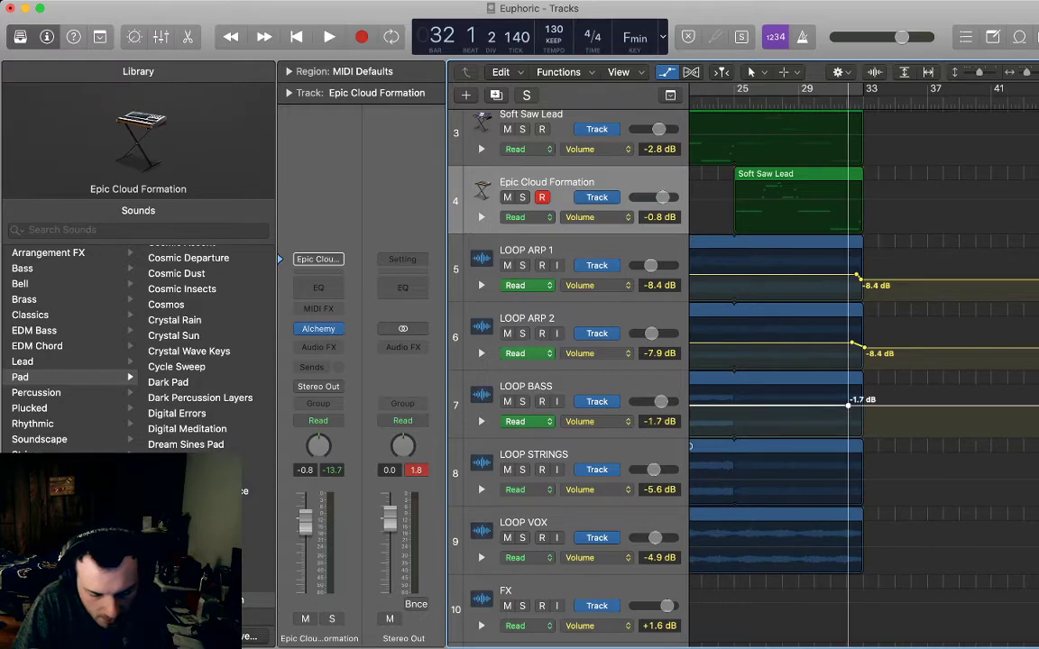
{"action": "mouse_move", "coordinate": [848, 406]}
{"action": "left_mouse_down"}
{"action": "mouse_move", "coordinate": [877, 407]}
{"action": "mouse_move", "coordinate": [865, 413]}
{"action": "left_mouse_up"}
{"action": "left_click", "coordinate": [881, 407]}
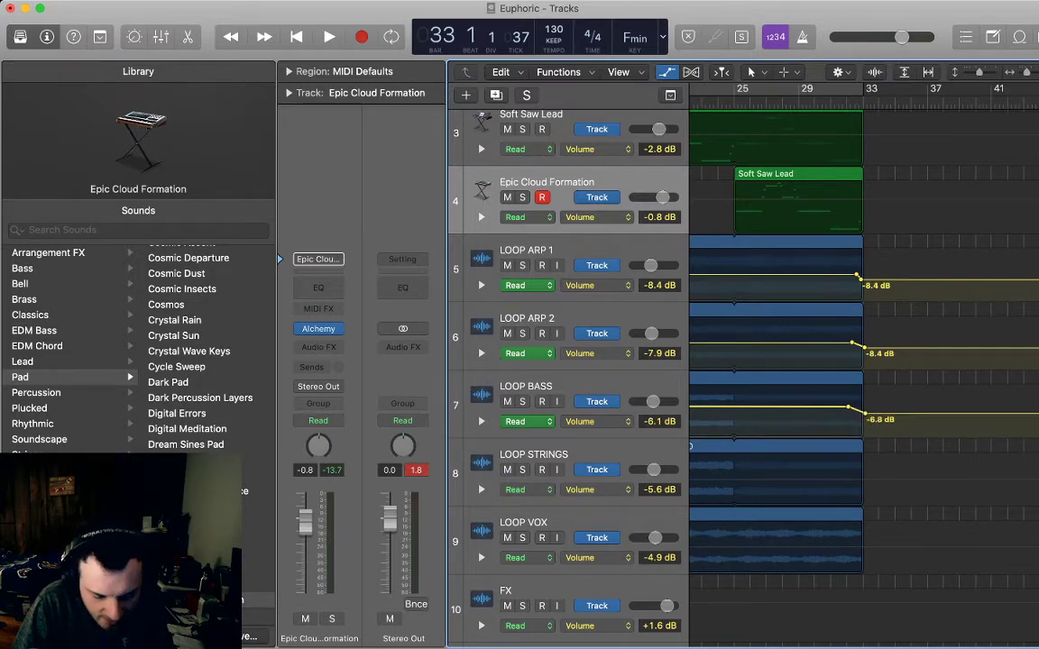
{"action": "left_click", "coordinate": [849, 481]}
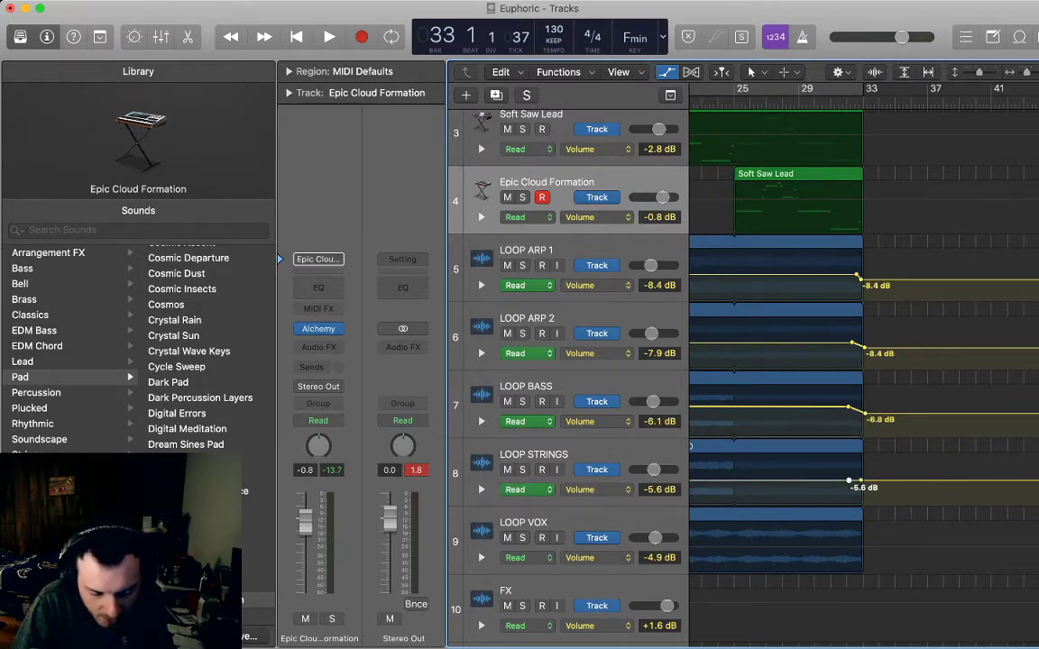
{"action": "left_click_drag", "start_coordinate": [851, 481], "coordinate": [852, 484]}
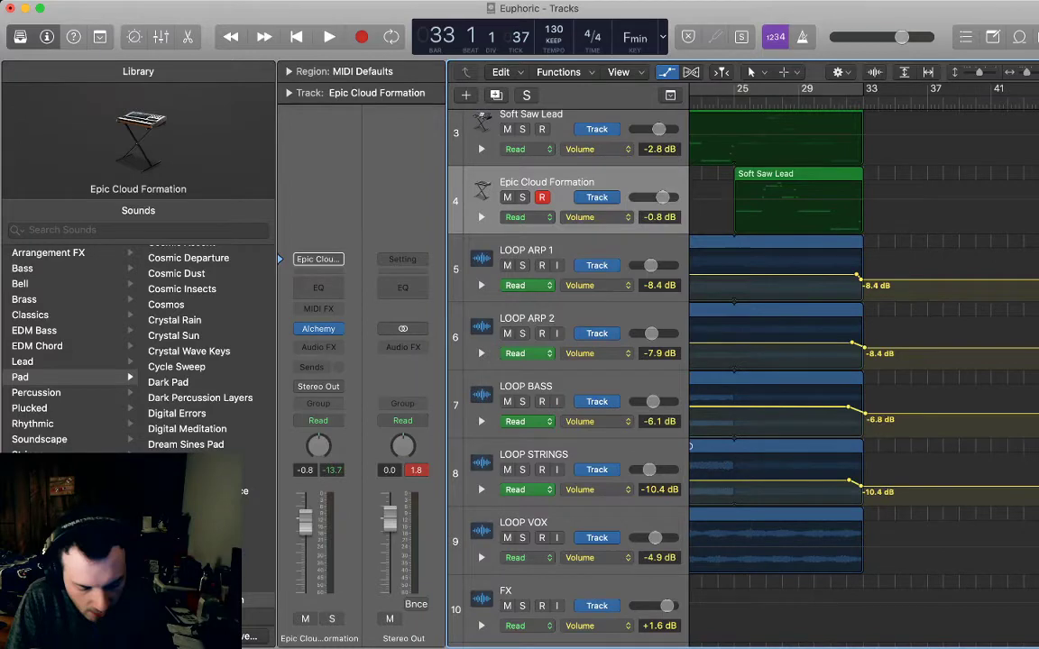
- Play the volume drop leading into bar 33 and hide the track automation
{"action": "key", "text": "comma"}
{"action": "key", "text": "comma"}
{"action": "key", "text": "space"}
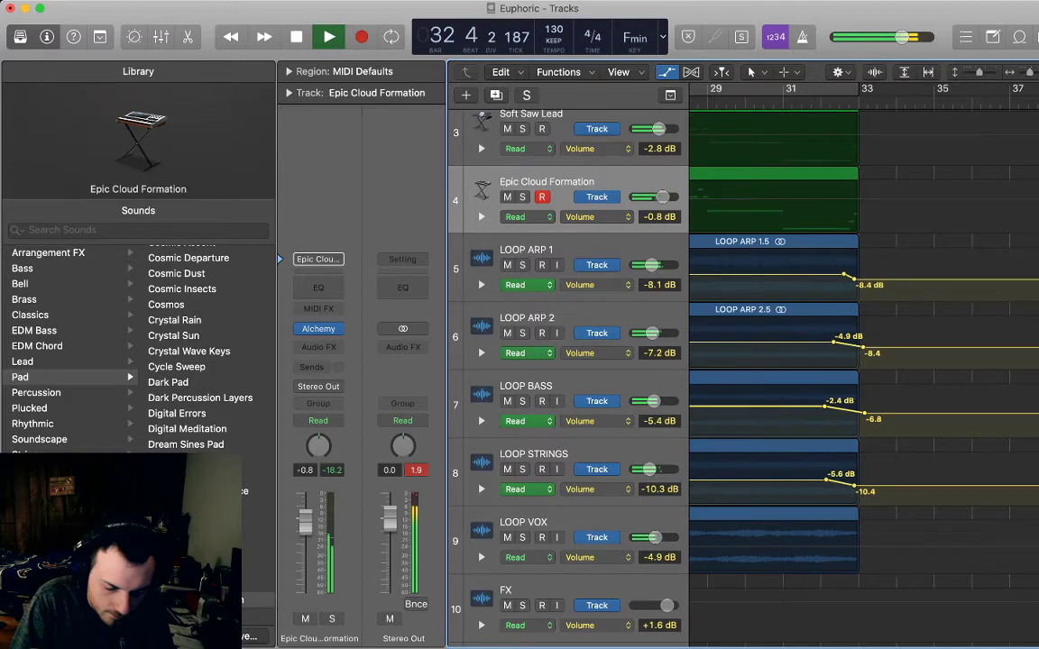
{"action": "key", "text": "space"}
{"action": "key", "text": "a"}
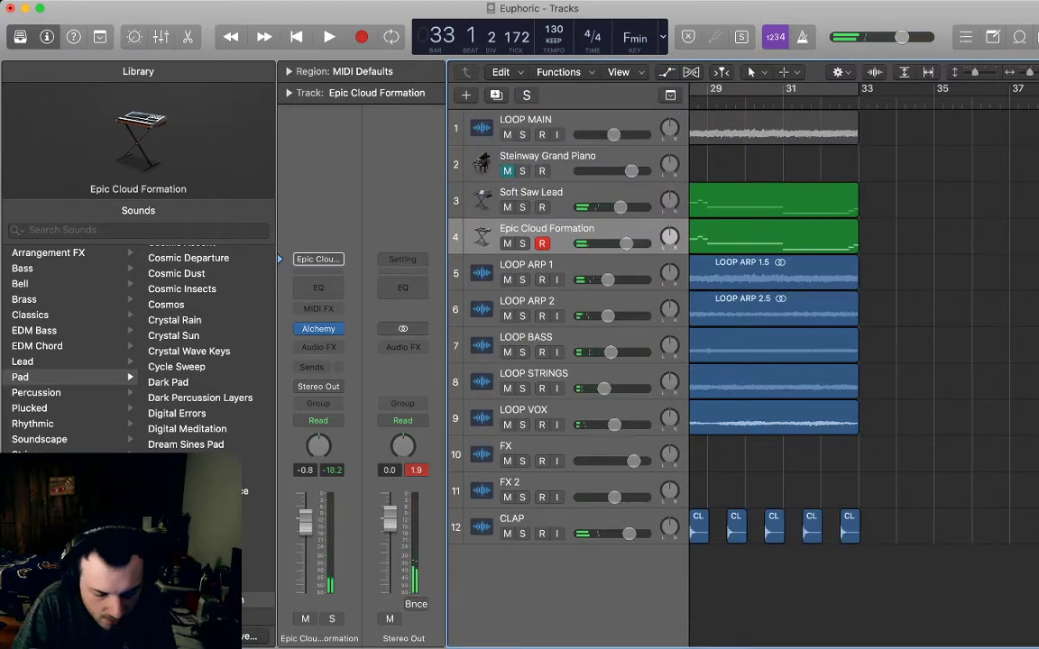
- In the Soft Saw Lead's repeat at bar 25, delete the two short end notes and extend the last long note to bar 33
{"action": "scroll", "coordinate": [864, 325], "scroll_direction": "left", "scroll_amount": 5}
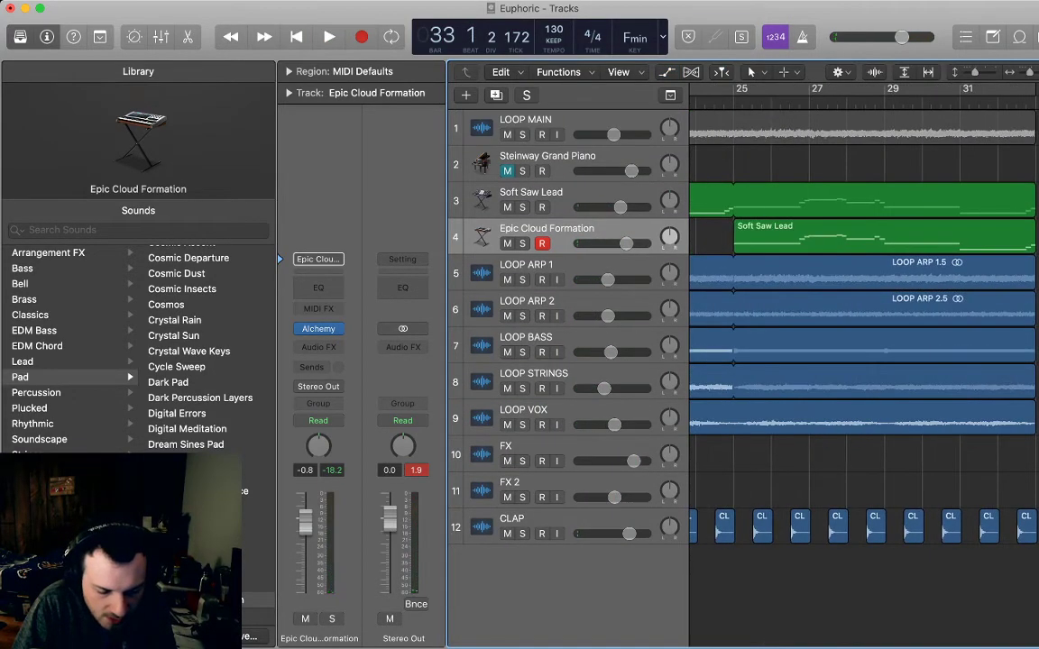
{"action": "left_click", "coordinate": [733, 102]}
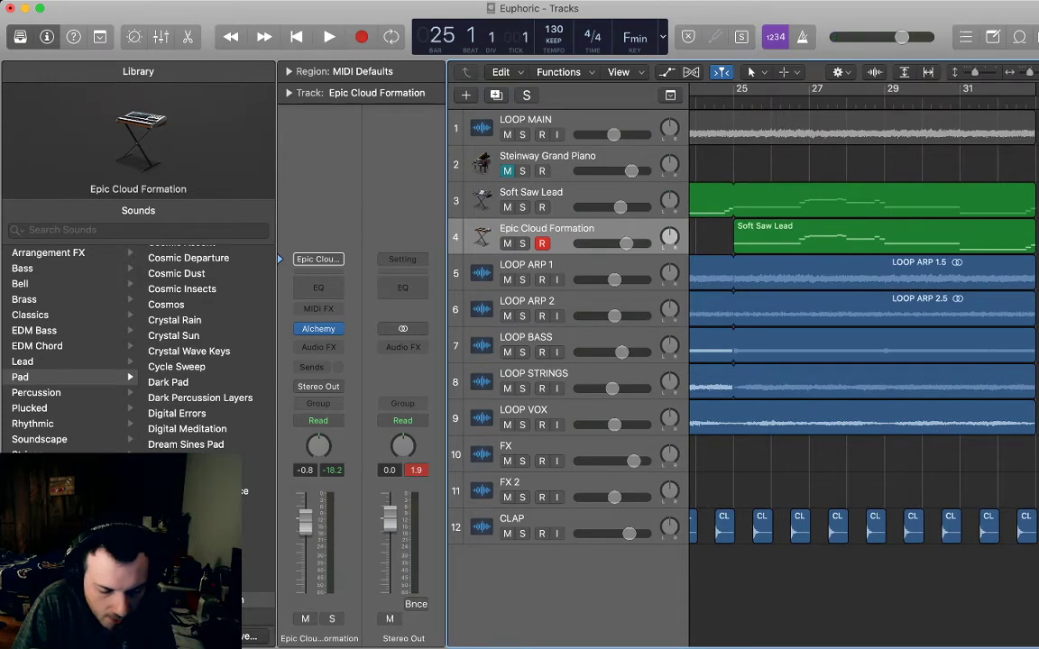
{"action": "key", "text": "Up"}
{"action": "key", "text": "p"}
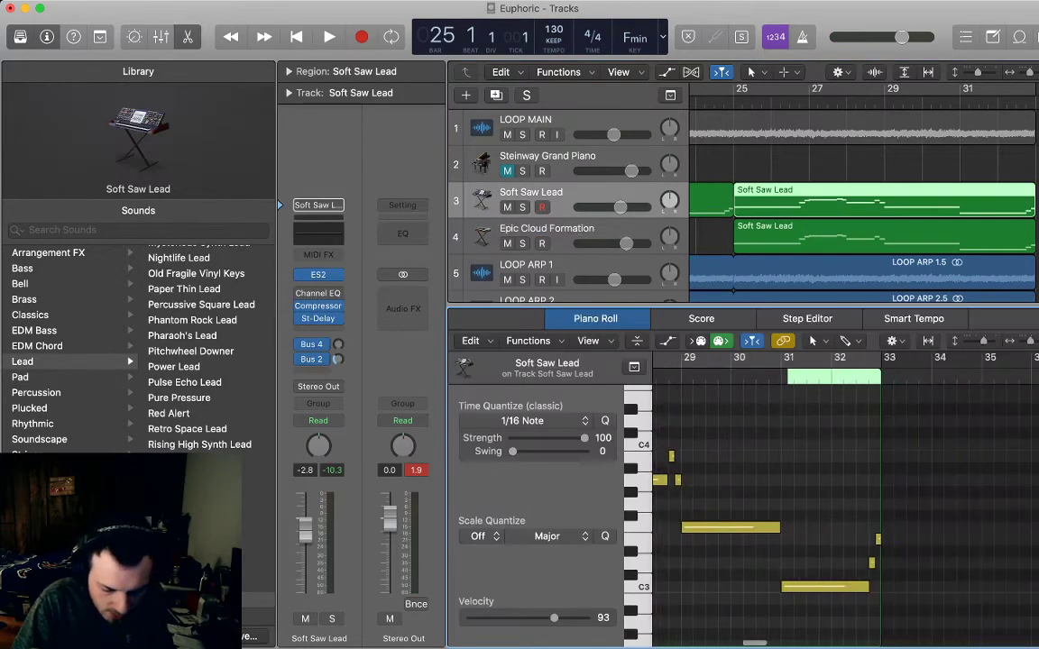
{"action": "left_click_drag", "start_coordinate": [864, 510], "coordinate": [881, 588]}
{"action": "key", "text": "BackSpace"}
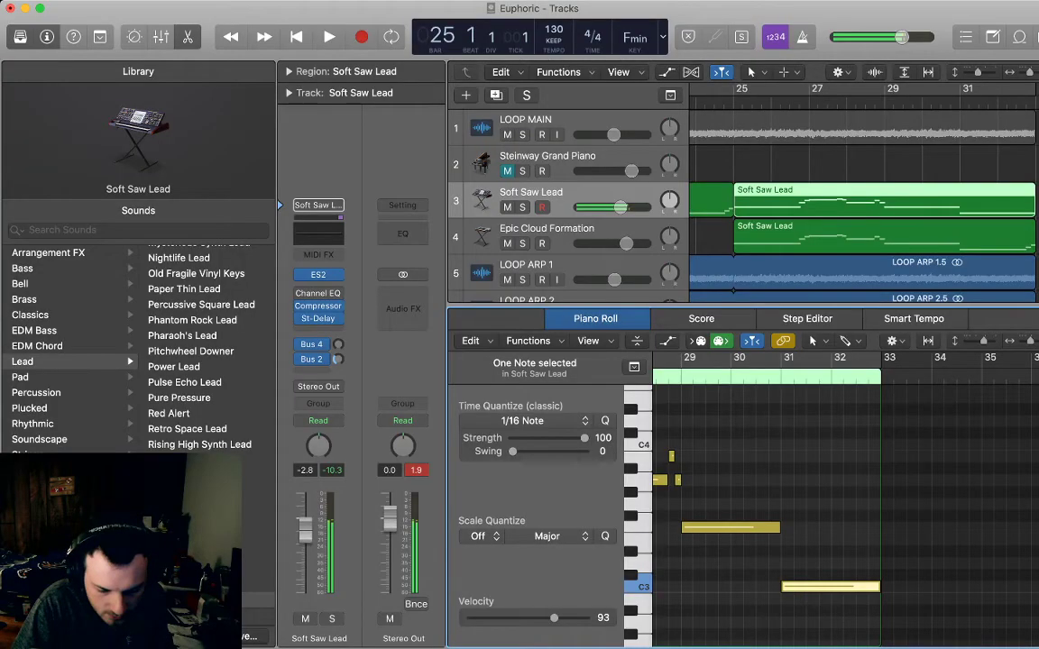
- Join the two Soft Saw Lead regions into one and play the arrangement from bar 25
{"action": "left_click_drag", "start_coordinate": [717, 148], "coordinate": [742, 188]}
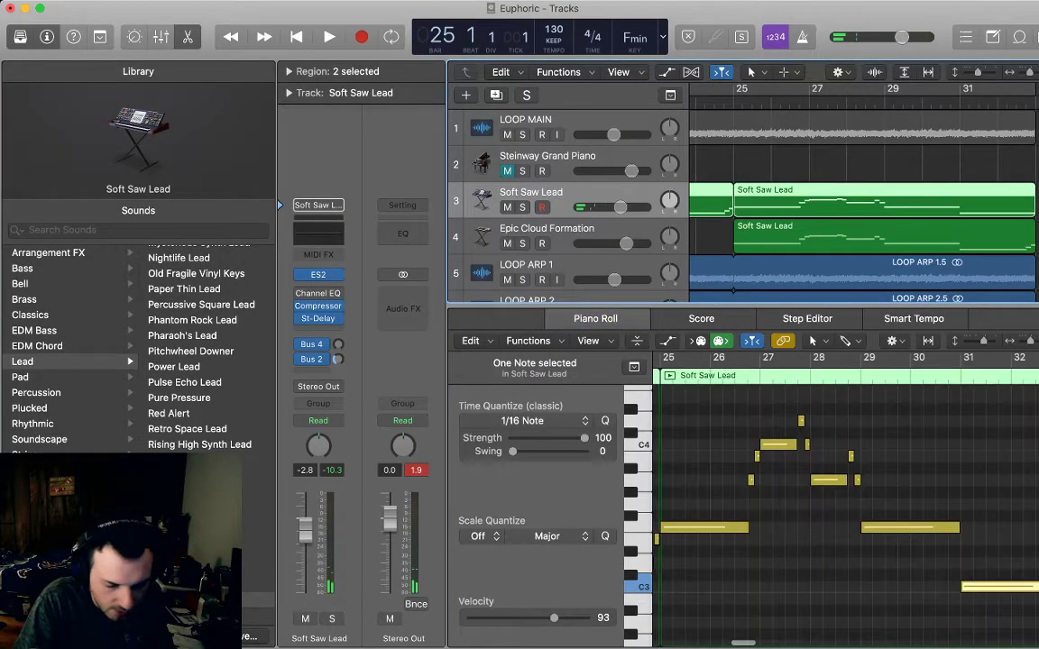
{"action": "key", "text": "super+j"}
{"action": "key", "text": "space"}
- Close the Piano Roll and mute the region on the Epic Cloud Formation track while playing up to bar 32
{"action": "key", "text": "Down"}
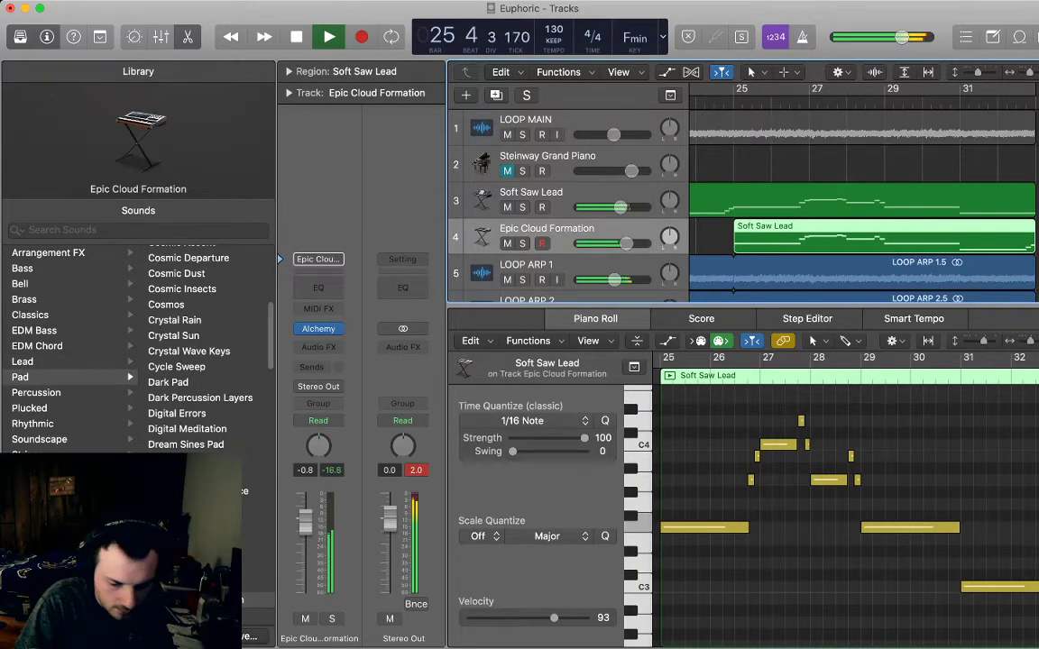
{"action": "key", "text": "e"}
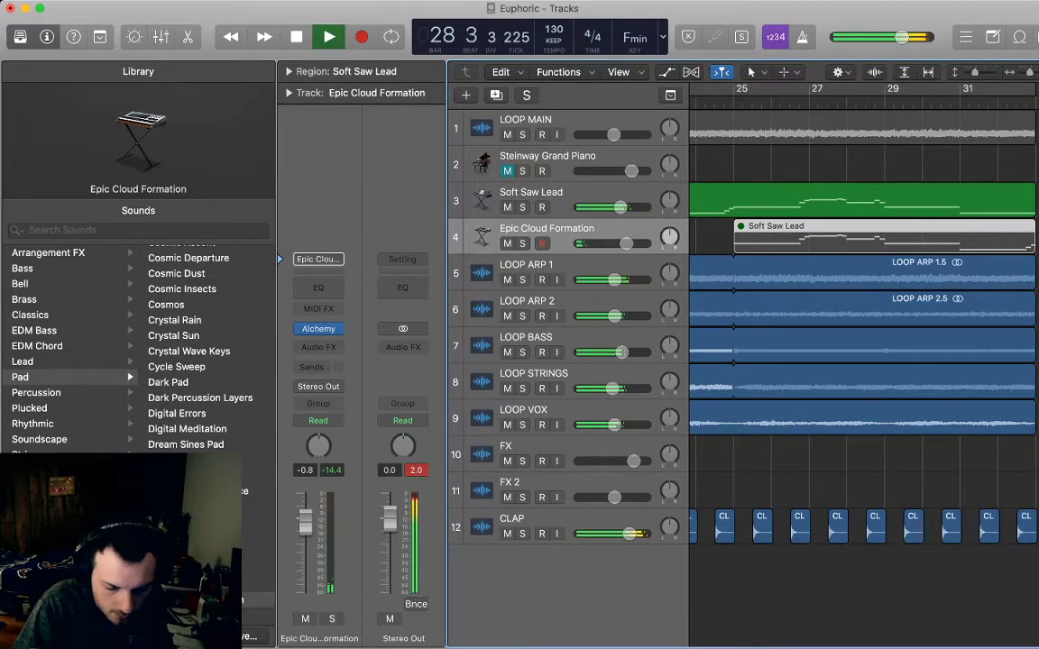
{"action": "key", "text": "super+Left"}
{"action": "key", "text": "super+Left"}
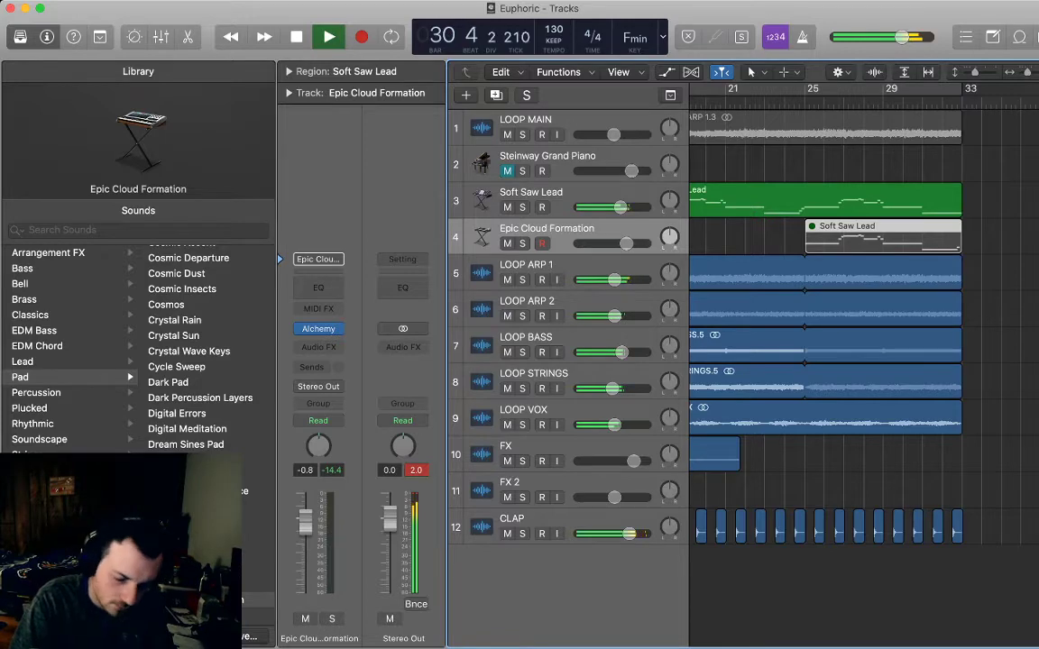
{"action": "key", "text": "ctrl+Left"}
{"action": "key", "text": "ctrl+Left"}
{"action": "scroll", "coordinate": [838, 325], "scroll_direction": "left", "scroll_amount": 1}
{"action": "key", "text": "ctrl+Right"}
{"action": "key", "text": "ctrl+Right"}
{"action": "scroll", "coordinate": [839, 324], "scroll_direction": "right", "scroll_amount": 1}
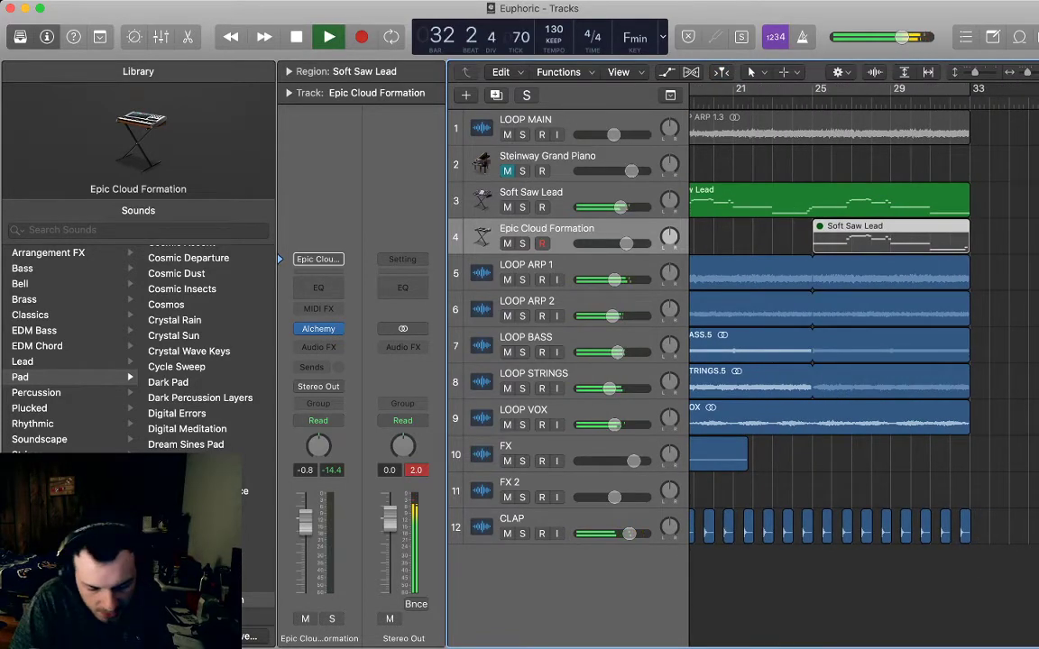
{"action": "key", "text": "space"}
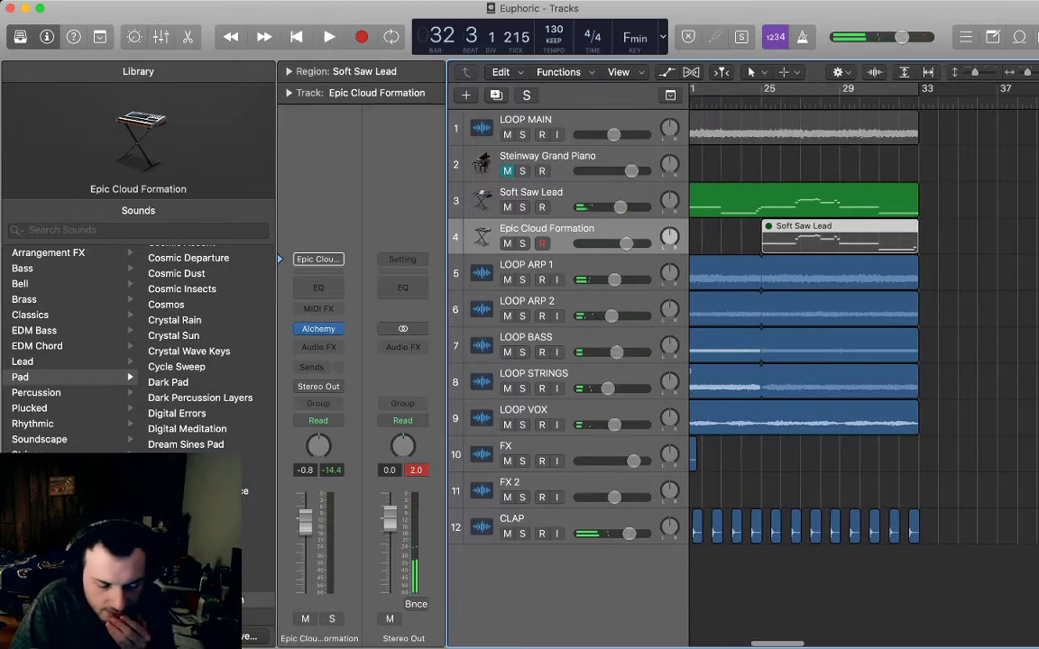
- Play the arrangement around bar 32
{"action": "key", "text": "super+Left"}
{"action": "key", "text": "super+Left"}
{"action": "key", "text": "super+Left"}
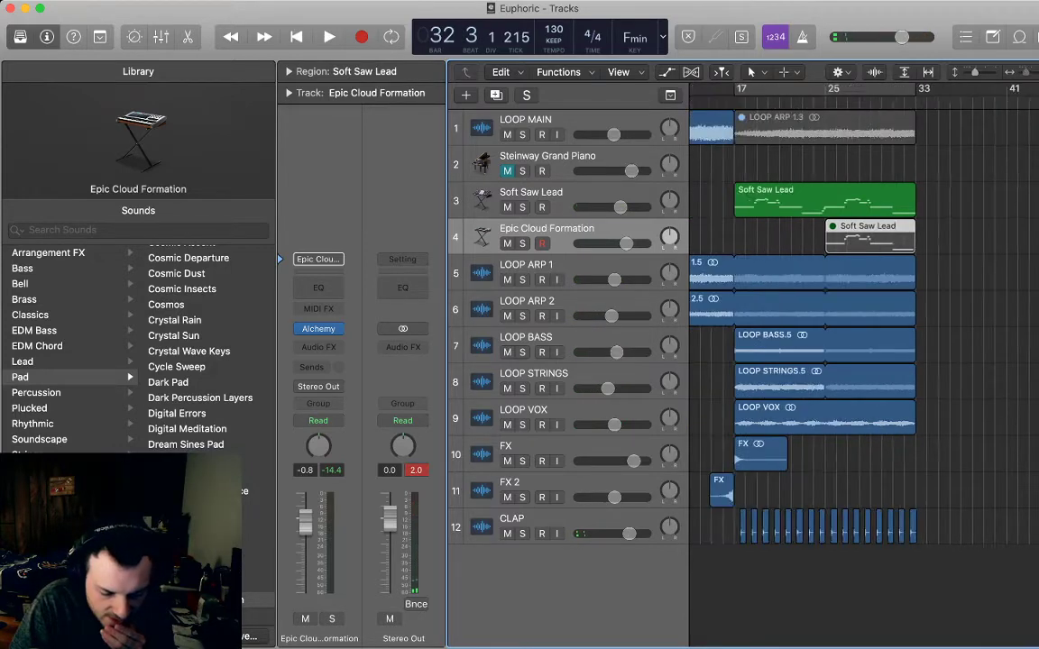
{"action": "scroll", "coordinate": [864, 360], "scroll_direction": "right", "scroll_amount": 3}
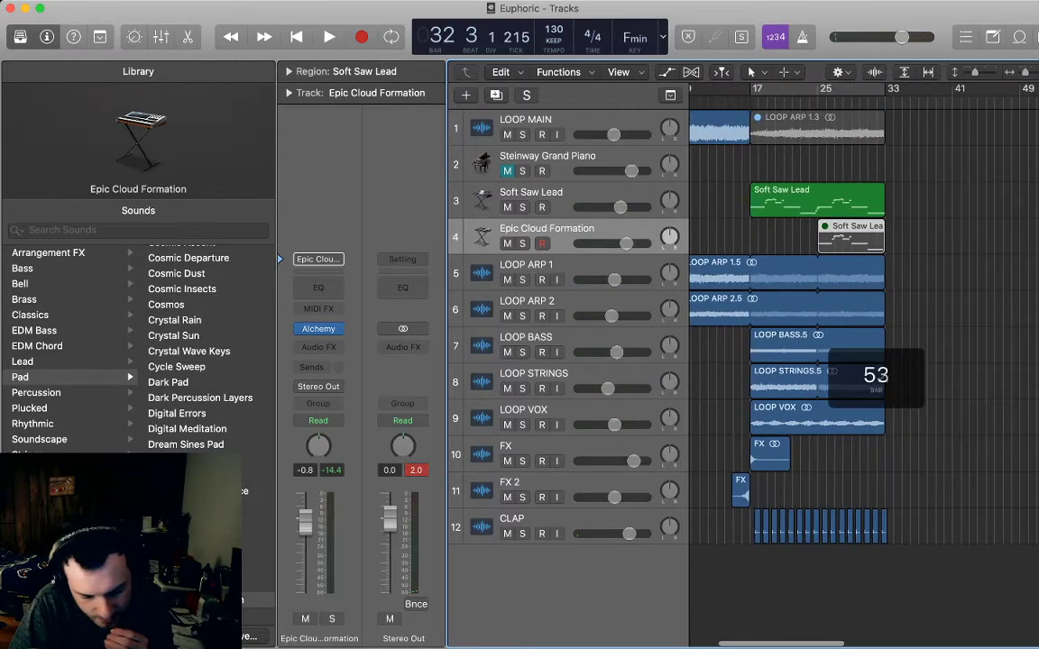
{"action": "scroll", "coordinate": [864, 361], "scroll_direction": "right", "scroll_amount": 3}
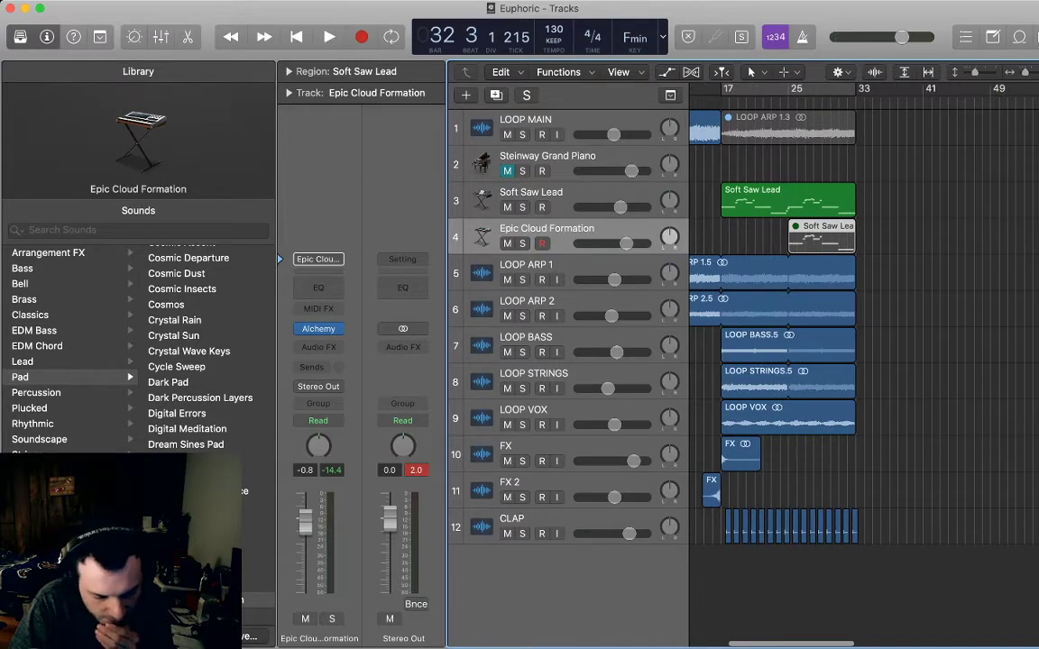
{"action": "scroll", "coordinate": [864, 316], "scroll_direction": "right", "scroll_amount": 2}
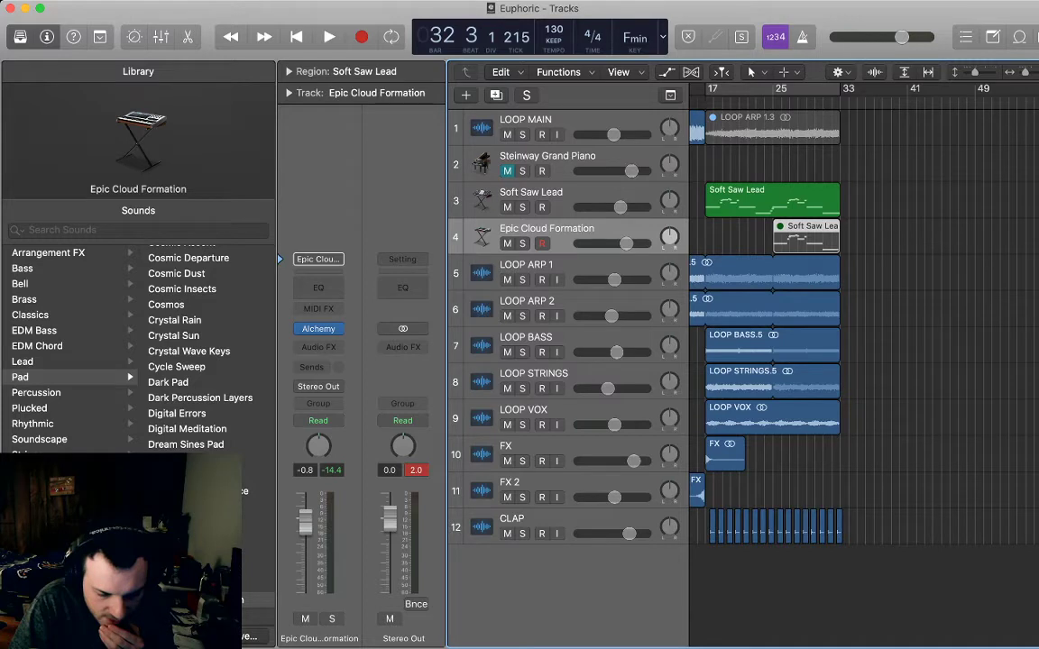
{"action": "key", "text": "space"}
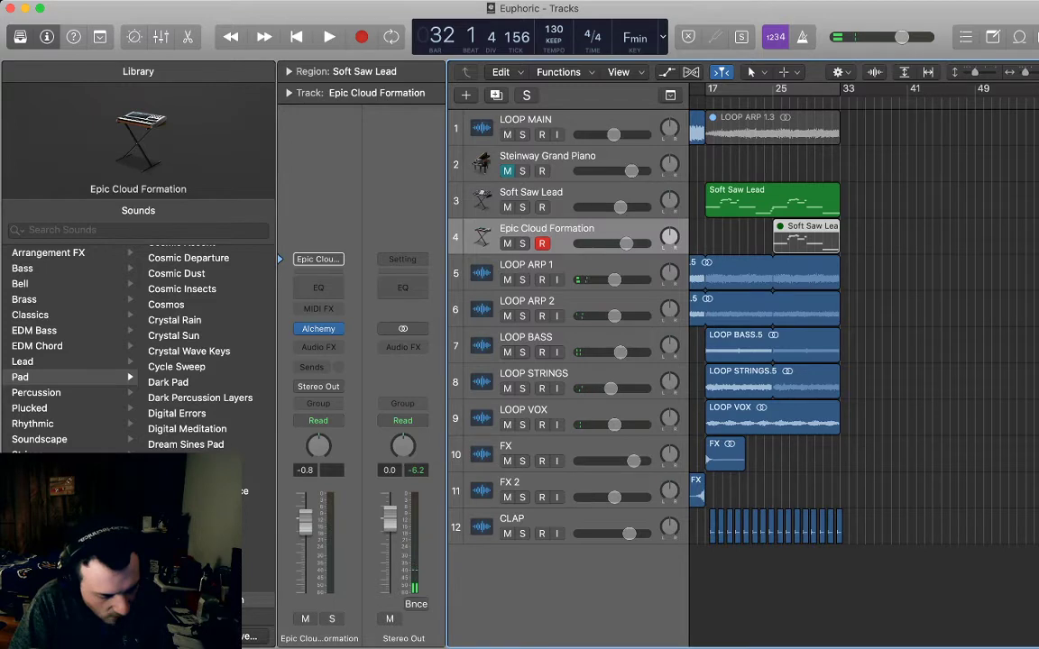
- Import the sample Cymatics - Cobra Kick 7 - F# onto a new audio track and move its region to bar 33
{"action": "key", "text": "super+Tab"}
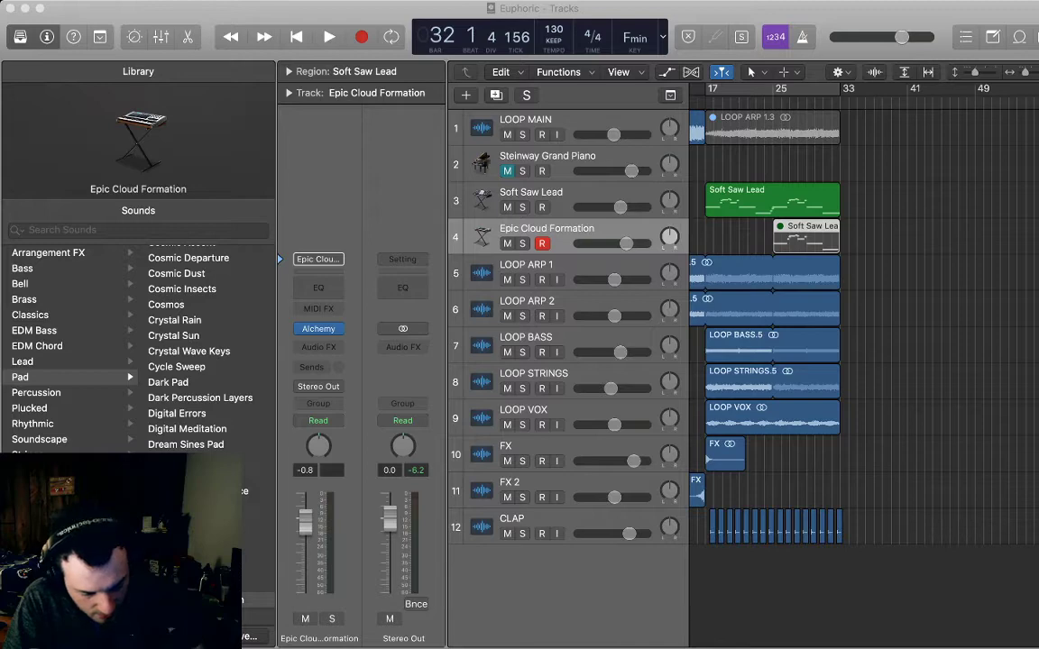
{"action": "key", "text": "period"}
{"action": "key", "text": "period"}
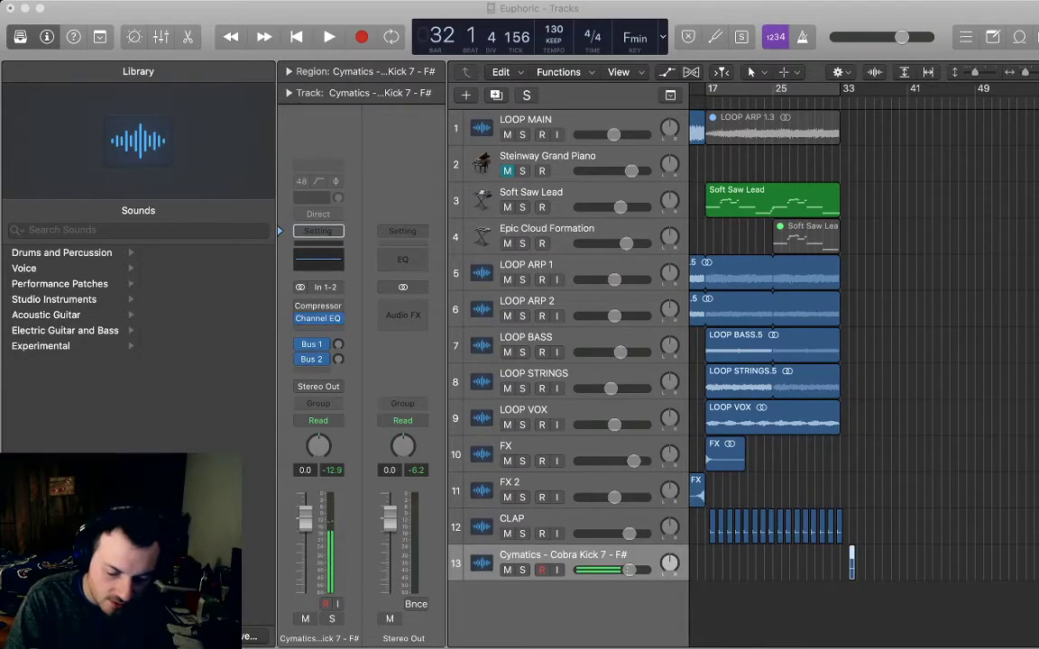
{"action": "key", "text": "super+Right"}
{"action": "key", "text": "super+Right"}
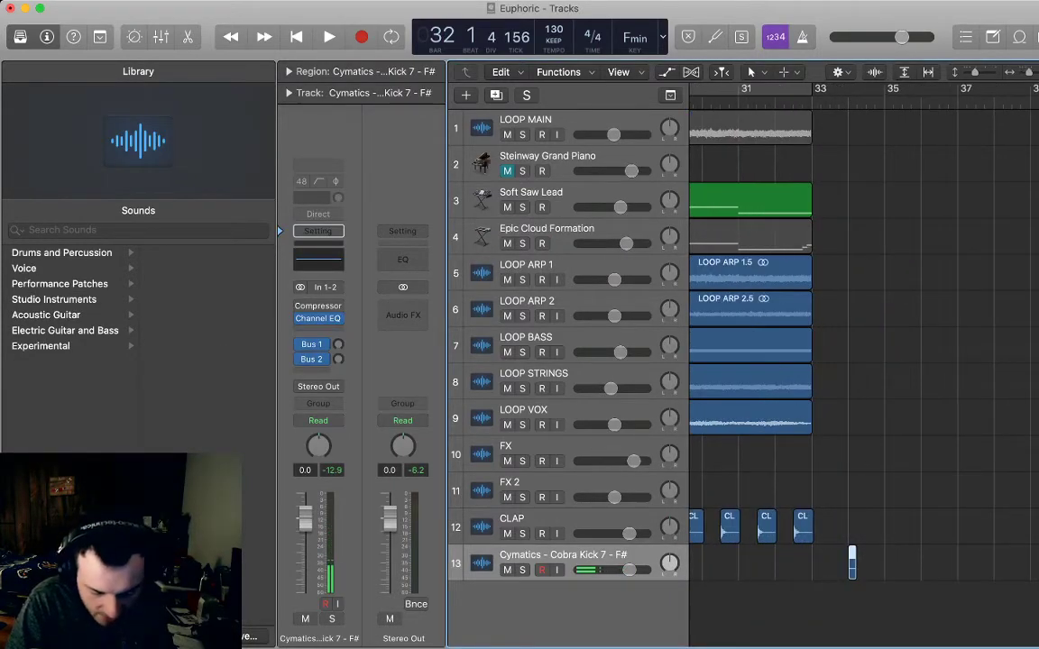
{"action": "key", "text": "period"}
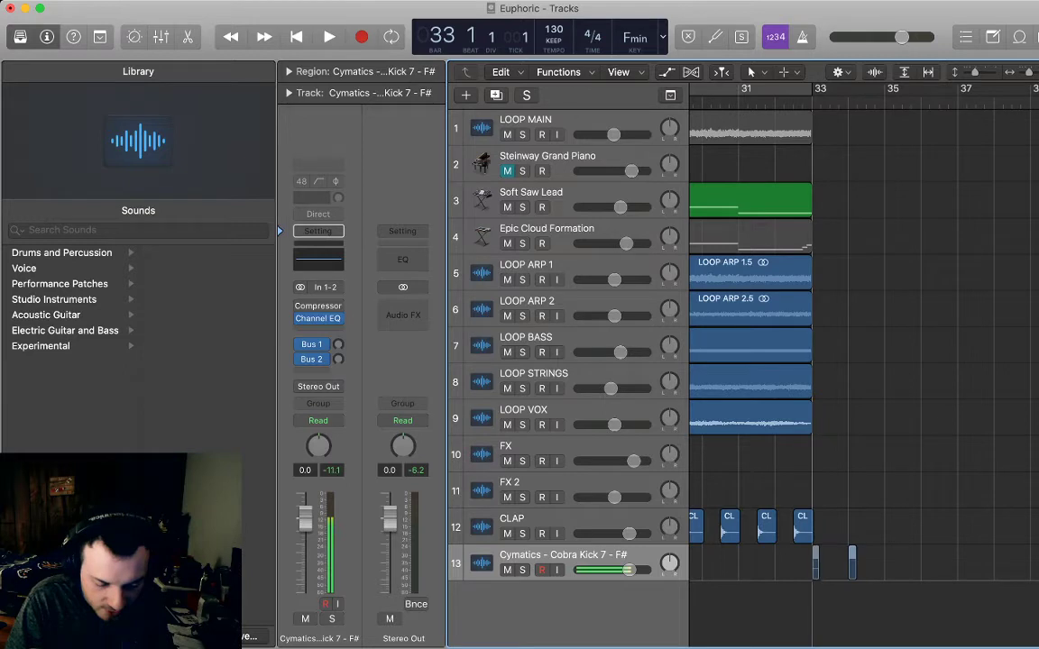
- Rename the kick sample's track to KICK
{"action": "key", "text": "super+z"}
{"action": "key", "text": "shift+Return"}
{"action": "type", "text": "KICK"}
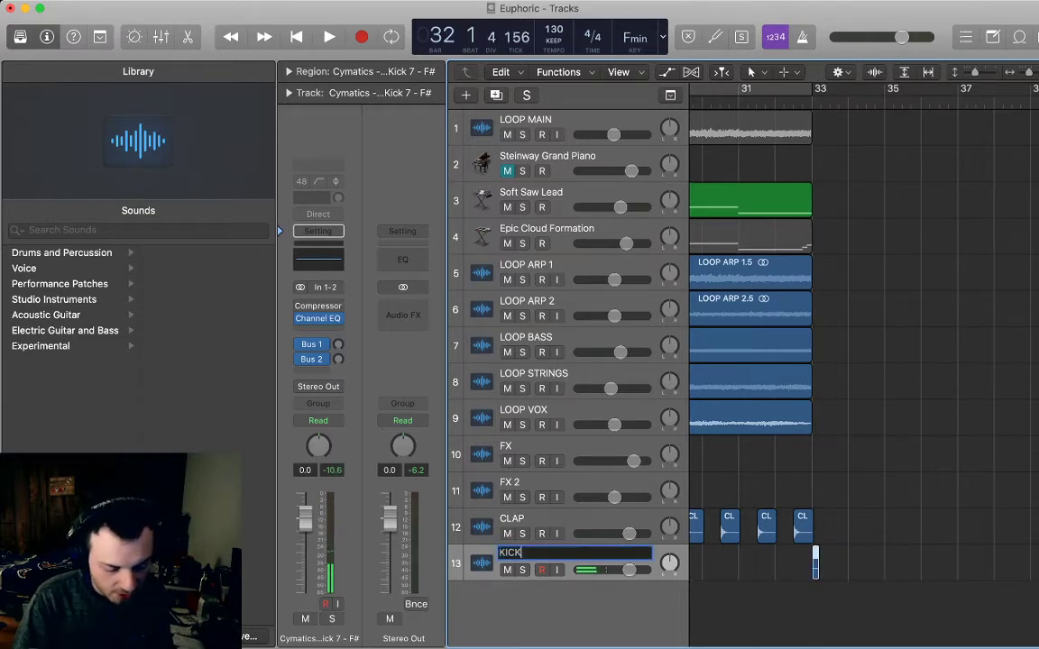
{"action": "key", "text": "Return"}
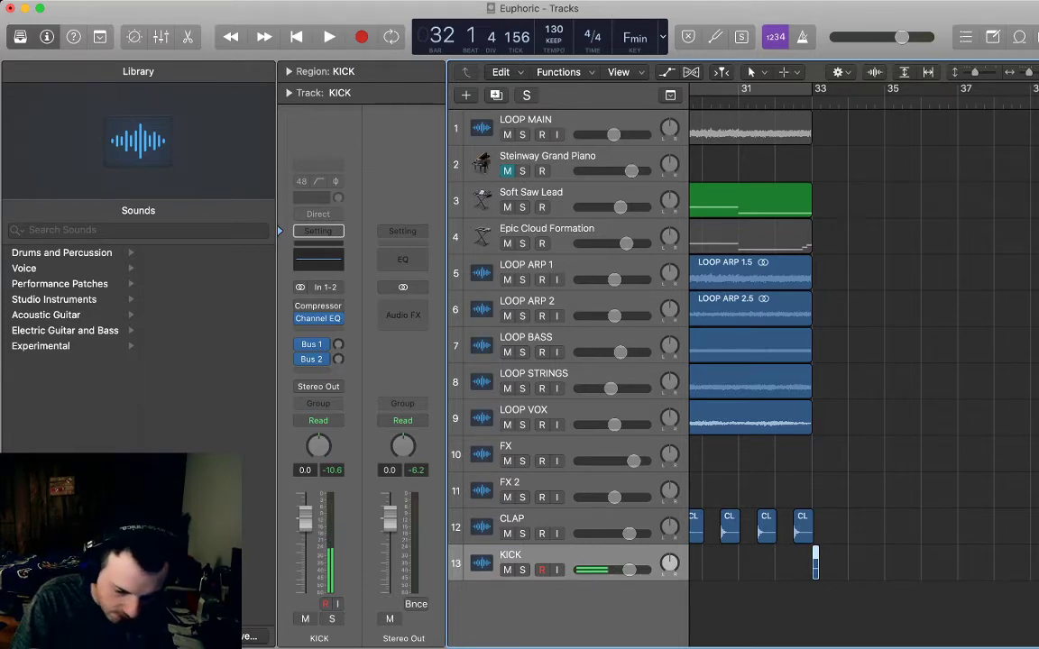
- Move the kick region back to start with CLAP.14 in bar 31 and play it up to bar 32
{"action": "key", "text": "super+Right"}
{"action": "left_click_drag", "start_coordinate": [905, 568], "coordinate": [723, 568]}
{"action": "key", "text": "super+z"}
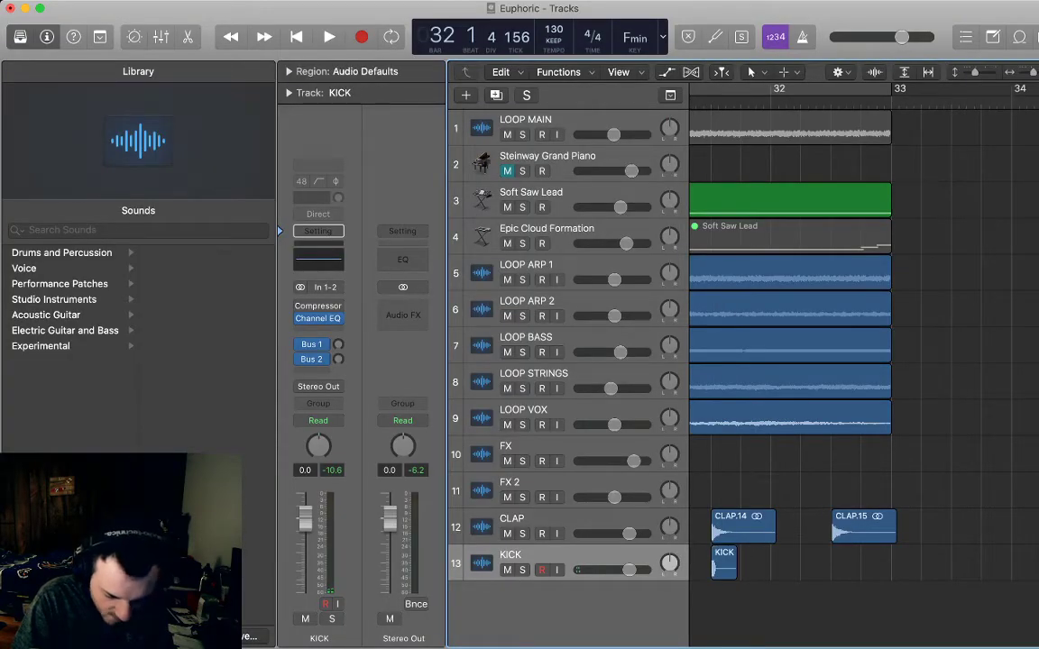
{"action": "key", "text": "space"}
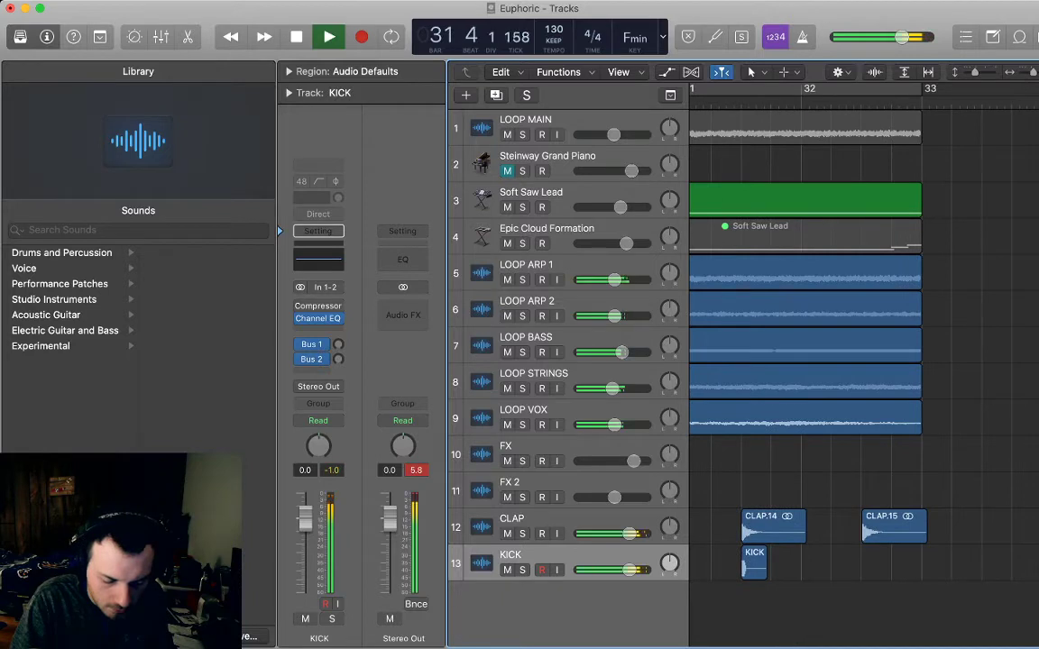
{"action": "key", "text": "space"}
- Copy the kick to bar 32 and to beat 3 of bar 32, and play the three kicks
{"action": "left_click", "coordinate": [754, 566]}
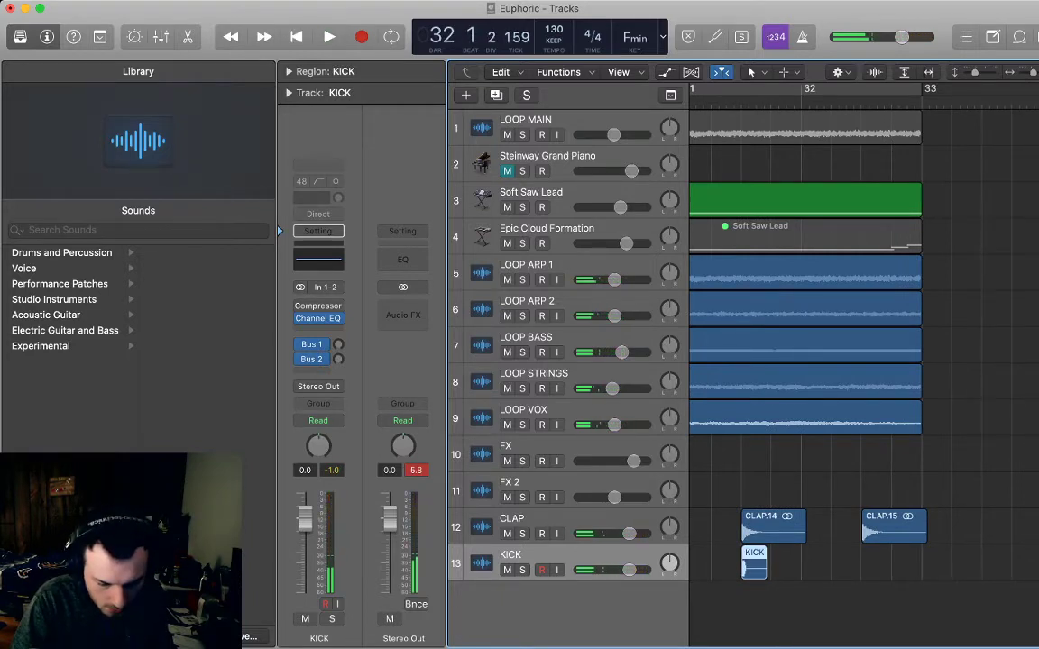
{"action": "key", "text": "comma"}
{"action": "key", "text": "super+v"}
{"action": "key", "text": "period"}
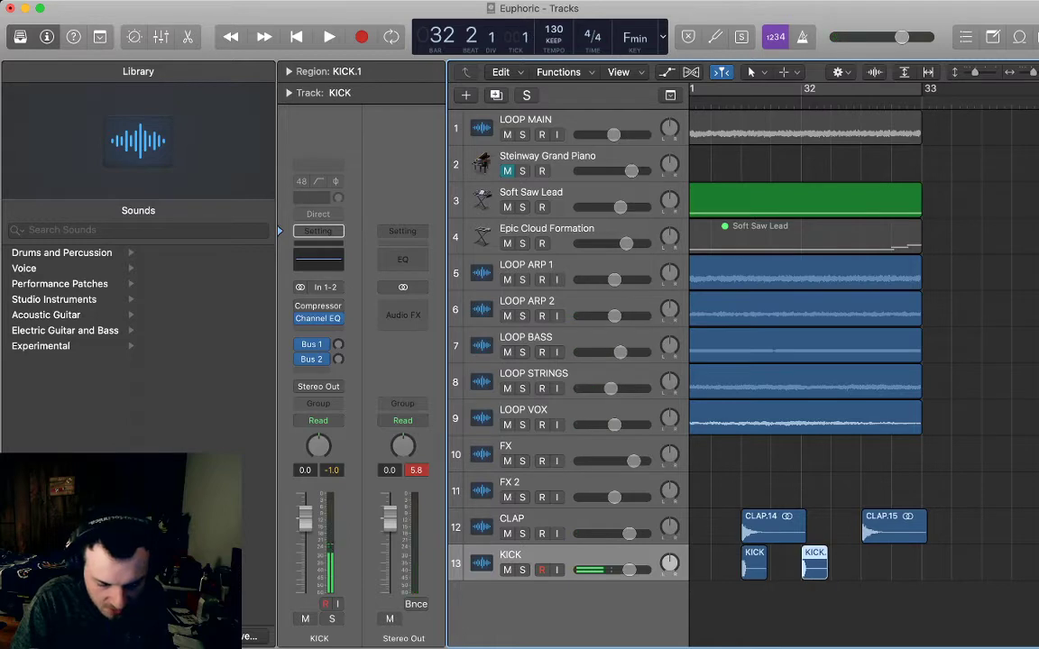
{"action": "scroll", "coordinate": [863, 343], "scroll_direction": "left", "scroll_amount": 3}
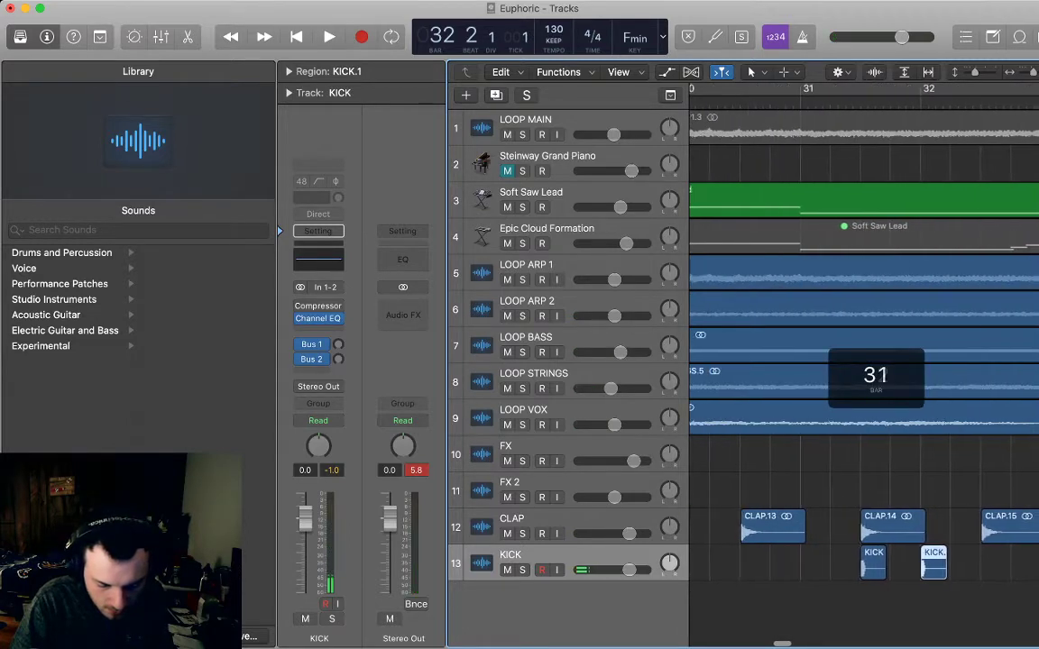
{"action": "scroll", "coordinate": [863, 342], "scroll_direction": "right", "scroll_amount": 3}
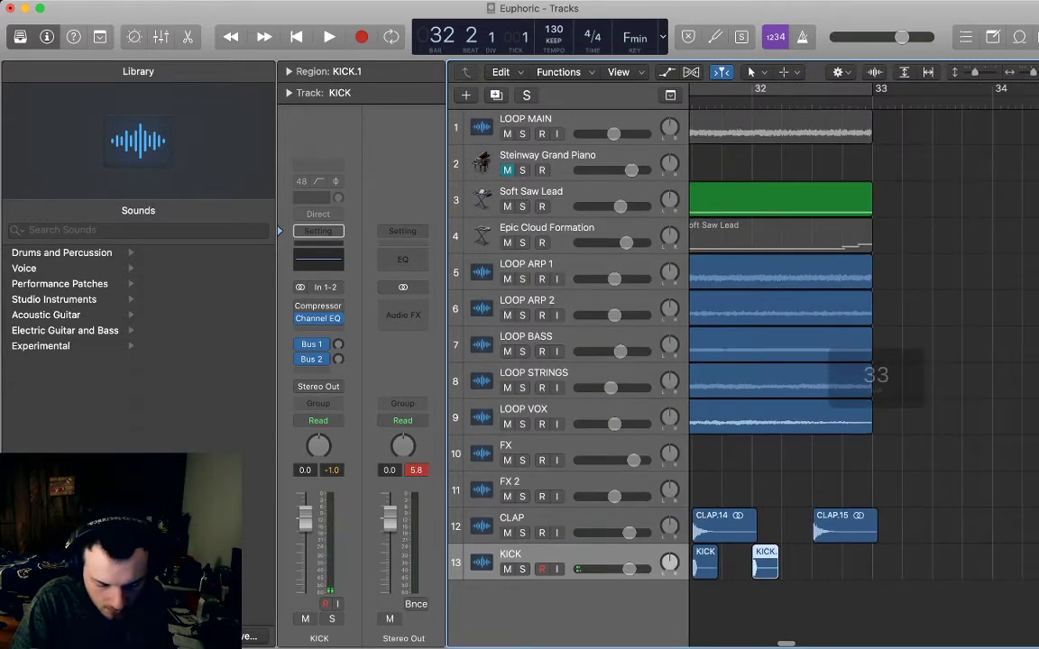
{"action": "key", "text": "super+v"}
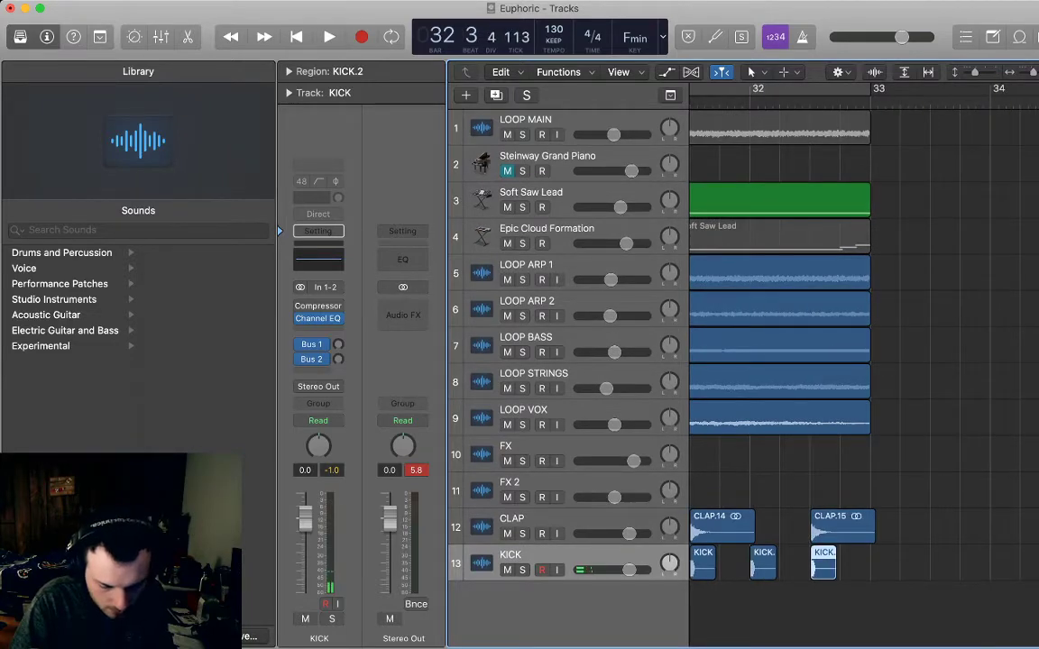
{"action": "scroll", "coordinate": [863, 343], "scroll_direction": "left", "scroll_amount": 1}
{"action": "key", "text": "space"}
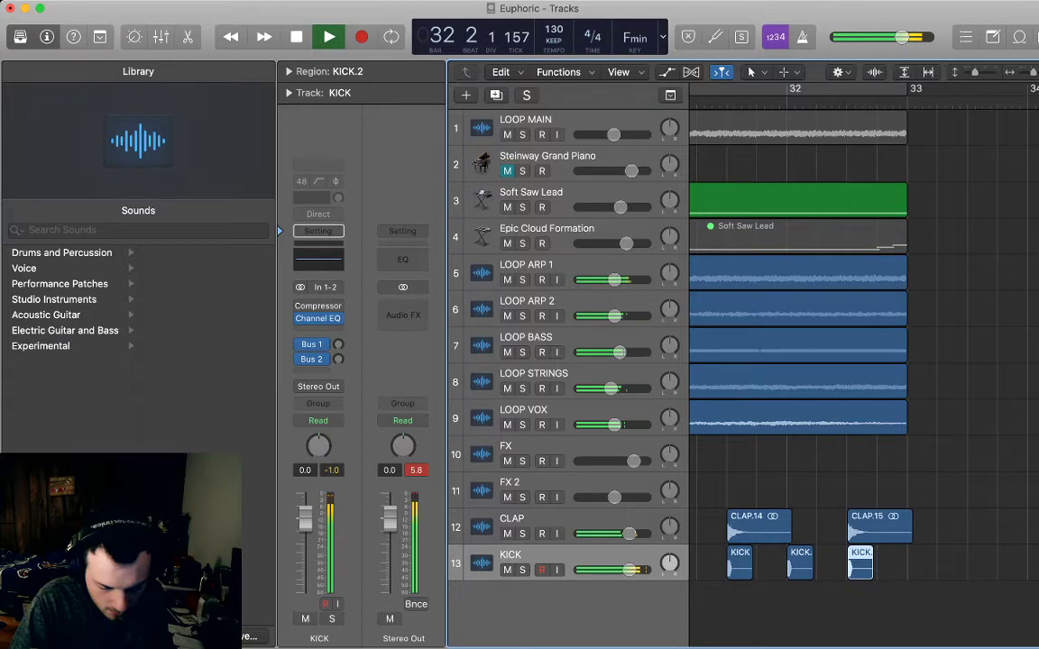
{"action": "key", "text": "space"}
- Move the bar 32 kick to beat 4 of that bar and the bar 31 kick to half a beat before bar 33
{"action": "left_click_drag", "start_coordinate": [799, 566], "coordinate": [890, 566]}
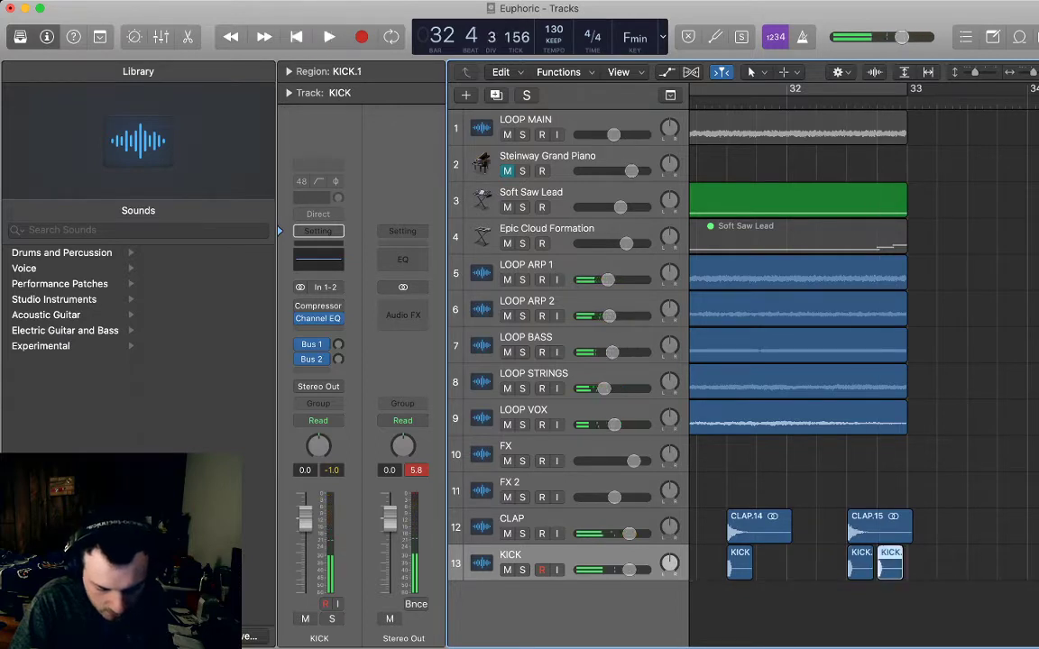
{"action": "left_click_drag", "start_coordinate": [740, 567], "coordinate": [902, 573]}
{"action": "key", "text": "ctrl+period"}
{"action": "key", "text": "ctrl+comma"}
- Shorten the CLAP.15 region to end just before bar 33 and play the kick fill
{"action": "left_click_drag", "start_coordinate": [911, 539], "coordinate": [903, 538]}
{"action": "key", "text": "comma"}
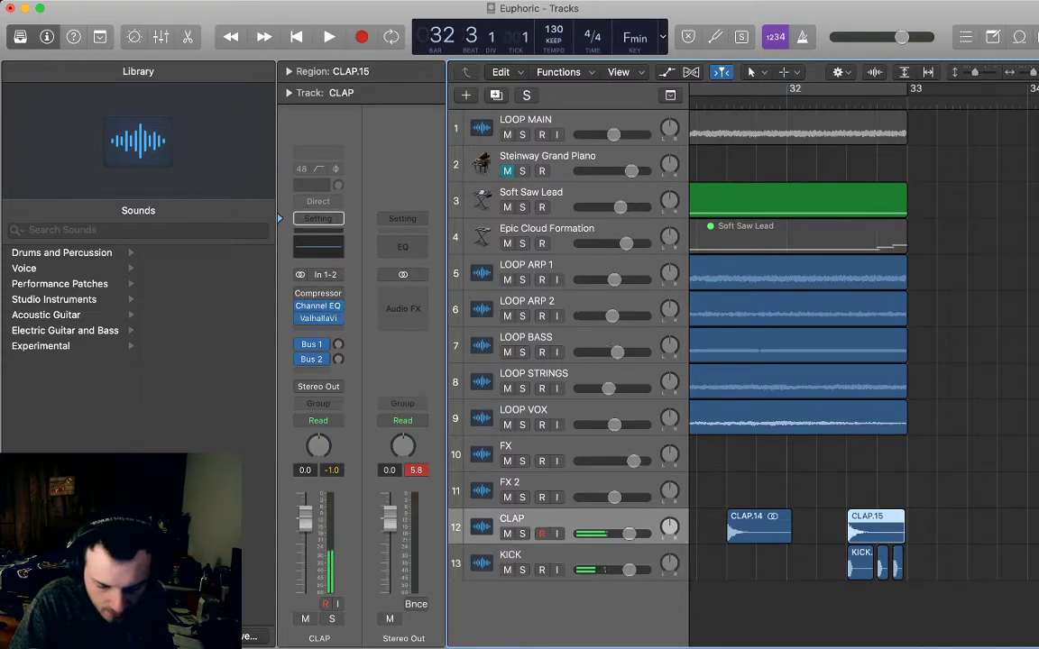
{"action": "key", "text": "space"}
{"action": "key", "text": "space"}
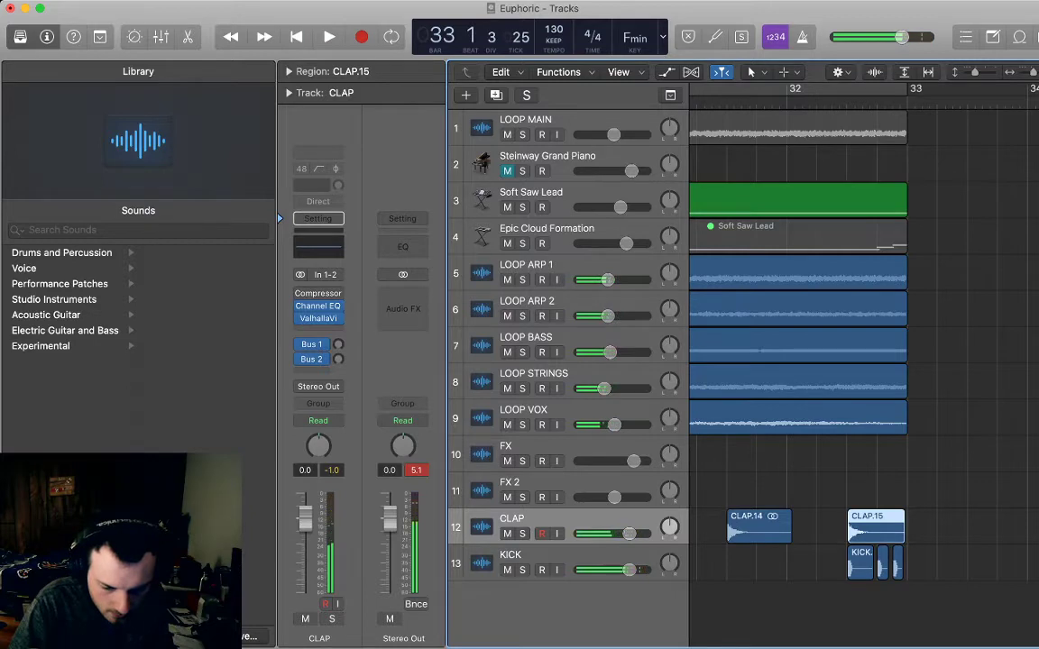
- Shorten the KICK.2 region and pack the other two kicks, trimmed short, directly against bar 33
{"action": "key", "text": "super+Right"}
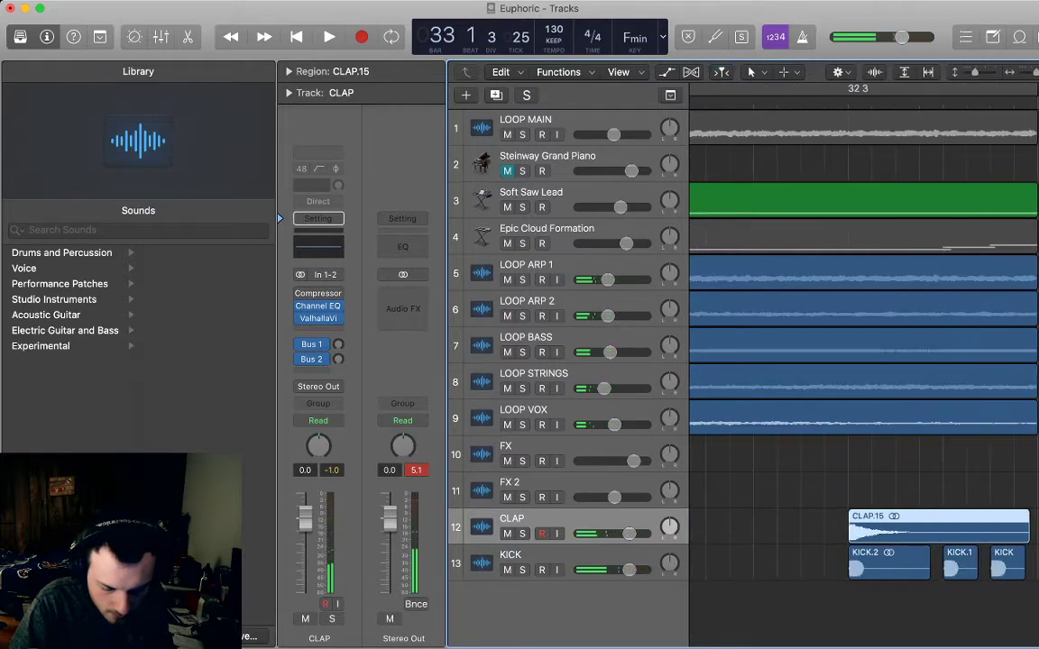
{"action": "scroll", "coordinate": [901, 568], "scroll_direction": "right", "scroll_amount": 3}
{"action": "left_click_drag", "start_coordinate": [791, 573], "coordinate": [756, 573]}
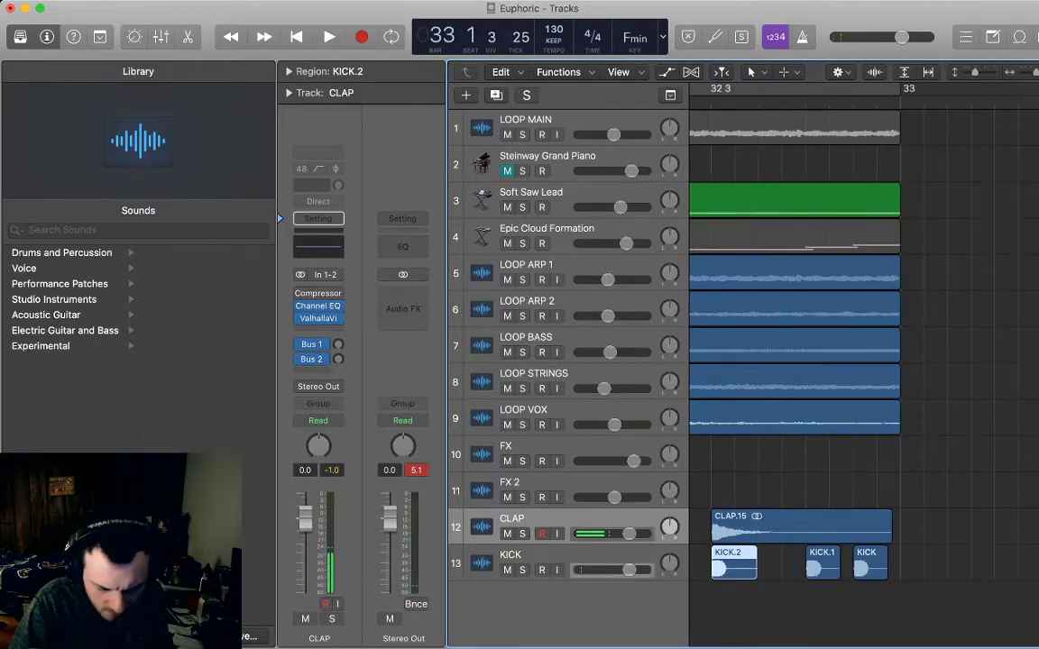
{"action": "left_click", "coordinate": [778, 570]}
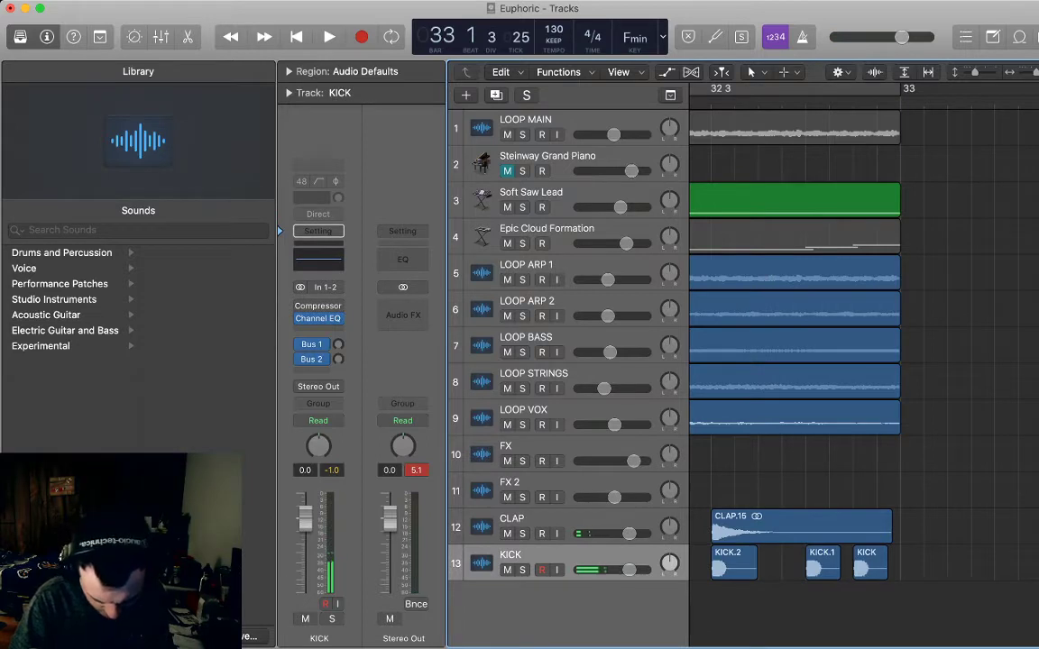
{"action": "left_click_drag", "start_coordinate": [886, 574], "coordinate": [864, 566]}
{"action": "key", "text": "Delete"}
{"action": "left_click", "coordinate": [864, 604]}
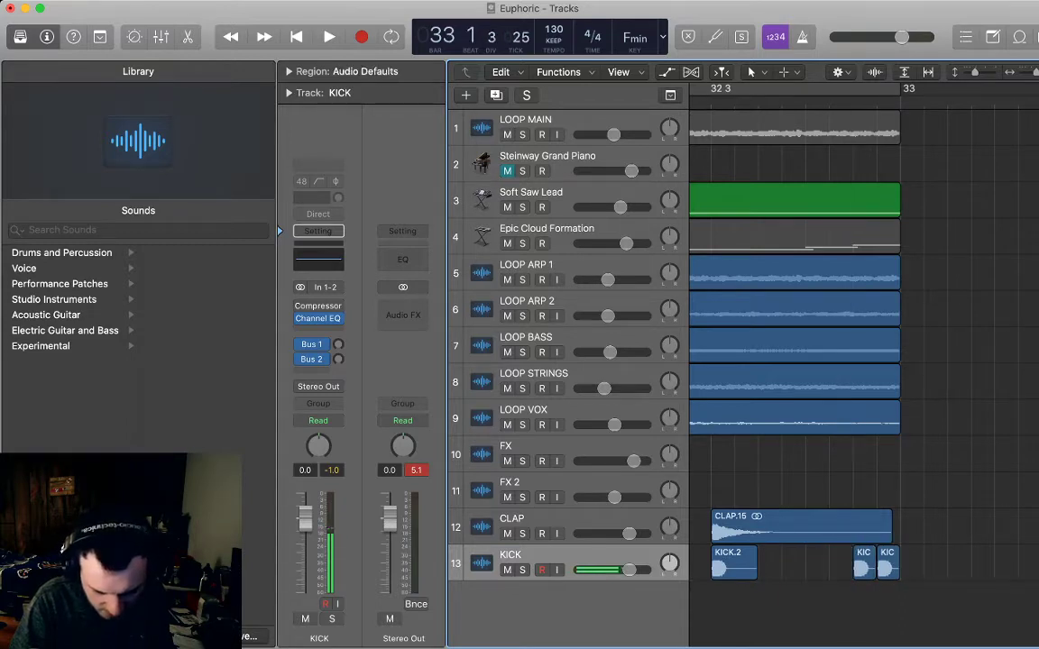
- Move KICK.2 to beat 4 of bar 32, trim its end, and play the tightened fill
{"action": "left_click_drag", "start_coordinate": [732, 567], "coordinate": [807, 566]}
{"action": "left_click_drag", "start_coordinate": [831, 574], "coordinate": [823, 566]}
{"action": "key", "text": "space"}
{"action": "key", "text": "space"}
- Repeat the last short kick once so the copy starts at bar 33
{"action": "key", "text": "super+Left"}
{"action": "key", "text": "super+Left"}
{"action": "key", "text": "super+Left"}
{"action": "key", "text": "super+Left"}
{"action": "key", "text": "super+Left"}
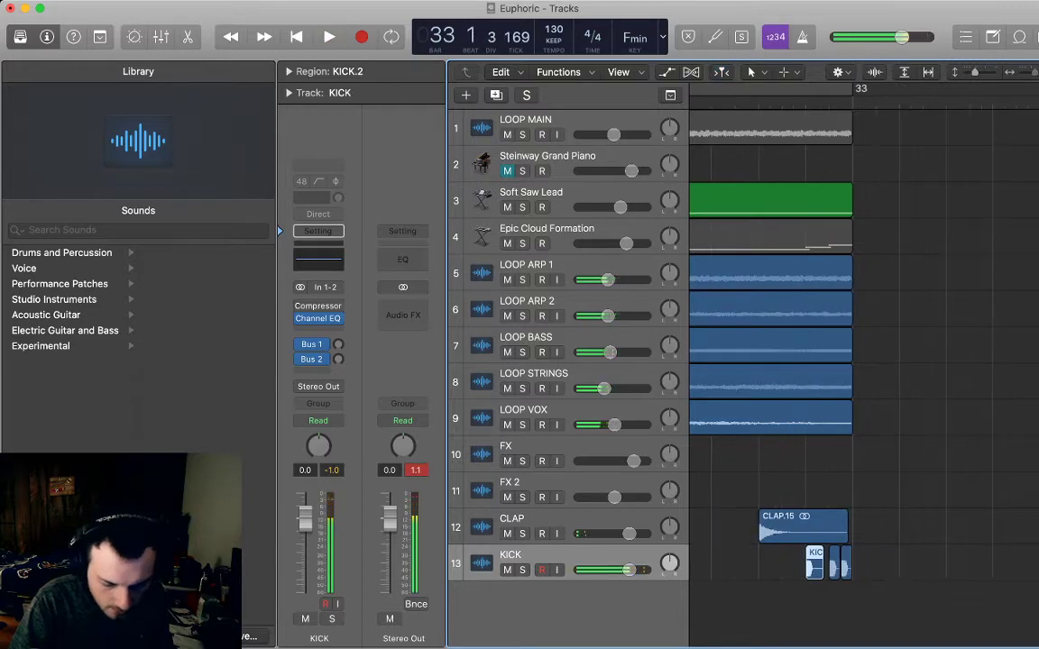
{"action": "left_click", "coordinate": [840, 566]}
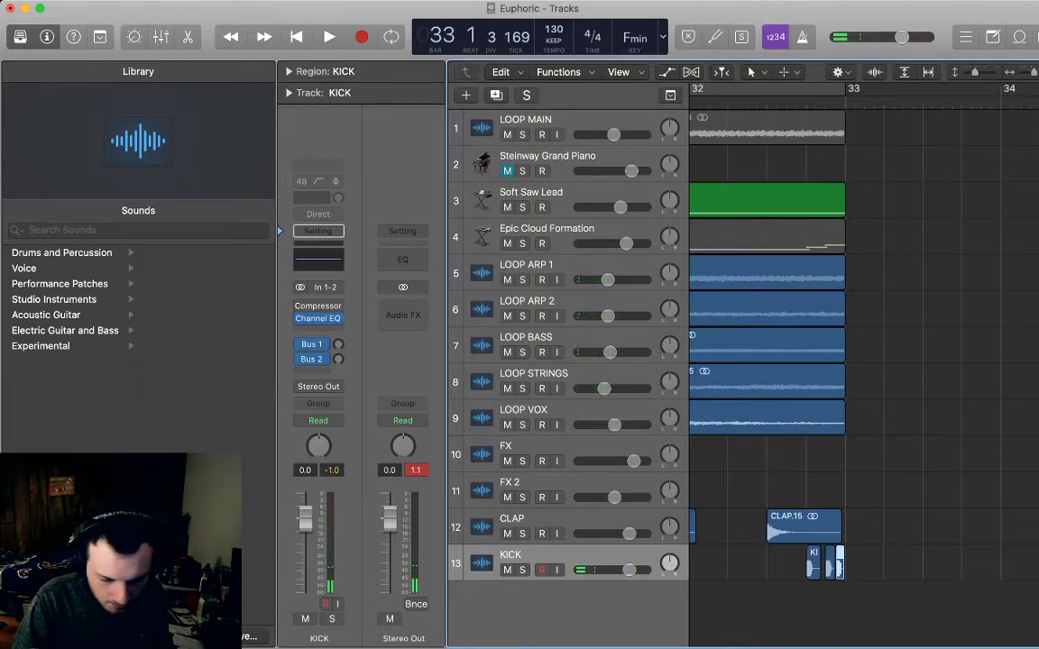
{"action": "key", "text": "super+r"}
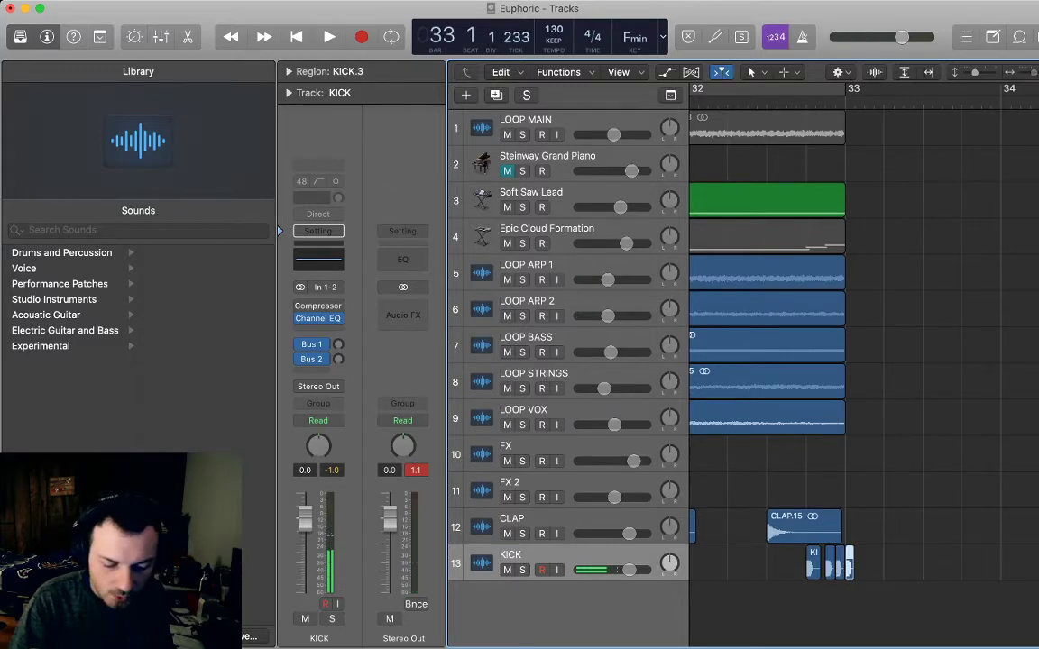
- Solo the LOOP ARP 2 track instead of LOOP ARP 1 and listen to it from about bar 17 to bar 19
{"action": "key", "text": "super+Right"}
{"action": "key", "text": "super+Right"}
{"action": "key", "text": "super+Right"}
{"action": "key", "text": "super+Right"}
{"action": "key", "text": "super+Right"}
{"action": "key", "text": "super+Left"}
{"action": "key", "text": "super+Left"}
{"action": "key", "text": "super+Left"}
{"action": "key", "text": "super+Left"}
{"action": "key", "text": "super+Left"}
{"action": "key", "text": "super+Left"}
{"action": "key", "text": "super+Left"}
{"action": "key", "text": "super+Left"}
{"action": "key", "text": "super+Left"}
{"action": "key", "text": "super+Left"}
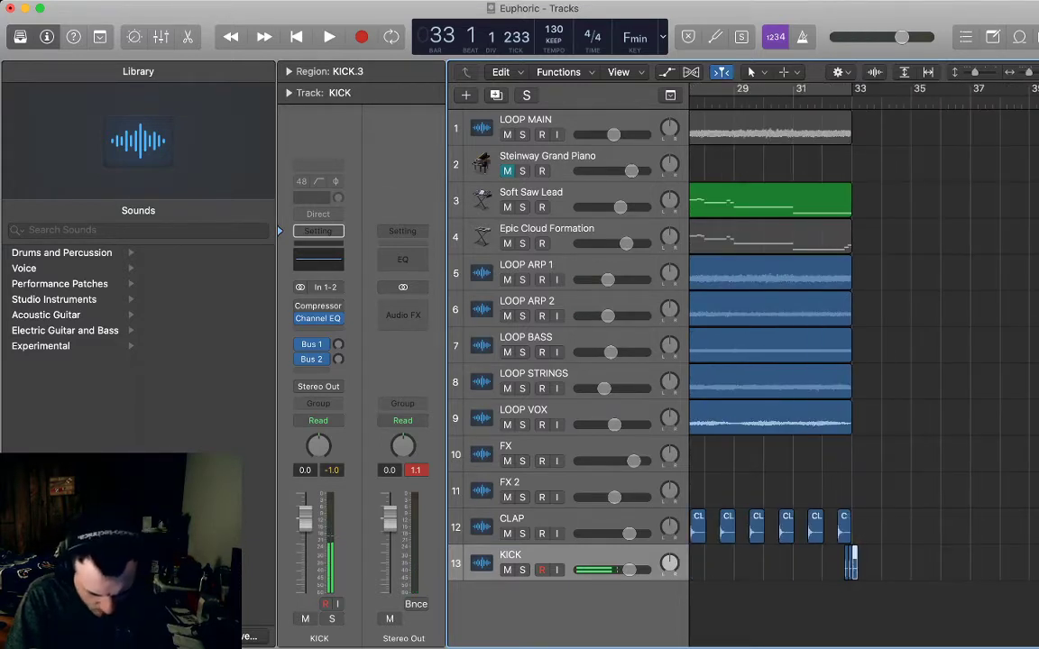
{"action": "scroll", "coordinate": [861, 315], "scroll_direction": "left", "scroll_amount": 5}
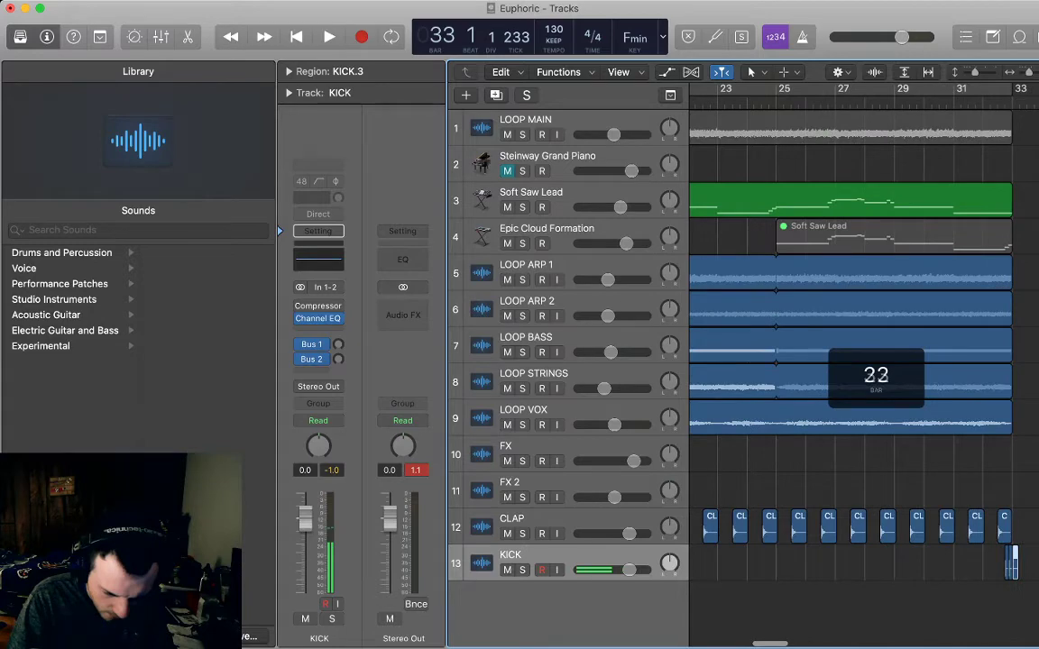
{"action": "key", "text": "super+Left"}
{"action": "key", "text": "super+Left"}
{"action": "key", "text": "super+Left"}
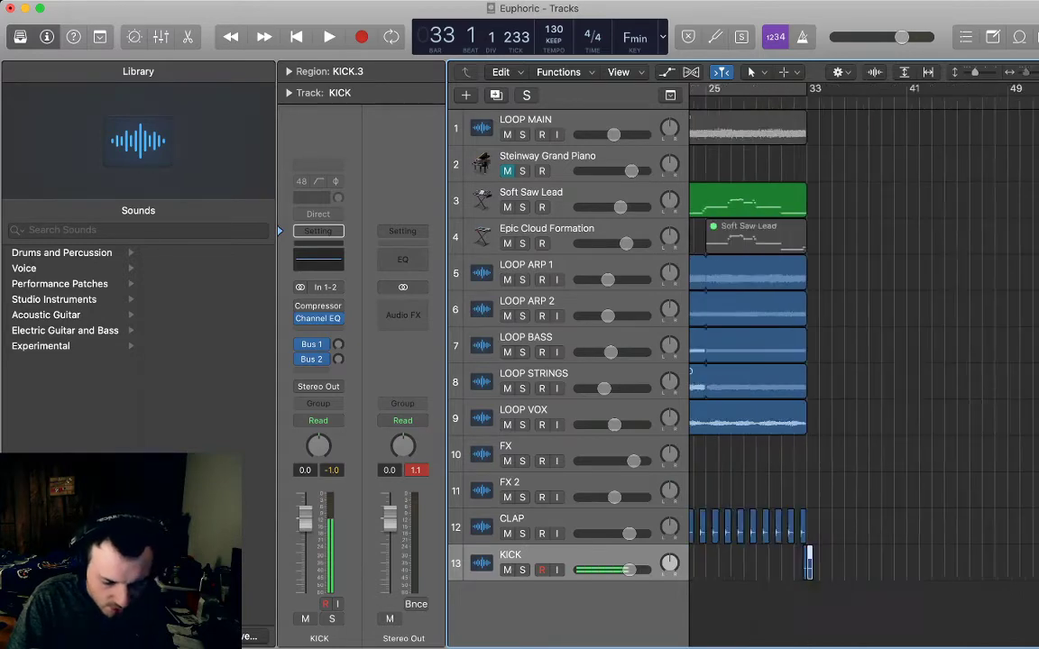
{"action": "scroll", "coordinate": [861, 343], "scroll_direction": "left", "scroll_amount": 5}
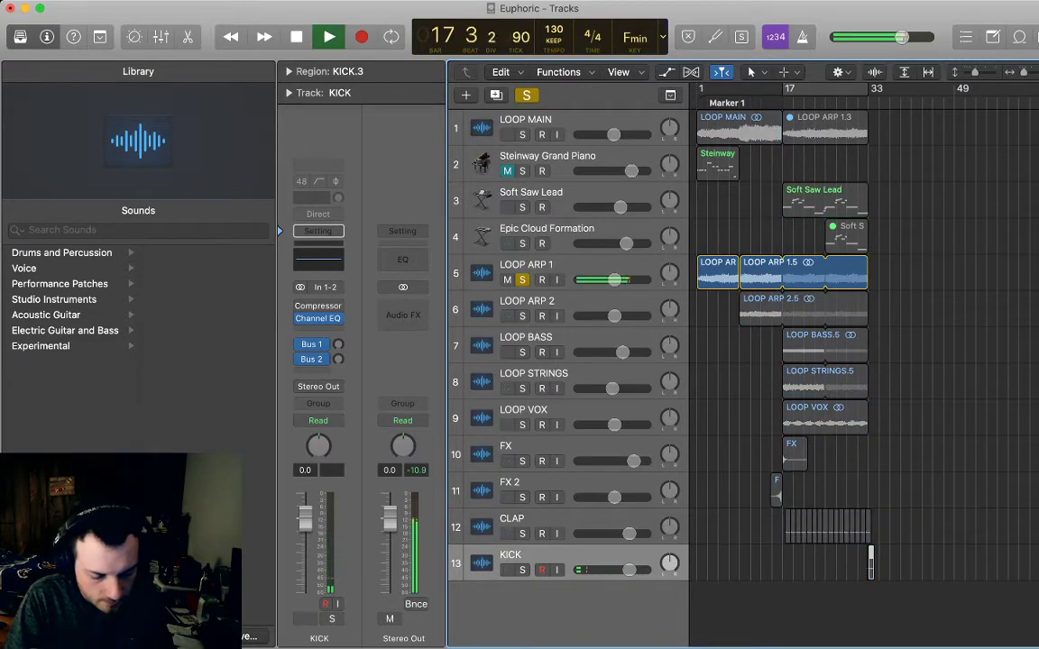
{"action": "left_click", "coordinate": [522, 316]}
{"action": "left_click", "coordinate": [522, 280]}
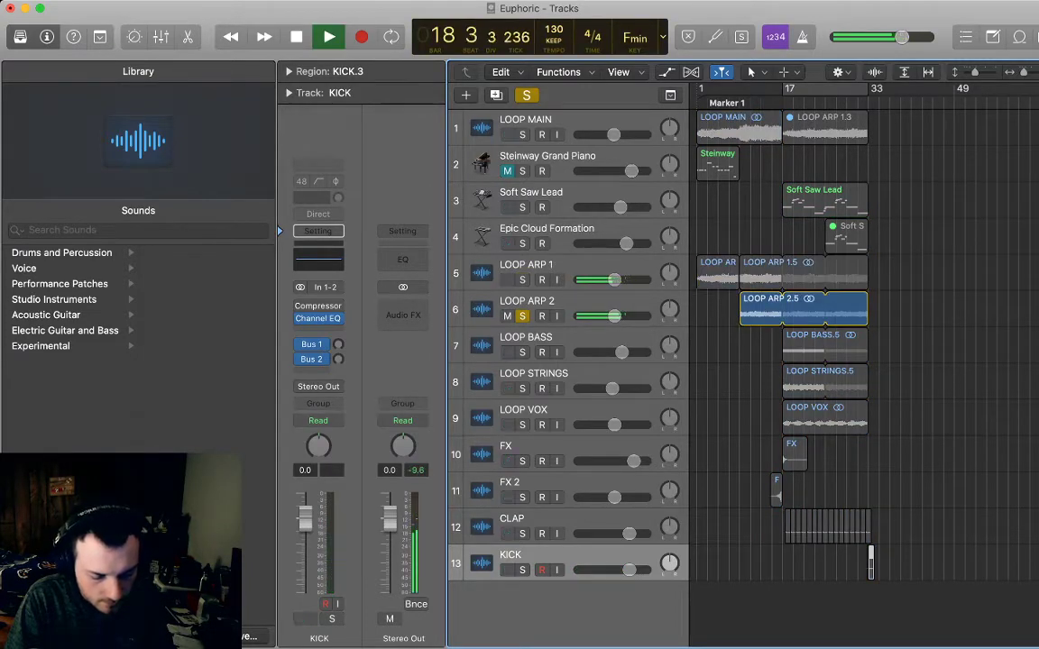
{"action": "key", "text": "space"}
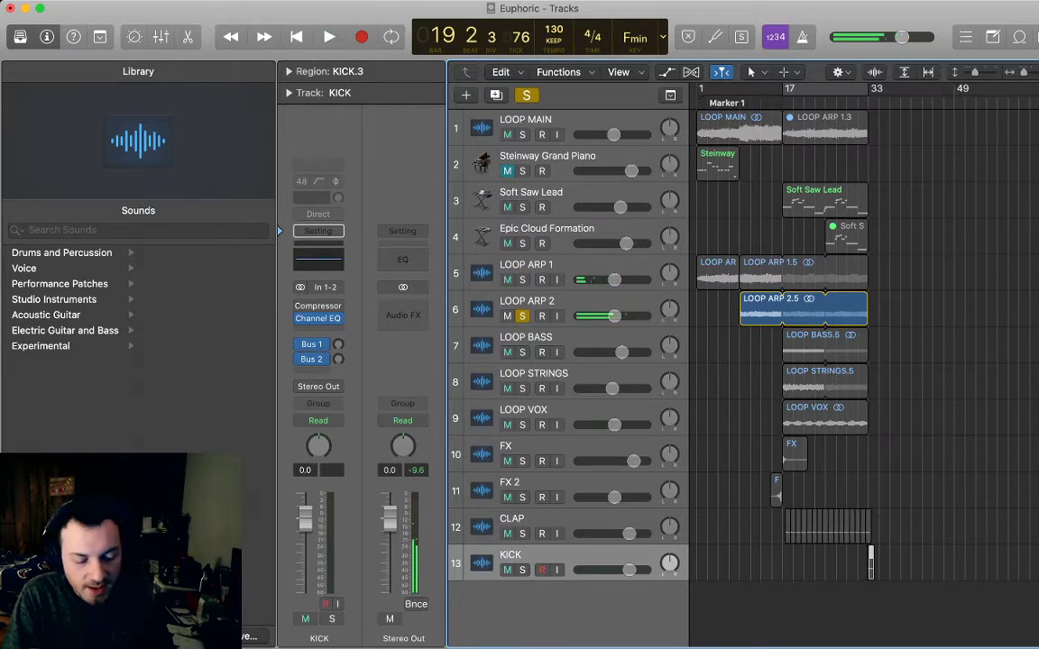
- Solo LOOP BASS instead of LOOP ARP 2, then add LOOP STRINGS to the solo, playing each from about bar 19
{"action": "key", "text": "ctrl+s"}
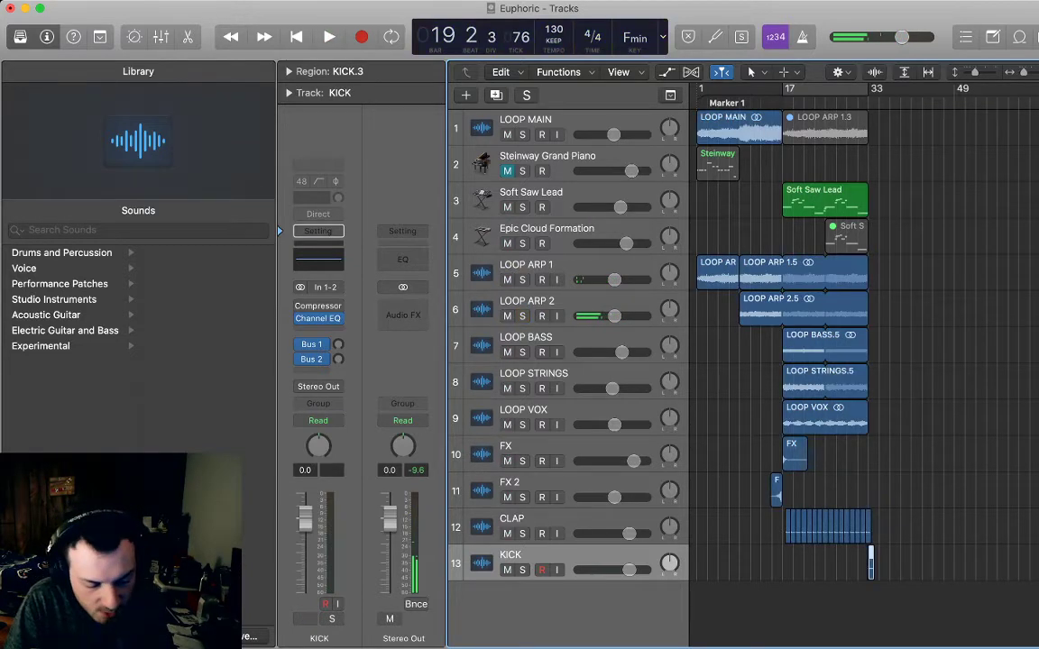
{"action": "left_click", "coordinate": [522, 352]}
{"action": "key", "text": "space"}
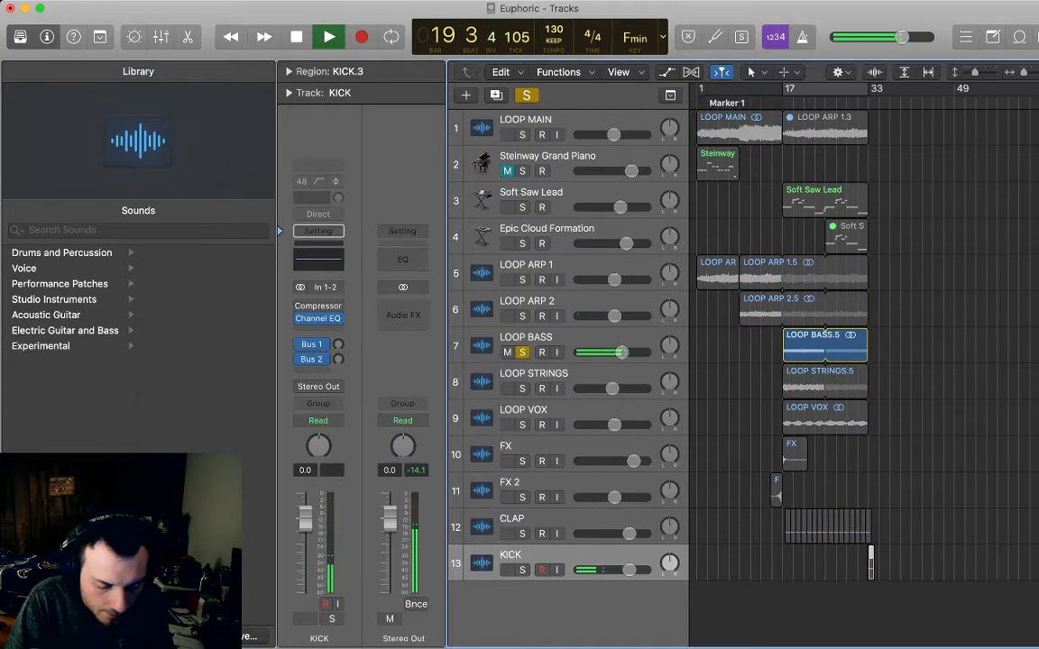
{"action": "key", "text": "space"}
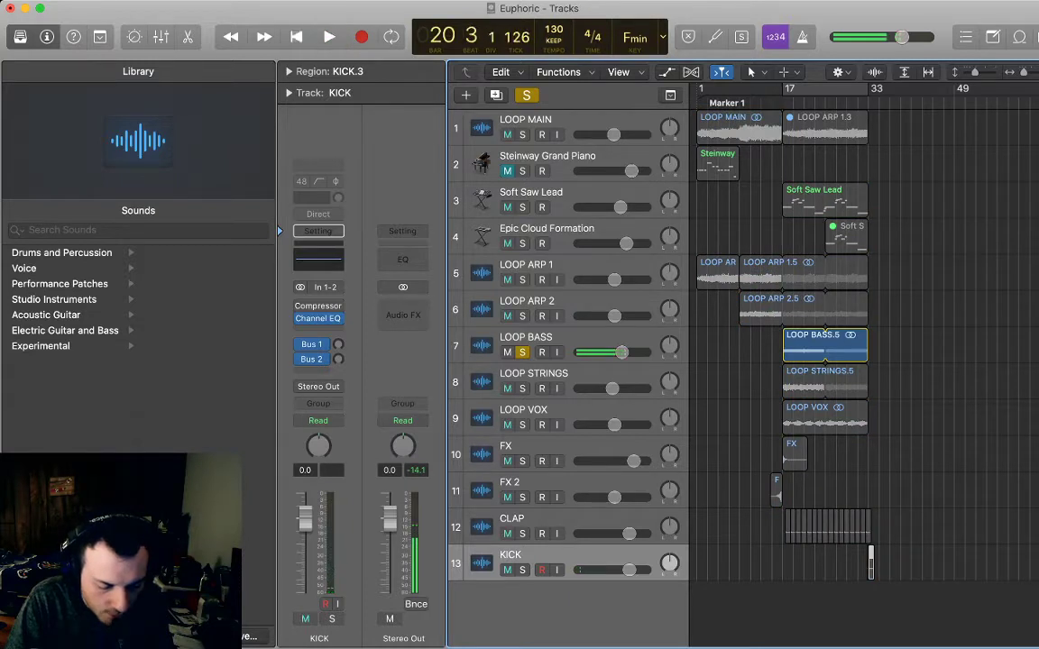
{"action": "left_click", "coordinate": [522, 388]}
{"action": "key", "text": "space"}
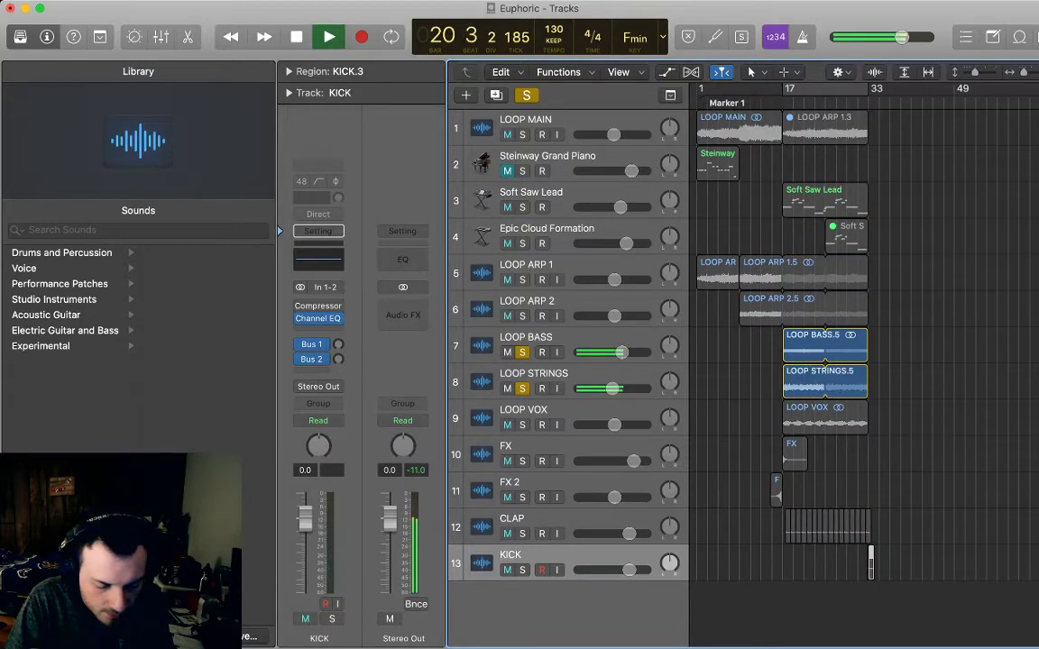
{"action": "key", "text": "space"}
- Solo only the LOOP VOX track, listen to it until about bar 22, and clear its solo
{"action": "left_click", "coordinate": [522, 353]}
{"action": "left_click", "coordinate": [522, 389]}
{"action": "left_click", "coordinate": [523, 425]}
{"action": "key", "text": "space"}
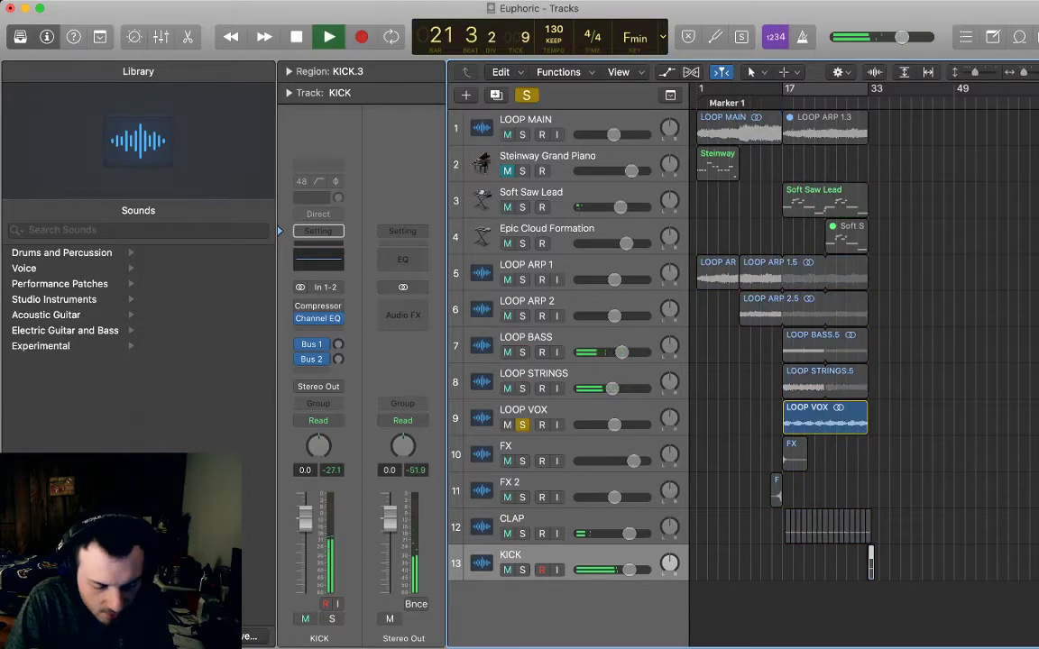
{"action": "key", "text": "space"}
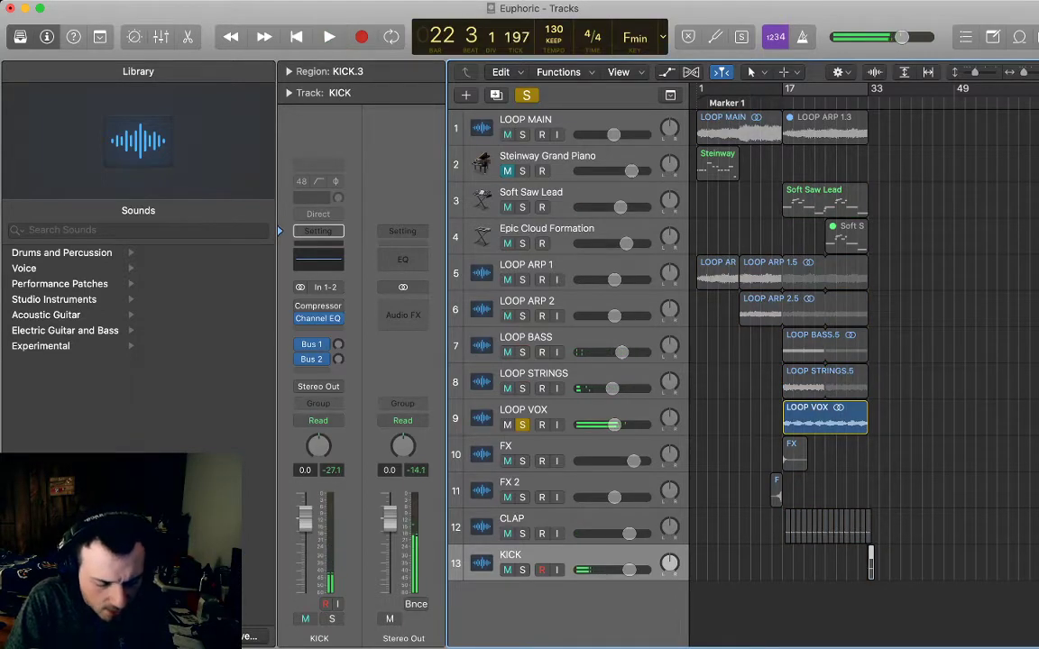
{"action": "left_click", "coordinate": [522, 424]}
- Move the muted Soft Saw Lead region on the Epic Cloud Formation track to bar 33, unmute it and play it
{"action": "scroll", "coordinate": [866, 378], "scroll_direction": "down", "scroll_amount": 1}
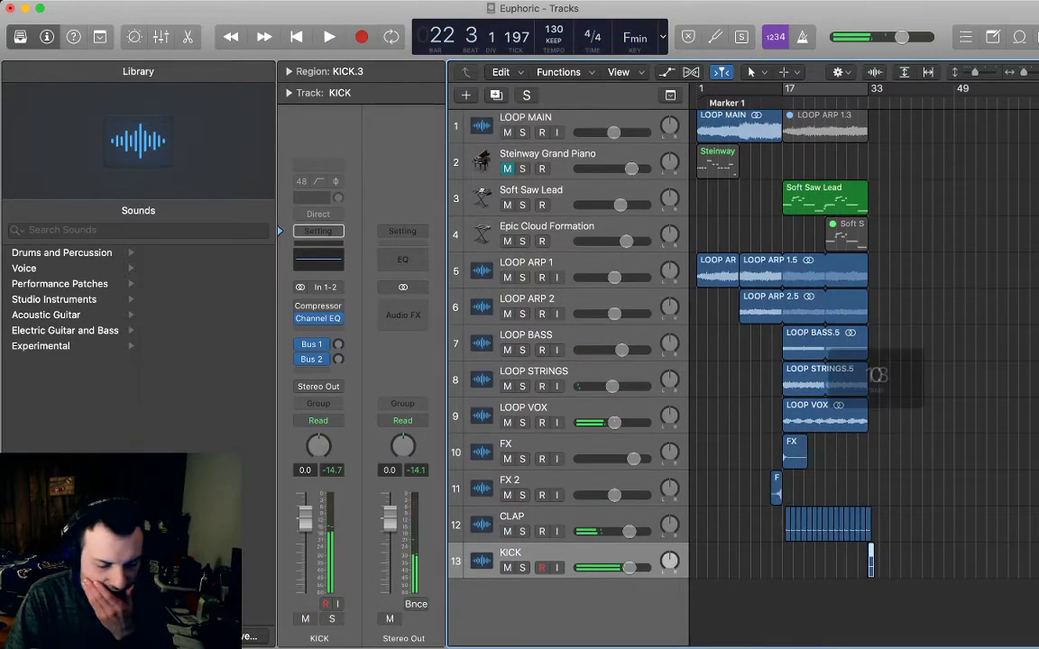
{"action": "left_click", "coordinate": [845, 238]}
{"action": "left_click_drag", "start_coordinate": [845, 238], "coordinate": [889, 238]}
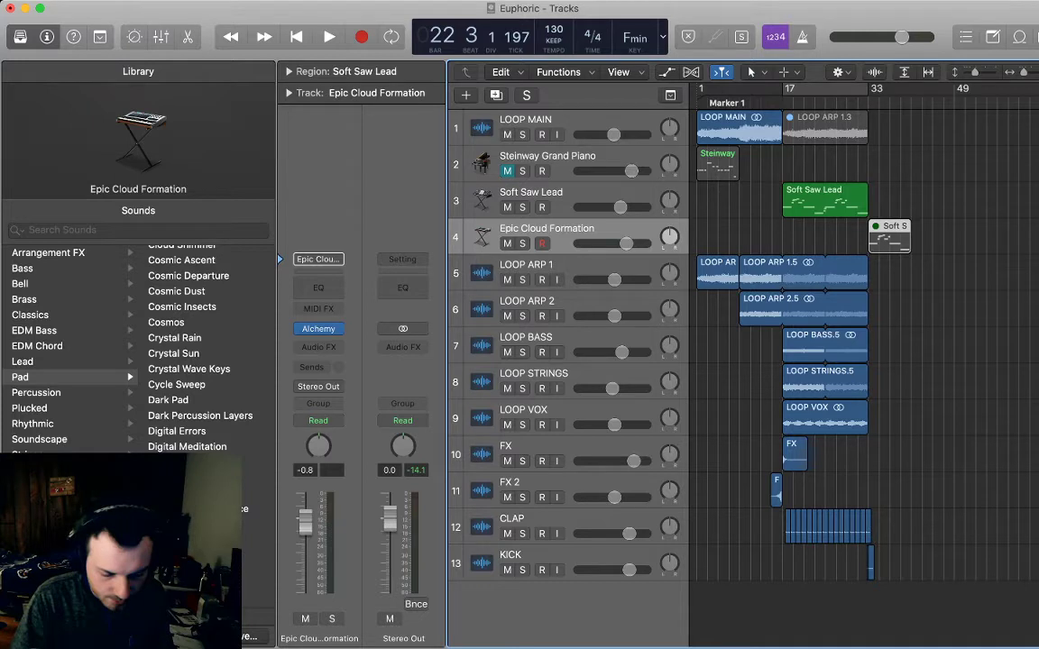
{"action": "key", "text": "ctrl+m"}
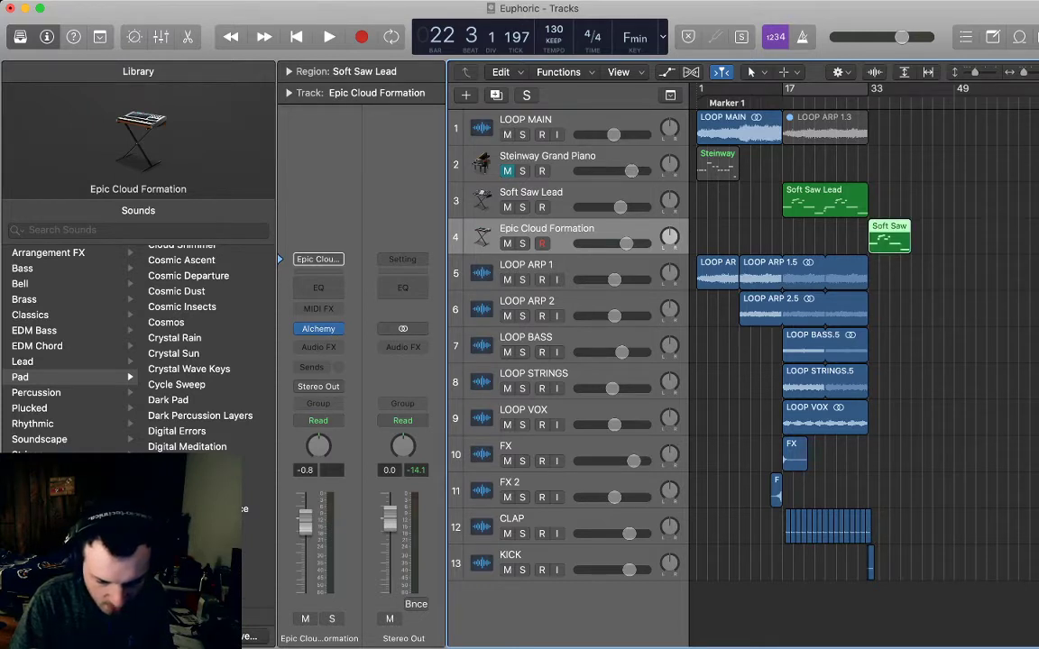
{"action": "key", "text": "space"}
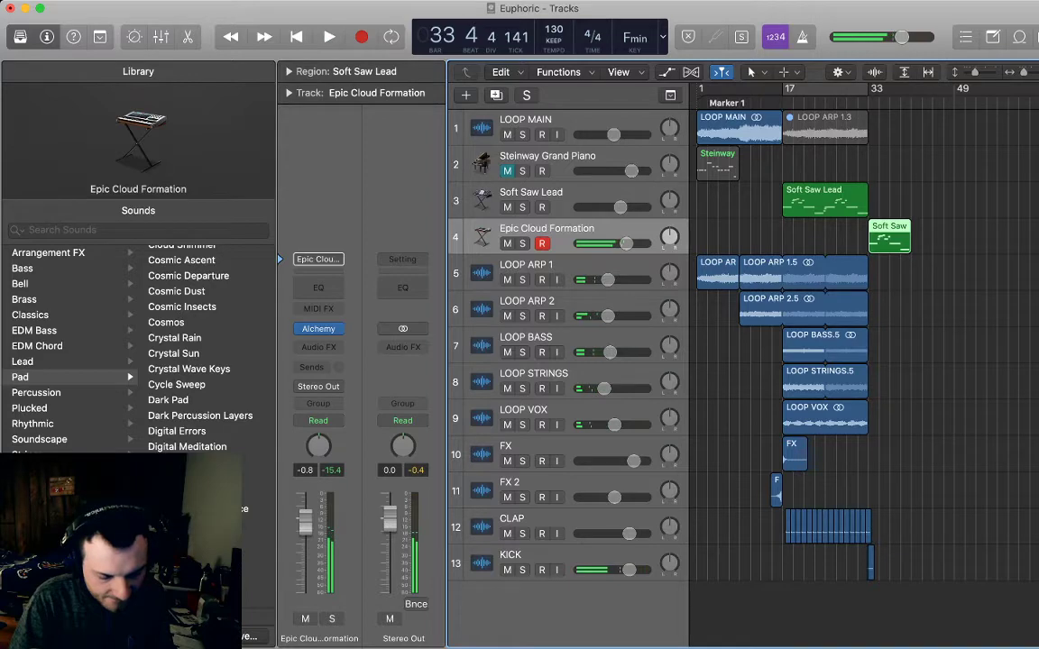
- Open the Soft Saw Lead region at bar 33 in the Piano Roll and delete the region from Epic Cloud Formation
{"action": "key", "text": "p"}
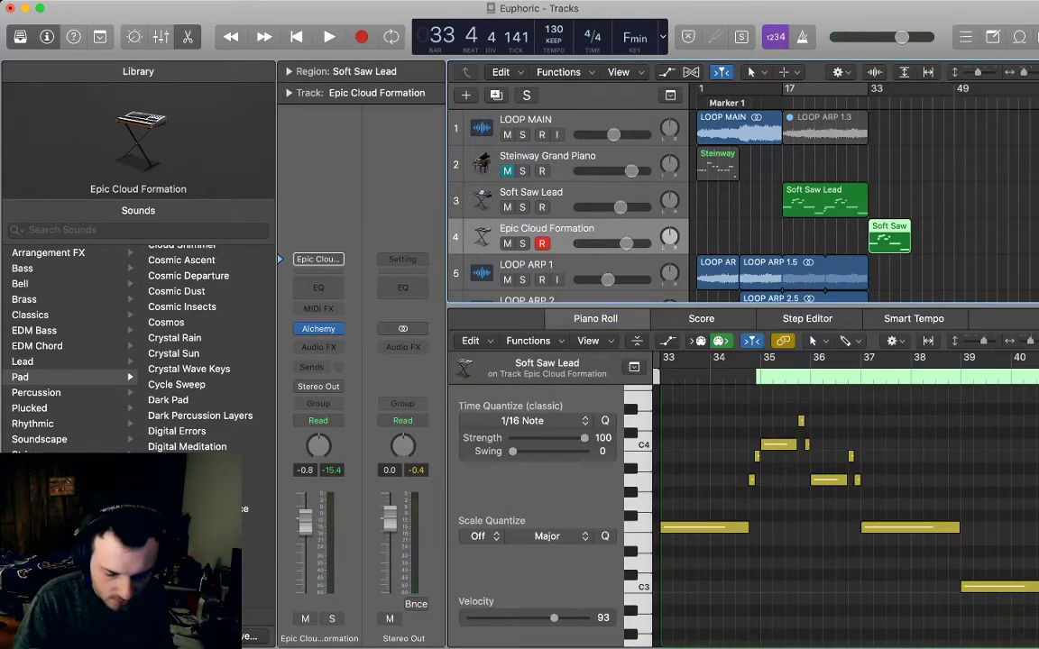
{"action": "key", "text": "Delete"}
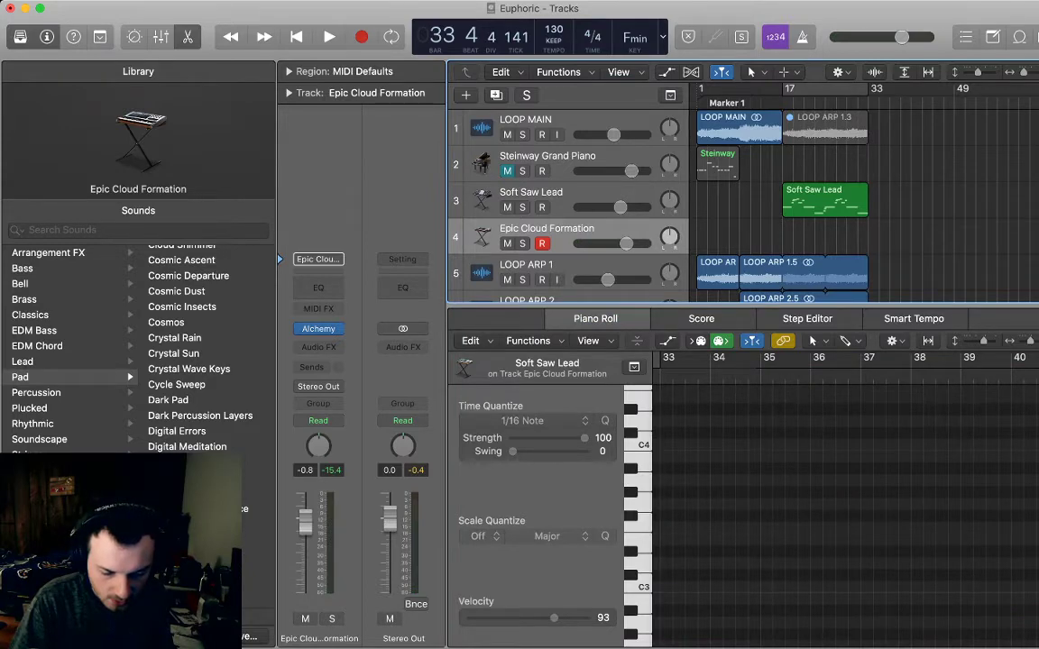
- Try recording a pad chord take on Epic Cloud Formation from bar 33 to about bar 36, and delete it
{"action": "key", "text": "comma"}
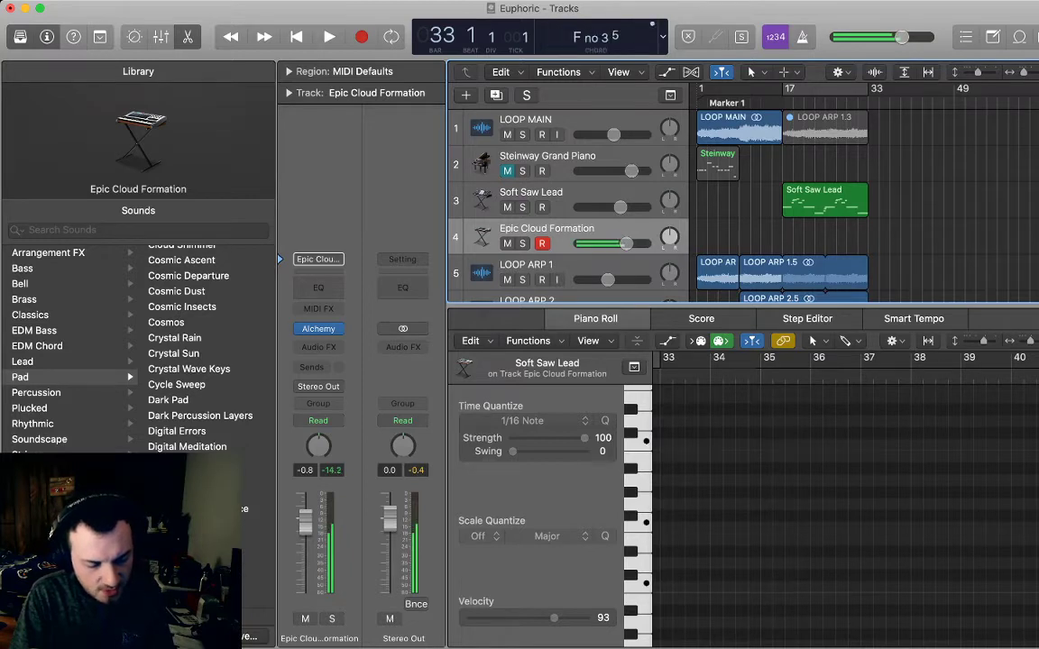
{"action": "key", "text": "r"}
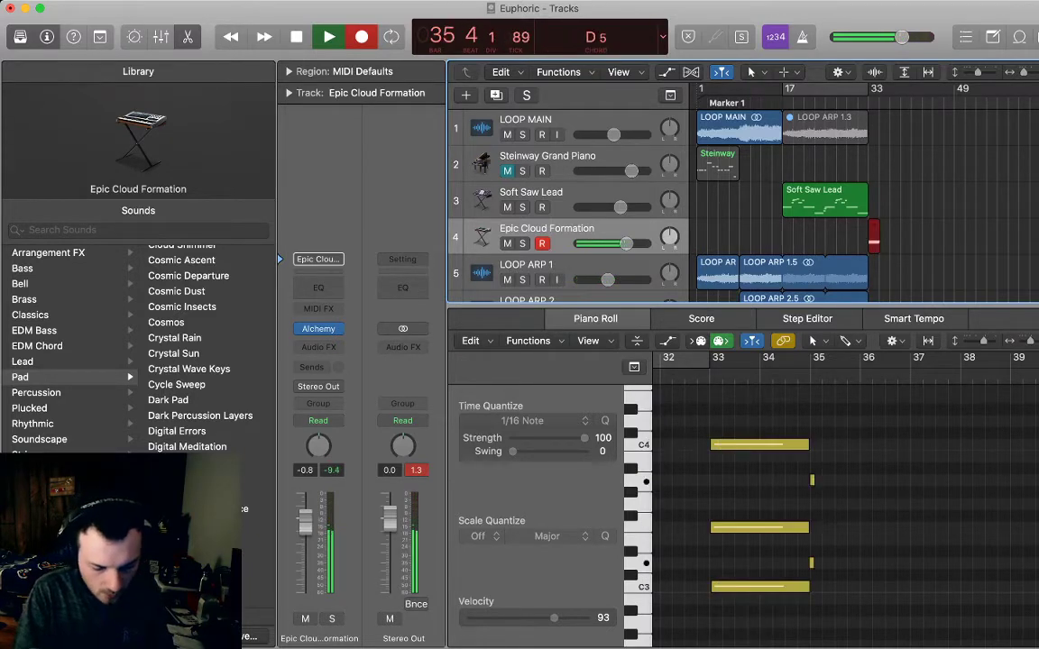
{"action": "key", "text": "space"}
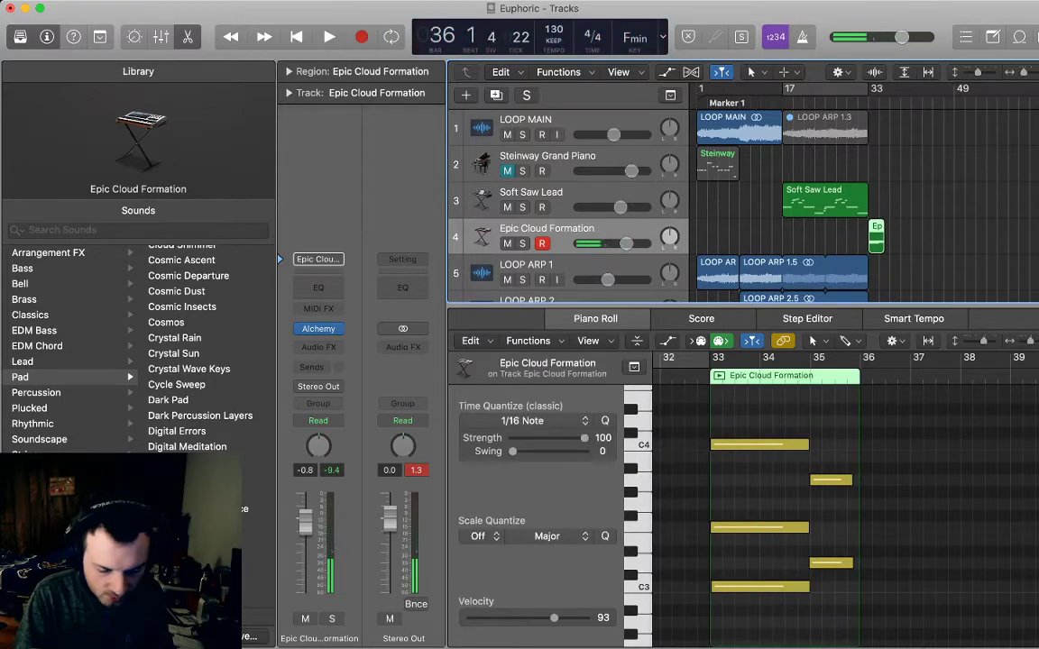
{"action": "key", "text": "Delete"}
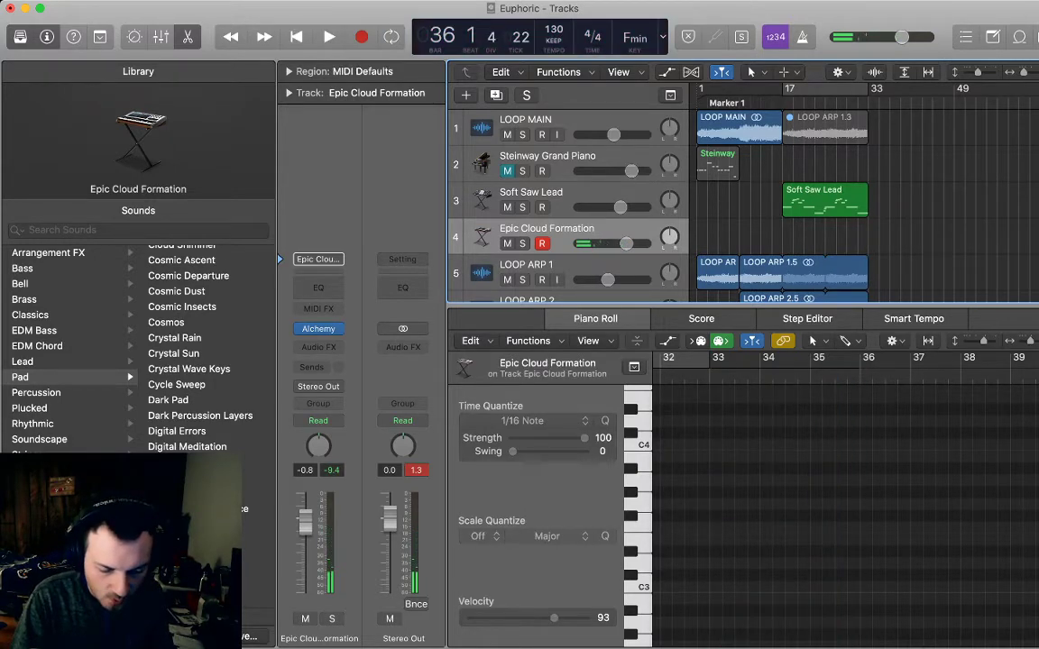
- Try a second pad chord take on Epic Cloud Formation from bar 33 and discard it after about one bar
{"action": "key", "text": "comma"}
{"action": "key", "text": "comma"}
{"action": "key", "text": "comma"}
{"action": "key", "text": "comma"}
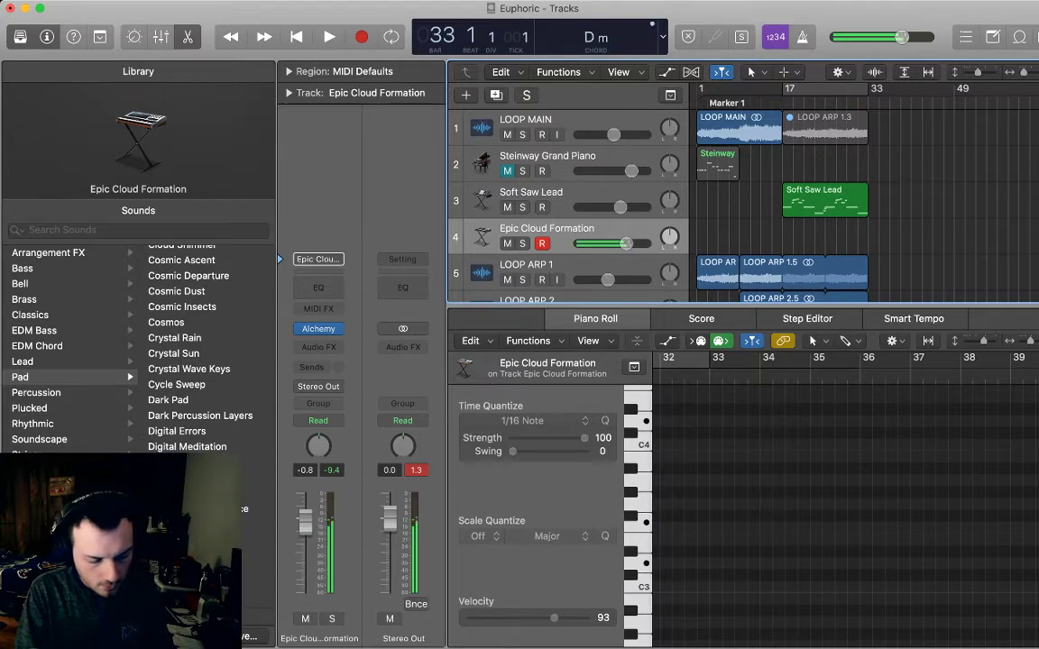
{"action": "key", "text": "r"}
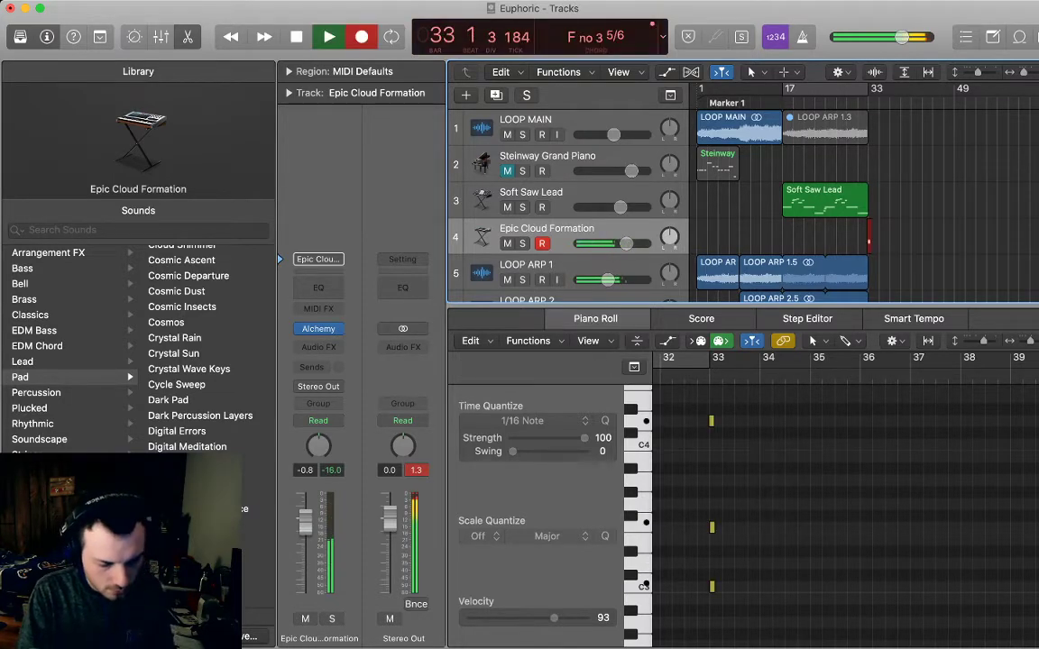
{"action": "key", "text": "space"}
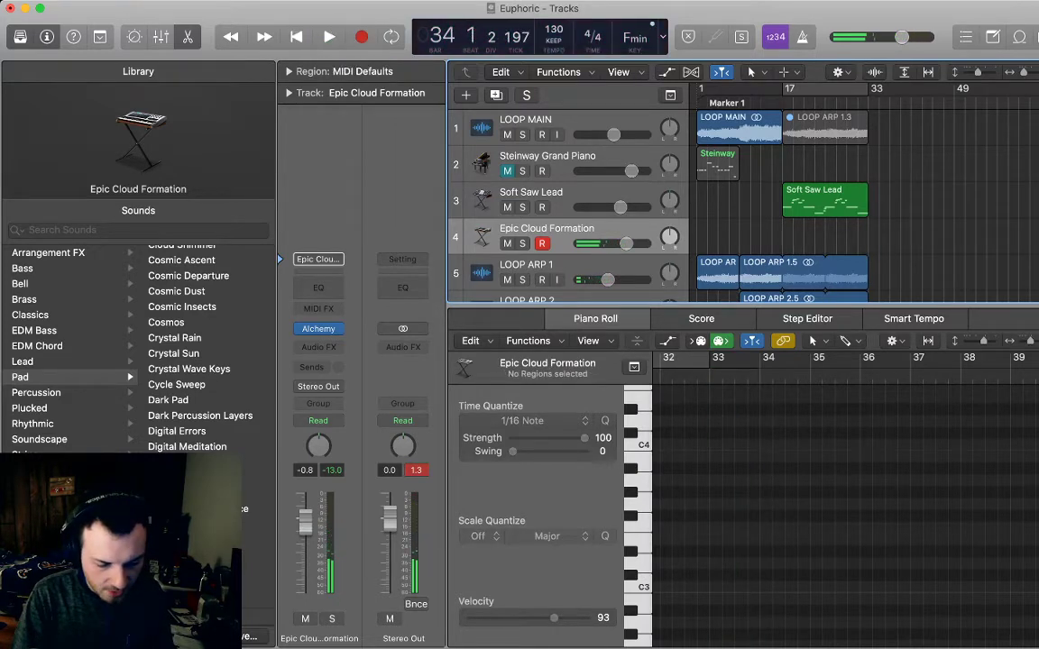
- Record a held C3, F3 and C4 chord on Epic Cloud Formation in bar 33, stopping the take at bar 36
{"action": "key", "text": "space"}
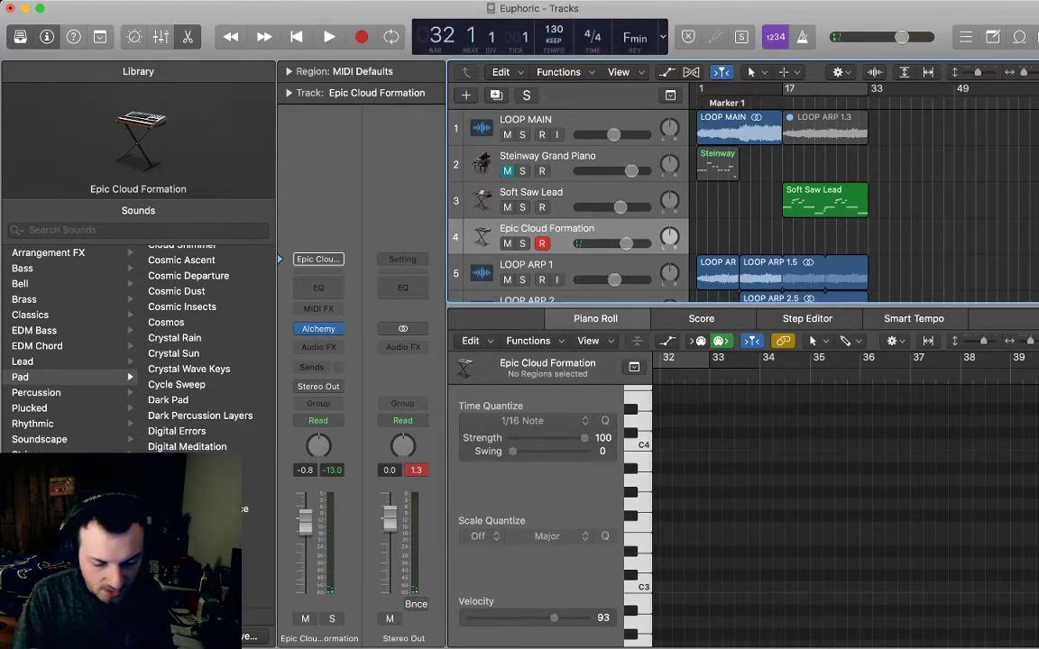
{"action": "key", "text": "r"}
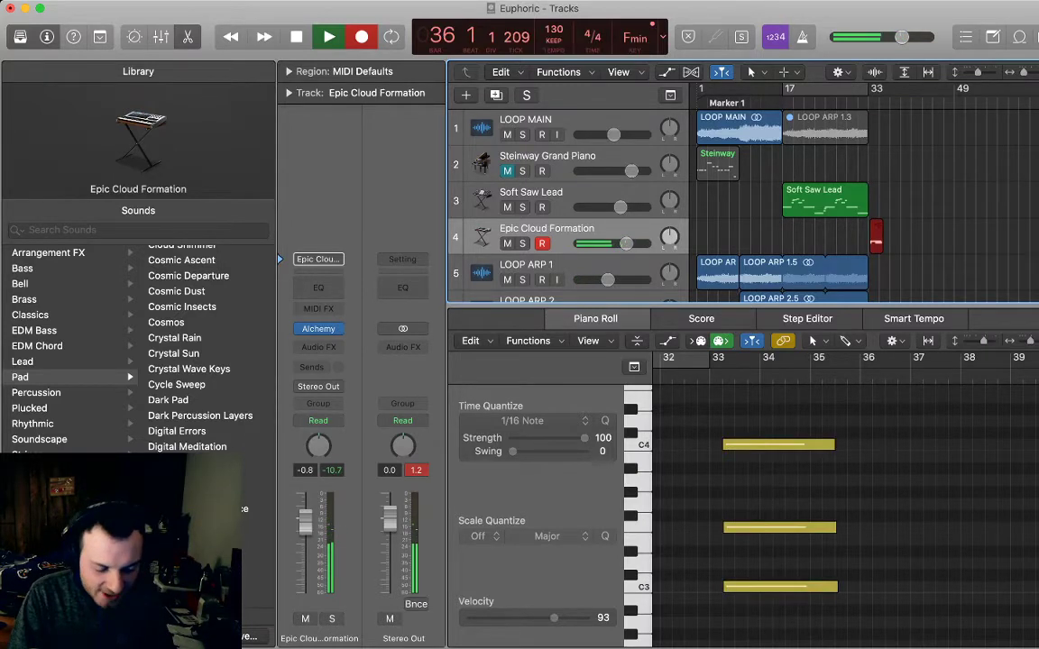
{"action": "key", "text": "space"}
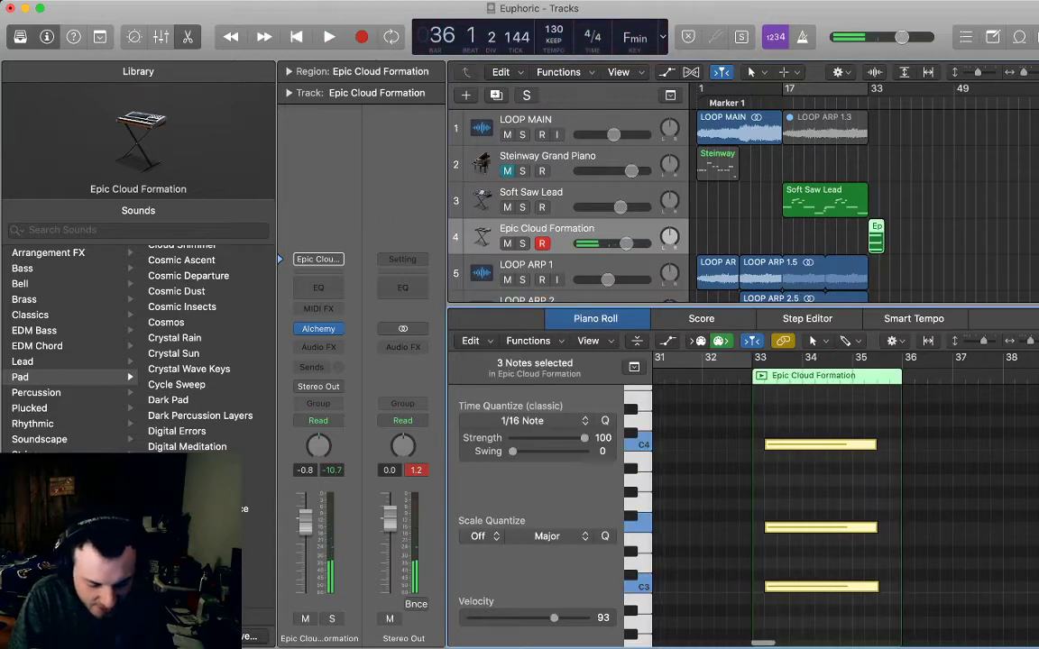
- Align the three chord notes with the start of bar 33 and extend the region's end to bar 37
{"action": "left_click_drag", "start_coordinate": [825, 444], "coordinate": [813, 445]}
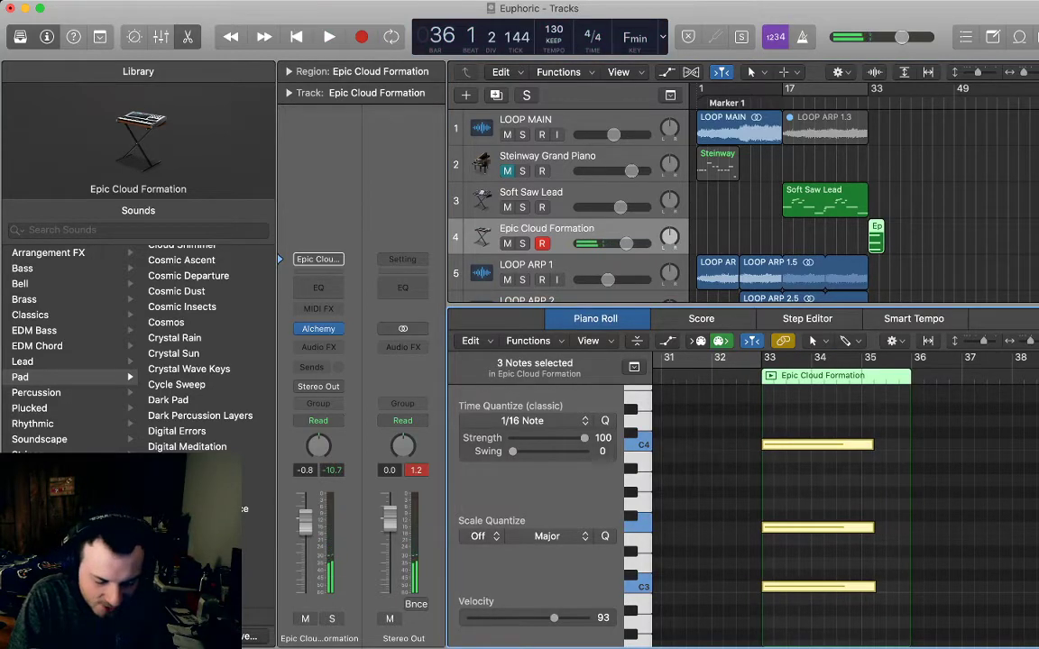
{"action": "key", "text": "space"}
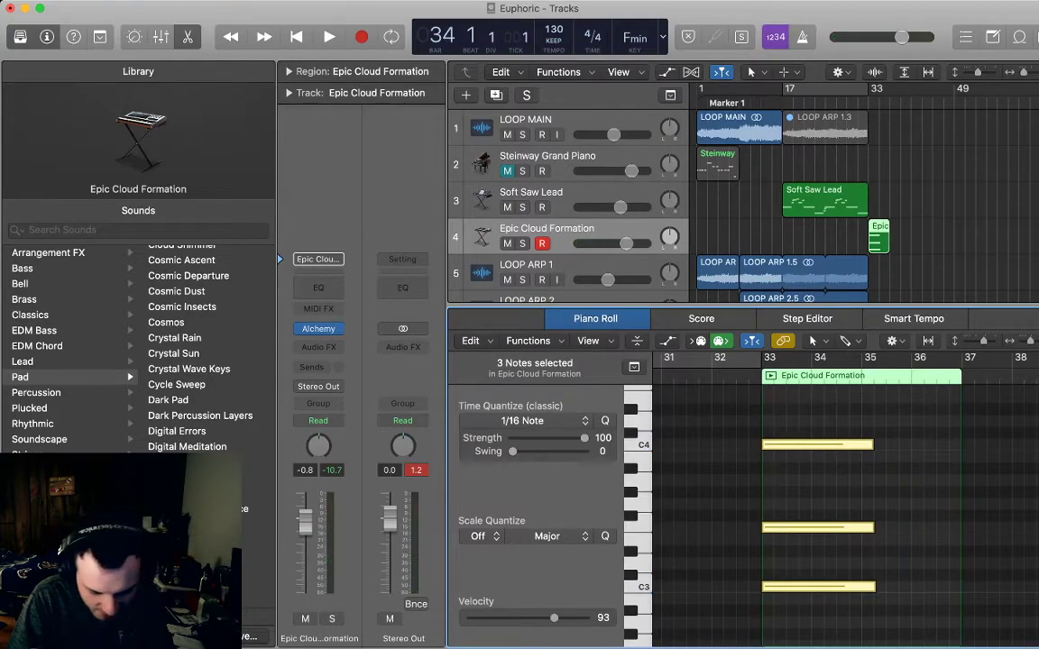
{"action": "left_click", "coordinate": [815, 482]}
- Trim the ends of the C3, F3 and C4 notes so the first chord stops at bar 35
{"action": "left_click_drag", "start_coordinate": [874, 587], "coordinate": [871, 587]}
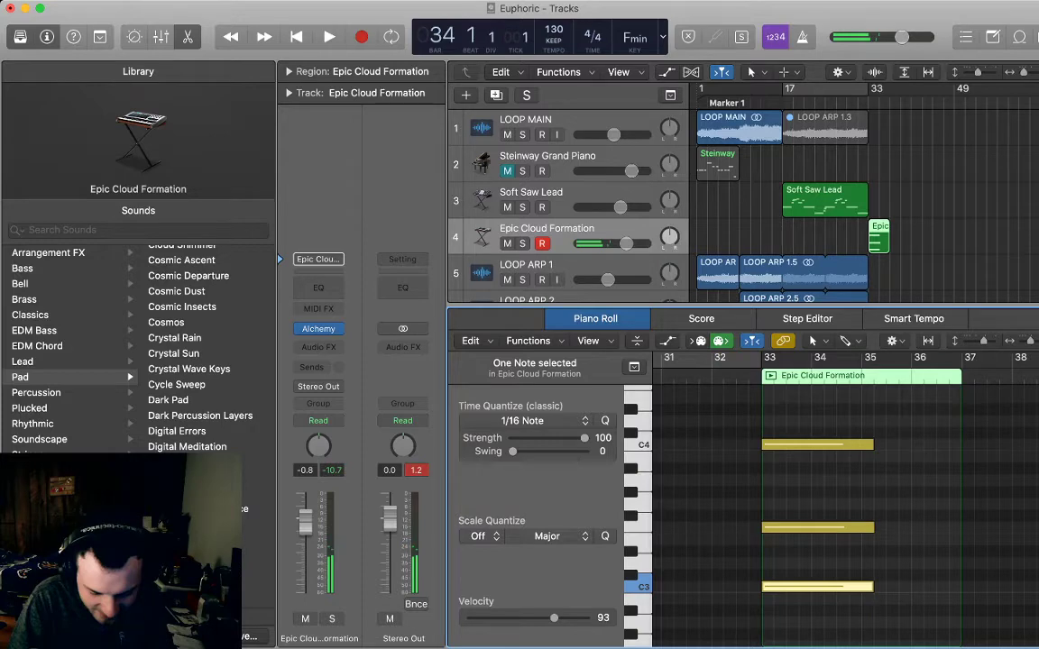
{"action": "left_click", "coordinate": [848, 558]}
{"action": "scroll", "coordinate": [848, 557], "scroll_direction": "right", "scroll_amount": 1}
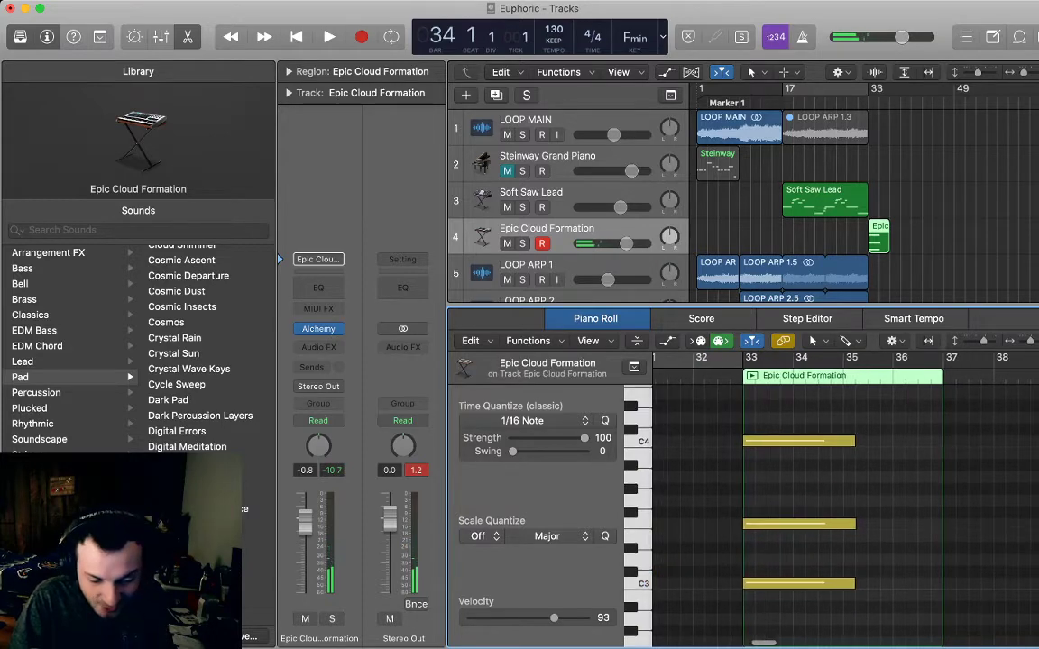
{"action": "left_click", "coordinate": [858, 94]}
{"action": "left_click", "coordinate": [874, 94]}
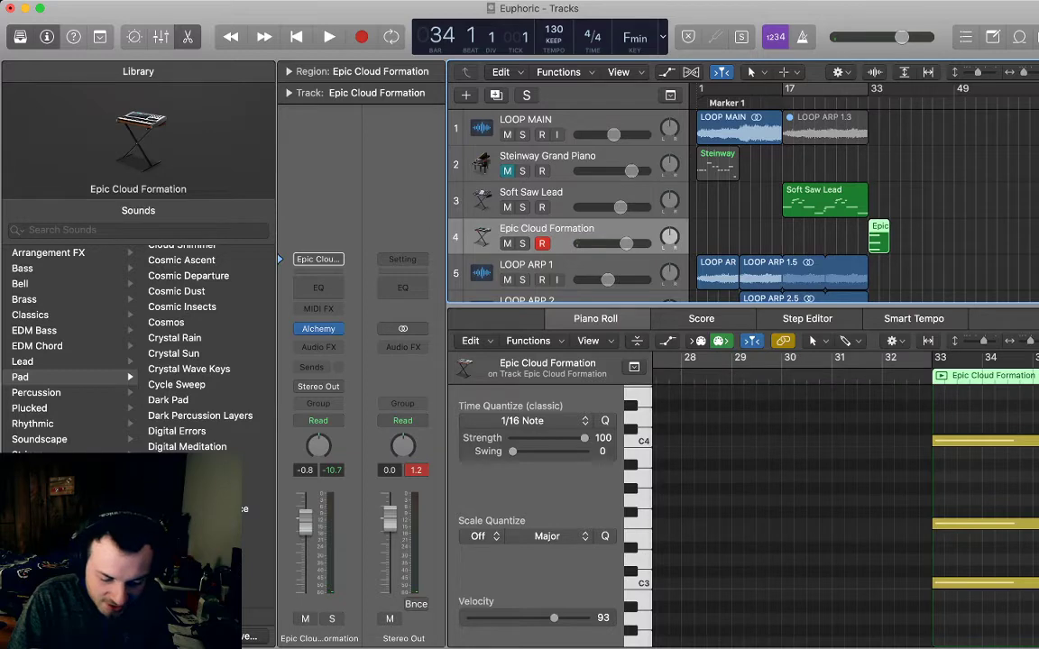
{"action": "scroll", "coordinate": [829, 496], "scroll_direction": "right", "scroll_amount": 2}
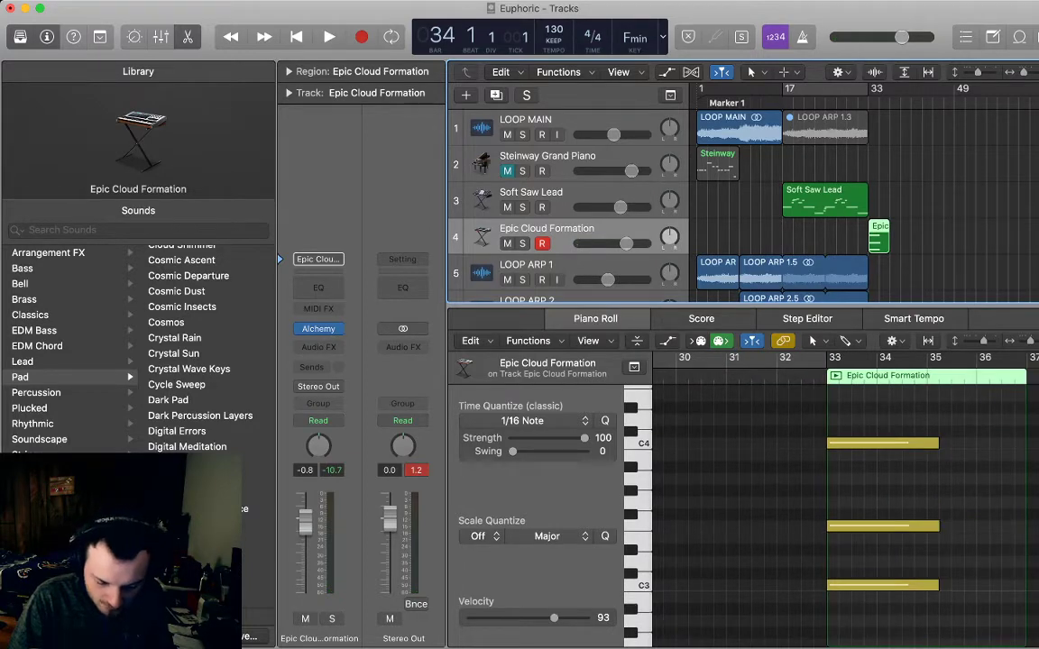
{"action": "left_click", "coordinate": [940, 360]}
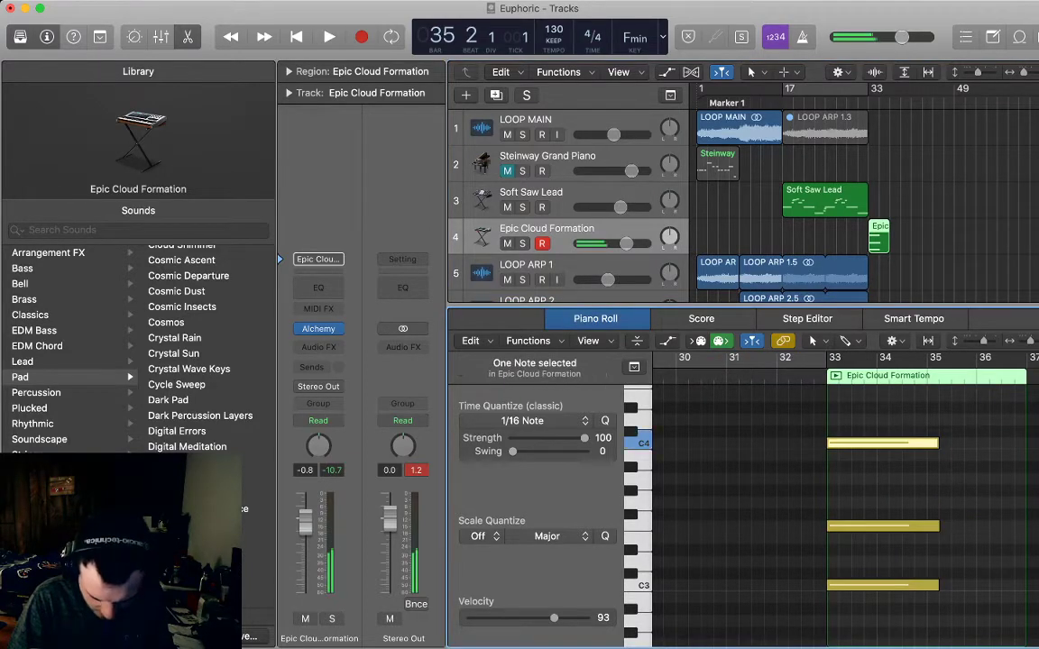
{"action": "left_click_drag", "start_coordinate": [848, 422], "coordinate": [871, 592]}
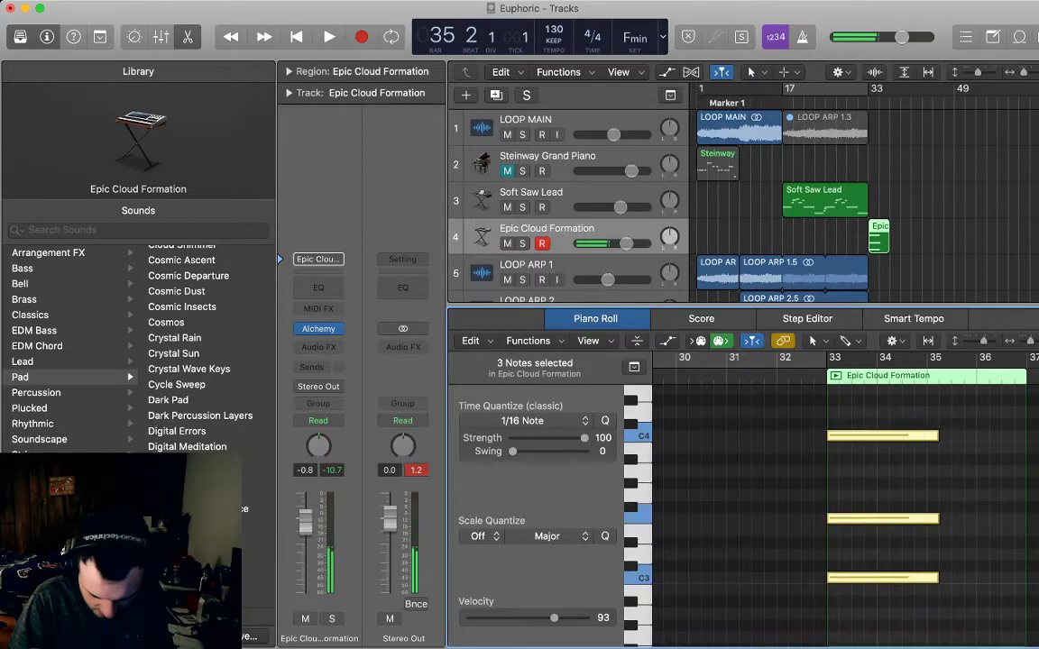
{"action": "left_click_drag", "start_coordinate": [936, 578], "coordinate": [925, 578]}
{"action": "left_click", "coordinate": [956, 550]}
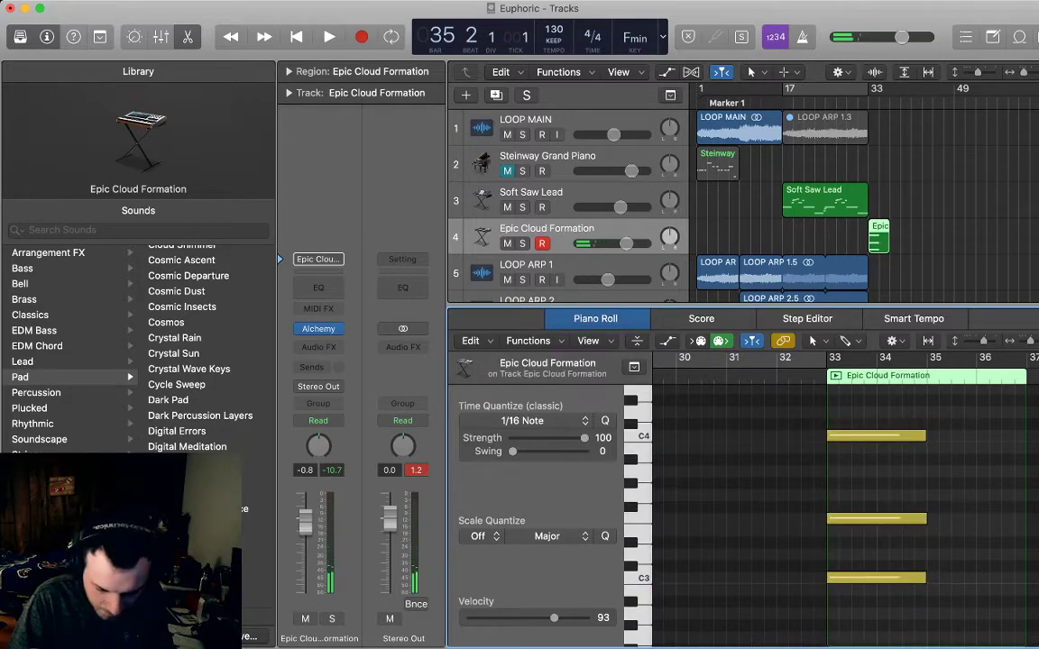
- Add an F3 note and a D3 note to the region, each lasting from bar 35 to bar 37
{"action": "left_click", "coordinate": [956, 470], "text": "super"}
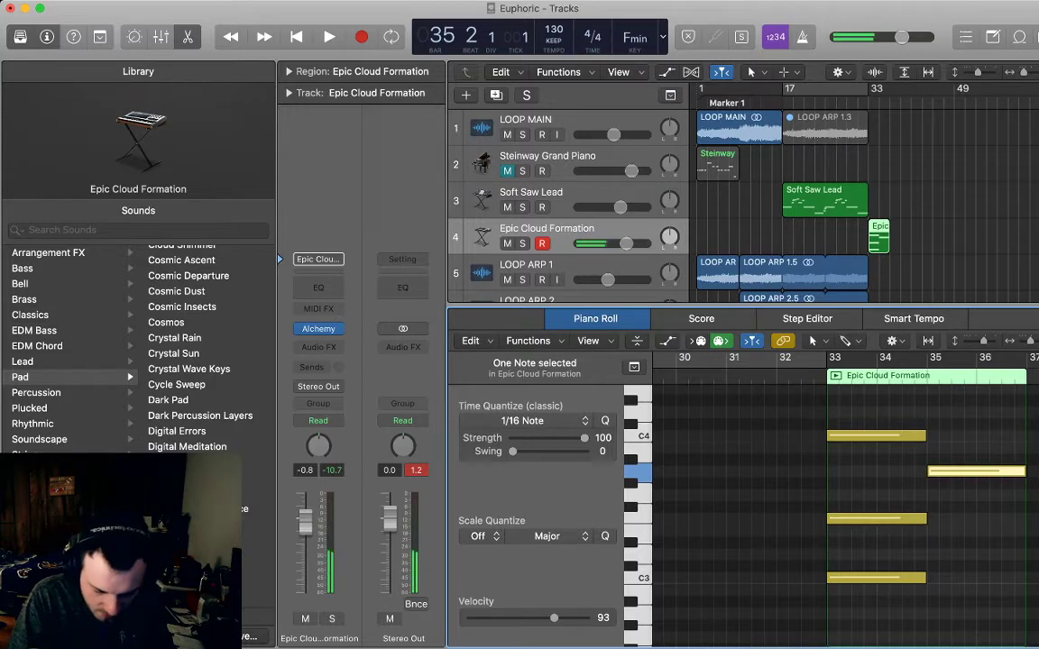
{"action": "left_click_drag", "start_coordinate": [956, 471], "coordinate": [956, 519]}
{"action": "key", "text": "alt+Down"}
{"action": "left_click", "coordinate": [956, 550]}
{"action": "left_click", "coordinate": [940, 578], "text": "super"}
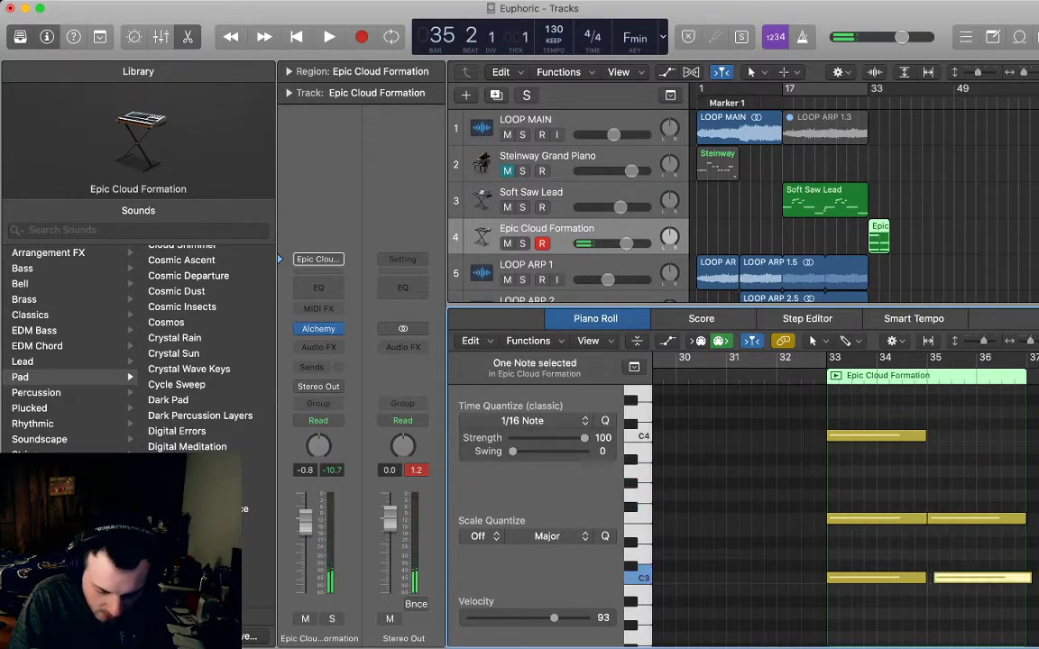
{"action": "left_click_drag", "start_coordinate": [940, 578], "coordinate": [935, 567]}
{"action": "key", "text": "alt+Up"}
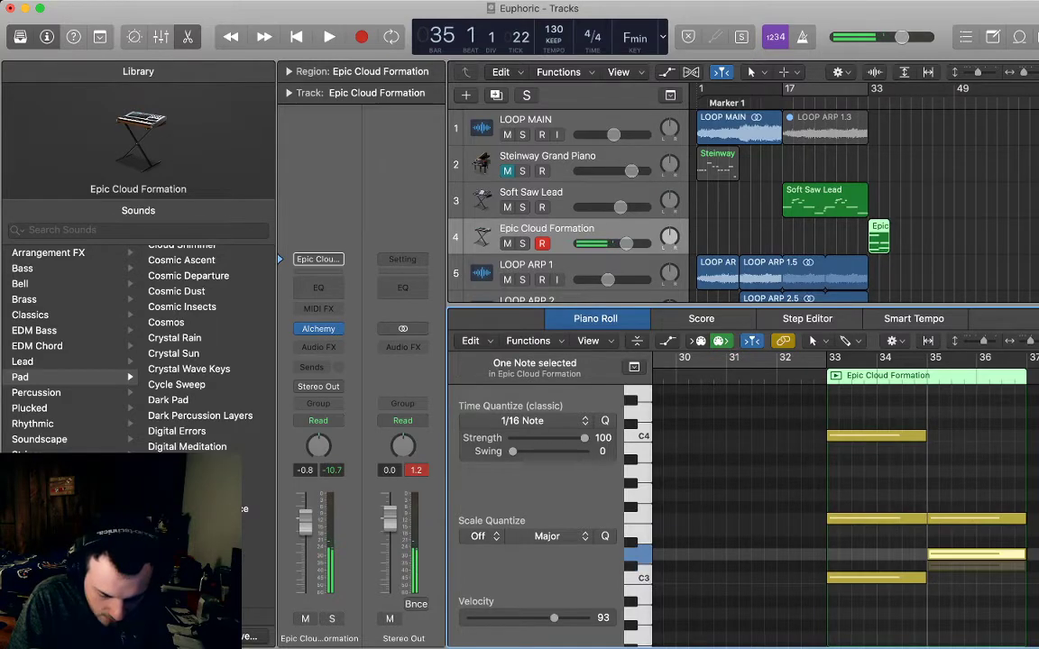
- Complete the second chord with an A#3 note from bar 35 to bar 37
{"action": "double_click", "coordinate": [938, 447]}
{"action": "left_click_drag", "start_coordinate": [938, 448], "coordinate": [937, 436]}
{"action": "key", "text": "alt+Down"}
{"action": "key", "text": "alt+Down"}
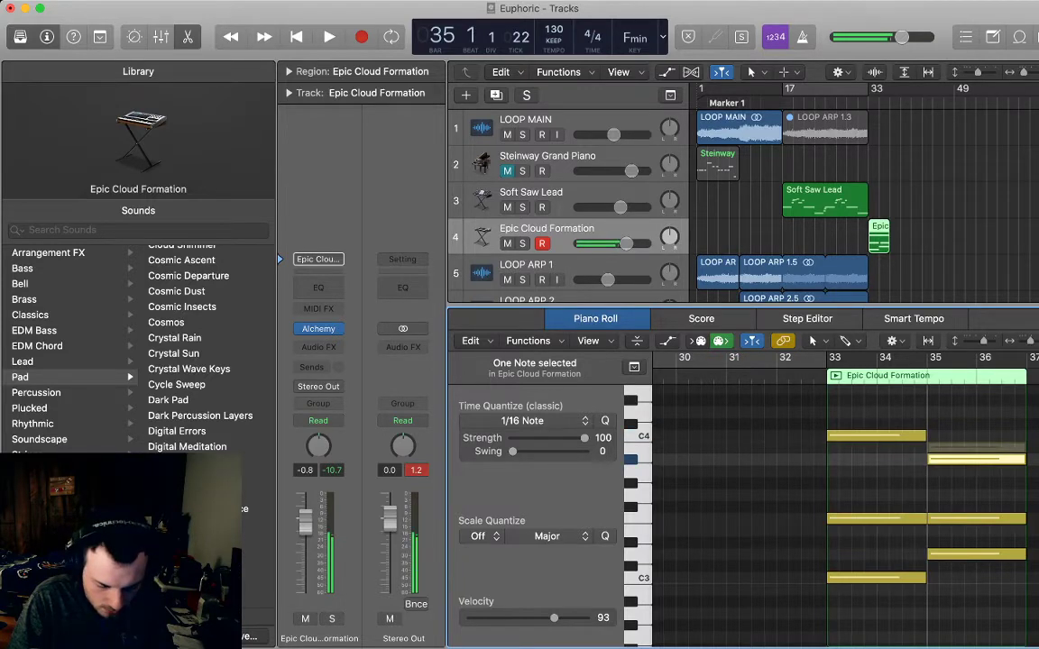
- Raise the top note of the second chord to D4 and audition the region in a loop
{"action": "key", "text": "alt+Up"}
{"action": "key", "text": "alt+Up"}
{"action": "key", "text": "alt+Up"}
{"action": "key", "text": "alt+Up"}
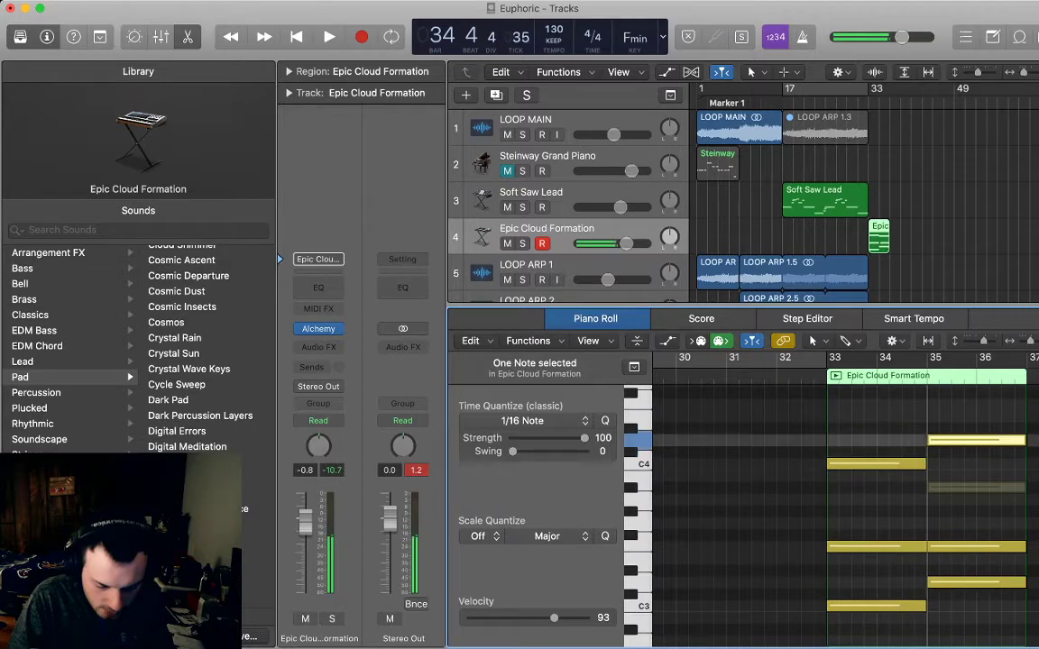
{"action": "key", "text": "alt+space"}
{"action": "scroll", "coordinate": [839, 505], "scroll_direction": "right", "scroll_amount": 3}
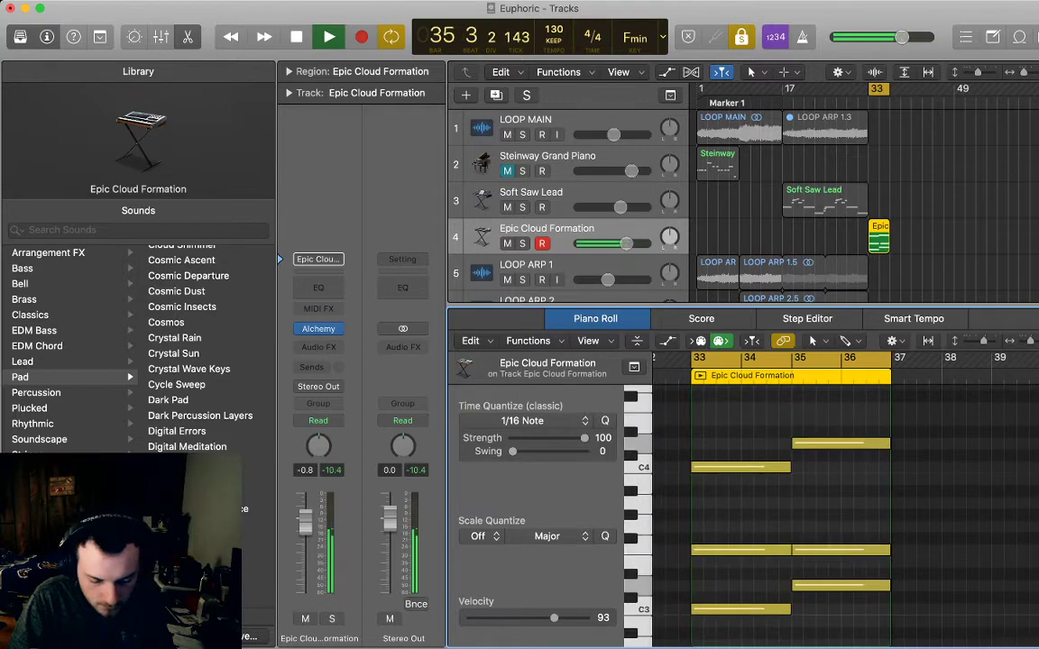
{"action": "key", "text": "alt+space"}
- Shorten the three notes of the second chord so they end at bar 36
{"action": "scroll", "coordinate": [839, 505], "scroll_direction": "left", "scroll_amount": 3}
{"action": "left_click_drag", "start_coordinate": [916, 415], "coordinate": [816, 600]}
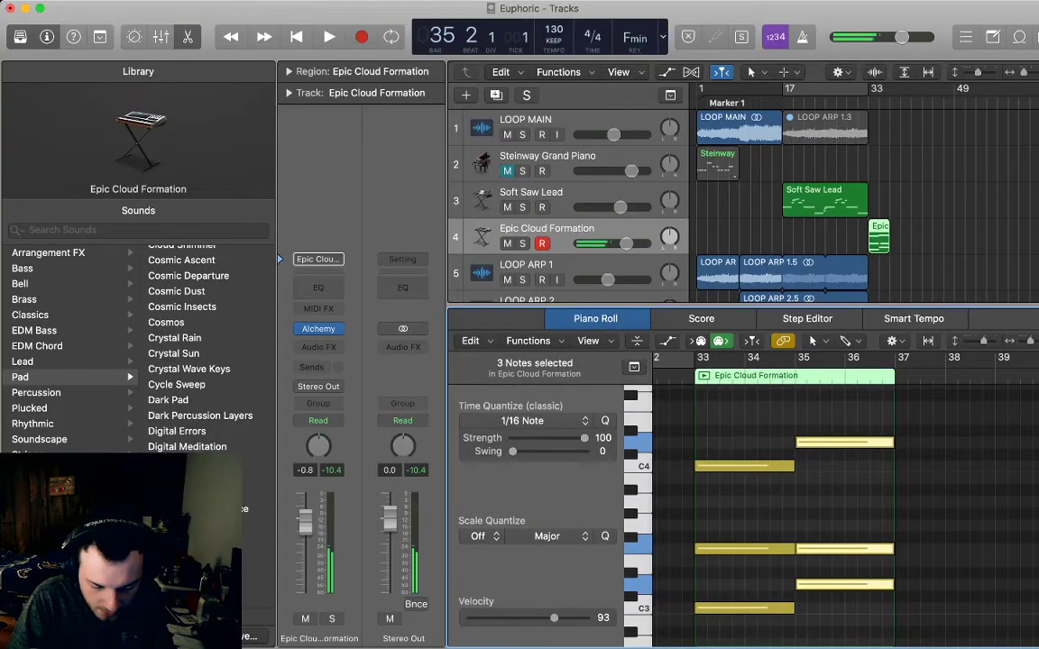
{"action": "key", "text": "super+z"}
{"action": "scroll", "coordinate": [839, 514], "scroll_direction": "down", "scroll_amount": 2}
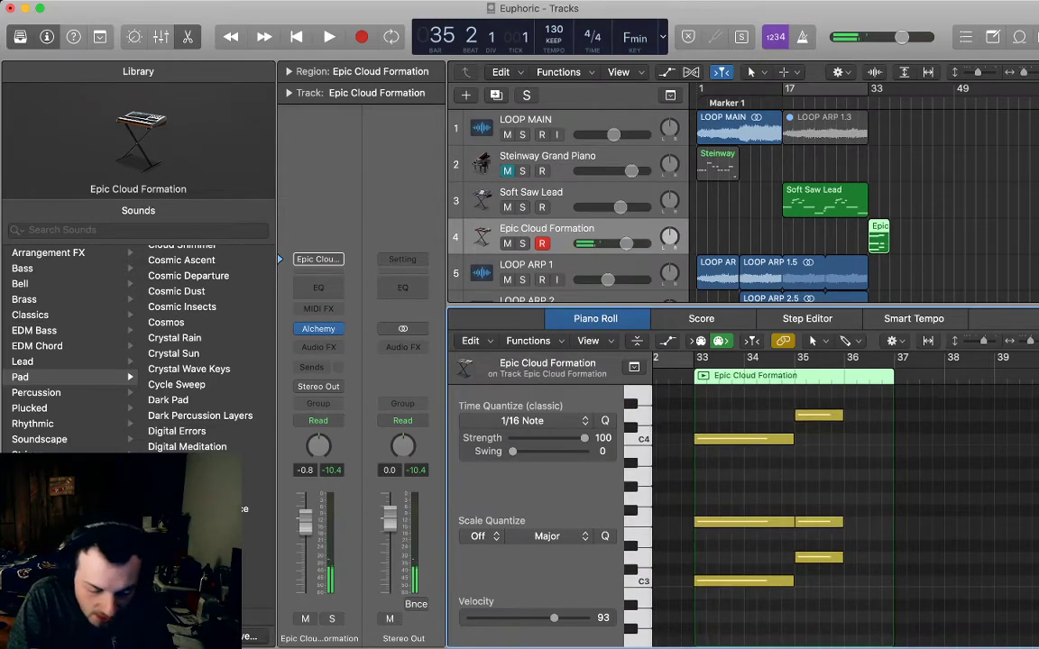
- Add a G#3 note to the Epic Cloud Formation region, lasting from bar 36 to bar 37
{"action": "left_click", "coordinate": [860, 486], "text": "super"}
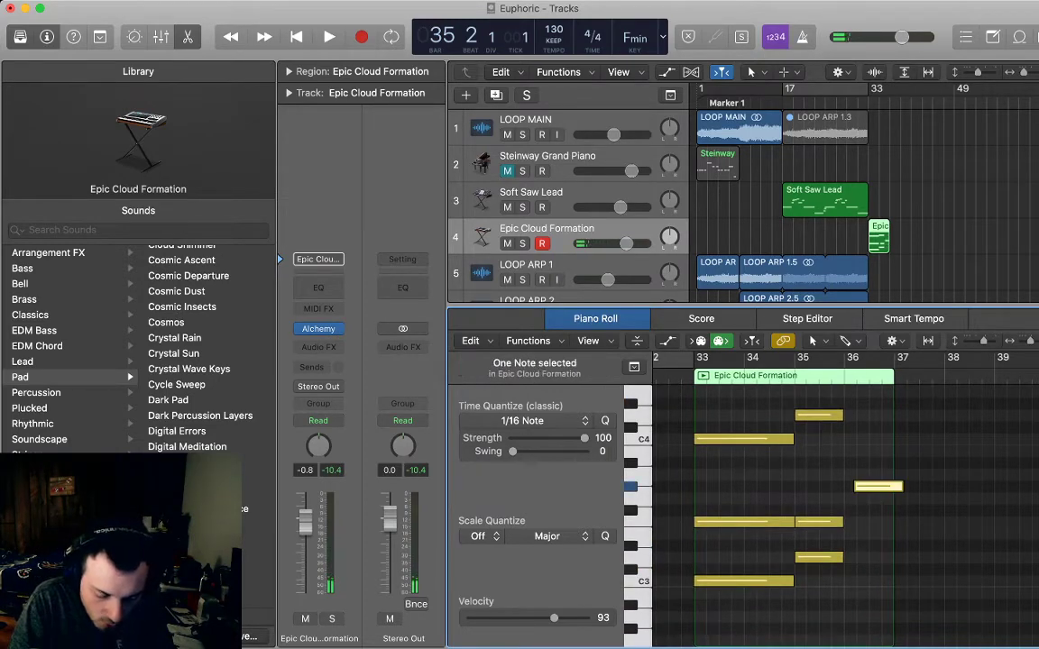
{"action": "left_click_drag", "start_coordinate": [865, 486], "coordinate": [856, 486]}
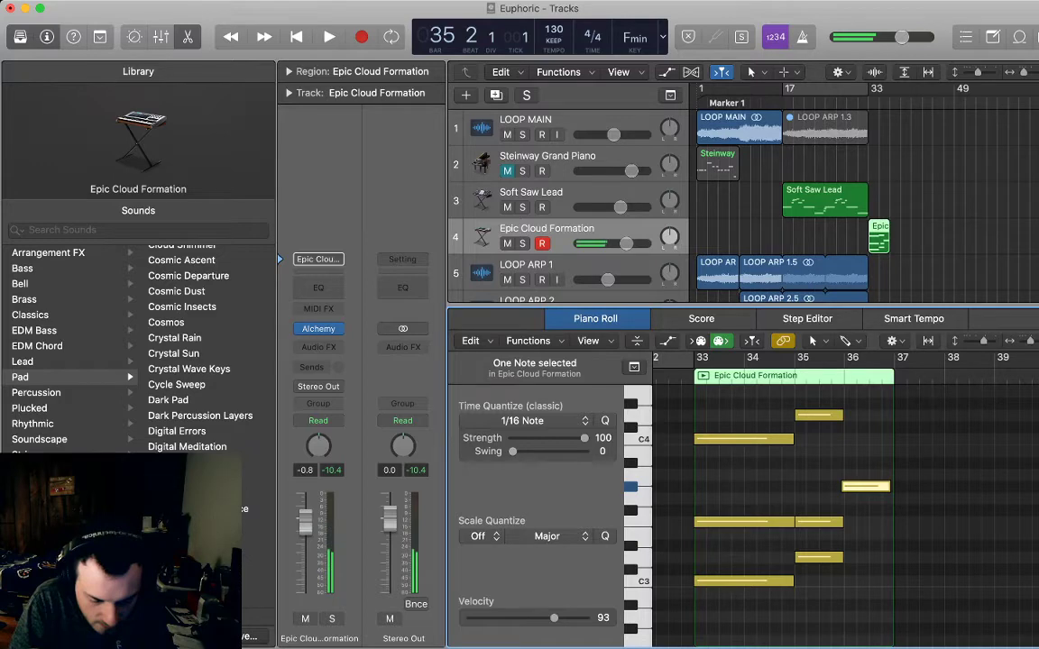
{"action": "scroll", "coordinate": [830, 505], "scroll_direction": "down", "scroll_amount": 2}
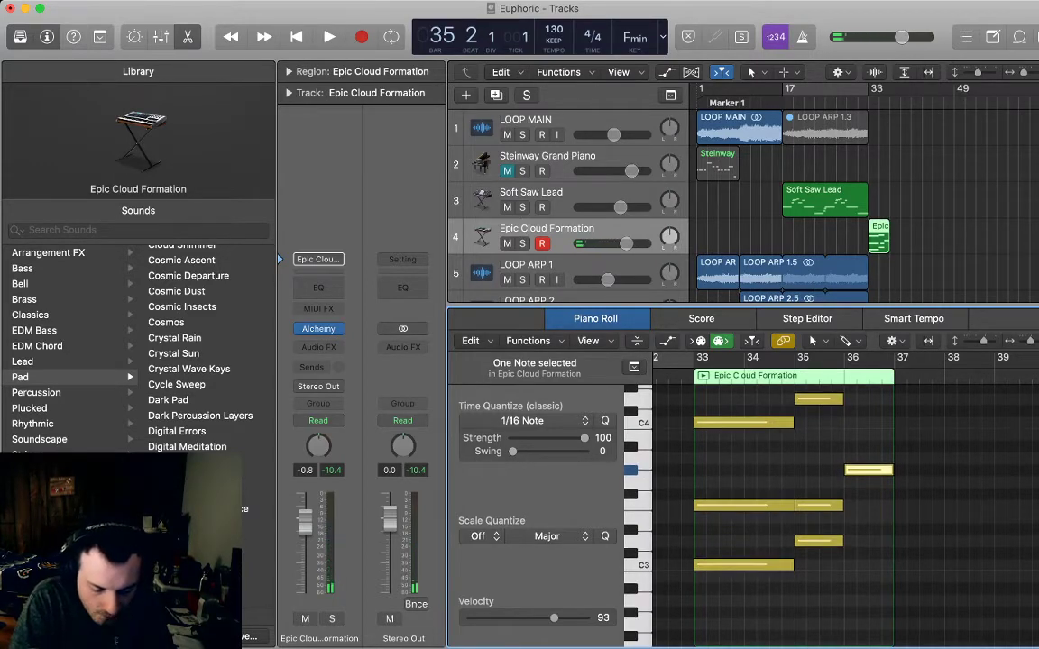
{"action": "scroll", "coordinate": [830, 505], "scroll_direction": "up", "scroll_amount": 2}
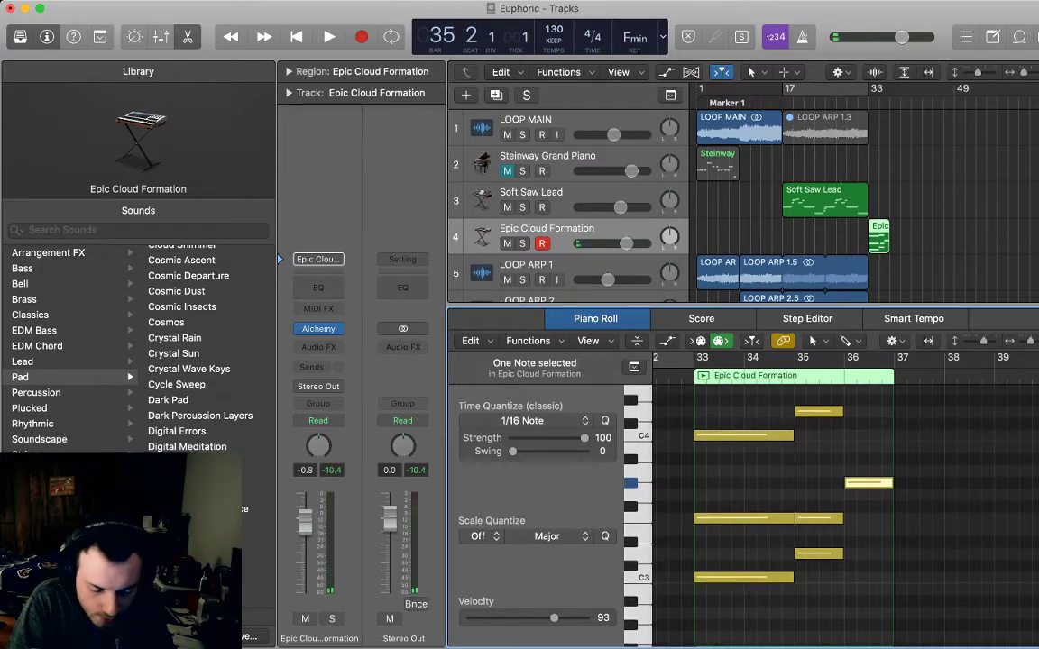
{"action": "left_click", "coordinate": [902, 523]}
{"action": "scroll", "coordinate": [848, 505], "scroll_direction": "right", "scroll_amount": 1}
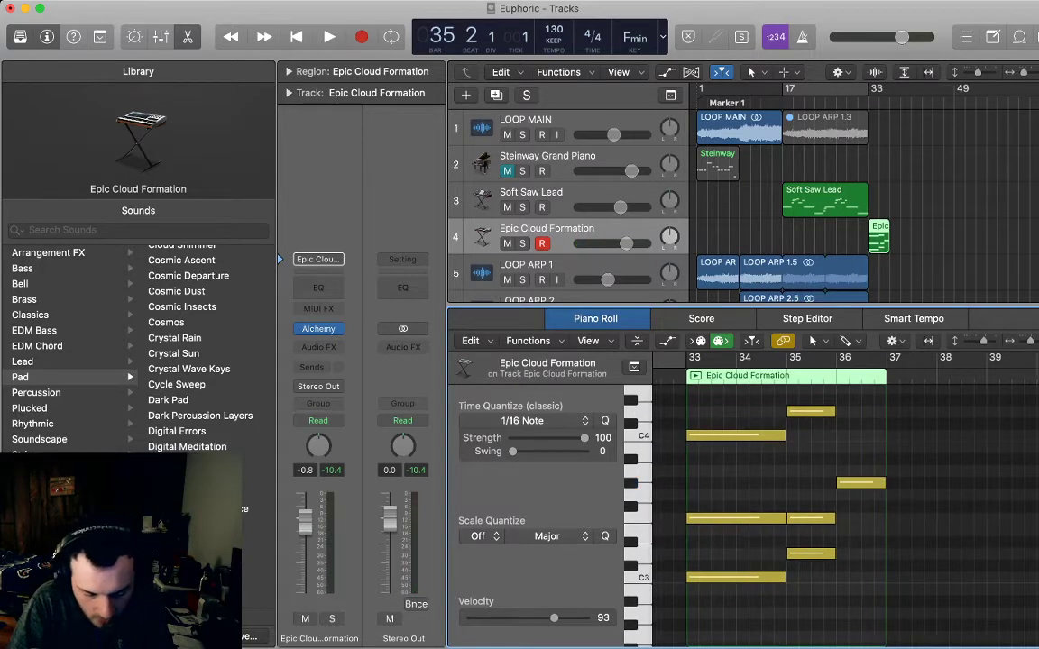
{"action": "left_click", "coordinate": [861, 482]}
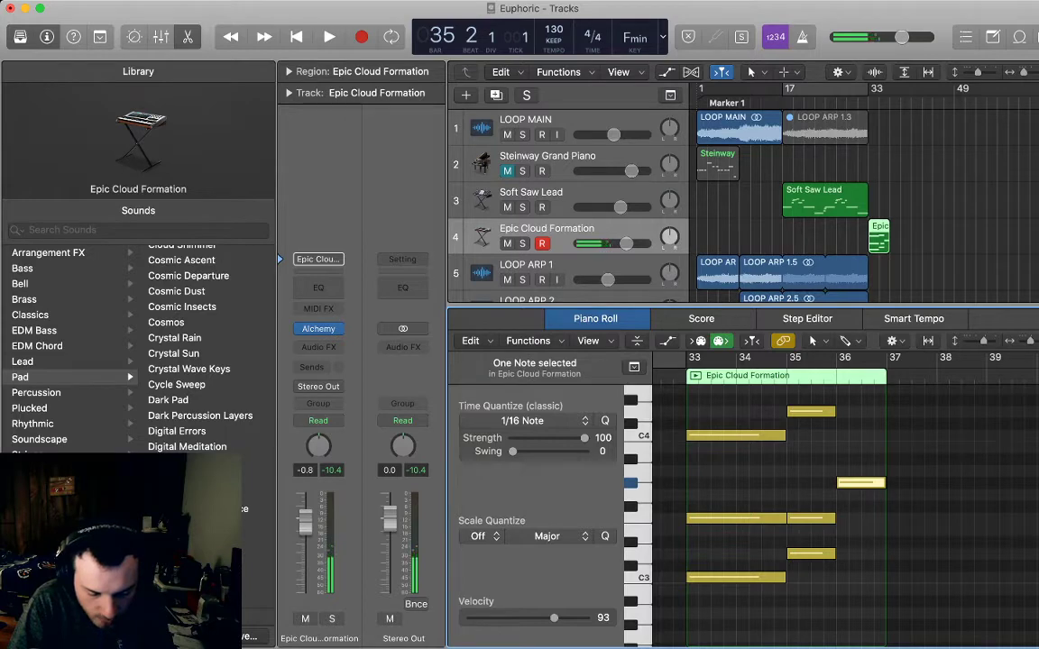
{"action": "left_click", "coordinate": [907, 484]}
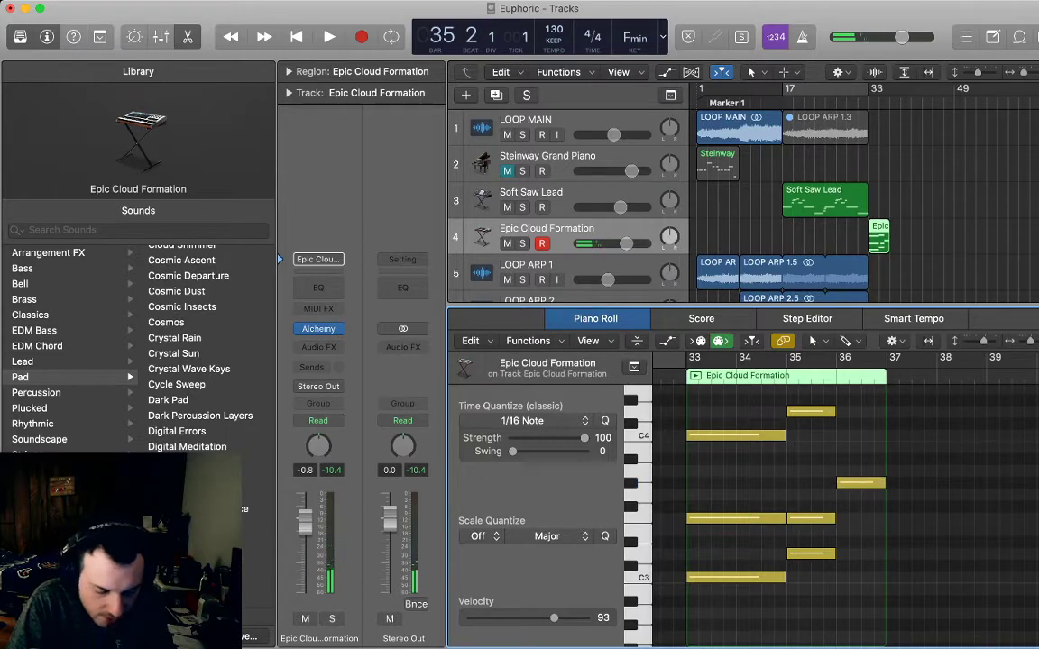
- Complete the third chord with a D#3 note and a D#4 note, each from bar 36 to bar 37
{"action": "left_click", "coordinate": [846, 459], "text": "super"}
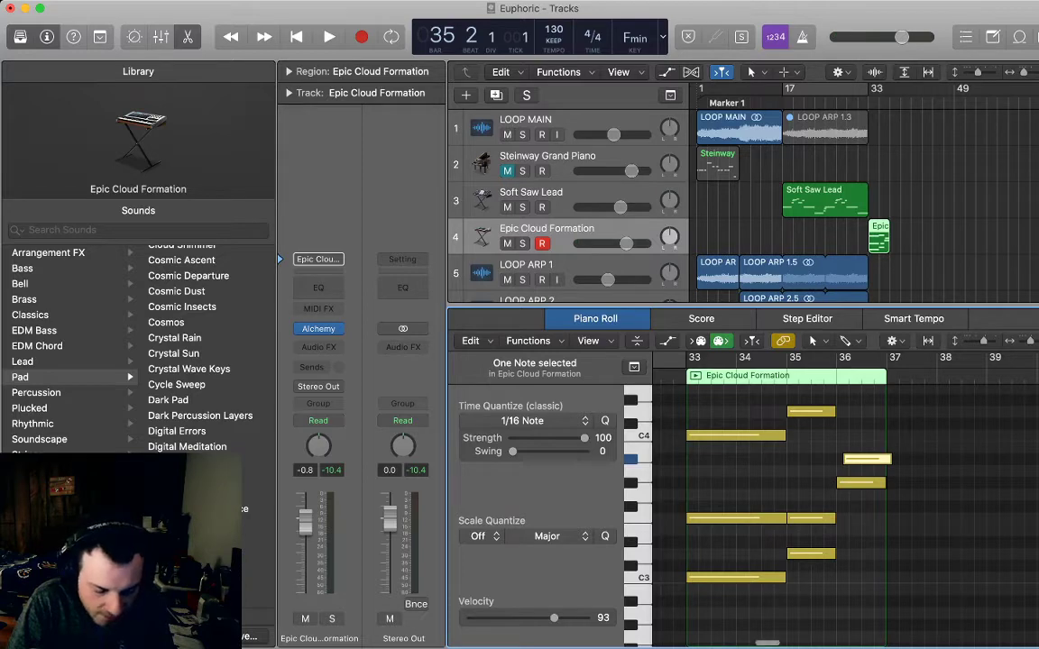
{"action": "scroll", "coordinate": [846, 460], "scroll_direction": "down", "scroll_amount": 1}
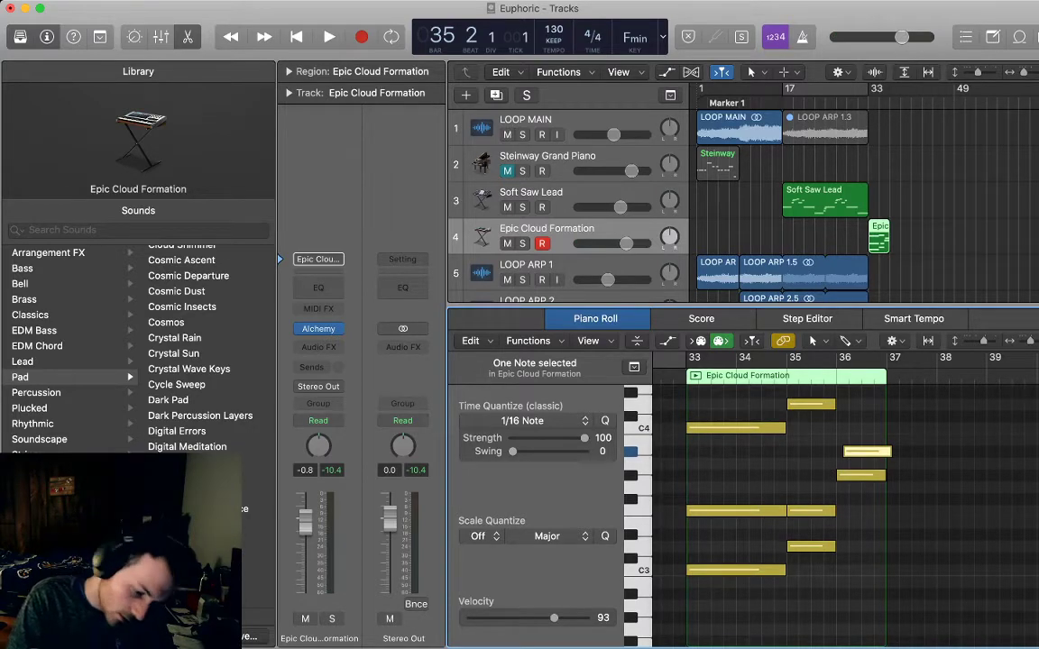
{"action": "scroll", "coordinate": [839, 496], "scroll_direction": "up", "scroll_amount": 1}
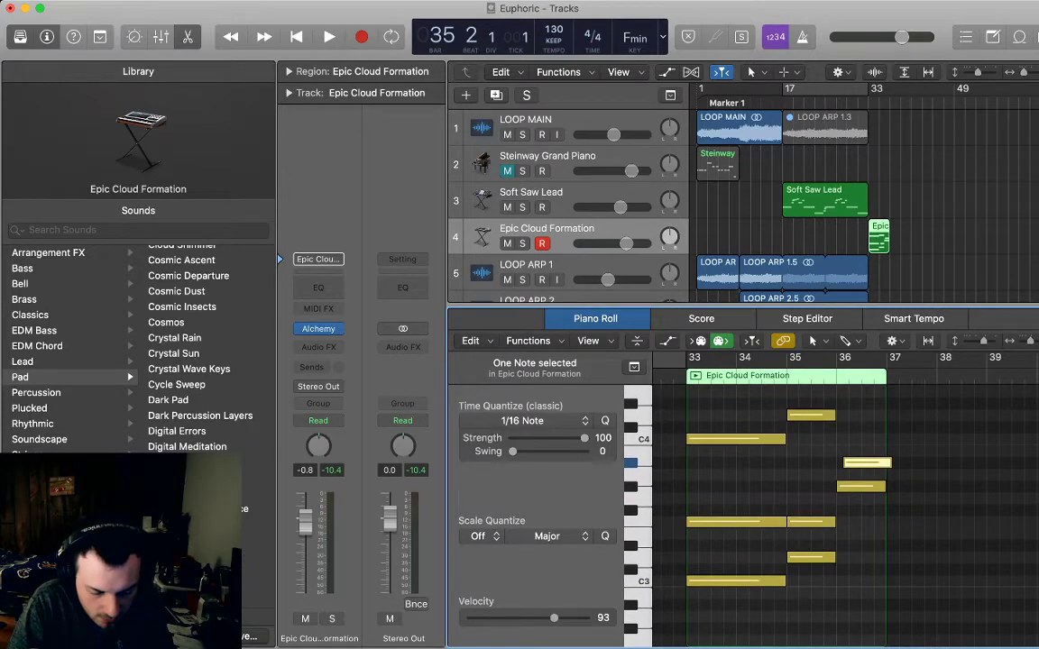
{"action": "scroll", "coordinate": [784, 496], "scroll_direction": "up", "scroll_amount": 3}
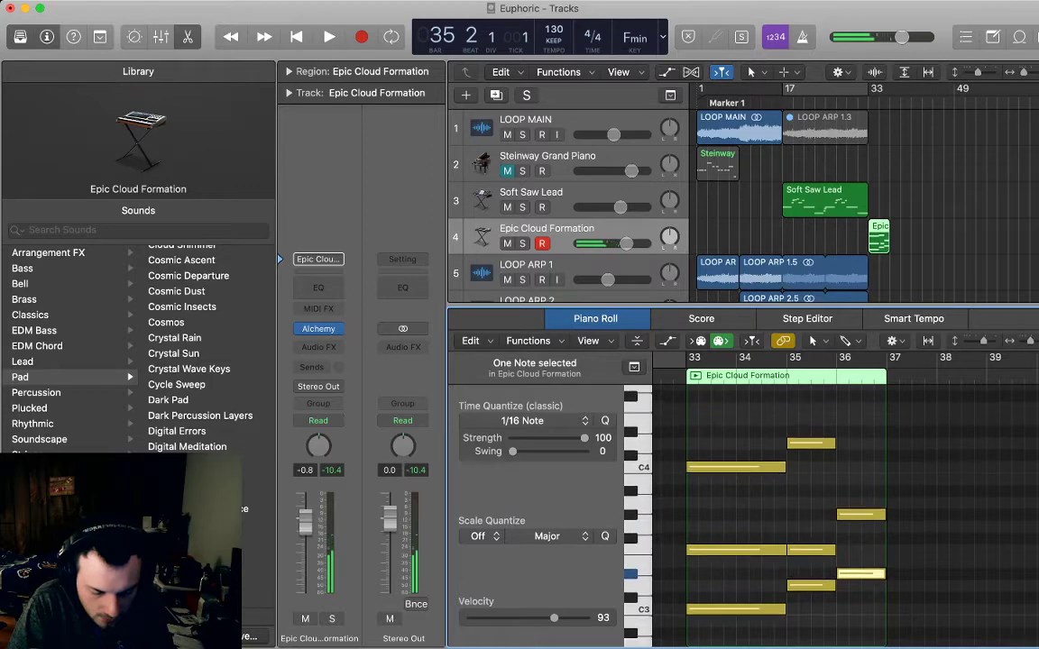
{"action": "left_click", "coordinate": [853, 431], "text": "super"}
{"action": "left_click_drag", "start_coordinate": [852, 432], "coordinate": [839, 431]}
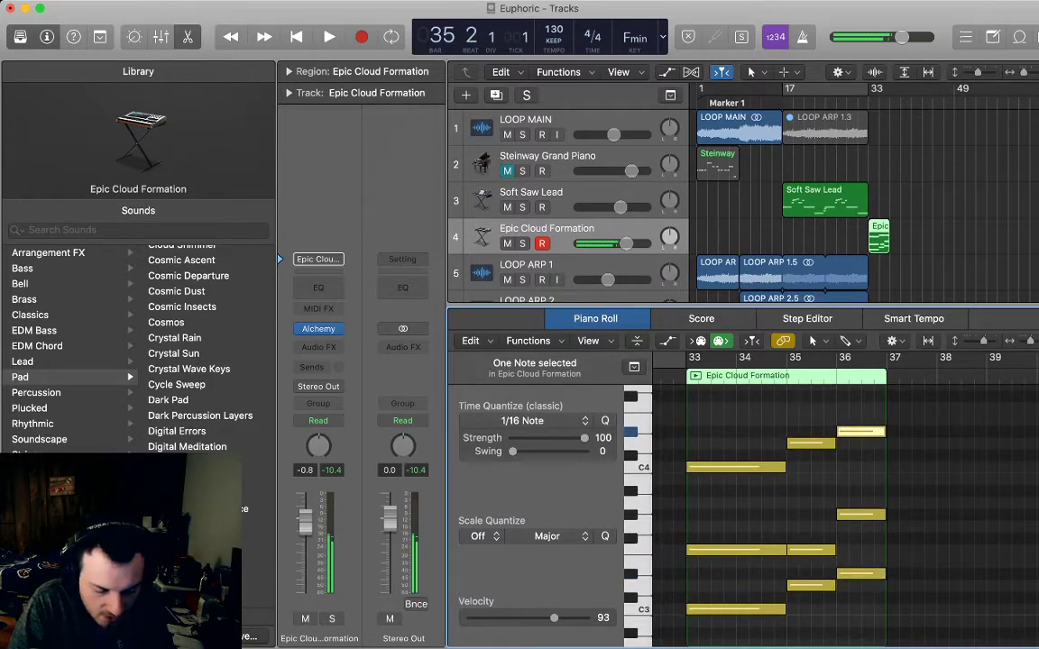
- Play the three-chord pad region in a loop to check the progression, and stop playback
{"action": "key", "text": "alt+space"}
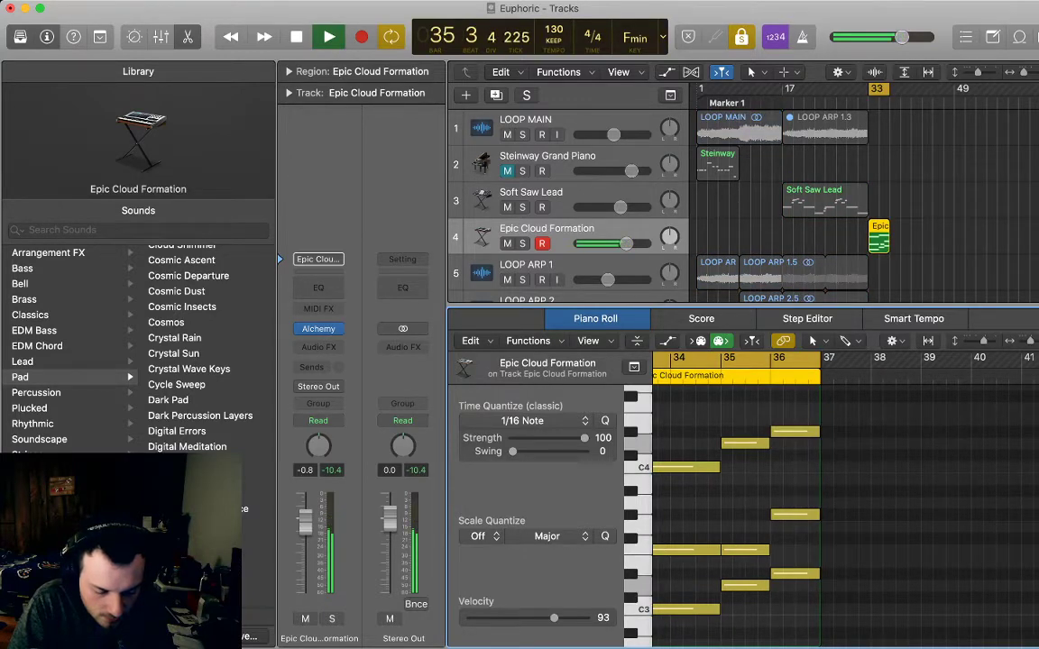
{"action": "key", "text": "space"}
{"action": "key", "text": "ctrl+s"}
{"action": "key", "text": "c"}
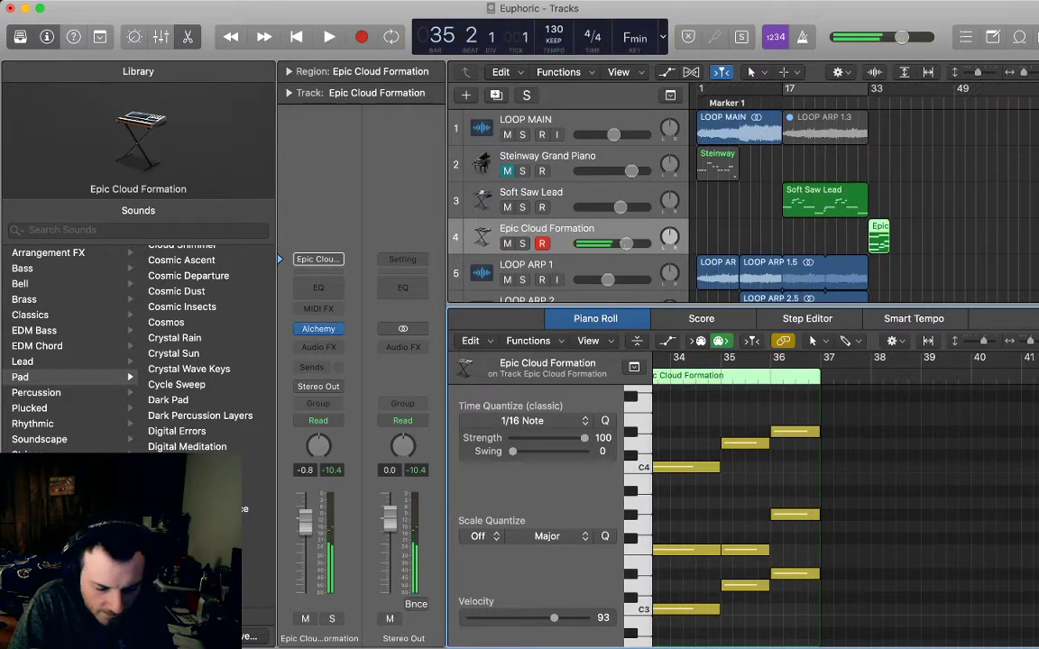
- Try the pad region at bar 25 against the loops, mute the Soft Saw Lead track, and undo the region's move
{"action": "left_click_drag", "start_coordinate": [879, 239], "coordinate": [836, 239]}
{"action": "key", "text": "space"}
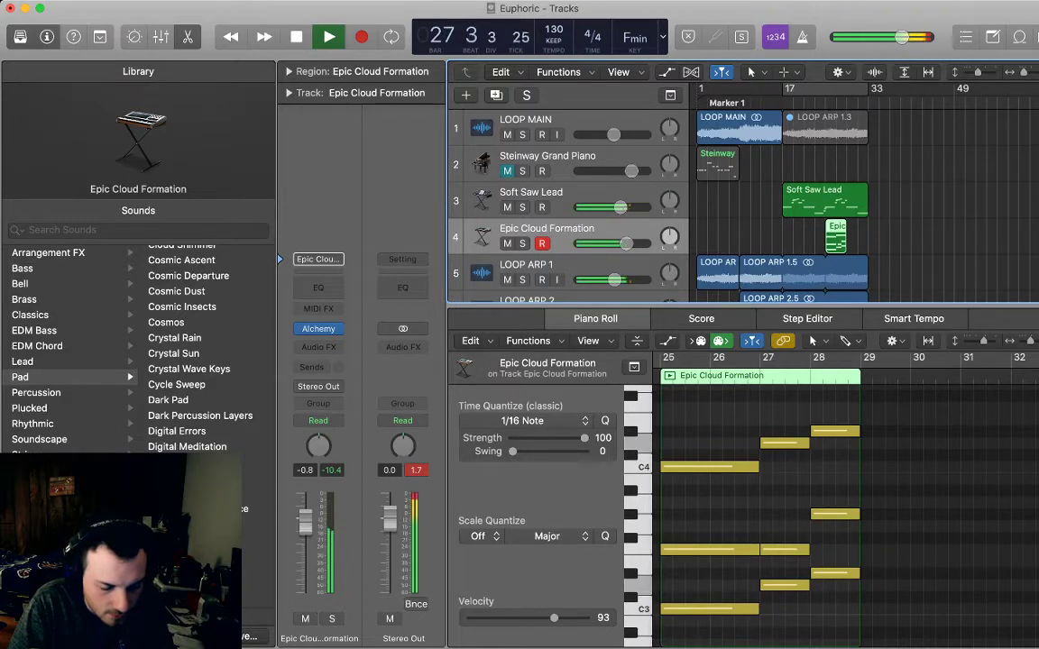
{"action": "left_click", "coordinate": [508, 207]}
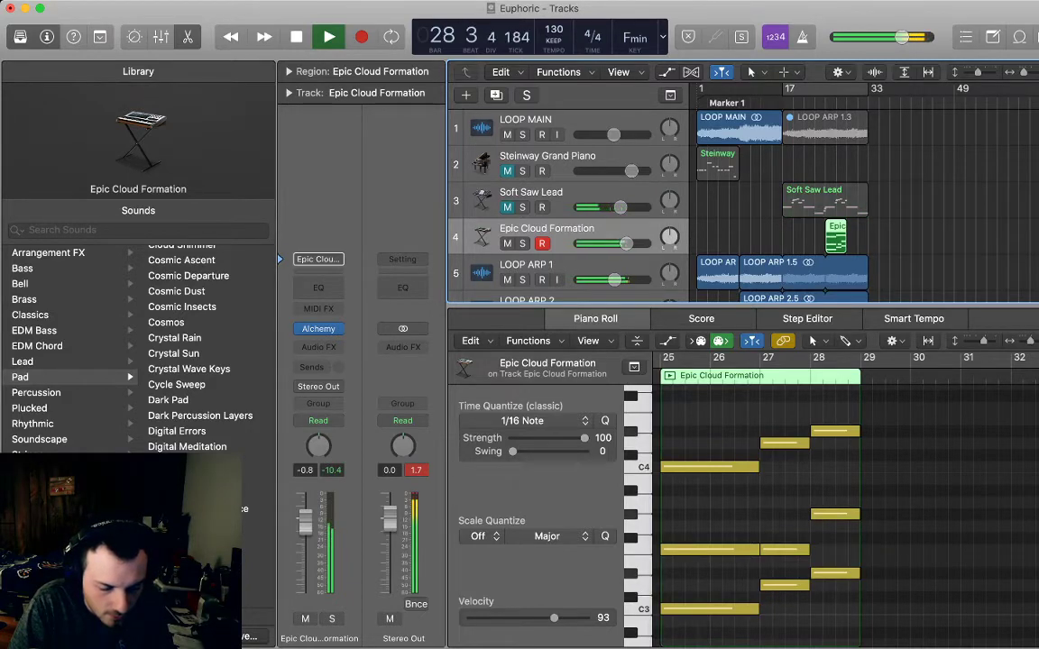
{"action": "key", "text": "space"}
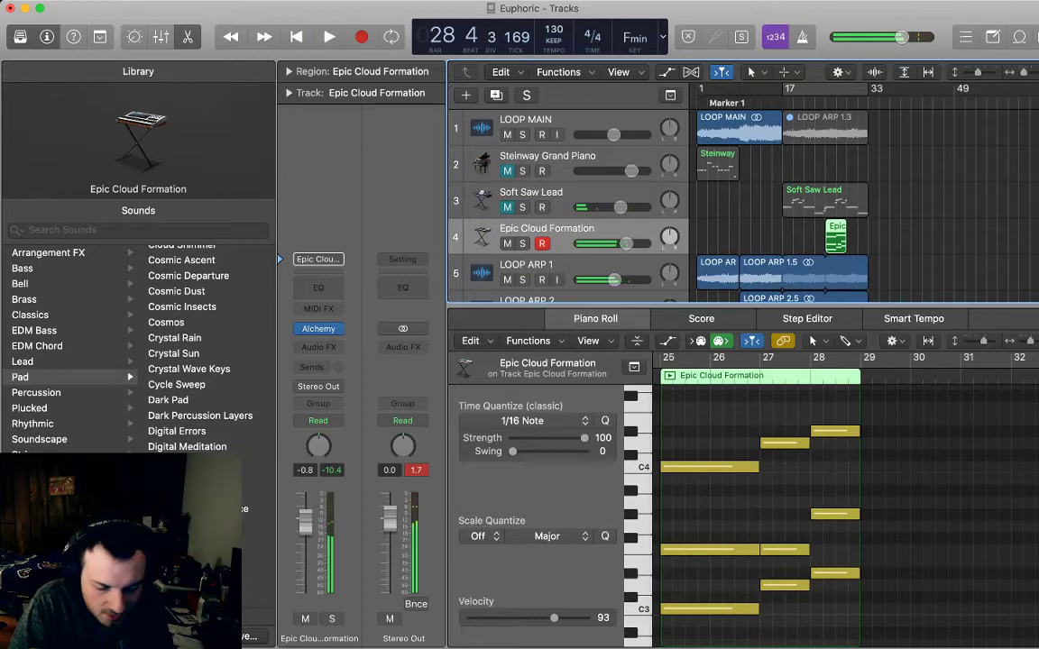
{"action": "key", "text": "super+z"}
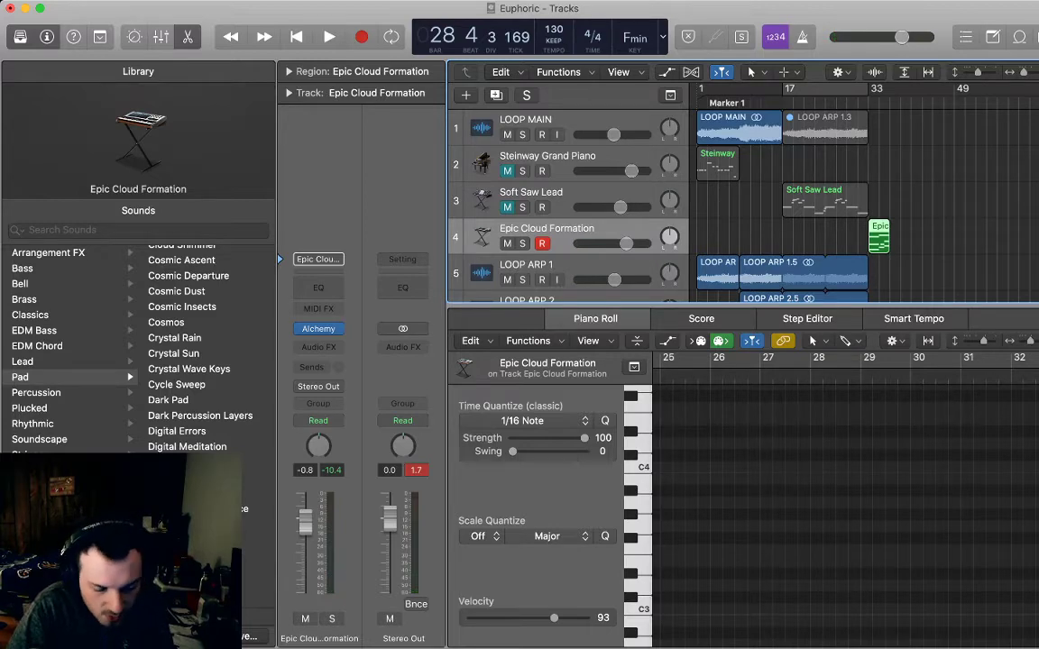
- Extend the end of the Epic Cloud Formation region to bar 41 and reopen its notes for editing
{"action": "key", "text": "p"}
{"action": "key", "text": "space"}
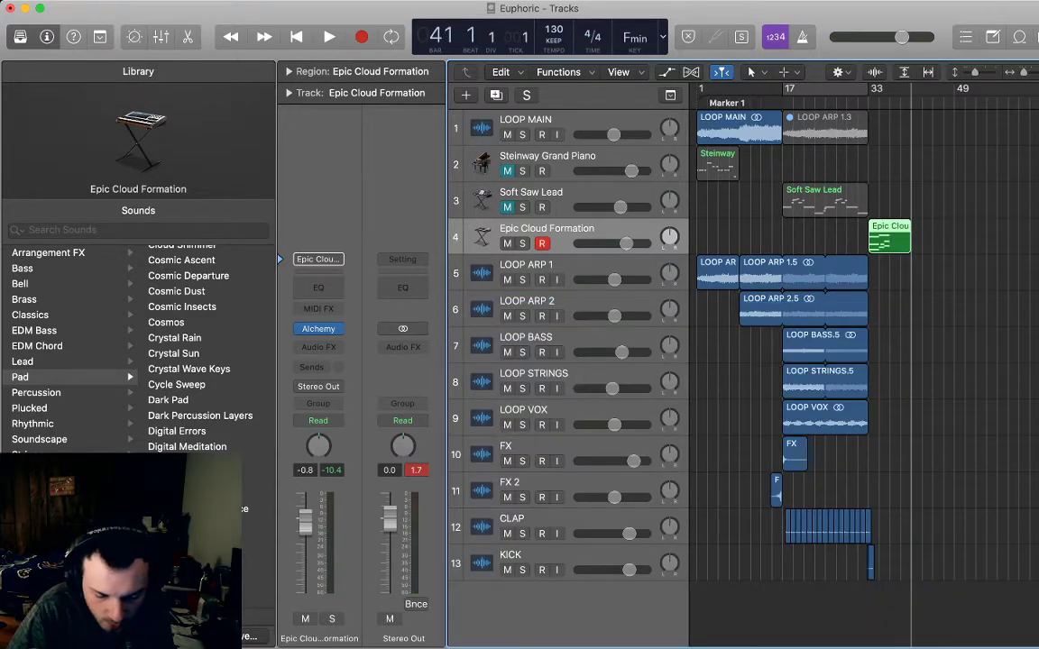
{"action": "key", "text": "space"}
{"action": "key", "text": "p"}
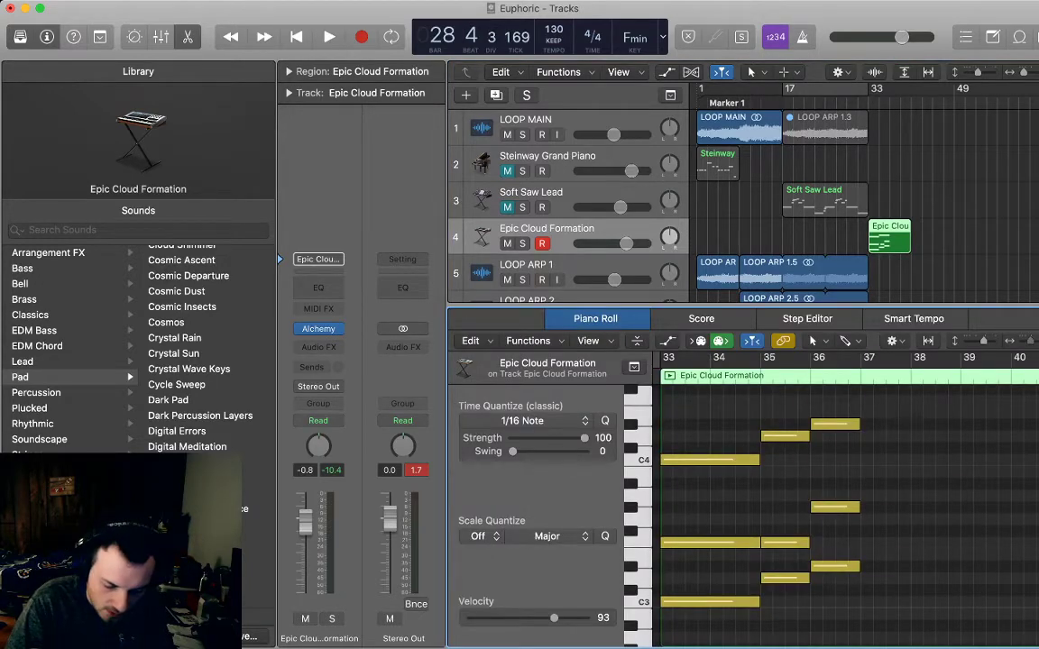
{"action": "key", "text": "super+Left"}
{"action": "left_click", "coordinate": [880, 494], "text": "super"}
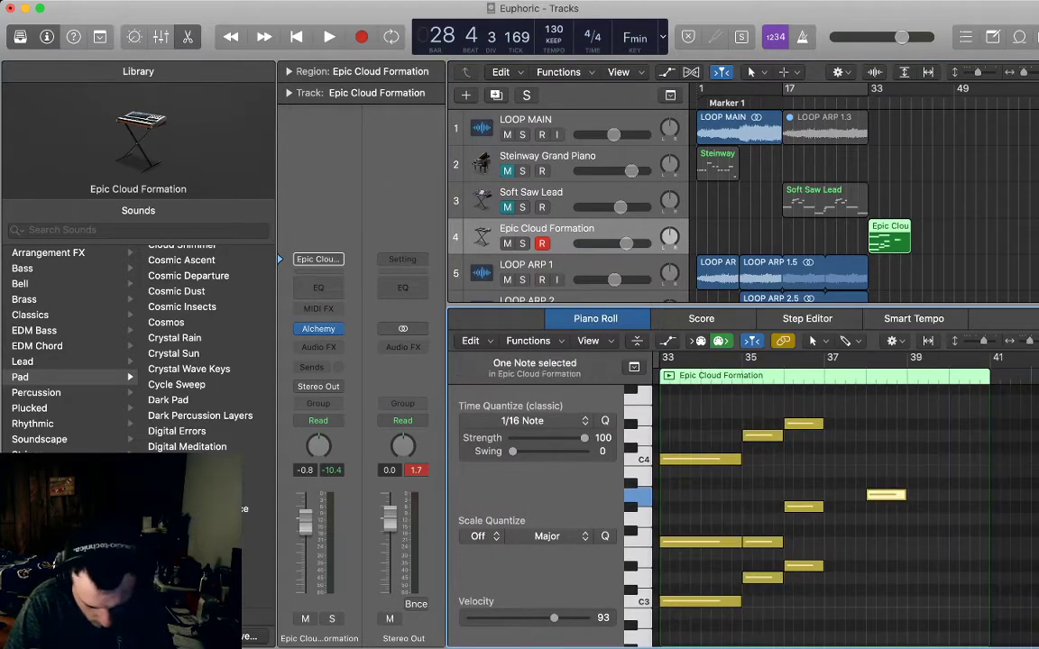
{"action": "key", "text": "Delete"}
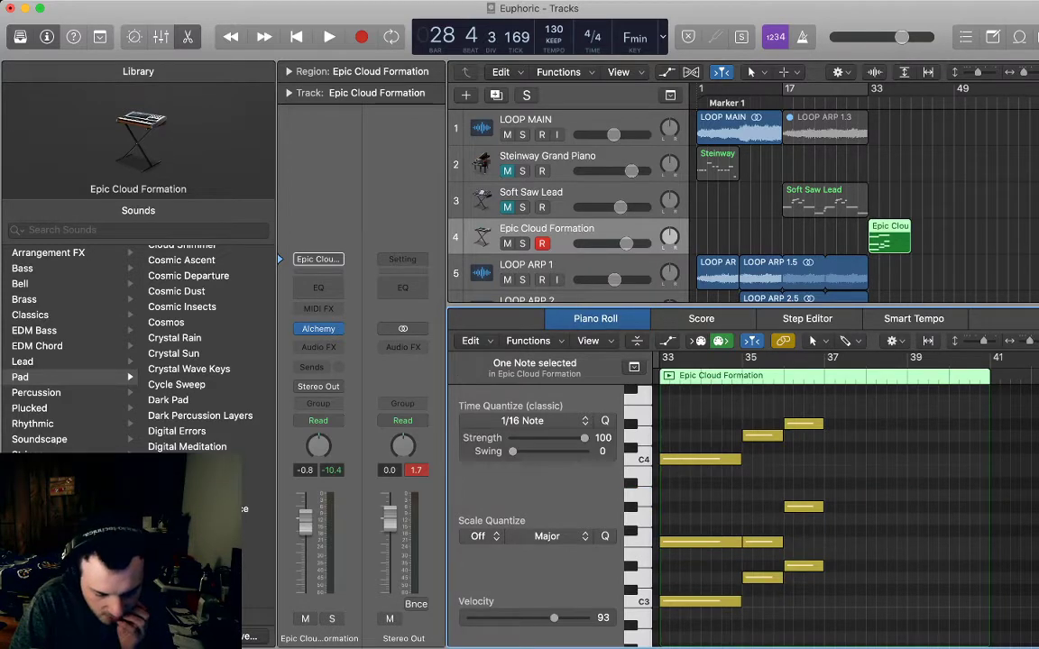
- Re-enter the C3 note of the first chord, lasting from bar 33 to bar 35
{"action": "left_click_drag", "start_coordinate": [717, 442], "coordinate": [751, 601]}
{"action": "left_click_drag", "start_coordinate": [757, 459], "coordinate": [699, 450]}
{"action": "scroll", "coordinate": [700, 455], "scroll_direction": "down", "scroll_amount": 1}
{"action": "key", "text": "space"}
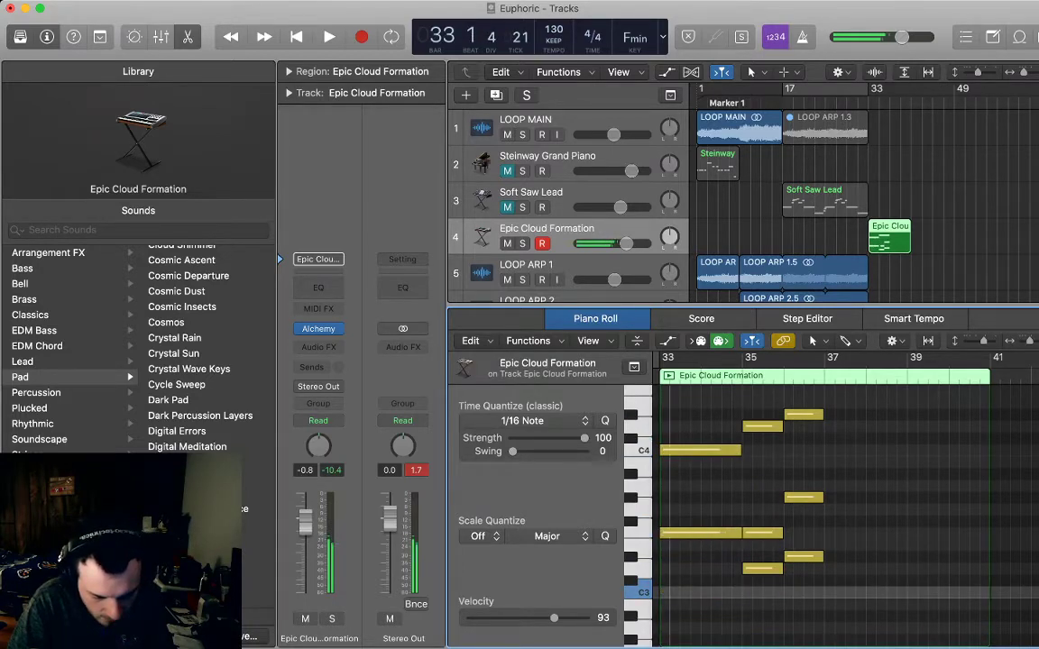
{"action": "left_click", "coordinate": [669, 592], "text": "super"}
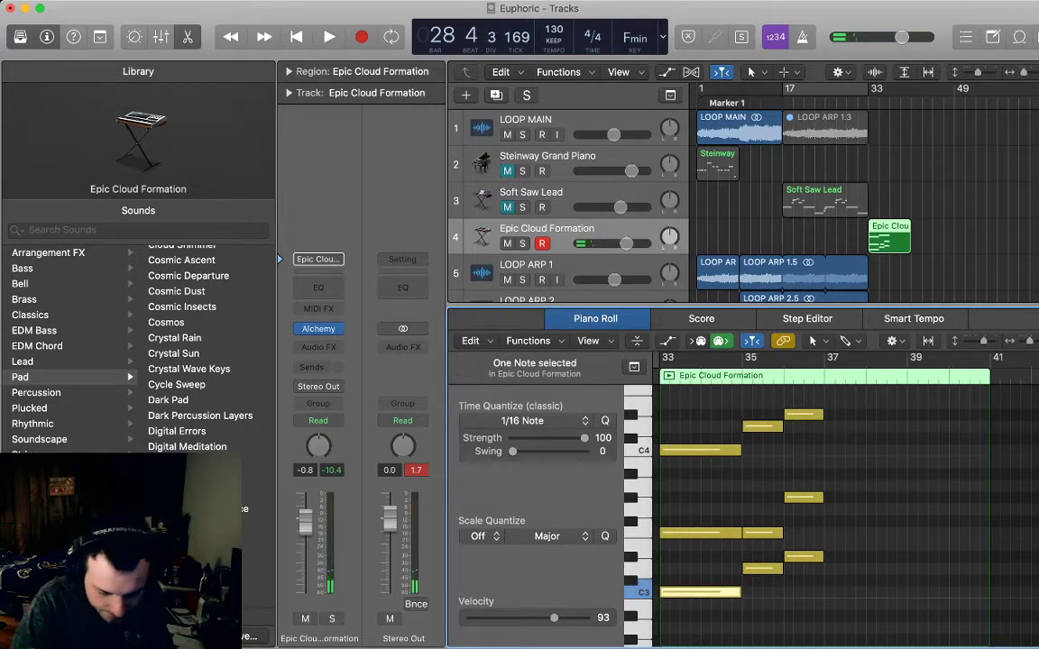
- Copy the three notes of the first chord and paste them at bar 37
{"action": "left_click", "coordinate": [824, 358]}
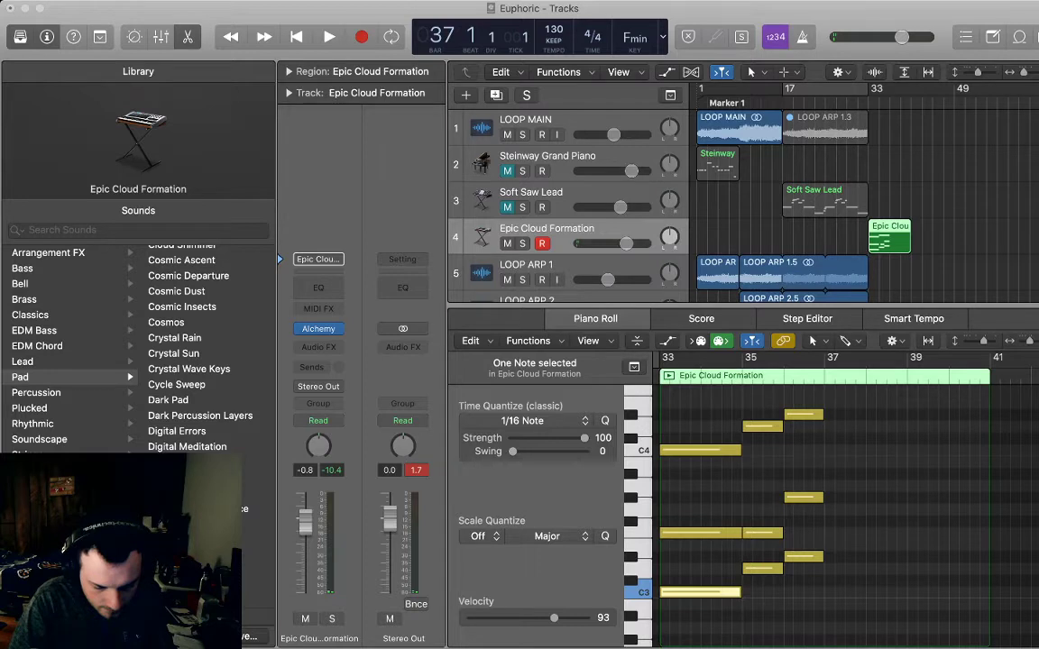
{"action": "left_click_drag", "start_coordinate": [679, 433], "coordinate": [721, 602]}
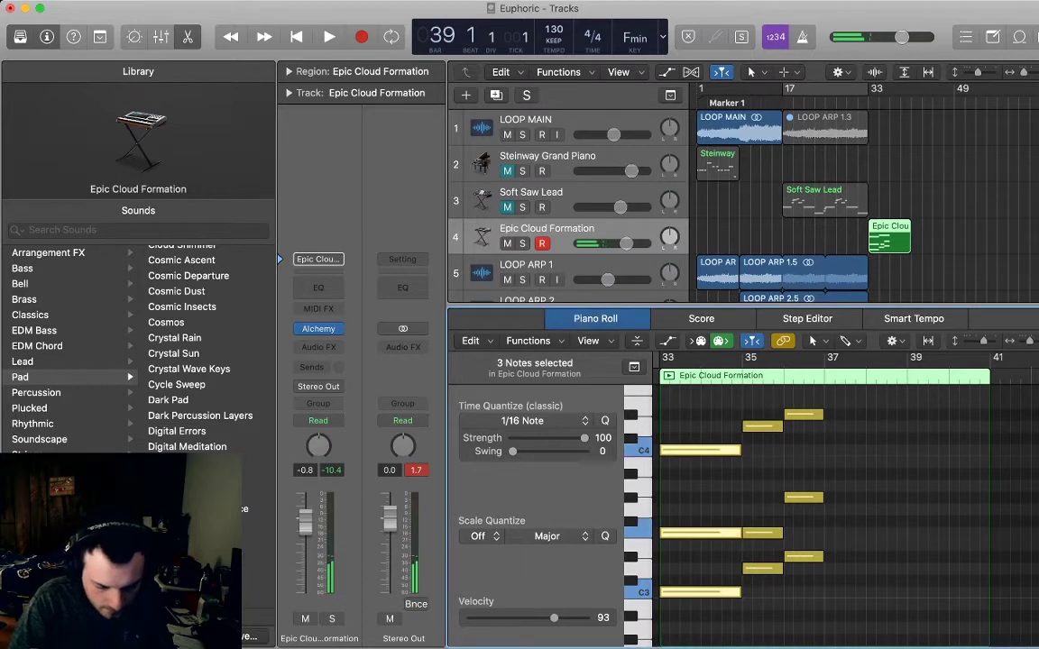
{"action": "key", "text": "super+v"}
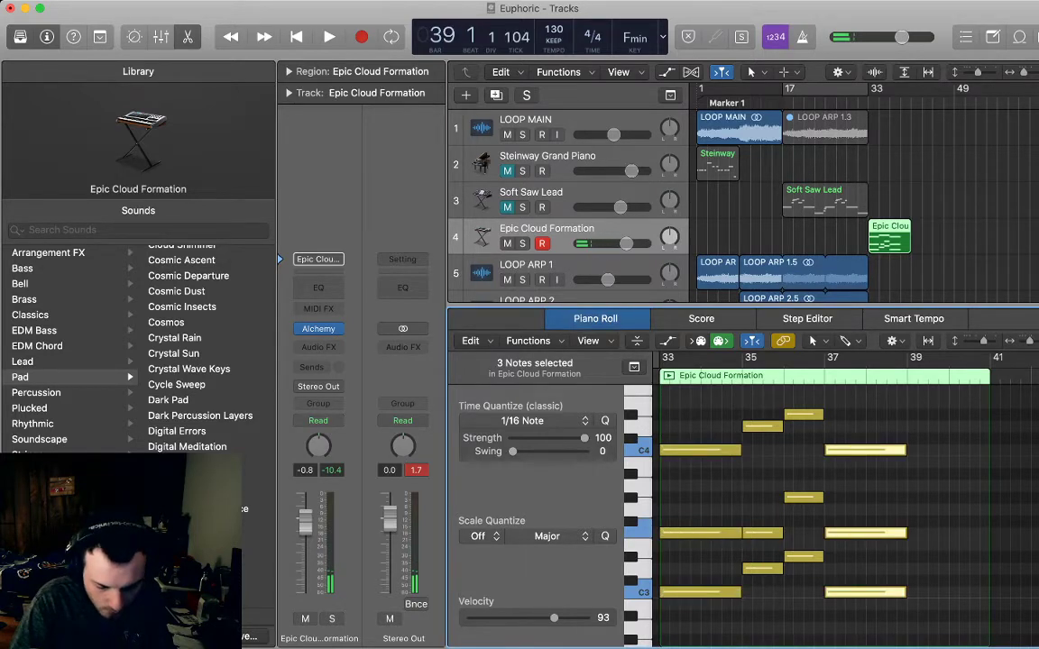
{"action": "left_click", "coordinate": [865, 492]}
- Add a G#3 note after the pasted chord, lasting from bar 39 to bar 40
{"action": "scroll", "coordinate": [825, 505], "scroll_direction": "right", "scroll_amount": 2}
{"action": "scroll", "coordinate": [825, 505], "scroll_direction": "down", "scroll_amount": 1}
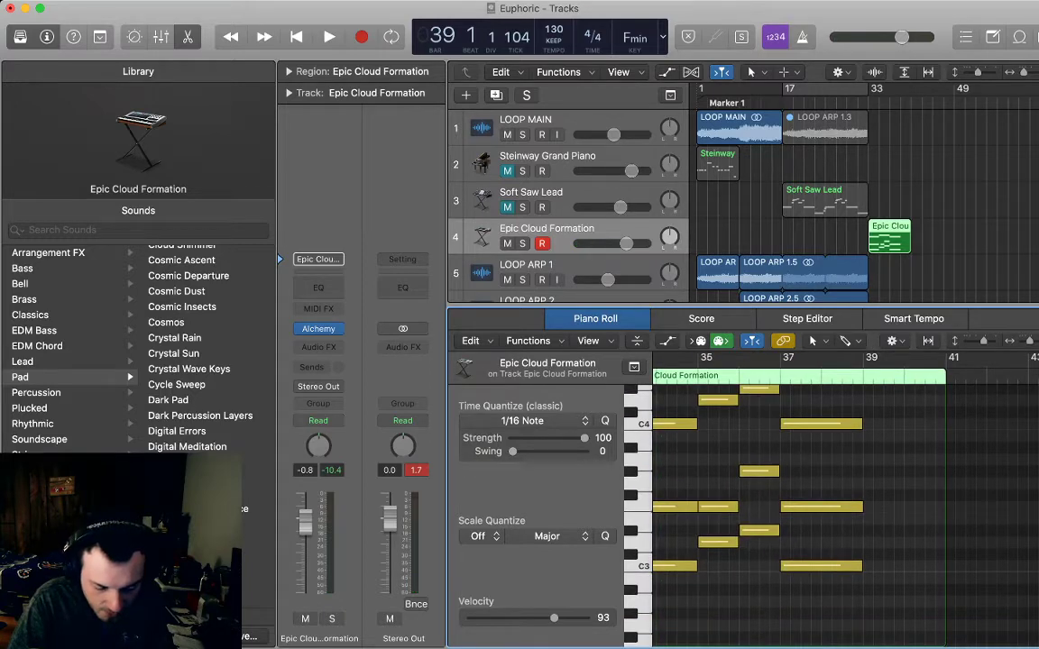
{"action": "scroll", "coordinate": [825, 505], "scroll_direction": "up", "scroll_amount": 1}
{"action": "left_click", "coordinate": [878, 487], "text": "super"}
{"action": "mouse_move", "coordinate": [888, 487]}
{"action": "left_mouse_down"}
{"action": "mouse_move", "coordinate": [878, 475]}
{"action": "mouse_move", "coordinate": [878, 499]}
{"action": "left_mouse_up"}
{"action": "left_click_drag", "start_coordinate": [944, 498], "coordinate": [902, 499]}
{"action": "left_click", "coordinate": [906, 523]}
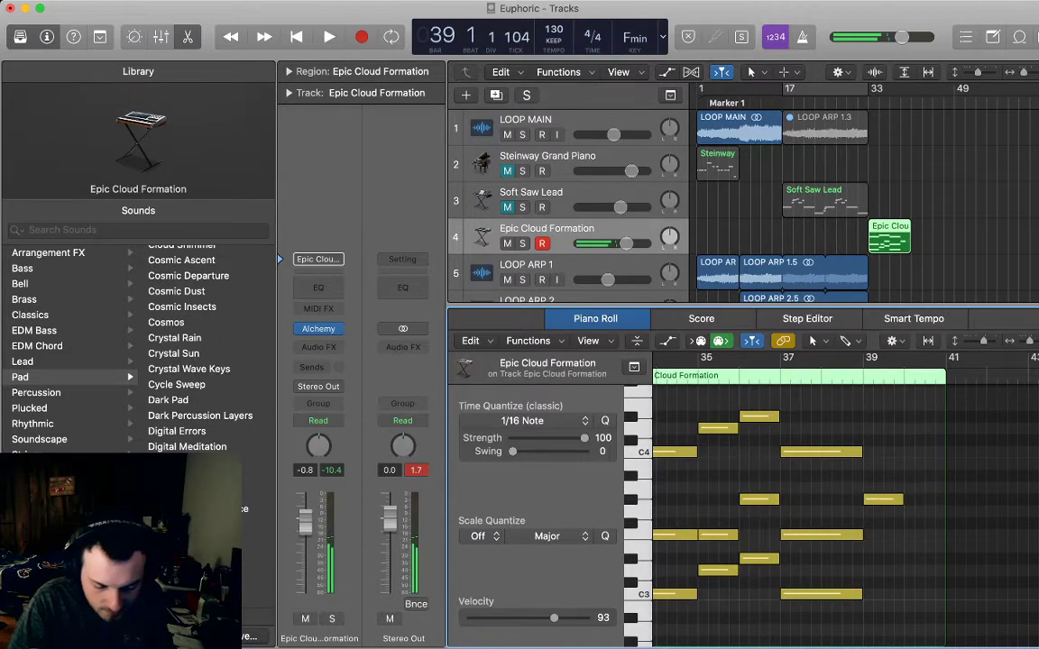
{"action": "left_click", "coordinate": [822, 452]}
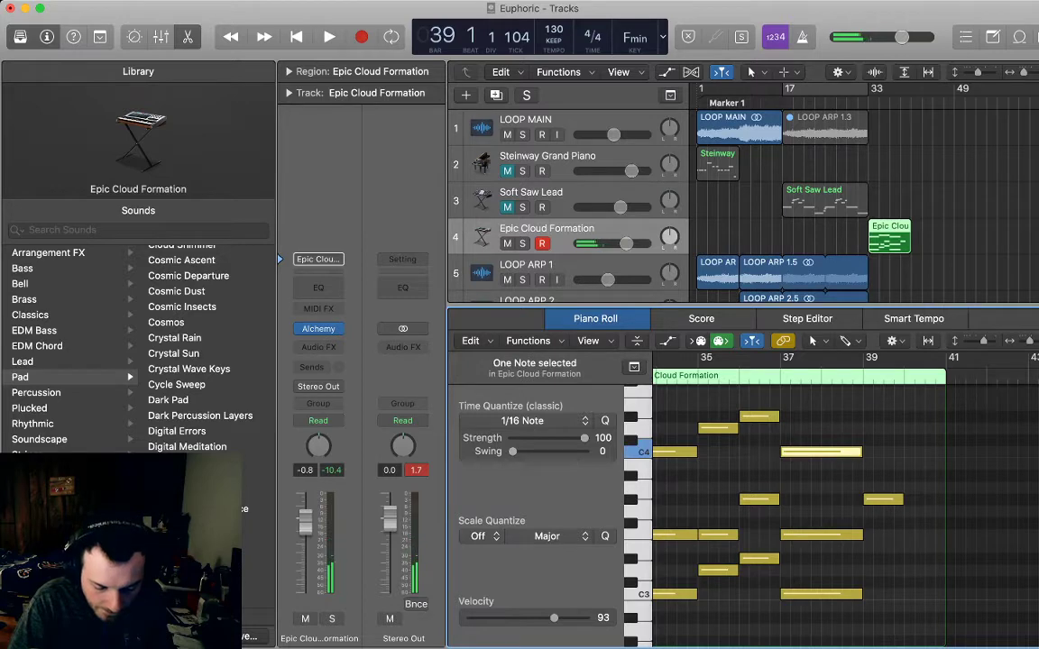
{"action": "left_click", "coordinate": [838, 474]}
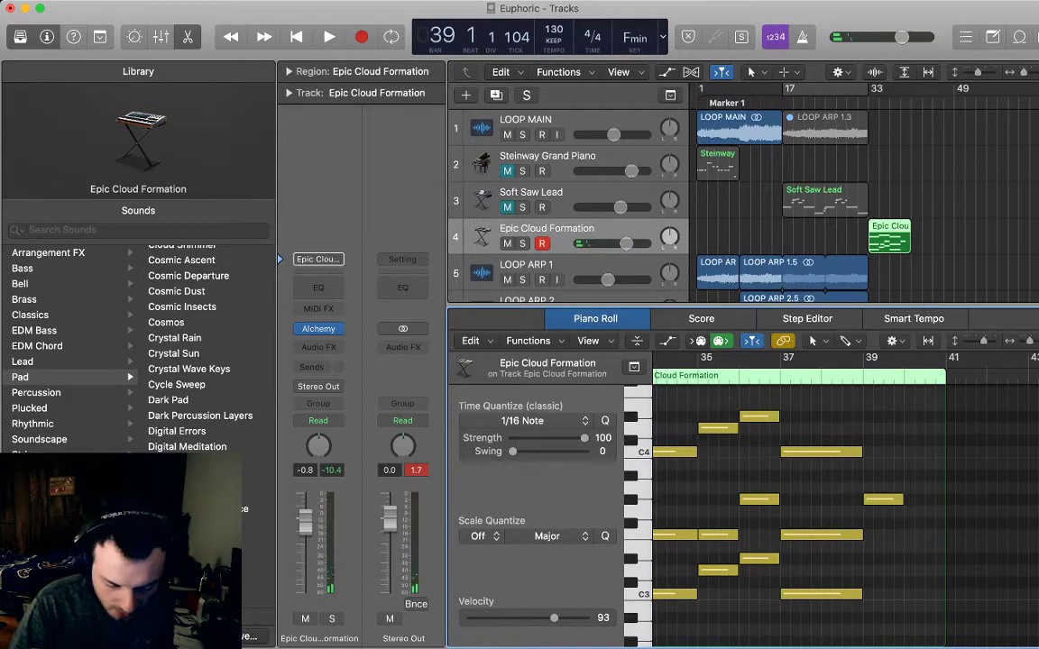
- Add D#4 and D#3 notes to the chord at bar 39, each lasting one bar to bar 40
{"action": "key", "text": "Right"}
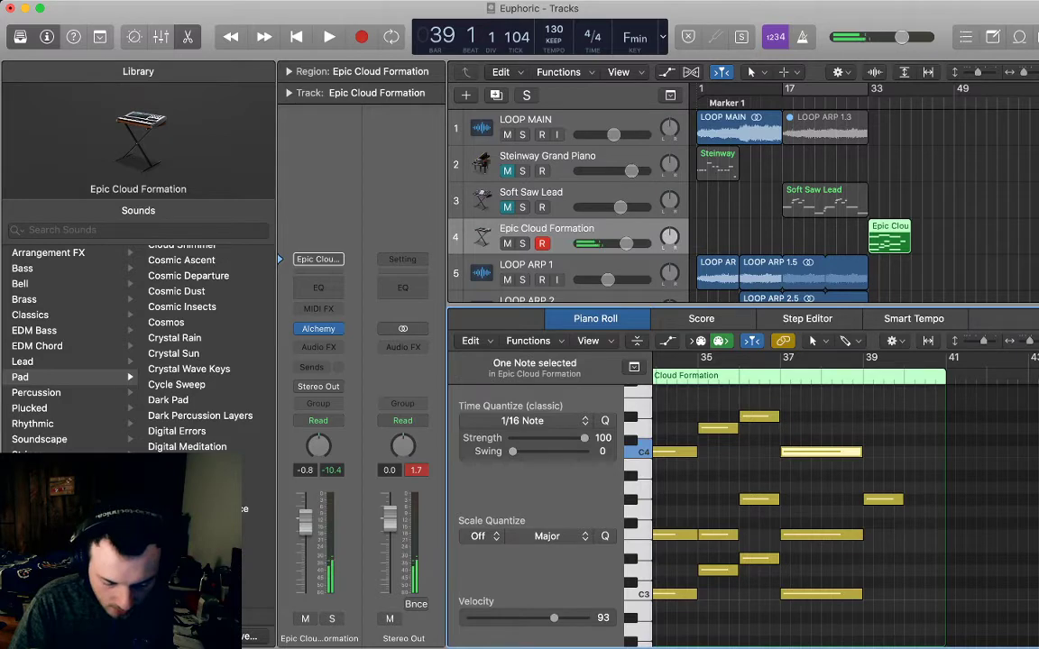
{"action": "double_click", "coordinate": [889, 428]}
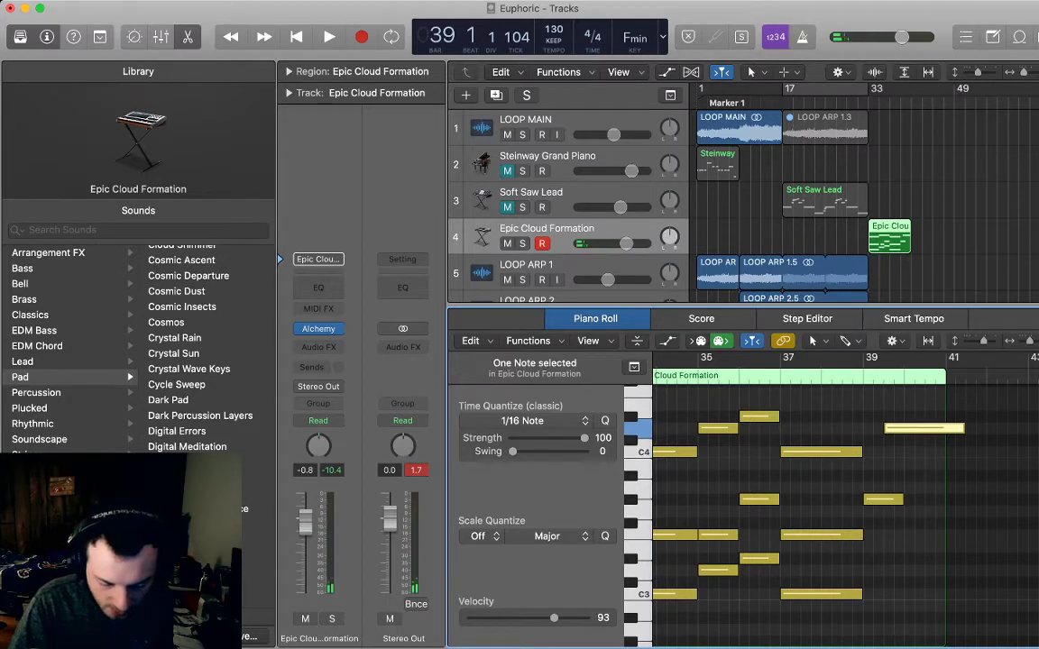
{"action": "left_click_drag", "start_coordinate": [888, 428], "coordinate": [864, 428]}
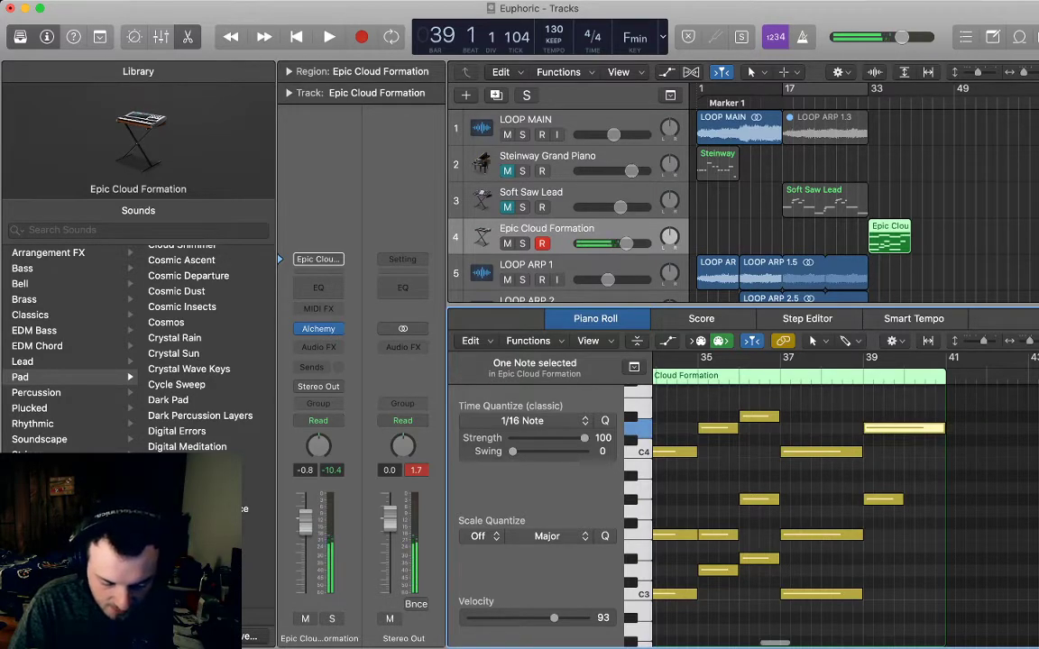
{"action": "key", "text": "alt+Up"}
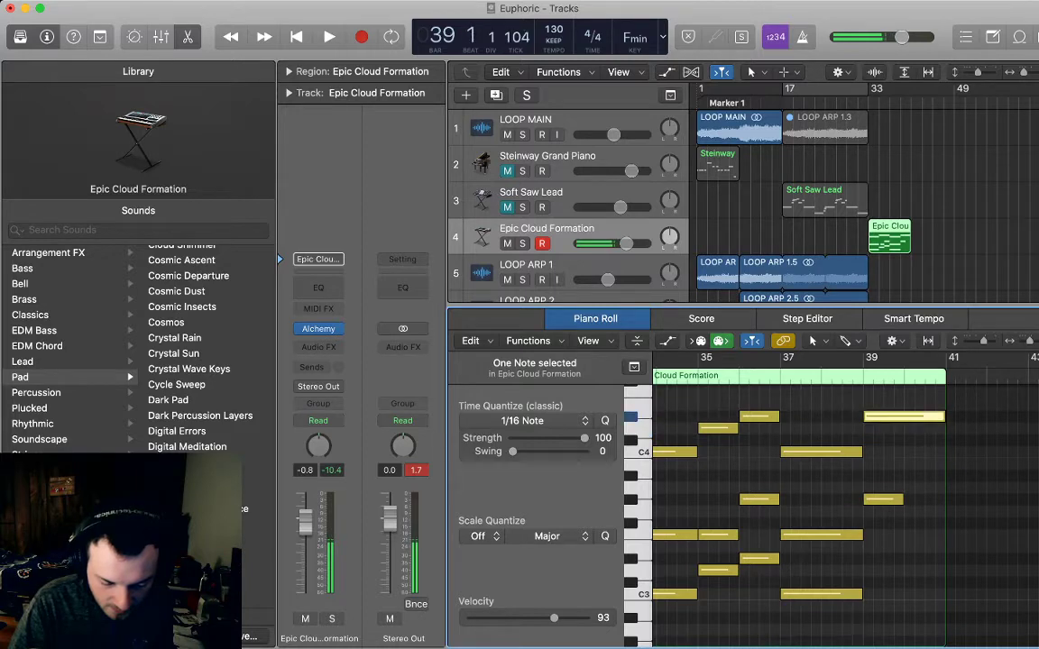
{"action": "key", "text": "alt+shift+Left"}
{"action": "left_click", "coordinate": [888, 452], "text": "super"}
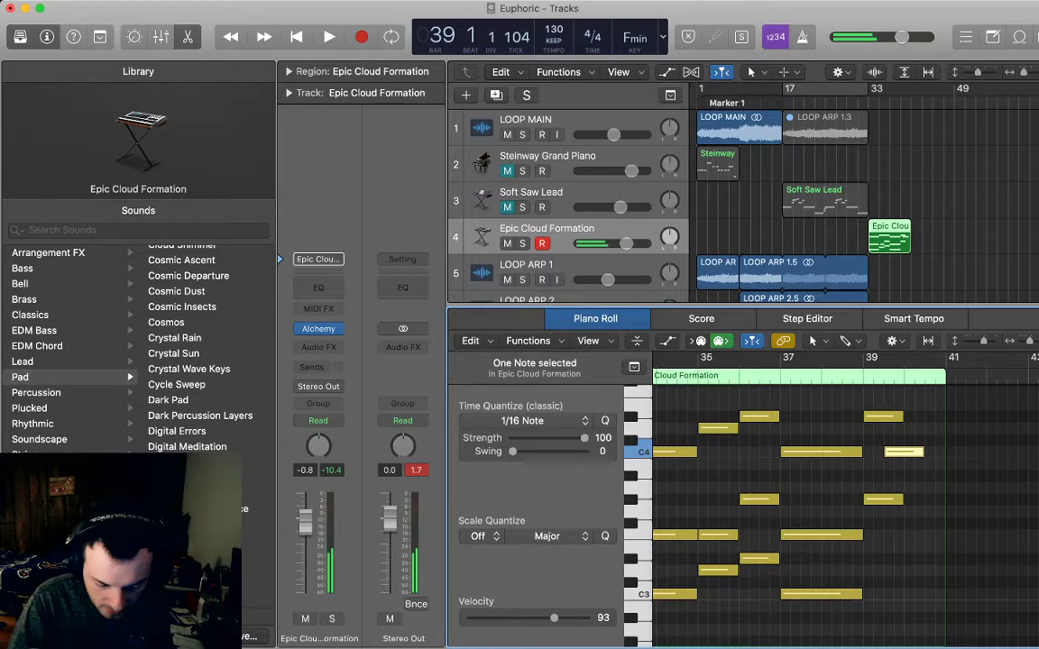
{"action": "key", "text": "BackSpace"}
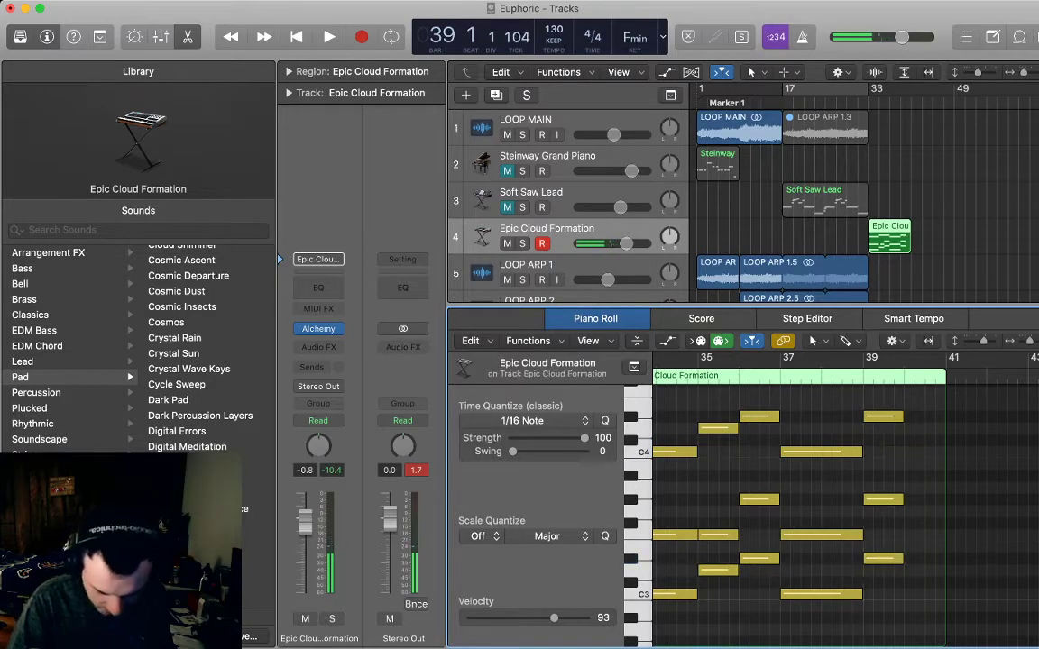
- Copy the three-note bar 39 chord to bar 40 and set the copy's notes to D4, F3 and D3
{"action": "scroll", "coordinate": [829, 487], "scroll_direction": "right", "scroll_amount": 1}
{"action": "left_click_drag", "start_coordinate": [887, 602], "coordinate": [872, 415]}
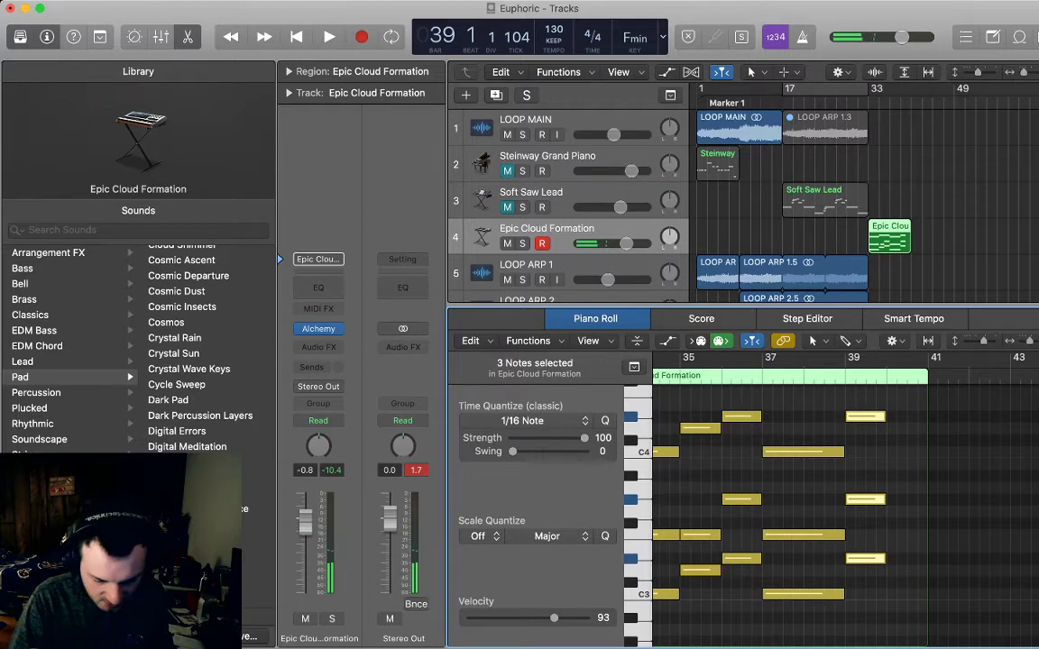
{"action": "left_click_drag", "start_coordinate": [866, 498], "coordinate": [907, 534]}
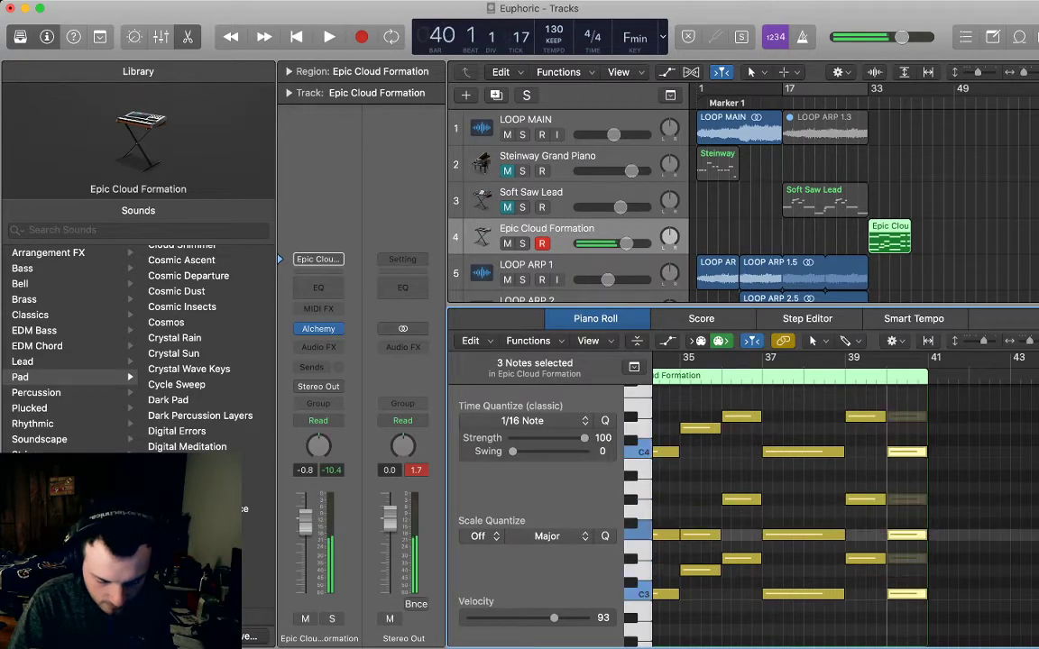
{"action": "left_click", "coordinate": [904, 491]}
{"action": "left_click_drag", "start_coordinate": [907, 452], "coordinate": [907, 428]}
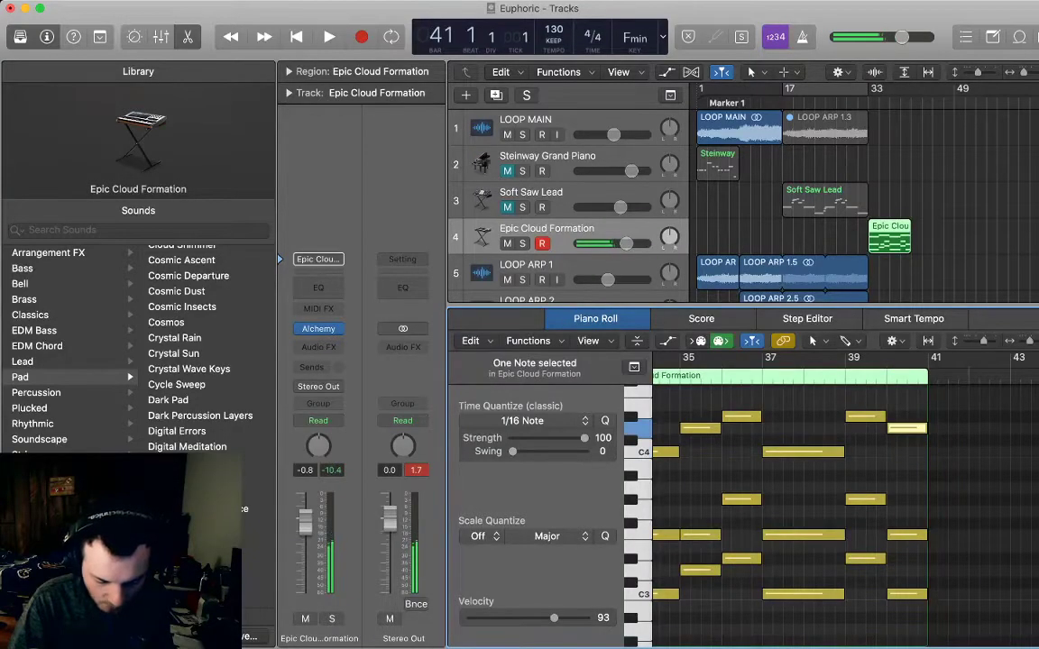
{"action": "left_click_drag", "start_coordinate": [907, 594], "coordinate": [907, 570]}
- Play the pad progression from bar 33 and close the note editor
{"action": "left_click", "coordinate": [870, 95]}
{"action": "key", "text": "space"}
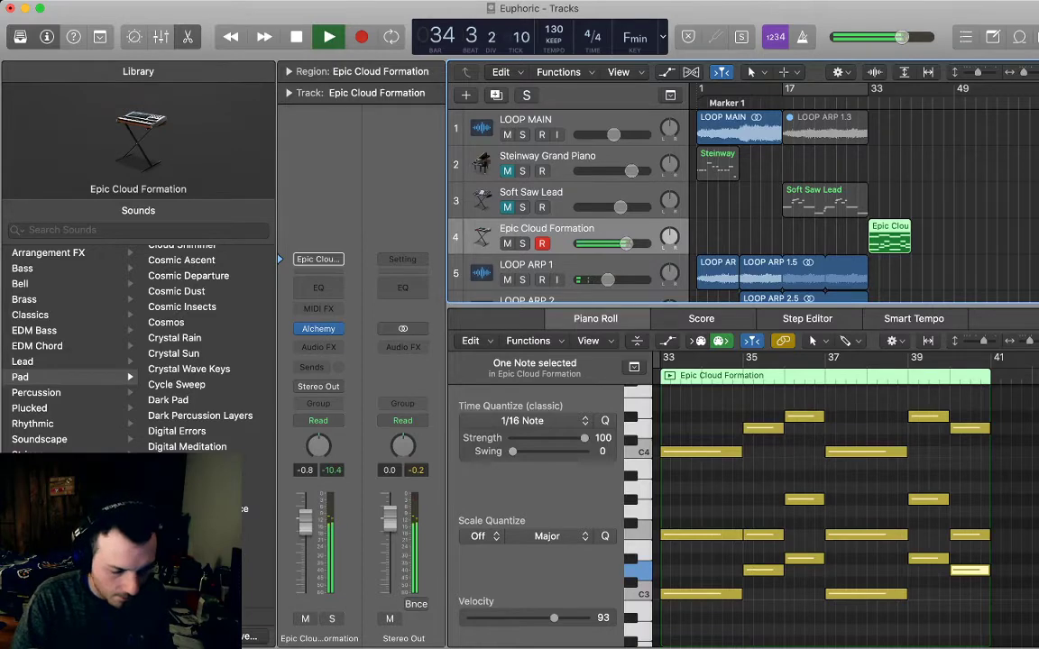
{"action": "key", "text": "p"}
{"action": "key", "text": "space"}
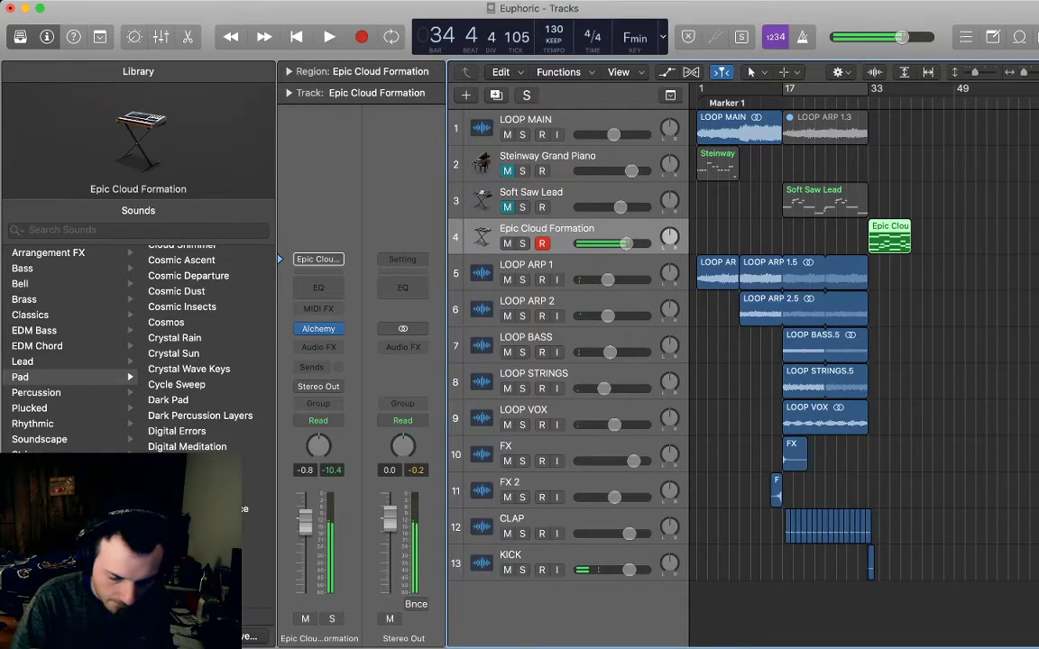
- Copy the last kick of the fill at bar 33 and paste it at bar 33 beat 4
{"action": "key", "text": "super+Right"}
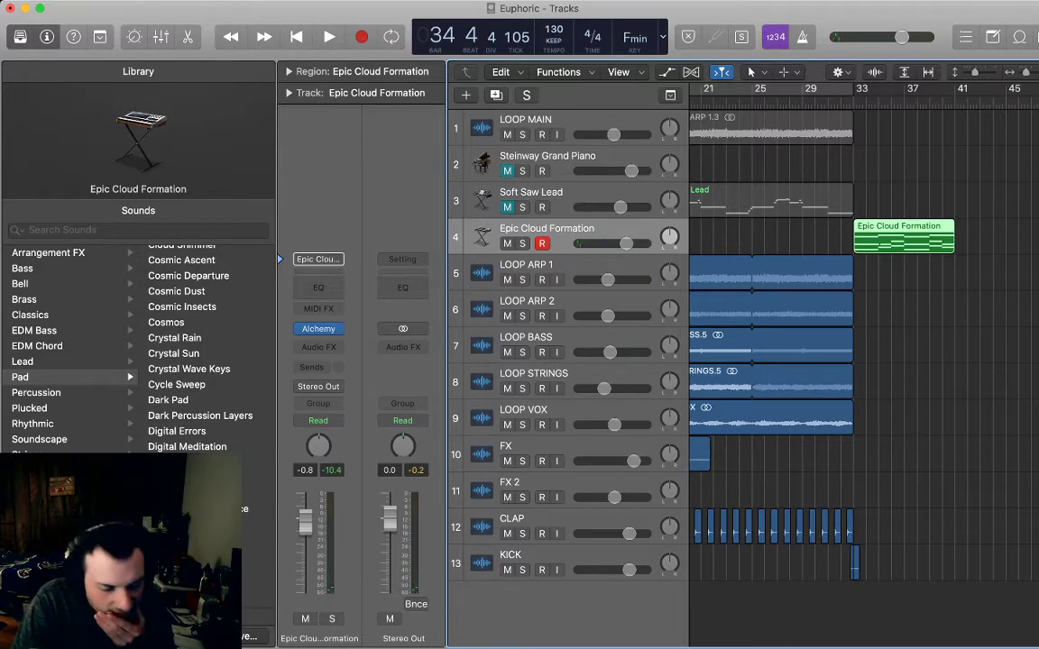
{"action": "key", "text": "alt+shift+d"}
{"action": "scroll", "coordinate": [864, 377], "scroll_direction": "down", "scroll_amount": 1}
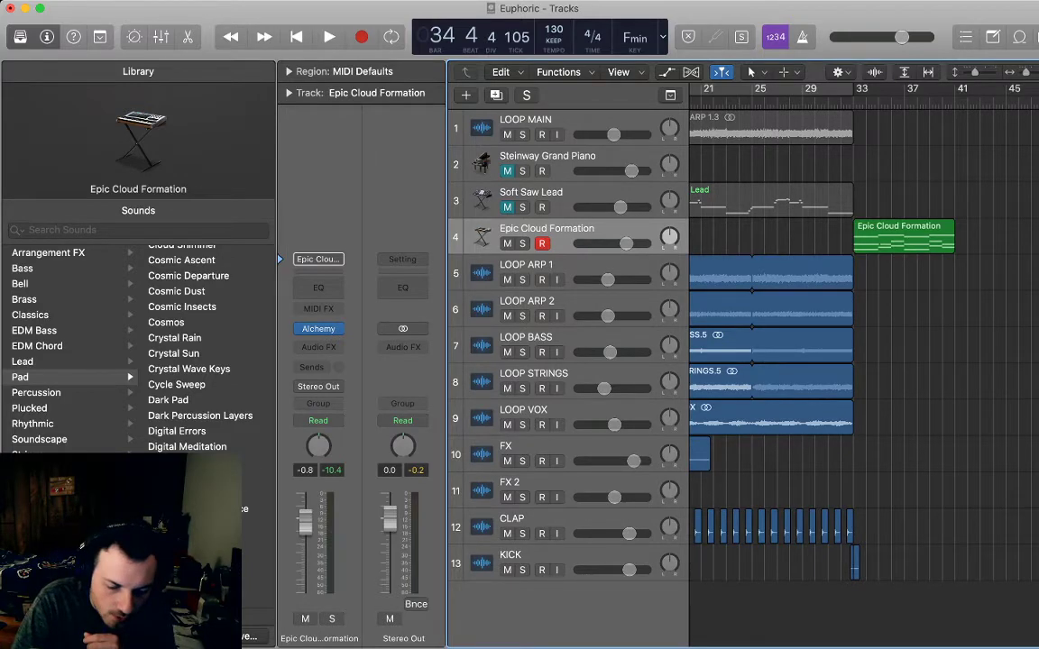
{"action": "key", "text": "super+Right"}
{"action": "key", "text": "super+Right"}
{"action": "key", "text": "super+Right"}
{"action": "key", "text": "super+Right"}
{"action": "left_click", "coordinate": [763, 564]}
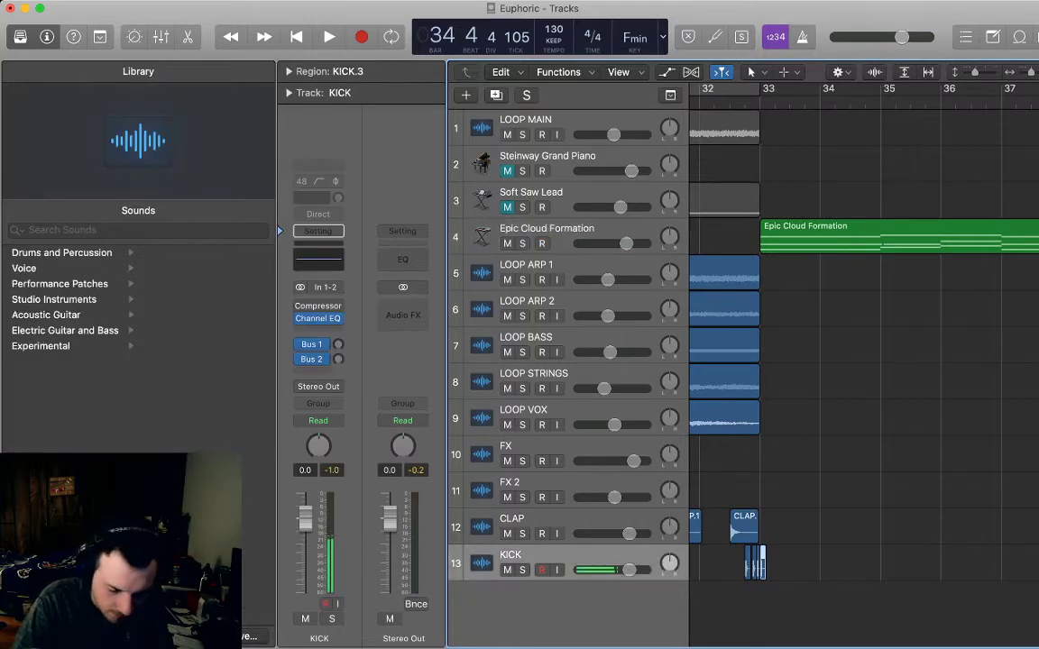
{"action": "key", "text": "space"}
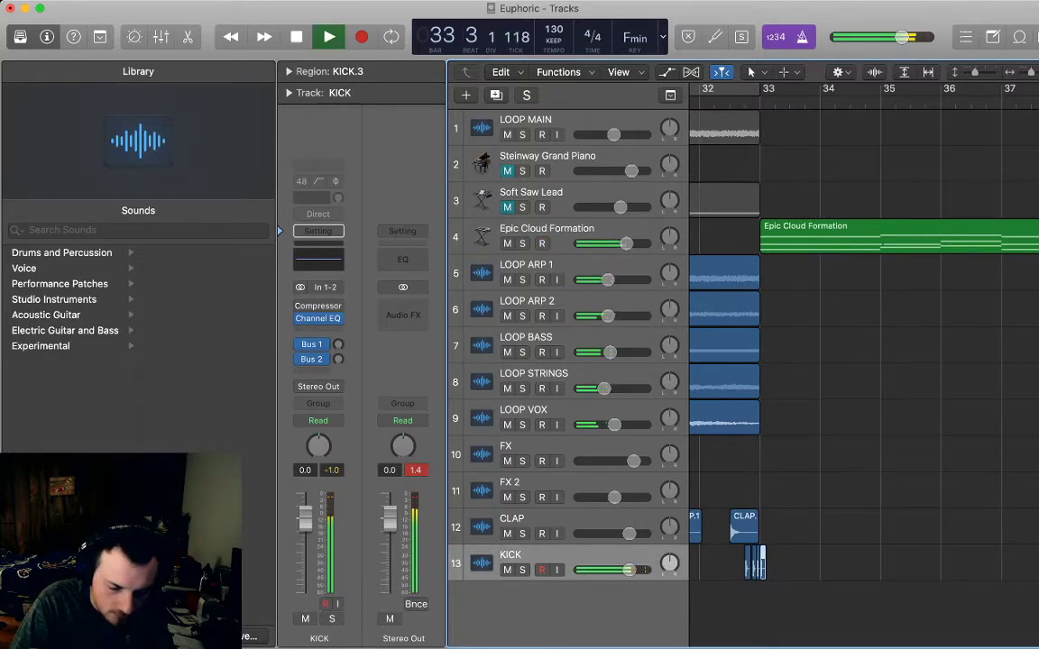
{"action": "key", "text": "space"}
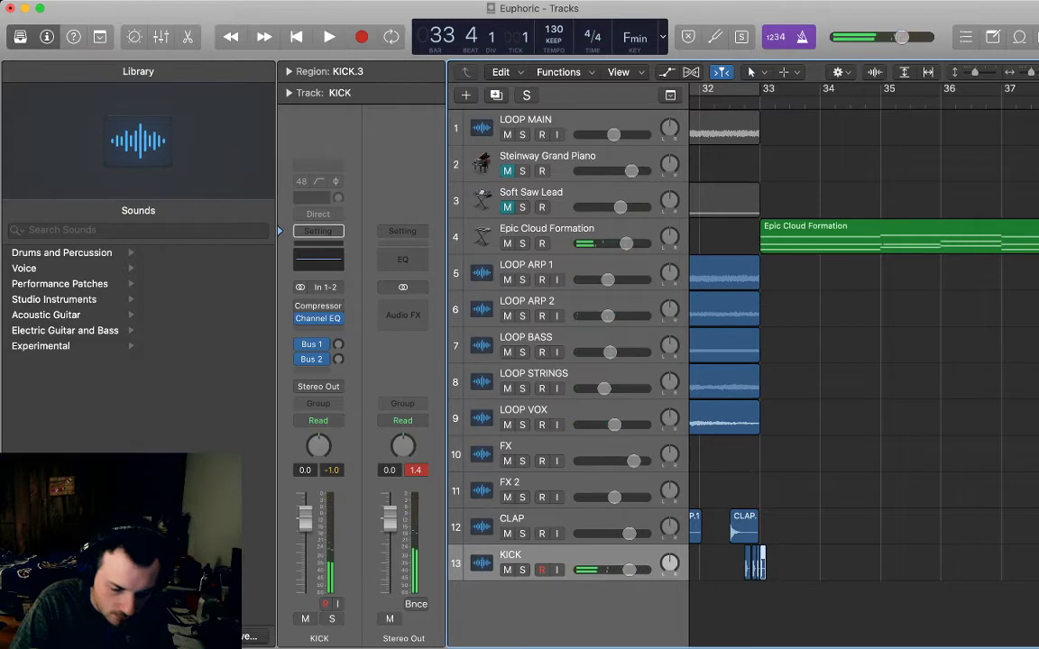
{"action": "key", "text": "super+Right"}
{"action": "key", "text": "super+Right"}
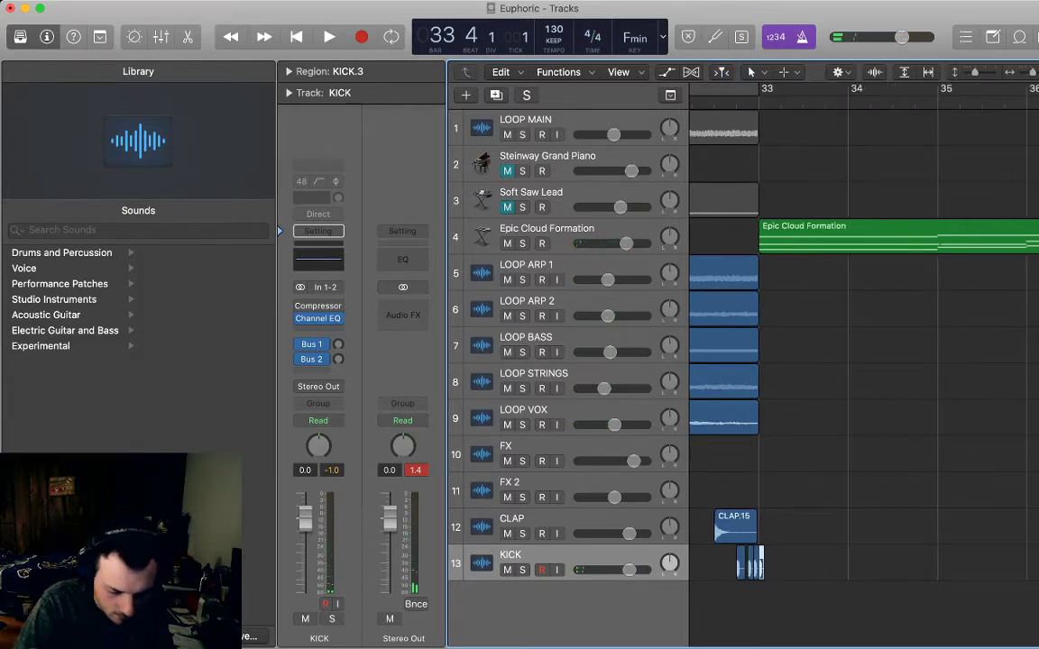
{"action": "key", "text": "super+v"}
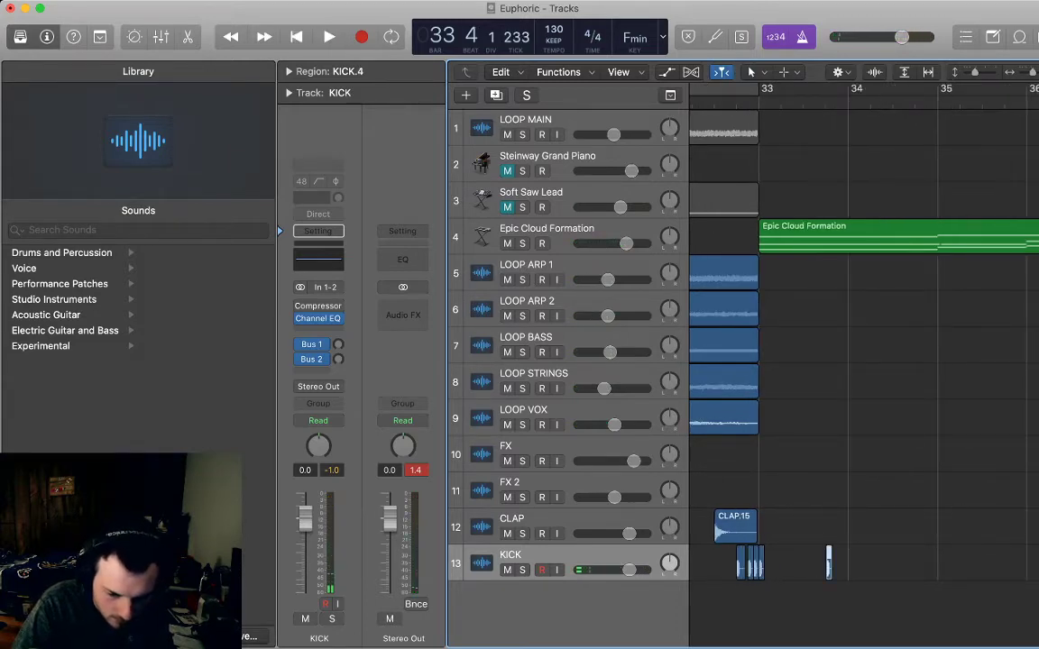
- Paste another copy of the kick at the start of bar 34
{"action": "key", "text": "super+Right"}
{"action": "key", "text": "super+Right"}
{"action": "left_click", "coordinate": [735, 501]}
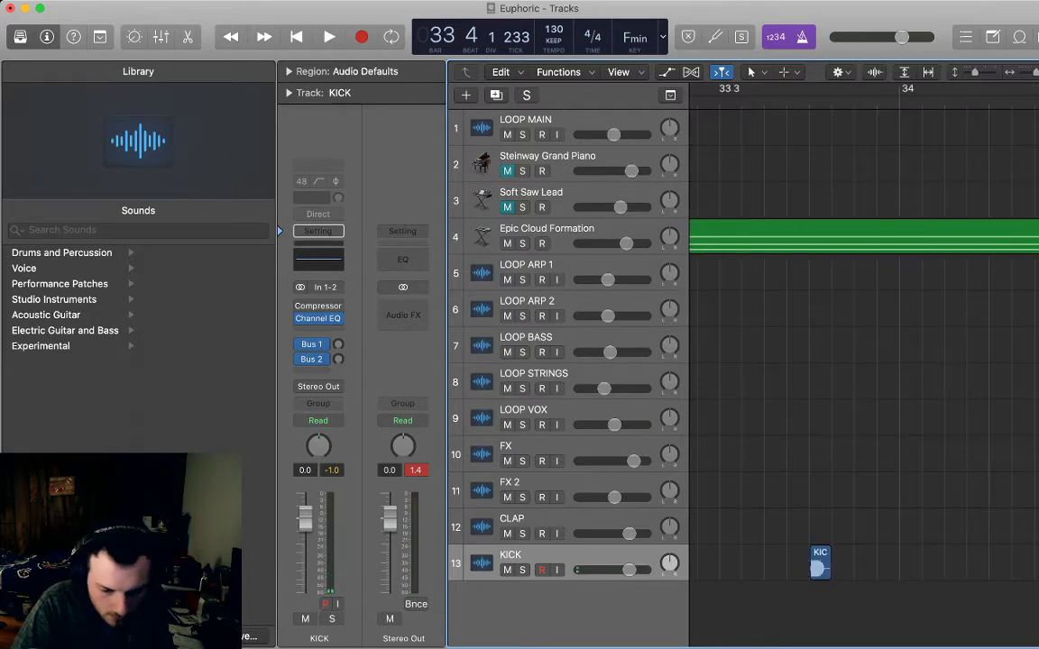
{"action": "key", "text": "."}
{"action": "key", "text": "super+v"}
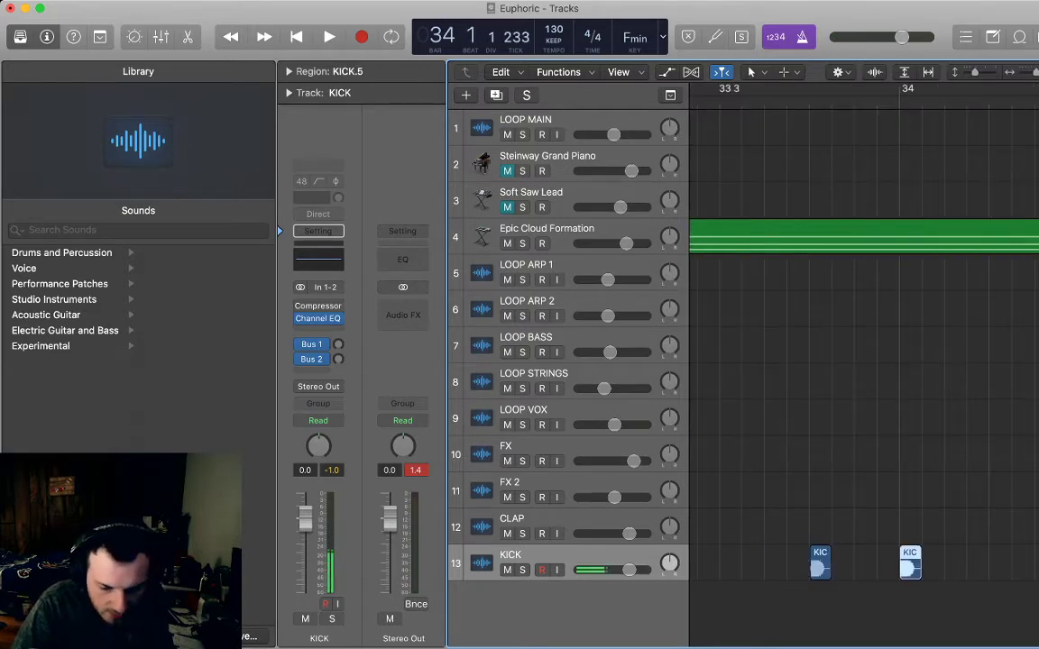
- Shift the kick pasted in bar 33 to half a beat before bar 34 and play the result
{"action": "key", "text": "space"}
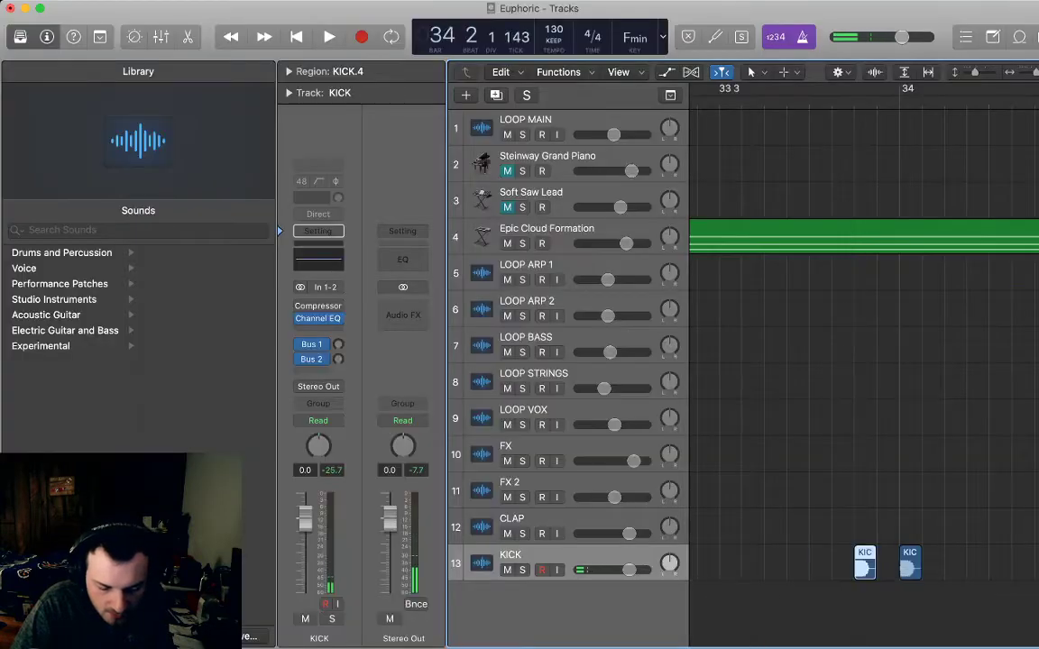
{"action": "key", "text": "space"}
{"action": "key", "text": "space"}
- Copy the three kicks from the start of bar 33 through bar 34 and paste them at bar 35
{"action": "key", "text": "z"}
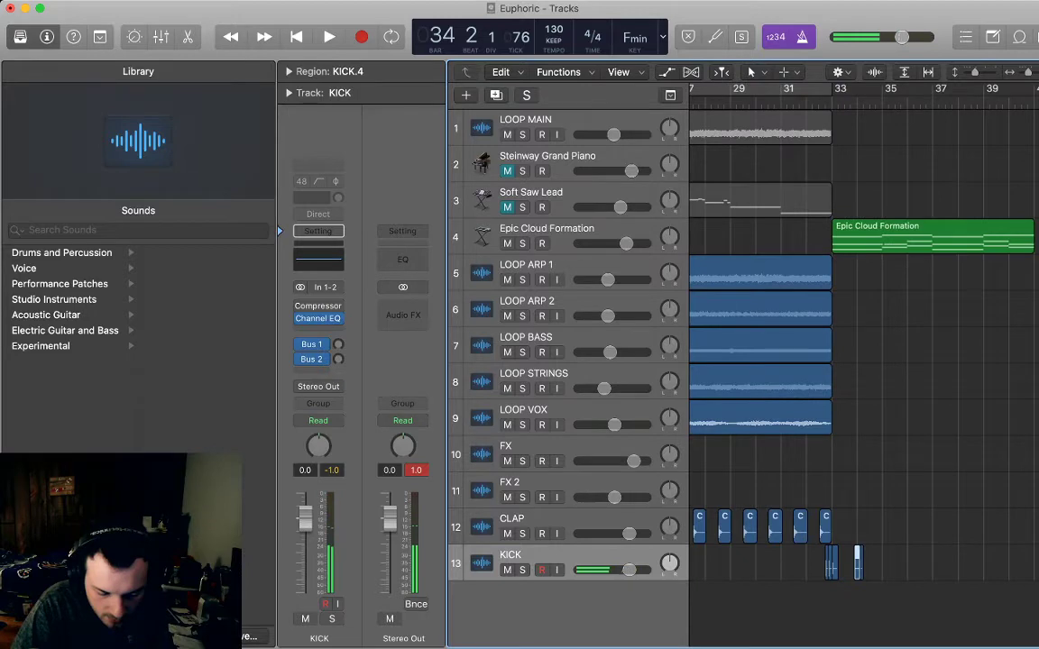
{"action": "left_click_drag", "start_coordinate": [871, 574], "coordinate": [836, 557]}
{"action": "scroll", "coordinate": [847, 561], "scroll_direction": "right", "scroll_amount": 4}
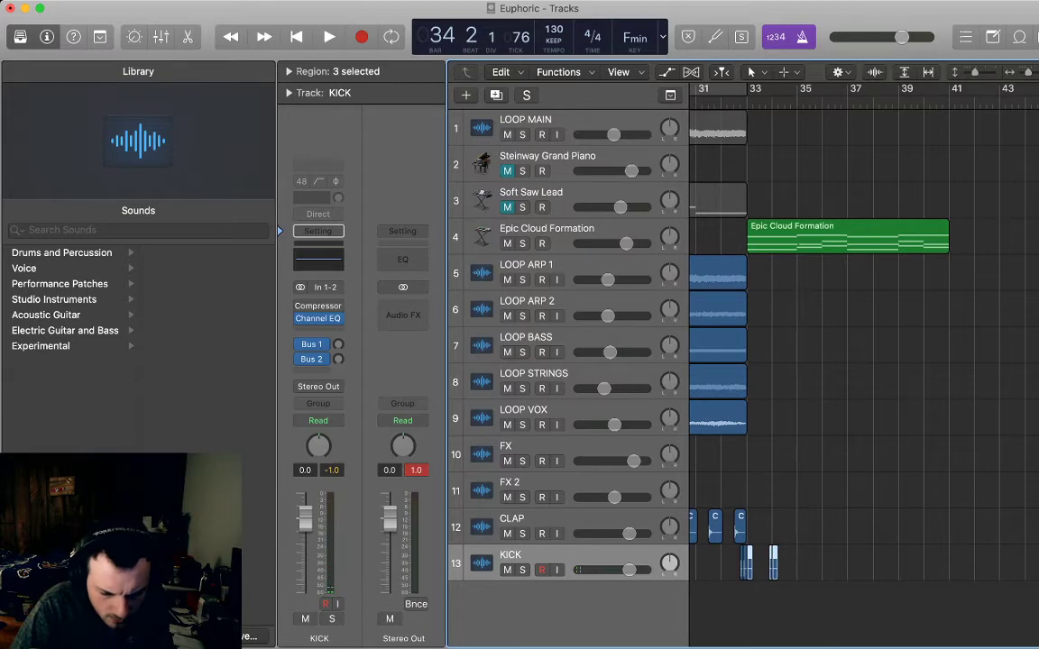
{"action": "key", "text": "period"}
{"action": "key", "text": "super+v"}
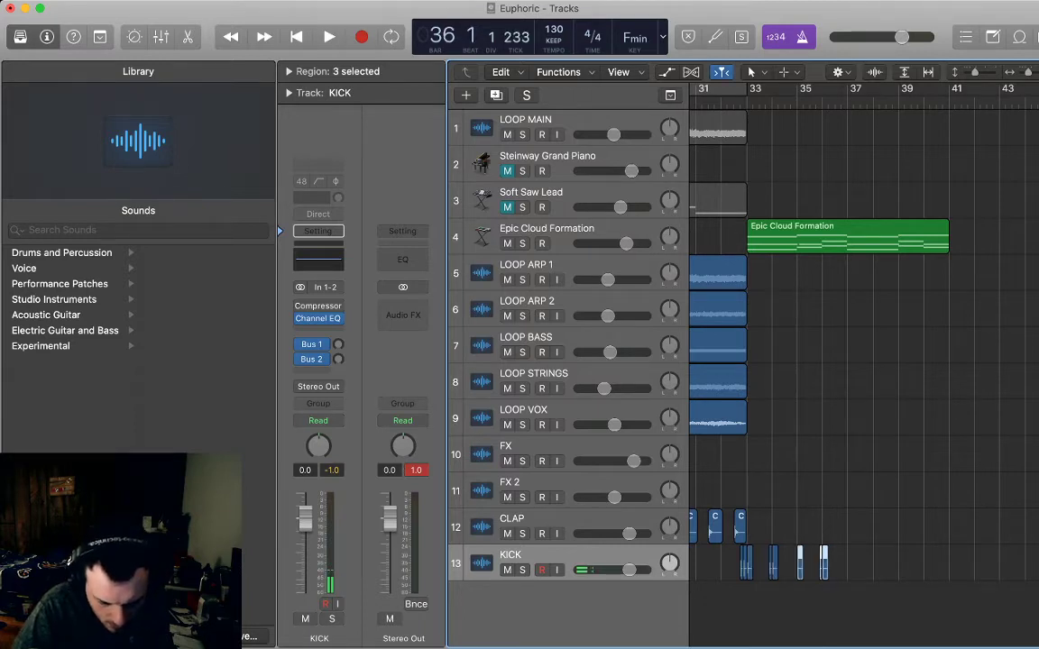
- Play the extended kick pattern with the pad from bar 33
{"action": "left_click", "coordinate": [865, 561]}
{"action": "scroll", "coordinate": [865, 561], "scroll_direction": "right", "scroll_amount": 1}
{"action": "left_click", "coordinate": [734, 102]}
{"action": "key", "text": "space"}
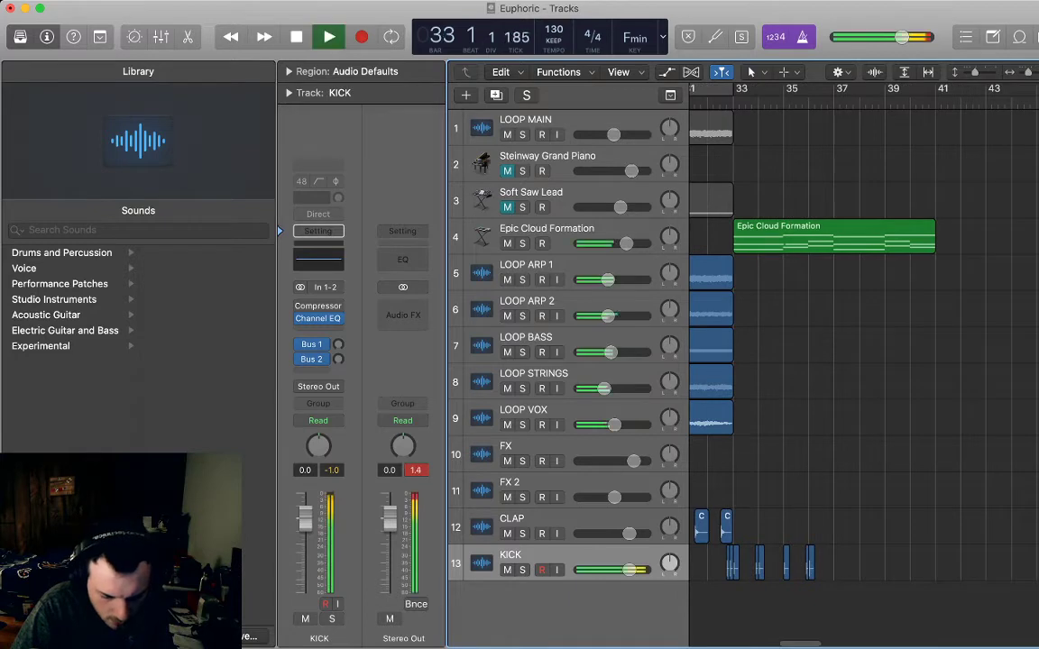
{"action": "scroll", "coordinate": [864, 361], "scroll_direction": "left", "scroll_amount": 1}
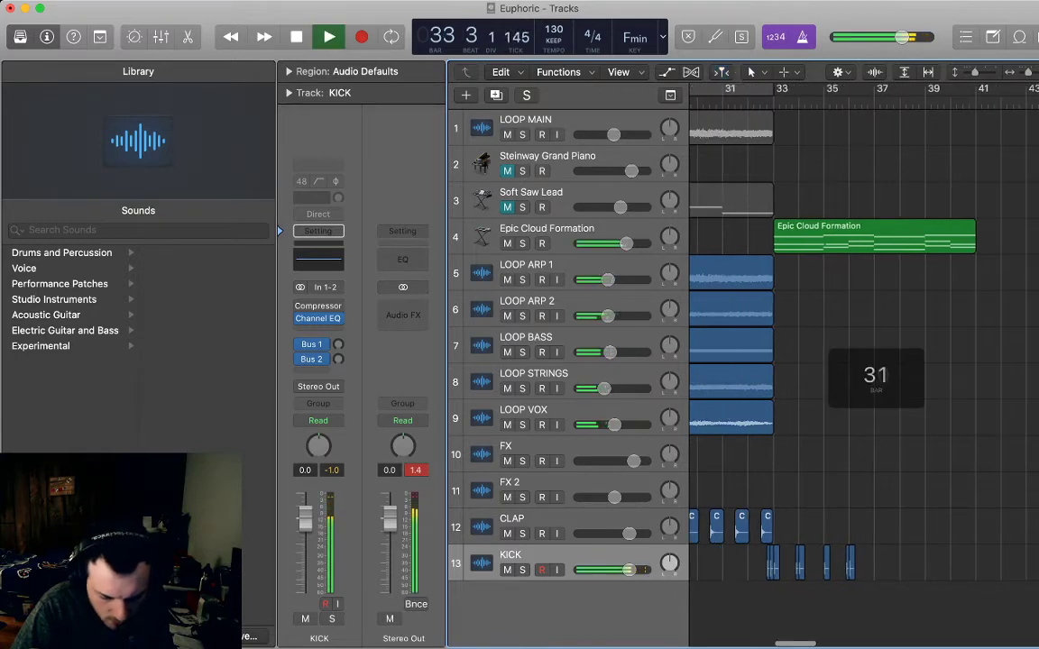
{"action": "scroll", "coordinate": [863, 378], "scroll_direction": "left", "scroll_amount": 1}
{"action": "key", "text": "space"}
- Repeat the last four claps before bar 33 twice so the claps continue up to bar 41
{"action": "left_click_drag", "start_coordinate": [819, 518], "coordinate": [722, 534]}
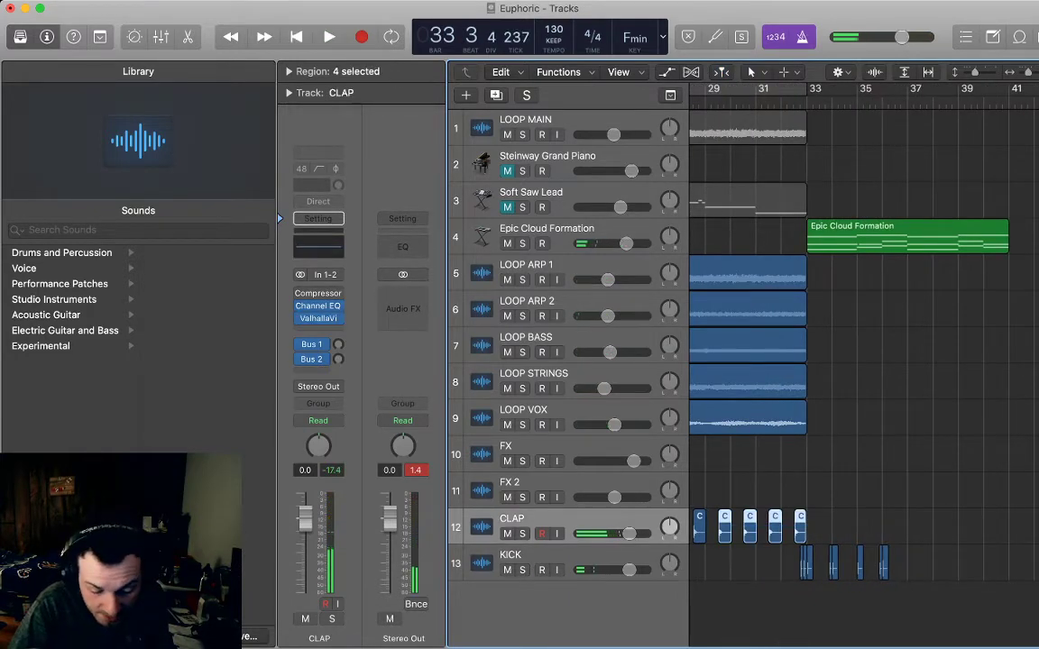
{"action": "key", "text": "super+r"}
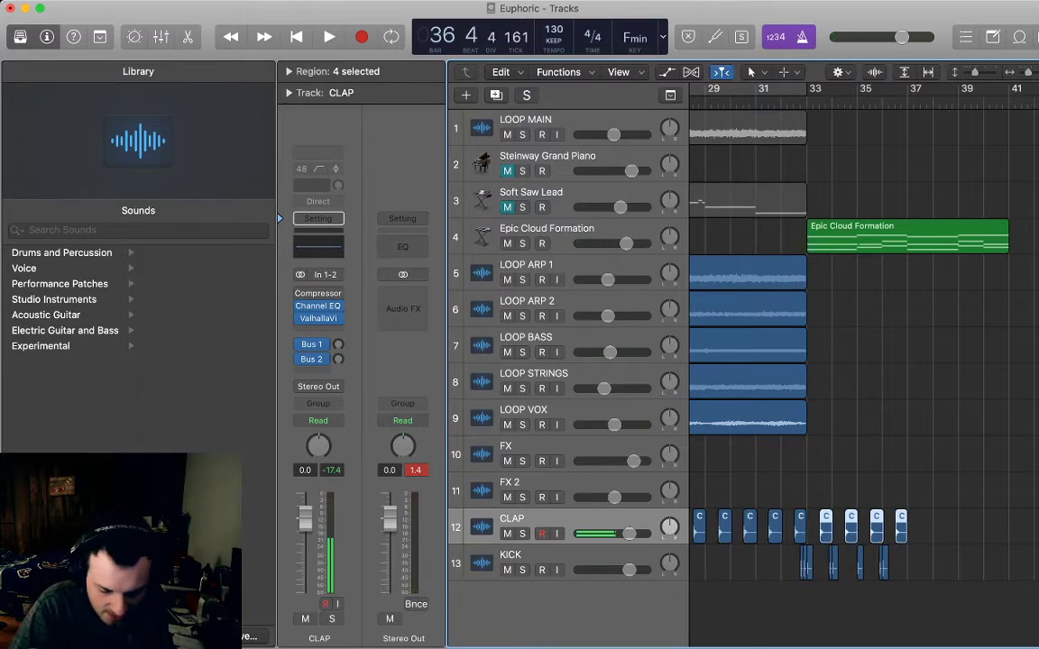
{"action": "scroll", "coordinate": [864, 343], "scroll_direction": "right", "scroll_amount": 2}
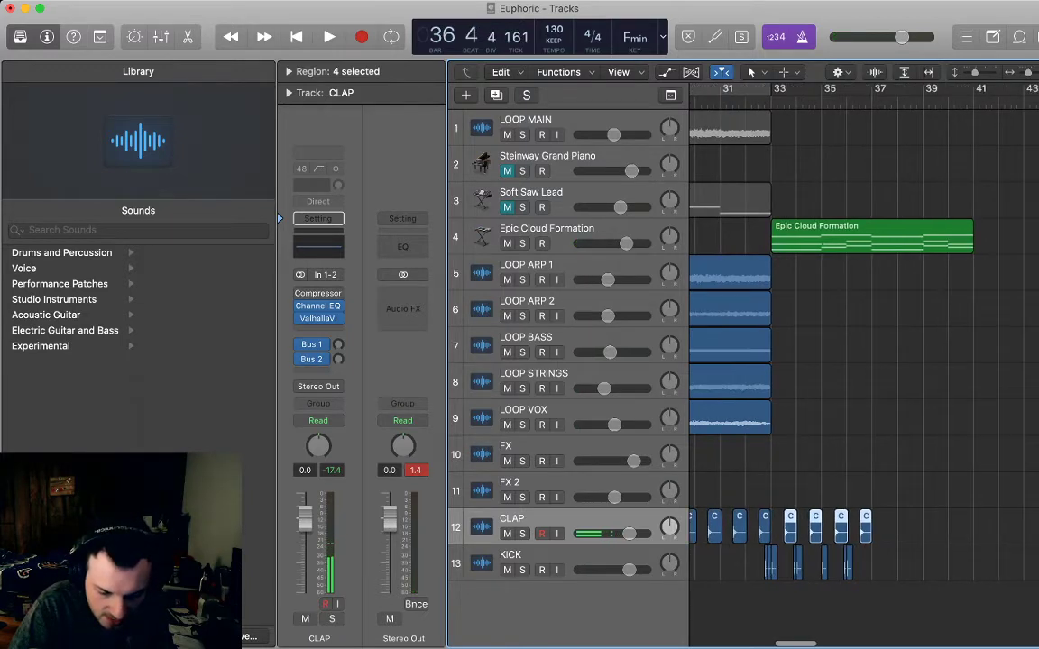
{"action": "key", "text": "super+r"}
- Play the claps, kicks and pad together from bar 33
{"action": "key", "text": "shift+comma"}
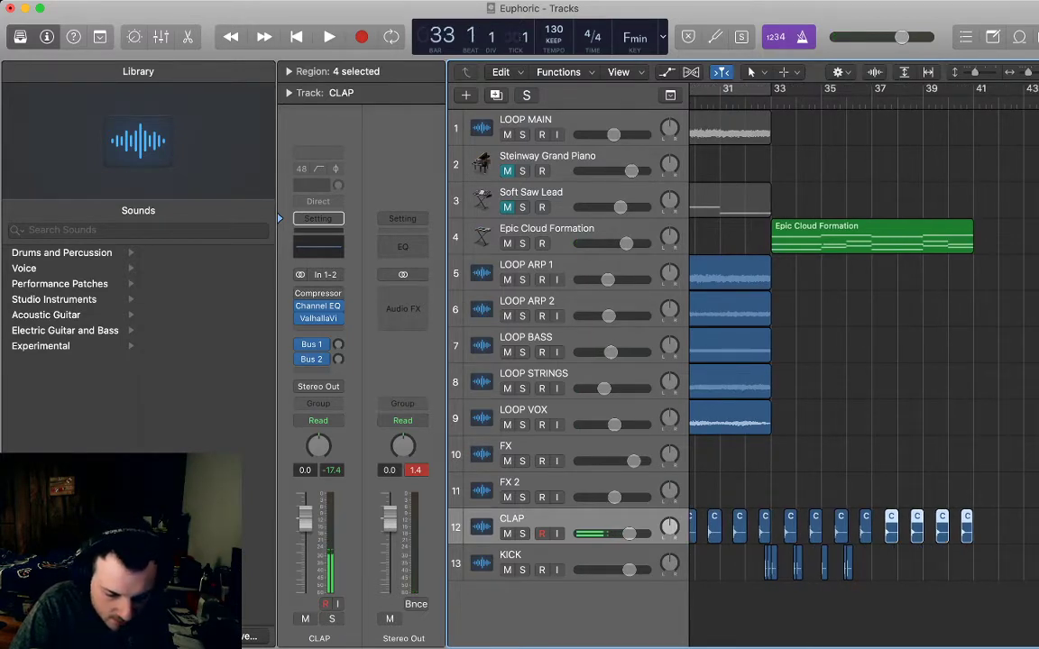
{"action": "key", "text": "space"}
{"action": "key", "text": "super+Right"}
{"action": "key", "text": "super+Right"}
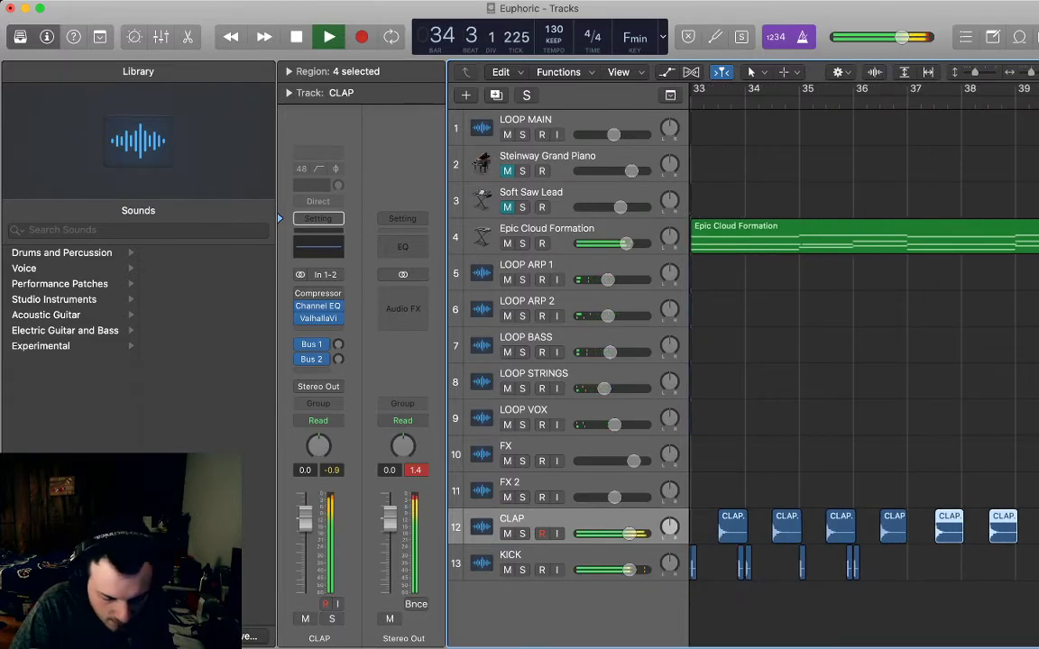
{"action": "key", "text": "space"}
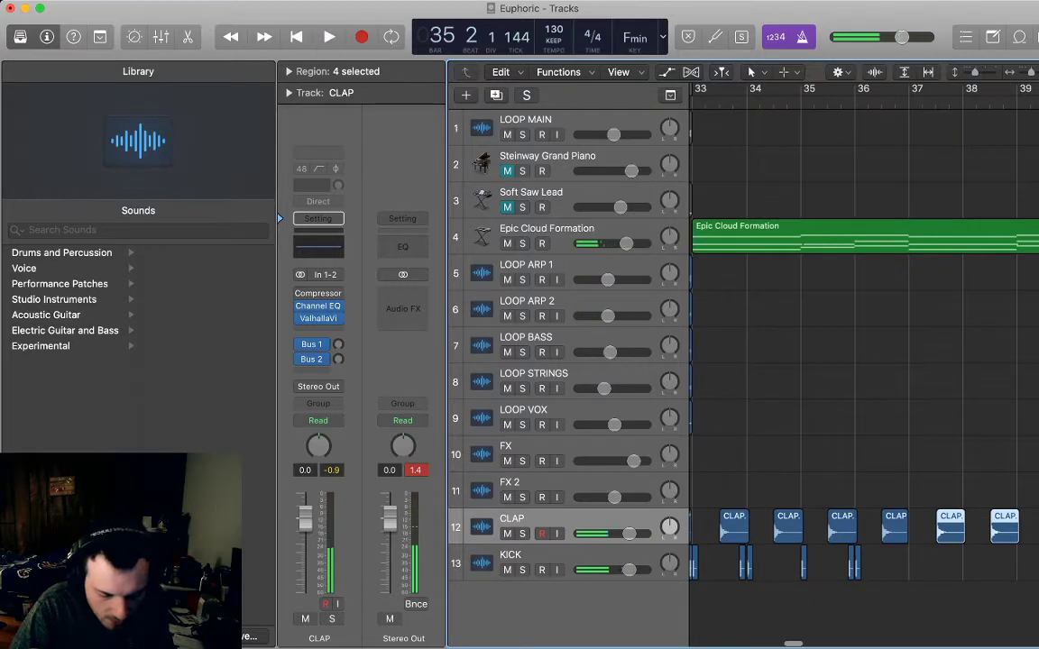
- Copy a kick from the start of the pattern and place it at 34 4 3, shortly before the bar 35 kick
{"action": "key", "text": "shift+super+a"}
{"action": "key", "text": "Down"}
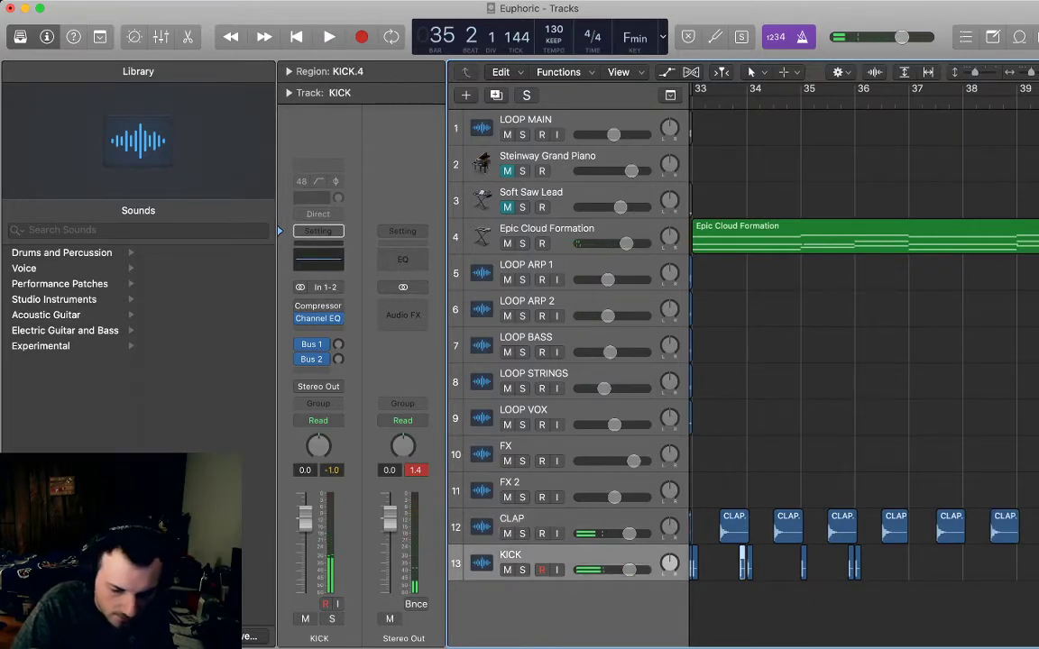
{"action": "key", "text": "super+Right"}
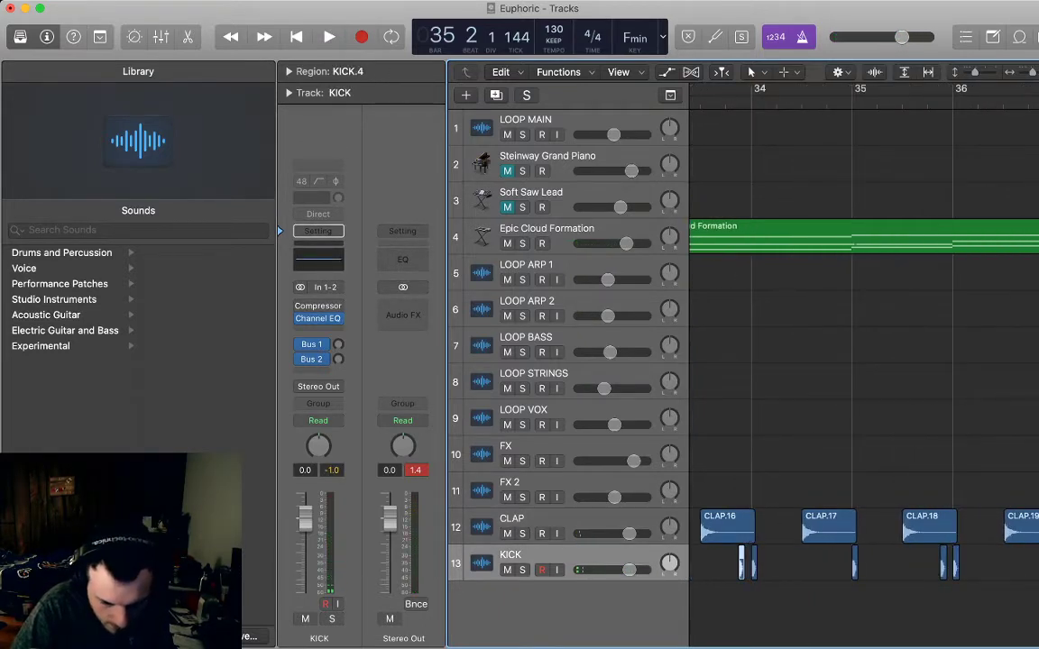
{"action": "key", "text": "comma"}
{"action": "key", "text": "comma"}
{"action": "key", "text": "comma"}
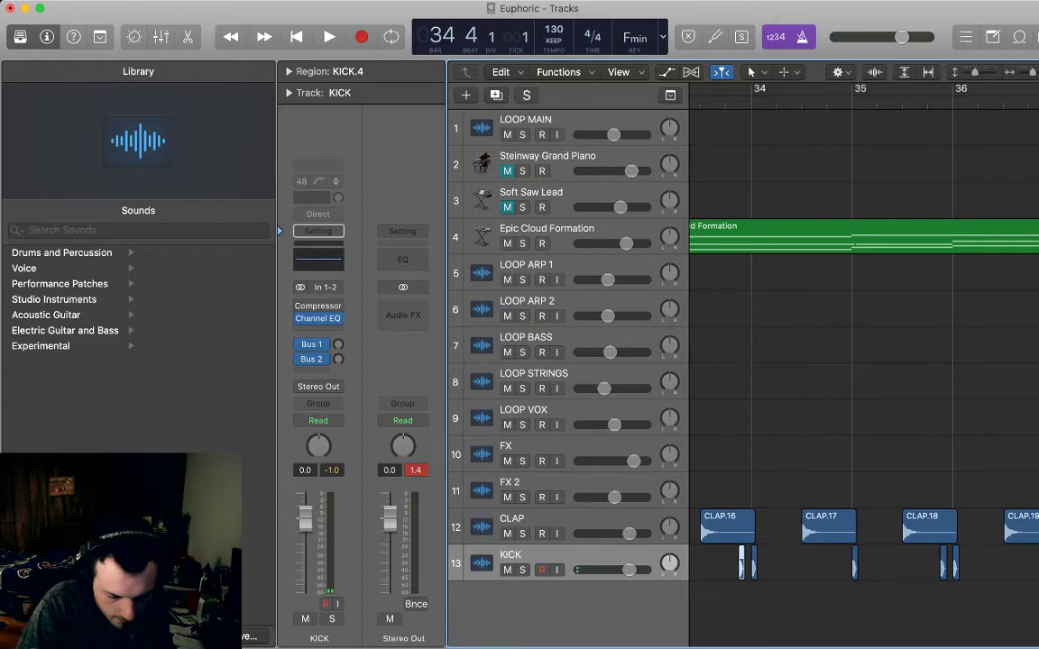
{"action": "key", "text": "super+Right"}
{"action": "key", "text": "super+Right"}
{"action": "key", "text": "super+Right"}
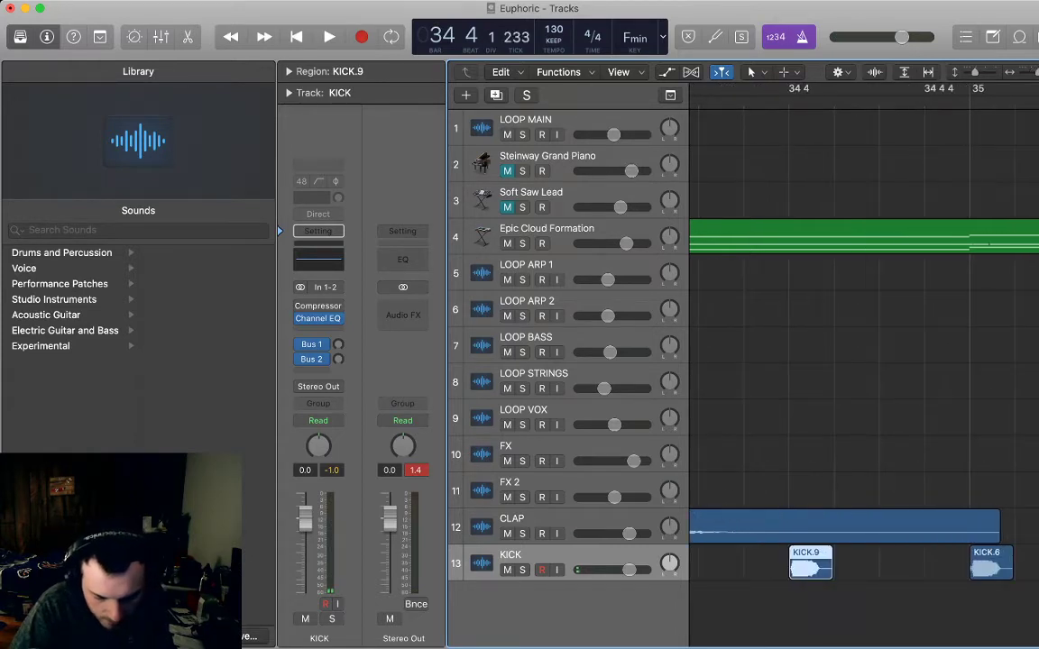
{"action": "left_click_drag", "start_coordinate": [811, 565], "coordinate": [901, 565]}
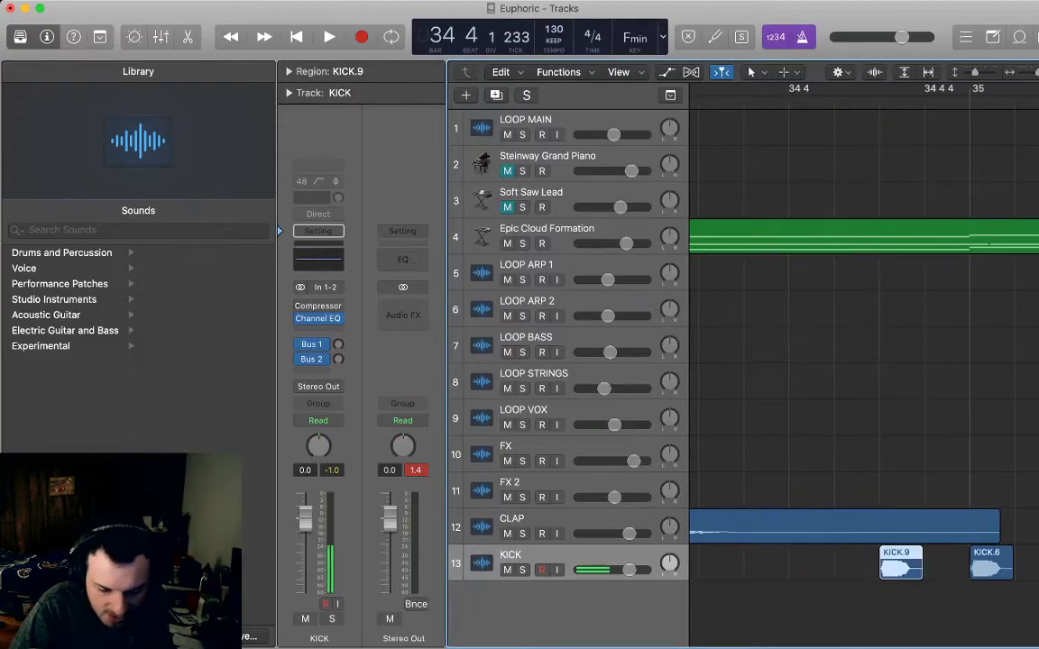
- Paste another kick at 34 4 4 on the KICK track and play the transition through bar 35
{"action": "key", "text": "period"}
{"action": "key", "text": "period"}
{"action": "key", "text": "period"}
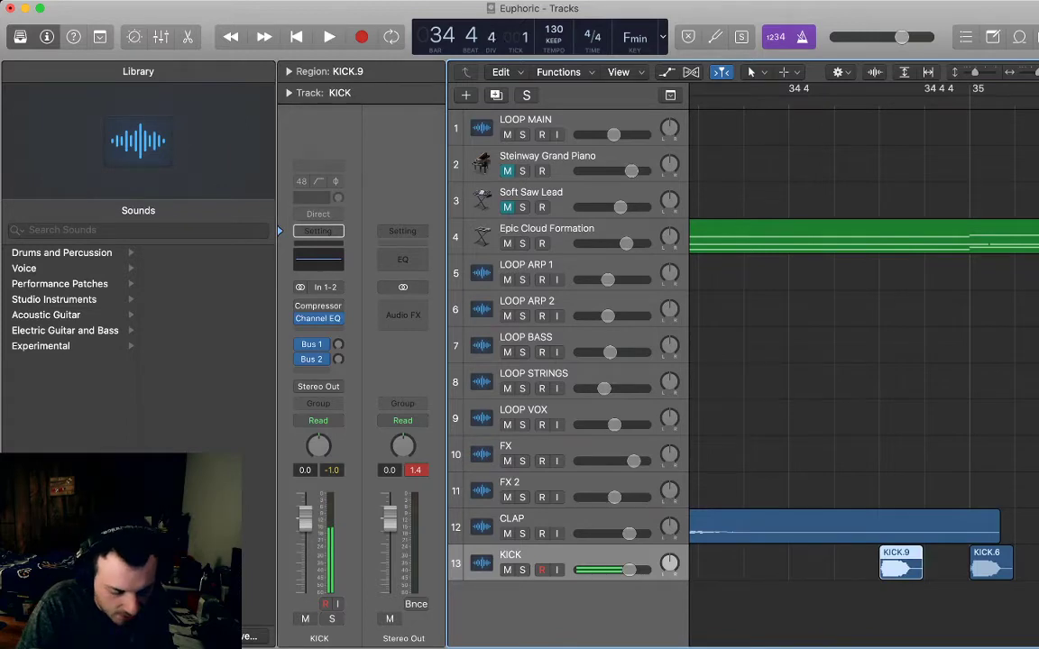
{"action": "key", "text": "space"}
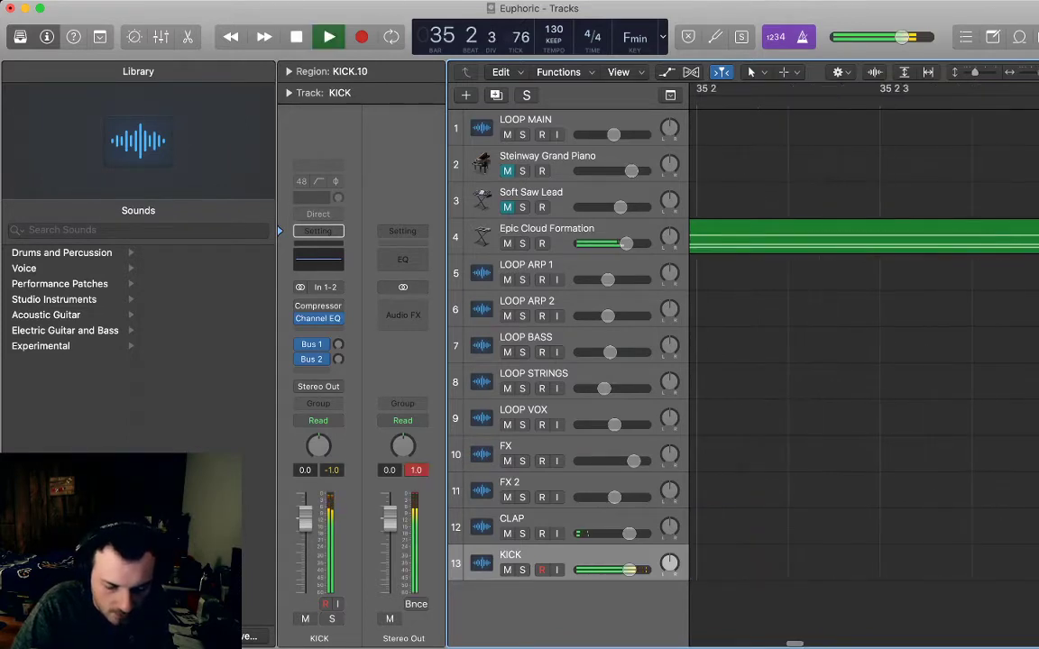
{"action": "key", "text": "space"}
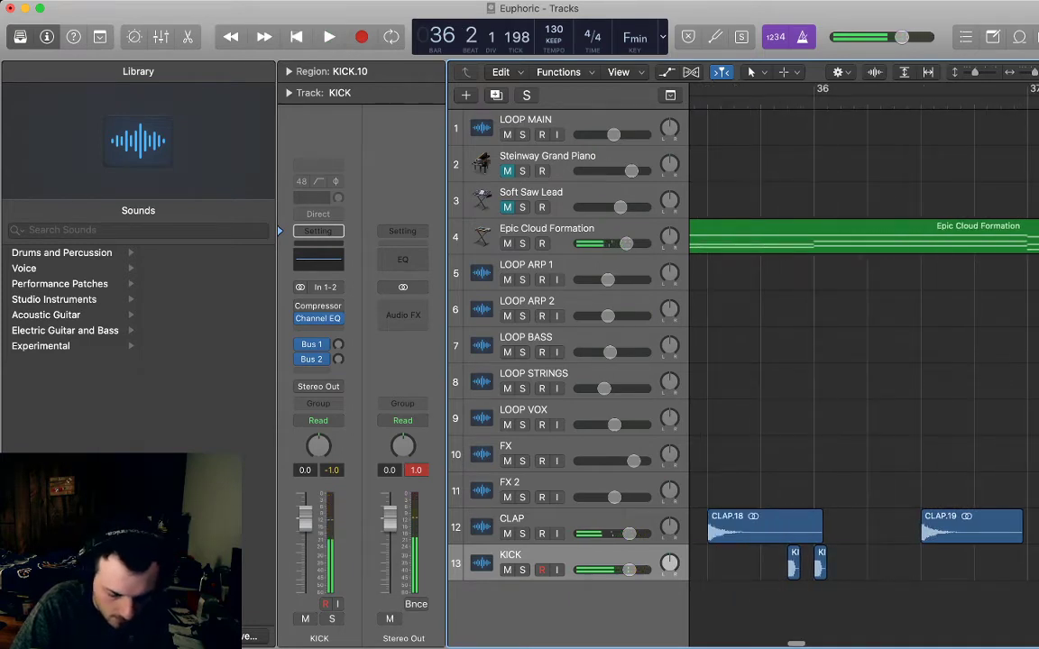
{"action": "key", "text": "space"}
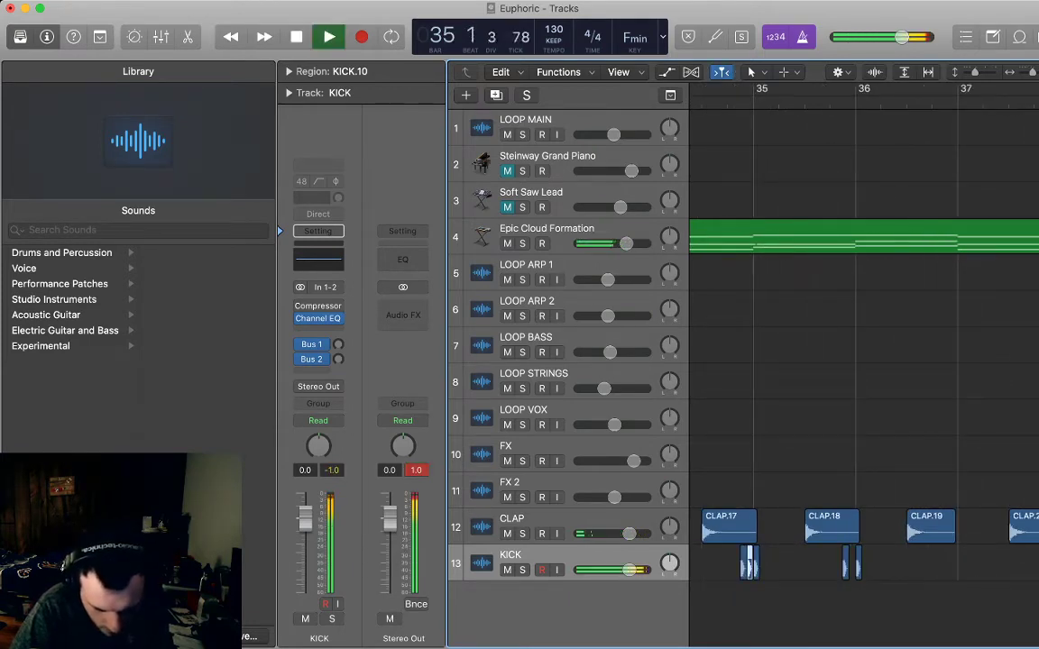
{"action": "key", "text": "space"}
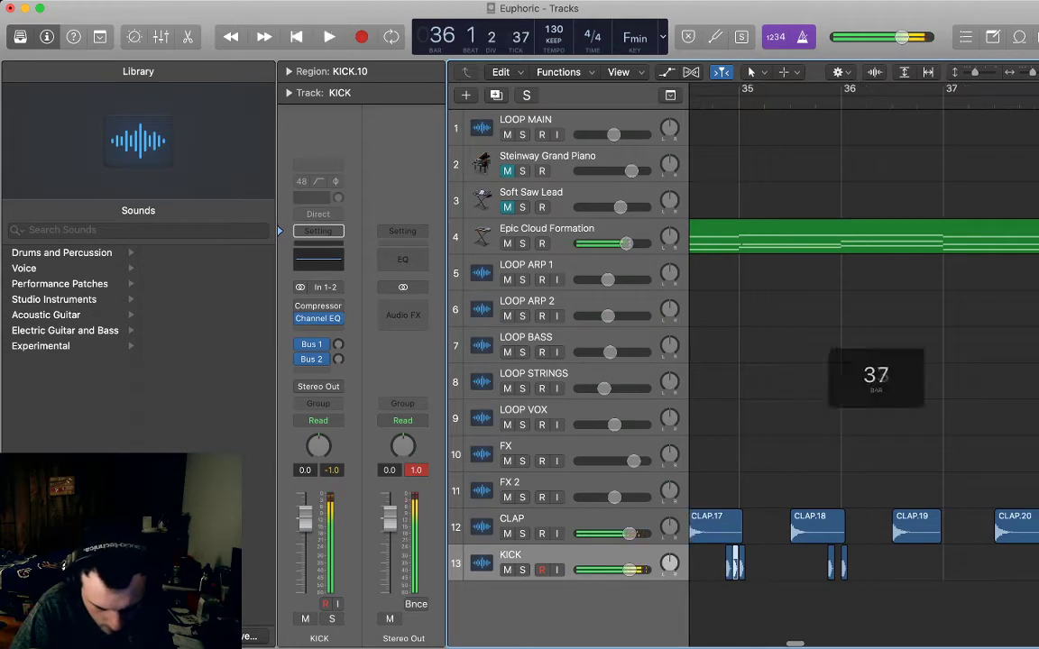
- Move the kick just before bar 36 to 36 1 3, so it follows the downbeat kick, and play the result
{"action": "scroll", "coordinate": [864, 379], "scroll_direction": "right", "scroll_amount": 1}
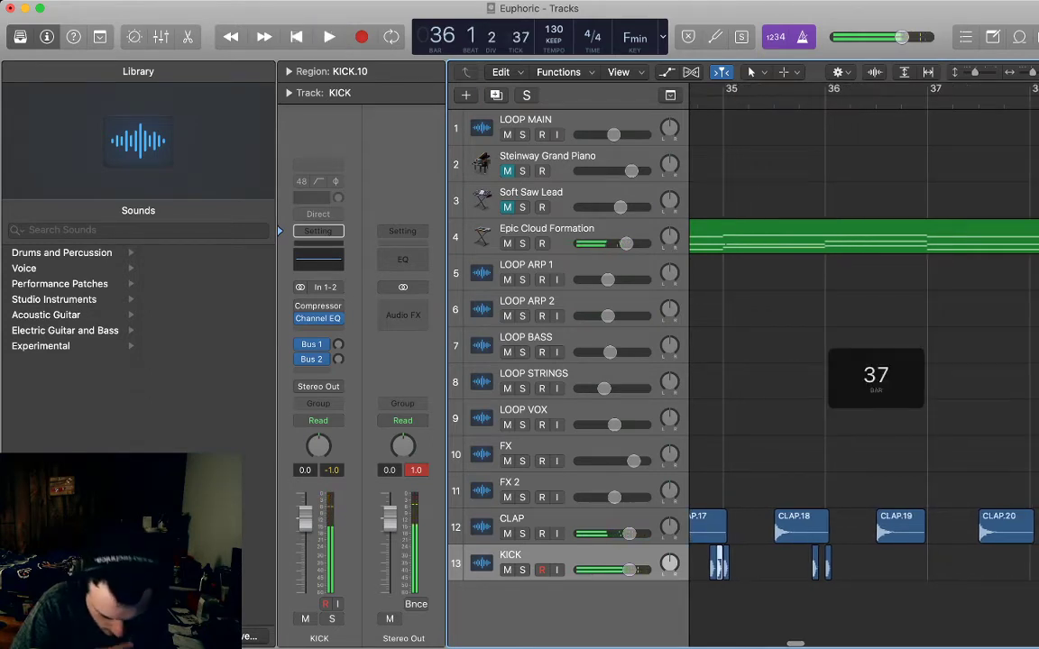
{"action": "scroll", "coordinate": [864, 378], "scroll_direction": "right", "scroll_amount": 1}
{"action": "left_click", "coordinate": [801, 564]}
{"action": "left_click_drag", "start_coordinate": [802, 563], "coordinate": [821, 564]}
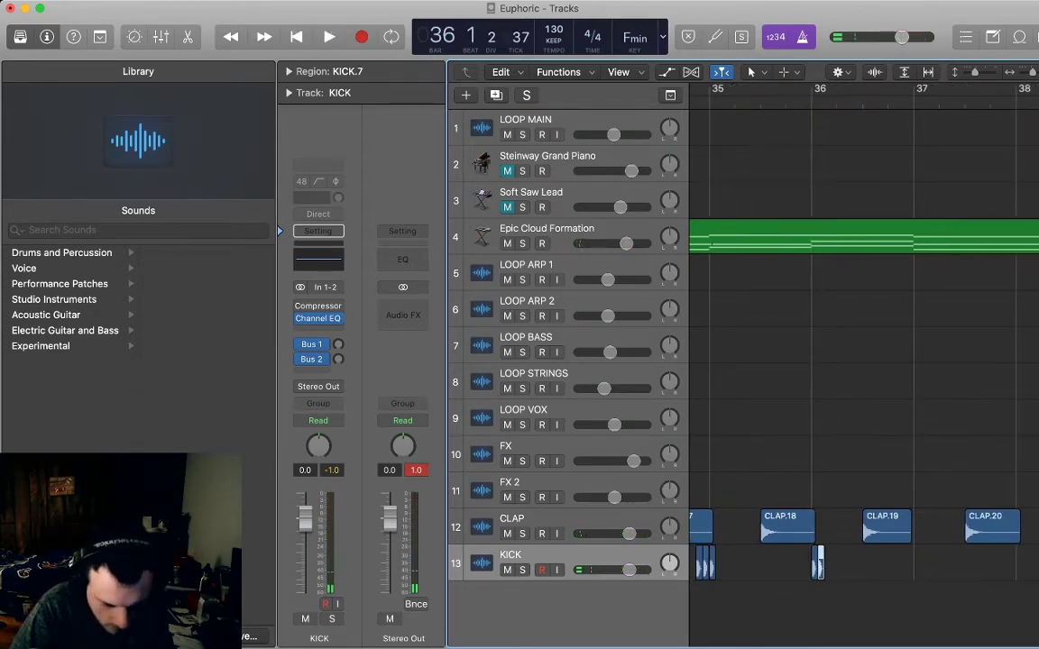
{"action": "key", "text": "space"}
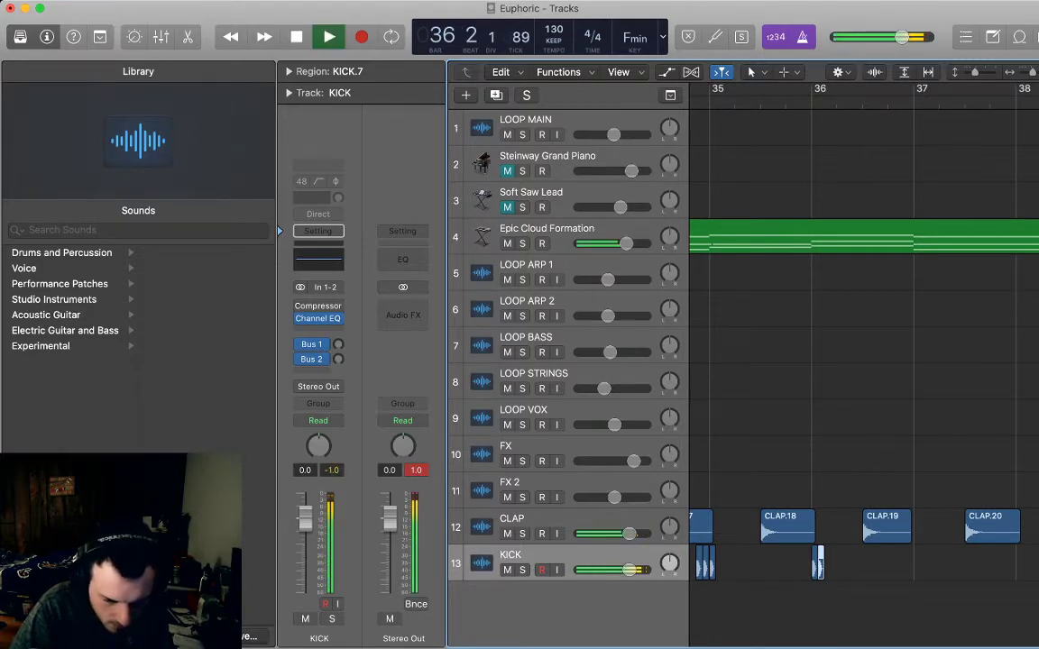
{"action": "key", "text": "space"}
{"action": "scroll", "coordinate": [818, 564], "scroll_direction": "up", "scroll_amount": 5}
{"action": "left_click_drag", "start_coordinate": [828, 564], "coordinate": [853, 565]}
{"action": "left_click", "coordinate": [866, 603]}
{"action": "key", "text": "comma"}
{"action": "key", "text": "space"}
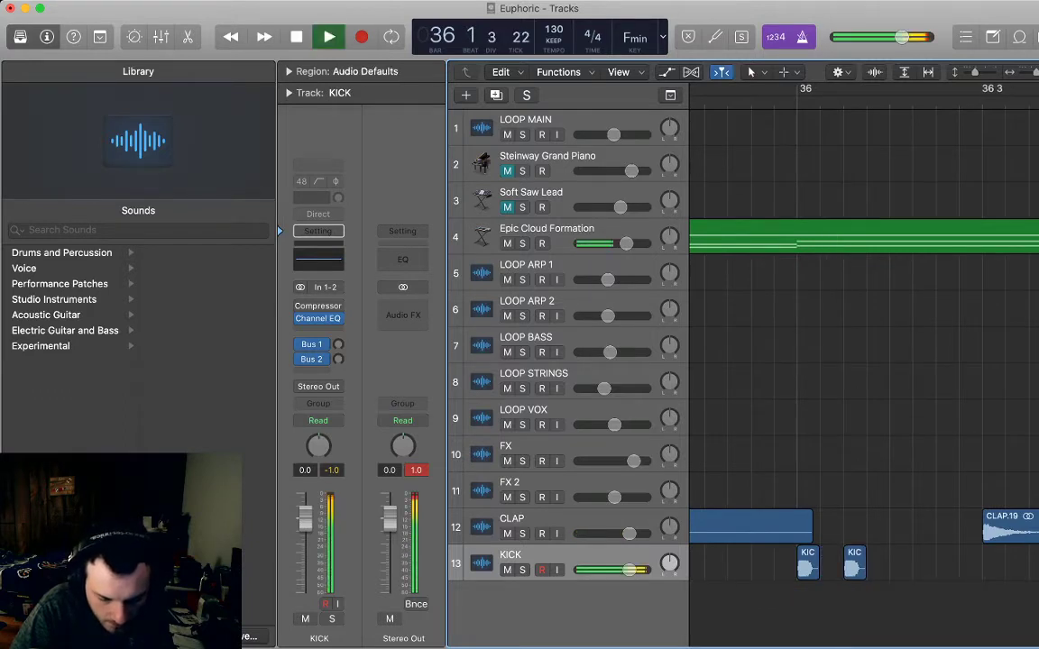
{"action": "scroll", "coordinate": [866, 602], "scroll_direction": "right", "scroll_amount": 3}
{"action": "key", "text": "space"}
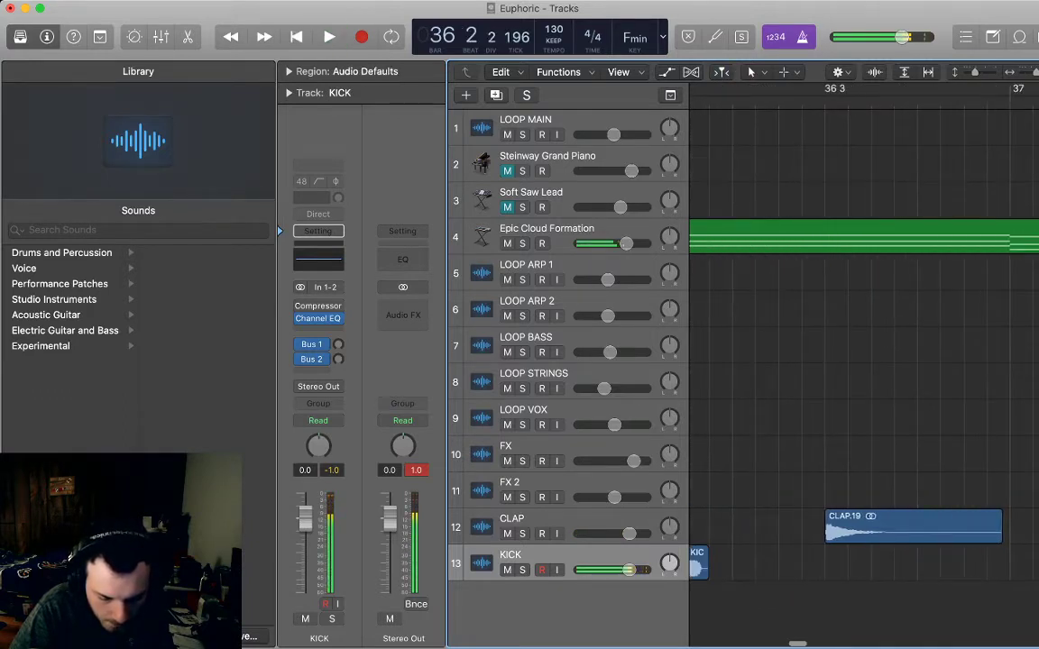
- Paste a kick at 36 2 3, before the clap in bar 36, and play that bar
{"action": "scroll", "coordinate": [822, 378], "scroll_direction": "left", "scroll_amount": 1}
{"action": "left_click", "coordinate": [822, 101]}
{"action": "key", "text": "super+v"}
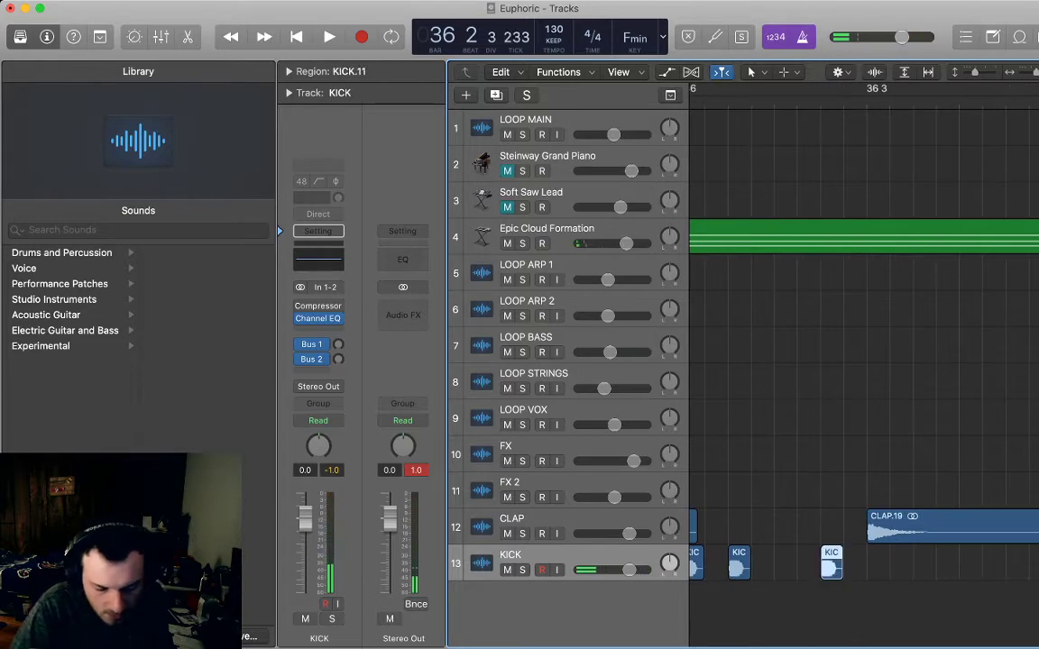
{"action": "scroll", "coordinate": [863, 379], "scroll_direction": "left", "scroll_amount": 1}
{"action": "key", "text": "space"}
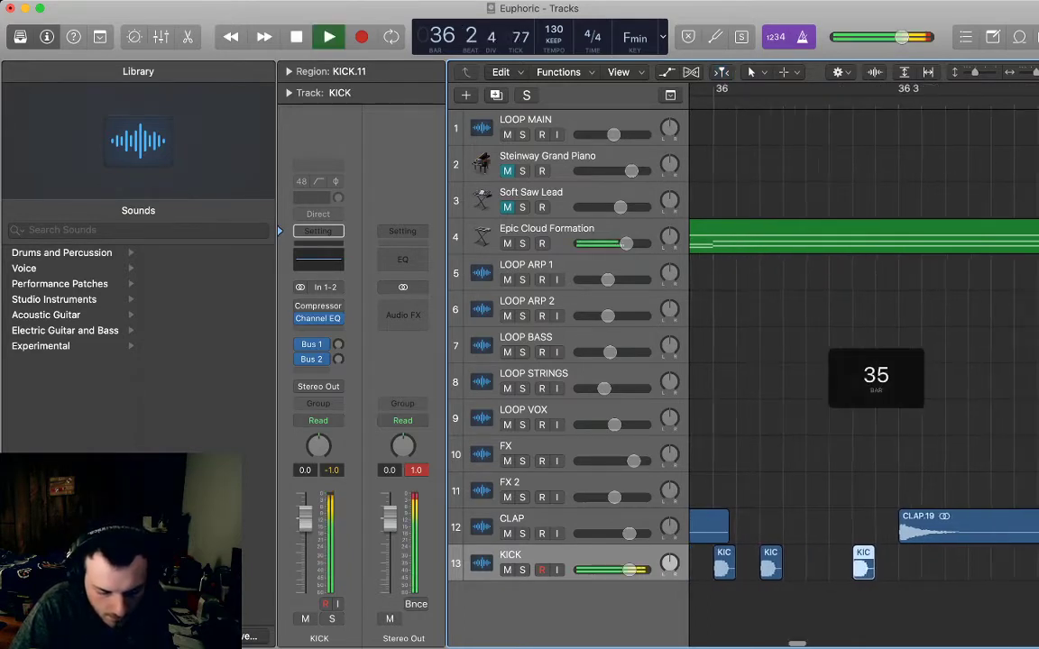
{"action": "key", "text": "space"}
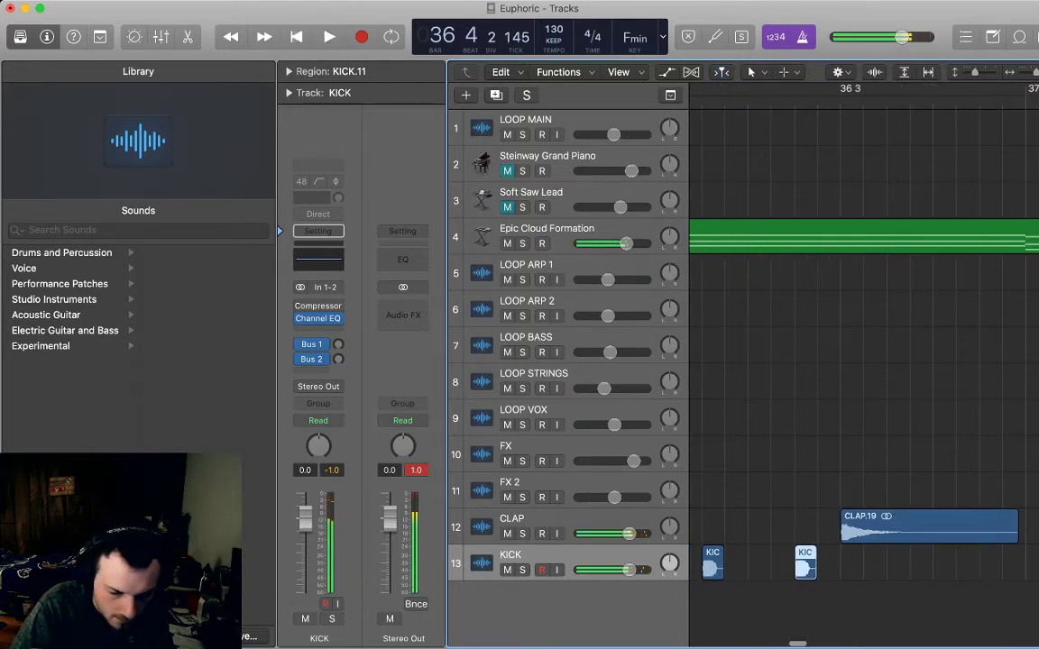
- Play the revised kick pattern with the claps and pad up to the end of bar 36
{"action": "scroll", "coordinate": [901, 379], "scroll_direction": "down", "scroll_amount": 5}
{"action": "scroll", "coordinate": [901, 379], "scroll_direction": "left", "scroll_amount": 2}
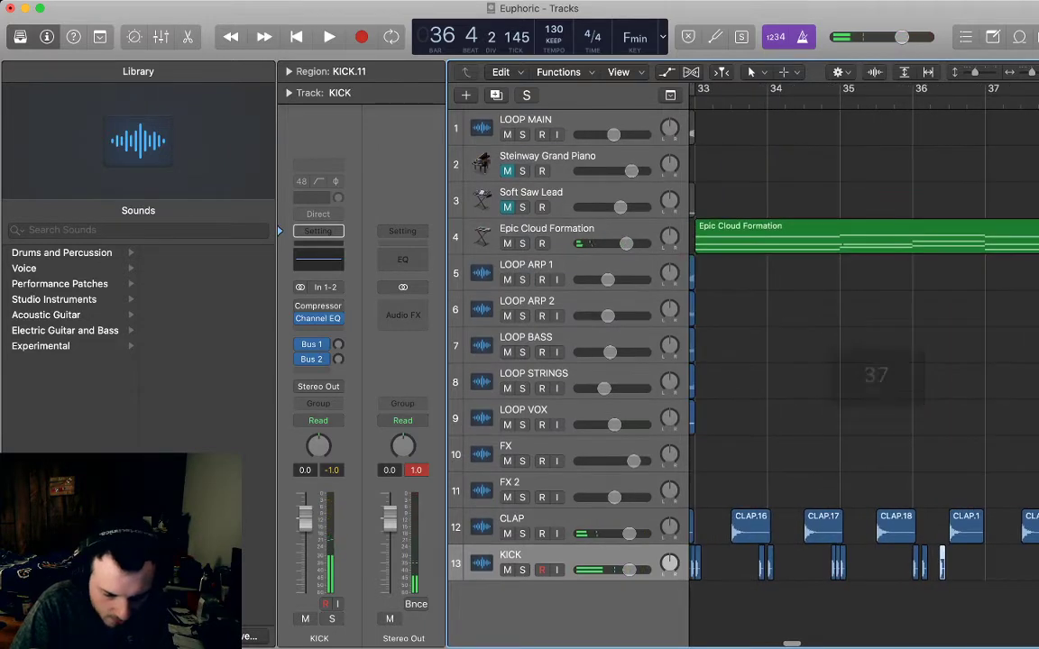
{"action": "key", "text": "space"}
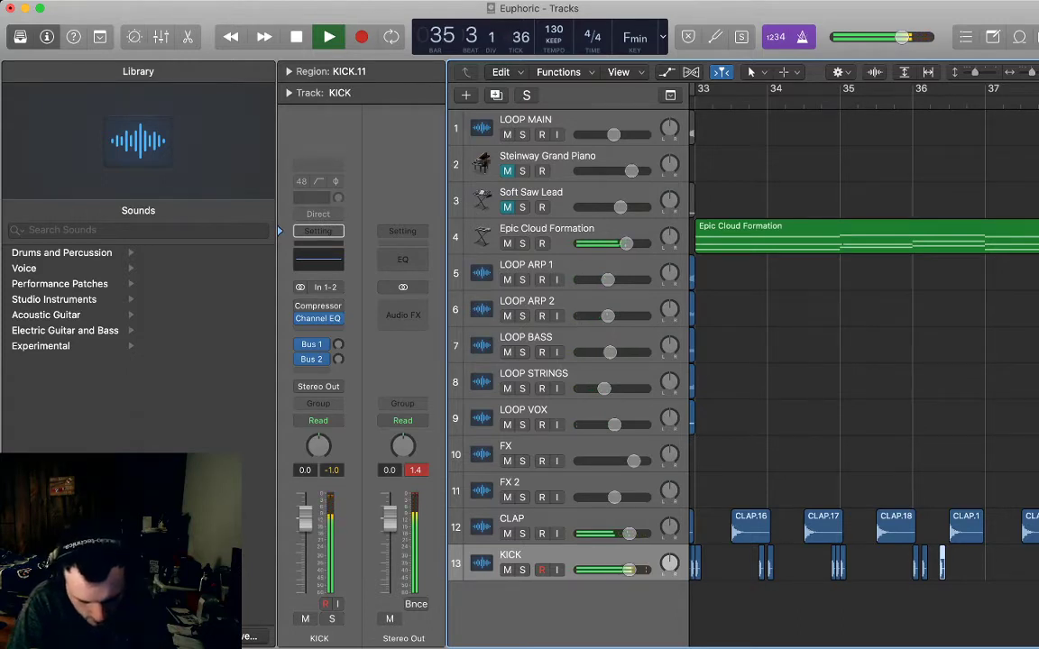
{"action": "key", "text": "alt+shift+d"}
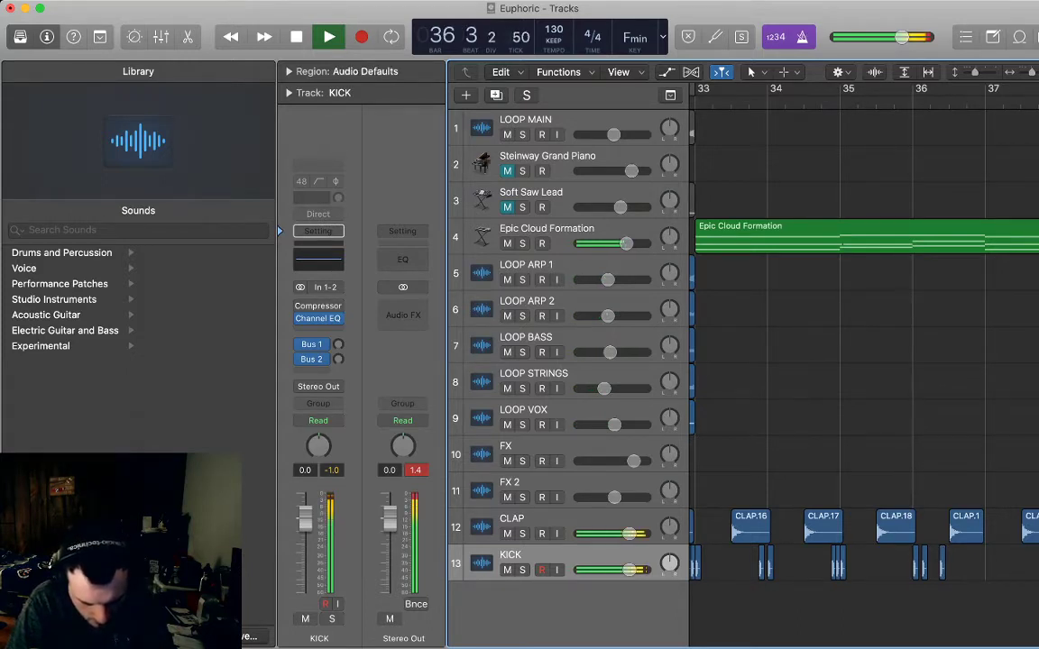
{"action": "key", "text": "space"}
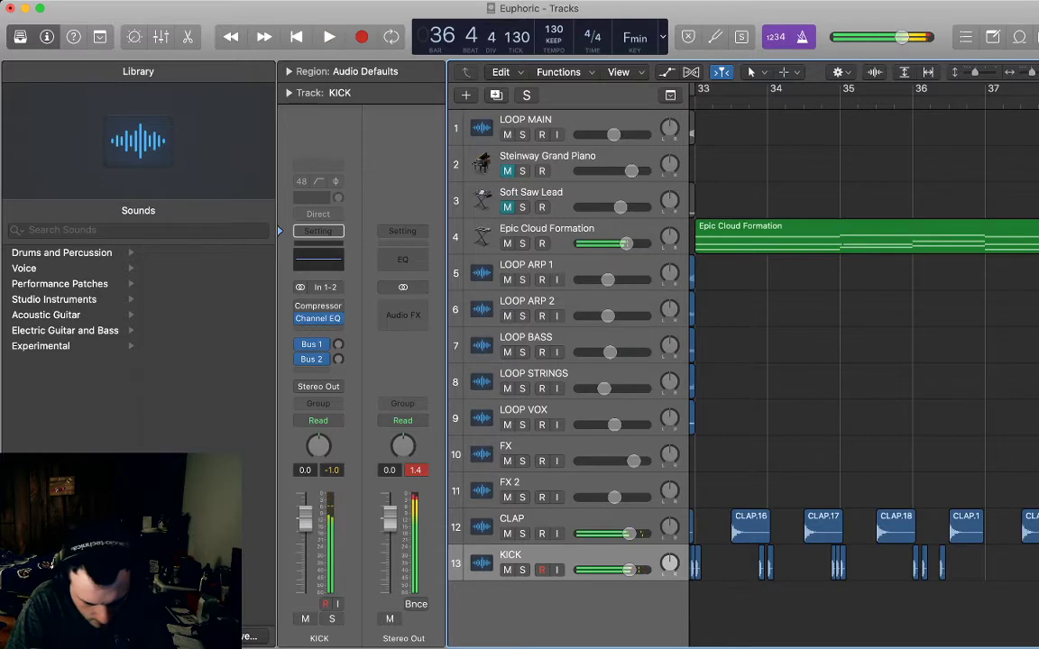
- Copy the nine kicks between bars 33 and 37 and paste them at bar 37
{"action": "left_click_drag", "start_coordinate": [960, 586], "coordinate": [694, 560]}
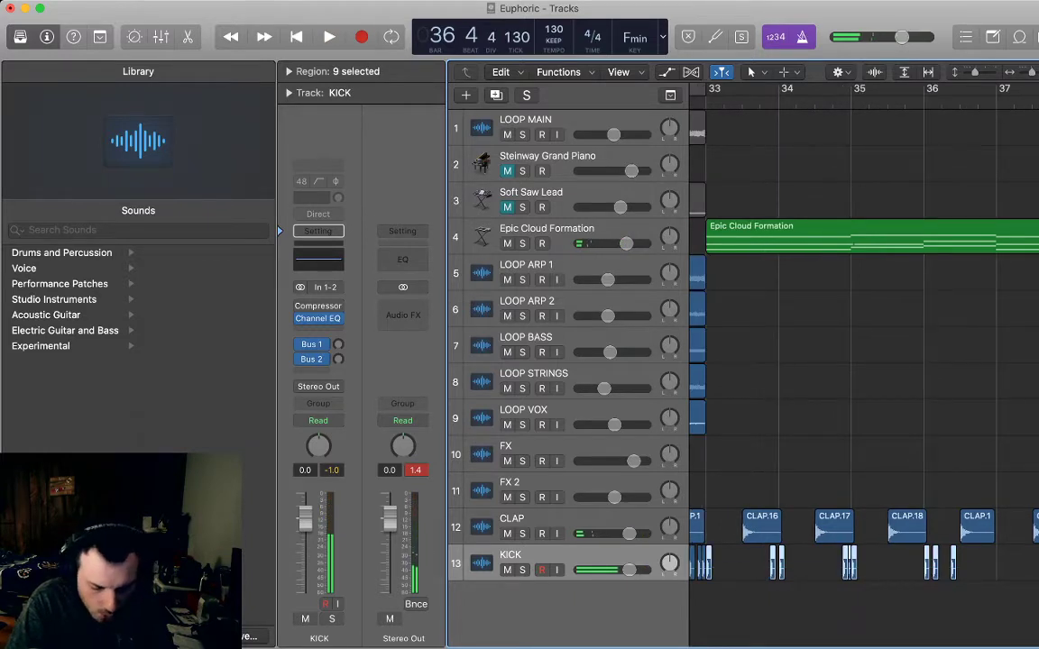
{"action": "scroll", "coordinate": [866, 451], "scroll_direction": "right", "scroll_amount": 3}
{"action": "scroll", "coordinate": [865, 379], "scroll_direction": "right", "scroll_amount": 1}
{"action": "key", "text": "period"}
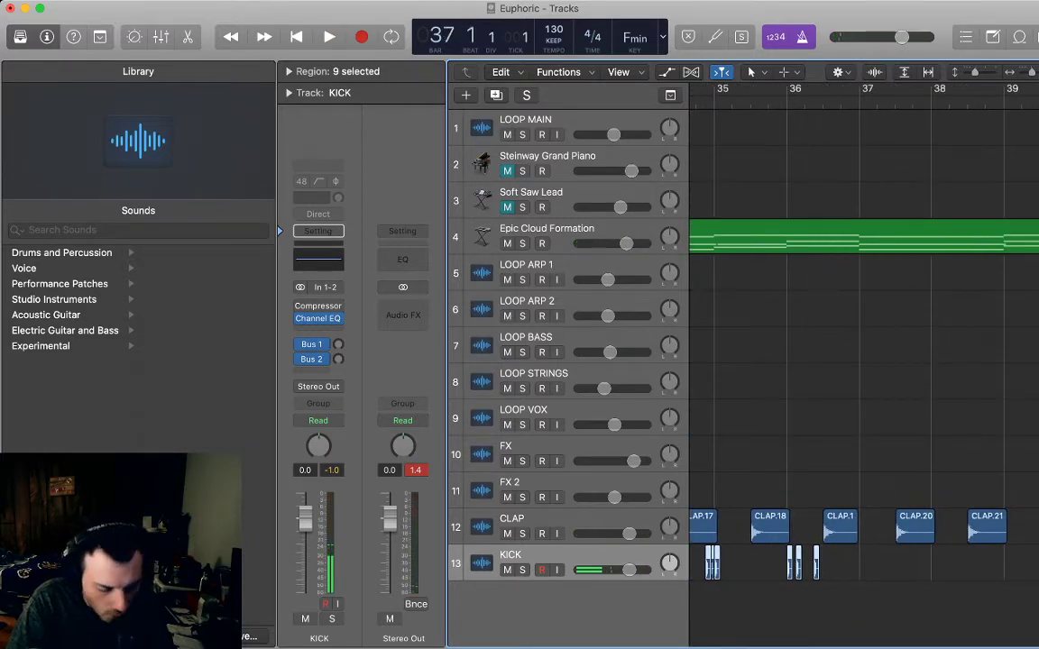
{"action": "key", "text": "super+v"}
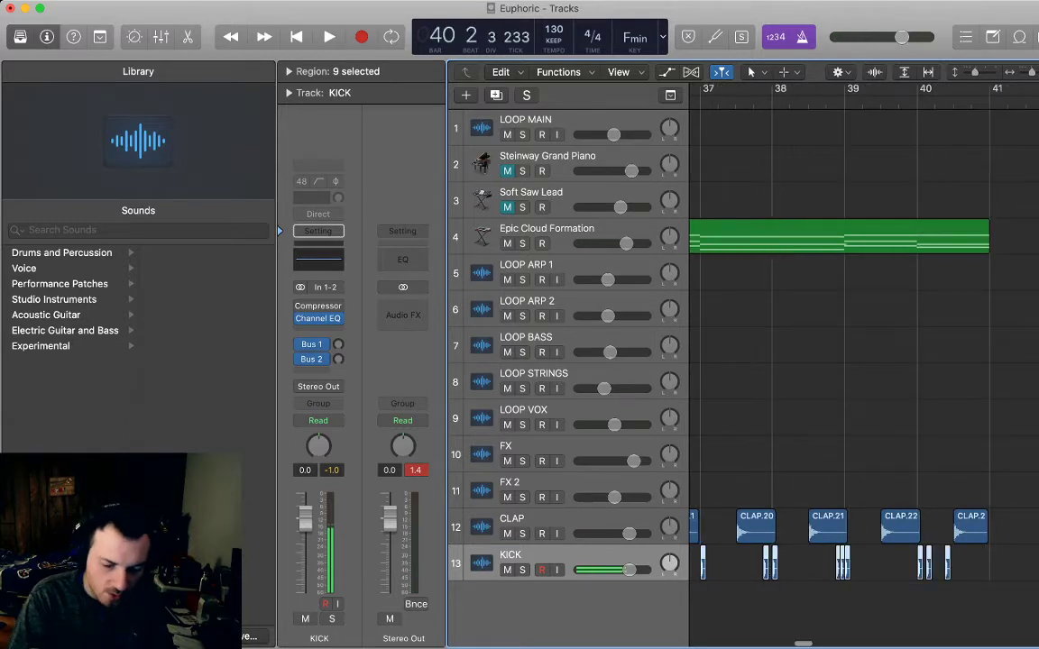
{"action": "key", "text": "super+Left"}
{"action": "scroll", "coordinate": [866, 451], "scroll_direction": "left", "scroll_amount": 2}
{"action": "left_click", "coordinate": [866, 451]}
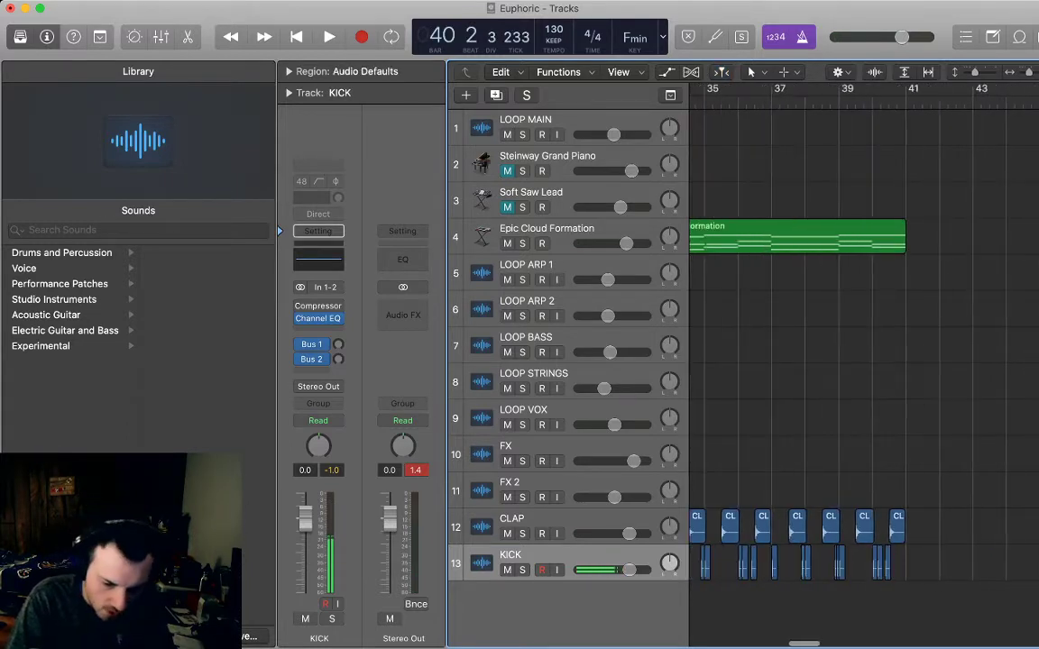
- Examine the end of the copied kick pattern before bar 41 and play it from bar 40
{"action": "key", "text": "super+Right"}
{"action": "key", "text": "super+Right"}
{"action": "key", "text": "super+Right"}
{"action": "key", "text": "super+Right"}
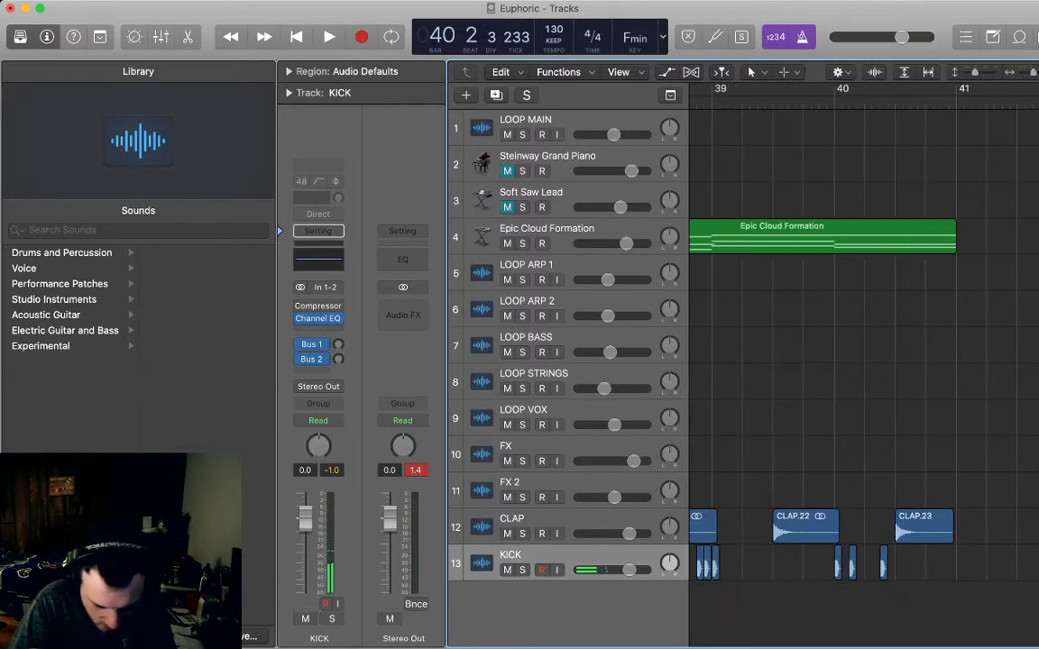
{"action": "scroll", "coordinate": [864, 361], "scroll_direction": "up", "scroll_amount": 3}
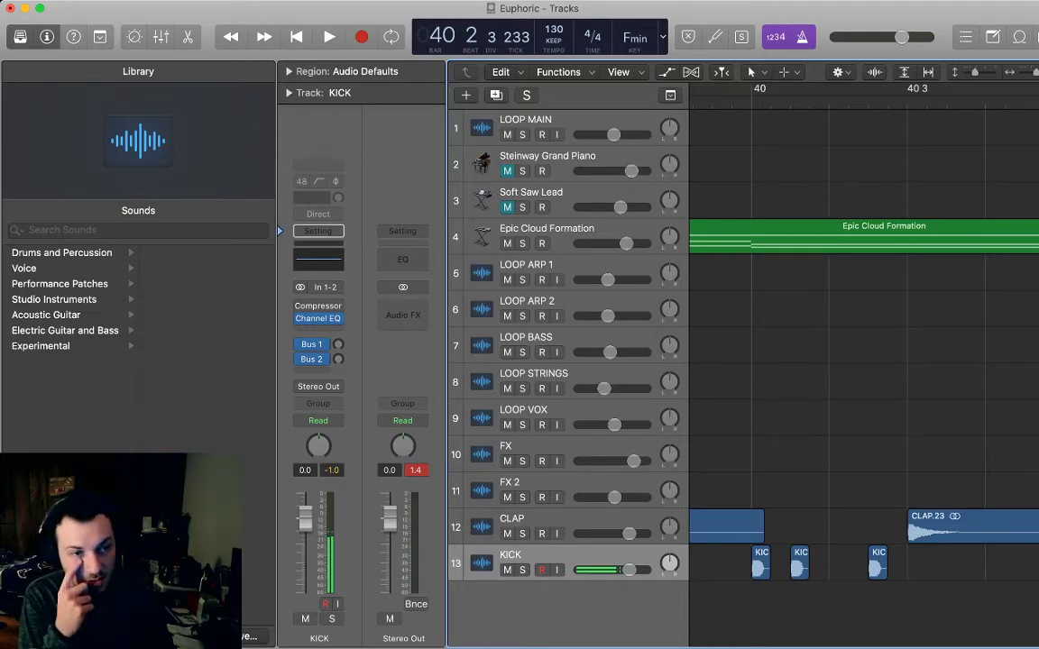
{"action": "scroll", "coordinate": [864, 361], "scroll_direction": "right", "scroll_amount": 2}
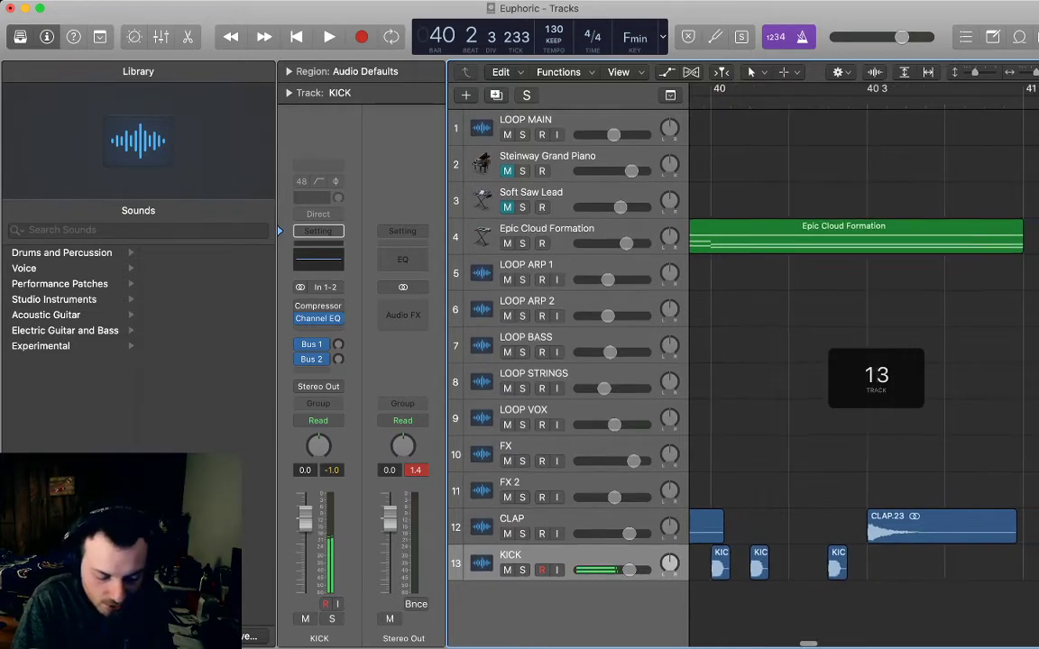
{"action": "key", "text": "space"}
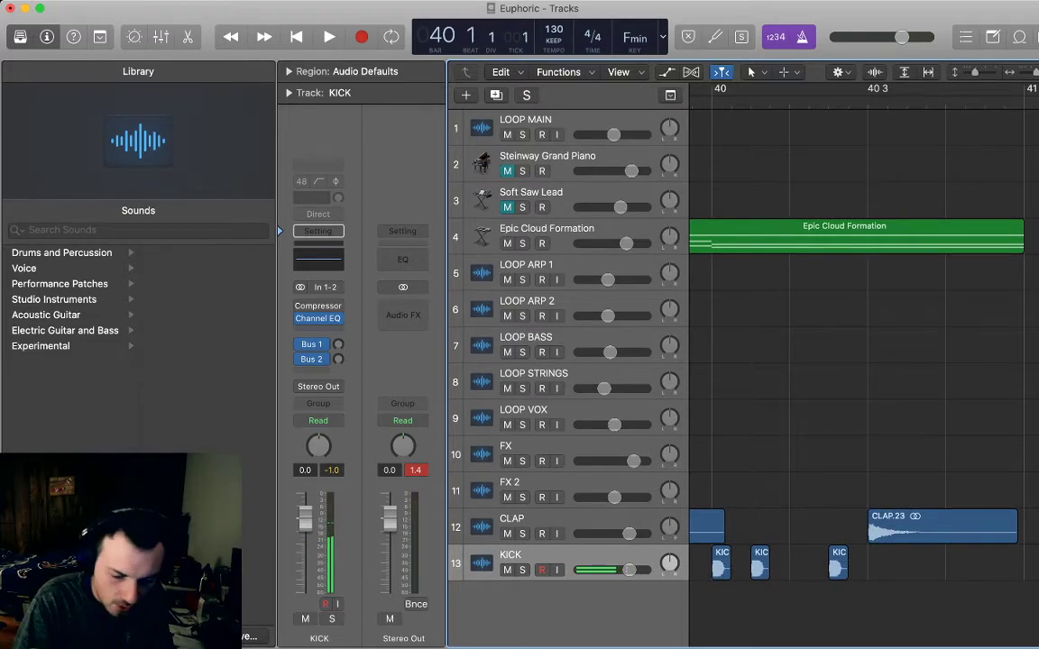
{"action": "key", "text": "super+Left"}
{"action": "key", "text": "super+Left"}
{"action": "key", "text": "super+Left"}
{"action": "scroll", "coordinate": [864, 361], "scroll_direction": "left", "scroll_amount": 4}
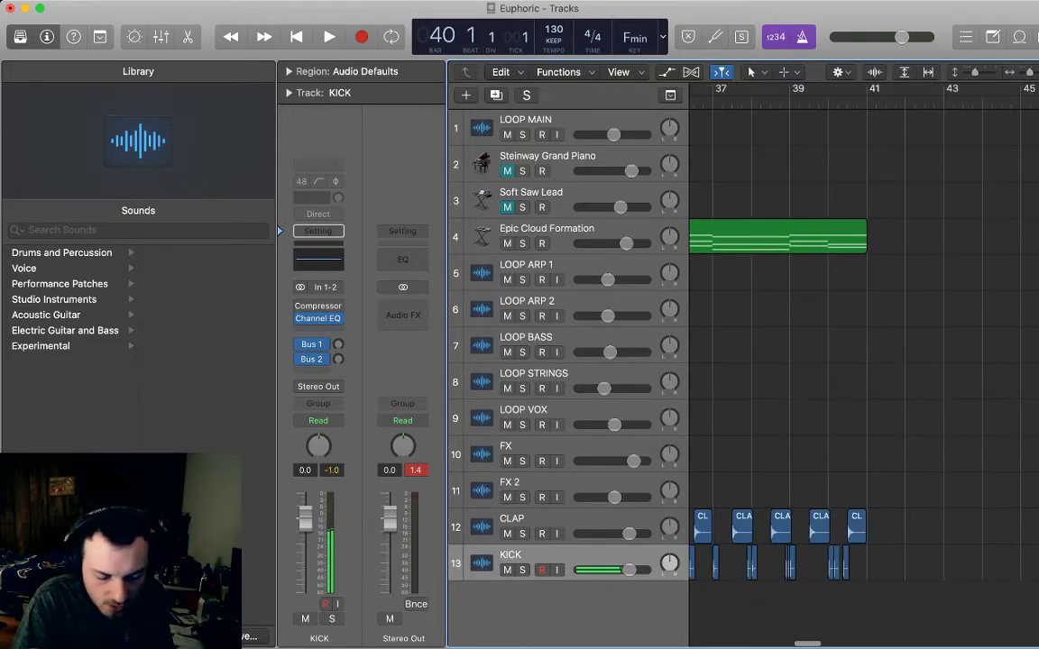
{"action": "scroll", "coordinate": [864, 361], "scroll_direction": "left", "scroll_amount": 3}
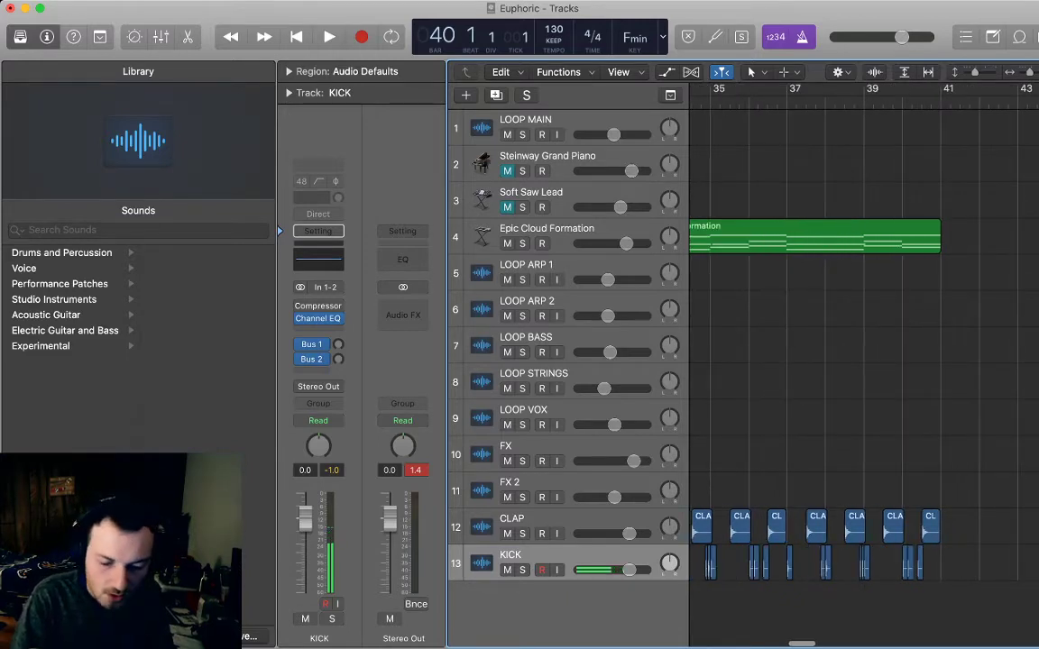
{"action": "key", "text": "super+Left"}
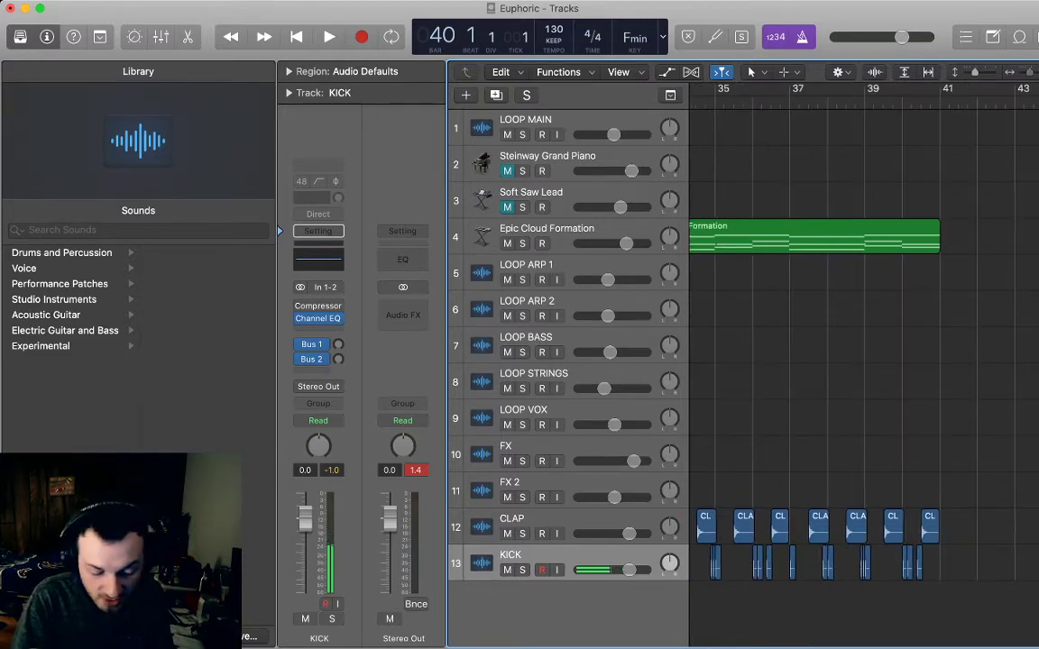
{"action": "key", "text": "super+Right"}
{"action": "scroll", "coordinate": [864, 361], "scroll_direction": "right", "scroll_amount": 4}
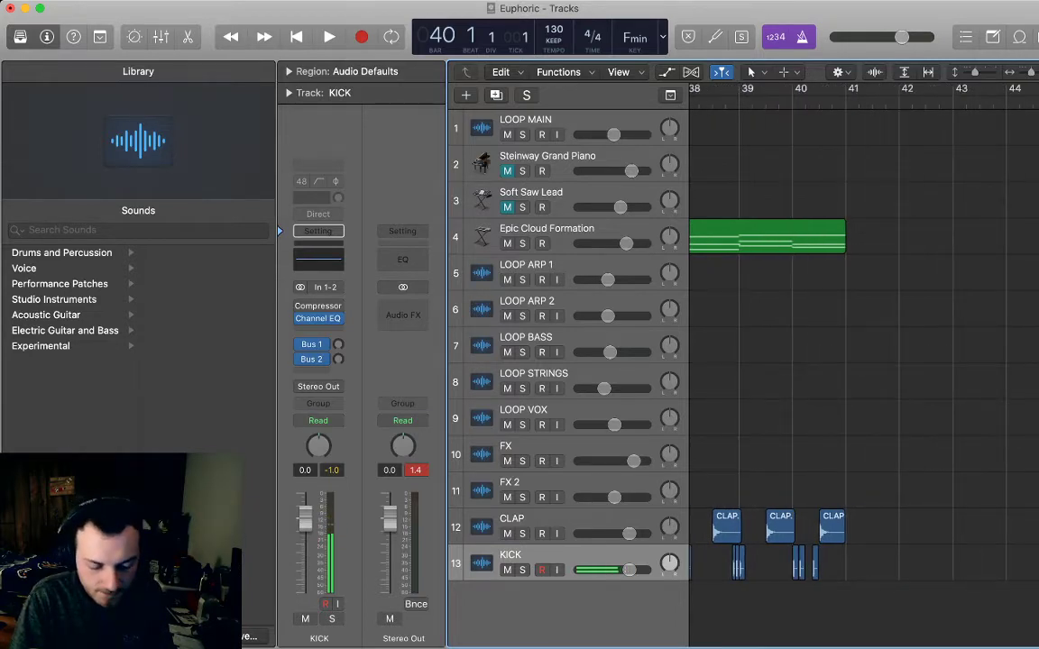
{"action": "key", "text": "super+Right"}
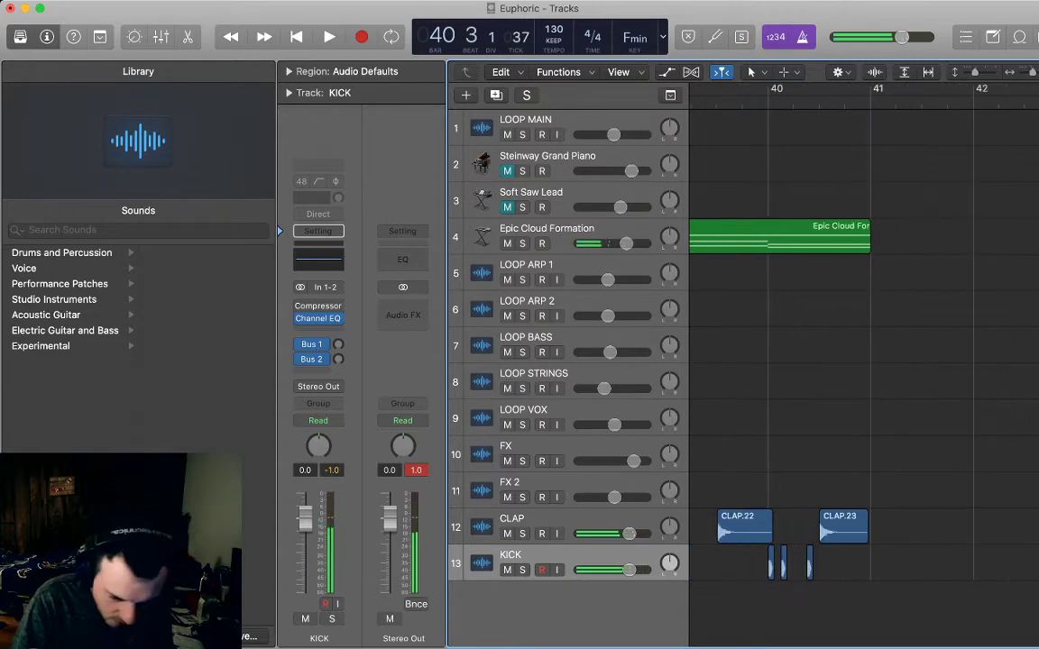
- Move the second kick in bar 40 slightly later, midway between its neighbouring kicks, and play that bar
{"action": "key", "text": "super+Right"}
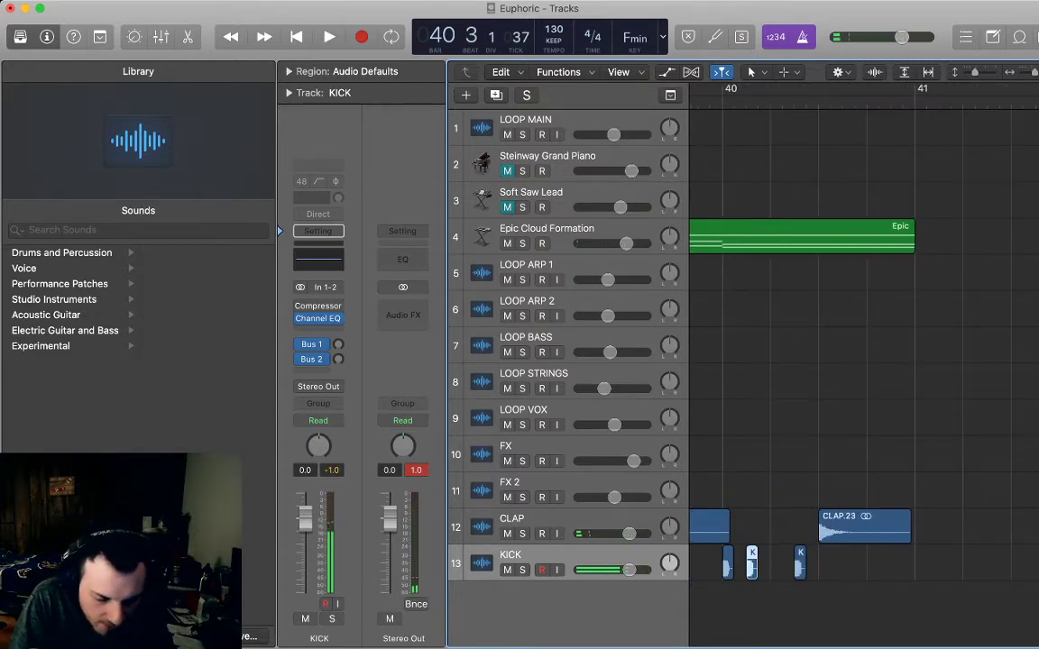
{"action": "left_click_drag", "start_coordinate": [751, 565], "coordinate": [763, 566]}
{"action": "key", "text": "space"}
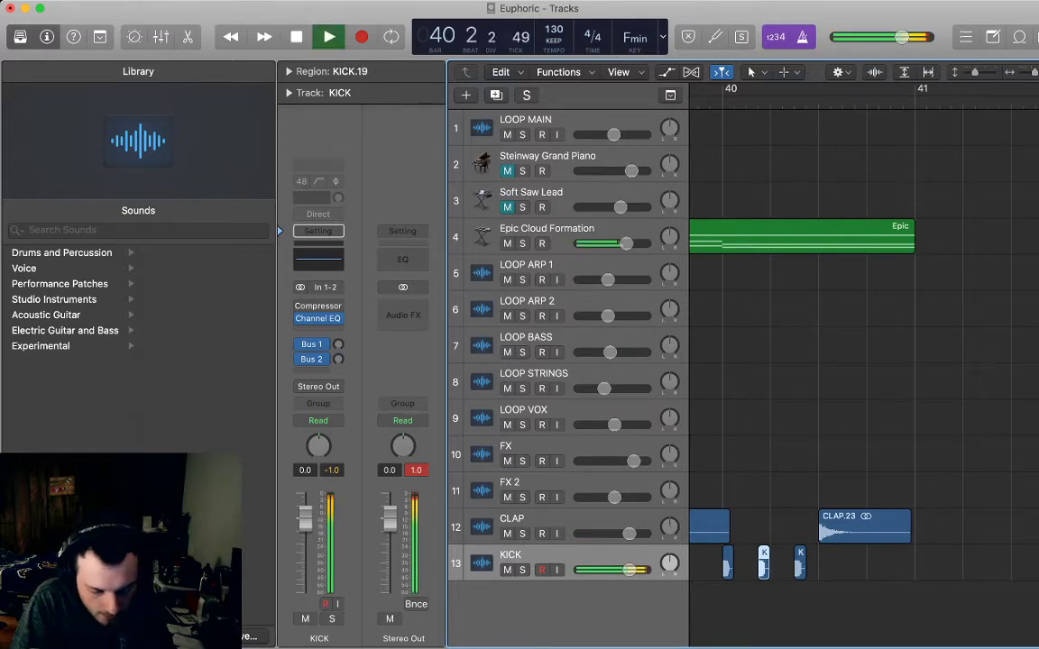
{"action": "key", "text": "space"}
{"action": "scroll", "coordinate": [864, 361], "scroll_direction": "left", "scroll_amount": 1}
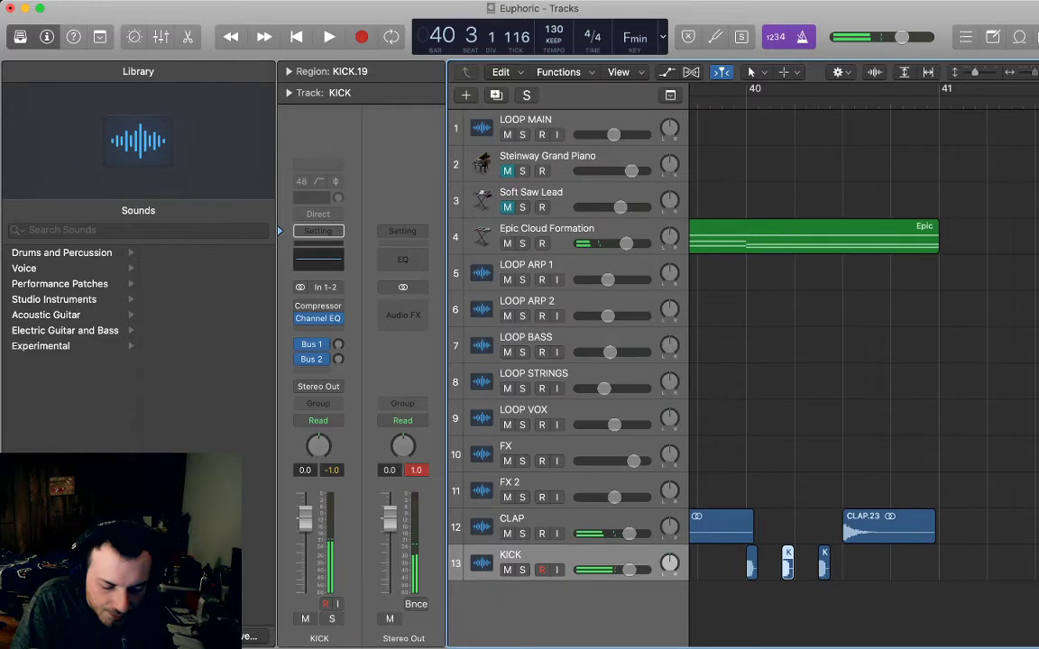
- Copy the 18 kicks between bars 33 and 41 and paste them at bar 41 on the KICK track
{"action": "scroll", "coordinate": [806, 361], "scroll_direction": "down", "scroll_amount": 4}
{"action": "scroll", "coordinate": [806, 361], "scroll_direction": "down", "scroll_amount": 4}
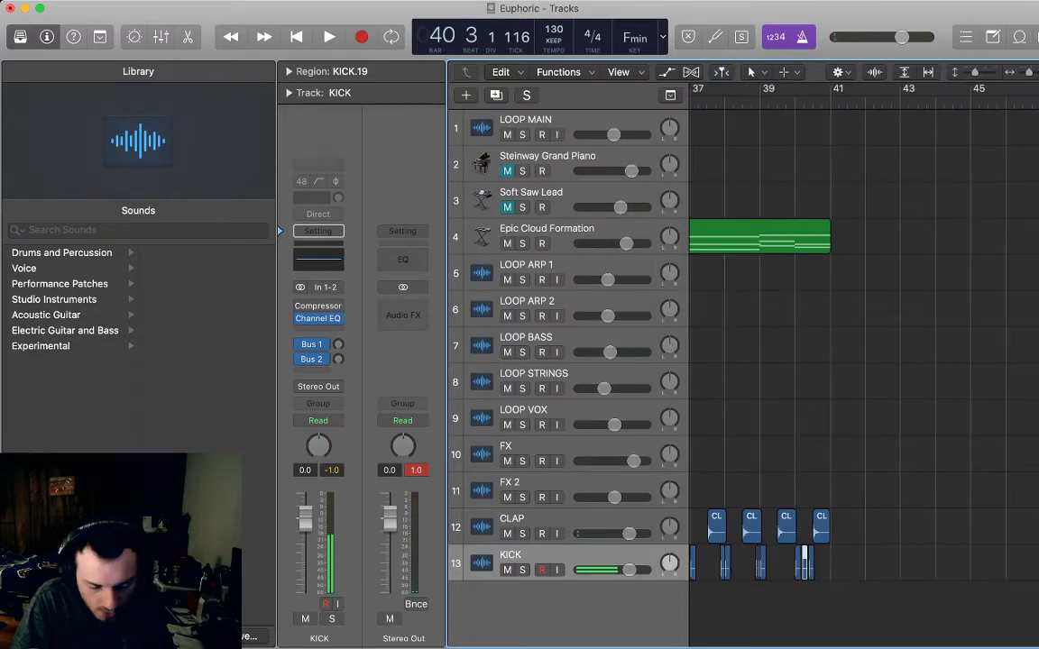
{"action": "scroll", "coordinate": [806, 361], "scroll_direction": "left", "scroll_amount": 2}
{"action": "left_click_drag", "start_coordinate": [870, 567], "coordinate": [778, 571]}
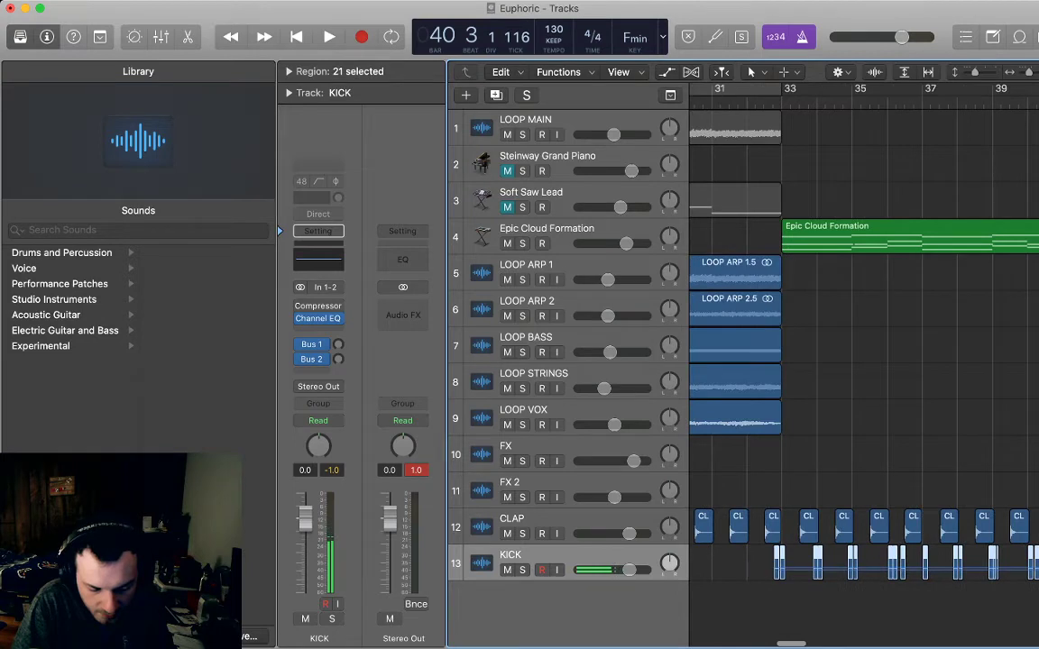
{"action": "scroll", "coordinate": [863, 343], "scroll_direction": "right", "scroll_amount": 4}
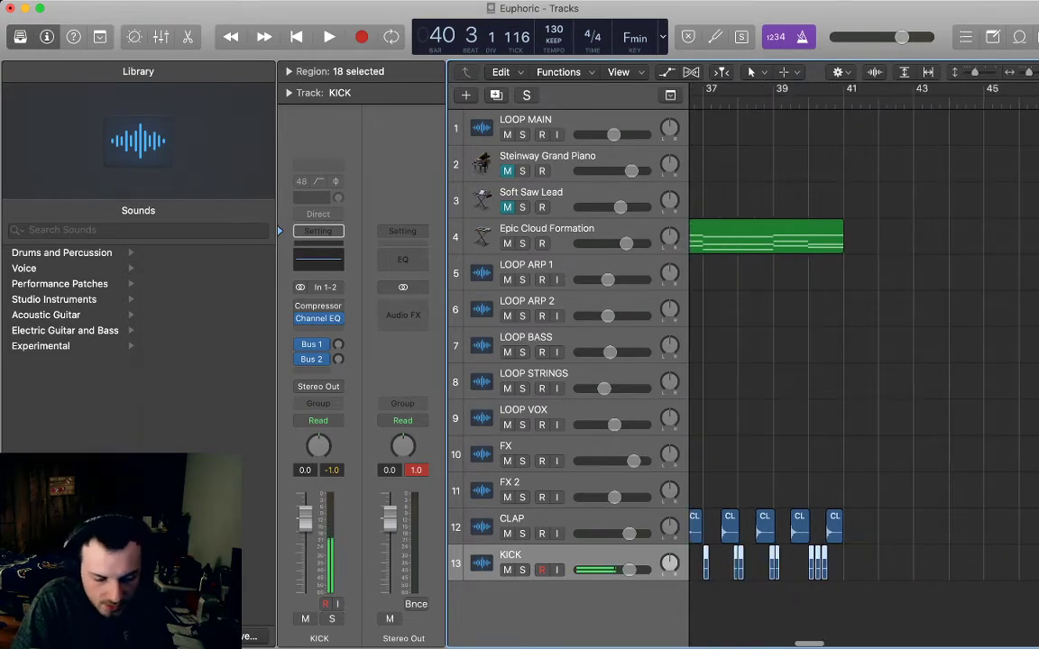
{"action": "key", "text": "period"}
{"action": "key", "text": "super+v"}
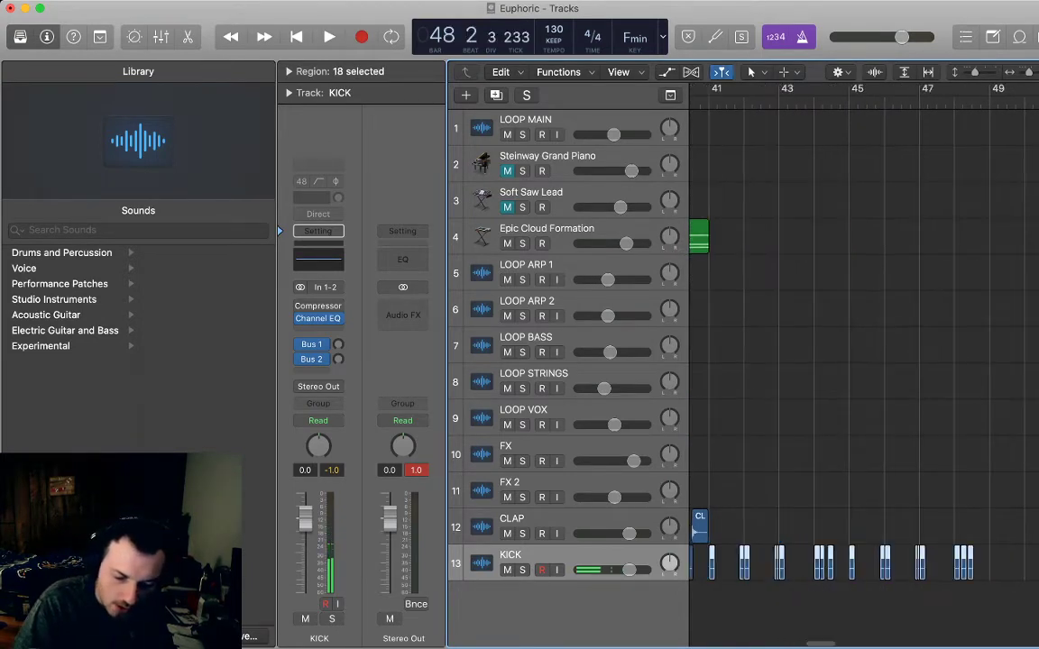
- Play the transition from bar 31 into the section at bar 33 and clear the kick selection
{"action": "key", "text": "super+Left"}
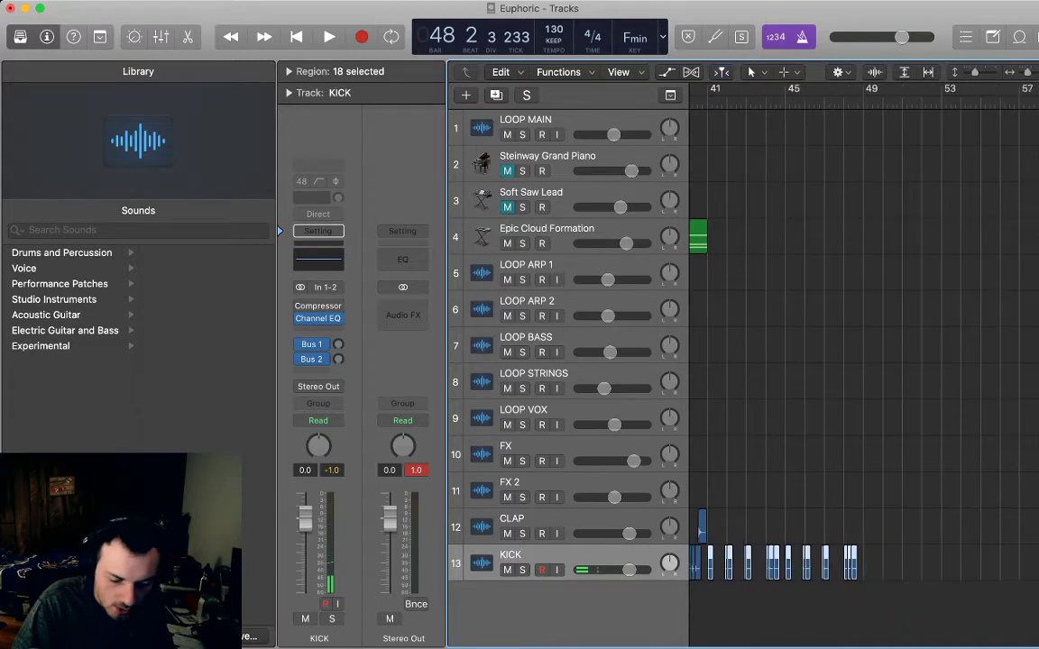
{"action": "key", "text": "shift+comma"}
{"action": "key", "text": "shift+comma"}
{"action": "key", "text": "space"}
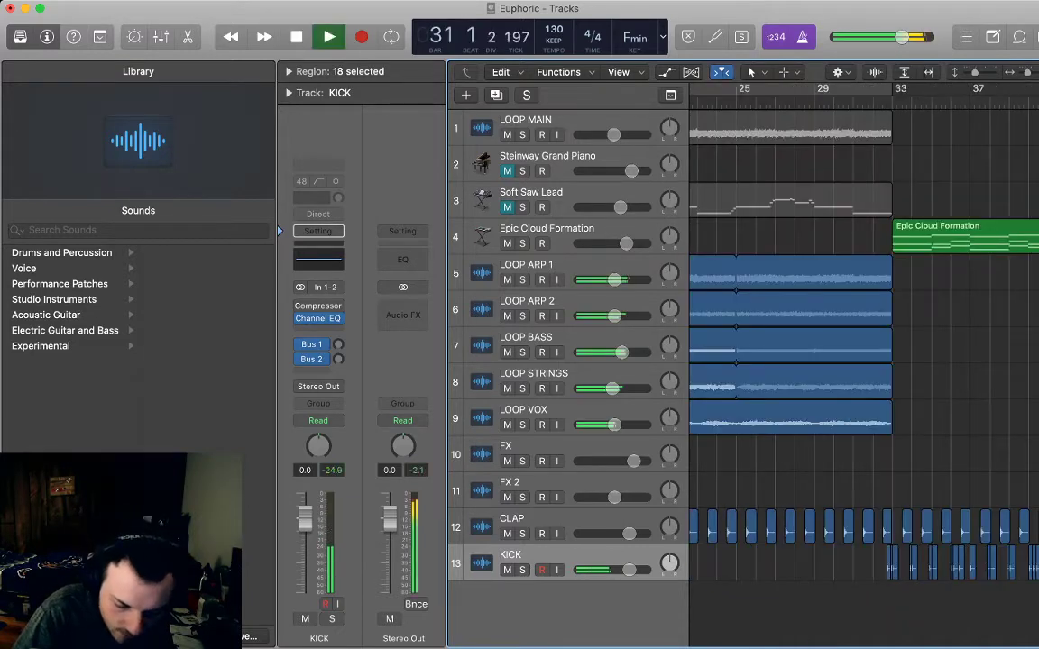
{"action": "key", "text": "super+Left"}
{"action": "key", "text": "super+Left"}
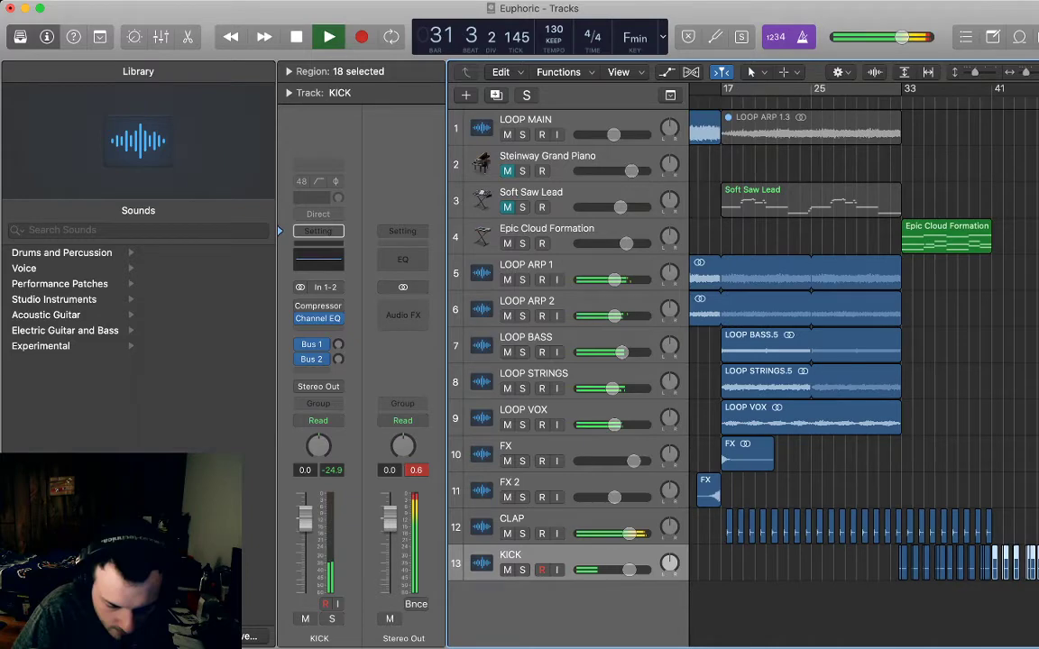
{"action": "scroll", "coordinate": [938, 387], "scroll_direction": "right", "scroll_amount": 2}
{"action": "left_click", "coordinate": [938, 388]}
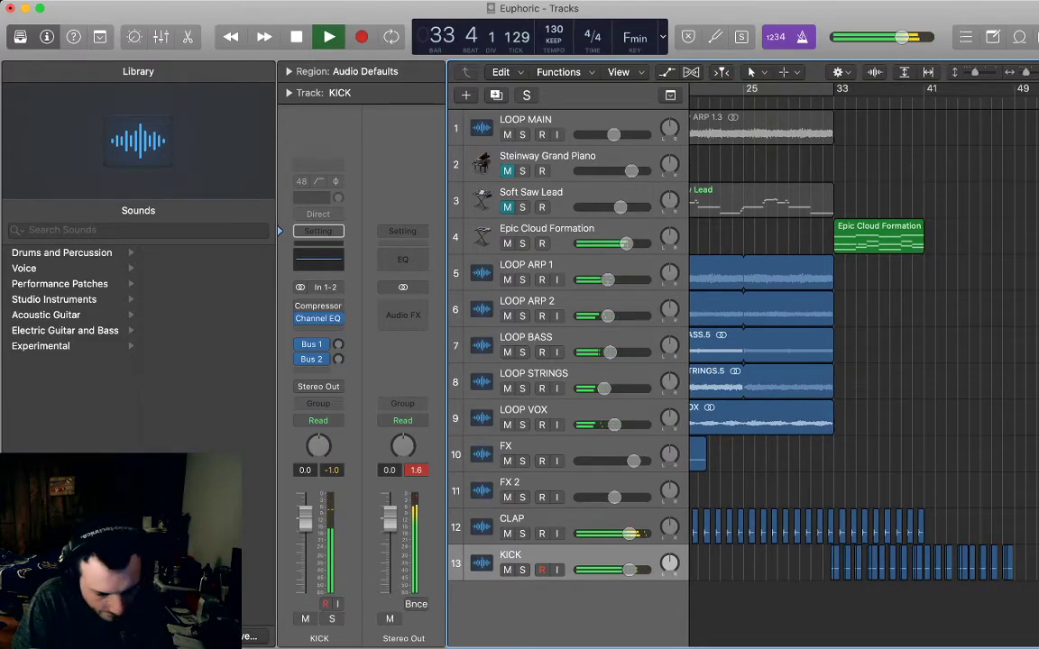
- Copy the eight claps between bars 33 and 41 and loop the Epic Cloud Formation pad up to bar 49
{"action": "left_click_drag", "start_coordinate": [934, 521], "coordinate": [842, 532]}
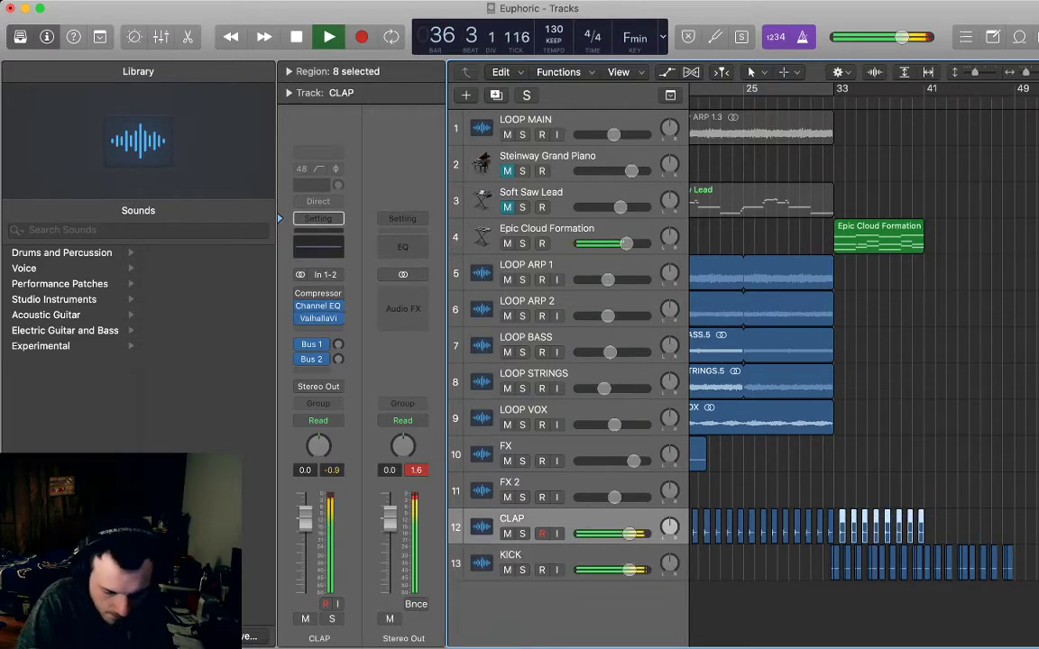
{"action": "scroll", "coordinate": [864, 342], "scroll_direction": "right", "scroll_amount": 3}
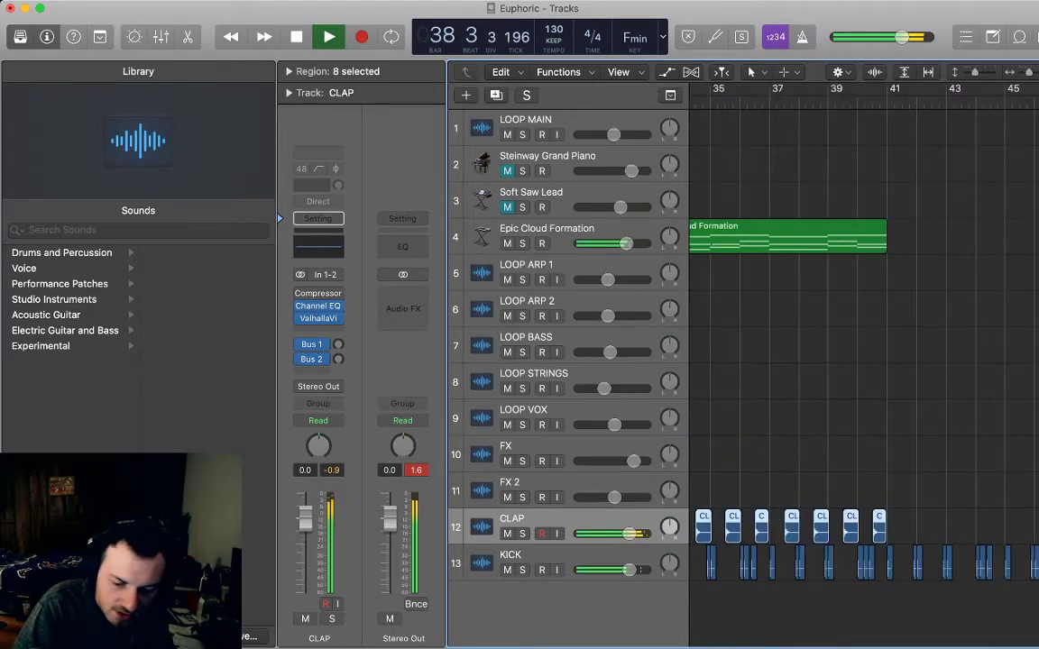
{"action": "key", "text": "super+Left"}
{"action": "left_click_drag", "start_coordinate": [818, 225], "coordinate": [950, 225]}
- Stop playback and paste the eight copied claps at bar 41 on the CLAP track
{"action": "key", "text": "space"}
{"action": "key", "text": "period"}
{"action": "key", "text": "comma"}
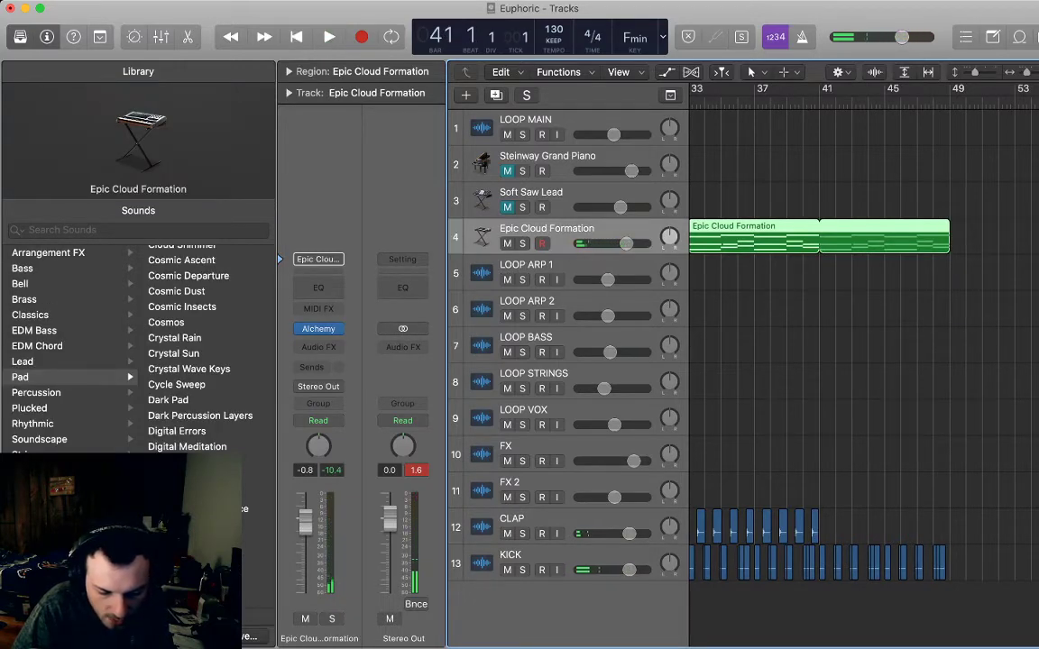
{"action": "key", "text": "period"}
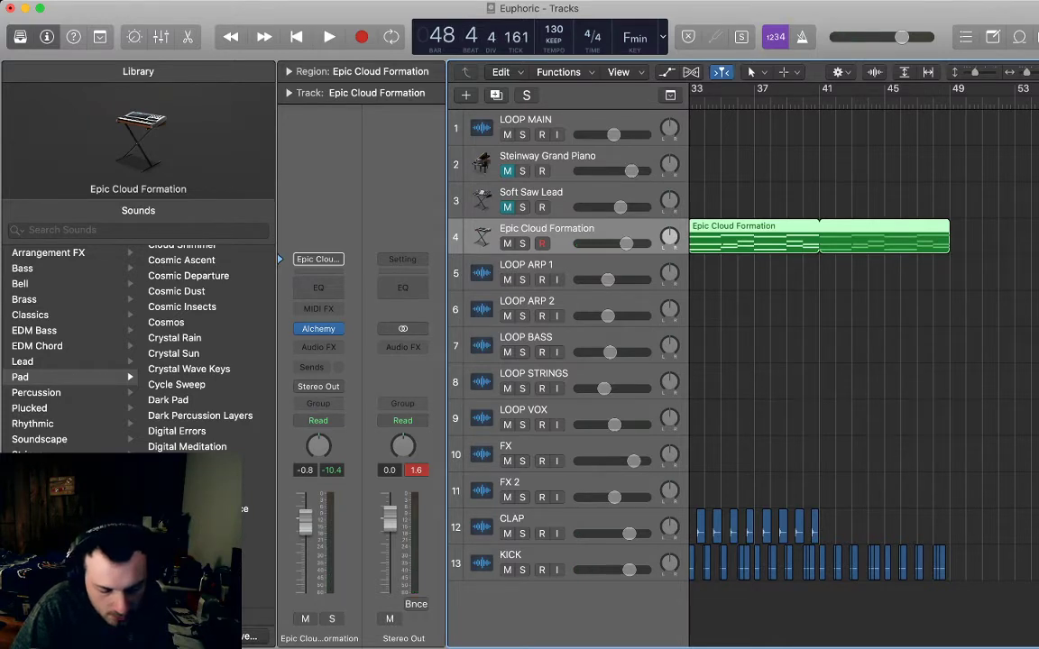
{"action": "left_click", "coordinate": [550, 521]}
{"action": "key", "text": "comma"}
{"action": "key", "text": "comma"}
{"action": "key", "text": "comma"}
{"action": "key", "text": "comma"}
{"action": "key", "text": "comma"}
{"action": "key", "text": "comma"}
{"action": "key", "text": "comma"}
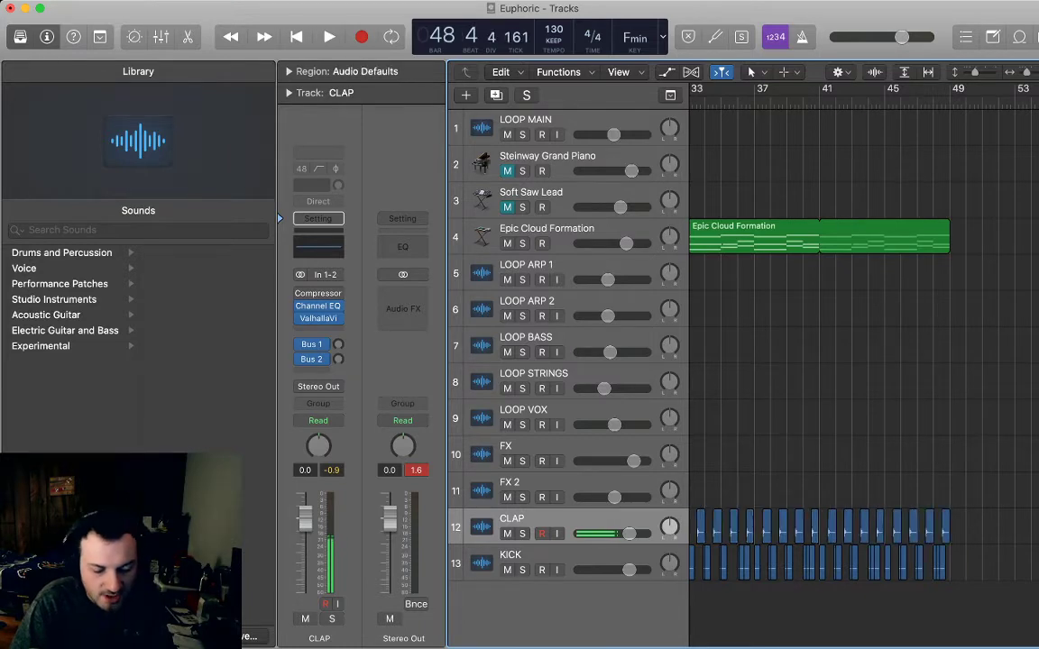
- Copy the LOOP ARP 2 region that ends at bar 33, paste it at bar 41 and turn its looping off
{"action": "scroll", "coordinate": [857, 343], "scroll_direction": "left", "scroll_amount": 2}
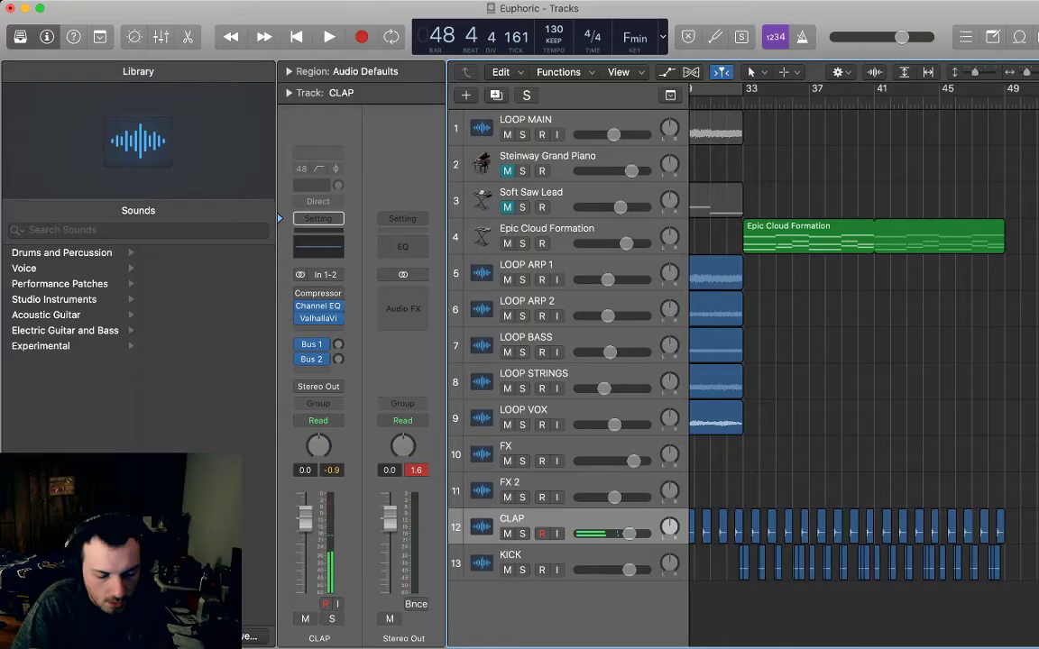
{"action": "scroll", "coordinate": [856, 343], "scroll_direction": "left", "scroll_amount": 5}
{"action": "left_click", "coordinate": [856, 310]}
{"action": "scroll", "coordinate": [856, 310], "scroll_direction": "right", "scroll_amount": 8}
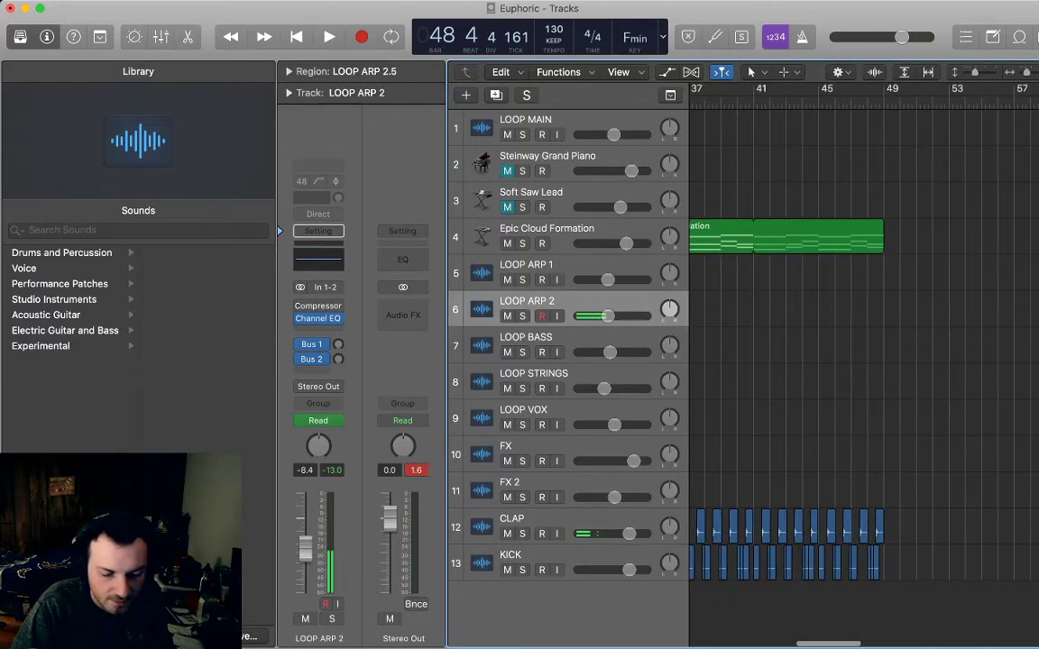
{"action": "key", "text": "shift+comma"}
{"action": "key", "text": "super+v"}
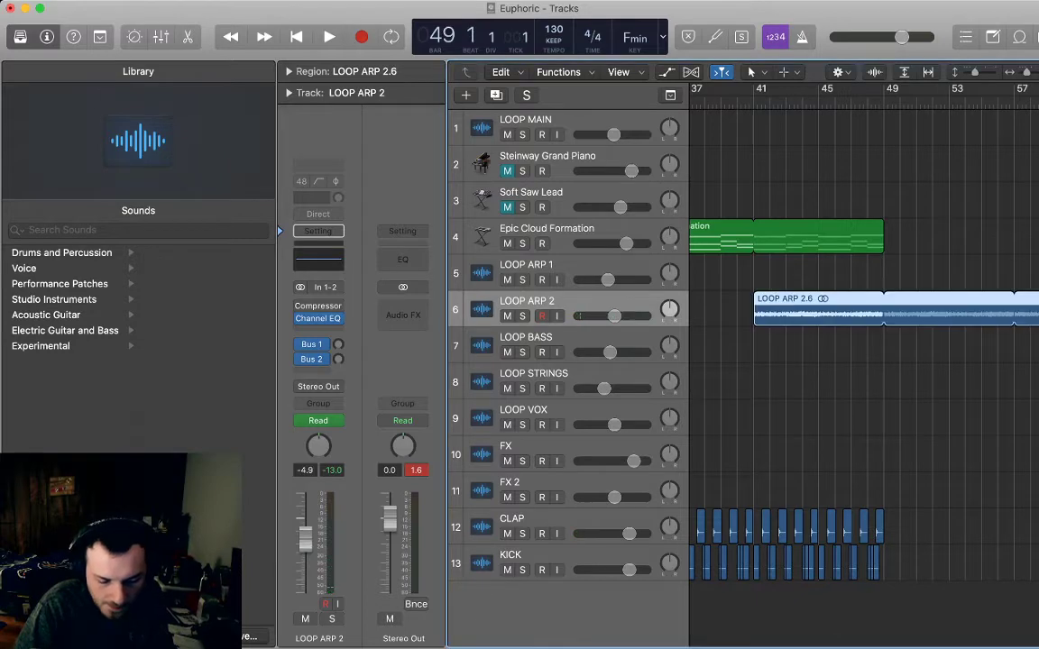
{"action": "key", "text": "l"}
- Play the section from bar 41 to hear the pasted LOOP ARP 2 with the pad, claps and kicks
{"action": "key", "text": "shift+comma"}
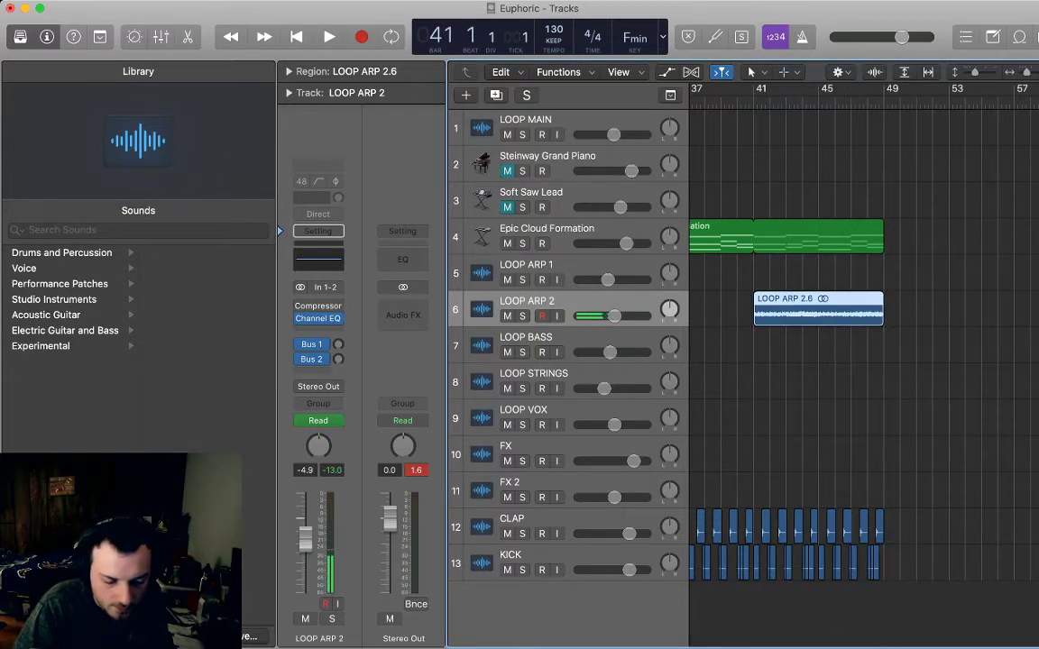
{"action": "key", "text": "space"}
{"action": "key", "text": "alt+shift+d"}
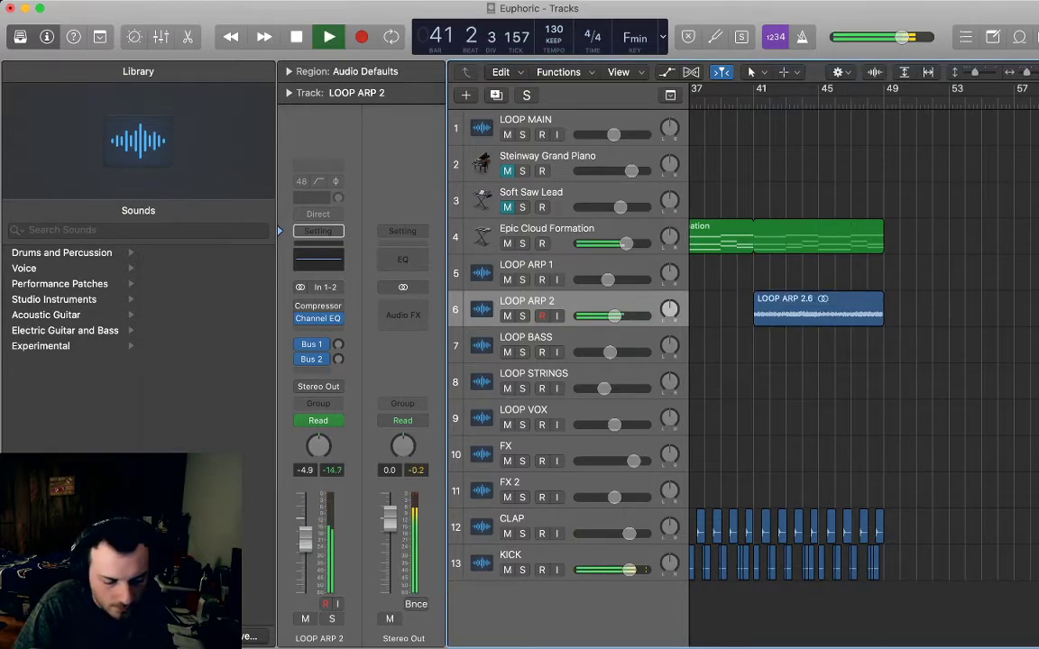
{"action": "scroll", "coordinate": [863, 361], "scroll_direction": "left", "scroll_amount": 2}
{"action": "key", "text": "super+Right"}
{"action": "key", "text": "super+Right"}
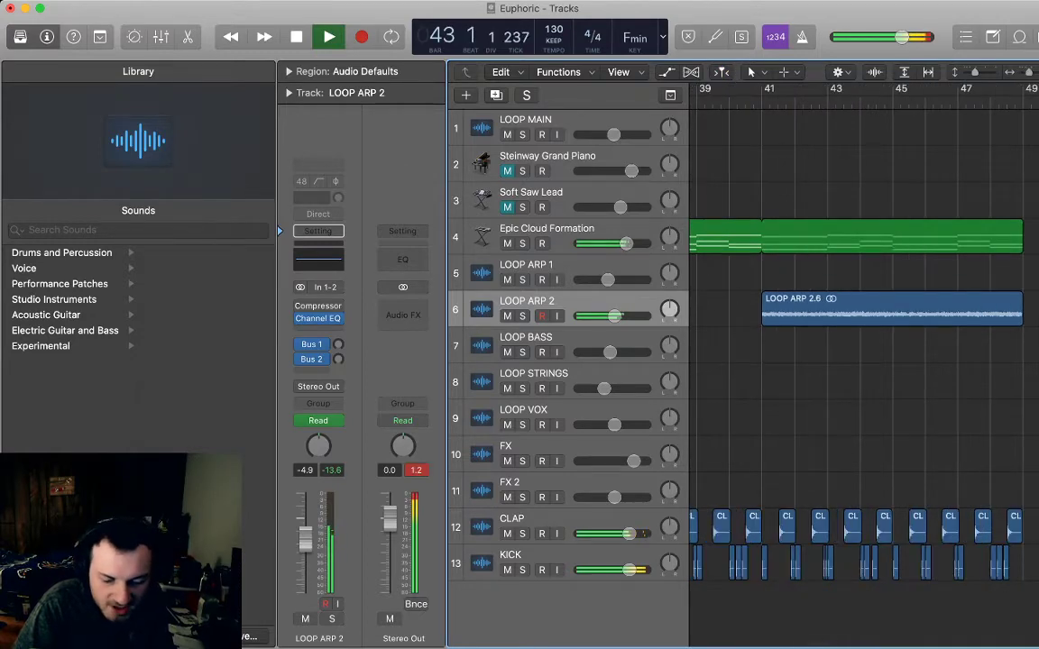
- Play the lead-in to bar 33 from about bar 29 with the whole arrangement in view
{"action": "key", "text": "super+Left"}
{"action": "key", "text": "super+Left"}
{"action": "key", "text": "super+Left"}
{"action": "key", "text": "super+Left"}
{"action": "key", "text": "super+Left"}
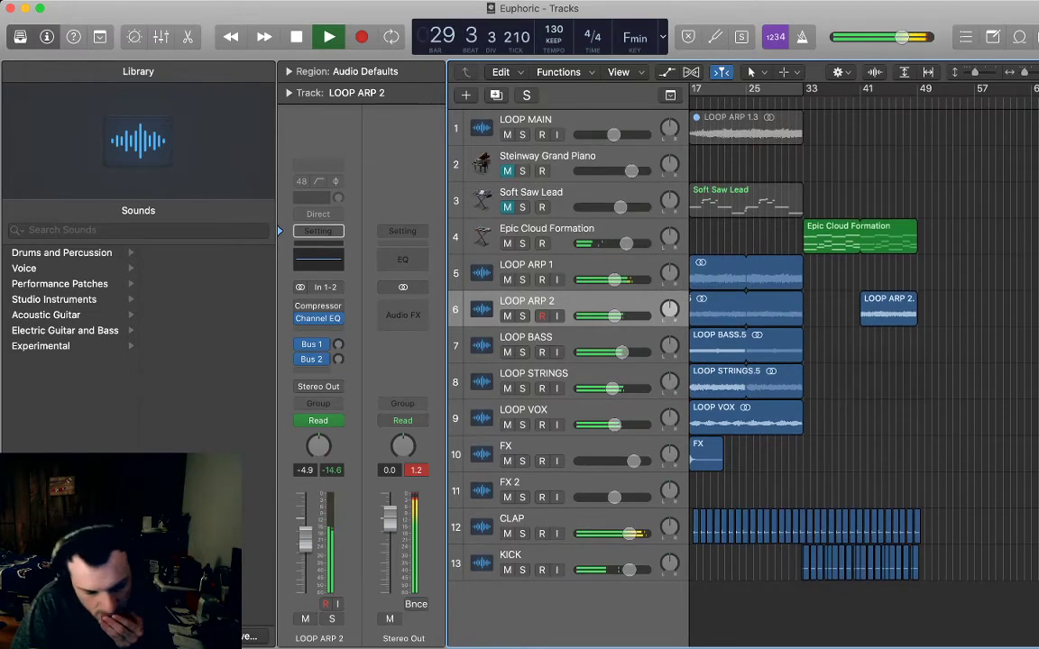
{"action": "scroll", "coordinate": [863, 361], "scroll_direction": "left", "scroll_amount": 1}
{"action": "scroll", "coordinate": [863, 343], "scroll_direction": "left", "scroll_amount": 1}
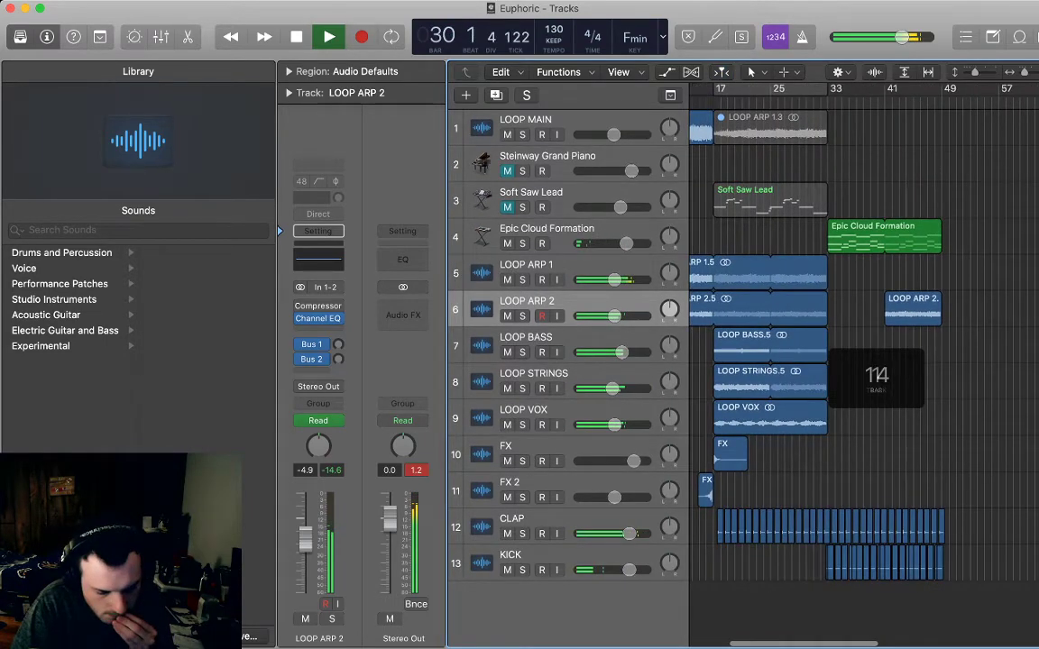
- Duplicate the Epic Cloud Formation track as an empty track below it and stop playback
{"action": "left_click", "coordinate": [876, 352]}
{"action": "left_click", "coordinate": [873, 238]}
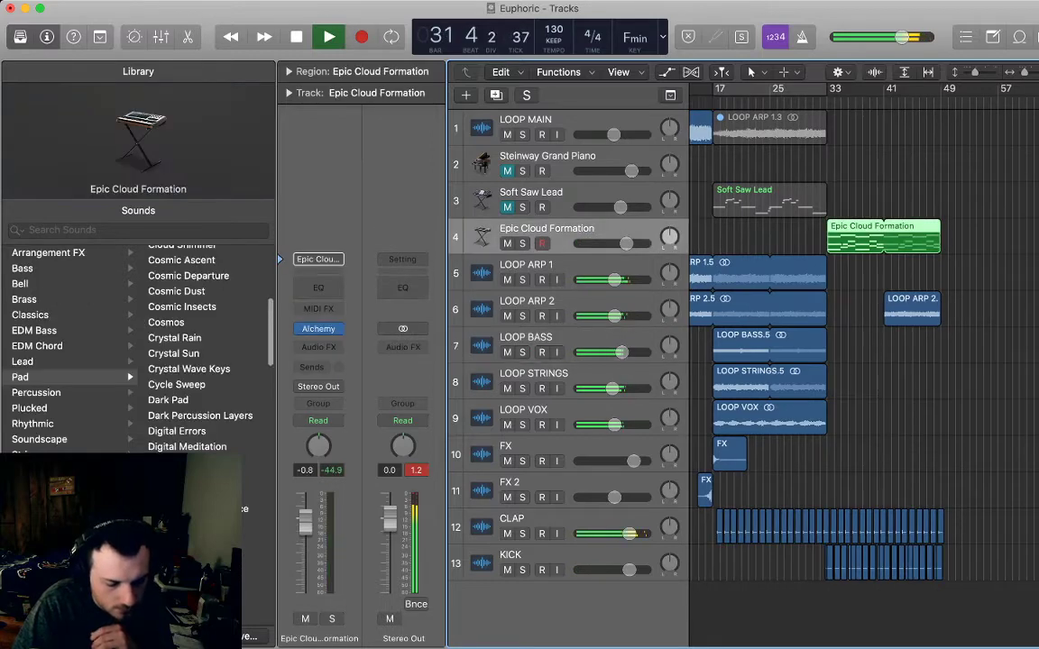
{"action": "key", "text": "super+d"}
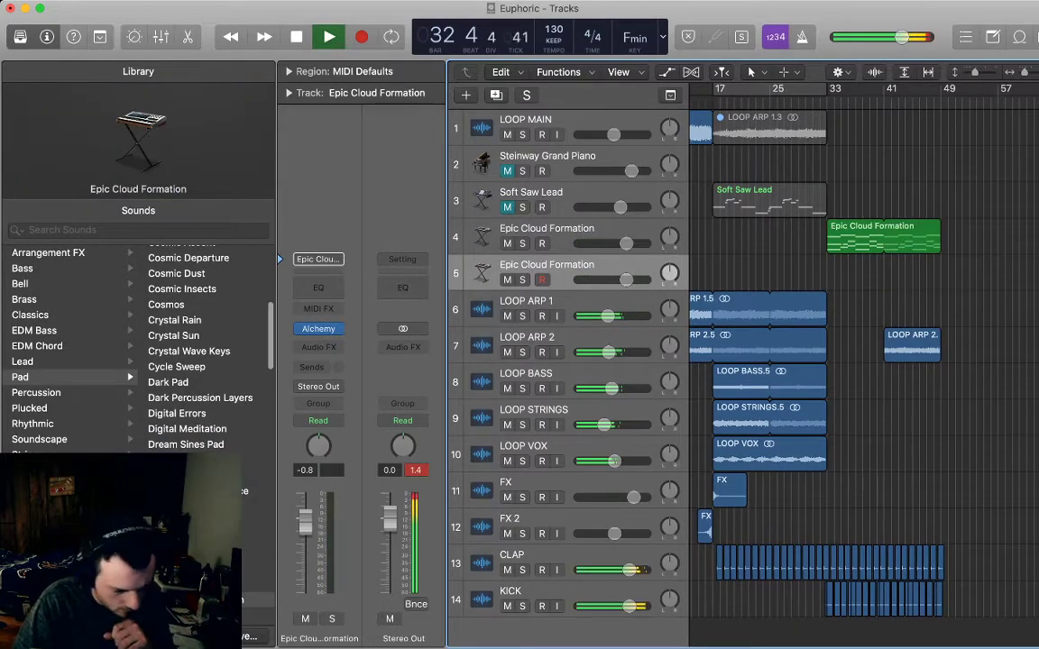
{"action": "key", "text": "space"}
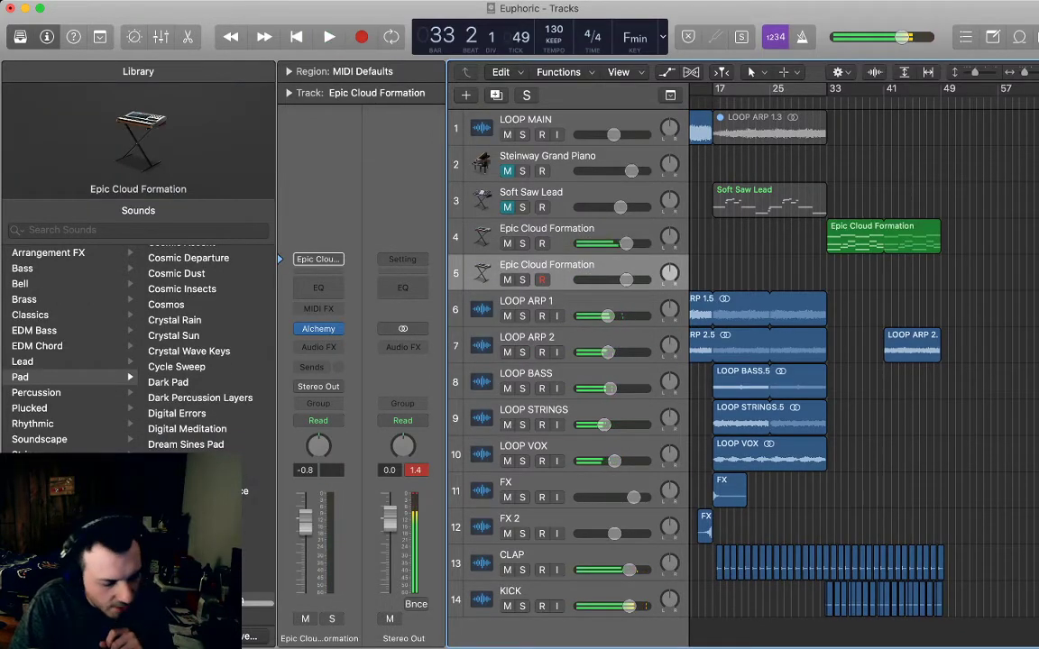
- Load the Deep Wave Bass patch from the Bass sounds on the duplicated track
{"action": "scroll", "coordinate": [199, 347], "scroll_direction": "up", "scroll_amount": 10}
{"action": "scroll", "coordinate": [198, 347], "scroll_direction": "down", "scroll_amount": 1}
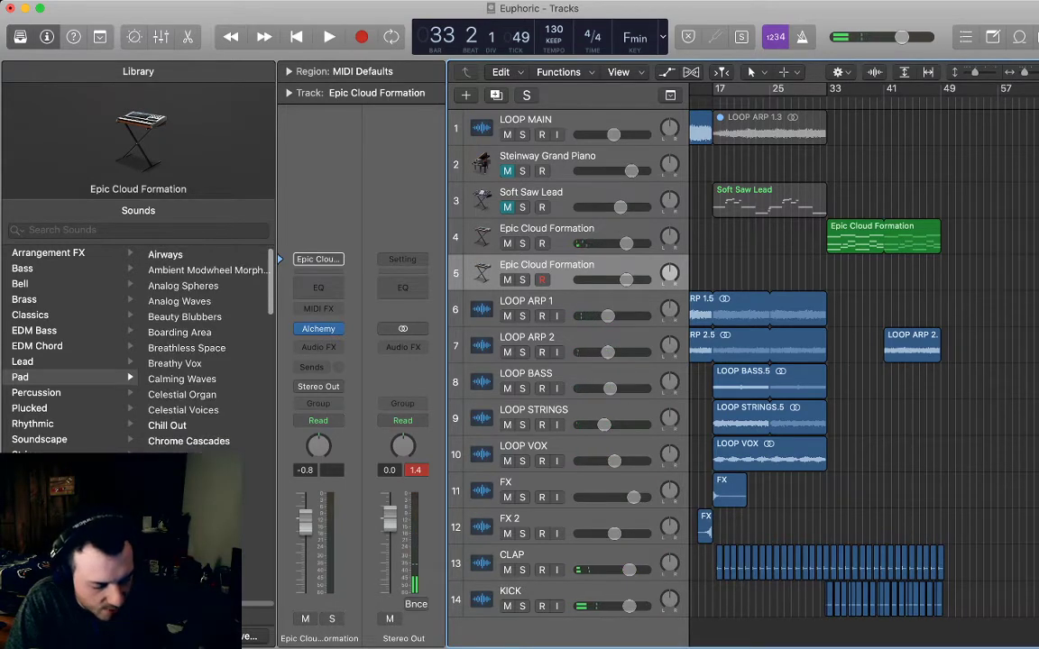
{"action": "left_click", "coordinate": [24, 269]}
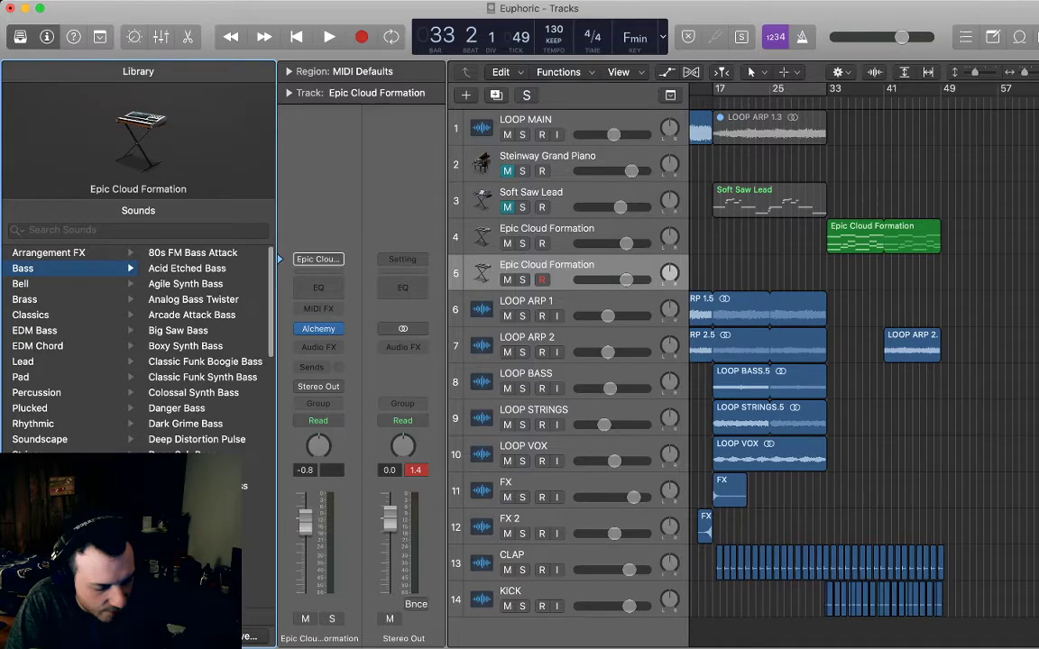
{"action": "scroll", "coordinate": [185, 438], "scroll_direction": "down", "scroll_amount": 2}
{"action": "left_click", "coordinate": [185, 438]}
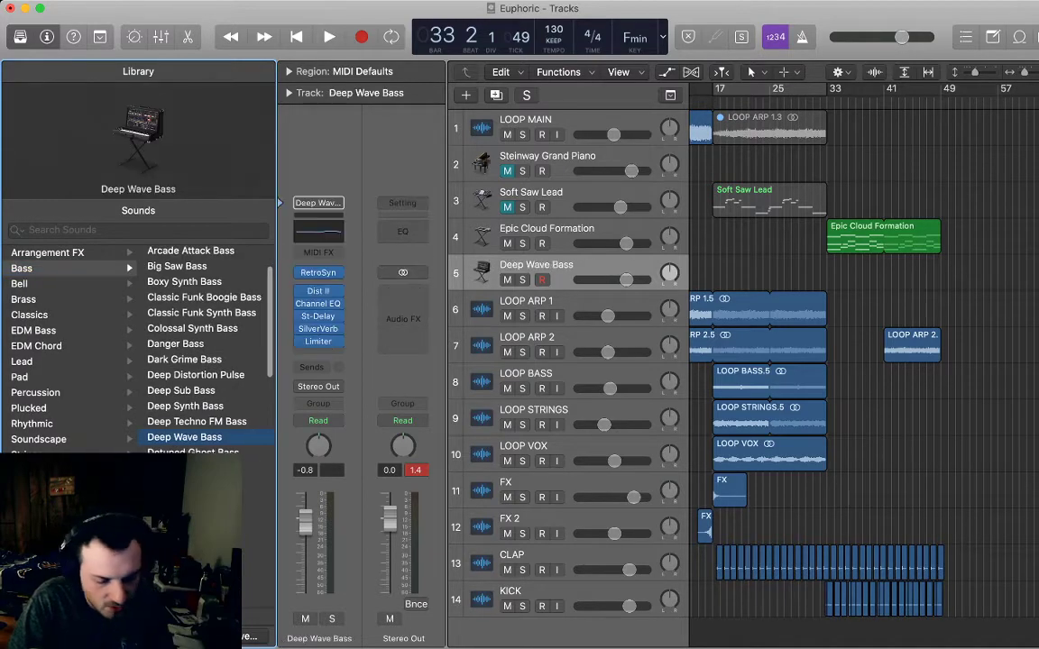
- Record a bass line on the Deep Wave Bass track from bar 33 to the end of bar 40
{"action": "left_click", "coordinate": [841, 100]}
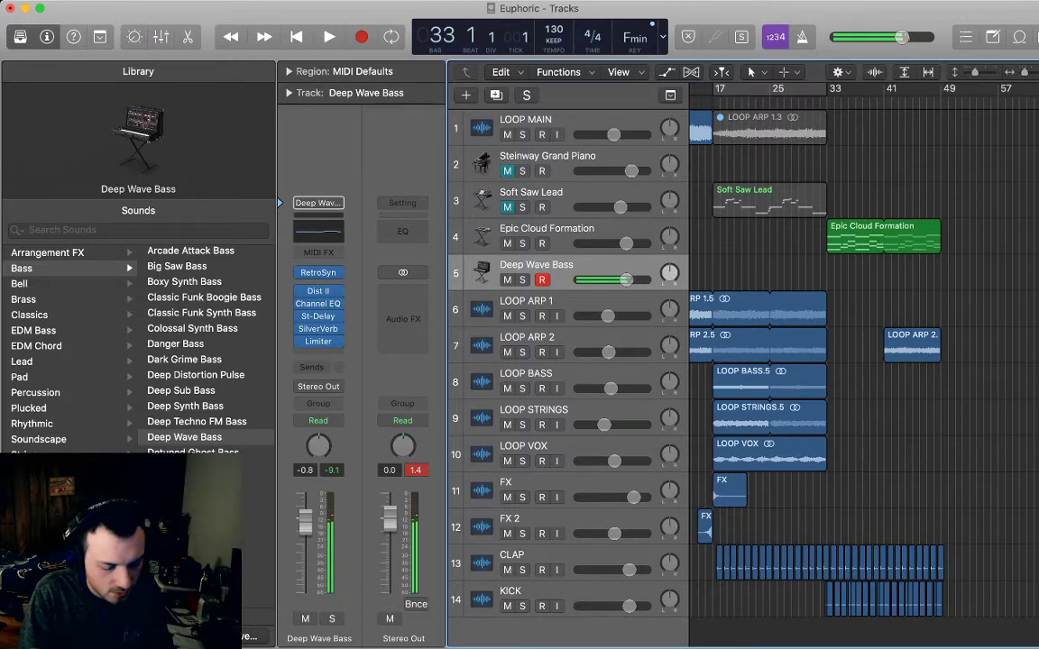
{"action": "key", "text": "space"}
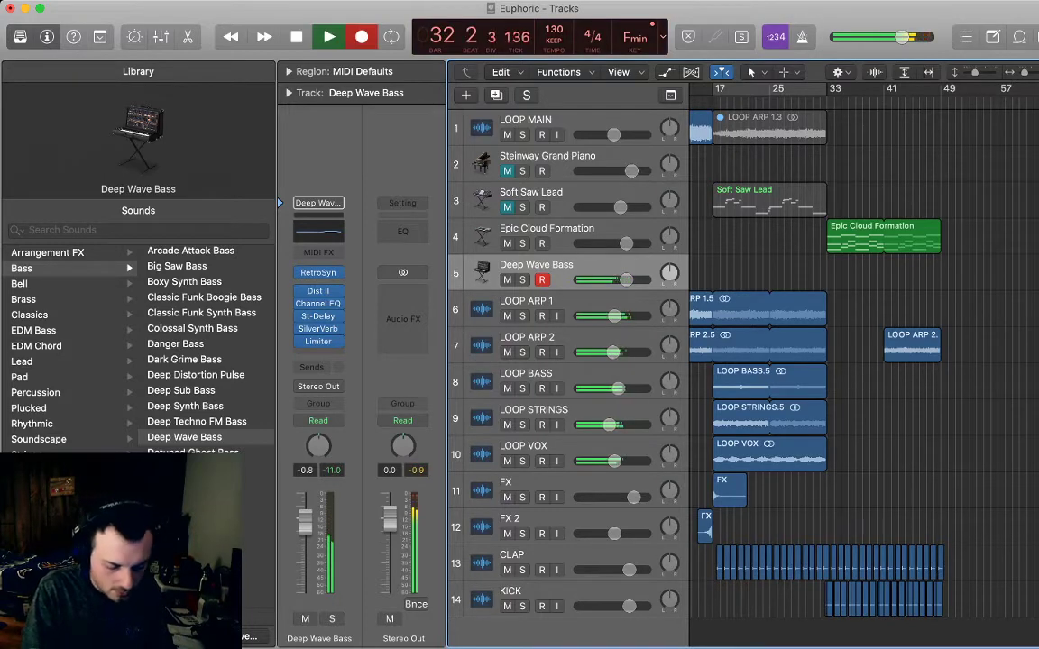
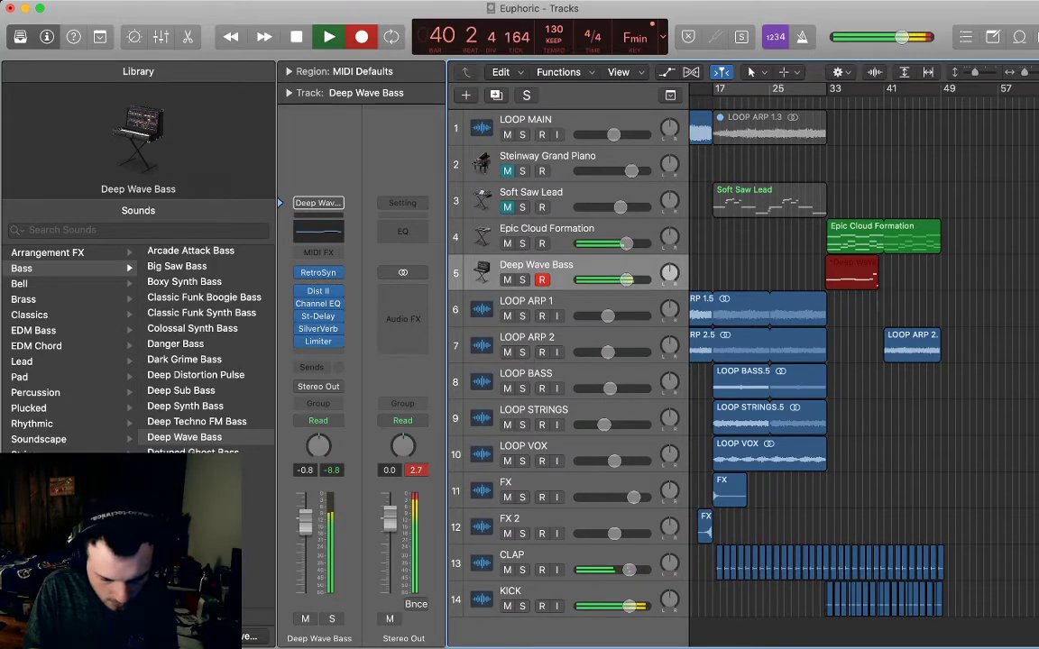
{"action": "key", "text": "space"}
- Open the recorded bass region's notes and quantize all six to 1/16 Note
{"action": "key", "text": "p"}
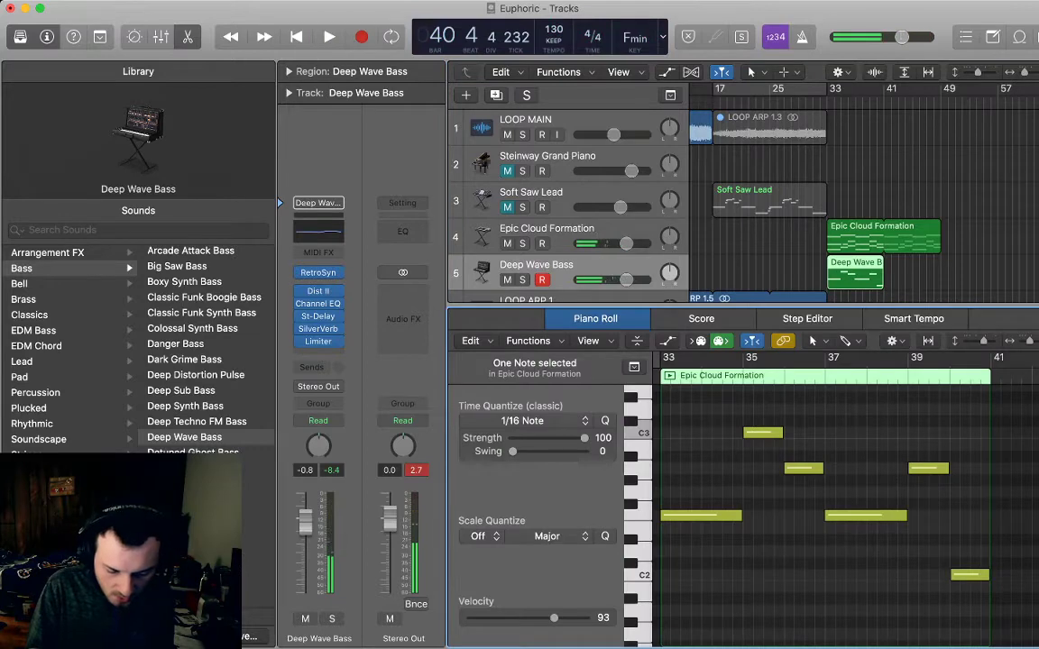
{"action": "left_click_drag", "start_coordinate": [778, 424], "coordinate": [724, 414]}
{"action": "key", "text": "q"}
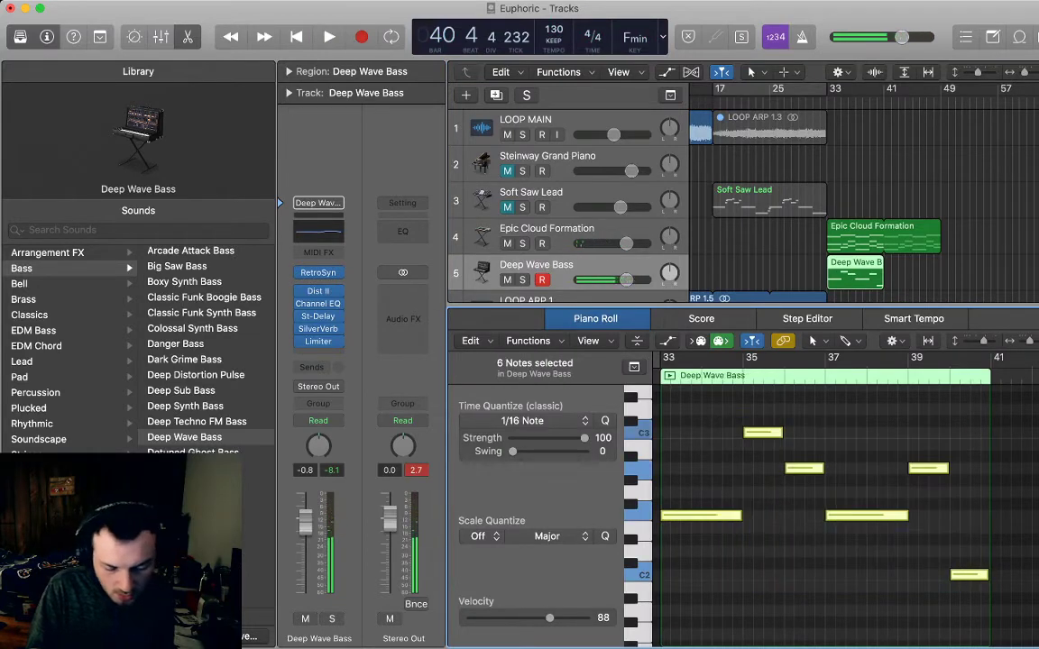
- Set the Deep Wave Bass track volume to 0.8 dB and fine-tune the ends of the bass notes to meet the bar lines
{"action": "left_click", "coordinate": [724, 415]}
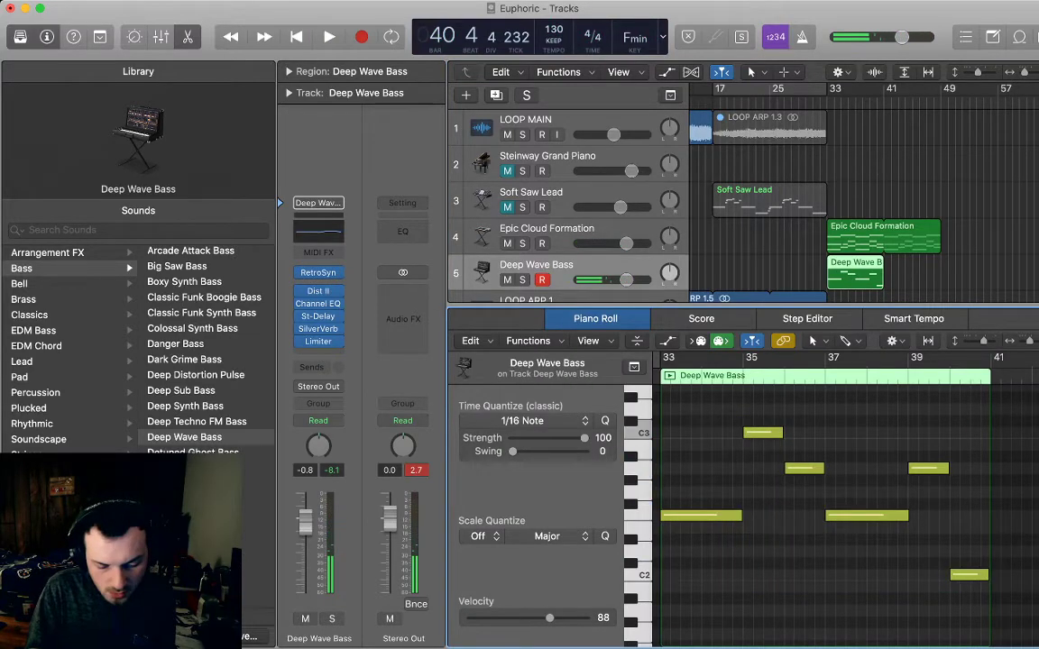
{"action": "left_click_drag", "start_coordinate": [625, 280], "coordinate": [631, 280]}
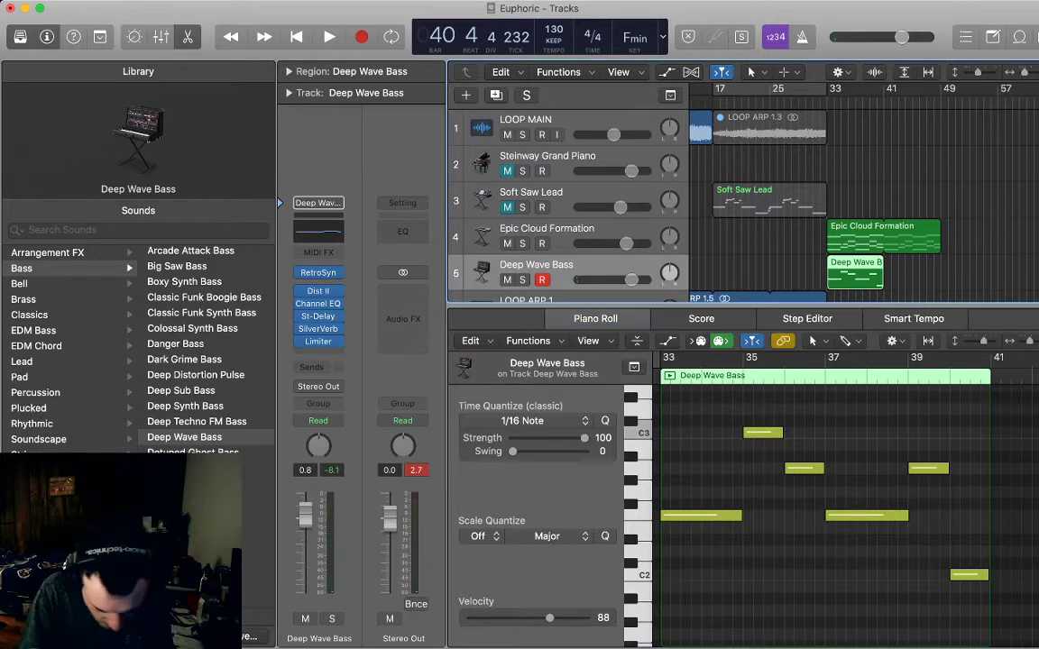
{"action": "left_click", "coordinate": [701, 516]}
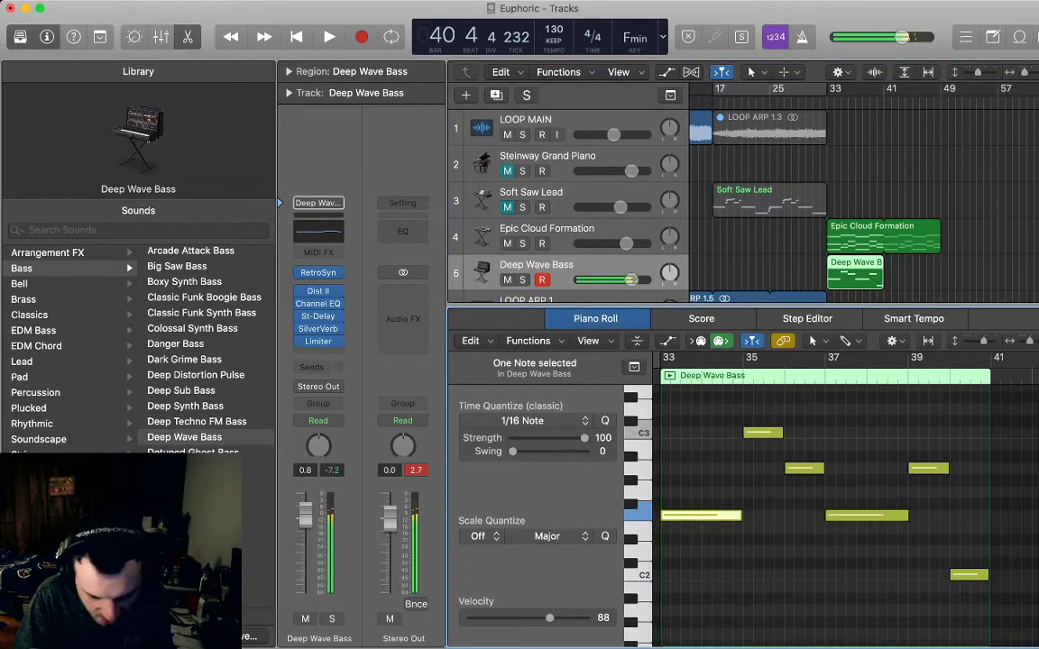
{"action": "key", "text": "Right"}
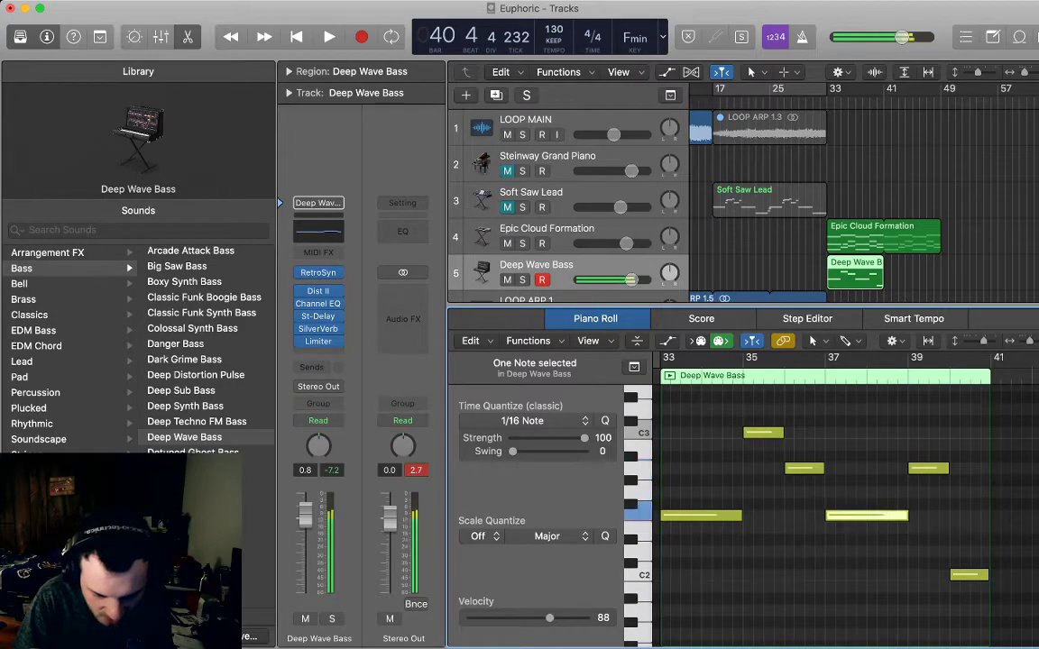
{"action": "key", "text": "Right"}
{"action": "key", "text": "Right"}
{"action": "key", "text": "Right"}
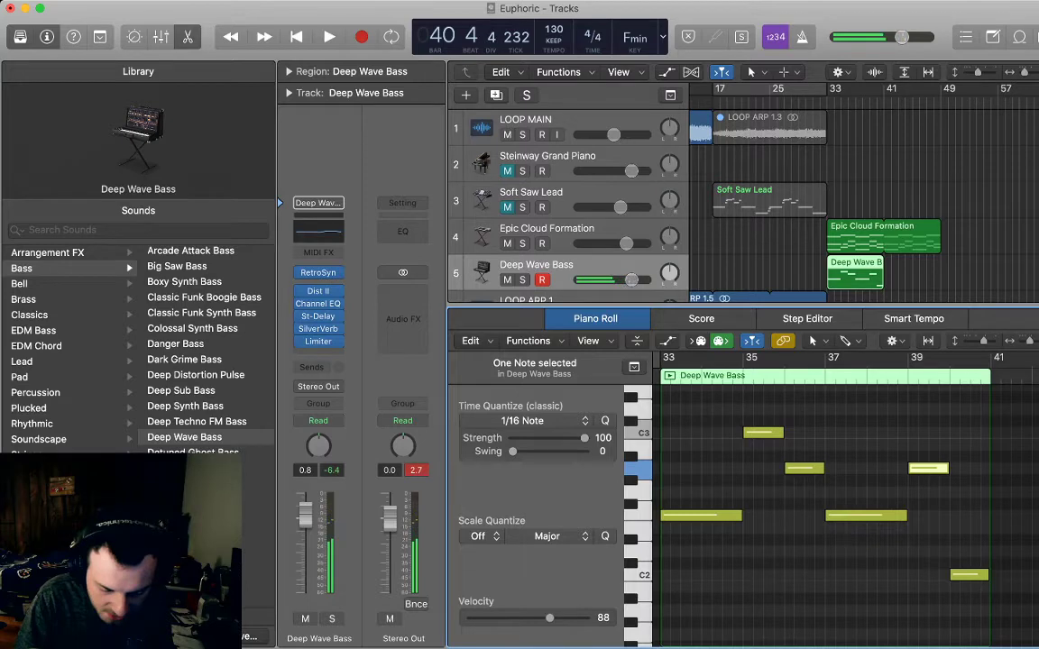
{"action": "key", "text": "Right"}
- Try the first bass note extended slightly past bar 35 in soloed playback, then shorten it back to bar 35
{"action": "key", "text": "alt+space"}
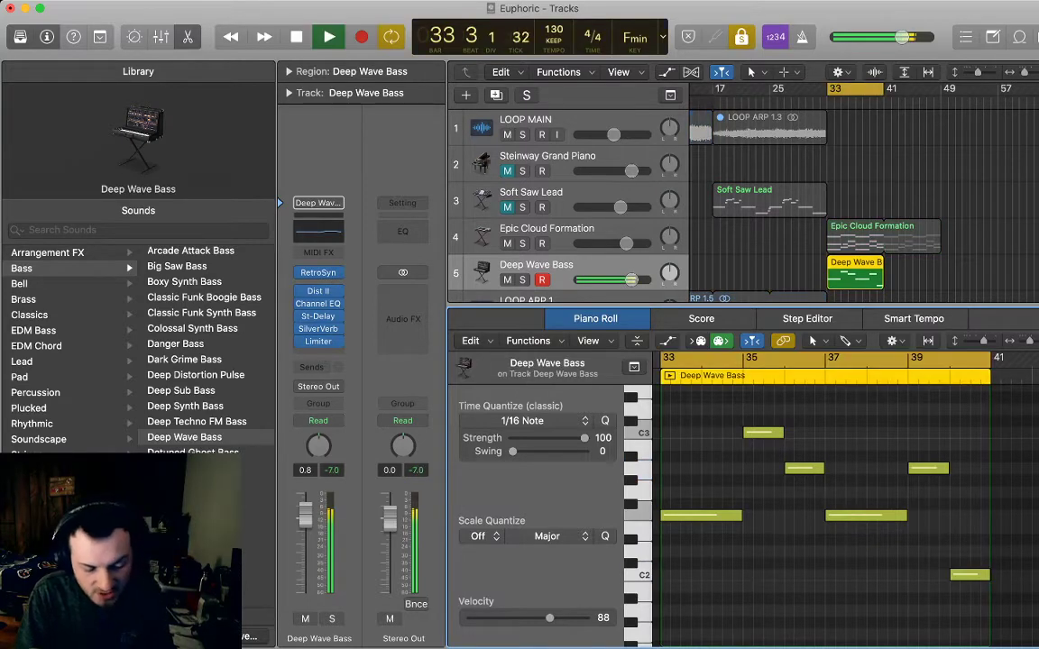
{"action": "scroll", "coordinate": [835, 514], "scroll_direction": "up", "scroll_amount": 1}
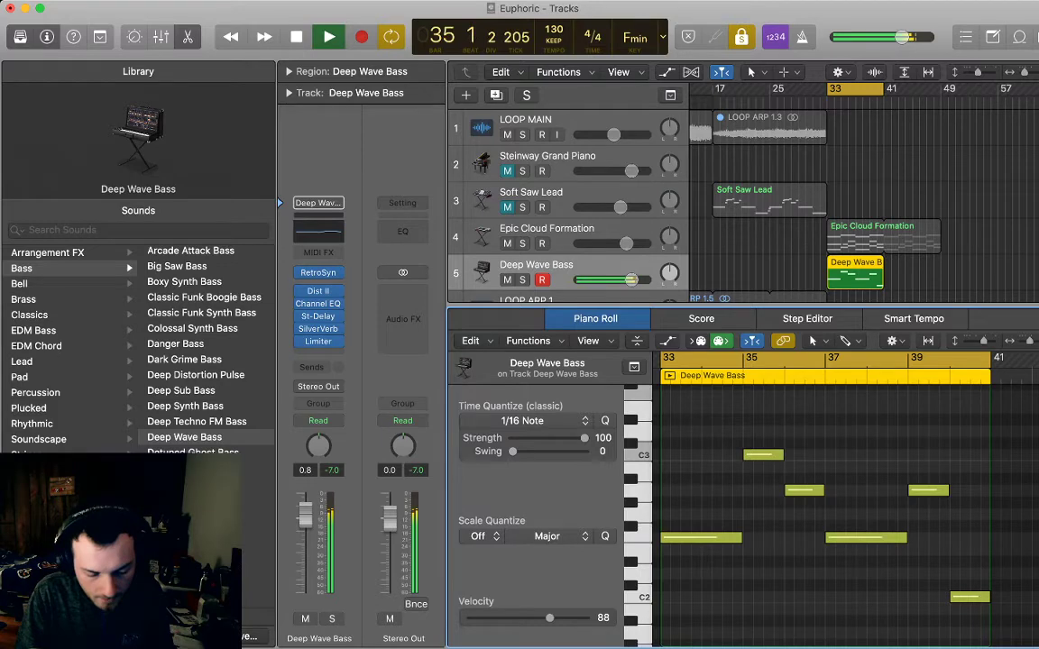
{"action": "key", "text": "alt+space"}
{"action": "left_click_drag", "start_coordinate": [740, 538], "coordinate": [752, 537]}
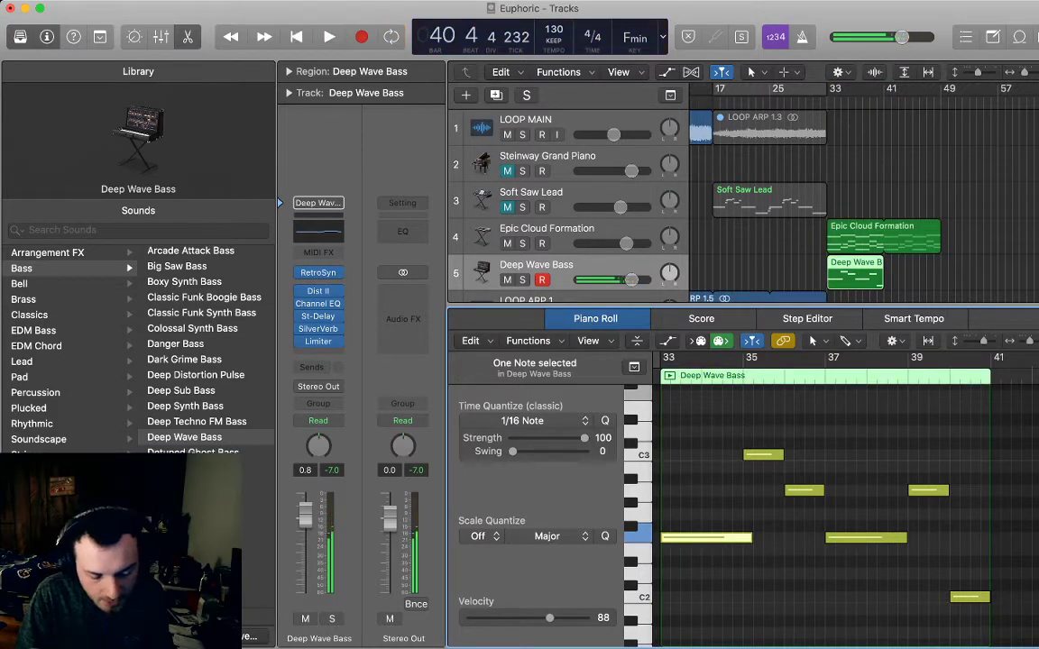
{"action": "key", "text": "alt+space"}
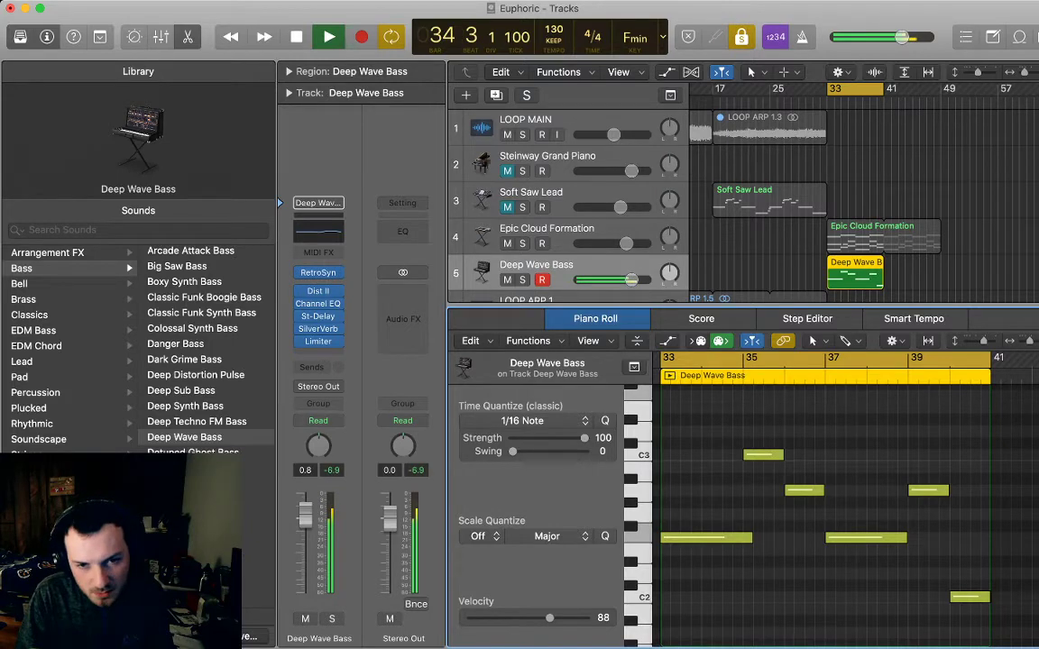
{"action": "key", "text": "alt+space"}
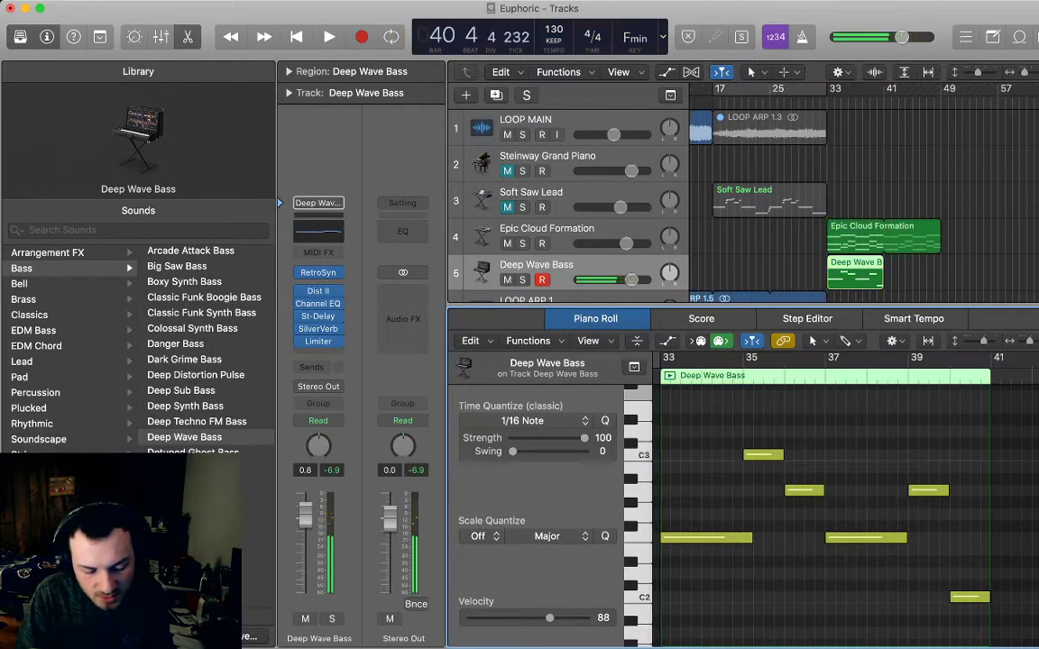
{"action": "left_click_drag", "start_coordinate": [750, 537], "coordinate": [742, 538]}
{"action": "left_click", "coordinate": [766, 557]}
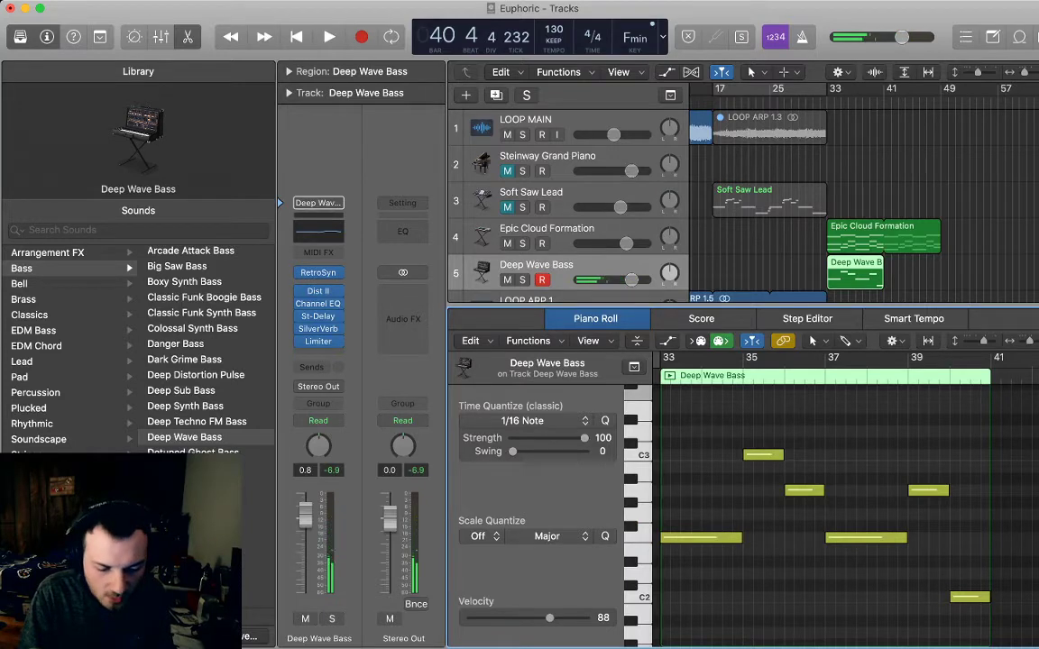
- Loop the Deep Wave Bass region to bar 49, lower its track volume to -2.4 dB and close the note editor
{"action": "key", "text": "space"}
{"action": "left_click_drag", "start_coordinate": [881, 262], "coordinate": [940, 261]}
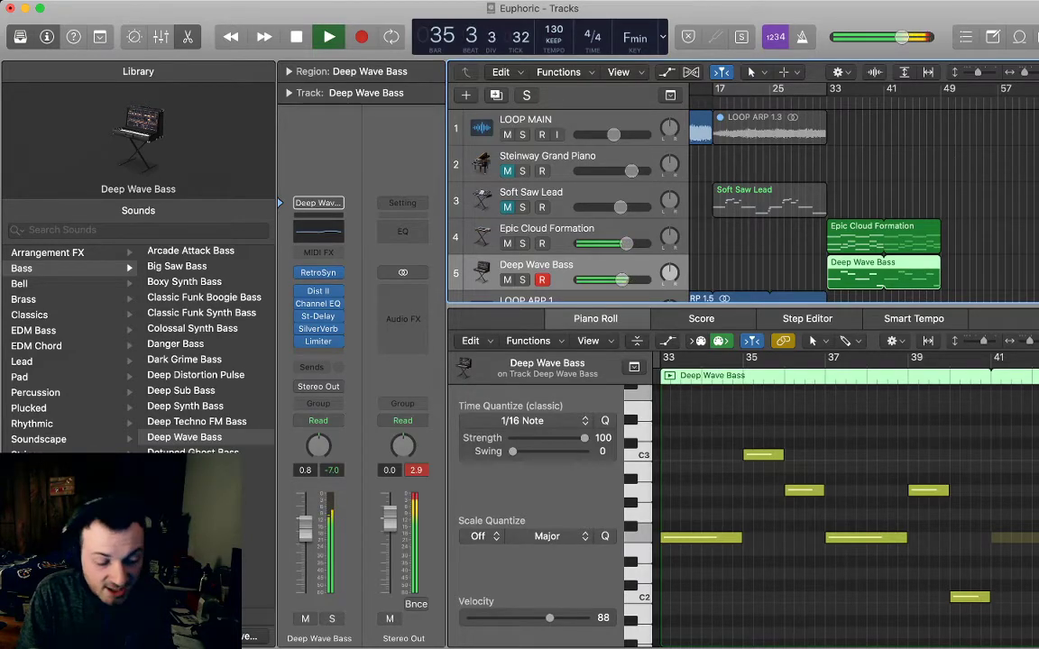
{"action": "key", "text": "p"}
{"action": "left_click", "coordinate": [978, 271]}
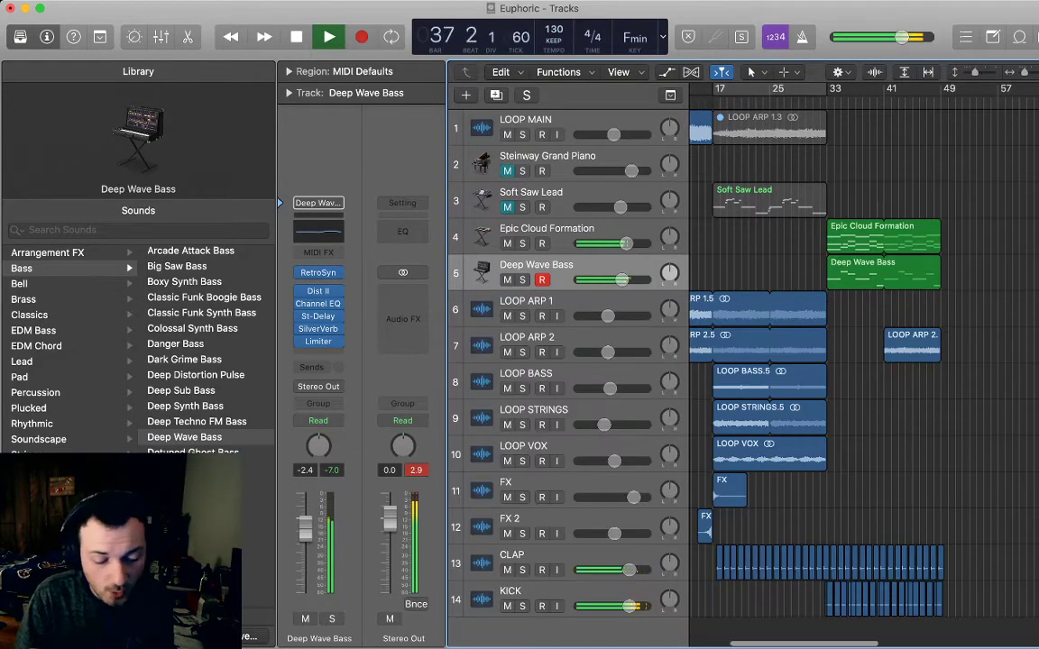
- Unmute the Soft Saw Lead track, mute its region and move that region to start at bar 49
{"action": "left_click", "coordinate": [769, 202]}
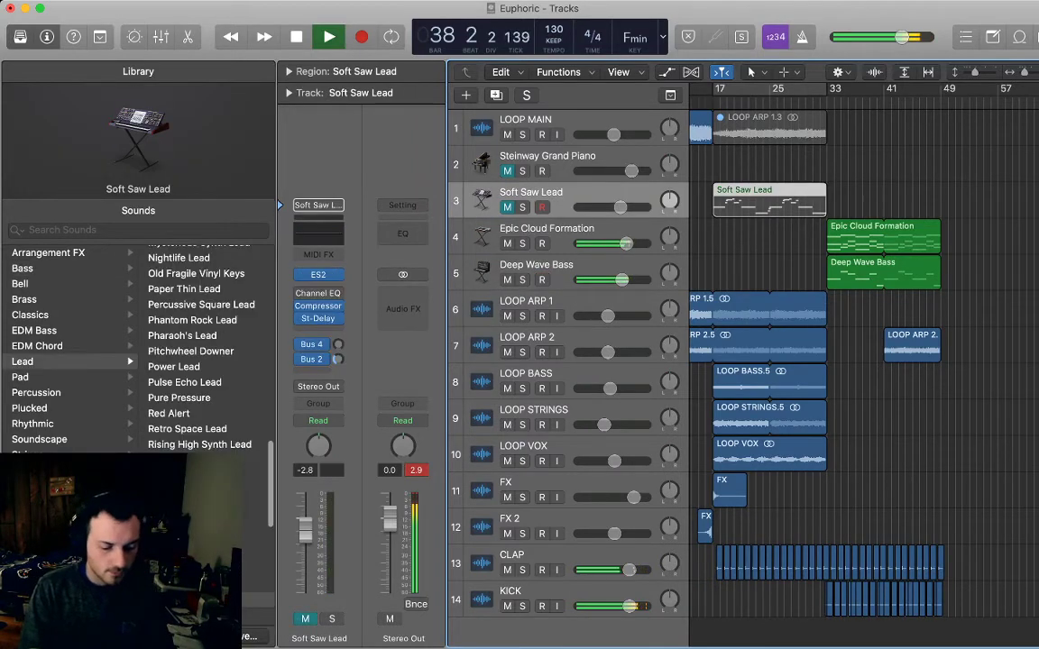
{"action": "key", "text": "ctrl+m"}
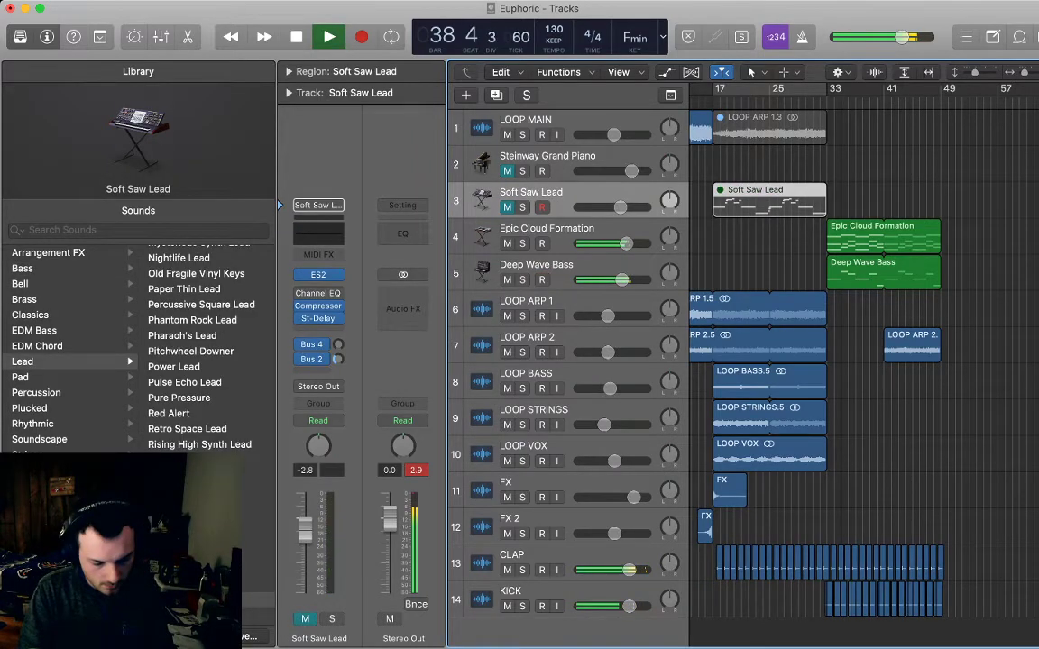
{"action": "key", "text": "ctrl+m"}
{"action": "left_click_drag", "start_coordinate": [770, 201], "coordinate": [998, 201]}
{"action": "scroll", "coordinate": [864, 376], "scroll_direction": "right", "scroll_amount": 1}
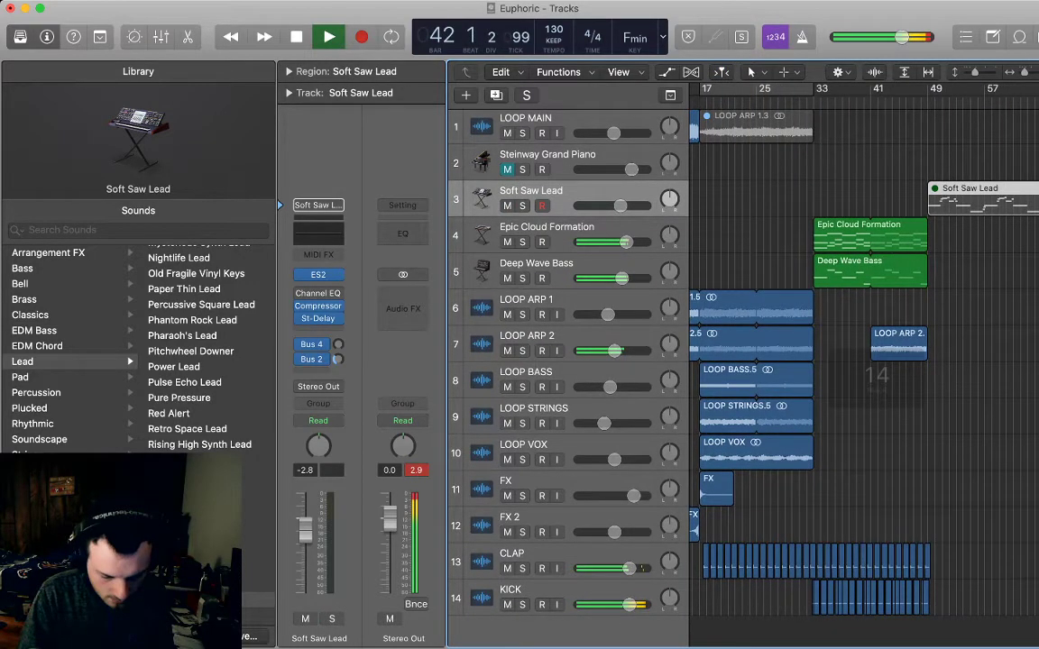
- Copy the LOOP VOX region to bars 33–49 and automate the track's volume down to -7.3 dB at bar 33
{"action": "left_click_drag", "start_coordinate": [756, 454], "coordinate": [863, 451]}
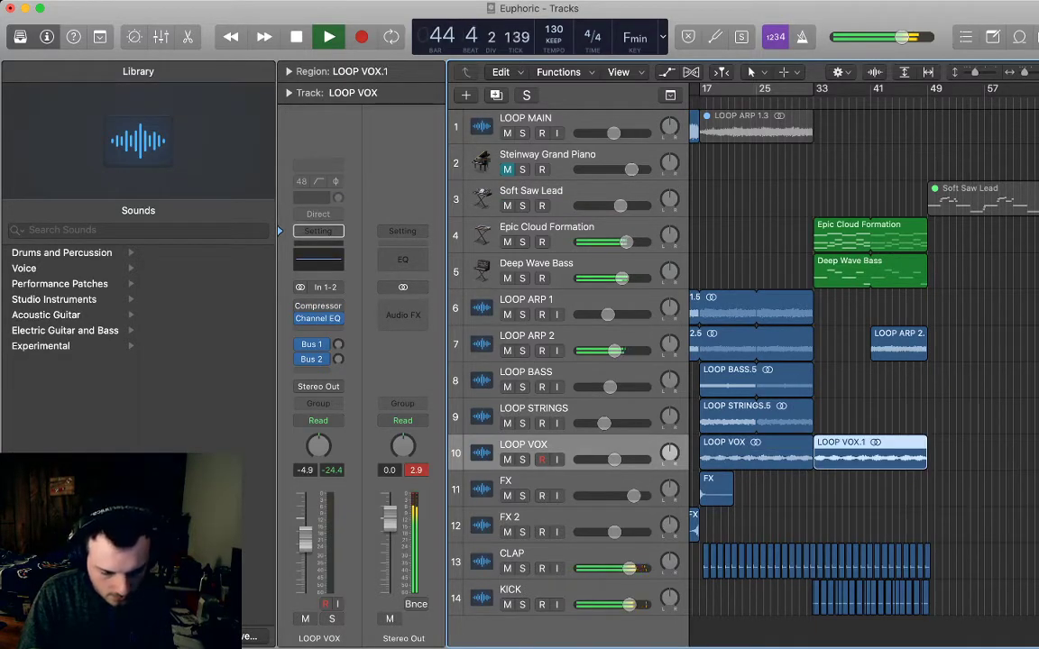
{"action": "key", "text": "a"}
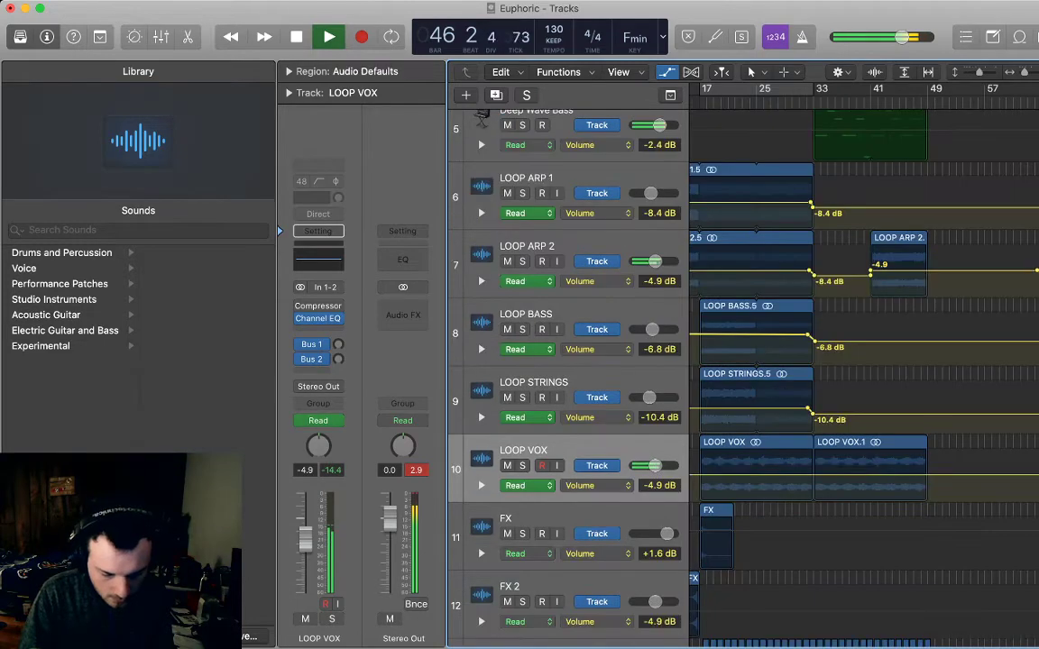
{"action": "left_click", "coordinate": [816, 476]}
{"action": "left_click", "coordinate": [812, 474]}
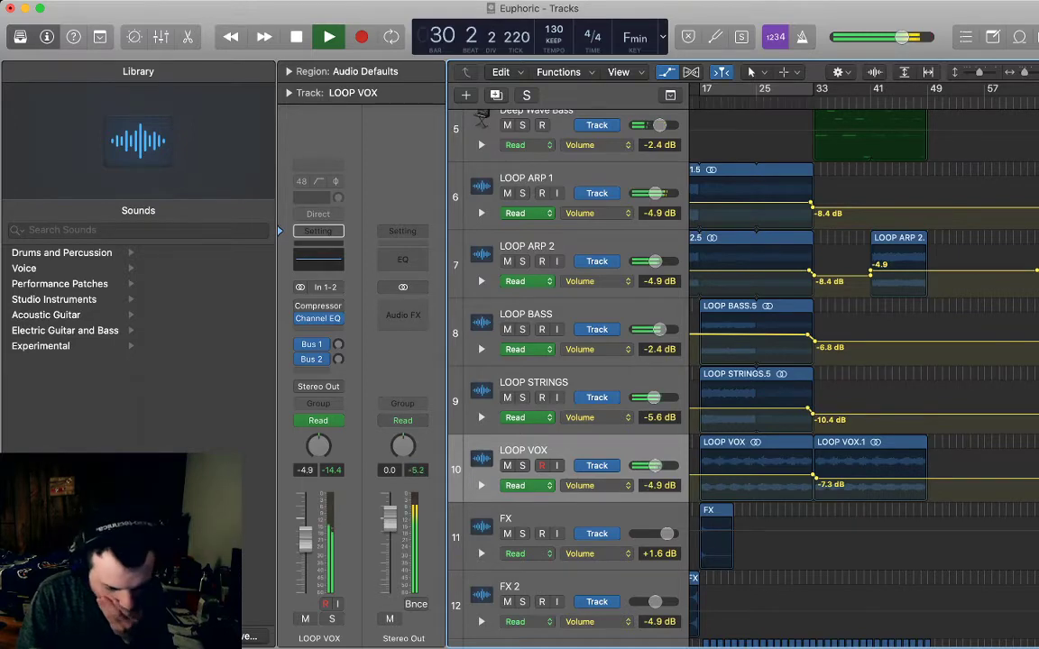
{"action": "scroll", "coordinate": [578, 361], "scroll_direction": "down", "scroll_amount": 1}
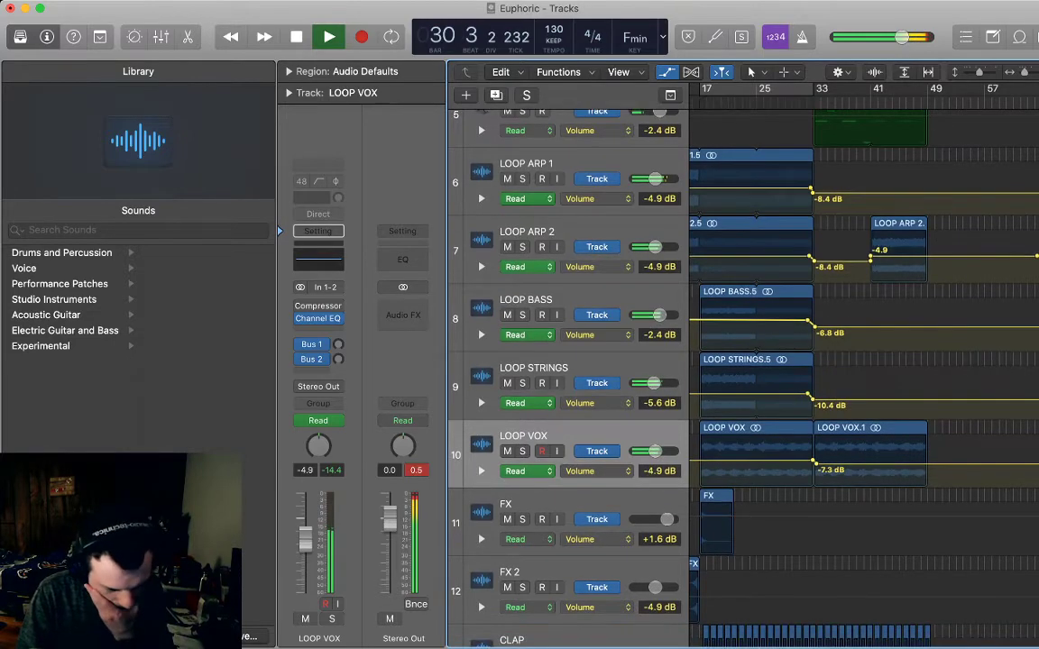
{"action": "scroll", "coordinate": [864, 361], "scroll_direction": "down", "scroll_amount": 1}
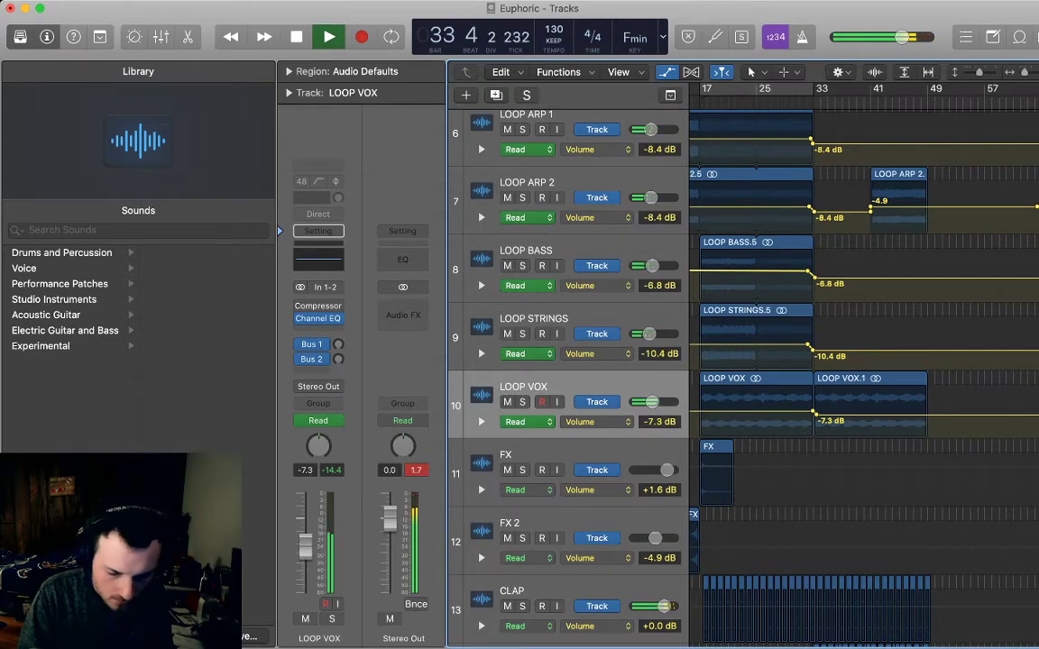
- Shift the volume automation drops of LOOP ARP 1 and LOOP ARP 2 so they happen just before bar 33
{"action": "scroll", "coordinate": [825, 361], "scroll_direction": "up", "scroll_amount": 5}
{"action": "scroll", "coordinate": [825, 361], "scroll_direction": "left", "scroll_amount": 2}
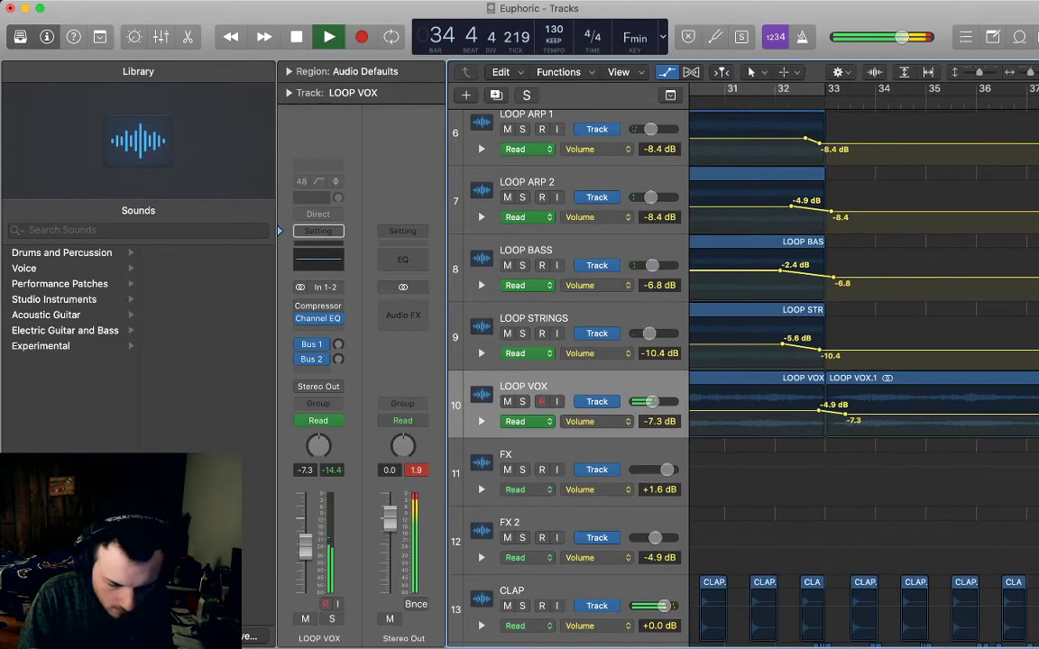
{"action": "key", "text": "space"}
{"action": "key", "text": "space"}
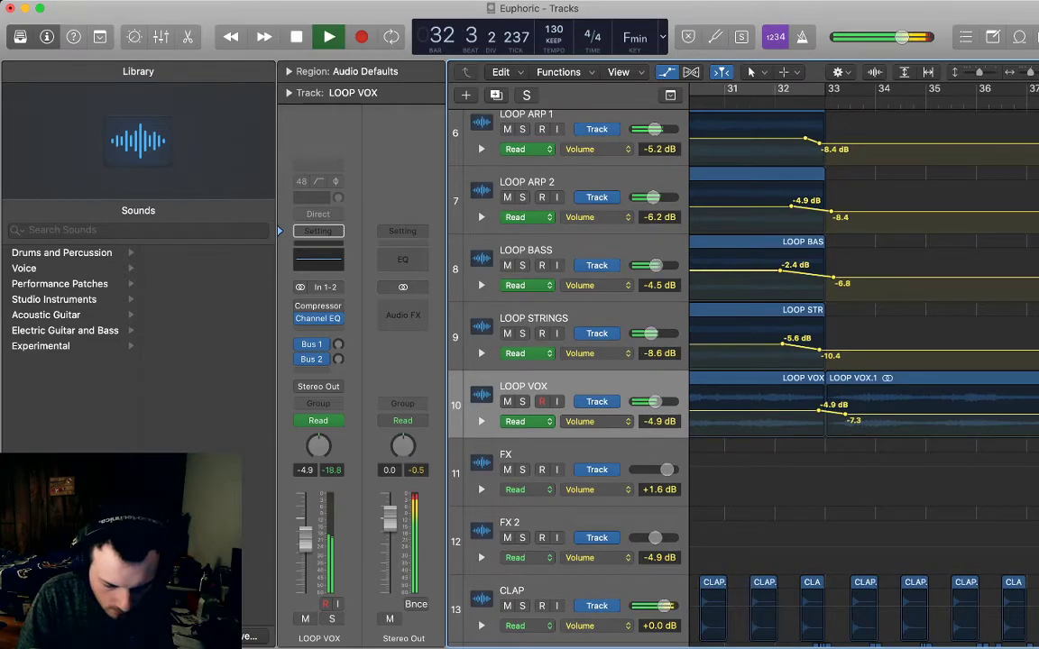
{"action": "left_click_drag", "start_coordinate": [805, 138], "coordinate": [814, 138]}
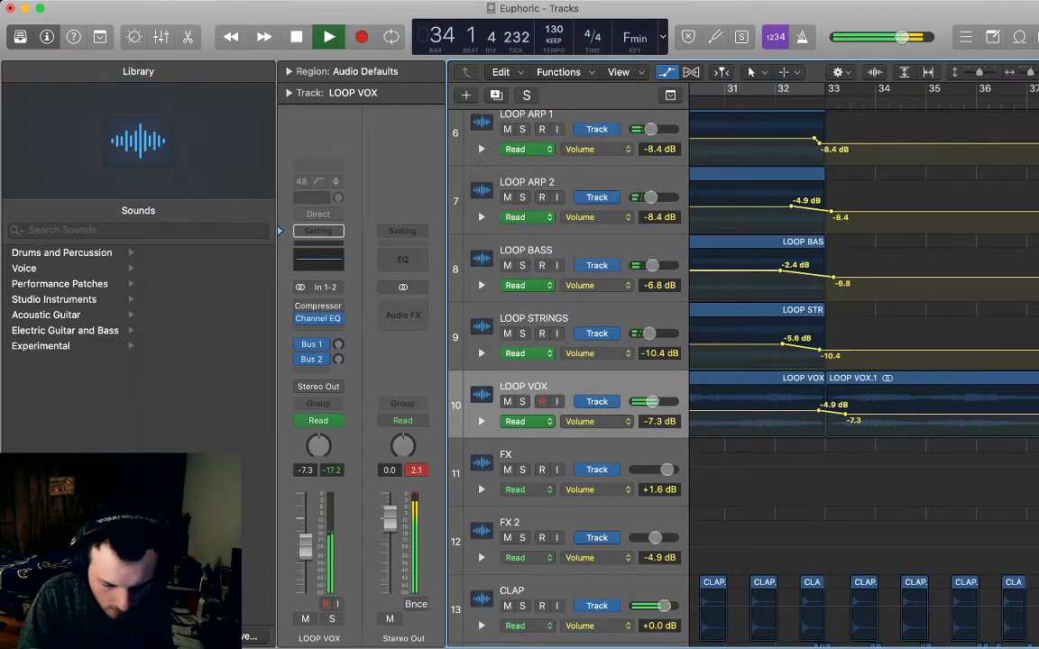
{"action": "left_click_drag", "start_coordinate": [791, 207], "coordinate": [826, 212]}
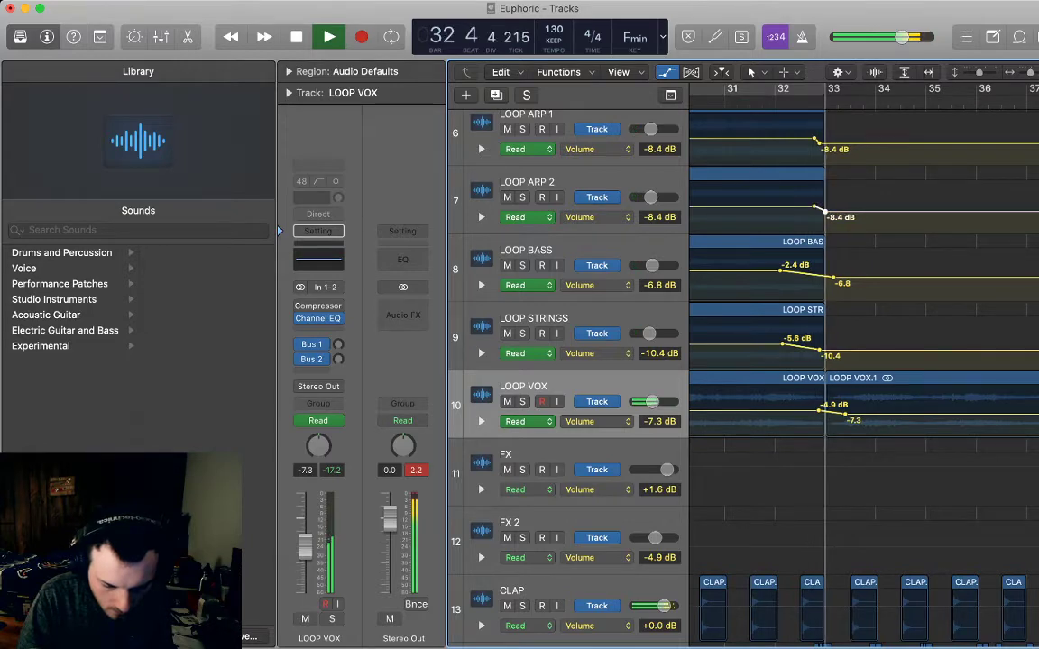
- Tighten the LOOP BASS and LOOP STRINGS volume drops before bar 33, start the LOOP VOX drop slightly earlier, and hide the automation
{"action": "left_click_drag", "start_coordinate": [780, 271], "coordinate": [825, 277]}
{"action": "left_click_drag", "start_coordinate": [782, 344], "coordinate": [812, 343]}
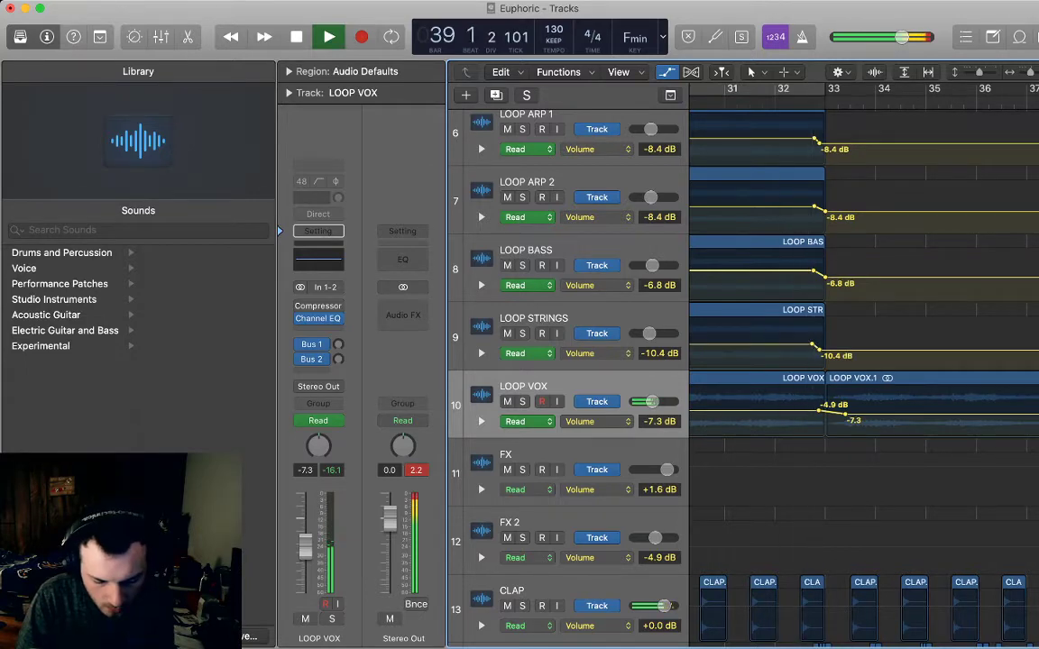
{"action": "left_click_drag", "start_coordinate": [819, 350], "coordinate": [822, 350]}
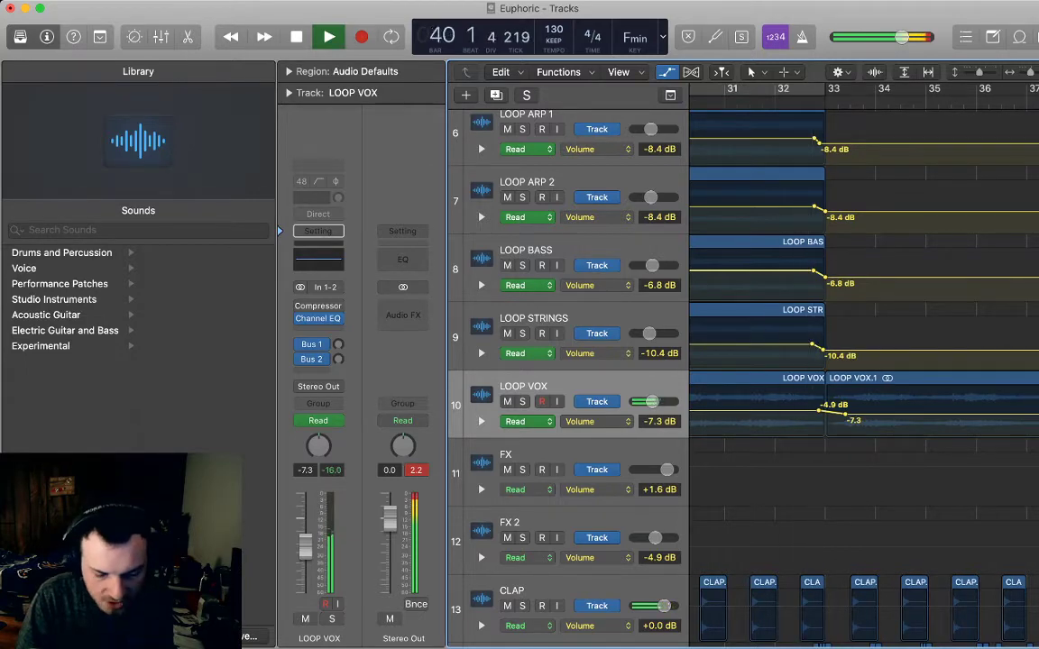
{"action": "left_click_drag", "start_coordinate": [819, 412], "coordinate": [816, 411]}
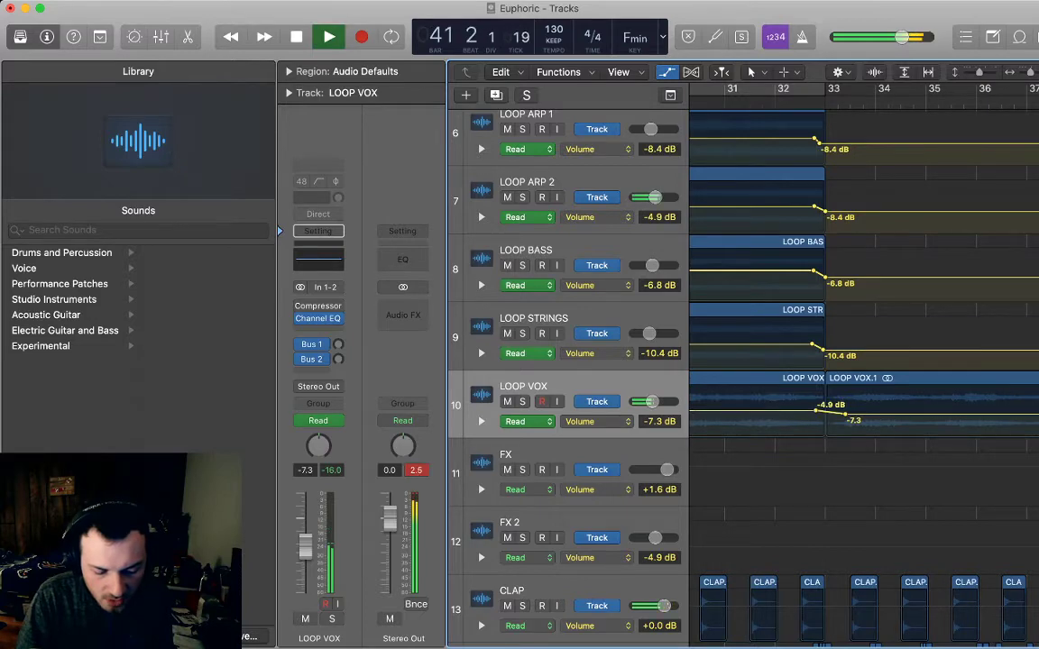
{"action": "key", "text": "period"}
{"action": "key", "text": "a"}
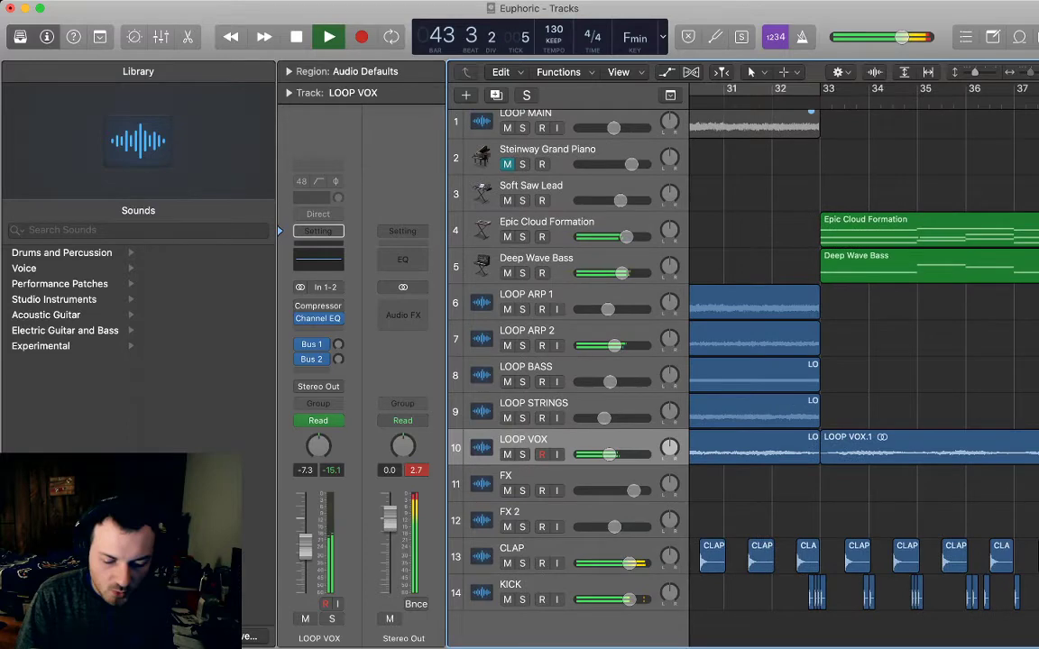
- Unmute the Soft Saw Lead region at bar 49 and play the arrangement into it, stopping shortly after the lead enters
{"action": "key", "text": "super+Left"}
{"action": "key", "text": "super+Left"}
{"action": "key", "text": "super+Left"}
{"action": "key", "text": "super+Left"}
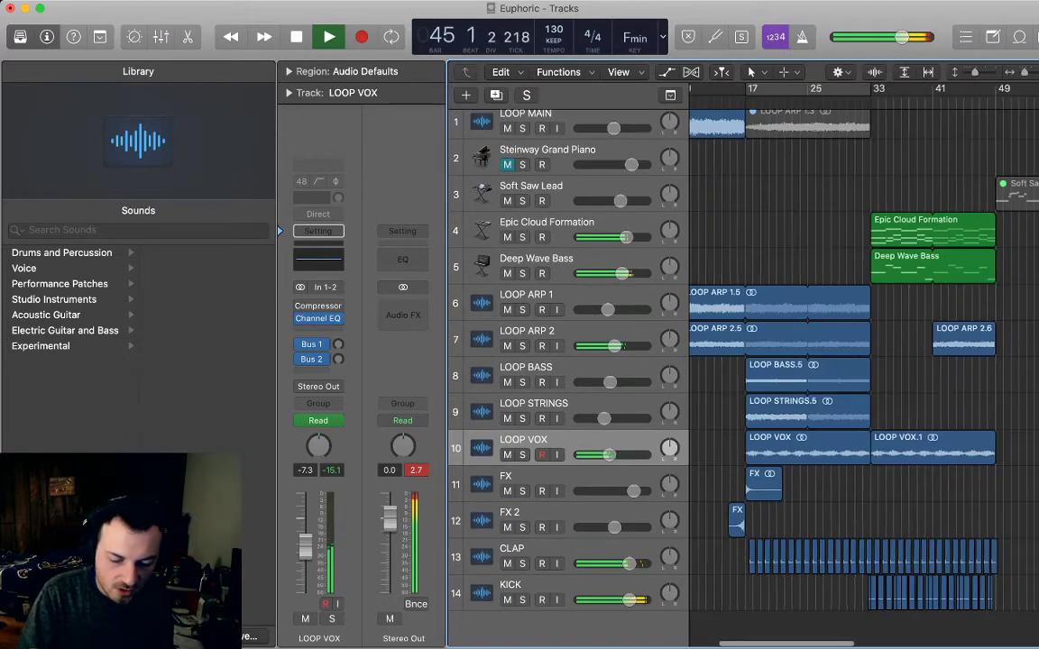
{"action": "scroll", "coordinate": [875, 378], "scroll_direction": "right", "scroll_amount": 3}
{"action": "left_click", "coordinate": [990, 193]}
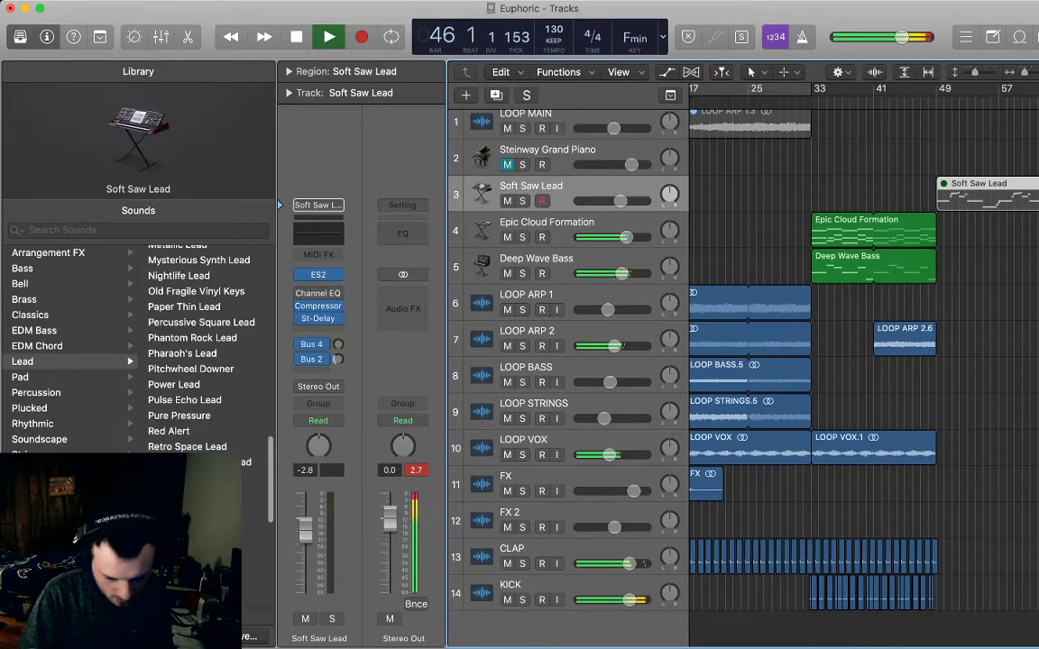
{"action": "key", "text": "ctrl+m"}
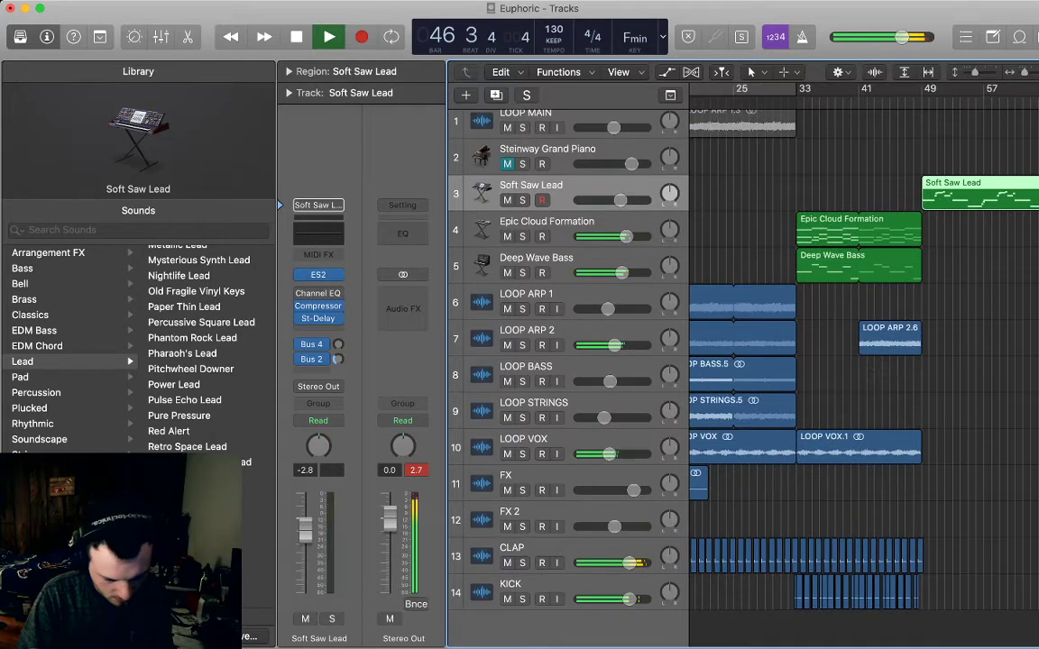
{"action": "left_click", "coordinate": [983, 311]}
{"action": "scroll", "coordinate": [875, 379], "scroll_direction": "right", "scroll_amount": 2}
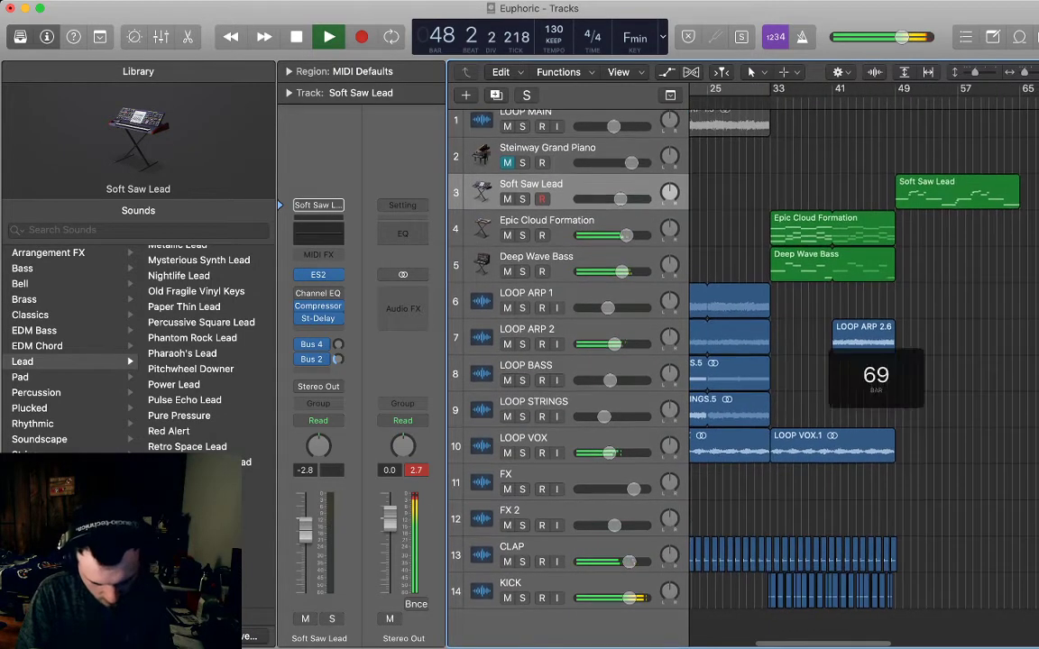
{"action": "key", "text": "space"}
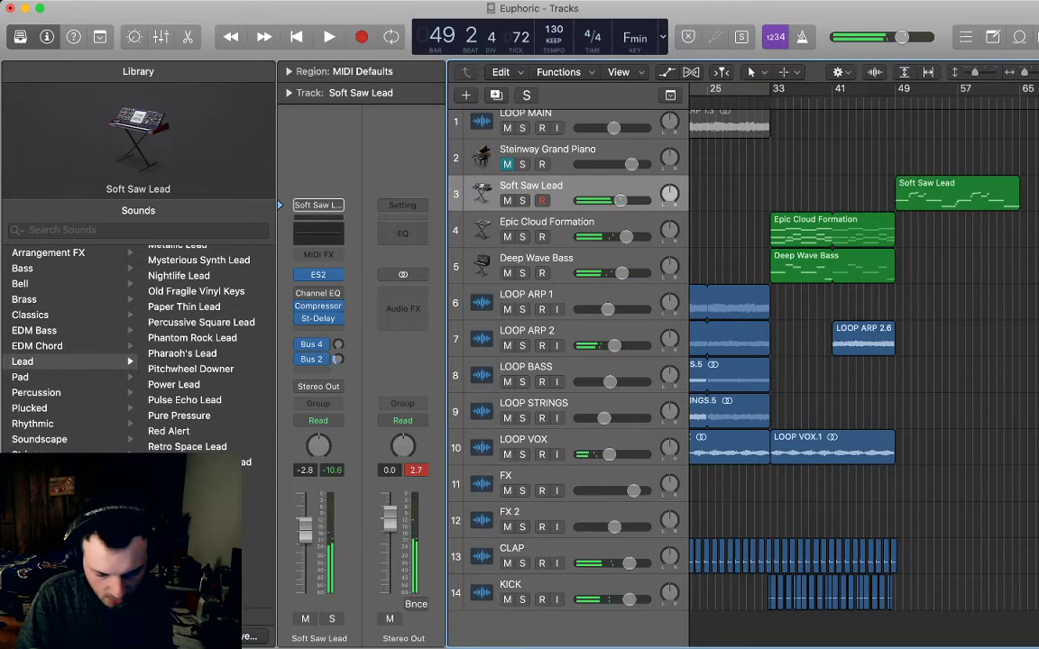
{"action": "scroll", "coordinate": [863, 361], "scroll_direction": "left", "scroll_amount": 5}
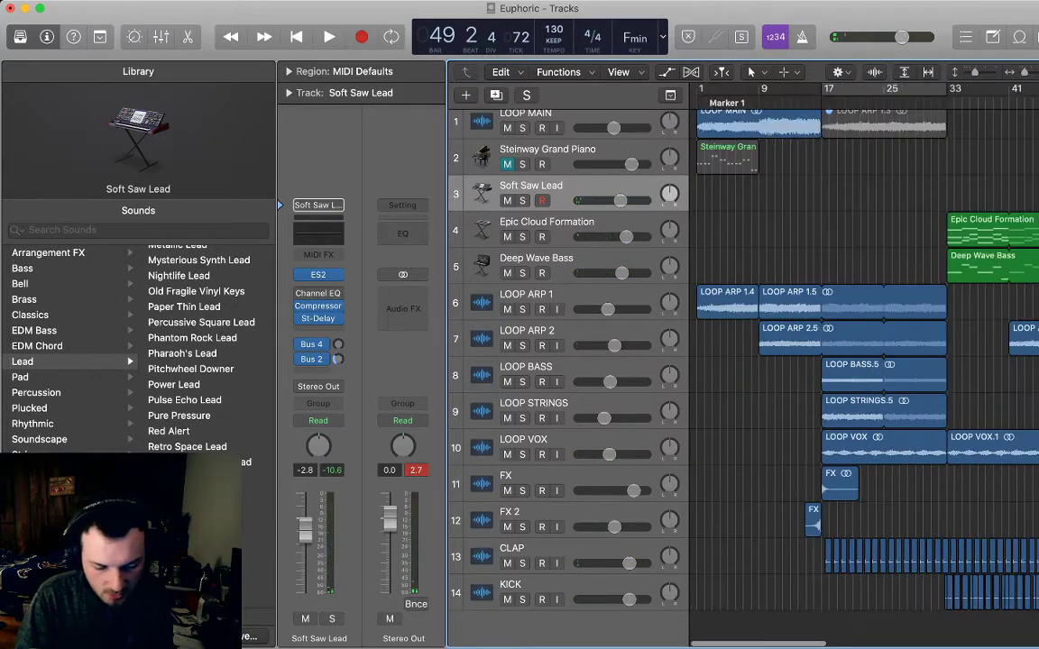
- Split the LOOP ARP 1 and LOOP ARP 2 regions at bar 17 and play the song from the beginning
{"action": "left_click", "coordinate": [823, 93]}
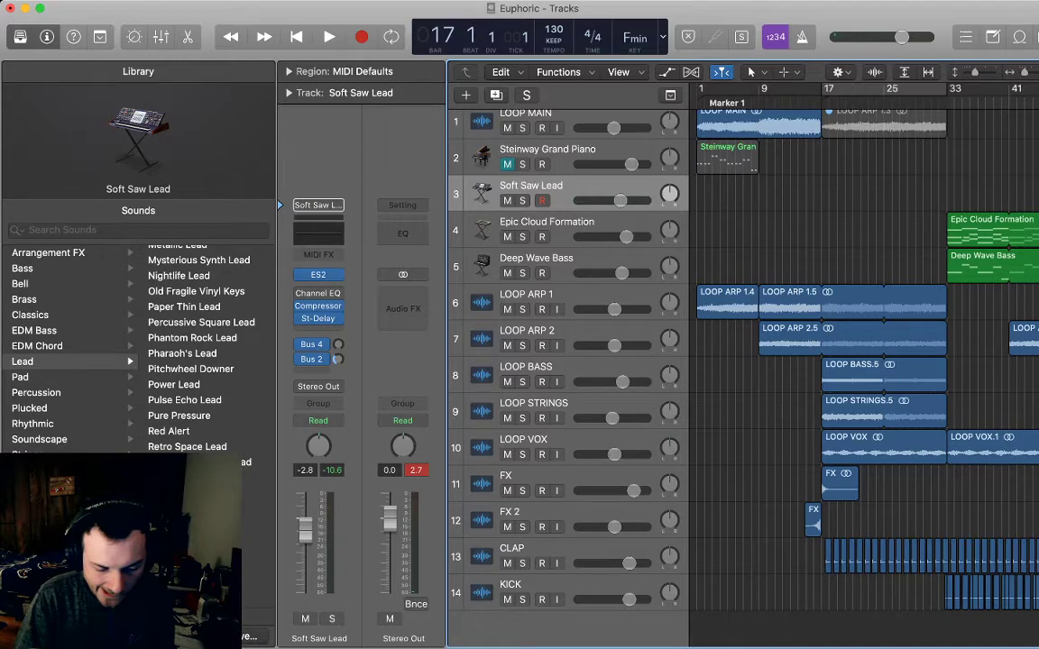
{"action": "key", "text": "super+z"}
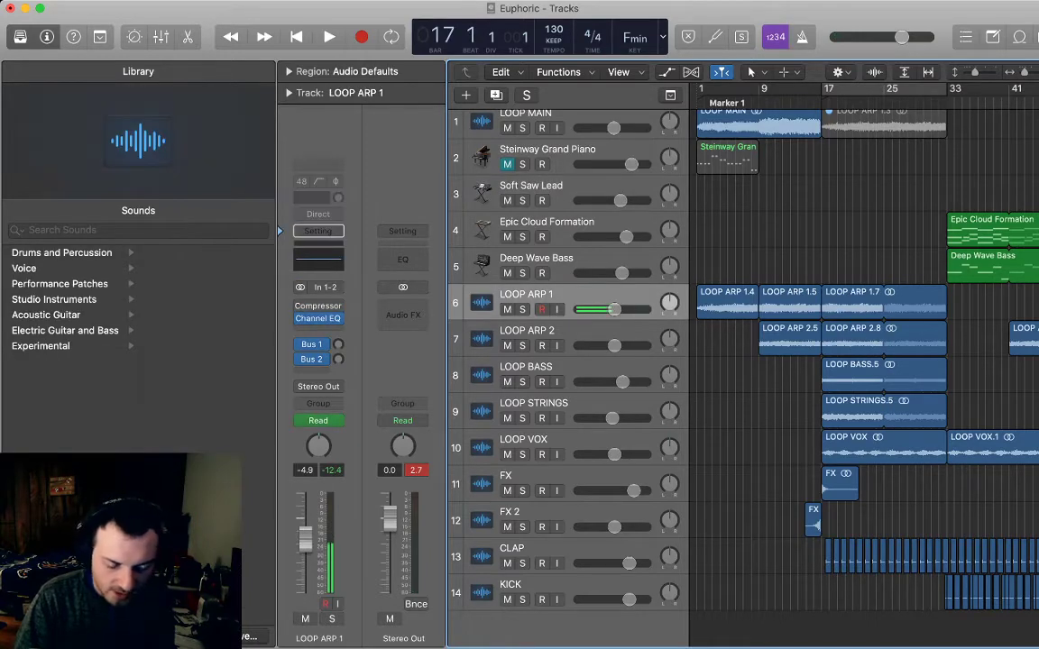
{"action": "key", "text": "super+Left"}
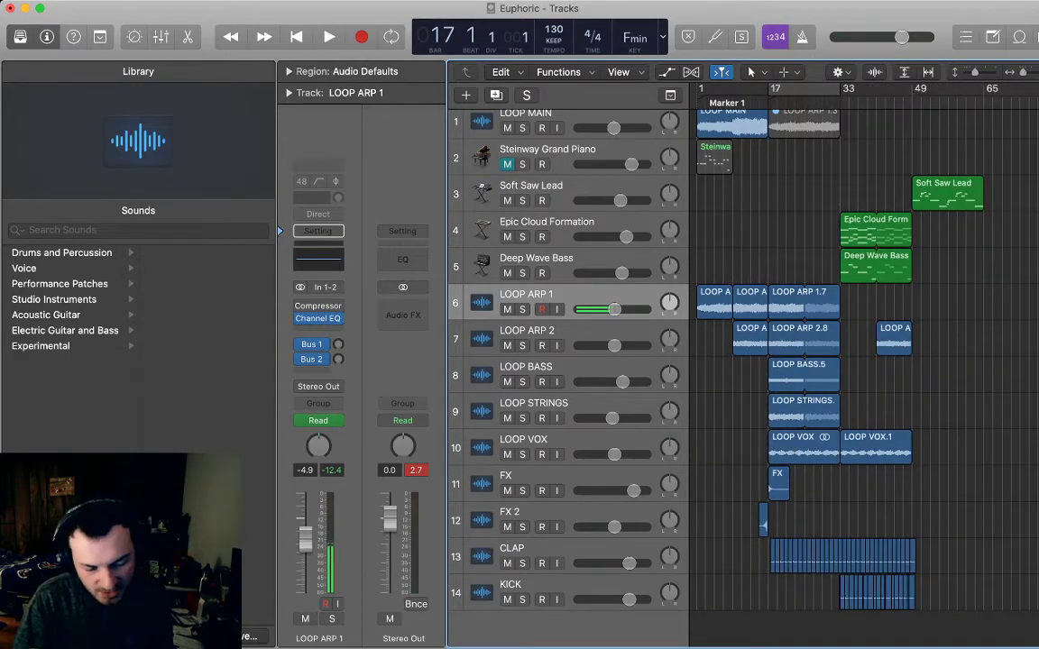
{"action": "key", "text": "Return"}
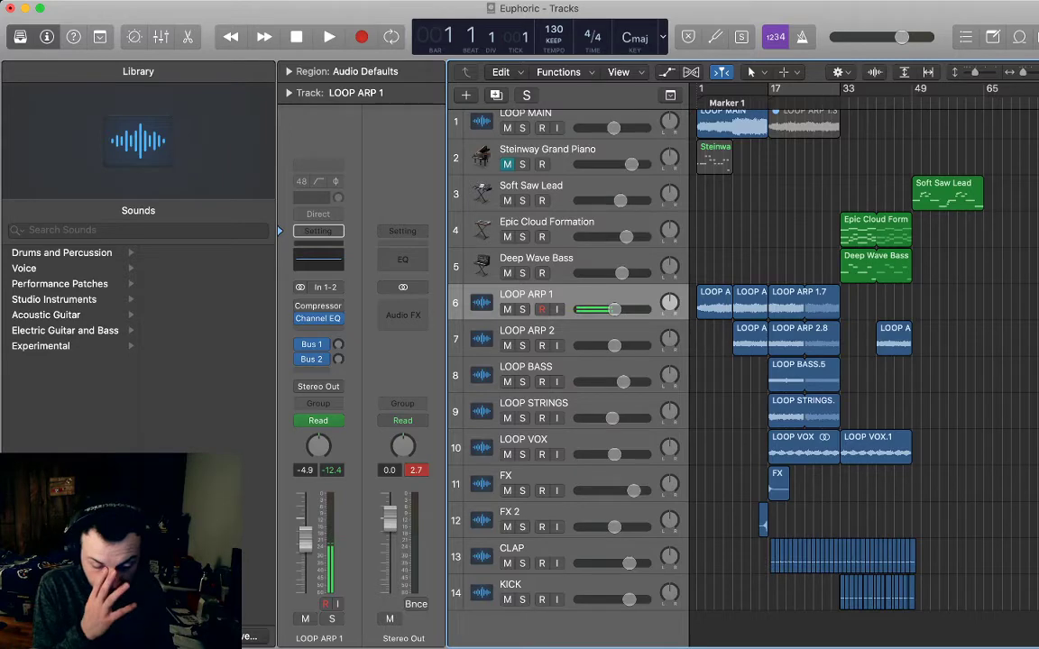
{"action": "key", "text": "space"}
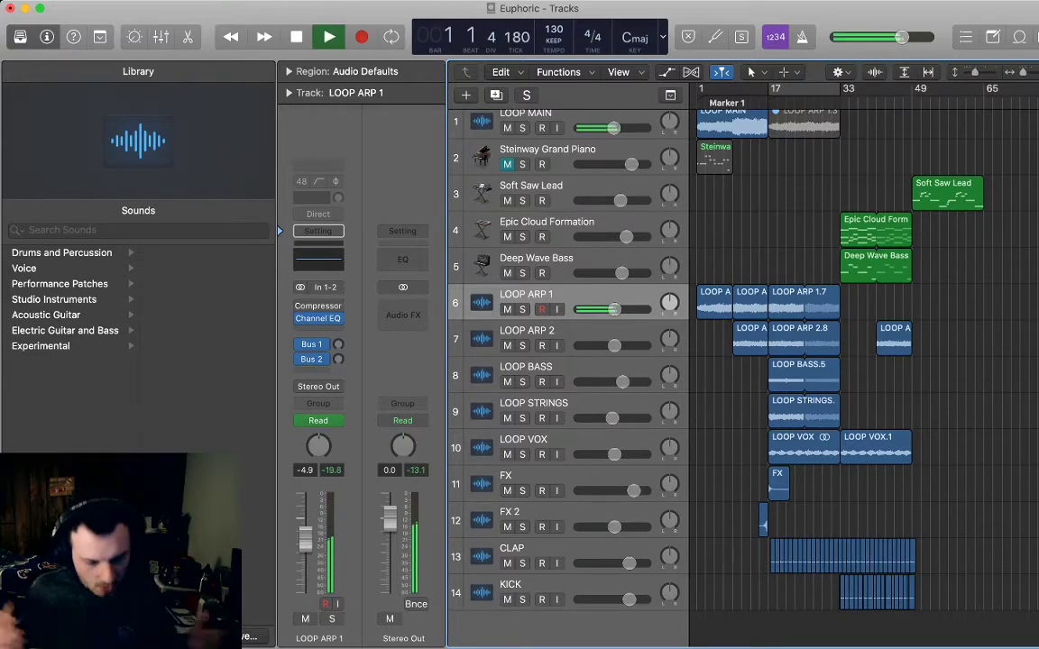
- Rename the Deep Wave Bass track and its region to SYNTH BASS
{"action": "double_click", "coordinate": [536, 257]}
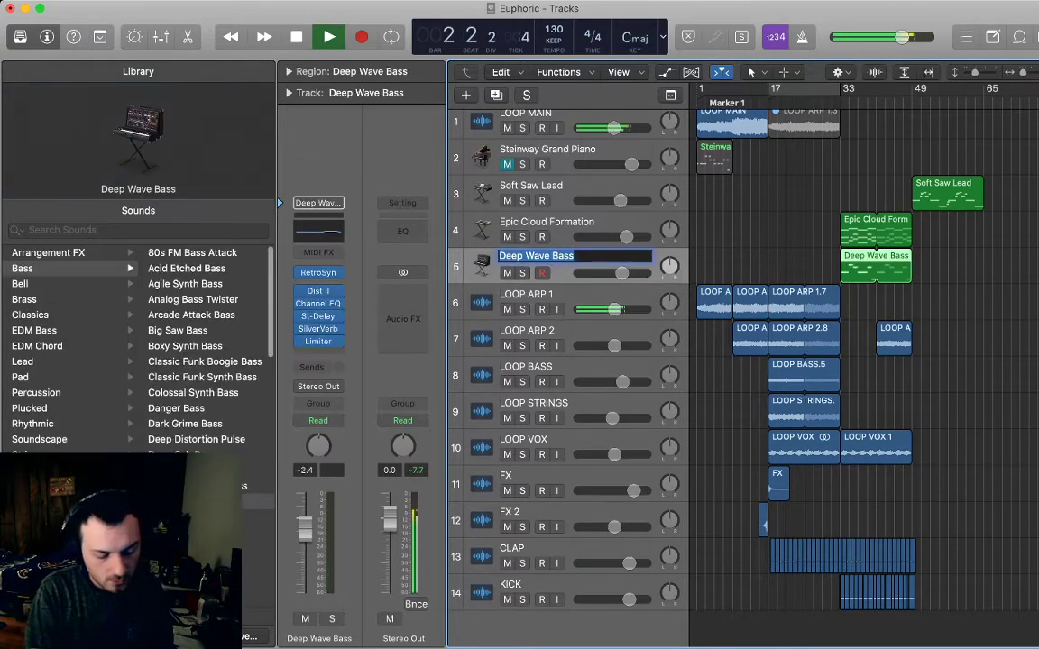
{"action": "type", "text": "SYNTH"}
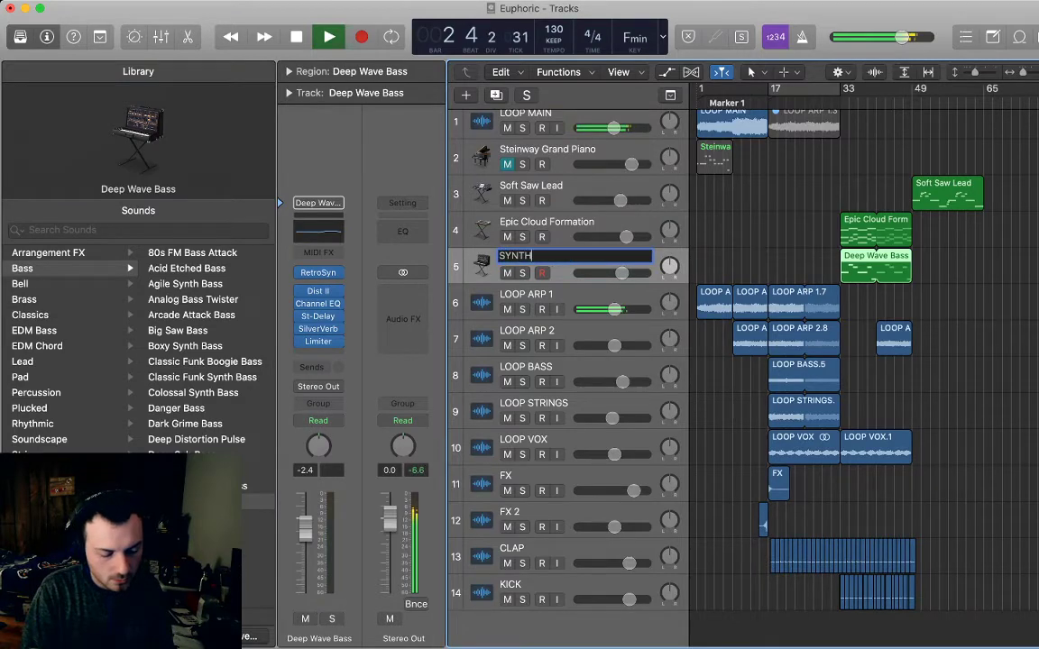
{"action": "type", "text": " BASS"}
{"action": "key", "text": "Return"}
{"action": "key", "text": "shift+n"}
{"action": "type", "text": "SYN"}
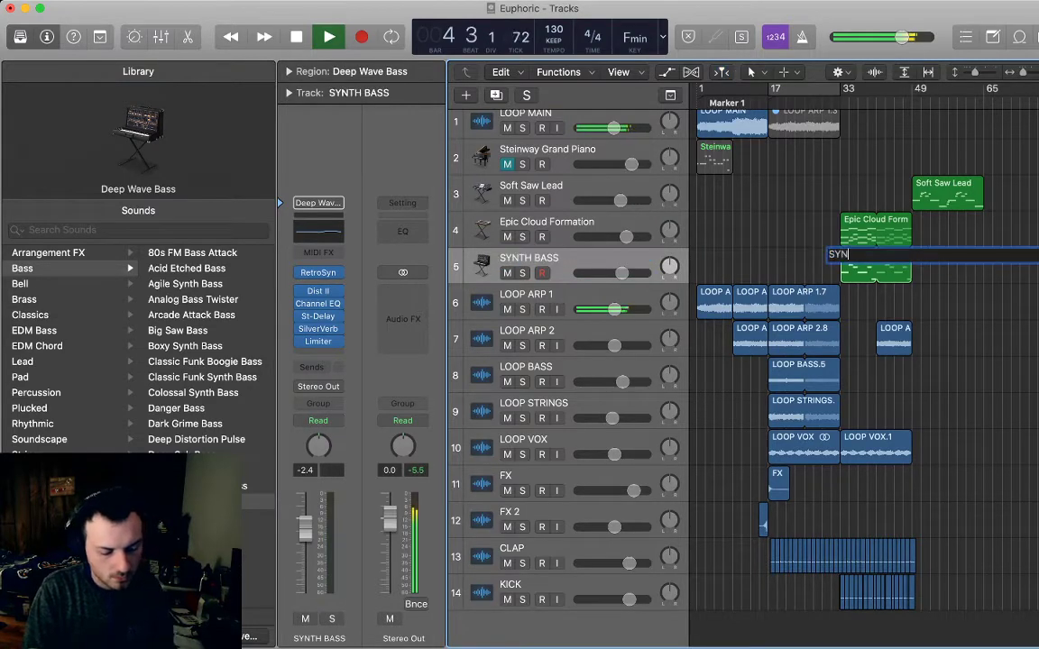
{"action": "type", "text": "TH BASS"}
{"action": "key", "text": "Return"}
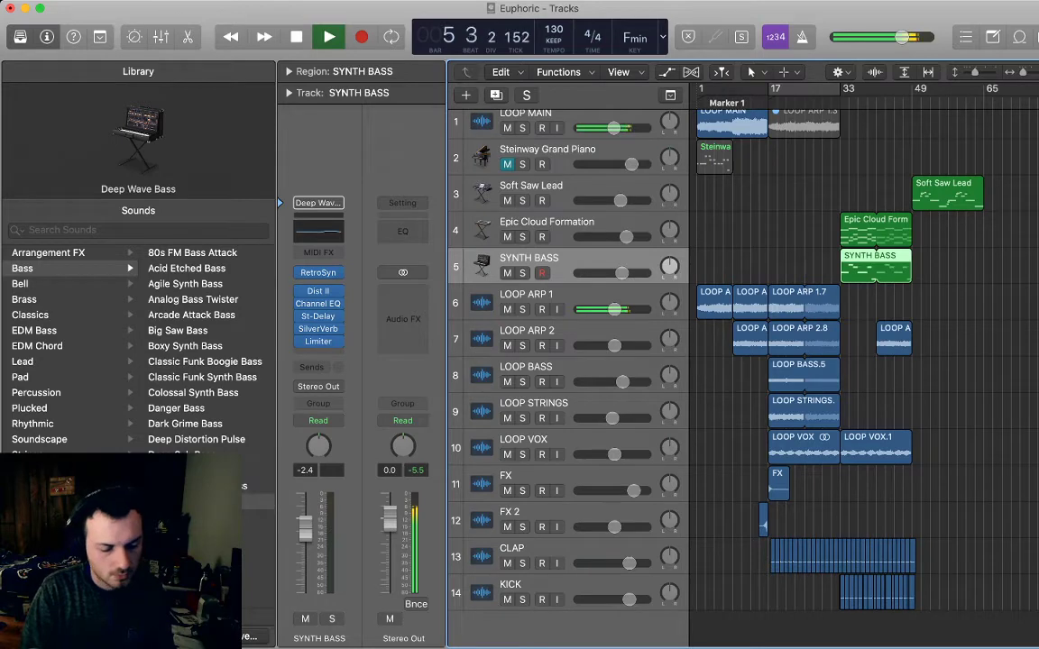
- Rename the Epic Cloud Formation track and its region to PAD
{"action": "key", "text": "Up"}
{"action": "key", "text": "shift+Return"}
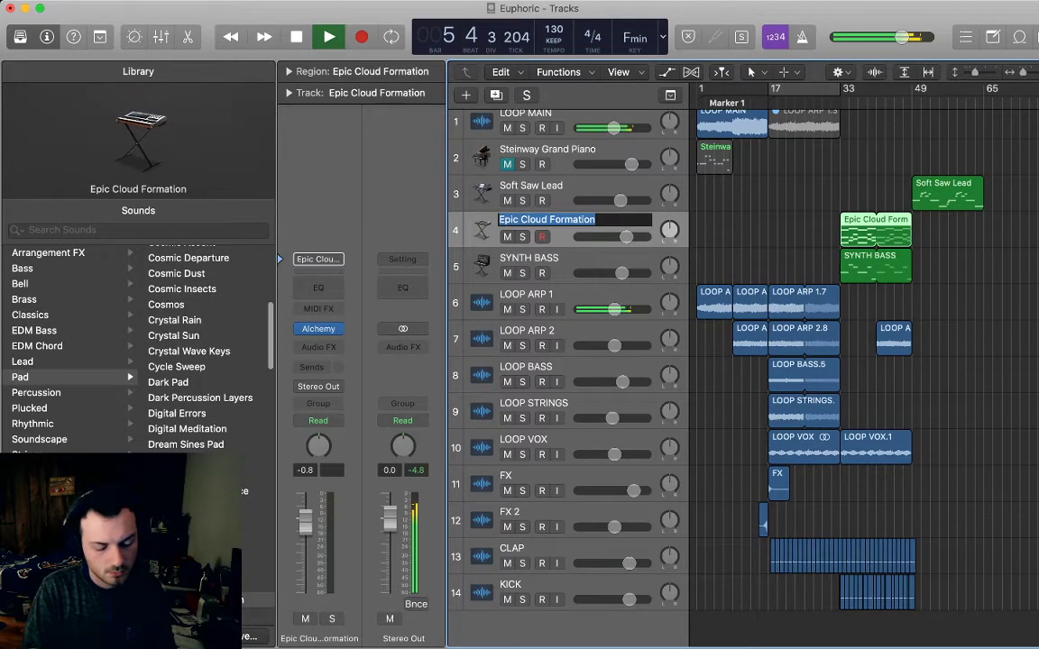
{"action": "type", "text": "PAD"}
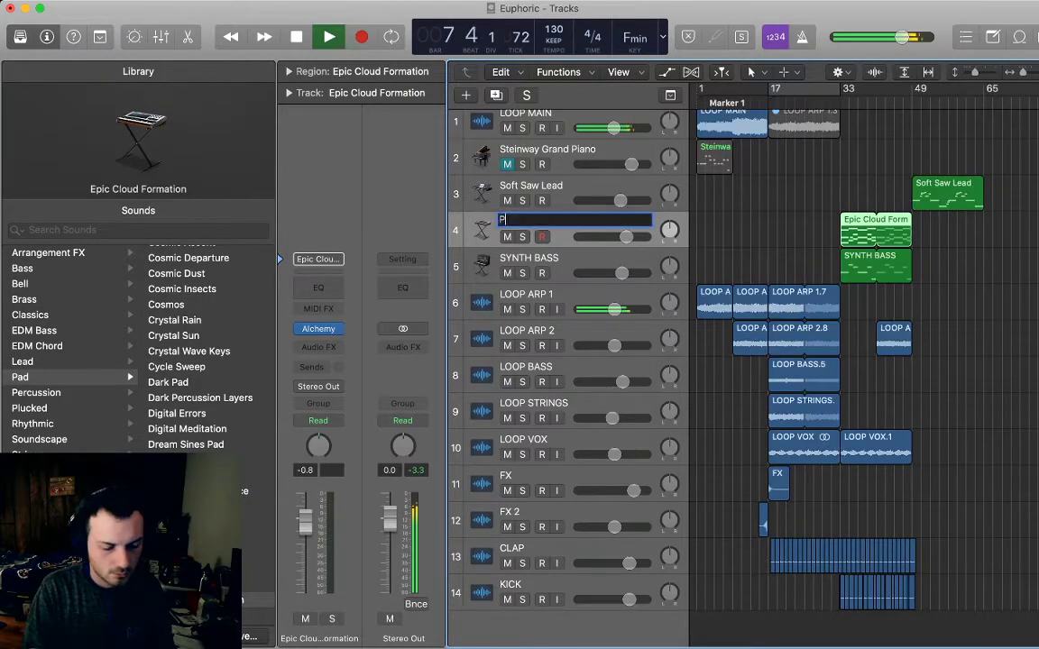
{"action": "key", "text": "Return"}
{"action": "key", "text": "shift+n"}
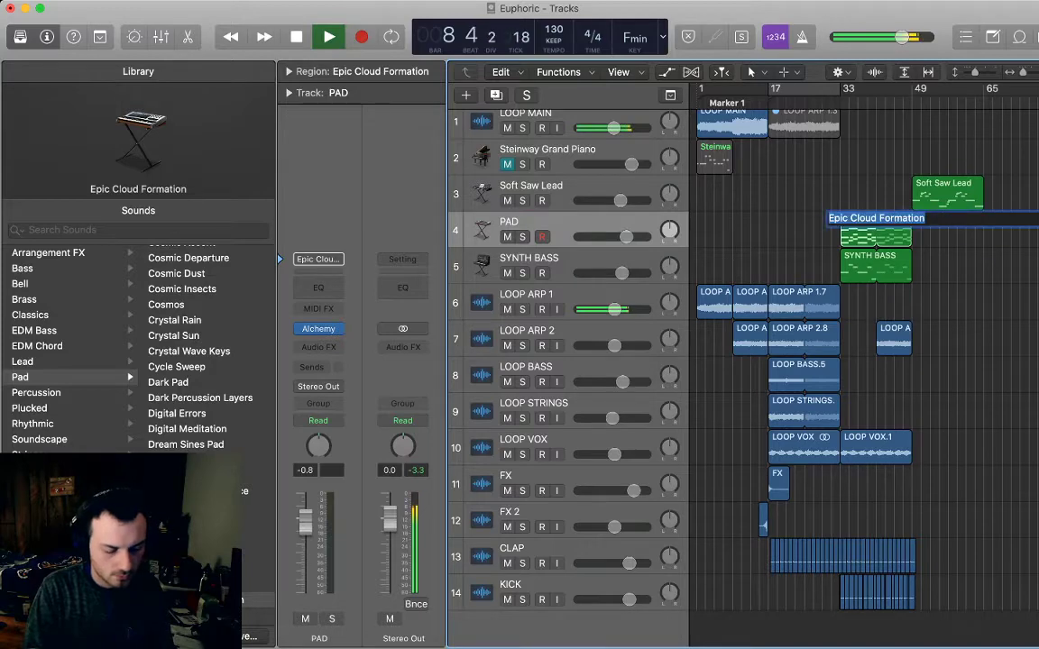
{"action": "type", "text": "PAD"}
{"action": "key", "text": "Return"}
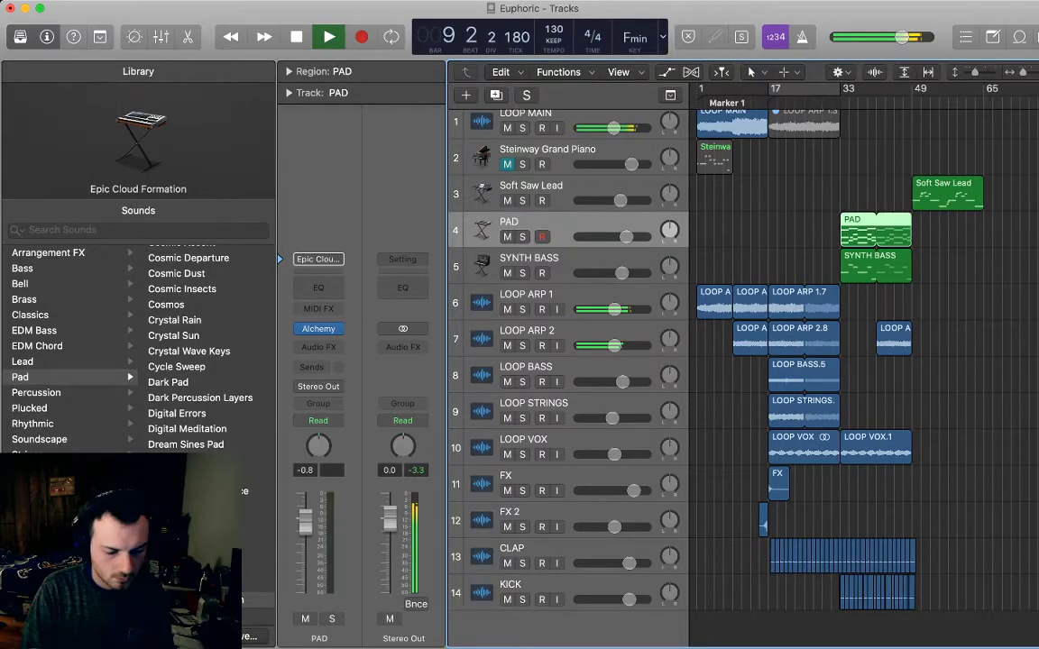
- Rename the Soft Saw Lead track and its region to LEAD, and deselect the region
{"action": "key", "text": "Up"}
{"action": "key", "text": "shift+Return"}
{"action": "type", "text": "LEAD"}
{"action": "key", "text": "Return"}
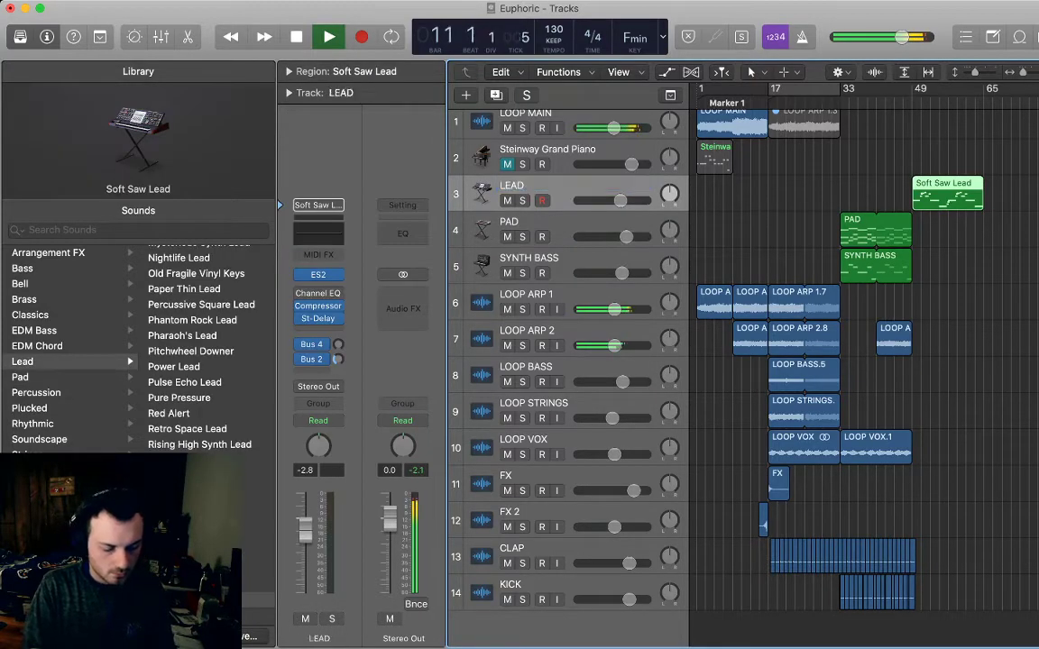
{"action": "key", "text": "shift+n"}
{"action": "type", "text": "LEAD"}
{"action": "key", "text": "Return"}
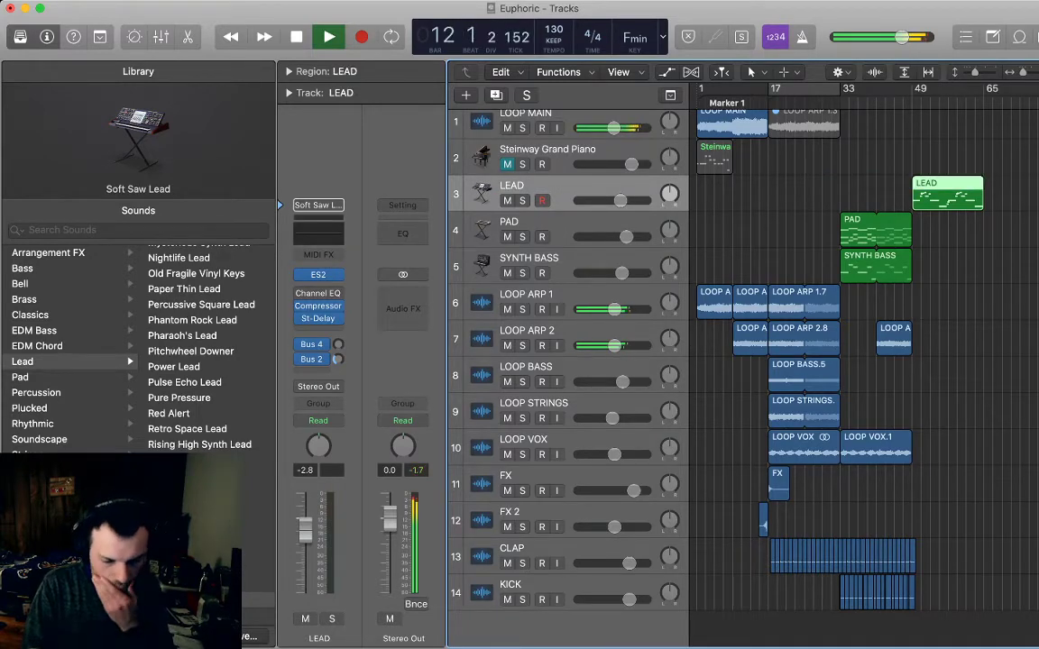
{"action": "key", "text": "alt+shift+d"}
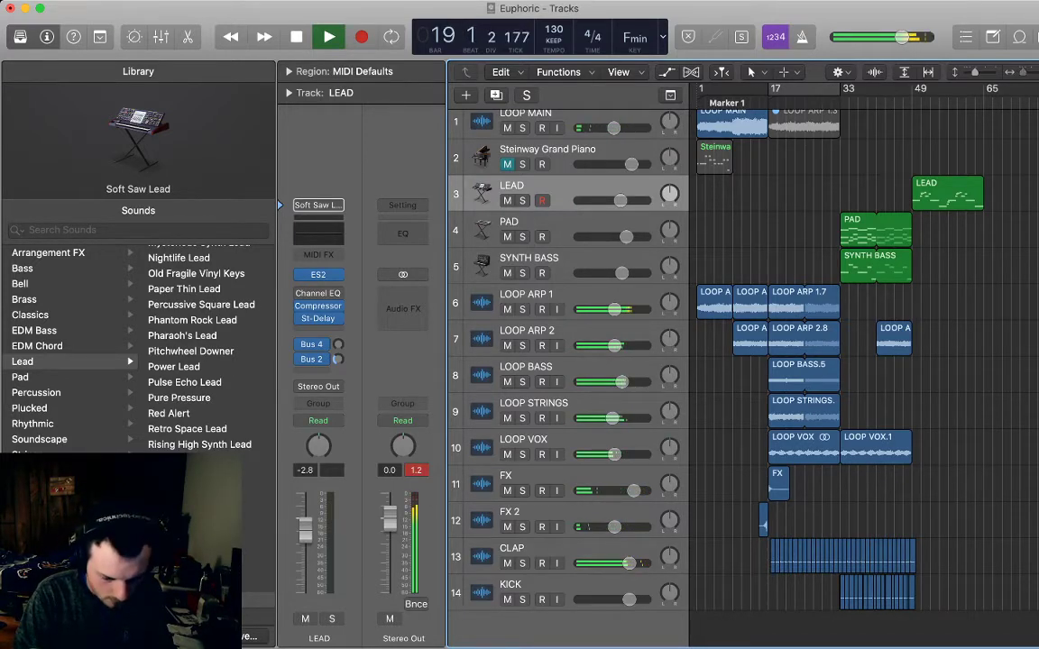
- Trim the FX region at bar 17 to end at bar 21 and repeat it once to fill bars 21–25
{"action": "key", "text": "super+Right"}
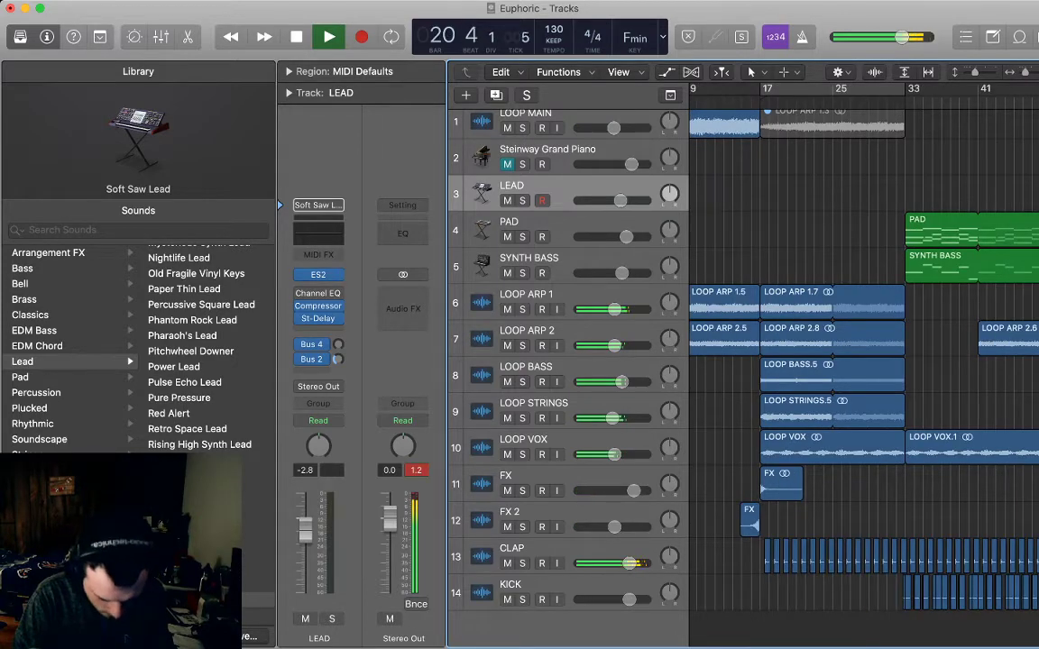
{"action": "left_click_drag", "start_coordinate": [801, 494], "coordinate": [795, 494]}
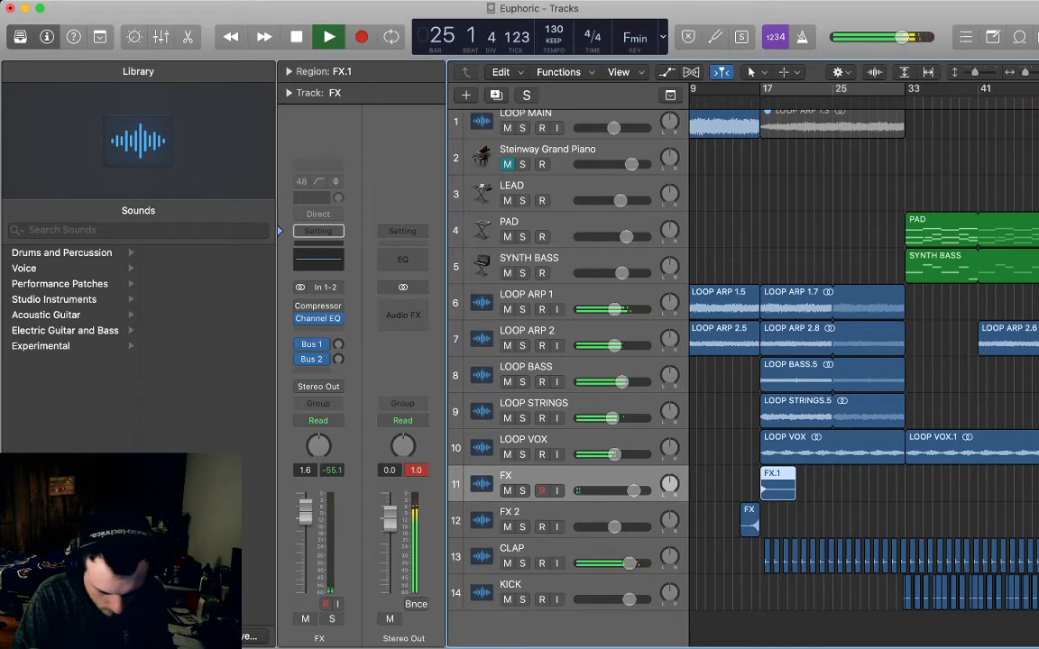
{"action": "key", "text": "super+r"}
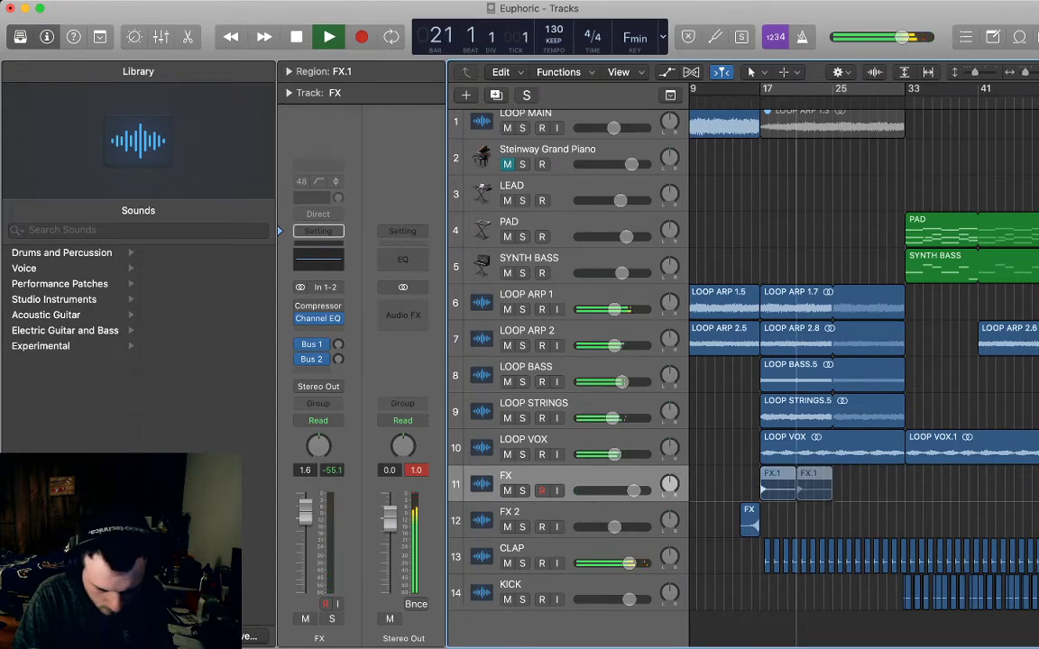
{"action": "mouse_move", "coordinate": [778, 486]}
{"action": "left_mouse_down"}
{"action": "mouse_move", "coordinate": [814, 485]}
{"action": "mouse_move", "coordinate": [770, 485]}
{"action": "mouse_move", "coordinate": [778, 485]}
{"action": "left_mouse_up"}
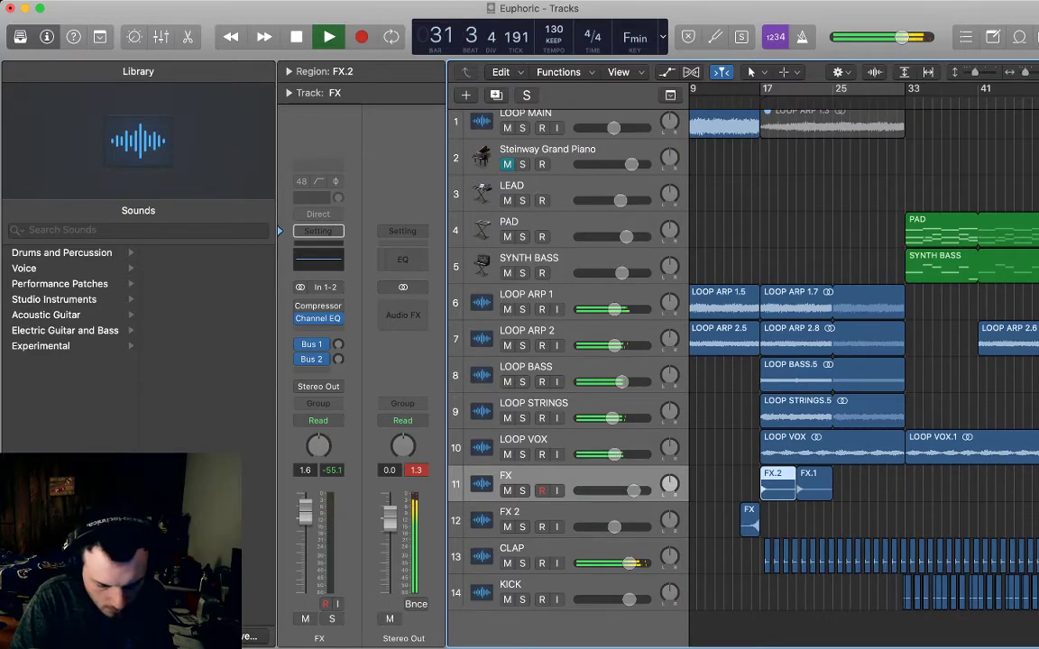
{"action": "left_click", "coordinate": [859, 487]}
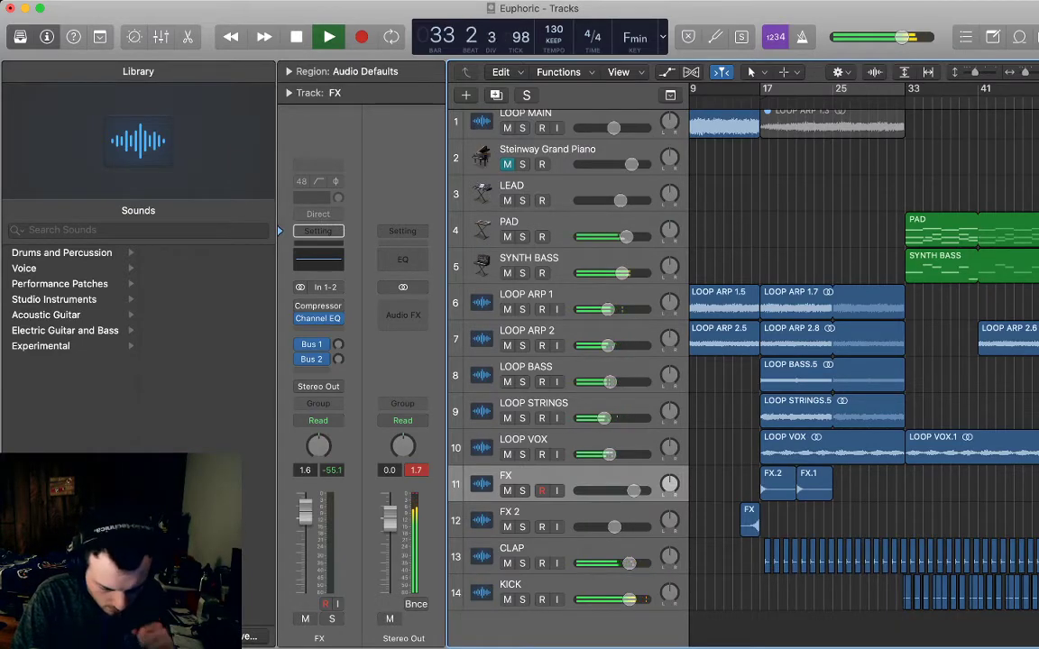
{"action": "scroll", "coordinate": [864, 361], "scroll_direction": "right", "scroll_amount": 3}
{"action": "key", "text": "space"}
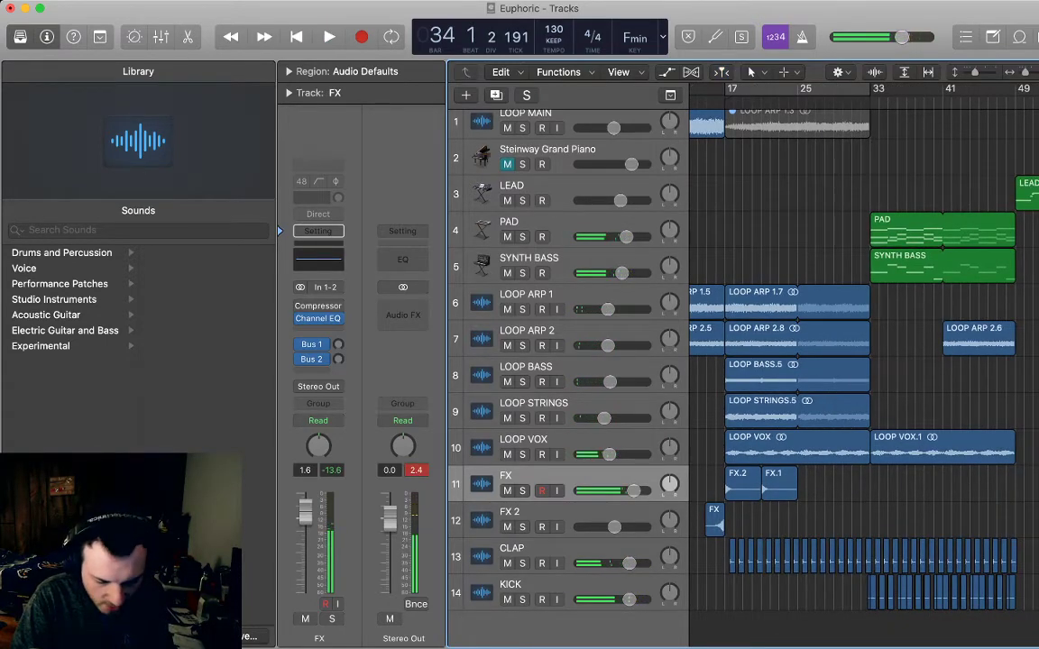
- Play the section with the new FX hits, stop, and copy both FX regions to bars 25–33
{"action": "key", "text": "space"}
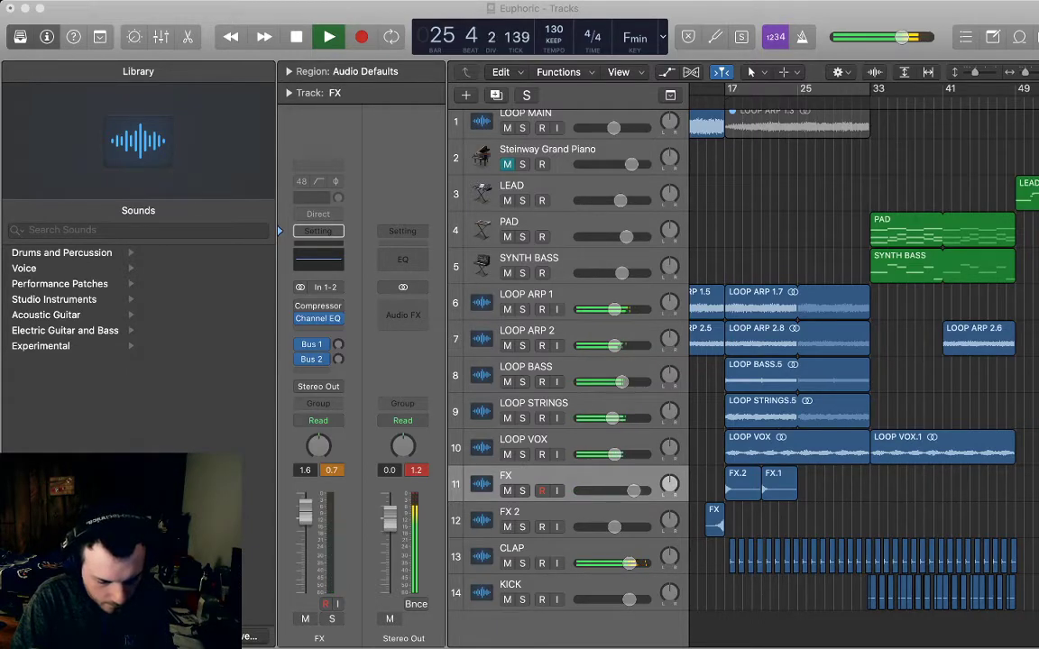
{"action": "key", "text": "space"}
{"action": "left_click", "coordinate": [559, 476]}
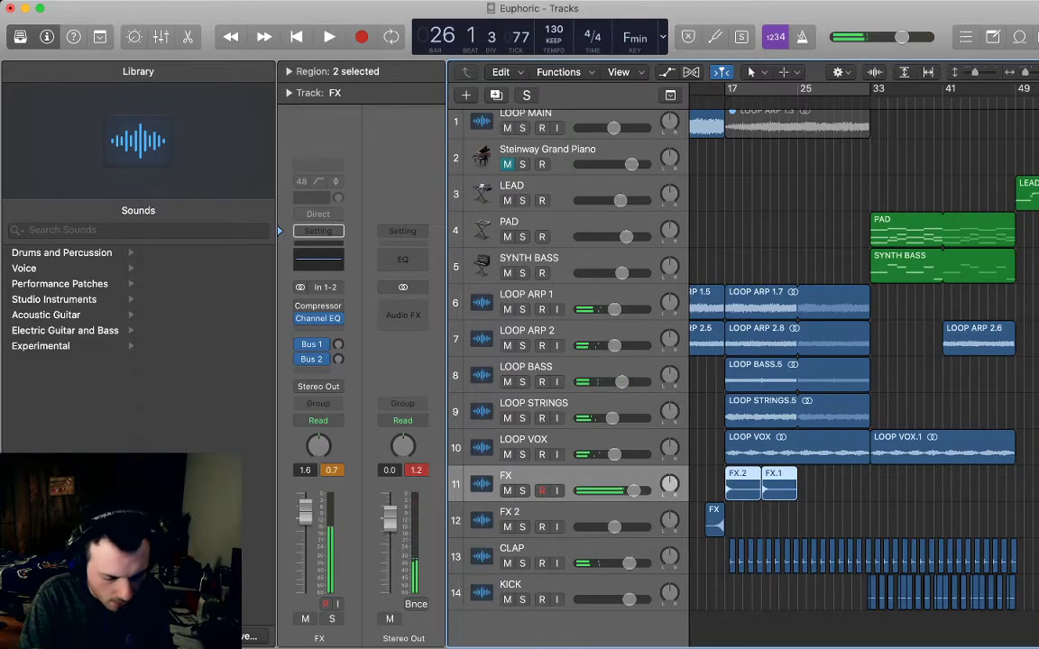
{"action": "key", "text": "comma"}
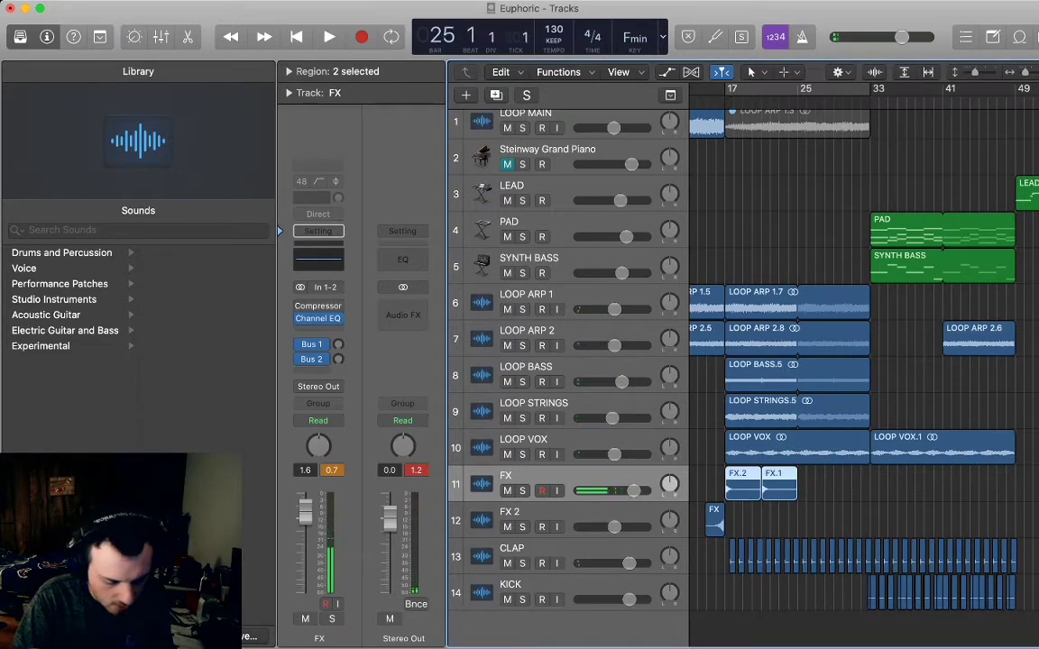
{"action": "key", "text": "super+r"}
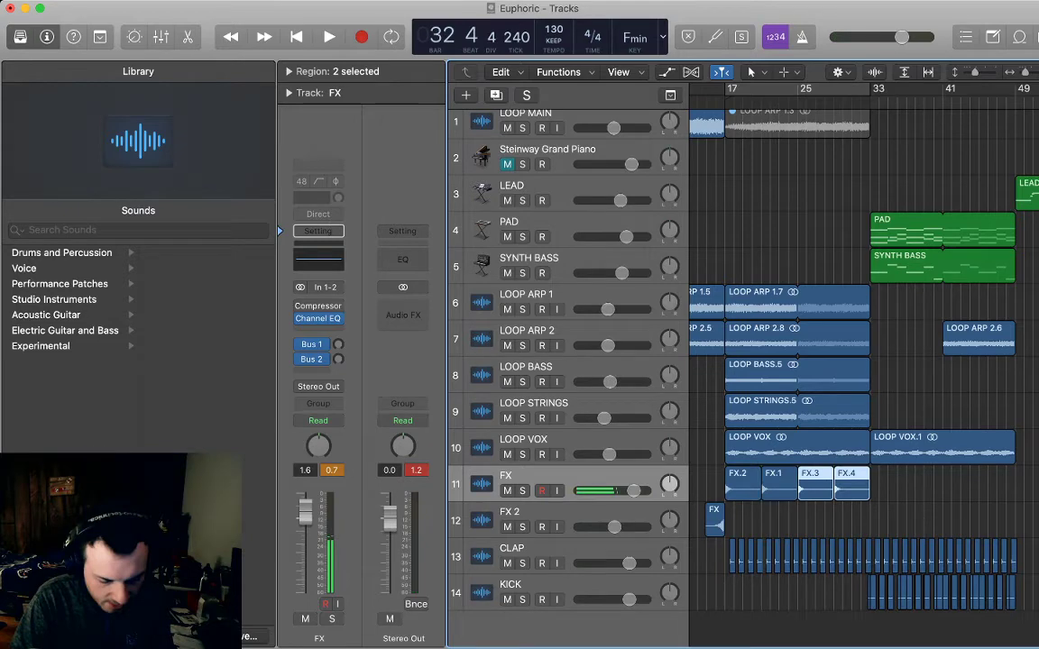
- Add the Cymatics Odyssey Kick 5 - F# sample near bar 17 on a new track below KICK and name the track KICK 2
{"action": "left_click", "coordinate": [559, 585]}
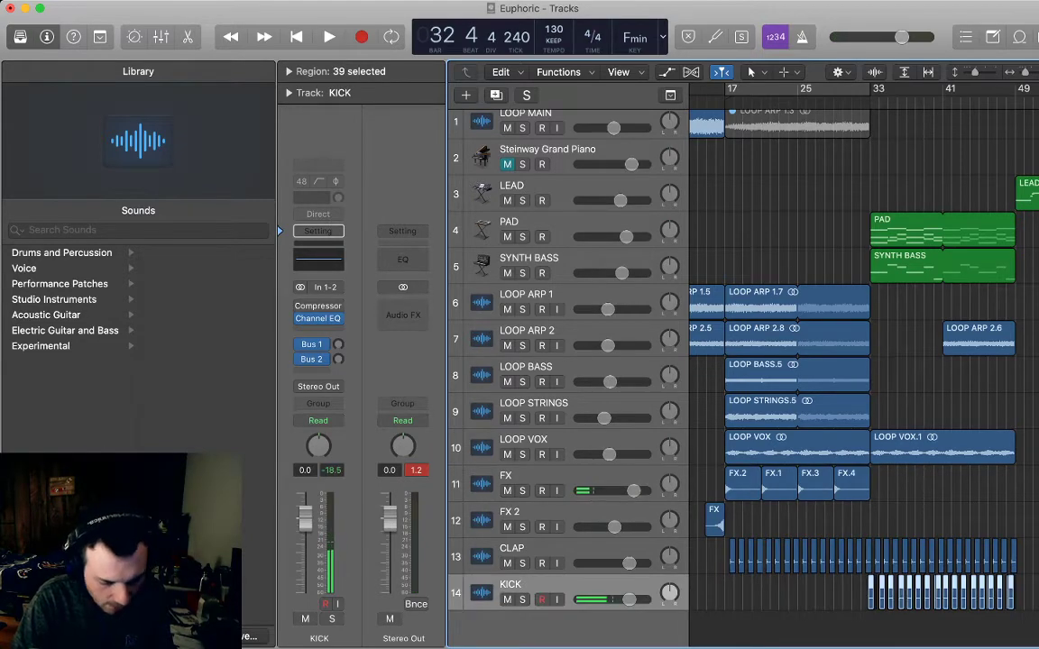
{"action": "key", "text": "super+j"}
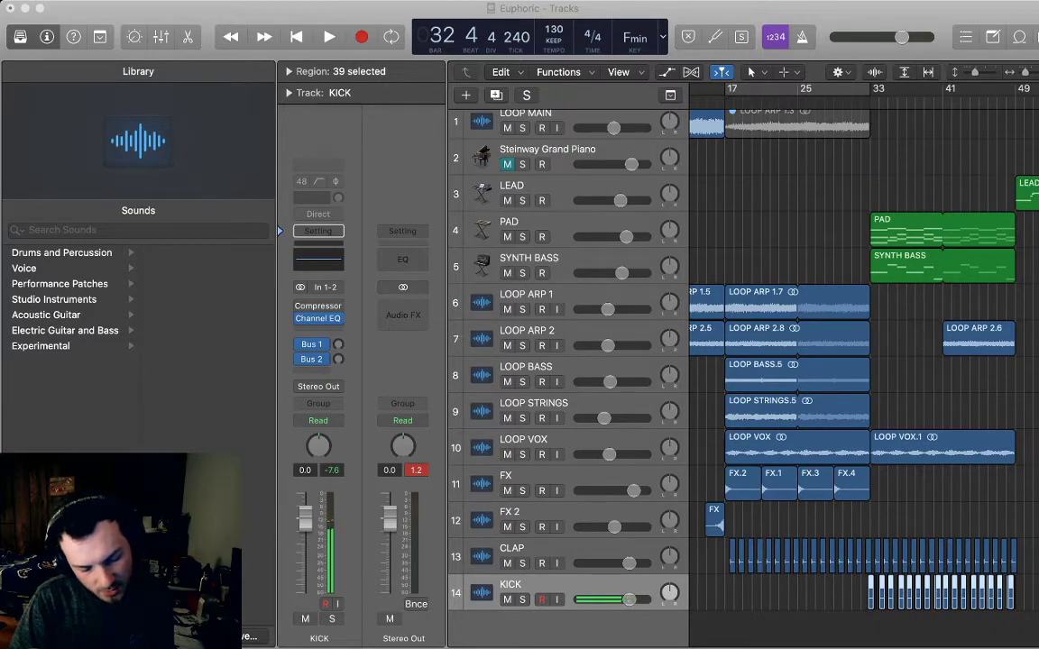
{"action": "left_click_drag", "start_coordinate": [750, 646], "coordinate": [731, 630]}
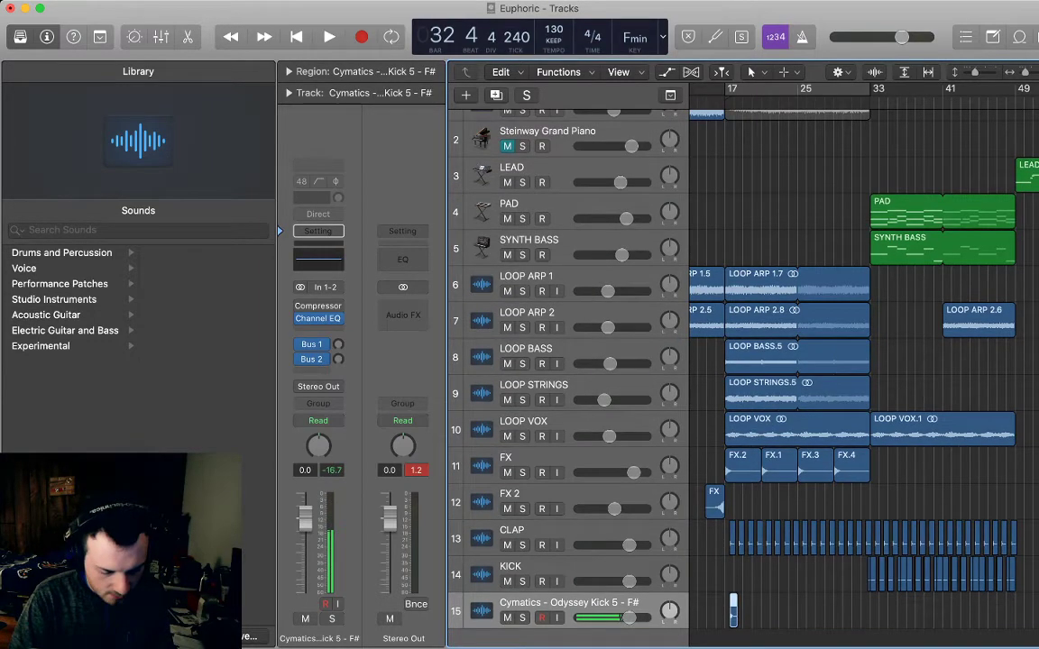
{"action": "key", "text": "shift+Return"}
{"action": "type", "text": "KICK 2"}
{"action": "key", "text": "Return"}
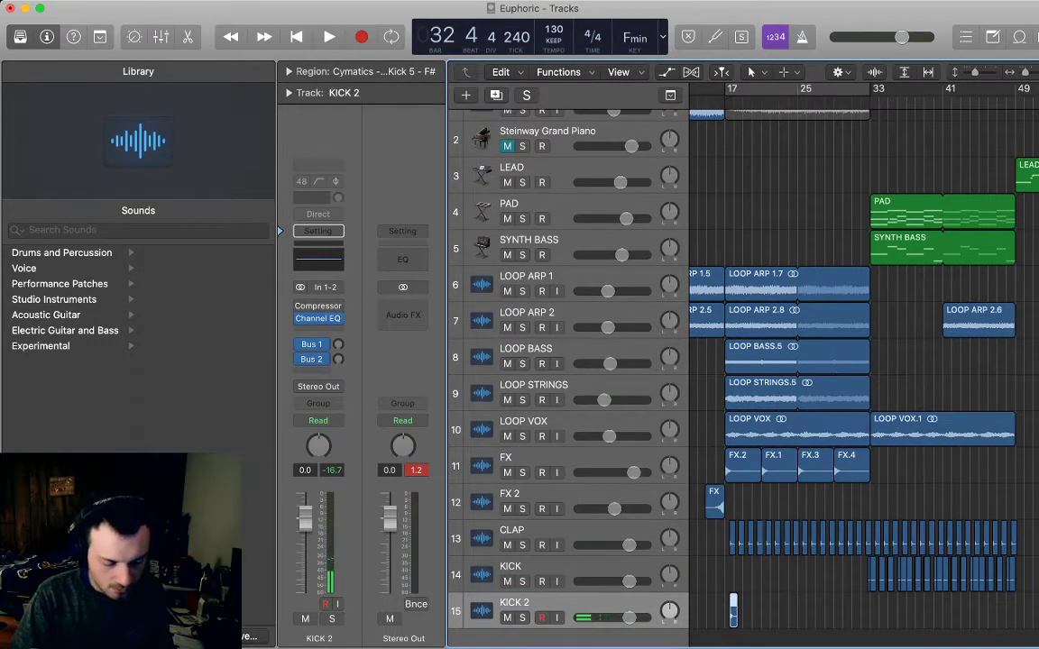
- Rename the new kick sample's region to KICK 2
{"action": "type", "text": "KICK"}
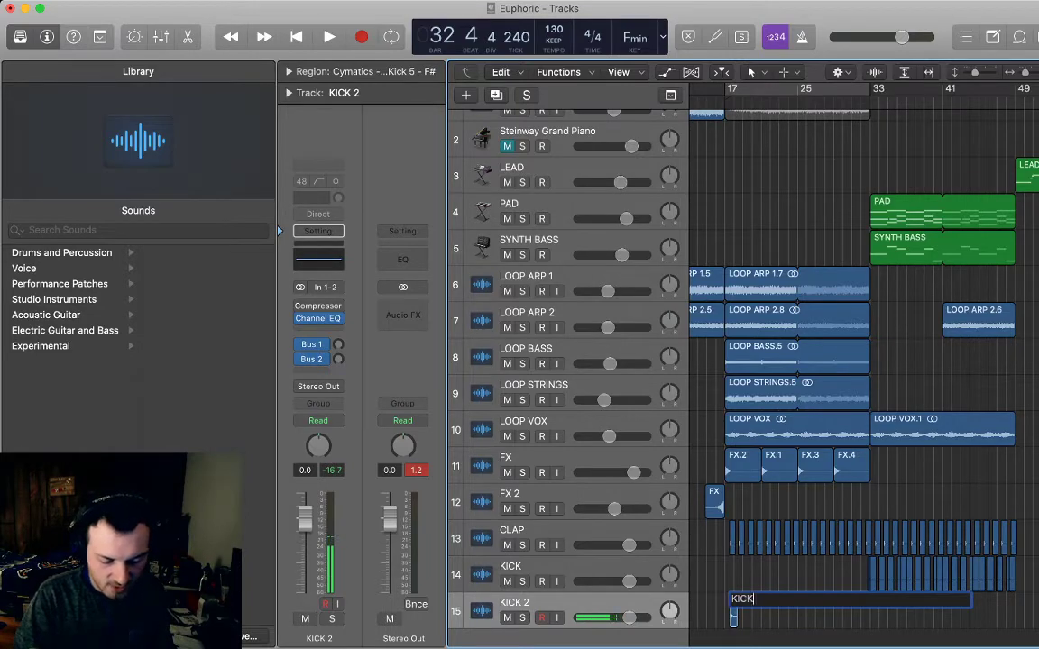
{"action": "key", "text": "Return"}
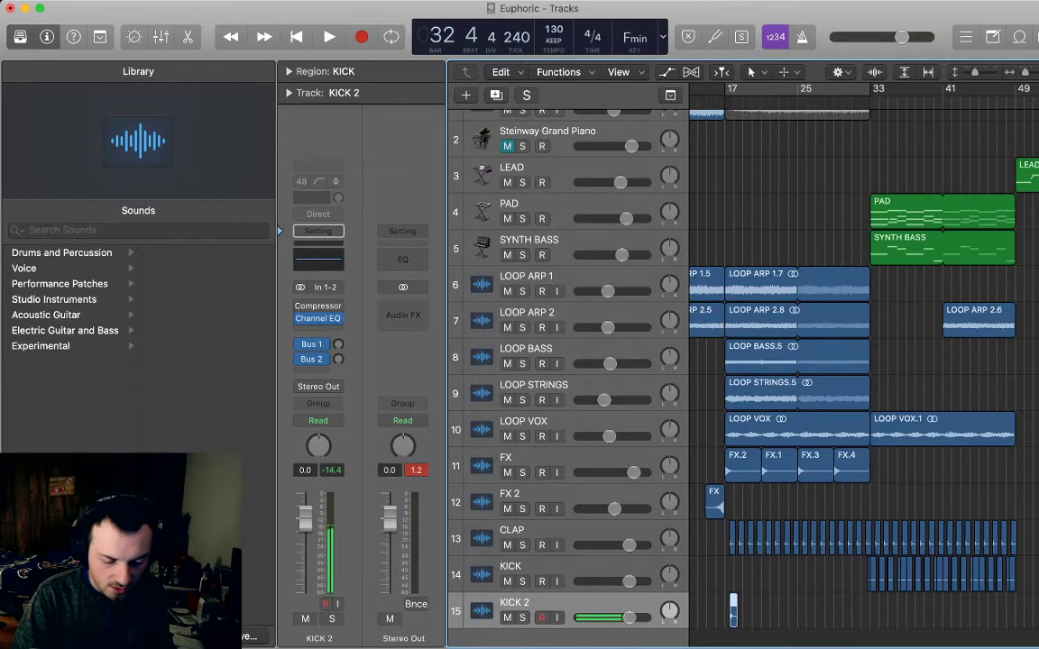
{"action": "key", "text": "shift+n"}
{"action": "key", "text": "Right"}
{"action": "type", "text": "2"}
{"action": "key", "text": "Return"}
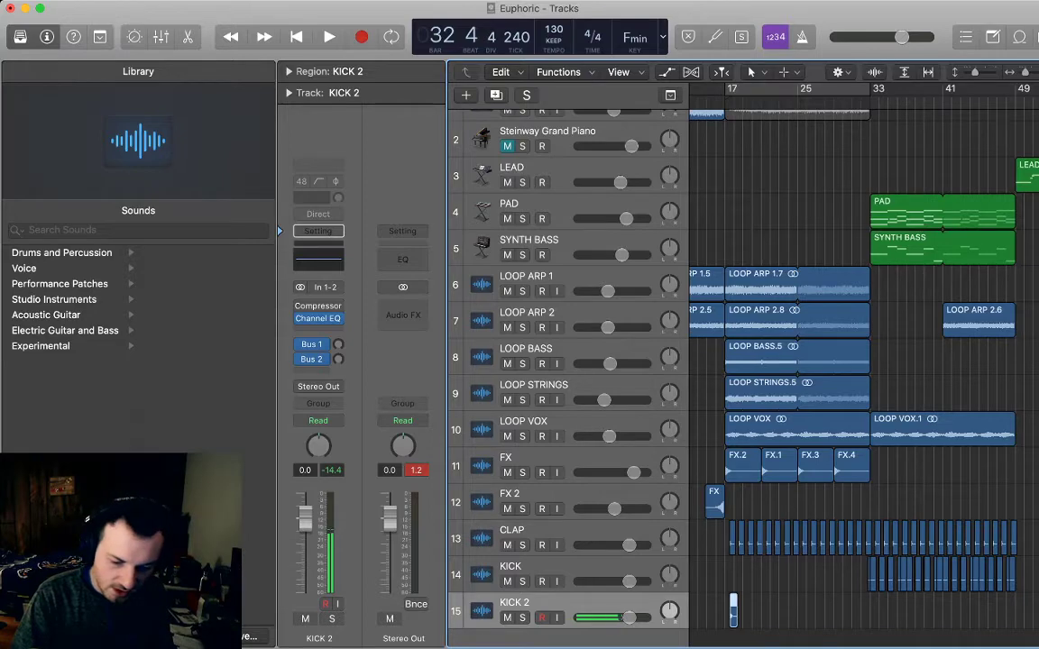
- Move the KICK 2 region to start exactly at bar 17 and play the arrangement from a few bars before it
{"action": "key", "text": "super+Right"}
{"action": "key", "text": "super+Right"}
{"action": "key", "text": "super+Right"}
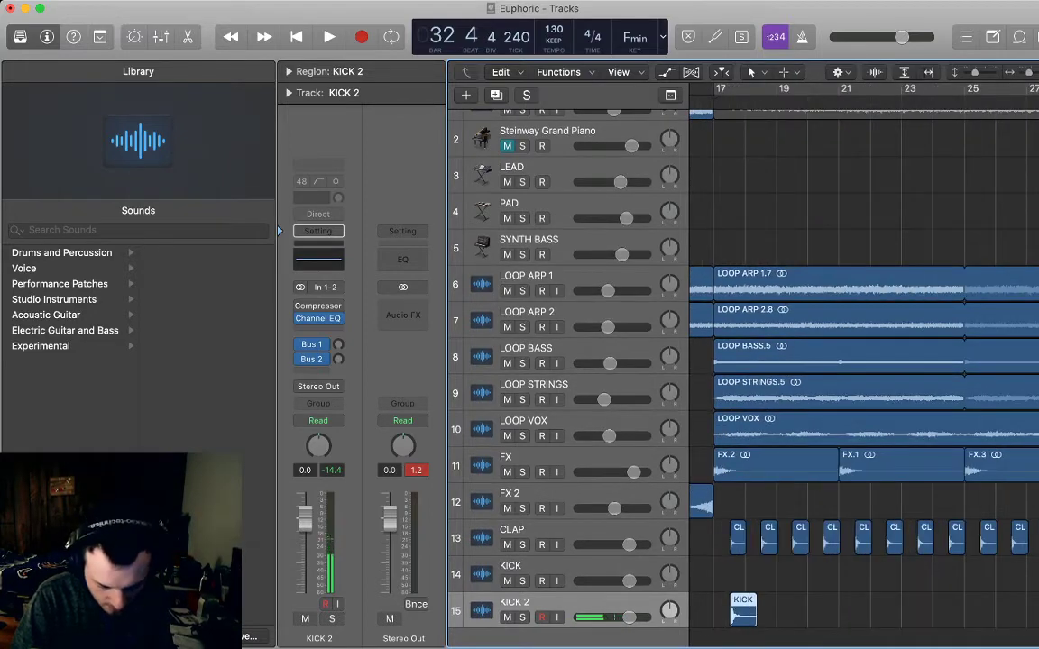
{"action": "left_click_drag", "start_coordinate": [743, 613], "coordinate": [725, 613]}
{"action": "scroll", "coordinate": [727, 614], "scroll_direction": "left", "scroll_amount": 4}
{"action": "key", "text": "space"}
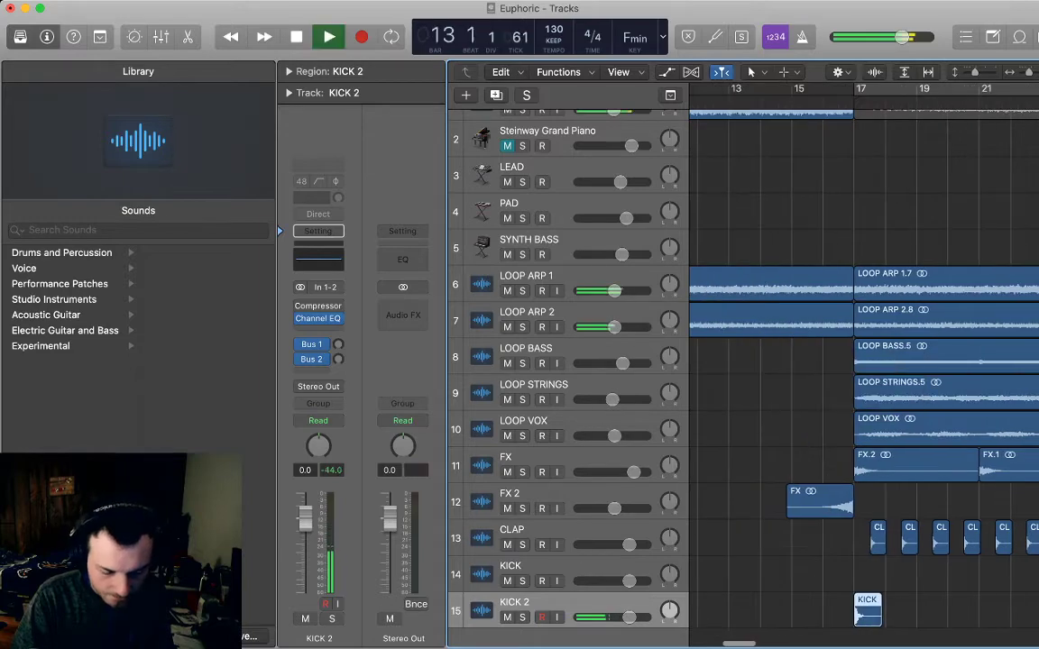
- Copy the KICK 2 region to bars 21, 25 and 29 on the same track
{"action": "scroll", "coordinate": [727, 614], "scroll_direction": "right", "scroll_amount": 2}
{"action": "scroll", "coordinate": [864, 361], "scroll_direction": "right", "scroll_amount": 4}
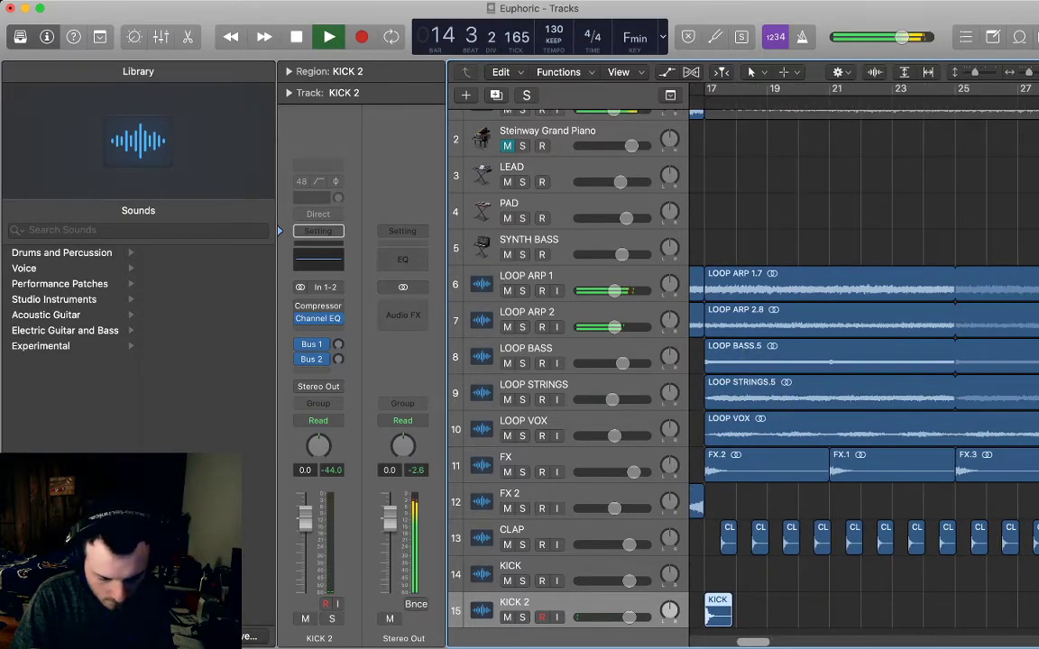
{"action": "left_click_drag", "start_coordinate": [719, 615], "coordinate": [843, 616]}
{"action": "scroll", "coordinate": [843, 615], "scroll_direction": "right", "scroll_amount": 4}
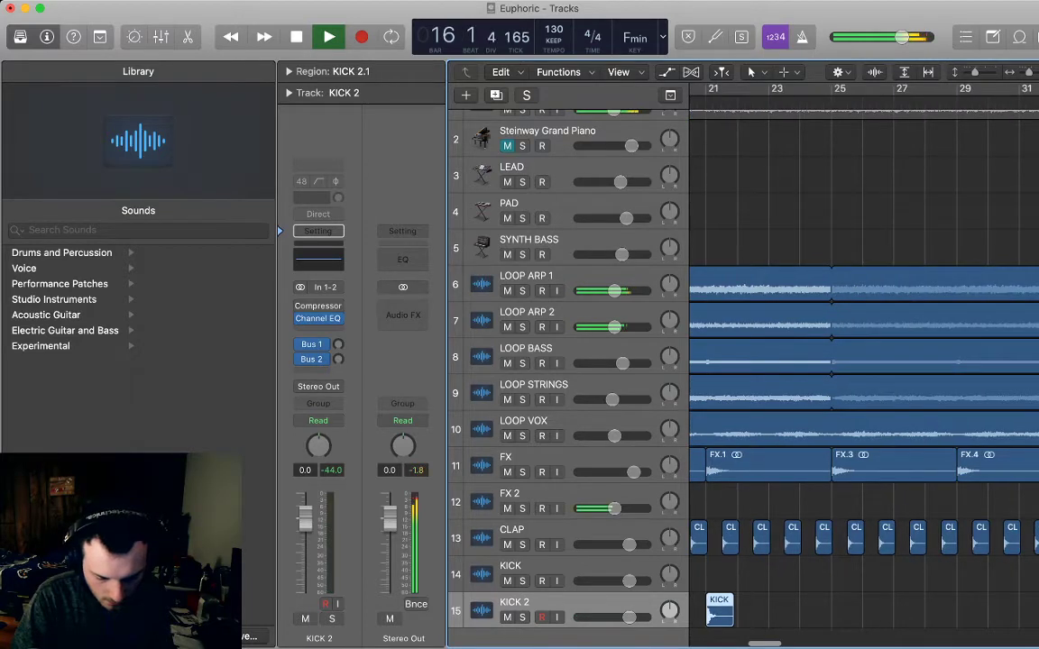
{"action": "left_click_drag", "start_coordinate": [719, 615], "coordinate": [837, 615]}
{"action": "scroll", "coordinate": [864, 361], "scroll_direction": "right", "scroll_amount": 3}
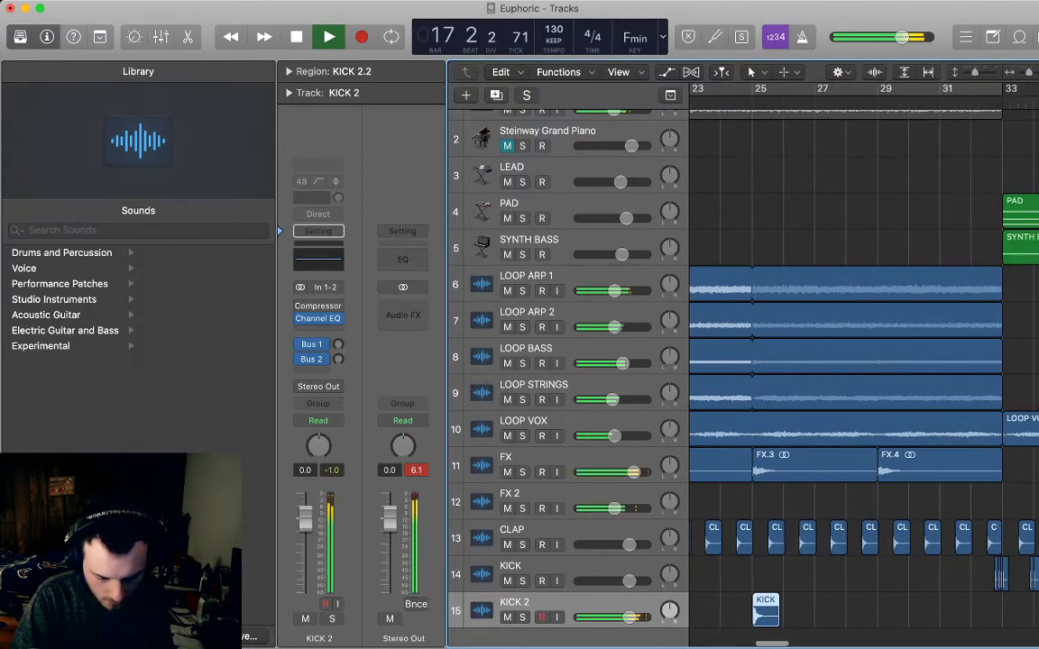
{"action": "key", "text": "super+r"}
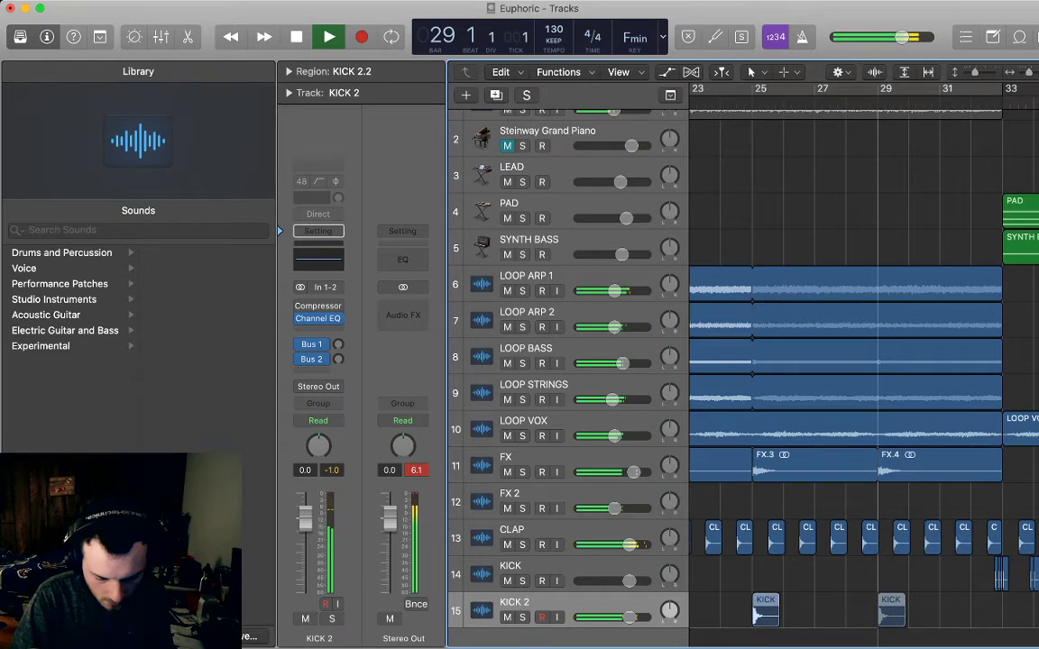
{"action": "left_click_drag", "start_coordinate": [765, 615], "coordinate": [890, 615]}
- Copy the bar 21 KICK 2 region into bar 20, shorten it and place it at beat 3, with a short playback check
{"action": "left_click", "coordinate": [825, 613]}
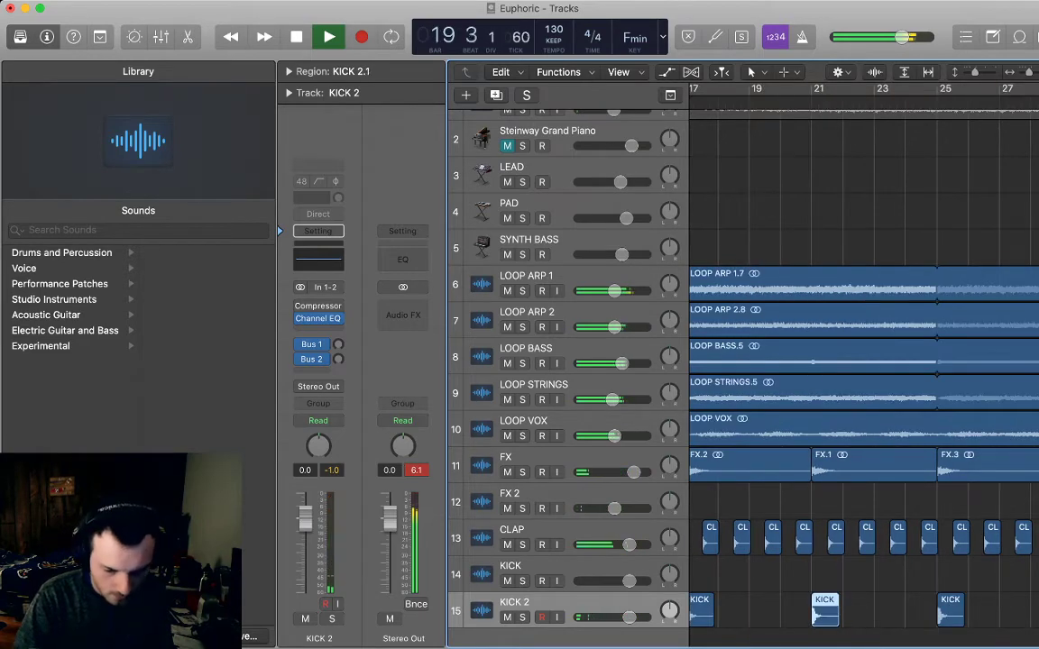
{"action": "key", "text": "super+Right"}
{"action": "key", "text": "super+Right"}
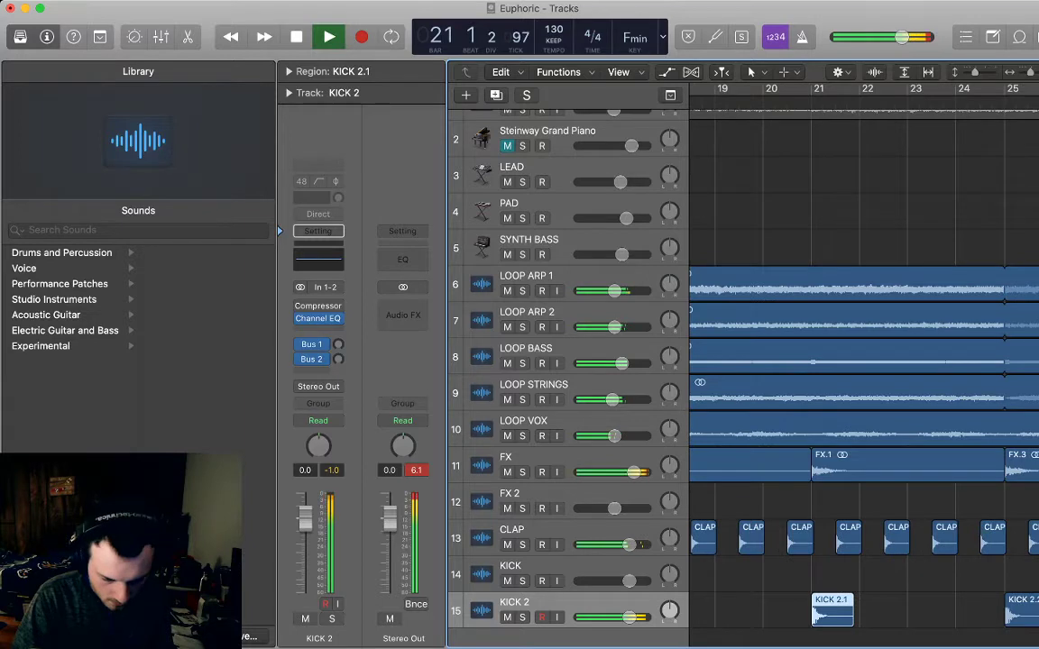
{"action": "key", "text": "space"}
{"action": "key", "text": "comma"}
{"action": "key", "text": "super+v"}
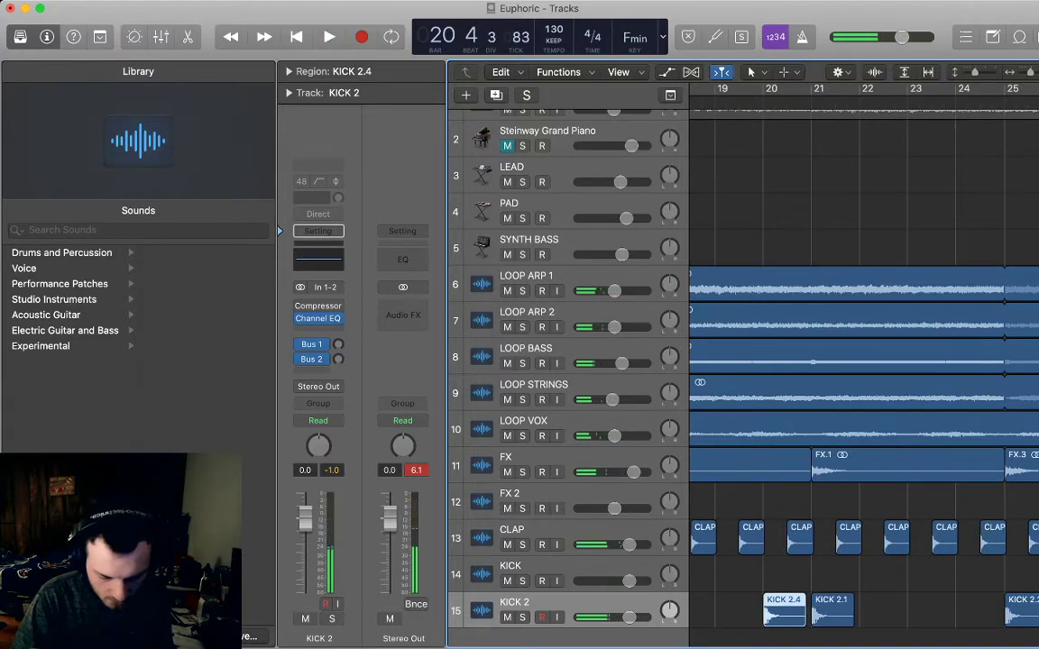
{"action": "mouse_move", "coordinate": [805, 622]}
{"action": "left_mouse_down"}
{"action": "mouse_move", "coordinate": [781, 621]}
{"action": "mouse_move", "coordinate": [796, 615]}
{"action": "left_mouse_up"}
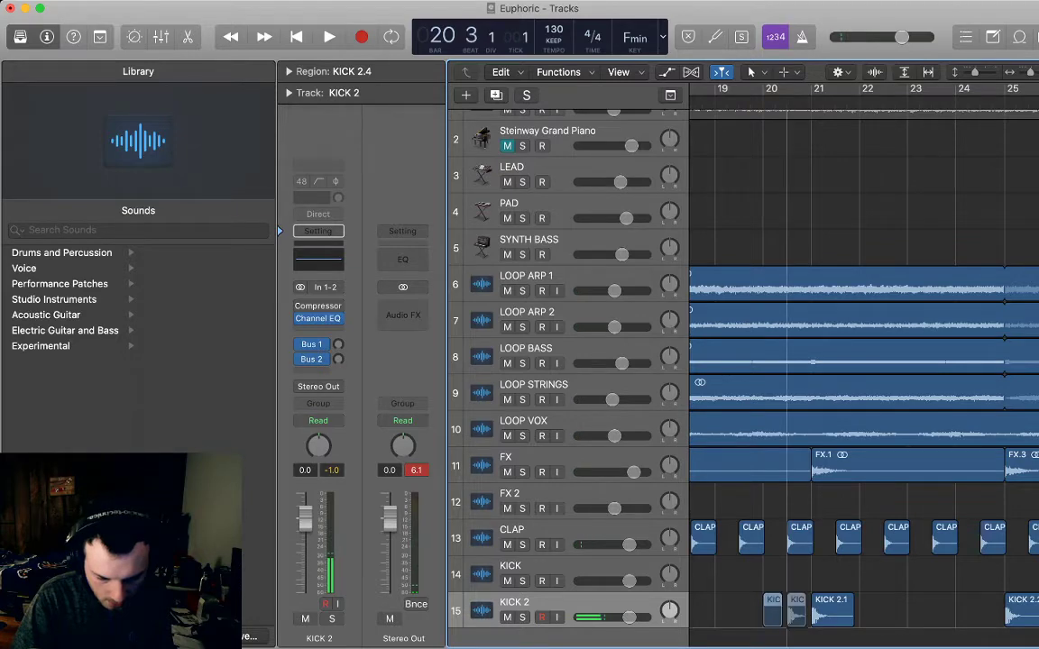
{"action": "key", "text": "space"}
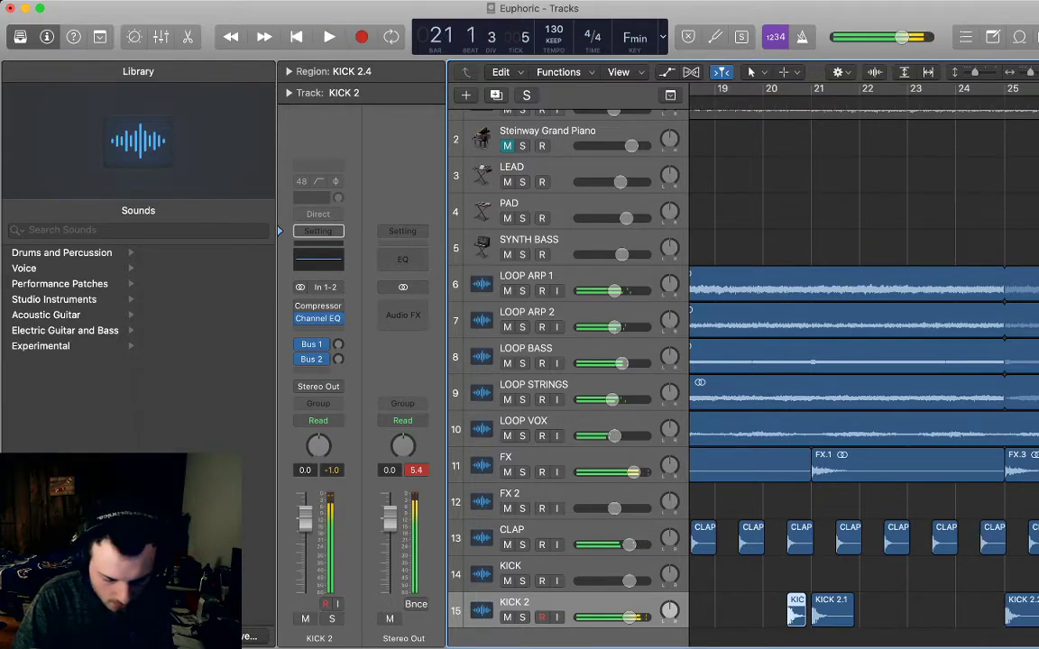
- Move the short kick copy to beat 4 of bar 20, directly before the bar 21 kick
{"action": "key", "text": "super+Right"}
{"action": "key", "text": "super+Right"}
{"action": "left_click_drag", "start_coordinate": [843, 621], "coordinate": [827, 622]}
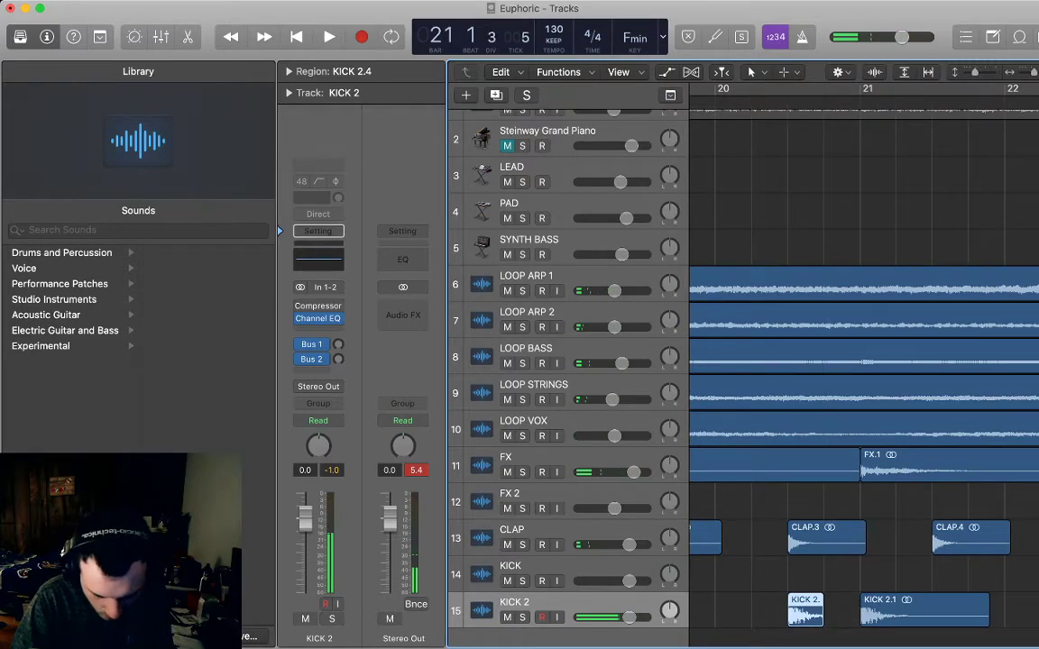
{"action": "key", "text": "alt+Right"}
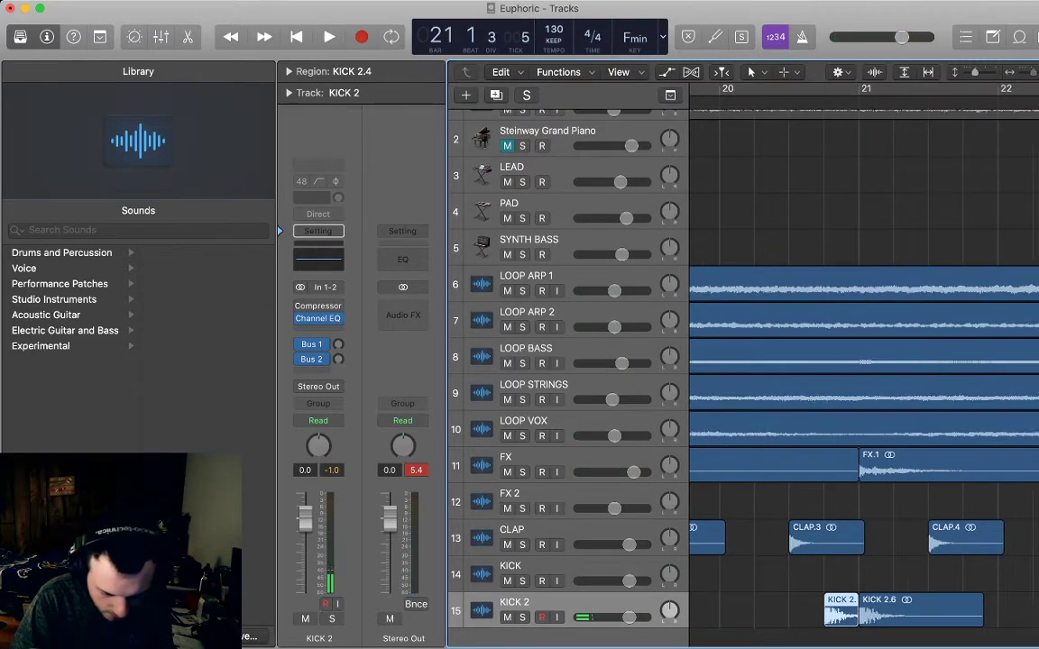
- Trim the end of the short kick region at bar 20 beat 4 so that it stops exactly at bar 21
{"action": "key", "text": "super+Right"}
{"action": "key", "text": "super+Right"}
{"action": "key", "text": "super+Right"}
{"action": "key", "text": "super+Right"}
{"action": "scroll", "coordinate": [863, 379], "scroll_direction": "right", "scroll_amount": 3}
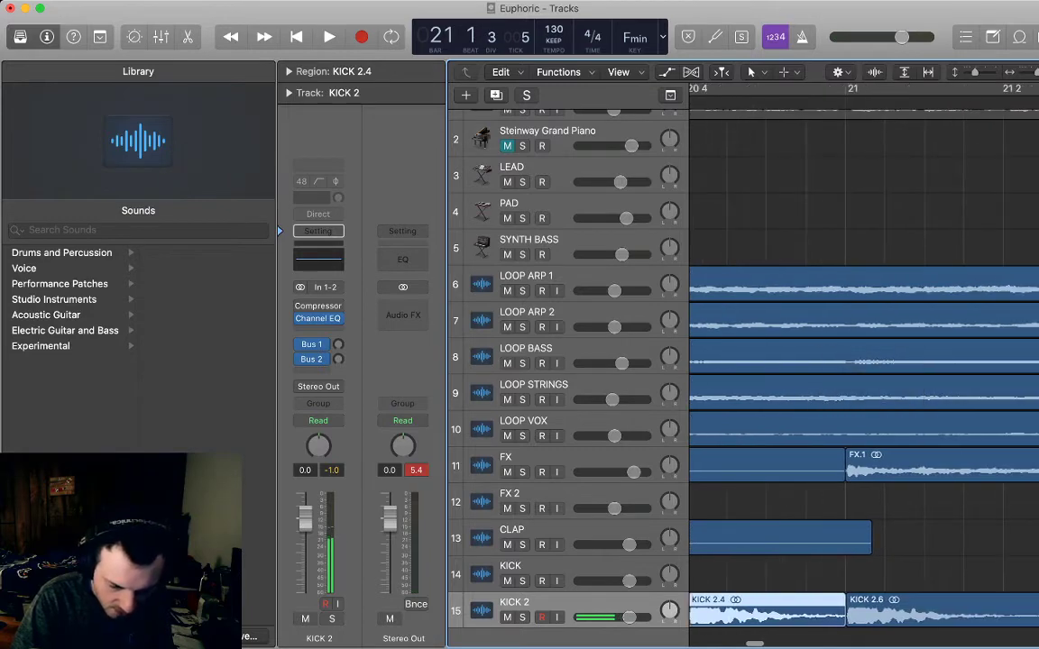
{"action": "key", "text": "super+Right"}
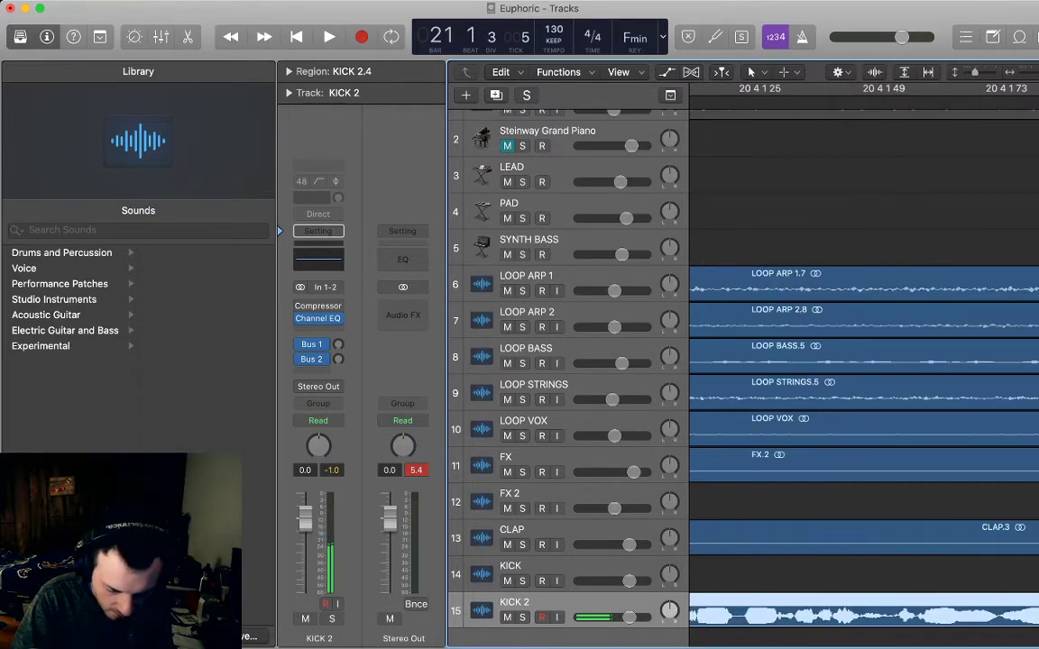
{"action": "key", "text": "super+Right"}
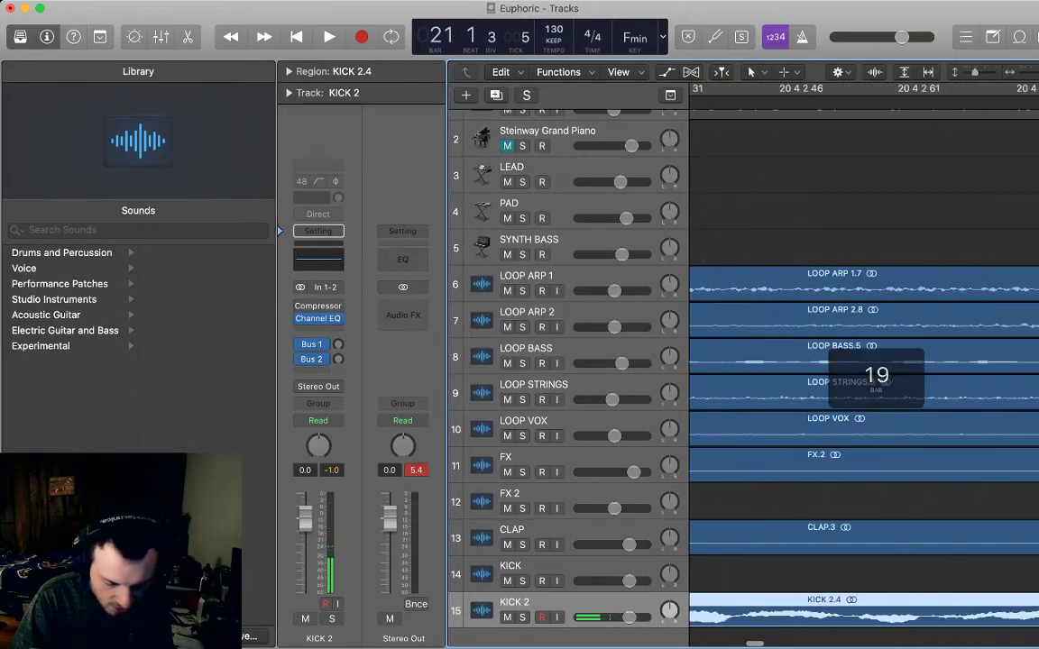
{"action": "scroll", "coordinate": [864, 379], "scroll_direction": "right", "scroll_amount": 15}
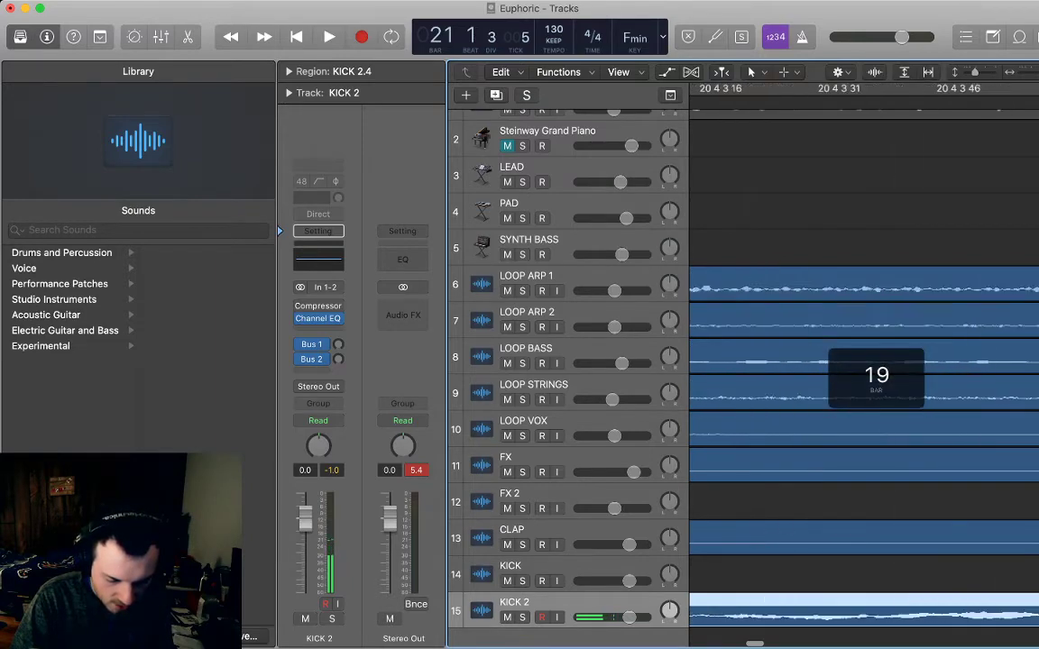
{"action": "scroll", "coordinate": [864, 378], "scroll_direction": "right", "scroll_amount": 5}
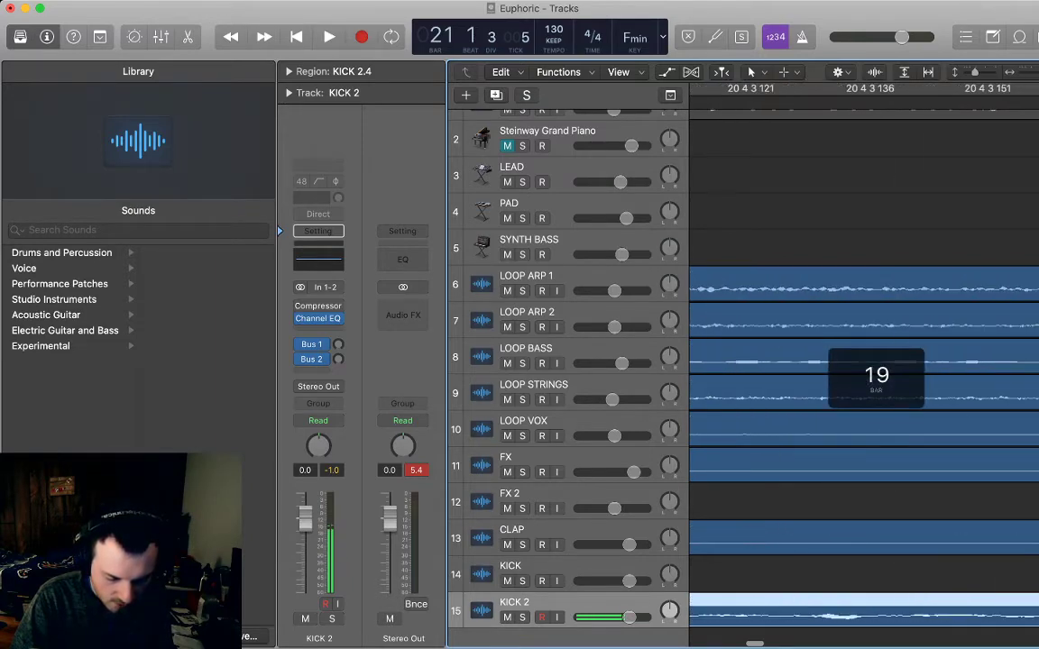
{"action": "scroll", "coordinate": [864, 379], "scroll_direction": "right", "scroll_amount": 15}
{"action": "key", "text": "super+Left"}
{"action": "key", "text": "super+Left"}
{"action": "key", "text": "super+Left"}
{"action": "key", "text": "super+Left"}
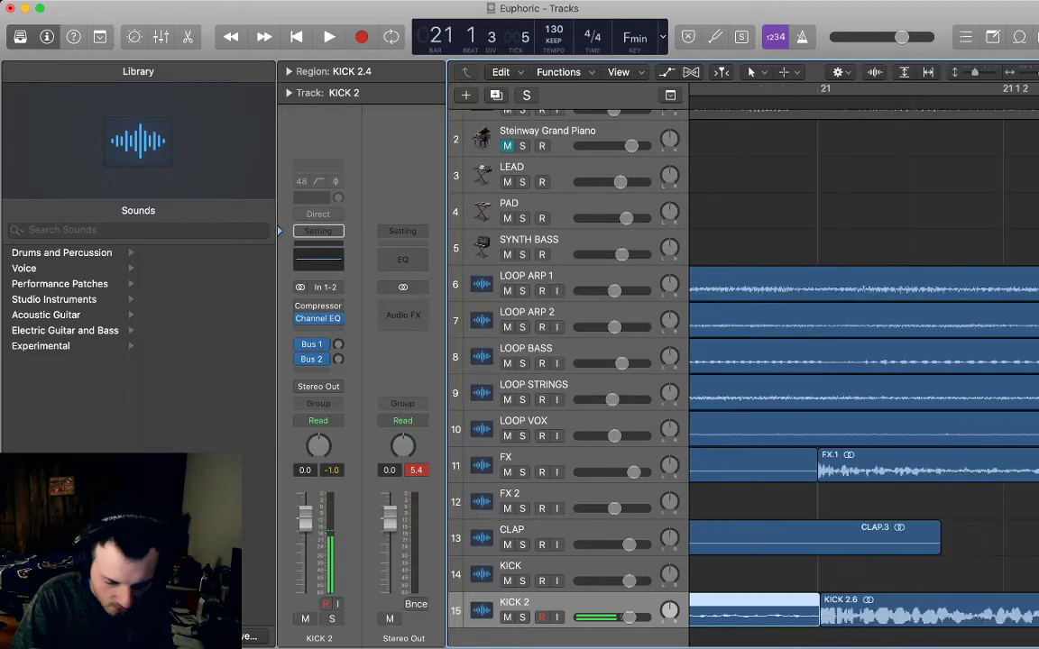
{"action": "key", "text": "comma"}
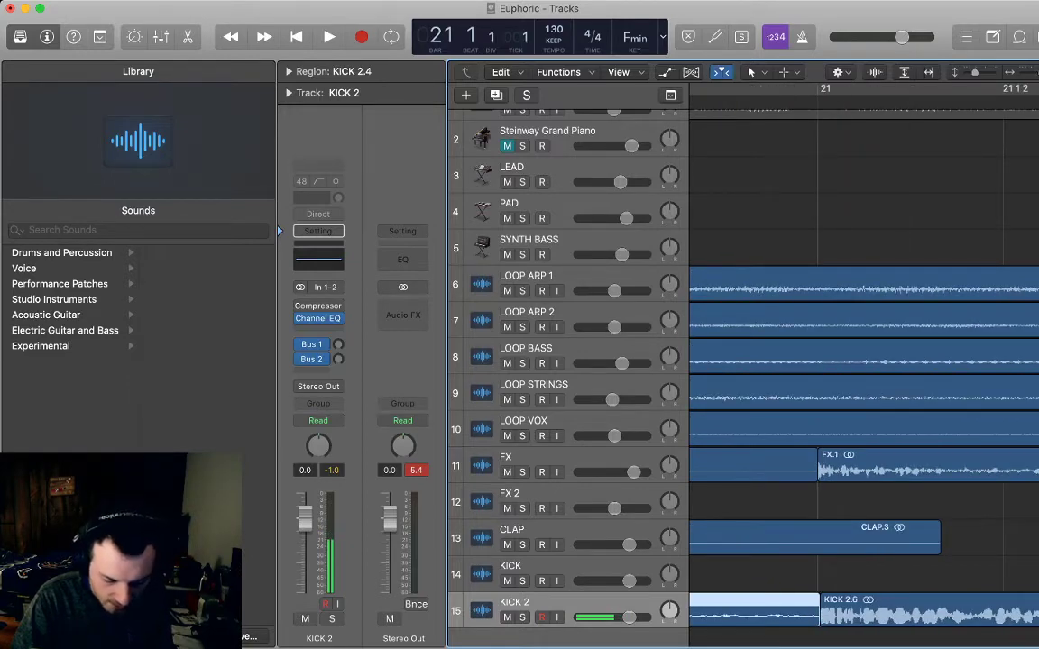
{"action": "key", "text": "super+Right"}
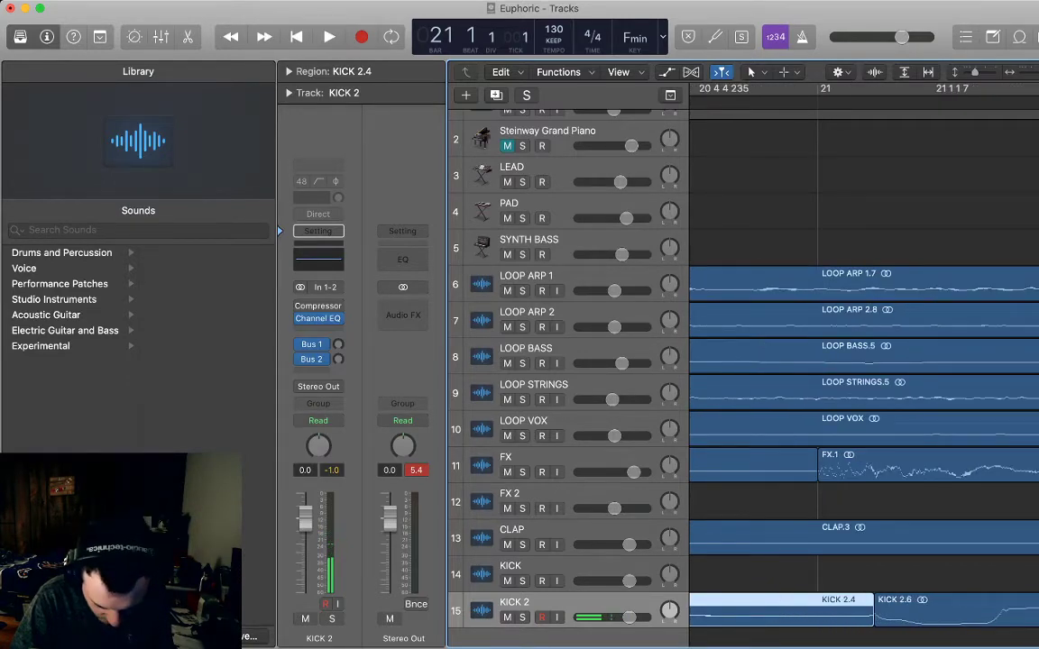
{"action": "left_click_drag", "start_coordinate": [872, 621], "coordinate": [816, 620]}
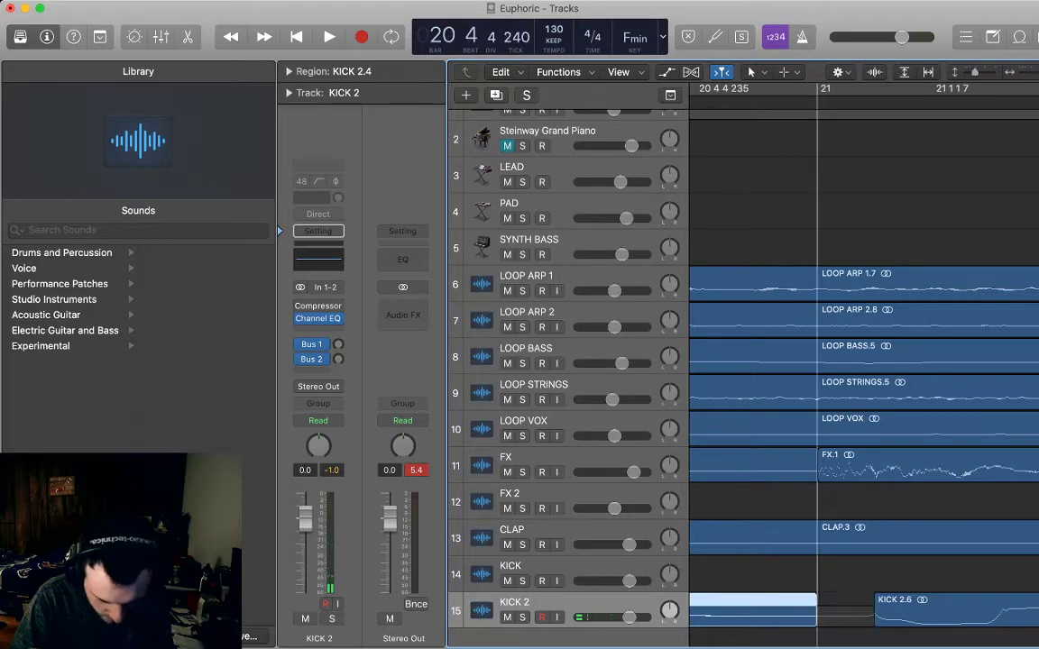
- Extend the start of the following KICK 2 region back to exactly bar 21 and play the two kicks together
{"action": "key", "text": "period"}
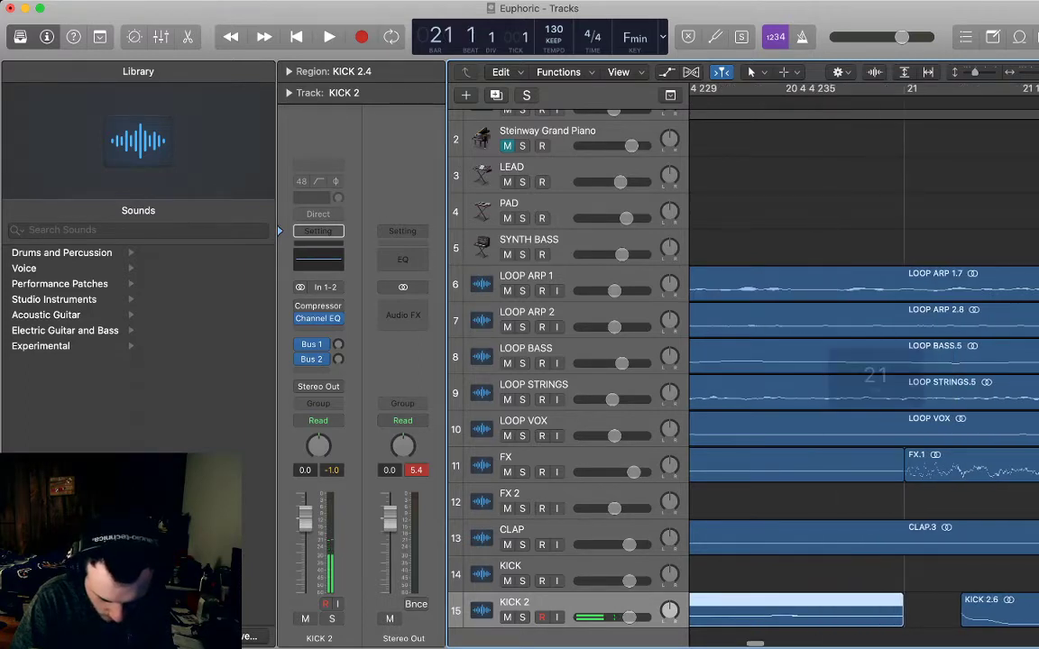
{"action": "key", "text": "super+z"}
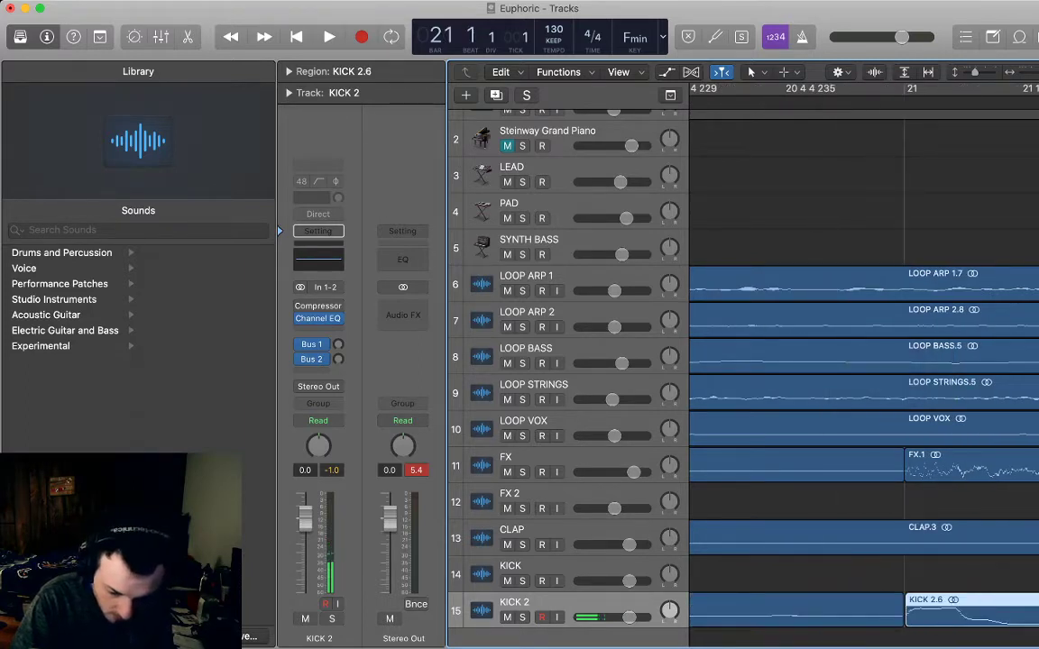
{"action": "key", "text": "super+Left"}
{"action": "key", "text": "super+Left"}
{"action": "key", "text": "super+Left"}
{"action": "key", "text": "super+Left"}
{"action": "key", "text": "super+Left"}
{"action": "key", "text": "super+Left"}
{"action": "key", "text": "super+Left"}
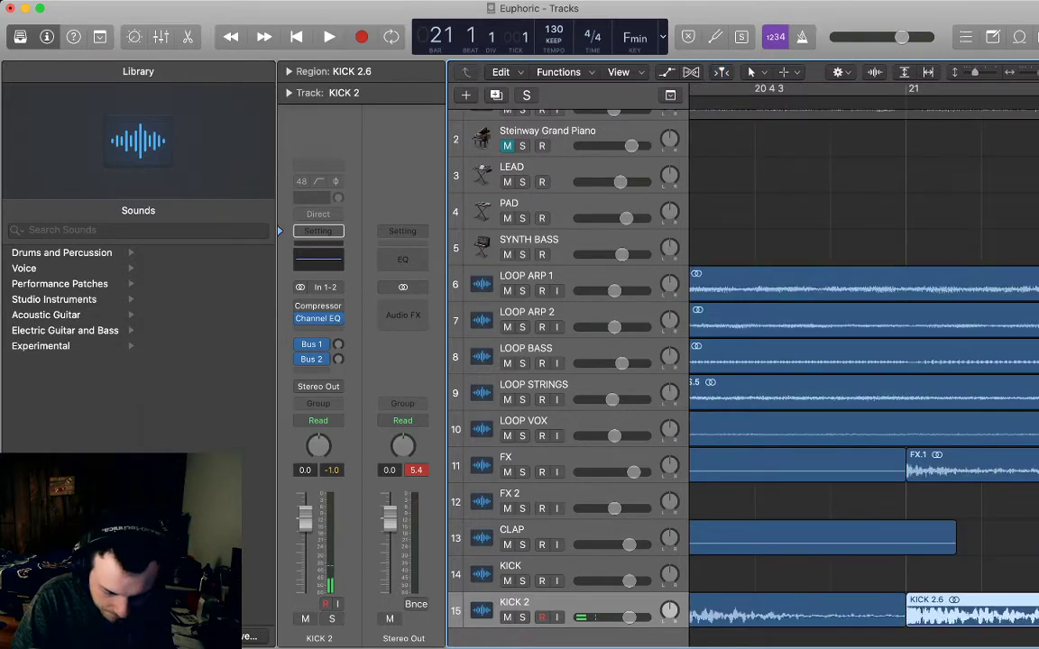
{"action": "key", "text": "super+z"}
{"action": "key", "text": "space"}
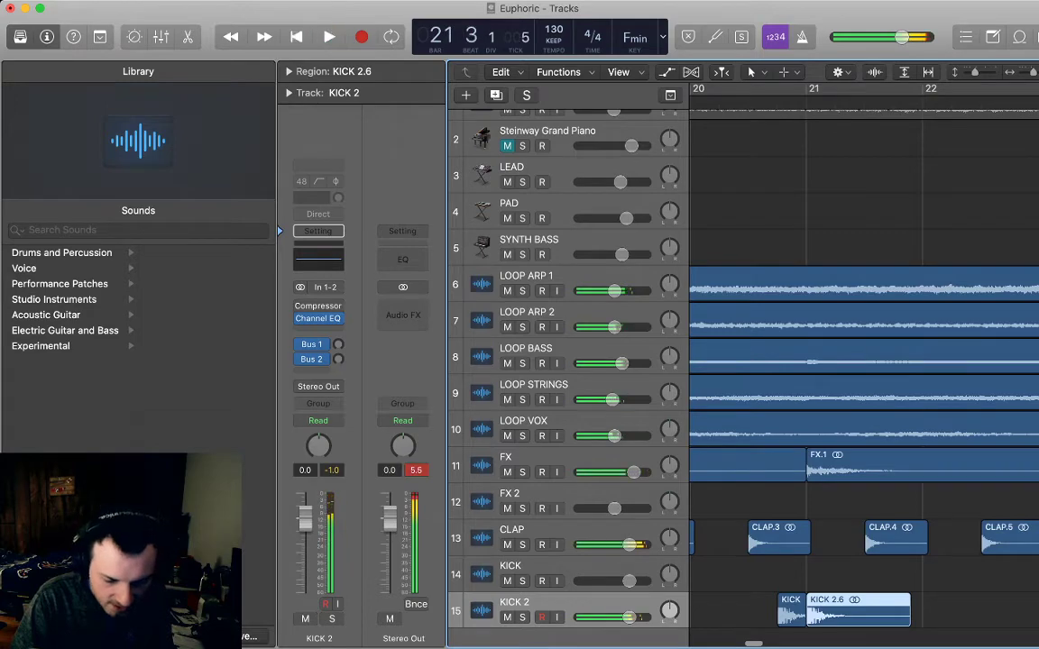
{"action": "key", "text": "space"}
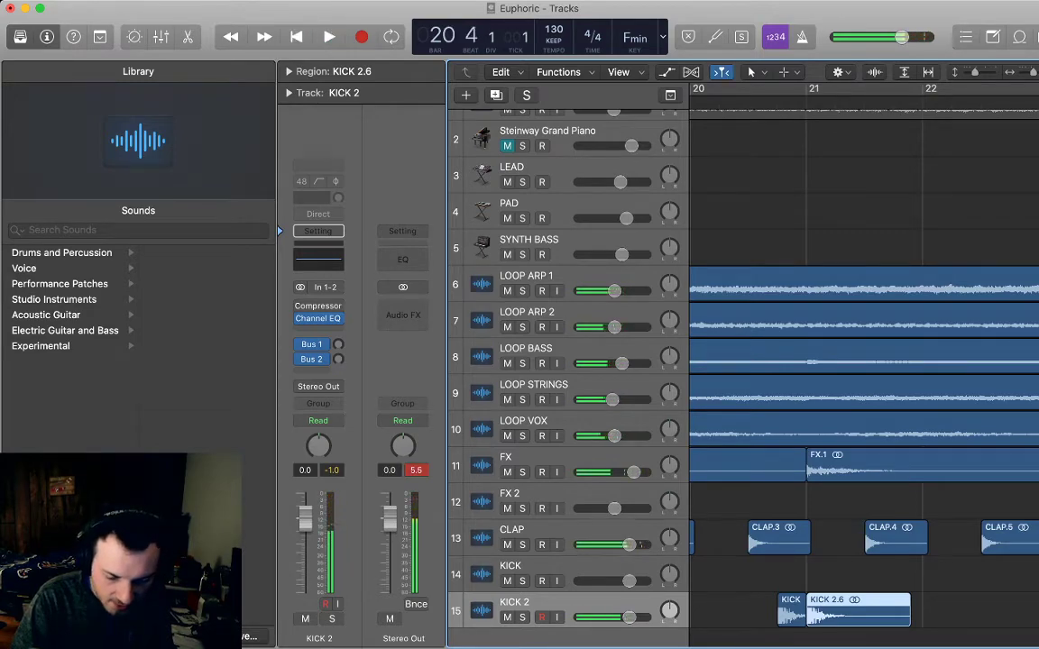
- Adjust the end of the short KICK 2 region at bar 20 beat 4, just before bar 21
{"action": "scroll", "coordinate": [788, 610], "scroll_direction": "up", "scroll_amount": 5}
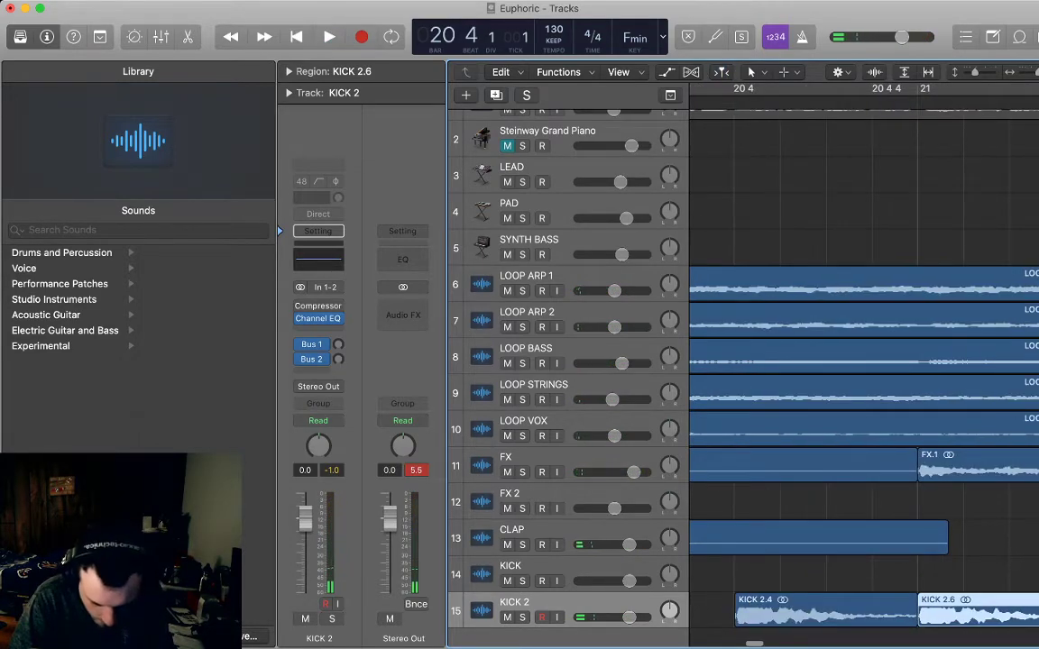
{"action": "left_click", "coordinate": [787, 610]}
{"action": "left_click_drag", "start_coordinate": [914, 621], "coordinate": [871, 611]}
{"action": "key", "text": "super+Right"}
{"action": "key", "text": "super+Right"}
{"action": "key", "text": "super+Right"}
{"action": "key", "text": "super+Right"}
{"action": "key", "text": "super+Right"}
{"action": "key", "text": "super+Right"}
{"action": "key", "text": "super+Right"}
{"action": "key", "text": "super+Right"}
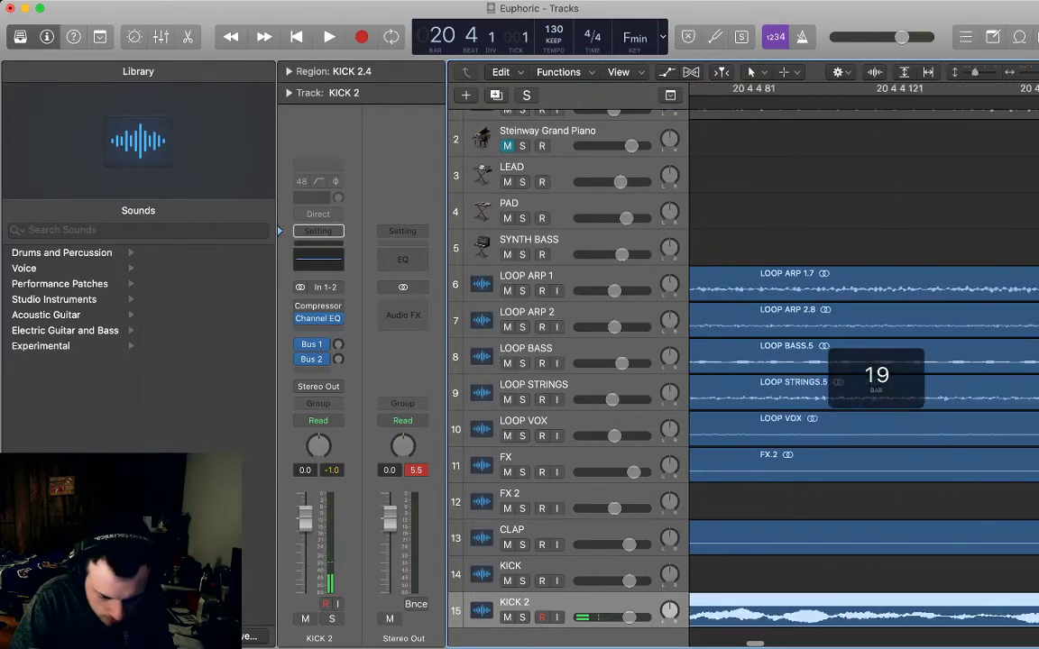
- Trim the end of the short kick region on the KICK 2 track so it stops just before bar 21
{"action": "key", "text": "super+Right"}
{"action": "key", "text": "super+Right"}
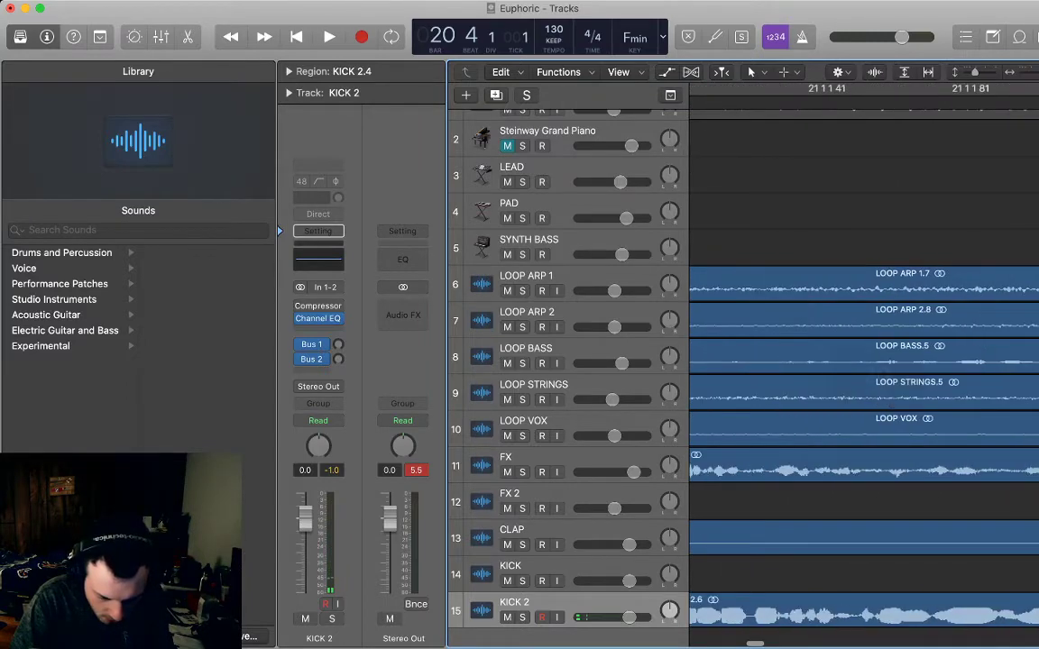
{"action": "scroll", "coordinate": [759, 618], "scroll_direction": "left", "scroll_amount": 3}
{"action": "left_click_drag", "start_coordinate": [760, 619], "coordinate": [755, 619]}
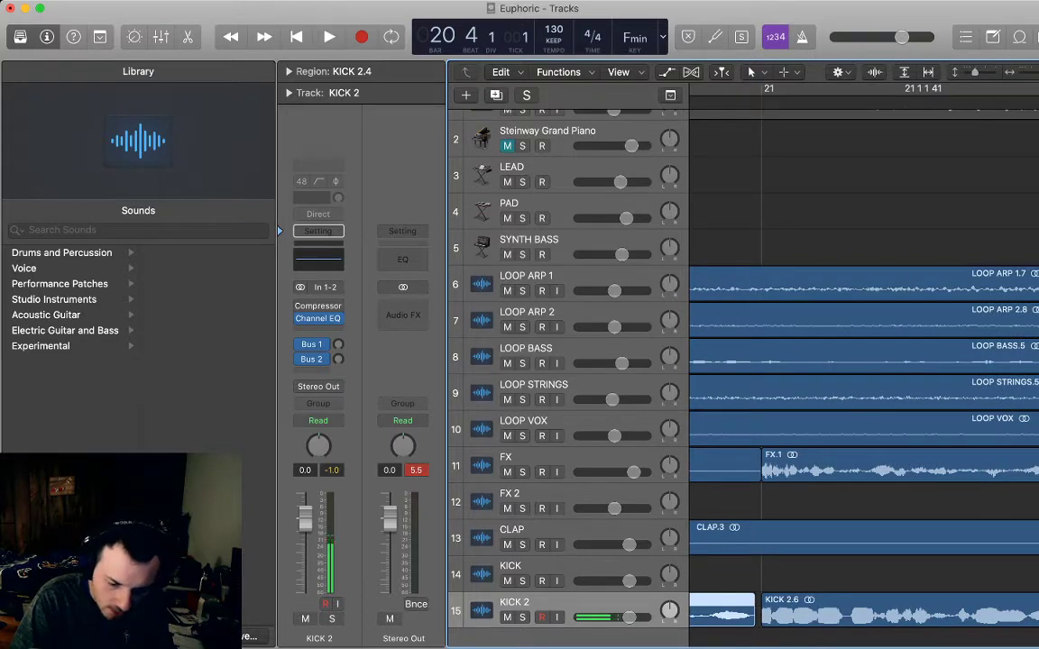
- Play back the arrangement from 20 4 1 to audition the kick transition into bar 21
{"action": "key", "text": "super+Left"}
{"action": "key", "text": "super+Left"}
{"action": "key", "text": "super+Left"}
{"action": "key", "text": "super+Left"}
{"action": "key", "text": "super+Left"}
{"action": "key", "text": "super+Left"}
{"action": "key", "text": "super+Left"}
{"action": "key", "text": "super+Left"}
{"action": "scroll", "coordinate": [756, 618], "scroll_direction": "left", "scroll_amount": 4}
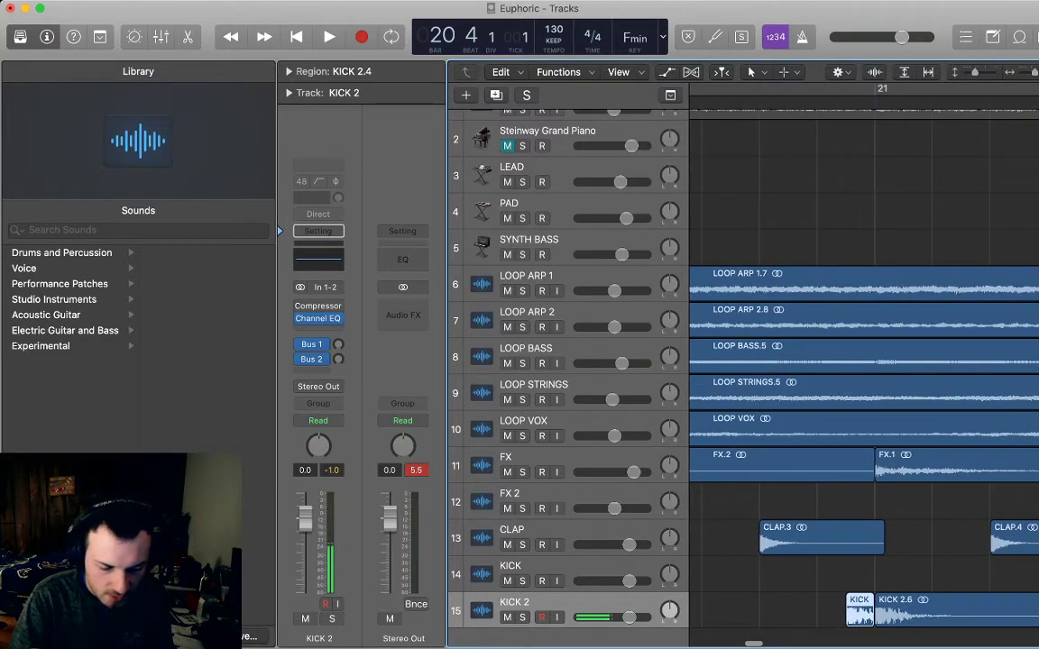
{"action": "key", "text": "space"}
{"action": "key", "text": "super+Left"}
{"action": "key", "text": "super+Left"}
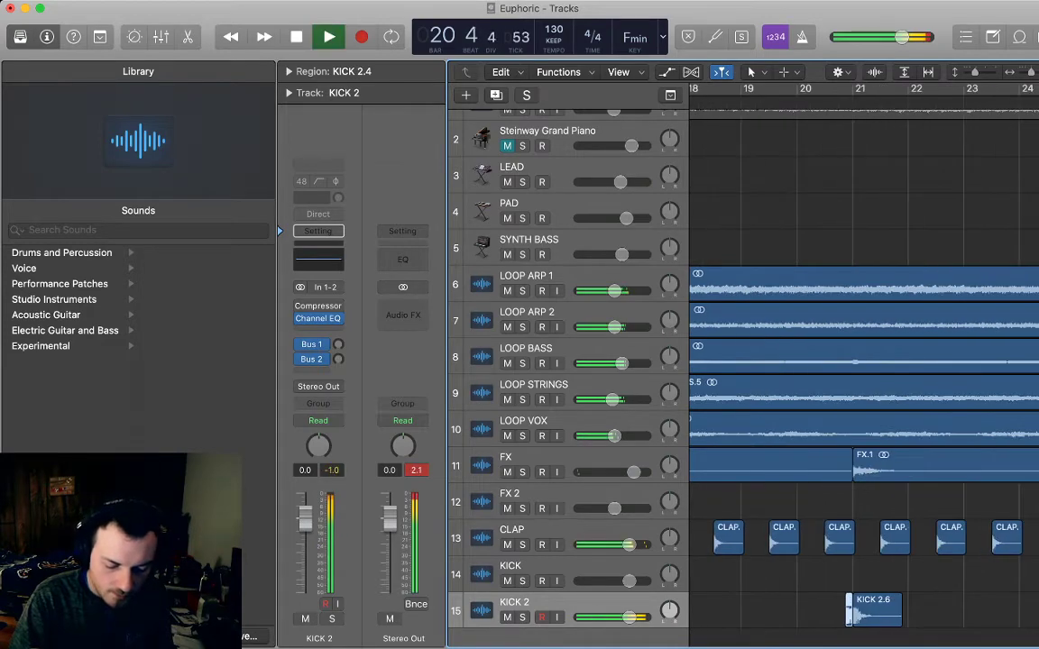
{"action": "scroll", "coordinate": [756, 619], "scroll_direction": "right", "scroll_amount": 2}
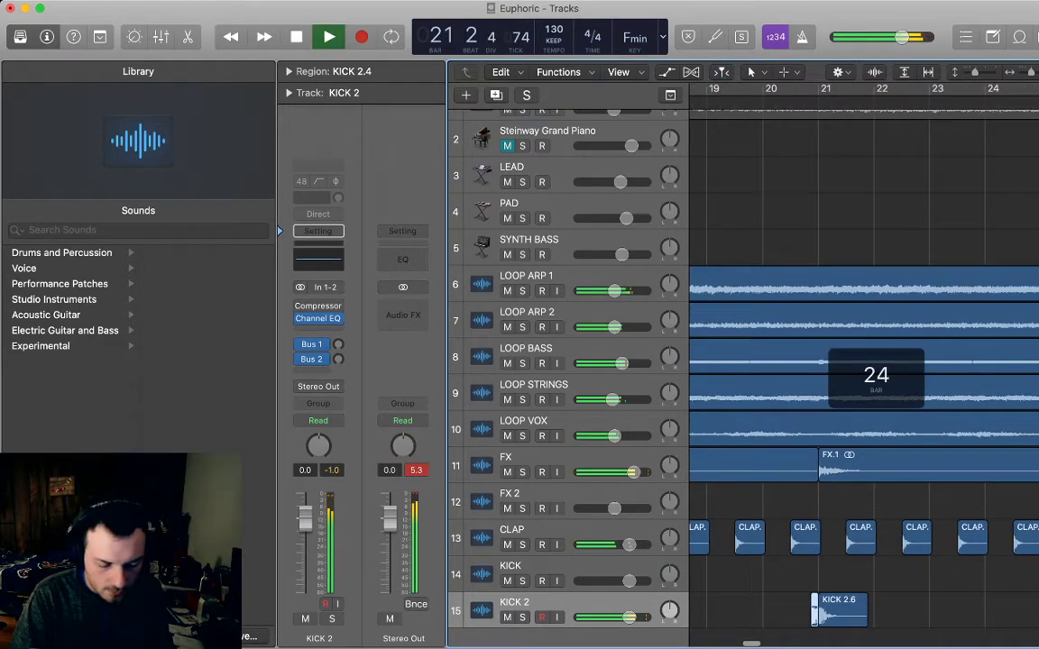
{"action": "scroll", "coordinate": [864, 361], "scroll_direction": "right", "scroll_amount": 5}
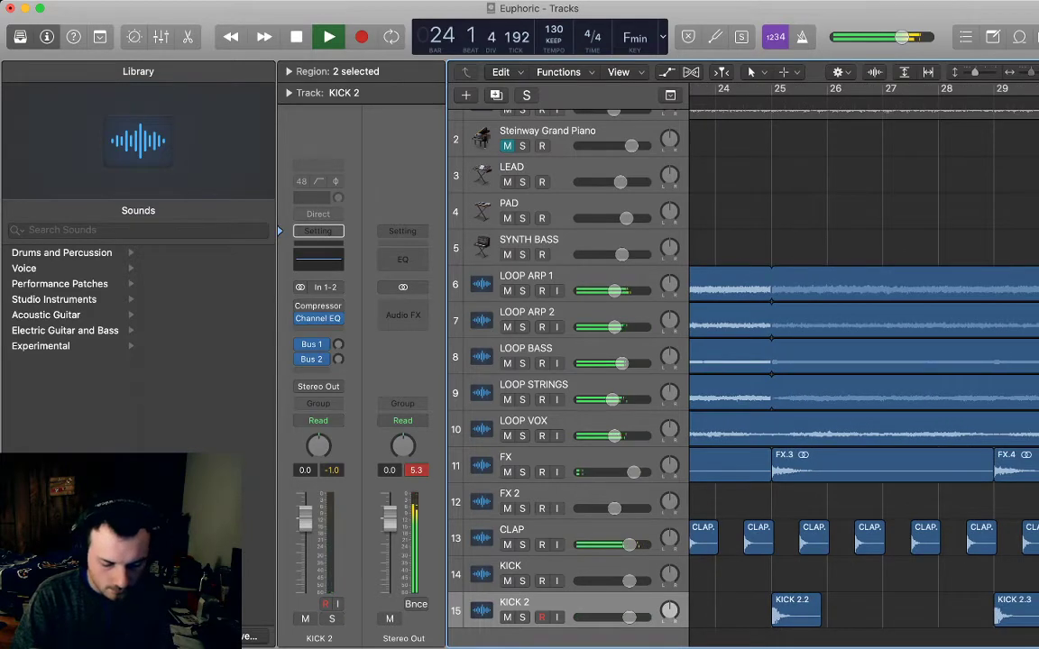
- Replace the KICK 2 region at bar 29 with the copied two-region kick, pasted at 28 4 3
{"action": "key", "text": "super+Left"}
{"action": "key", "text": "super+Left"}
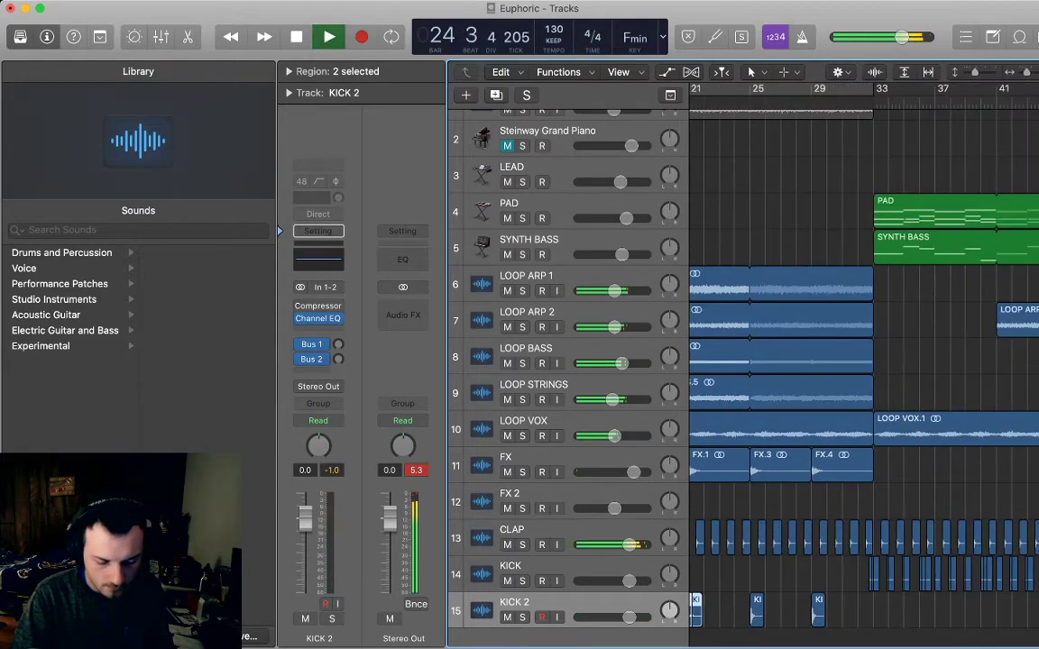
{"action": "scroll", "coordinate": [864, 360], "scroll_direction": "left", "scroll_amount": 2}
{"action": "scroll", "coordinate": [864, 361], "scroll_direction": "right", "scroll_amount": 2}
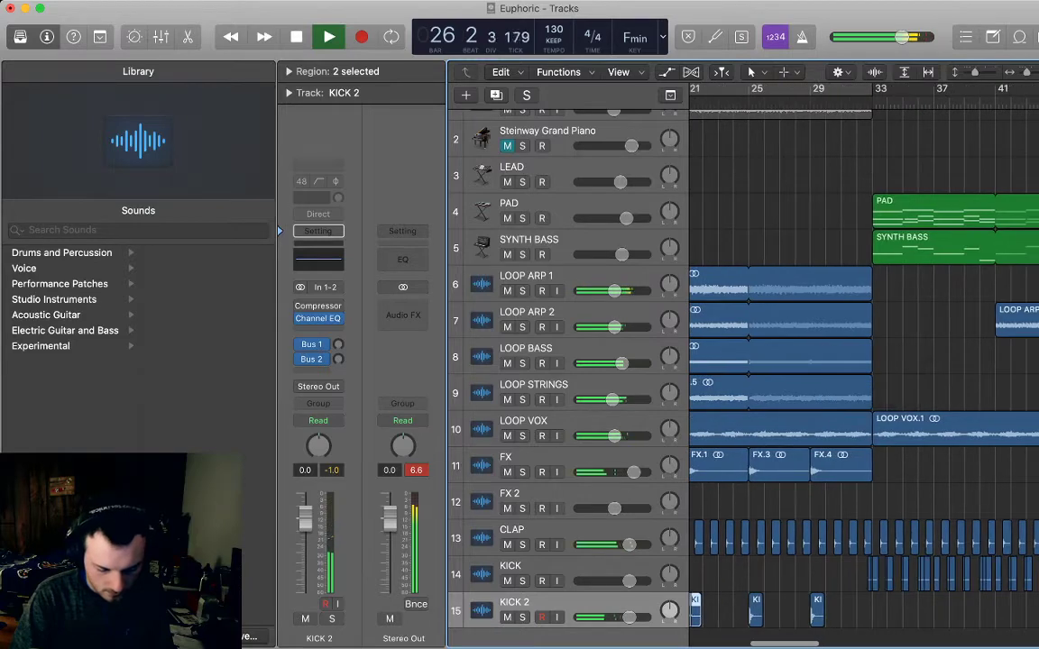
{"action": "left_click", "coordinate": [817, 610]}
{"action": "key", "text": "Delete"}
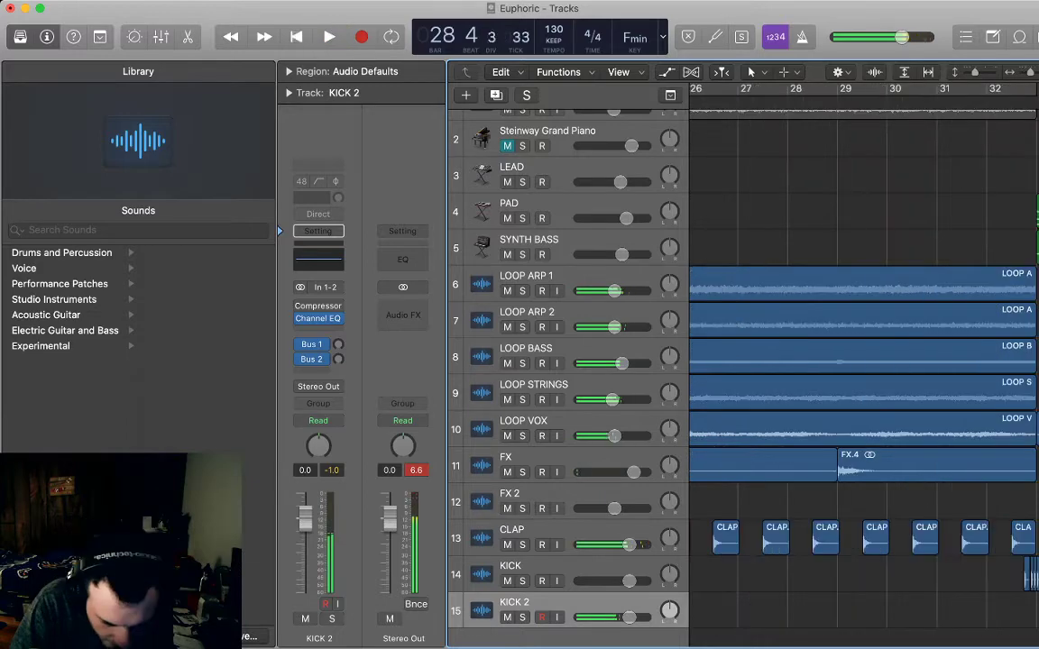
{"action": "left_click_drag", "start_coordinate": [832, 89], "coordinate": [831, 88]}
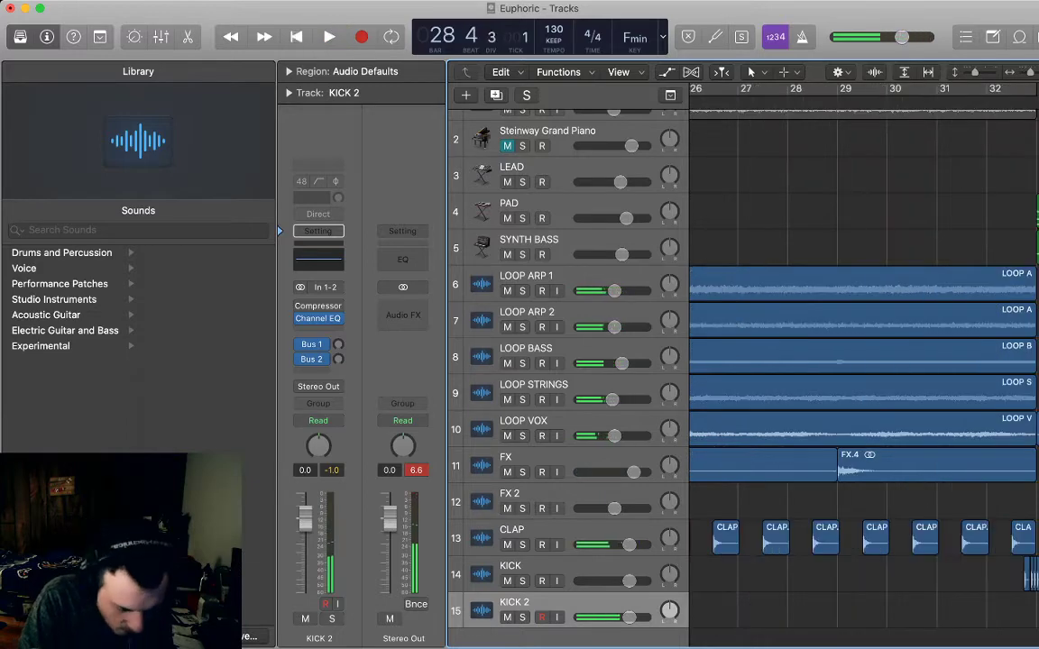
{"action": "key", "text": "super+v"}
- Play back the new kick lead-in at bar 29 and continue past the section change at bar 33
{"action": "key", "text": "space"}
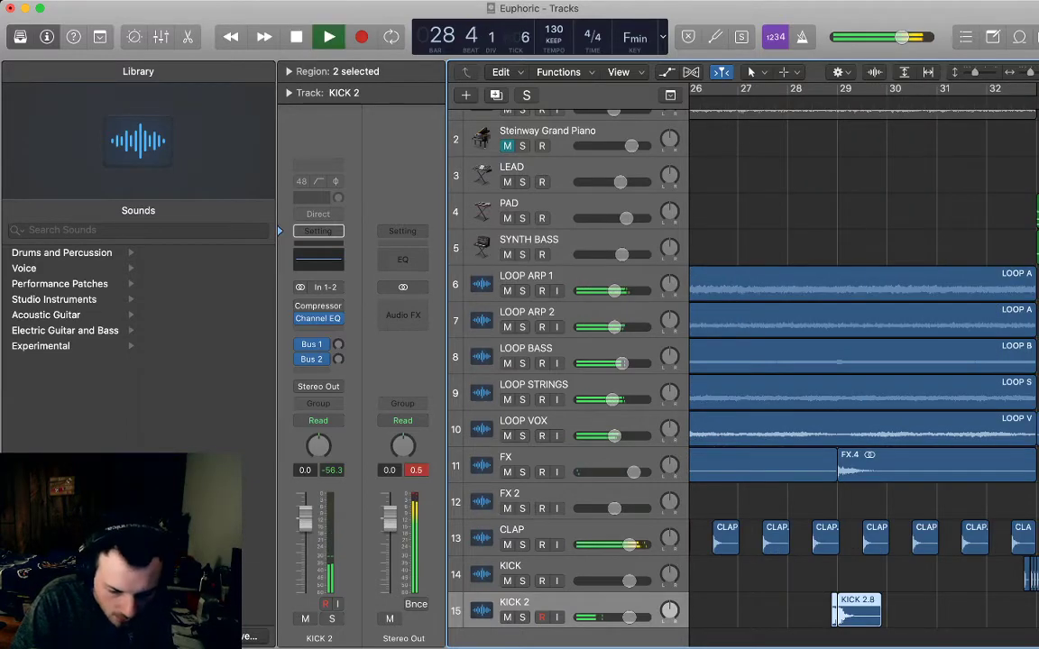
{"action": "key", "text": "super+Left"}
{"action": "key", "text": "super+Left"}
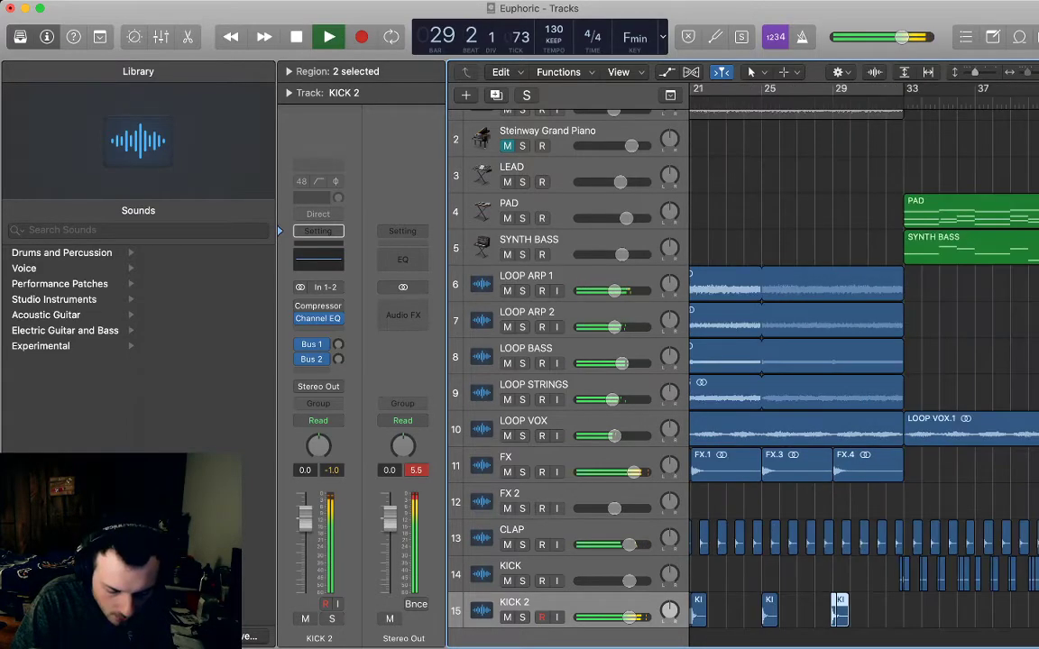
{"action": "key", "text": "super+Left"}
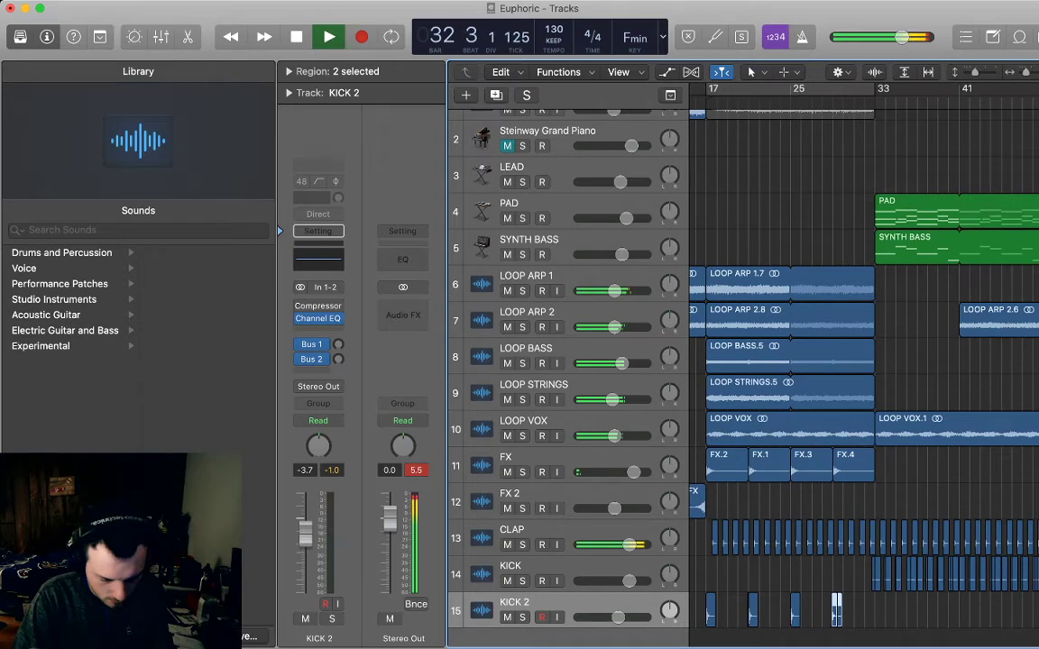
{"action": "key", "text": "super+Right"}
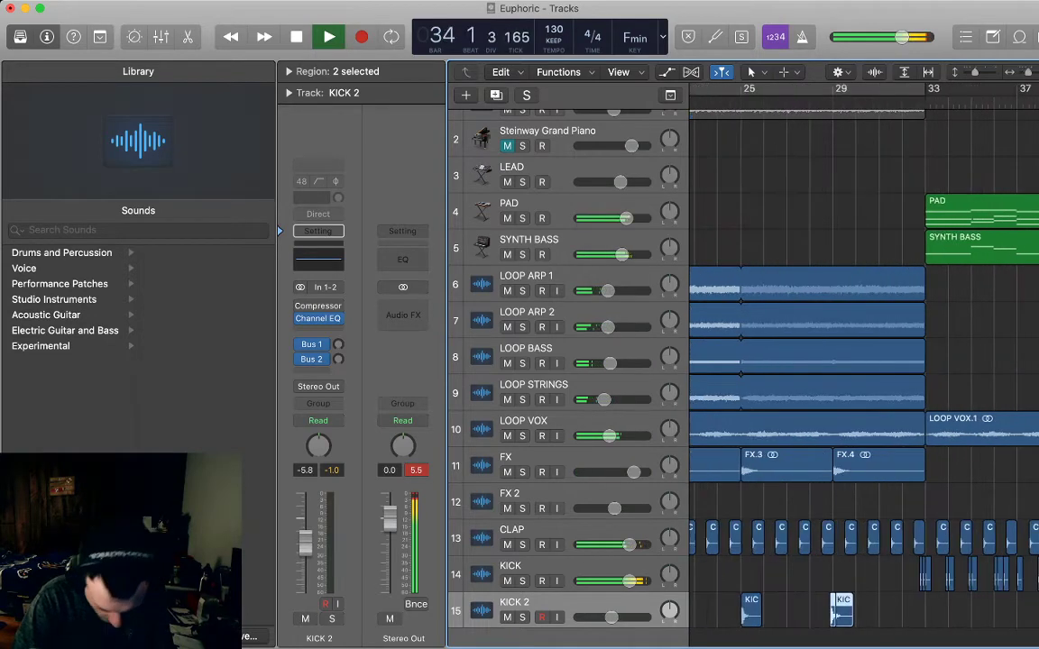
{"action": "key", "text": "super+Right"}
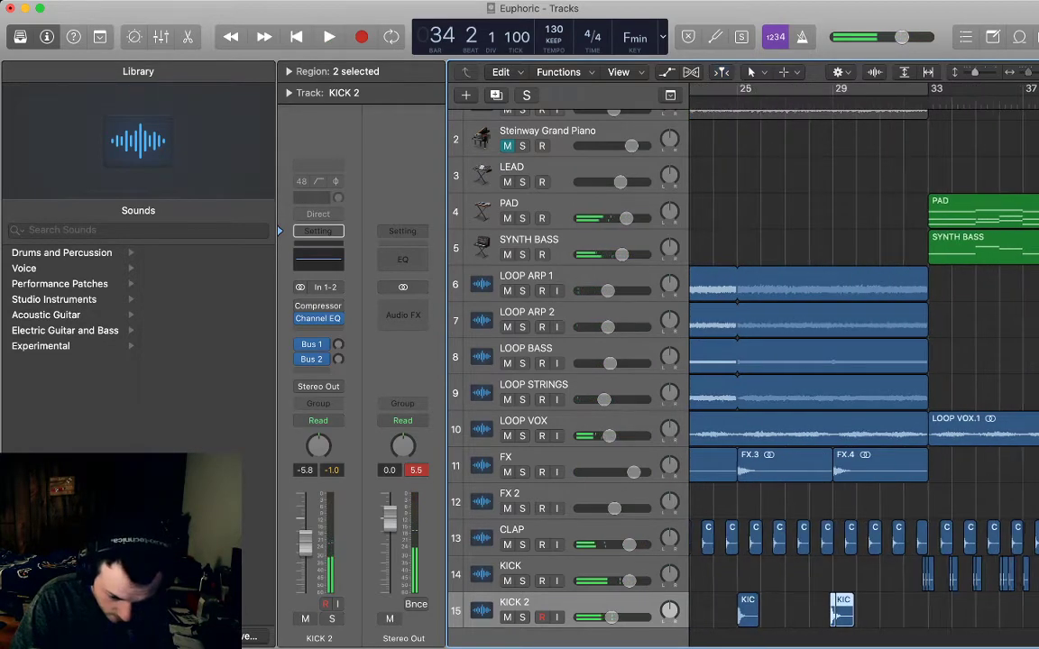
- Try pasting the two-region kick on the KICK 2 track at 32 4 4 and audition it
{"action": "scroll", "coordinate": [864, 361], "scroll_direction": "right", "scroll_amount": 5}
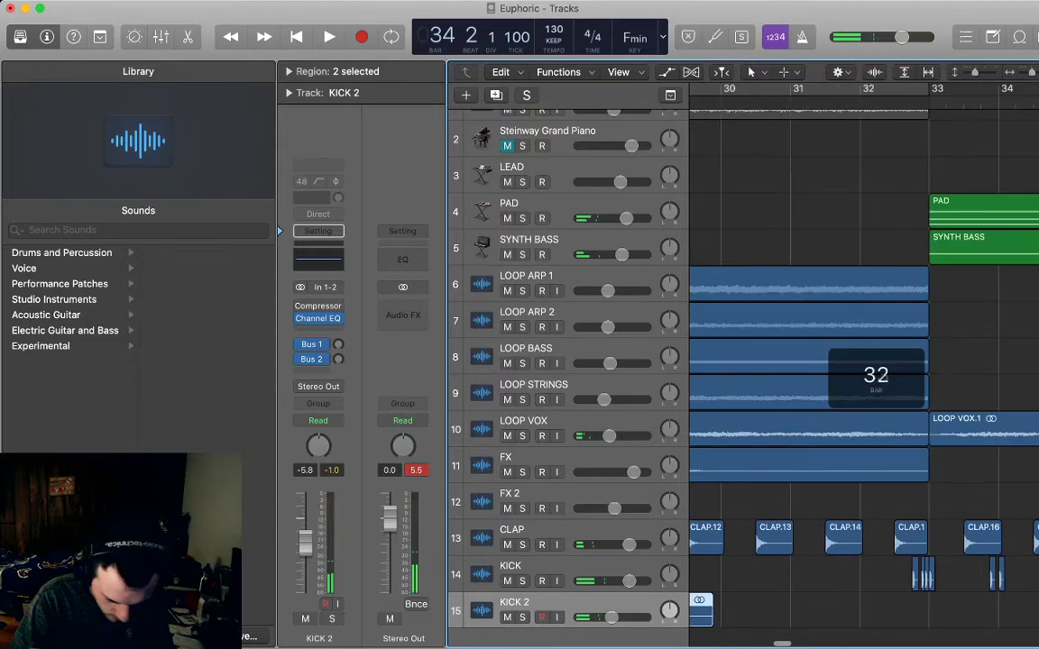
{"action": "scroll", "coordinate": [864, 360], "scroll_direction": "right", "scroll_amount": 3}
{"action": "left_click", "coordinate": [777, 101]}
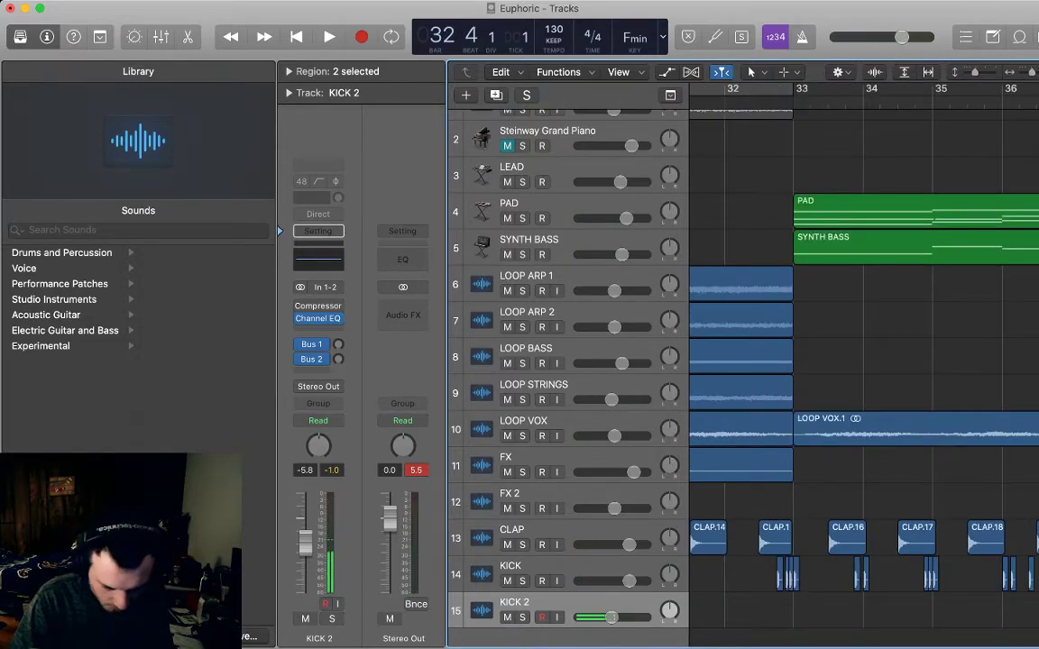
{"action": "key", "text": "super+Right"}
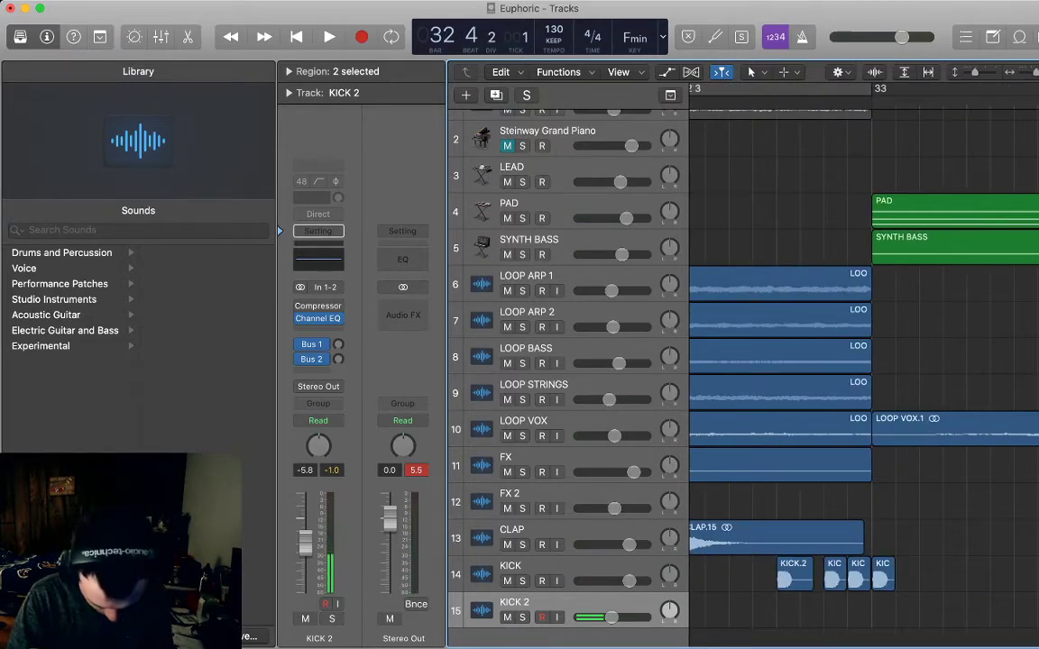
{"action": "key", "text": "ctrl+period"}
{"action": "key", "text": "ctrl+period"}
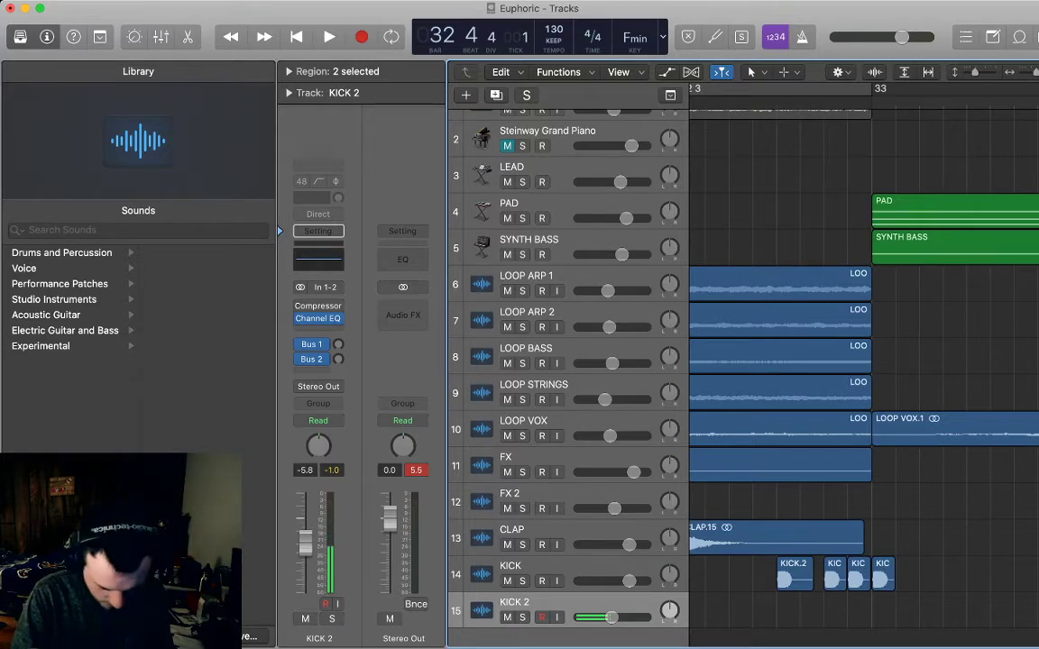
{"action": "key", "text": "space"}
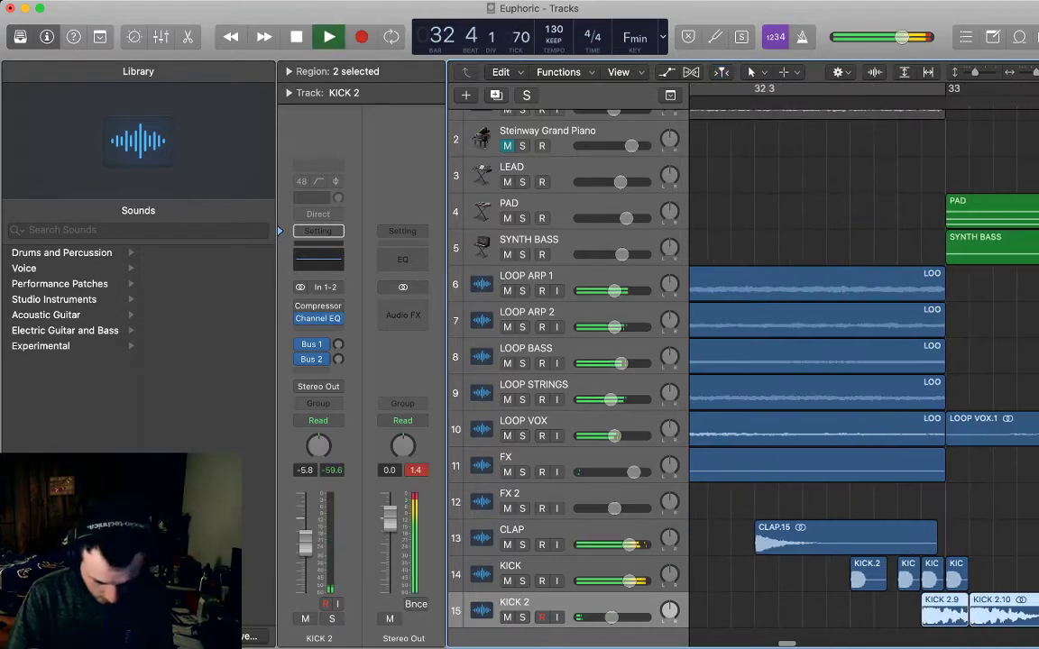
{"action": "key", "text": "space"}
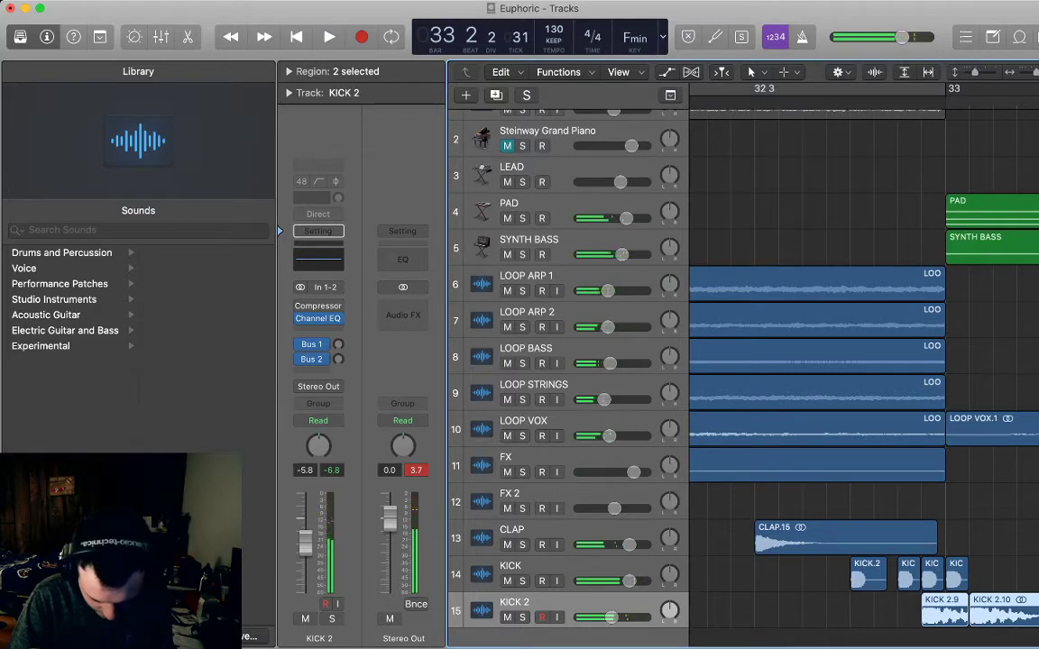
- Shift the pasted kick pair earlier so its second region starts at about bar 33, and audition it
{"action": "left_click_drag", "start_coordinate": [945, 612], "coordinate": [979, 614]}
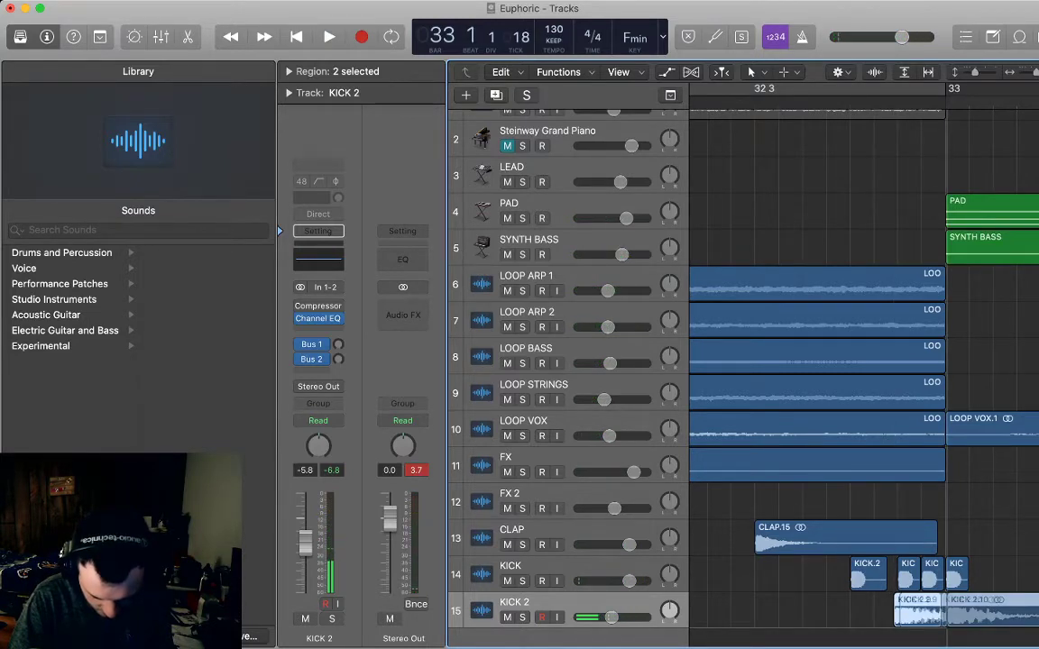
{"action": "key", "text": "space"}
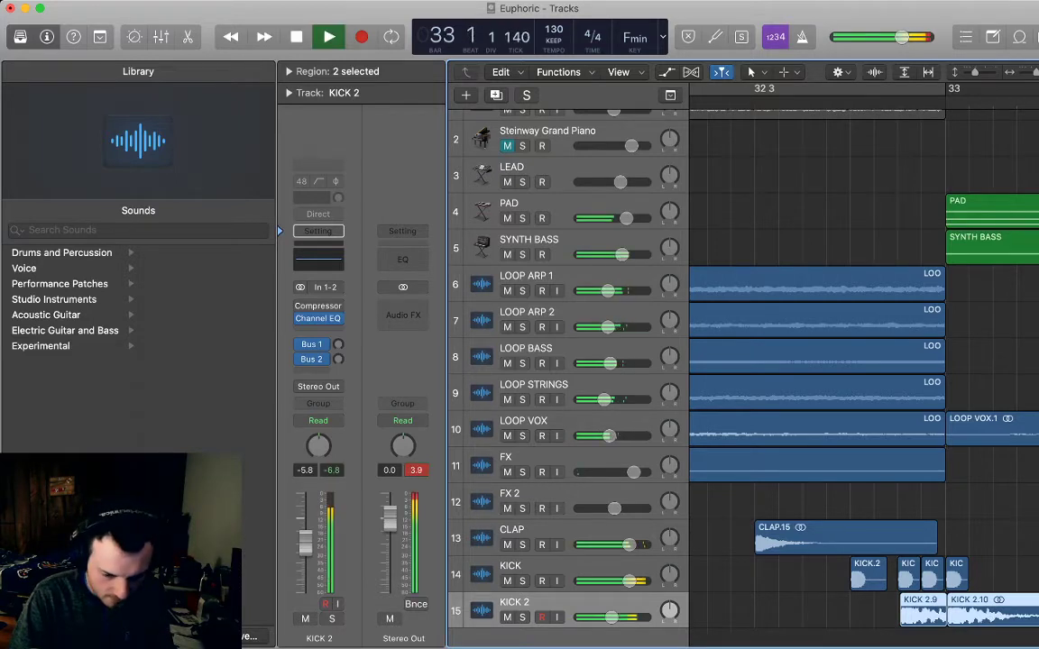
{"action": "key", "text": "space"}
- Delete the two pasted kick regions around bar 33 from the KICK 2 track
{"action": "scroll", "coordinate": [980, 614], "scroll_direction": "down", "scroll_amount": 3}
{"action": "left_click", "coordinate": [979, 613]}
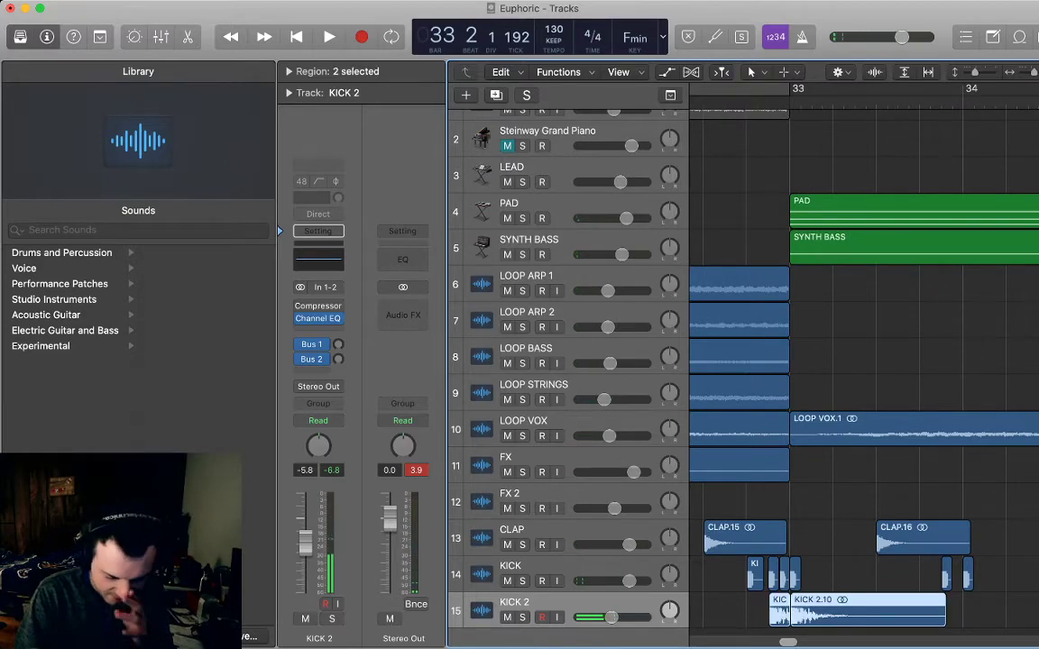
{"action": "key", "text": "Delete"}
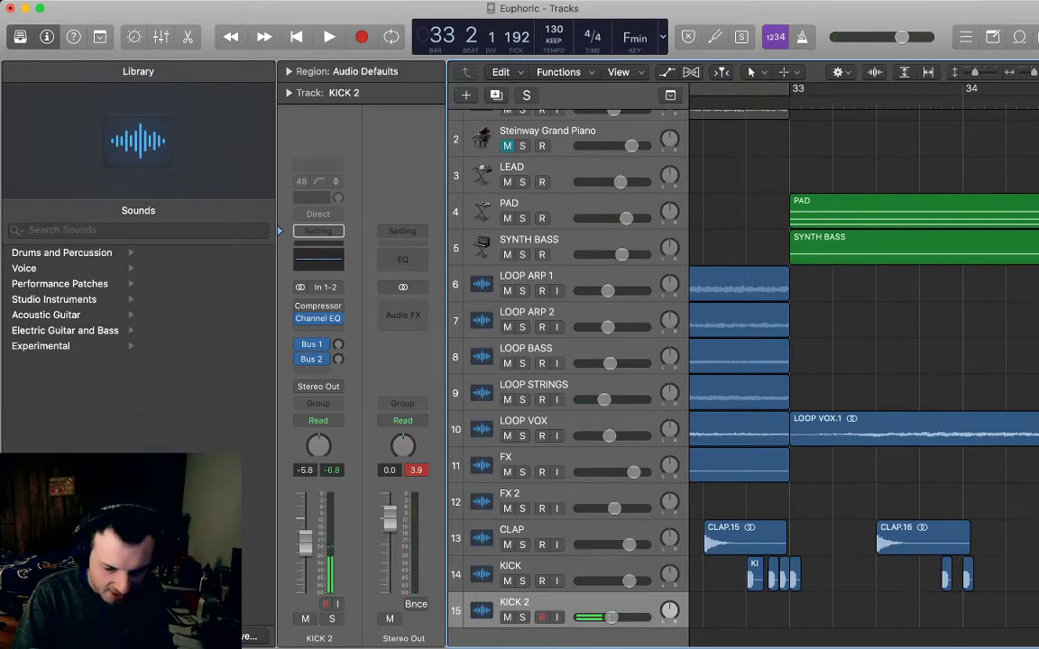
- Play back the section change at bar 33 and view the whole arrangement up to bar 65
{"action": "key", "text": "super+Left"}
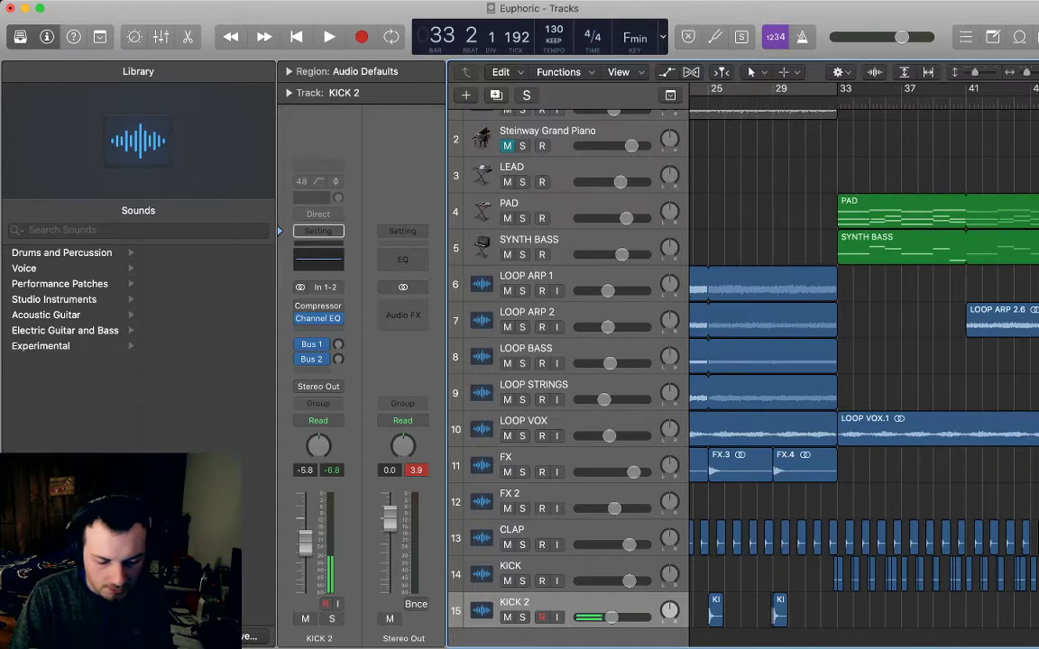
{"action": "key", "text": "space"}
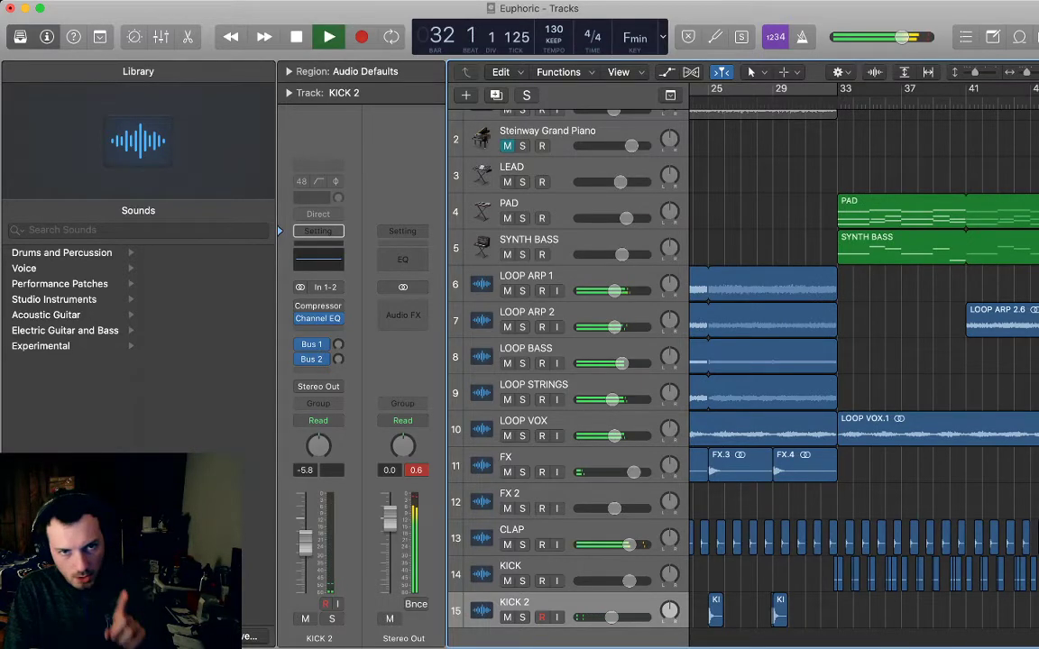
{"action": "scroll", "coordinate": [743, 361], "scroll_direction": "down", "scroll_amount": 1}
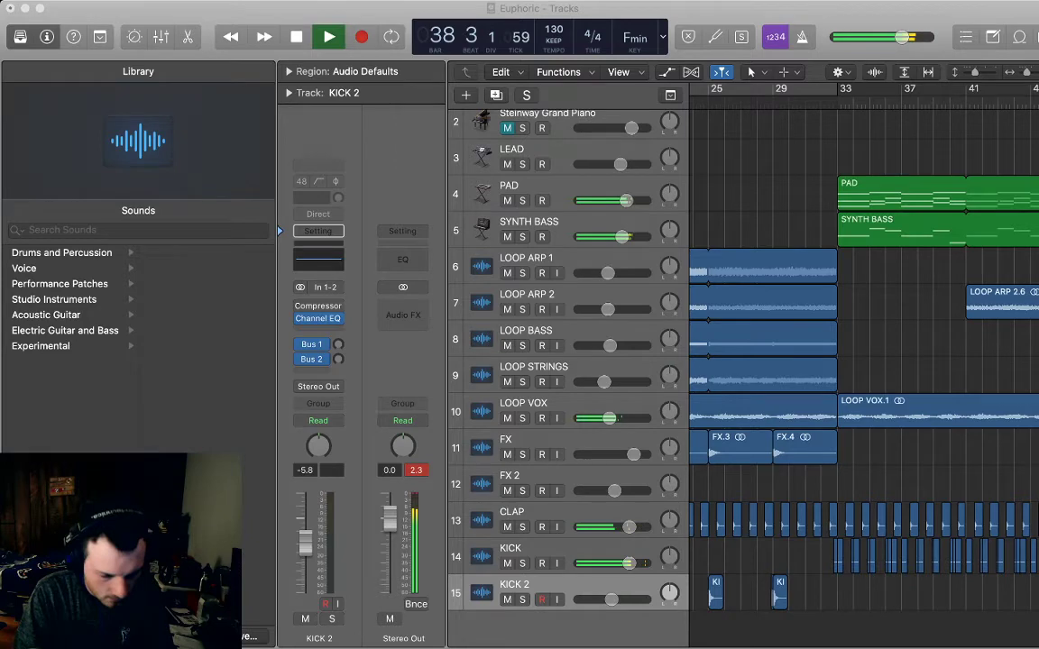
{"action": "key", "text": "super+Left"}
{"action": "key", "text": "super+Left"}
{"action": "key", "text": "super+Left"}
{"action": "key", "text": "super+Left"}
{"action": "key", "text": "super+Left"}
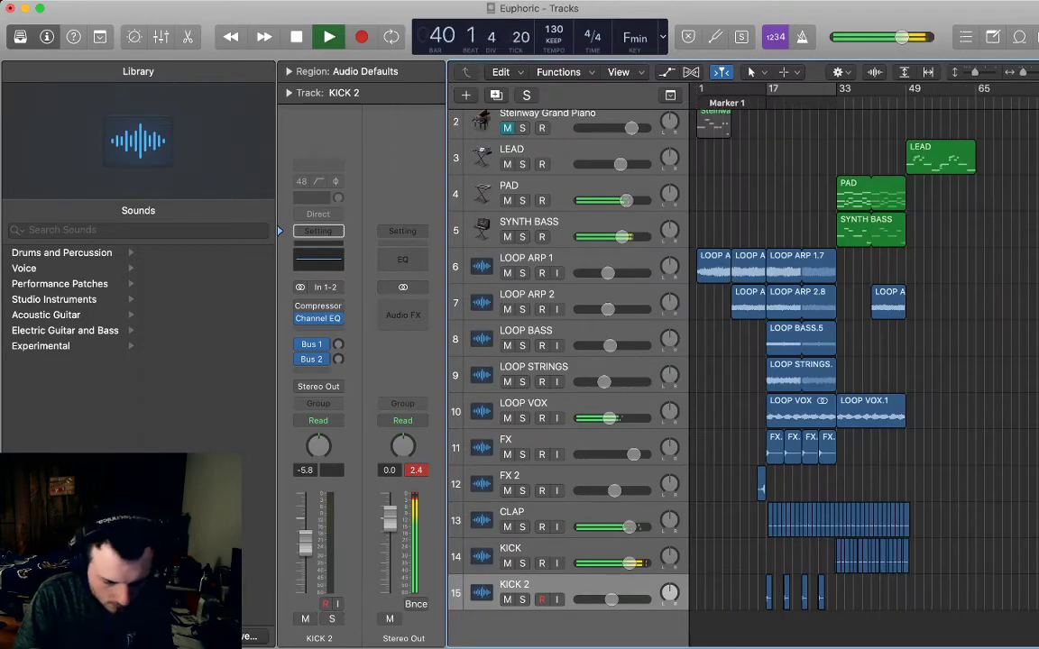
- Try moving the LOOP STRINGS region from bar 17 to bar 41
{"action": "left_click", "coordinate": [801, 374]}
{"action": "left_click_drag", "start_coordinate": [801, 374], "coordinate": [907, 374]}
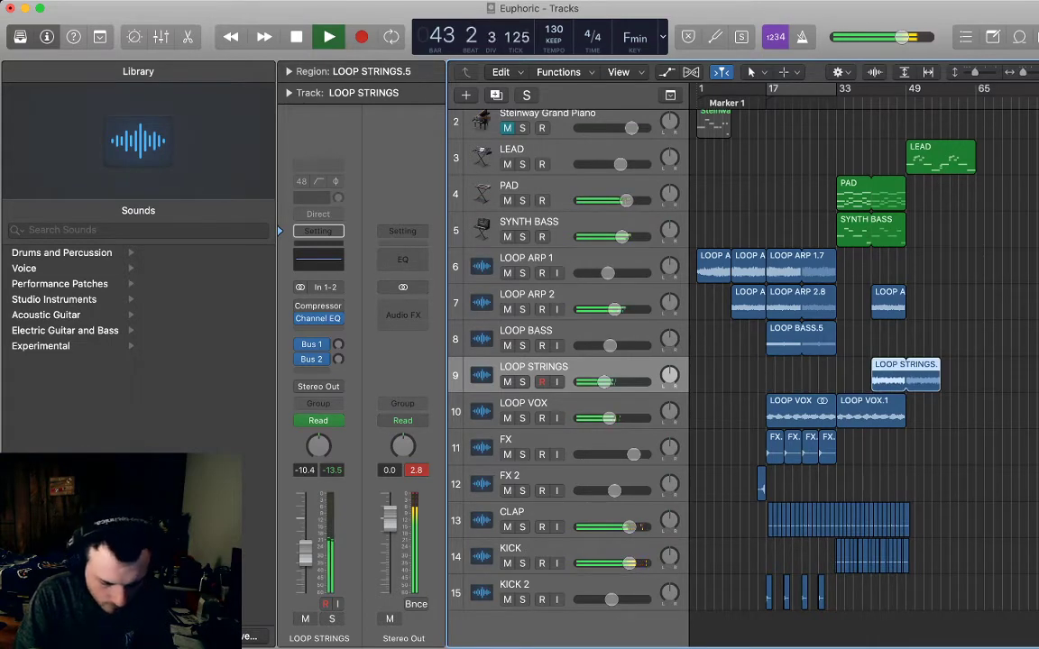
{"action": "key", "text": "super+z"}
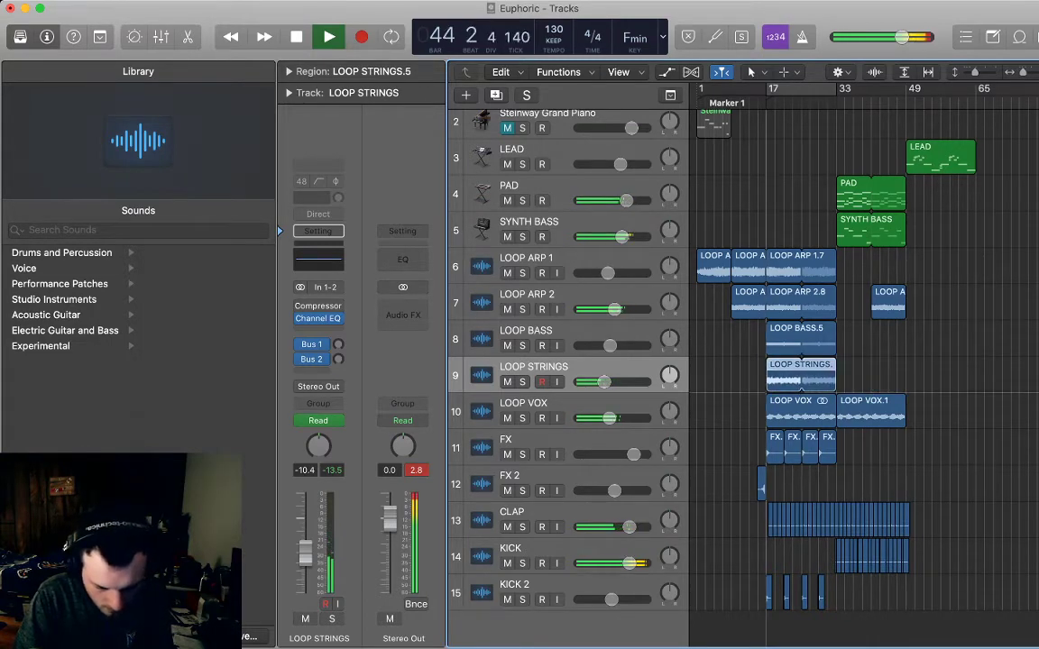
- Copy the LOOP STRINGS region to bar 41 and shorten the copy to end at bar 49
{"action": "key", "text": "super+v"}
{"action": "left_click_drag", "start_coordinate": [898, 374], "coordinate": [905, 366]}
{"action": "left_click", "coordinate": [938, 375]}
- Stop playback and copy the FX 2 region from before bar 17 so the copy ends at bar 49
{"action": "scroll", "coordinate": [902, 374], "scroll_direction": "right", "scroll_amount": 3}
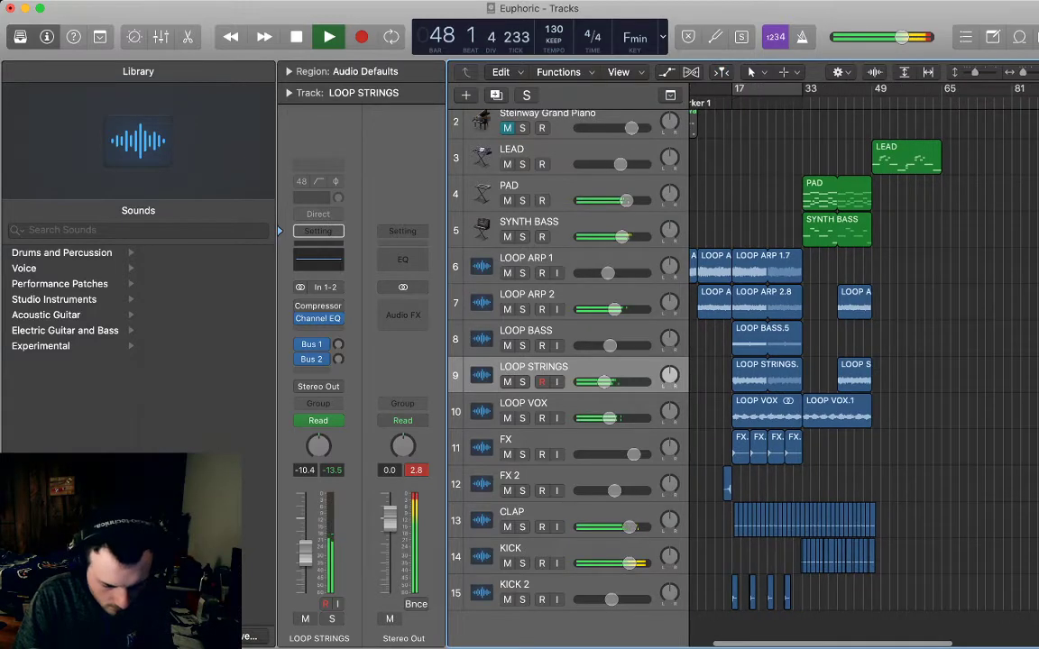
{"action": "left_click", "coordinate": [727, 485]}
{"action": "key", "text": "space"}
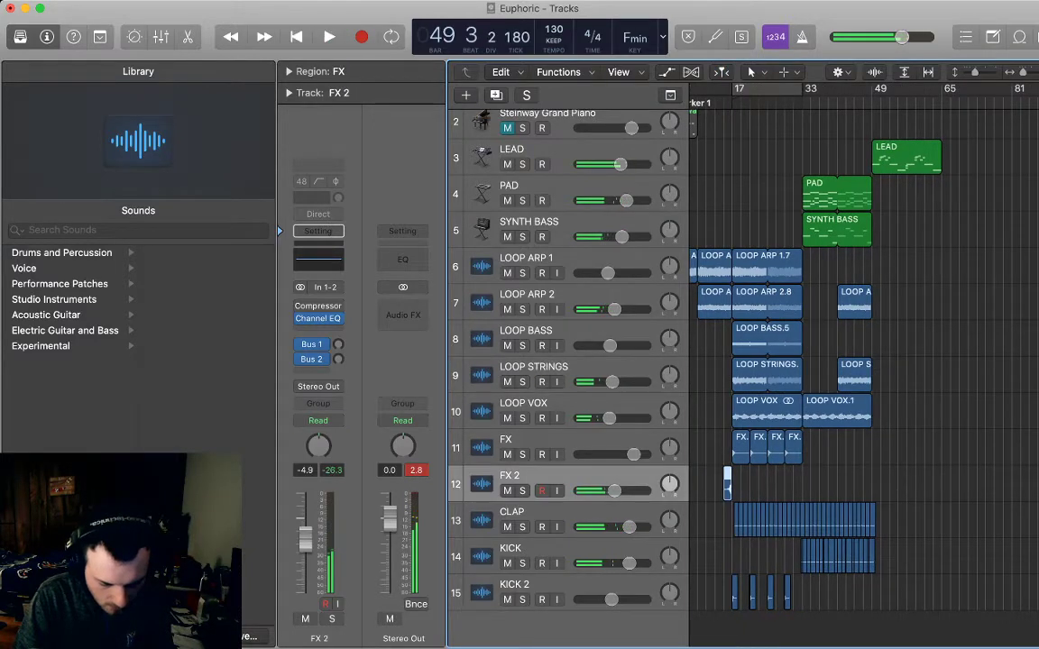
{"action": "left_click_drag", "start_coordinate": [727, 485], "coordinate": [865, 485]}
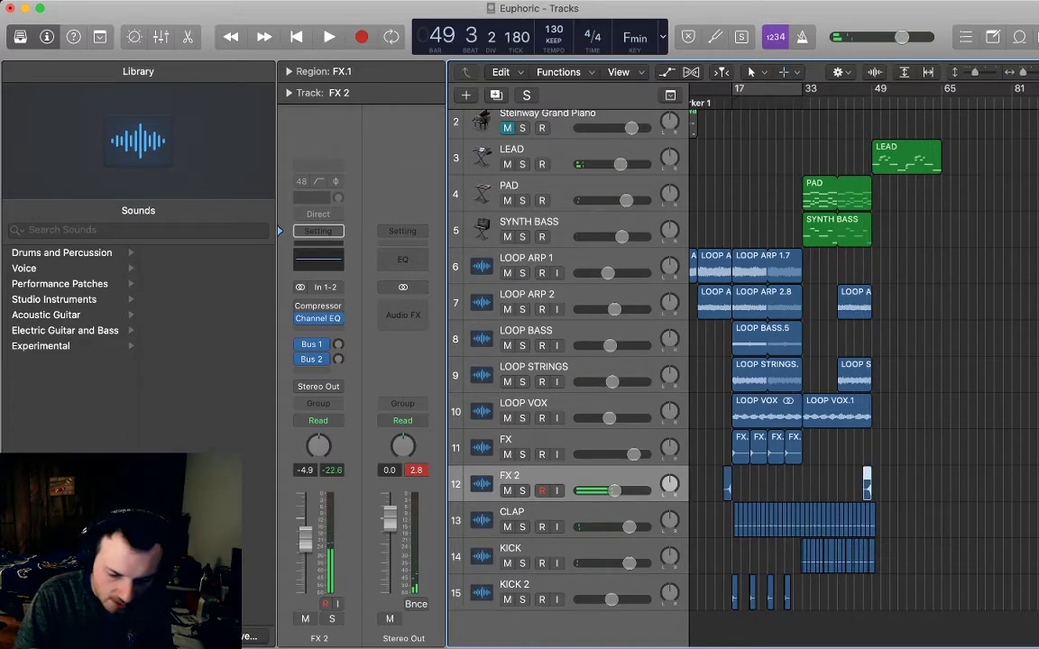
- Play back from about bar 46 to audition the copied FX 2 region leading into bar 49
{"action": "scroll", "coordinate": [863, 485], "scroll_direction": "up", "scroll_amount": 5}
{"action": "left_click", "coordinate": [848, 91]}
{"action": "key", "text": "space"}
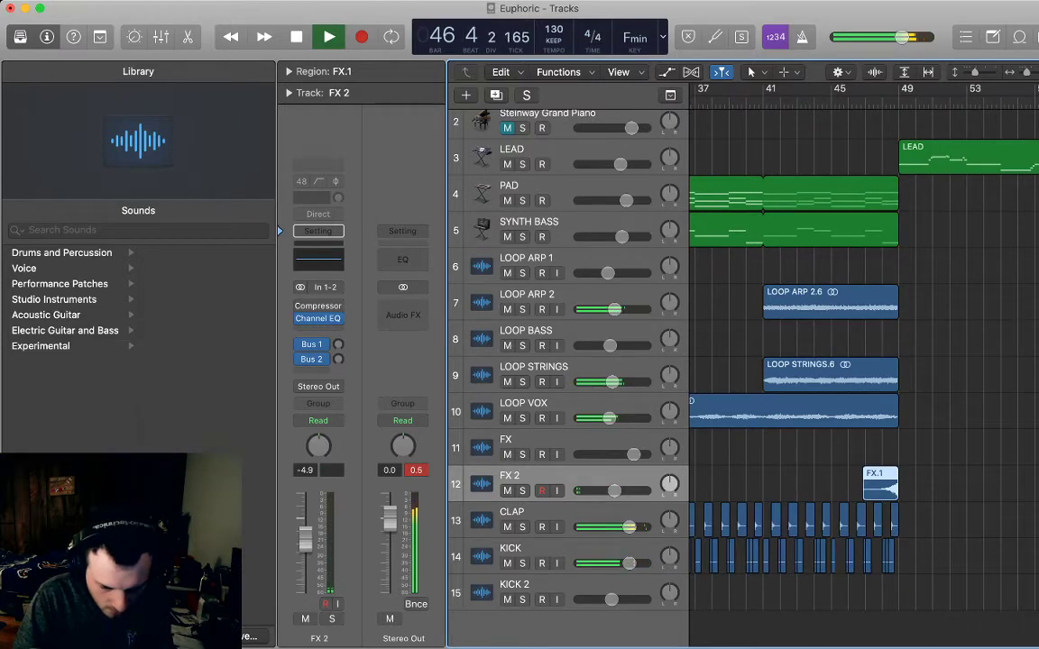
- Shape the FX 2 volume automation to rise from -4.9 dB to +0.6 dB across the FX.1 region and fall to -6.1 dB after bar 49
{"action": "left_click", "coordinate": [792, 440]}
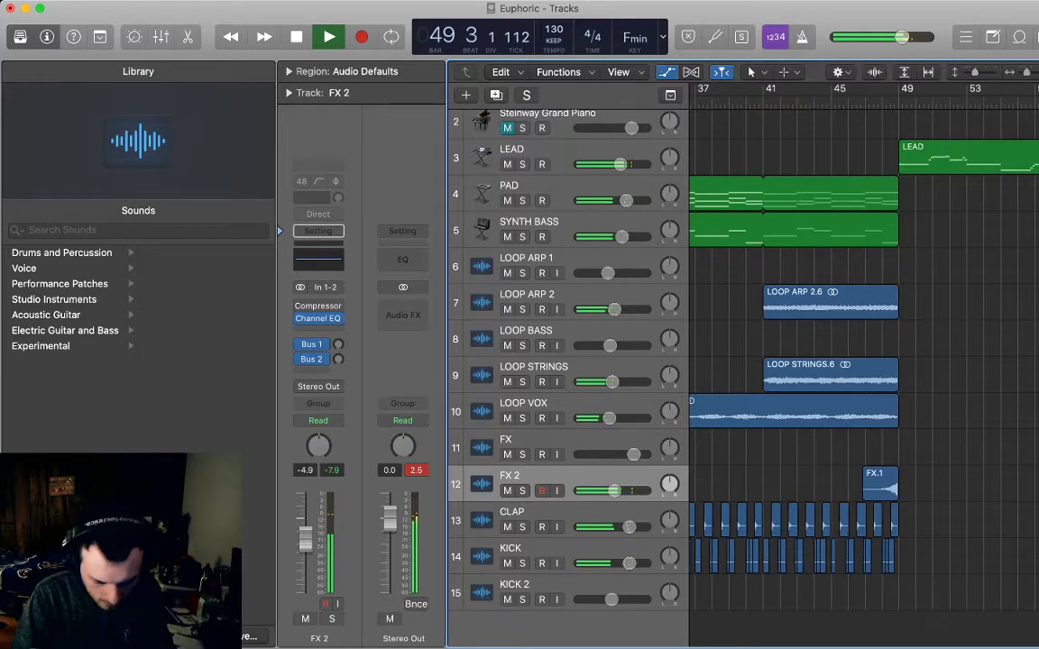
{"action": "key", "text": "a"}
{"action": "key", "text": "space"}
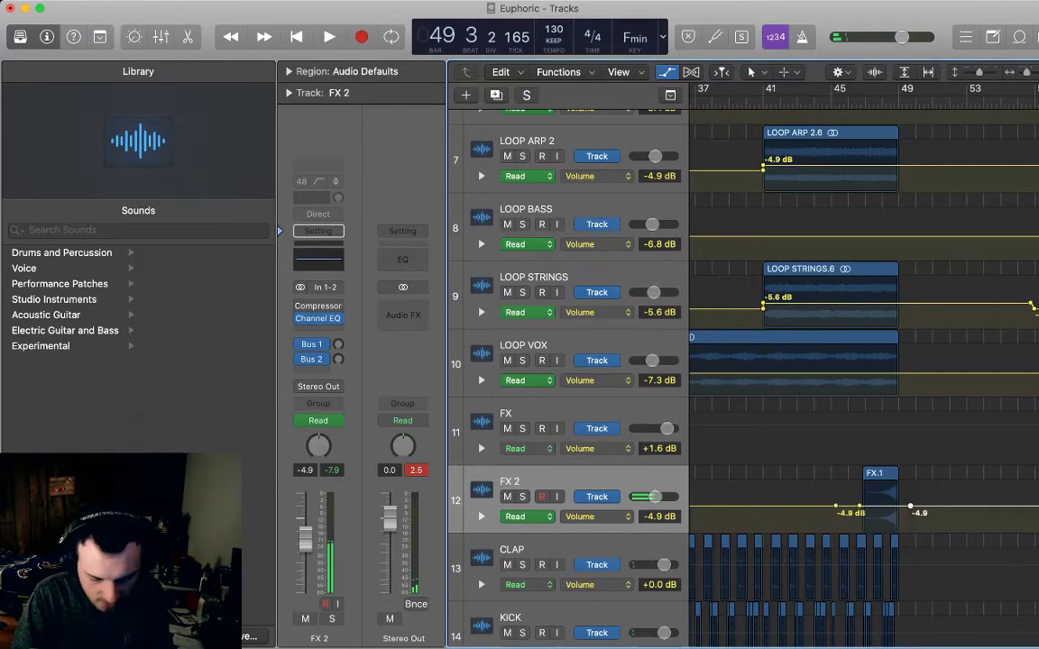
{"action": "left_click_drag", "start_coordinate": [882, 506], "coordinate": [929, 507]}
{"action": "left_click", "coordinate": [927, 496]}
- Play back from bar 41 past bar 49 to audition the FX 2 volume rise, with the automation lanes hidden
{"action": "key", "text": "space"}
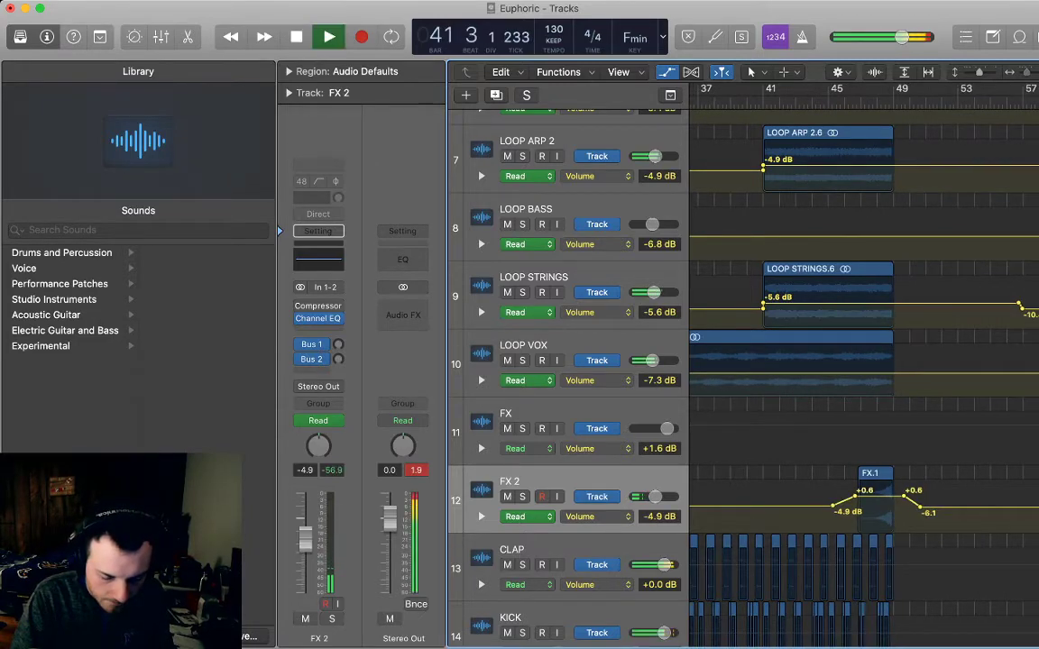
{"action": "key", "text": "super+Left"}
{"action": "key", "text": "super+Left"}
{"action": "key", "text": "super+Left"}
{"action": "key", "text": "a"}
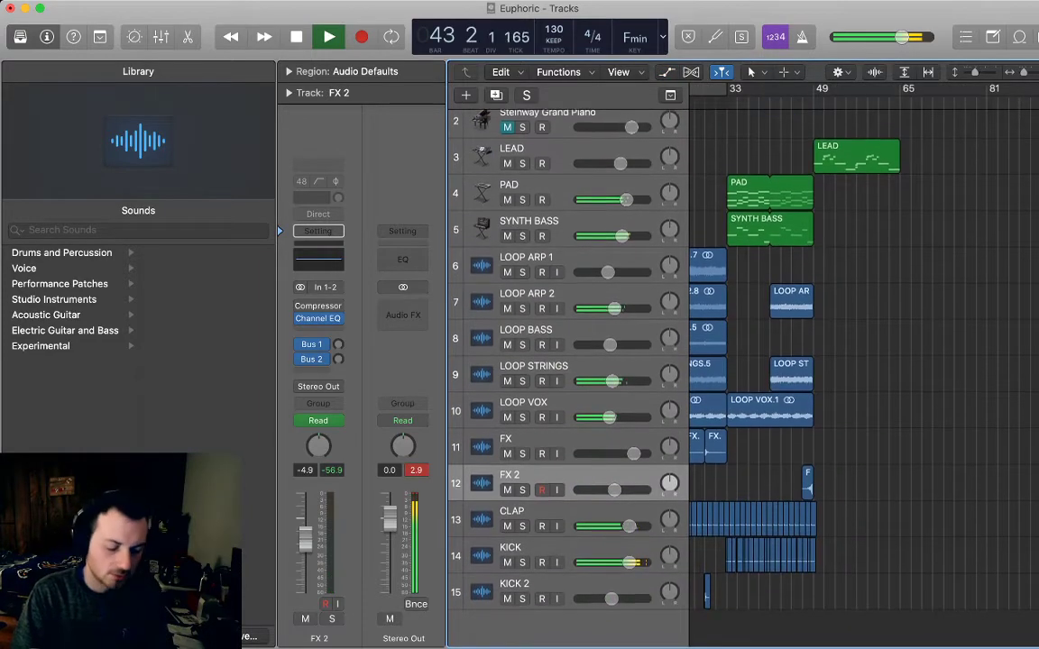
{"action": "key", "text": "super+Tab"}
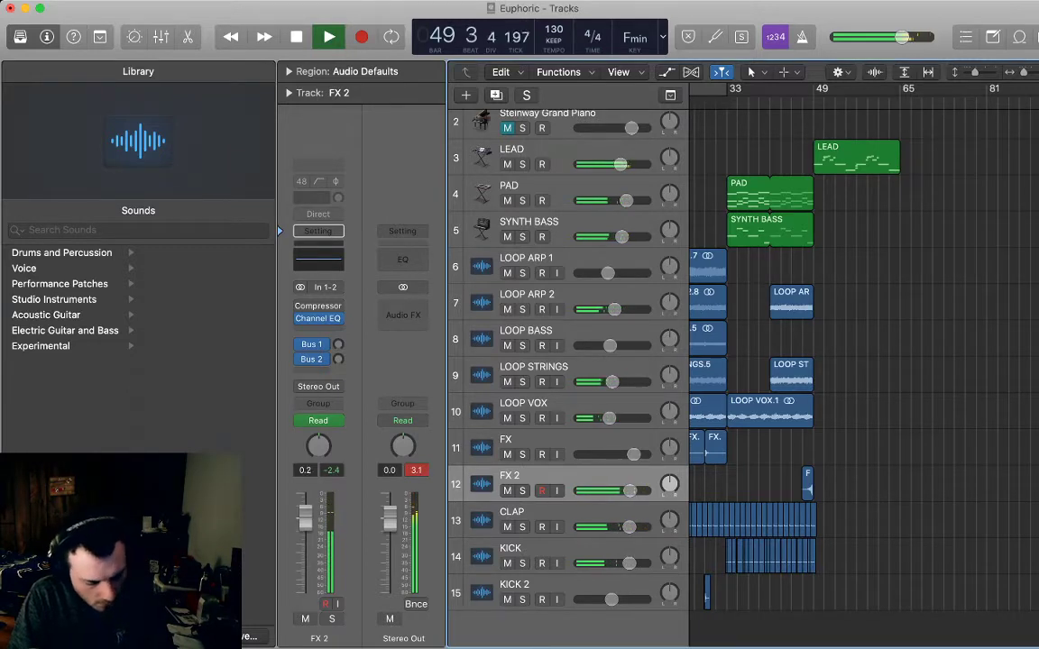
{"action": "key", "text": "space"}
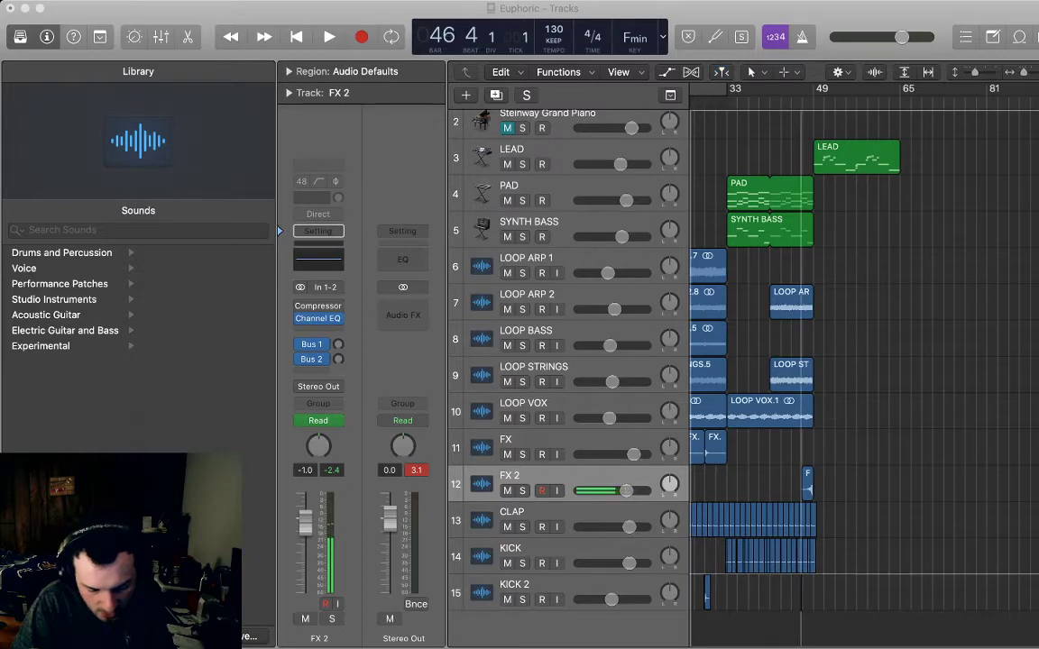
- Add the Cymatics Hihat 13 sample just after bar 49 and place it on a new track duplicated from KICK 2
{"action": "left_click_drag", "start_coordinate": [820, 592], "coordinate": [822, 593]}
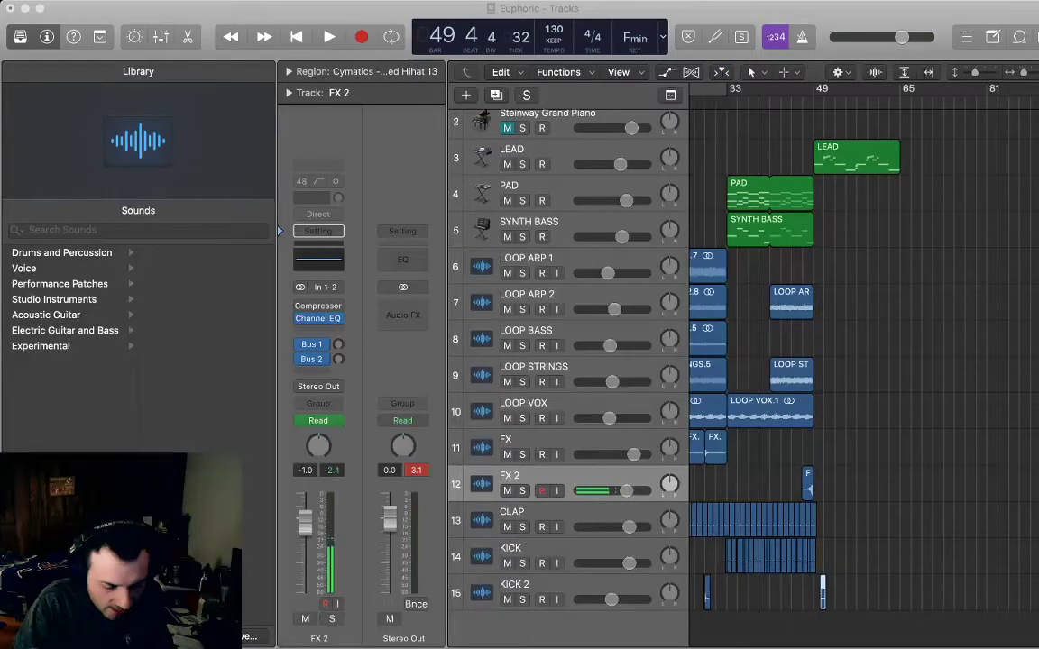
{"action": "left_click", "coordinate": [866, 559]}
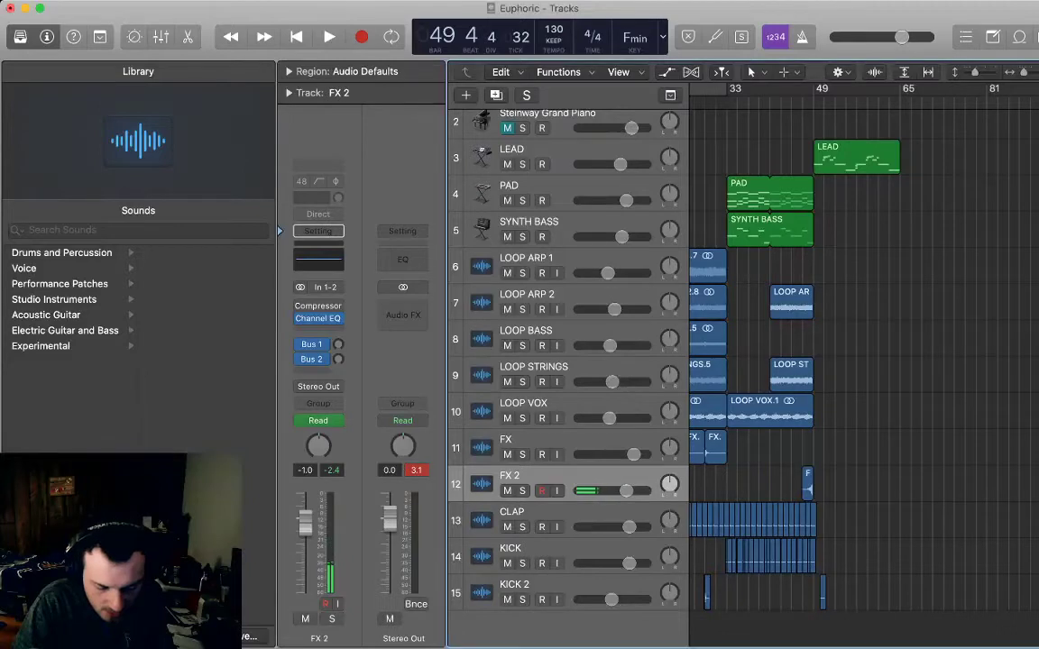
{"action": "left_click", "coordinate": [577, 587]}
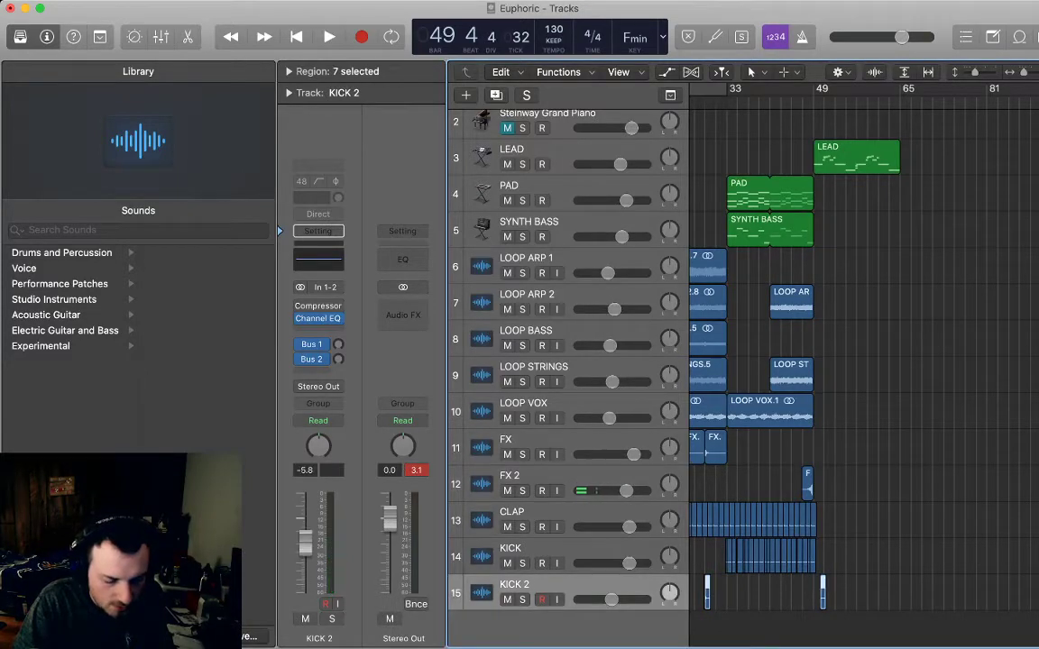
{"action": "key", "text": "super+d"}
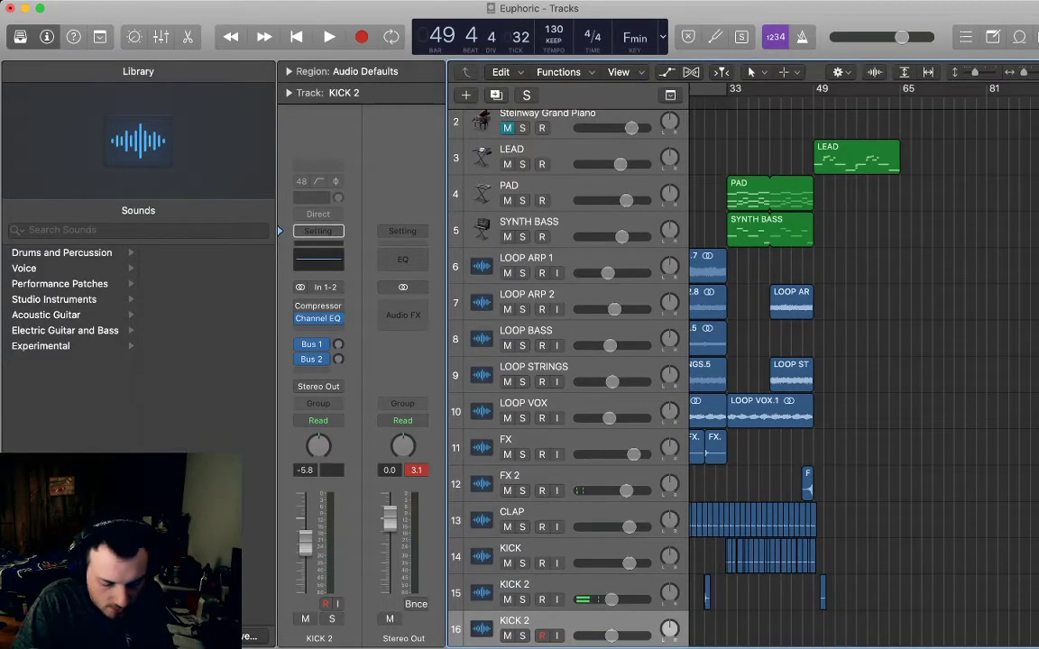
{"action": "key", "text": "super+v"}
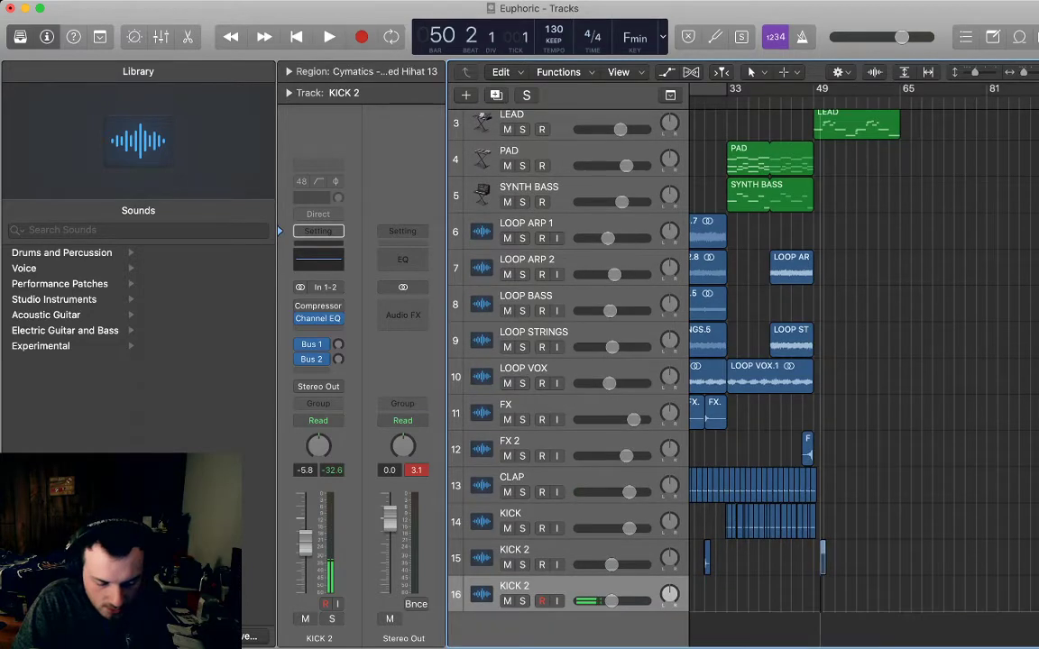
- Rename the duplicated track and its hi-hat region HAT 1, and move the track directly above CLAP
{"action": "key", "text": "shift+Return"}
{"action": "type", "text": "HAT"}
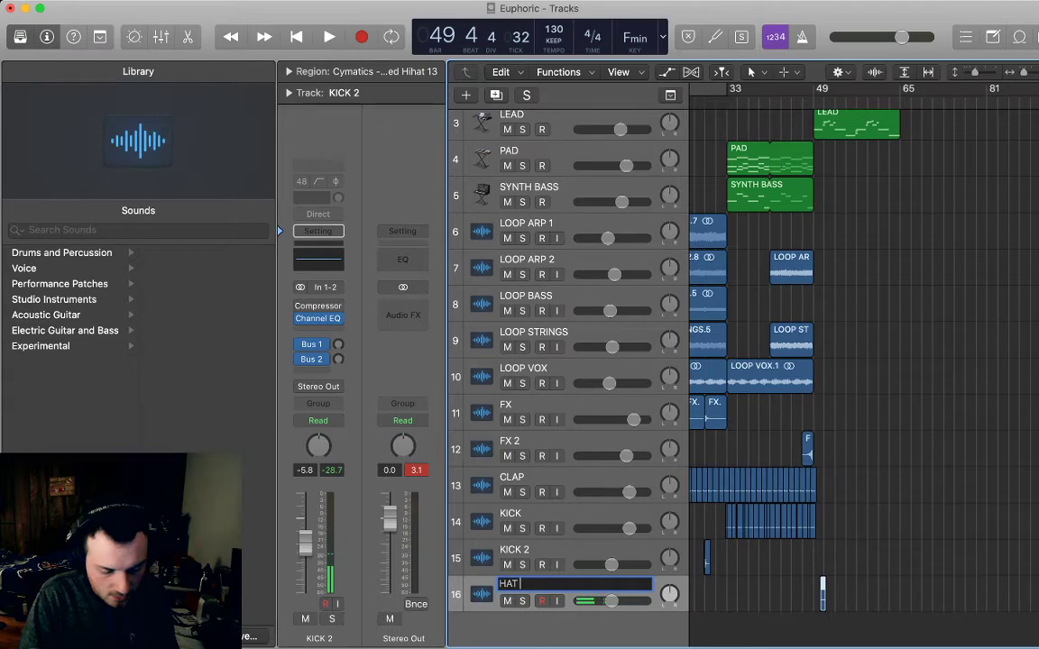
{"action": "type", "text": " 1"}
{"action": "key", "text": "Return"}
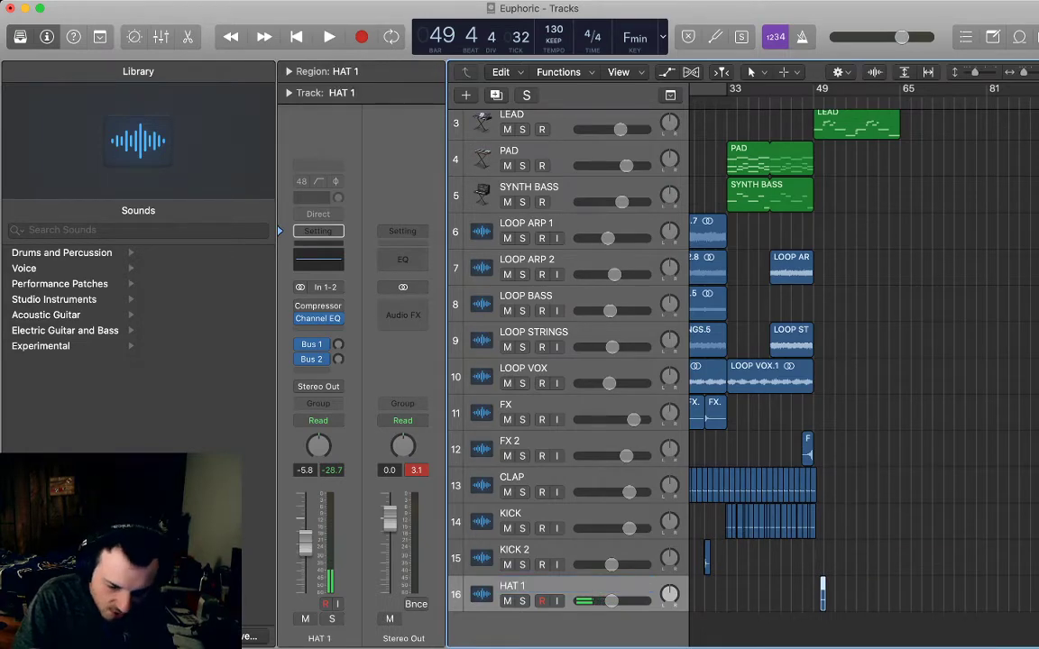
{"action": "key", "text": "super+Right"}
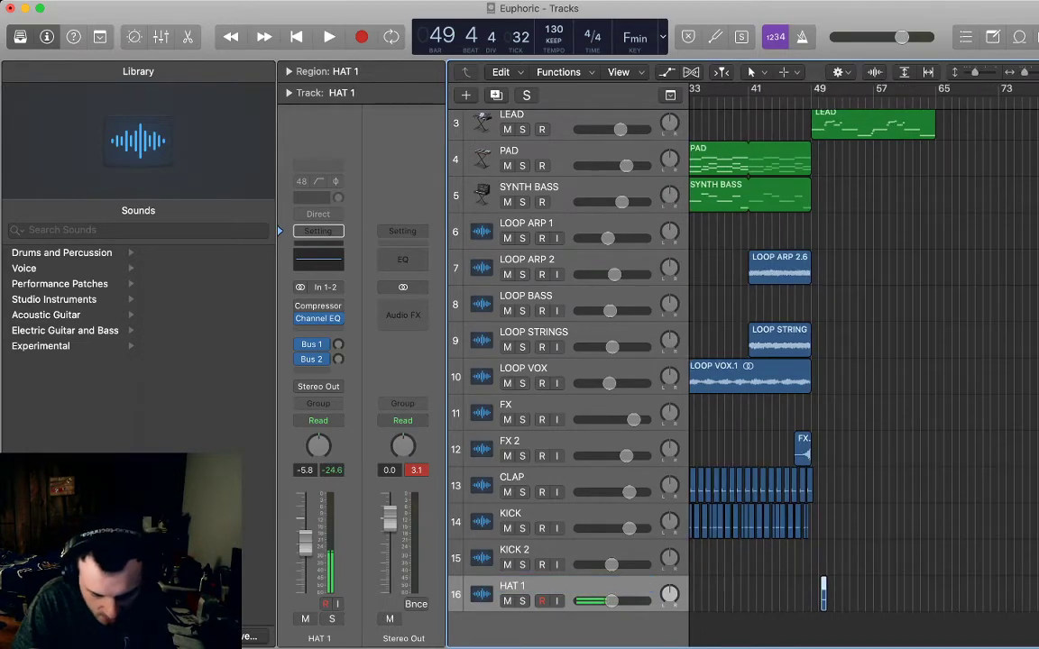
{"action": "left_click_drag", "start_coordinate": [837, 546], "coordinate": [824, 606]}
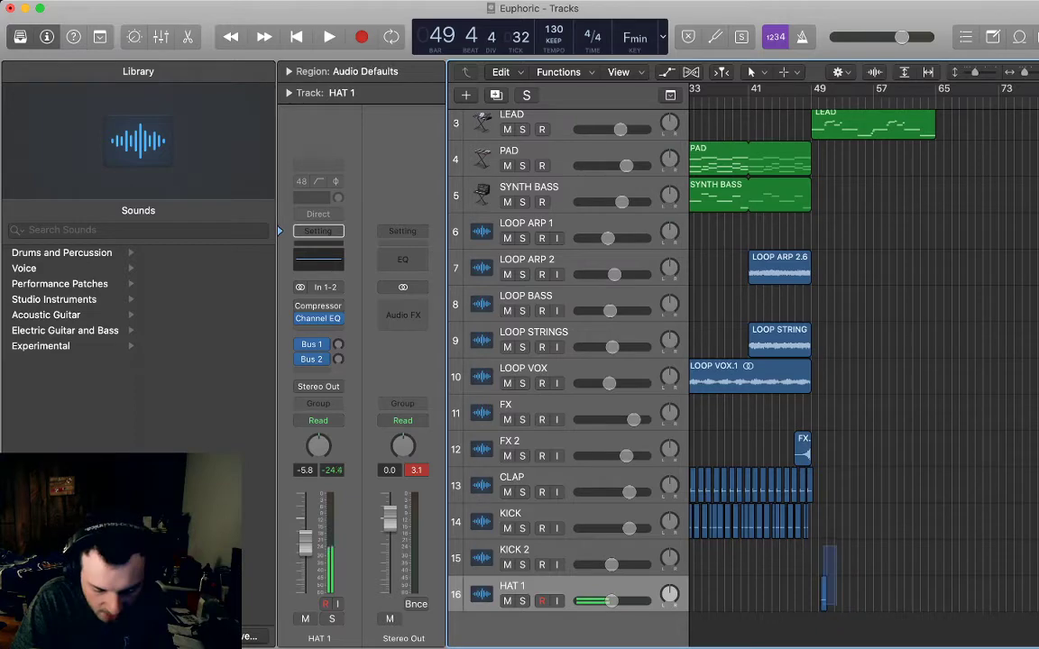
{"action": "left_click_drag", "start_coordinate": [532, 588], "coordinate": [532, 490]}
- Move the HAT 1 region back to bar 45 and check its waveform in the audio editor
{"action": "key", "text": "super+Right"}
{"action": "key", "text": "super+Right"}
{"action": "key", "text": "super+Right"}
{"action": "key", "text": "super+Right"}
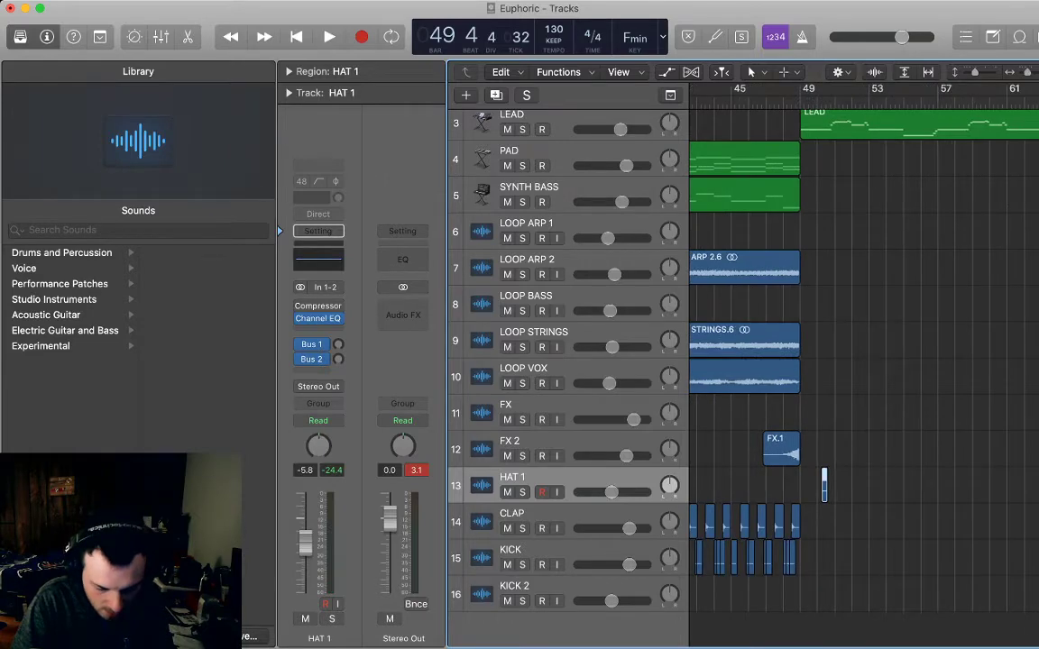
{"action": "scroll", "coordinate": [864, 360], "scroll_direction": "left", "scroll_amount": 3}
{"action": "left_click_drag", "start_coordinate": [930, 486], "coordinate": [845, 485]}
{"action": "left_click", "coordinate": [865, 487]}
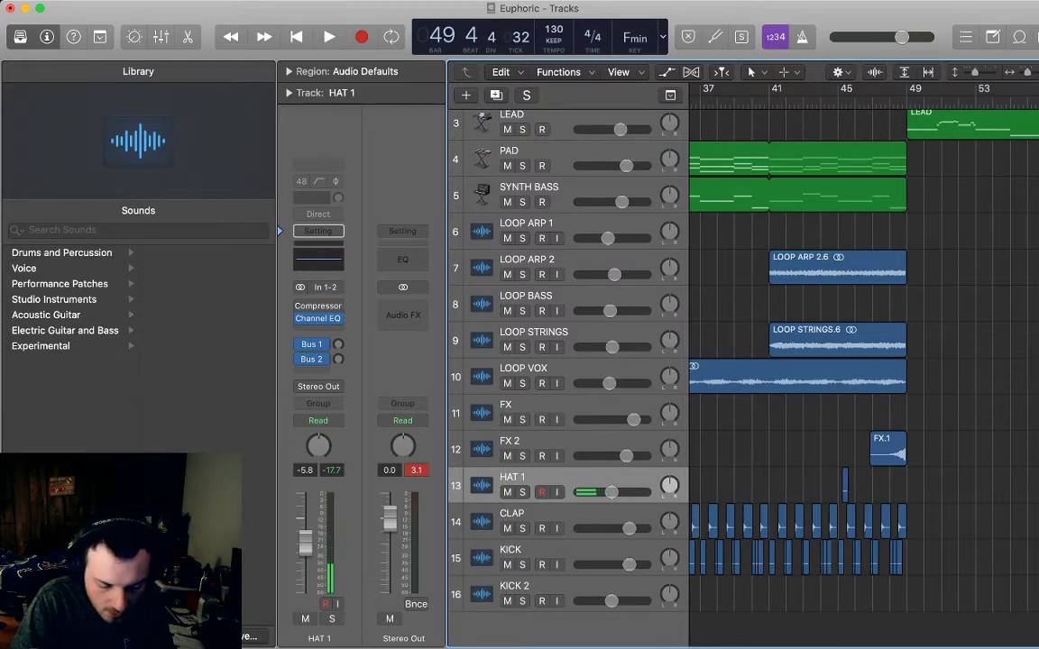
{"action": "double_click", "coordinate": [845, 485]}
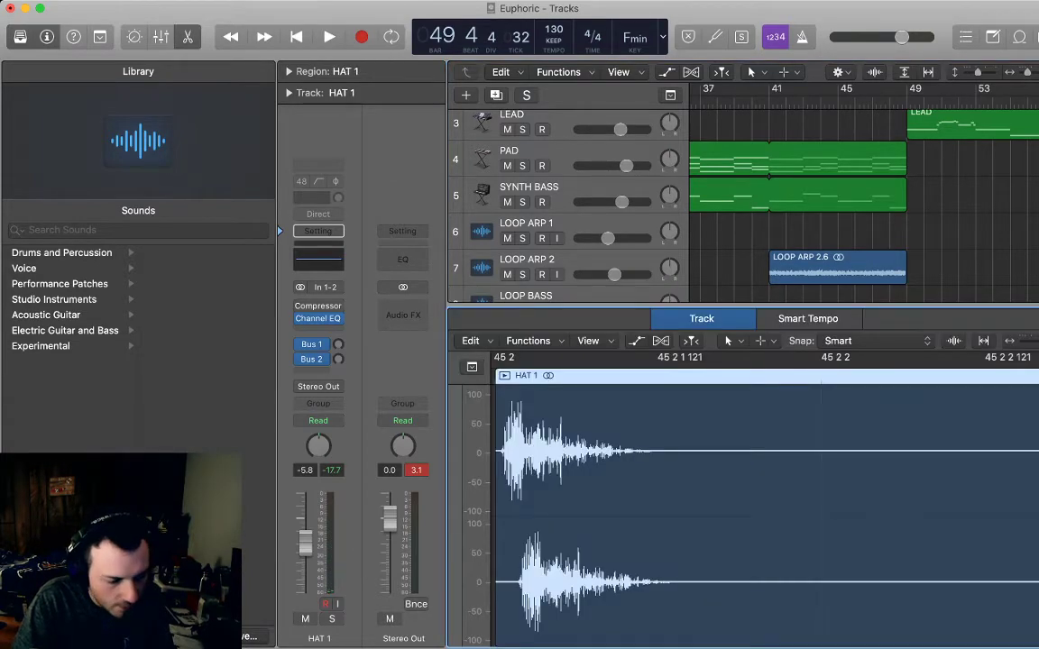
{"action": "key", "text": "e"}
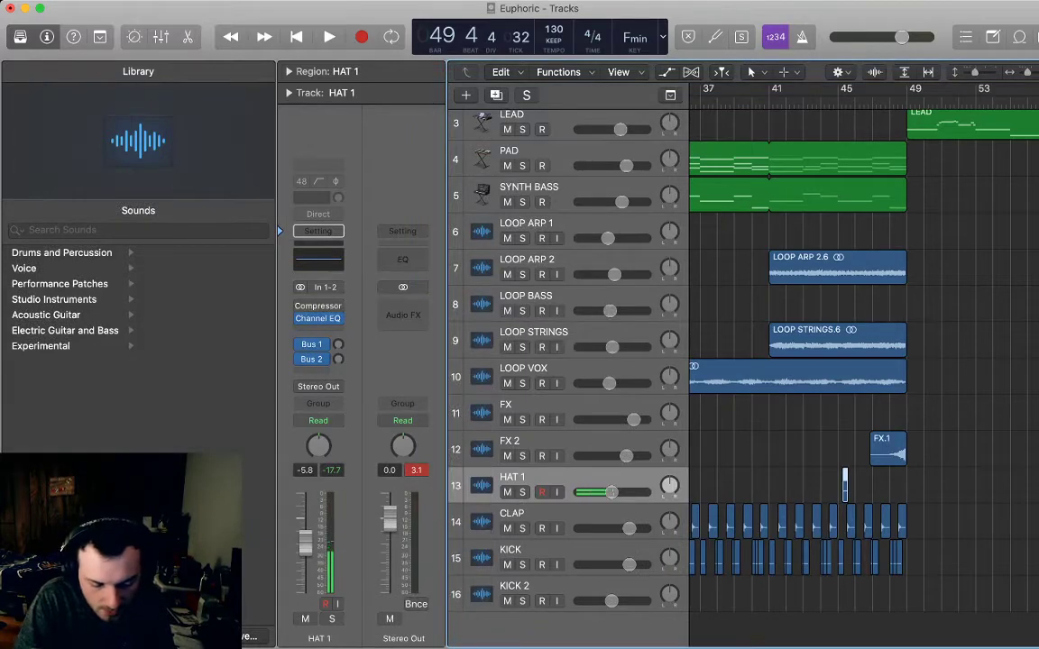
- Move the HAT 1 region to the start of bar 41, aligned with the LOOP ARP 2 and LOOP STRINGS regions
{"action": "left_click_drag", "start_coordinate": [845, 485], "coordinate": [729, 485]}
{"action": "scroll", "coordinate": [728, 486], "scroll_direction": "left", "scroll_amount": 1}
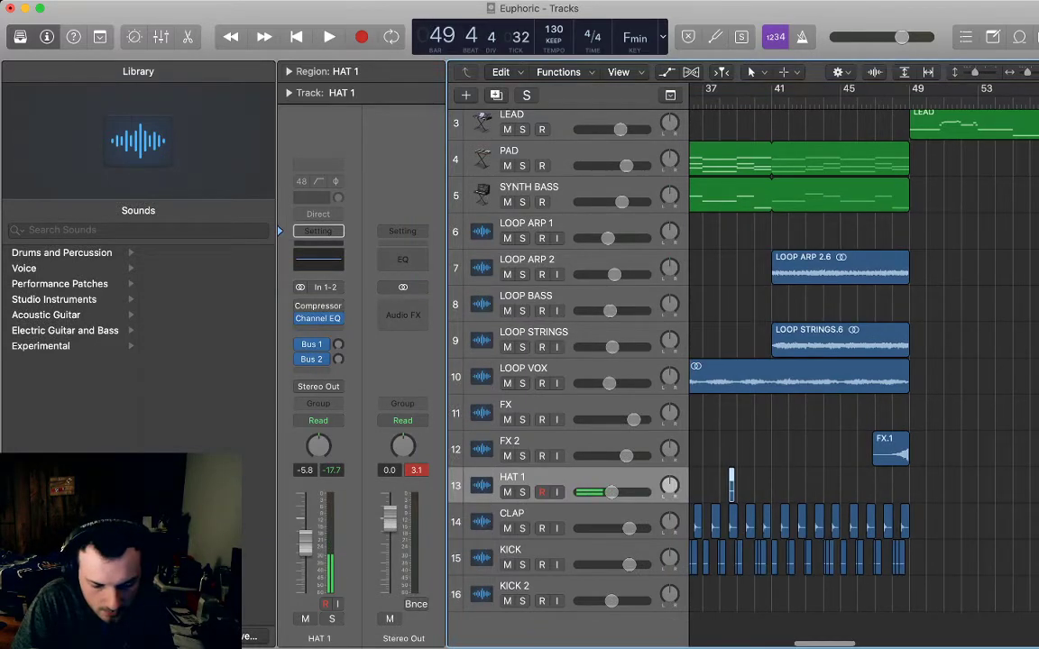
{"action": "scroll", "coordinate": [731, 485], "scroll_direction": "left", "scroll_amount": 2}
{"action": "left_click_drag", "start_coordinate": [780, 485], "coordinate": [821, 485]}
{"action": "scroll", "coordinate": [821, 486], "scroll_direction": "up", "scroll_amount": 5}
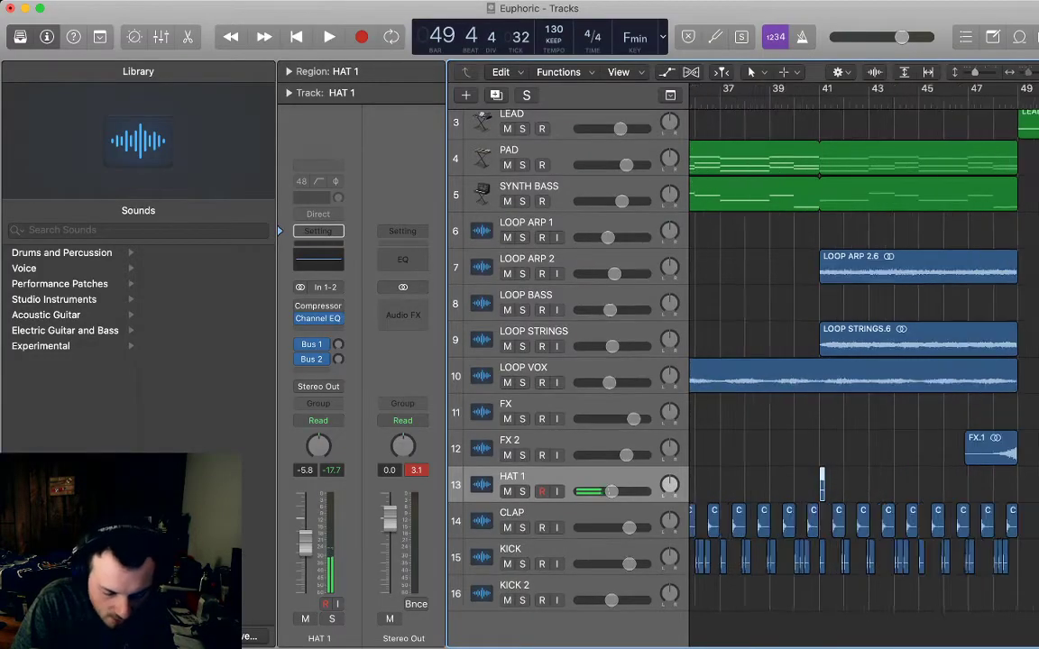
{"action": "key", "text": "super+Right"}
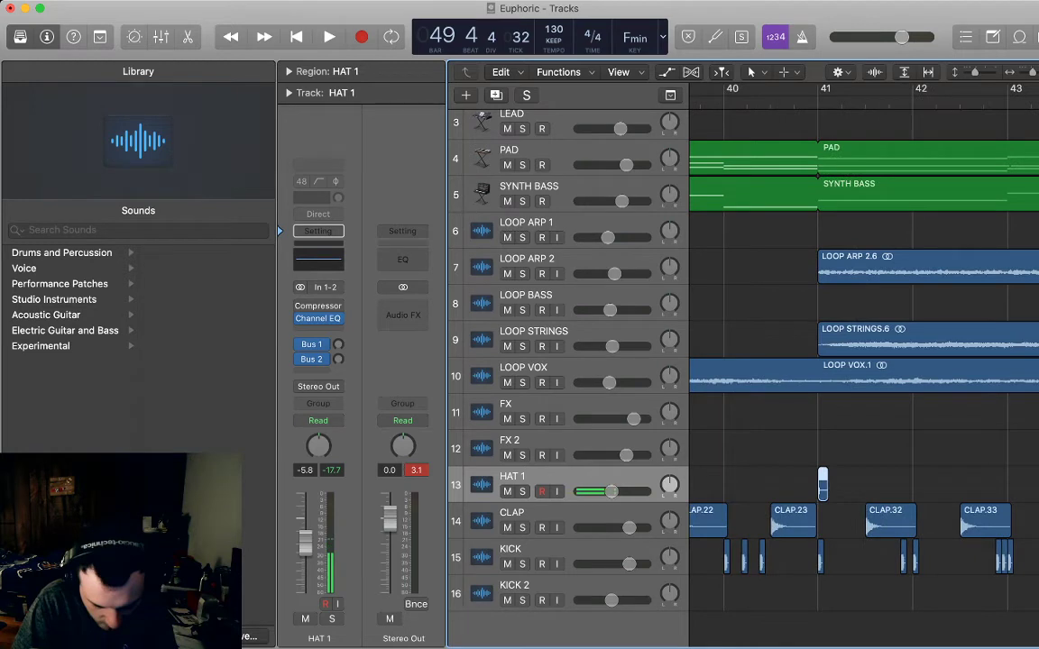
- Audition the HAT 1 hit from bar 41 and add a copy of it directly after the first hit
{"action": "key", "text": "space"}
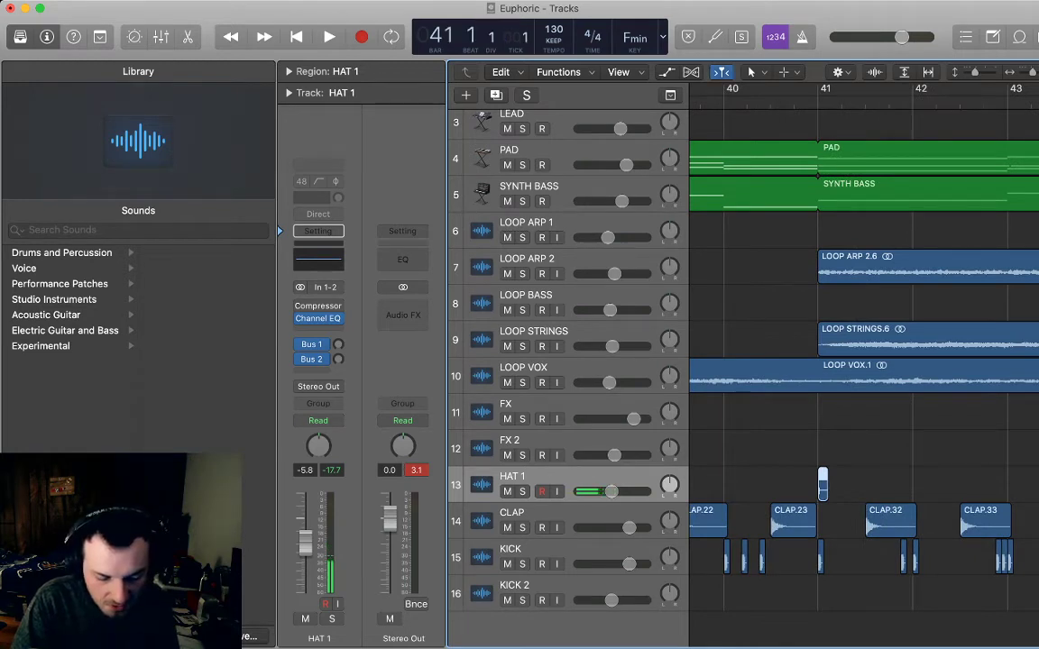
{"action": "key", "text": "space"}
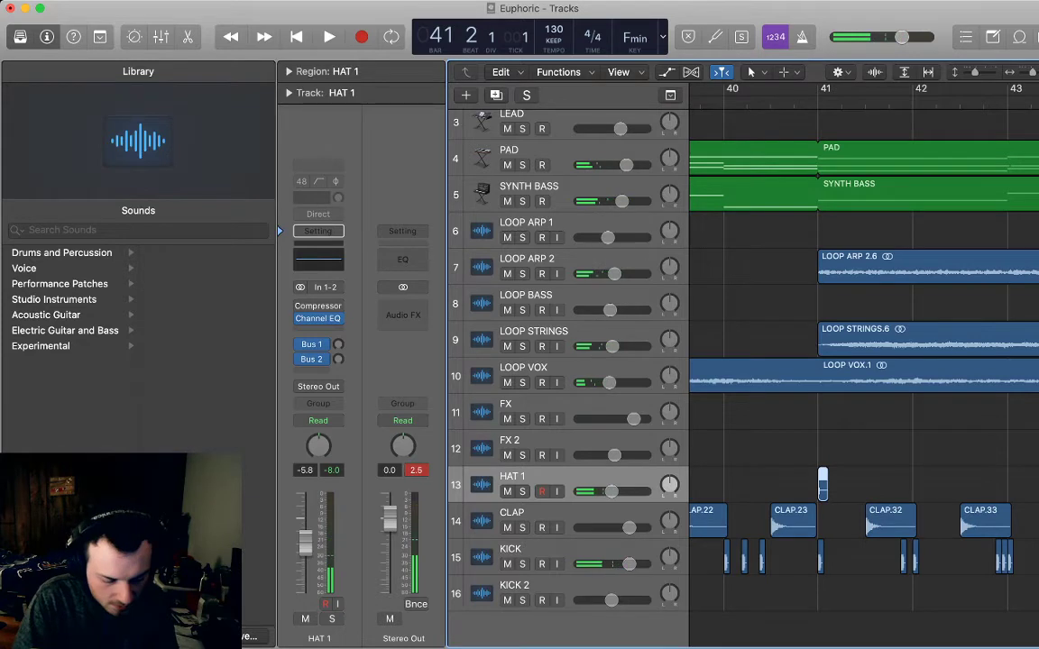
{"action": "key", "text": "space"}
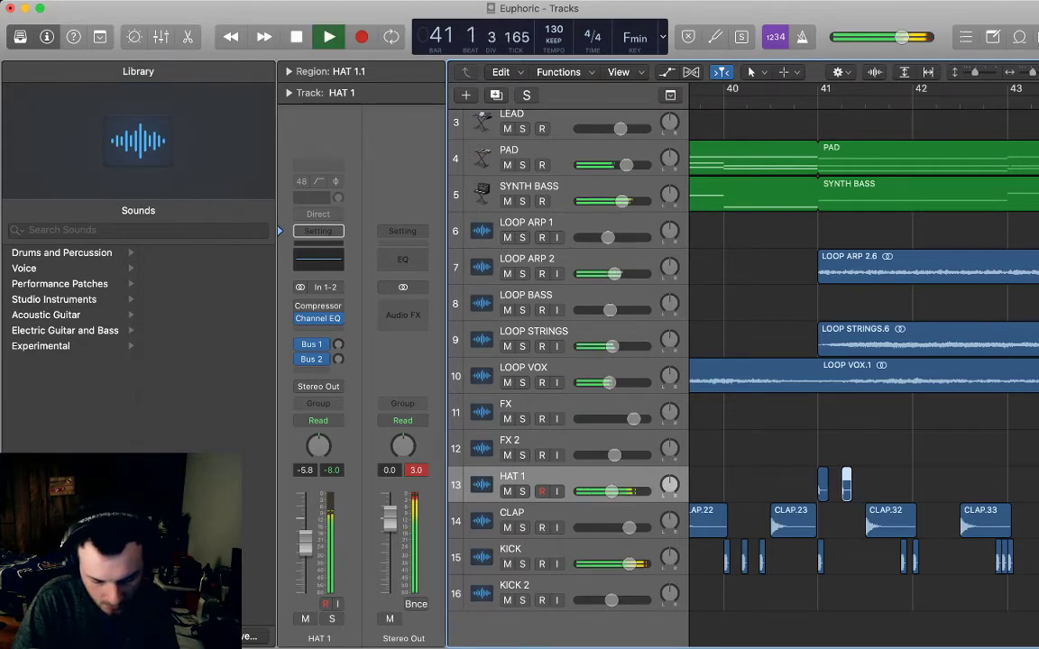
{"action": "key", "text": "space"}
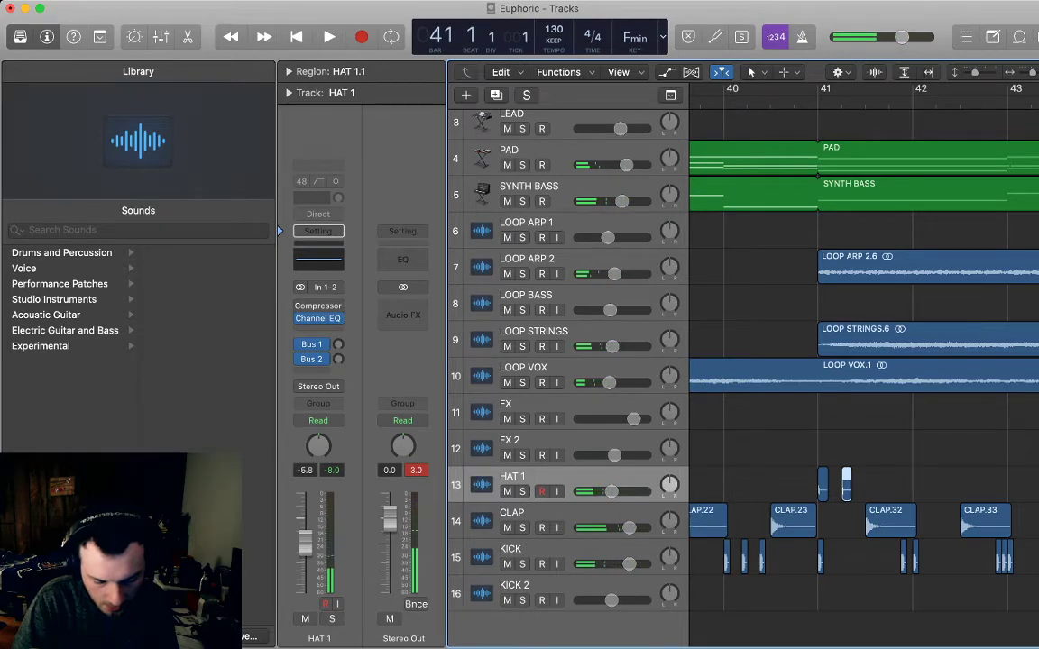
- Automate the HAT 1 volume to drop from -5.8 dB on the first hit to -9.5 dB on the second, and audition it from bar 41
{"action": "key", "text": "a"}
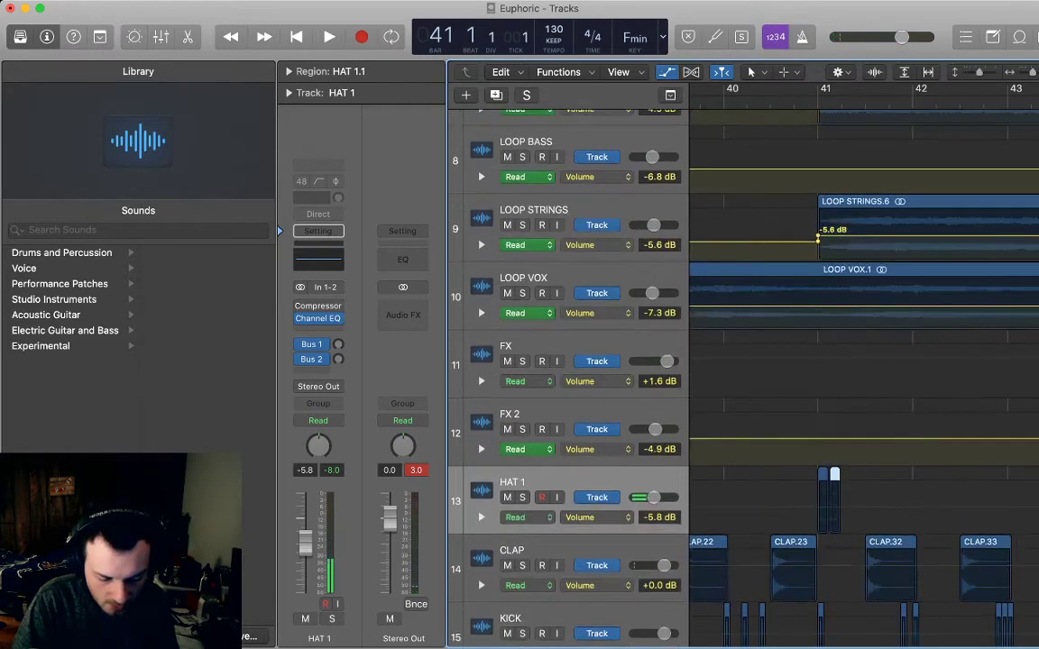
{"action": "left_click", "coordinate": [826, 432]}
{"action": "left_click", "coordinate": [826, 432]}
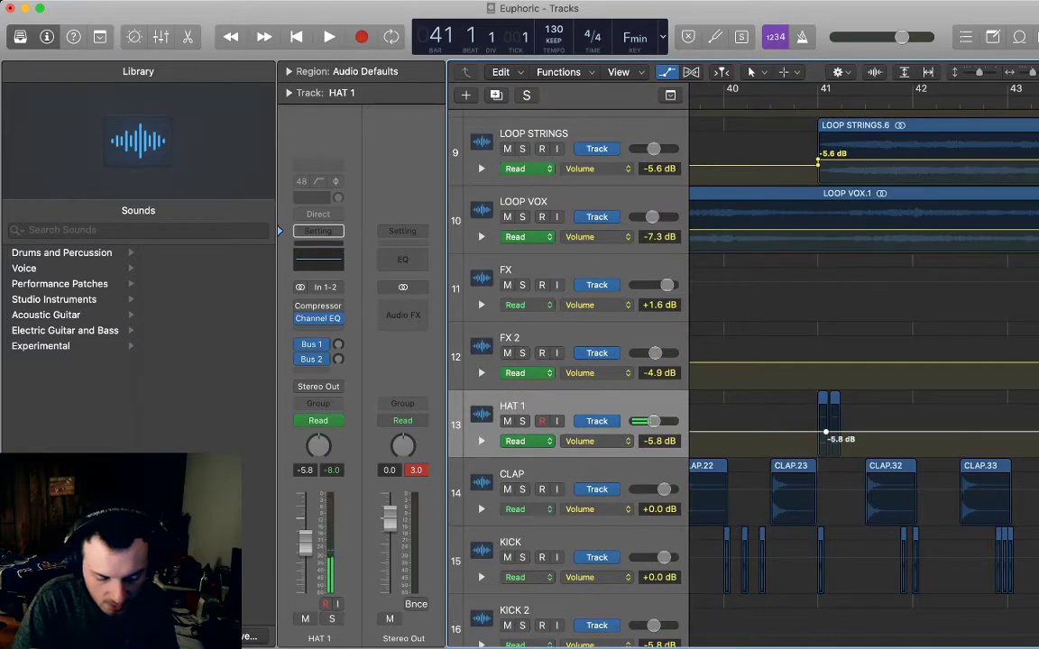
{"action": "left_click", "coordinate": [816, 432]}
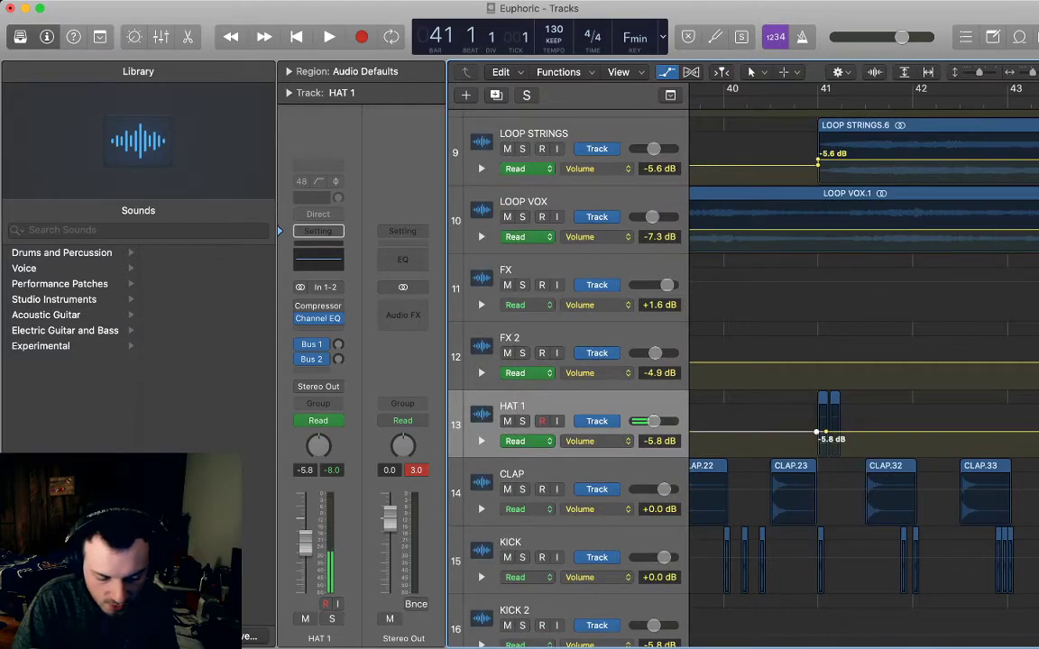
{"action": "left_click_drag", "start_coordinate": [830, 432], "coordinate": [832, 437]}
{"action": "left_click", "coordinate": [844, 437]}
{"action": "key", "text": "space"}
{"action": "key", "text": "space"}
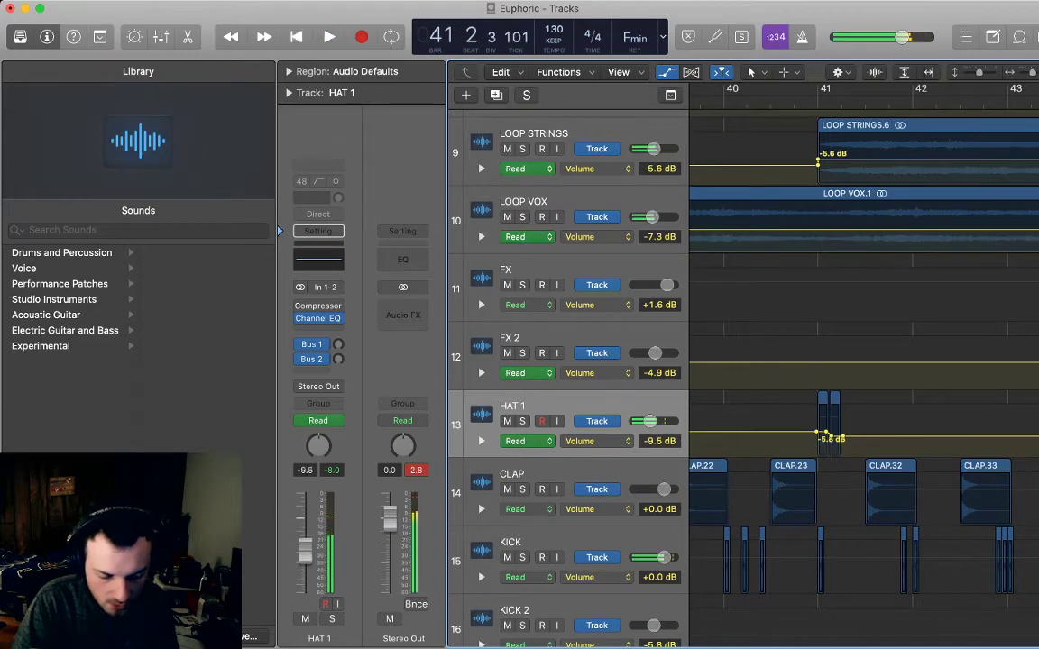
{"action": "key", "text": "a"}
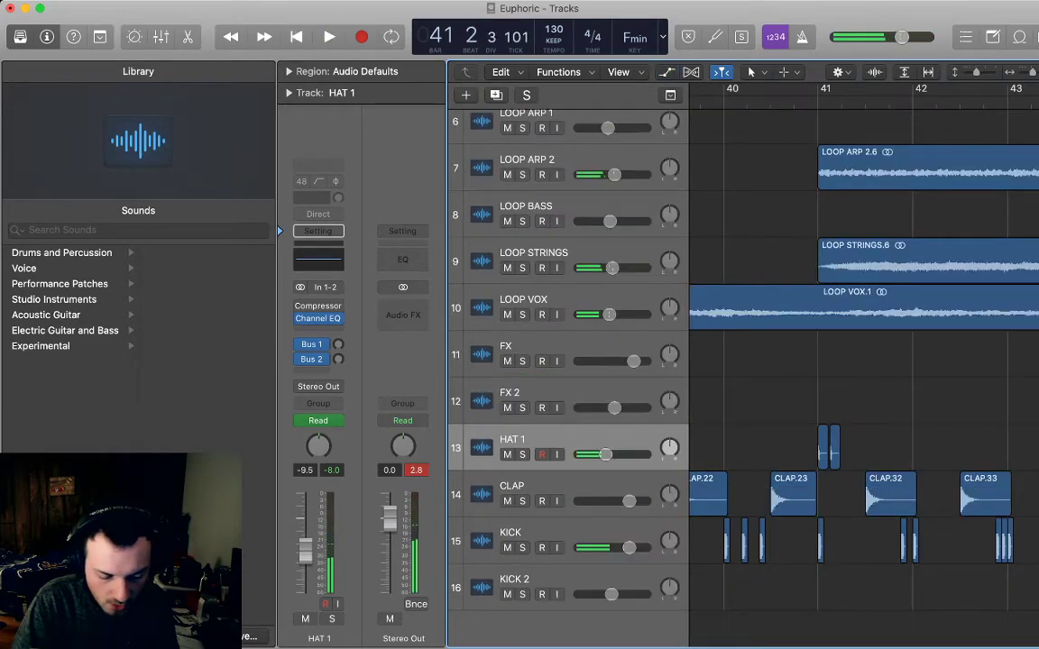
- Copy the two HAT 1 hits to beat 2 of bar 41 and select all four hits
{"action": "key", "text": "super+Up"}
{"action": "left_click", "coordinate": [823, 484]}
{"action": "left_click", "coordinate": [835, 484], "text": "shift"}
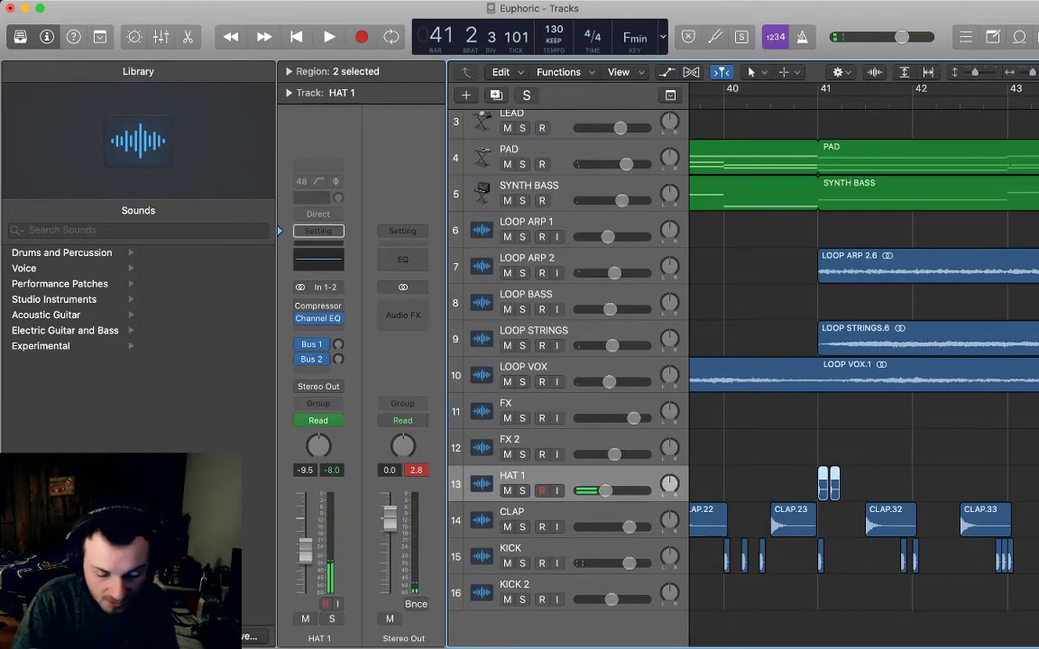
{"action": "key", "text": "super+c"}
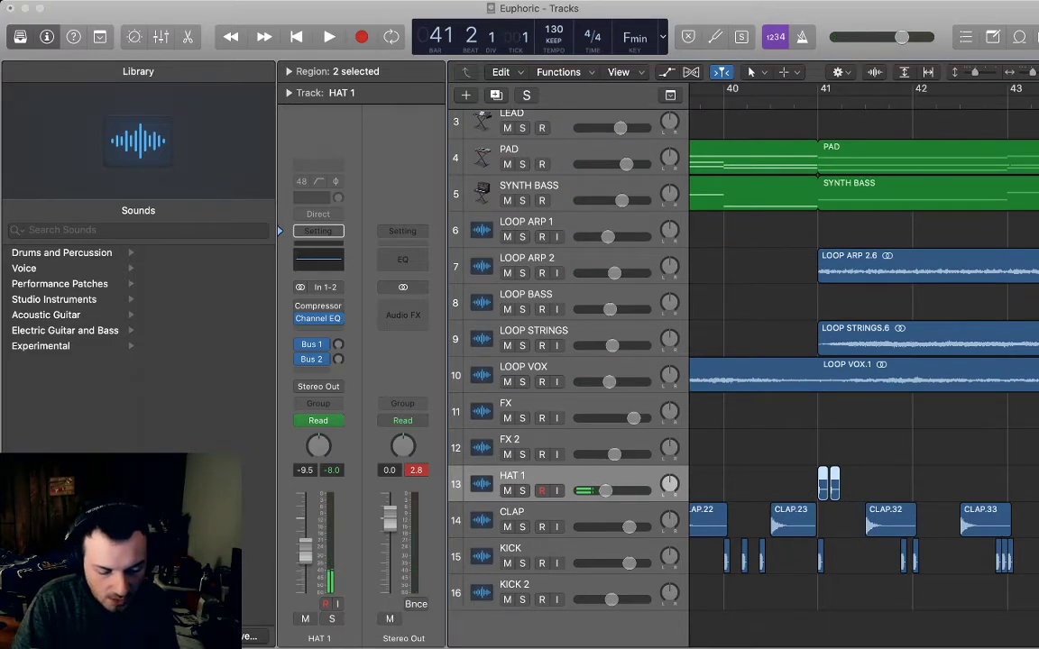
{"action": "key", "text": "super+v"}
{"action": "key", "text": "shift+Left"}
{"action": "key", "text": "shift+Left"}
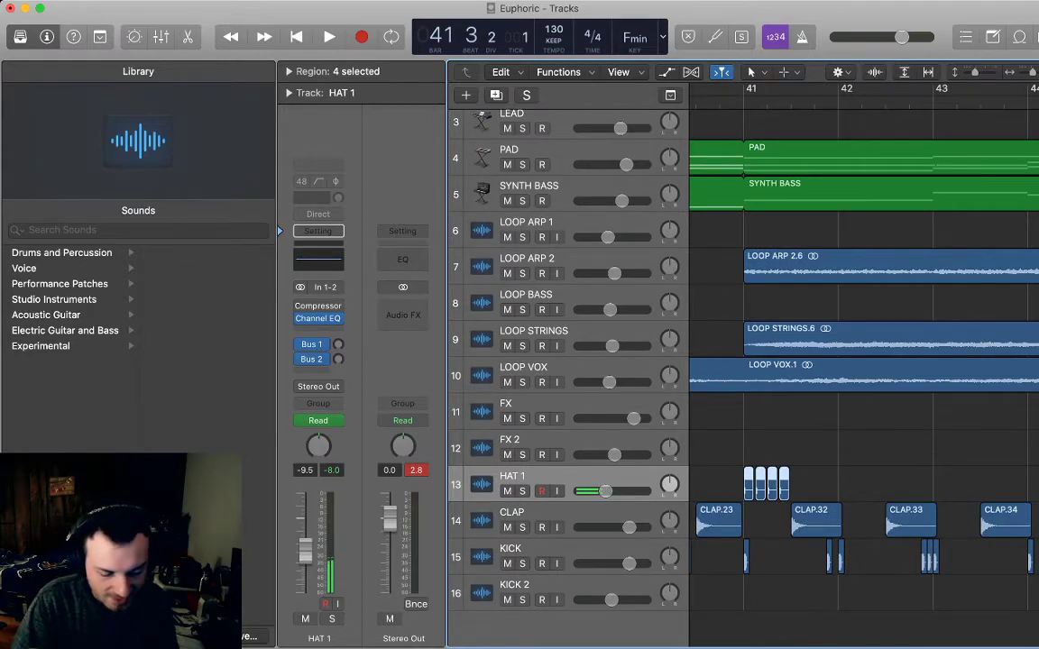
{"action": "key", "text": "super+r"}
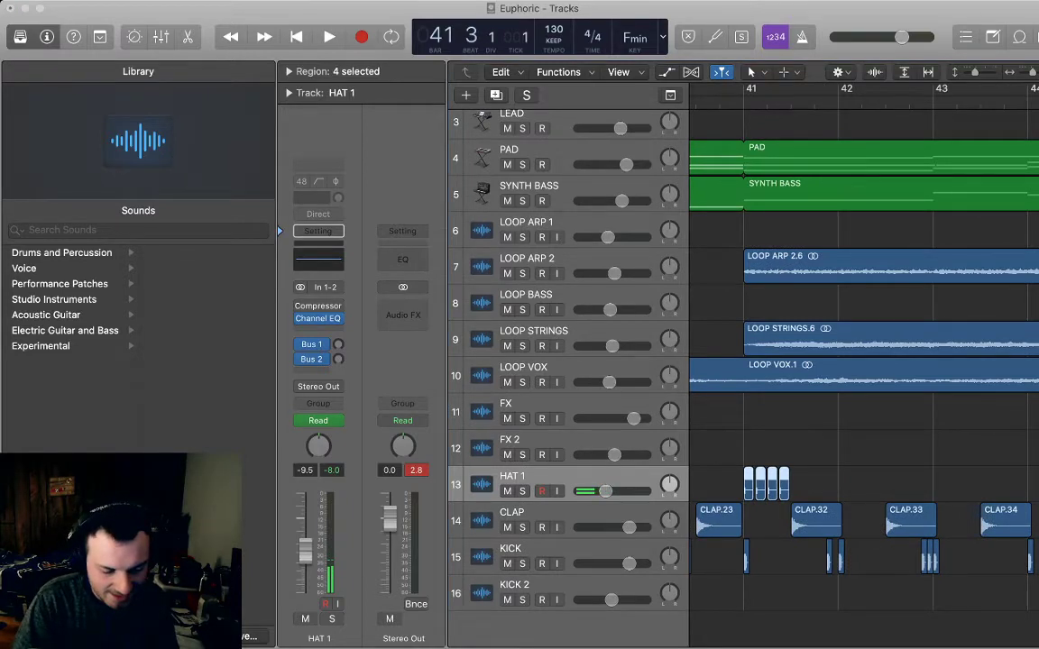
- Repeat the HAT 1 hits through bars 41 and 42, and copy the resulting 16 hits to bars 43 and 44
{"action": "key", "text": "super+r"}
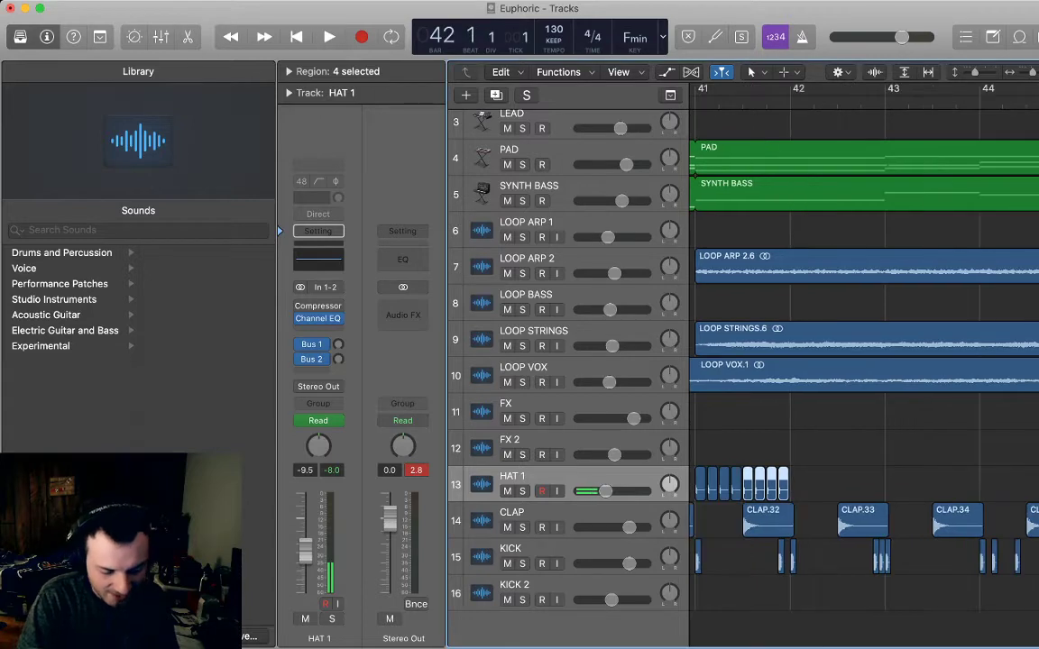
{"action": "key", "text": "super+r"}
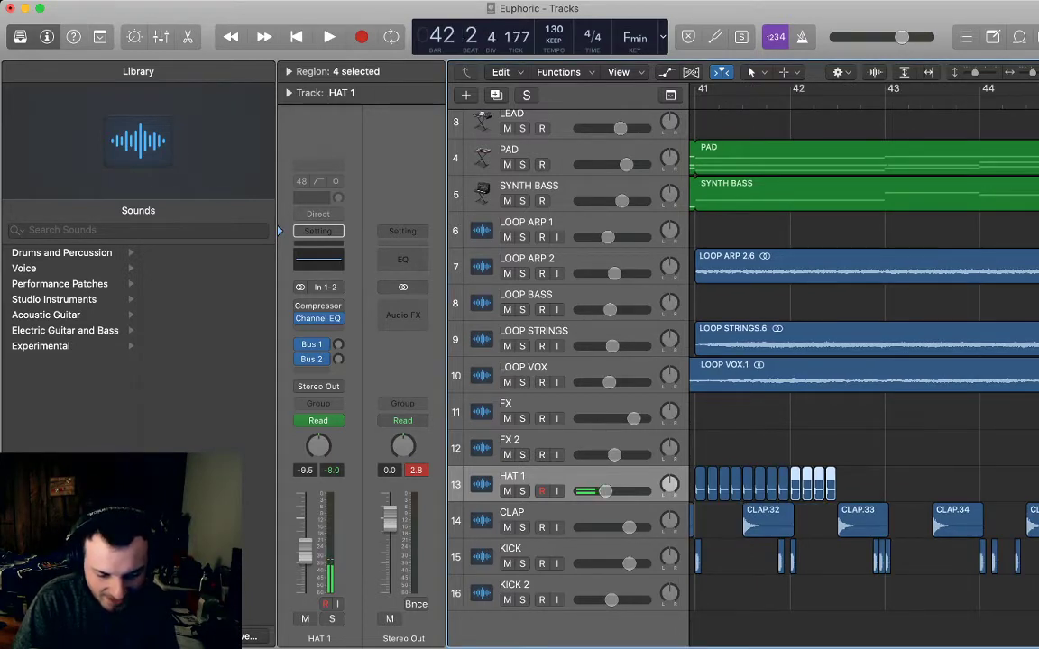
{"action": "key", "text": "slash"}
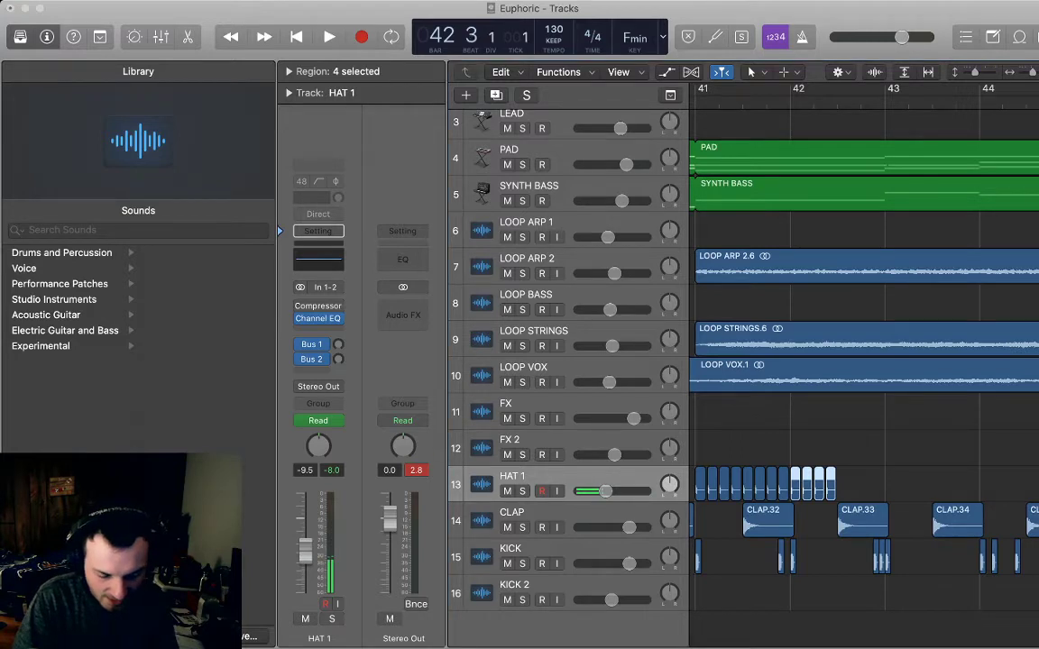
{"action": "key", "text": "super+v"}
{"action": "left_click_drag", "start_coordinate": [904, 483], "coordinate": [698, 469]}
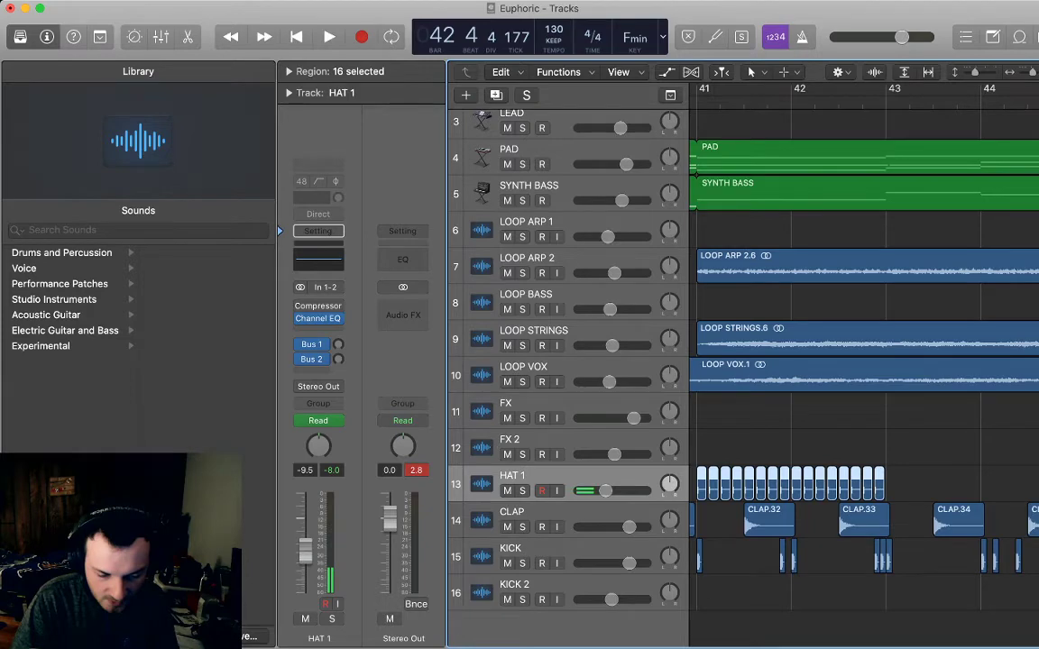
{"action": "key", "text": "super+r"}
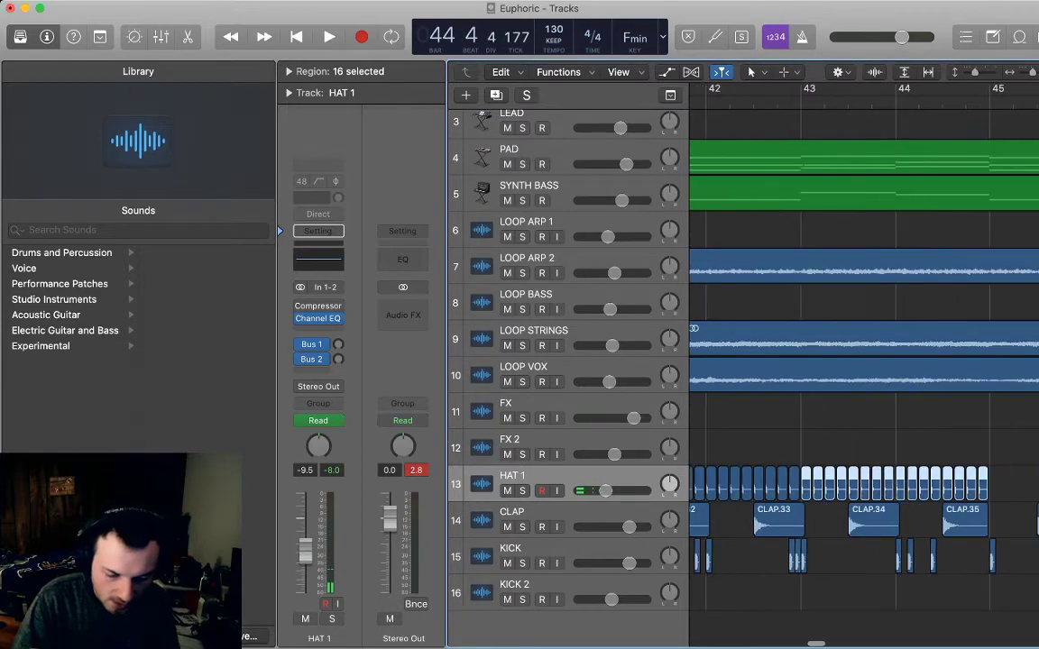
- Select all 32 HAT 1 hits in bars 41 to 44 and duplicate them to fill bars 45 to 48
{"action": "key", "text": "super+Left"}
{"action": "key", "text": "super+Left"}
{"action": "key", "text": "super+Left"}
{"action": "key", "text": "super+Left"}
{"action": "key", "text": "super+Left"}
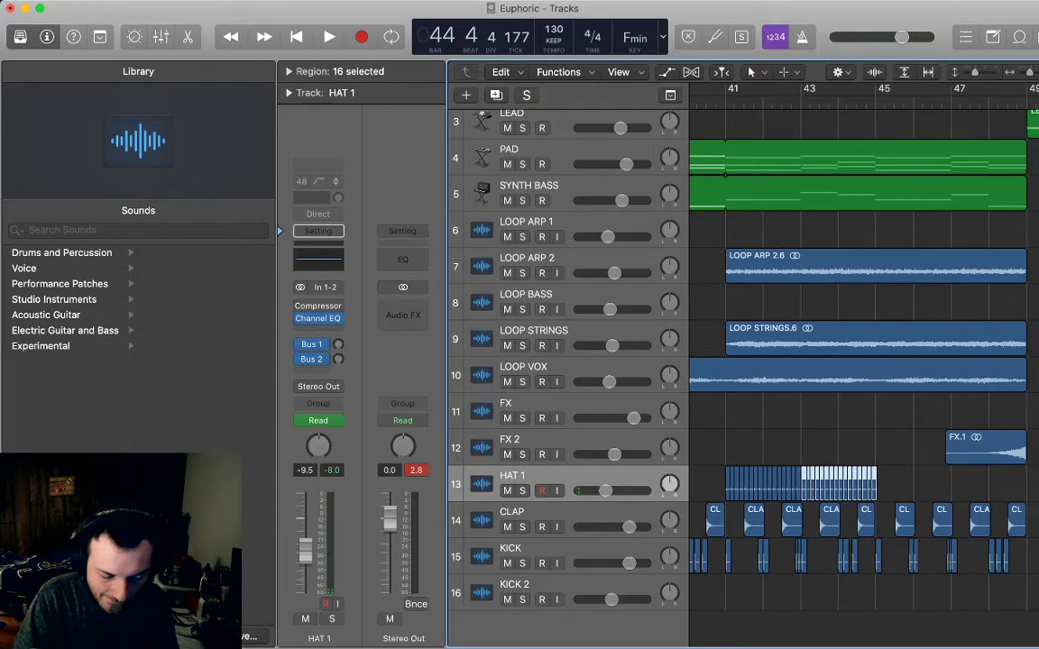
{"action": "left_click", "coordinate": [532, 476]}
{"action": "key", "text": "period"}
{"action": "key", "text": "comma"}
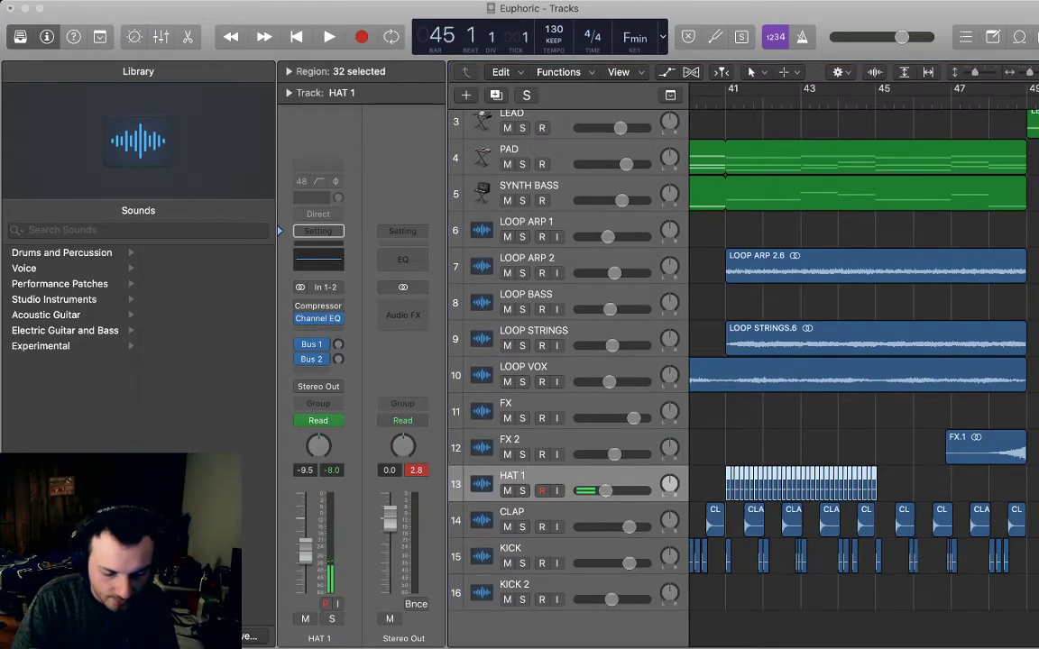
{"action": "key", "text": "ctrl+r"}
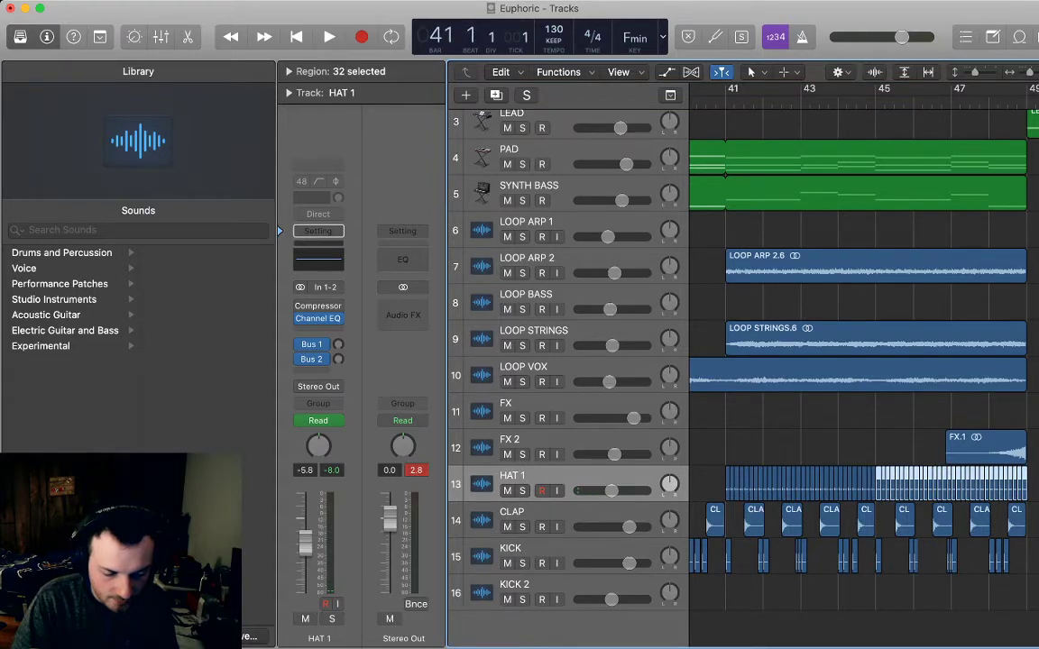
- Audition the full HAT 1 pattern with the other tracks from bar 41 and clear the region selection
{"action": "key", "text": "space"}
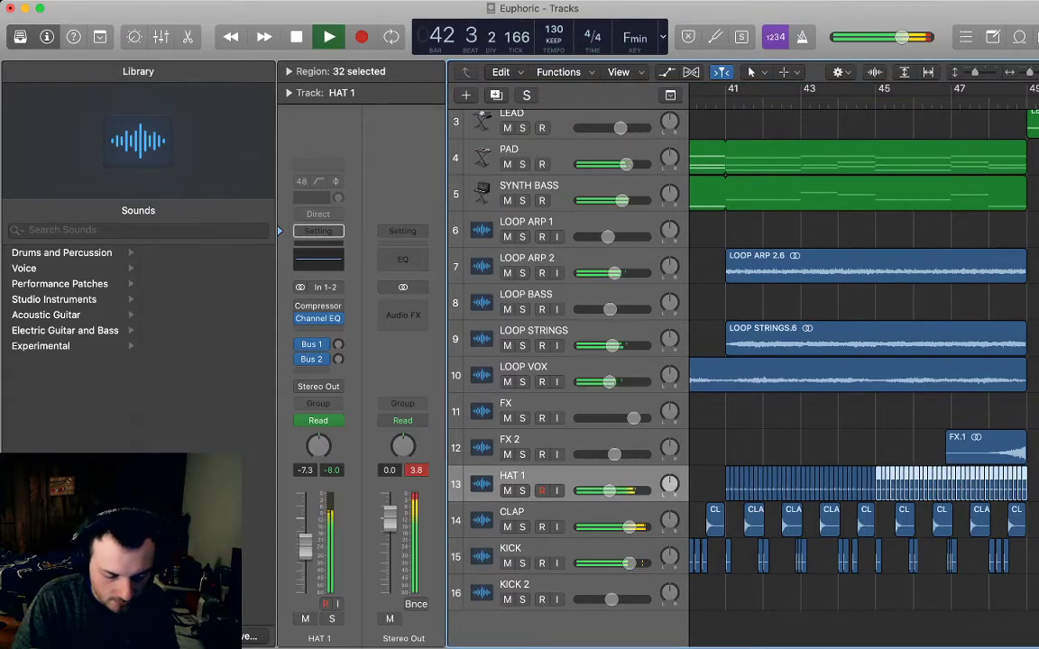
{"action": "key", "text": "ctrl+shift+a"}
{"action": "left_click_drag", "start_coordinate": [611, 491], "coordinate": [606, 491]}
{"action": "key", "text": "space"}
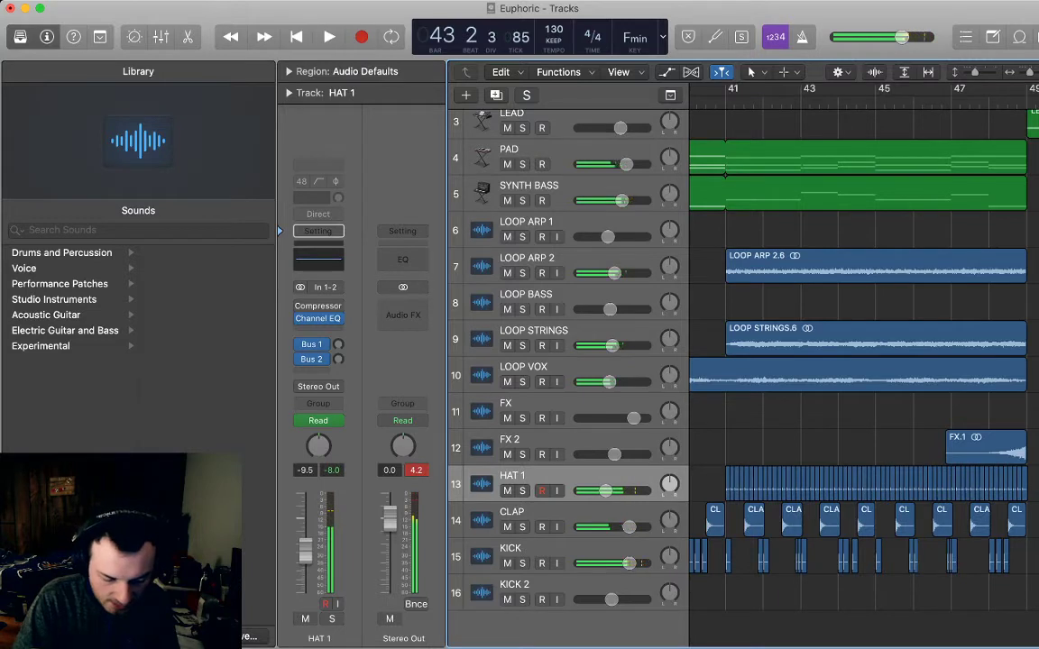
- Delete all the HAT 1 hits from bar 41 to bar 49, keeping the FX.1 region
{"action": "left_click_drag", "start_coordinate": [1037, 481], "coordinate": [716, 461]}
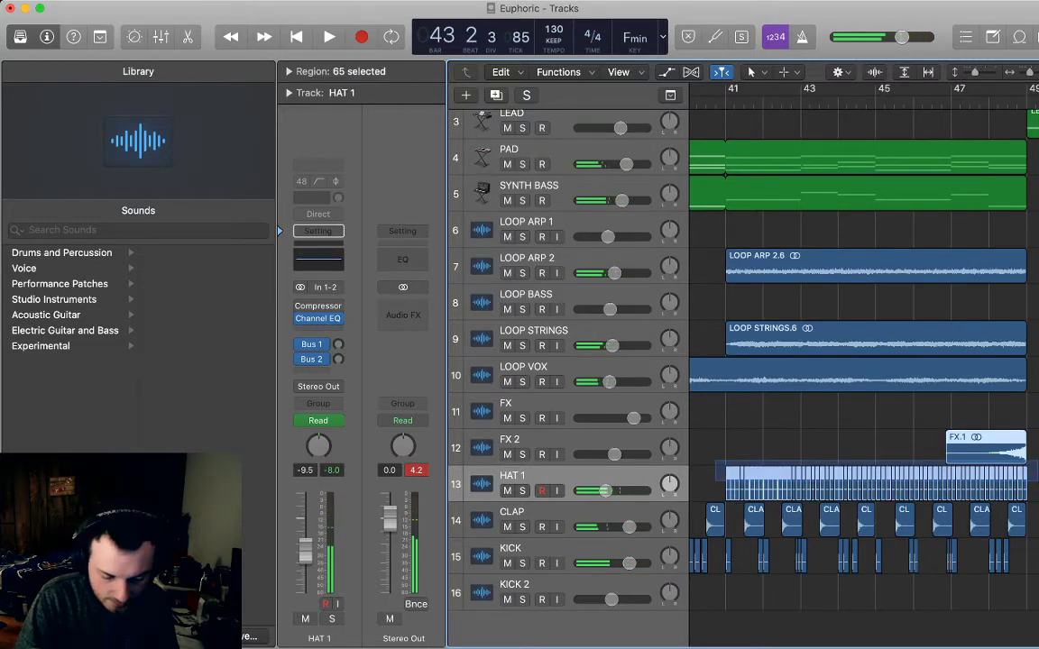
{"action": "left_click", "coordinate": [586, 476]}
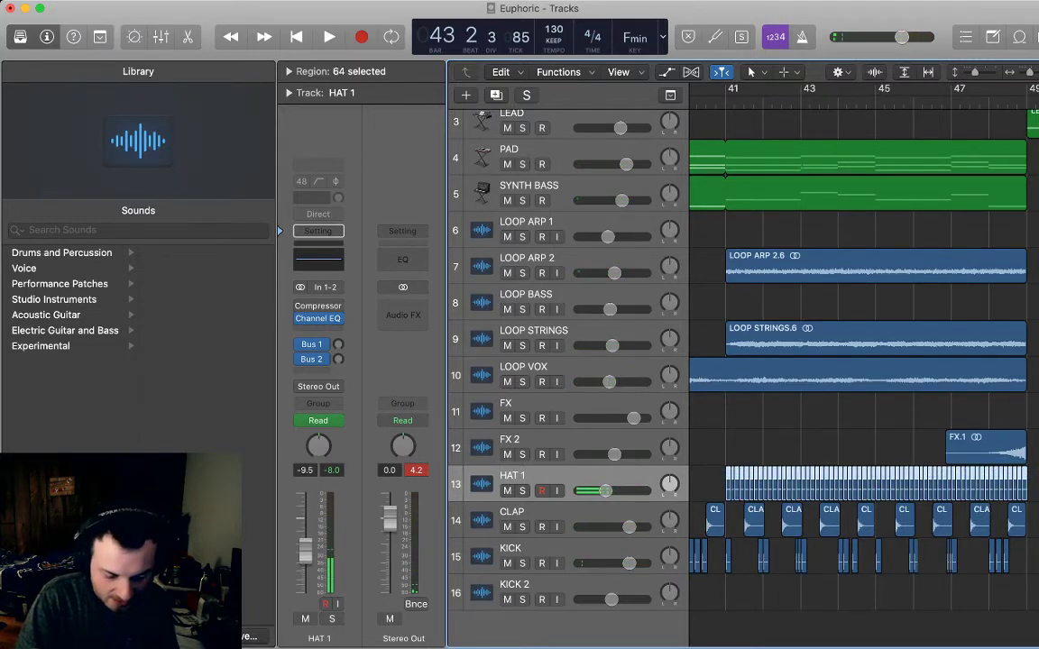
{"action": "key", "text": "Delete"}
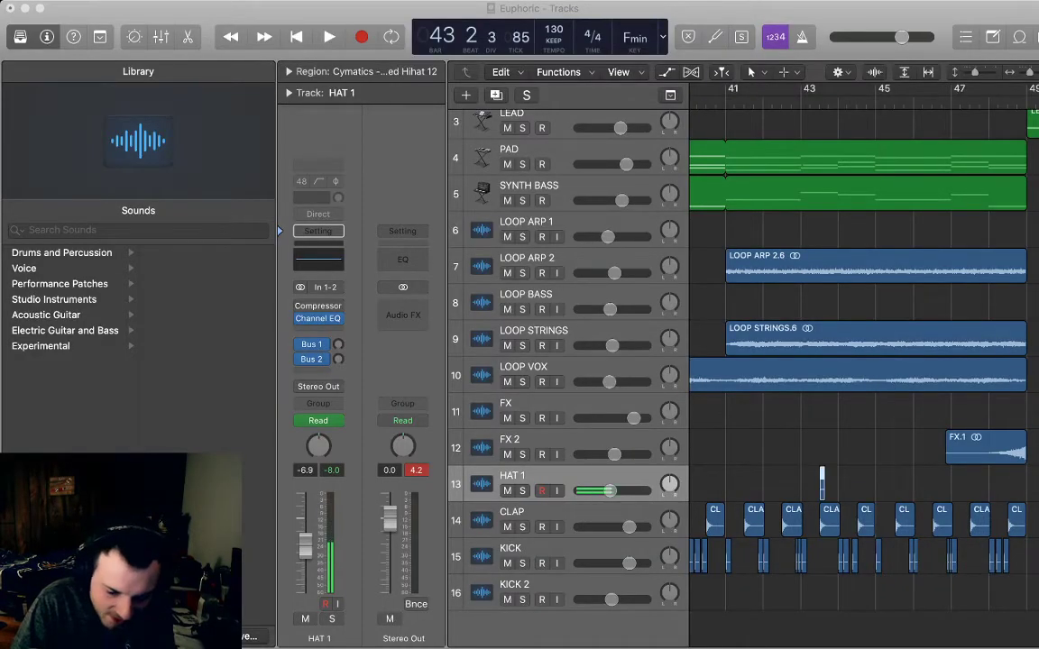
- Move the new Hihat 12 region on the HAT 1 track from bar 43 to the start of bar 41
{"action": "key", "text": "super+Right"}
{"action": "key", "text": "super+Right"}
{"action": "key", "text": "super+Right"}
{"action": "key", "text": "super+Right"}
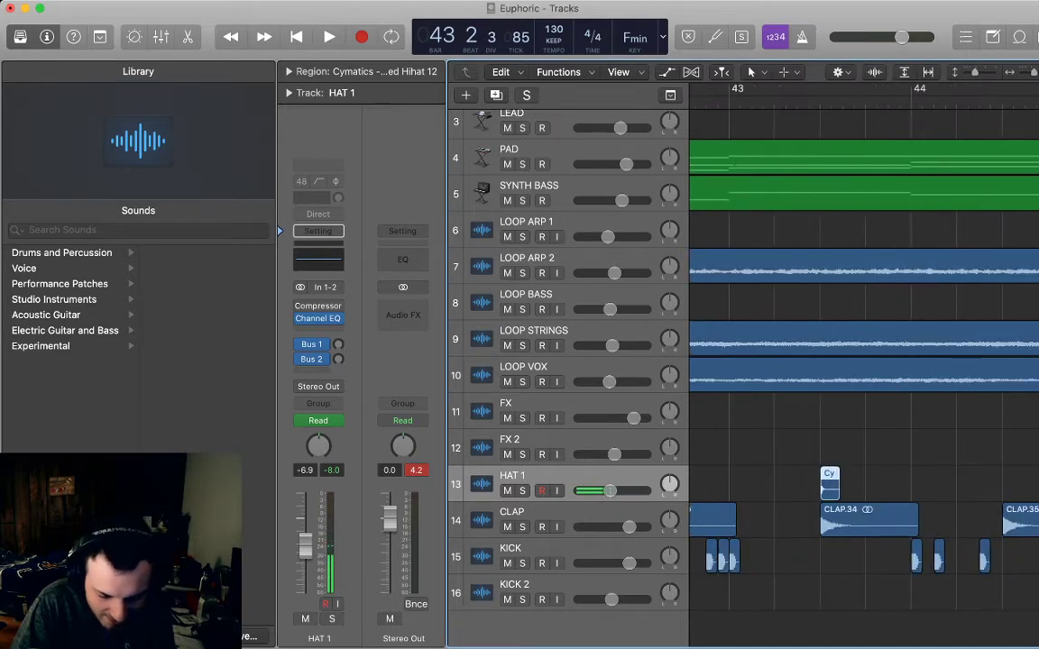
{"action": "scroll", "coordinate": [864, 361], "scroll_direction": "left", "scroll_amount": 2}
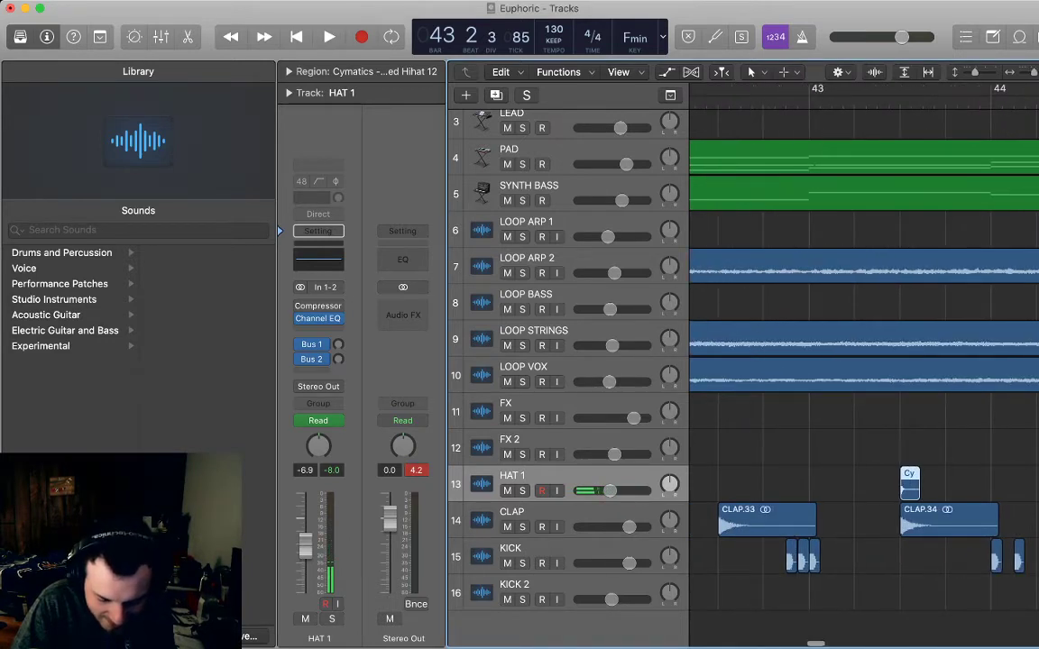
{"action": "key", "text": "super+Left"}
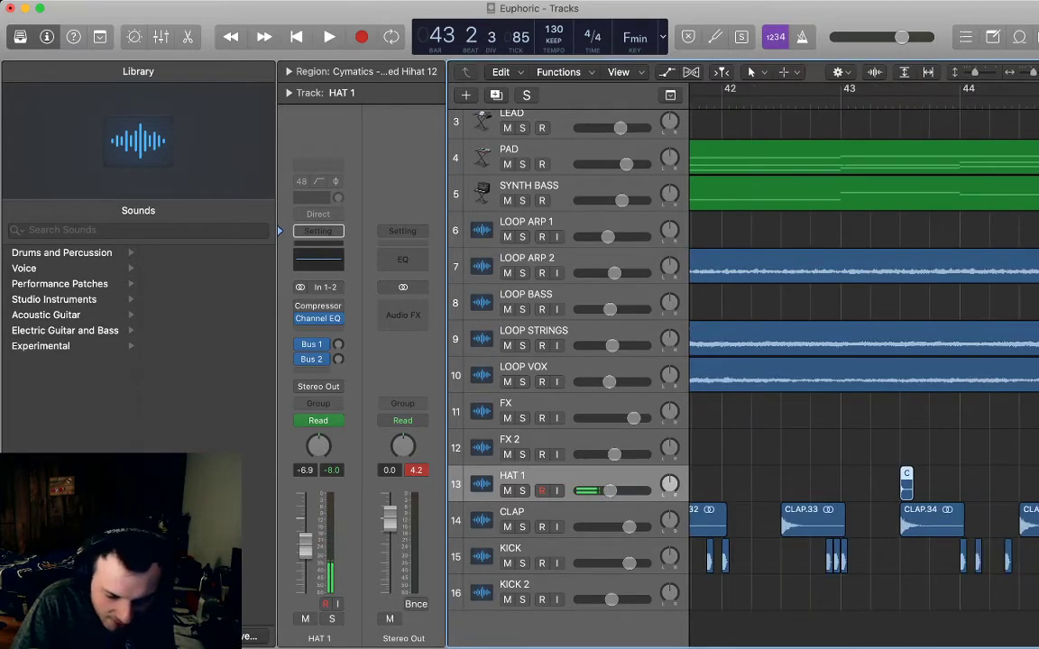
{"action": "key", "text": "super+Left"}
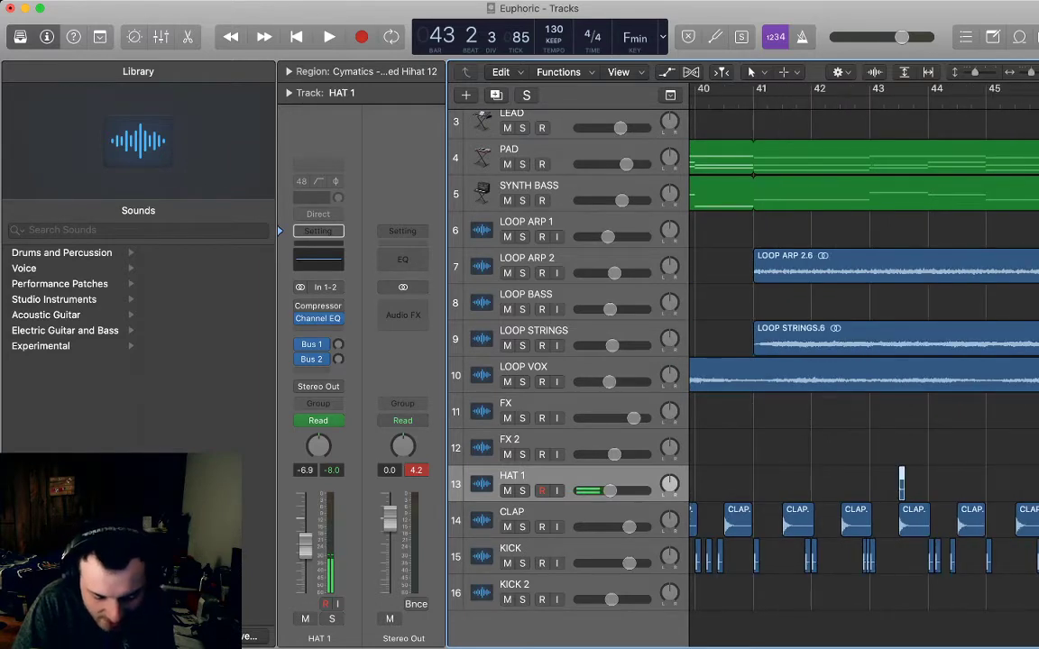
{"action": "left_click_drag", "start_coordinate": [901, 484], "coordinate": [756, 484]}
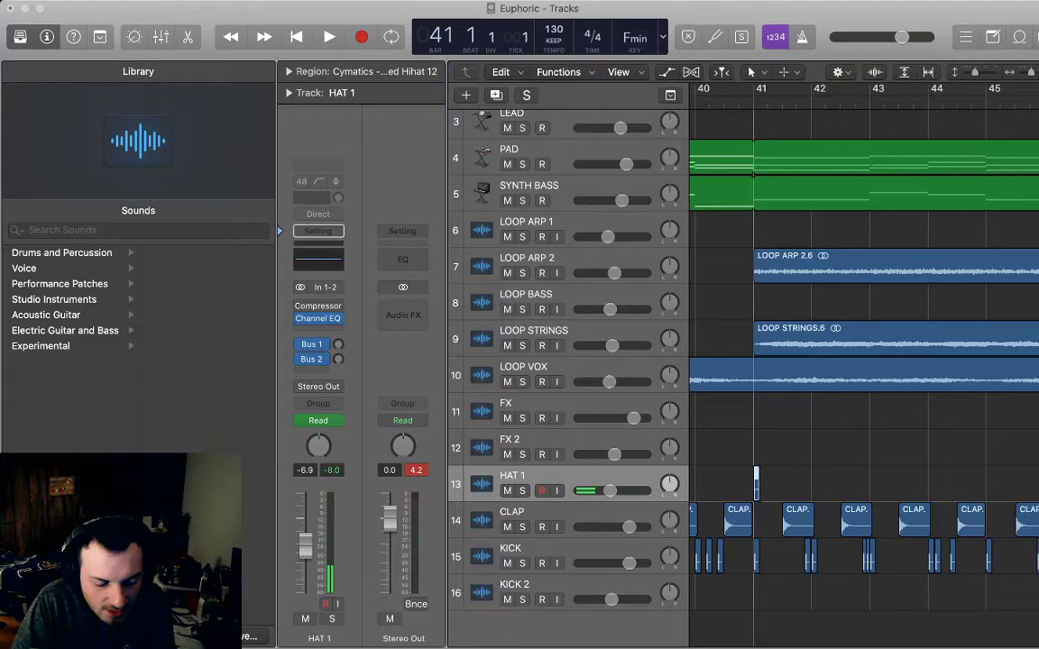
{"action": "key", "text": "Return"}
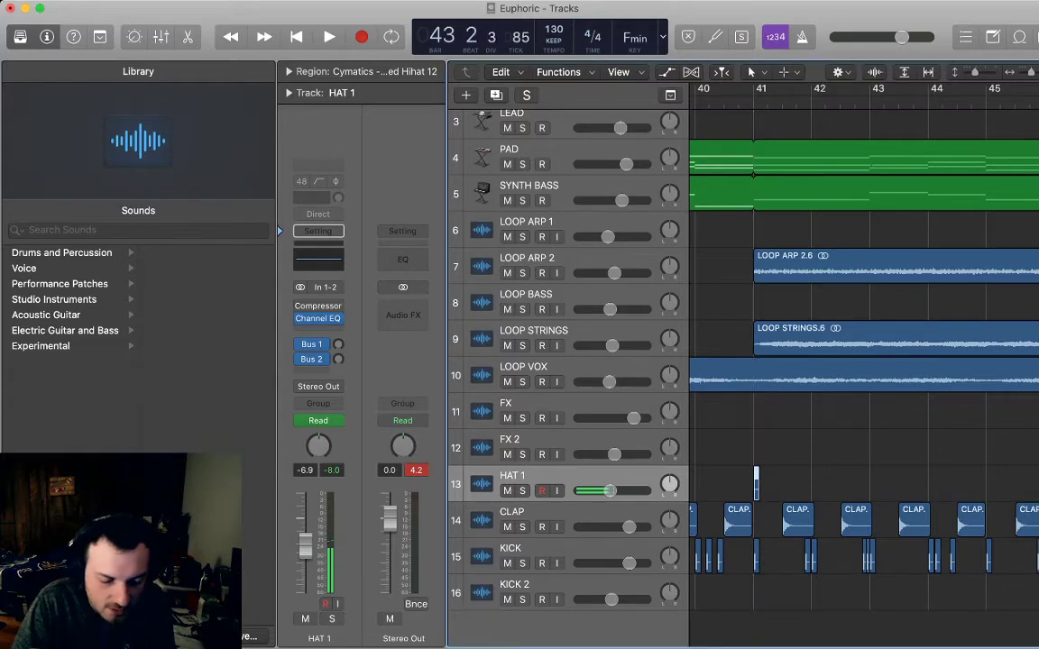
{"action": "key", "text": "space"}
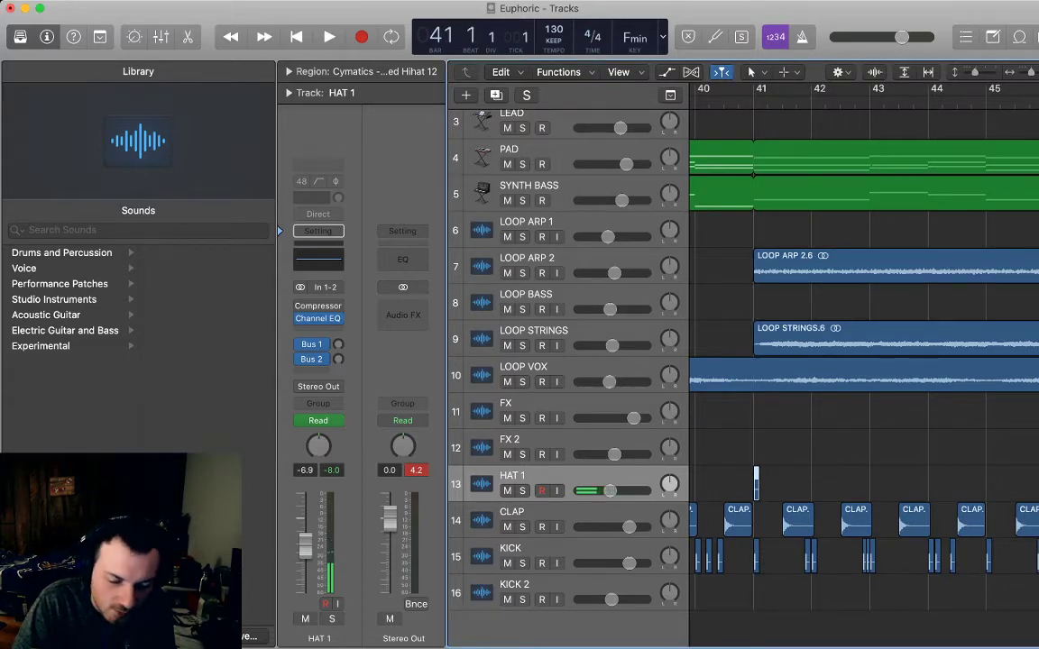
- Paste a copy of the HAT 1 hit at division 3 of the first beat in bar 41
{"action": "key", "text": "super+Right"}
{"action": "key", "text": "super+Right"}
{"action": "key", "text": "super+Right"}
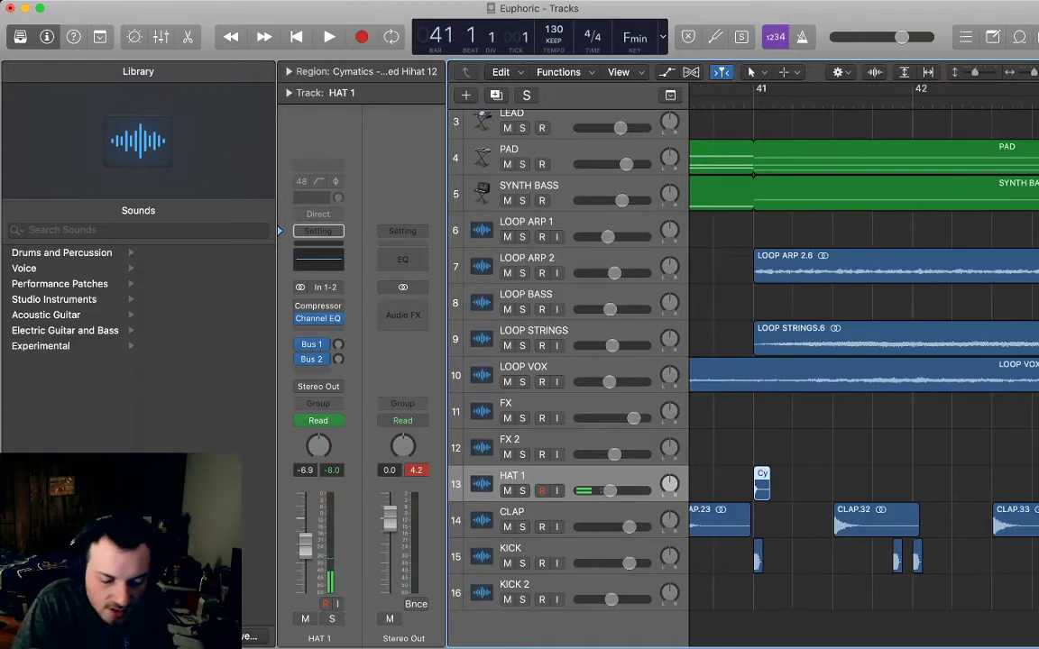
{"action": "key", "text": "ctrl+shift+period"}
{"action": "key", "text": "ctrl+shift+period"}
{"action": "key", "text": "super+v"}
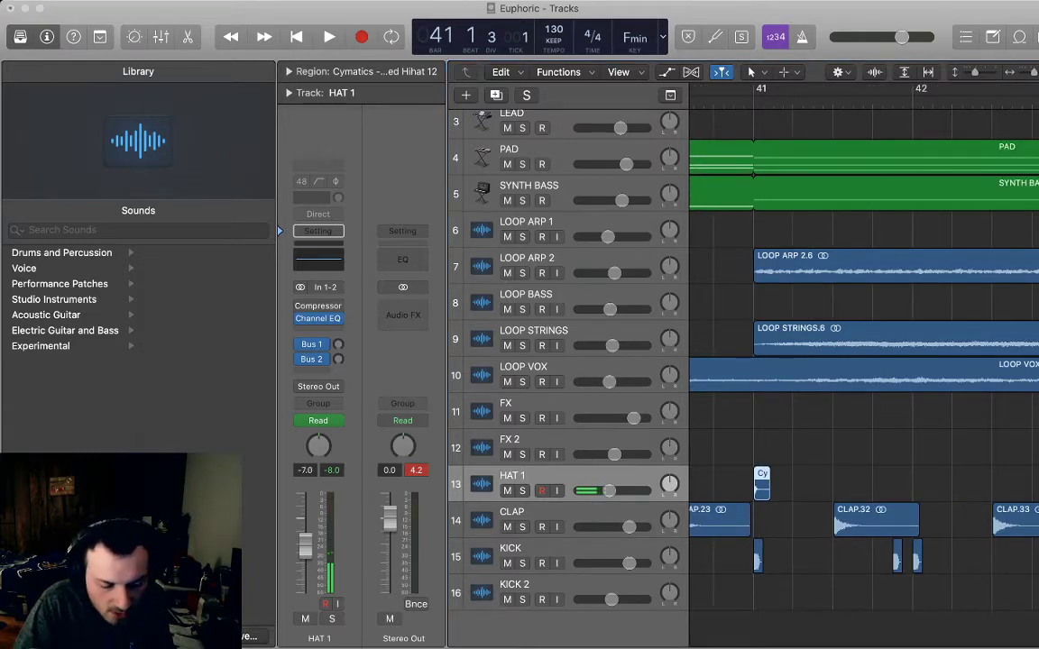
{"action": "key", "text": "super+v"}
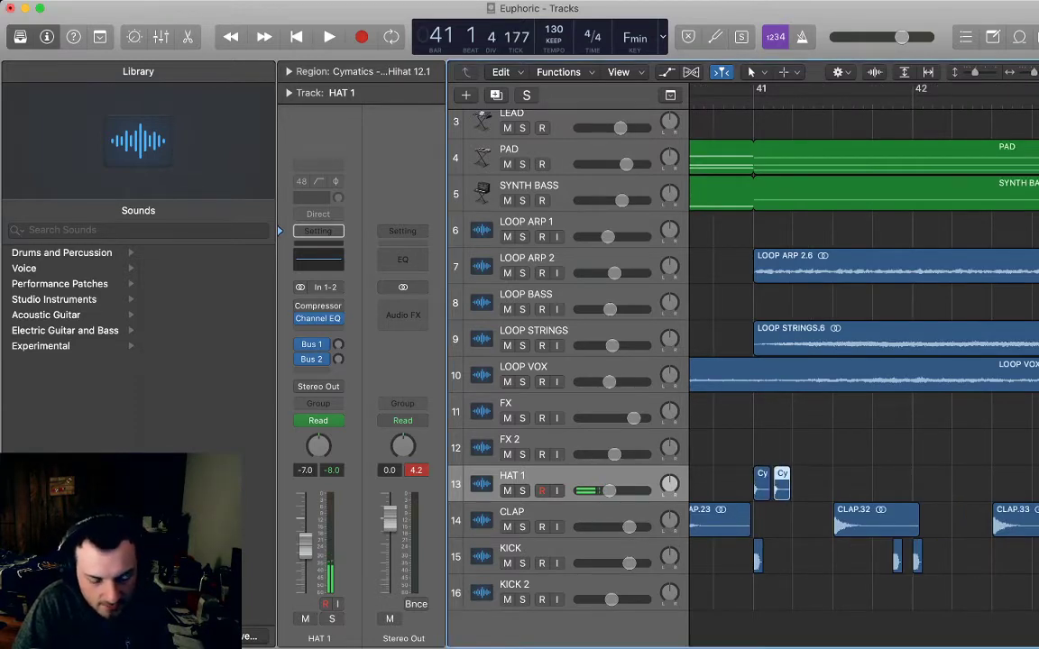
- Audition the two HAT 1 hits from bar 41 in the full mix and with the HAT 1 track soloed
{"action": "key", "text": "space"}
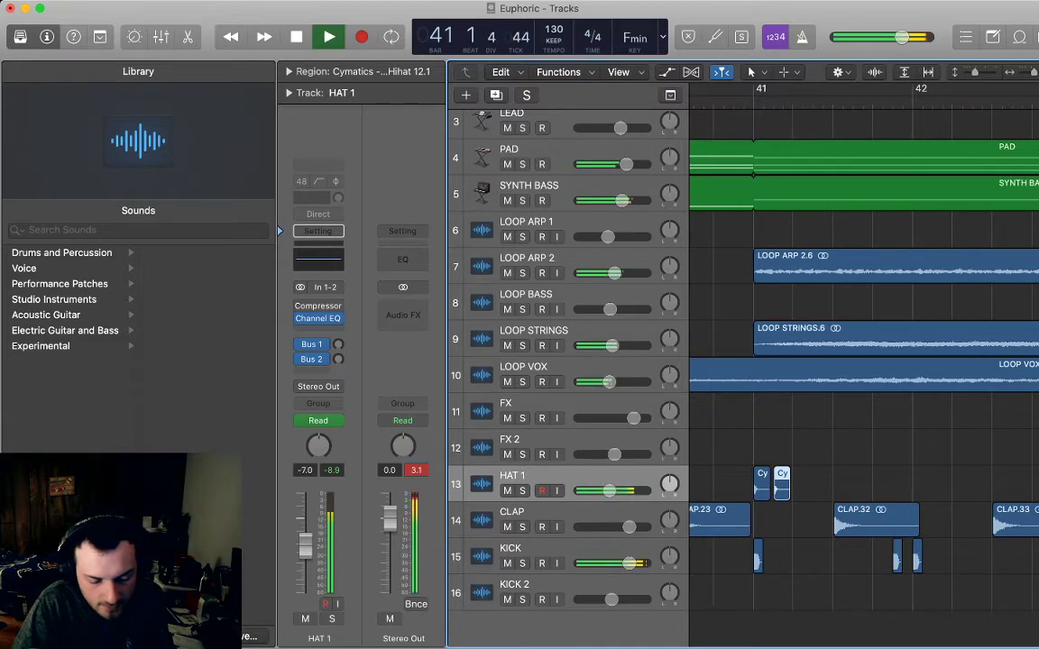
{"action": "key", "text": "space"}
{"action": "key", "text": "space"}
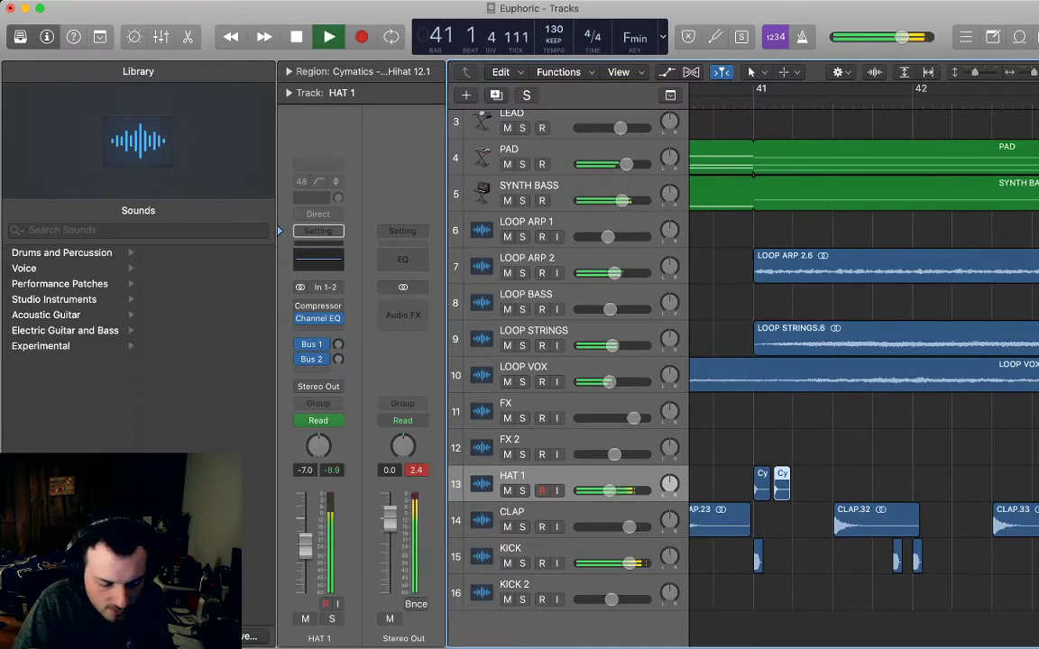
{"action": "key", "text": "space"}
{"action": "key", "text": "s"}
{"action": "key", "text": "space"}
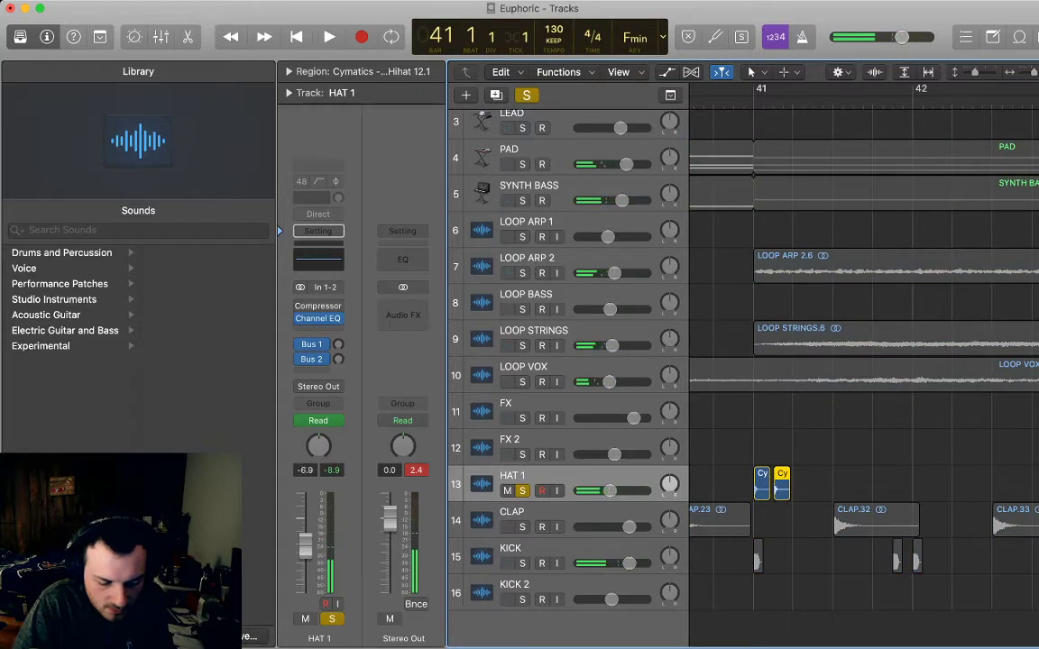
{"action": "key", "text": "space"}
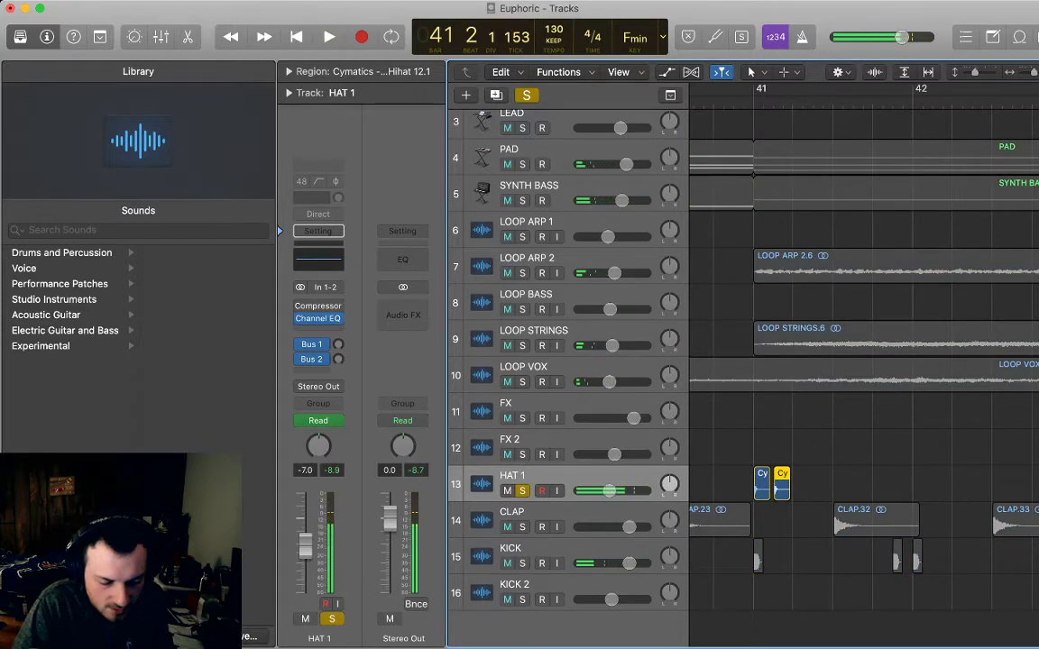
{"action": "key", "text": "s"}
{"action": "key", "text": "space"}
{"action": "key", "text": "space"}
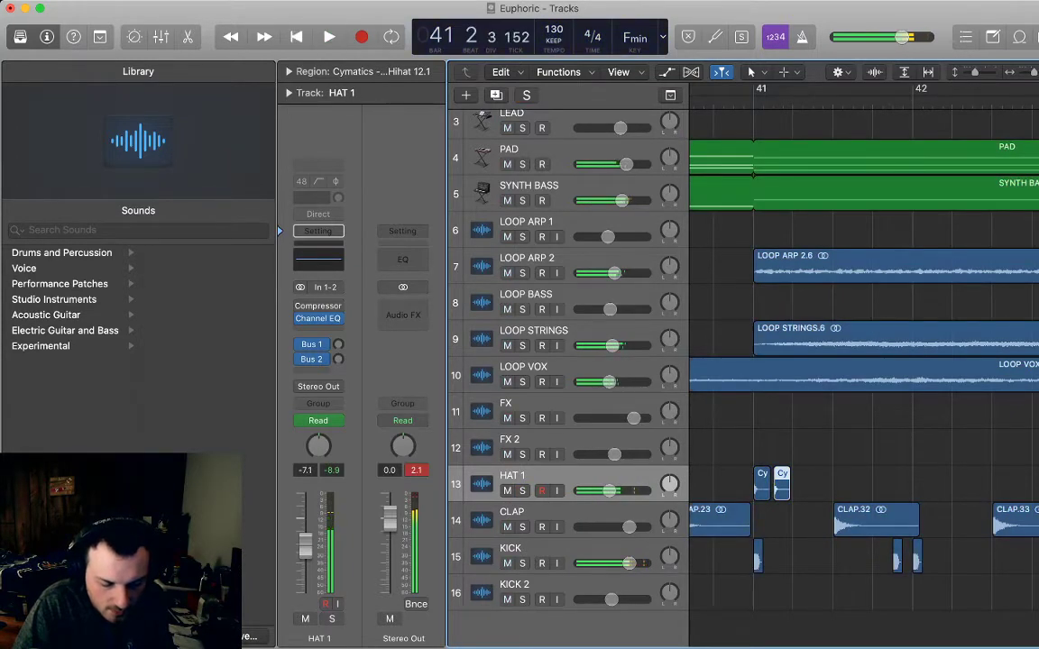
- Automate the HAT 1 volume down to -11.7 dB on the second hit and back to -7.0 dB after it, and audition it
{"action": "key", "text": "a"}
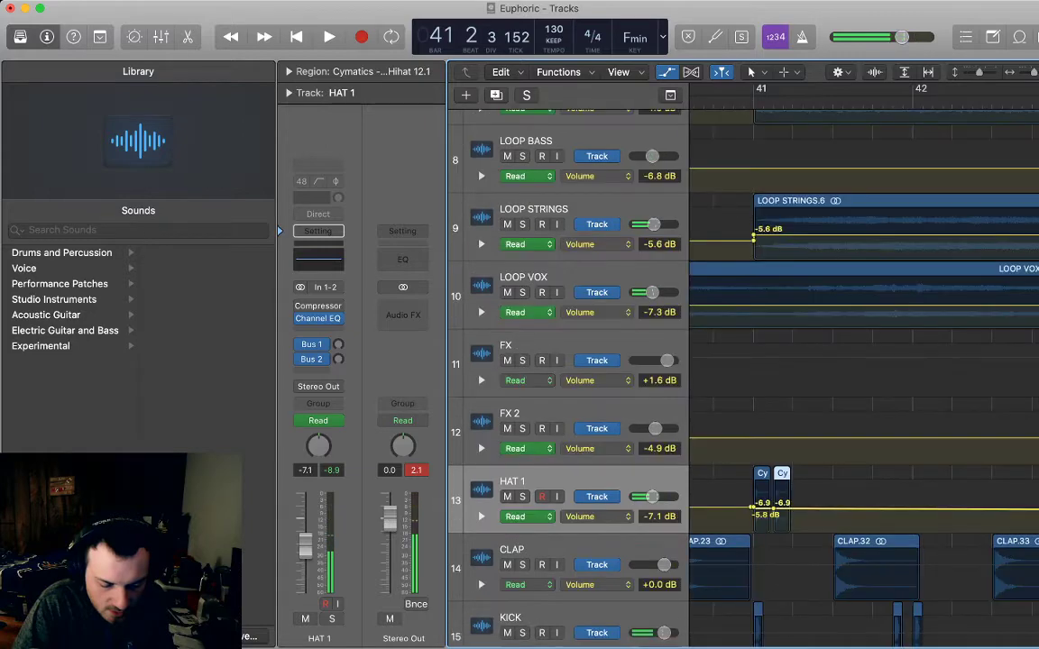
{"action": "left_click", "coordinate": [793, 508]}
{"action": "left_click_drag", "start_coordinate": [781, 509], "coordinate": [782, 515]}
{"action": "key", "text": "space"}
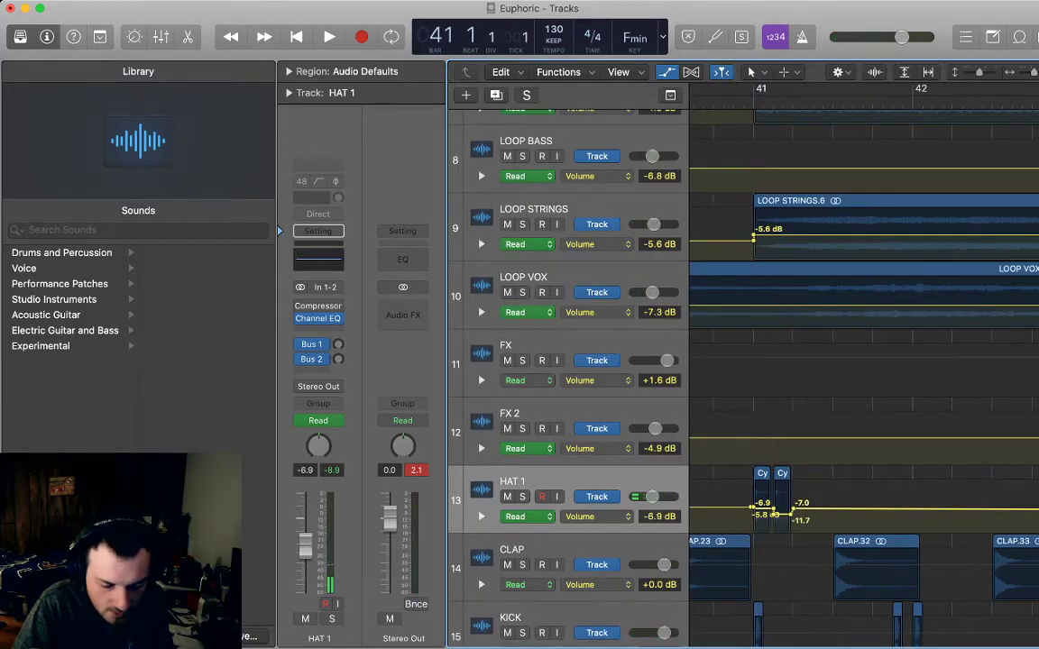
{"action": "key", "text": "space"}
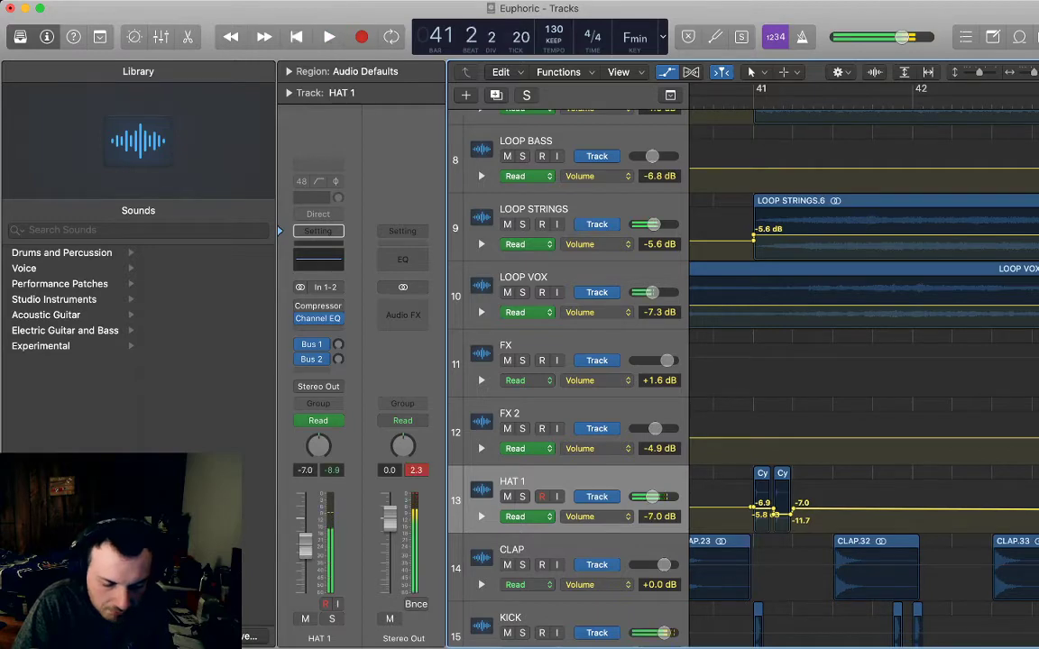
{"action": "key", "text": "a"}
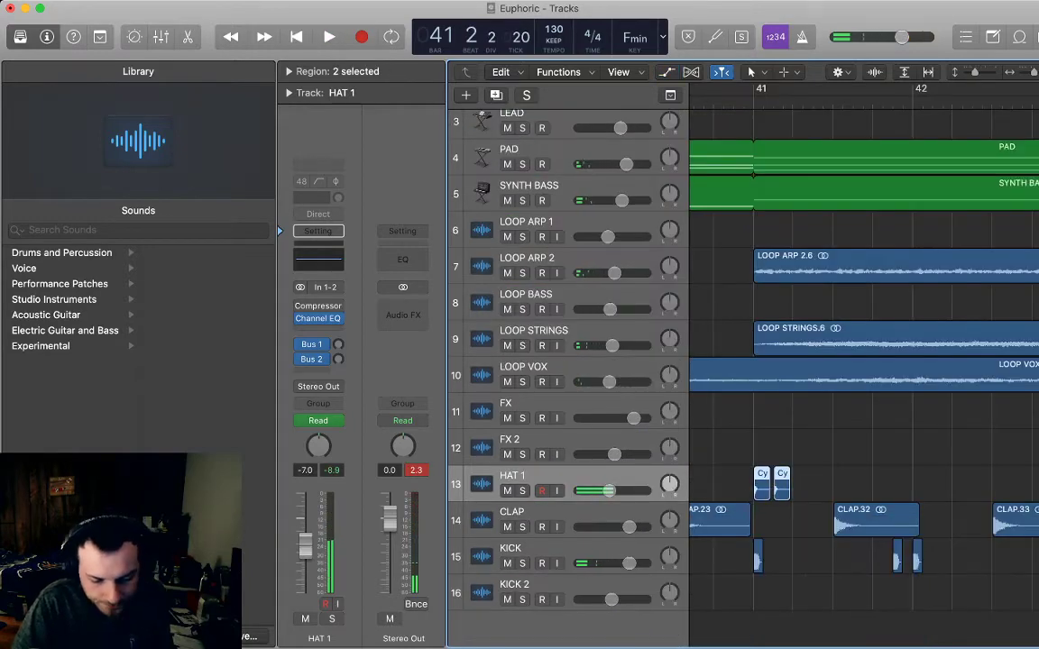
- Repeat the two HAT 1 hits until eight hits fill bar 41
{"action": "key", "text": "super+r"}
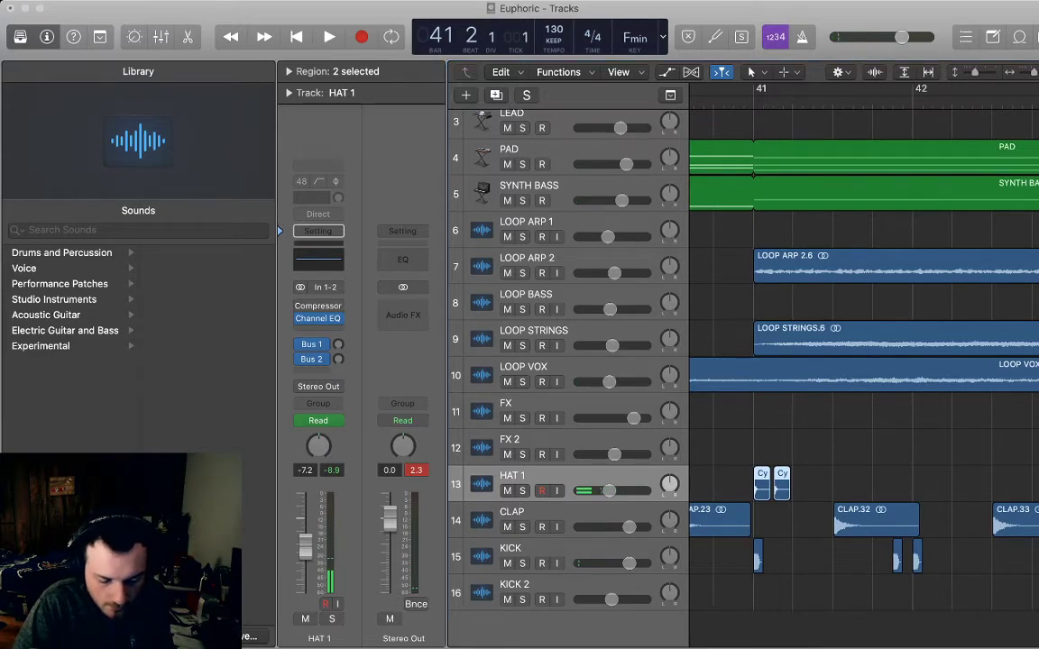
{"action": "key", "text": "super+r"}
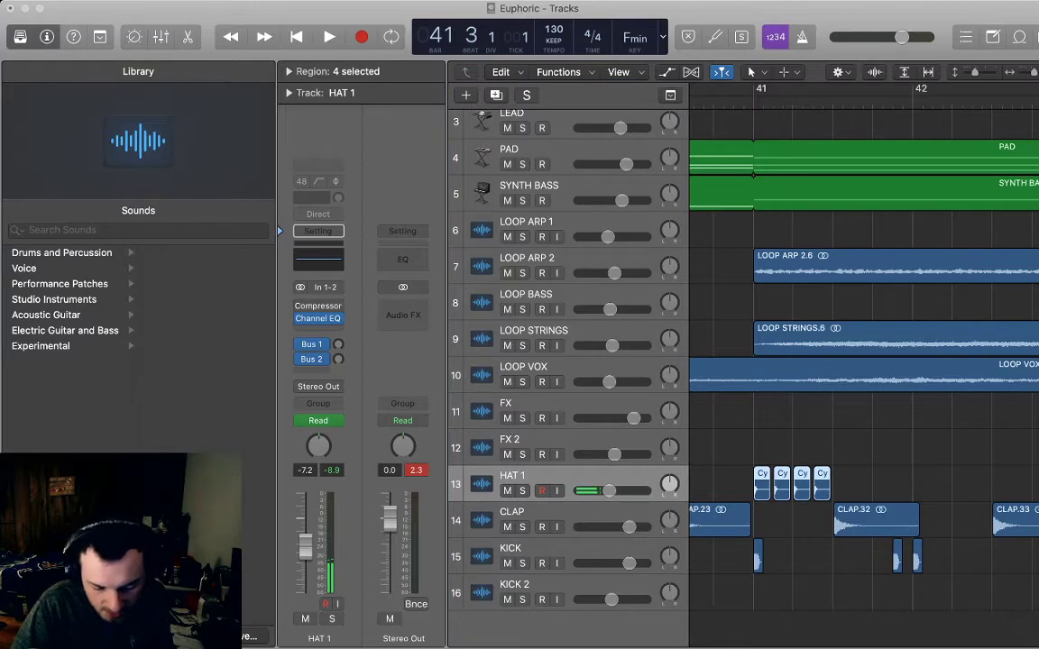
{"action": "key", "text": "super+r"}
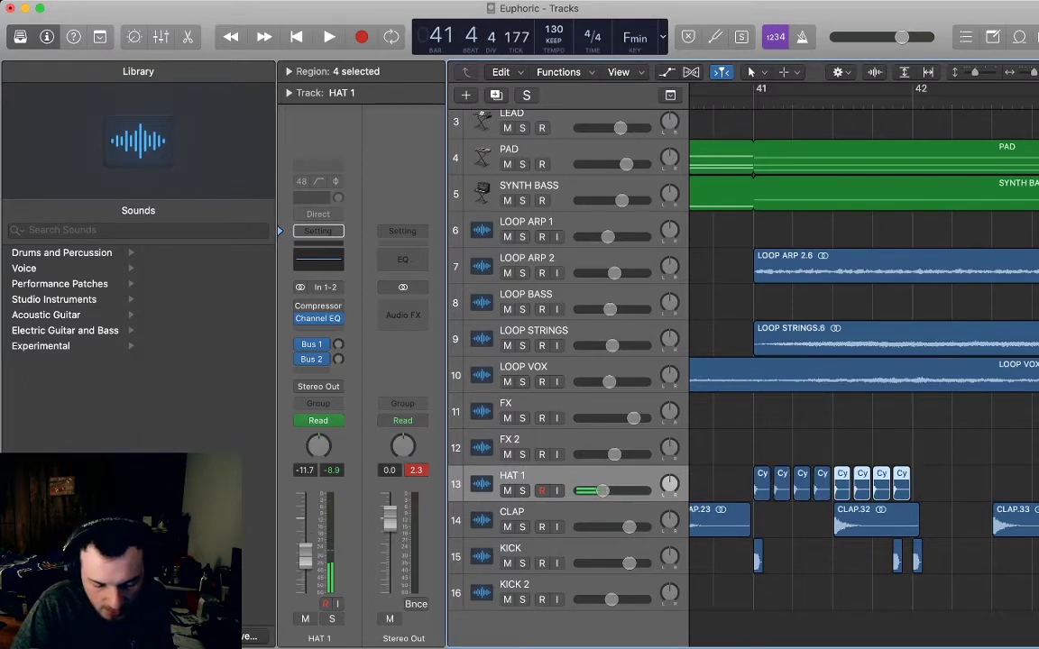
- Select all eight HAT 1 hits of bar 41 and paste a copy of them at bar 42
{"action": "key", "text": "shift+Left"}
{"action": "key", "text": "shift+Left"}
{"action": "key", "text": "shift+Left"}
{"action": "key", "text": "shift+Left"}
{"action": "key", "text": "period"}
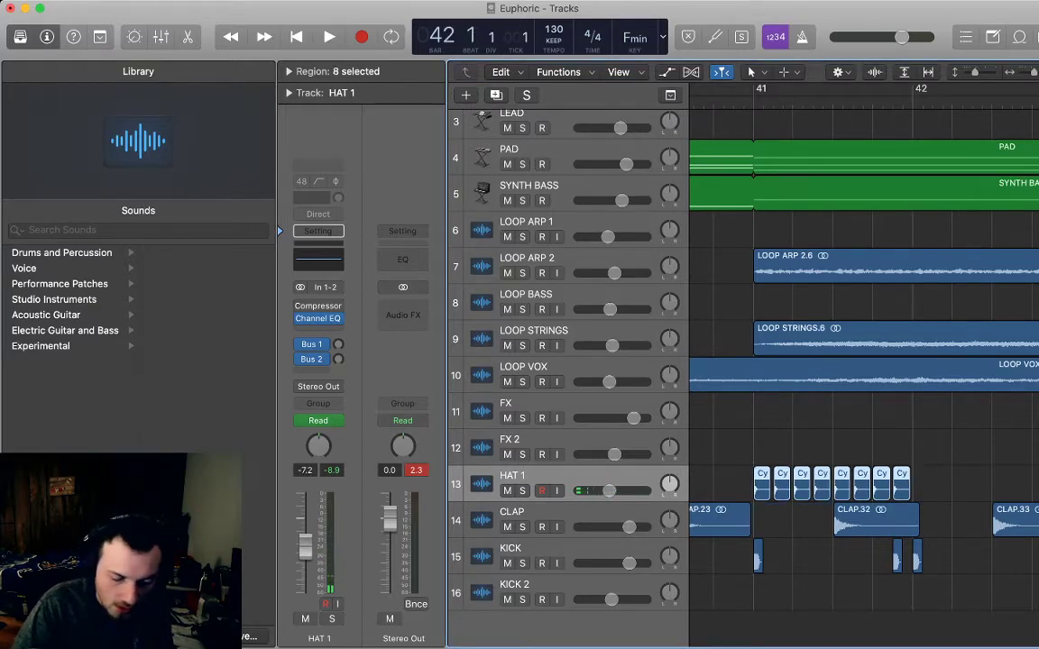
{"action": "key", "text": "super+v"}
{"action": "key", "text": "super+r"}
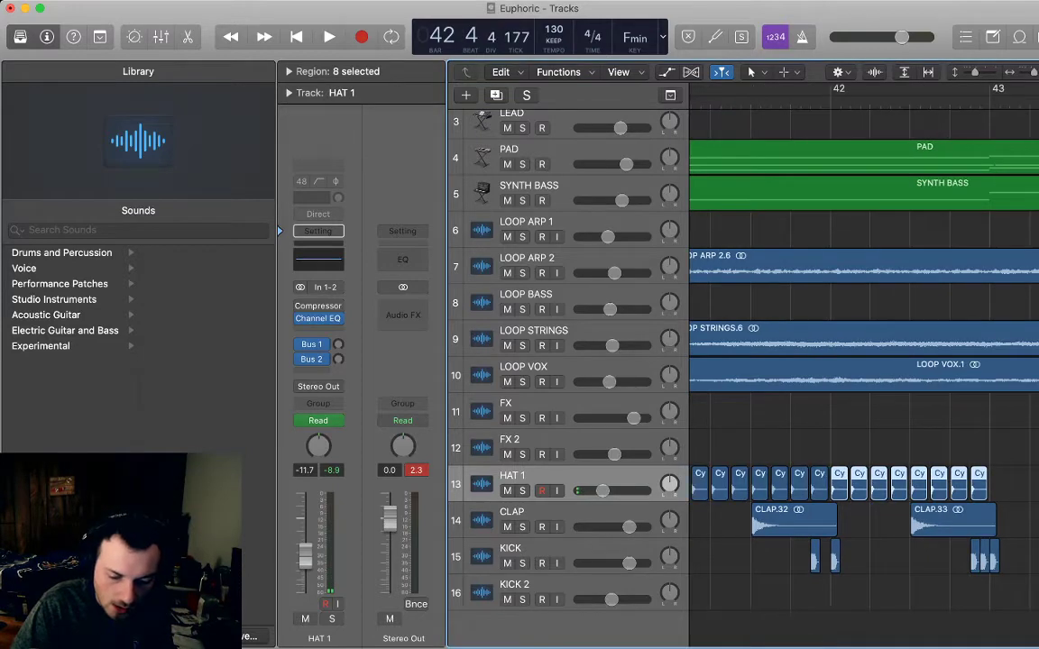
- Select every HAT 1 hit in bars 41 and 42 and paste a copy of the two-bar pattern at bar 43
{"action": "key", "text": "super+Left"}
{"action": "key", "text": "super+Left"}
{"action": "key", "text": "super+Left"}
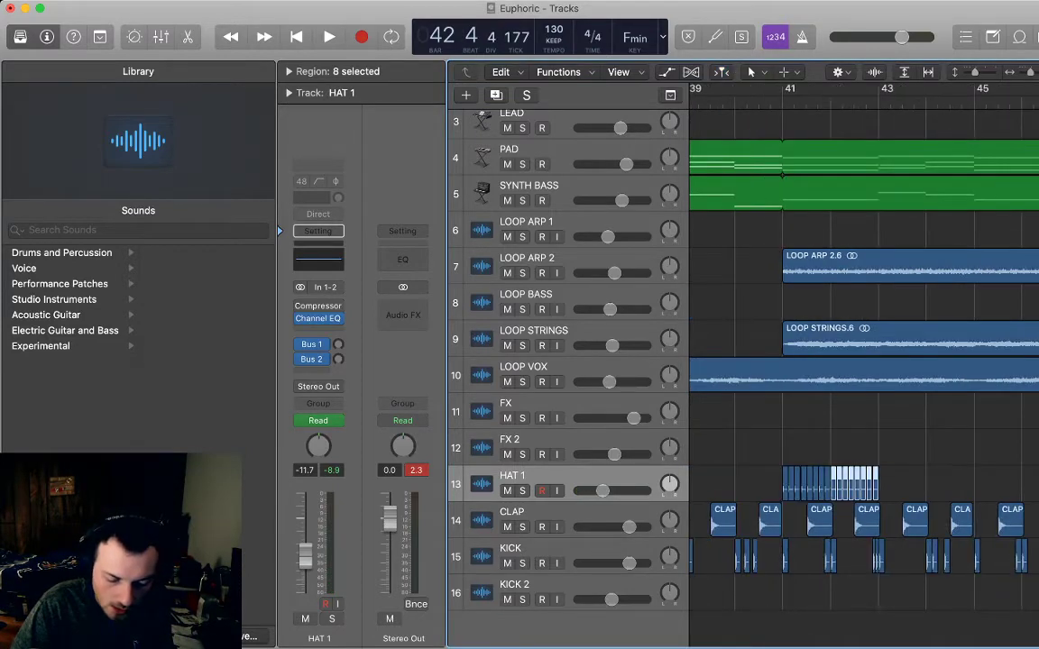
{"action": "left_click", "coordinate": [532, 476]}
{"action": "scroll", "coordinate": [864, 379], "scroll_direction": "right", "scroll_amount": 3}
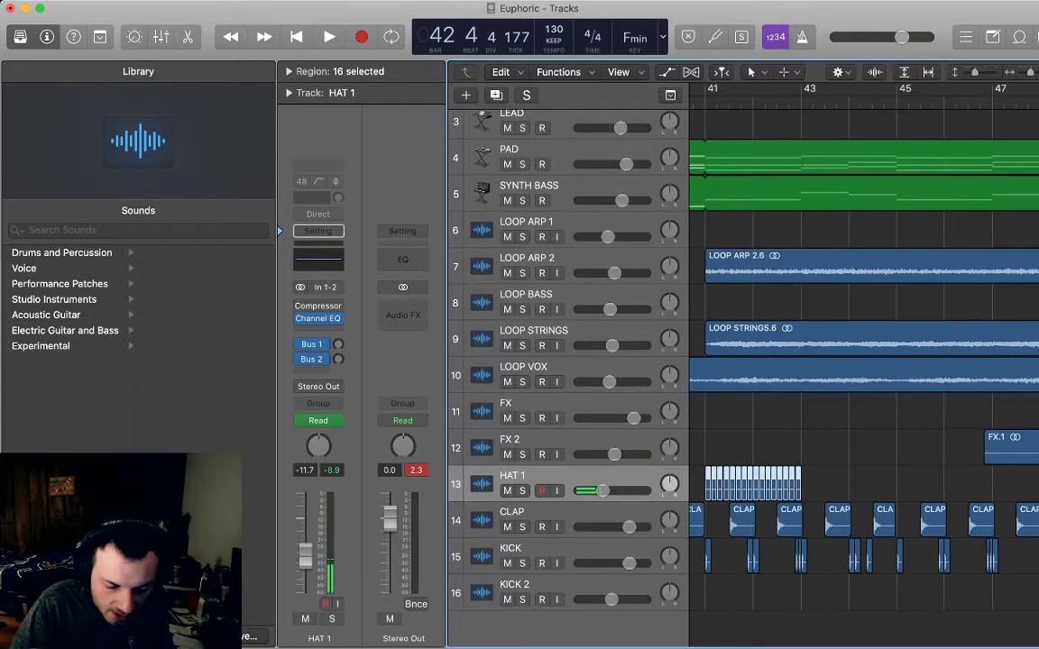
{"action": "key", "text": "period"}
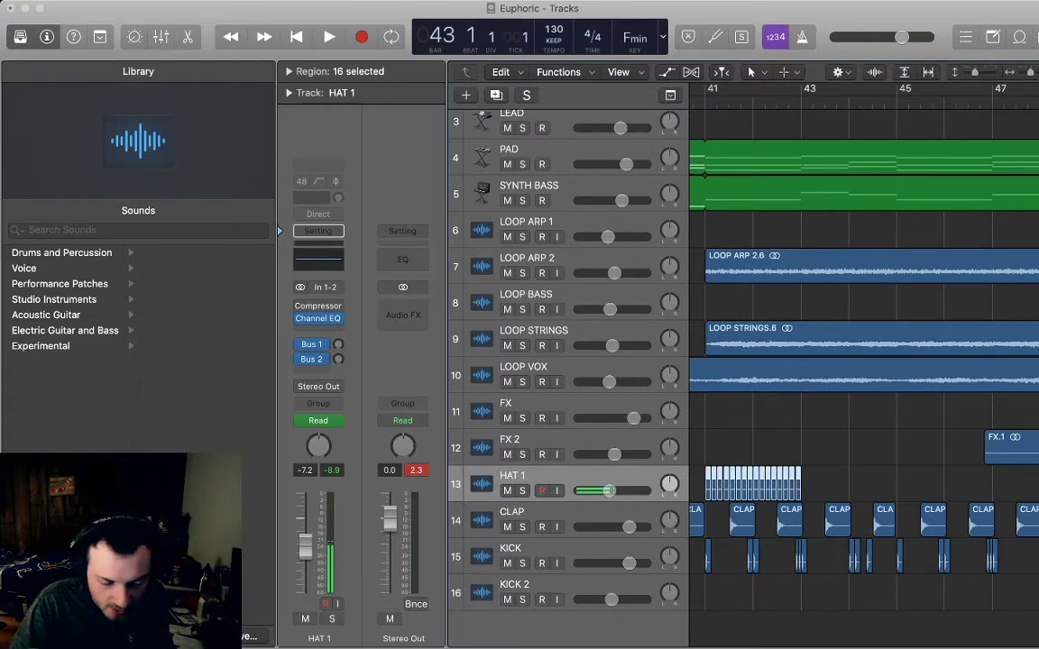
{"action": "key", "text": "super+r"}
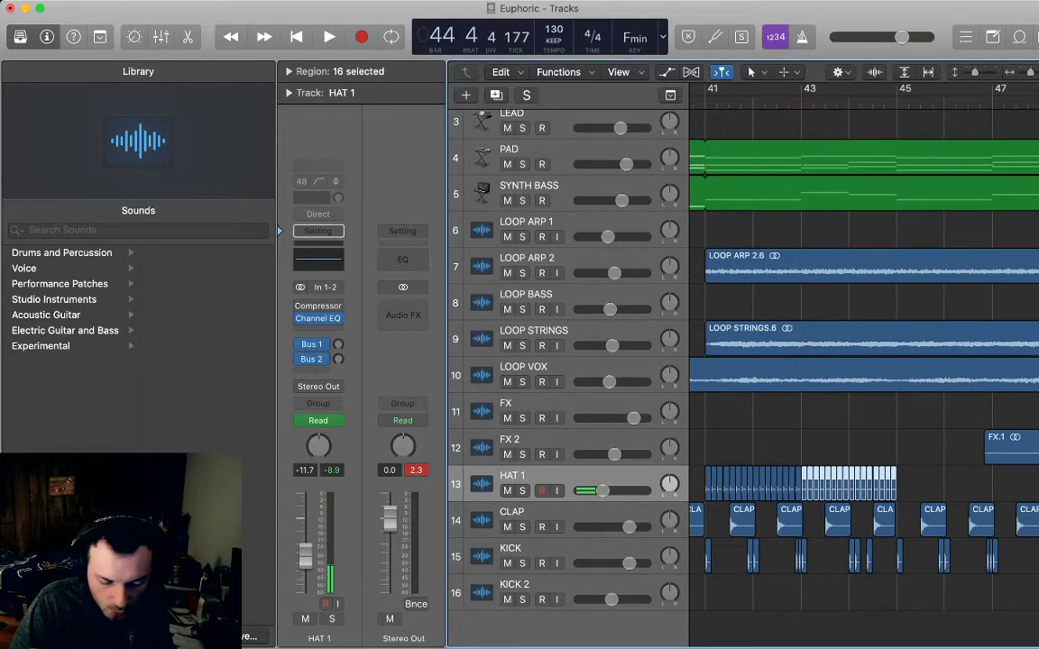
- Copy the four-bar HAT 1 pattern from bars 41 to 44 and paste it at bar 45
{"action": "key", "text": "shift+f"}
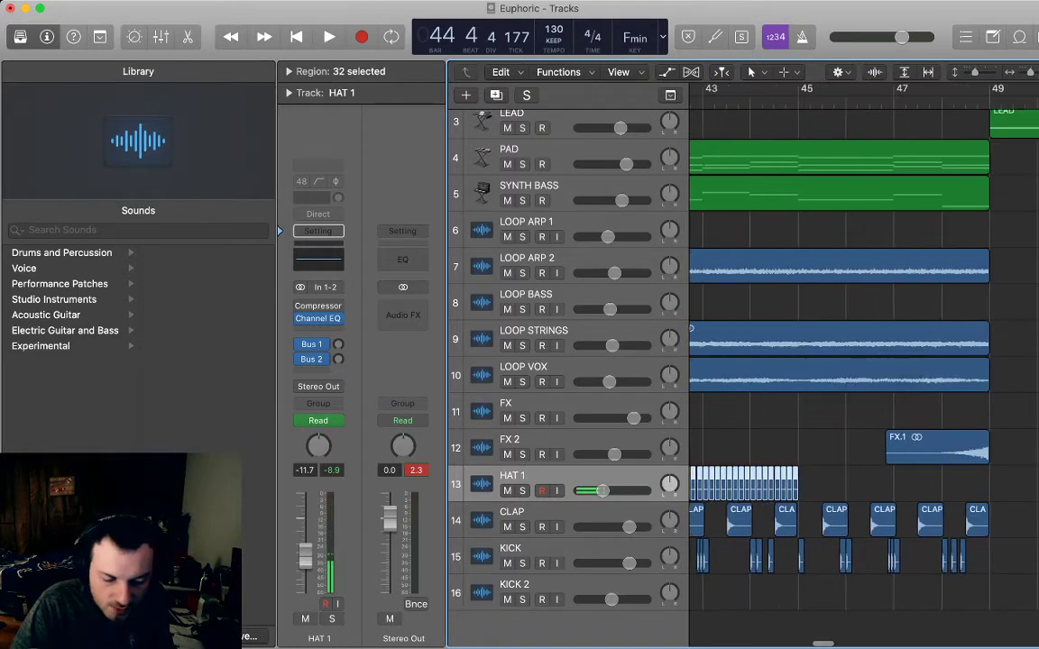
{"action": "key", "text": "."}
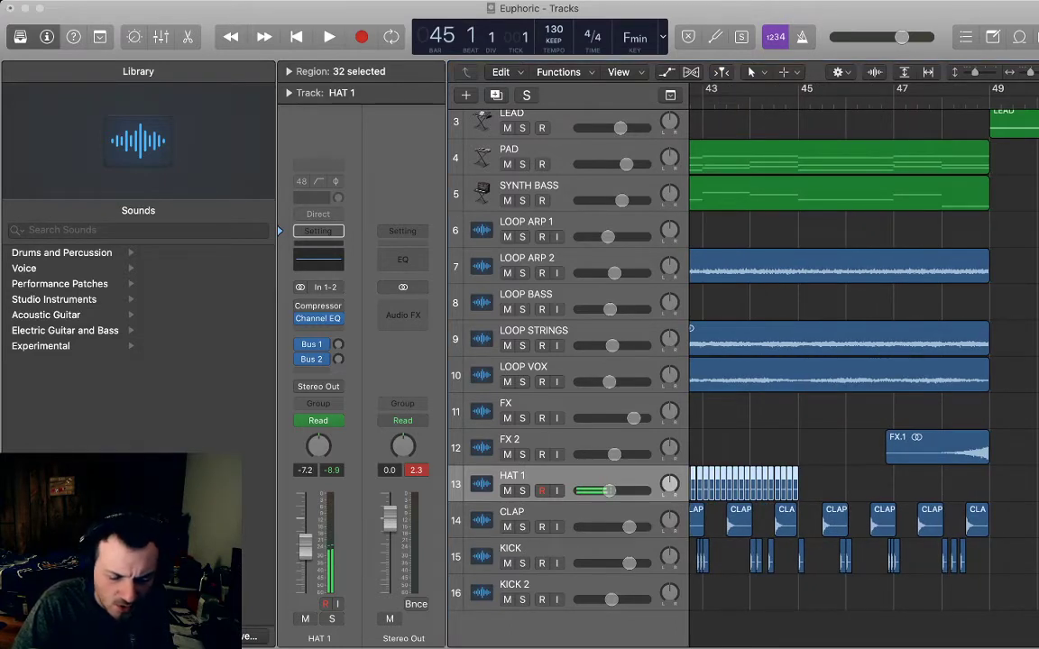
{"action": "key", "text": "Return"}
{"action": "scroll", "coordinate": [864, 361], "scroll_direction": "left", "scroll_amount": 1}
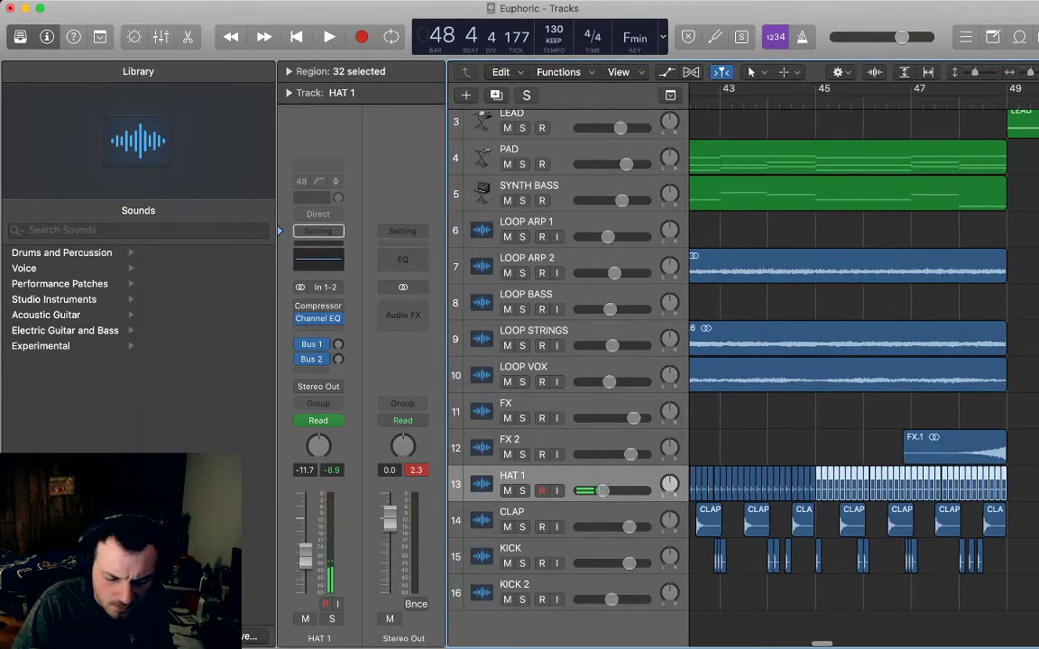
- Play the full mix from bar 41 into bar 45 to check the repeated hi-hat pattern
{"action": "key", "text": "shift+Return"}
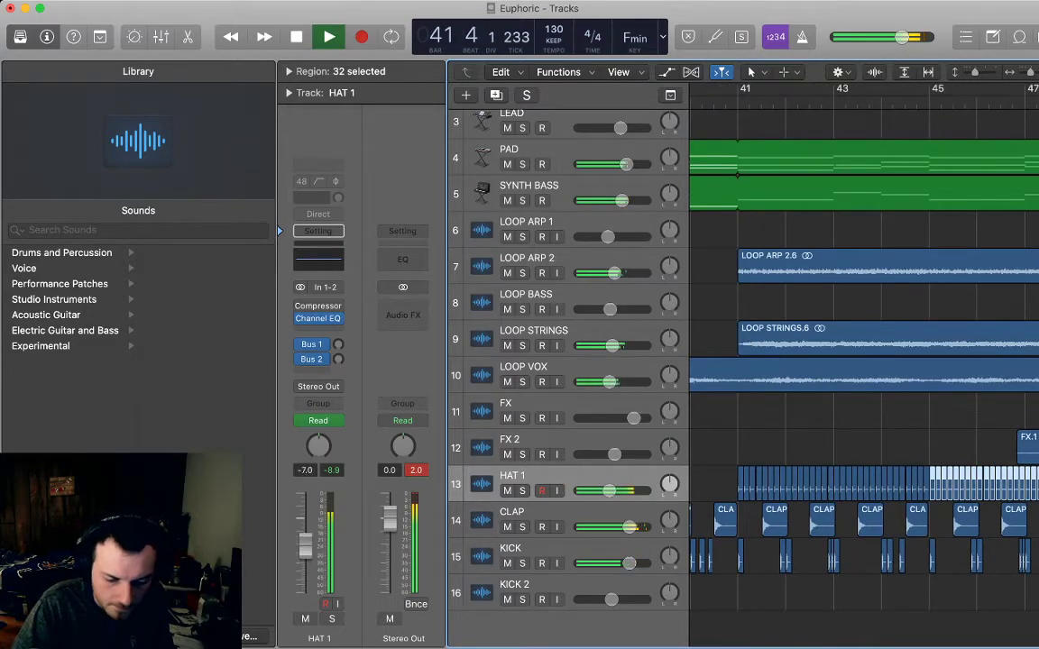
{"action": "key", "text": "super+Left"}
{"action": "key", "text": "super+Left"}
{"action": "key", "text": "super+Left"}
{"action": "key", "text": "super+Left"}
{"action": "key", "text": "alt+shift+d"}
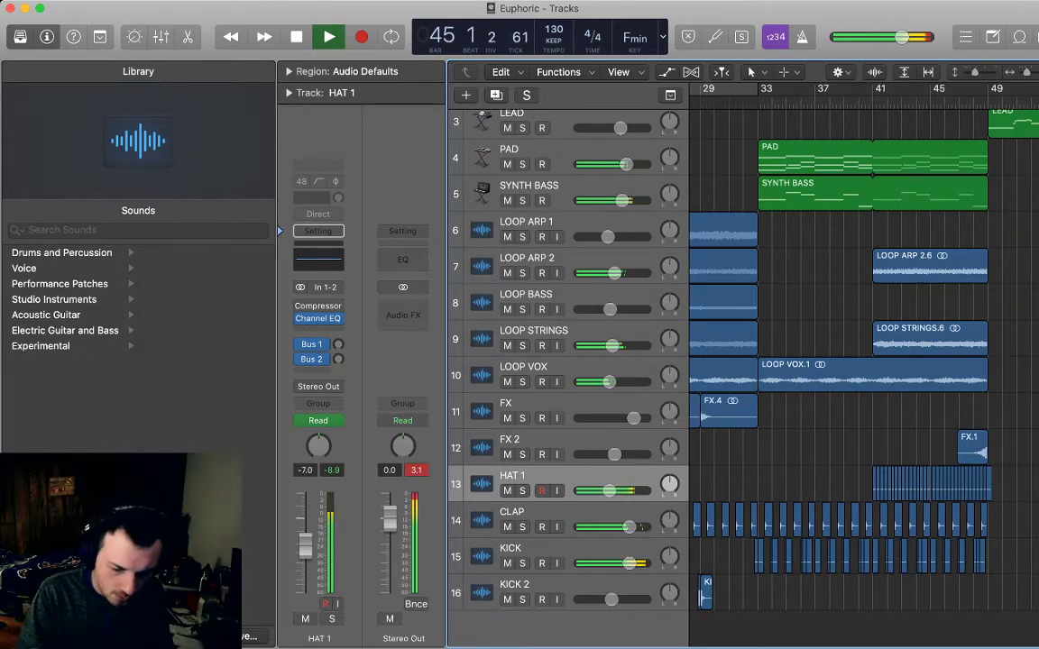
{"action": "key", "text": "super+Right"}
{"action": "key", "text": "super+Right"}
{"action": "key", "text": "super+Right"}
{"action": "key", "text": "space"}
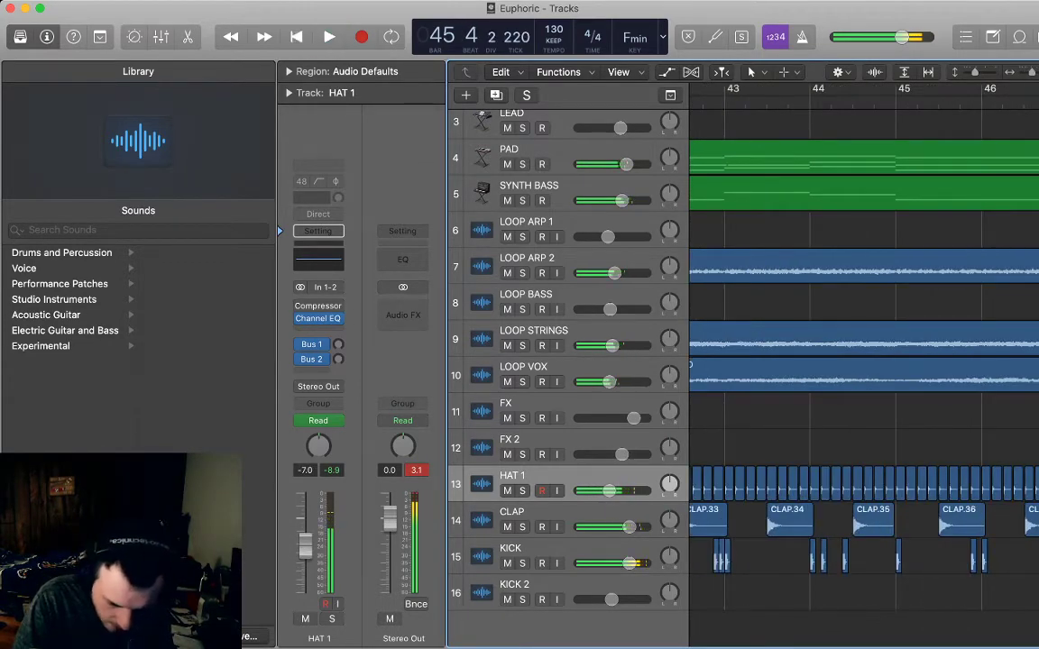
- Audition the hi-hats from bar 45 to bar 47 to find spots for variations
{"action": "key", "text": "super+Right"}
{"action": "key", "text": "super+Right"}
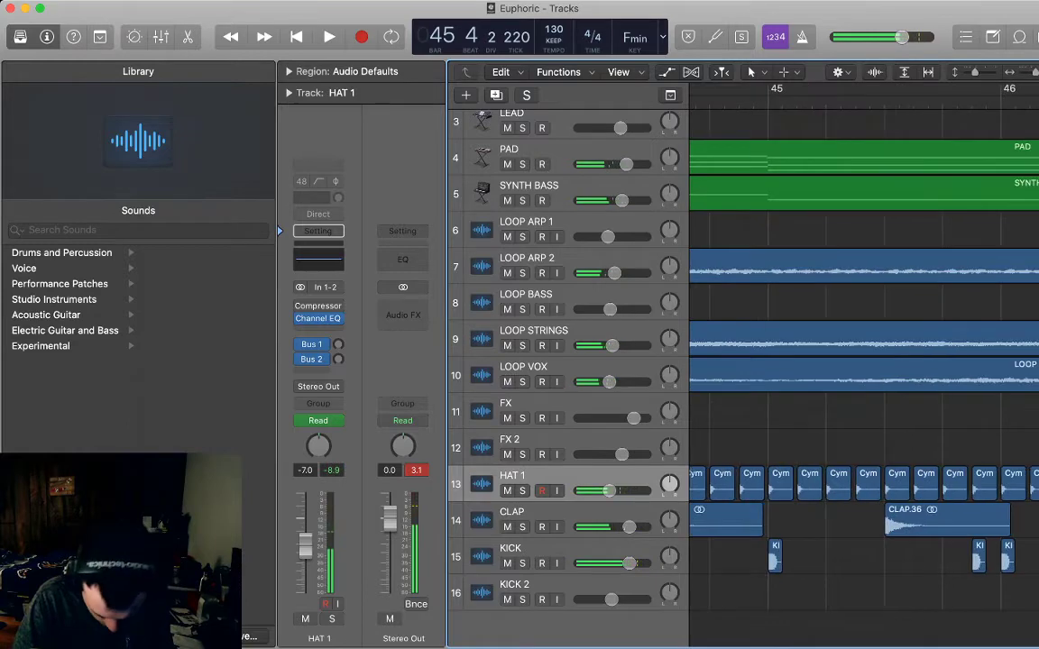
{"action": "key", "text": "space"}
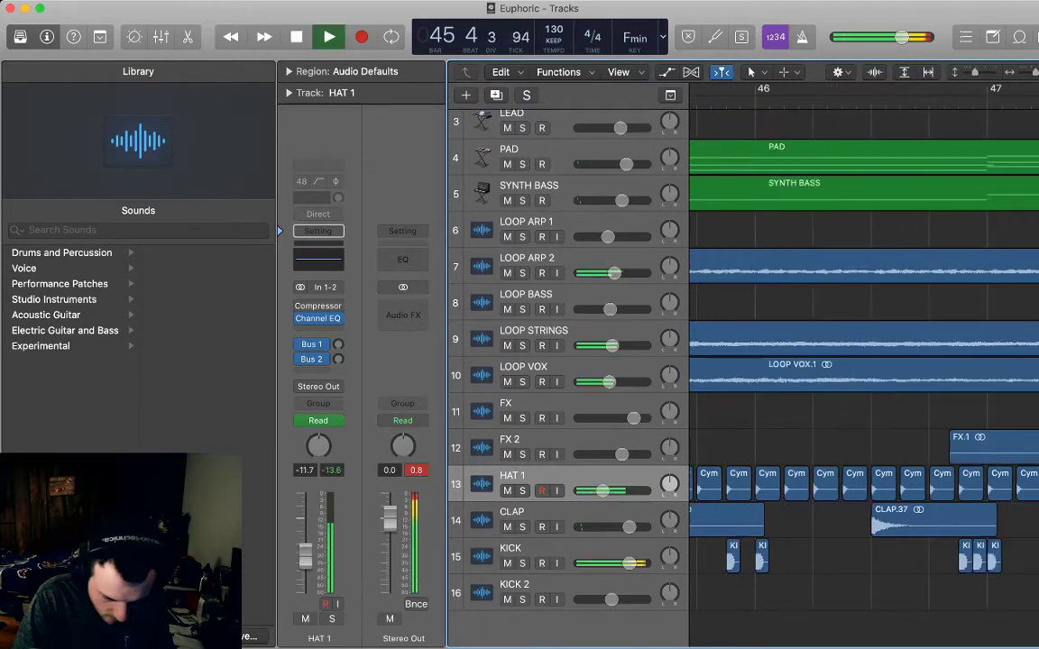
{"action": "key", "text": "space"}
{"action": "scroll", "coordinate": [864, 360], "scroll_direction": "left", "scroll_amount": 8}
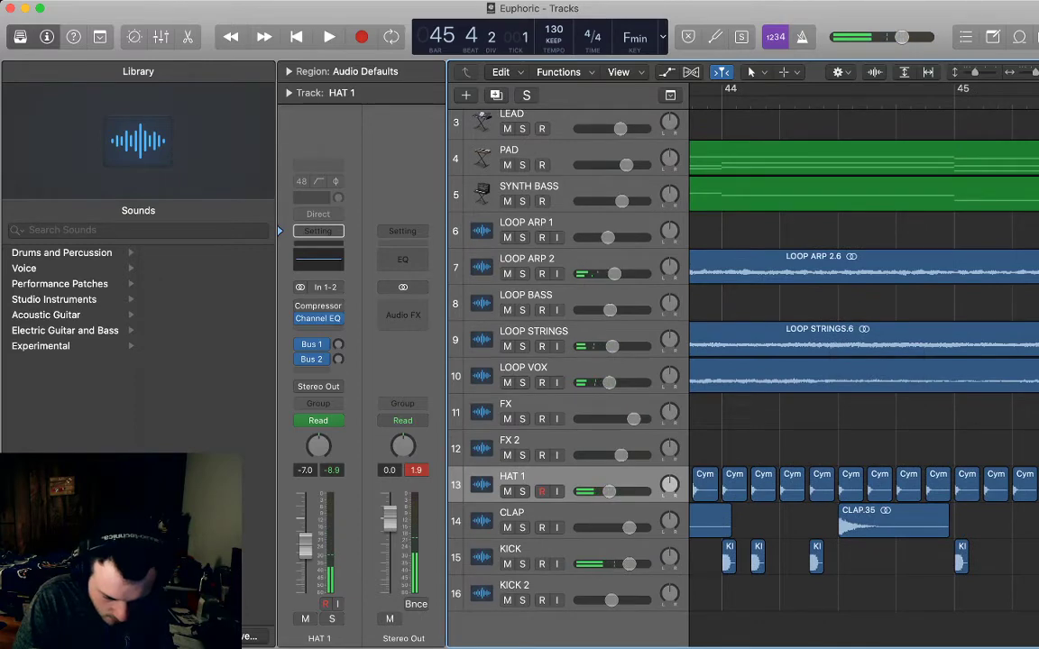
{"action": "key", "text": "space"}
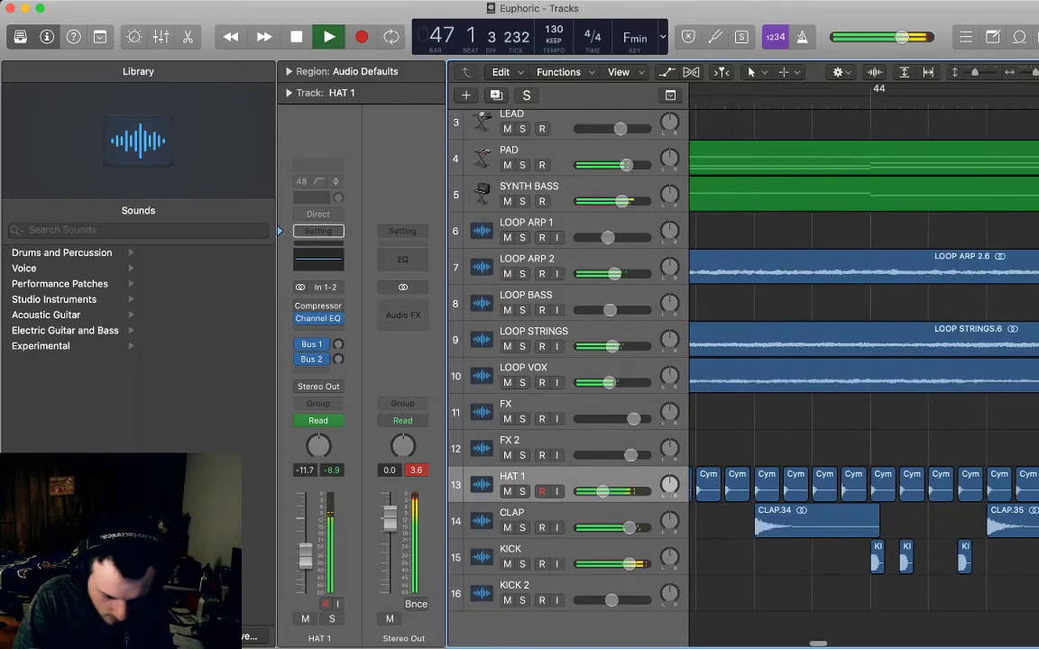
{"action": "key", "text": "space"}
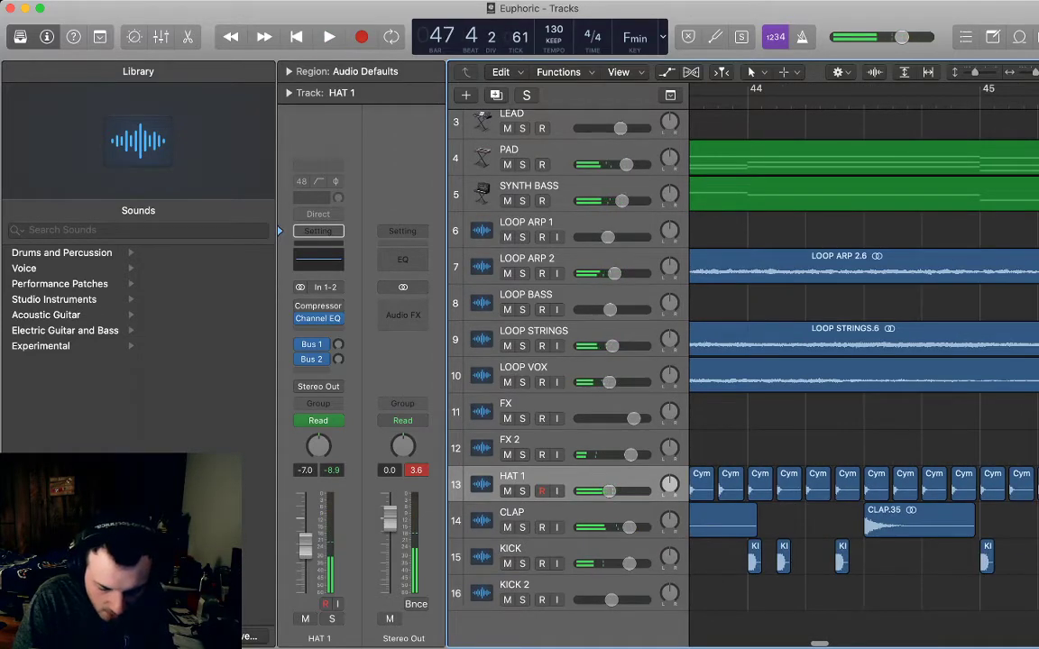
- Shorten the last two HAT 1 hits before bar 45 and select both of them
{"action": "scroll", "coordinate": [863, 379], "scroll_direction": "right", "scroll_amount": 2}
{"action": "left_click_drag", "start_coordinate": [861, 435], "coordinate": [896, 509]}
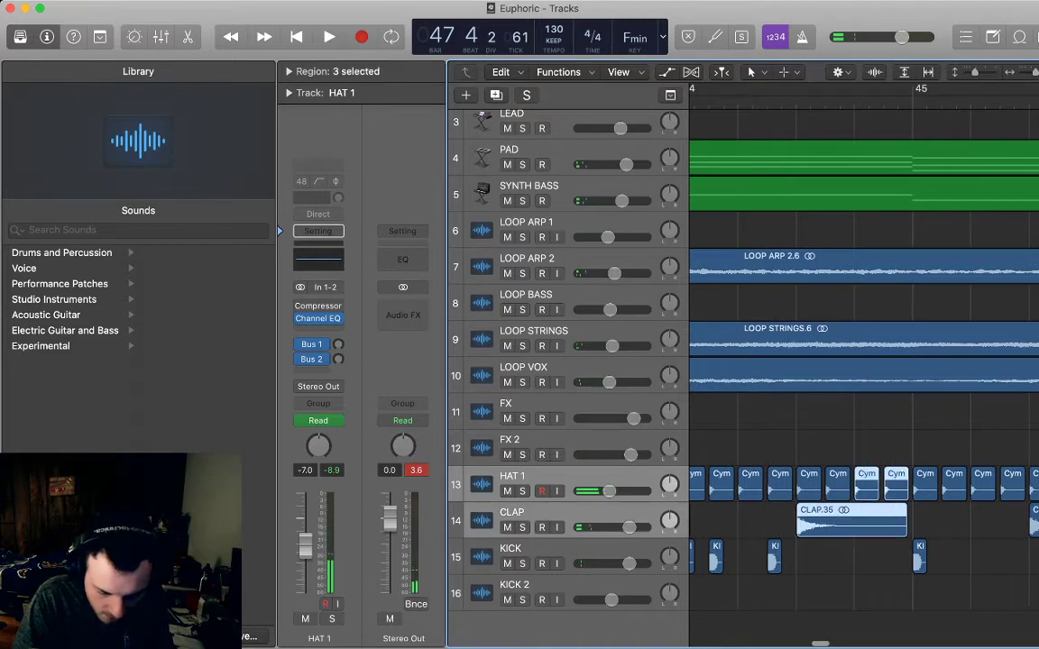
{"action": "left_click", "coordinate": [871, 441]}
{"action": "left_click_drag", "start_coordinate": [869, 441], "coordinate": [872, 495]}
{"action": "left_click", "coordinate": [873, 444]}
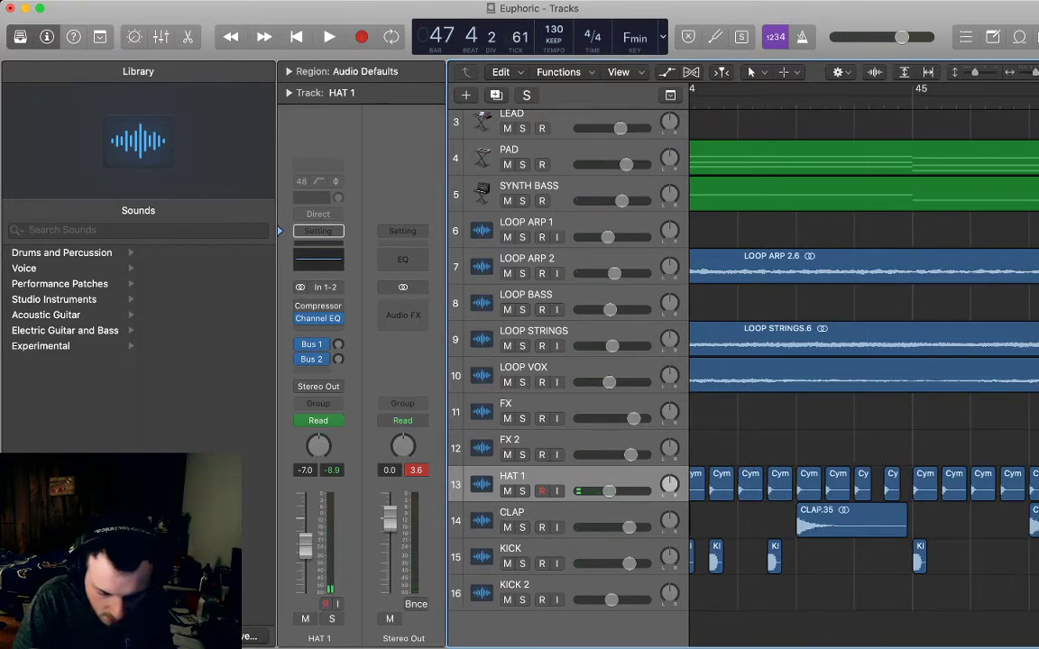
{"action": "left_click_drag", "start_coordinate": [869, 453], "coordinate": [897, 487]}
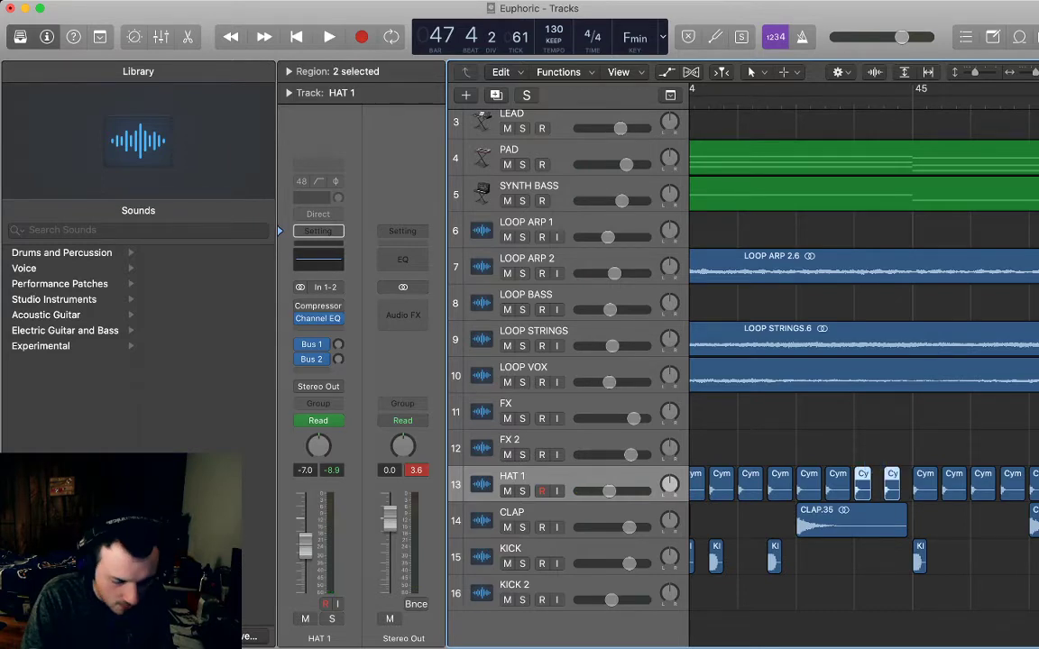
- Trim the two shortened hits further, paste copies of them from 44 4 2 to form a roll, and audition it
{"action": "left_click", "coordinate": [869, 102]}
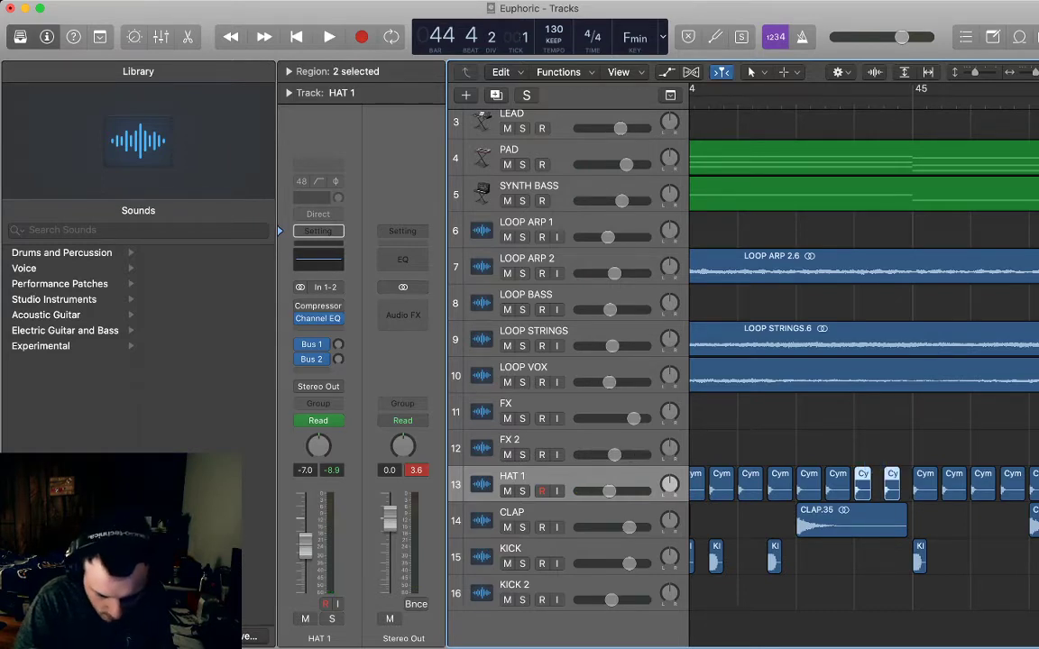
{"action": "key", "text": "space"}
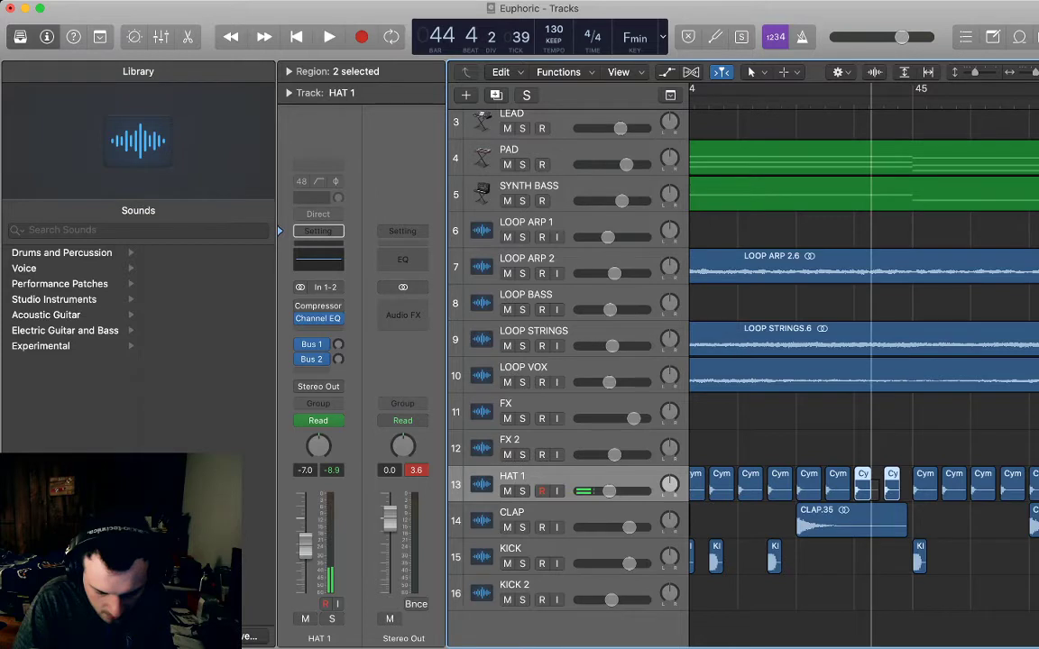
{"action": "key", "text": "space"}
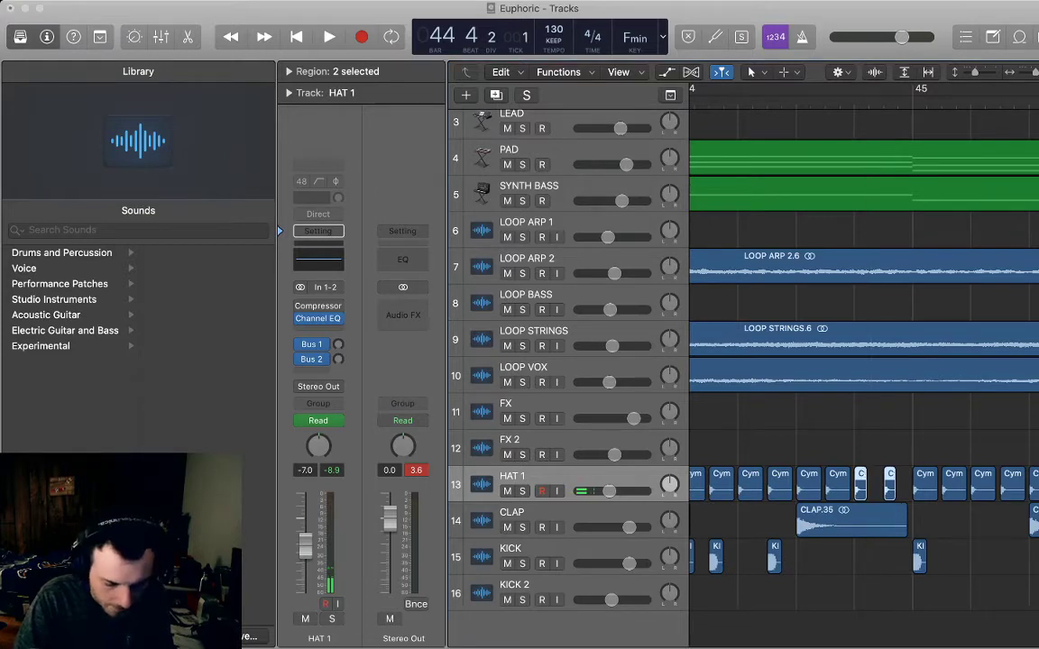
{"action": "key", "text": "space"}
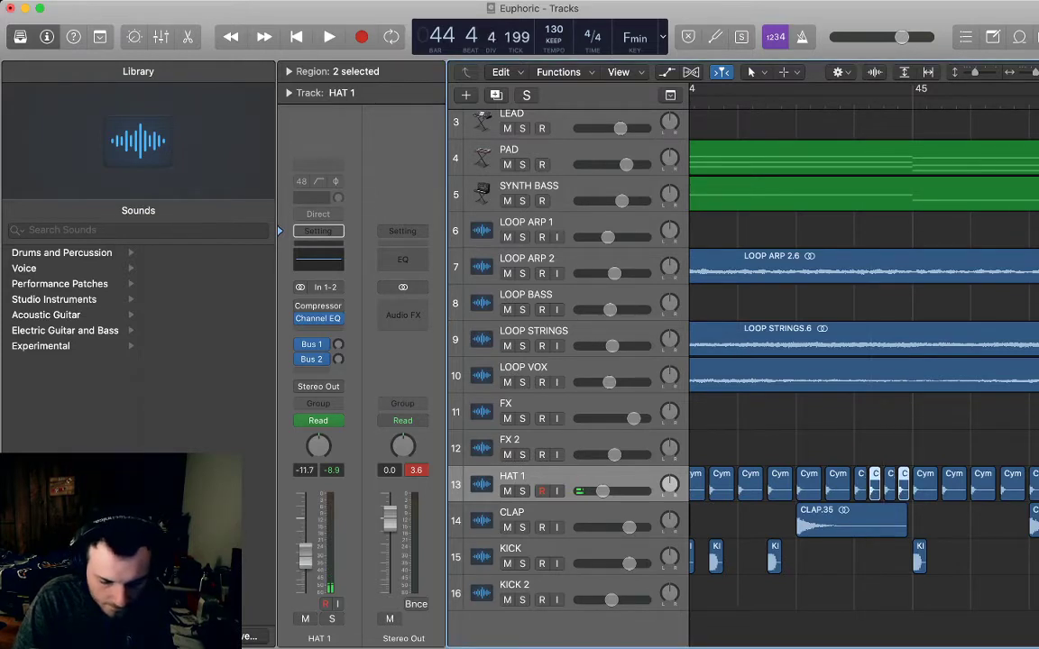
{"action": "key", "text": "space"}
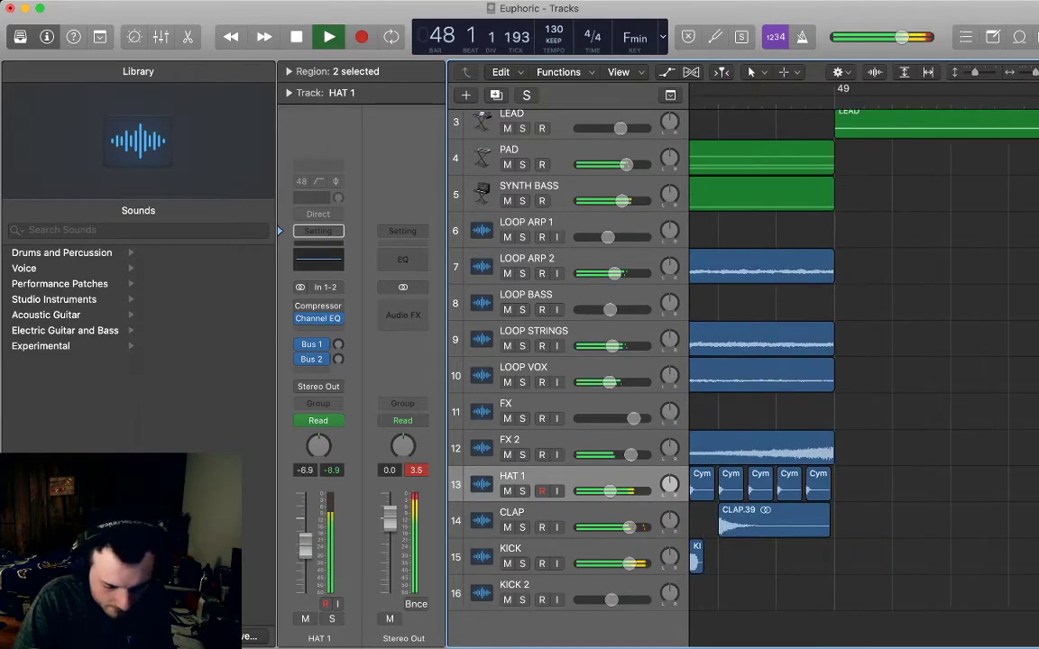
- Shorten the last HAT 1 hit in bar 48, just before bar 49
{"action": "mouse_move", "coordinate": [829, 494]}
{"action": "left_mouse_down"}
{"action": "mouse_move", "coordinate": [810, 494]}
{"action": "mouse_move", "coordinate": [842, 488]}
{"action": "left_mouse_up"}
{"action": "key", "text": "space"}
{"action": "key", "text": "super+Right"}
{"action": "key", "text": "super+Right"}
{"action": "key", "text": "super+Right"}
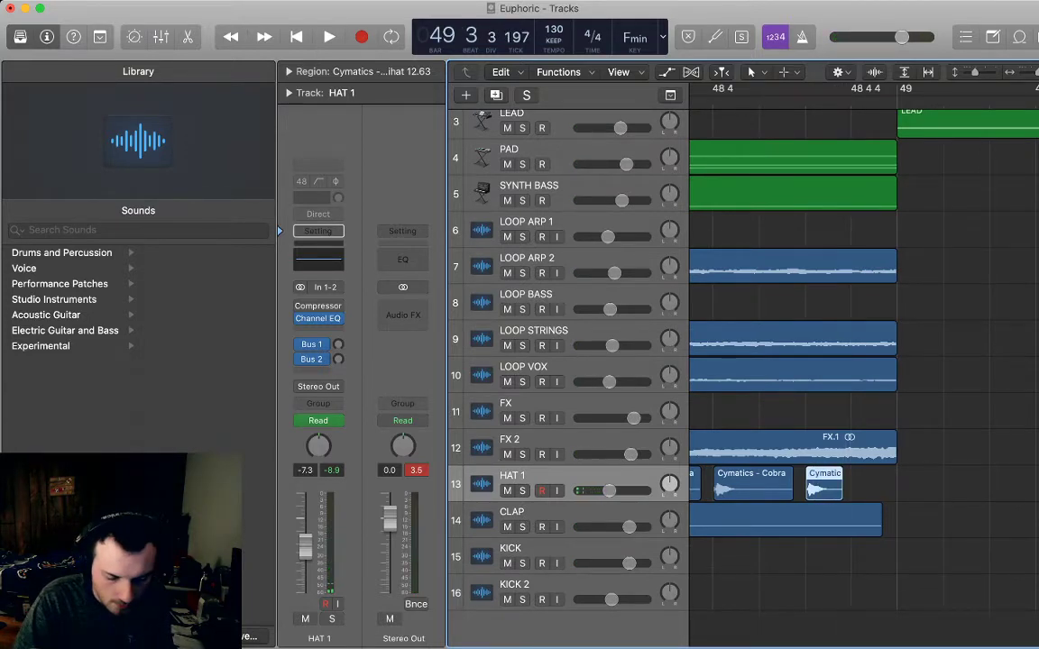
- Paste a copy of the shortened final HAT 1 hit at 48 4 4
{"action": "key", "text": "super+c"}
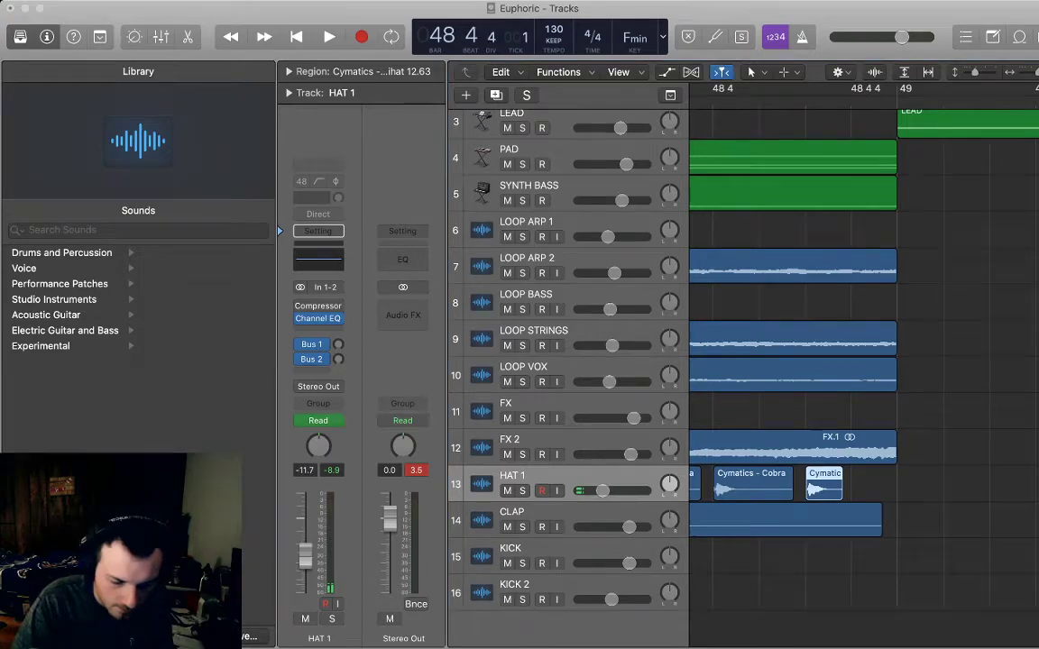
{"action": "key", "text": "super+v"}
{"action": "key", "text": "super+Left"}
{"action": "key", "text": "super+Left"}
{"action": "key", "text": "super+Left"}
{"action": "key", "text": "super+Left"}
{"action": "key", "text": "super+Left"}
{"action": "key", "text": "super+Left"}
{"action": "key", "text": "super+Left"}
{"action": "key", "text": "super+Left"}
{"action": "key", "text": "super+Left"}
{"action": "key", "text": "super+Left"}
{"action": "key", "text": "super+Left"}
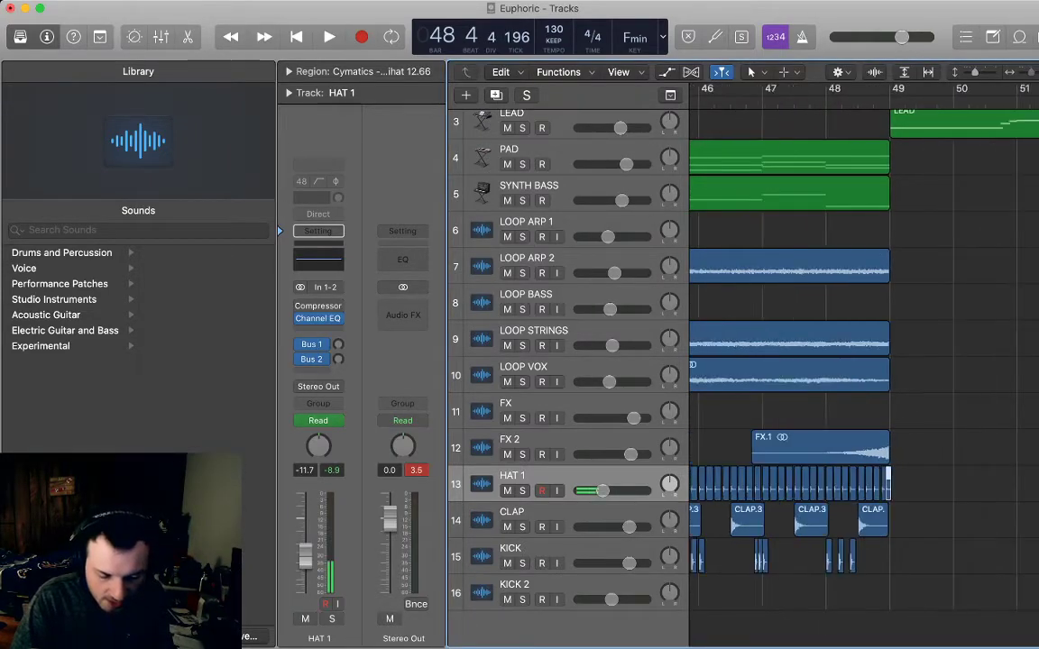
{"action": "left_click", "coordinate": [947, 488]}
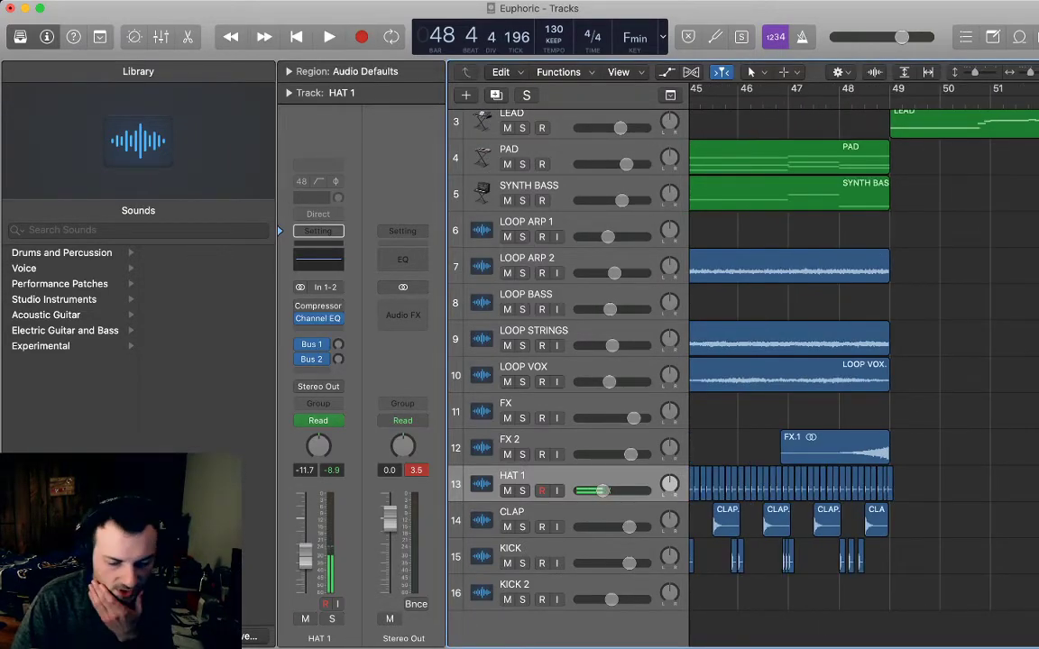
- Play the arrangement from bar 41 to check the whole hi-hat section in the mix
{"action": "key", "text": "super+Left"}
{"action": "key", "text": "space"}
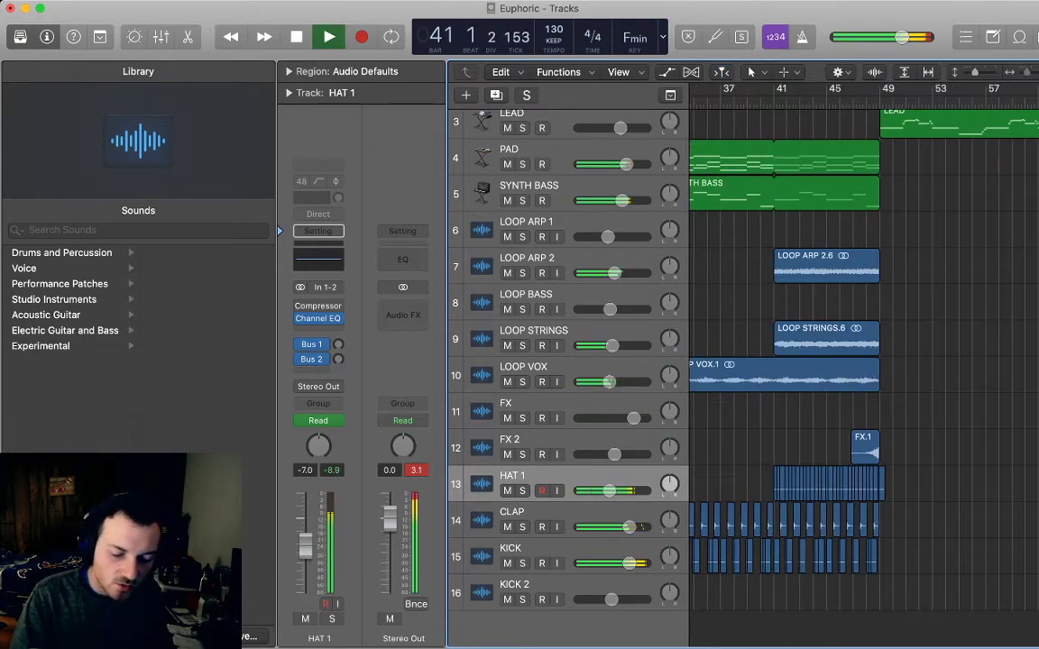
{"action": "key", "text": "super+Left"}
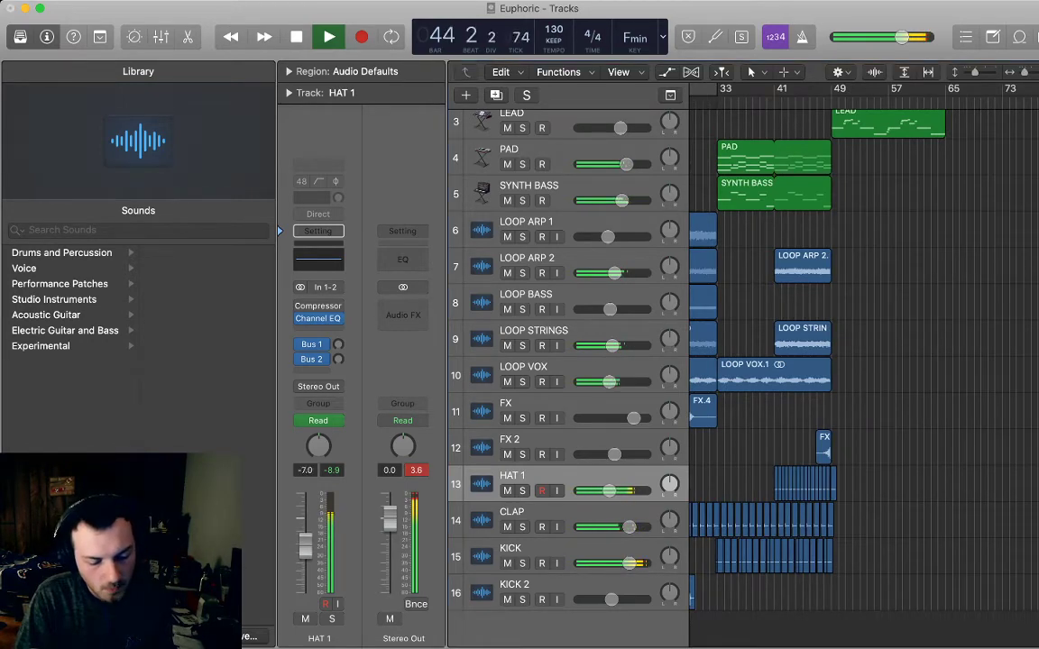
- Add a software instrument track below HAT 1, load the Boutique 808 GB drum machine on it, and place the playhead at bar 49
{"action": "key", "text": "alt+super+s"}
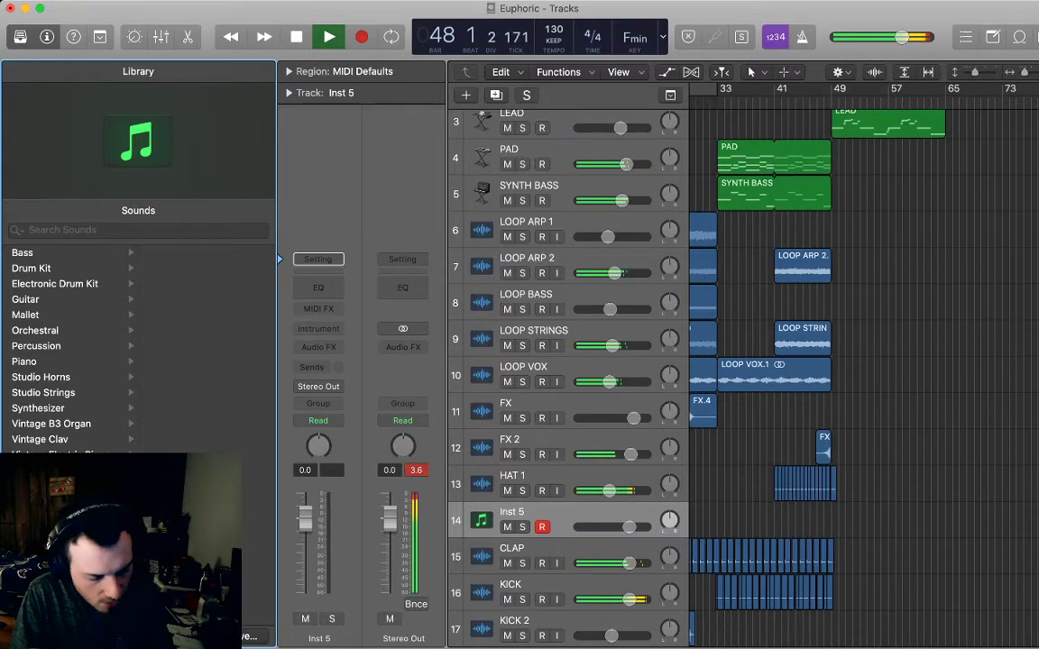
{"action": "left_click", "coordinate": [55, 284]}
{"action": "left_click", "coordinate": [188, 285]}
{"action": "key", "text": "space"}
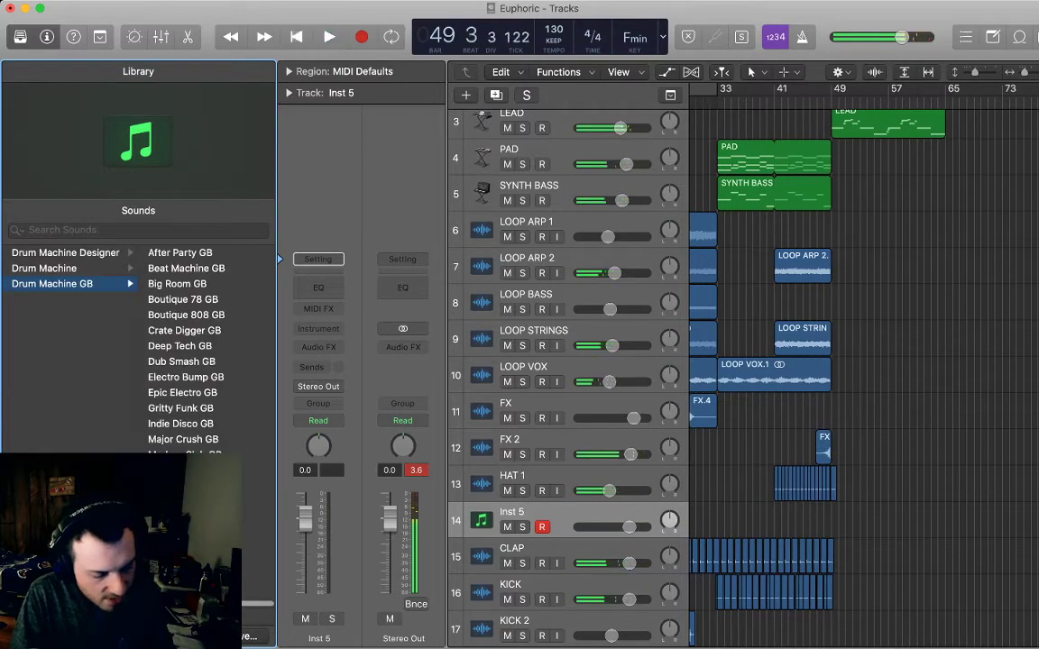
{"action": "left_click", "coordinate": [186, 269]}
{"action": "left_click", "coordinate": [186, 315]}
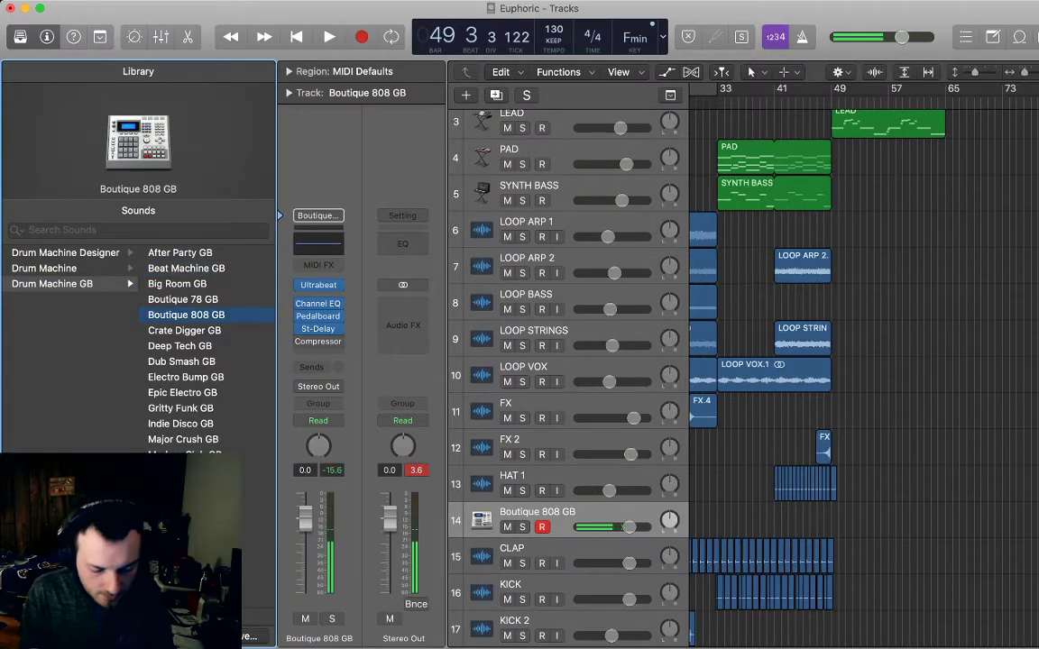
{"action": "left_click", "coordinate": [833, 101]}
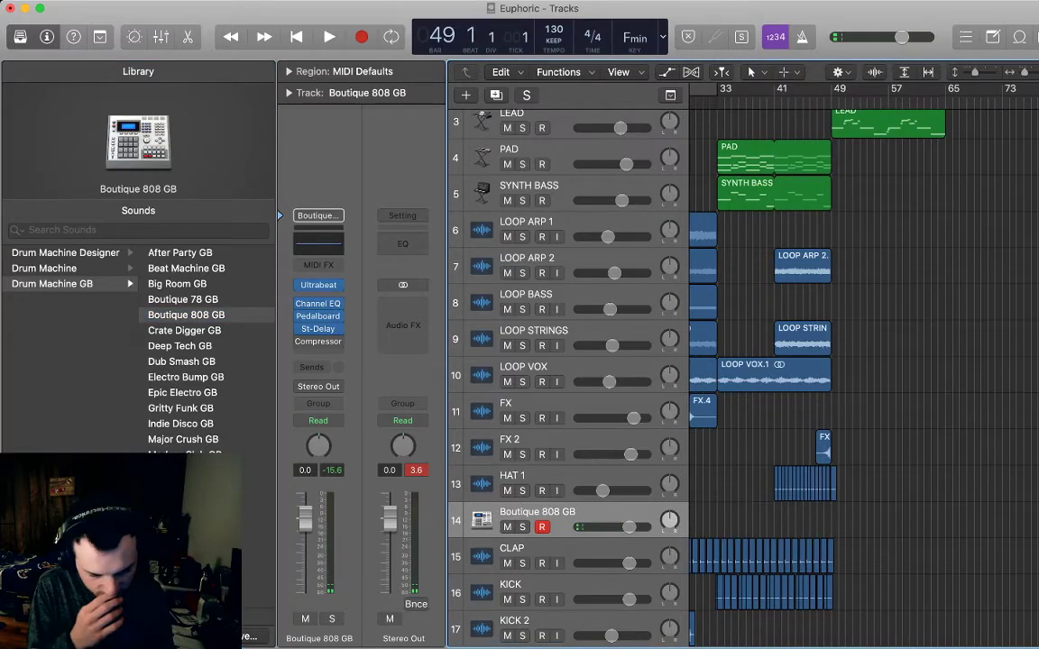
- Record a four-bar clap pattern on the Boutique 808 GB track starting at bar 49, and show the recorded notes for editing
{"action": "key", "text": "r"}
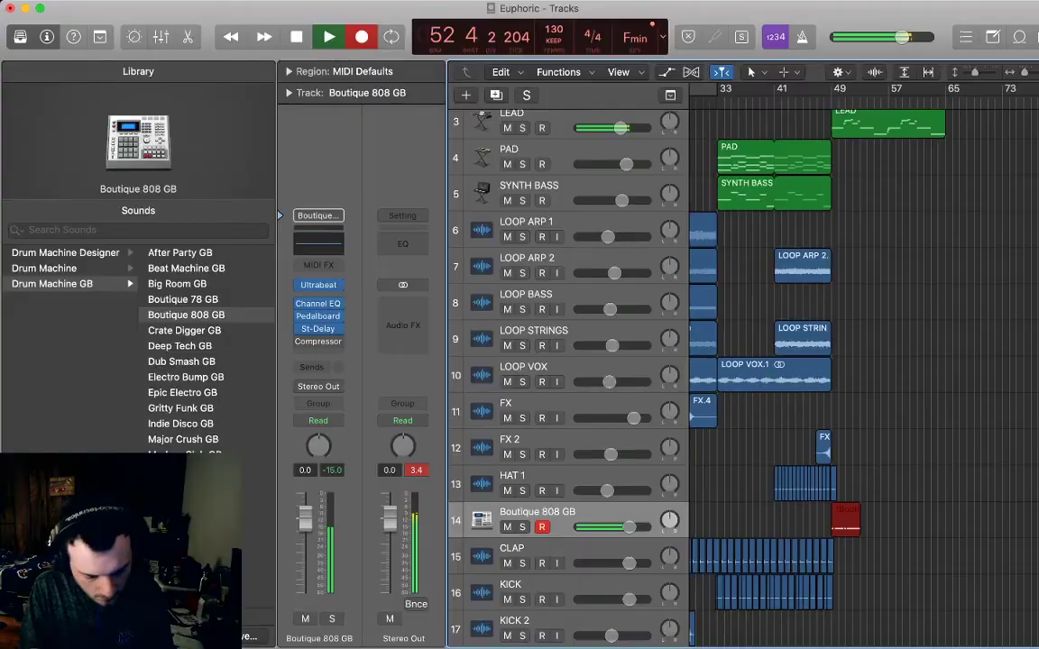
{"action": "key", "text": "space"}
{"action": "key", "text": "p"}
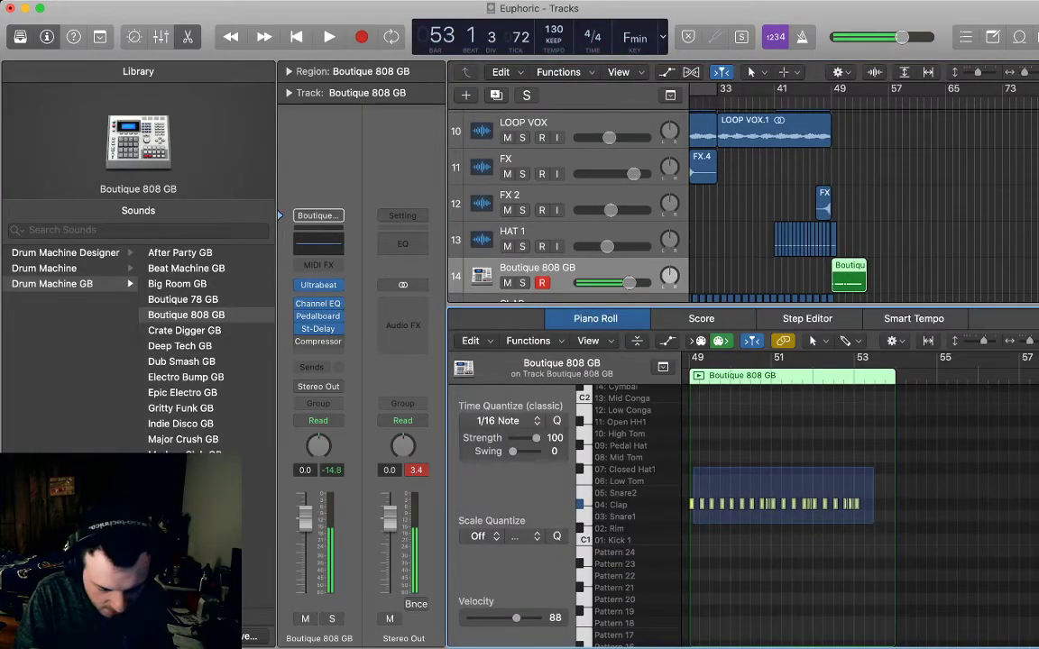
- Delete the extra clap note at bar 53 and shorten the Boutique 808 GB region to end at bar 53
{"action": "left_click_drag", "start_coordinate": [873, 523], "coordinate": [873, 523]}
{"action": "key", "text": "super+Right"}
{"action": "key", "text": "super+Right"}
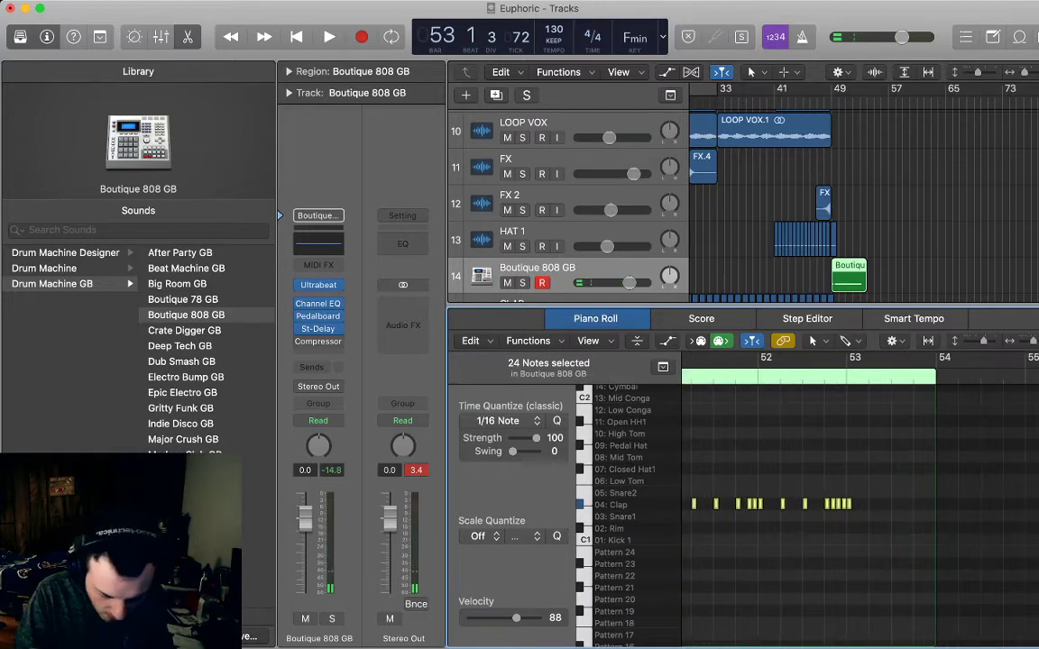
{"action": "left_click", "coordinate": [873, 523]}
{"action": "left_click", "coordinate": [848, 504]}
{"action": "key", "text": "Delete"}
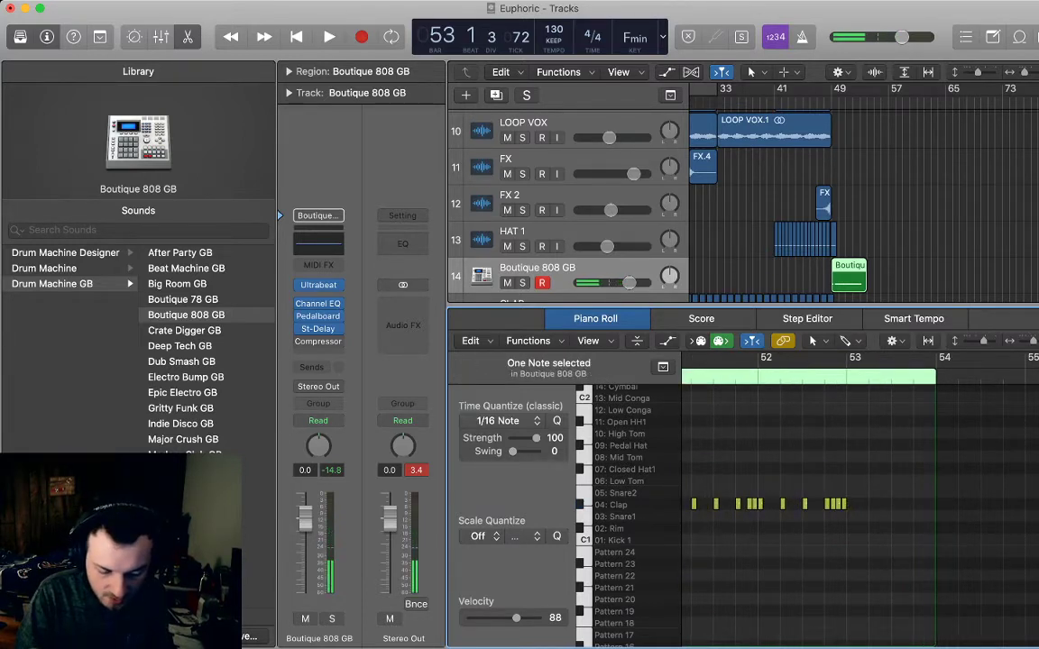
{"action": "key", "text": "Delete"}
- Play the clap pattern from bar 49, set the Boutique 808 GB volume to 2.1 dB, and insert the Wider plug-in
{"action": "key", "text": "space"}
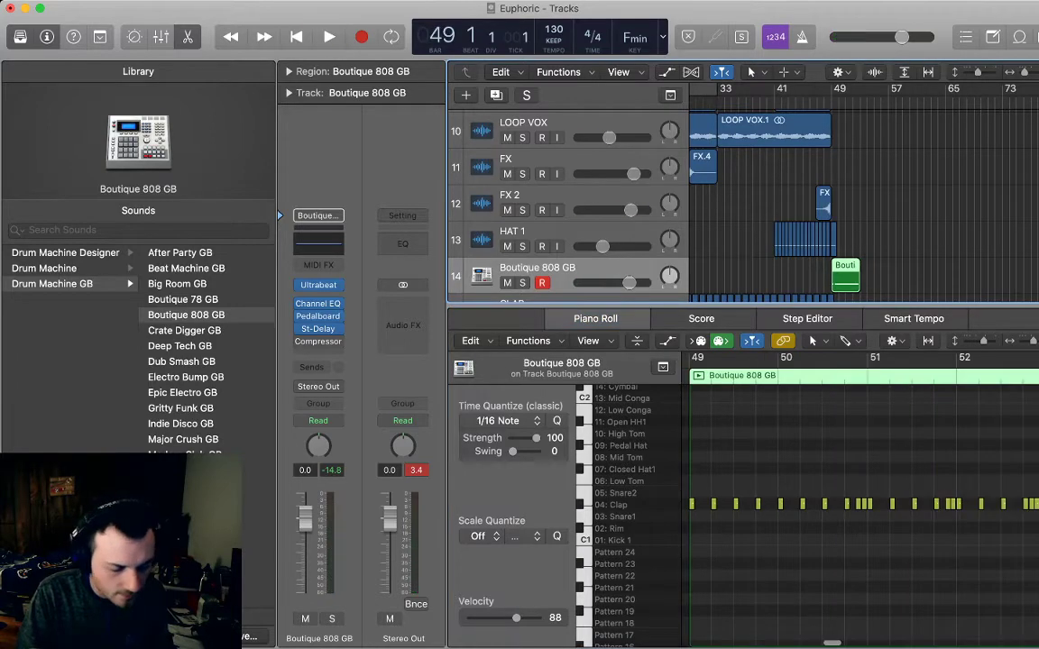
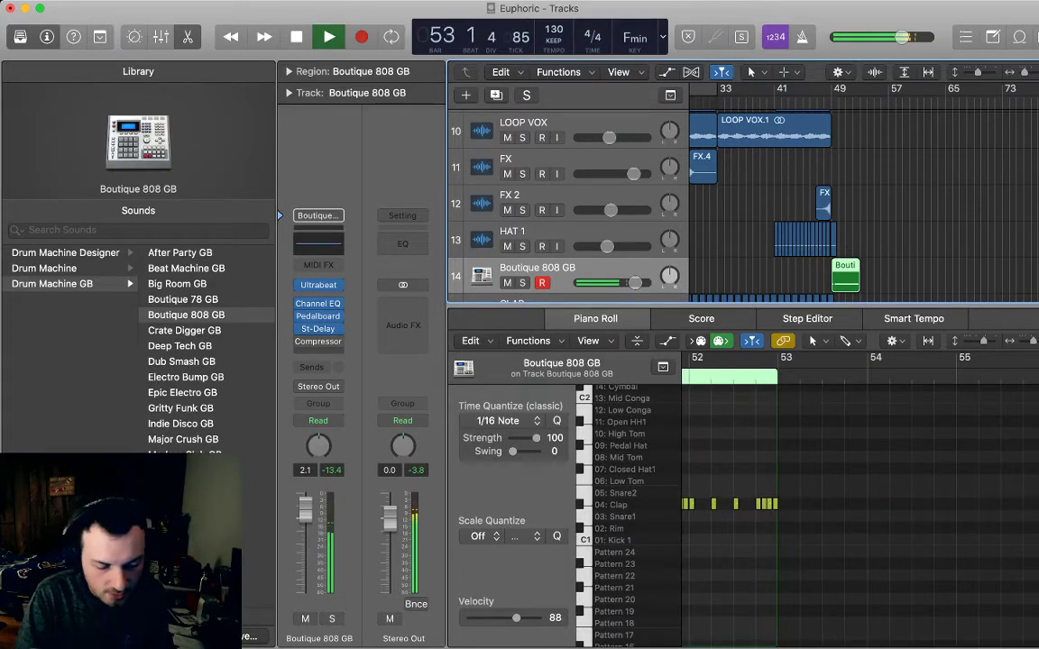
{"action": "key", "text": "space"}
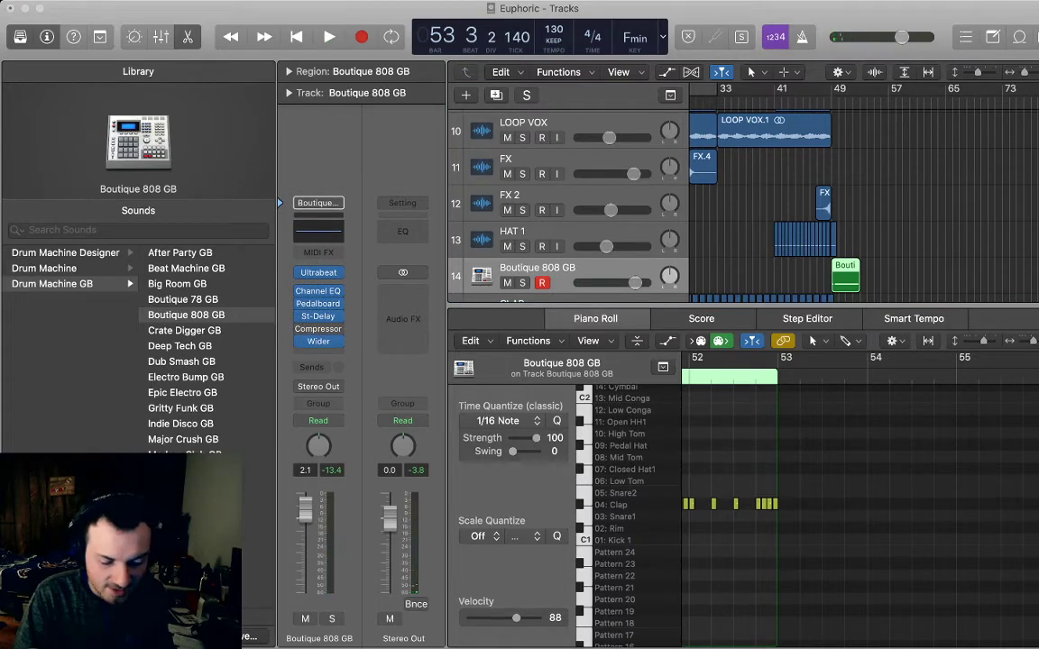
{"action": "key", "text": "space"}
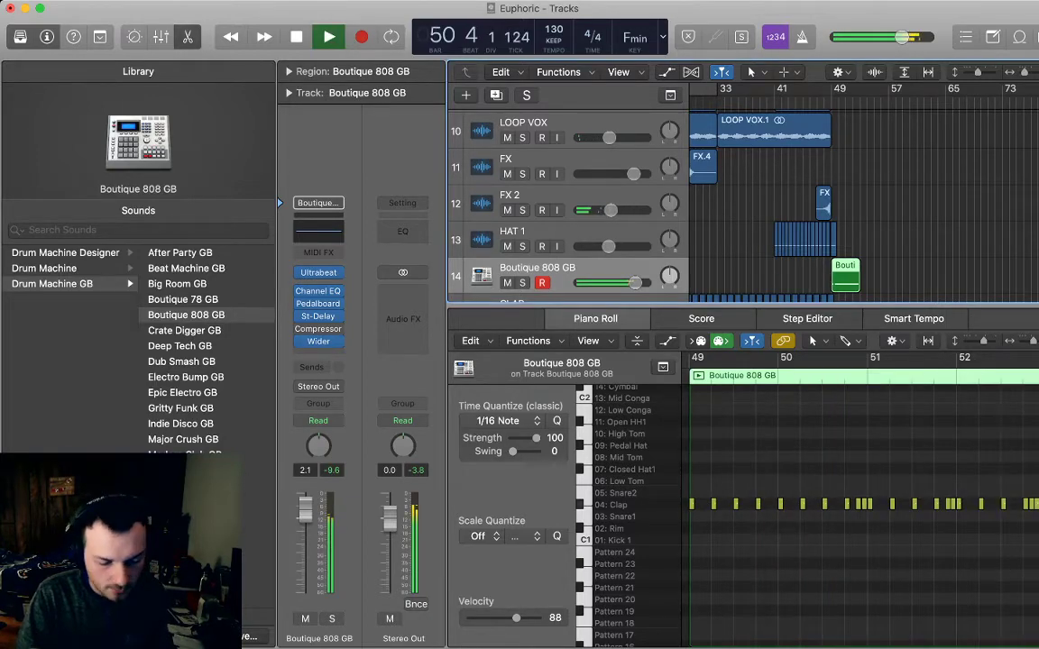
- Loop the SYNTH BASS, PAD and Boutique 808 GB regions out to the end of the LEAD region
{"action": "key", "text": "p"}
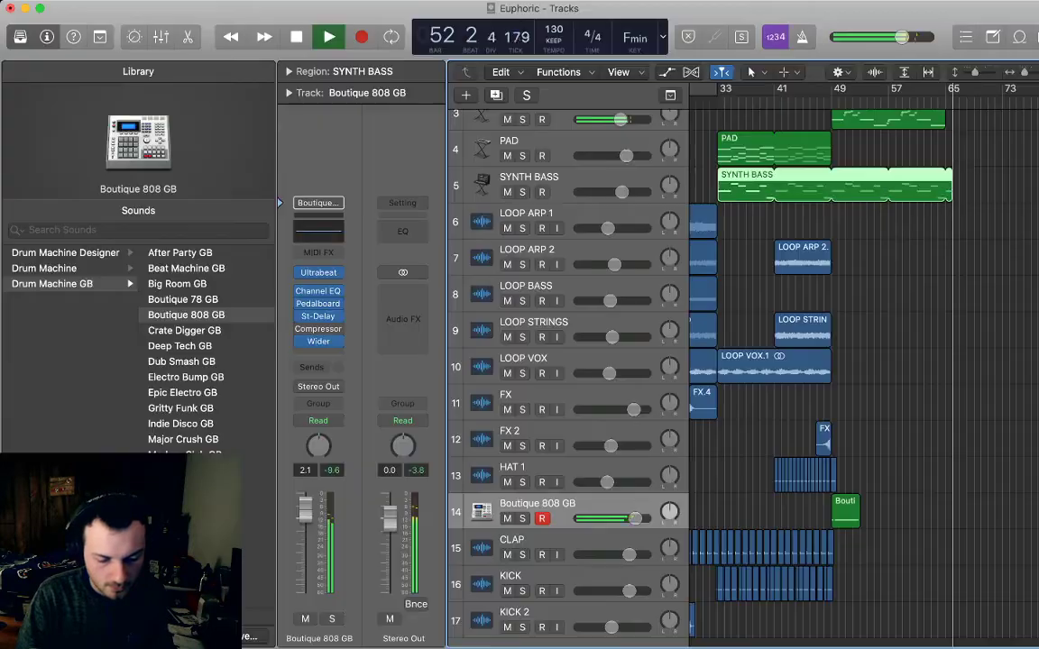
{"action": "left_click", "coordinate": [812, 186]}
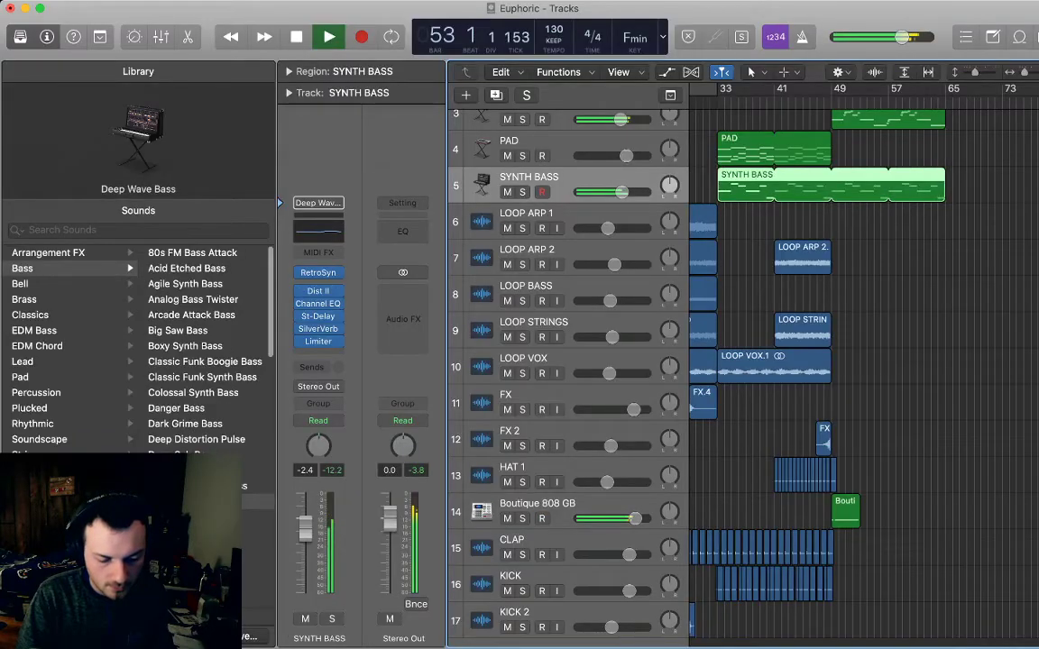
{"action": "left_click_drag", "start_coordinate": [828, 140], "coordinate": [945, 139]}
{"action": "key", "text": "space"}
{"action": "left_click_drag", "start_coordinate": [857, 501], "coordinate": [945, 501]}
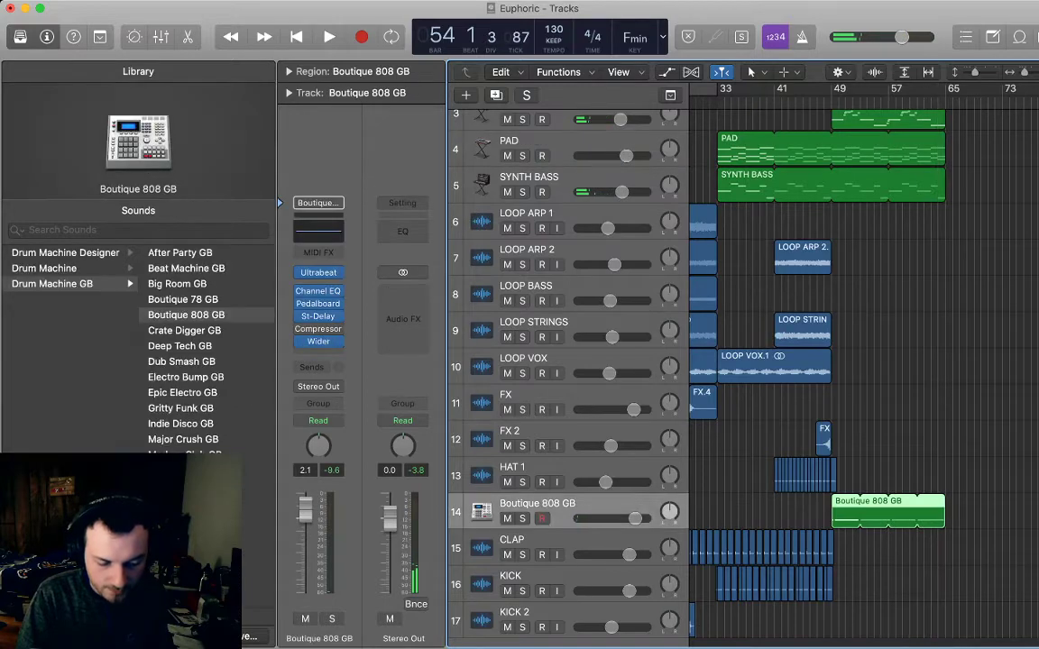
- Raise the Boutique 808 GB track volume to 3.5 dB while playing the arrangement from bar 49
{"action": "key", "text": "space"}
{"action": "key", "text": "space"}
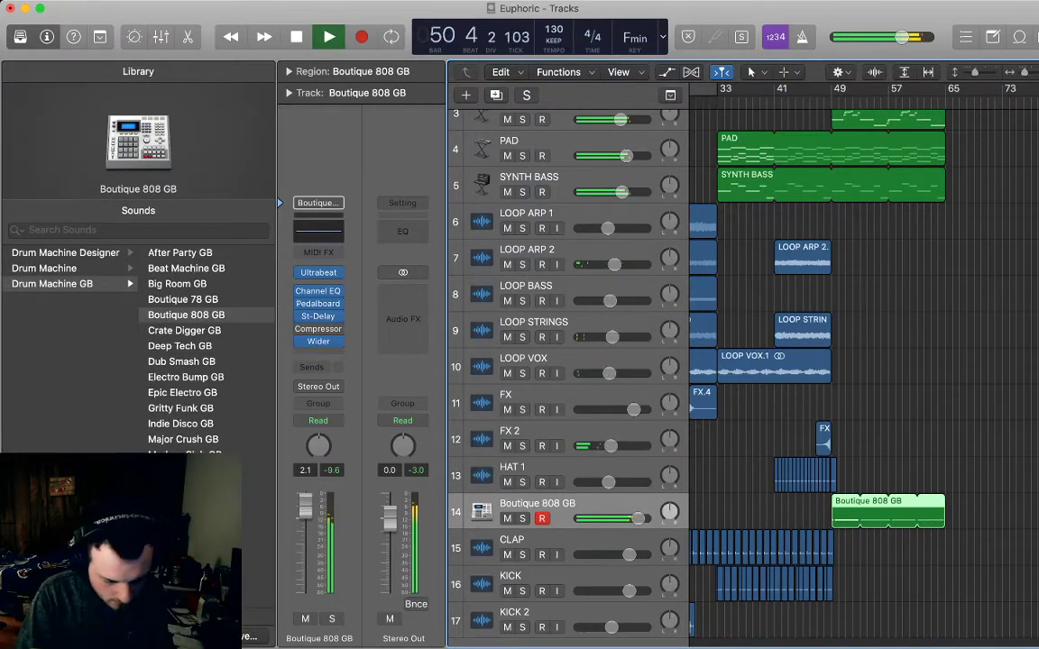
{"action": "left_click", "coordinate": [987, 511]}
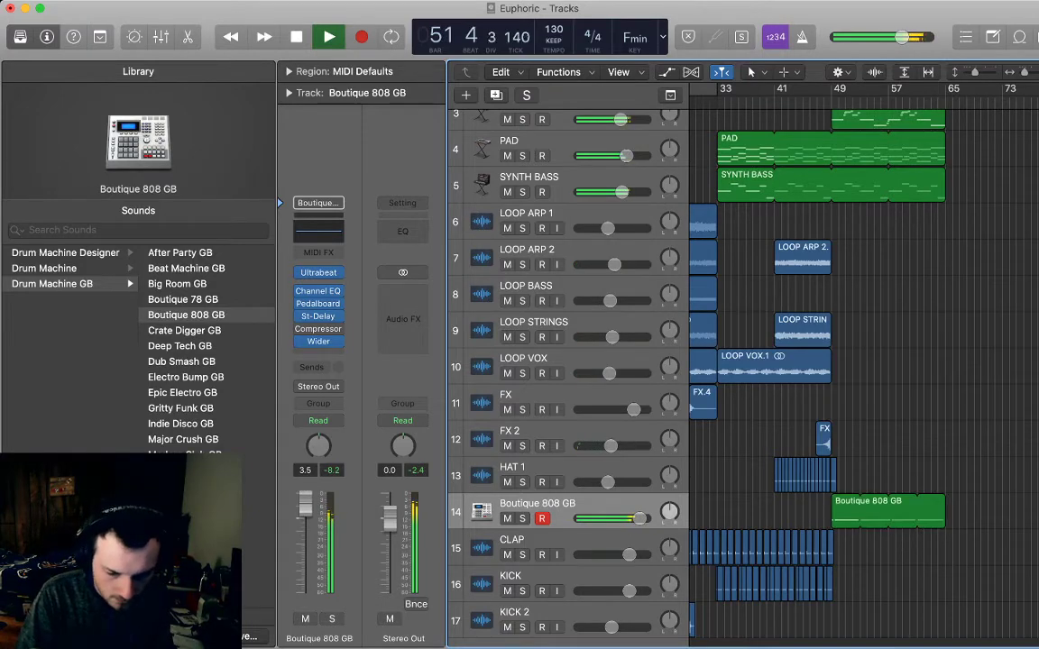
- Play the arrangement from about bar 46 to check the transition into the section at bar 49
{"action": "key", "text": "super+Left"}
{"action": "key", "text": "super+Left"}
{"action": "key", "text": "super+Left"}
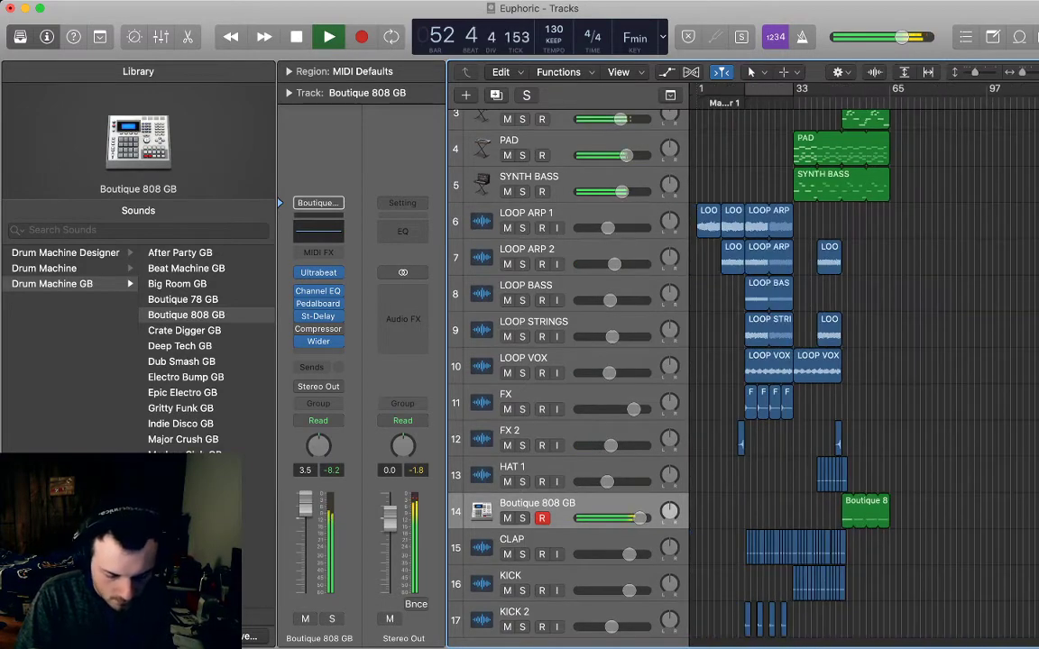
{"action": "key", "text": "space"}
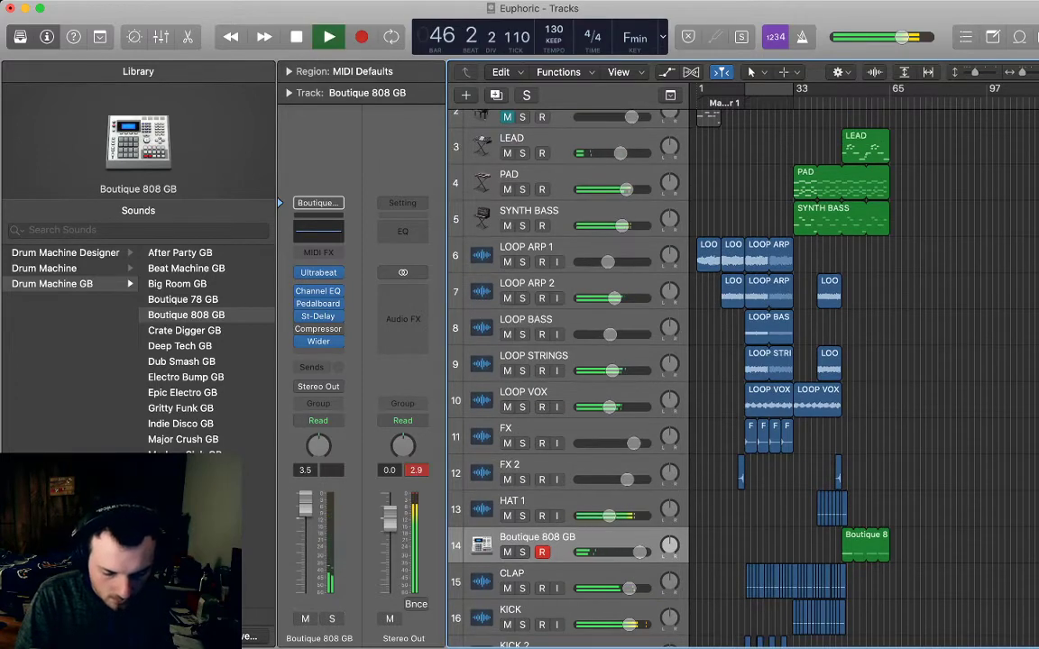
{"action": "key", "text": "super+Right"}
{"action": "key", "text": "super+Right"}
{"action": "key", "text": "super+Right"}
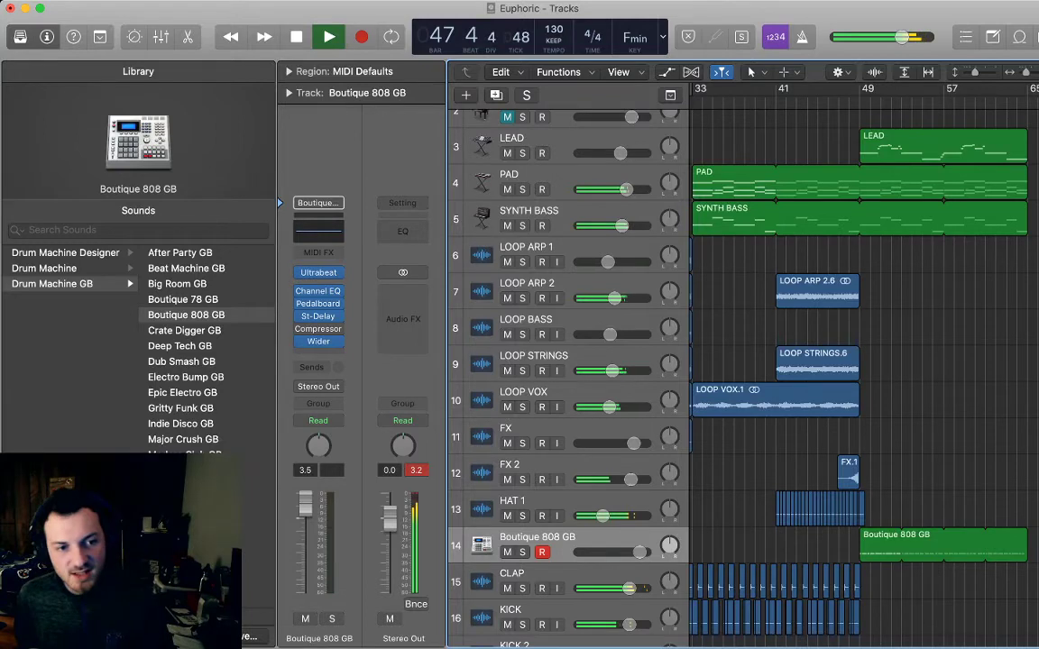
{"action": "key", "text": "space"}
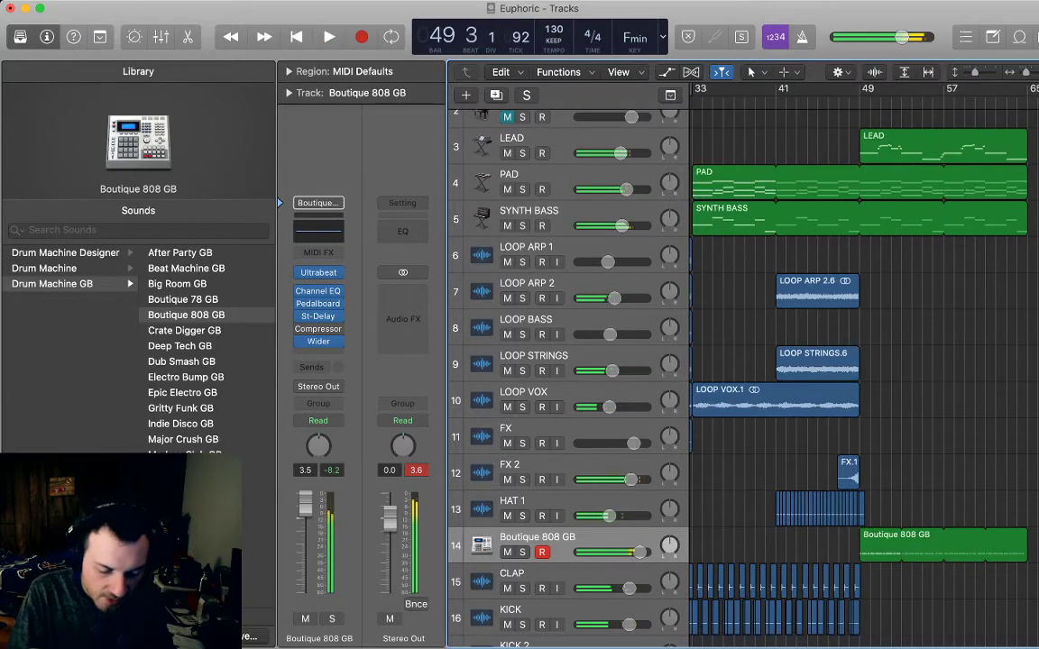
- Examine the clap notes of the Boutique 808 GB region and its alignment with the bar 49 boundary
{"action": "key", "text": "super+Right"}
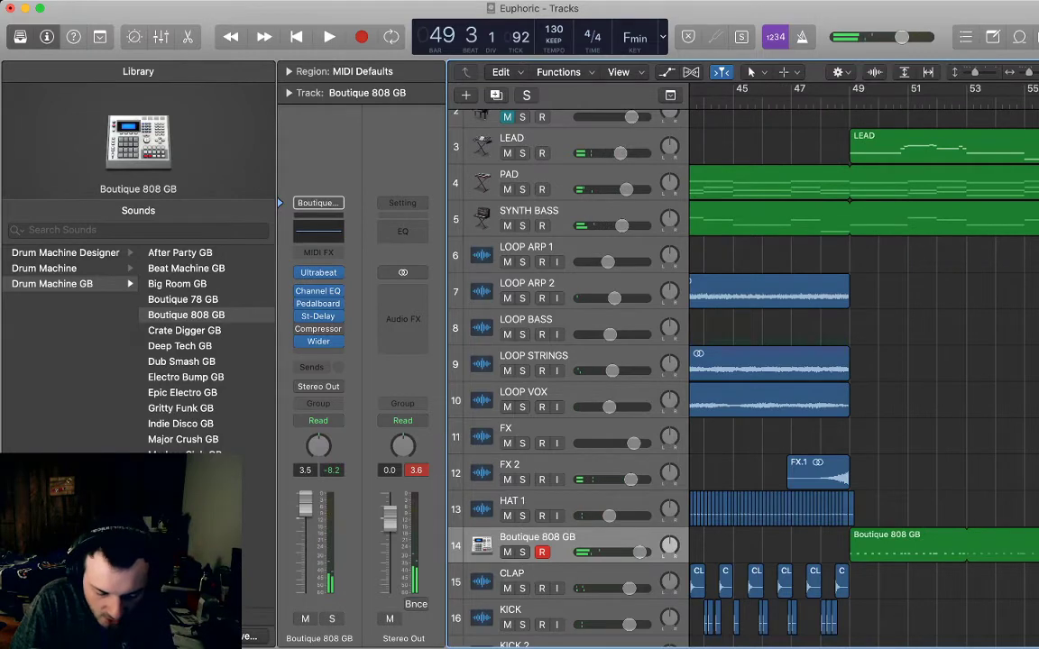
{"action": "double_click", "coordinate": [907, 547]}
{"action": "left_click", "coordinate": [850, 101]}
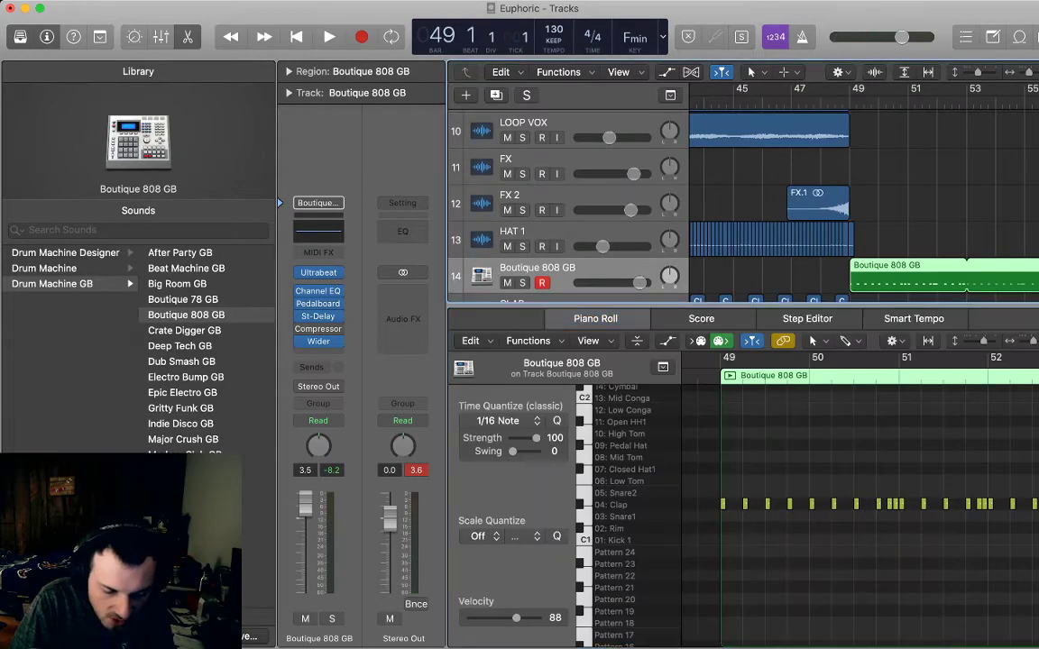
{"action": "key", "text": "super+Left"}
{"action": "key", "text": "super+Right"}
{"action": "key", "text": "super+Right"}
{"action": "key", "text": "super+Right"}
{"action": "key", "text": "super+Right"}
{"action": "key", "text": "super+Right"}
{"action": "key", "text": "super+Right"}
{"action": "key", "text": "super+Right"}
{"action": "key", "text": "super+Right"}
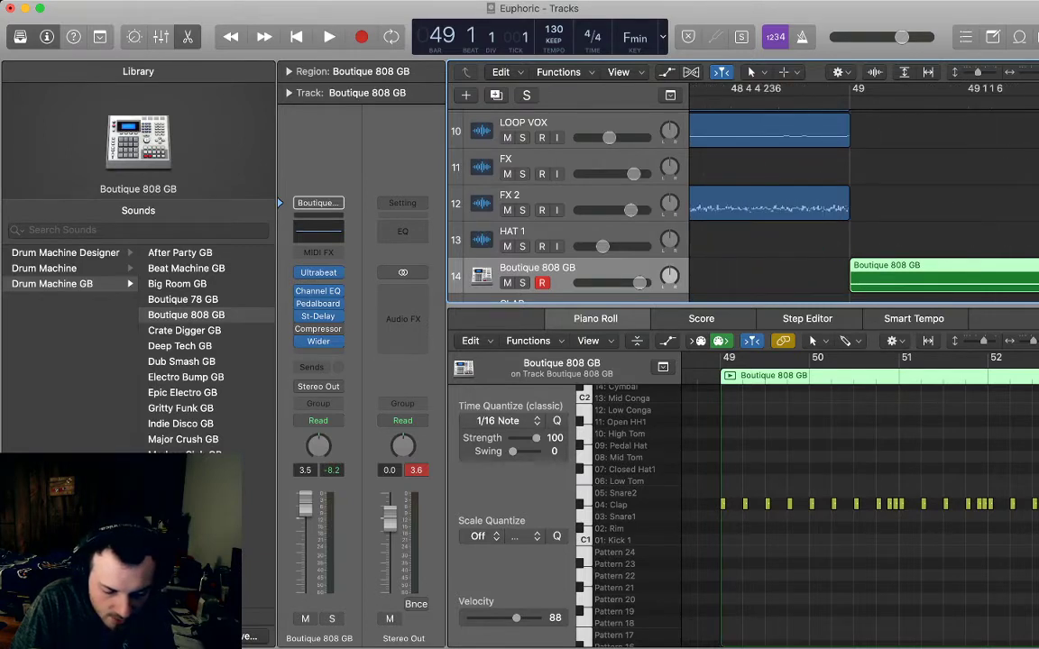
{"action": "key", "text": "super+Left"}
{"action": "key", "text": "super+Left"}
{"action": "key", "text": "super+Left"}
{"action": "key", "text": "super+Left"}
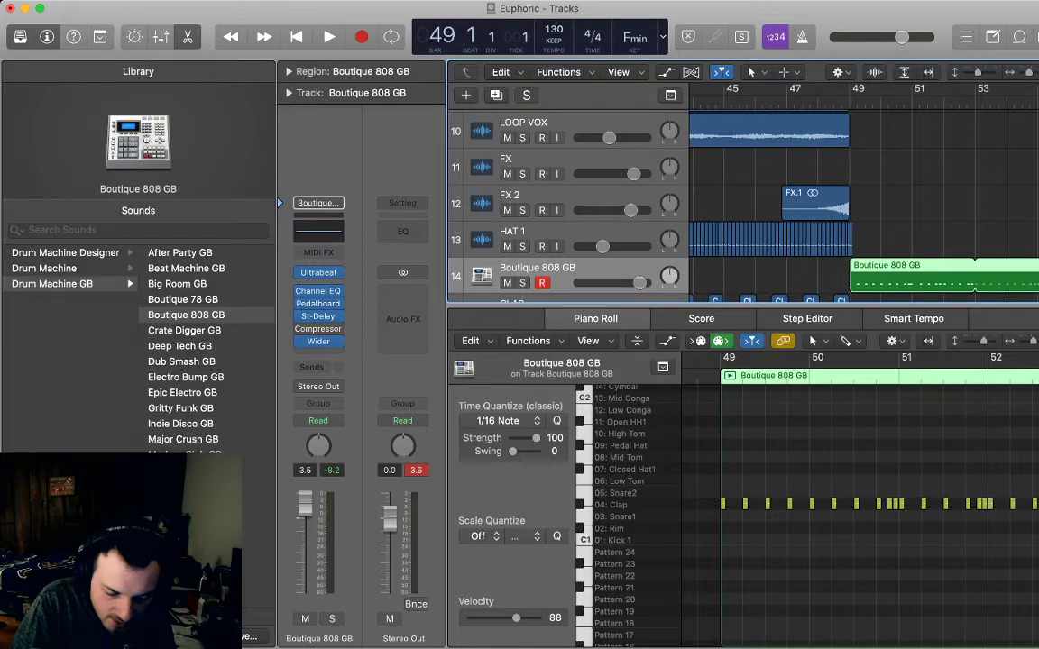
- Delete the last HAT 1 hit at 48 4 4, just before bar 49
{"action": "key", "text": "super+Right"}
{"action": "key", "text": "super+Right"}
{"action": "key", "text": "super+Right"}
{"action": "key", "text": "super+Right"}
{"action": "key", "text": "super+Right"}
{"action": "left_click", "coordinate": [821, 239]}
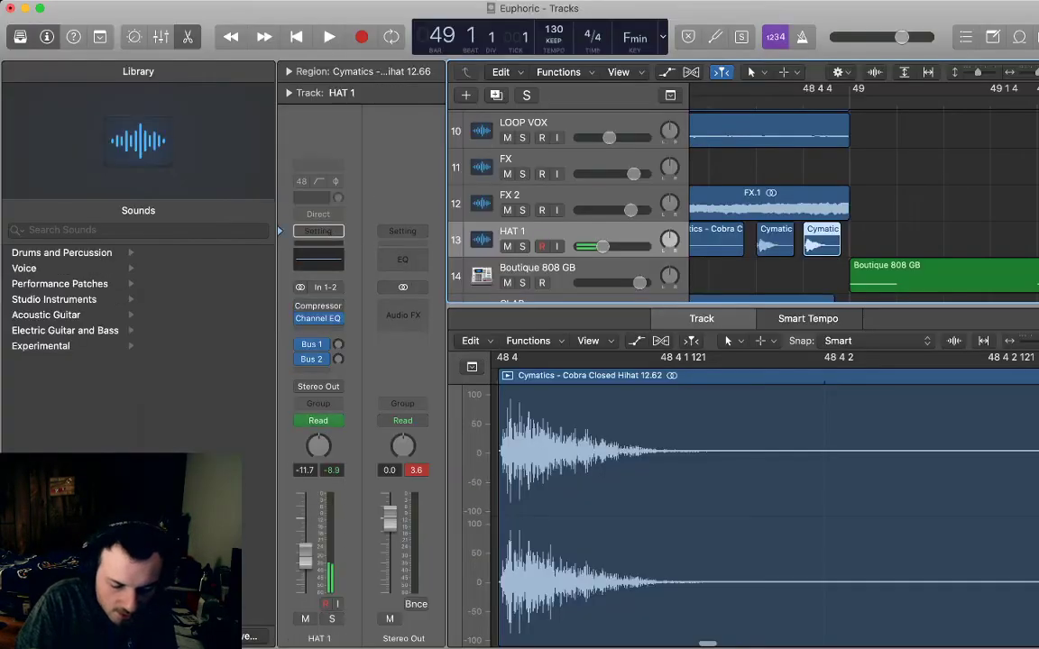
{"action": "key", "text": "BackSpace"}
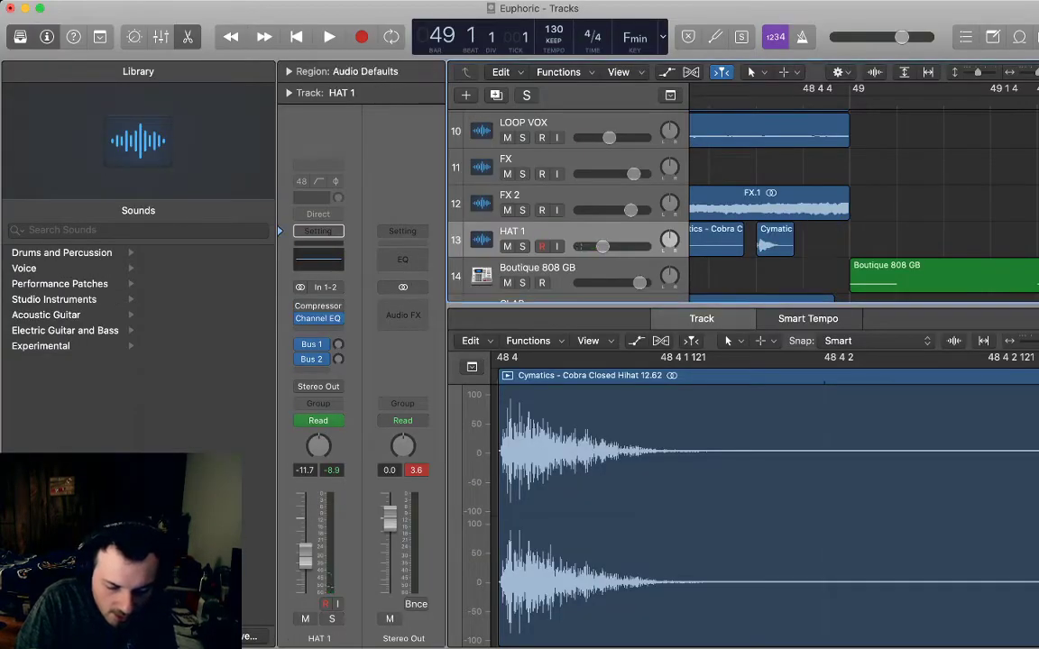
- Play the arrangement from bar 48 to check the transition into bar 49 without the last hi-hat hit
{"action": "key", "text": "super+Left"}
{"action": "key", "text": "super+Left"}
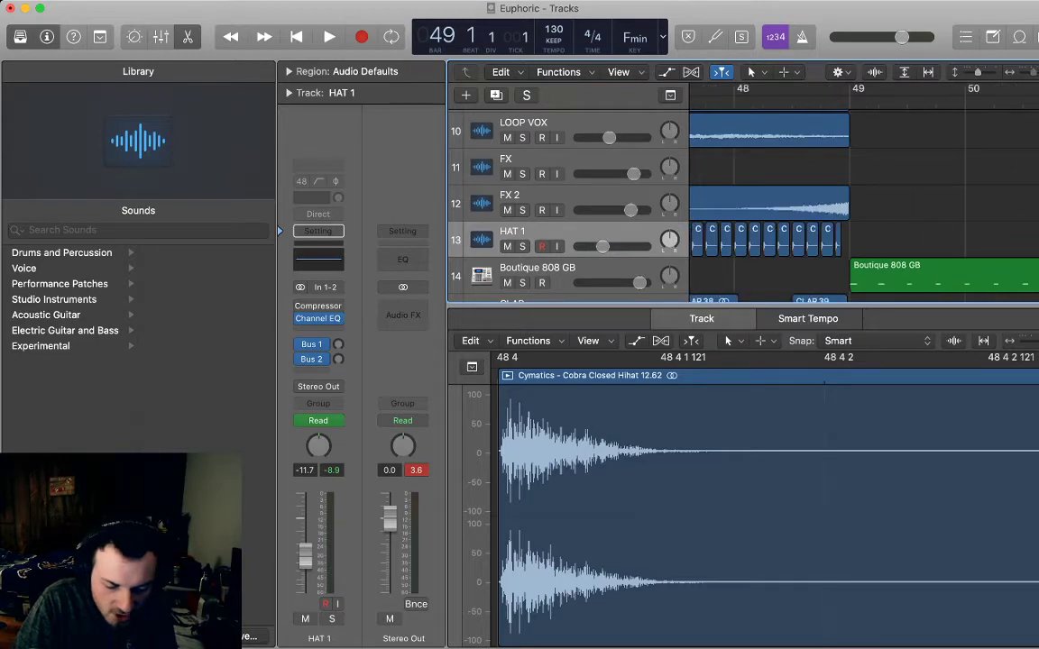
{"action": "key", "text": "super+Left"}
{"action": "key", "text": "super+Left"}
{"action": "key", "text": "e"}
{"action": "key", "text": "comma"}
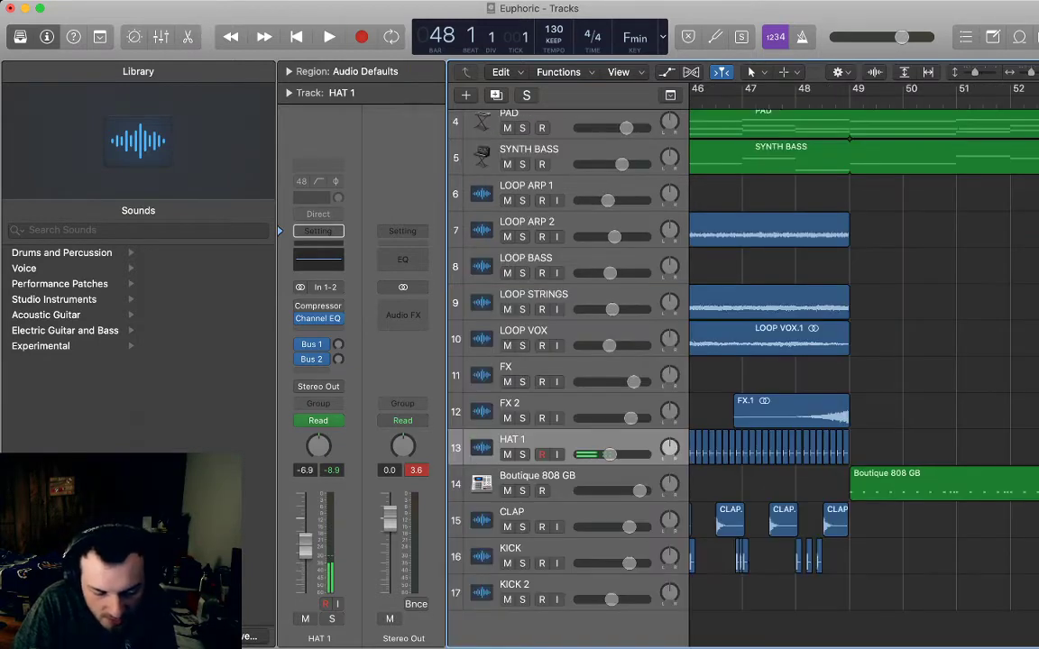
{"action": "key", "text": "space"}
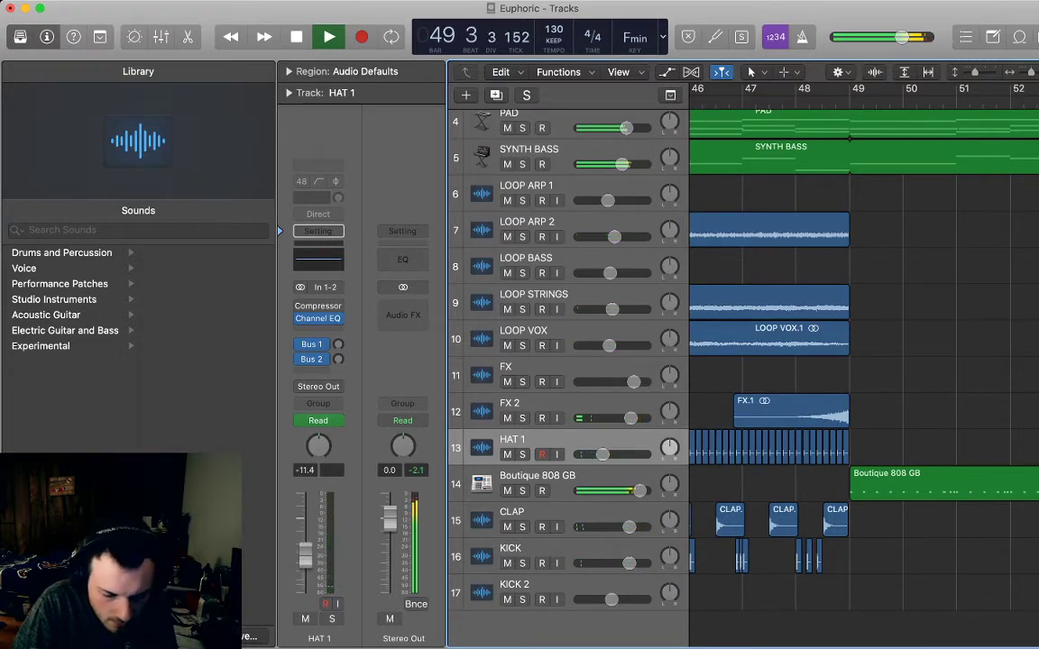
- Stop playback and separate the PAD and SYNTH BASS regions at bar 49
{"action": "scroll", "coordinate": [889, 270], "scroll_direction": "up", "scroll_amount": 3}
{"action": "key", "text": "space"}
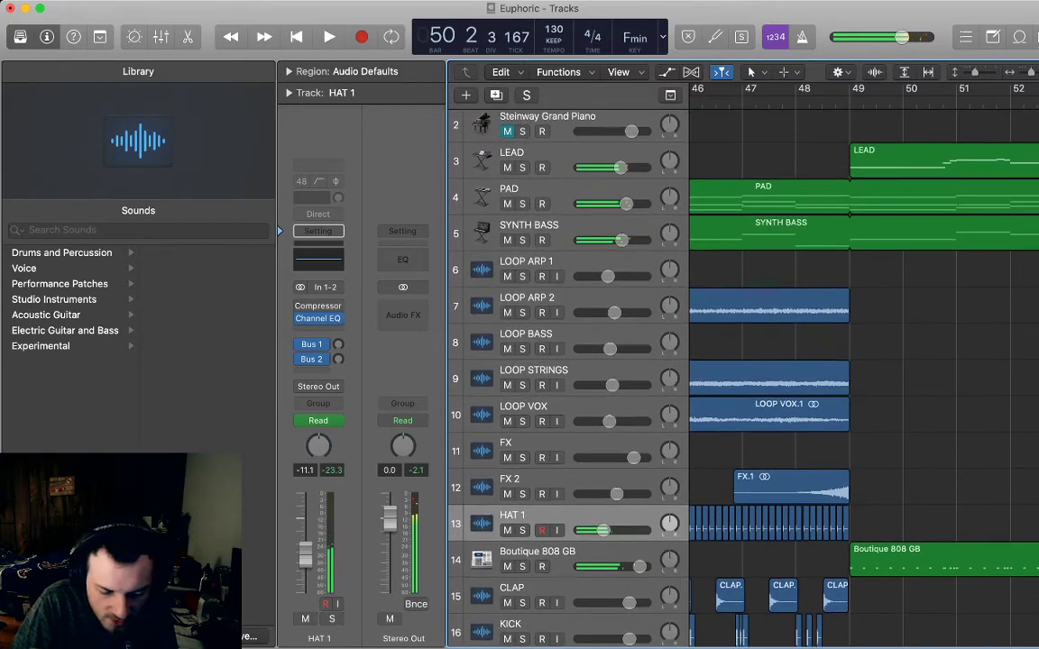
{"action": "left_click_drag", "start_coordinate": [896, 268], "coordinate": [886, 197]}
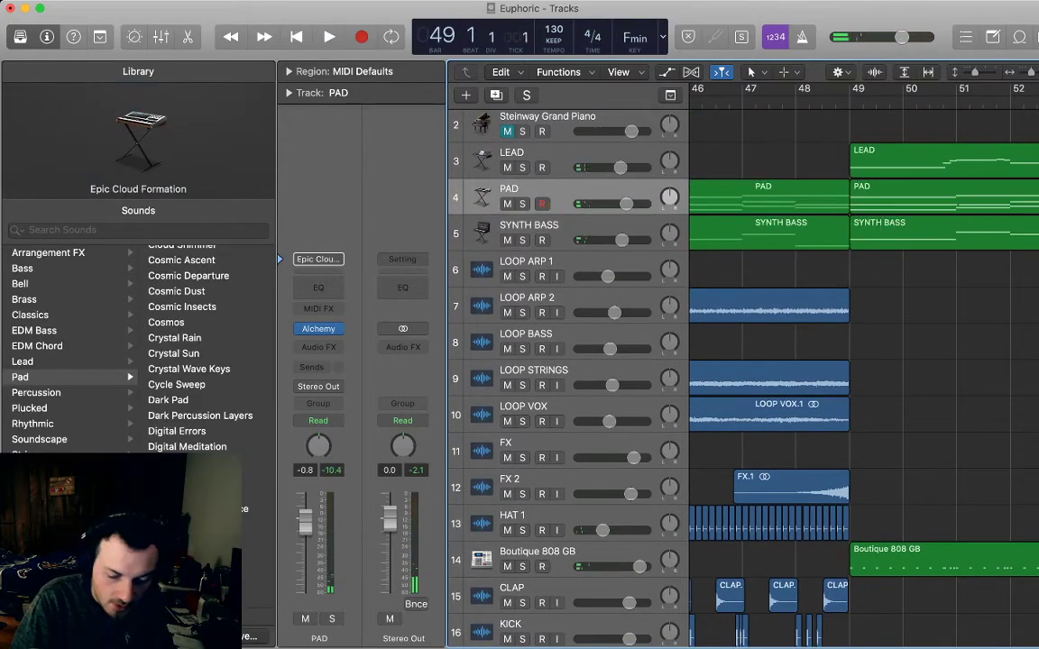
- Play the arrangement from bar 49 to check the new section, and look over the earlier sections back to bar 17
{"action": "key", "text": "space"}
{"action": "key", "text": "super+Left"}
{"action": "key", "text": "super+Left"}
{"action": "key", "text": "super+Left"}
{"action": "key", "text": "super+Left"}
{"action": "key", "text": "super+Left"}
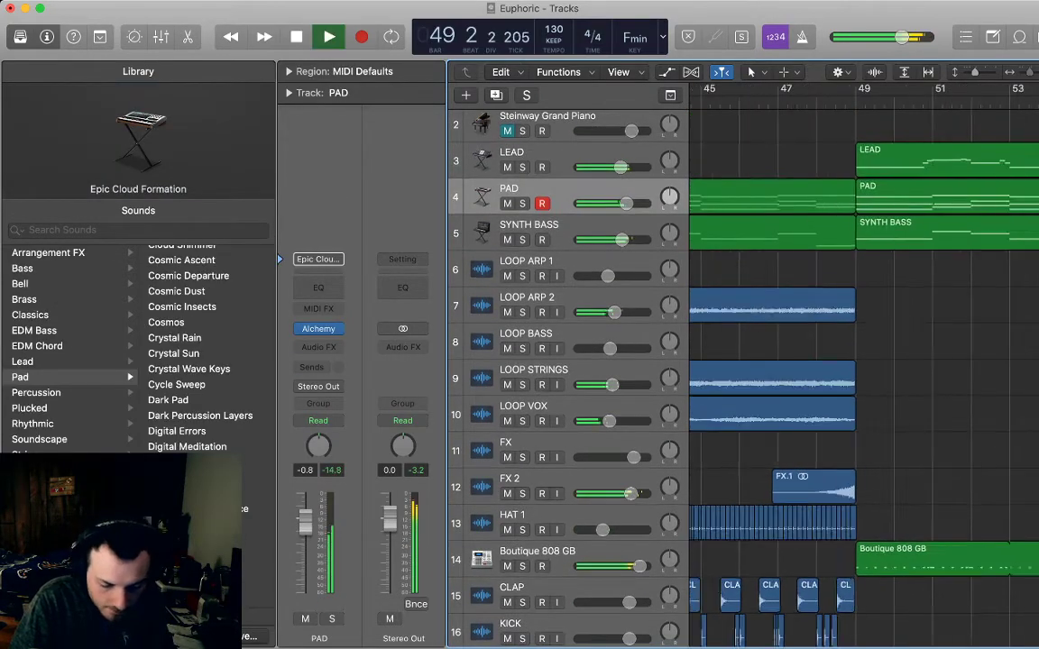
{"action": "scroll", "coordinate": [743, 361], "scroll_direction": "down", "scroll_amount": 3}
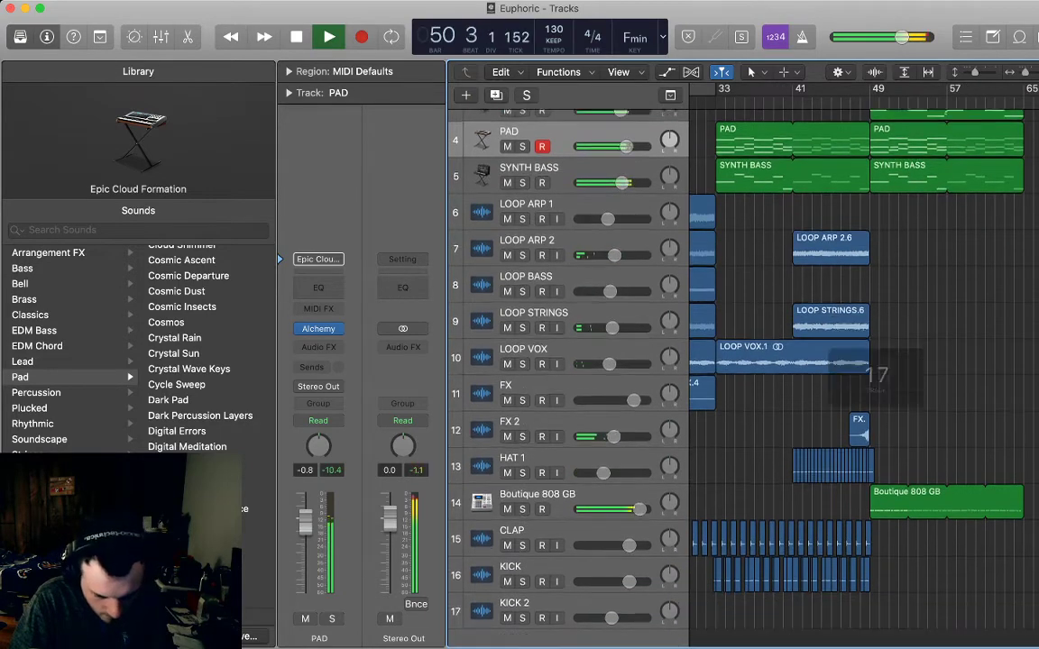
{"action": "scroll", "coordinate": [866, 360], "scroll_direction": "up", "scroll_amount": 1}
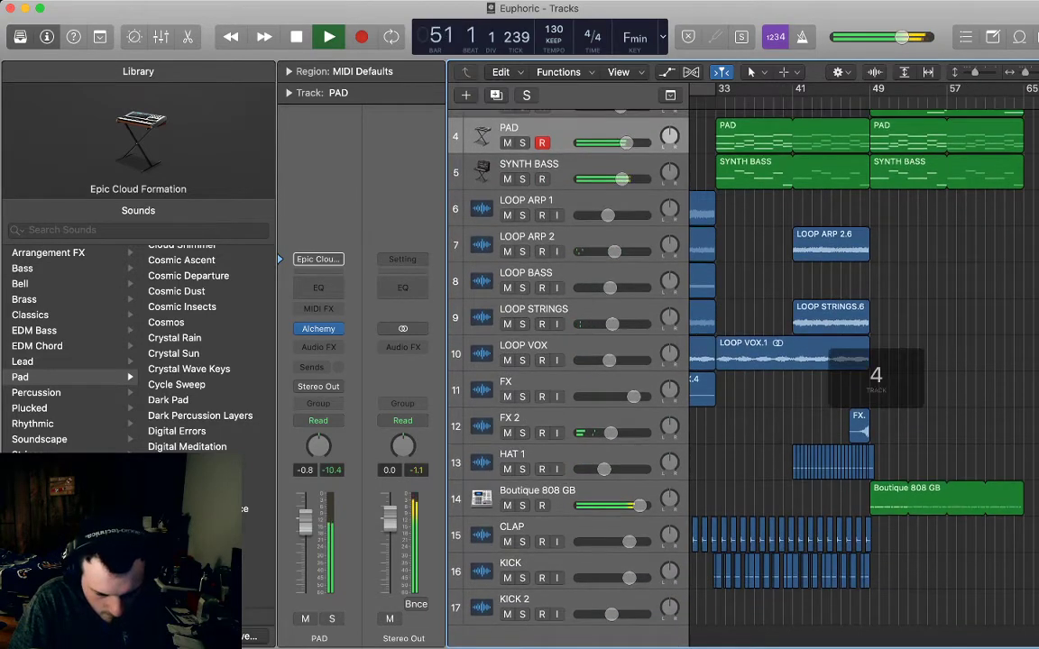
{"action": "scroll", "coordinate": [866, 360], "scroll_direction": "left", "scroll_amount": 5}
{"action": "key", "text": "space"}
{"action": "scroll", "coordinate": [866, 360], "scroll_direction": "right", "scroll_amount": 4}
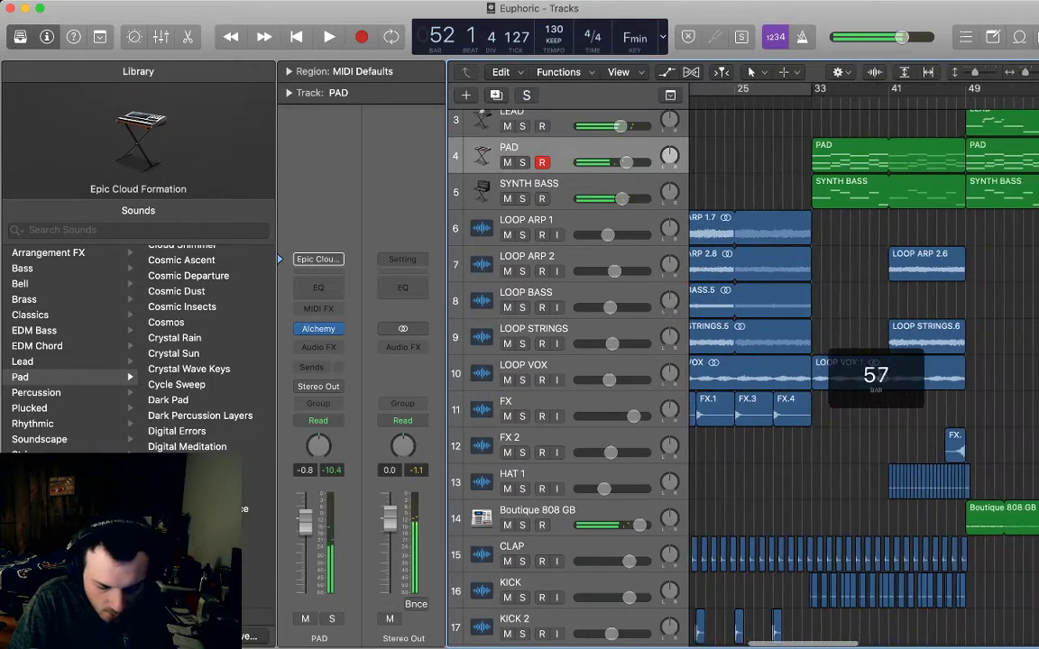
{"action": "scroll", "coordinate": [875, 374], "scroll_direction": "left", "scroll_amount": 3}
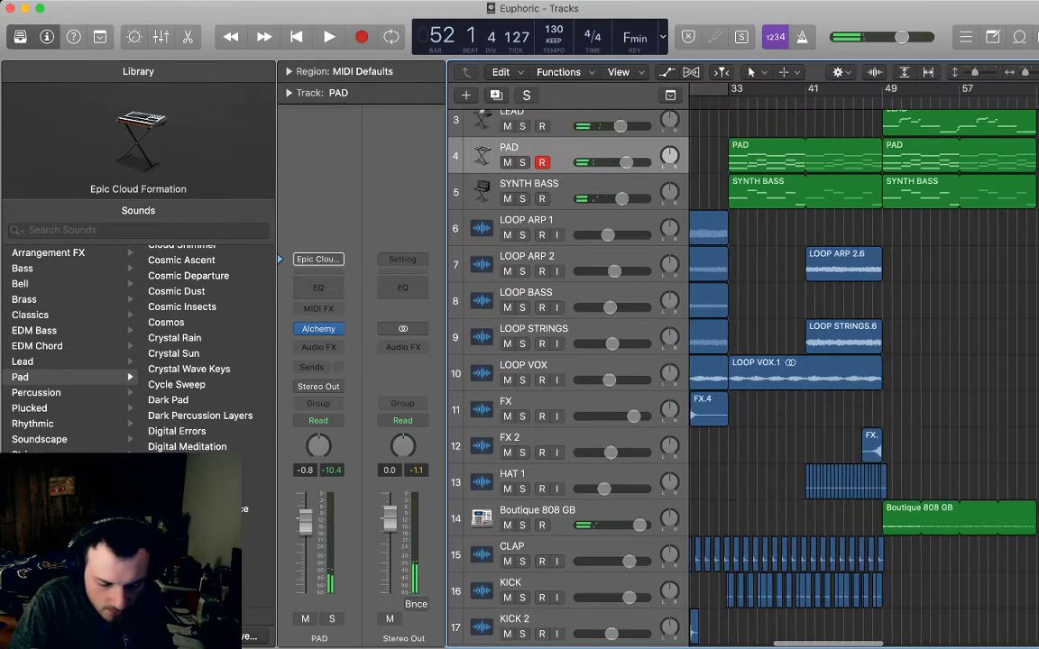
{"action": "scroll", "coordinate": [876, 374], "scroll_direction": "left", "scroll_amount": 1}
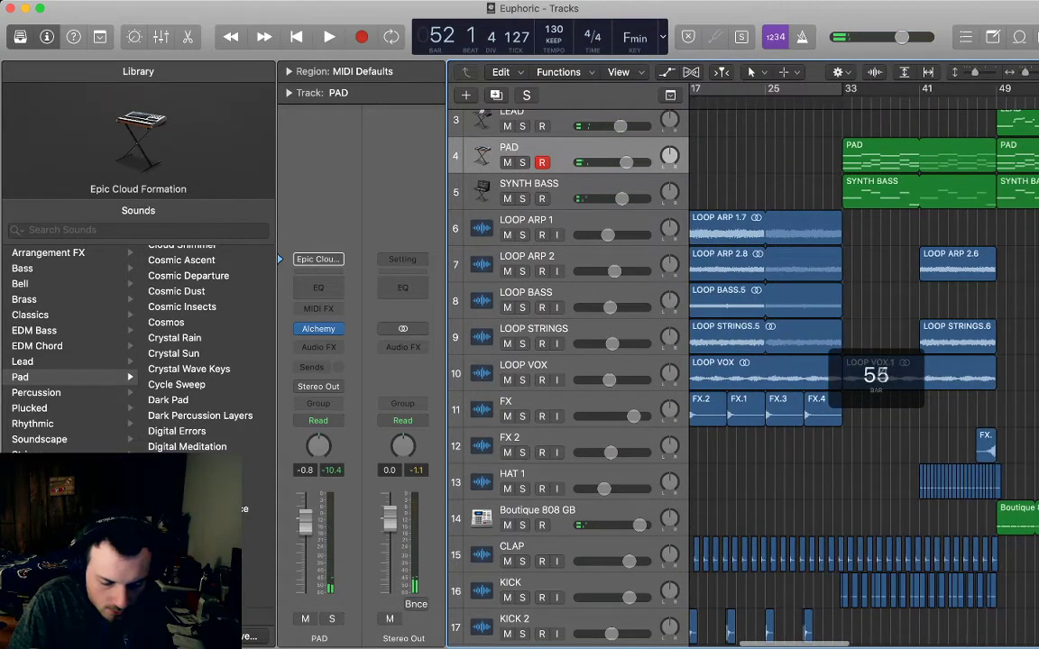
{"action": "scroll", "coordinate": [876, 375], "scroll_direction": "left", "scroll_amount": 4}
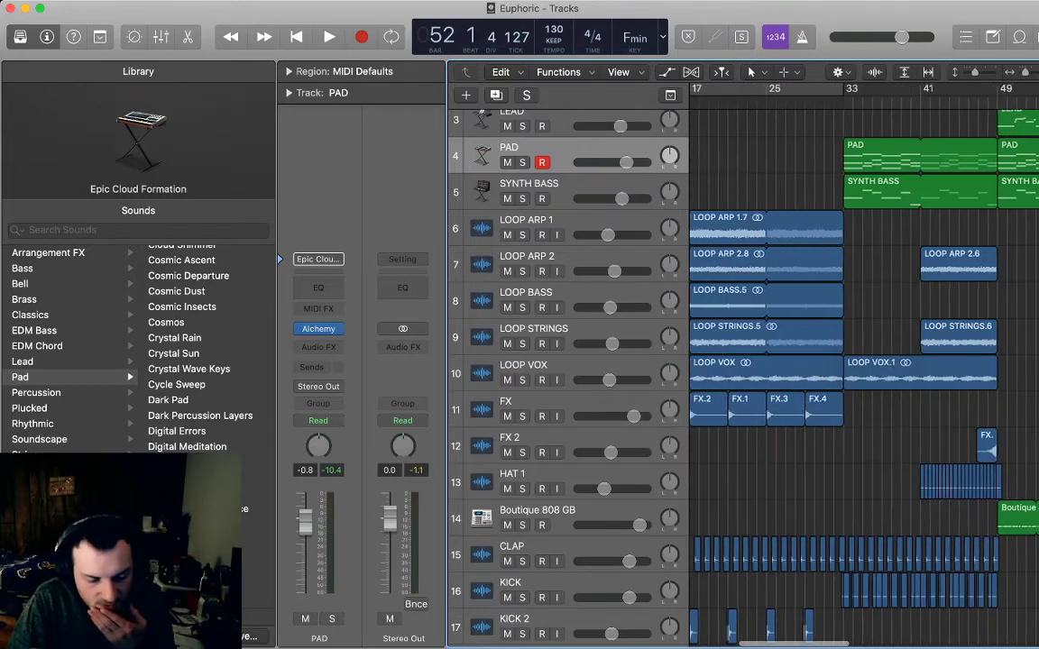
- Copy the LOOP ARP 1 region from bar 17 to bar 49 on the same track
{"action": "scroll", "coordinate": [876, 374], "scroll_direction": "left", "scroll_amount": 2}
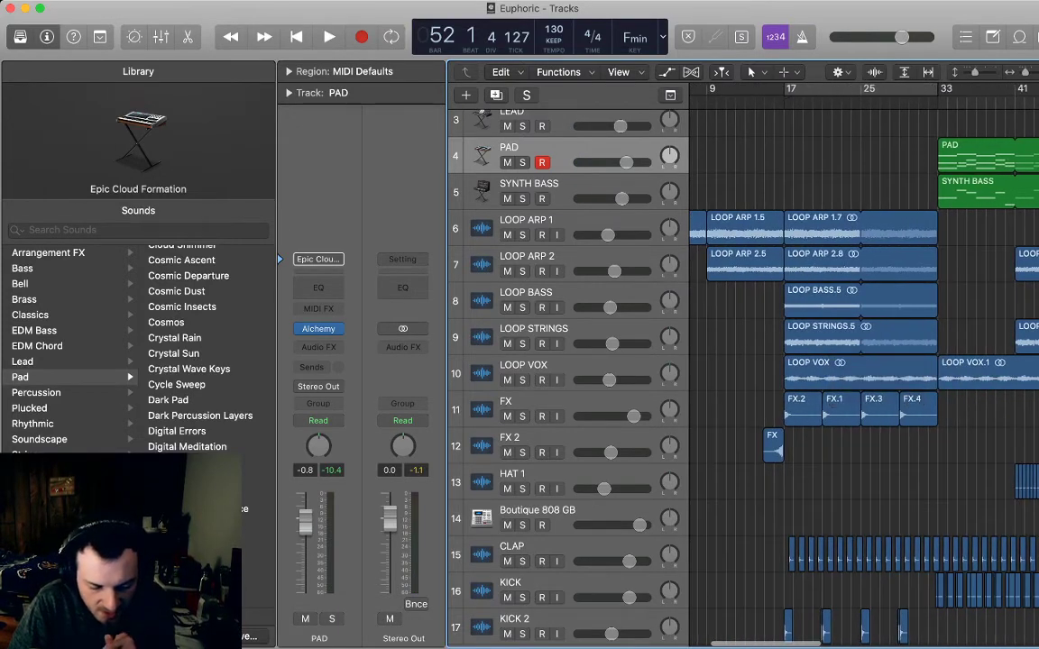
{"action": "scroll", "coordinate": [875, 374], "scroll_direction": "right", "scroll_amount": 1}
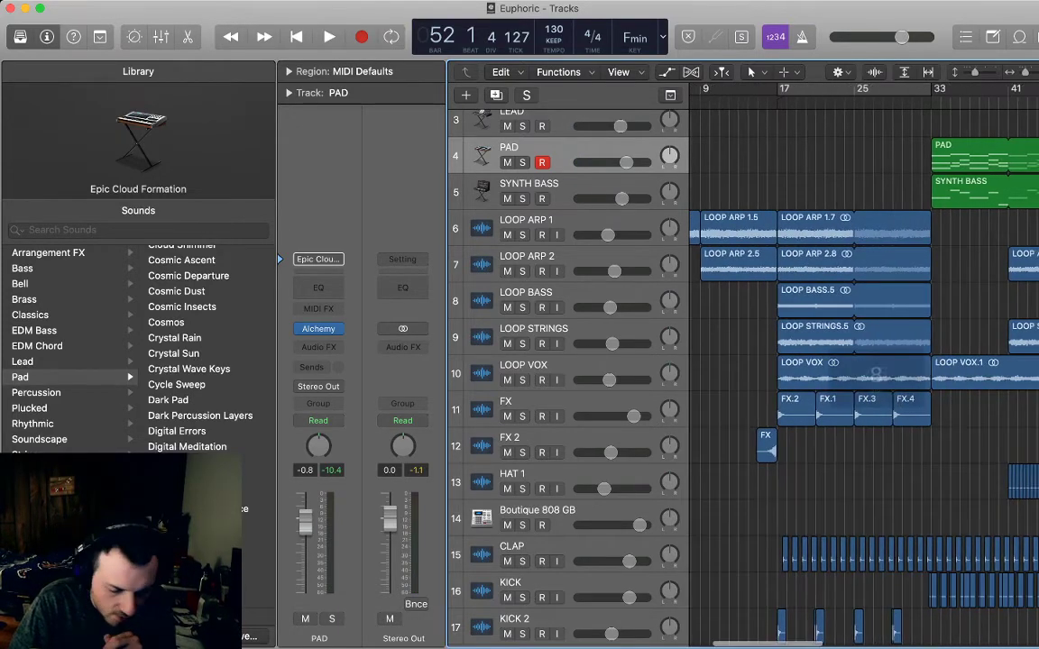
{"action": "scroll", "coordinate": [875, 374], "scroll_direction": "left", "scroll_amount": 4}
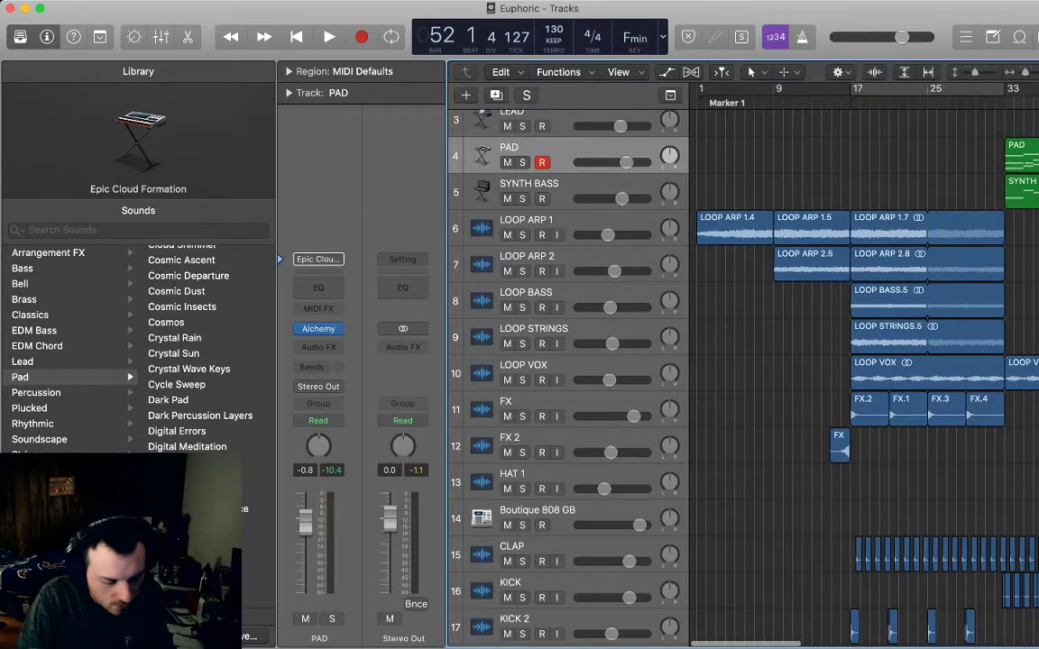
{"action": "left_click", "coordinate": [889, 229]}
{"action": "scroll", "coordinate": [876, 374], "scroll_direction": "right", "scroll_amount": 12}
{"action": "scroll", "coordinate": [876, 374], "scroll_direction": "right", "scroll_amount": 1}
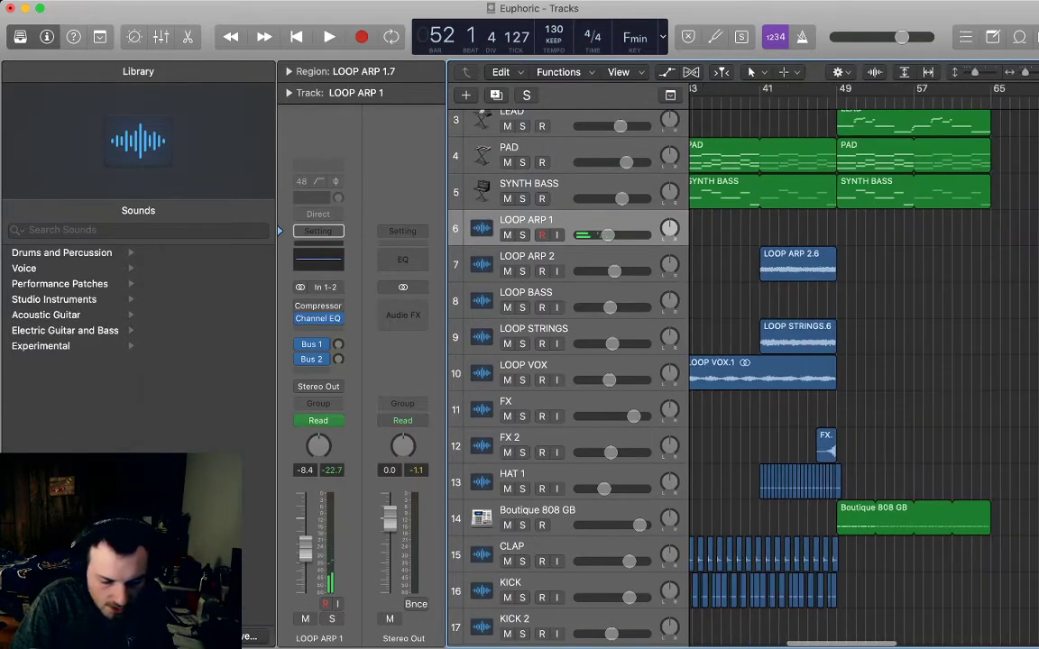
{"action": "left_click", "coordinate": [838, 101]}
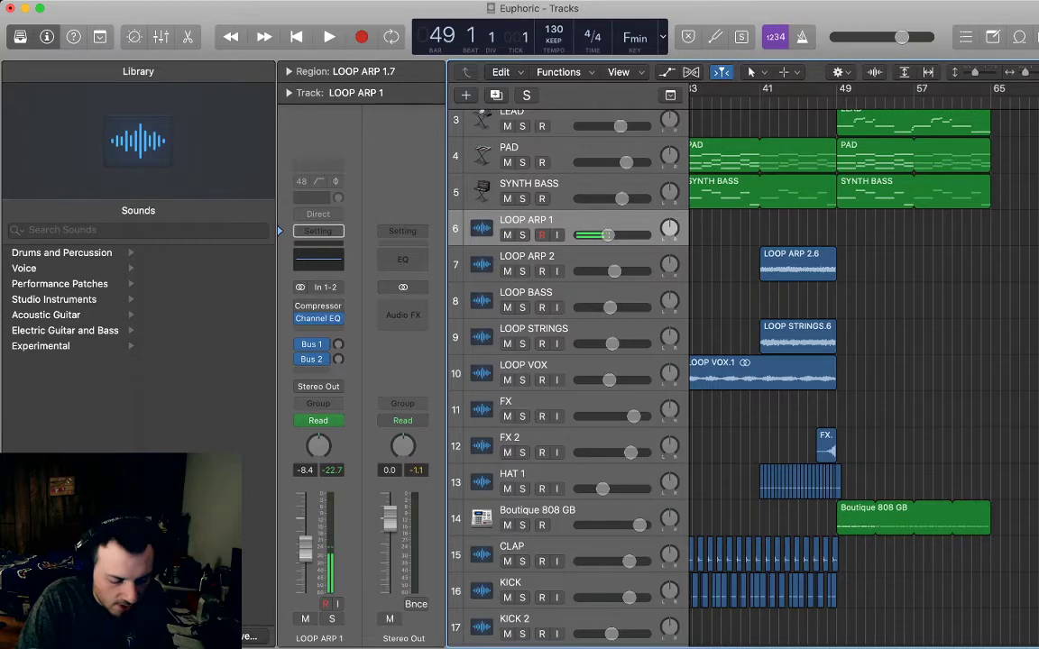
{"action": "key", "text": "super+v"}
{"action": "left_click", "coordinate": [875, 374]}
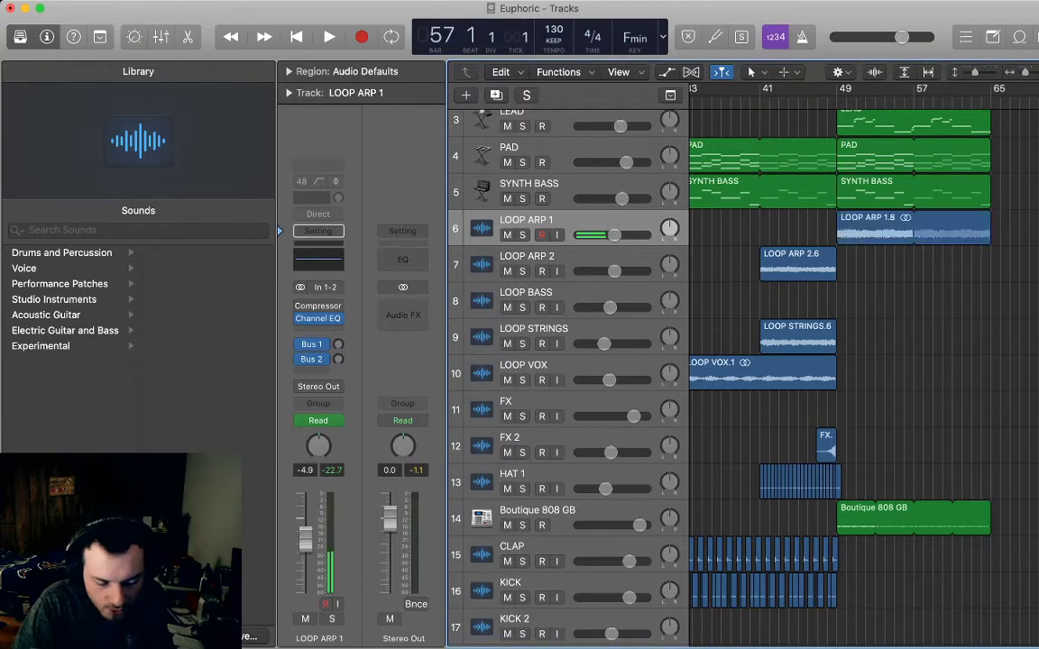
- Copy the LOOP ARP 1 region from bar 9 to bar 41 and trim its start to about bar 47
{"action": "scroll", "coordinate": [876, 374], "scroll_direction": "left", "scroll_amount": 3}
{"action": "scroll", "coordinate": [863, 375], "scroll_direction": "left", "scroll_amount": 2}
{"action": "scroll", "coordinate": [864, 375], "scroll_direction": "left", "scroll_amount": 10}
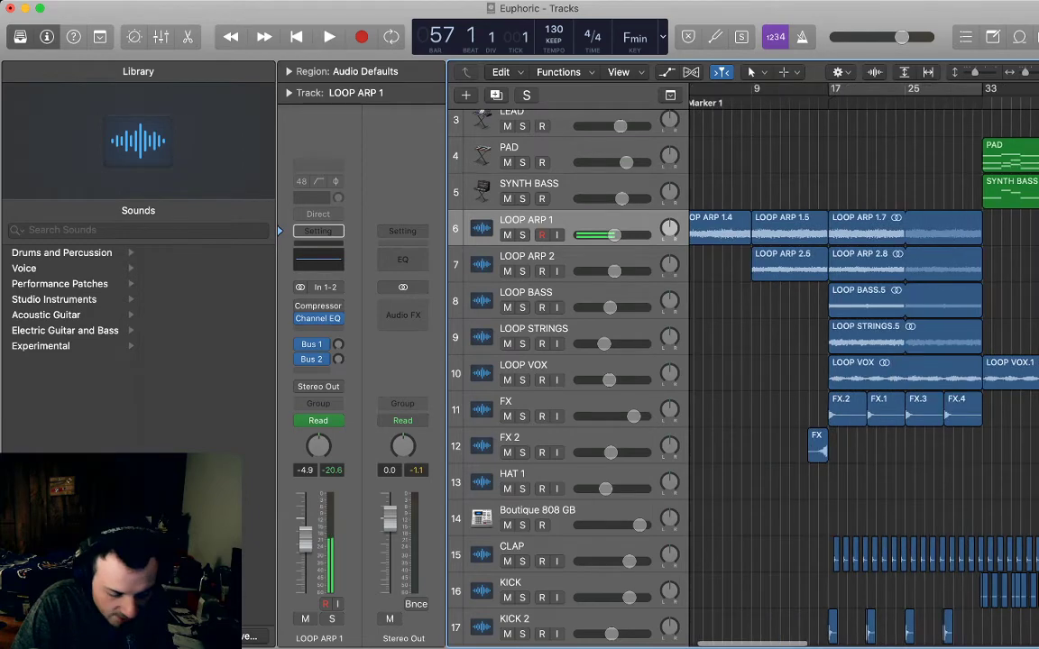
{"action": "scroll", "coordinate": [863, 375], "scroll_direction": "right", "scroll_amount": 9}
{"action": "left_click", "coordinate": [849, 101]}
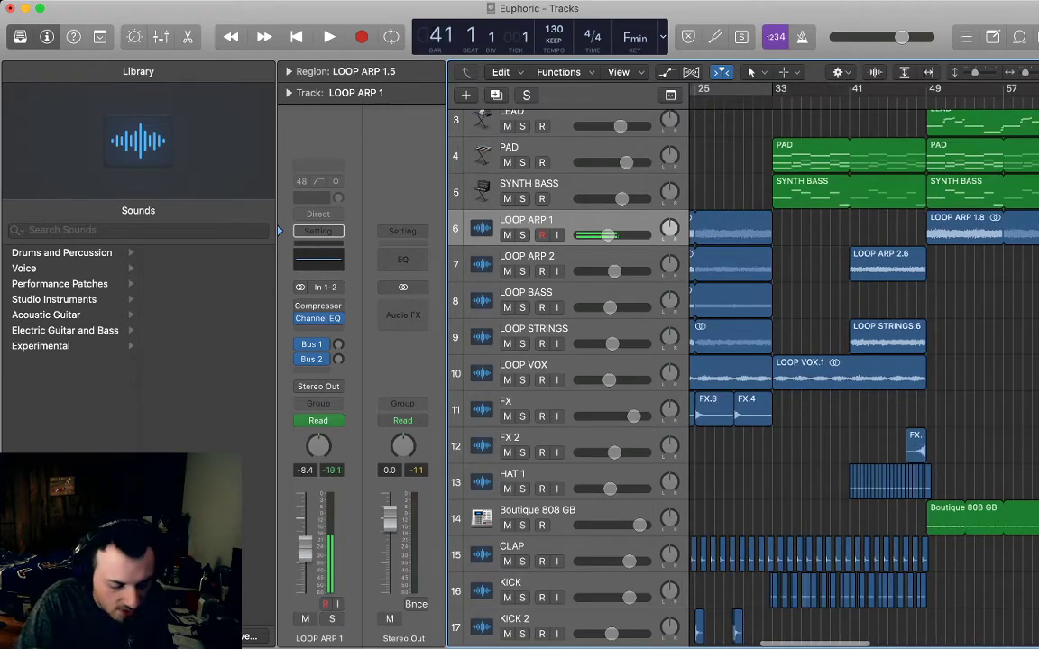
{"action": "key", "text": "super+v"}
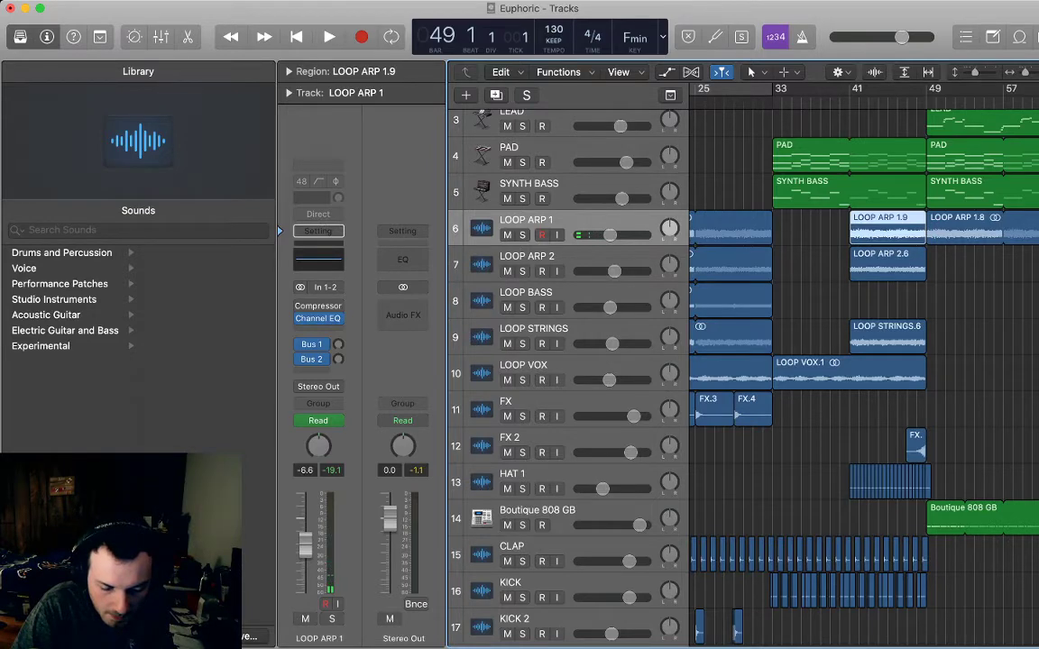
{"action": "left_click_drag", "start_coordinate": [852, 238], "coordinate": [909, 238]}
- Shape LOOP ARP 1's volume automation into a rise from silence at bar 41 through about -14.1 dB at bar 47, and start playback
{"action": "key", "text": "a"}
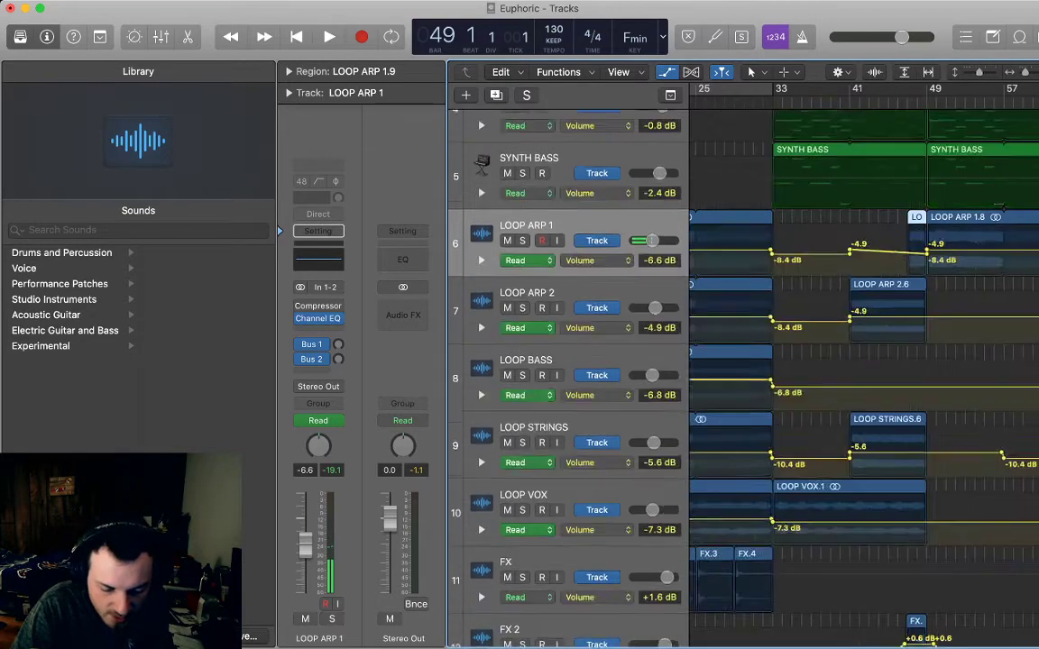
{"action": "left_click_drag", "start_coordinate": [760, 248], "coordinate": [816, 261]}
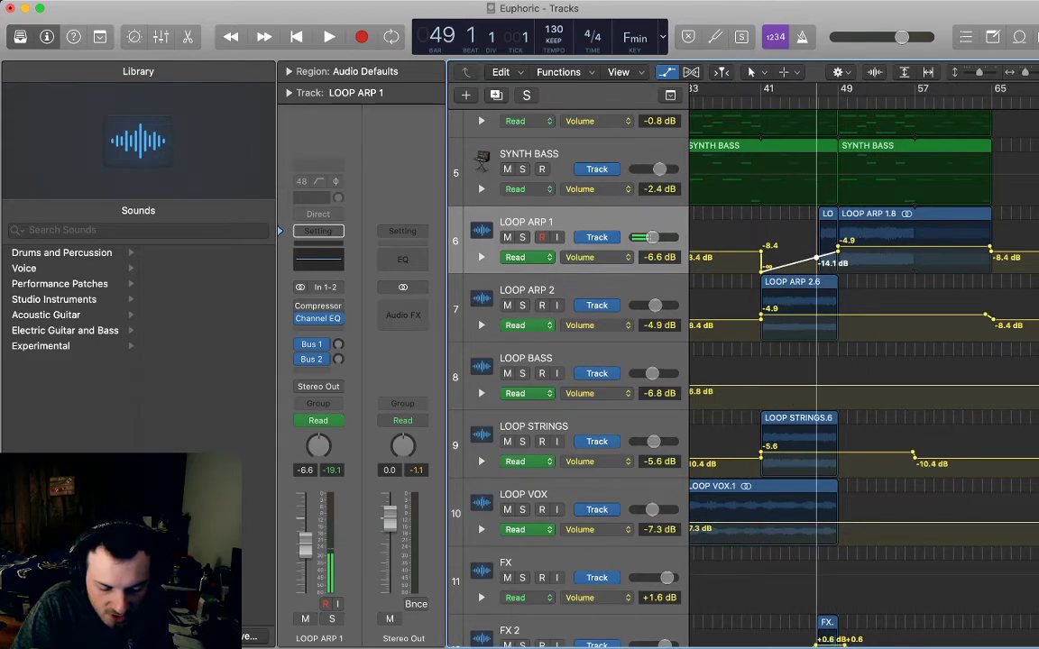
{"action": "key", "text": "space"}
{"action": "key", "text": "a"}
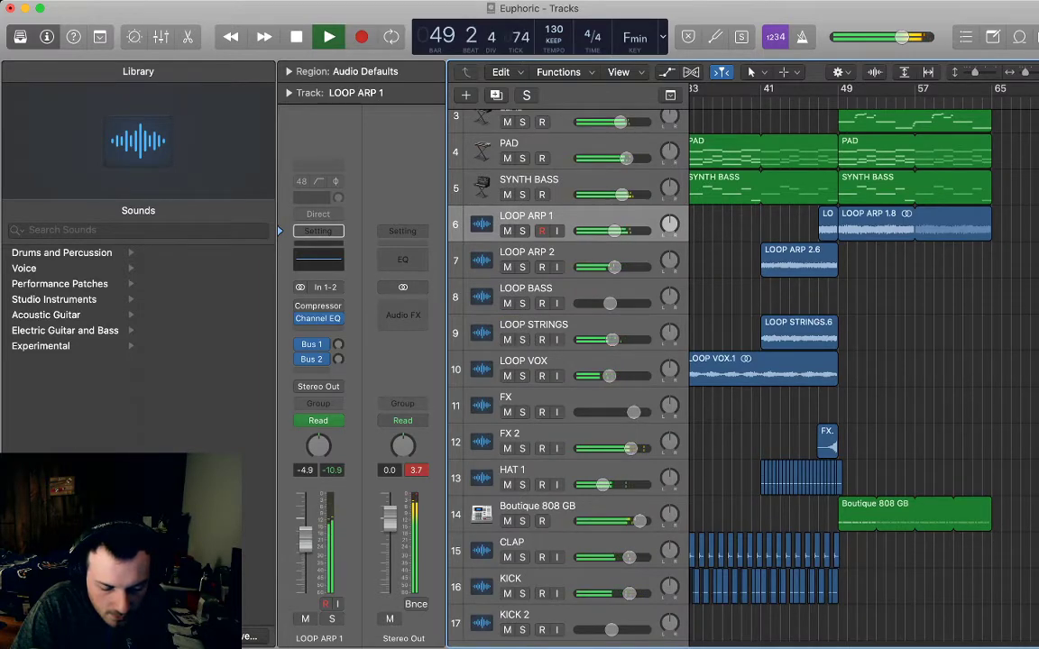
- Extend the LOOP STRINGS part to bar 65 and listen to the section through bar 64
{"action": "left_click_drag", "start_coordinate": [835, 323], "coordinate": [992, 323]}
{"action": "left_click", "coordinate": [1008, 332]}
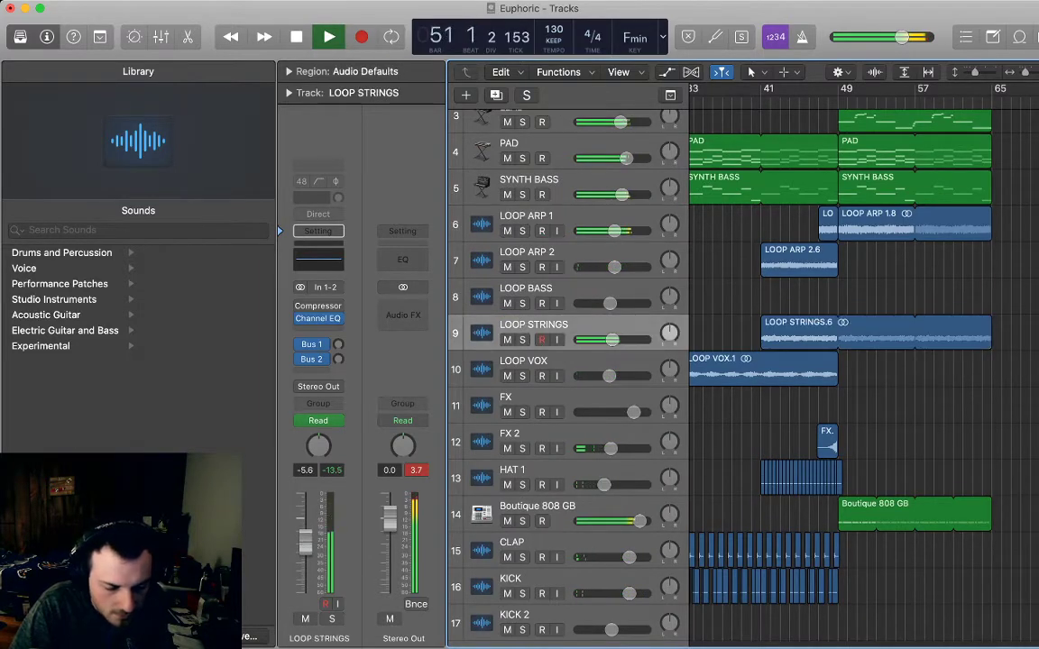
{"action": "key", "text": "super+Left"}
{"action": "key", "text": "super+Left"}
{"action": "key", "text": "super+Left"}
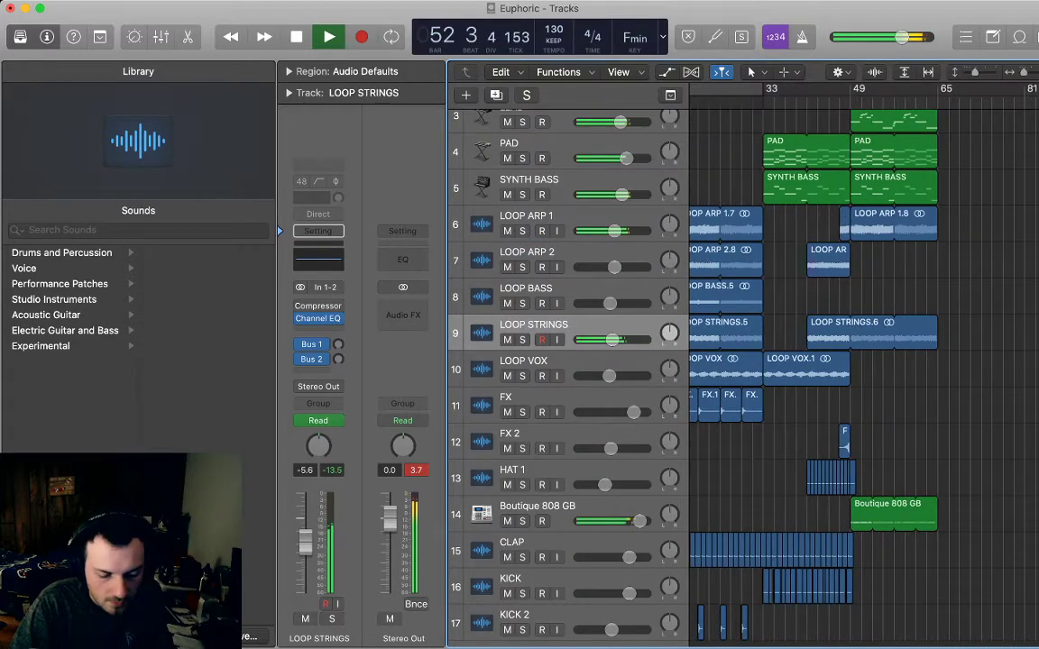
{"action": "scroll", "coordinate": [864, 361], "scroll_direction": "right", "scroll_amount": 2}
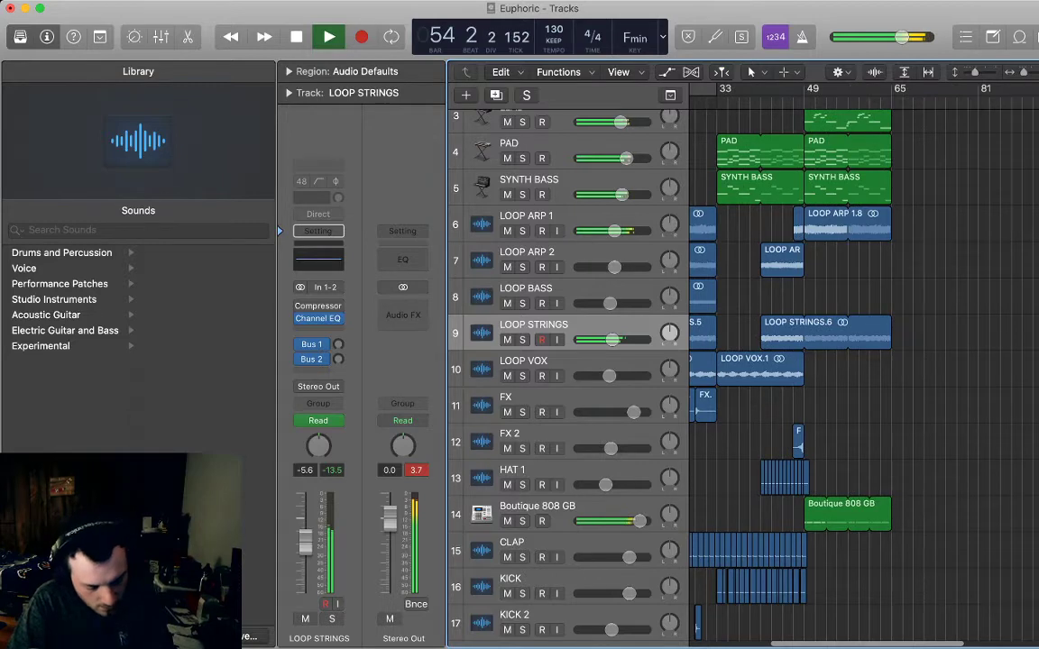
{"action": "scroll", "coordinate": [740, 370], "scroll_direction": "down", "scroll_amount": 1}
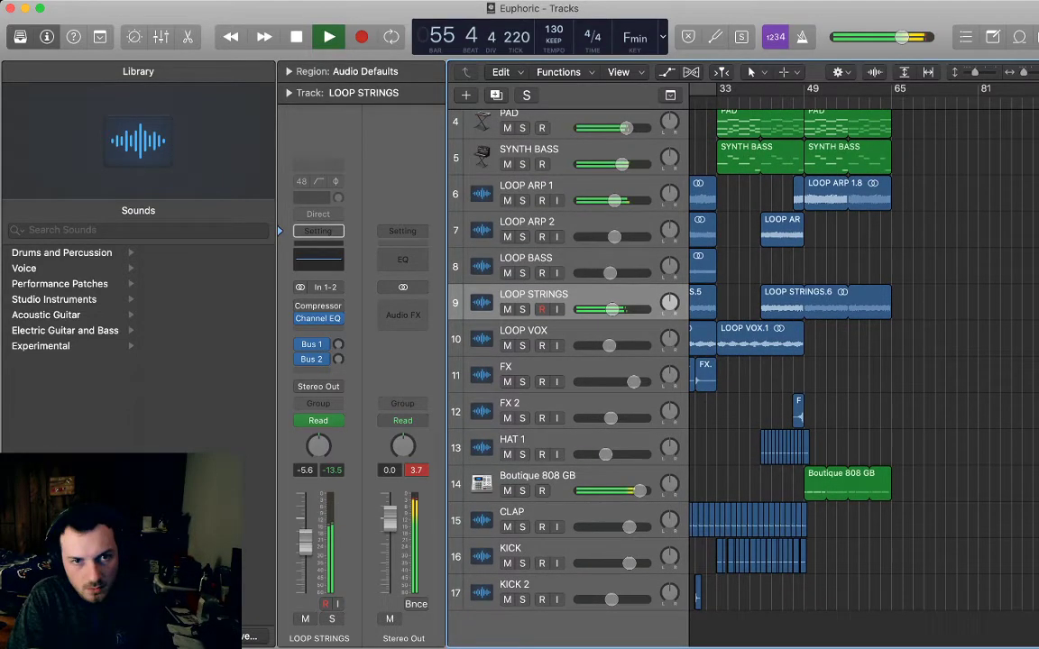
{"action": "scroll", "coordinate": [864, 378], "scroll_direction": "up", "scroll_amount": 2}
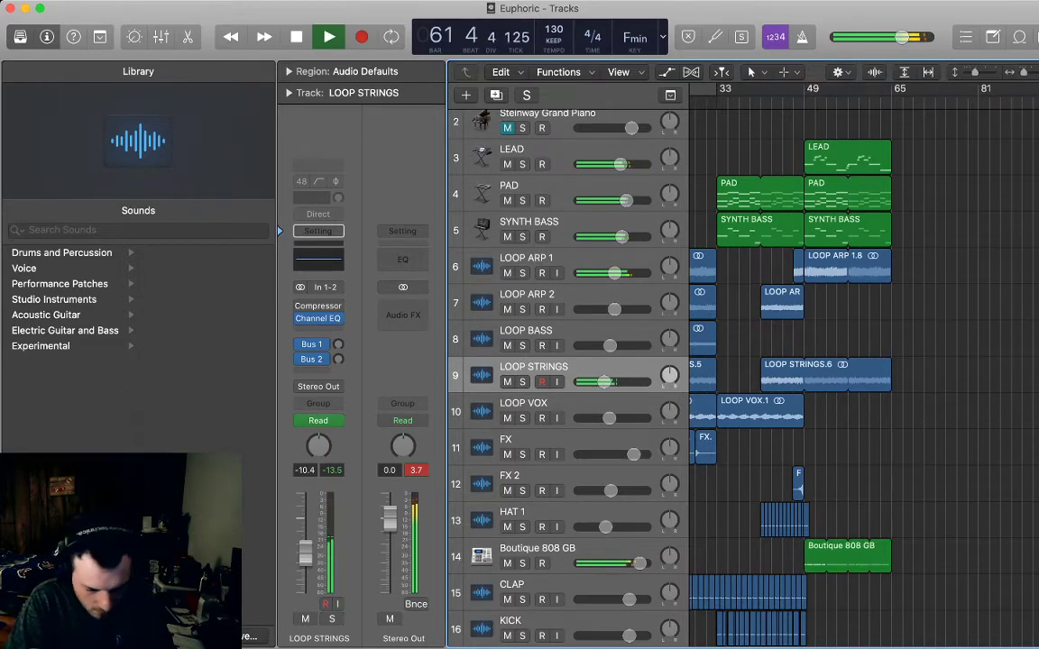
{"action": "scroll", "coordinate": [667, 379], "scroll_direction": "down", "scroll_amount": 1}
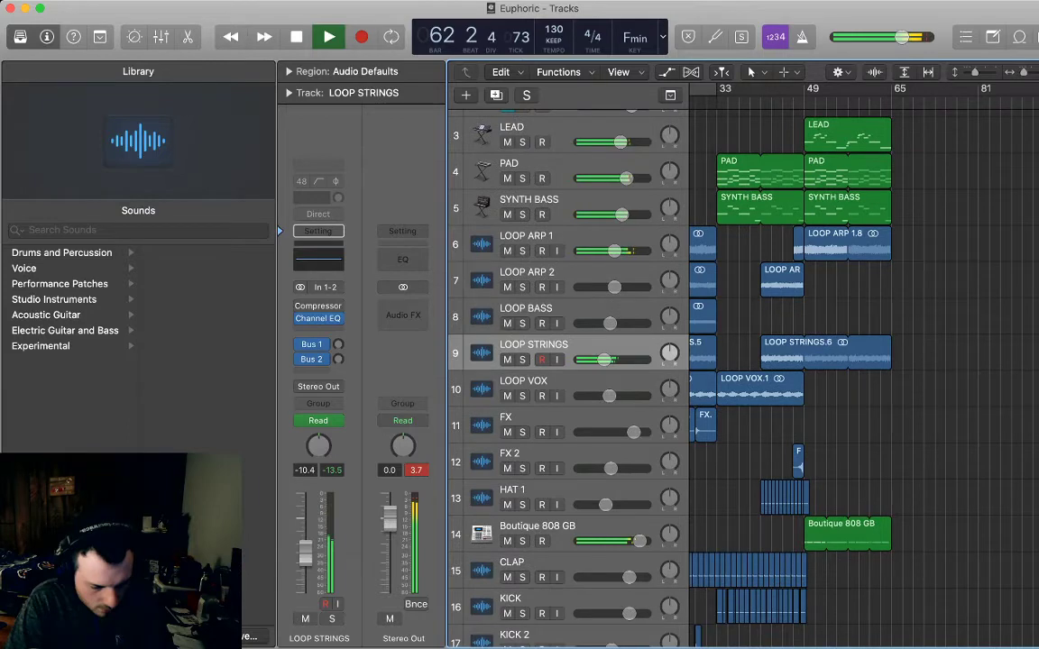
{"action": "scroll", "coordinate": [667, 379], "scroll_direction": "down", "scroll_amount": 1}
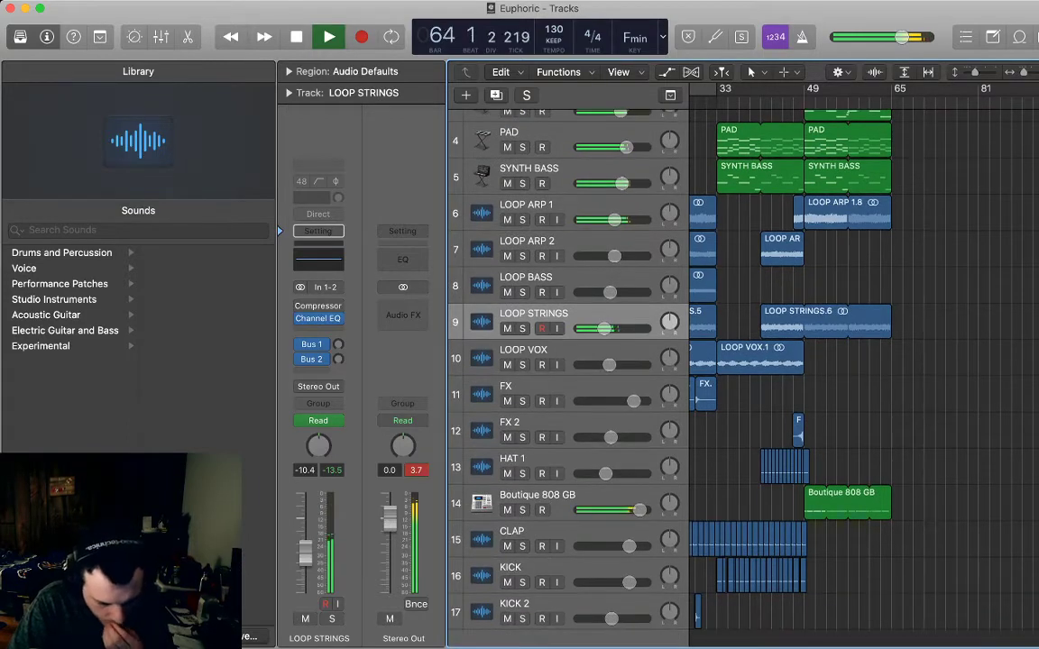
{"action": "key", "text": "space"}
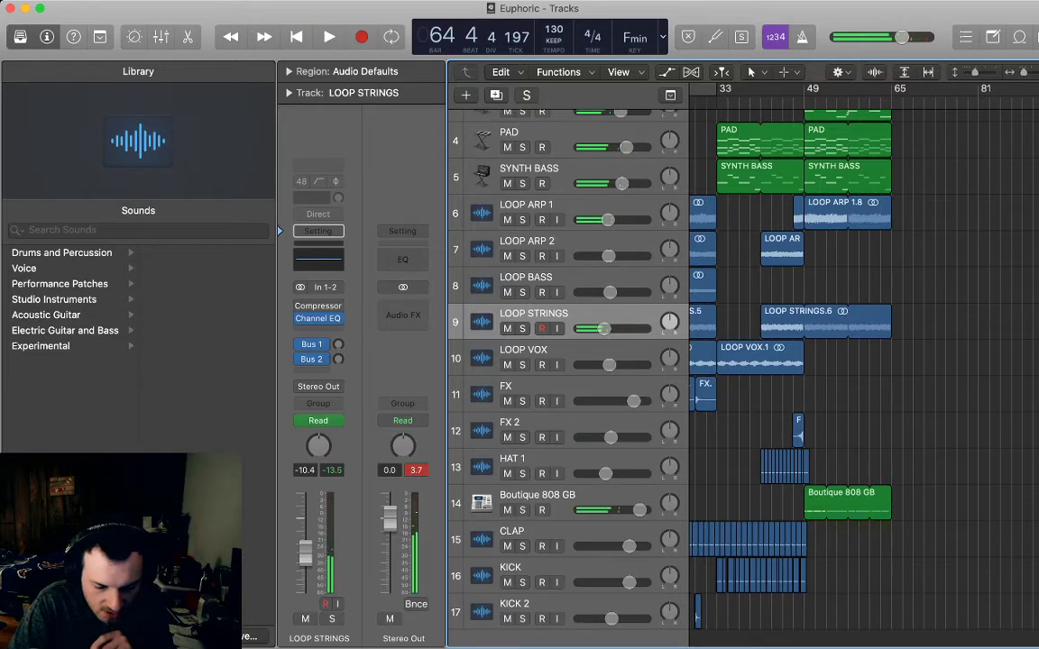
- Split the Boutique 808 GB region at bar 57 and return the playhead to bar 49
{"action": "left_click", "coordinate": [848, 510]}
{"action": "key", "text": "super+t"}
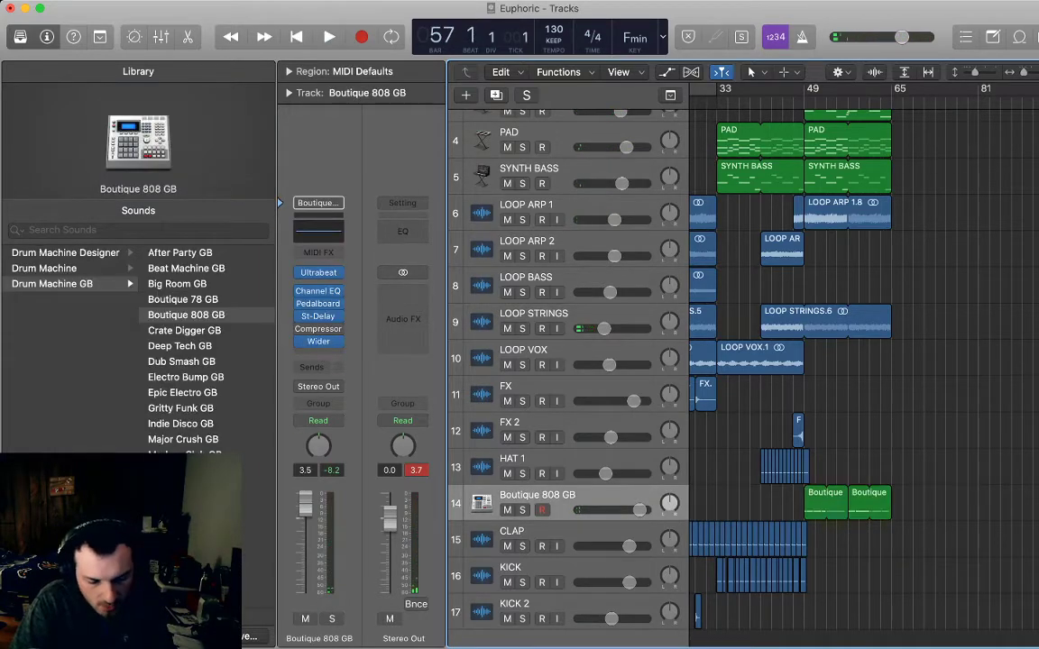
{"action": "scroll", "coordinate": [864, 369], "scroll_direction": "left", "scroll_amount": 5}
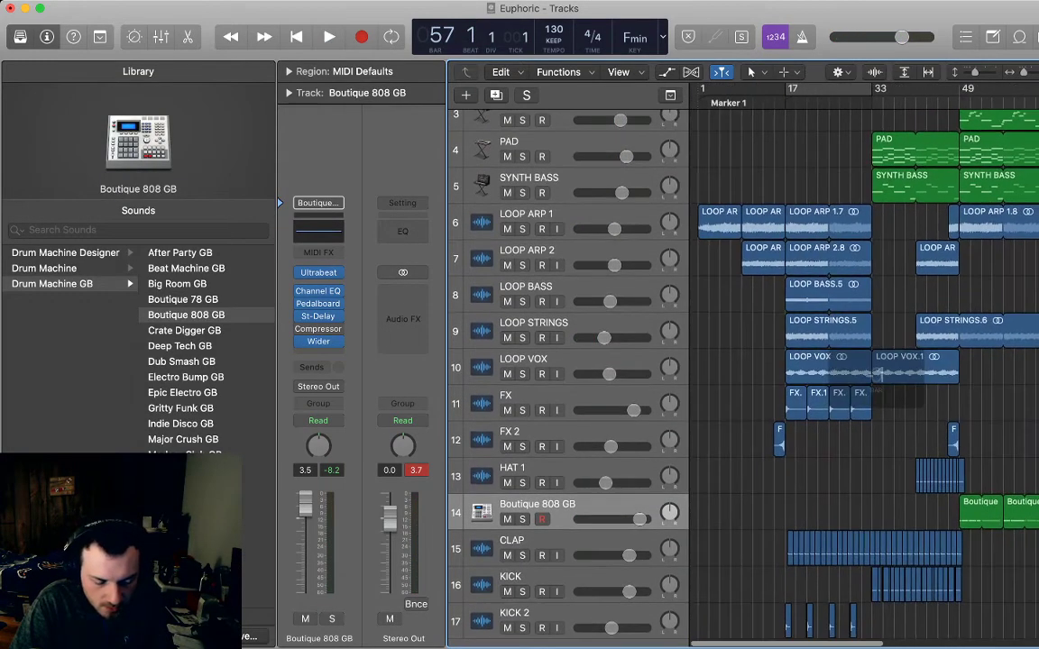
{"action": "scroll", "coordinate": [864, 369], "scroll_direction": "right", "scroll_amount": 3}
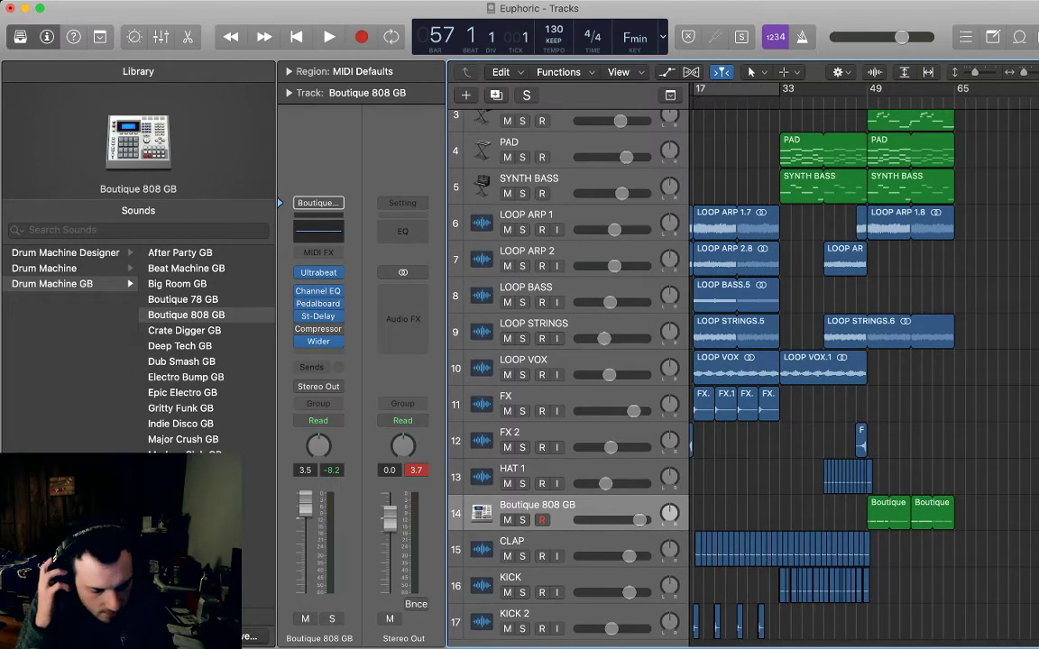
{"action": "key", "text": "shift+comma"}
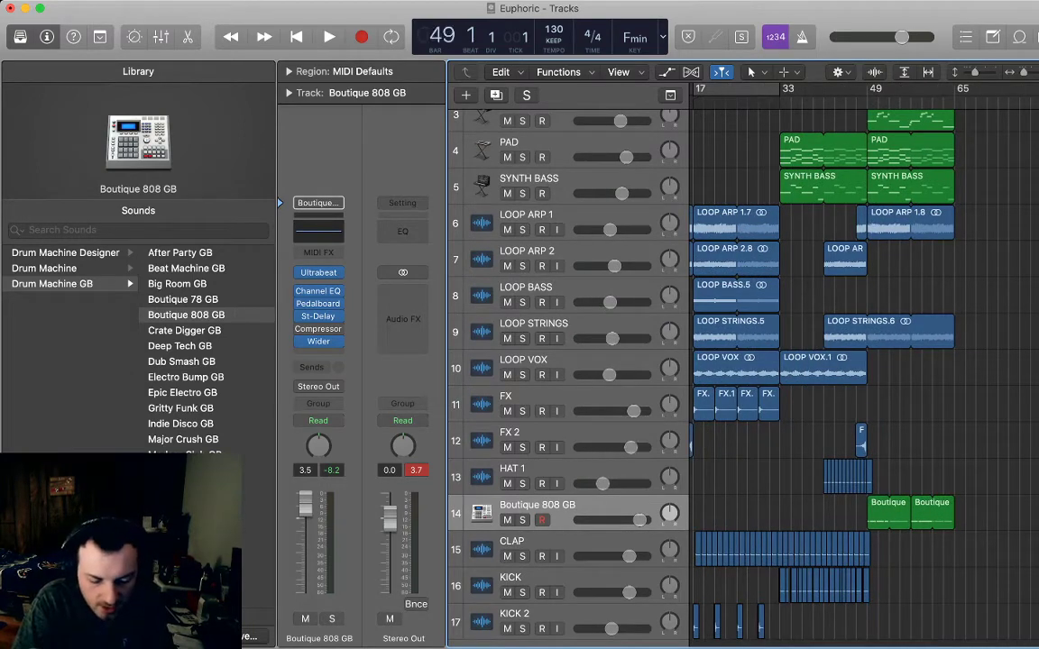
- Copy the last FX hit before bar 33 to bar 49 on the FX track and play from there
{"action": "scroll", "coordinate": [864, 370], "scroll_direction": "down", "scroll_amount": 2}
{"action": "scroll", "coordinate": [864, 370], "scroll_direction": "left", "scroll_amount": 2}
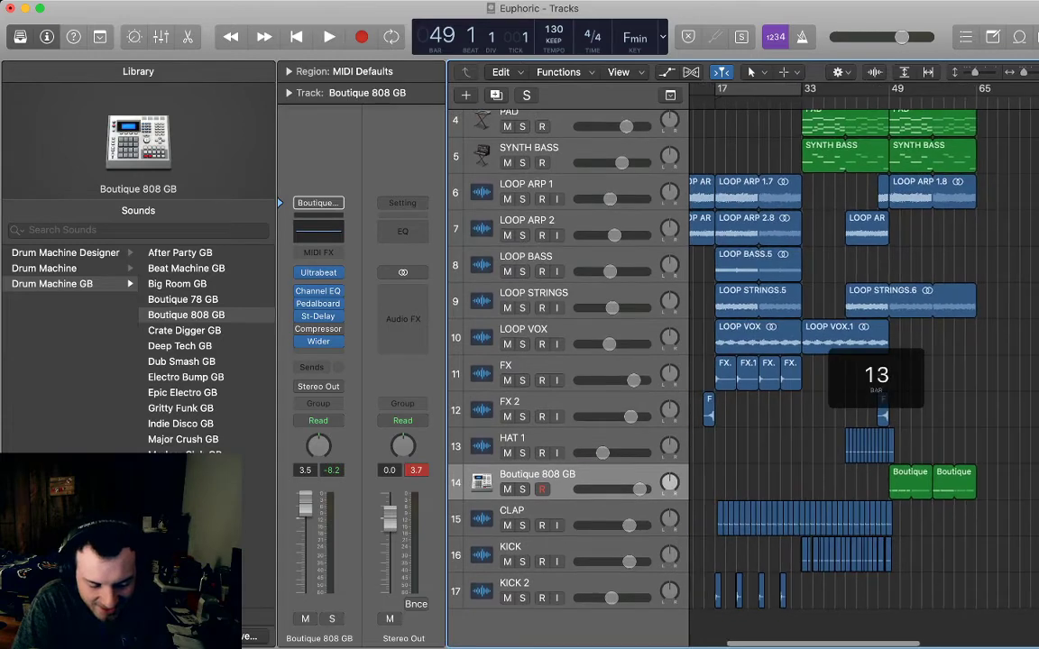
{"action": "scroll", "coordinate": [864, 370], "scroll_direction": "right", "scroll_amount": 1}
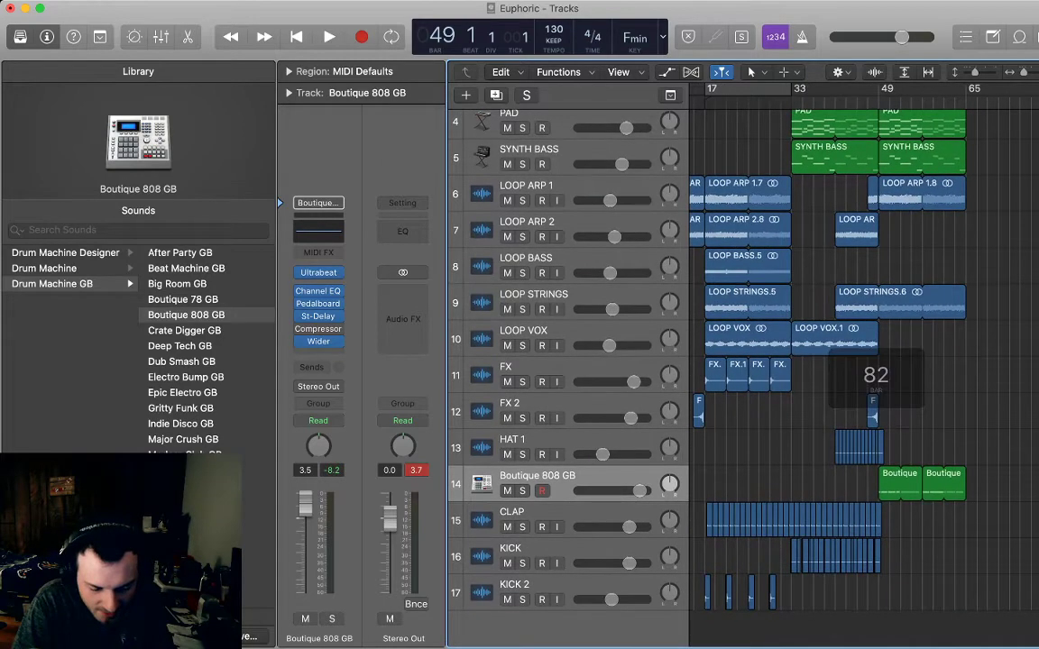
{"action": "scroll", "coordinate": [876, 374], "scroll_direction": "right", "scroll_amount": 1}
{"action": "left_click_drag", "start_coordinate": [772, 371], "coordinate": [882, 370]}
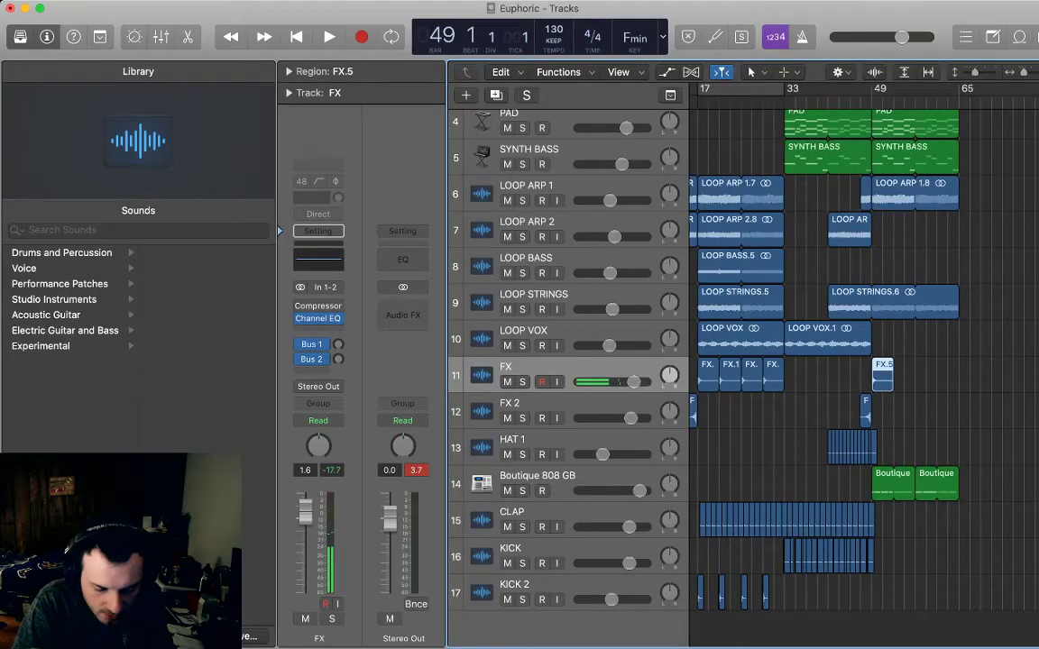
{"action": "key", "text": "space"}
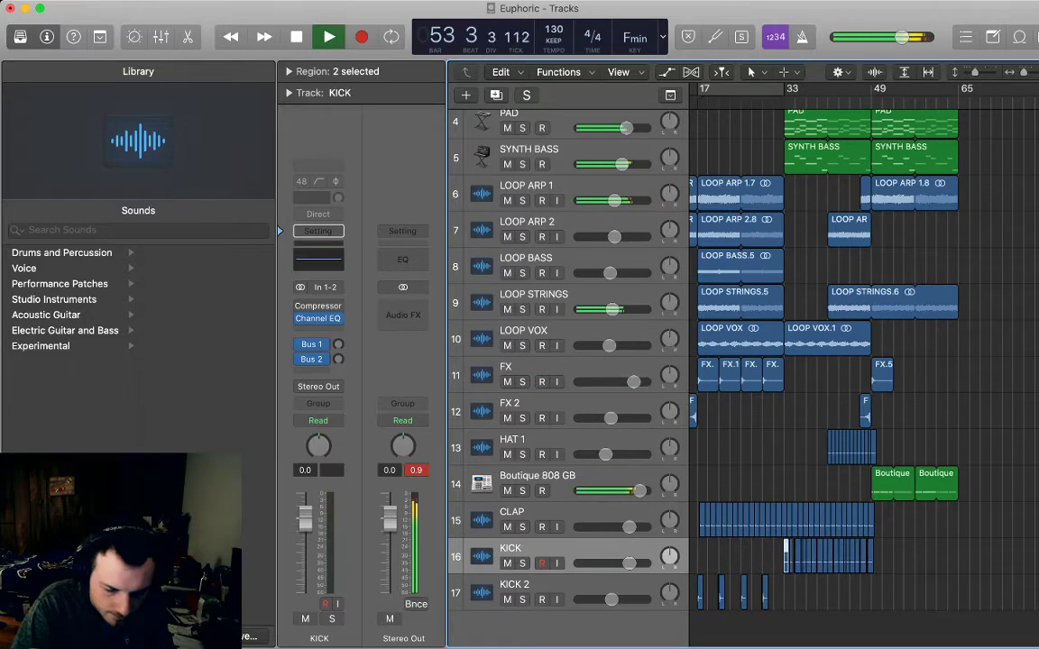
- Paste the two copied KICK regions from bar 33 at bar 57 and play them briefly
{"action": "key", "text": "super+Right"}
{"action": "key", "text": "super+Right"}
{"action": "key", "text": "super+Right"}
{"action": "scroll", "coordinate": [864, 379], "scroll_direction": "right", "scroll_amount": 8}
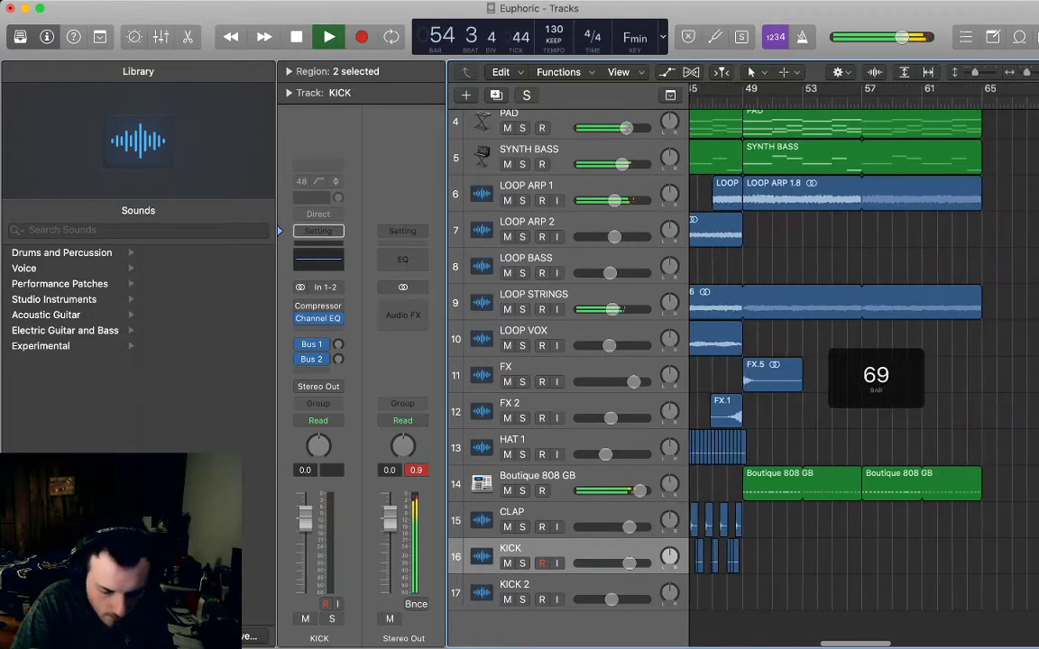
{"action": "key", "text": "space"}
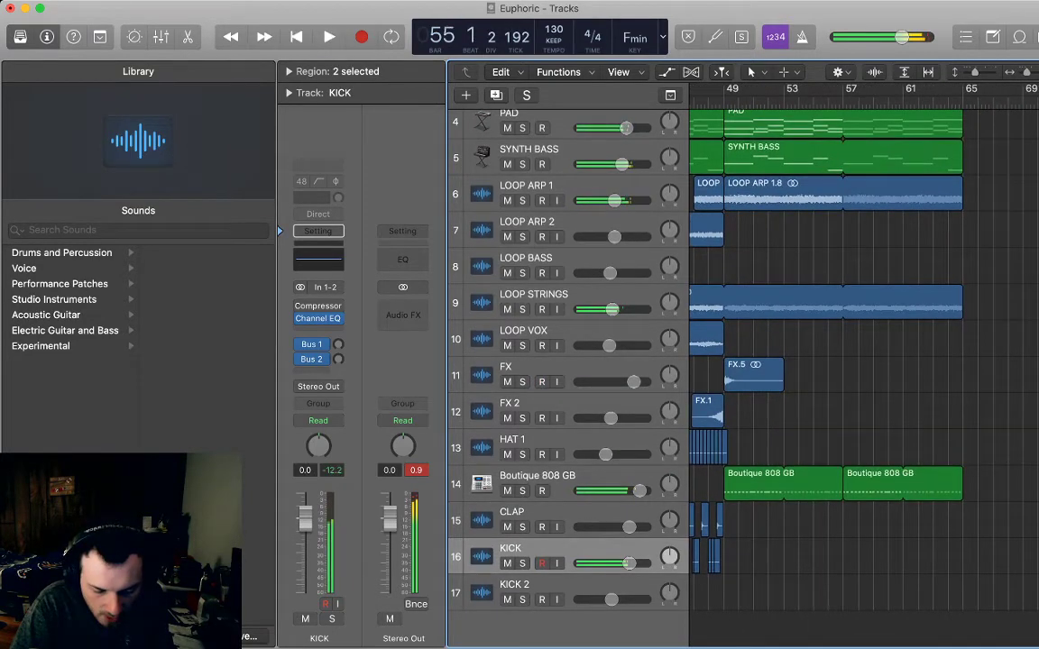
{"action": "key", "text": "period"}
{"action": "key", "text": "period"}
{"action": "key", "text": "super+v"}
{"action": "key", "text": "comma"}
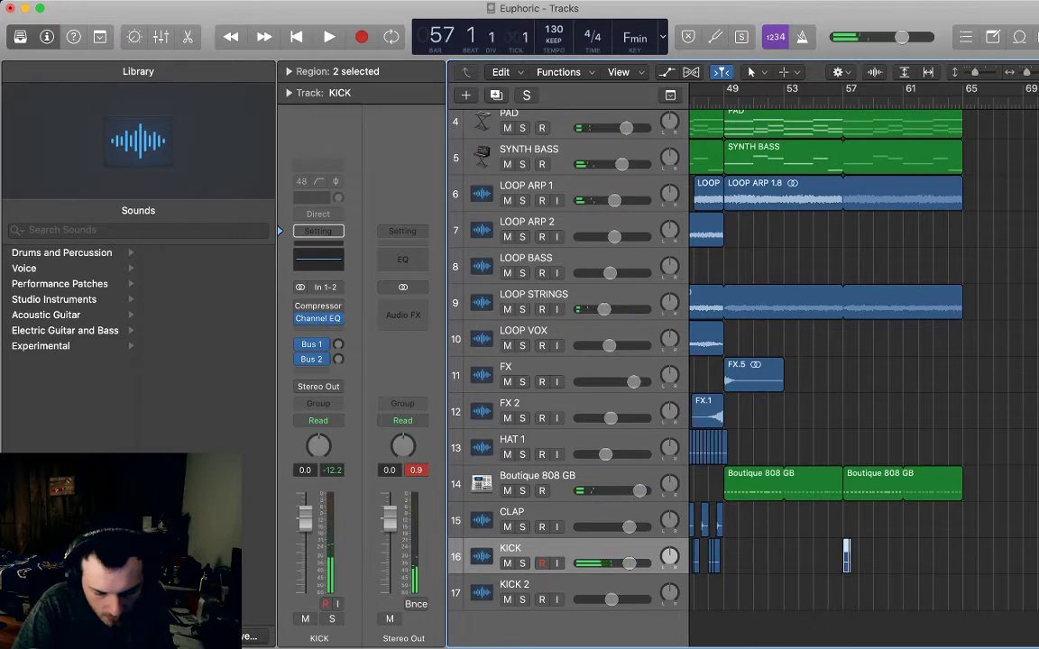
{"action": "key", "text": "space"}
{"action": "key", "text": "space"}
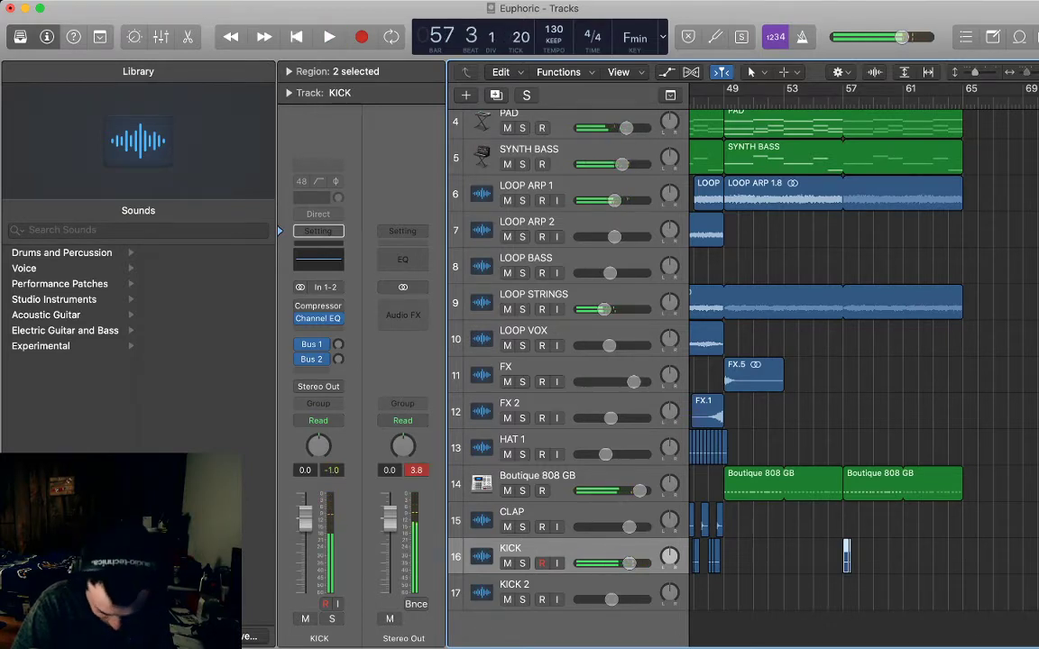
- Delete the second of the two KICK regions at bar 57 and lengthen the remaining hit to about one beat
{"action": "key", "text": "super+Right"}
{"action": "key", "text": "super+Right"}
{"action": "key", "text": "super+Right"}
{"action": "key", "text": "super+Right"}
{"action": "key", "text": "super+Right"}
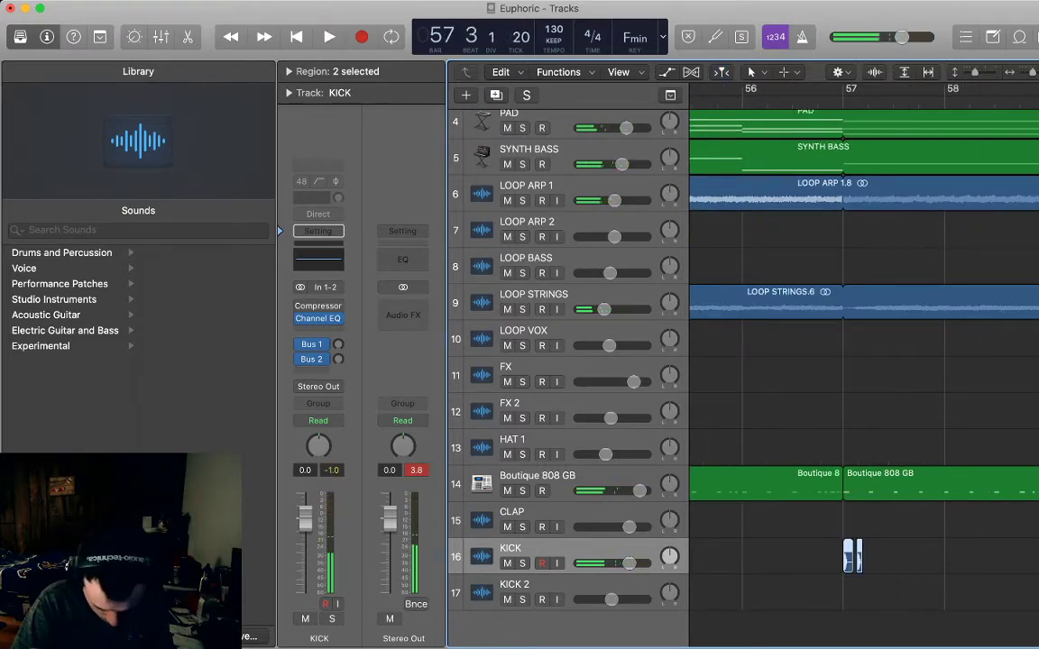
{"action": "key", "text": "Delete"}
{"action": "left_click_drag", "start_coordinate": [853, 567], "coordinate": [865, 568]}
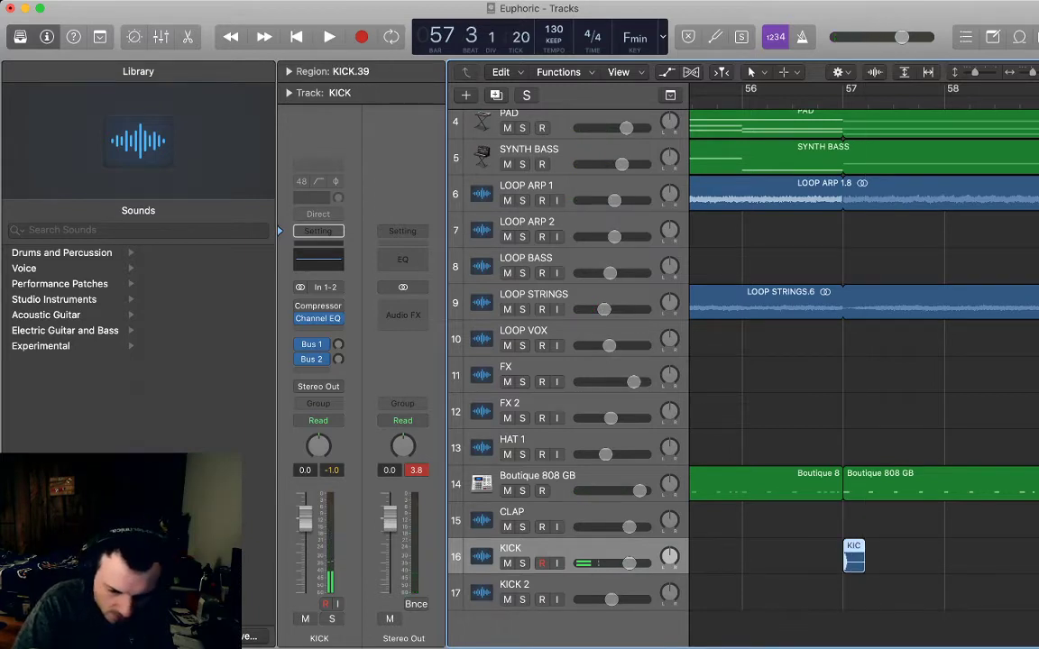
{"action": "key", "text": "super+Left"}
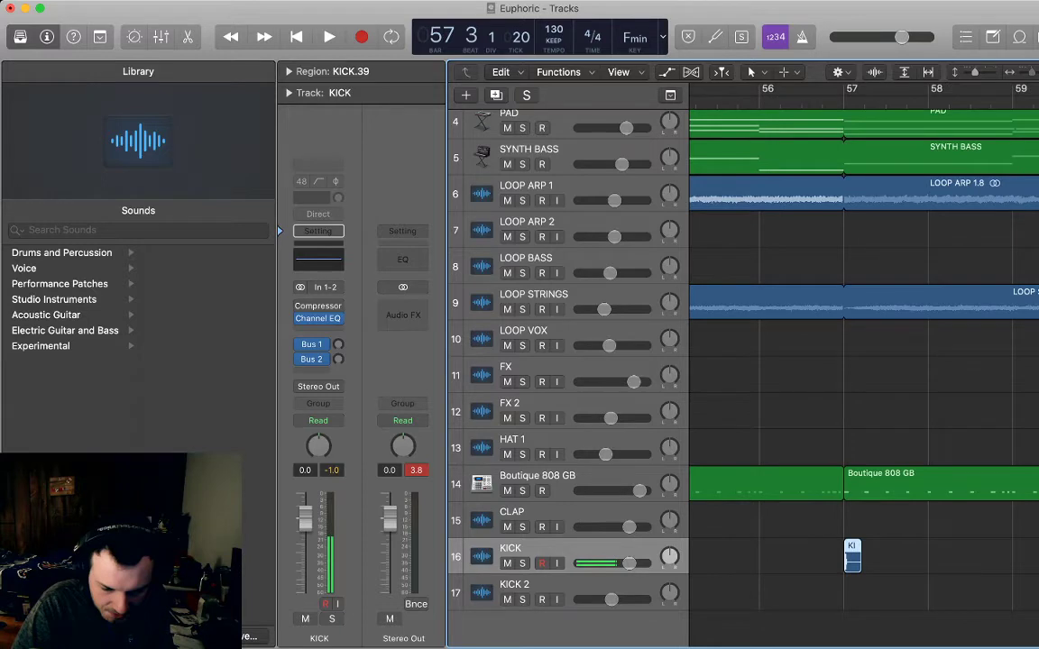
- Repeat the bar 57 KICK hit at bar 58 and play both hits from bar 57
{"action": "key", "text": "super+Left"}
{"action": "key", "text": "super+r"}
{"action": "key", "text": "comma"}
{"action": "key", "text": "space"}
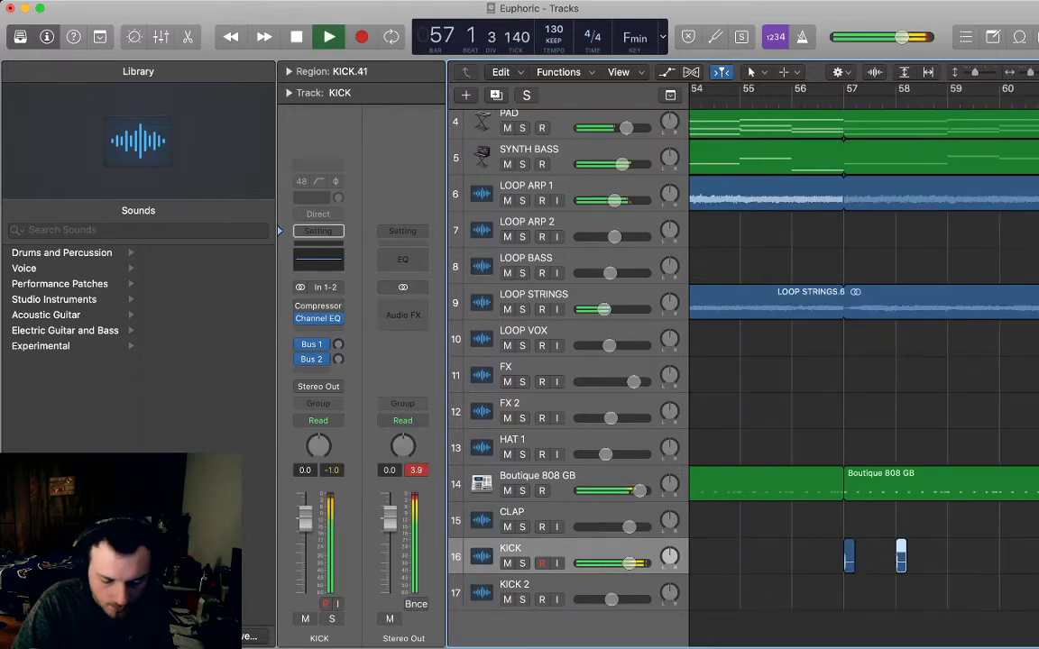
{"action": "scroll", "coordinate": [864, 378], "scroll_direction": "right", "scroll_amount": 2}
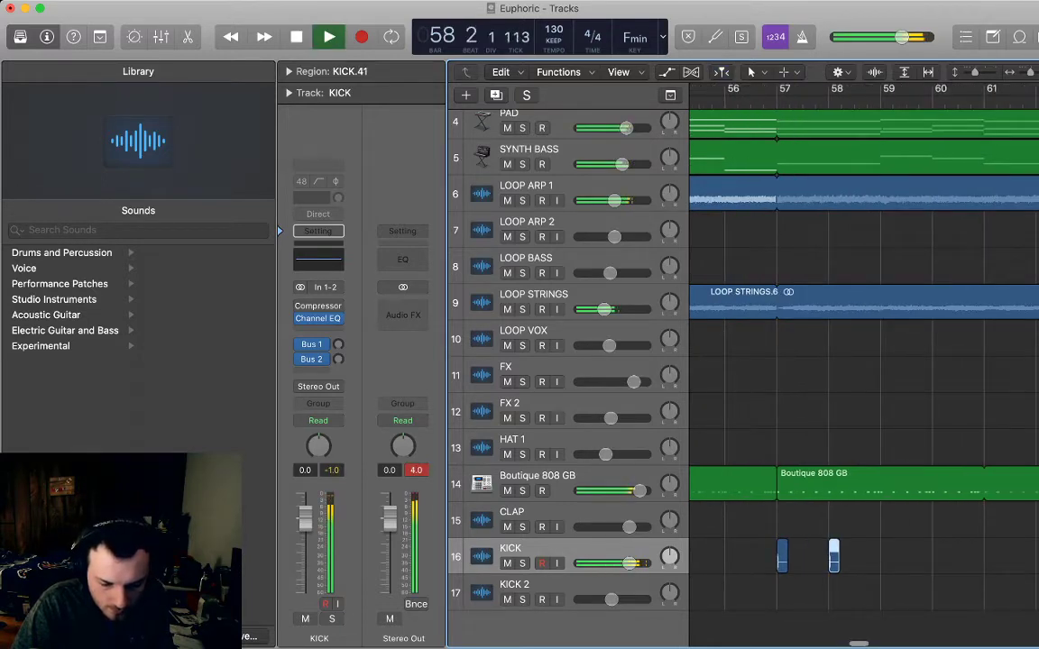
{"action": "key", "text": "space"}
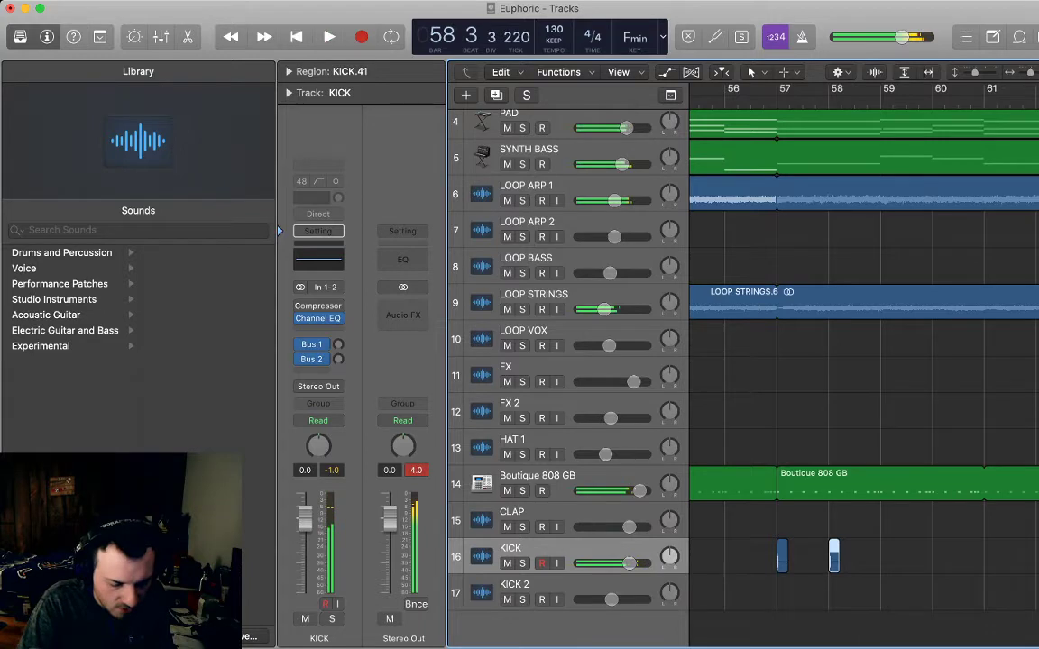
- Continue the KICK pattern with one hit at the start of each of bars 59, 60 and 61
{"action": "key", "text": "super+r"}
{"action": "key", "text": "super+r"}
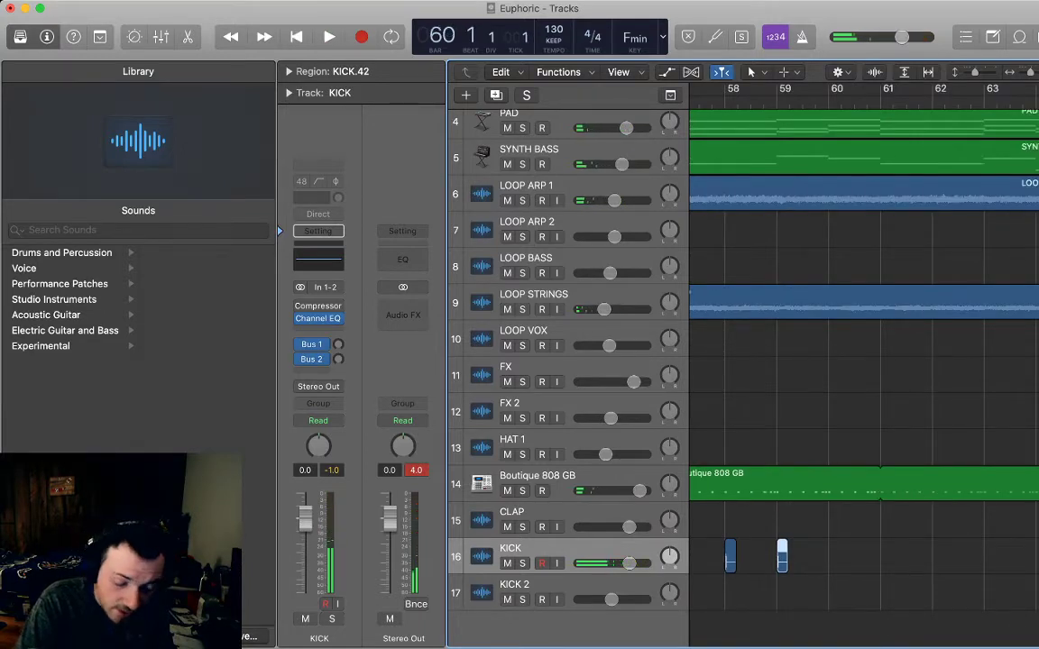
{"action": "key", "text": "super+Left"}
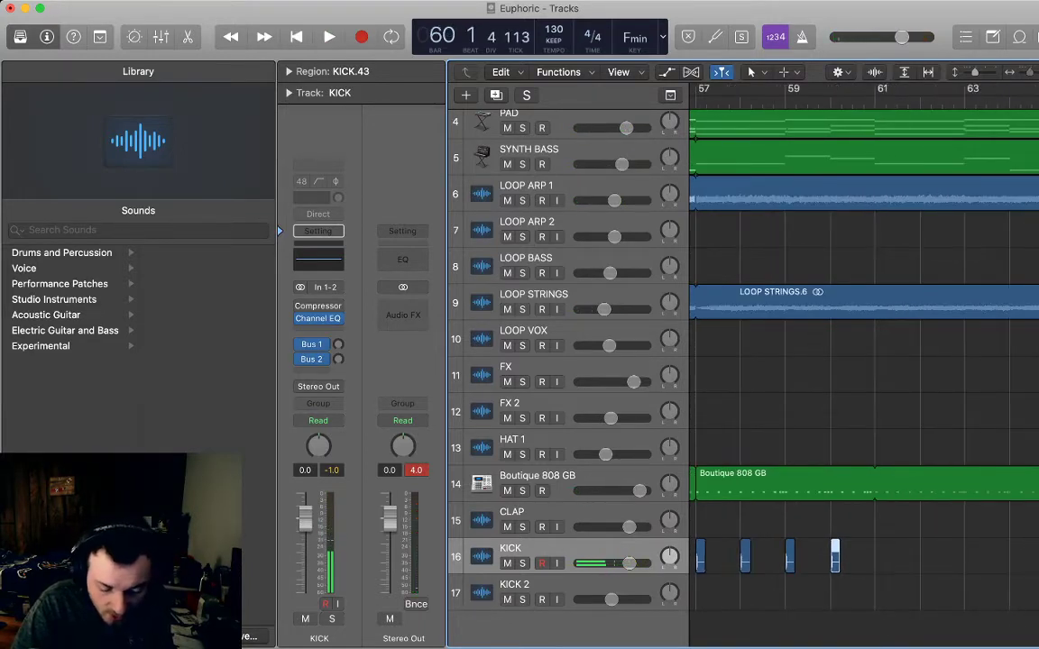
{"action": "scroll", "coordinate": [834, 378], "scroll_direction": "left", "scroll_amount": 1}
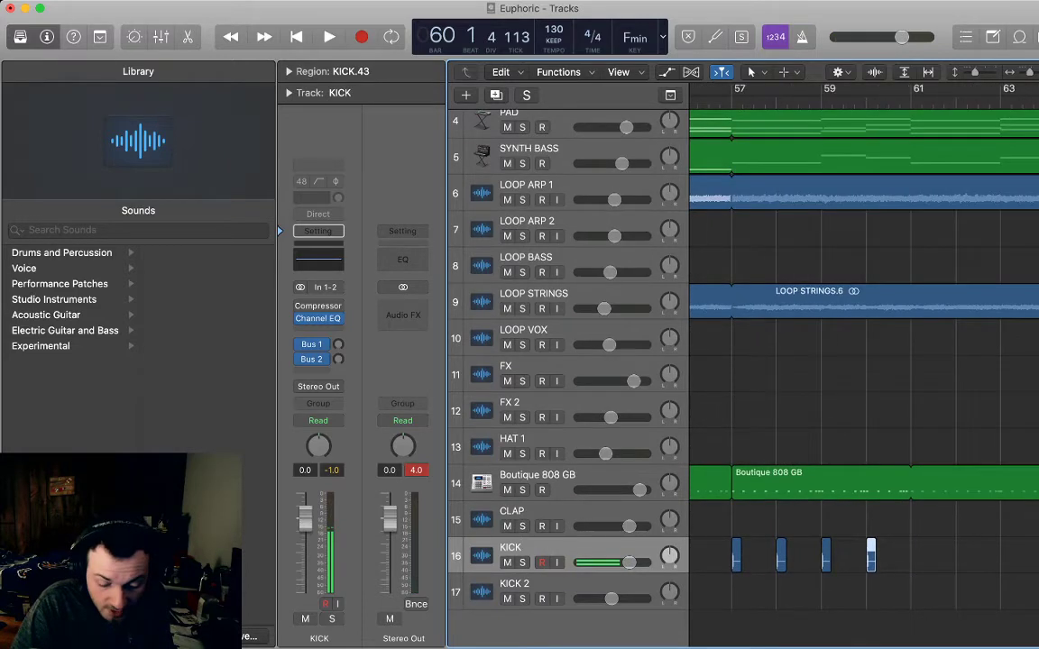
{"action": "key", "text": "super+r"}
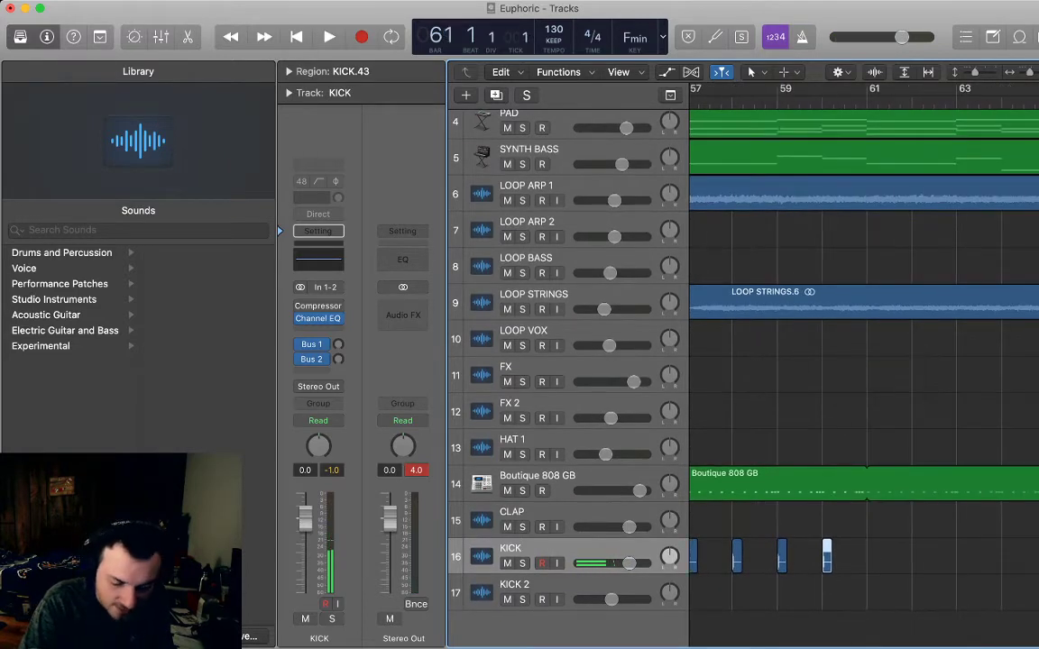
{"action": "key", "text": "period"}
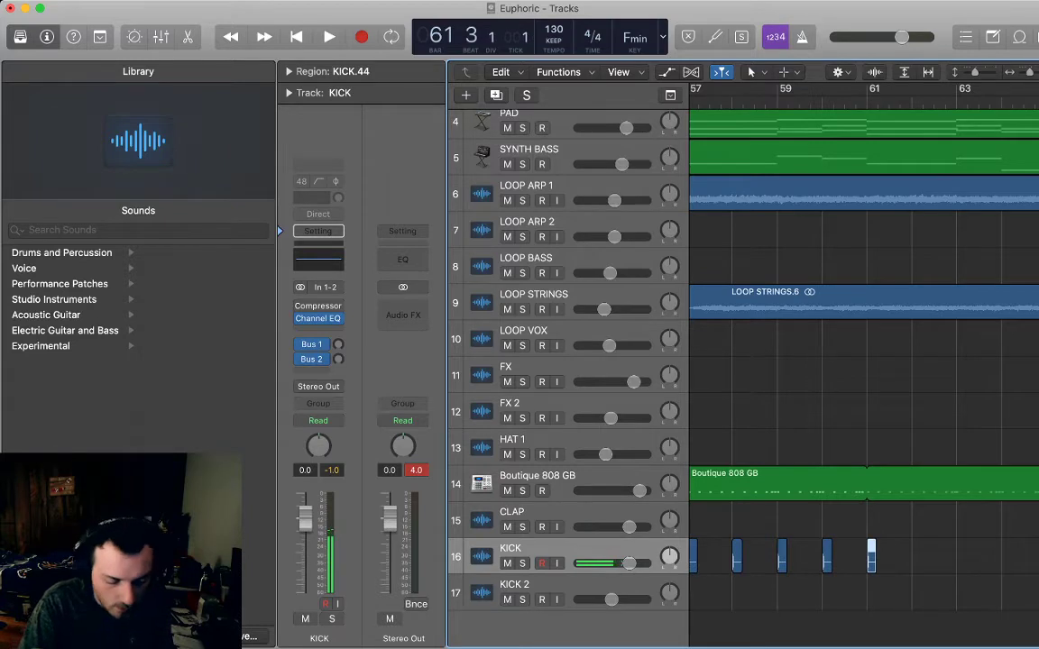
- Add KICK hits at bar 61 beat 3, bar 62 beat 1 and bar 62 beat 3
{"action": "key", "text": "super+v"}
{"action": "scroll", "coordinate": [876, 377], "scroll_direction": "right", "scroll_amount": 1}
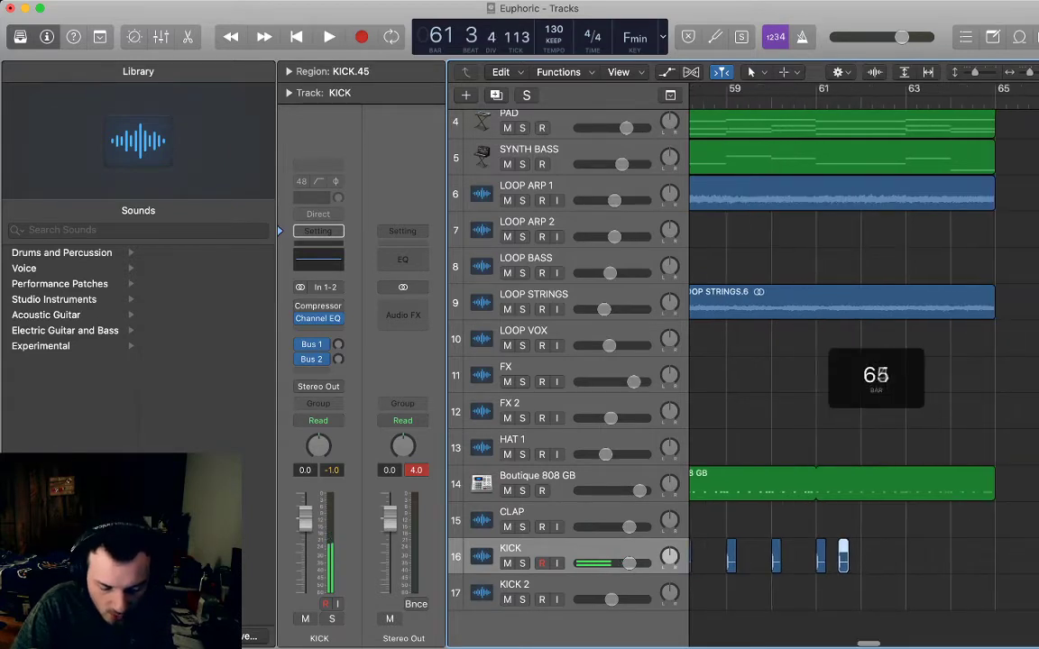
{"action": "key", "text": "super+r"}
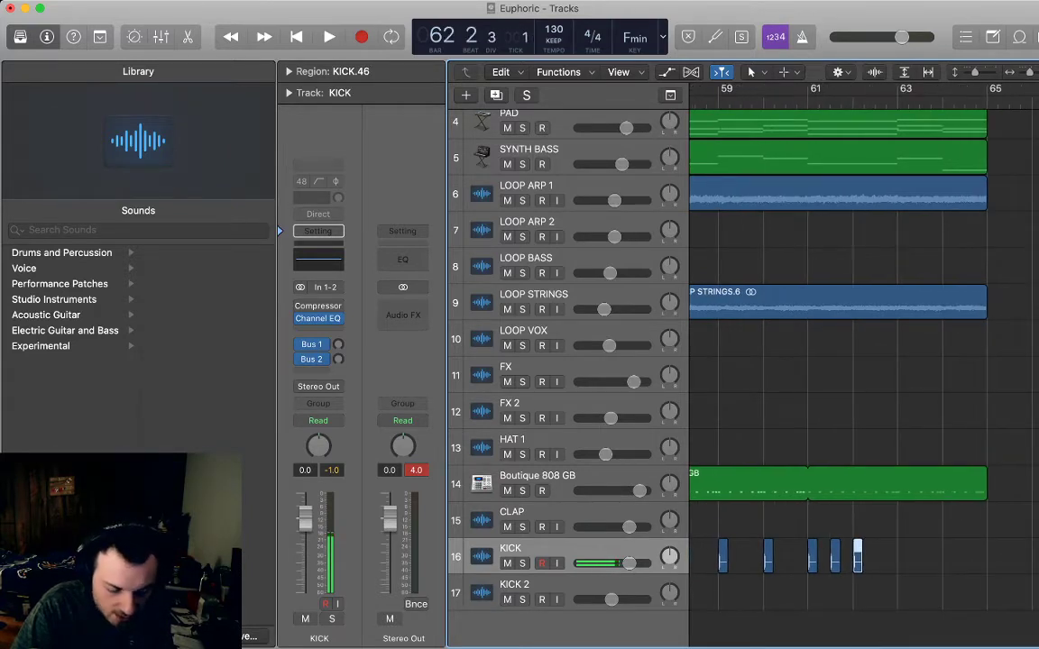
{"action": "key", "text": "super+r"}
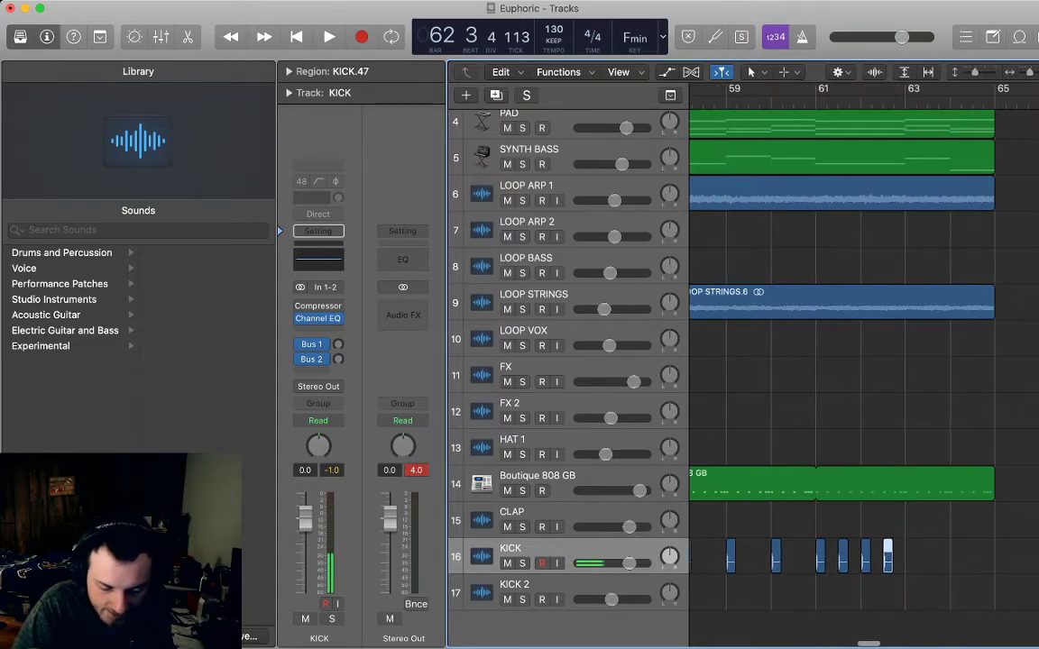
- Copy the four KICK hits in bars 61 and 62 and paste them at bar 63
{"action": "key", "text": "shift+Left"}
{"action": "key", "text": "shift+Left"}
{"action": "key", "text": "shift+Left"}
{"action": "key", "text": "super+c"}
{"action": "key", "text": "period"}
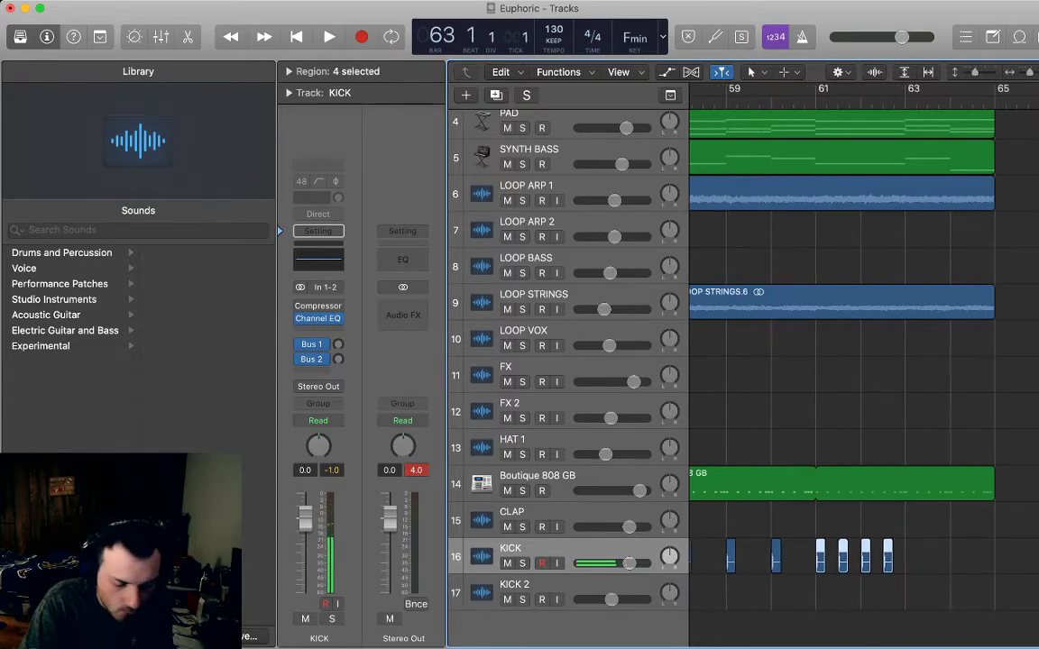
{"action": "key", "text": "super+v"}
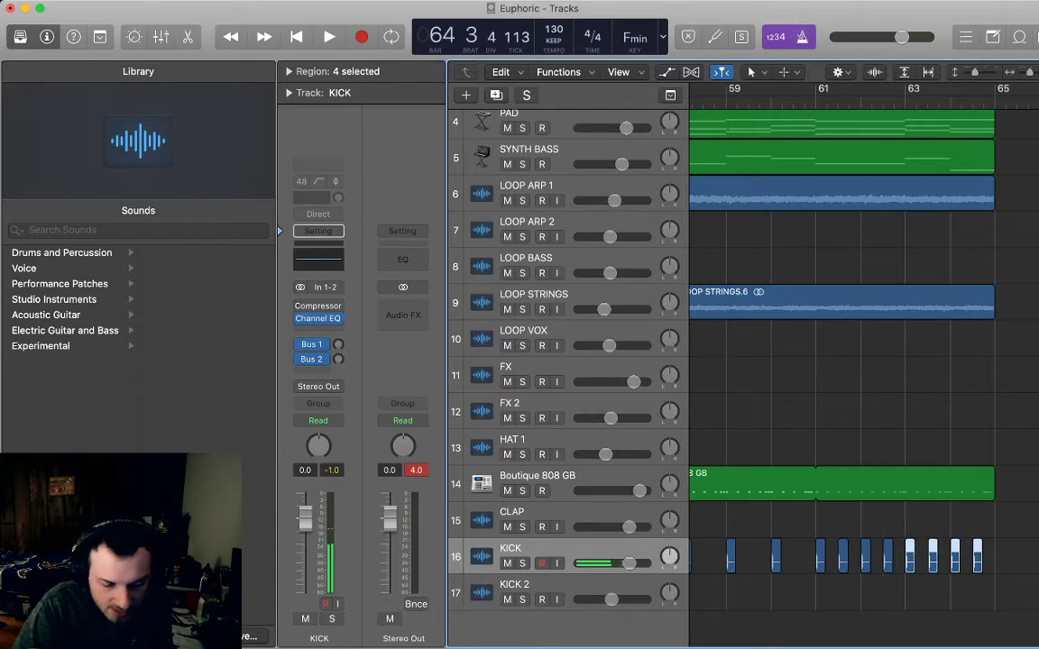
- Turn on the metronome with count-in and play the empty bars from bar 66
{"action": "scroll", "coordinate": [864, 379], "scroll_direction": "right", "scroll_amount": 3}
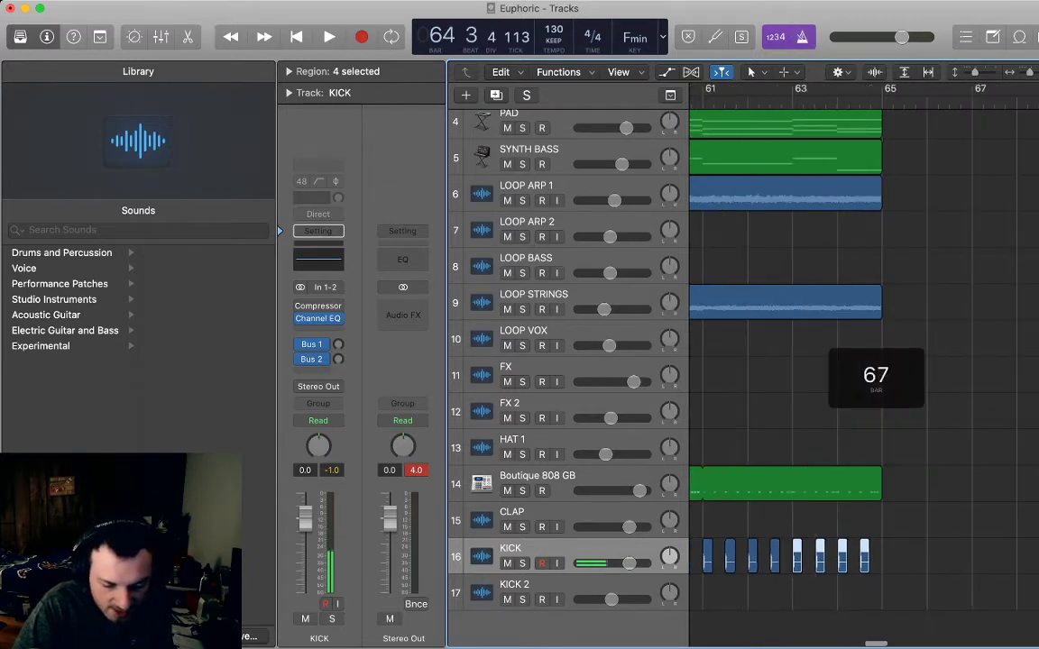
{"action": "key", "text": "space"}
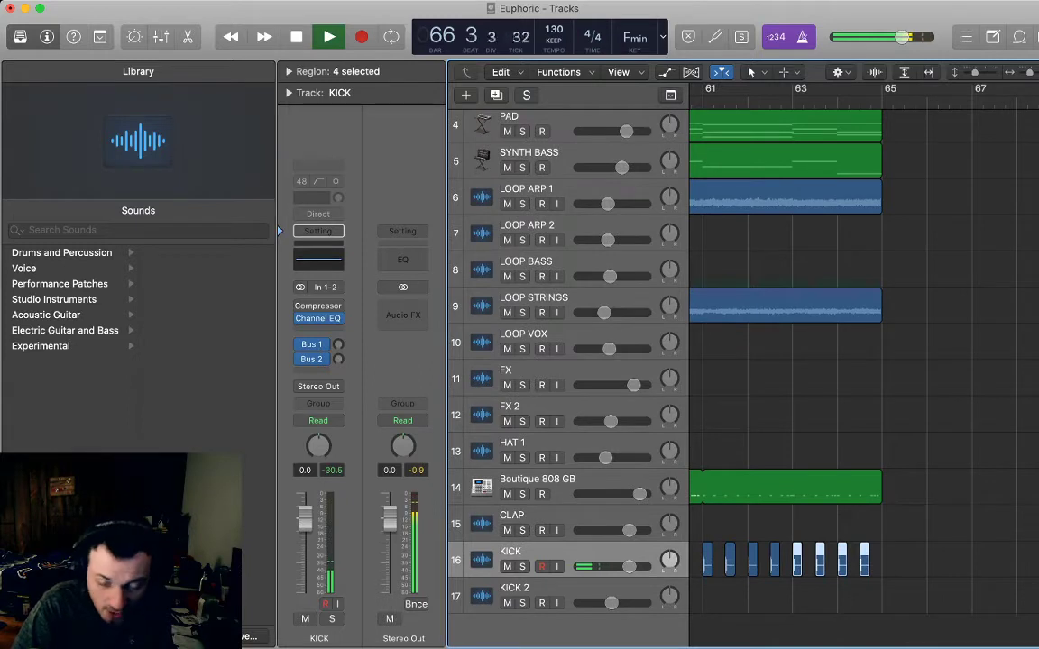
{"action": "key", "text": "space"}
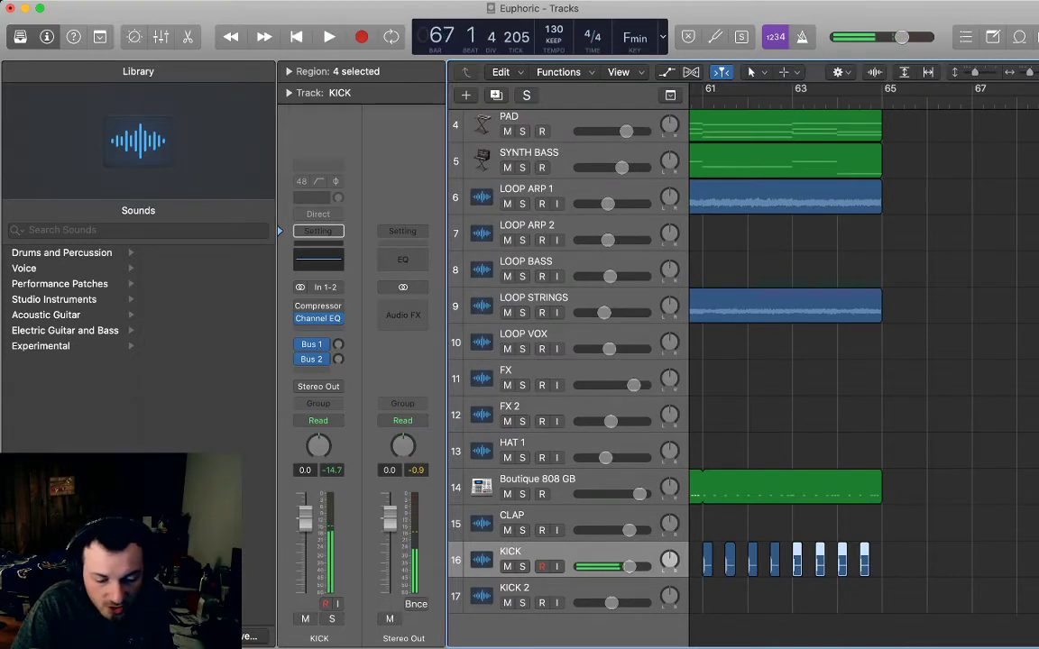
{"action": "key", "text": "r"}
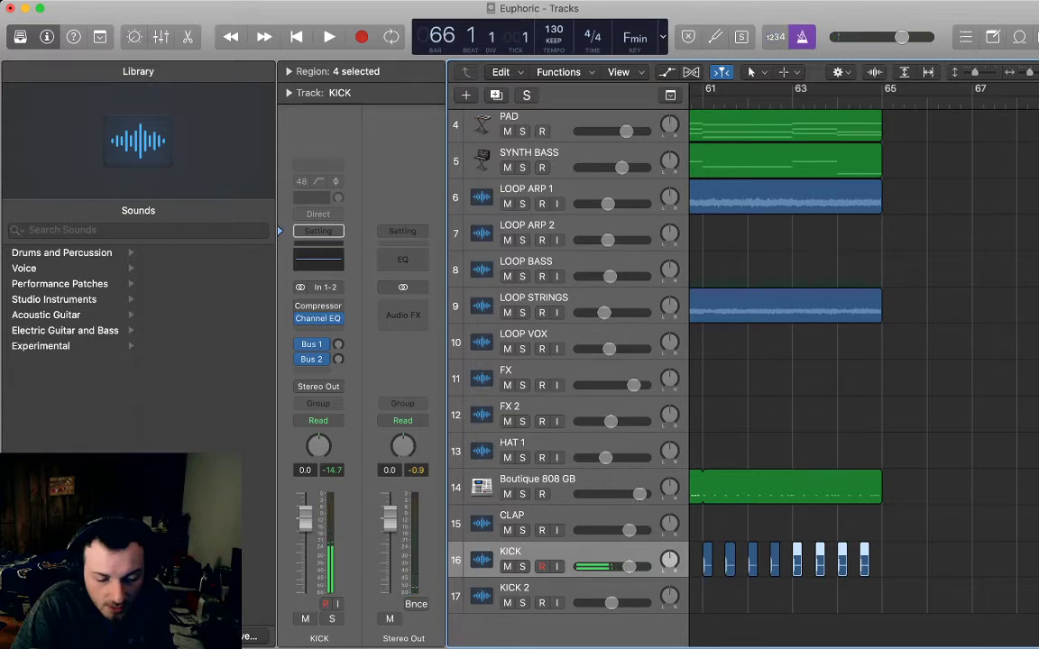
{"action": "key", "text": "shift+k"}
{"action": "key", "text": "space"}
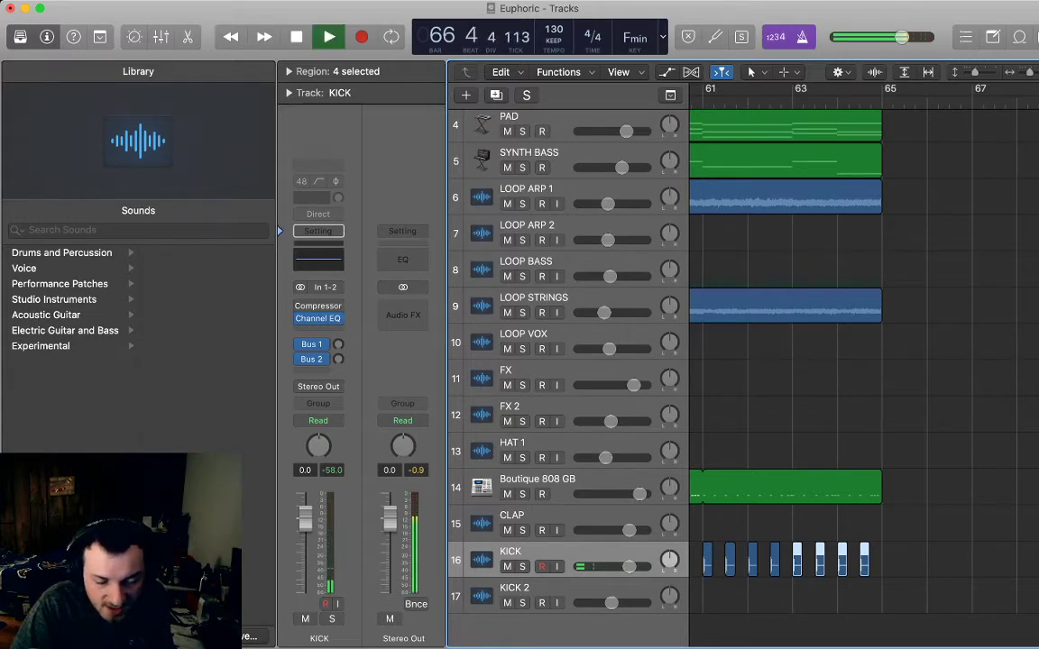
{"action": "key", "text": "space"}
- Play the KICK pattern from bar 57 into bar 62 to check its build-up
{"action": "scroll", "coordinate": [864, 361], "scroll_direction": "left", "scroll_amount": 5}
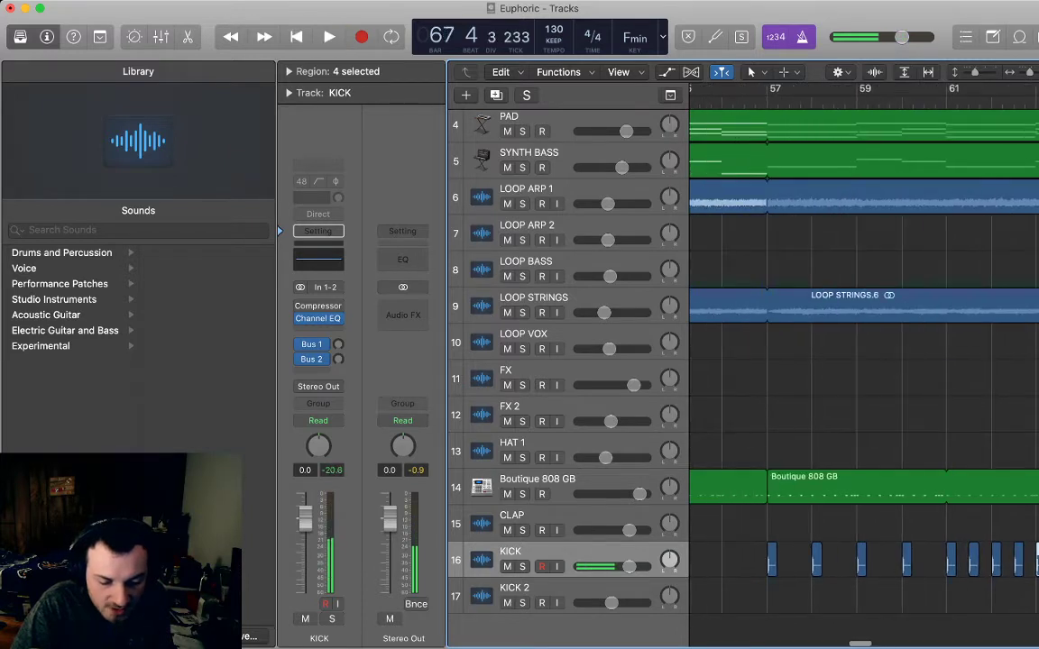
{"action": "left_click", "coordinate": [767, 101]}
{"action": "key", "text": "space"}
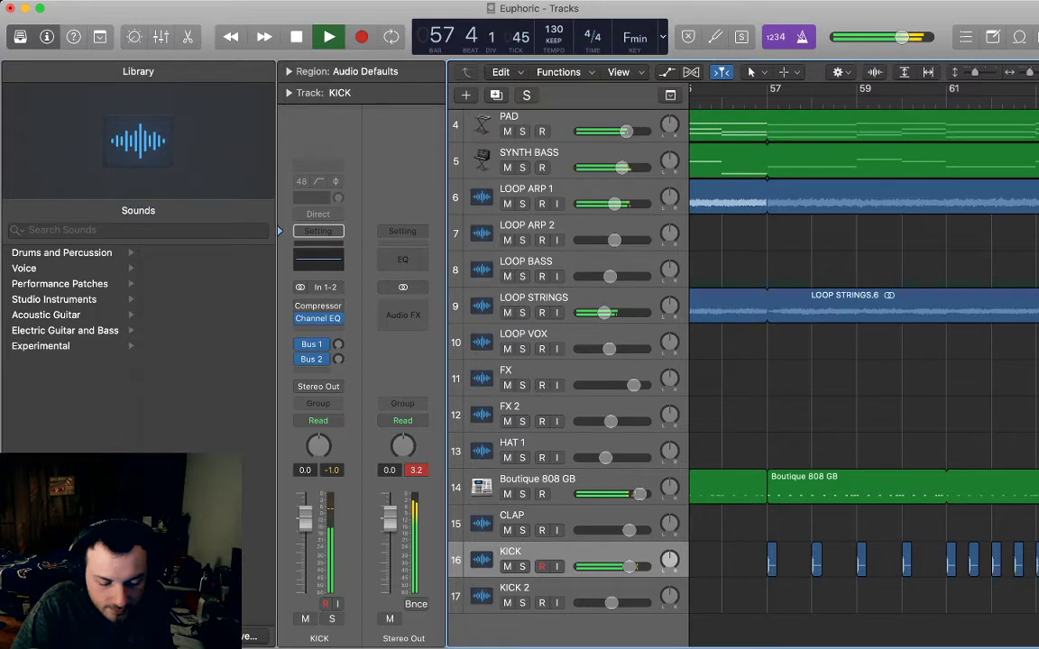
{"action": "key", "text": "space"}
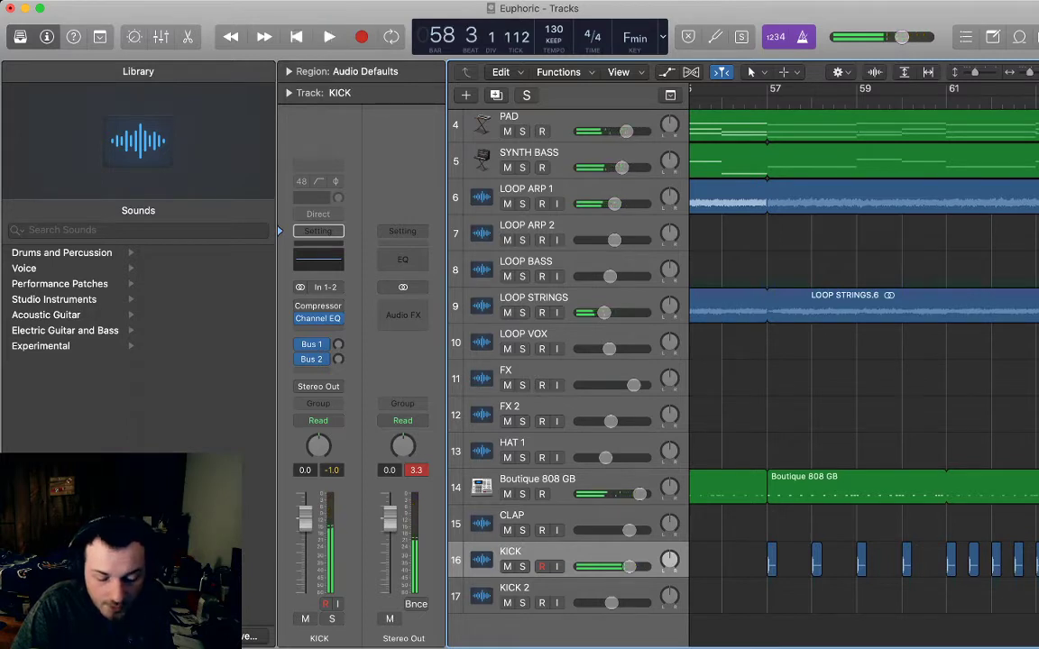
{"action": "scroll", "coordinate": [864, 361], "scroll_direction": "right", "scroll_amount": 2}
{"action": "scroll", "coordinate": [864, 360], "scroll_direction": "left", "scroll_amount": 3}
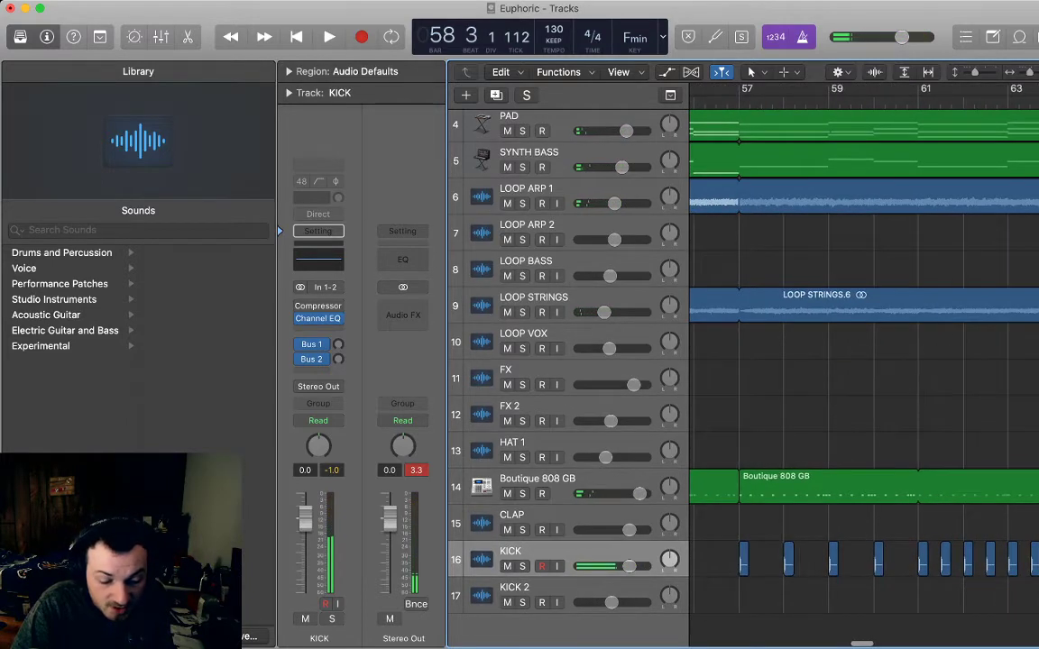
{"action": "scroll", "coordinate": [864, 361], "scroll_direction": "up", "scroll_amount": 1}
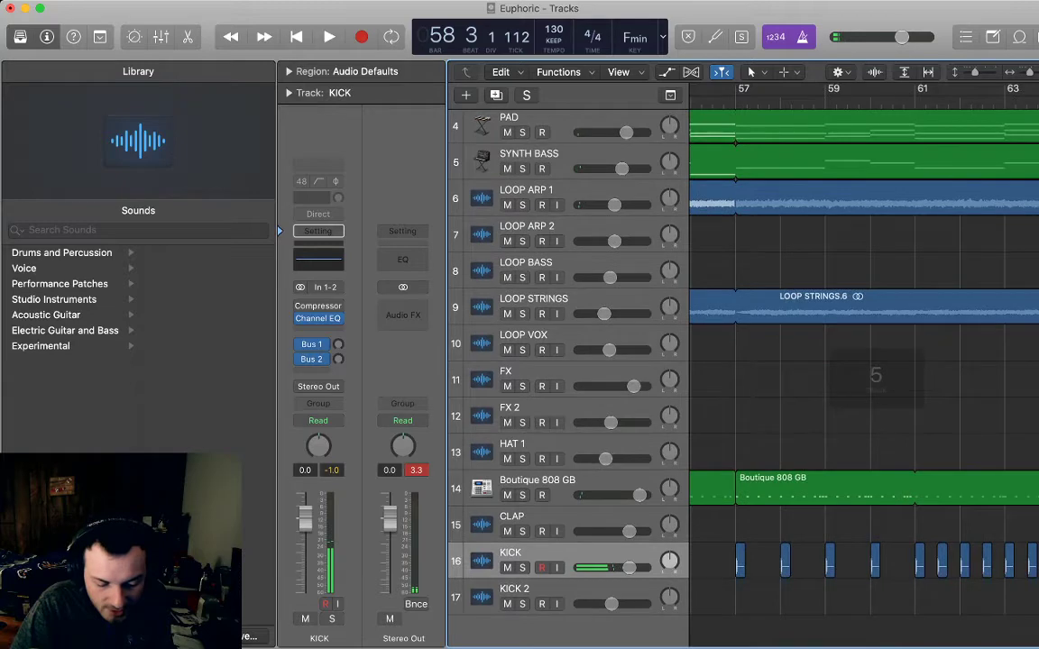
{"action": "key", "text": "space"}
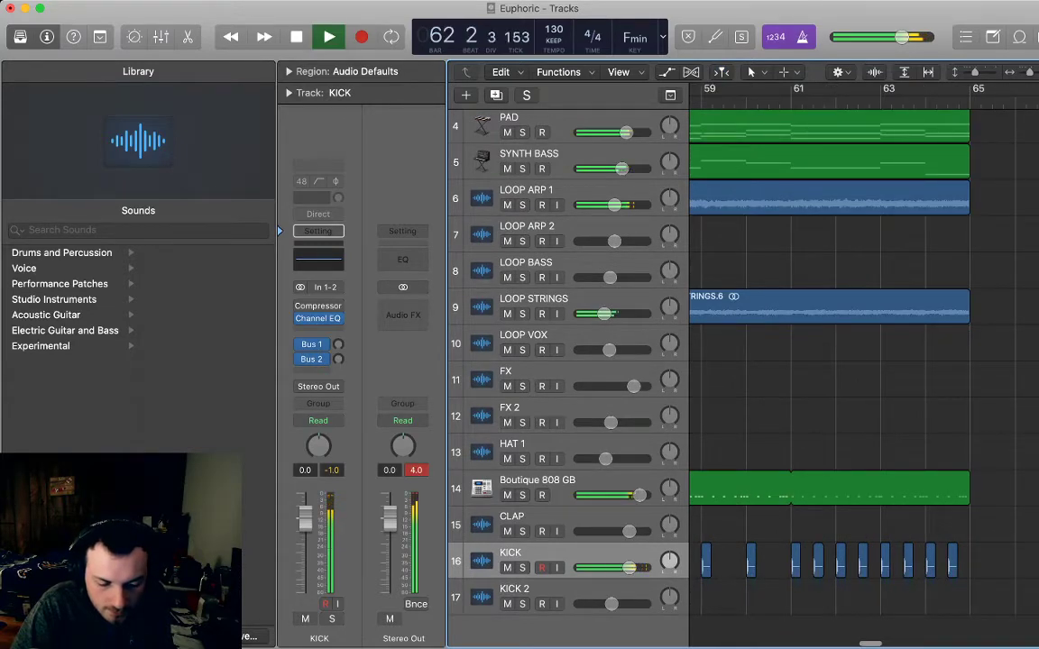
- Paste the four copied KICK hits from bar 63 beat 2, filling every beat of bars 63 and 64, and play them
{"action": "key", "text": "space"}
{"action": "key", "text": "super+v"}
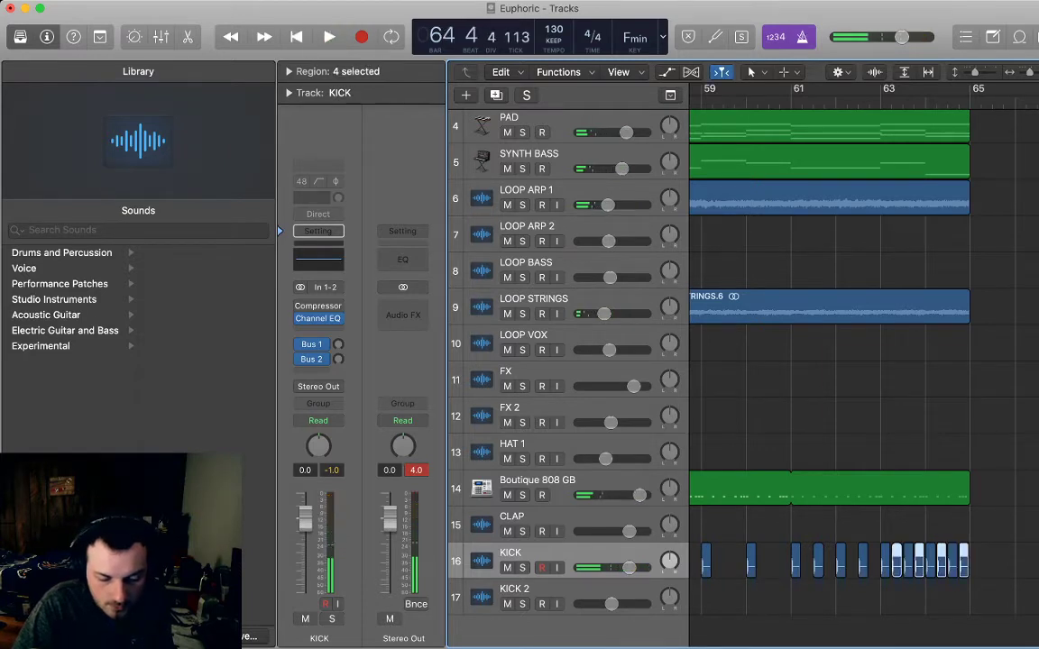
{"action": "key", "text": "comma"}
{"action": "key", "text": "comma"}
{"action": "key", "text": "space"}
{"action": "key", "text": "alt+shift+d"}
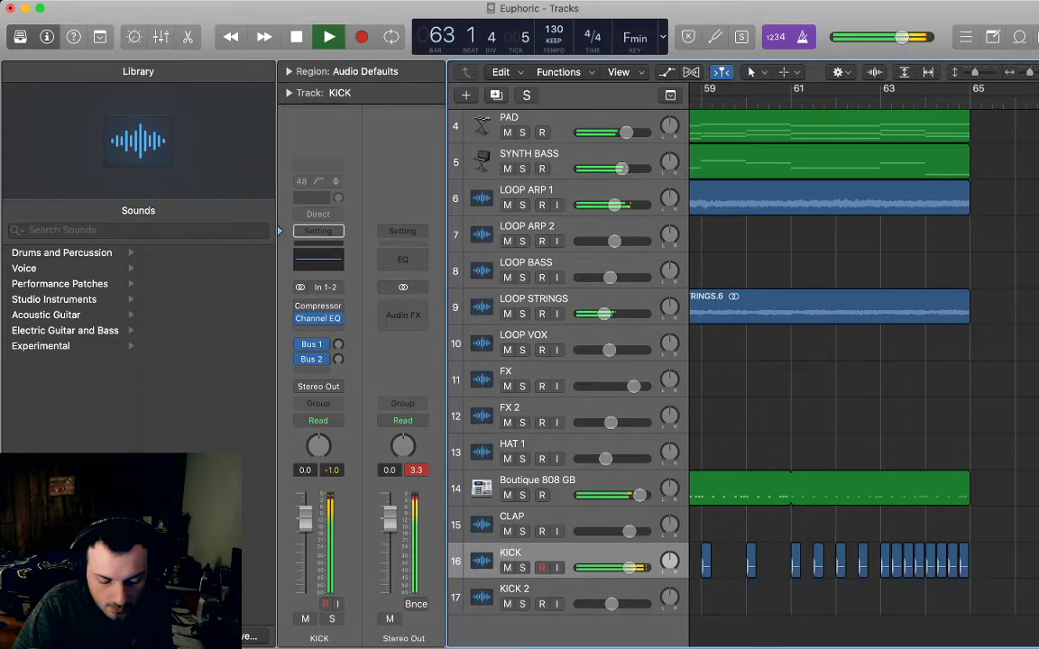
{"action": "key", "text": "space"}
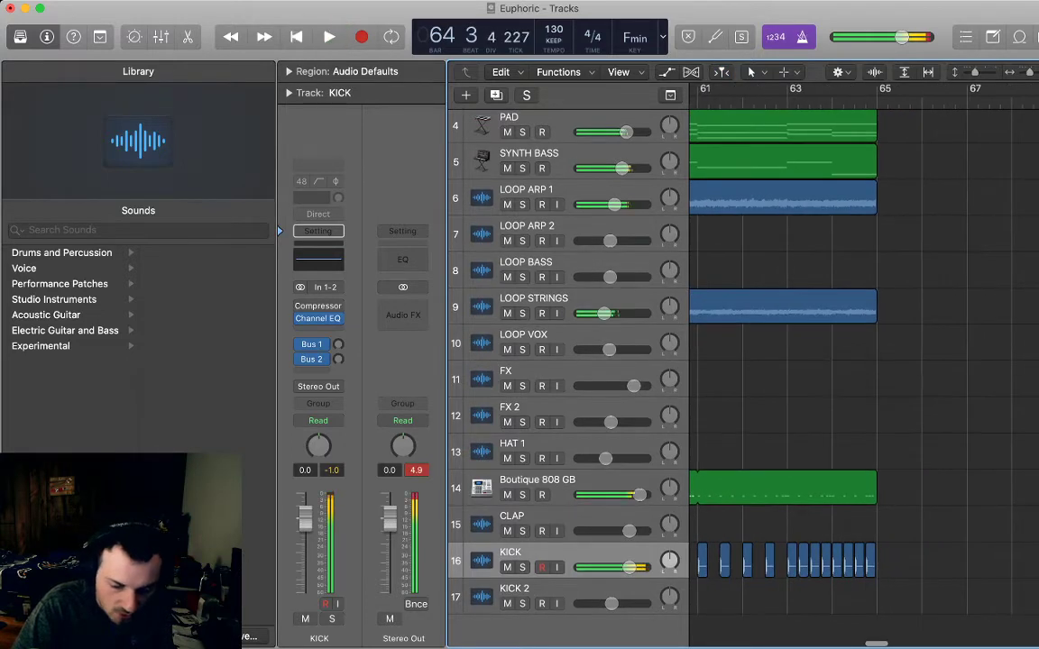
- Examine the last KICK hits before bar 65 up close and replay them from bar 63
{"action": "scroll", "coordinate": [865, 582], "scroll_direction": "up", "scroll_amount": 5}
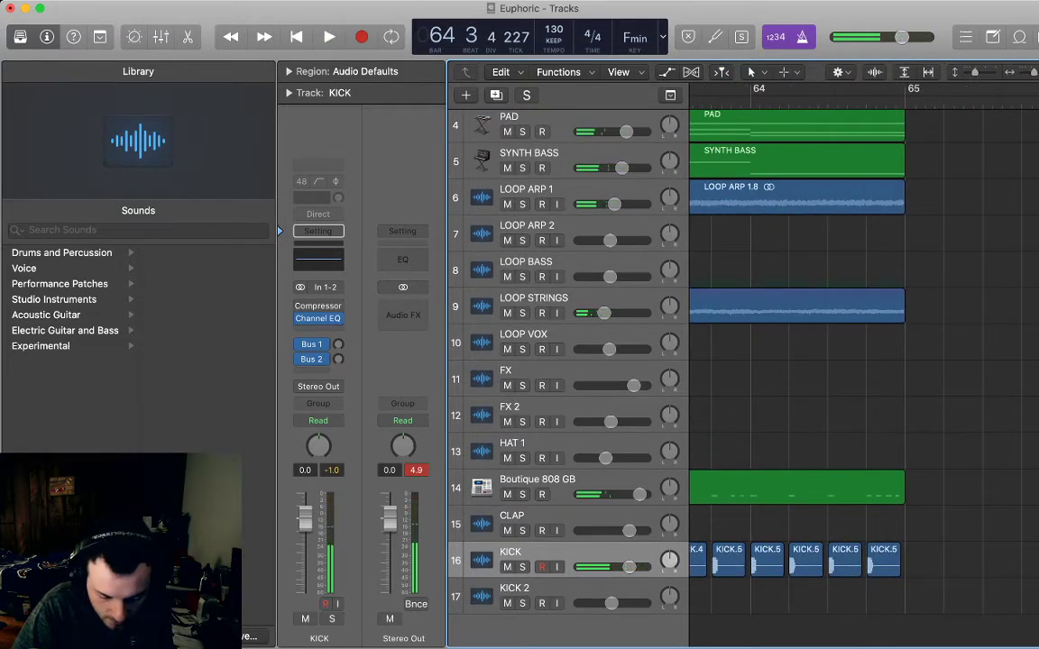
{"action": "left_click_drag", "start_coordinate": [881, 586], "coordinate": [853, 568]}
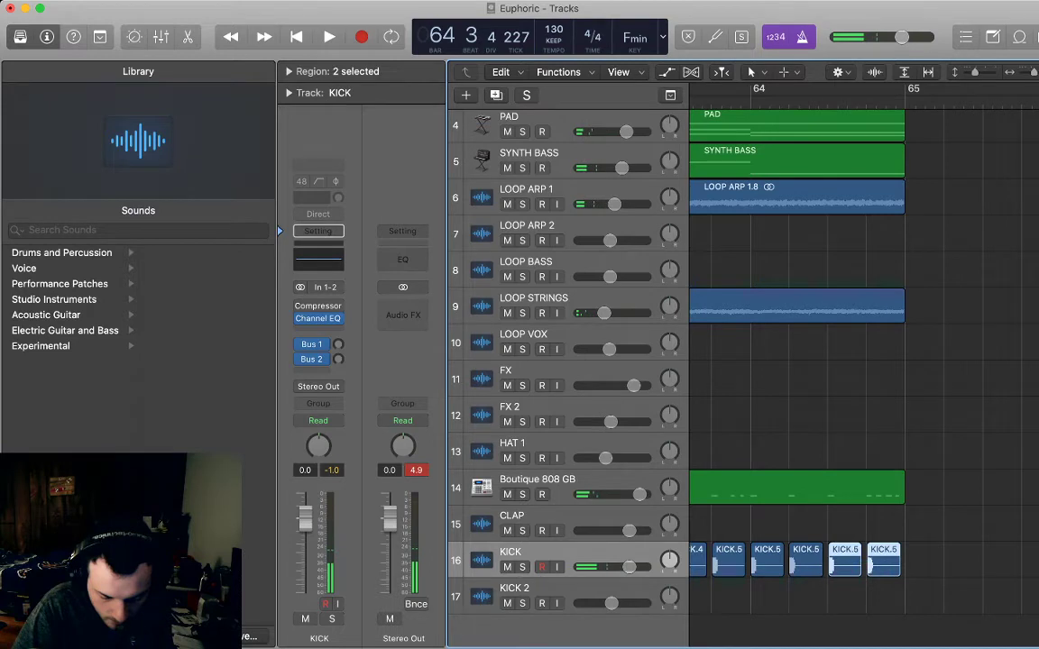
{"action": "scroll", "coordinate": [853, 582], "scroll_direction": "left", "scroll_amount": 4}
{"action": "left_click", "coordinate": [853, 586]}
{"action": "key", "text": "space"}
{"action": "scroll", "coordinate": [853, 587], "scroll_direction": "right", "scroll_amount": 3}
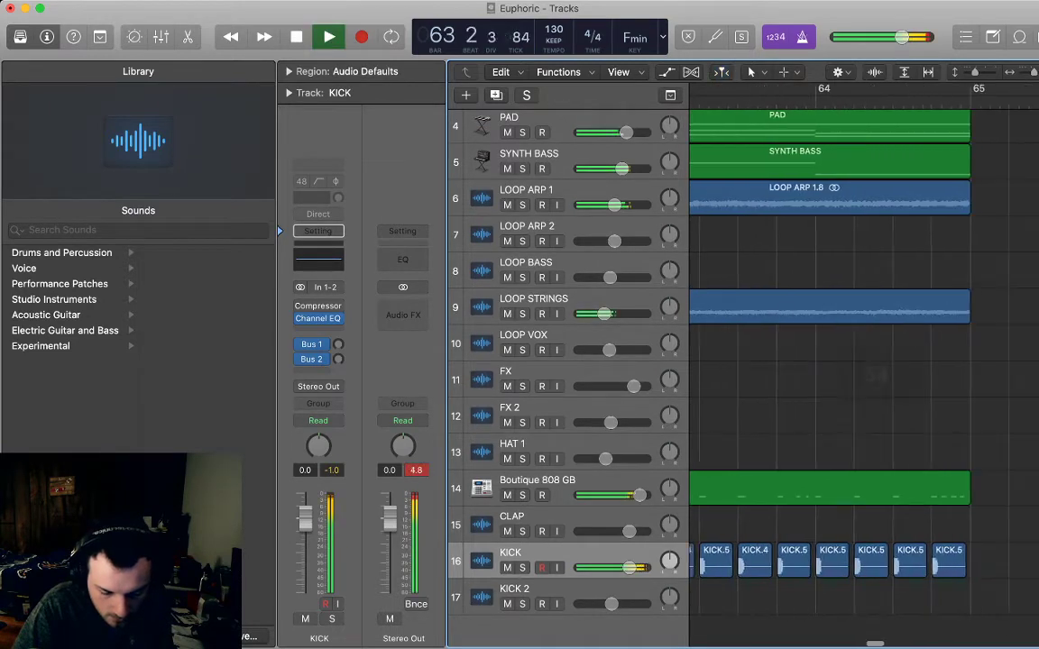
{"action": "key", "text": "space"}
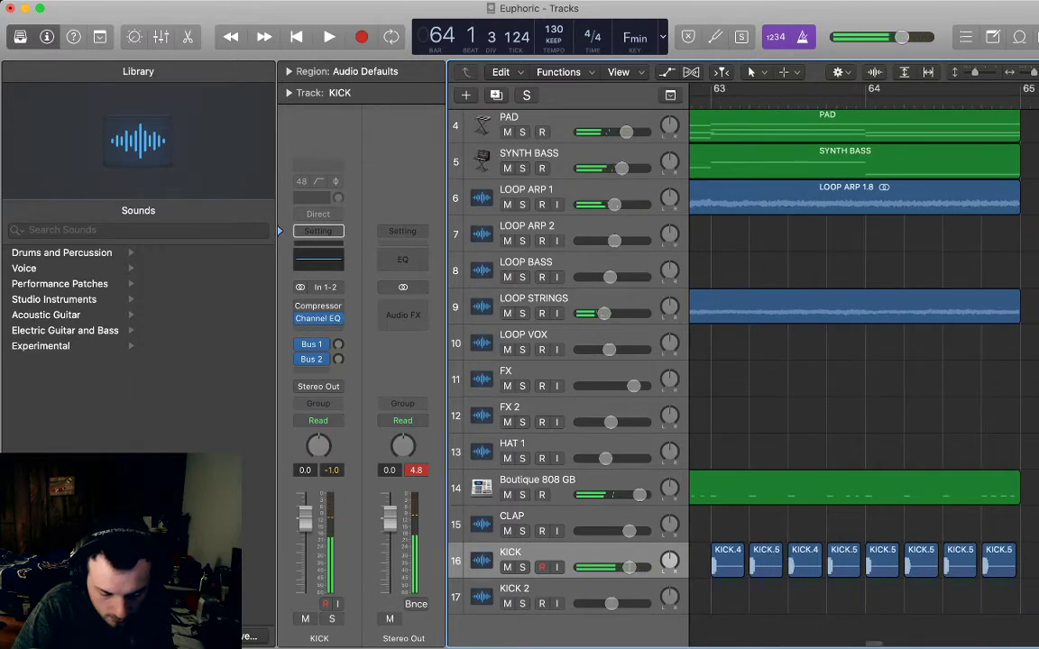
- Shorten the first two KICK hits of bar 64 to half a beat each and delete the bar's last two hits
{"action": "scroll", "coordinate": [857, 379], "scroll_direction": "right", "scroll_amount": 2}
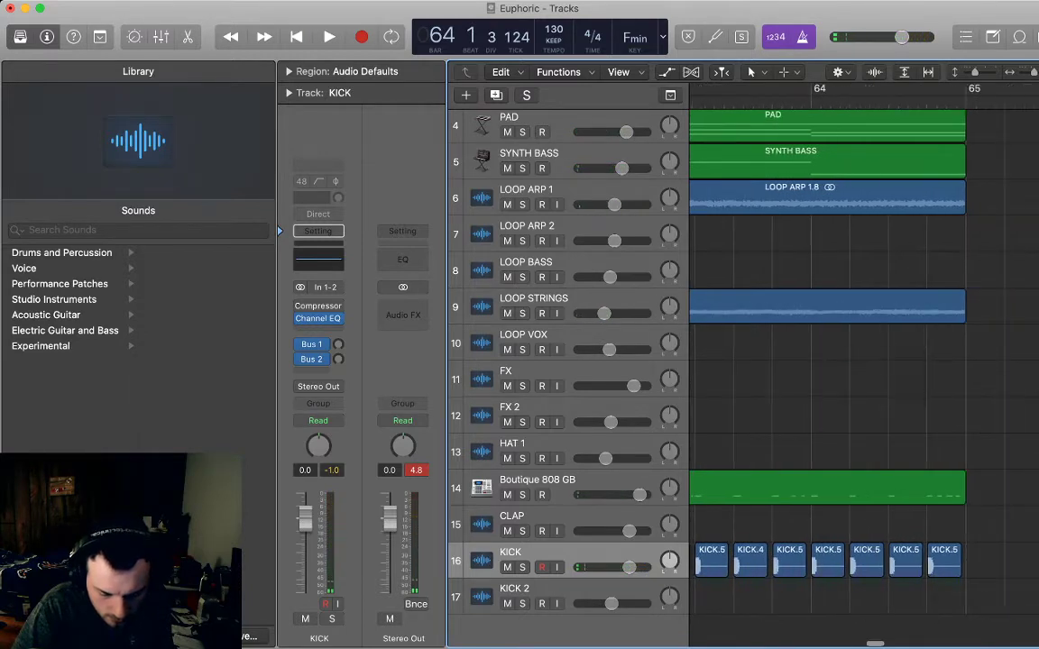
{"action": "left_click_drag", "start_coordinate": [835, 592], "coordinate": [868, 572]}
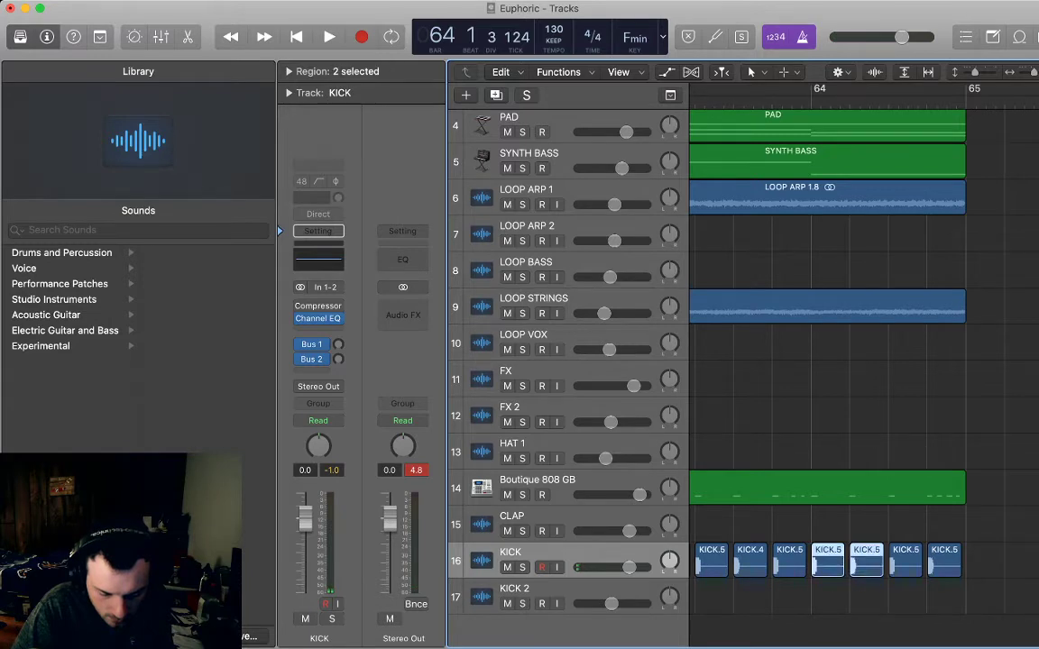
{"action": "key", "text": "Delete"}
{"action": "left_click_drag", "start_coordinate": [891, 582], "coordinate": [967, 527]}
{"action": "key", "text": "Delete"}
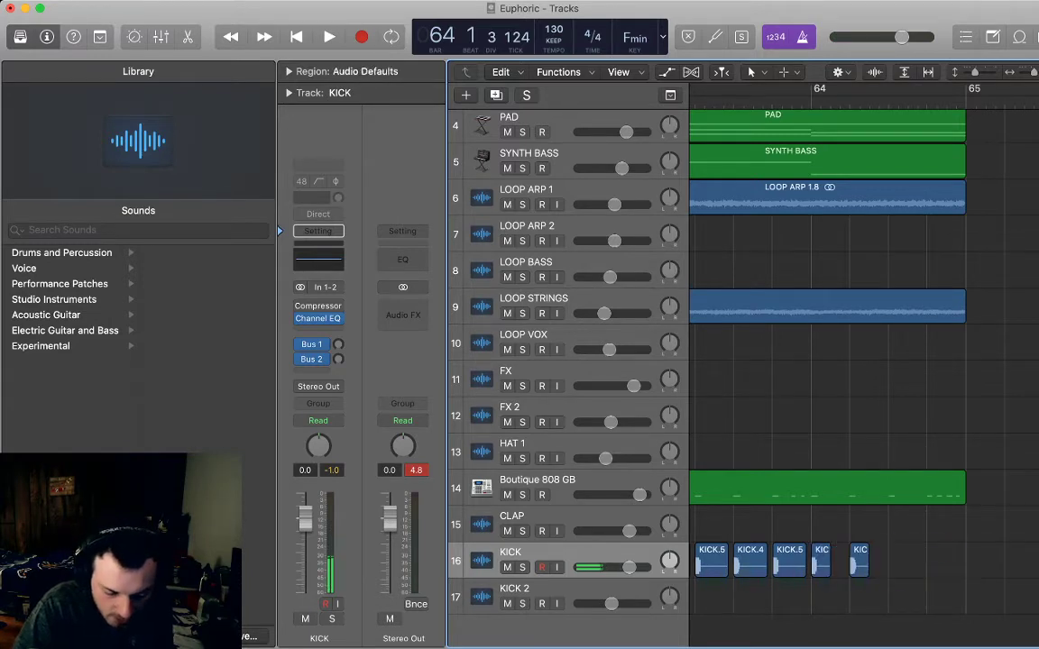
- Repeat the two half-beat KICK hits to fill the first two beats of bar 64 with half-beat hits, and play them
{"action": "left_click_drag", "start_coordinate": [884, 588], "coordinate": [808, 539]}
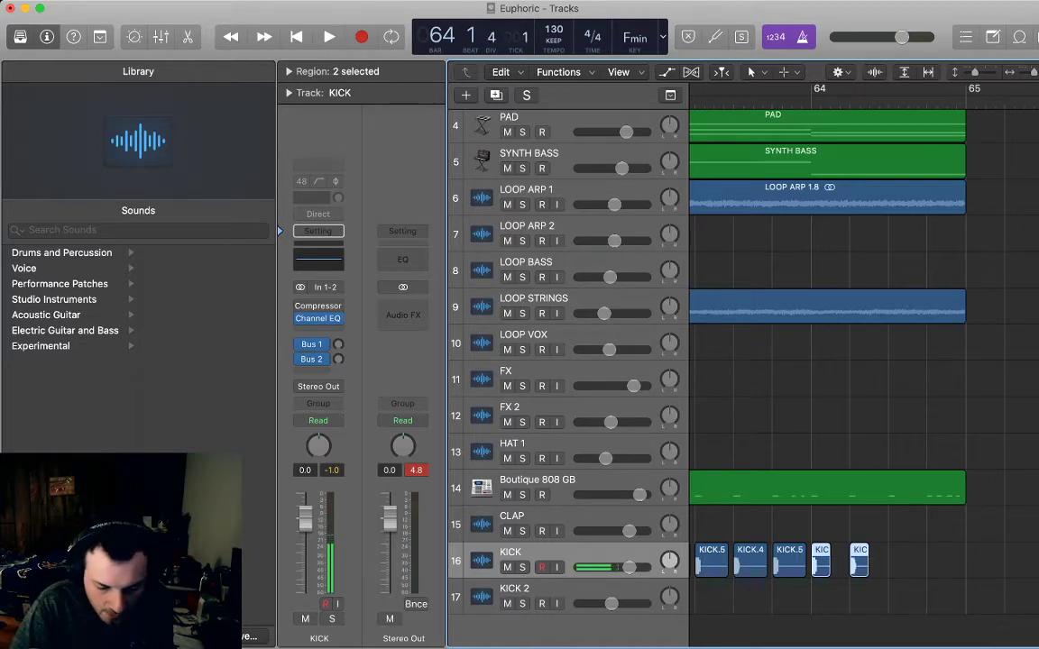
{"action": "key", "text": "super+r"}
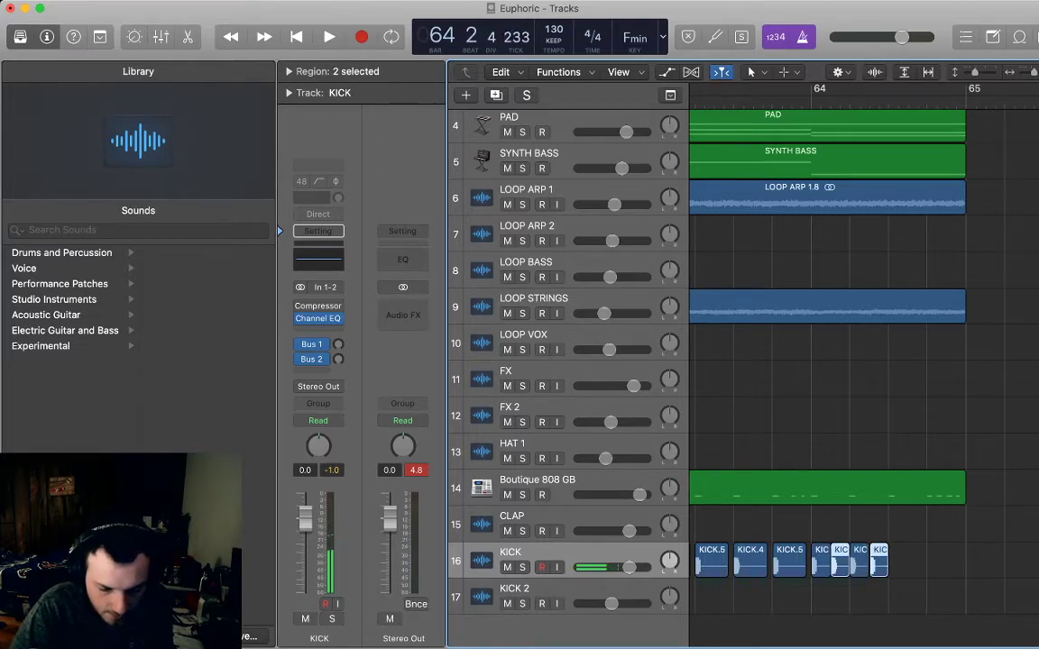
{"action": "key", "text": "space"}
{"action": "key", "text": "space"}
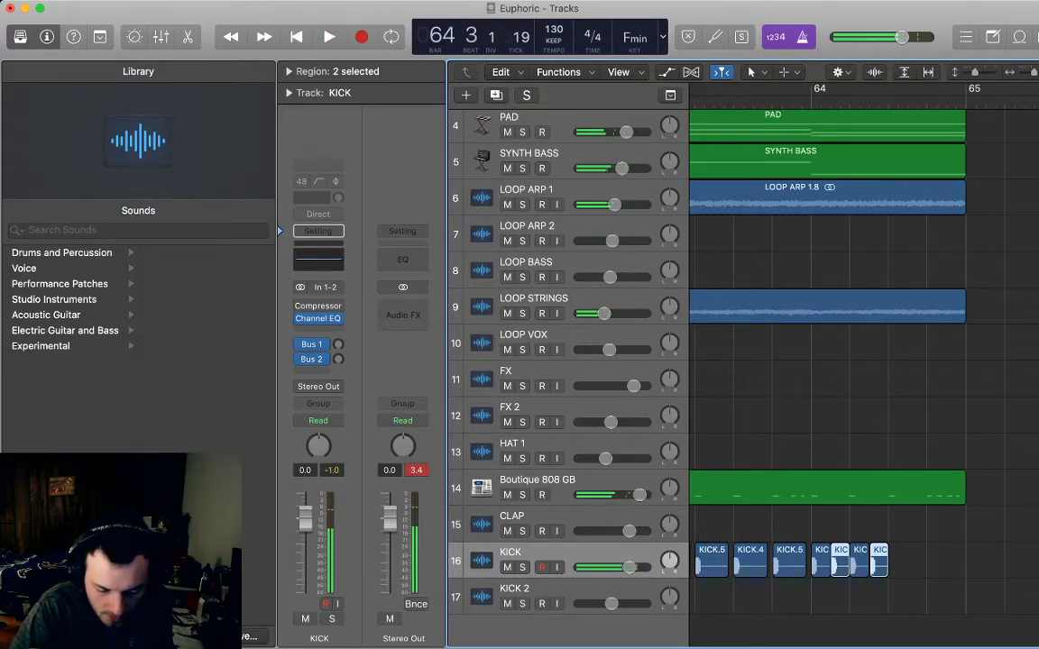
- Trim the ends of the Boutique 808 GB, LOOP STRINGS and LOOP ARP 1 regions back to bar 64 beat 3
{"action": "left_click_drag", "start_coordinate": [963, 498], "coordinate": [888, 498]}
{"action": "scroll", "coordinate": [889, 498], "scroll_direction": "up", "scroll_amount": 2}
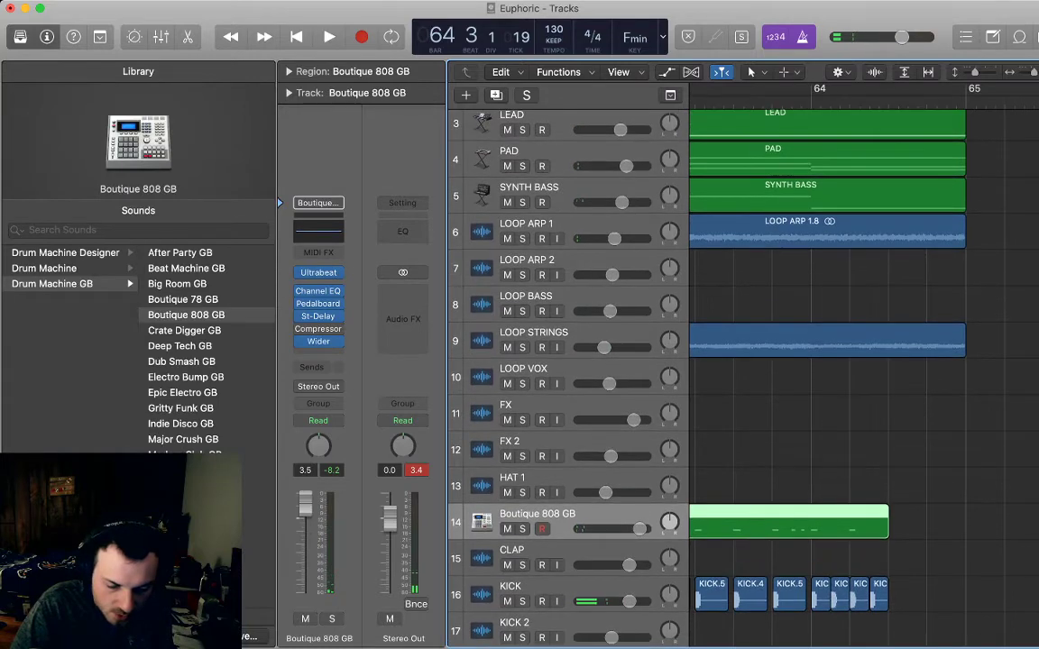
{"action": "scroll", "coordinate": [797, 522], "scroll_direction": "down", "scroll_amount": 5}
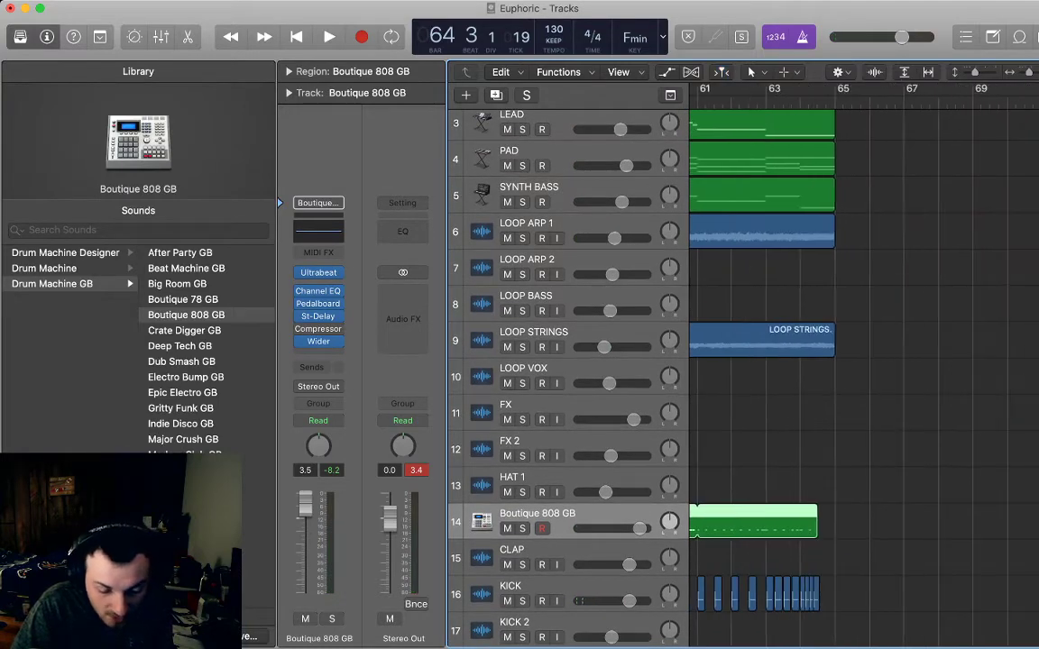
{"action": "left_click_drag", "start_coordinate": [833, 350], "coordinate": [818, 350]}
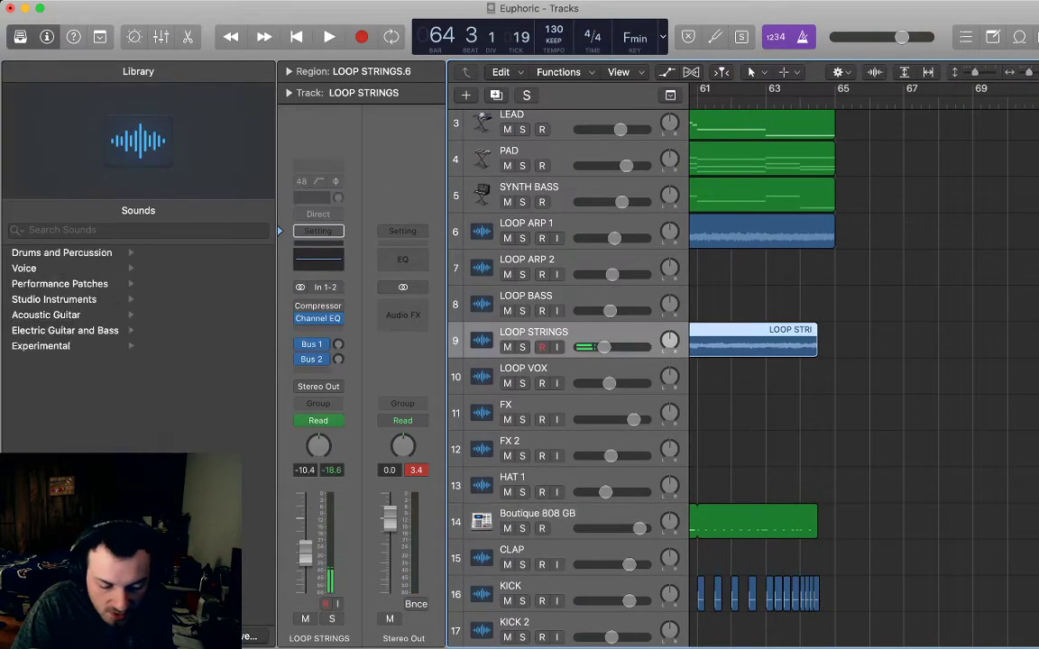
{"action": "left_click_drag", "start_coordinate": [833, 241], "coordinate": [817, 236]}
- Trim the ends of the SYNTH BASS and PAD regions back to bar 64 beat 3
{"action": "scroll", "coordinate": [819, 239], "scroll_direction": "up", "scroll_amount": 3}
{"action": "left_click_drag", "start_coordinate": [847, 243], "coordinate": [809, 213]}
{"action": "double_click", "coordinate": [819, 211]}
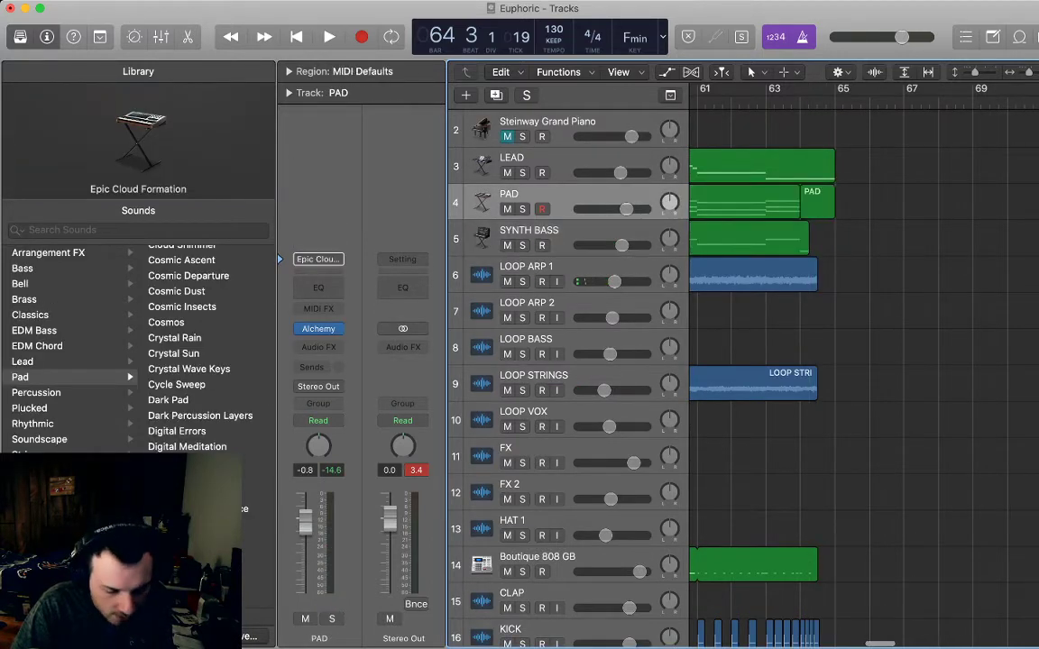
{"action": "key", "text": "super+z"}
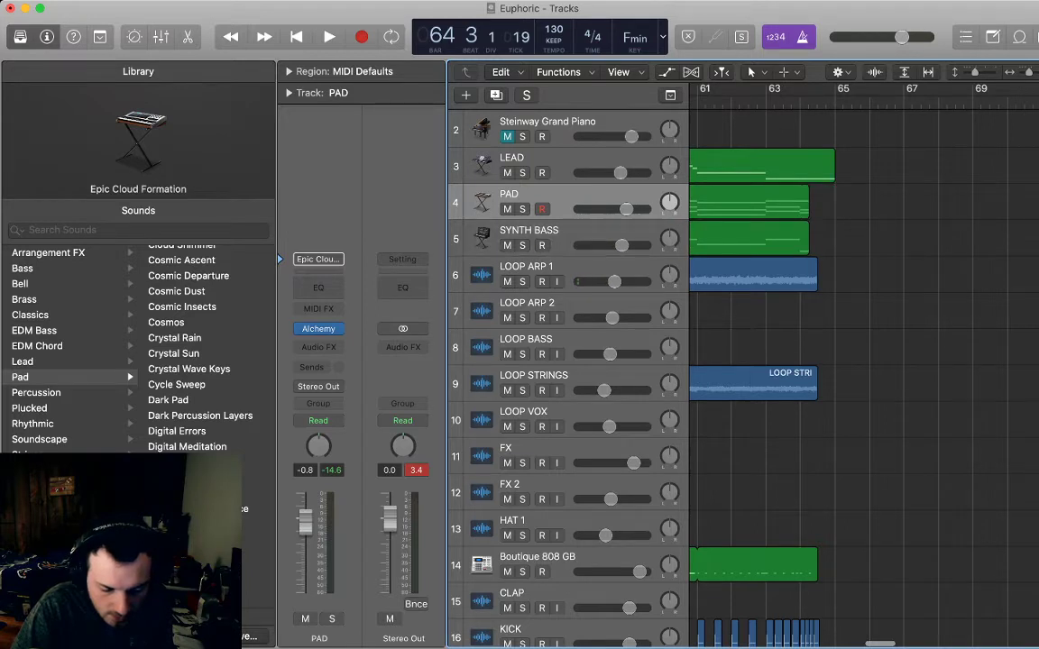
{"action": "left_click_drag", "start_coordinate": [827, 224], "coordinate": [803, 202]}
{"action": "left_click_drag", "start_coordinate": [808, 213], "coordinate": [818, 212]}
- Examine the notes of the LEAD region in the Piano Roll between bars 49 and 60, then close the editor
{"action": "double_click", "coordinate": [815, 168]}
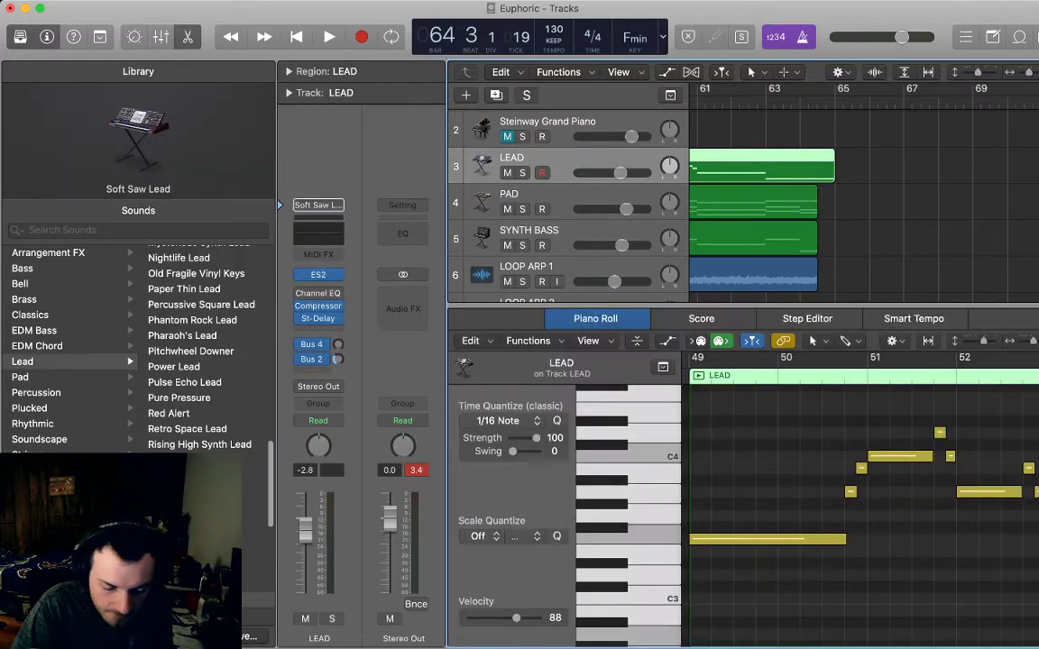
{"action": "scroll", "coordinate": [859, 514], "scroll_direction": "right", "scroll_amount": 6}
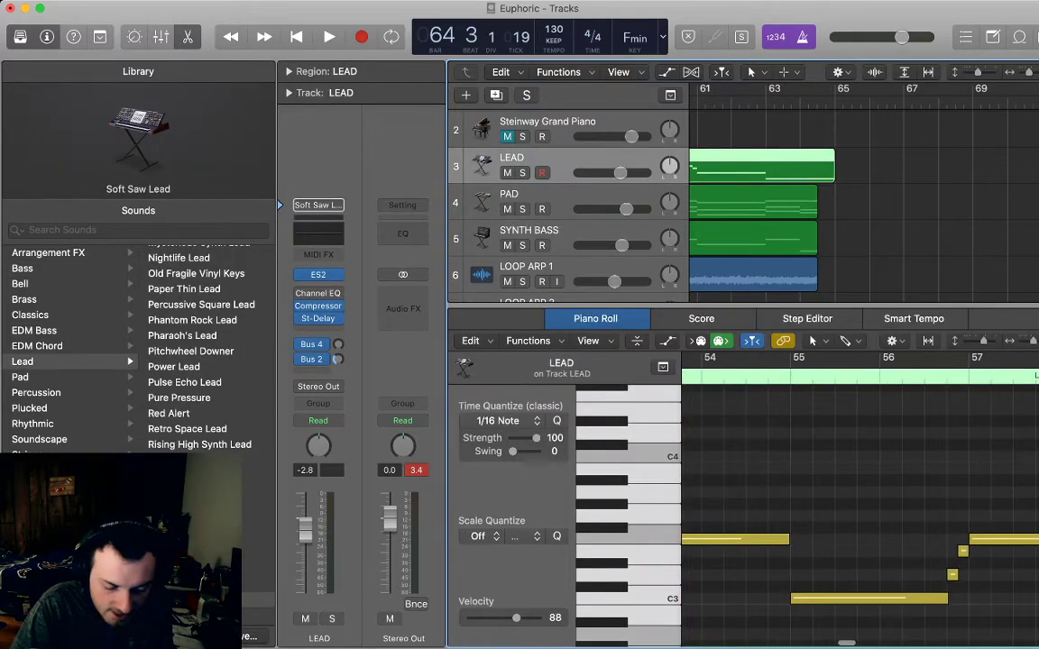
{"action": "scroll", "coordinate": [861, 505], "scroll_direction": "right", "scroll_amount": 3}
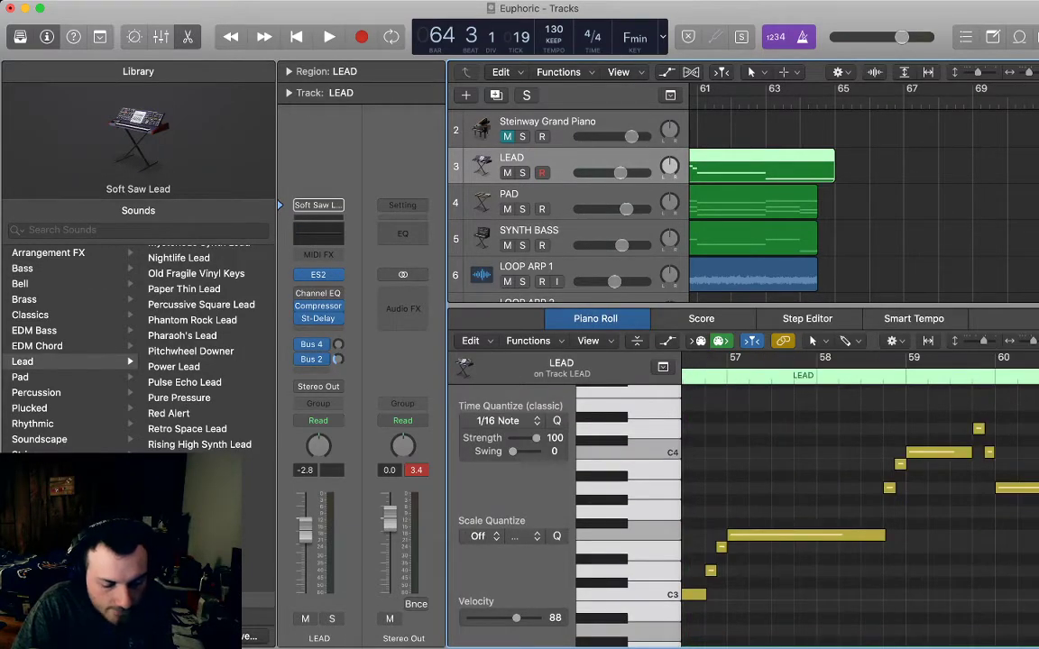
{"action": "key", "text": "e"}
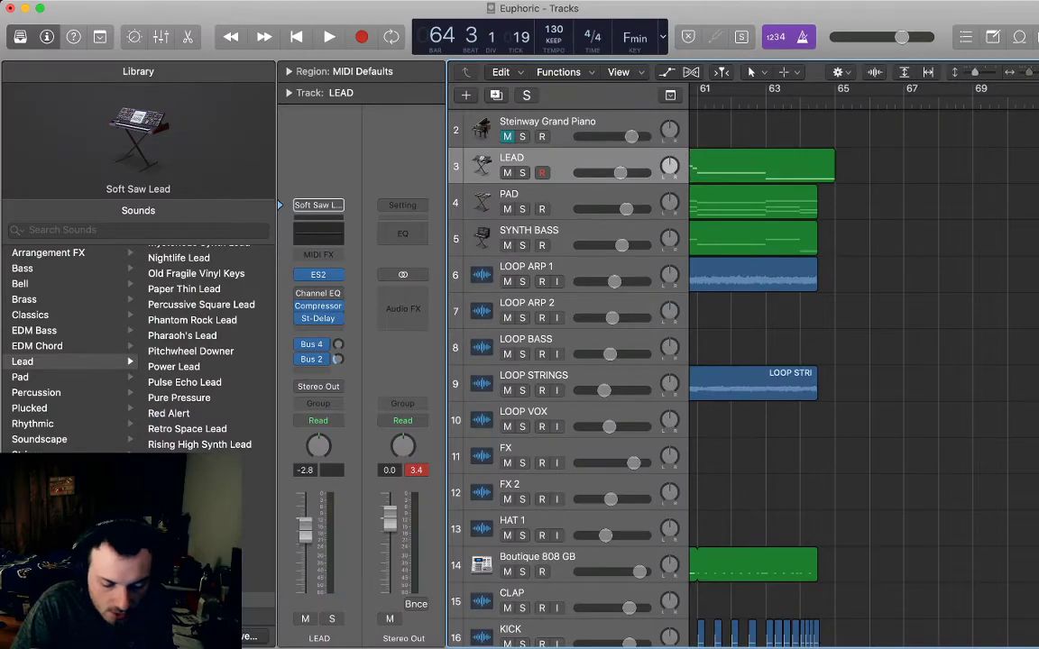
- Copy the earlier 16-bar LOOP ARP 1, ARP 2, BASS, STRINGS and VOX regions, paste them at bar 65, and play them
{"action": "key", "text": "super+Left"}
{"action": "key", "text": "super+Left"}
{"action": "key", "text": "super+Left"}
{"action": "scroll", "coordinate": [864, 378], "scroll_direction": "left", "scroll_amount": 5}
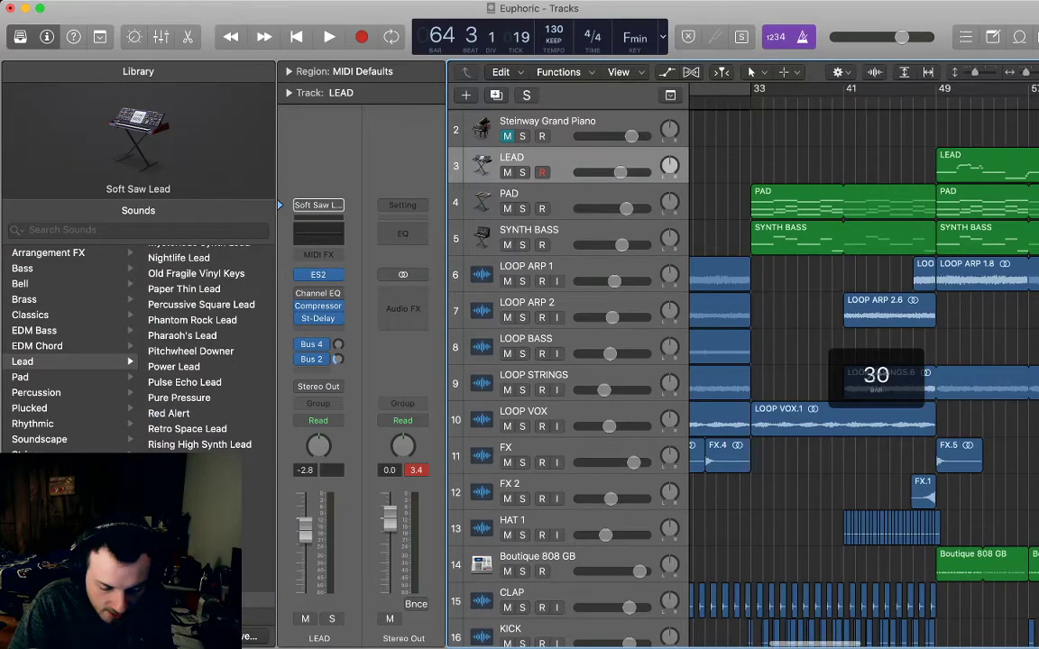
{"action": "scroll", "coordinate": [864, 379], "scroll_direction": "left", "scroll_amount": 4}
{"action": "left_click_drag", "start_coordinate": [767, 195], "coordinate": [833, 419]}
{"action": "scroll", "coordinate": [863, 360], "scroll_direction": "right", "scroll_amount": 10}
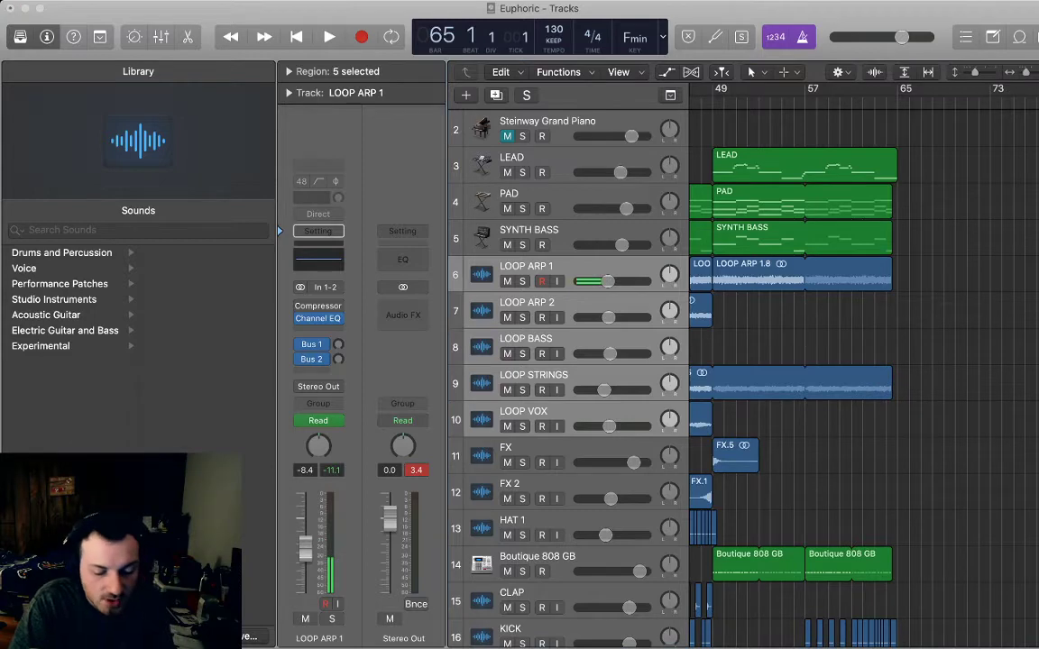
{"action": "key", "text": "super+v"}
{"action": "key", "text": "shift+space"}
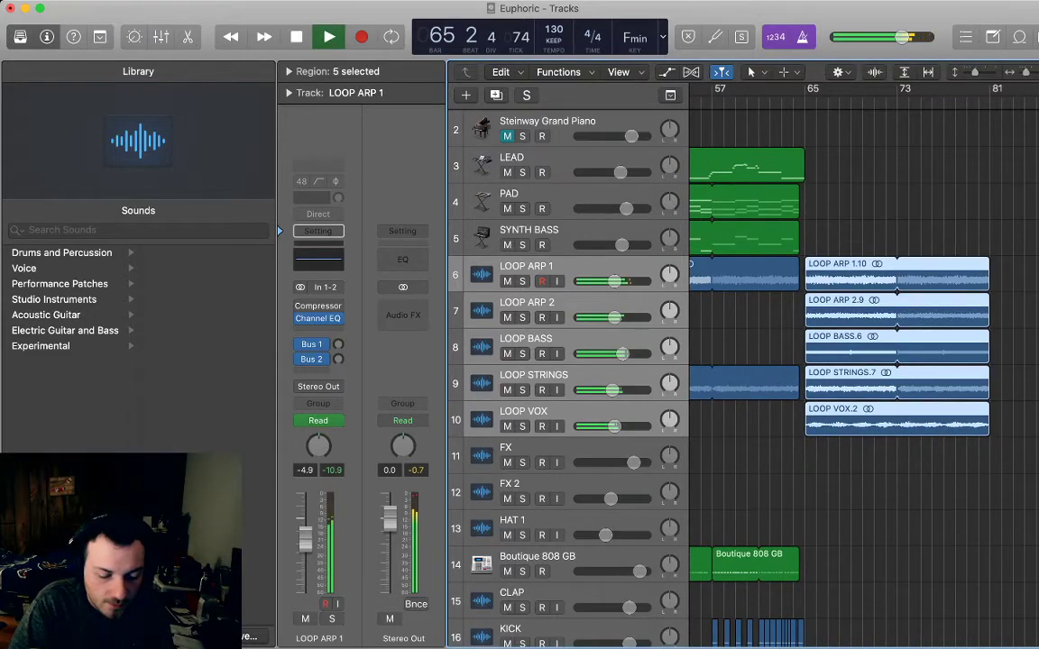
- Turn off the metronome and extend the LEAD part to bar 81 while listening to the new section
{"action": "key", "text": "k"}
{"action": "left_click_drag", "start_coordinate": [801, 154], "coordinate": [988, 154]}
{"action": "left_click", "coordinate": [1003, 172]}
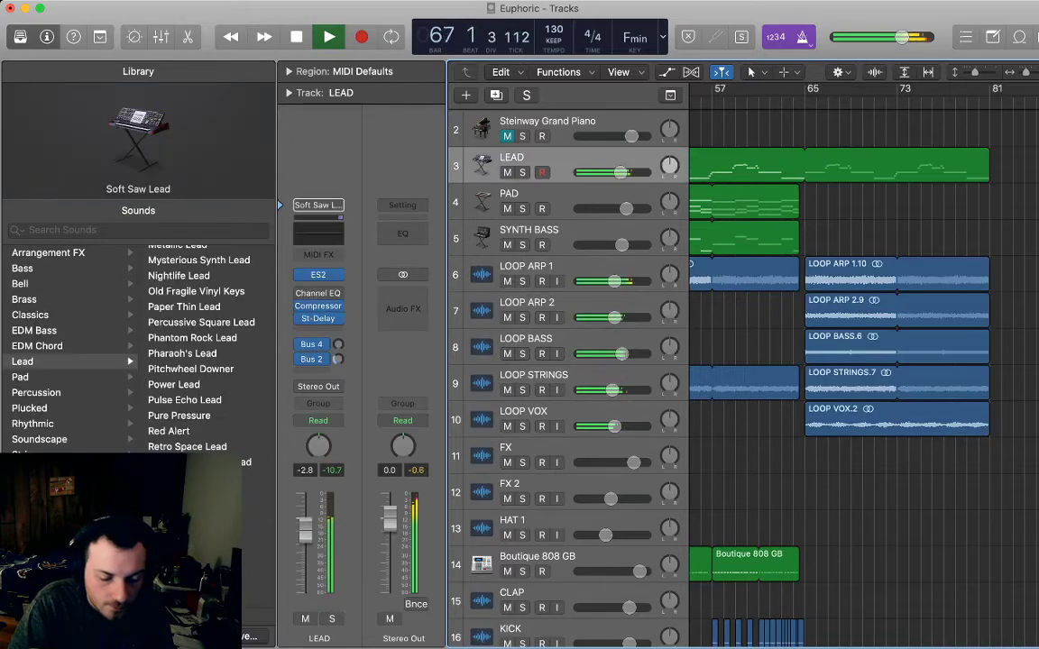
{"action": "scroll", "coordinate": [721, 379], "scroll_direction": "down", "scroll_amount": 3}
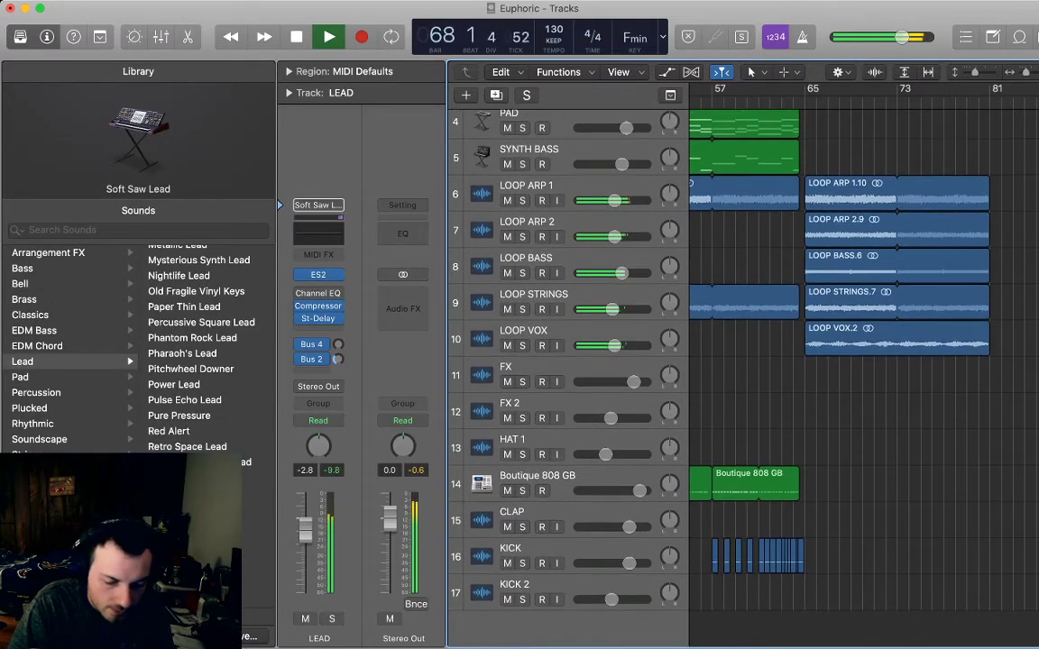
{"action": "key", "text": "super+Left"}
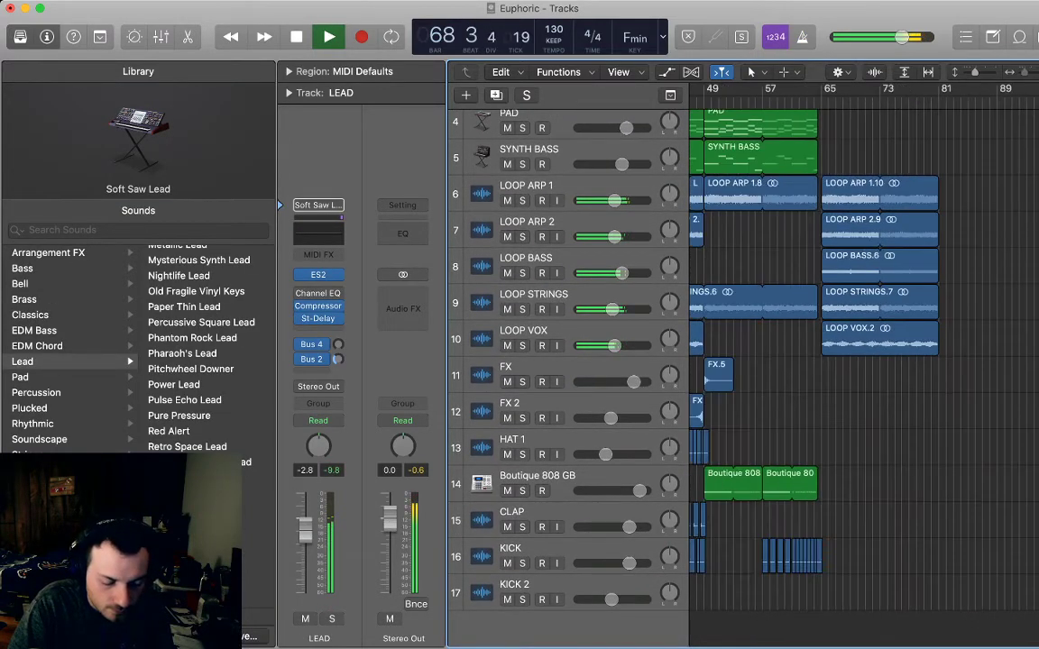
{"action": "key", "text": "super+Right"}
{"action": "key", "text": "space"}
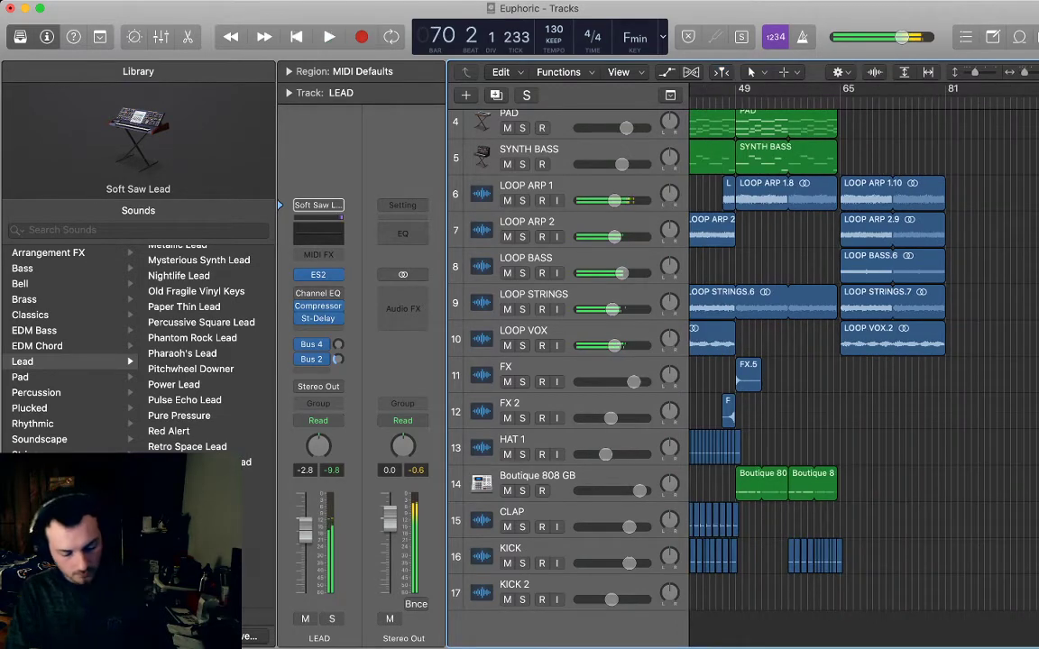
- Replay the arrangement from about bar 57 to check the kick build-up into the section at bar 65
{"action": "scroll", "coordinate": [861, 361], "scroll_direction": "left", "scroll_amount": 3}
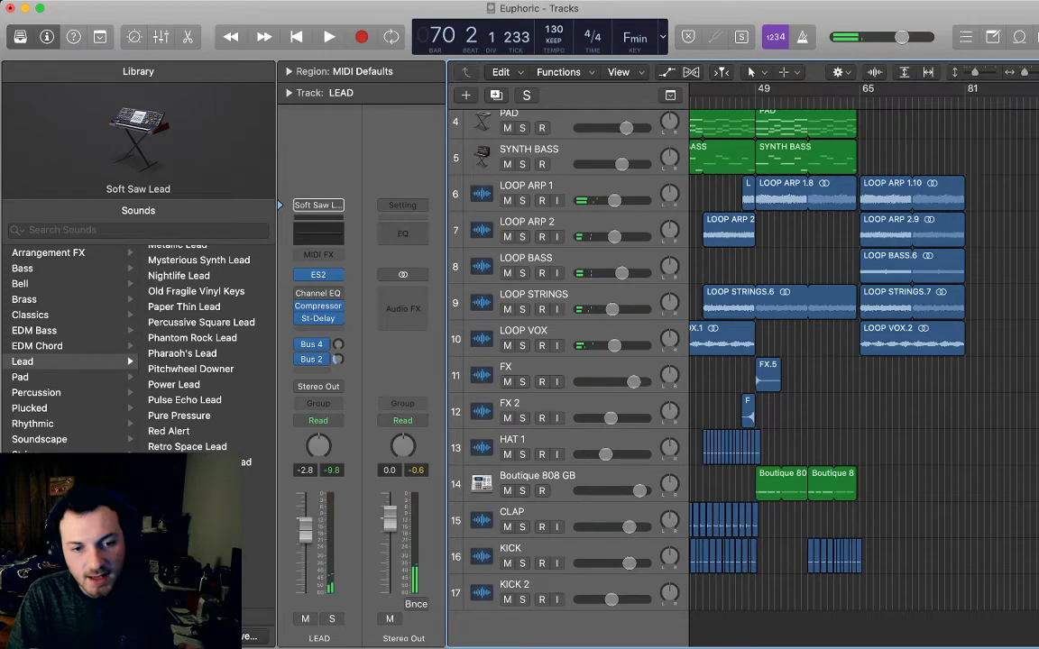
{"action": "key", "text": "super+Tab"}
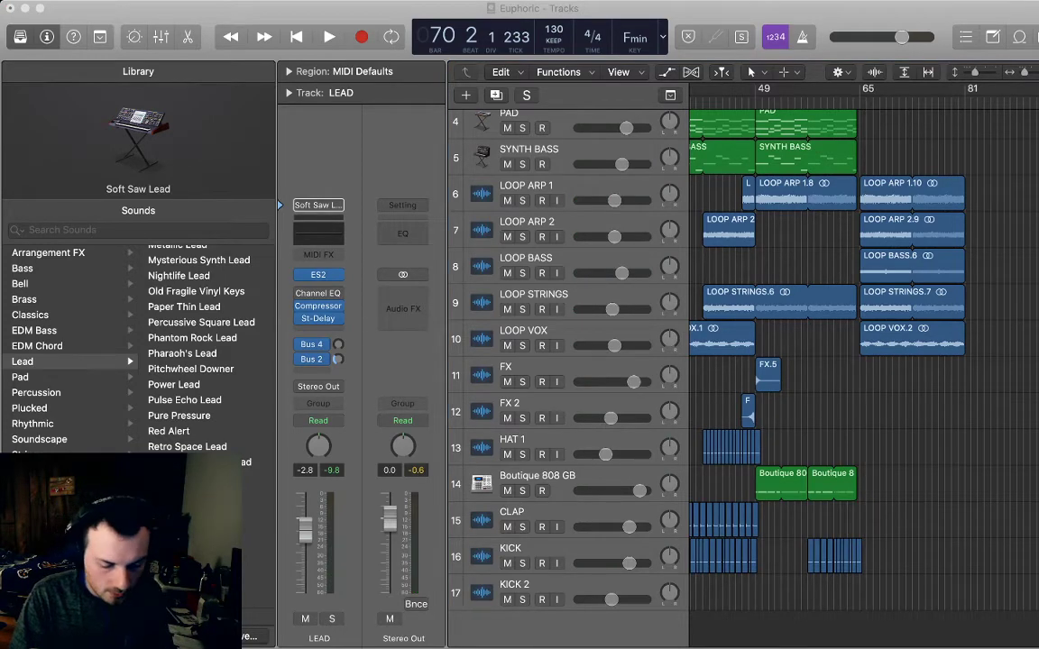
{"action": "key", "text": "super+Tab"}
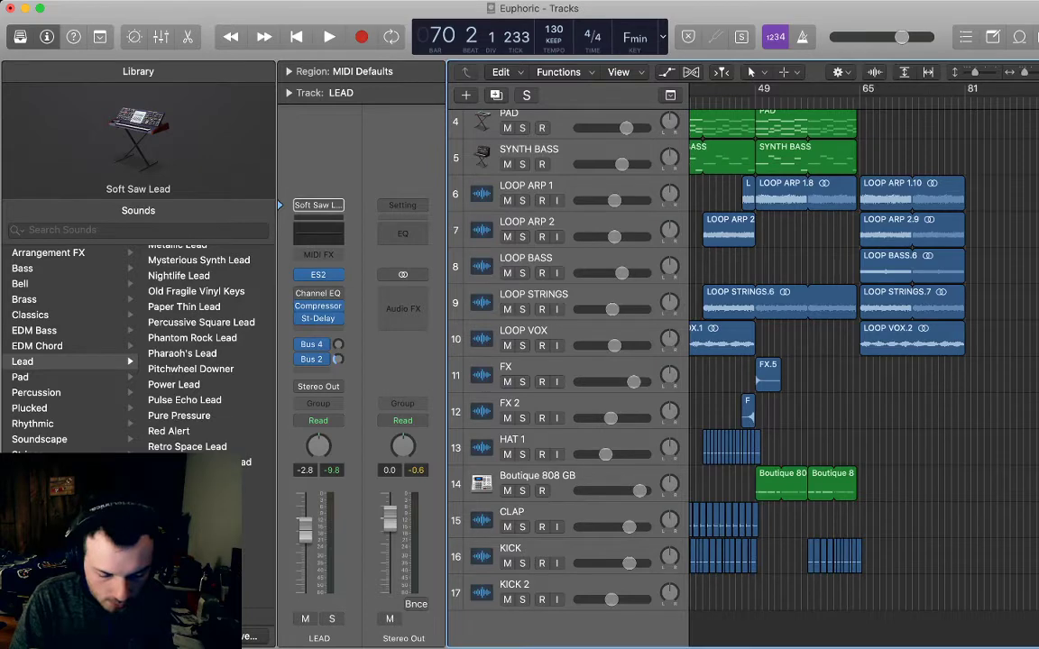
{"action": "key", "text": "space"}
{"action": "key", "text": "space"}
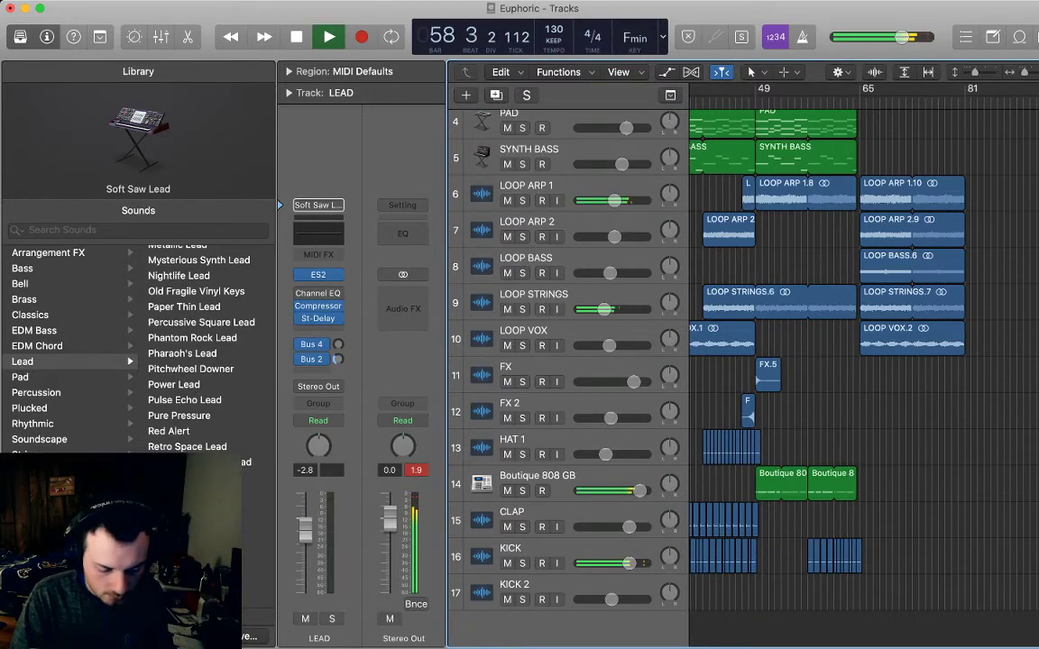
- Add the Cymatics closed hihat 13 sample on a new track below KICK 2 and place it at bar 65
{"action": "key", "text": "super+Tab"}
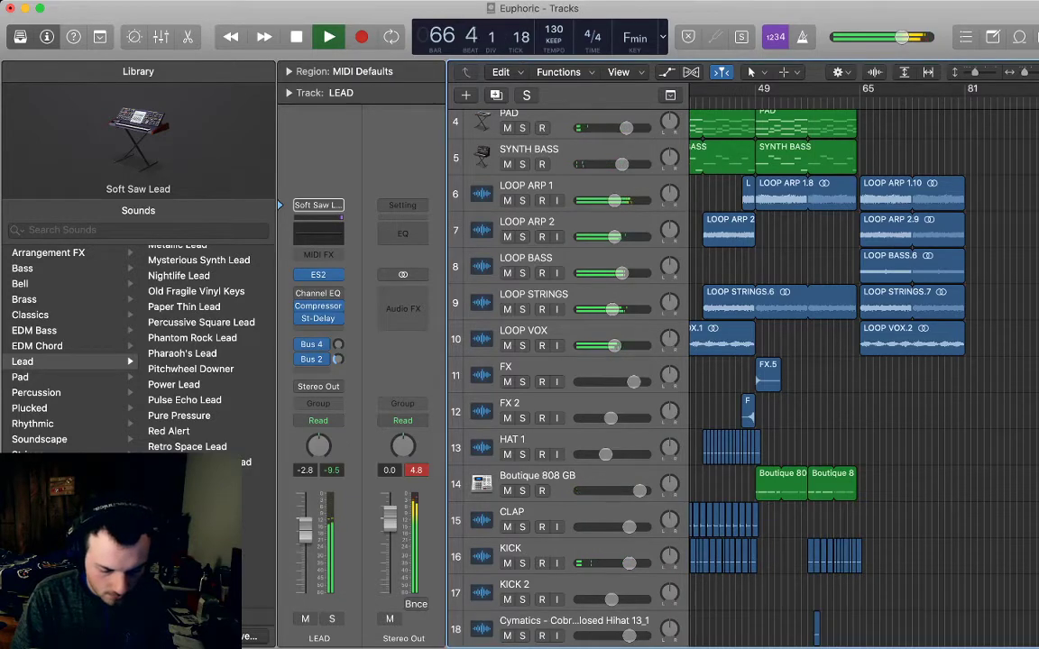
{"action": "key", "text": "space"}
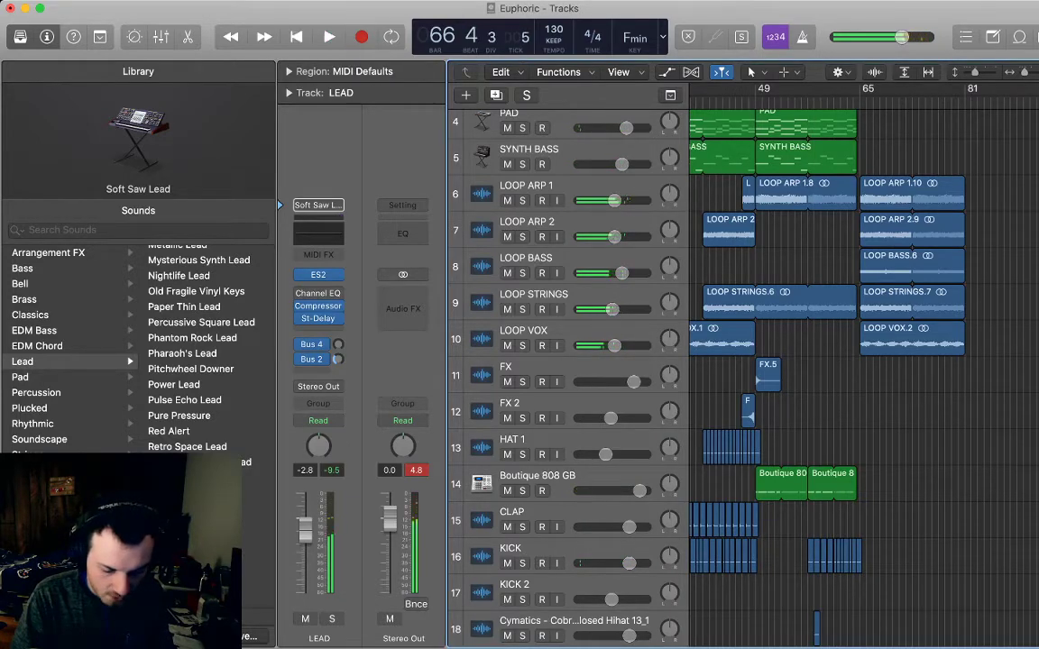
{"action": "key", "text": "super+Right"}
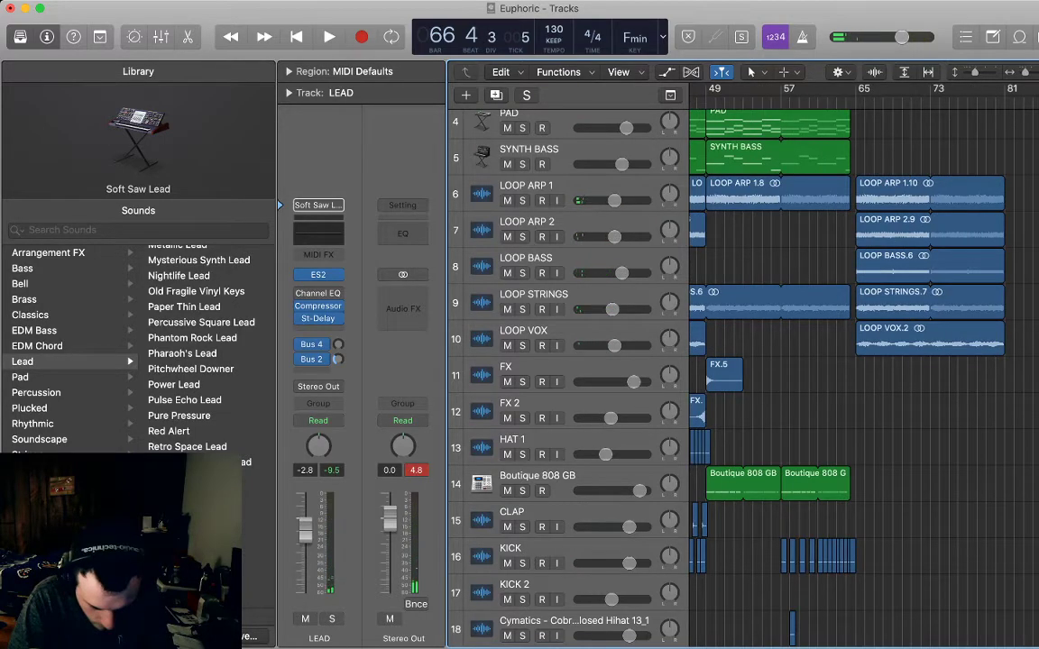
{"action": "left_click", "coordinate": [793, 629]}
{"action": "left_click_drag", "start_coordinate": [828, 101], "coordinate": [856, 101]}
{"action": "key", "text": "space"}
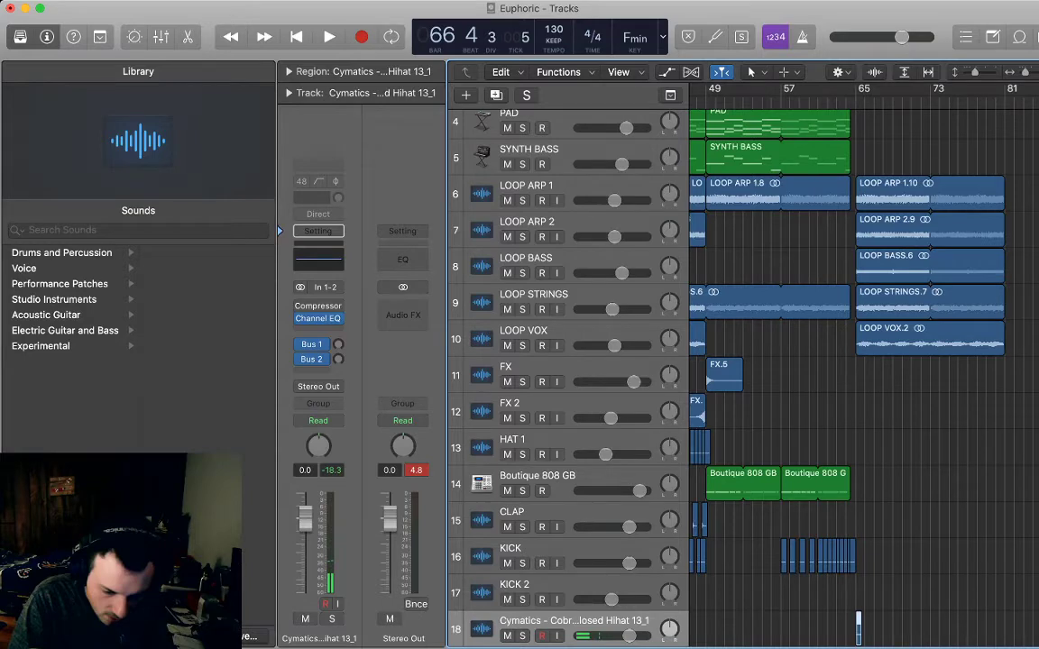
- Duplicate the closed hi-hat hit onto every beat of bar 65 and play the four hits
{"action": "scroll", "coordinate": [856, 360], "scroll_direction": "up", "scroll_amount": 5}
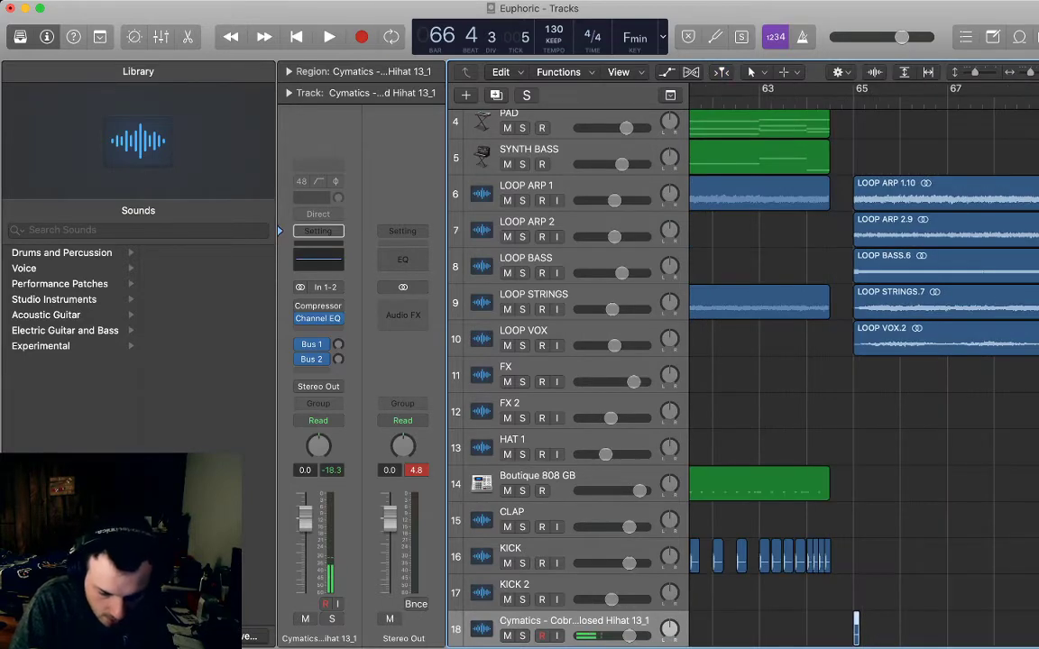
{"action": "key", "text": "comma"}
{"action": "key", "text": "comma"}
{"action": "key", "text": "super+Right"}
{"action": "key", "text": "super+Right"}
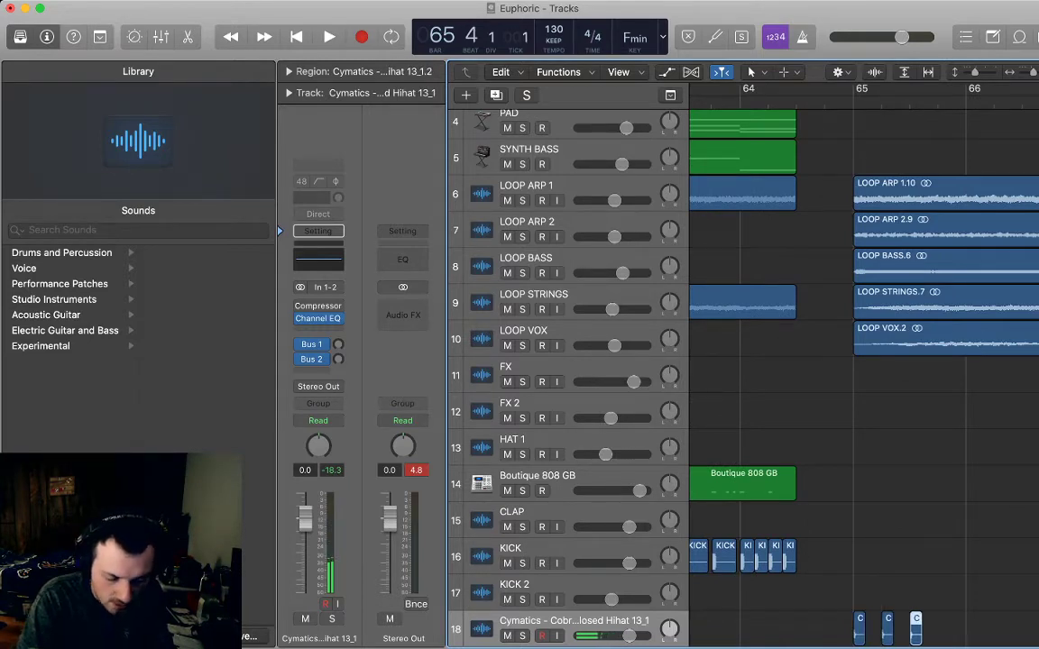
{"action": "key", "text": "super+v"}
{"action": "key", "text": "comma"}
{"action": "key", "text": "space"}
{"action": "scroll", "coordinate": [864, 373], "scroll_direction": "down", "scroll_amount": 2}
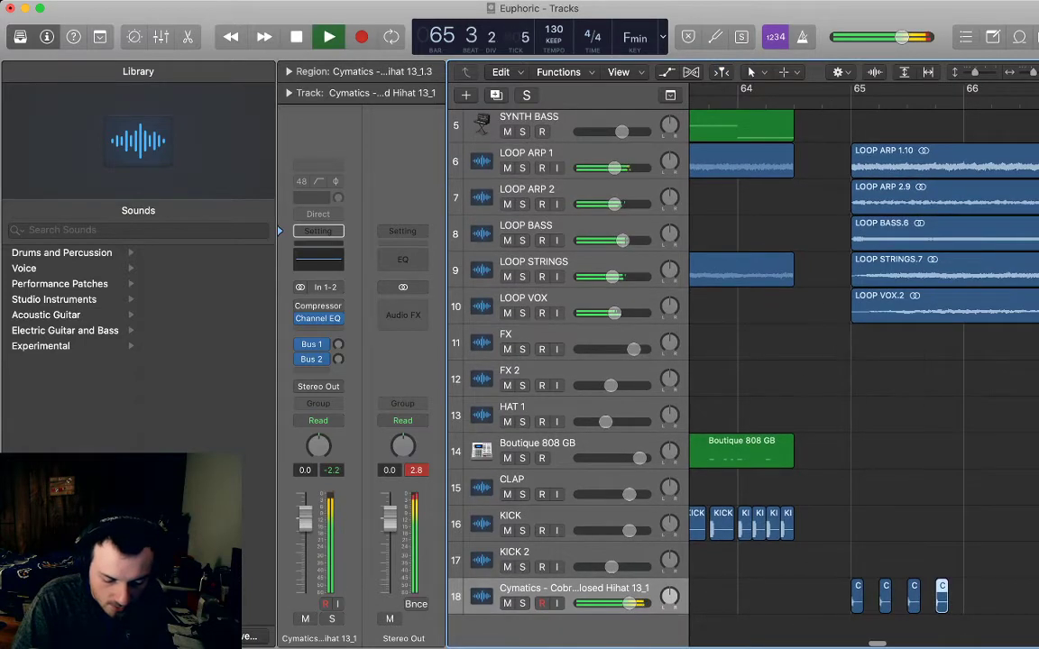
{"action": "key", "text": "space"}
- Copy the four hi-hat hits and paste them half a beat later, filling bar 65 with eighth-note hits
{"action": "left_click_drag", "start_coordinate": [841, 522], "coordinate": [945, 597]}
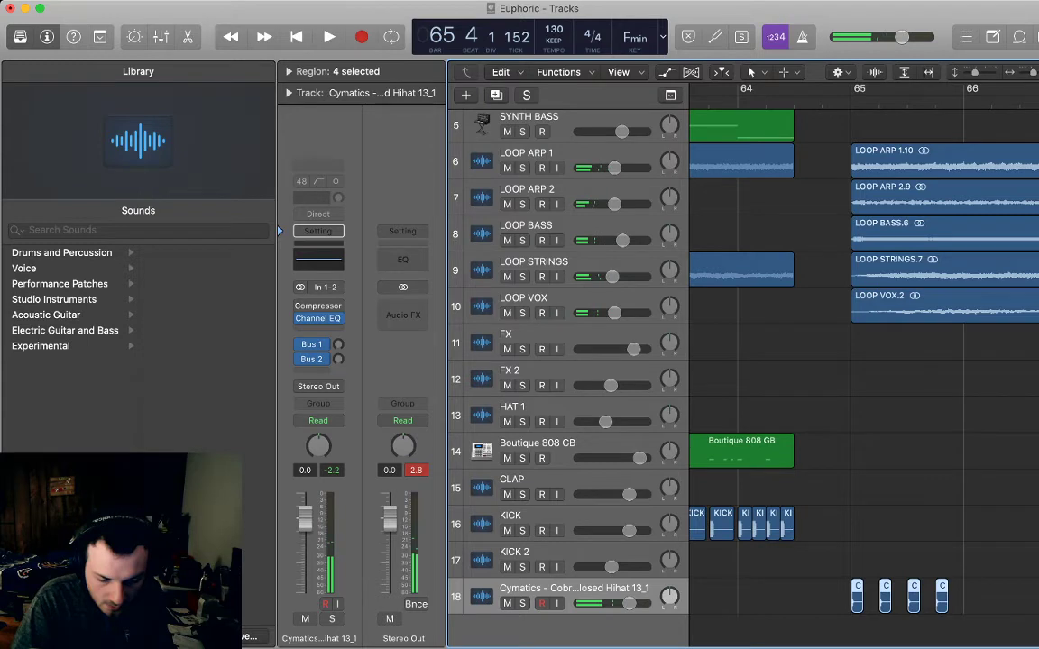
{"action": "key", "text": "comma"}
{"action": "key", "text": "comma"}
{"action": "key", "text": "comma"}
{"action": "key", "text": "comma"}
{"action": "key", "text": "comma"}
{"action": "key", "text": "comma"}
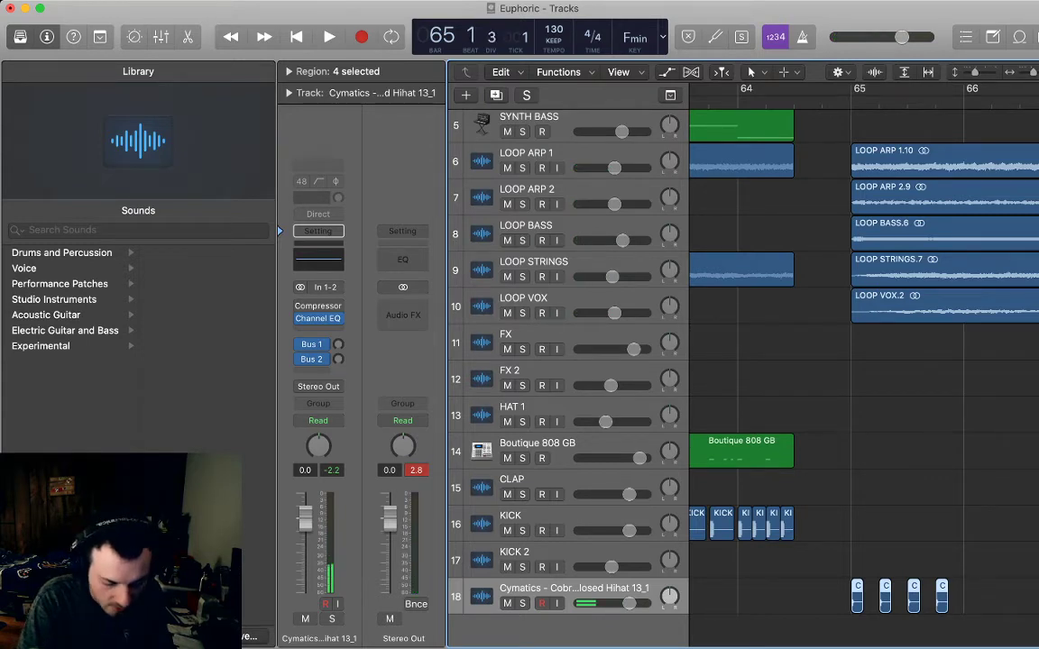
{"action": "key", "text": "super+v"}
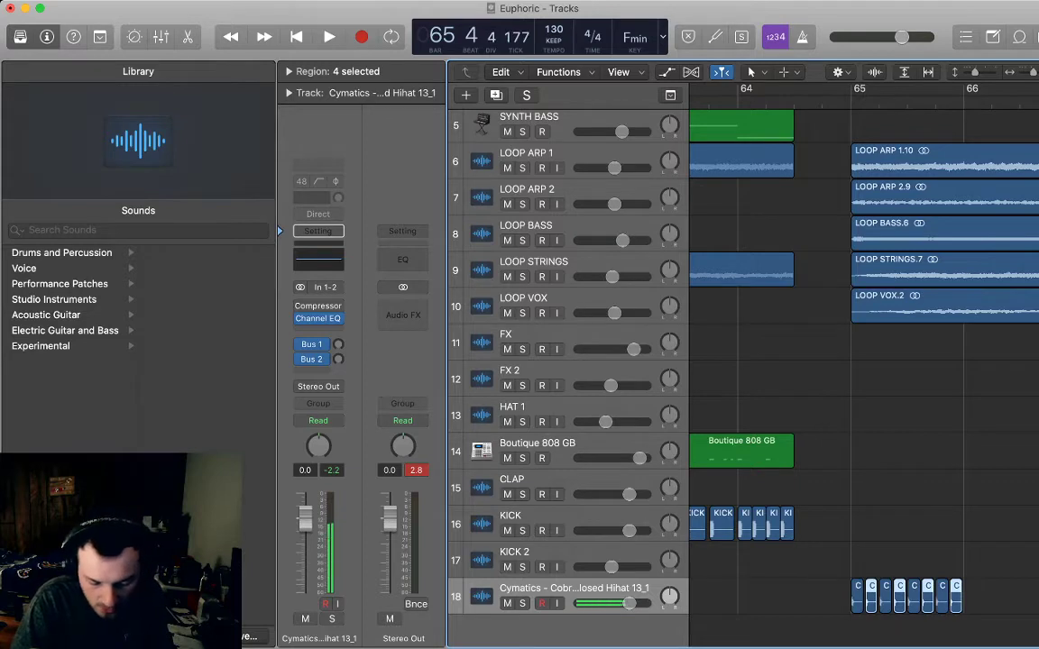
- Shorten all eight hi-hat hits in bar 65 to about half their length
{"action": "key", "text": "shift+f"}
{"action": "key", "text": "shift+Left"}
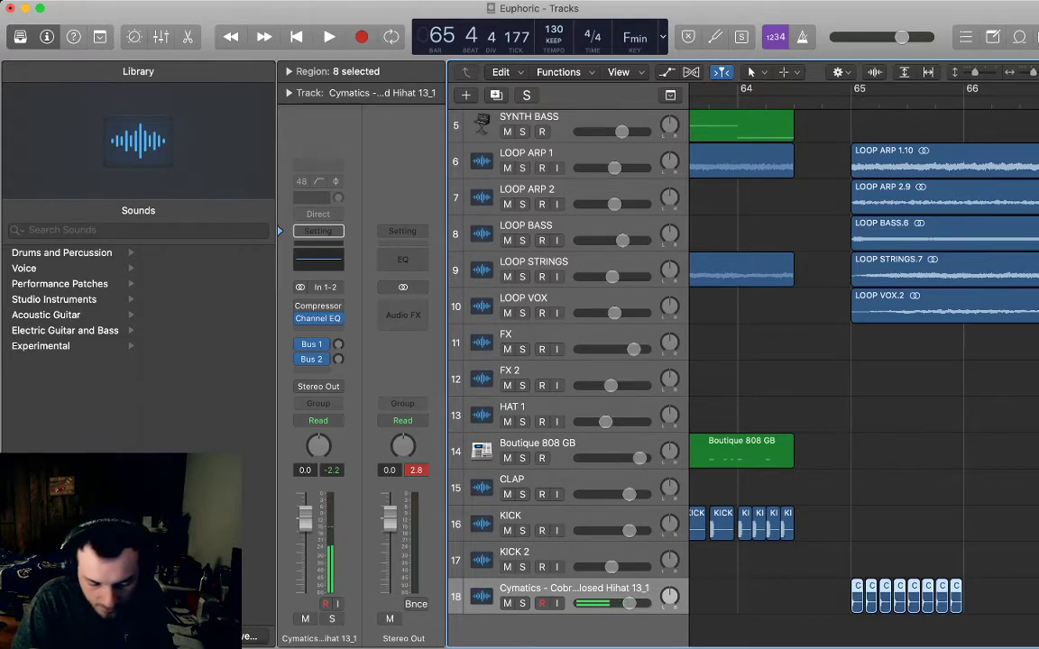
{"action": "key", "text": "alt+shift+Left"}
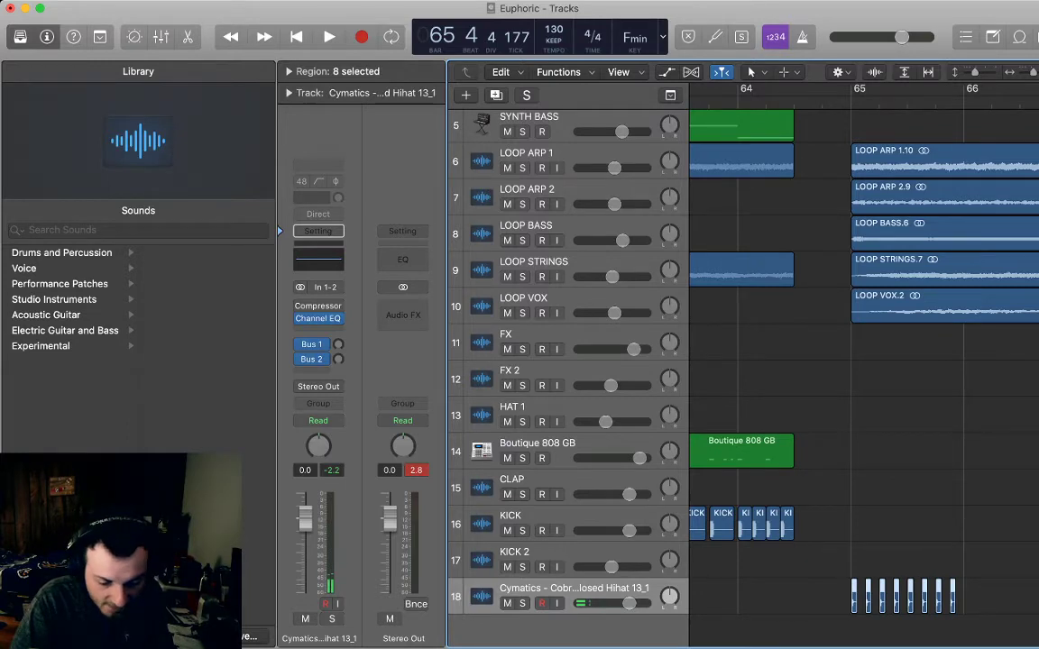
- Copy the eight hi-hat hits a sixteenth note later so bar 65 holds sixteen hits, and play them
{"action": "key", "text": "super+Right"}
{"action": "key", "text": "super+Right"}
{"action": "key", "text": "super+Right"}
{"action": "key", "text": "super+Right"}
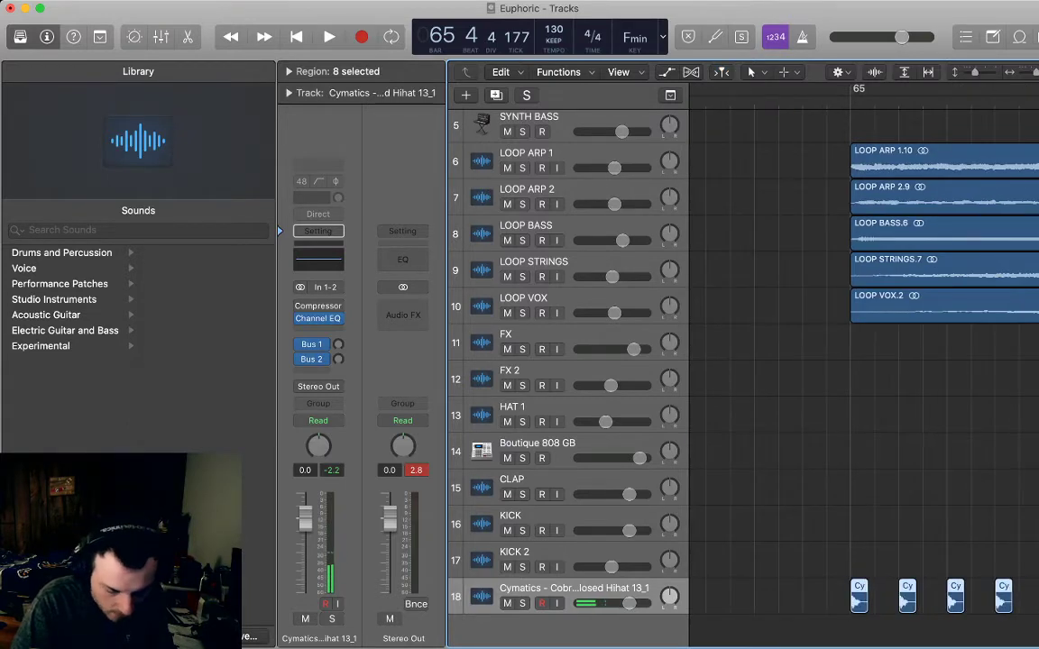
{"action": "key", "text": "super+Right"}
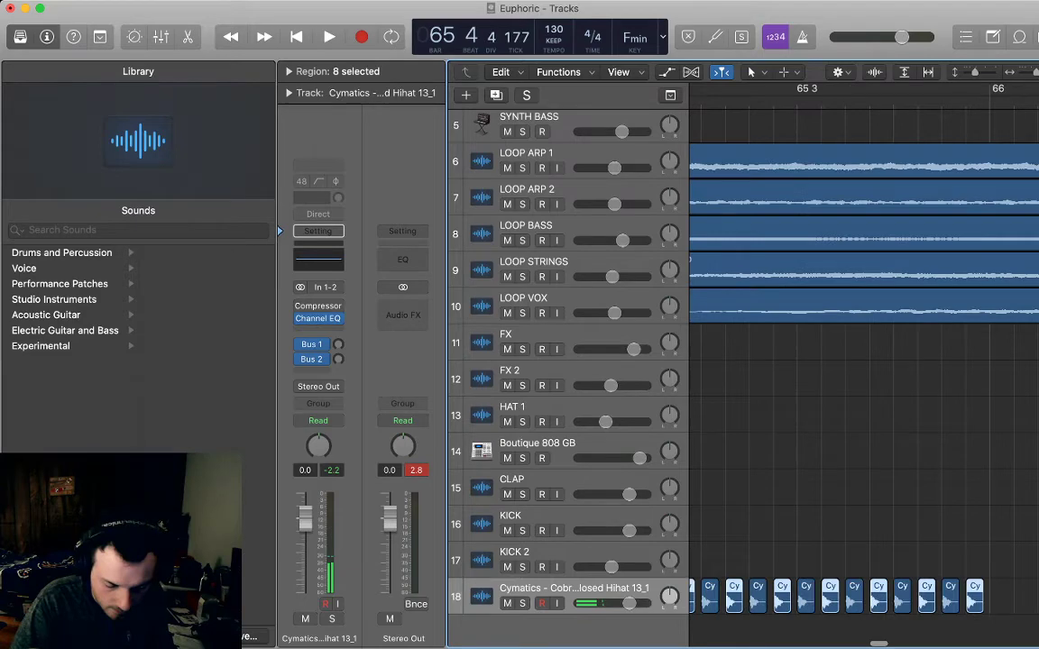
{"action": "key", "text": "space"}
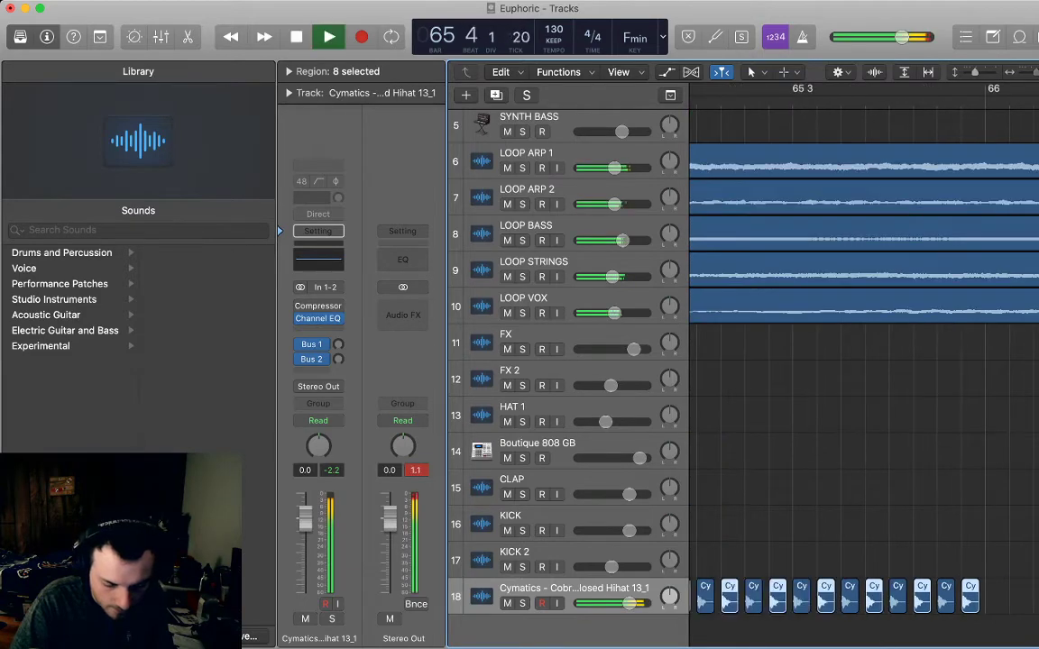
{"action": "key", "text": "super+Left"}
{"action": "key", "text": "super+Left"}
{"action": "key", "text": "super+Left"}
{"action": "key", "text": "super+Left"}
{"action": "key", "text": "super+Left"}
{"action": "key", "text": "space"}
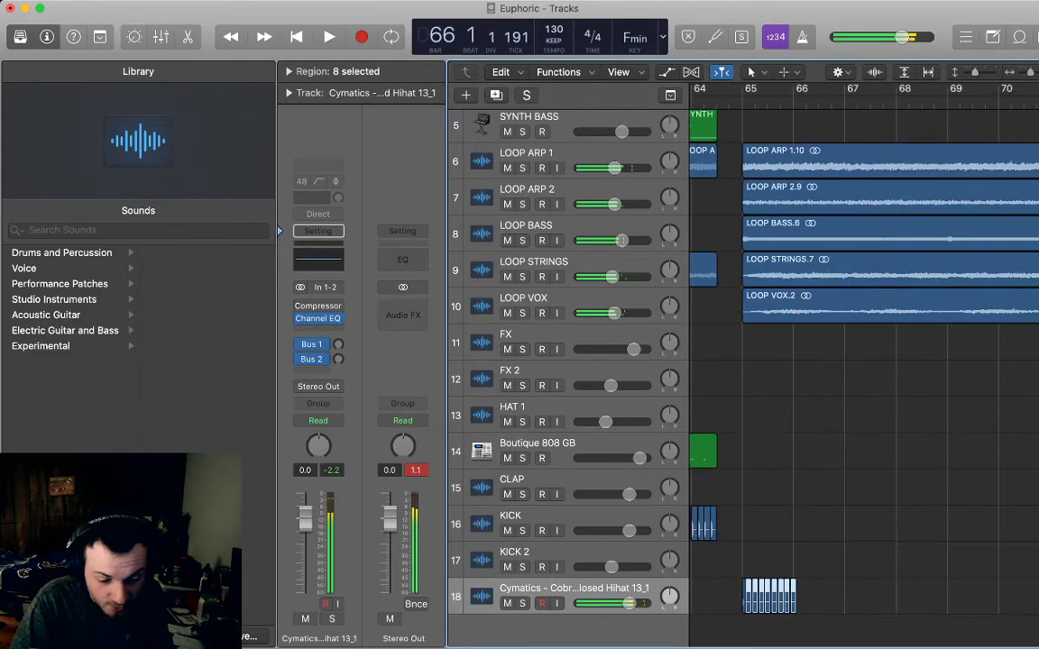
- Repeat the sixteen hi-hat hits of bar 65 through bars 66, 67 and 68 on the same track
{"action": "key", "text": "a"}
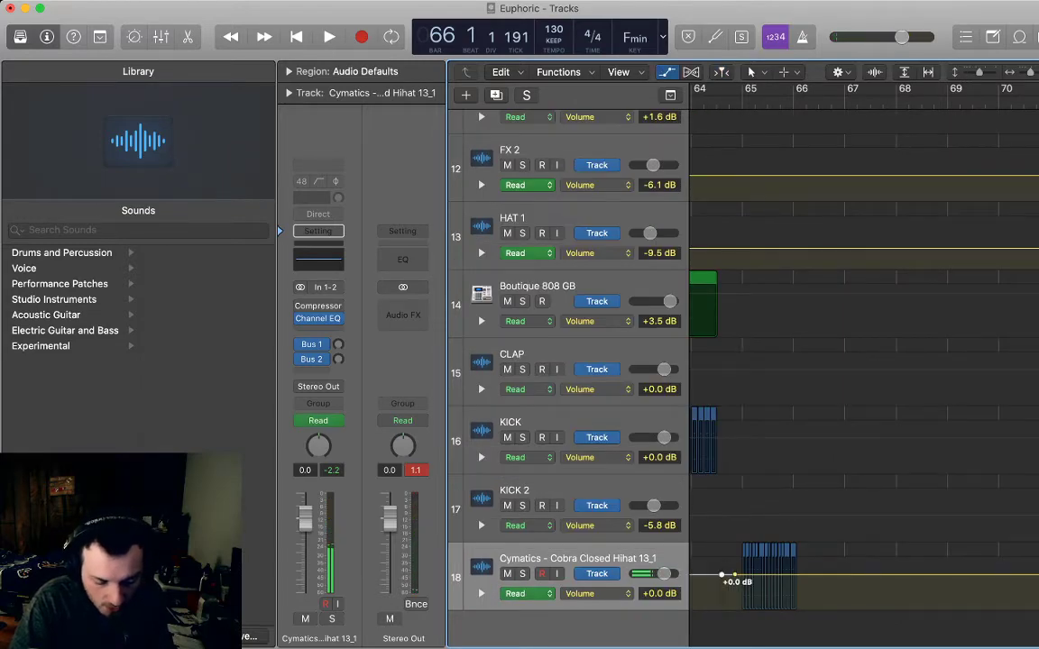
{"action": "key", "text": "a"}
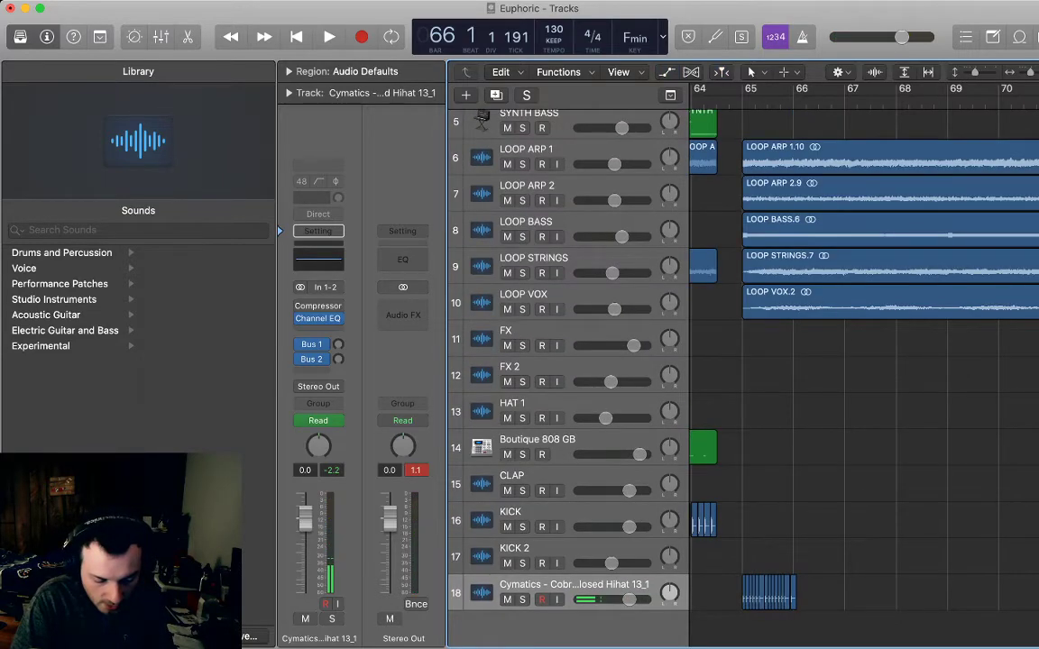
{"action": "key", "text": "super+a"}
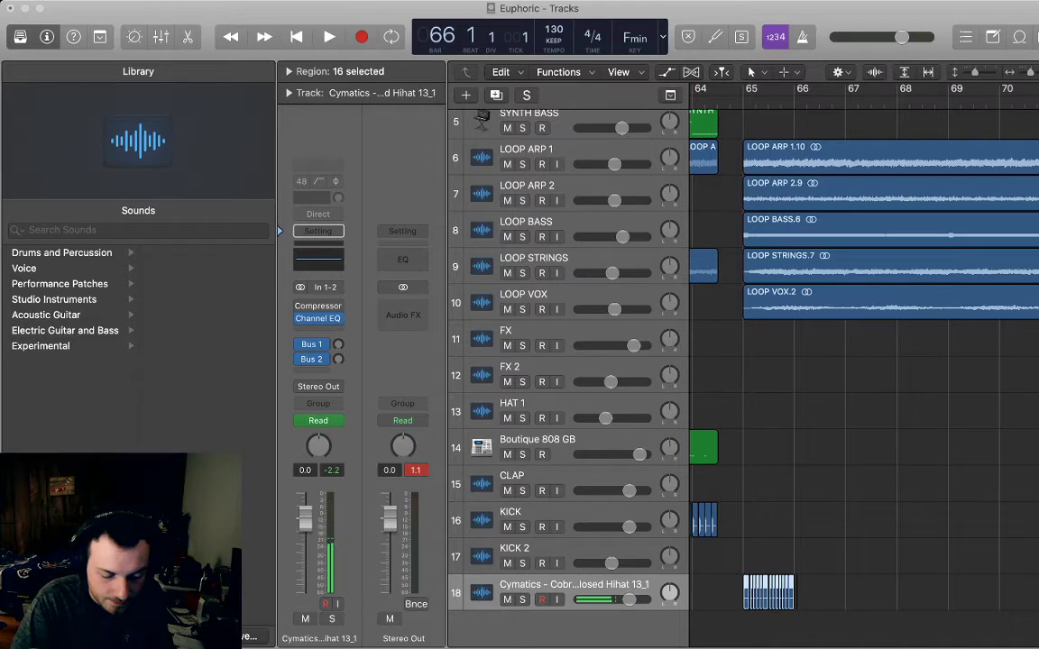
{"action": "key", "text": "Return"}
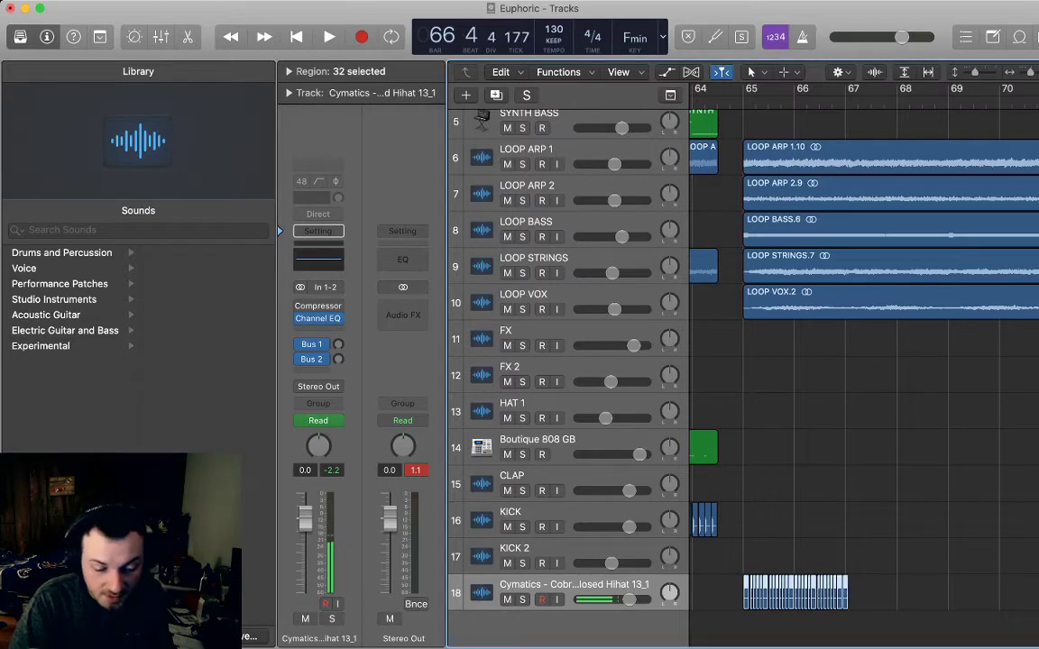
{"action": "left_click", "coordinate": [879, 593]}
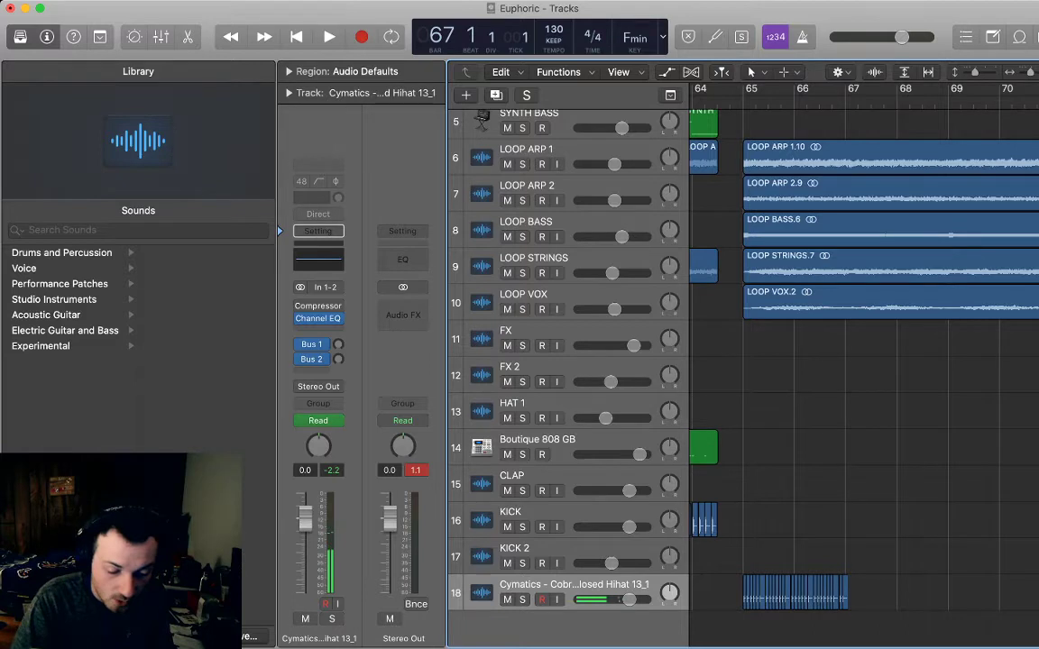
{"action": "key", "text": "super+v"}
{"action": "scroll", "coordinate": [902, 577], "scroll_direction": "left", "scroll_amount": 3}
{"action": "left_click_drag", "start_coordinate": [934, 599], "coordinate": [689, 587]}
{"action": "scroll", "coordinate": [865, 541], "scroll_direction": "right", "scroll_amount": 4}
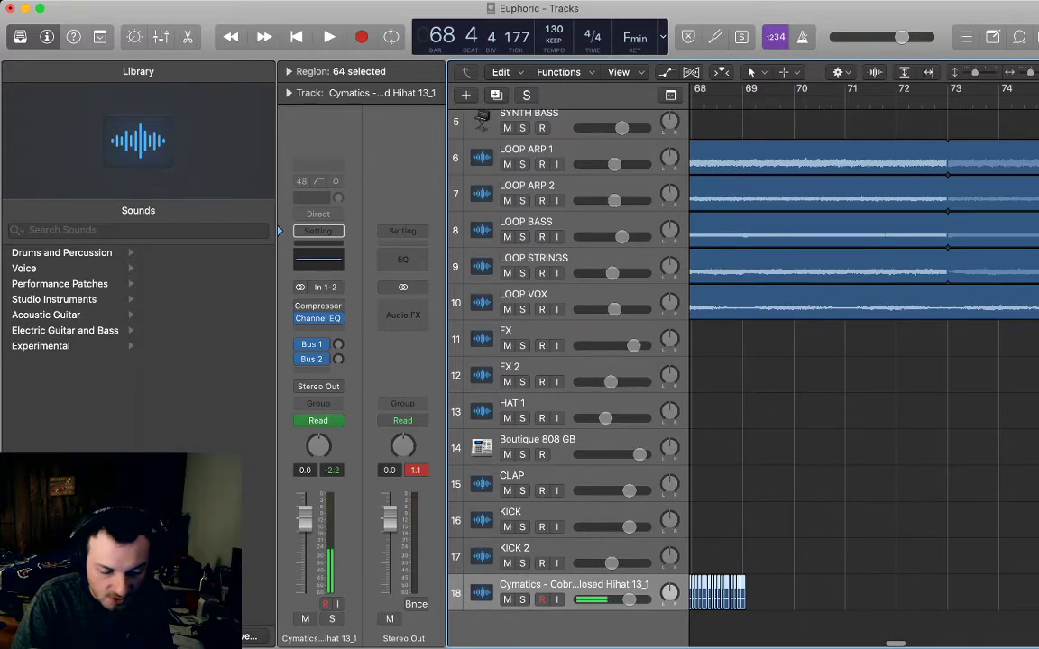
- Copy the hi-hat hits of bars 65 to 68 into bar 69, and the resulting eight bars into bar 73
{"action": "key", "text": "period"}
{"action": "key", "text": "super+v"}
{"action": "scroll", "coordinate": [866, 541], "scroll_direction": "right", "scroll_amount": 3}
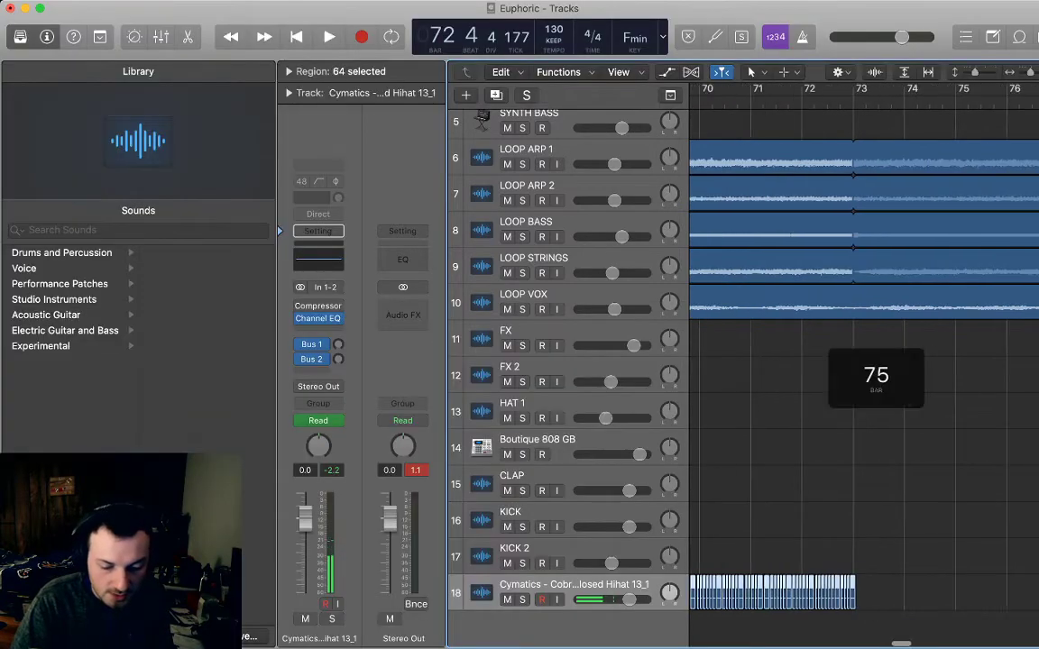
{"action": "key", "text": "super+Left"}
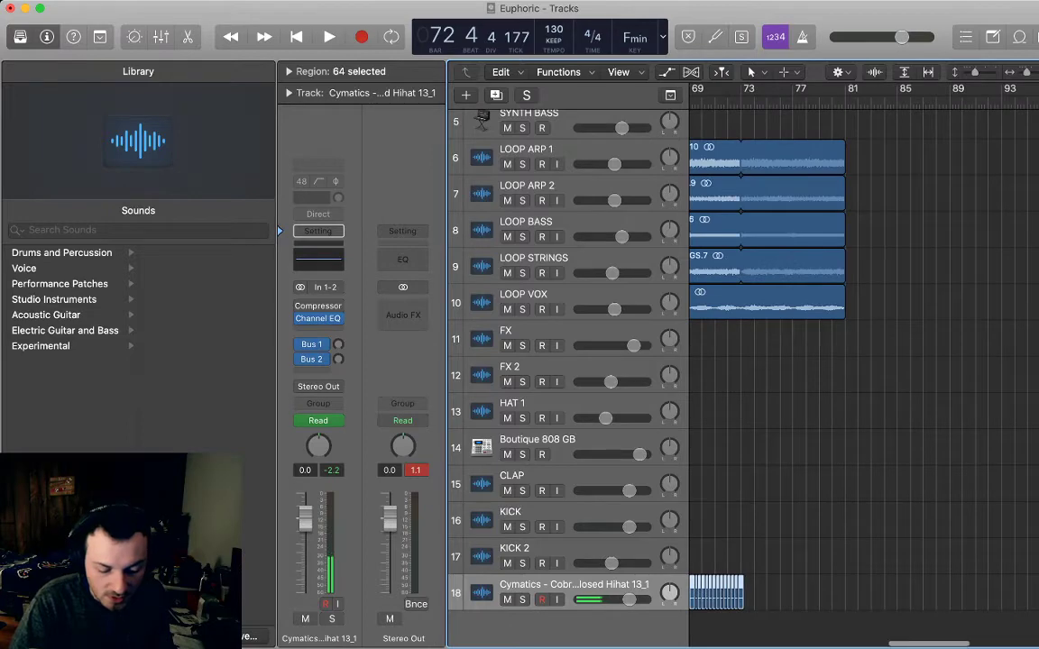
{"action": "key", "text": "super+Left"}
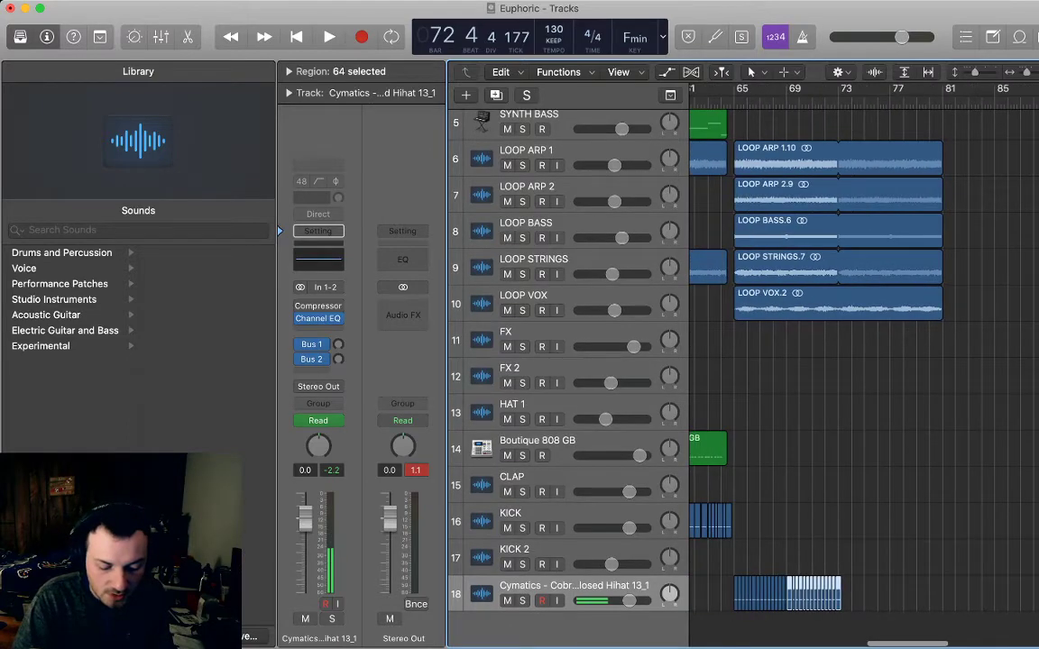
{"action": "left_click_drag", "start_coordinate": [873, 585], "coordinate": [712, 581]}
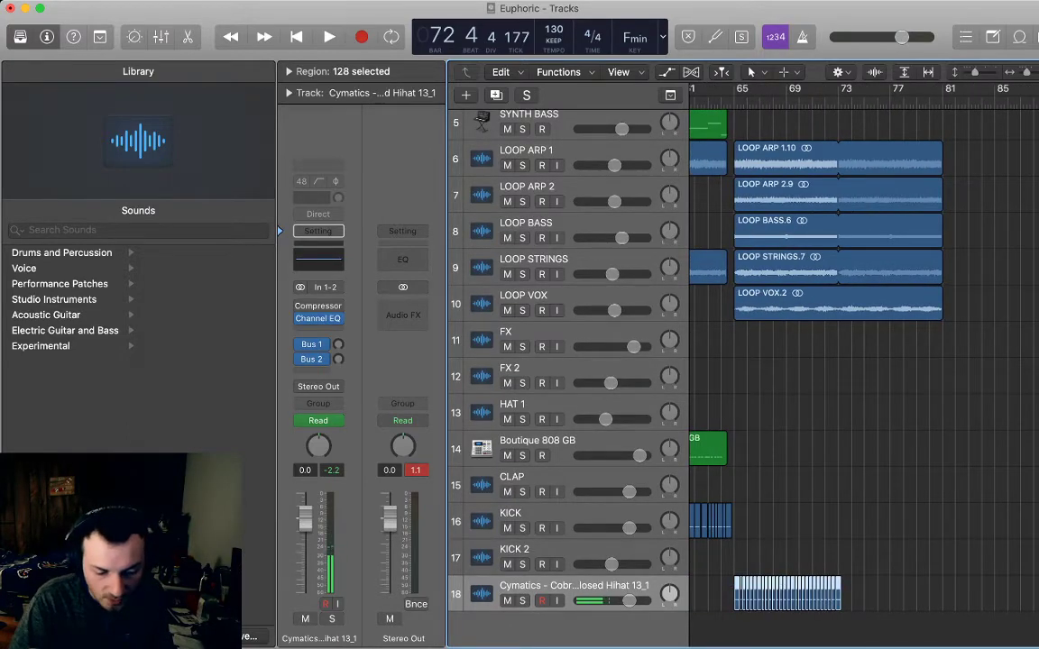
{"action": "key", "text": "period"}
{"action": "key", "text": "comma"}
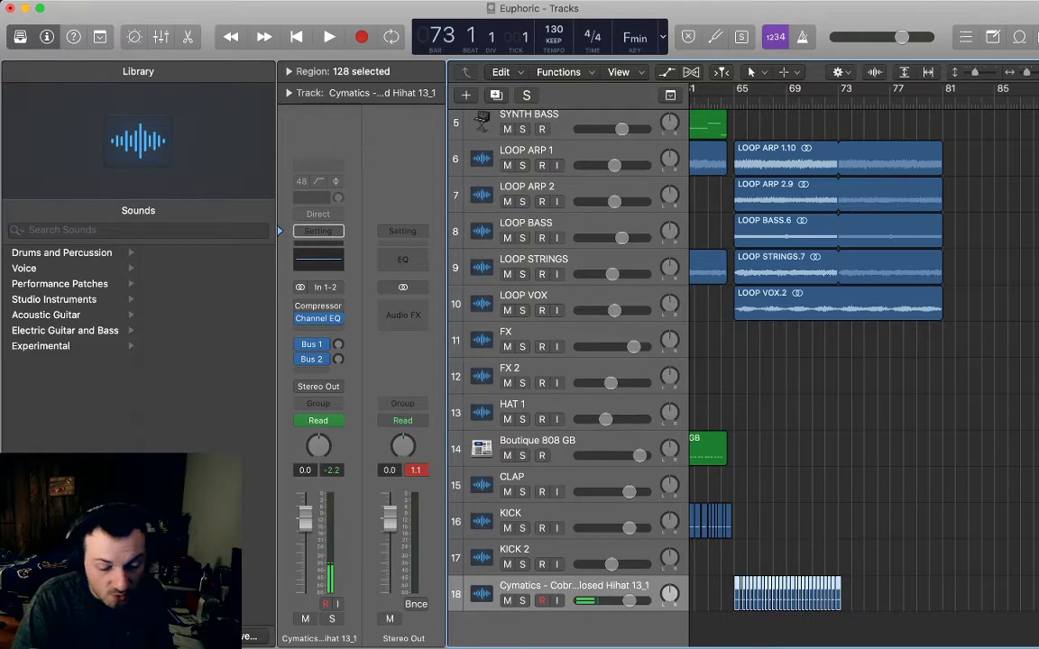
{"action": "key", "text": "super+v"}
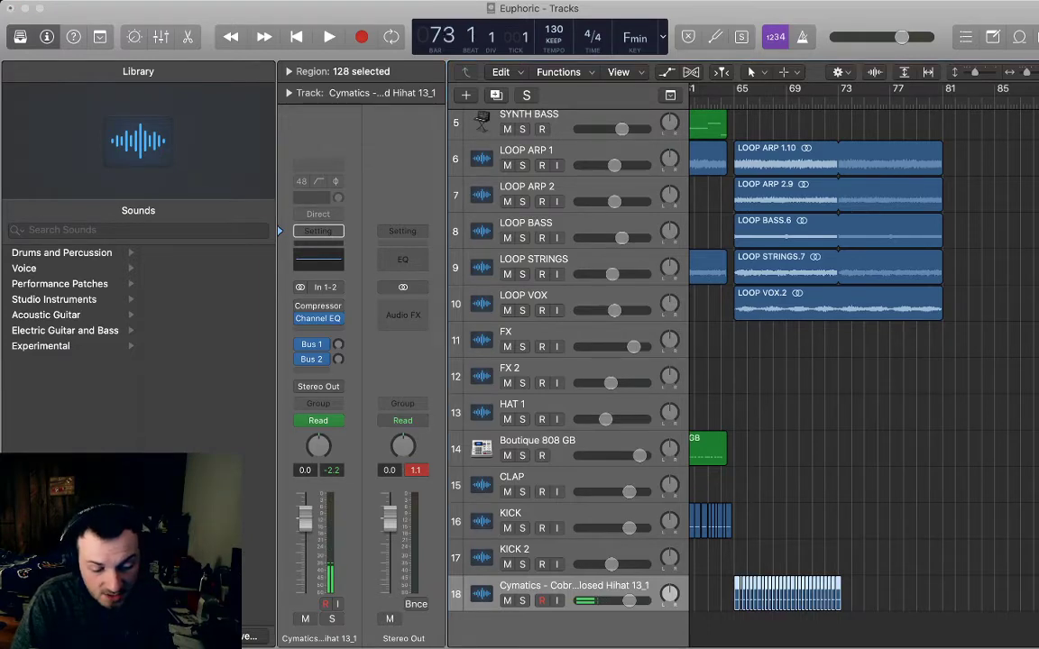
- Lower the closed hi-hat track's volume automation to -7.5 dB at bar 65 and play the section
{"action": "key", "text": "a"}
{"action": "left_click_drag", "start_coordinate": [733, 576], "coordinate": [731, 583]}
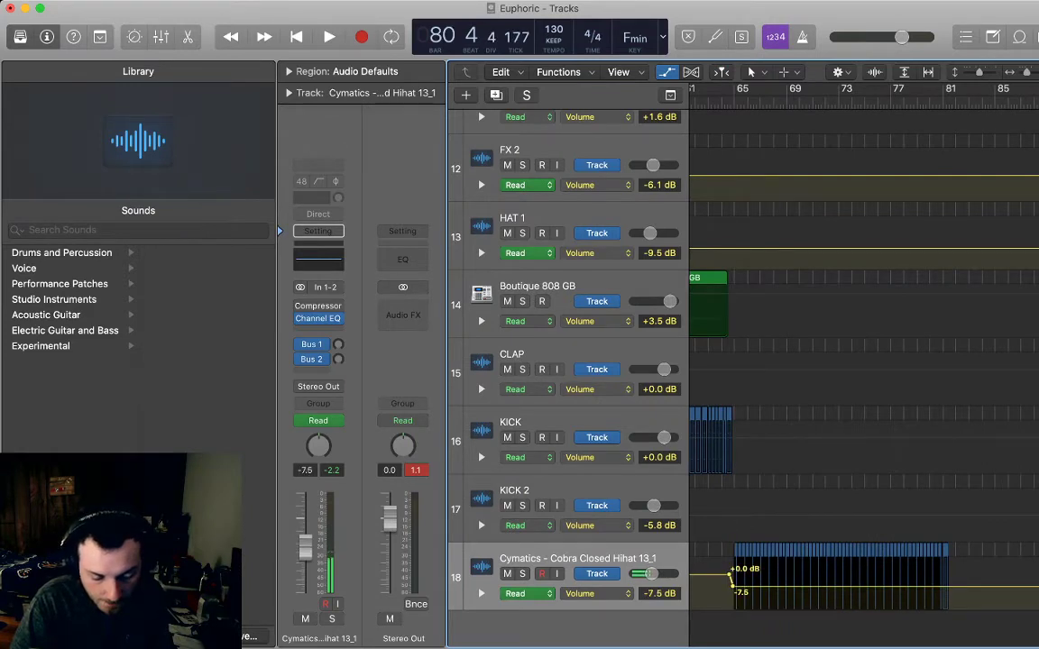
{"action": "key", "text": "space"}
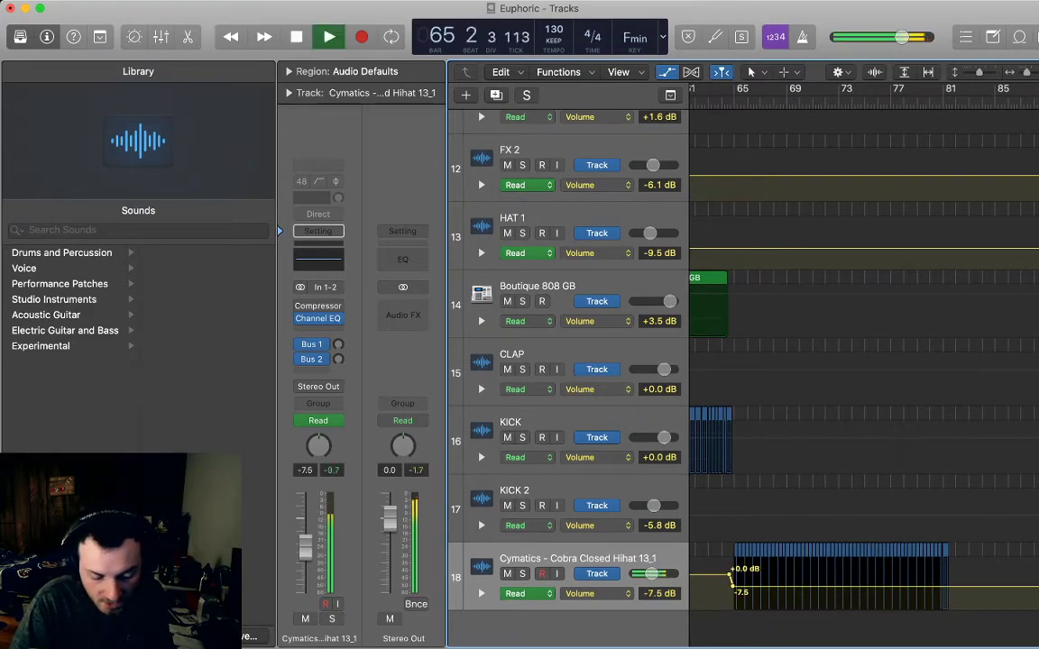
{"action": "key", "text": "space"}
- Shape the hi-hat volume automation with -10.9 dB at bar 65, -7.5 dB at bar 73 and -11.0 dB at bar 81, dipping between them, and play it
{"action": "left_click_drag", "start_coordinate": [819, 587], "coordinate": [819, 590]}
{"action": "mouse_move", "coordinate": [824, 591]}
{"action": "left_mouse_down"}
{"action": "mouse_move", "coordinate": [841, 591]}
{"action": "mouse_move", "coordinate": [835, 573]}
{"action": "mouse_move", "coordinate": [838, 587]}
{"action": "left_mouse_up"}
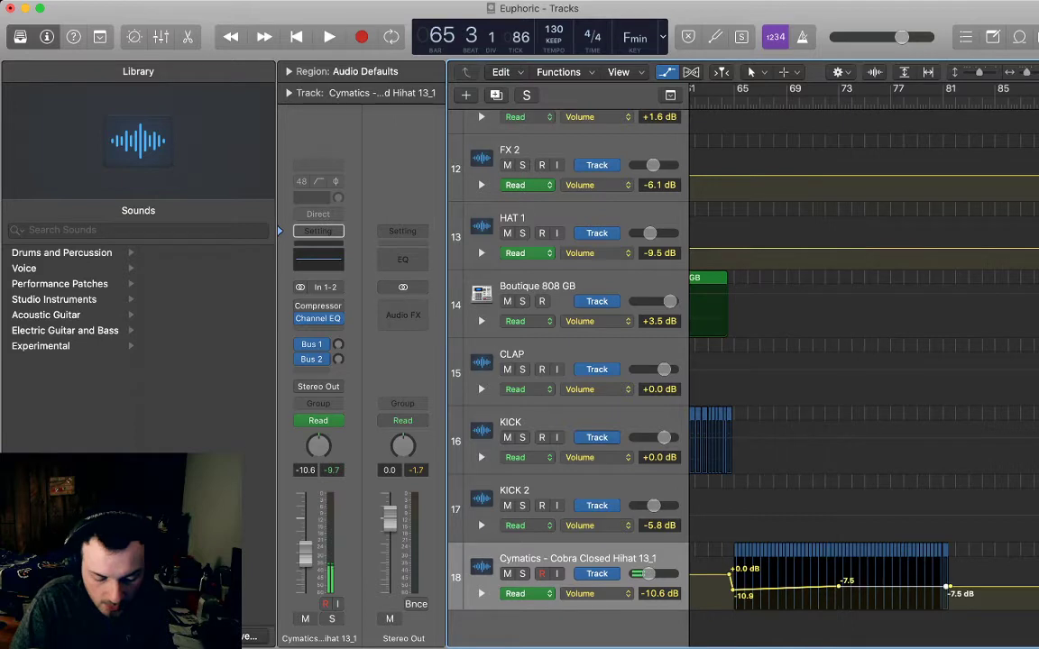
{"action": "left_click_drag", "start_coordinate": [950, 589], "coordinate": [946, 591]}
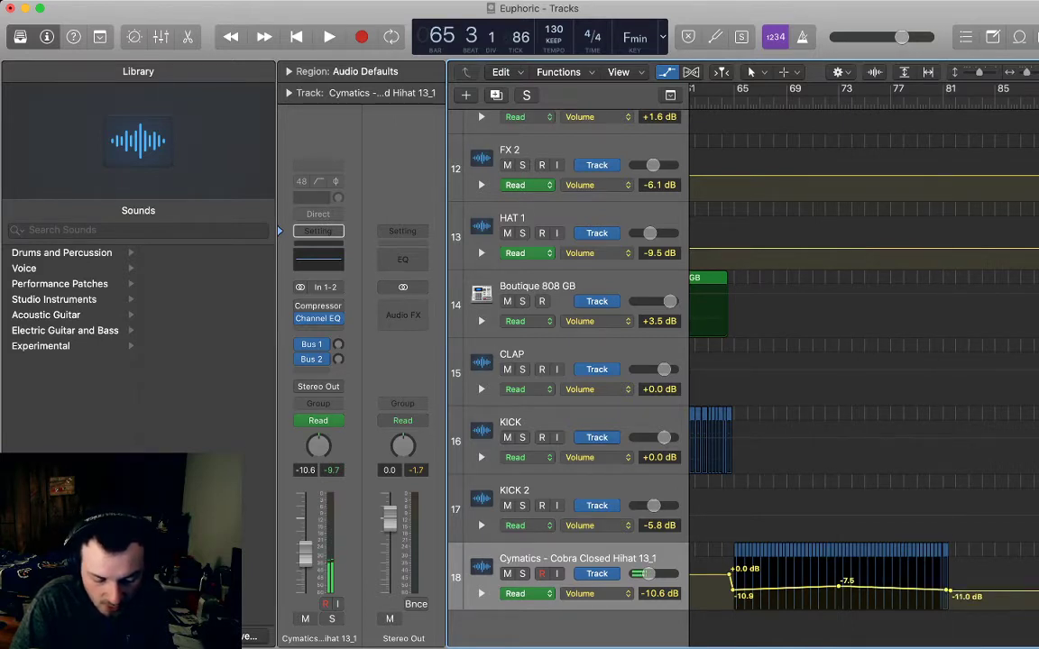
{"action": "left_click_drag", "start_coordinate": [790, 589], "coordinate": [790, 590]}
{"action": "left_click_drag", "start_coordinate": [908, 589], "coordinate": [908, 592]}
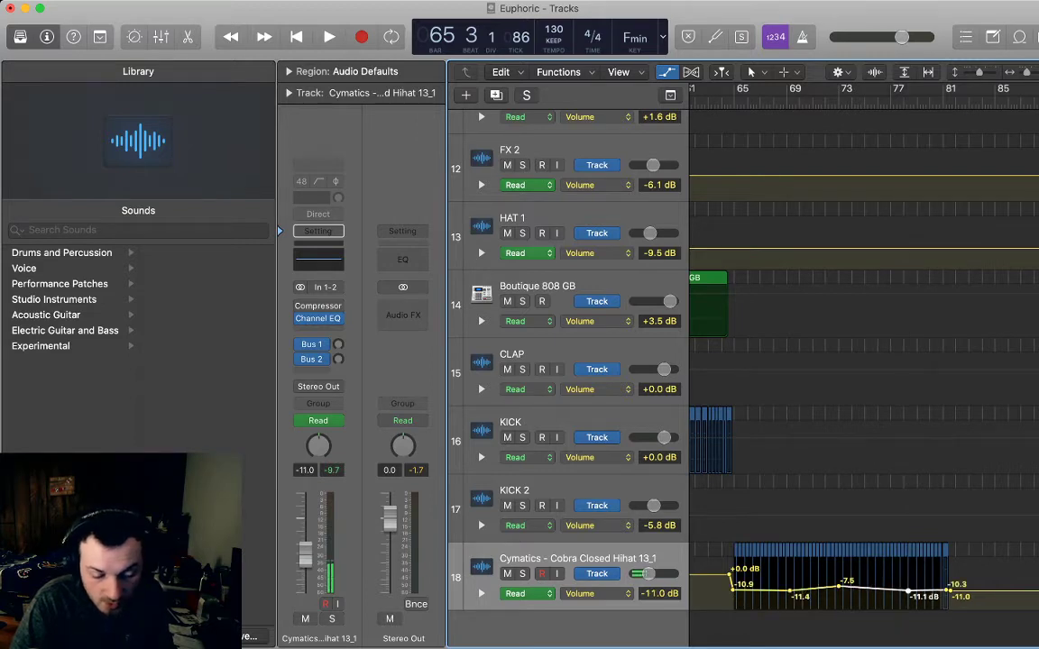
{"action": "key", "text": "comma"}
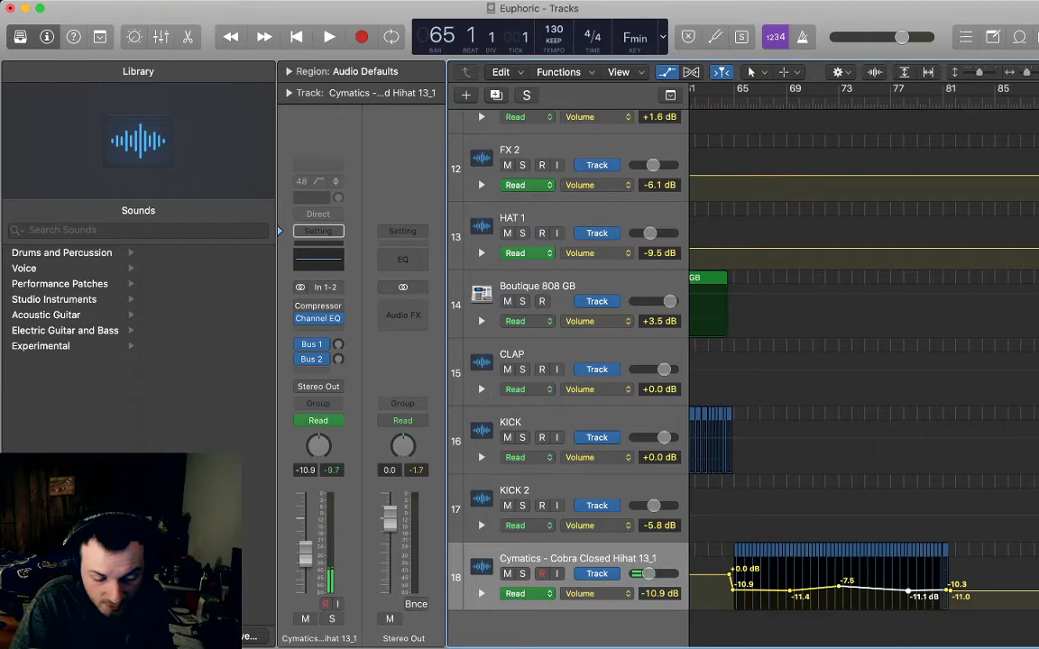
{"action": "key", "text": "space"}
{"action": "key", "text": "a"}
{"action": "scroll", "coordinate": [876, 375], "scroll_direction": "left", "scroll_amount": 3}
{"action": "key", "text": "space"}
- Rename the closed hi-hat track HAT 2 and move it directly above HAT 1
{"action": "scroll", "coordinate": [876, 376], "scroll_direction": "left", "scroll_amount": 3}
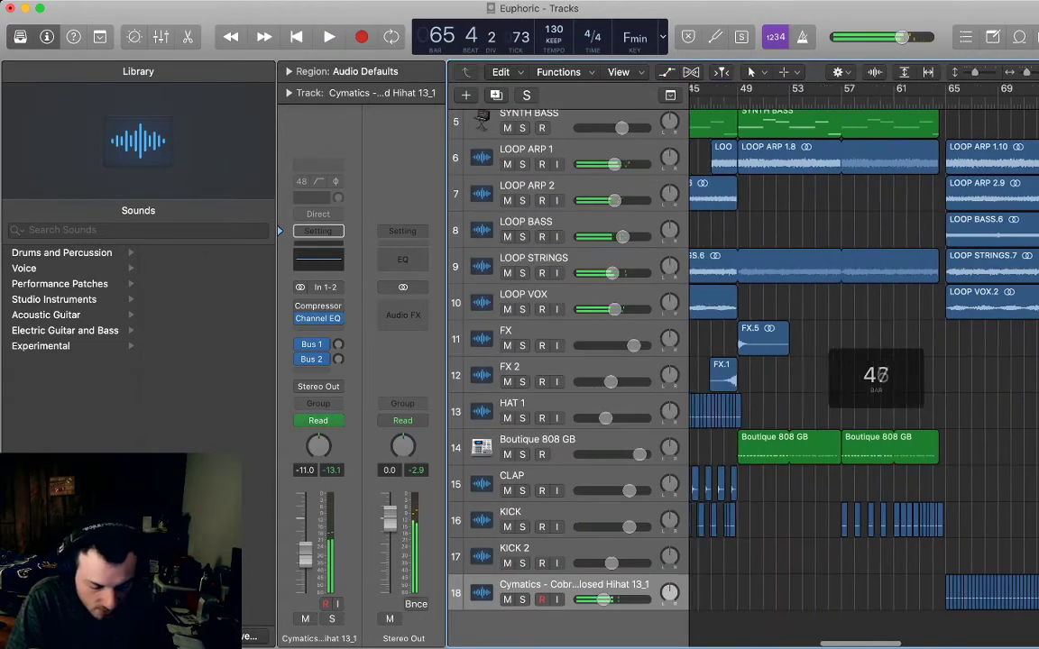
{"action": "scroll", "coordinate": [876, 375], "scroll_direction": "right", "scroll_amount": 1}
{"action": "scroll", "coordinate": [876, 375], "scroll_direction": "right", "scroll_amount": 2}
{"action": "double_click", "coordinate": [574, 584]}
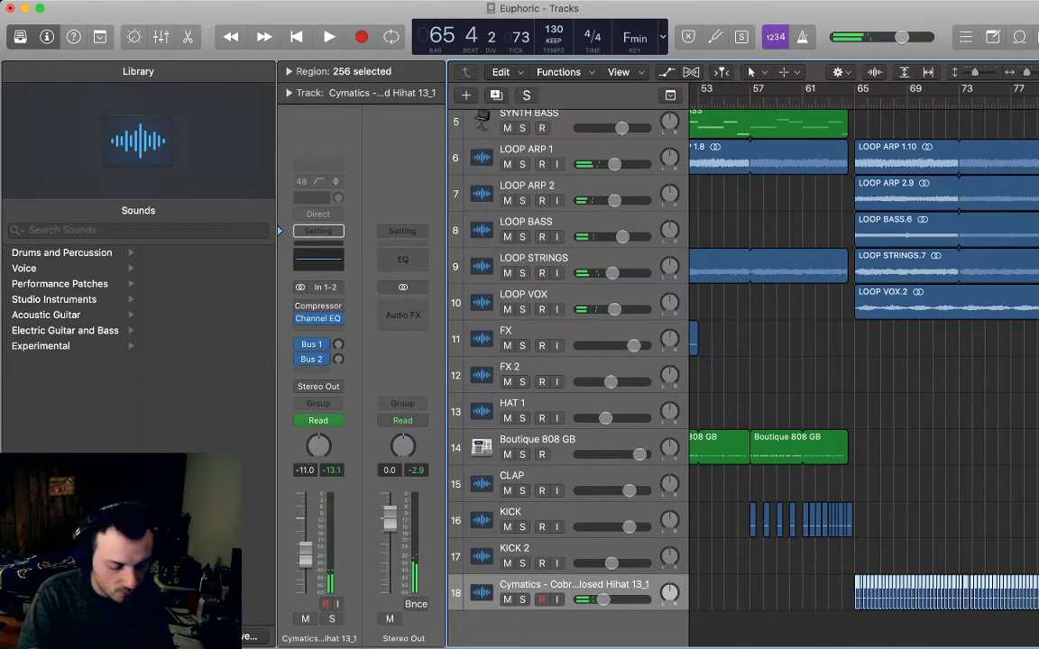
{"action": "type", "text": "HAT"}
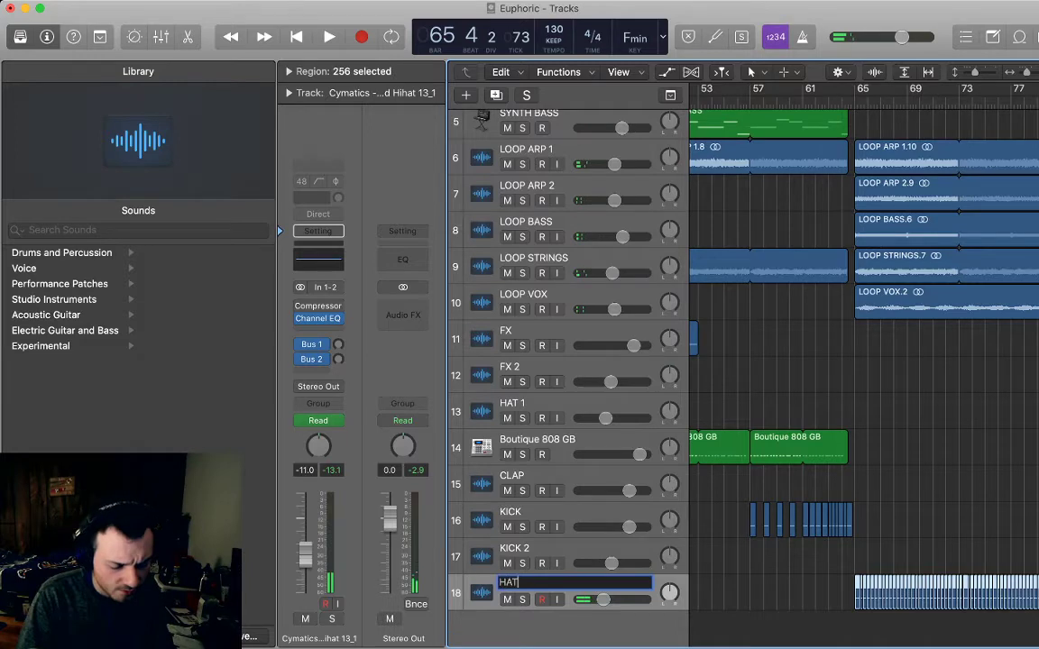
{"action": "type", "text": " 2"}
{"action": "key", "text": "Return"}
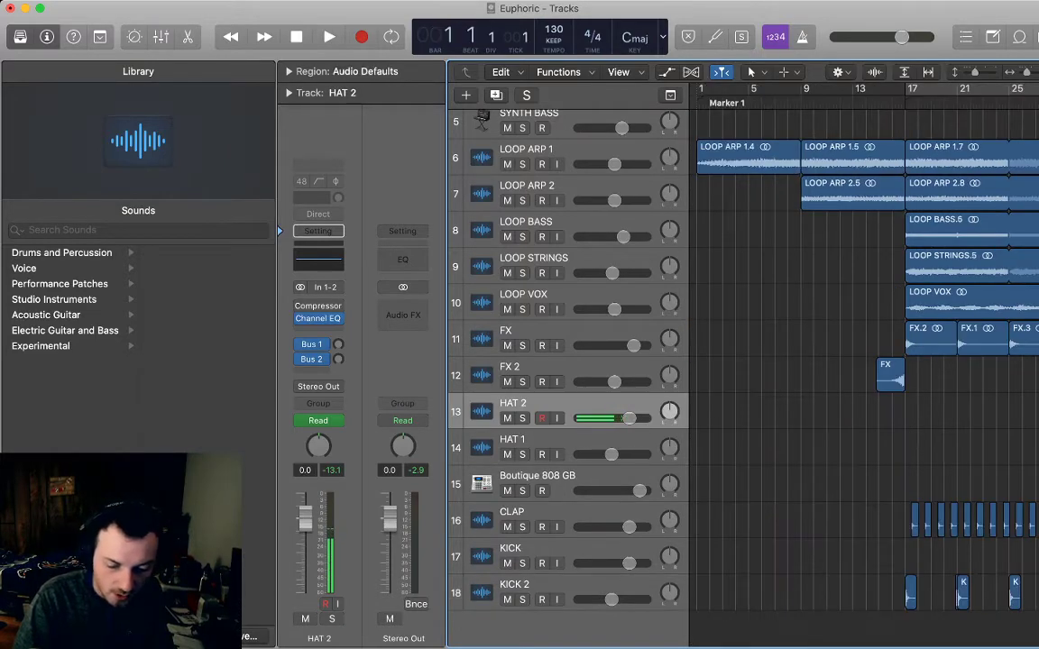
- Play the arrangement from bar 1 with the whole song in view
{"action": "key", "text": "super+Right"}
{"action": "key", "text": "super+Left"}
{"action": "key", "text": "super+Left"}
{"action": "key", "text": "super+Left"}
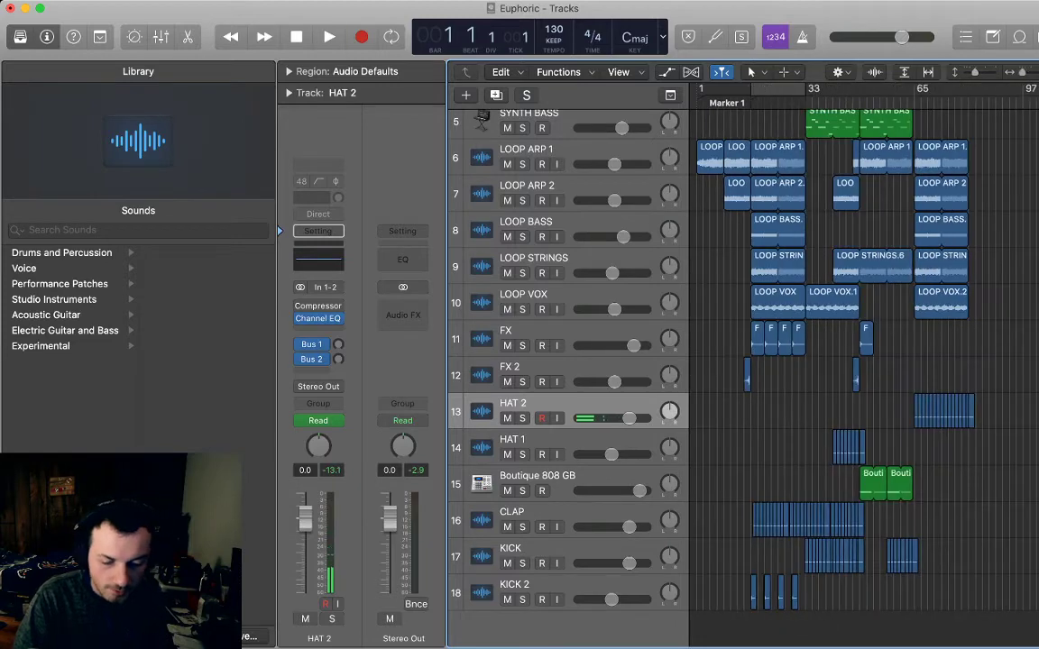
{"action": "key", "text": "space"}
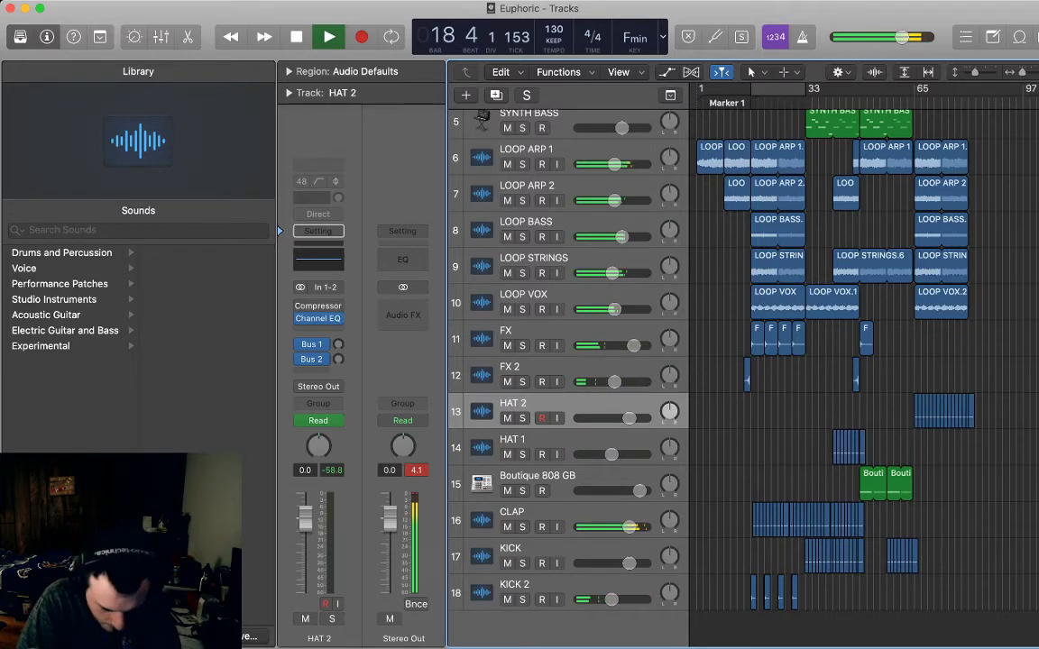
- Rename the Boutique 808 GB track CLAP 2
{"action": "key", "text": "super+Right"}
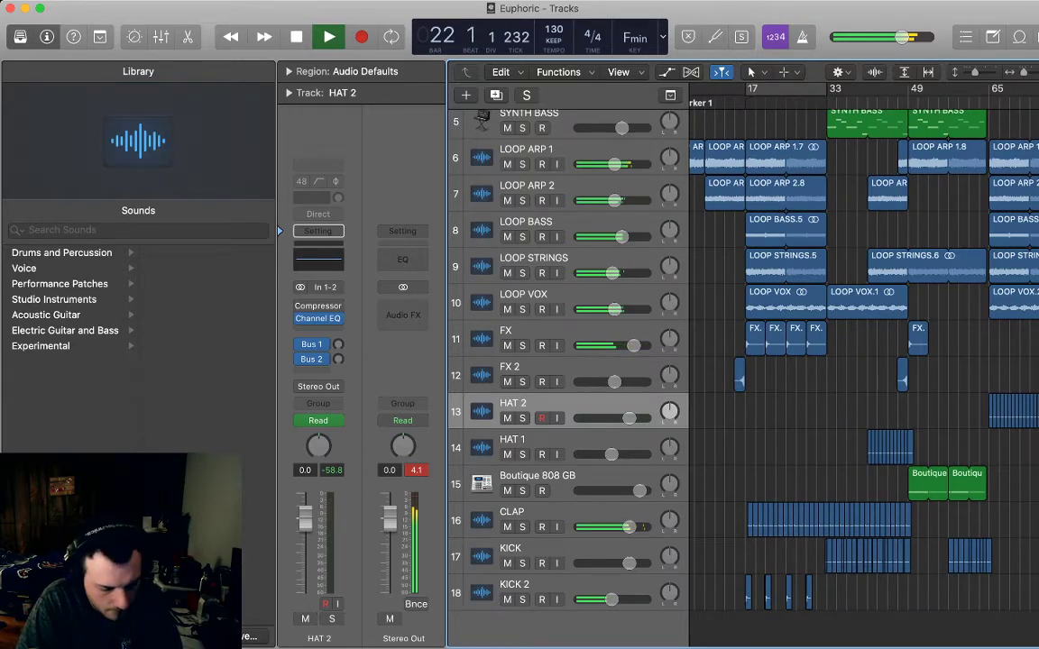
{"action": "double_click", "coordinate": [538, 476]}
{"action": "type", "text": "CLAP 2"}
{"action": "key", "text": "Return"}
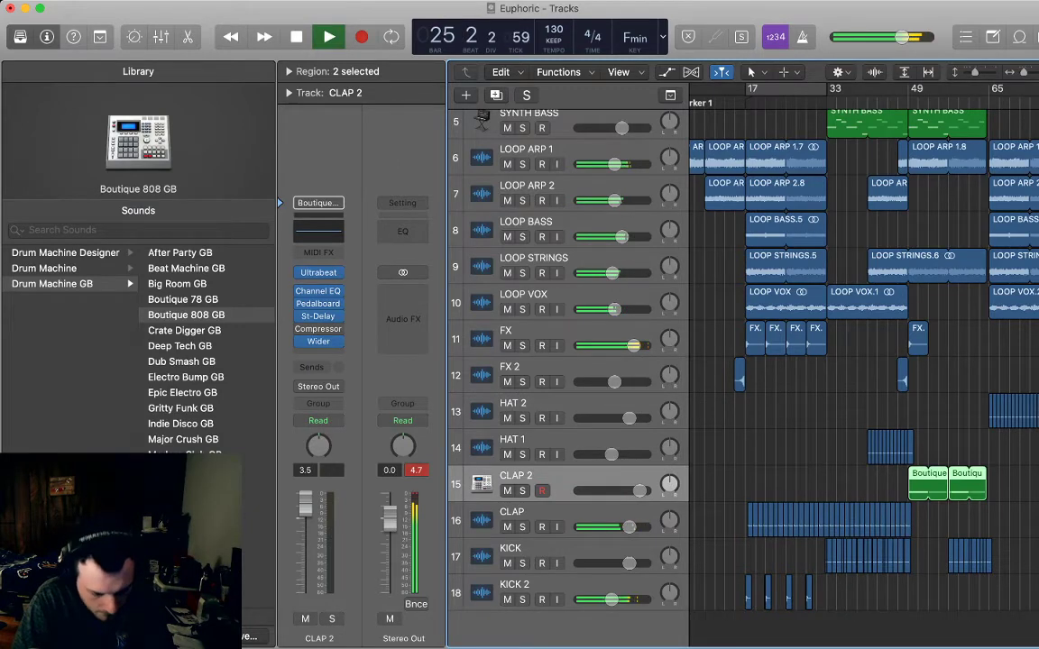
- Rename the KICK 2 track IMPACT and move it directly above the FX track
{"action": "double_click", "coordinate": [515, 584]}
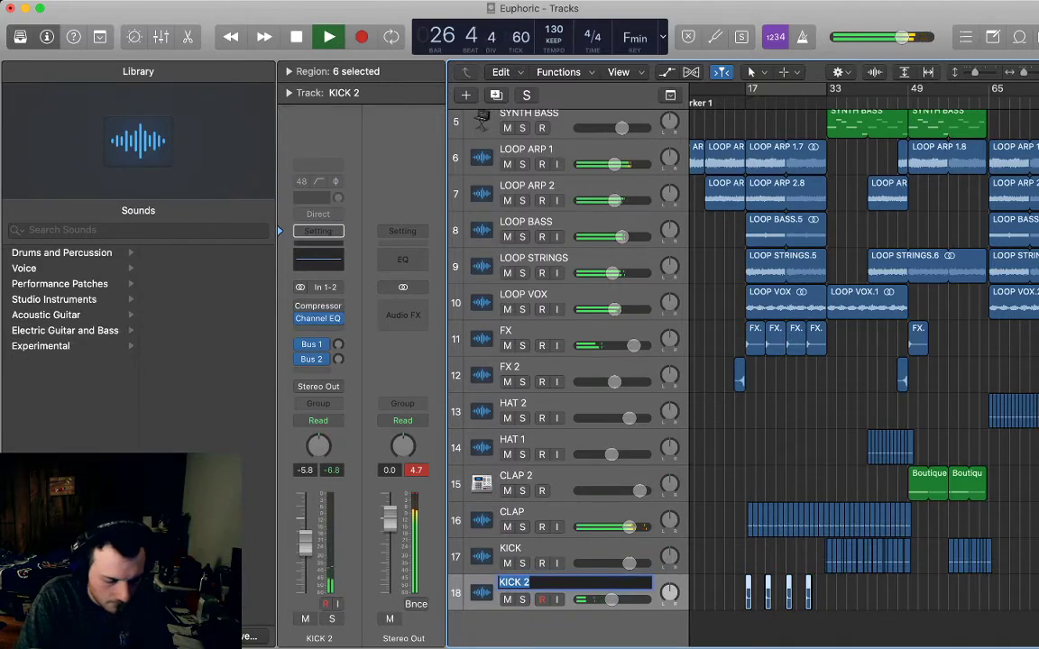
{"action": "type", "text": "IMPACT"}
{"action": "key", "text": "Return"}
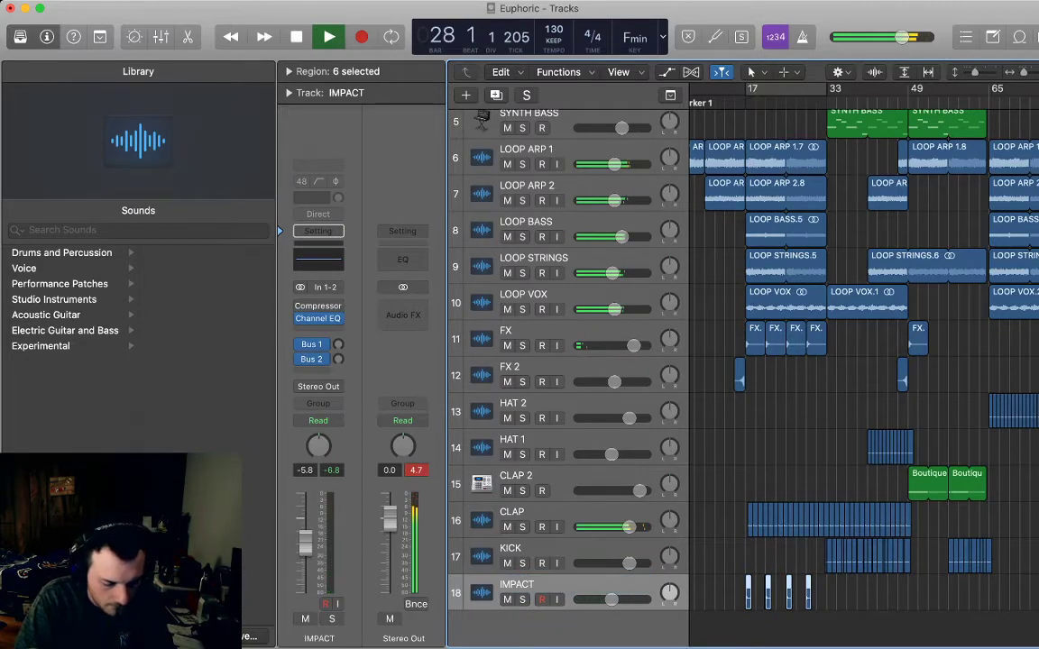
{"action": "left_click_drag", "start_coordinate": [515, 585], "coordinate": [514, 335]}
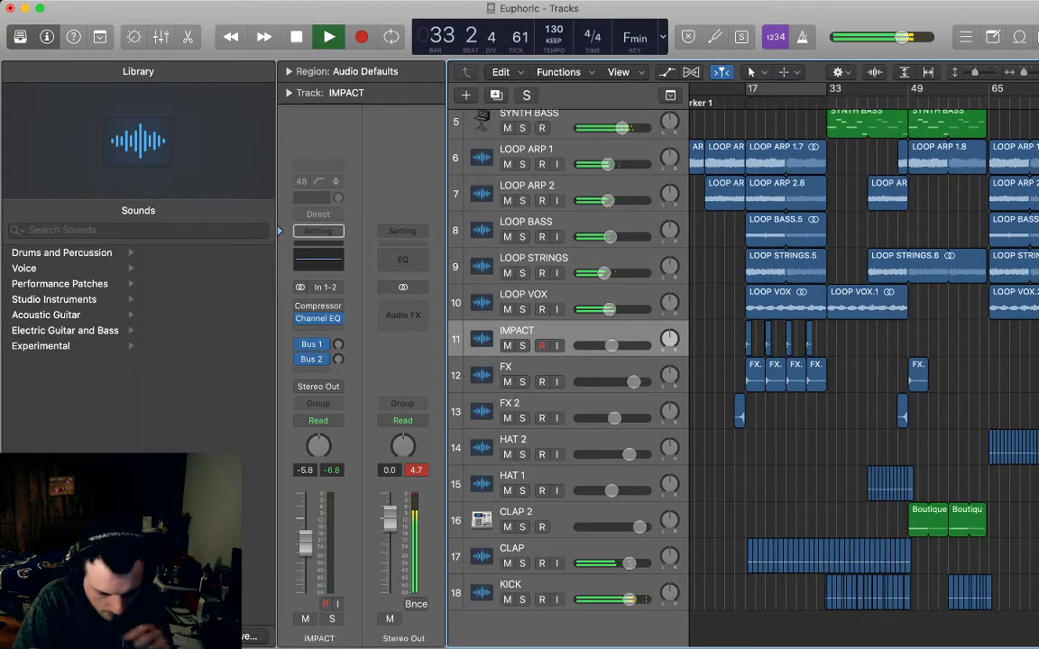
{"action": "scroll", "coordinate": [875, 376], "scroll_direction": "up", "scroll_amount": 3}
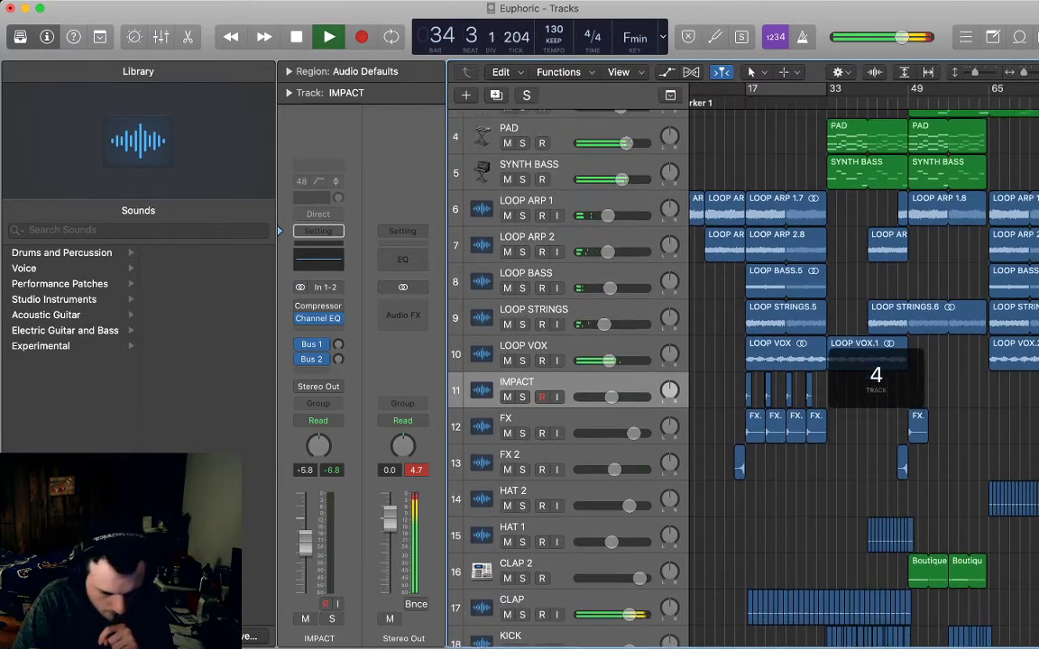
{"action": "scroll", "coordinate": [874, 375], "scroll_direction": "up", "scroll_amount": 1}
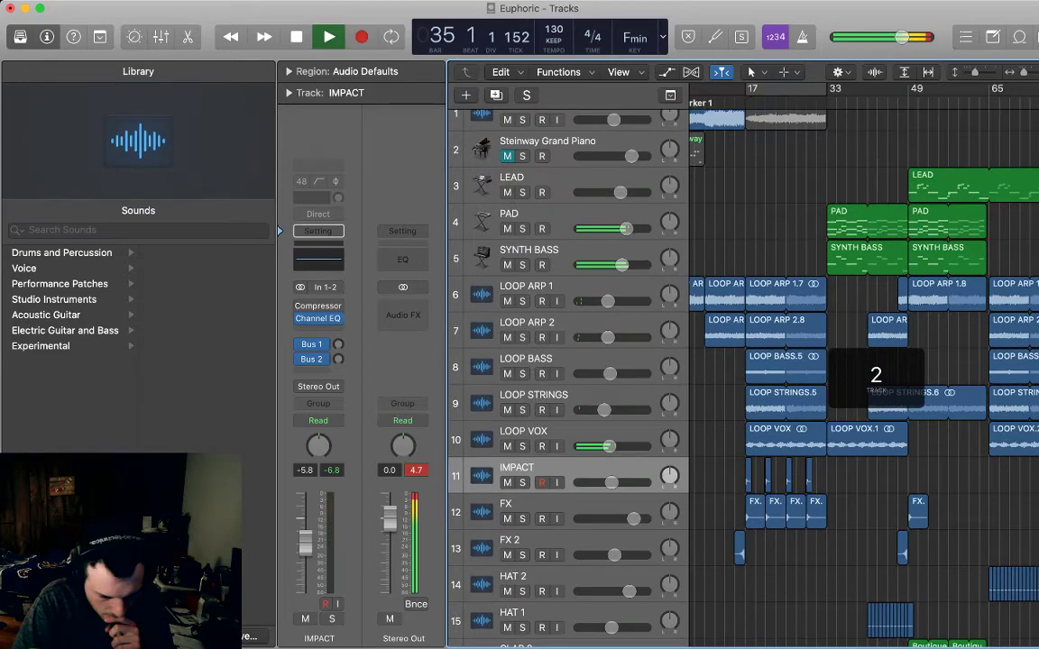
- Listen to the arrangement from about bar 36 through bar 50 and examine which tracks fill each section
{"action": "scroll", "coordinate": [874, 375], "scroll_direction": "up", "scroll_amount": 1}
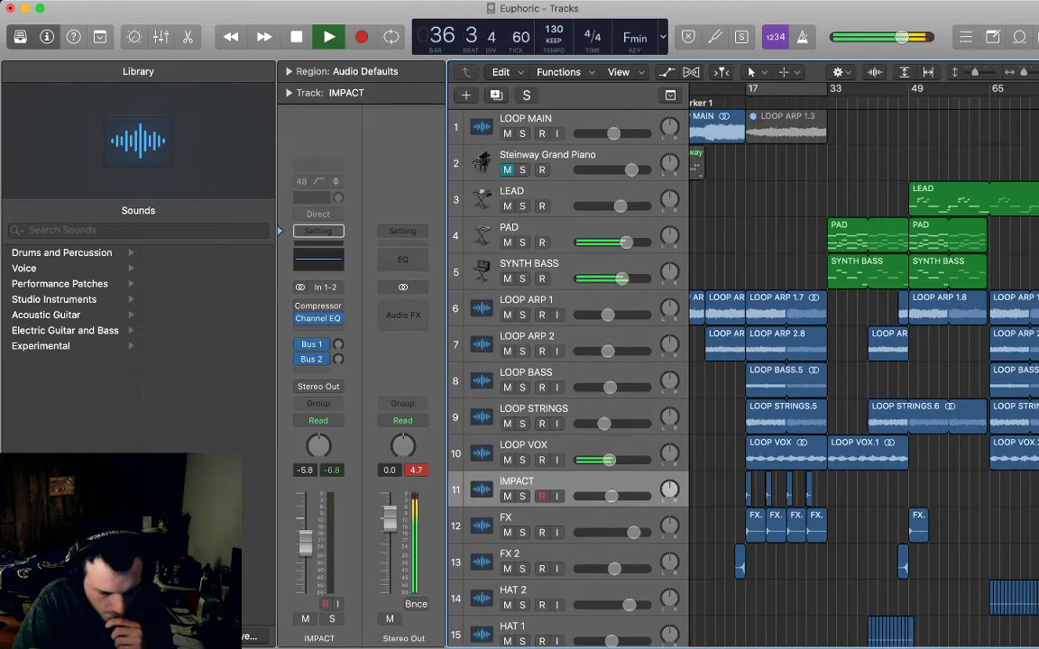
{"action": "left_click", "coordinate": [949, 200]}
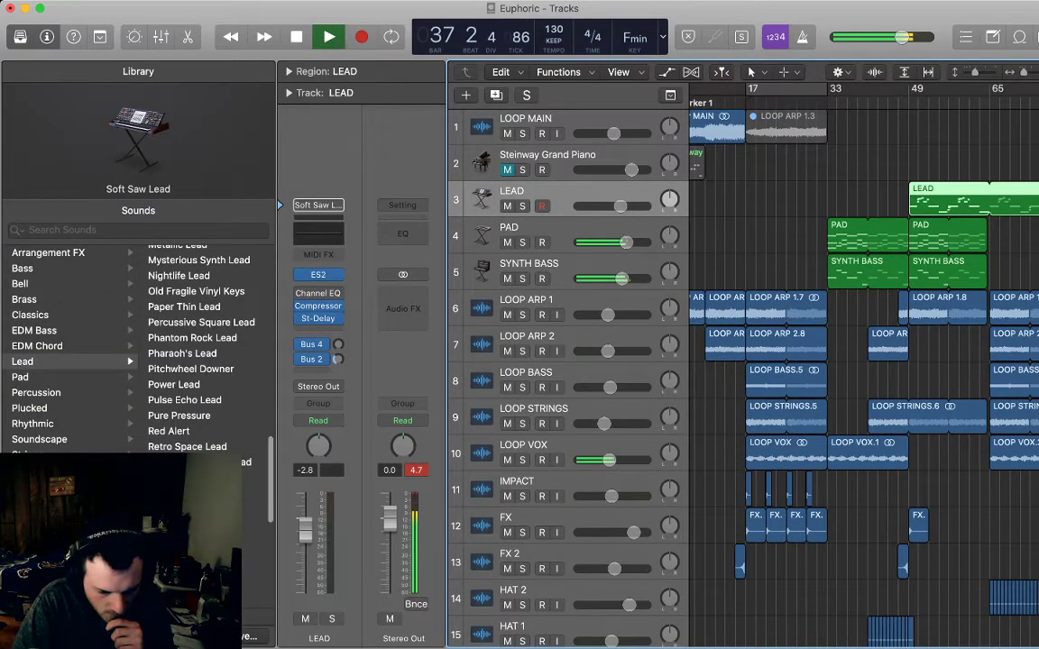
{"action": "scroll", "coordinate": [875, 375], "scroll_direction": "right", "scroll_amount": 3}
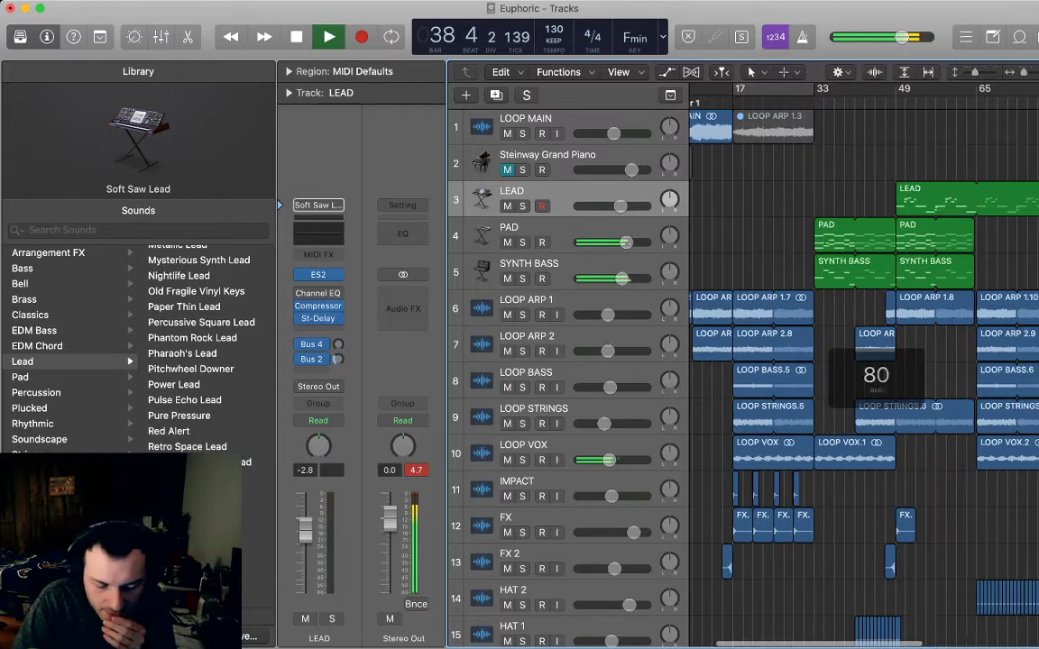
{"action": "scroll", "coordinate": [875, 375], "scroll_direction": "right", "scroll_amount": 3}
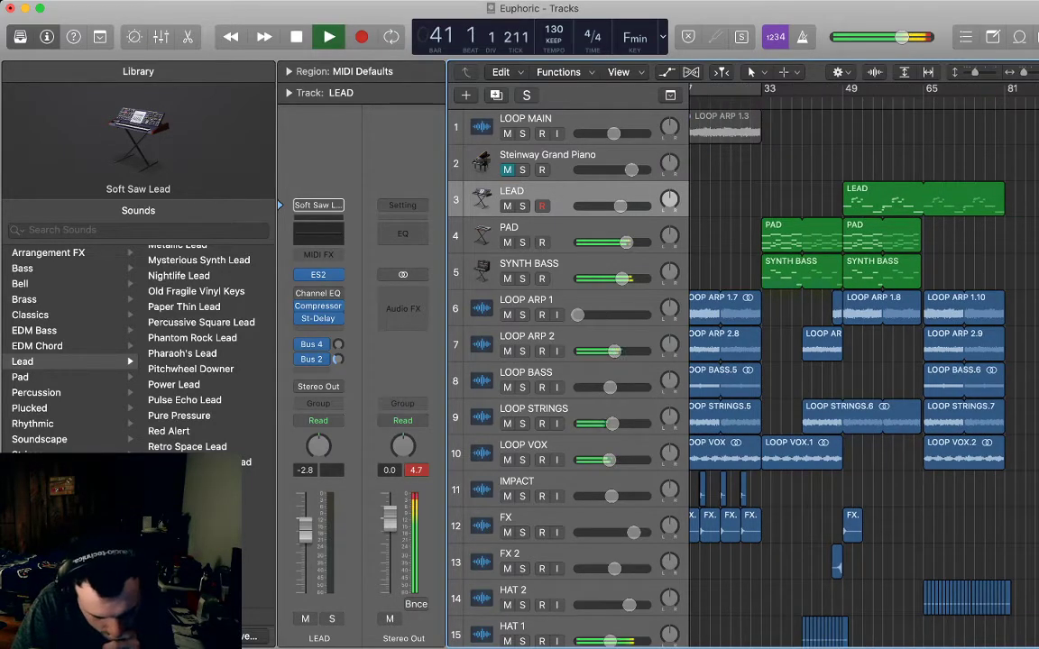
{"action": "scroll", "coordinate": [875, 376], "scroll_direction": "left", "scroll_amount": 1}
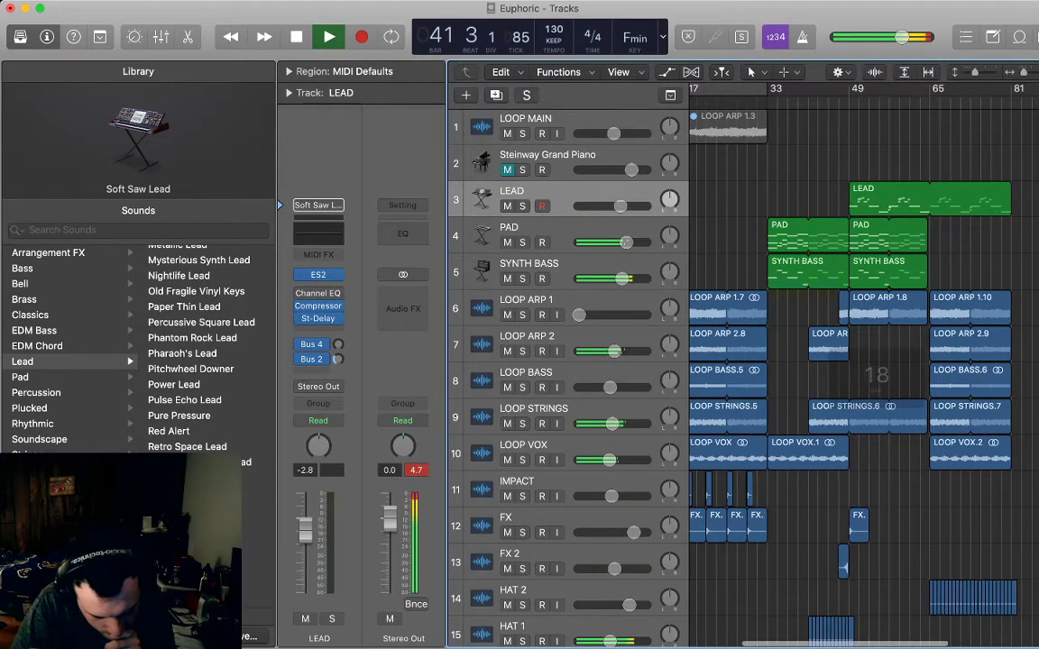
{"action": "scroll", "coordinate": [875, 375], "scroll_direction": "down", "scroll_amount": 1}
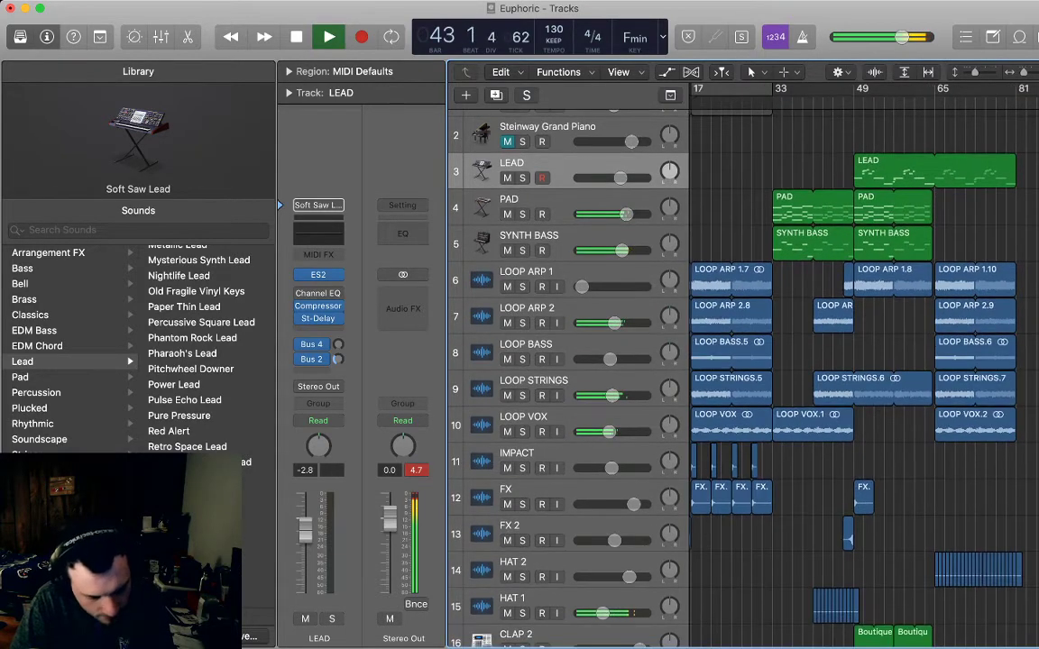
{"action": "scroll", "coordinate": [874, 375], "scroll_direction": "down", "scroll_amount": 1}
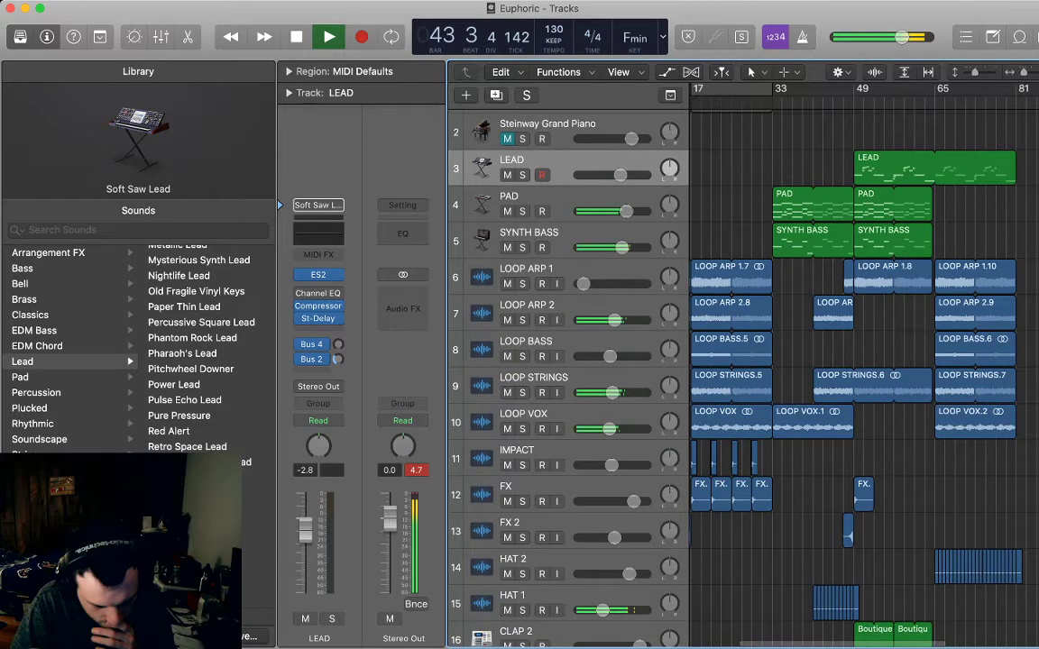
{"action": "scroll", "coordinate": [874, 375], "scroll_direction": "down", "scroll_amount": 1}
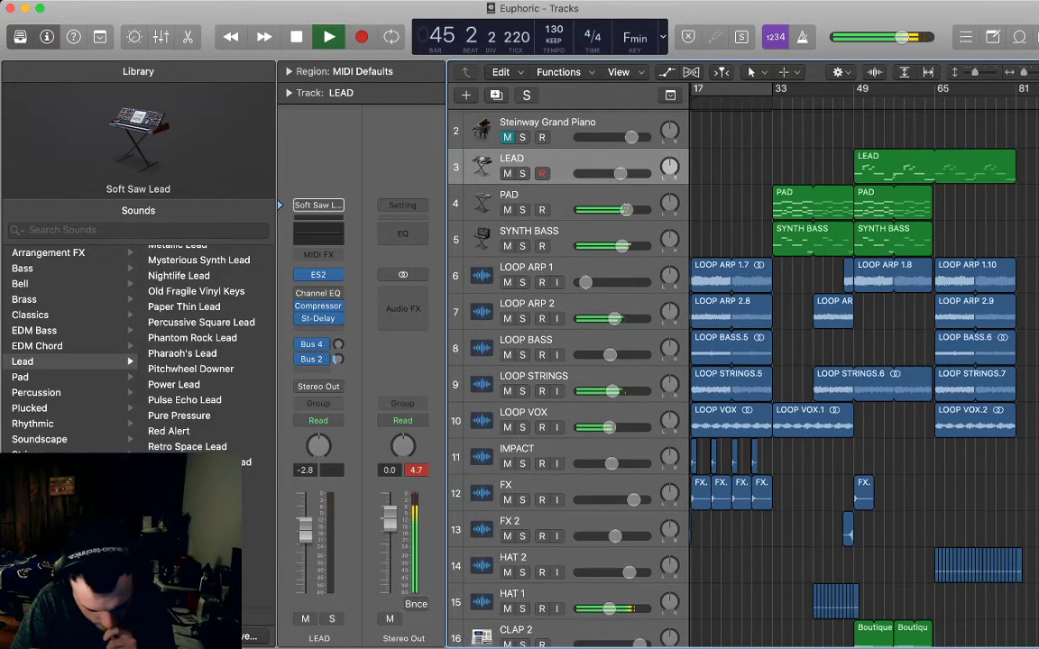
{"action": "scroll", "coordinate": [733, 378], "scroll_direction": "up", "scroll_amount": 1}
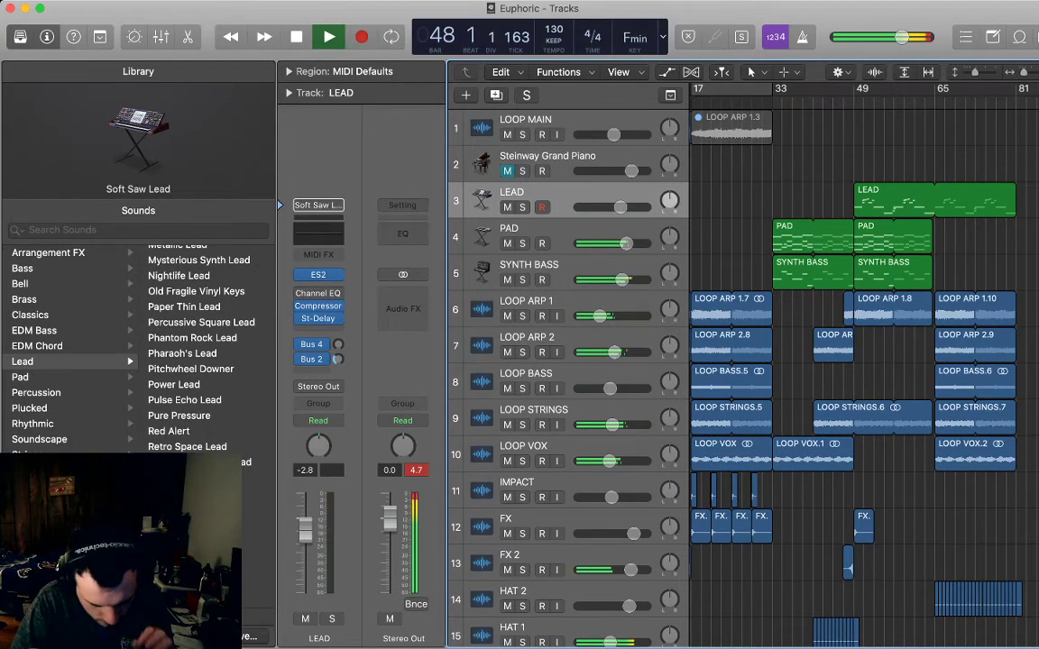
{"action": "scroll", "coordinate": [857, 379], "scroll_direction": "down", "scroll_amount": 3}
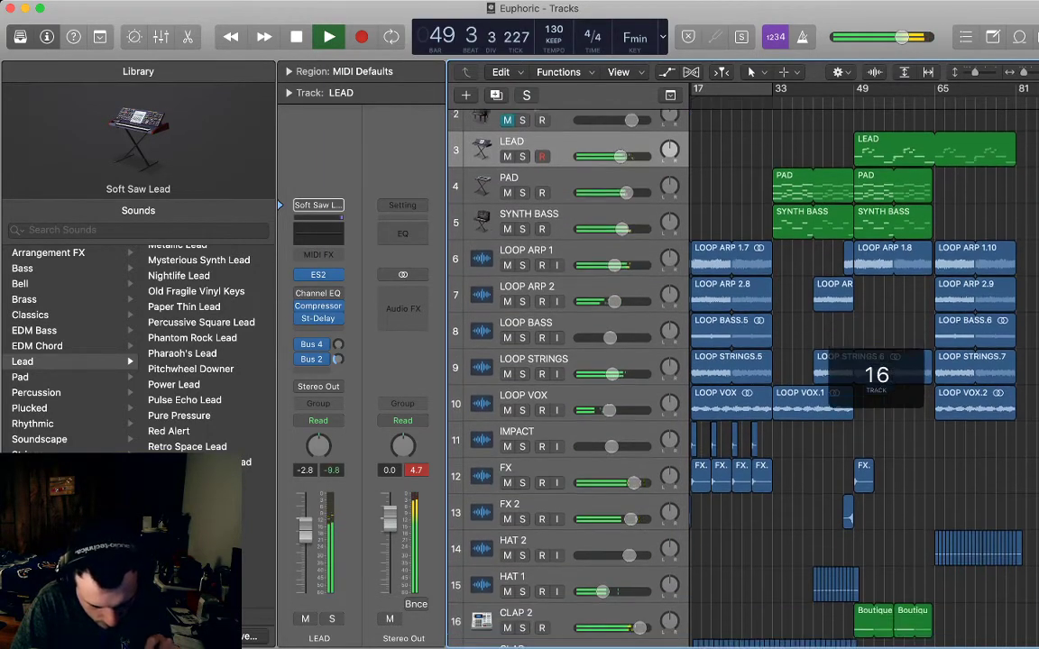
{"action": "scroll", "coordinate": [857, 379], "scroll_direction": "down", "scroll_amount": 1}
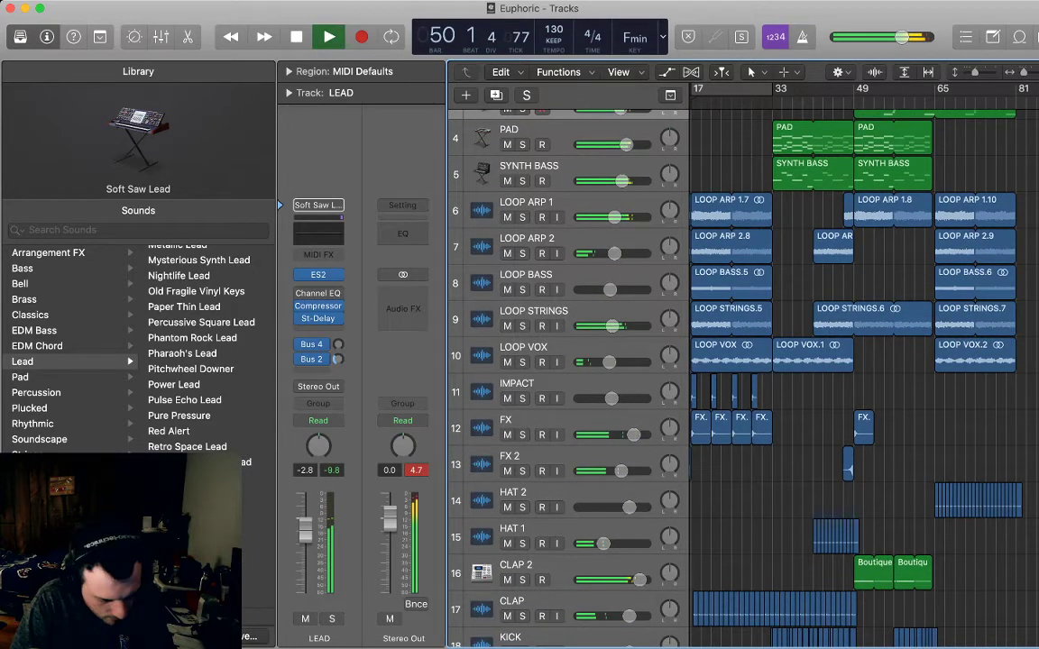
- Copy the last IMPACT hit to bar 49, above the start of the FX region there
{"action": "left_click_drag", "start_coordinate": [755, 394], "coordinate": [856, 394]}
{"action": "left_click", "coordinate": [877, 394]}
{"action": "scroll", "coordinate": [878, 394], "scroll_direction": "down", "scroll_amount": 1}
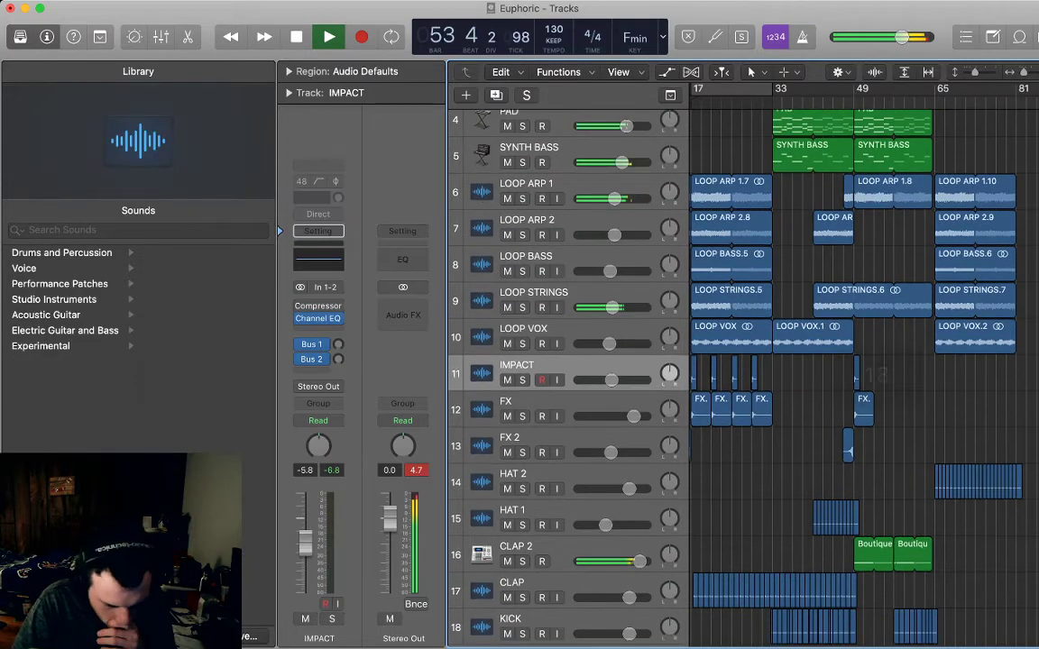
{"action": "scroll", "coordinate": [730, 379], "scroll_direction": "down", "scroll_amount": 2}
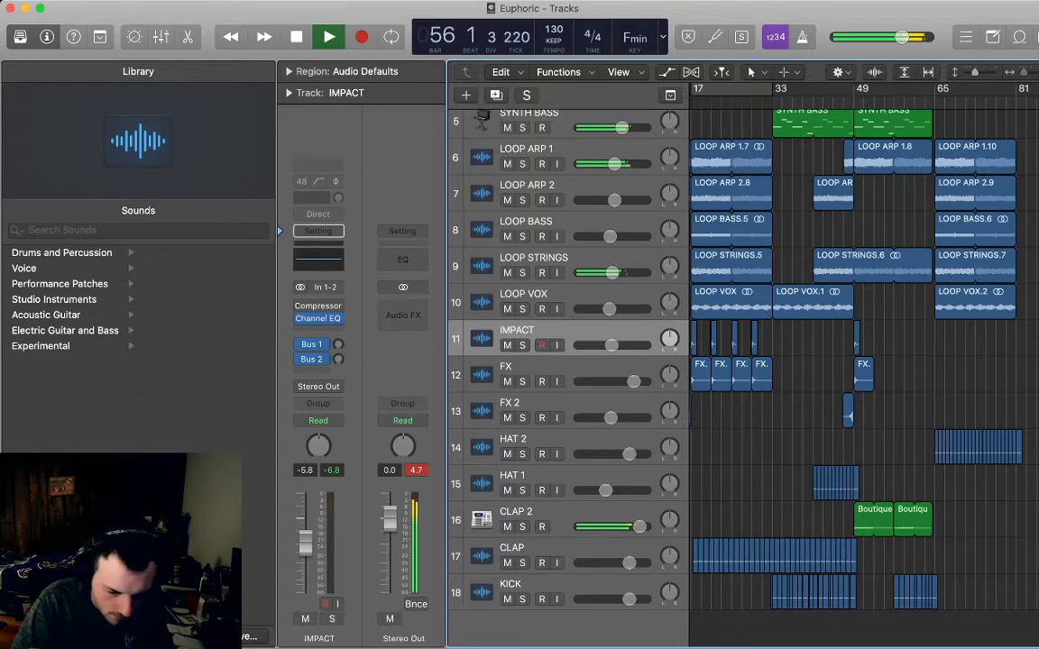
- Review the CLAP track's regions while listening on to bar 65, and stop playback
{"action": "scroll", "coordinate": [893, 378], "scroll_direction": "down", "scroll_amount": 2}
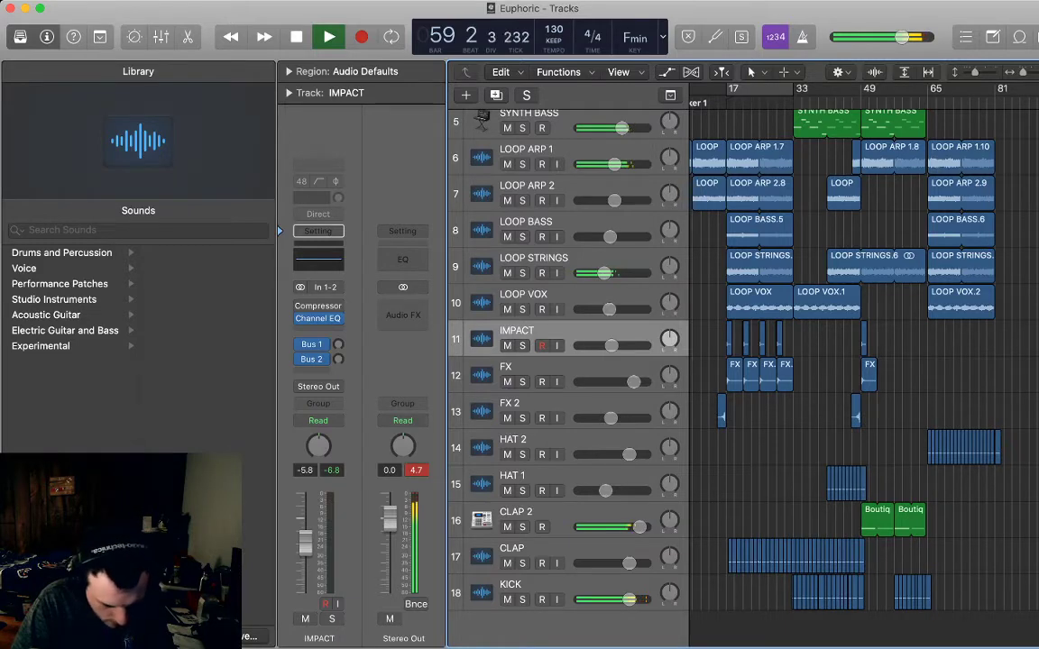
{"action": "left_click", "coordinate": [561, 549]}
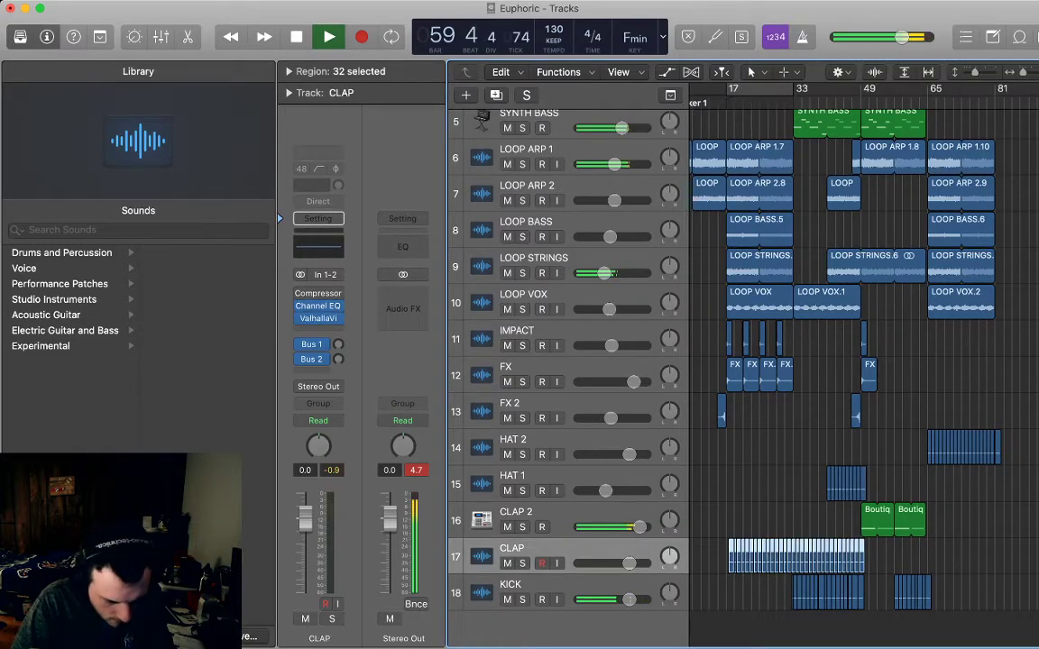
{"action": "left_click", "coordinate": [947, 557]}
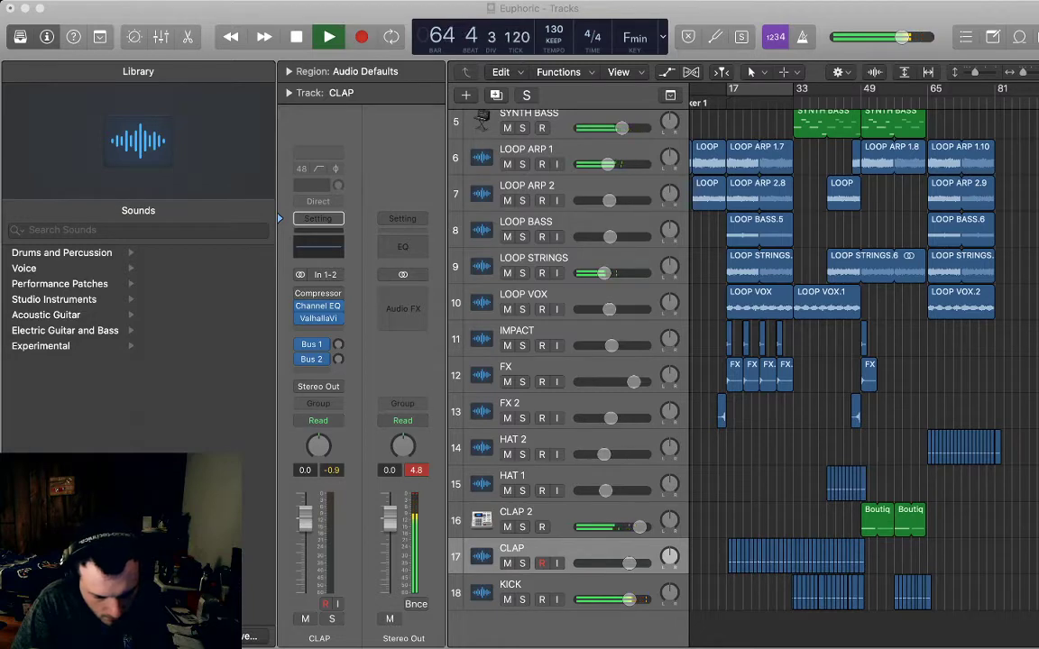
{"action": "key", "text": "space"}
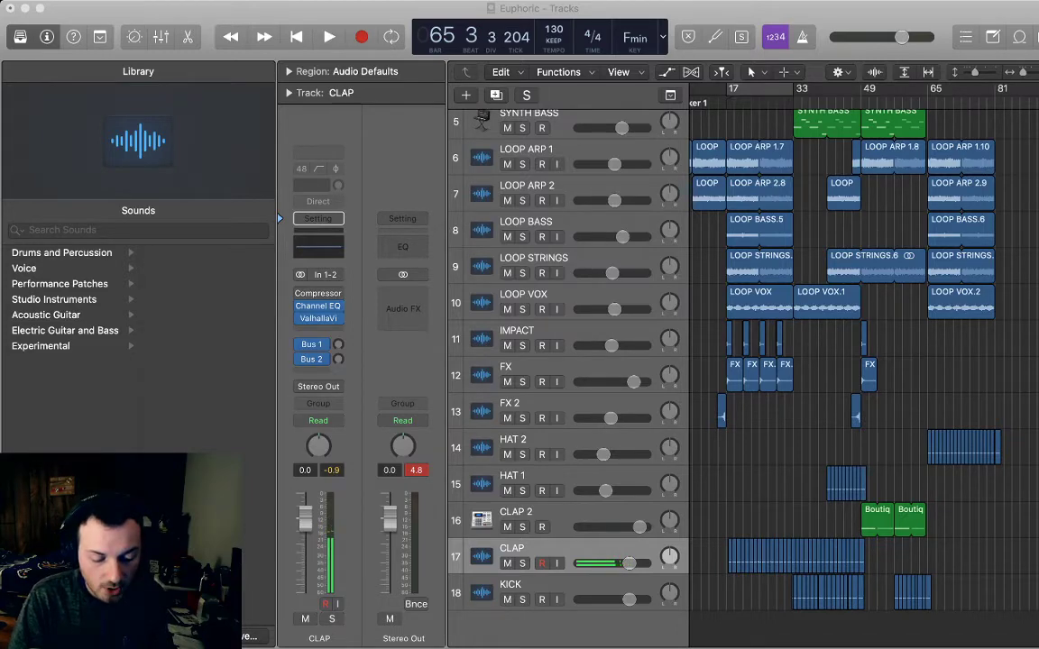
- Import the Cymatics - Cobra Clap 6 sample near bar 57 on a new track and place that track directly above CLAP 2
{"action": "left_click", "coordinate": [899, 92]}
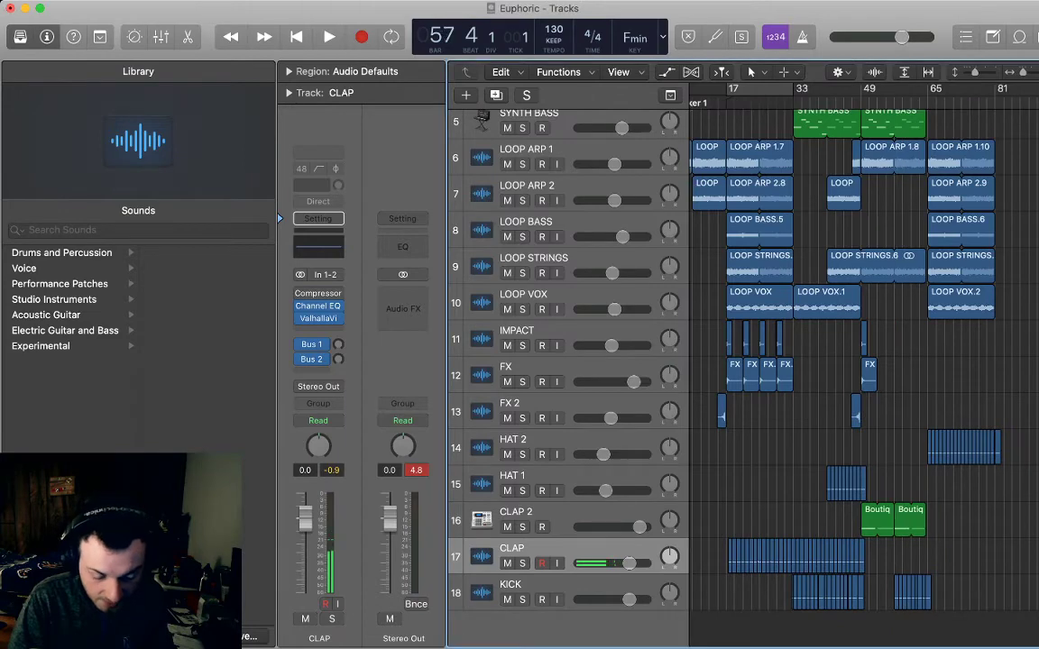
{"action": "left_click_drag", "start_coordinate": [900, 626], "coordinate": [900, 629]}
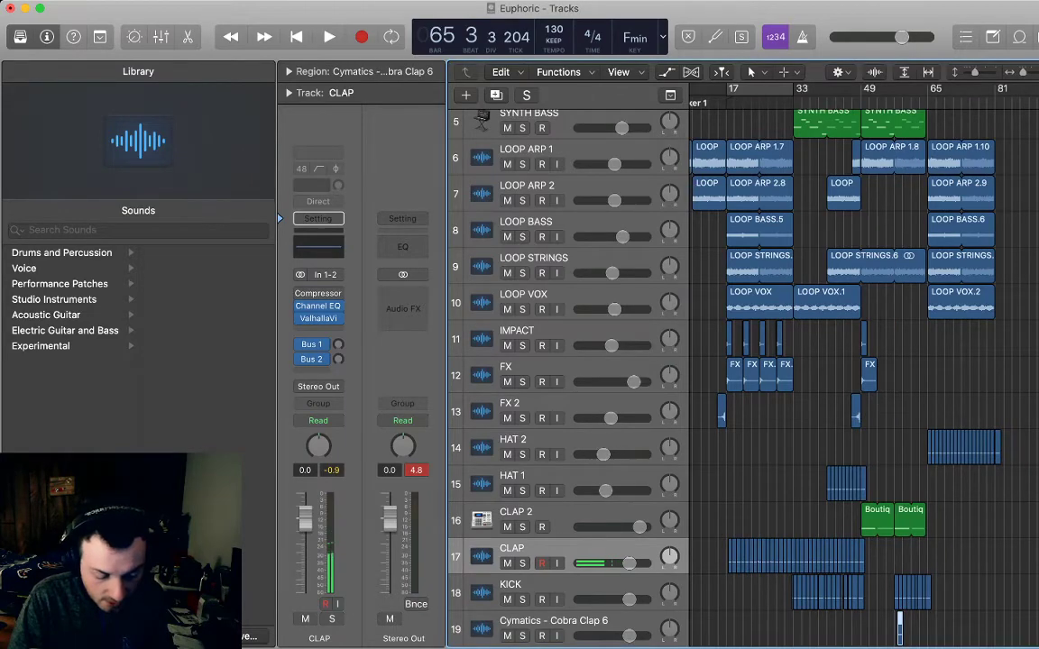
{"action": "left_click_drag", "start_coordinate": [554, 621], "coordinate": [554, 510]}
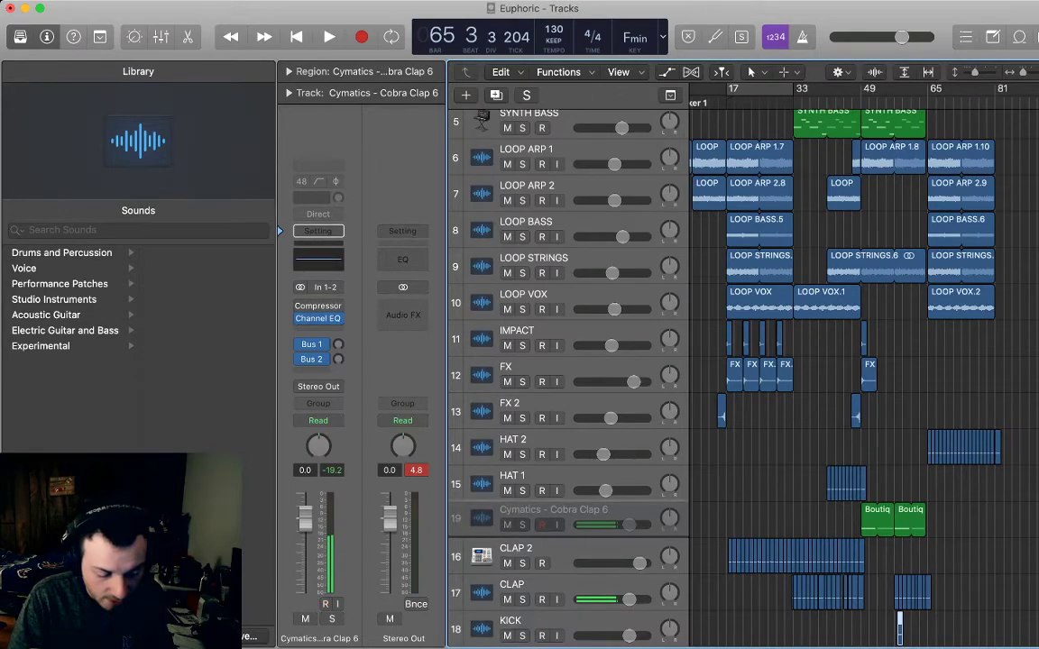
- Rename the Cobra Clap track CLAP 3 and rename its region CLAP
{"action": "double_click", "coordinate": [554, 510]}
{"action": "type", "text": "CLAP"}
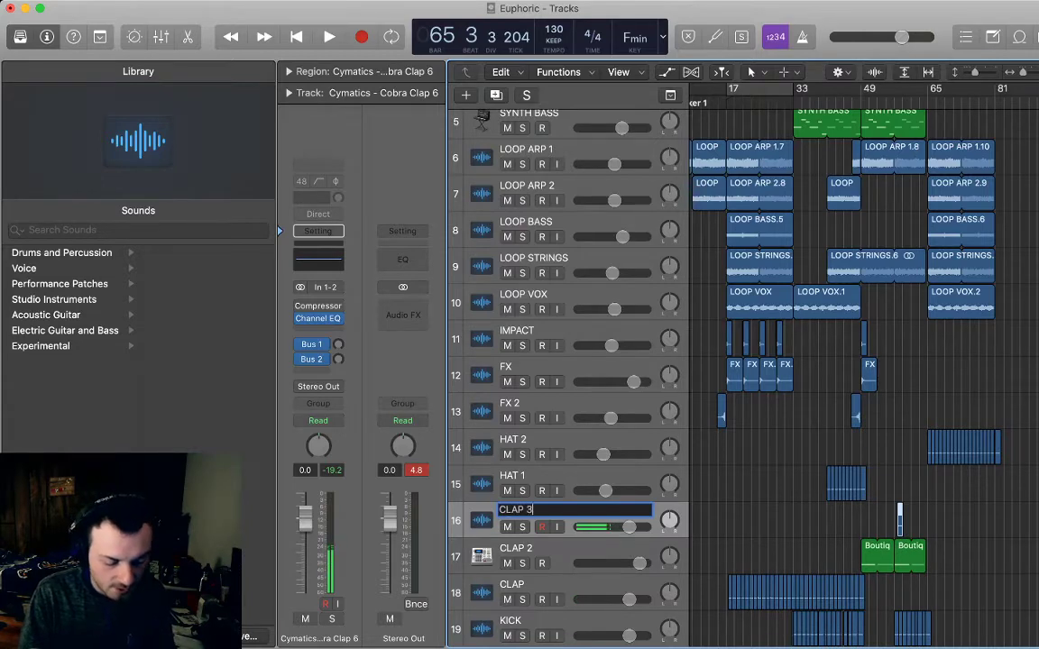
{"action": "type", "text": " 3"}
{"action": "key", "text": "Return"}
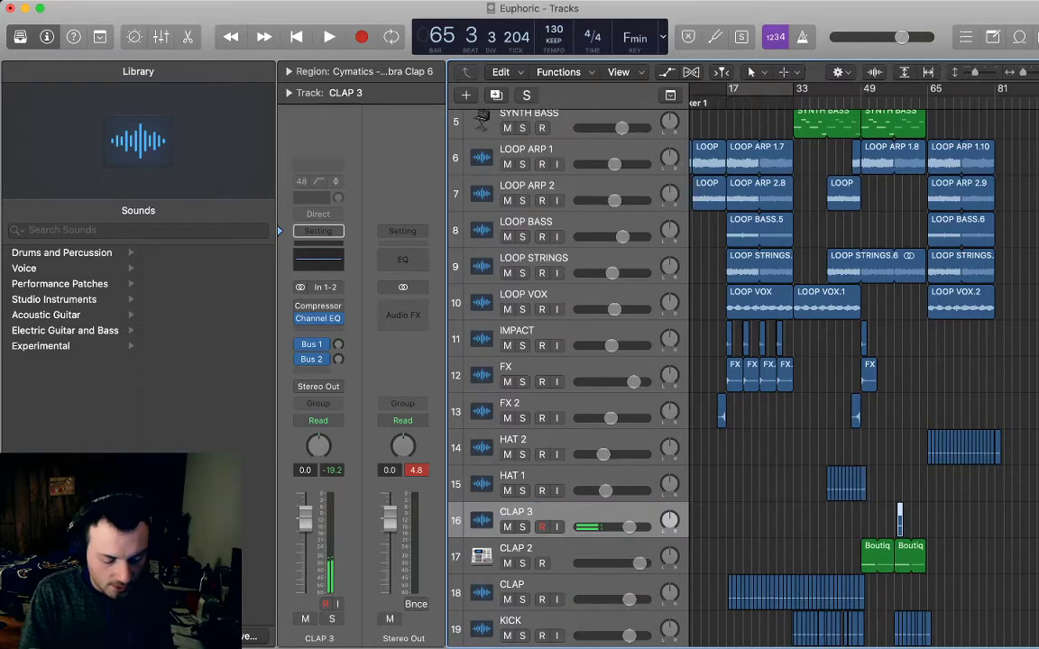
{"action": "key", "text": "alt+shift+n"}
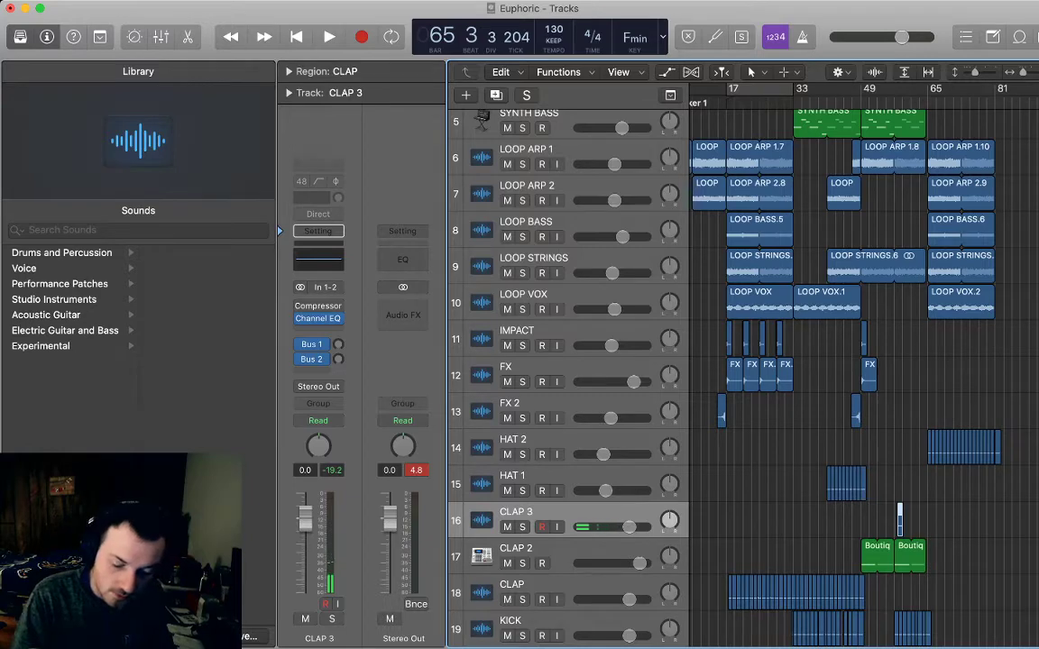
- Move the CLAP 3 region to start exactly at bar 57
{"action": "key", "text": "super+Right"}
{"action": "key", "text": "super+Right"}
{"action": "key", "text": "super+Right"}
{"action": "key", "text": "super+Right"}
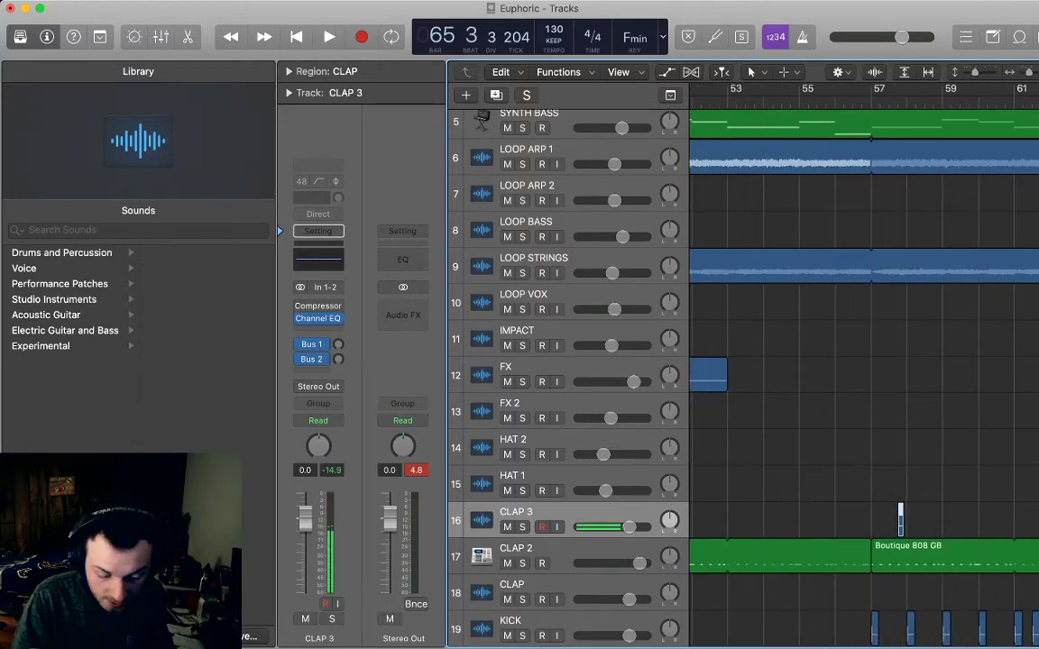
{"action": "left_click_drag", "start_coordinate": [901, 520], "coordinate": [874, 520]}
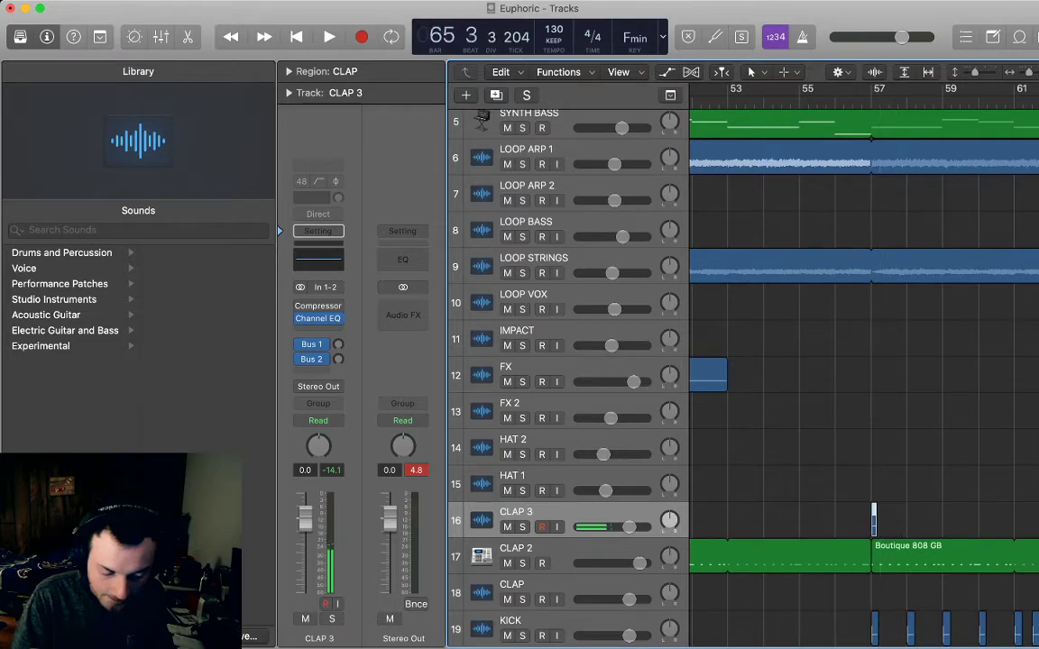
- Repeat the CLAP 3 hit on every beat from bar 57 through the end of bar 64
{"action": "scroll", "coordinate": [864, 361], "scroll_direction": "right", "scroll_amount": 2}
{"action": "key", "text": "shift+space"}
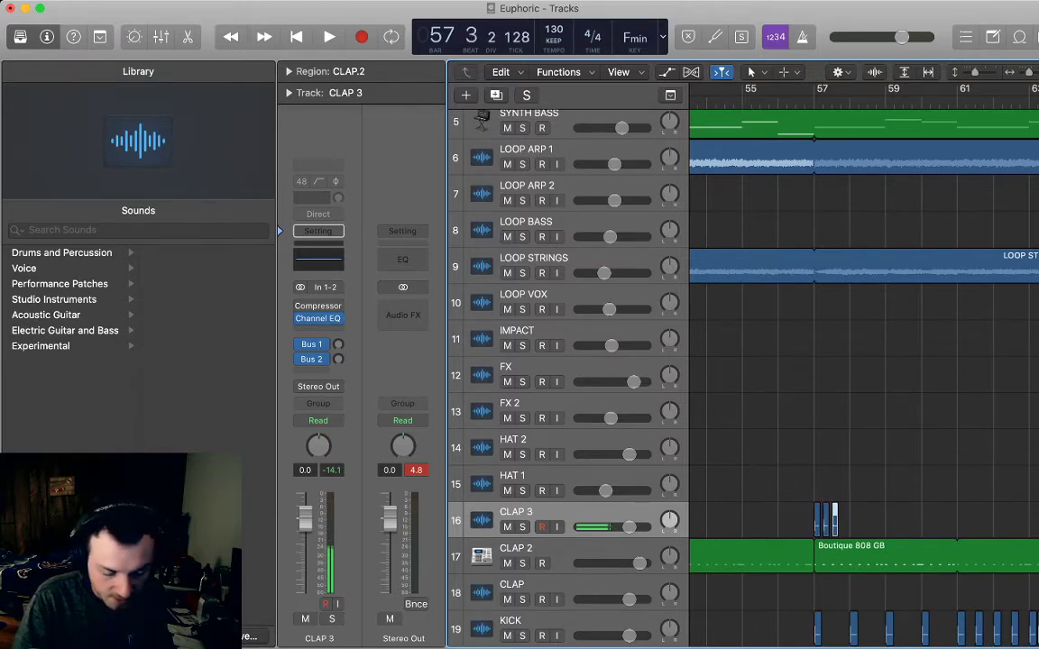
{"action": "left_click_drag", "start_coordinate": [803, 504], "coordinate": [876, 511]}
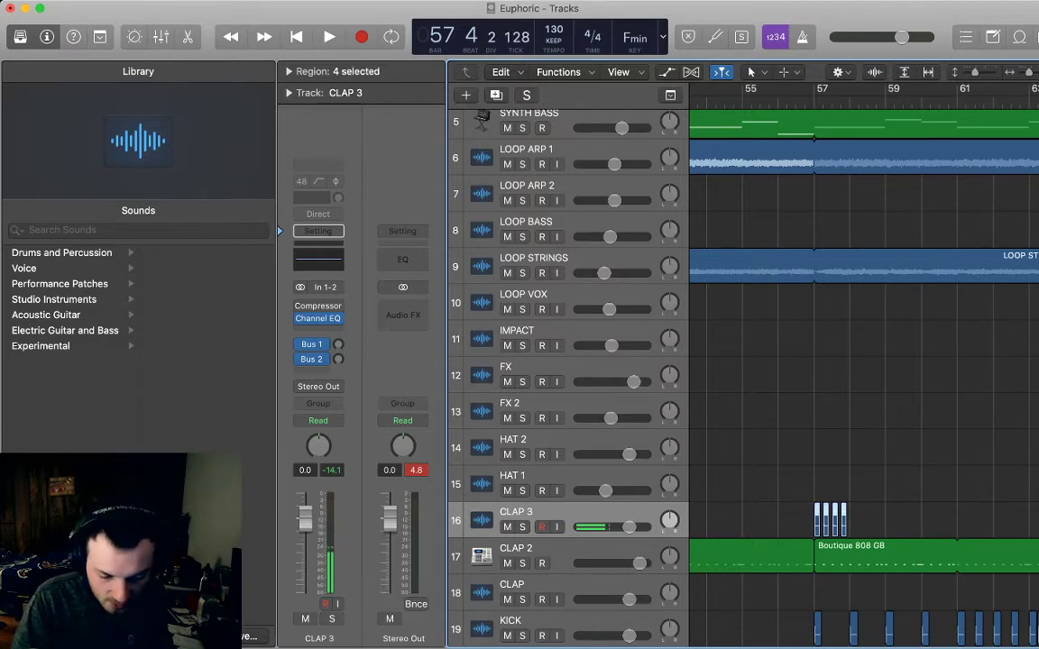
{"action": "key", "text": "super+a"}
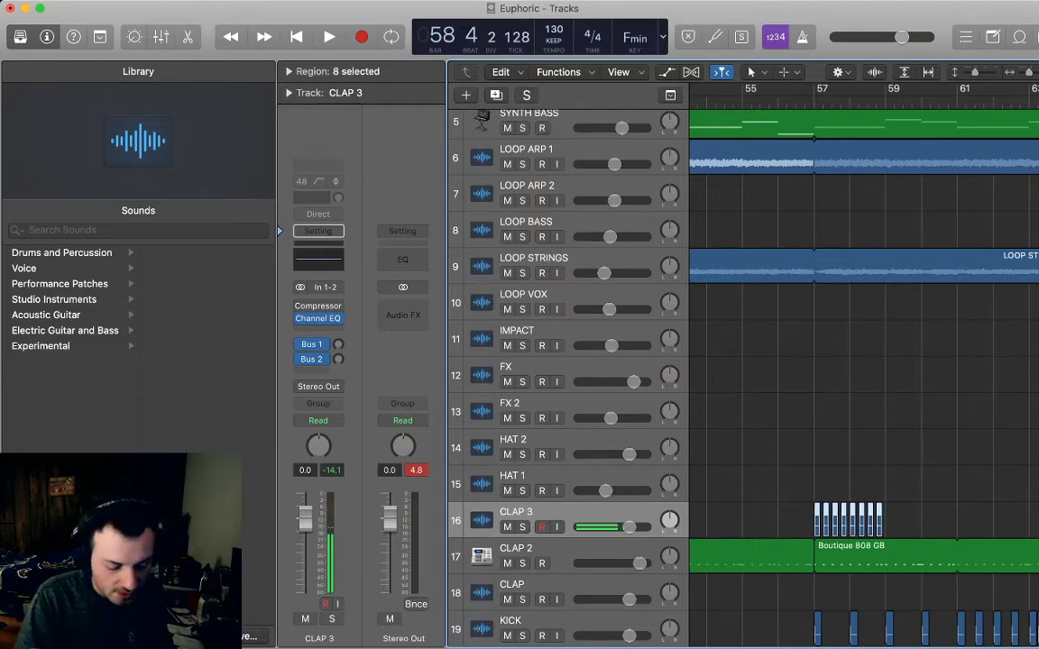
{"action": "scroll", "coordinate": [864, 360], "scroll_direction": "right", "scroll_amount": 3}
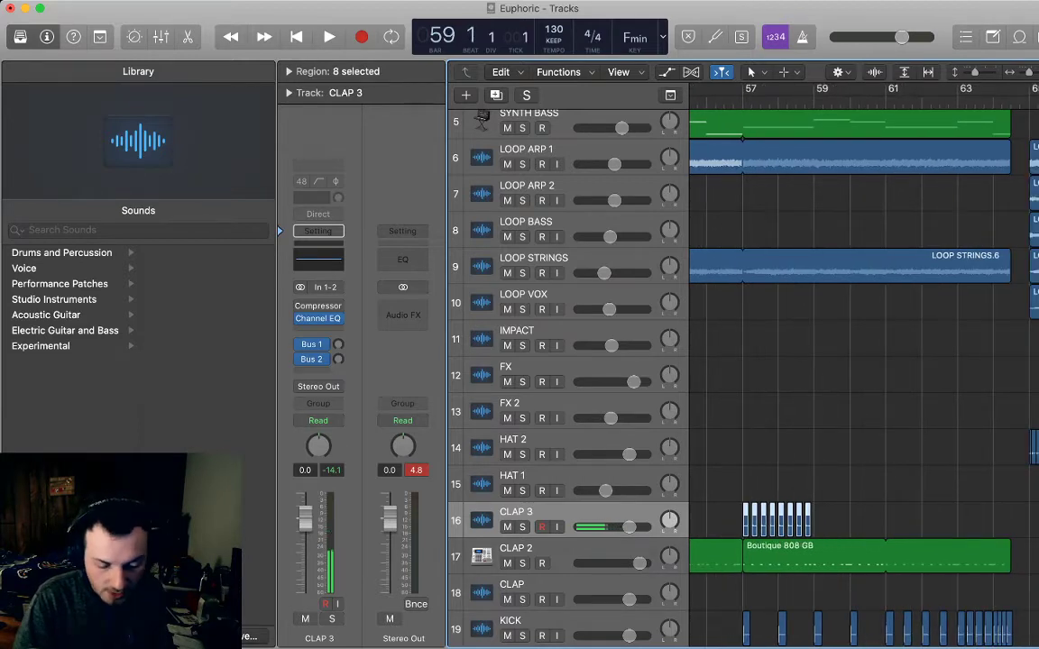
{"action": "key", "text": "super+v"}
{"action": "left_click_drag", "start_coordinate": [900, 530], "coordinate": [735, 507]}
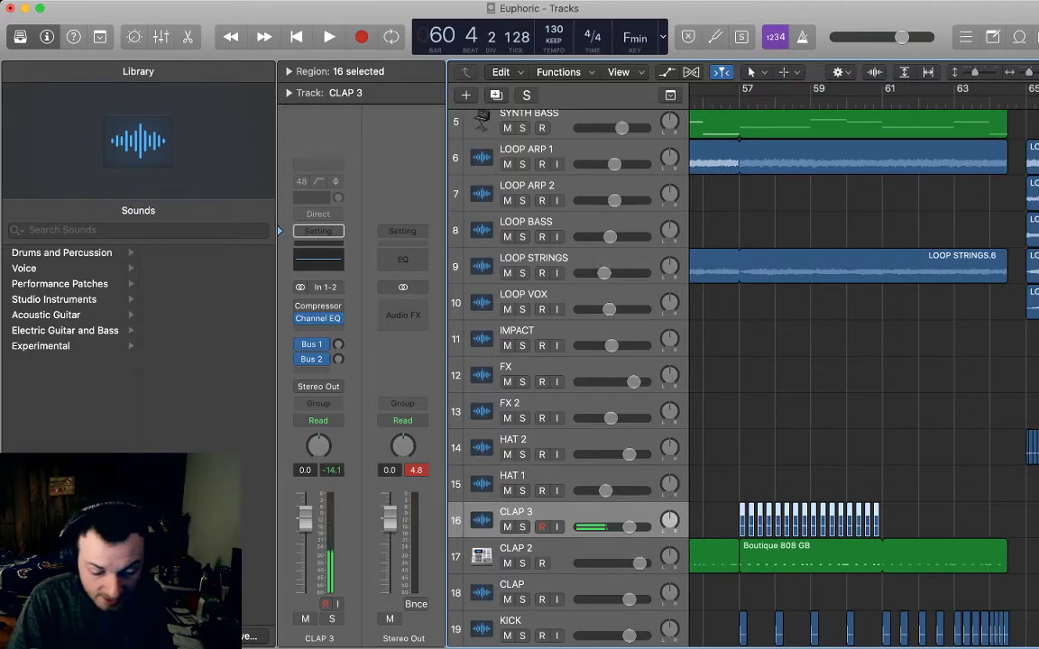
{"action": "key", "text": "super+r"}
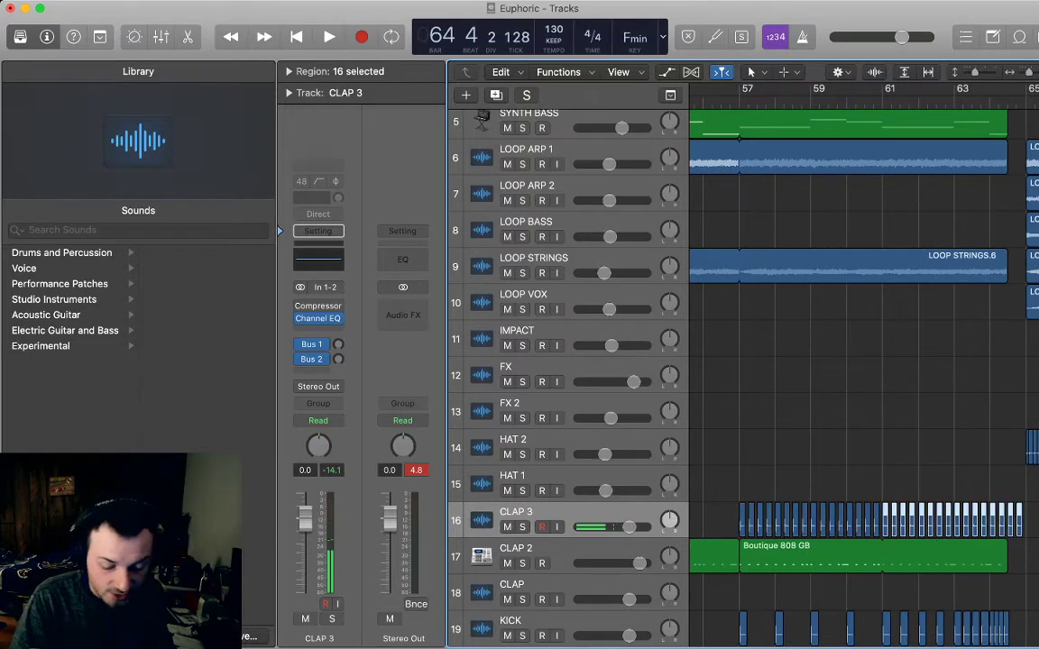
- Delete the last two CLAP 3 hits in bar 64, just before the drop at bar 65
{"action": "key", "text": "shift+super+a"}
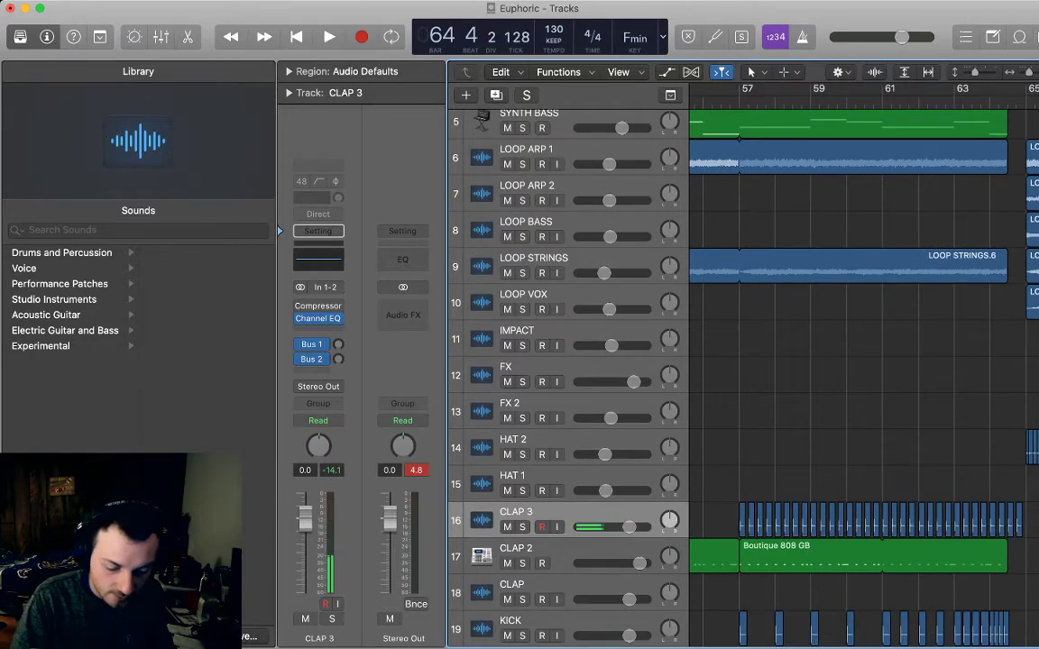
{"action": "left_click_drag", "start_coordinate": [1030, 530], "coordinate": [1001, 510]}
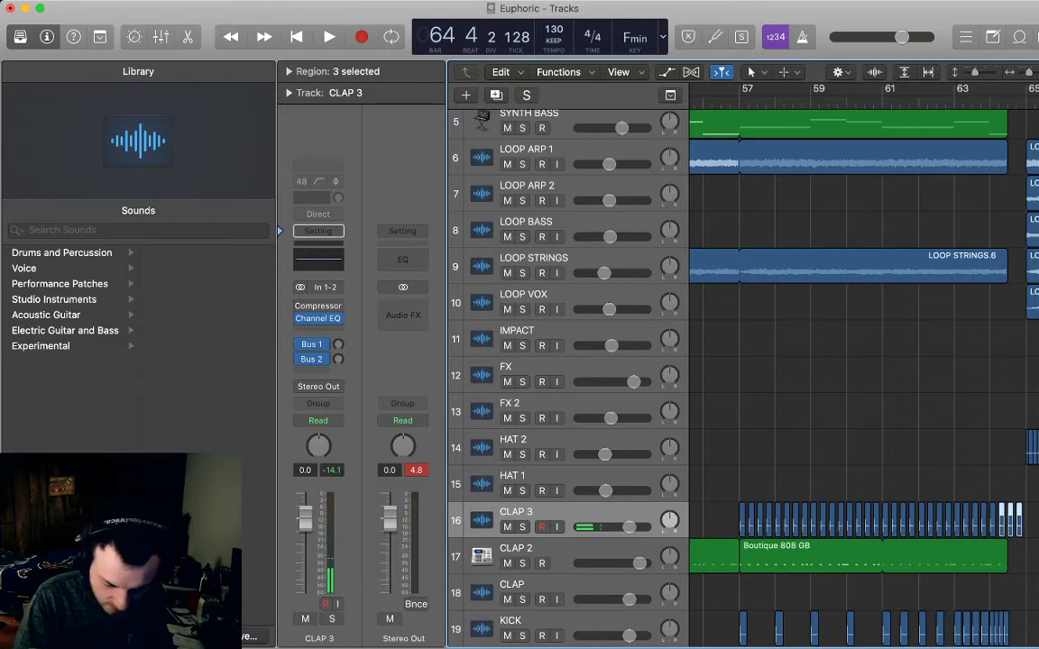
{"action": "key", "text": "shift+super+a"}
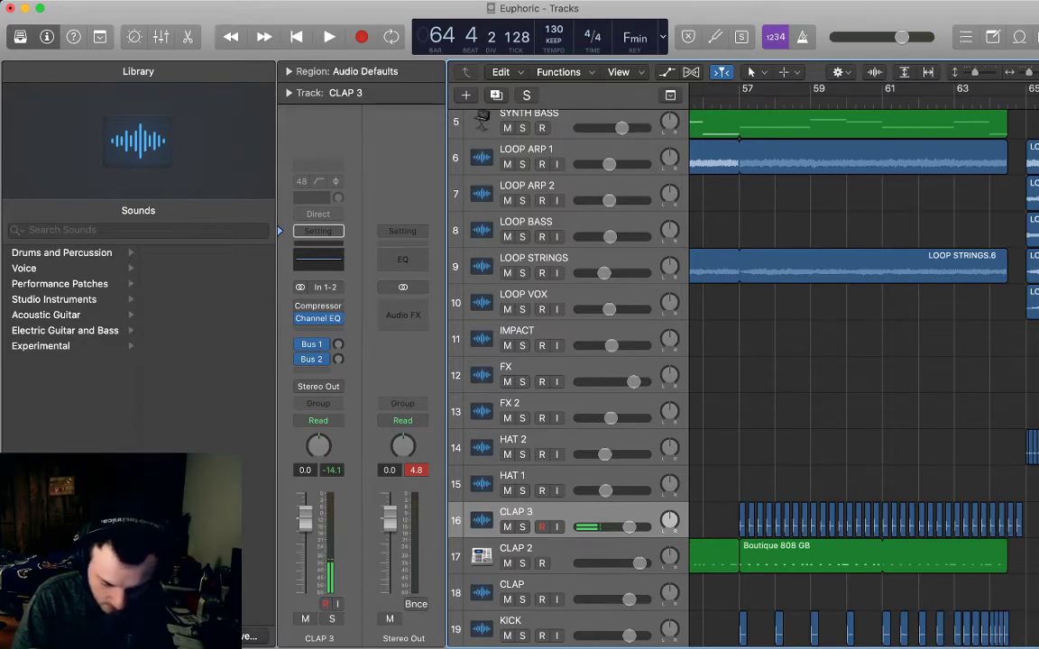
{"action": "left_click_drag", "start_coordinate": [1030, 530], "coordinate": [1009, 512]}
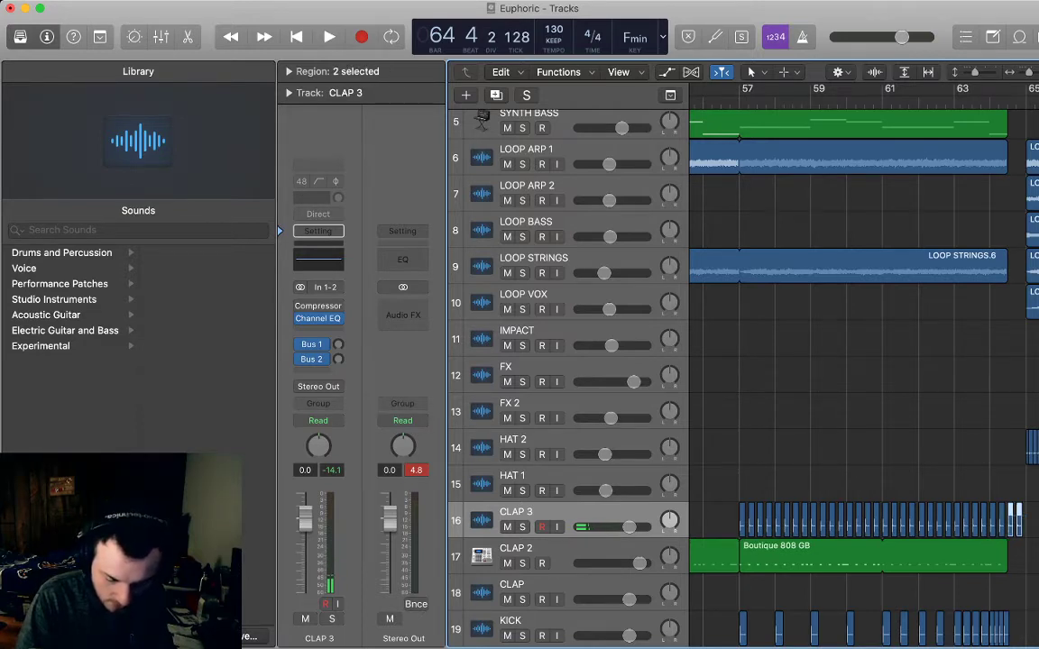
{"action": "key", "text": "Delete"}
- Play back the build-up from bar 57 into the drop at bar 65 to check the CLAP 3 hits
{"action": "key", "text": "space"}
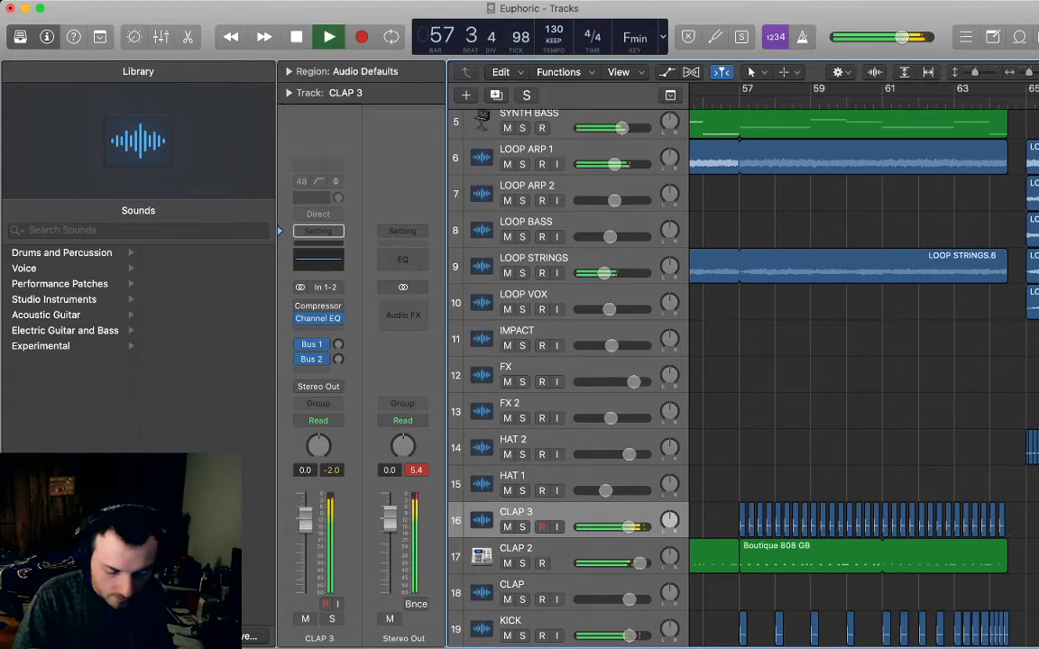
{"action": "scroll", "coordinate": [721, 361], "scroll_direction": "down", "scroll_amount": 2}
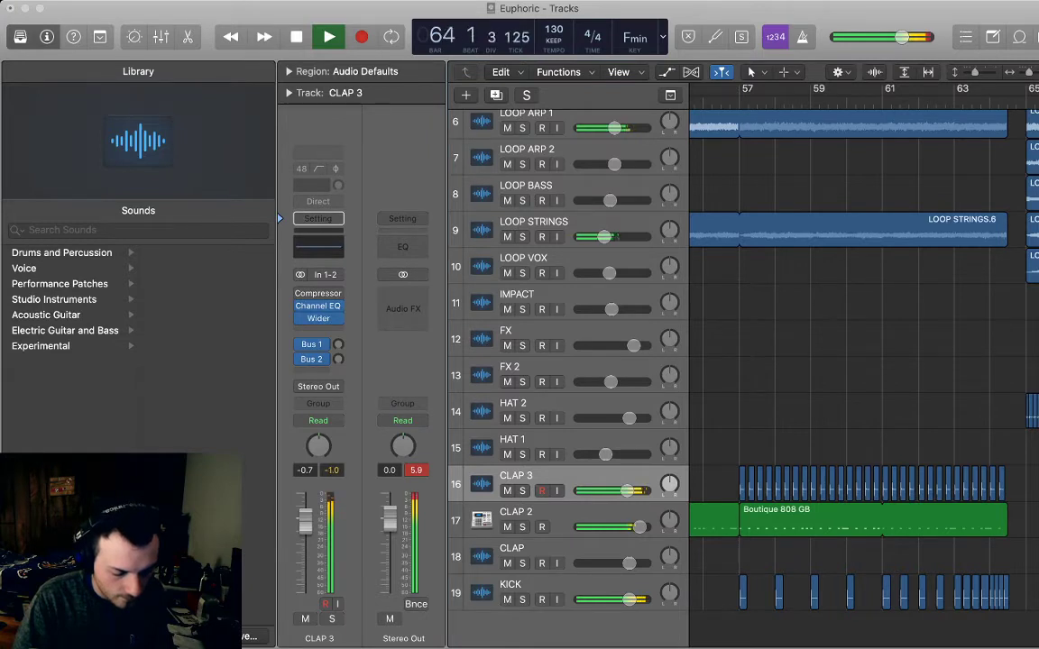
{"action": "key", "text": "space"}
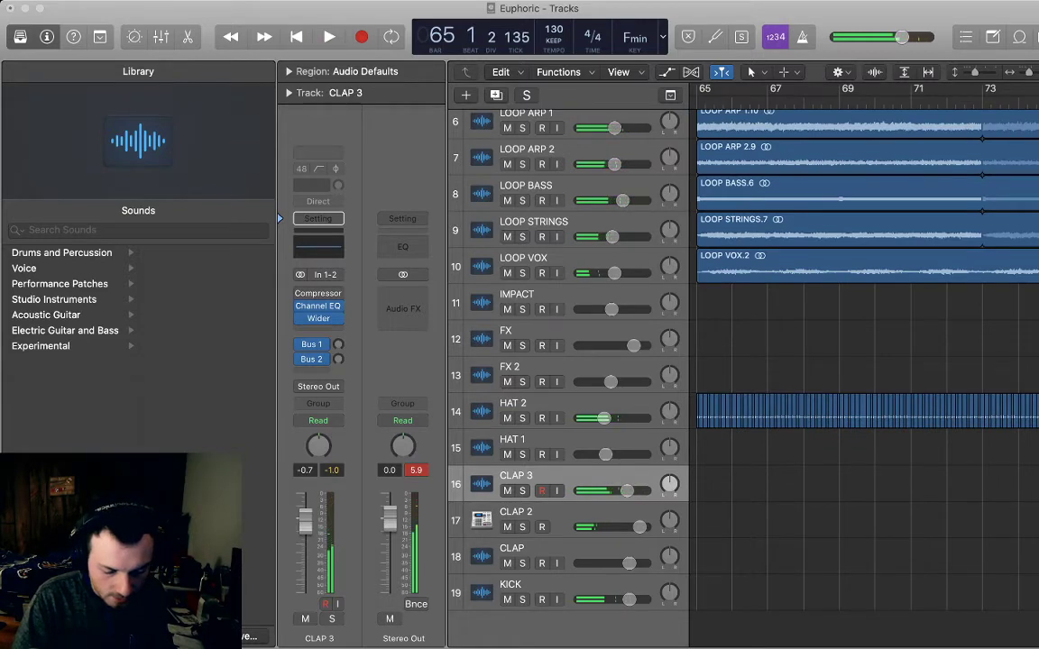
{"action": "key", "text": "space"}
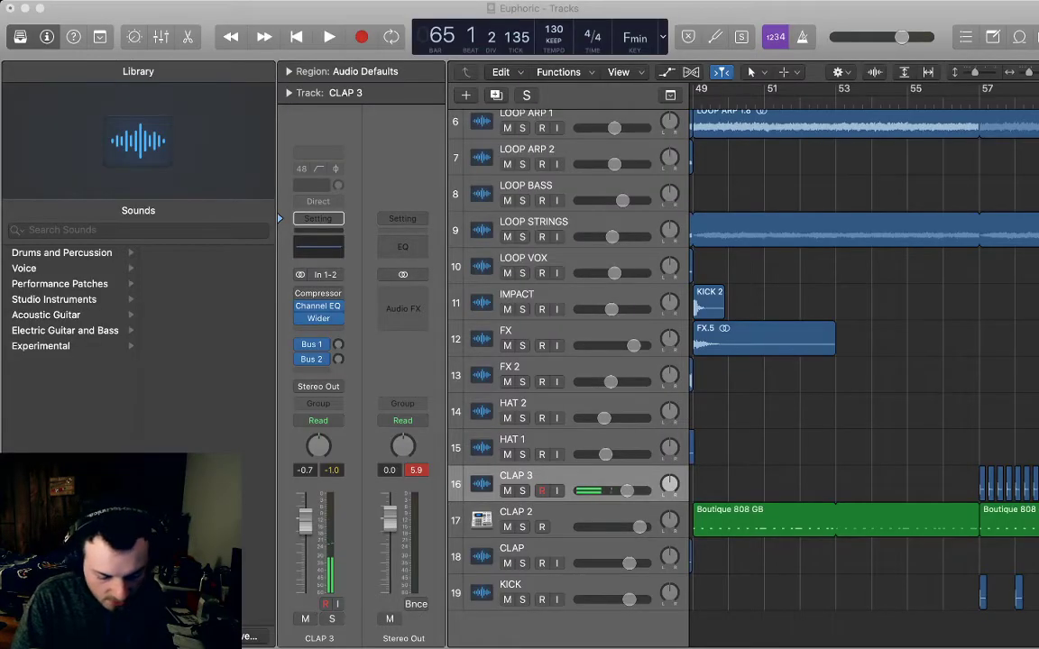
- Replace all existing CLAP 3 hits with a single Cymatics Cobra Clap 4 sample starting at bar 57
{"action": "left_click_drag", "start_coordinate": [818, 483], "coordinate": [909, 484]}
{"action": "scroll", "coordinate": [909, 483], "scroll_direction": "right", "scroll_amount": 7}
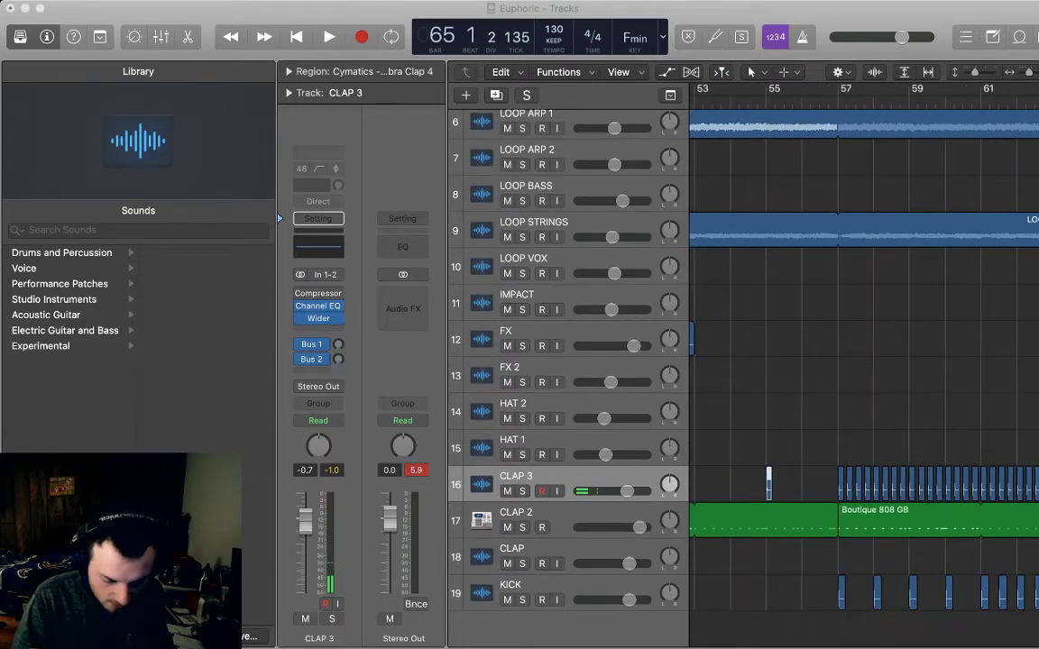
{"action": "left_click_drag", "start_coordinate": [746, 418], "coordinate": [995, 487]}
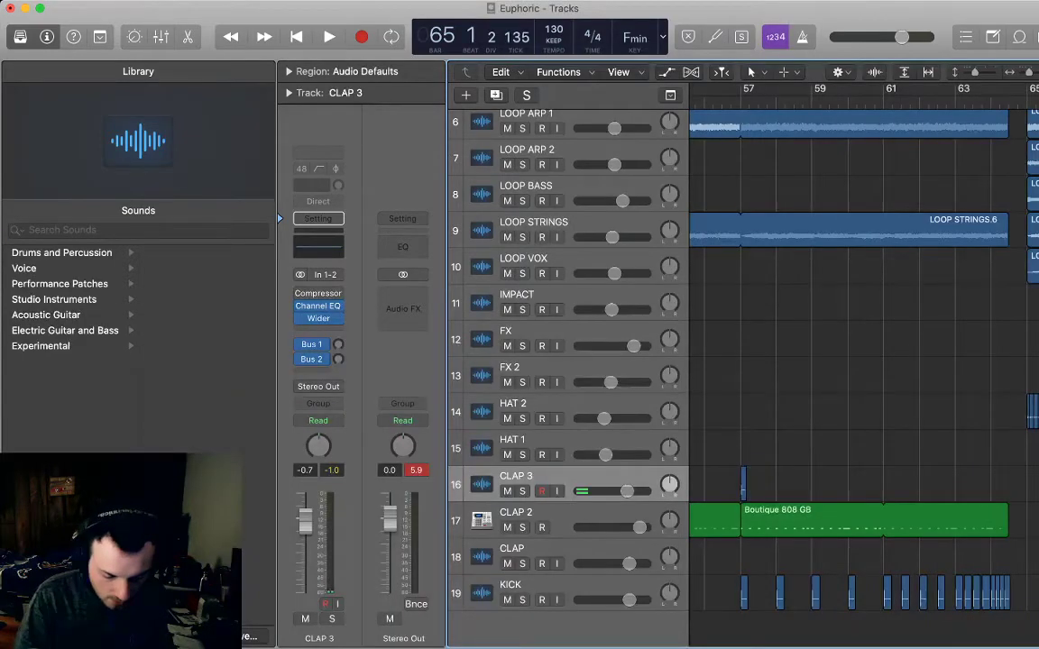
{"action": "scroll", "coordinate": [864, 361], "scroll_direction": "left", "scroll_amount": 2}
{"action": "left_click_drag", "start_coordinate": [732, 487], "coordinate": [805, 487]}
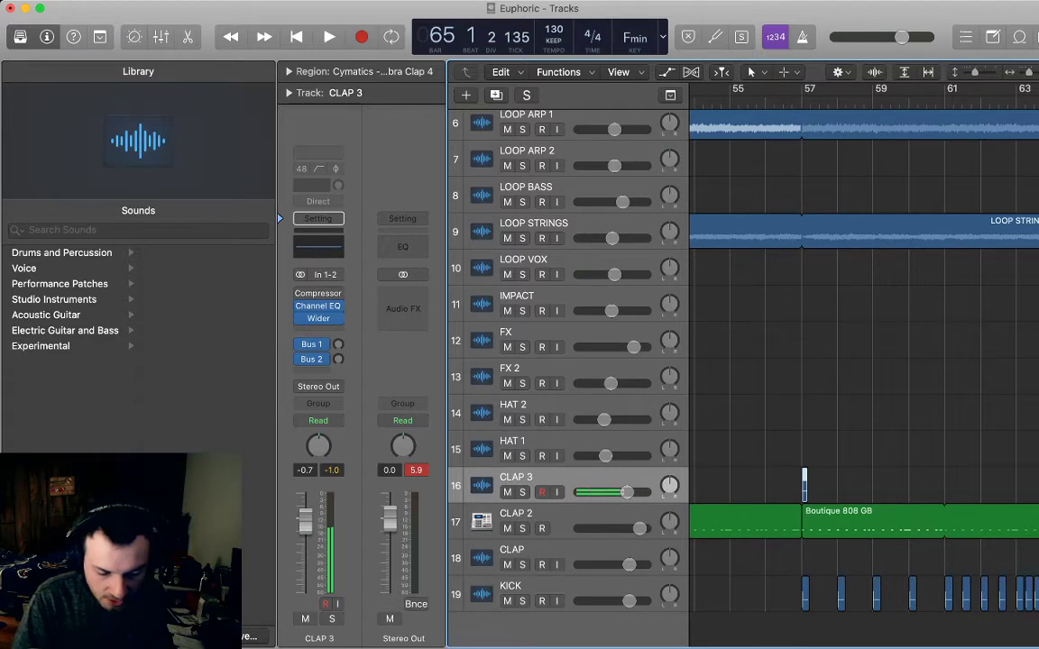
- Copy the new clap onto beats 2, 3 and 4 of bar 57 on the CLAP 3 track
{"action": "key", "text": "super+c"}
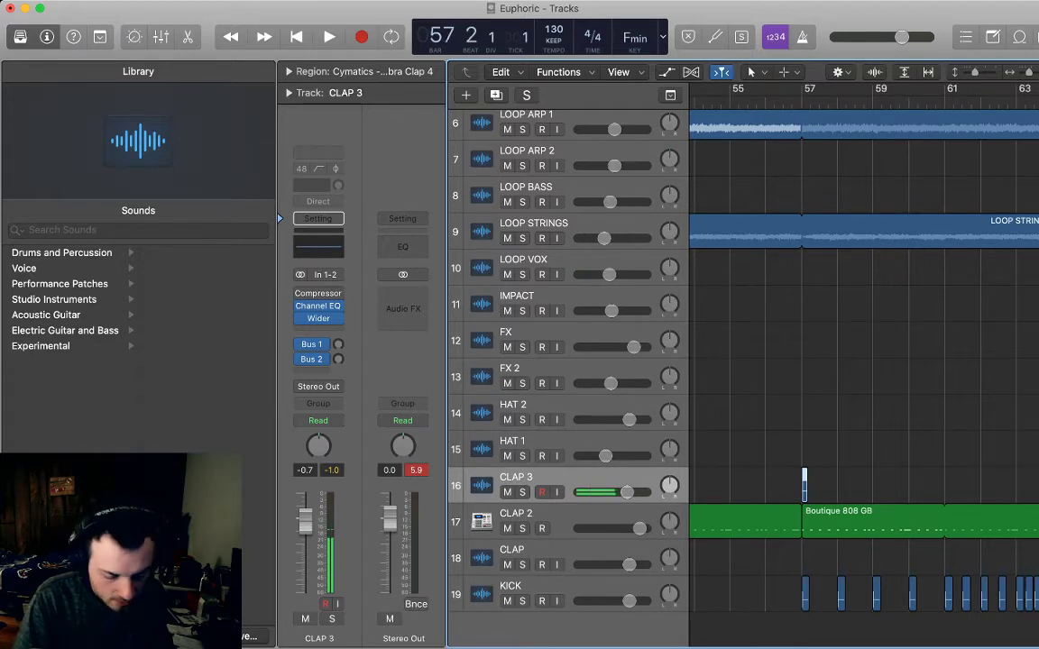
{"action": "key", "text": "super+v"}
{"action": "key", "text": "."}
{"action": "key", "text": "."}
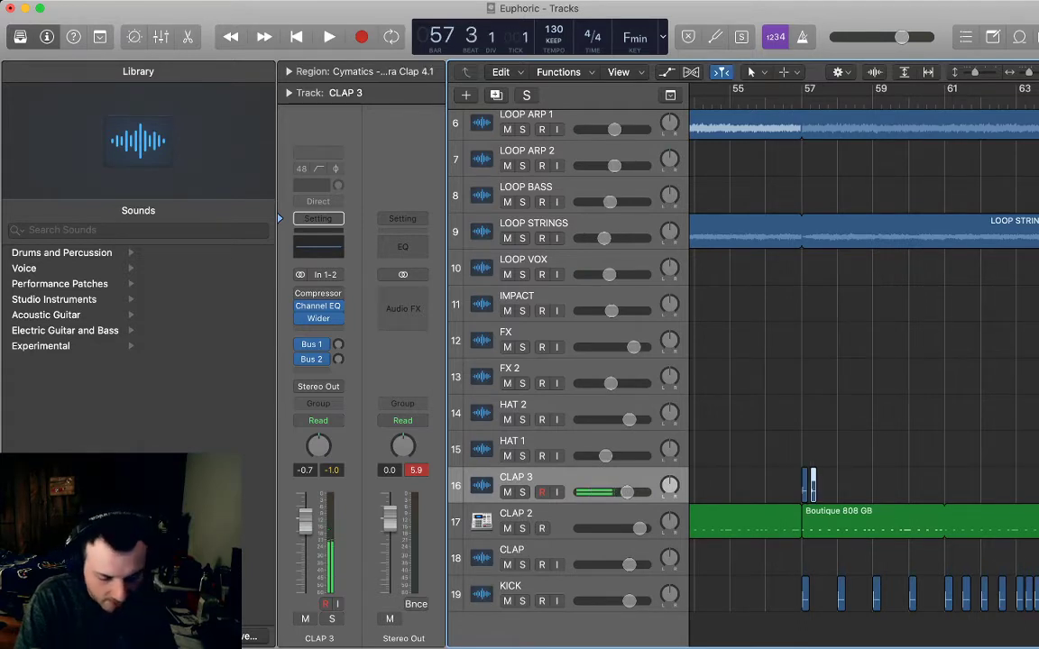
{"action": "key", "text": "super+v"}
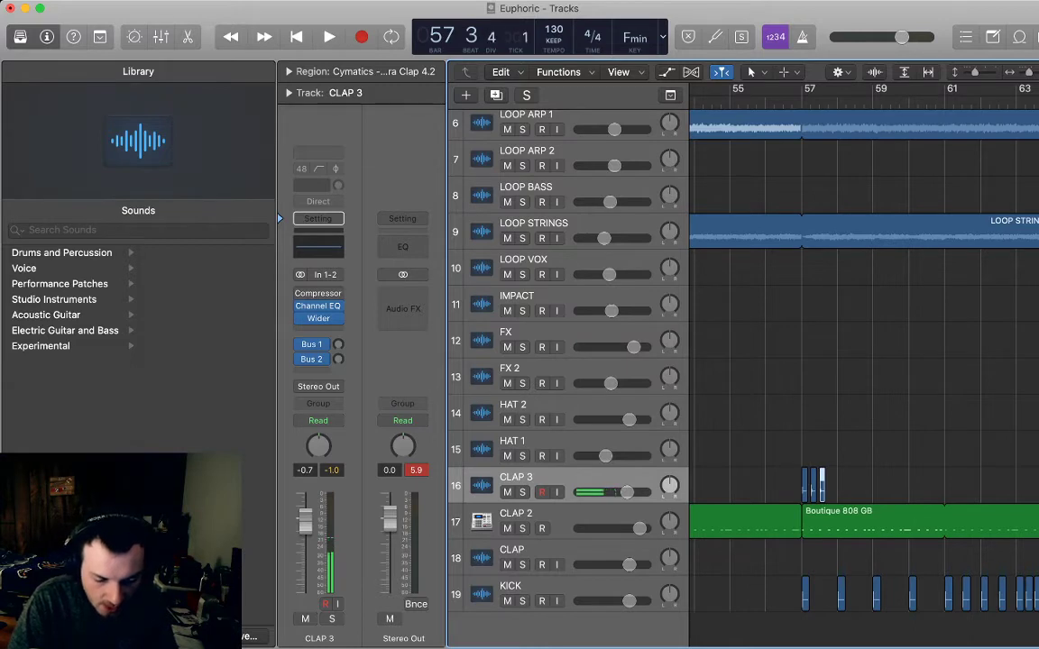
{"action": "key", "text": "super+r"}
- Duplicate the four clap hits of bar 57 so that CLAP 3 plays on every beat through bar 60
{"action": "left_click_drag", "start_coordinate": [849, 476], "coordinate": [802, 493]}
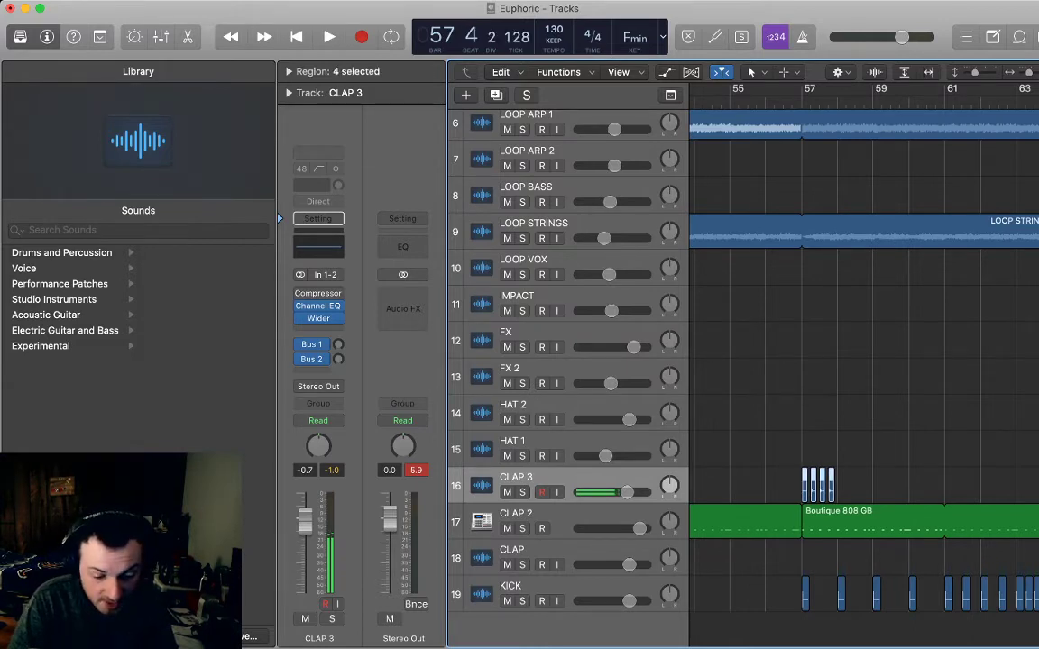
{"action": "key", "text": "super+r"}
{"action": "key", "text": "shift+Left"}
{"action": "key", "text": "shift+Left"}
{"action": "key", "text": "shift+Left"}
{"action": "key", "text": "shift+Left"}
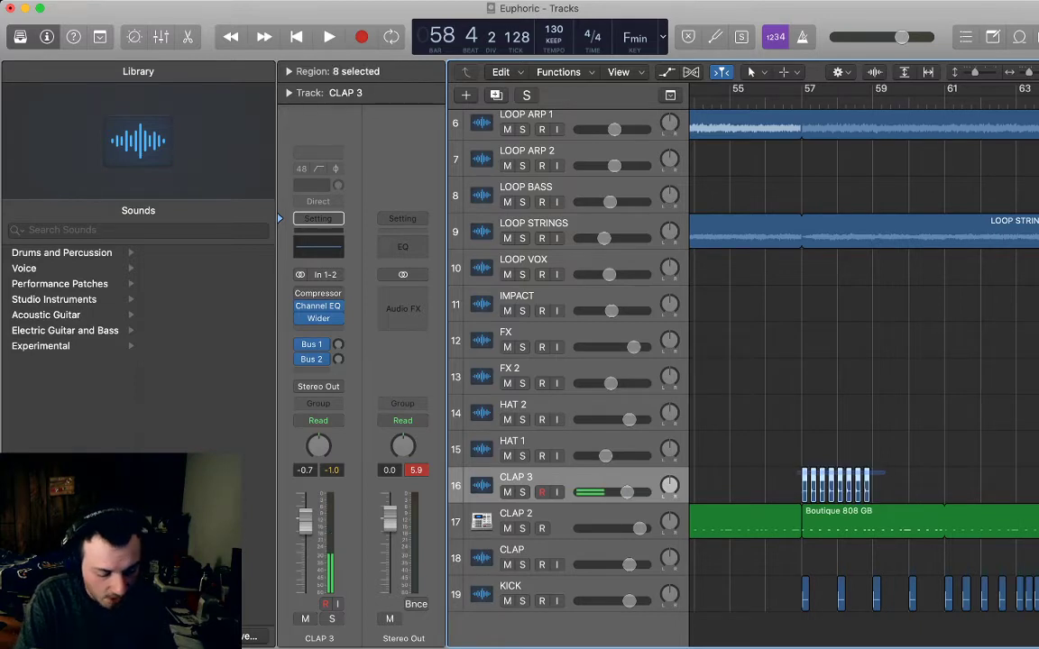
{"action": "scroll", "coordinate": [864, 361], "scroll_direction": "right", "scroll_amount": 3}
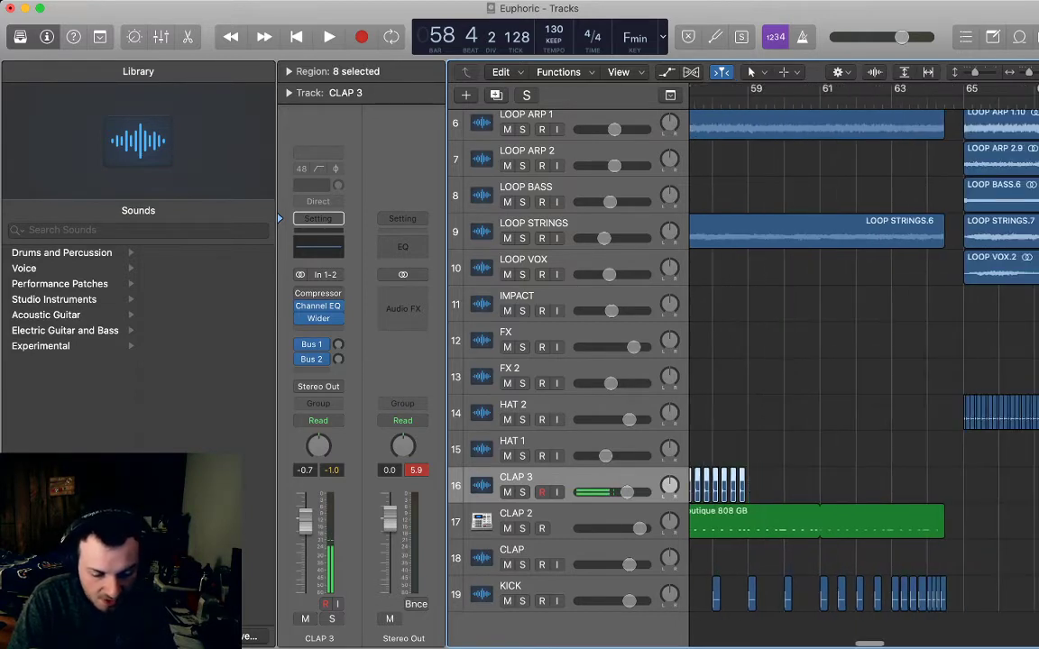
{"action": "key", "text": "period"}
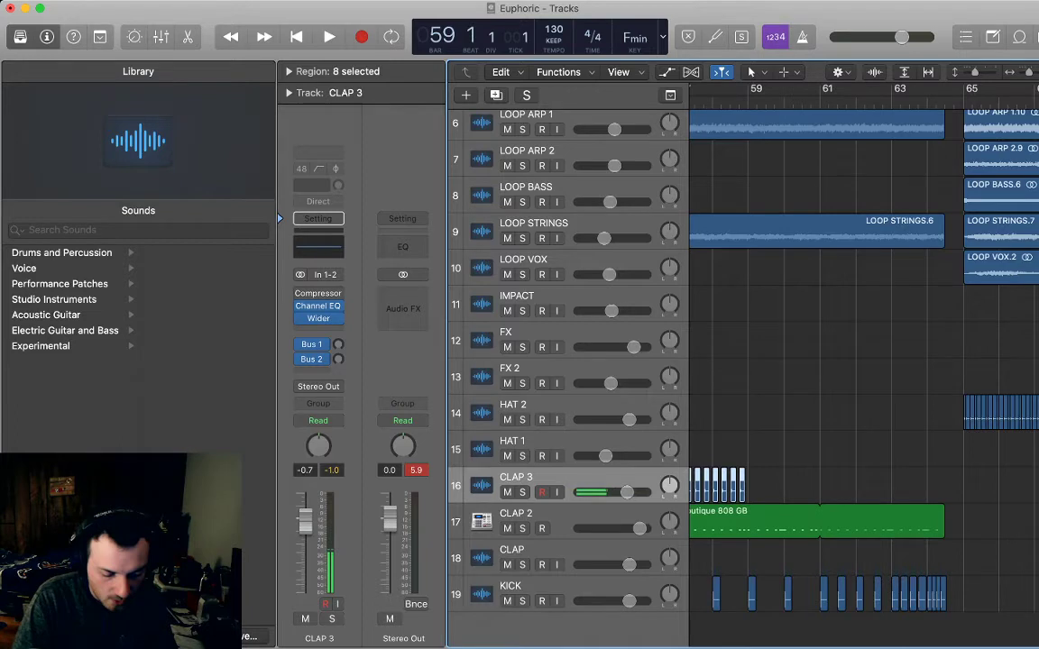
{"action": "key", "text": "super+v"}
- Copy the sixteen CLAP 3 hits of bars 57 to 60 to bar 61, leaving the last two beats of bar 64 empty
{"action": "left_click_drag", "start_coordinate": [888, 469], "coordinate": [719, 480]}
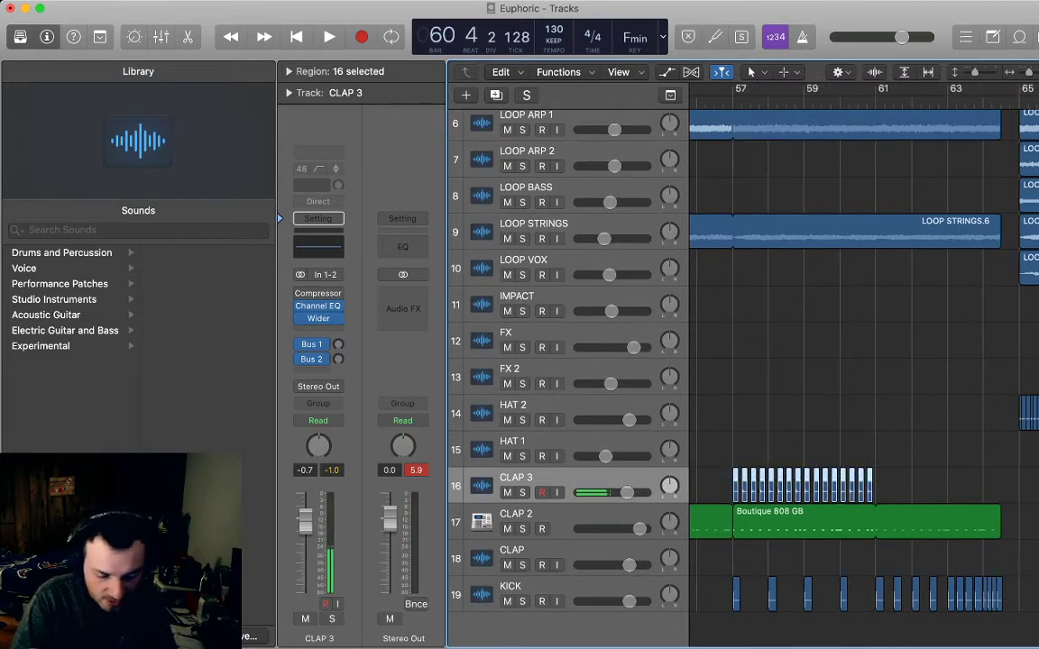
{"action": "key", "text": "super+c"}
{"action": "key", "text": "period"}
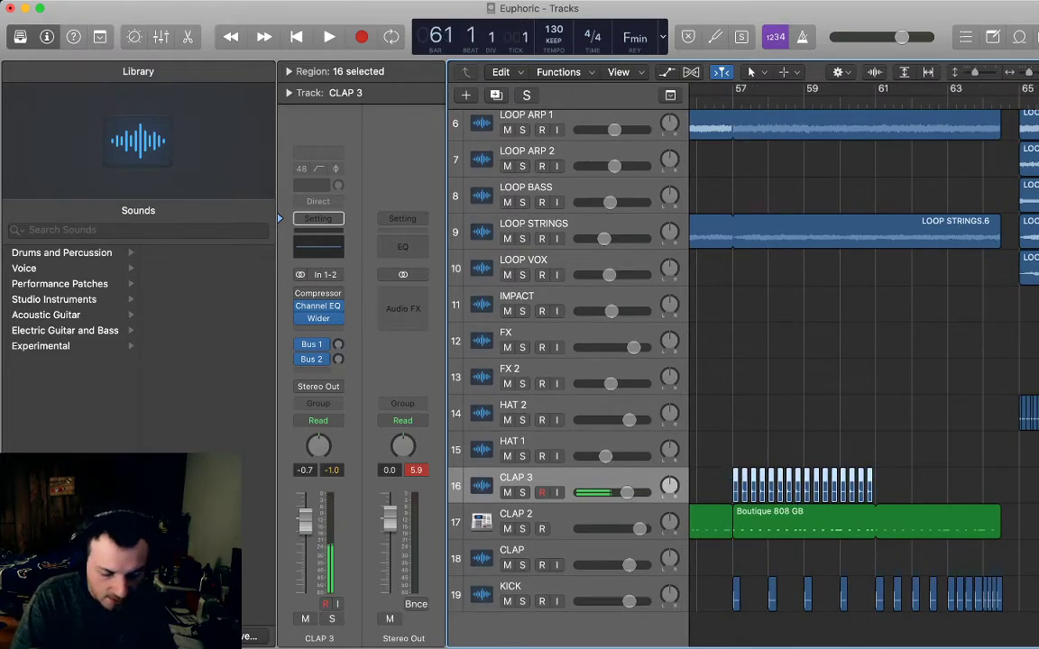
{"action": "key", "text": "super+v"}
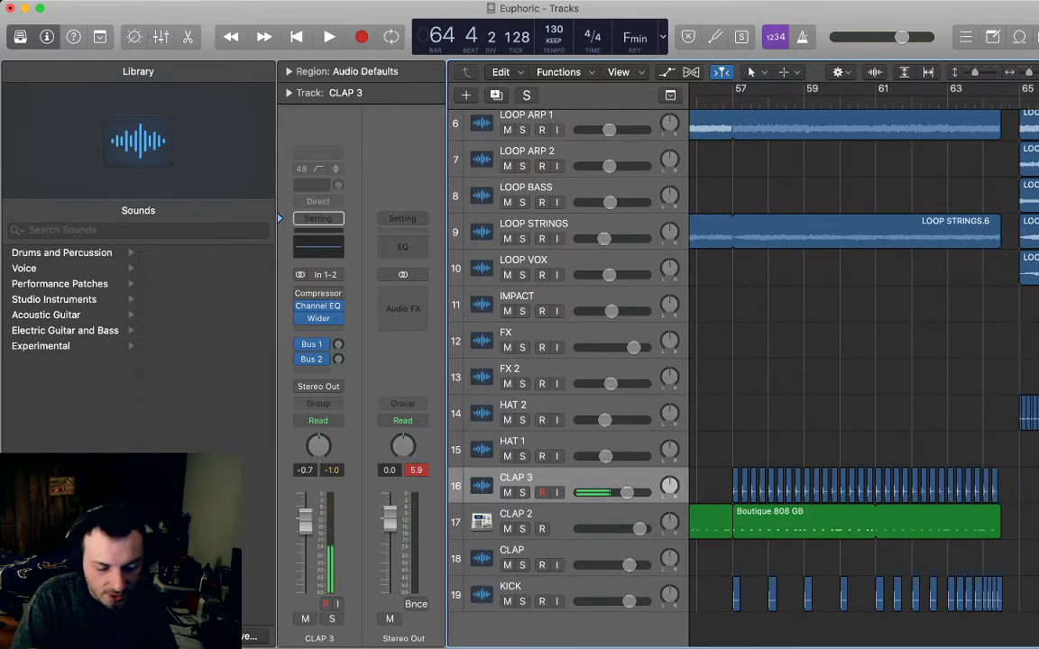
- Play back the build-up from bar 57 and solo the CLAP 3 track to hear its claps alone
{"action": "key", "text": "space"}
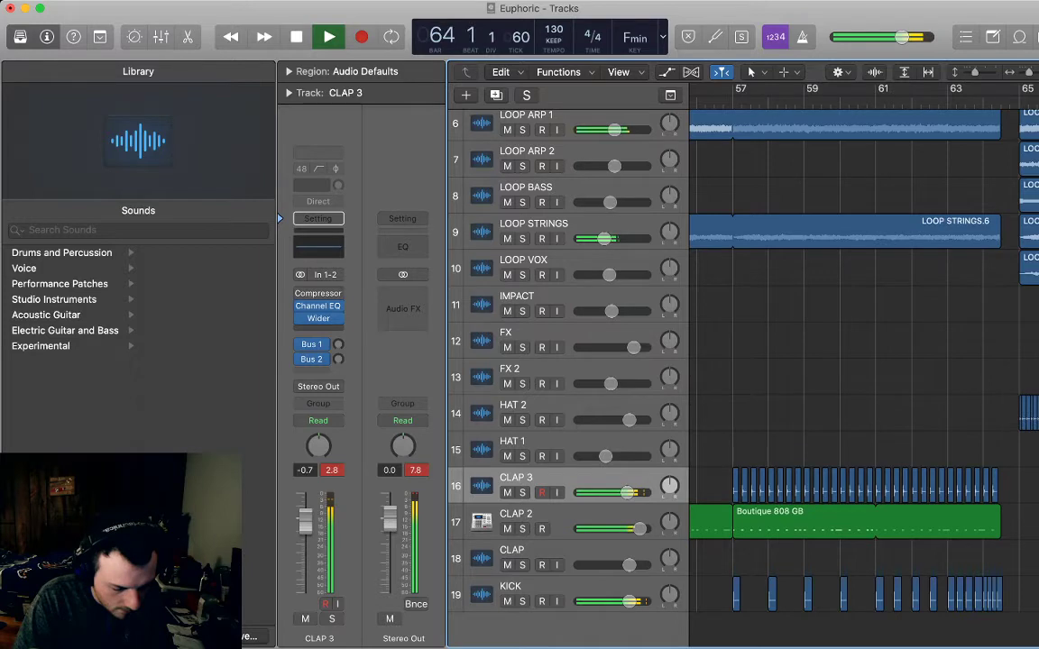
{"action": "key", "text": "space"}
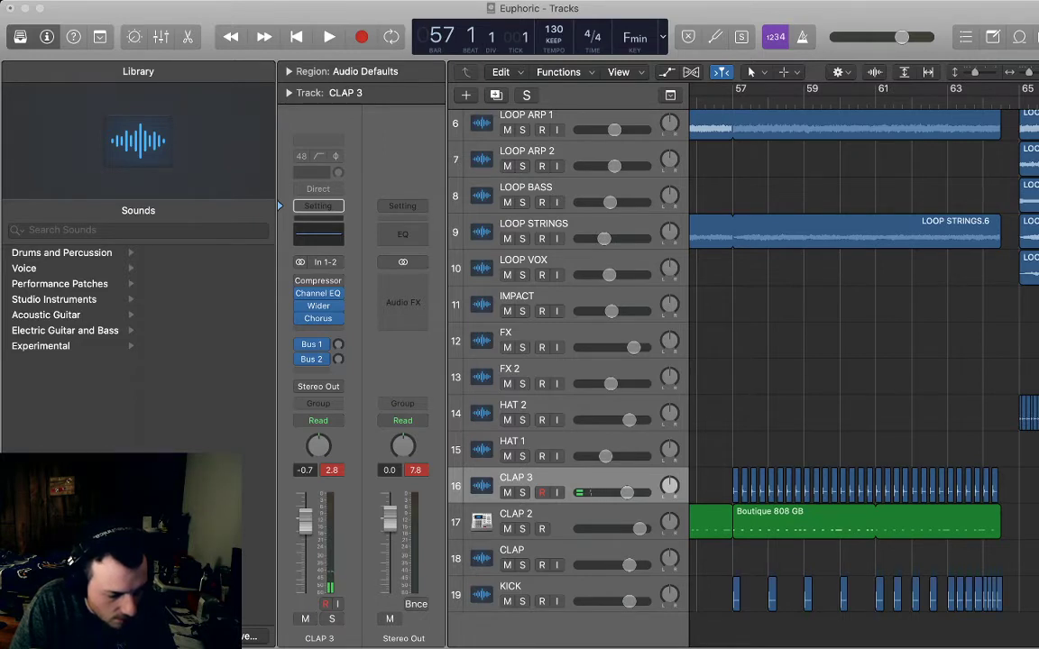
{"action": "key", "text": "space"}
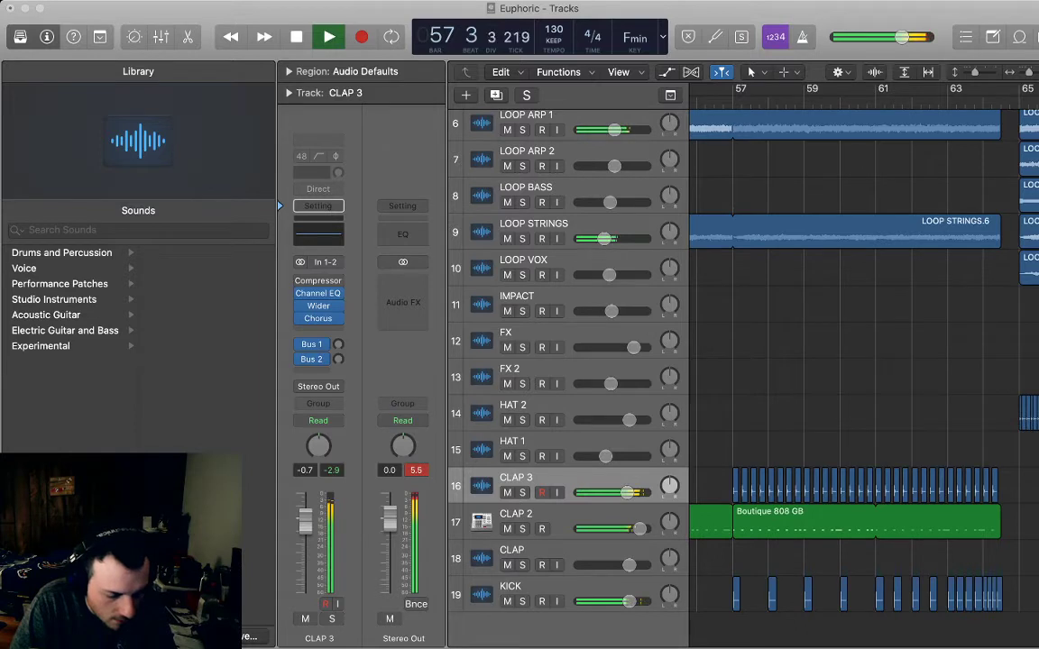
{"action": "key", "text": "s"}
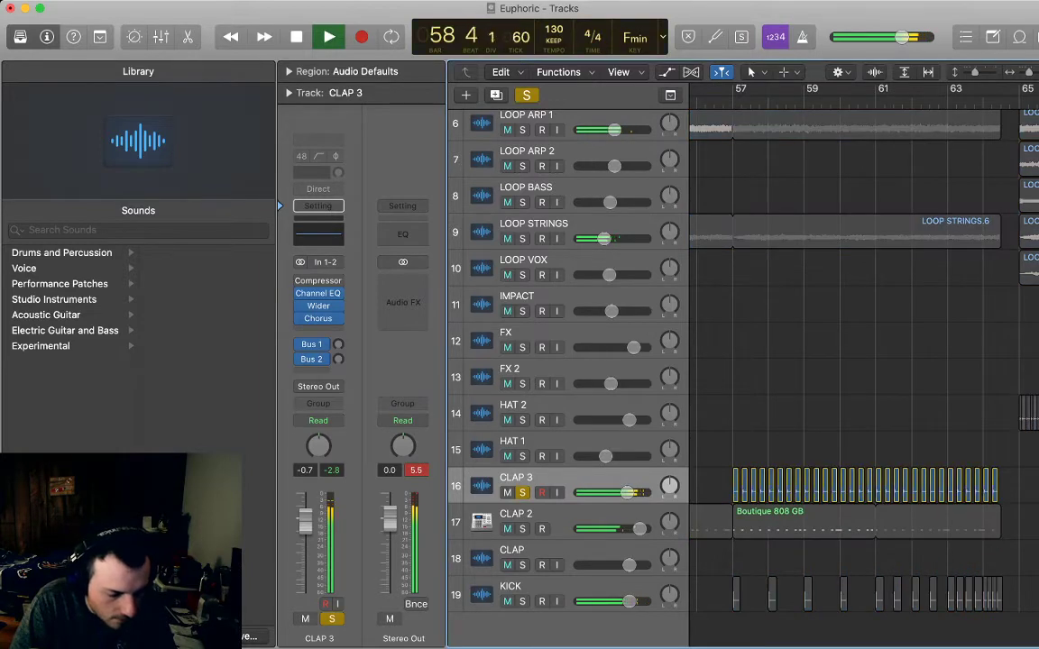
- Turn off solo on the CLAP 3 track and play the build-up through bar 64 with all tracks
{"action": "key", "text": "super+Tab"}
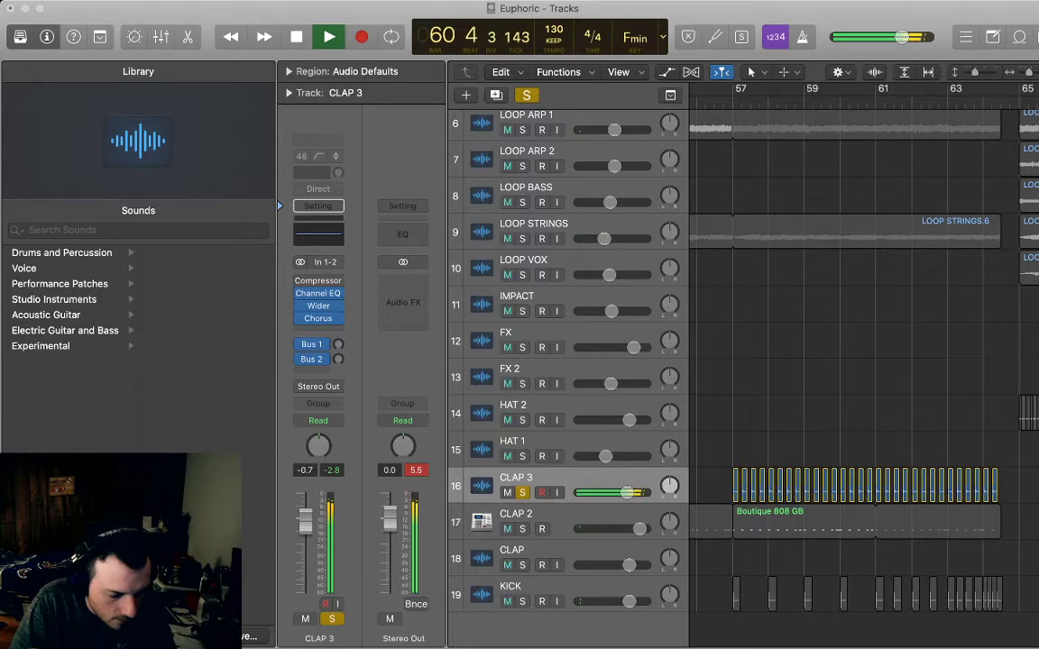
{"action": "key", "text": "space"}
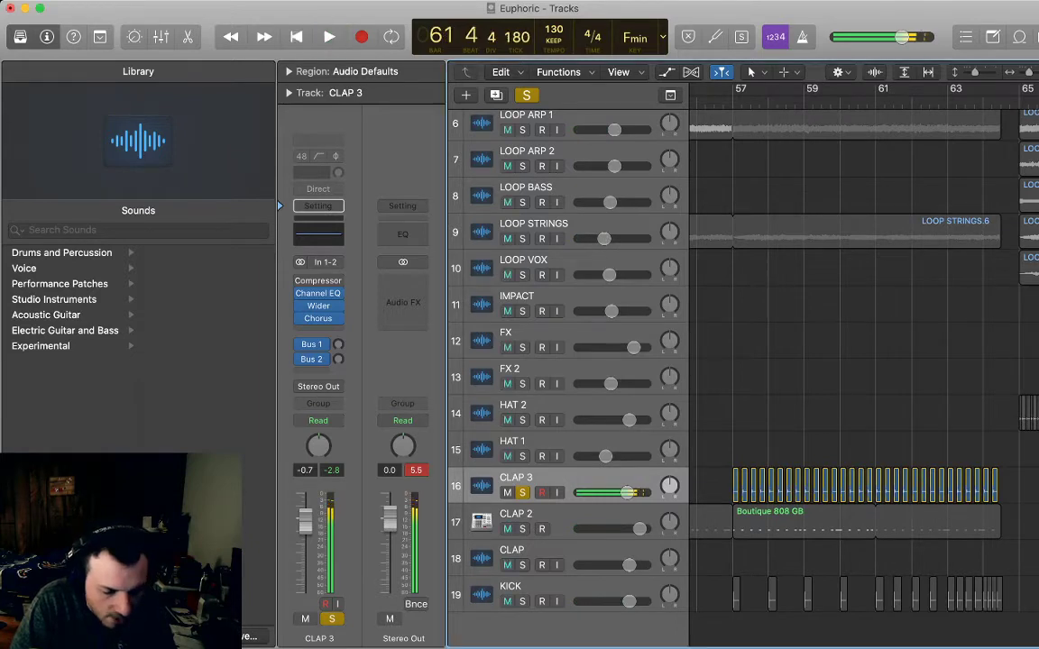
{"action": "key", "text": "s"}
{"action": "key", "text": "space"}
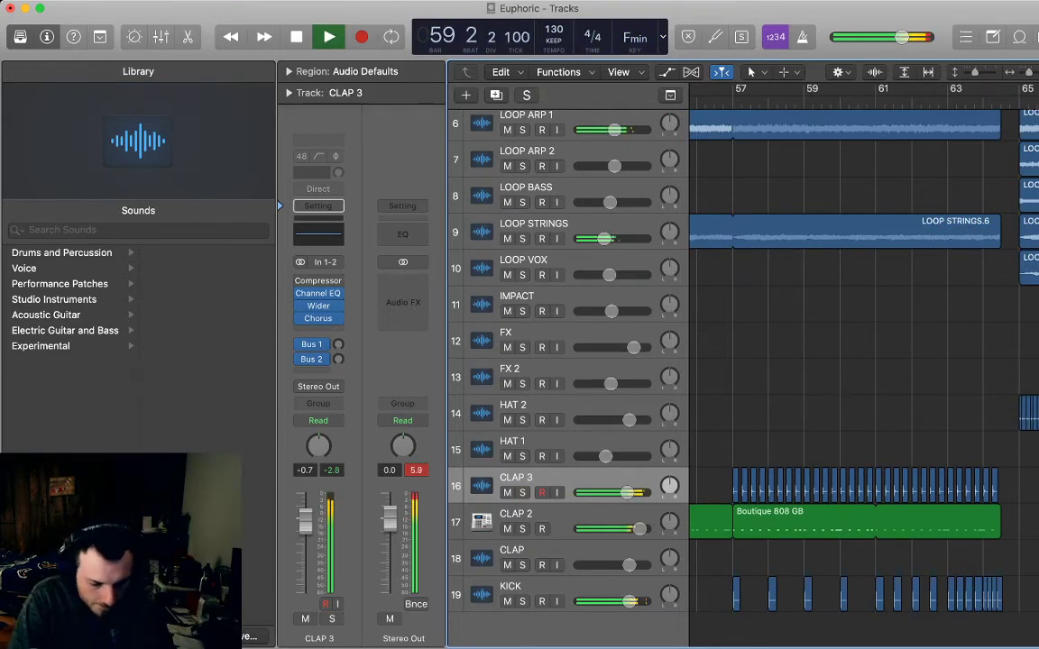
{"action": "scroll", "coordinate": [864, 378], "scroll_direction": "up", "scroll_amount": 1}
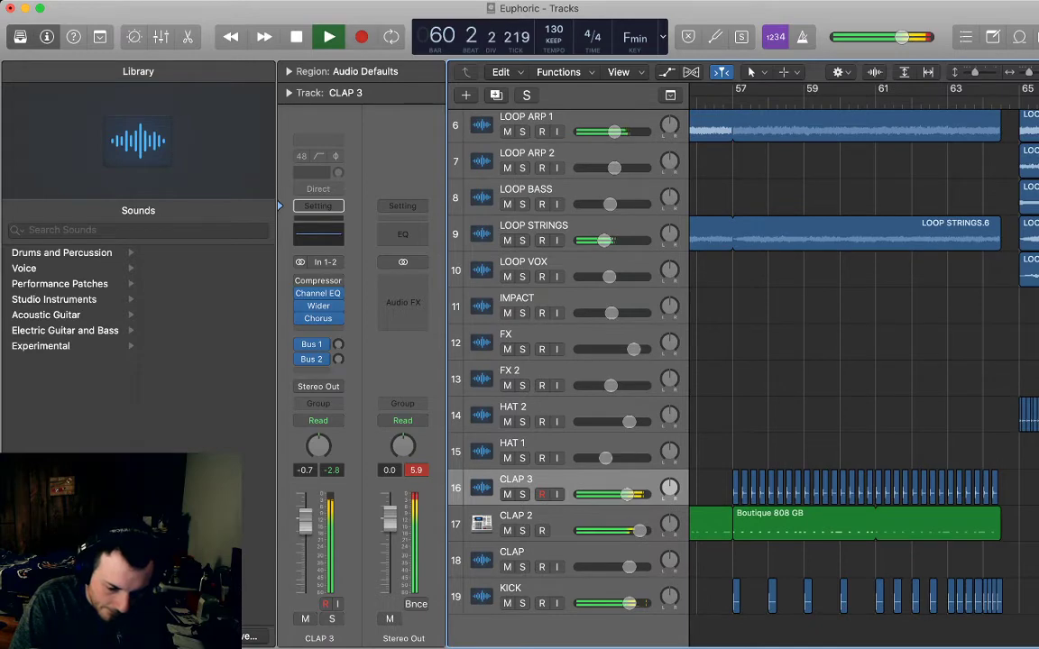
{"action": "key", "text": "super+Right"}
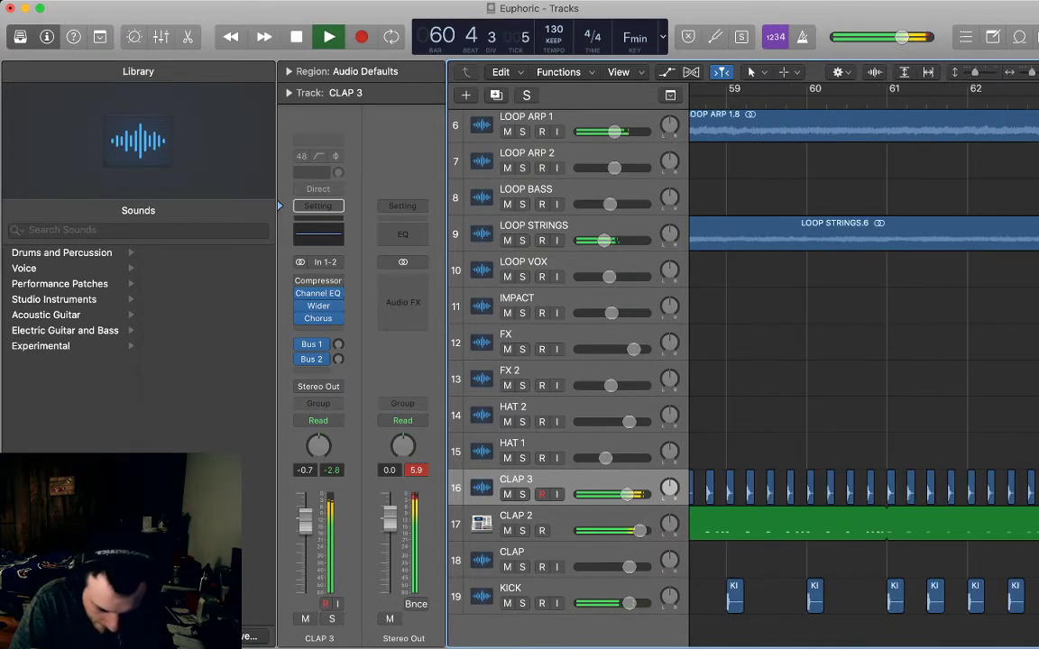
{"action": "scroll", "coordinate": [864, 378], "scroll_direction": "right", "scroll_amount": 3}
{"action": "scroll", "coordinate": [864, 378], "scroll_direction": "left", "scroll_amount": 2}
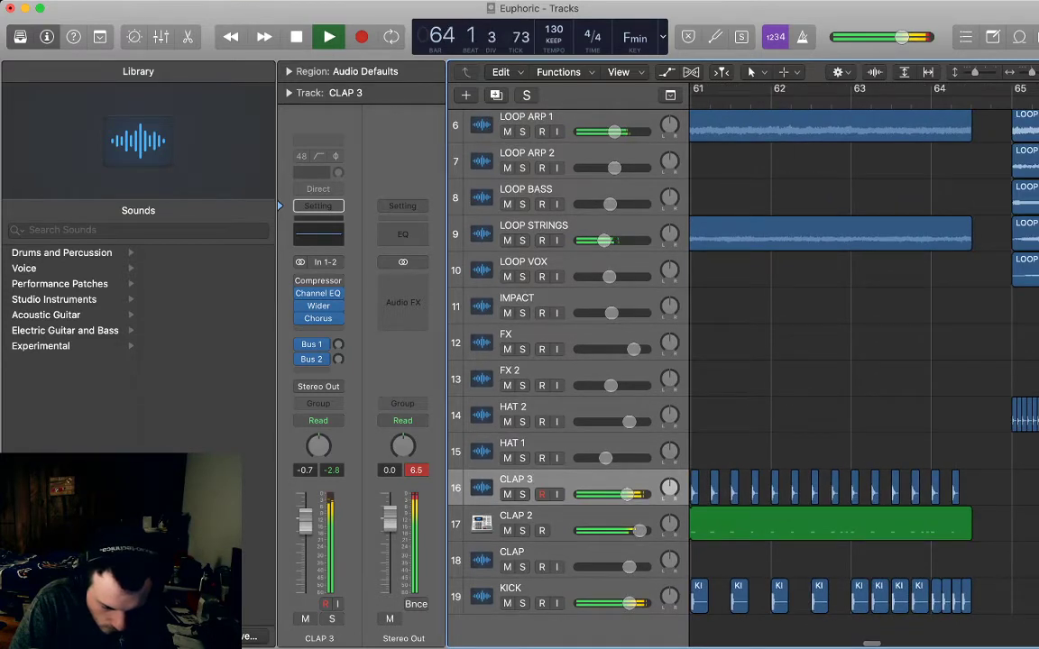
{"action": "scroll", "coordinate": [864, 378], "scroll_direction": "left", "scroll_amount": 2}
{"action": "key", "text": "space"}
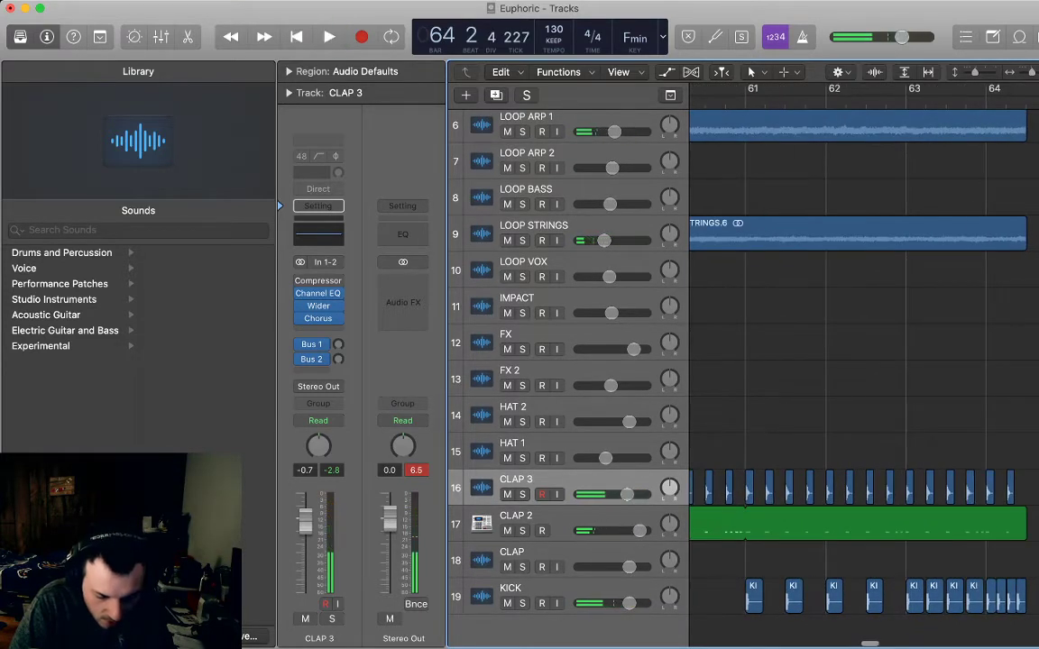
- Copy the four CLAP 3 regions in bar 61, paste them at 61 1 3, and play back the denser pattern
{"action": "left_click_drag", "start_coordinate": [746, 440], "coordinate": [815, 490]}
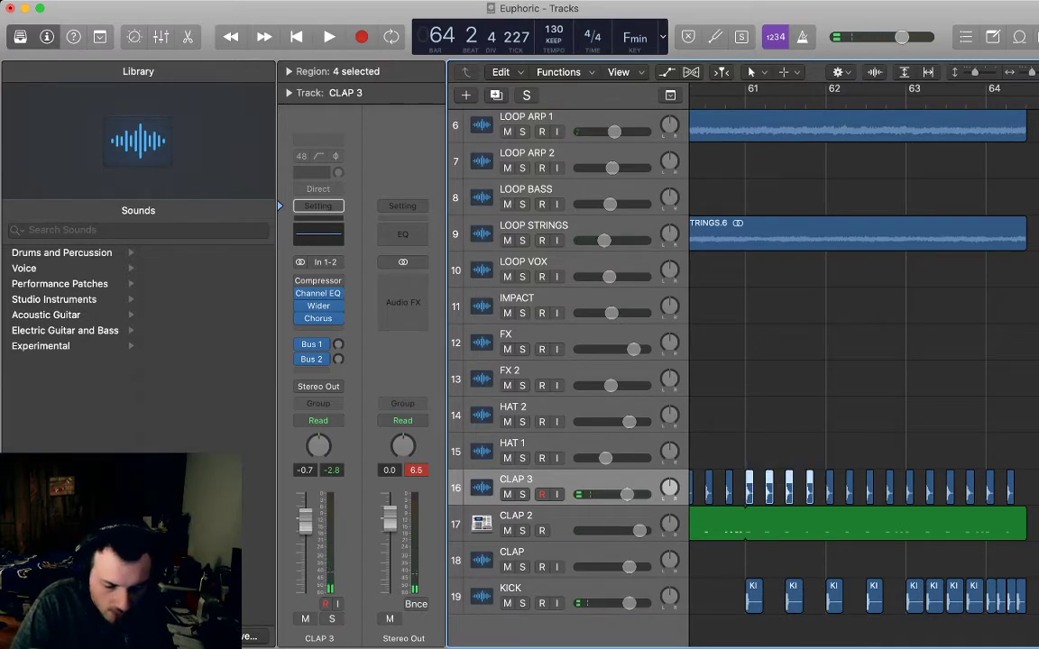
{"action": "left_click", "coordinate": [766, 102]}
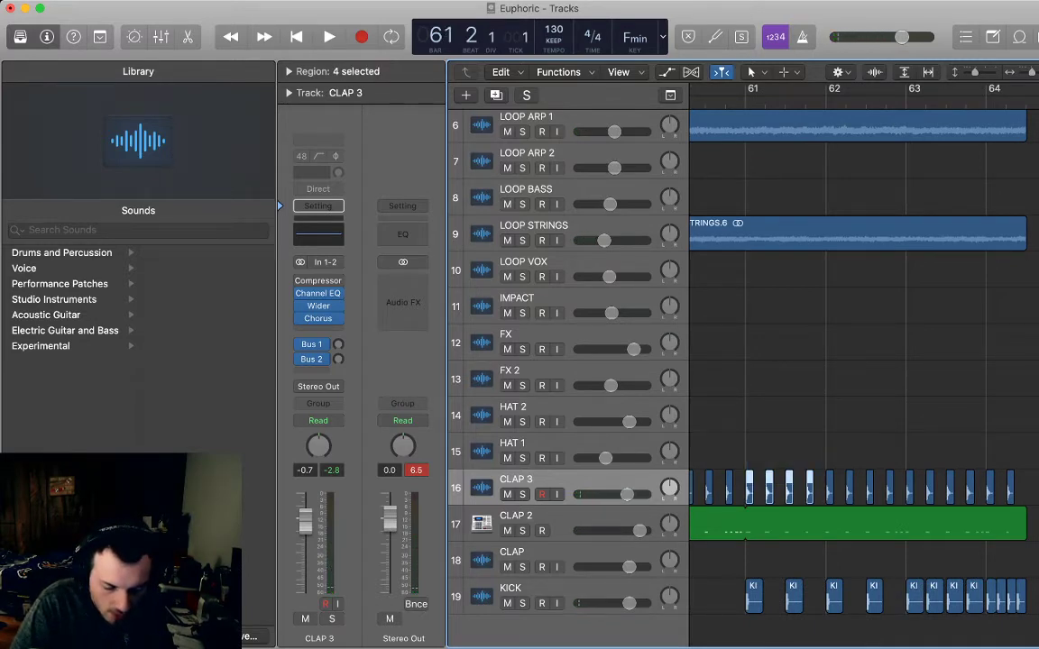
{"action": "key", "text": "ctrl+comma"}
{"action": "key", "text": "ctrl+comma"}
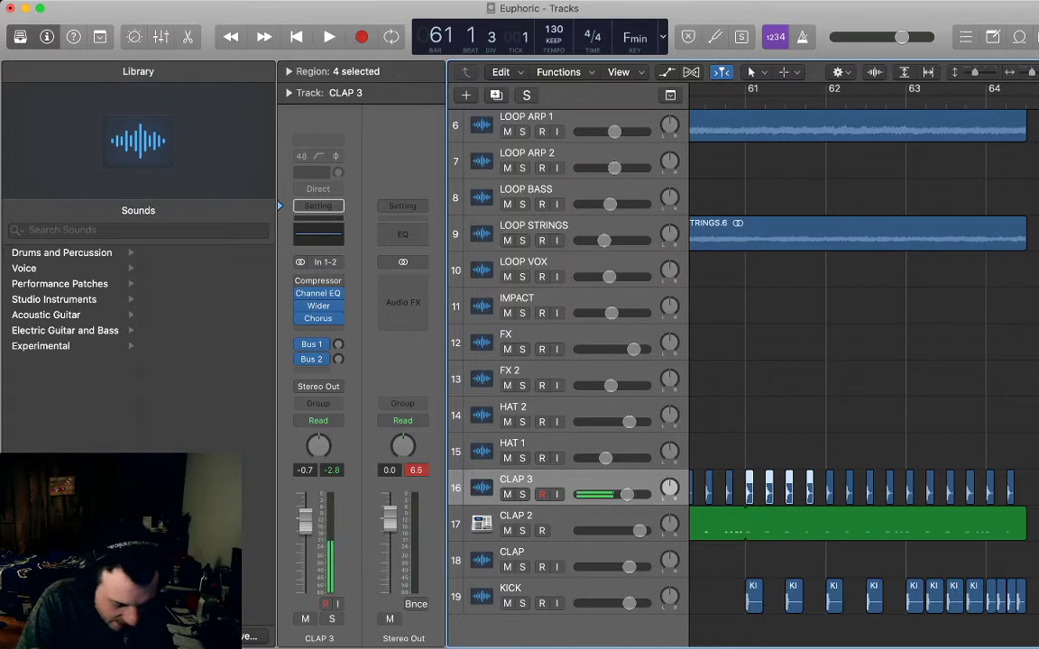
{"action": "key", "text": "super+v"}
{"action": "key", "text": "space"}
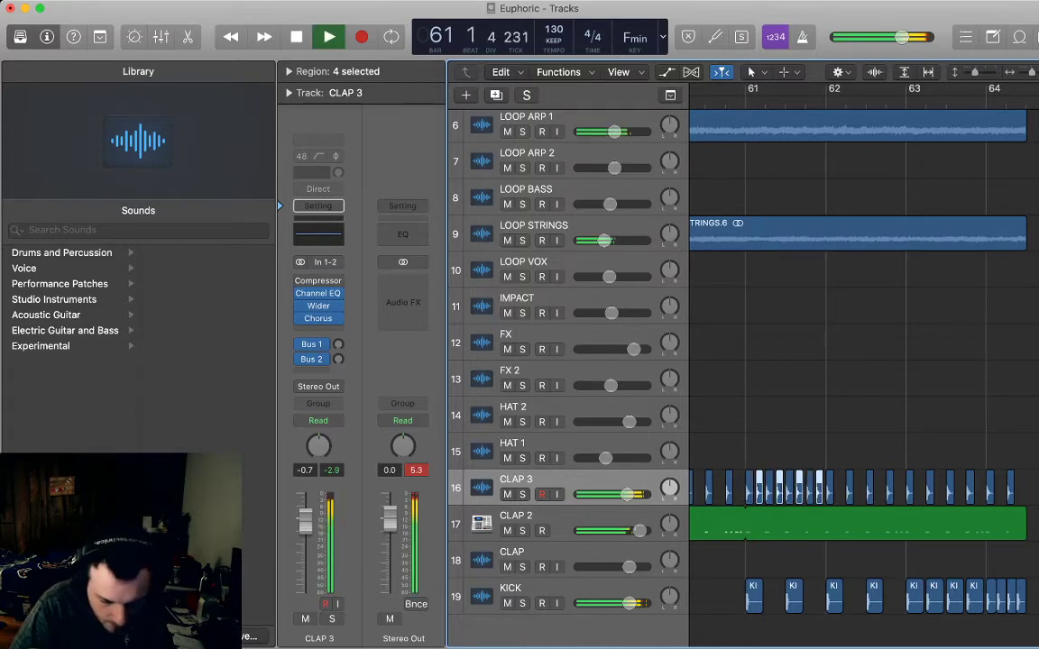
{"action": "scroll", "coordinate": [864, 365], "scroll_direction": "right", "scroll_amount": 3}
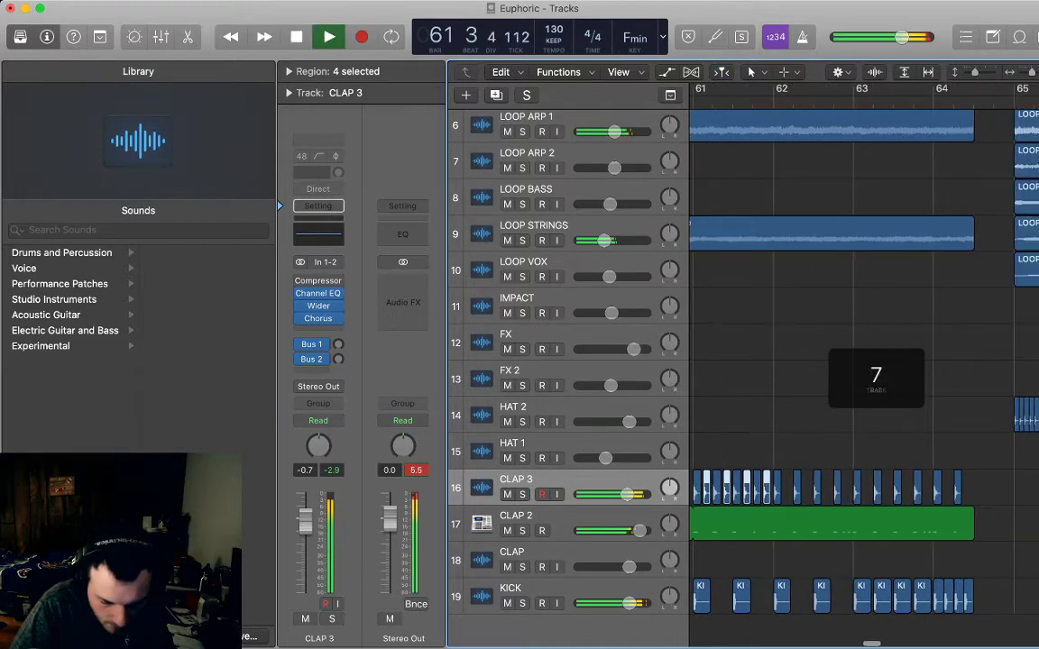
{"action": "key", "text": "space"}
- Paste the four copied claps on CLAP 3 at 62 1 3 to double the pattern in bar 62
{"action": "left_click_drag", "start_coordinate": [772, 445], "coordinate": [852, 495]}
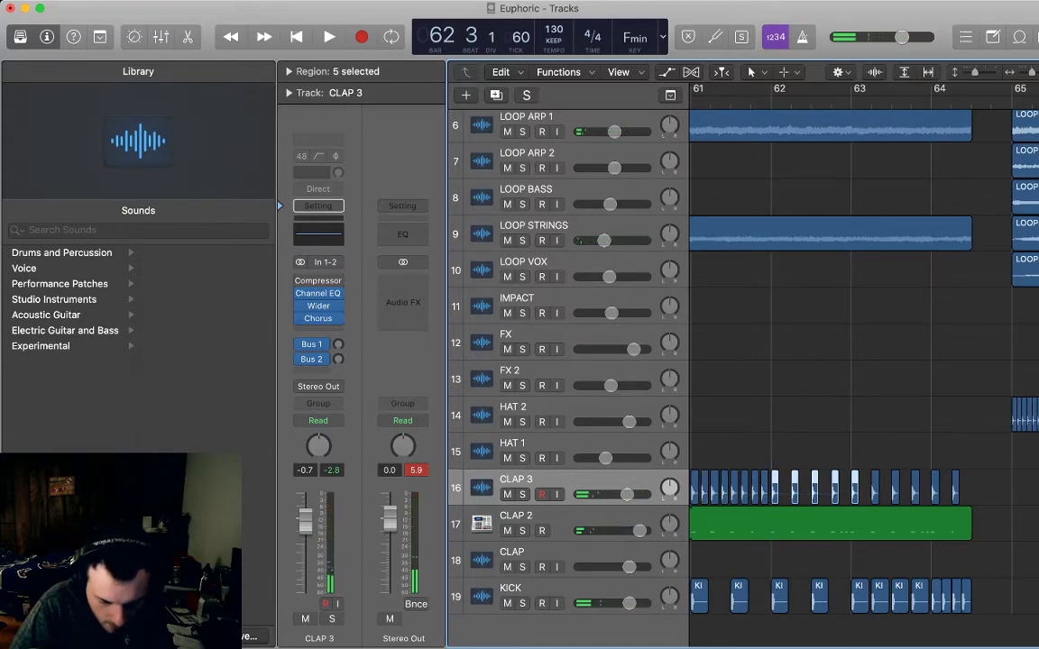
{"action": "left_click", "coordinate": [847, 453]}
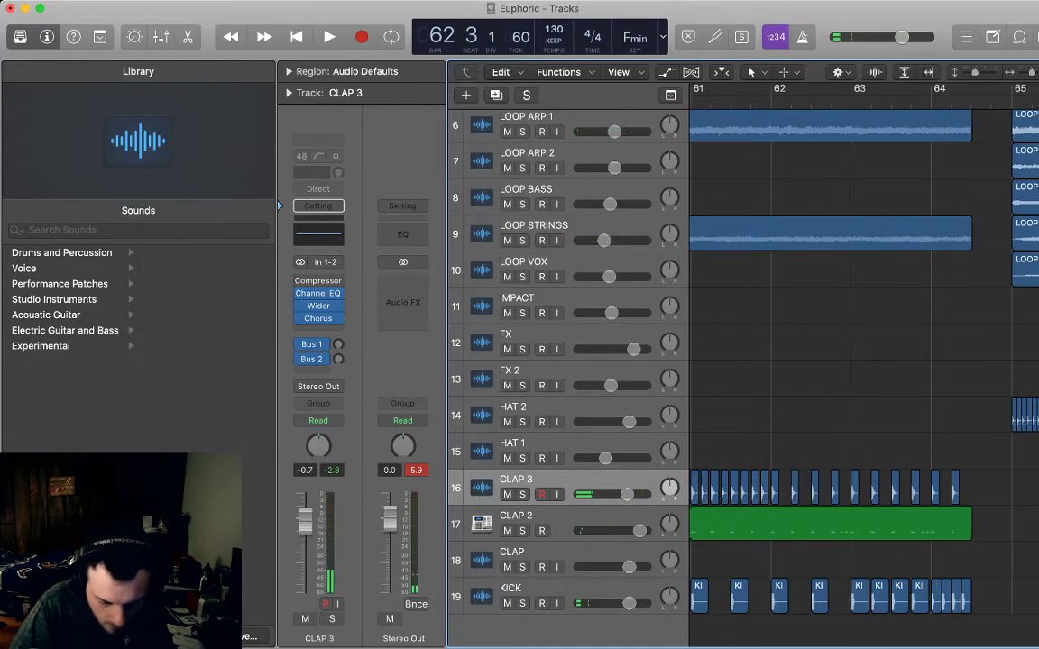
{"action": "left_click", "coordinate": [782, 101]}
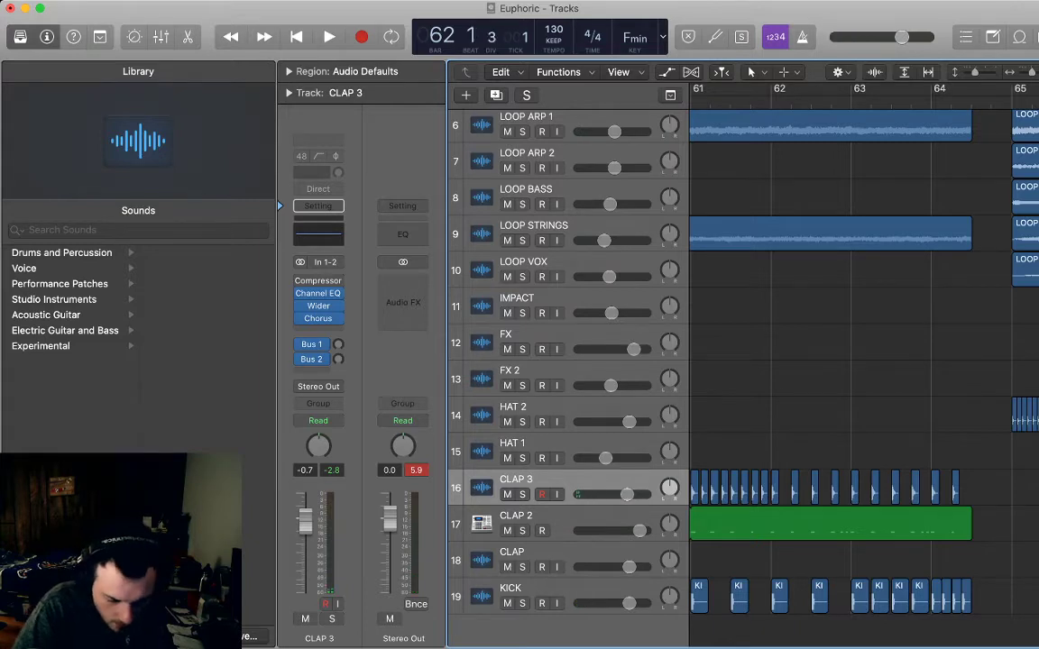
{"action": "key", "text": "super+v"}
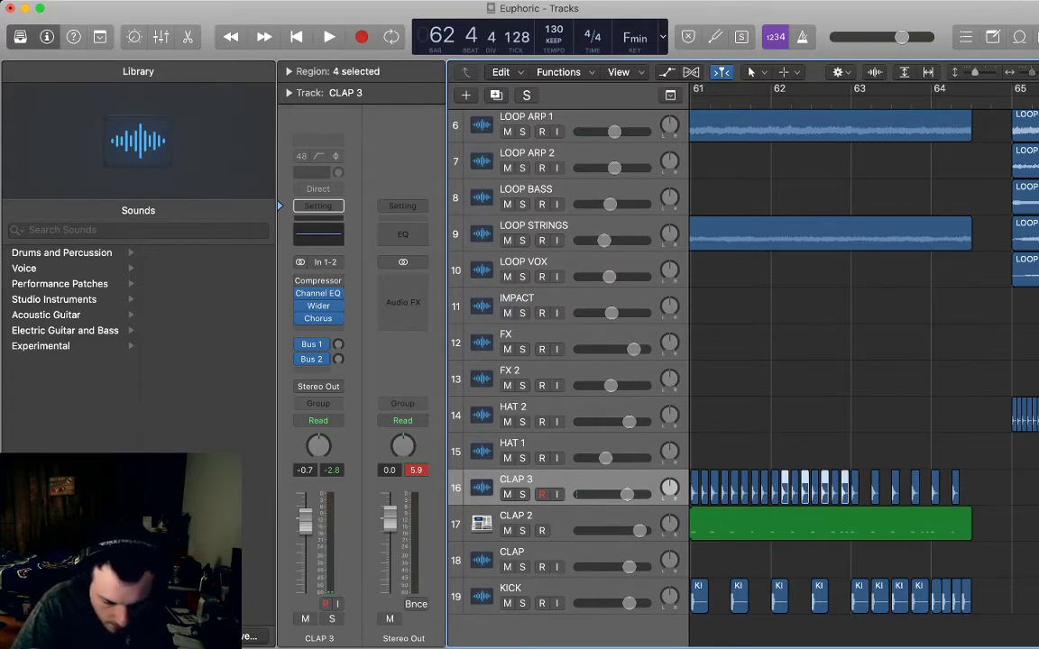
- Select the six CLAP 3 regions from bar 63 onward and shorten them together to about a thirty-second note
{"action": "key", "text": "super+Right"}
{"action": "key", "text": "super+Right"}
{"action": "scroll", "coordinate": [864, 370], "scroll_direction": "right", "scroll_amount": 1}
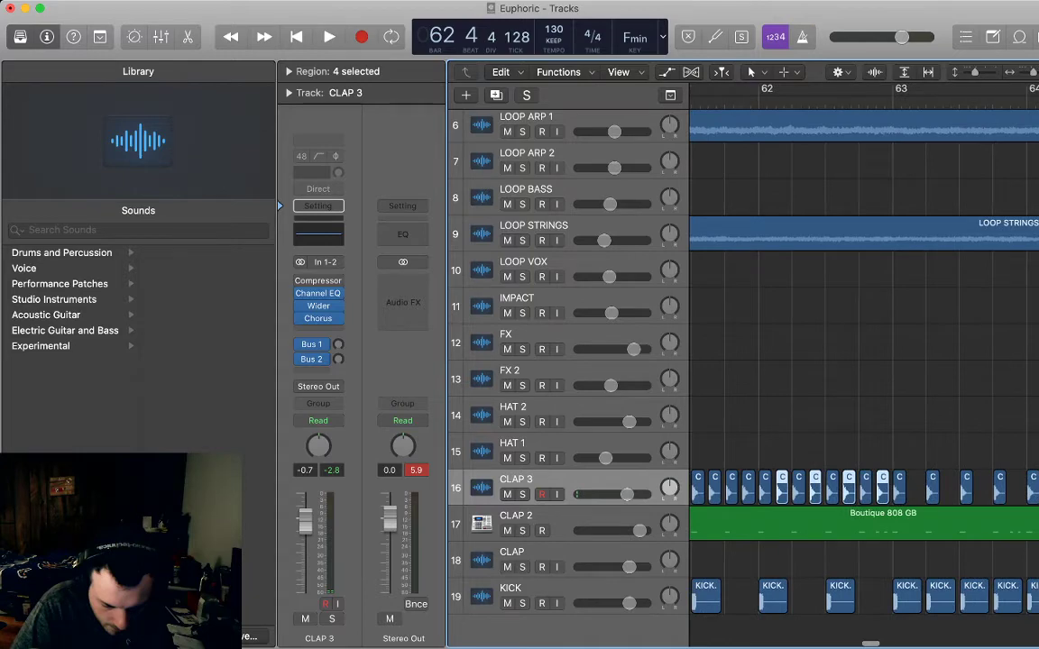
{"action": "scroll", "coordinate": [864, 361], "scroll_direction": "right", "scroll_amount": 5}
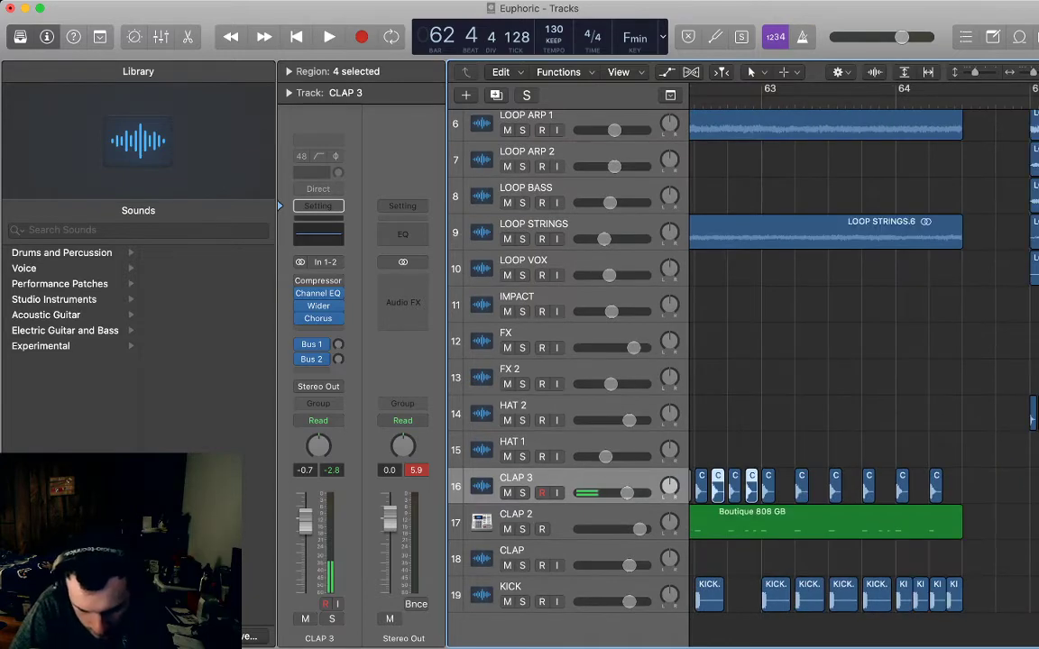
{"action": "left_click_drag", "start_coordinate": [772, 446], "coordinate": [933, 492]}
{"action": "key", "text": "super+Right"}
{"action": "key", "text": "super+Right"}
{"action": "key", "text": "super+Right"}
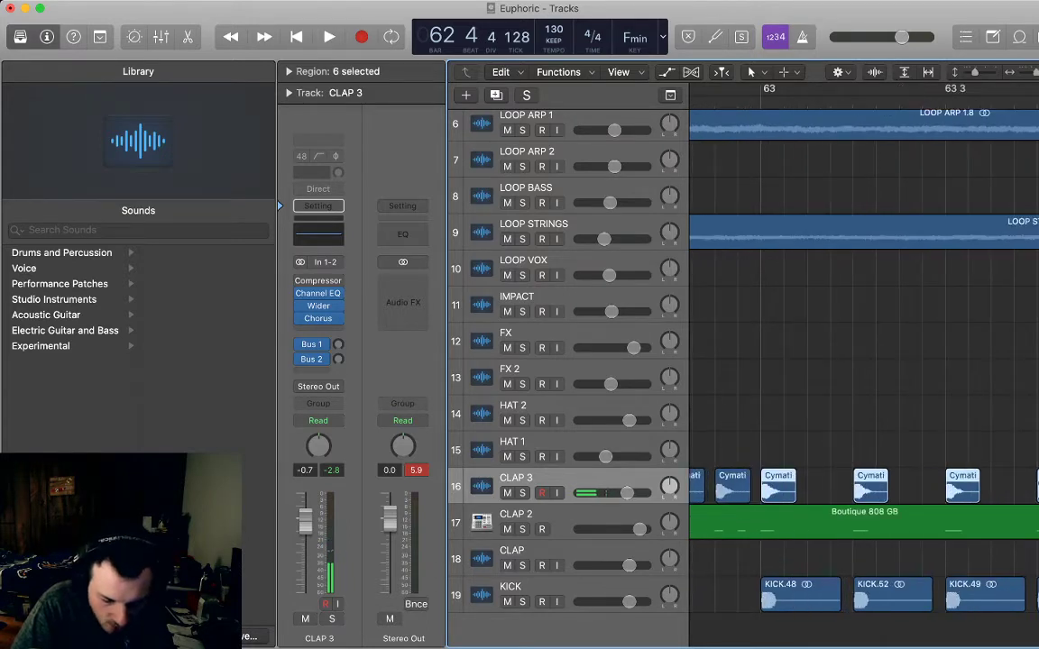
{"action": "left_click_drag", "start_coordinate": [794, 498], "coordinate": [772, 498]}
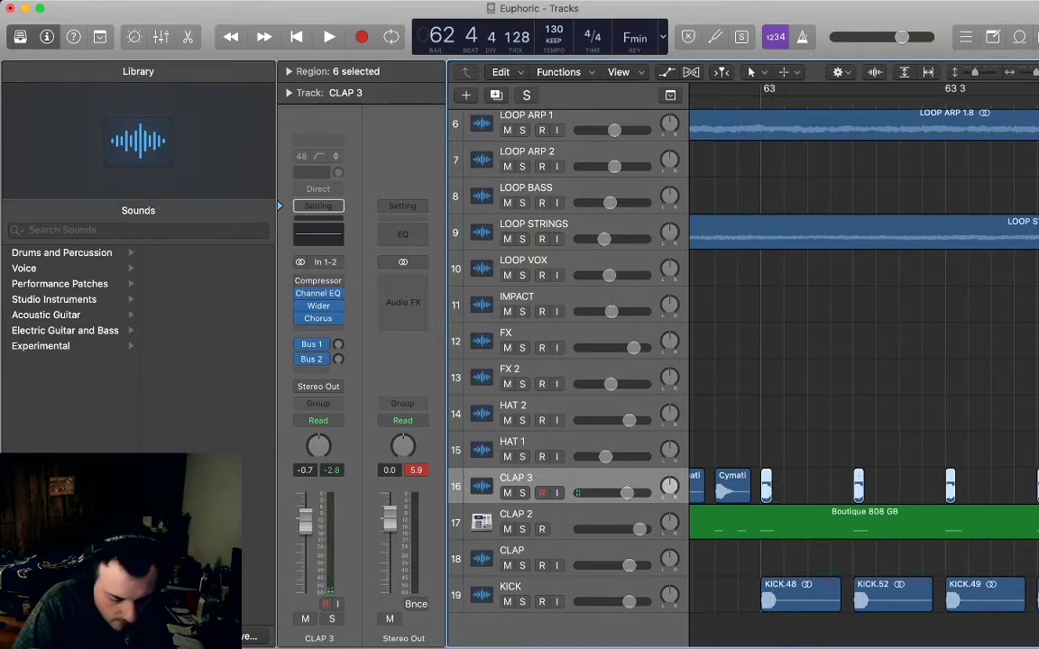
- Undo the pasted copies of the six shortened claps in bars 63 and 64
{"action": "key", "text": "space"}
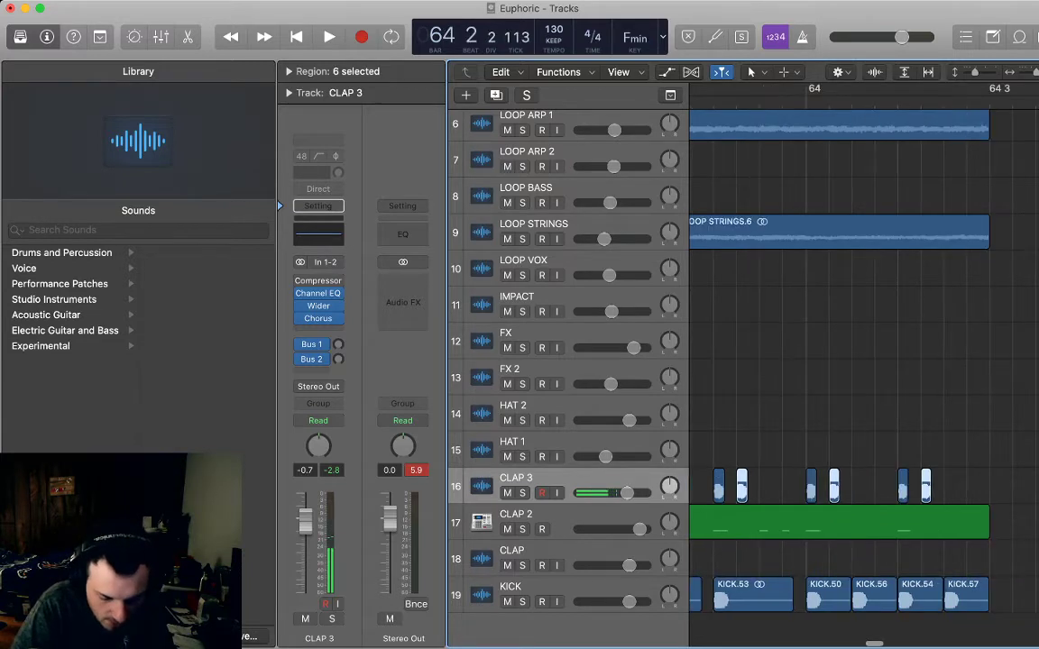
{"action": "scroll", "coordinate": [863, 375], "scroll_direction": "left", "scroll_amount": 4}
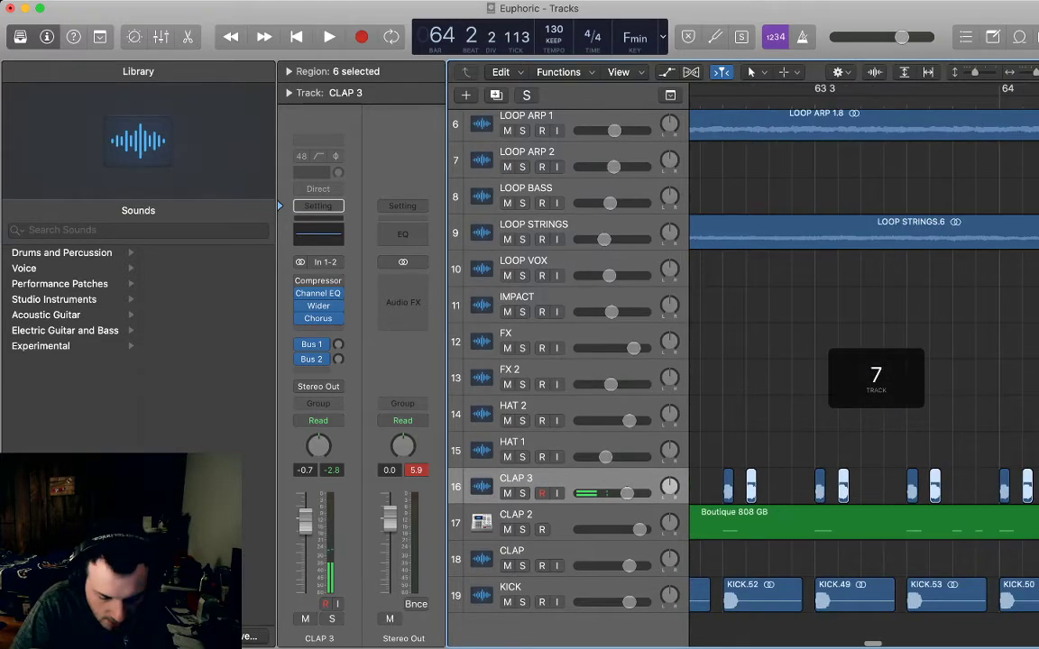
{"action": "scroll", "coordinate": [864, 374], "scroll_direction": "left", "scroll_amount": 3}
{"action": "key", "text": "super+z"}
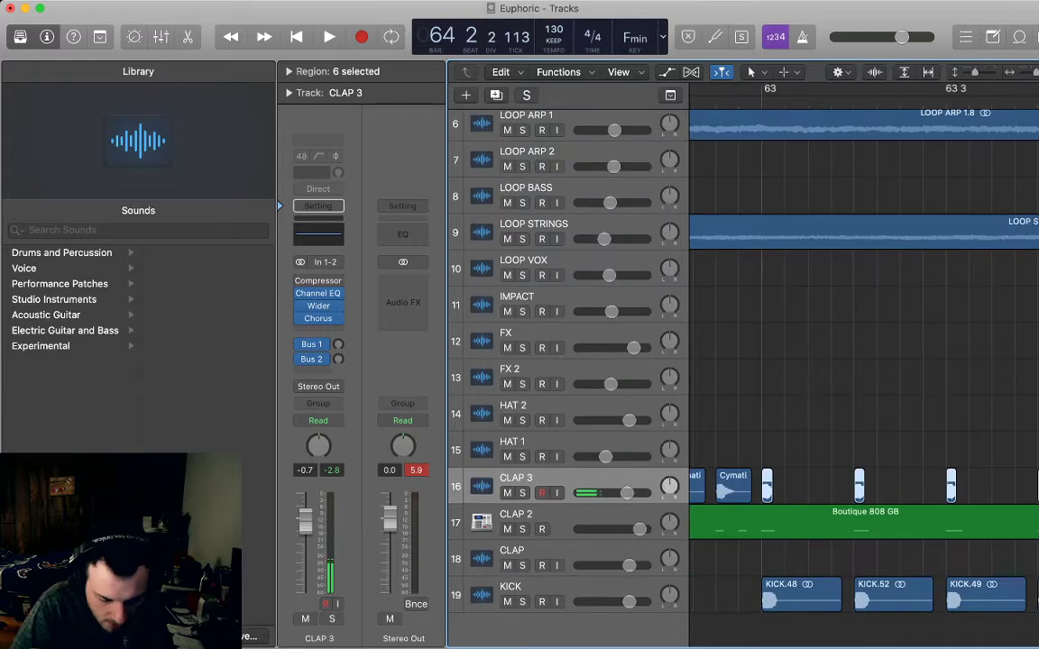
- Lengthen the six shortened claps to about a sixteenth note and delete the very short copies pasted directly after them
{"action": "left_click_drag", "start_coordinate": [772, 497], "coordinate": [784, 497]}
{"action": "scroll", "coordinate": [863, 374], "scroll_direction": "right", "scroll_amount": 6}
{"action": "scroll", "coordinate": [864, 374], "scroll_direction": "left", "scroll_amount": 1}
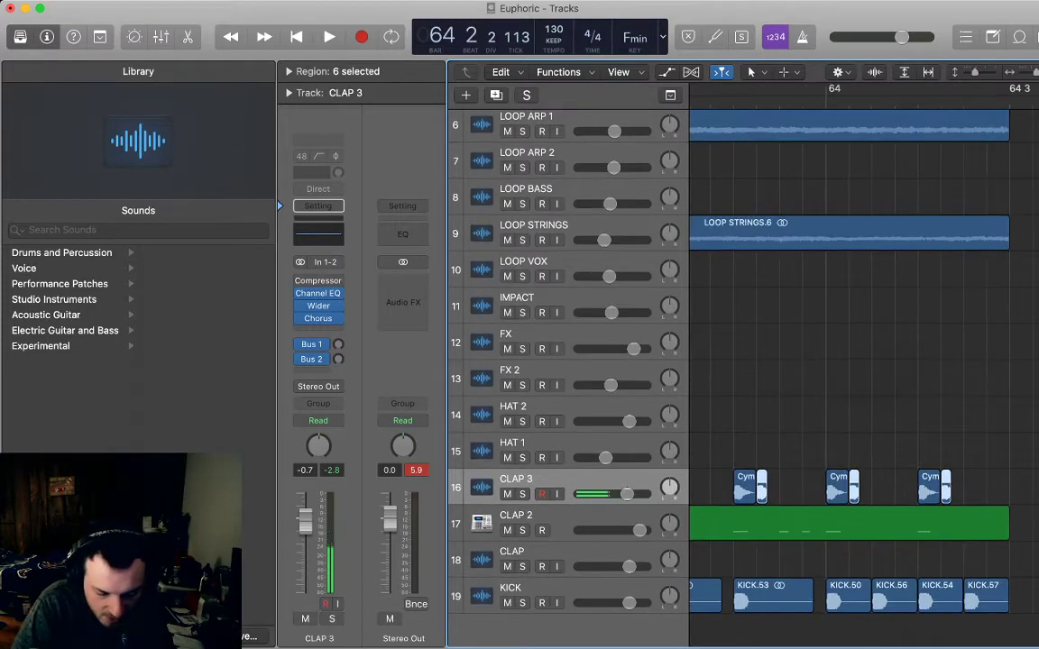
{"action": "scroll", "coordinate": [864, 360], "scroll_direction": "left", "scroll_amount": 3}
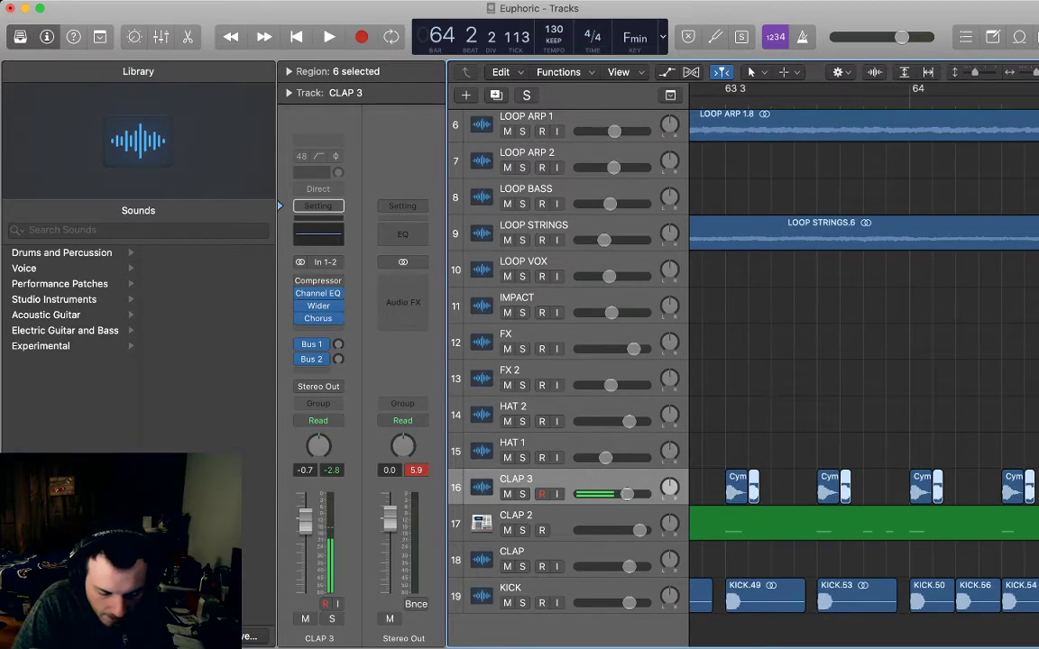
{"action": "key", "text": "BackSpace"}
{"action": "scroll", "coordinate": [864, 361], "scroll_direction": "left", "scroll_amount": 3}
{"action": "scroll", "coordinate": [864, 360], "scroll_direction": "down", "scroll_amount": 4}
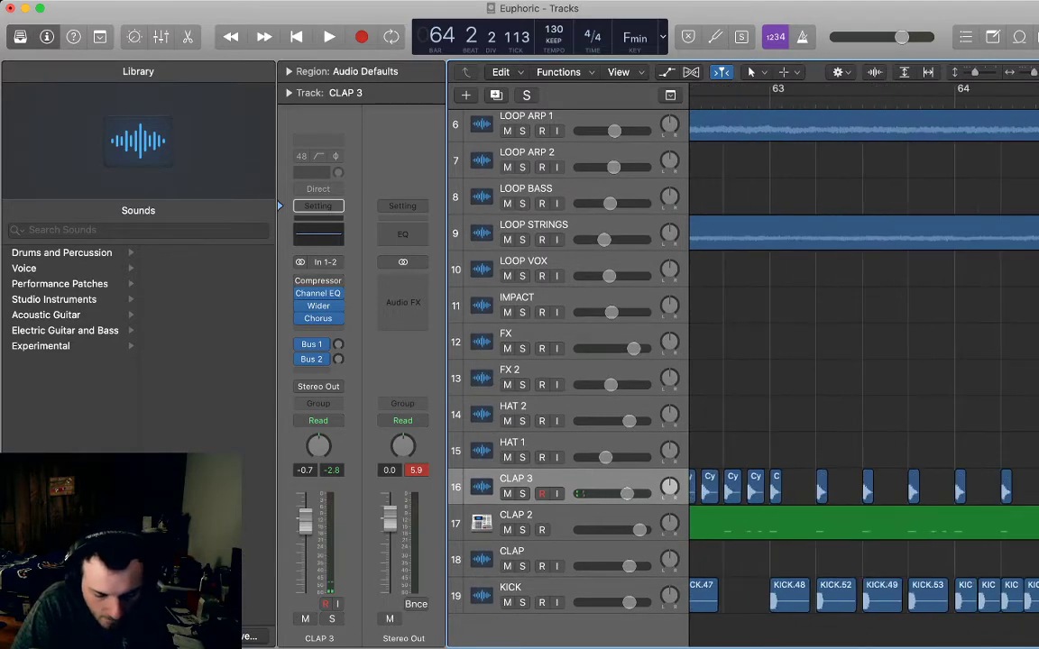
- Copy the six sixteenth-note claps in bars 63 and 64 and paste them on CLAP 3 at 63 1 2
{"action": "left_click_drag", "start_coordinate": [778, 440], "coordinate": [1015, 483]}
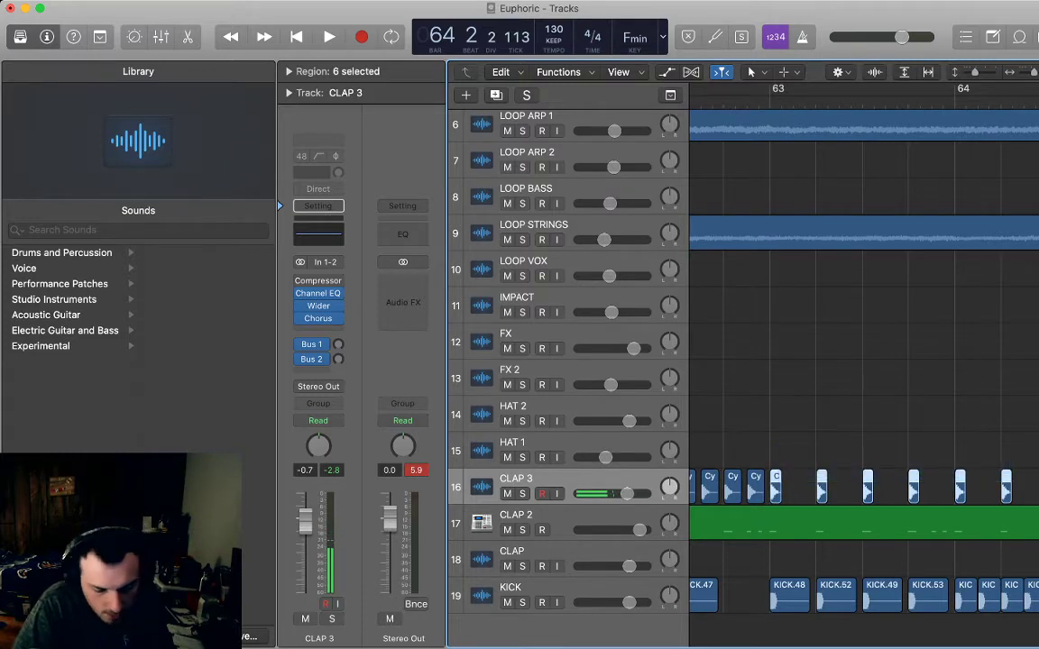
{"action": "key", "text": "comma"}
{"action": "key", "text": "period"}
{"action": "key", "text": "period"}
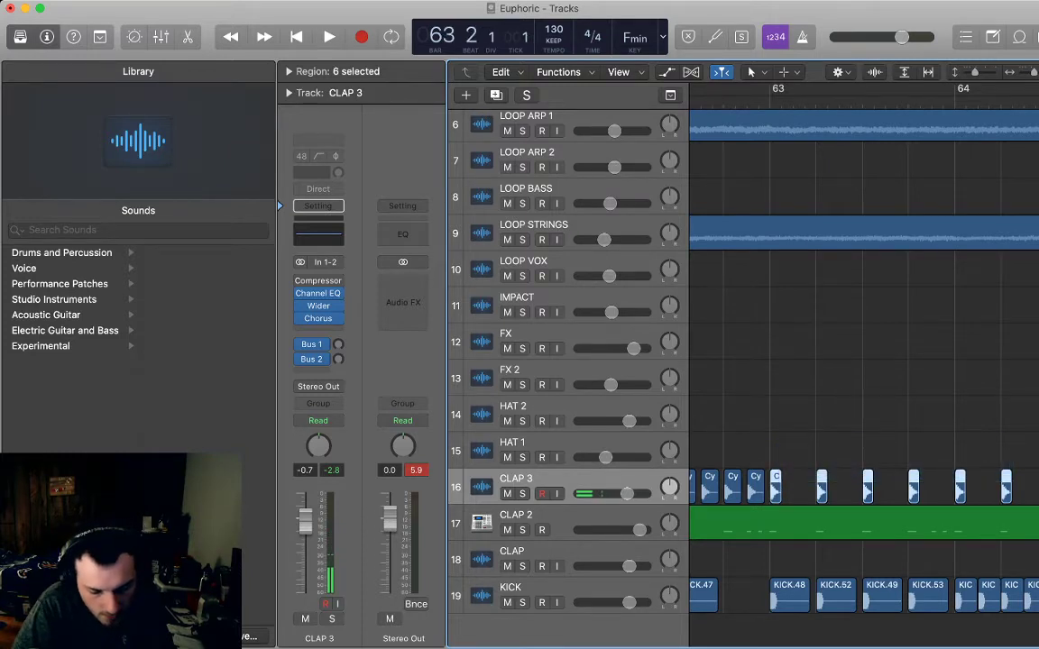
{"action": "key", "text": "comma"}
{"action": "key", "text": "comma"}
{"action": "key", "text": "comma"}
{"action": "key", "text": "comma"}
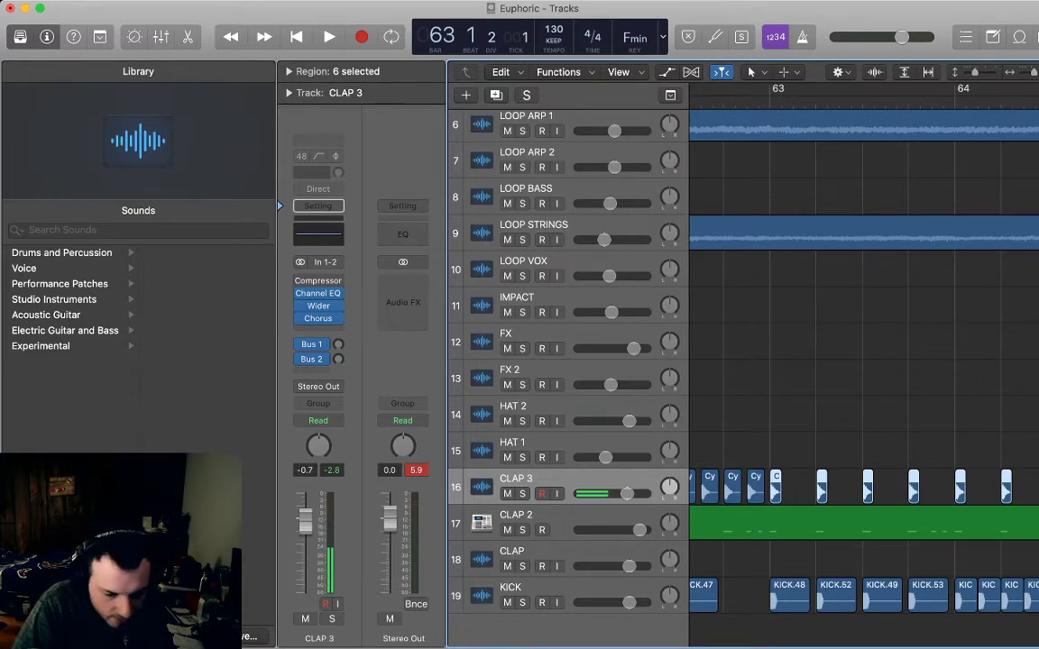
{"action": "key", "text": "super+v"}
- Paste the six claps again at 63 1 3, directly after the previous copies
{"action": "key", "text": "super+Right"}
{"action": "key", "text": "super+Right"}
{"action": "key", "text": "super+Right"}
{"action": "scroll", "coordinate": [864, 379], "scroll_direction": "left", "scroll_amount": 5}
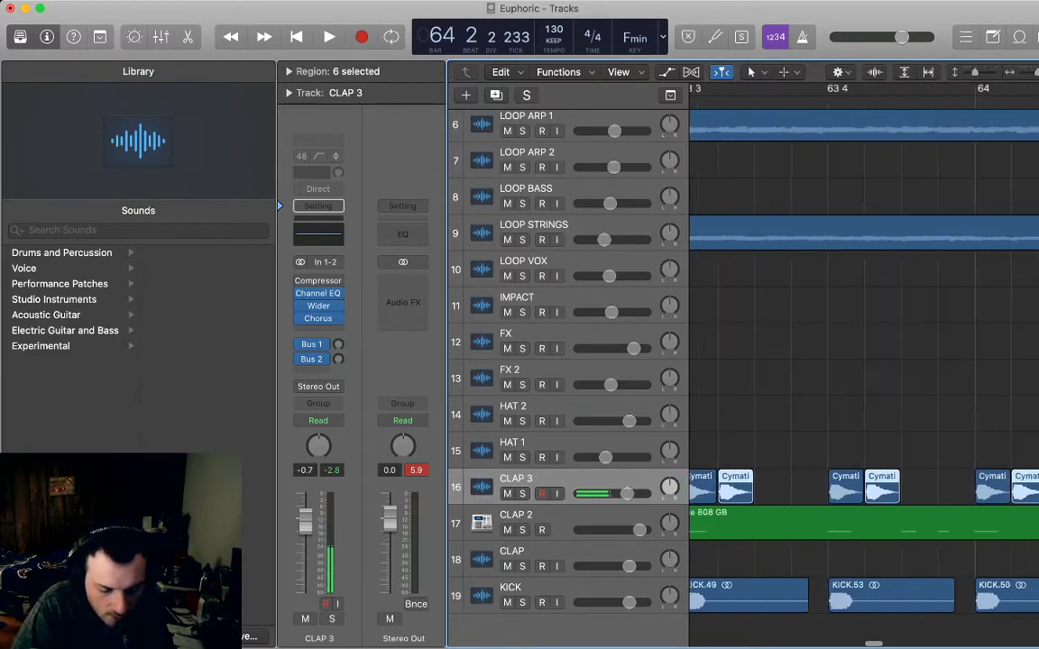
{"action": "scroll", "coordinate": [864, 379], "scroll_direction": "left", "scroll_amount": 4}
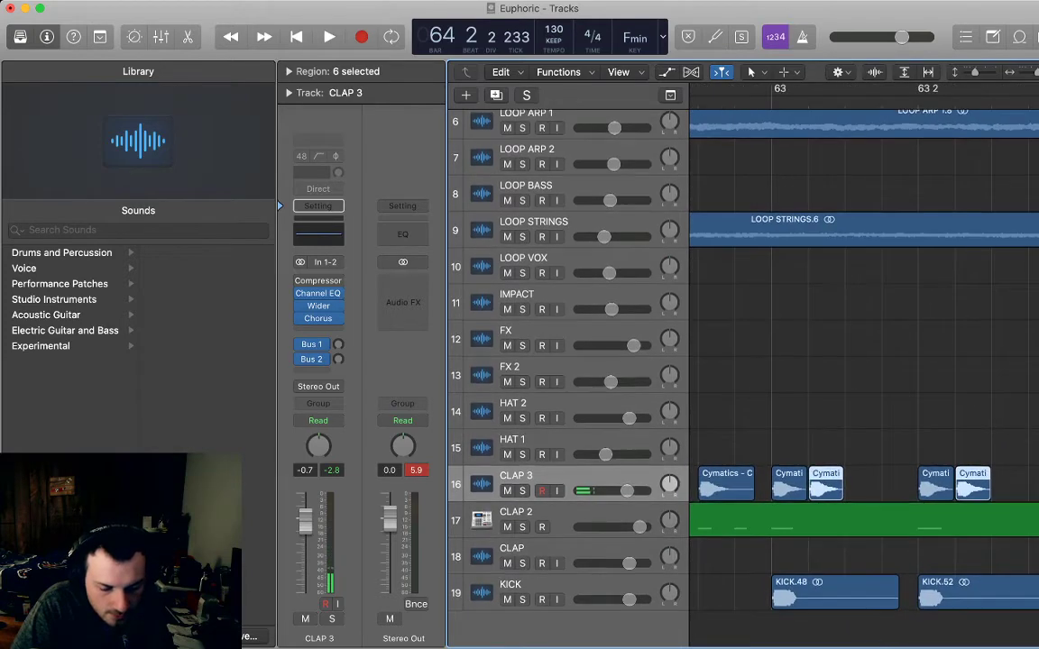
{"action": "left_click", "coordinate": [845, 101]}
{"action": "key", "text": "super+v"}
- Delete the two extra CLAP 3 regions at the ends of beats 3 and 4 in bar 64
{"action": "scroll", "coordinate": [864, 379], "scroll_direction": "left", "scroll_amount": 4}
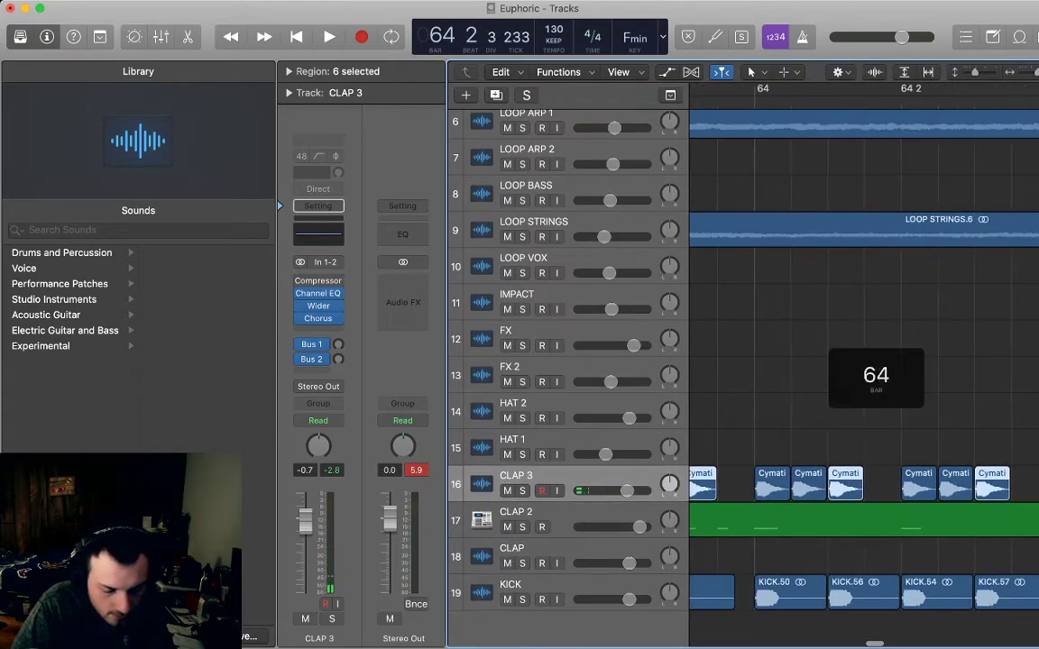
{"action": "scroll", "coordinate": [864, 360], "scroll_direction": "right", "scroll_amount": 2}
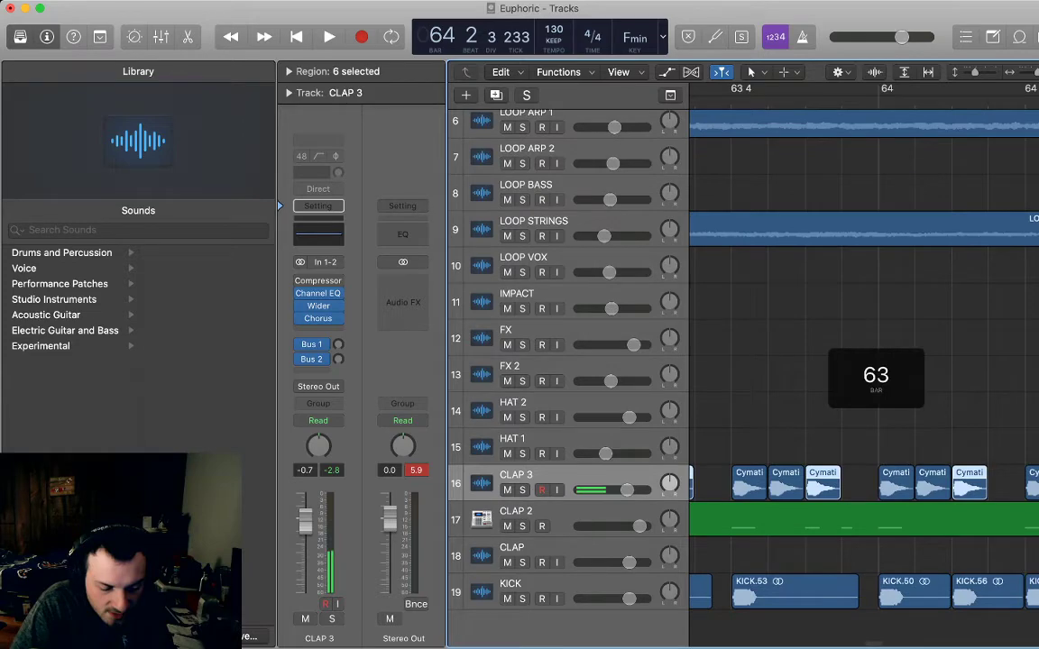
{"action": "scroll", "coordinate": [864, 361], "scroll_direction": "right", "scroll_amount": 8}
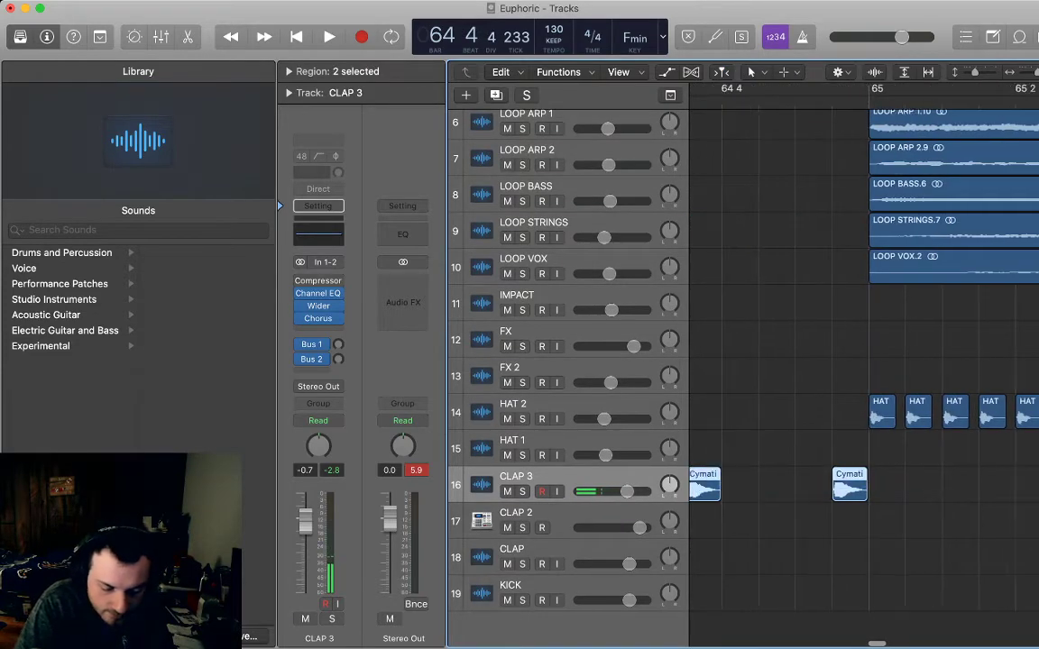
{"action": "key", "text": "Delete"}
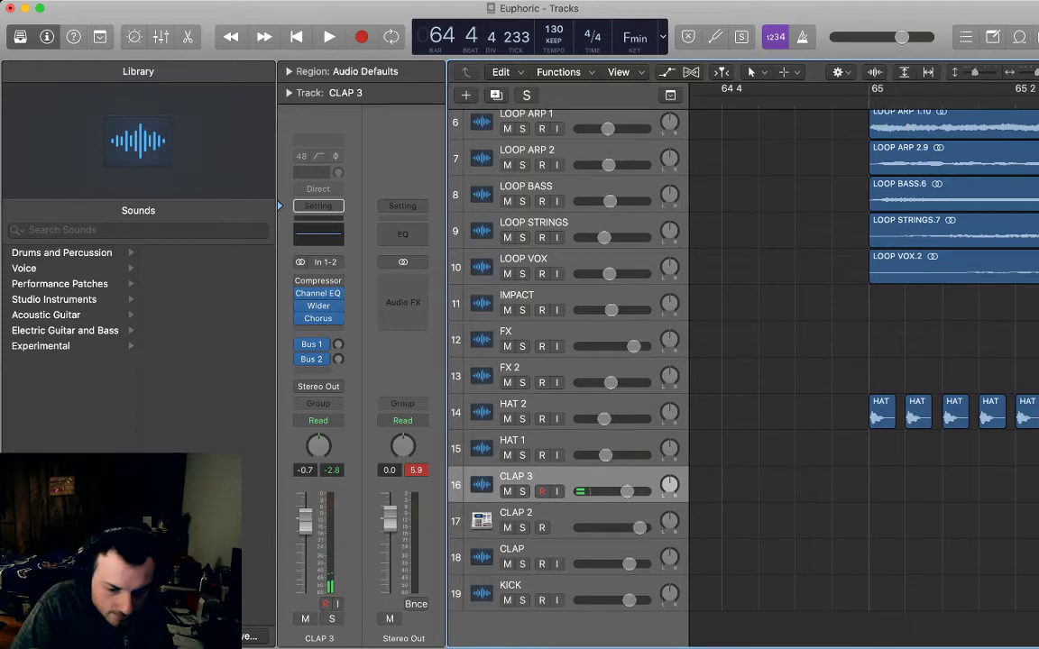
- Copy the last claps before the gaps in bar 63 on CLAP 3, paste them to fill the ends of beats 1 and 2, and play it back
{"action": "key", "text": "space"}
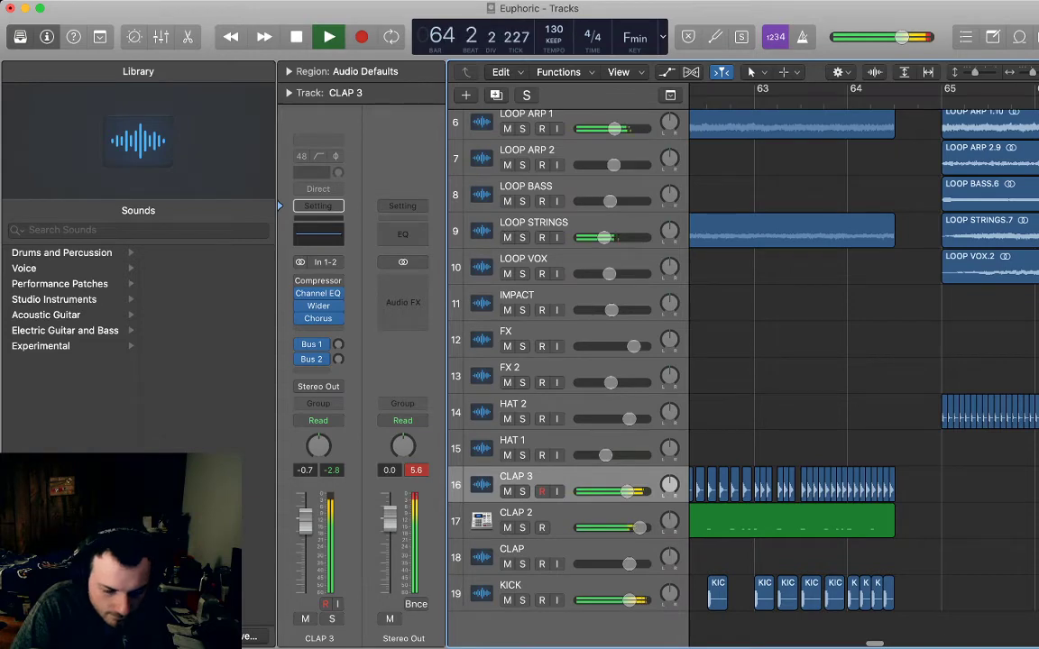
{"action": "key", "text": "space"}
{"action": "scroll", "coordinate": [848, 388], "scroll_direction": "up", "scroll_amount": 5}
{"action": "scroll", "coordinate": [847, 388], "scroll_direction": "left", "scroll_amount": 5}
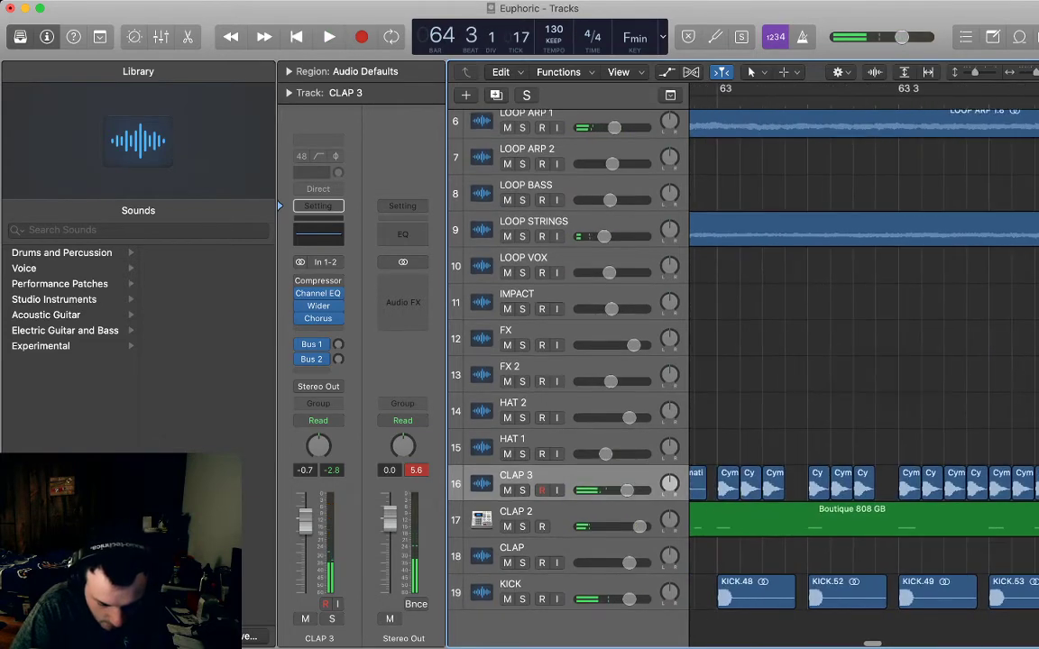
{"action": "left_click", "coordinate": [773, 485]}
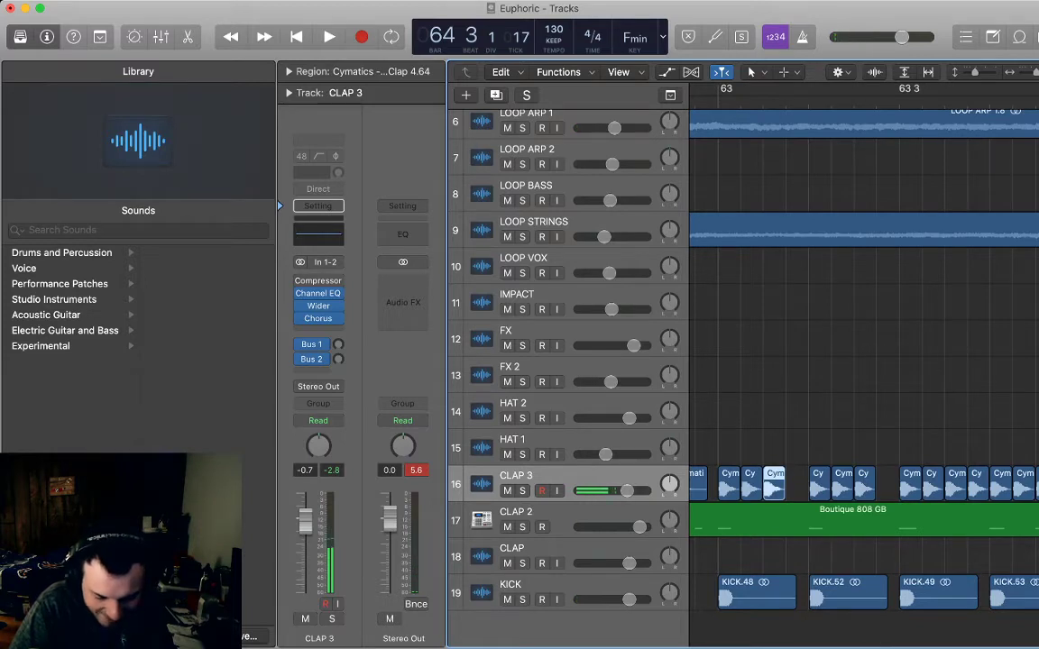
{"action": "left_click", "coordinate": [863, 484], "text": "shift"}
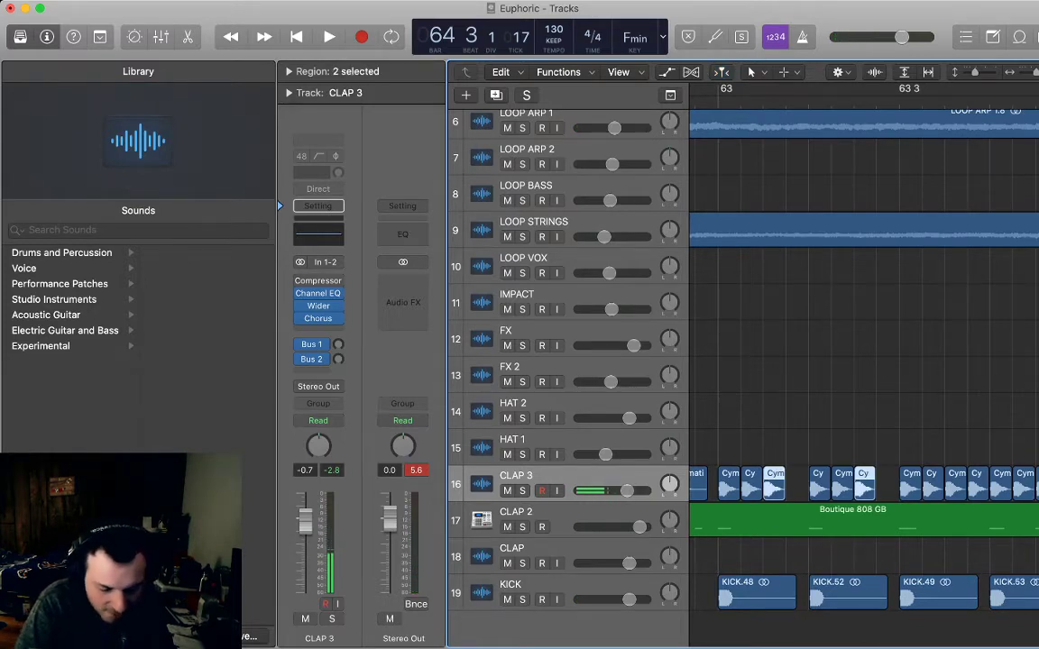
{"action": "key", "text": "super+c"}
{"action": "left_click", "coordinate": [786, 101]}
{"action": "key", "text": "super+v"}
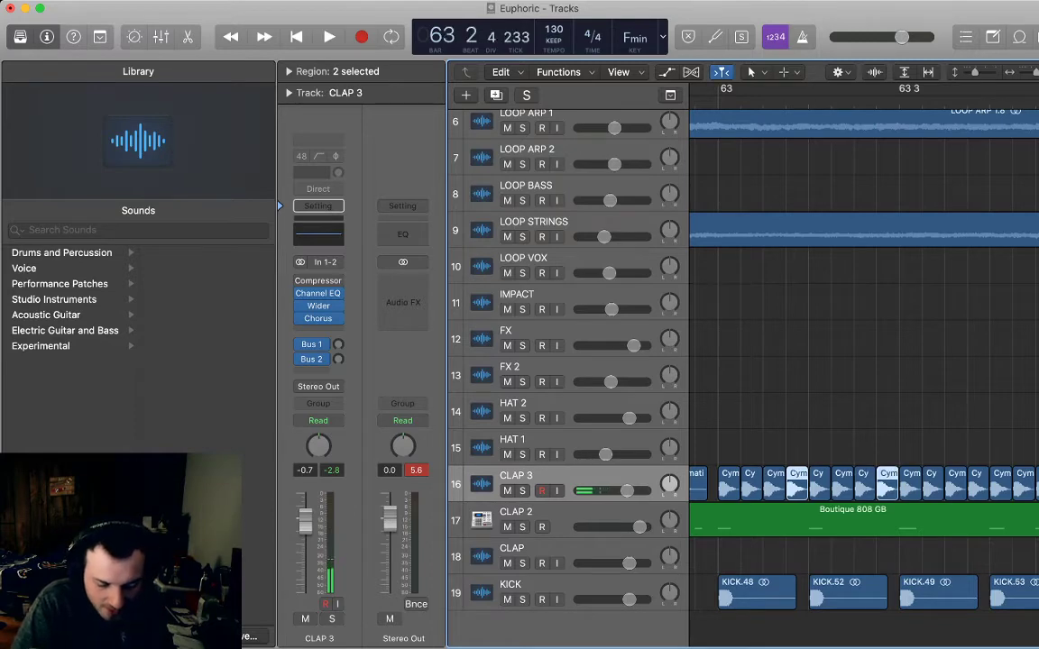
{"action": "scroll", "coordinate": [848, 388], "scroll_direction": "left", "scroll_amount": 2}
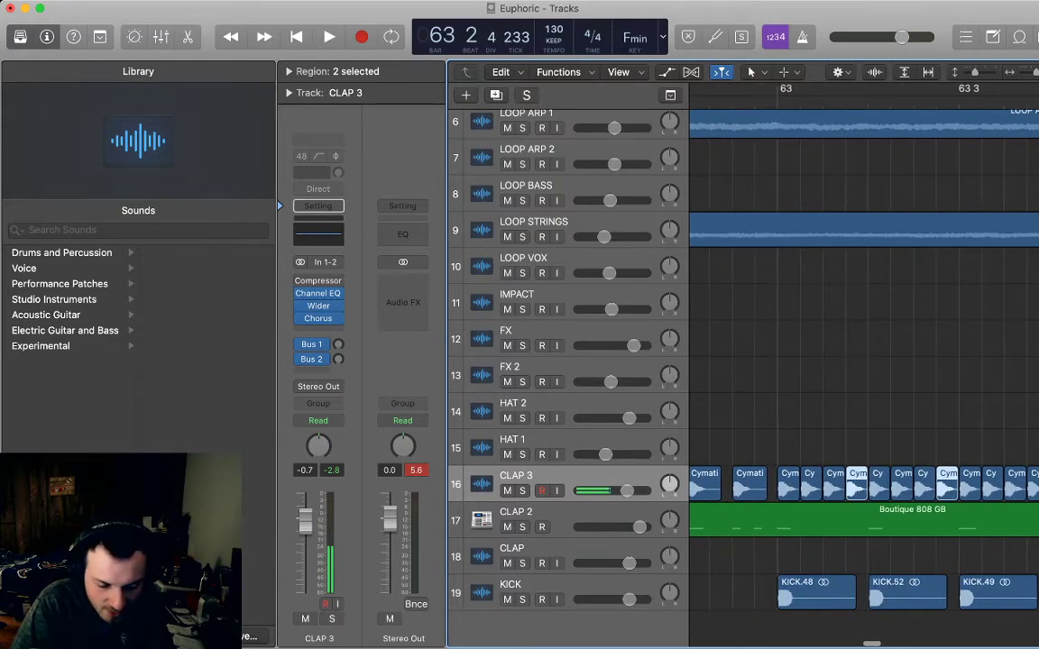
{"action": "key", "text": "space"}
- Show track automation and lower the CLAP 3 volume to -2.6 dB from bar 61
{"action": "key", "text": "a"}
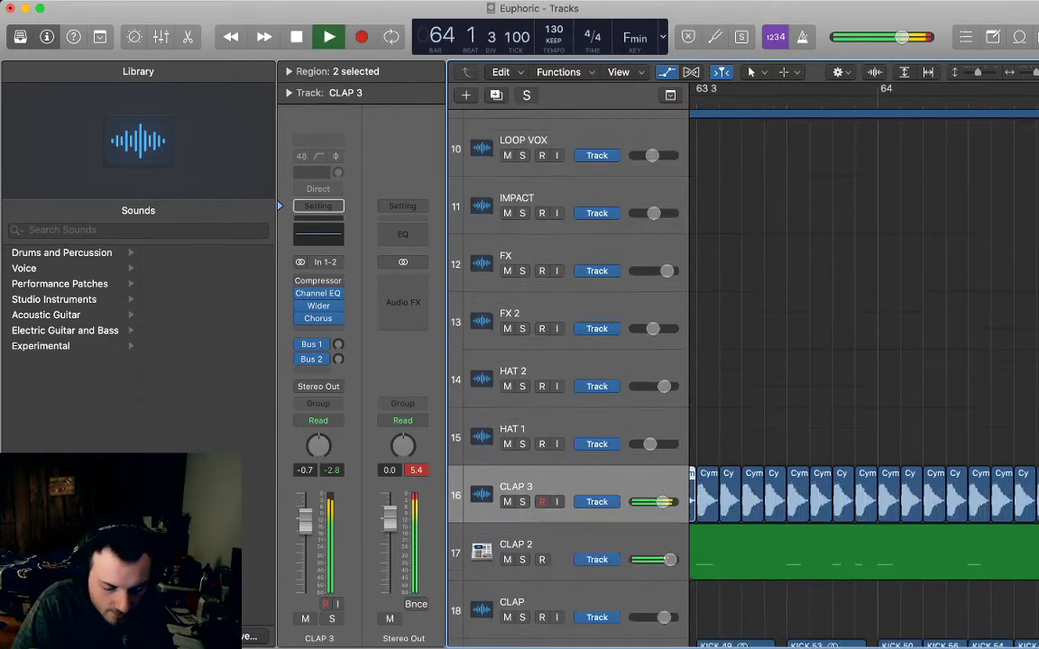
{"action": "scroll", "coordinate": [798, 387], "scroll_direction": "down", "scroll_amount": 6}
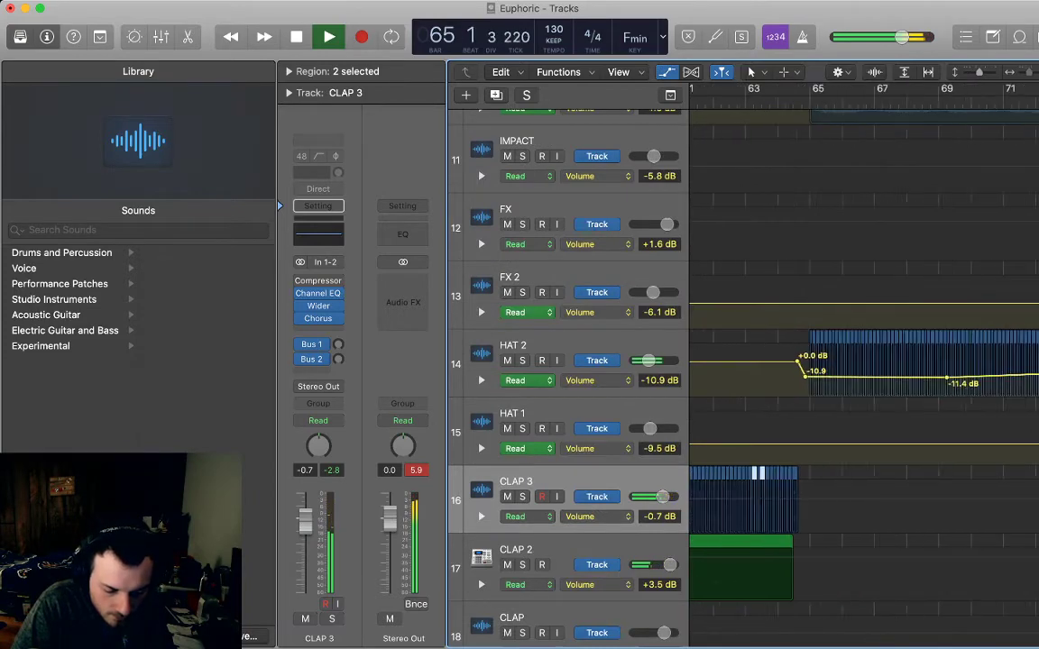
{"action": "scroll", "coordinate": [798, 388], "scroll_direction": "left", "scroll_amount": 3}
{"action": "key", "text": "space"}
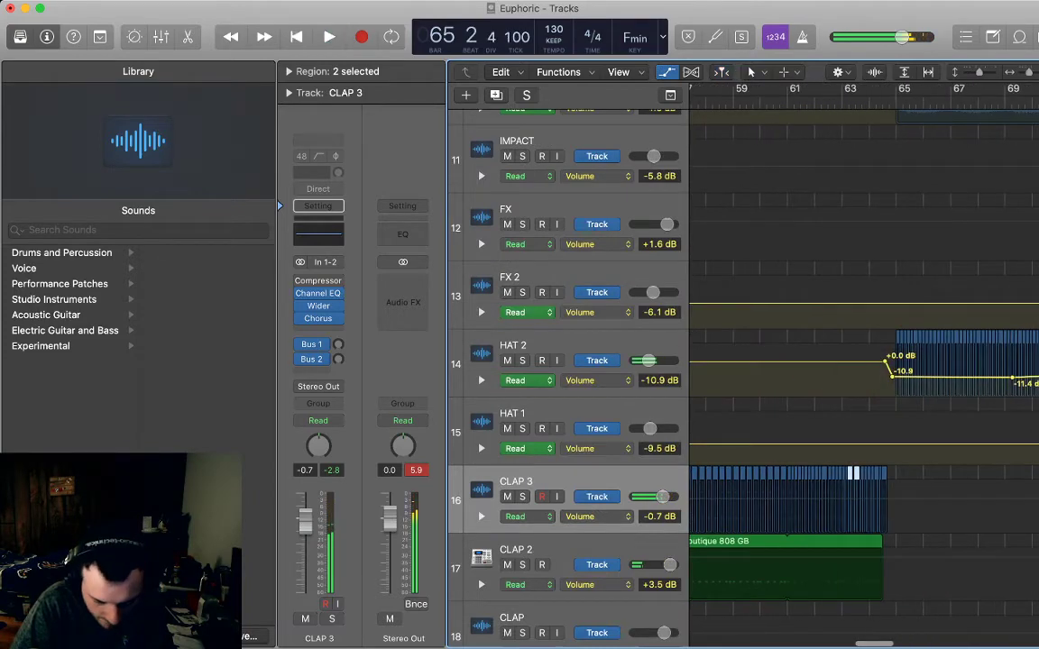
{"action": "left_click", "coordinate": [788, 101]}
{"action": "left_click", "coordinate": [789, 499]}
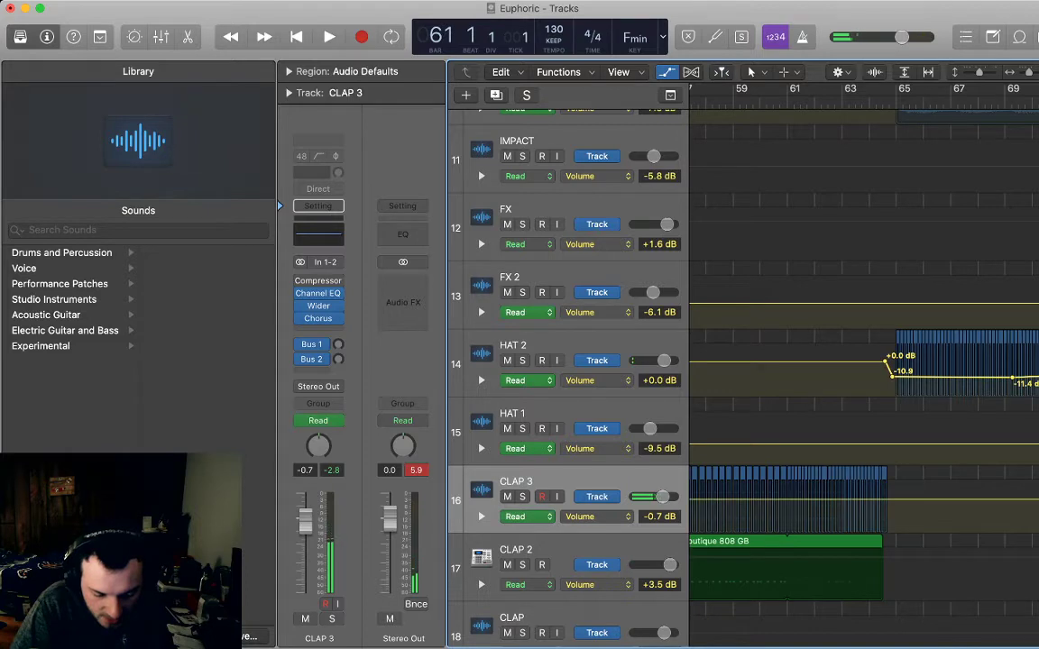
{"action": "left_click", "coordinate": [786, 500]}
{"action": "left_click_drag", "start_coordinate": [789, 500], "coordinate": [790, 502]}
- Lower the CLAP 3 volume automation to -4.6 dB from about bar 63 during playback, and hide the automation
{"action": "key", "text": "space"}
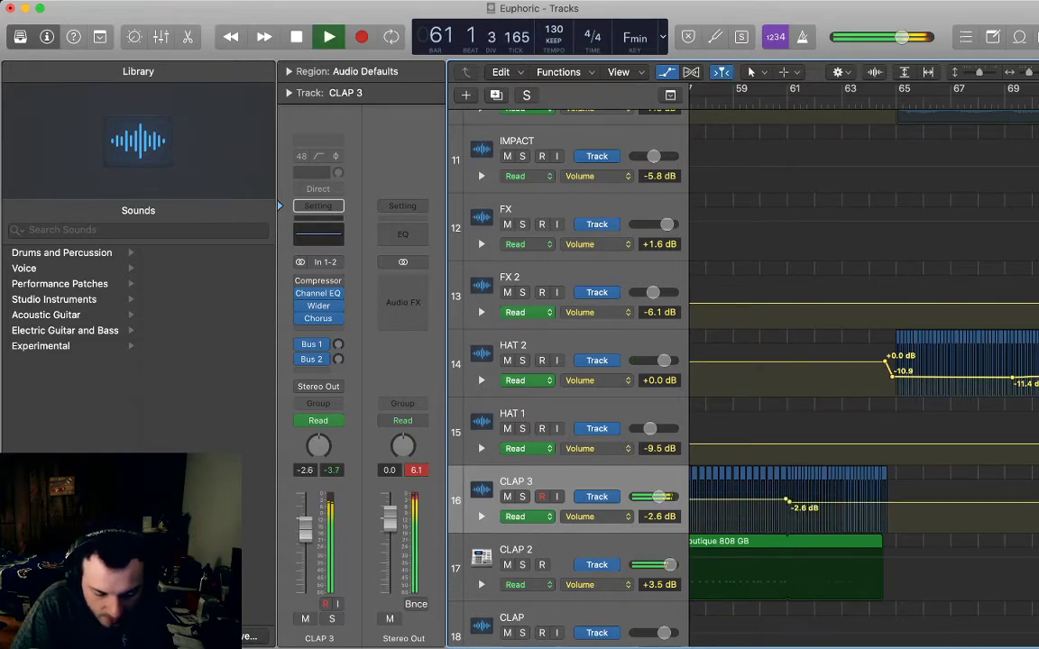
{"action": "left_click", "coordinate": [845, 502]}
{"action": "left_click_drag", "start_coordinate": [857, 503], "coordinate": [847, 506]}
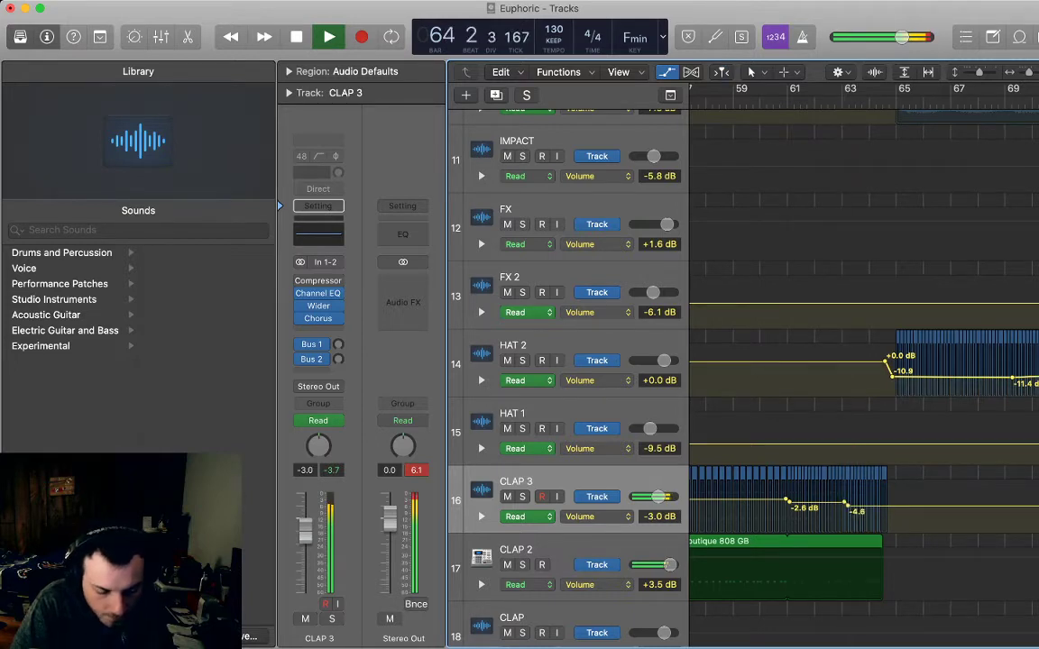
{"action": "key", "text": "space"}
{"action": "key", "text": "a"}
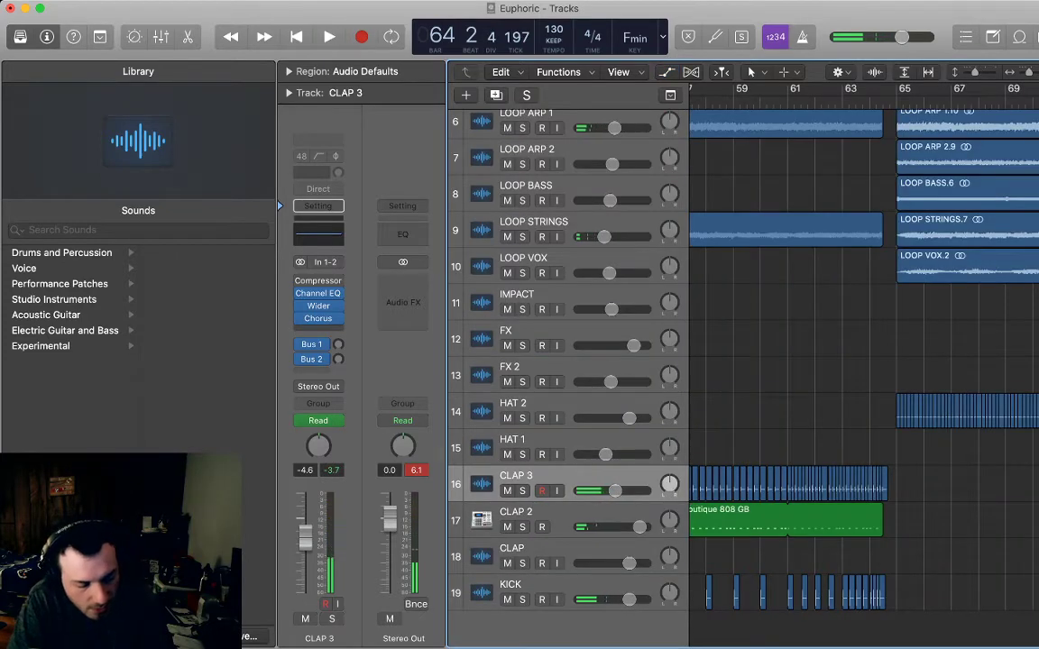
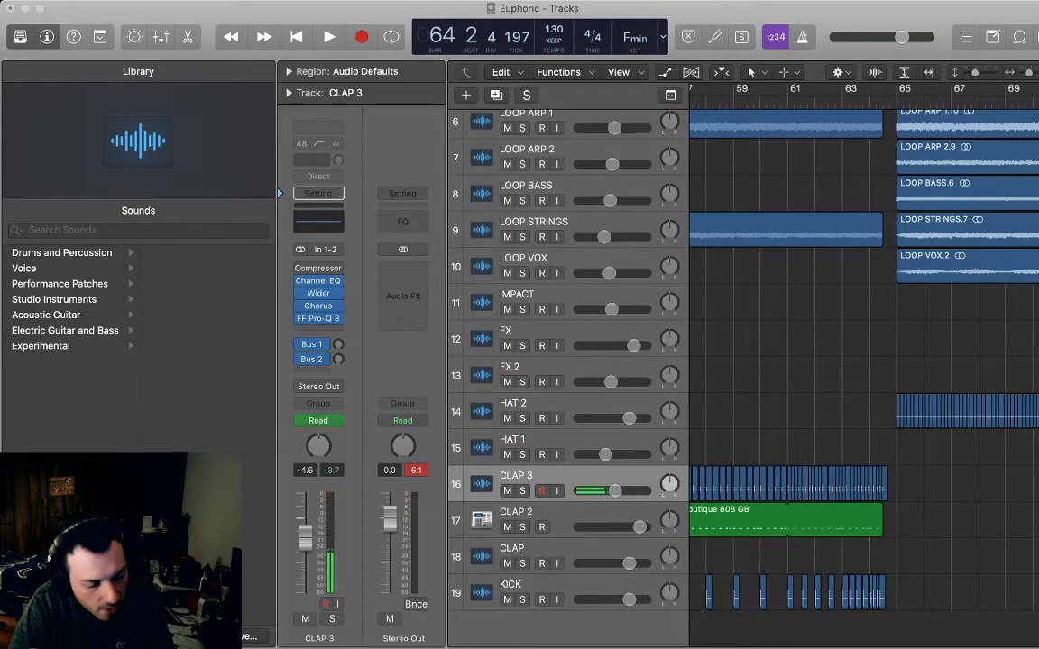
- Play back the clap roll and display the Band 1 Freq automation lane on CLAP 3
{"action": "key", "text": "space"}
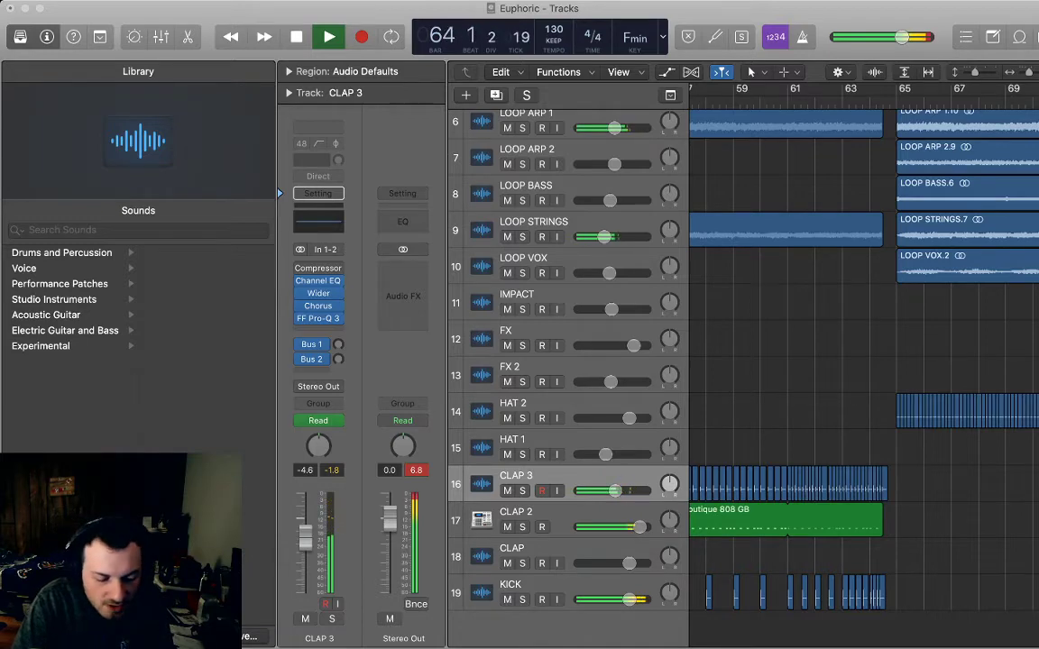
{"action": "key", "text": "space"}
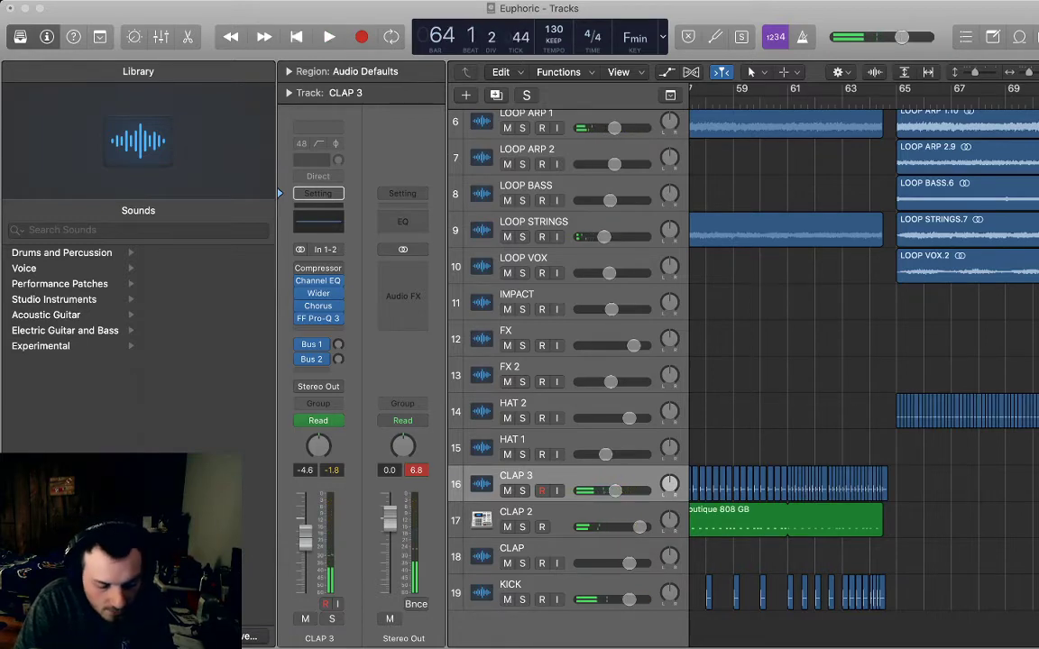
{"action": "scroll", "coordinate": [864, 361], "scroll_direction": "down", "scroll_amount": 1}
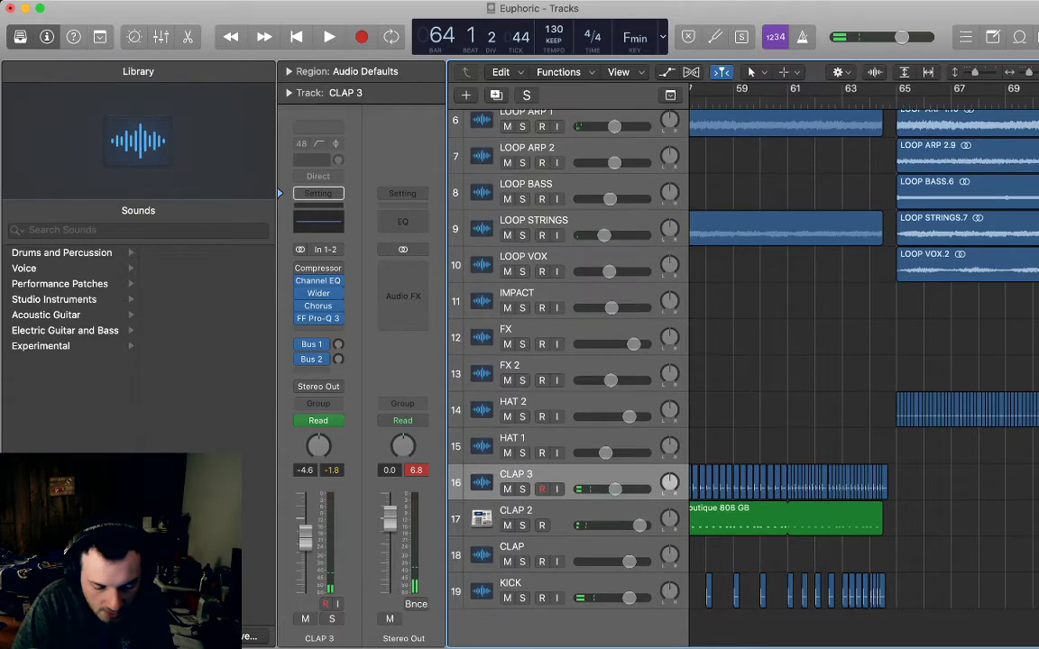
{"action": "scroll", "coordinate": [871, 361], "scroll_direction": "up", "scroll_amount": 1}
{"action": "scroll", "coordinate": [871, 361], "scroll_direction": "up", "scroll_amount": 5}
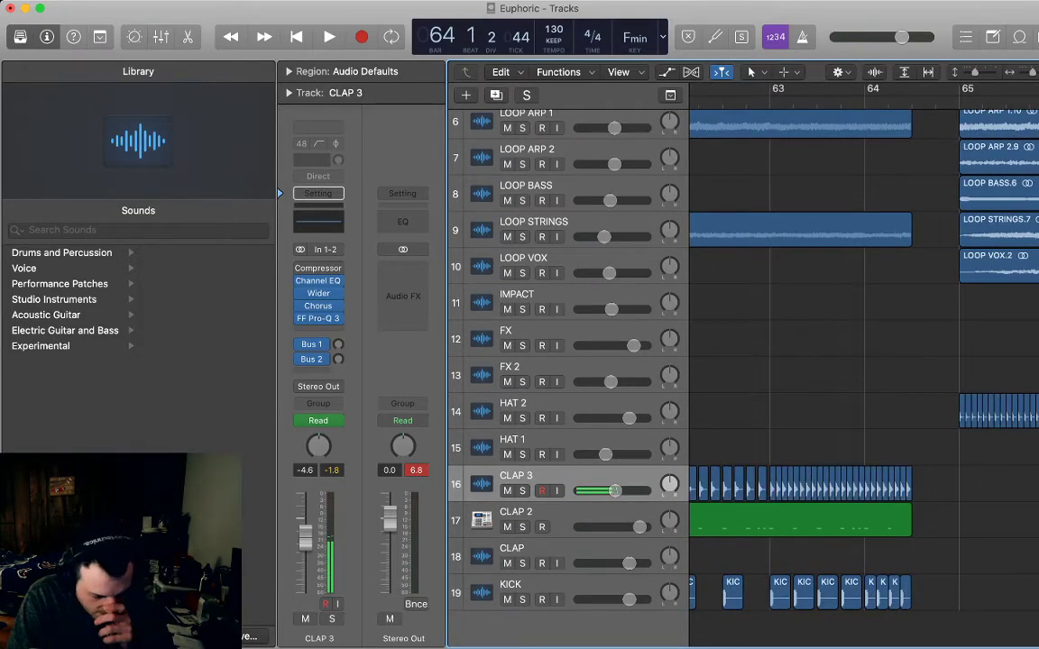
{"action": "key", "text": "a"}
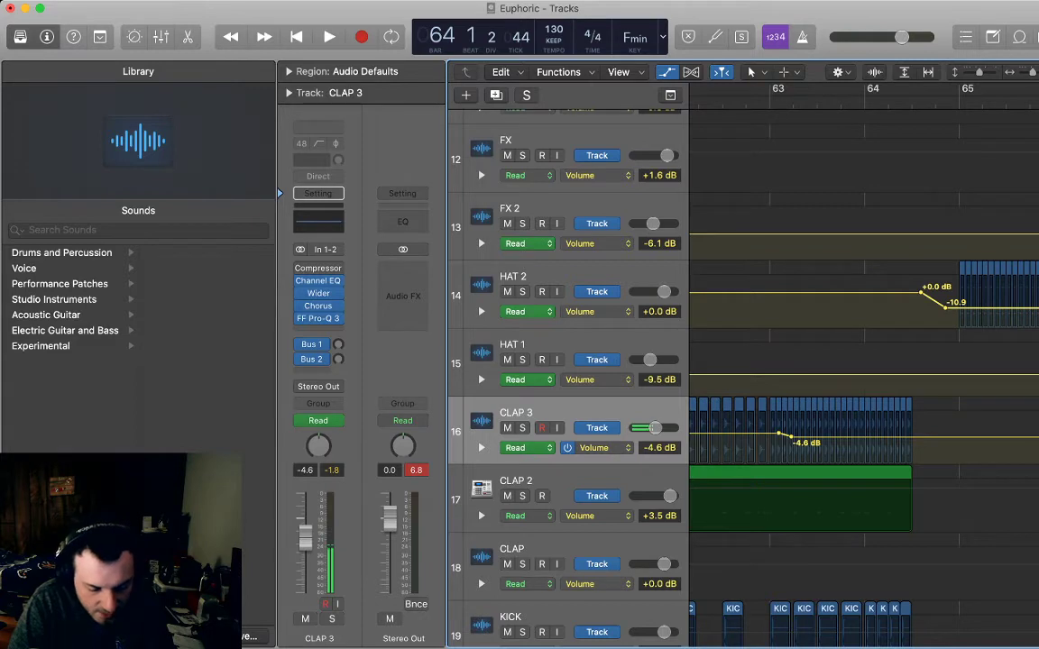
{"action": "left_click", "coordinate": [595, 449]}
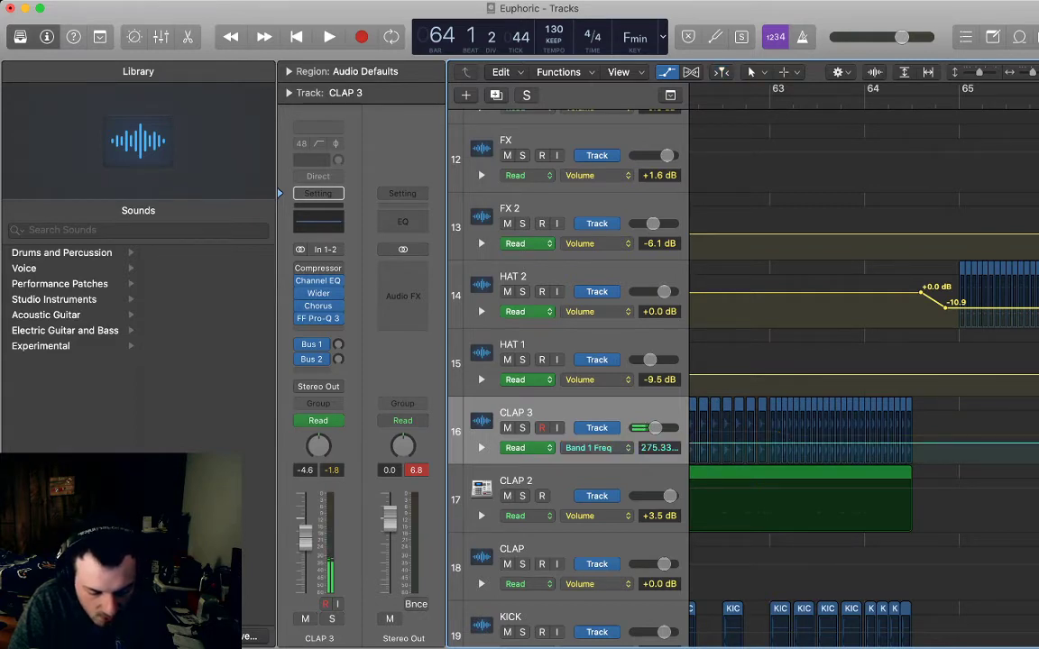
- Automate Band 1 Freq to rise from 275.33 Hz at bar 63 to 14273 Hz at the roll's end in bar 64, and audition it
{"action": "left_click", "coordinate": [768, 443]}
{"action": "left_click", "coordinate": [916, 443]}
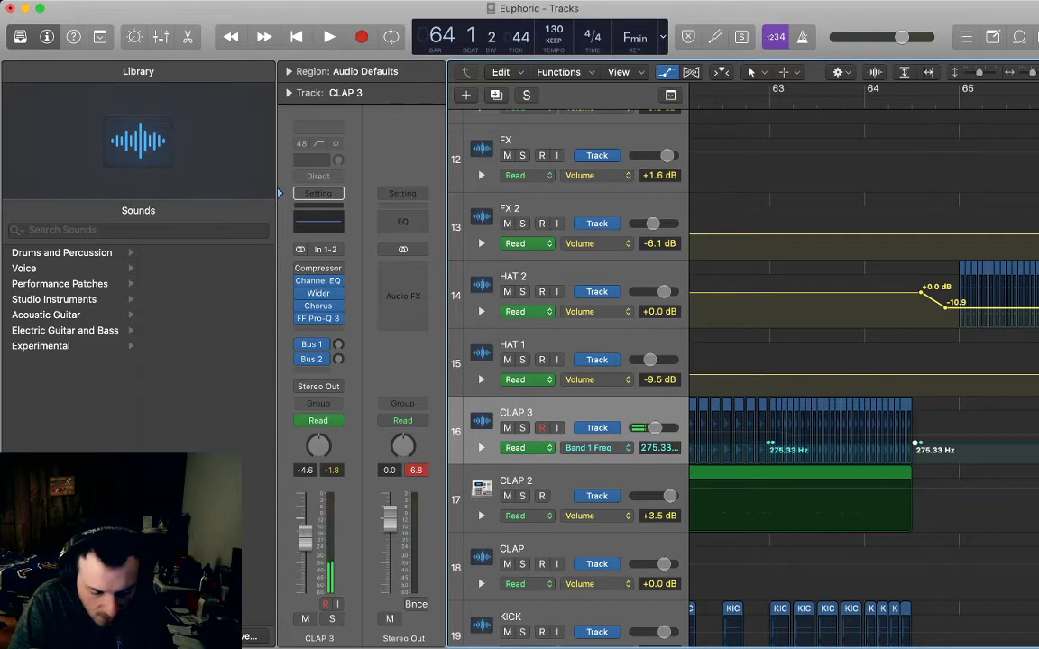
{"action": "left_click_drag", "start_coordinate": [917, 444], "coordinate": [916, 421]}
{"action": "key", "text": "space"}
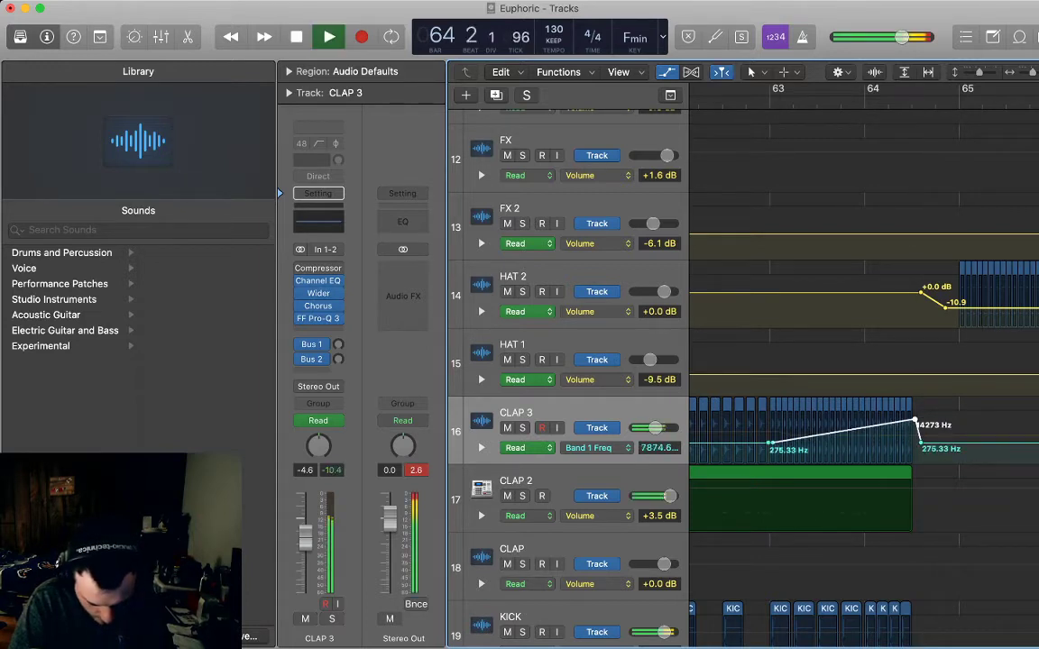
{"action": "key", "text": "space"}
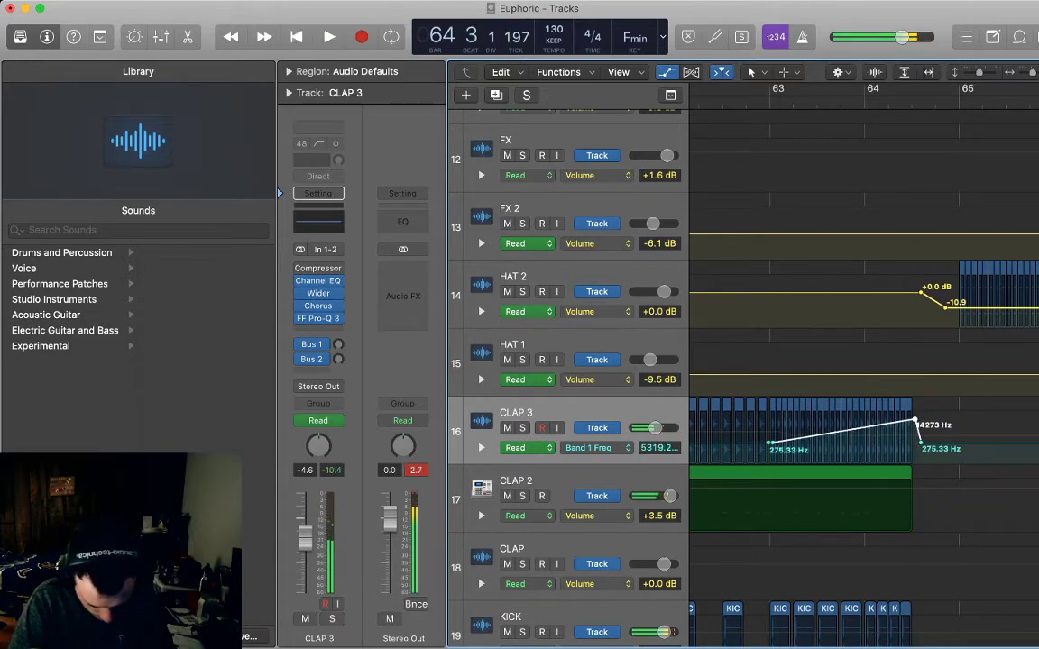
{"action": "key", "text": "a"}
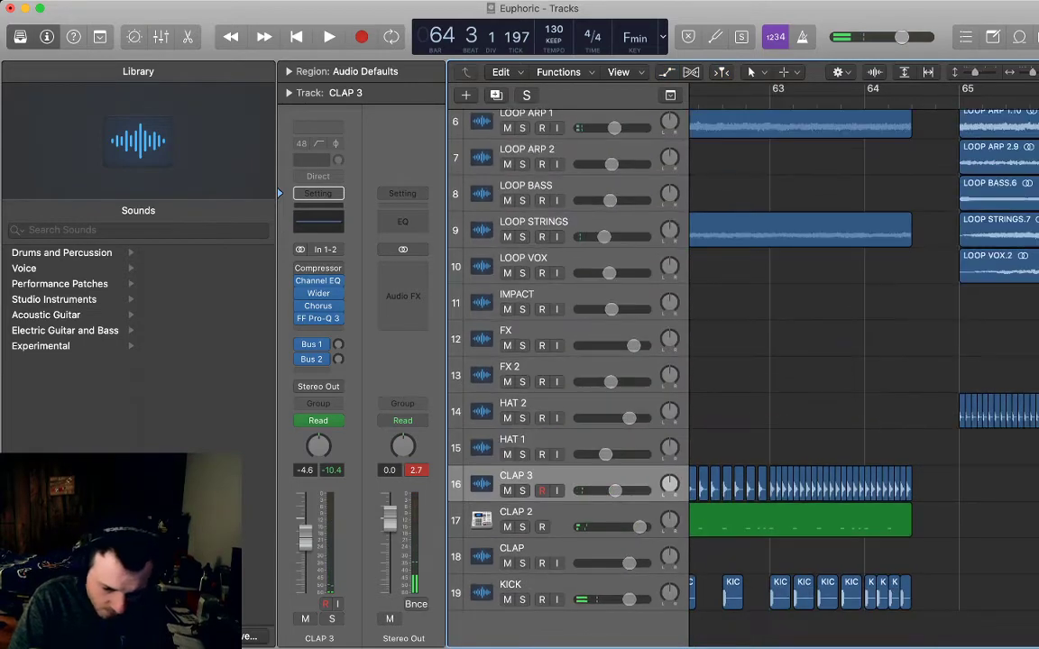
- Copy the FX 2 riser region that leads into bar 49
{"action": "scroll", "coordinate": [916, 421], "scroll_direction": "down", "scroll_amount": 10}
{"action": "scroll", "coordinate": [916, 421], "scroll_direction": "left", "scroll_amount": 3}
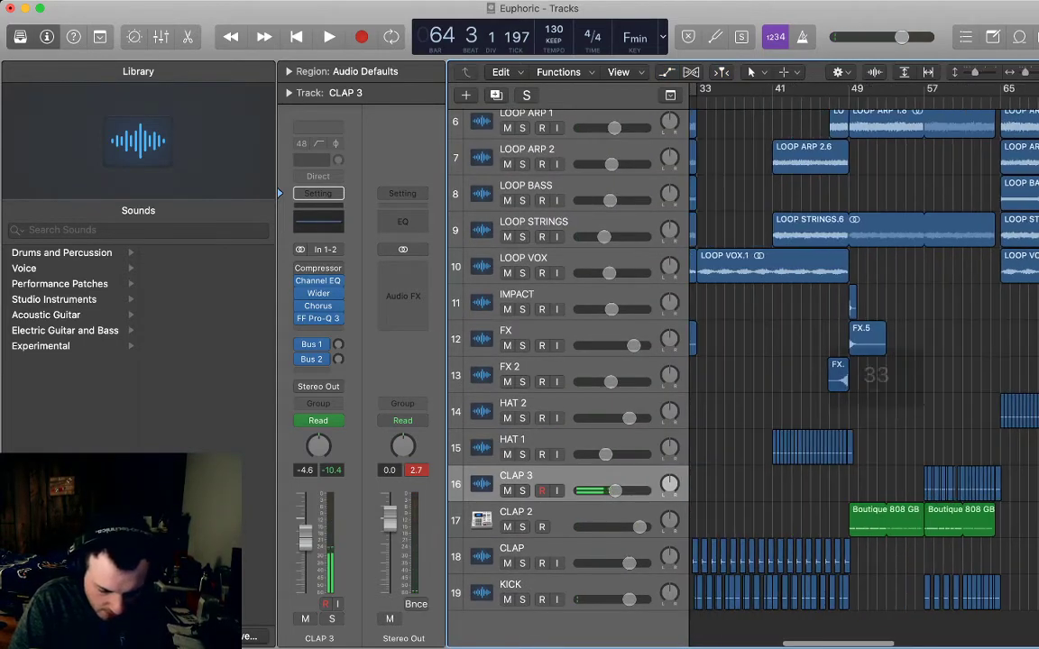
{"action": "left_click", "coordinate": [838, 377]}
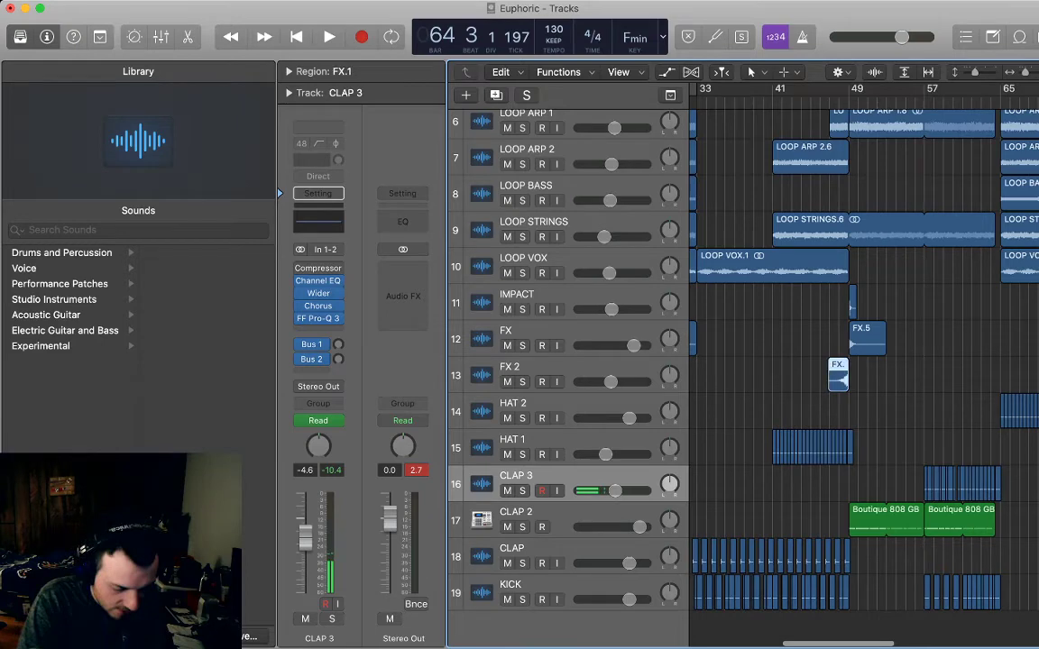
- Try pasting the copied riser at bar 63 while the CLAP 3 track is selected
{"action": "scroll", "coordinate": [864, 360], "scroll_direction": "right", "scroll_amount": 5}
{"action": "key", "text": "comma"}
{"action": "key", "text": "comma"}
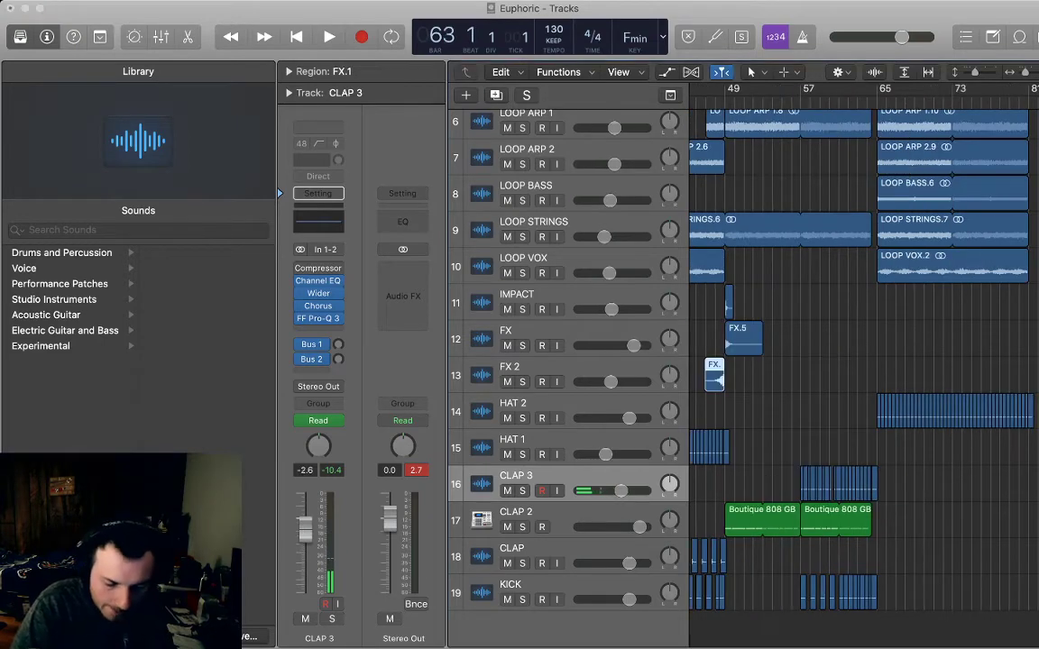
{"action": "key", "text": "super+v"}
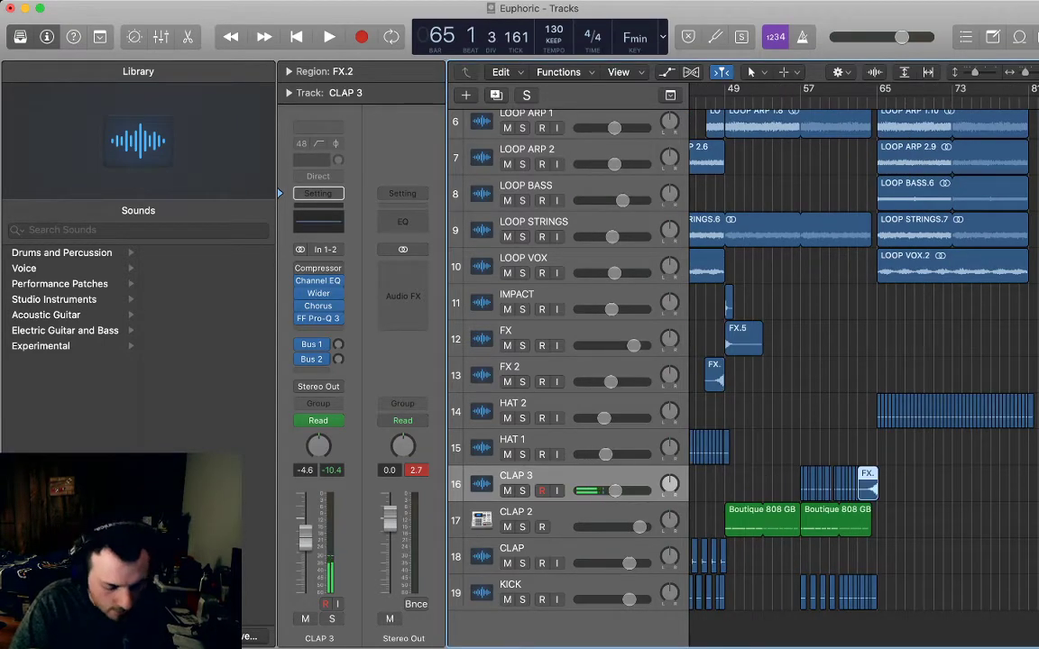
{"action": "key", "text": "super+z"}
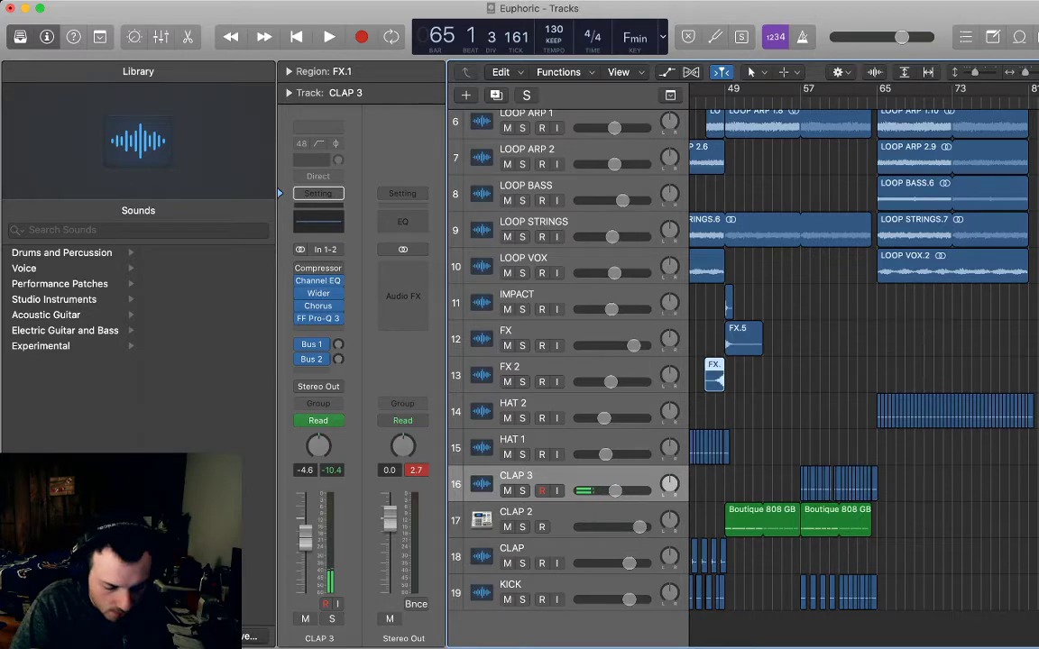
- Select the FX 2 track and paste the riser there at bar 63
{"action": "left_click", "coordinate": [541, 368]}
{"action": "key", "text": "comma"}
{"action": "key", "text": "comma"}
{"action": "key", "text": "super+v"}
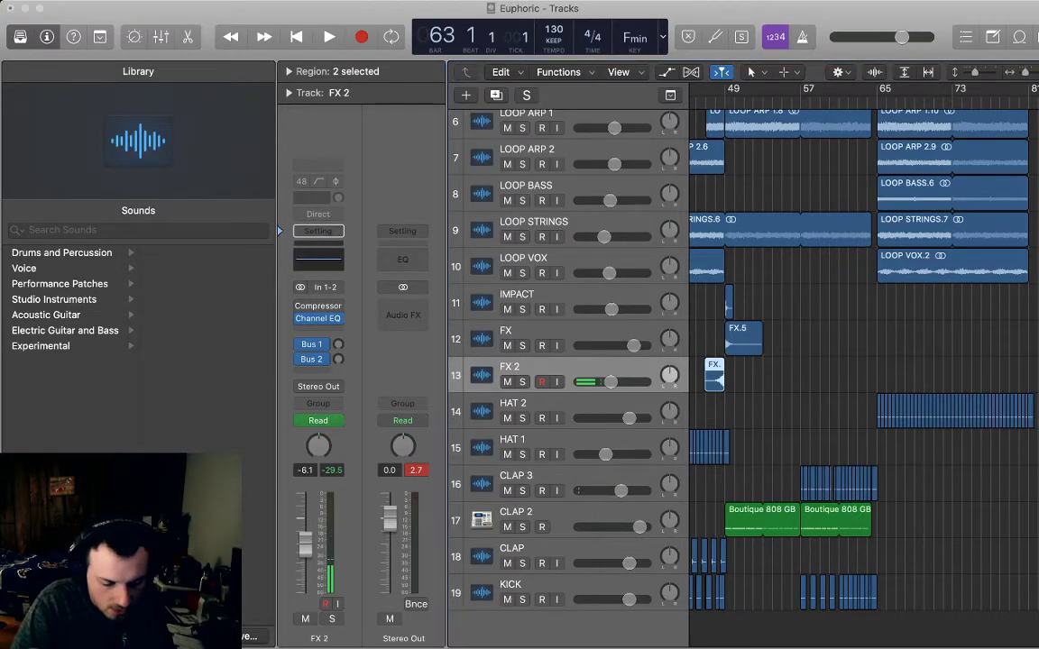
{"action": "key", "text": "super+v"}
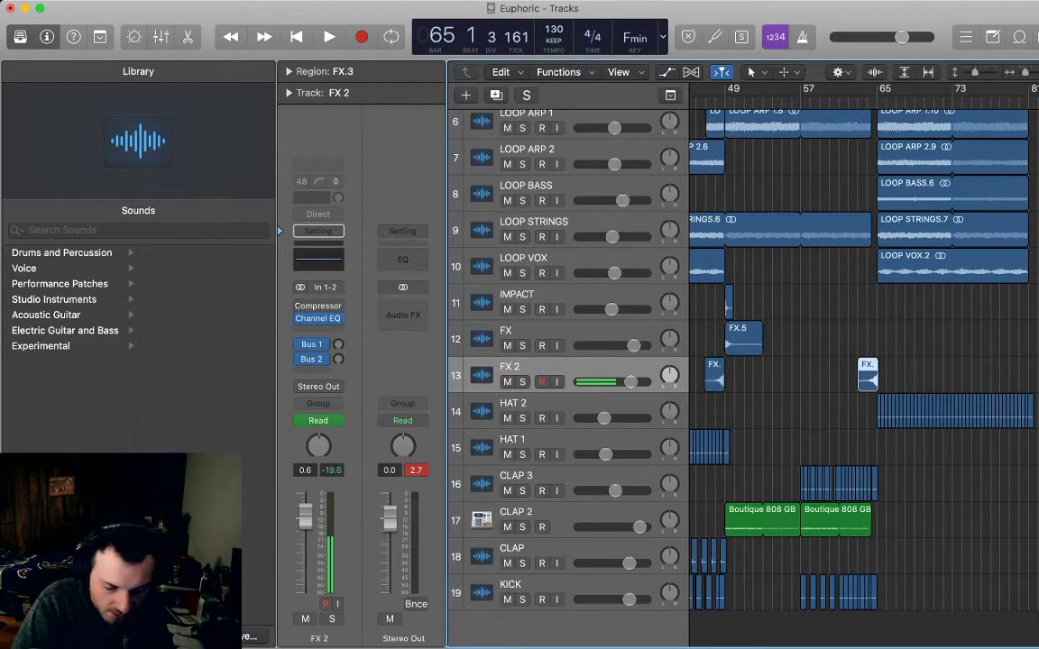
- Move the pasted FX 2 riser slightly earlier so that it ends exactly at bar 65
{"action": "key", "text": "super+Right"}
{"action": "key", "text": "super+Right"}
{"action": "key", "text": "super+Right"}
{"action": "key", "text": "super+Right"}
{"action": "key", "text": "super+Right"}
{"action": "key", "text": "super+Right"}
{"action": "key", "text": "super+Right"}
{"action": "key", "text": "super+Right"}
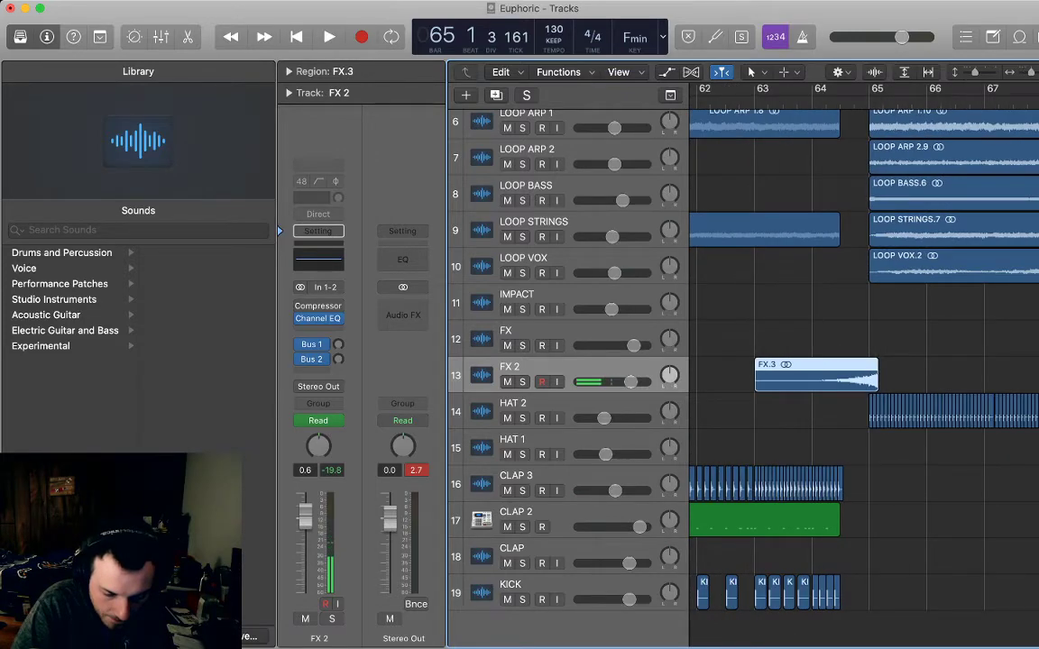
{"action": "left_click_drag", "start_coordinate": [812, 374], "coordinate": [791, 378]}
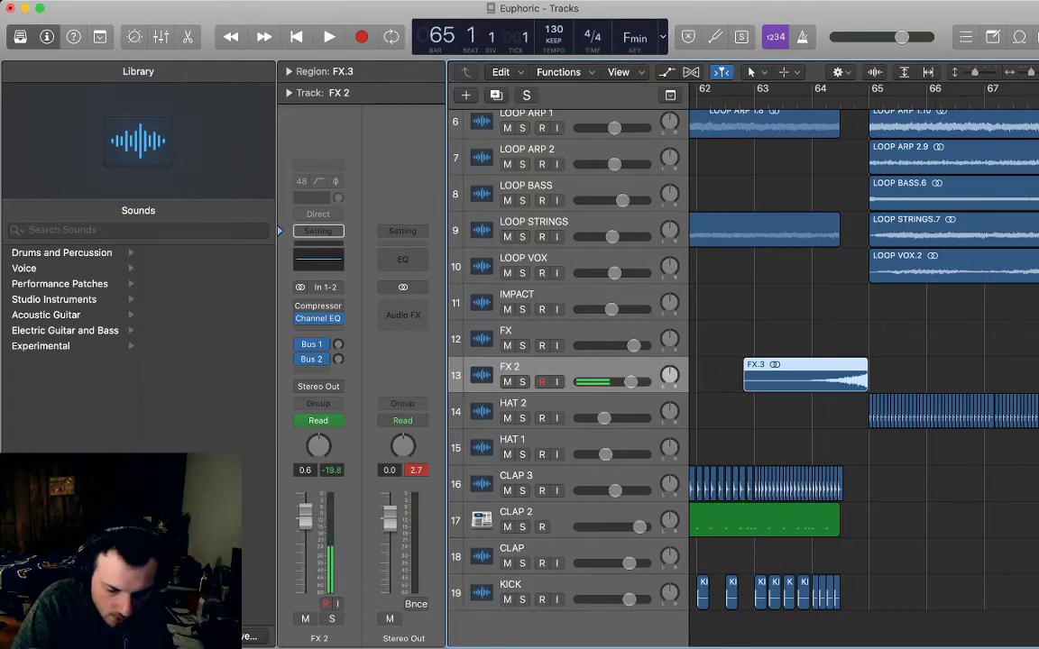
{"action": "scroll", "coordinate": [853, 375], "scroll_direction": "up", "scroll_amount": 5}
{"action": "scroll", "coordinate": [852, 376], "scroll_direction": "right", "scroll_amount": 2}
{"action": "left_click_drag", "start_coordinate": [848, 375], "coordinate": [854, 375]}
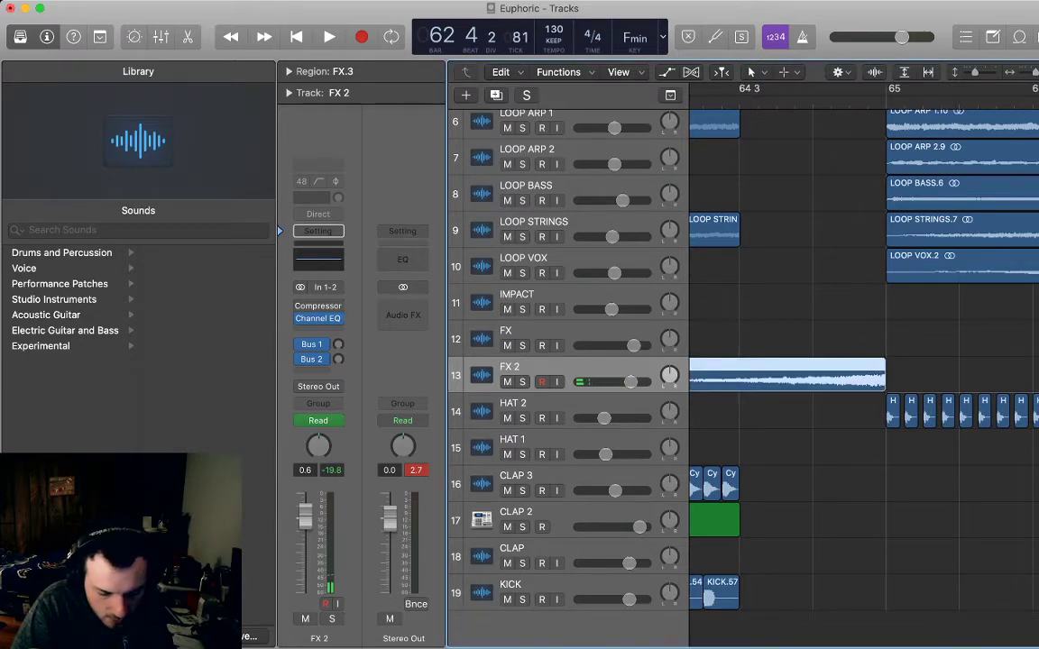
- Play back the transition into bar 65 with the riser in place
{"action": "key", "text": "super+Left"}
{"action": "key", "text": "super+Left"}
{"action": "key", "text": "space"}
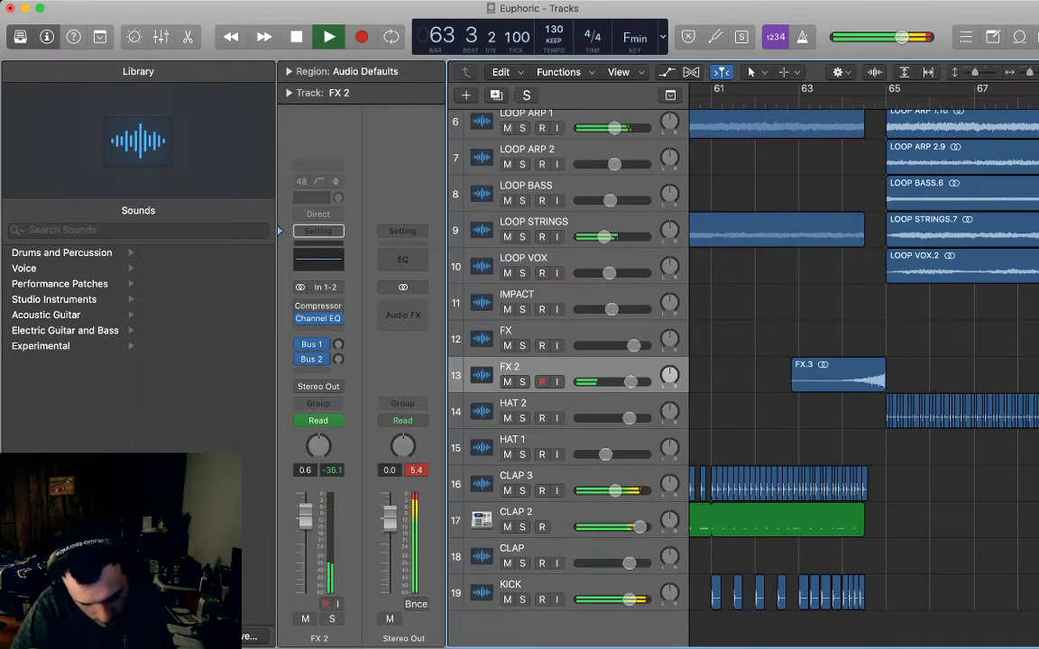
- Move the FX 2 riser earlier so it ends at bar 64 beat 3 with the LOOP STRINGS region, and play back the transition
{"action": "key", "text": "space"}
{"action": "left_click_drag", "start_coordinate": [839, 375], "coordinate": [823, 375]}
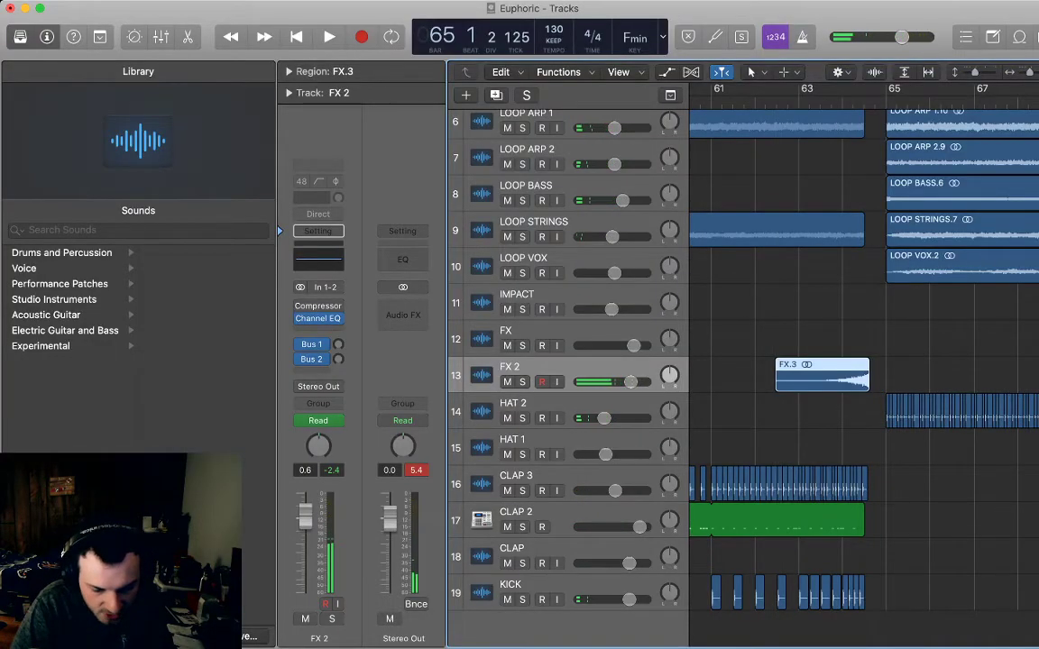
{"action": "key", "text": "space"}
{"action": "left_click_drag", "start_coordinate": [822, 375], "coordinate": [817, 375]}
{"action": "key", "text": "space"}
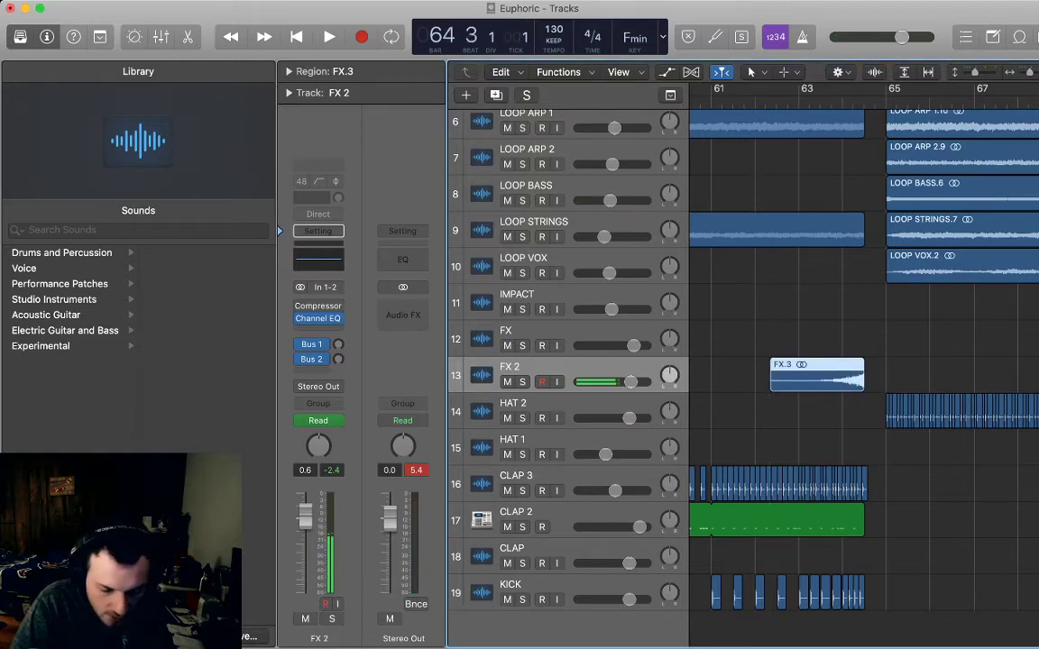
{"action": "key", "text": "space"}
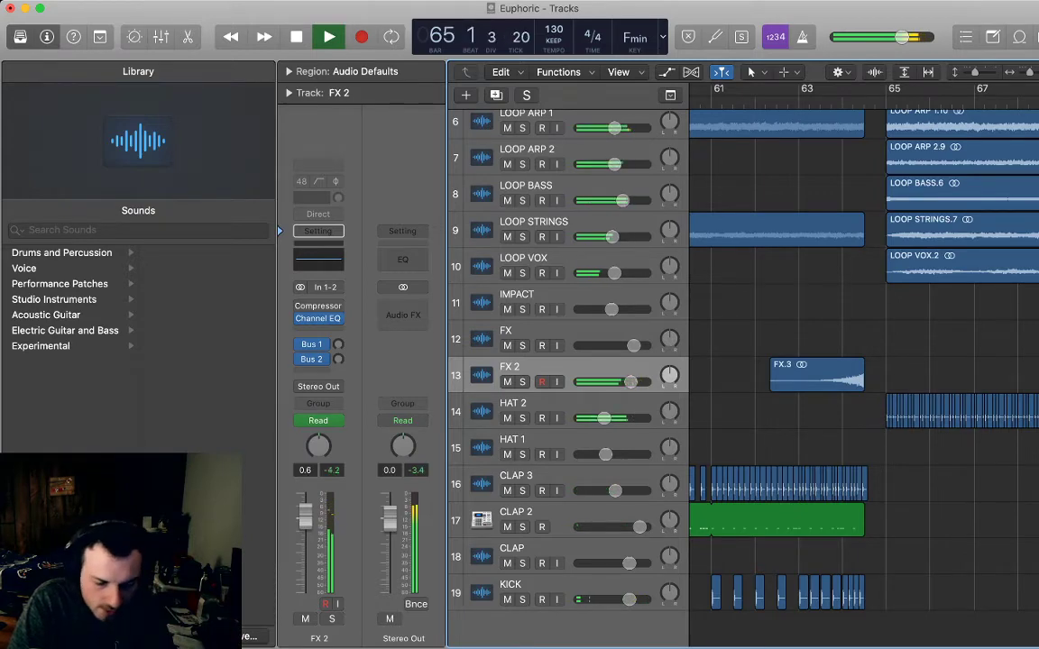
{"action": "key", "text": "space"}
- Select and copy the kick regions between bars 41 and 49 on the KICK track
{"action": "scroll", "coordinate": [883, 375], "scroll_direction": "left", "scroll_amount": 10}
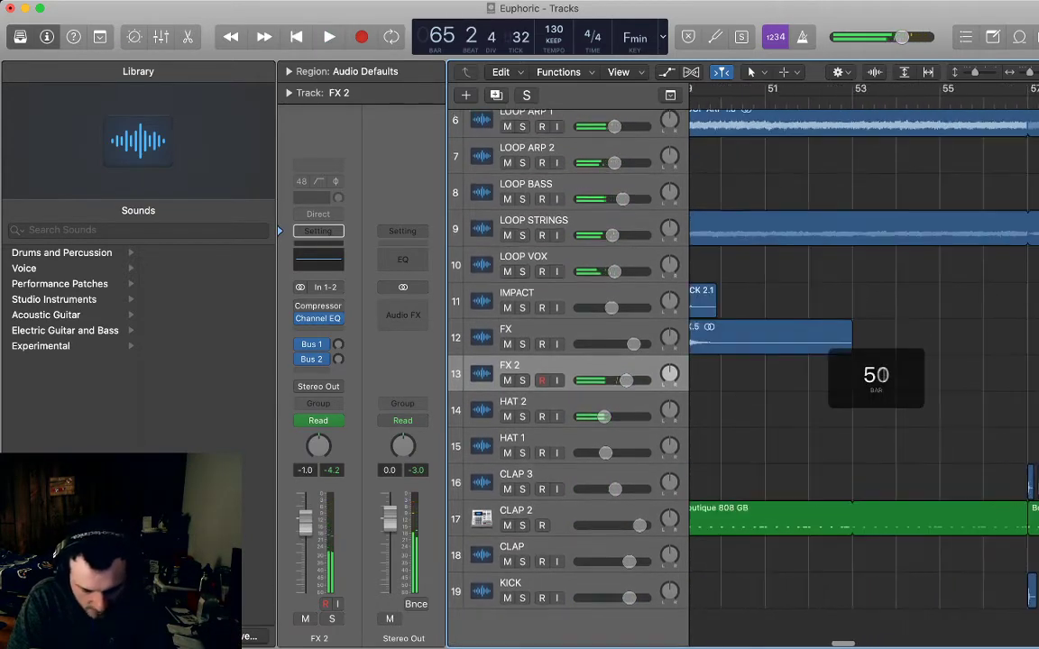
{"action": "scroll", "coordinate": [883, 375], "scroll_direction": "left", "scroll_amount": 7}
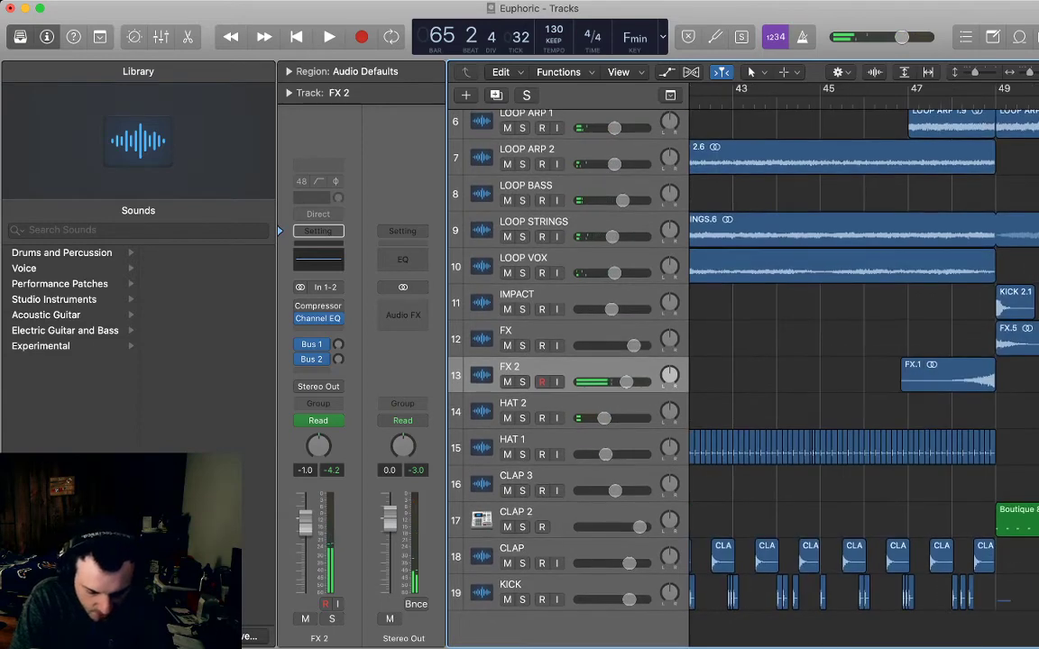
{"action": "left_click_drag", "start_coordinate": [1010, 592], "coordinate": [924, 602]}
{"action": "scroll", "coordinate": [924, 603], "scroll_direction": "right", "scroll_amount": 6}
{"action": "scroll", "coordinate": [923, 603], "scroll_direction": "left", "scroll_amount": 3}
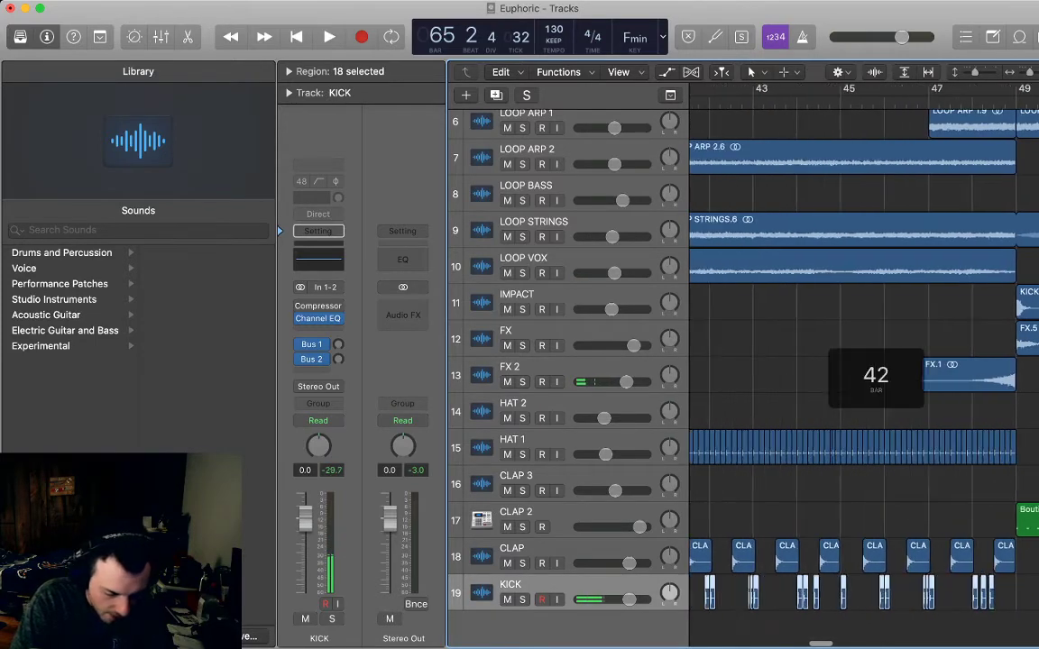
{"action": "scroll", "coordinate": [864, 379], "scroll_direction": "left", "scroll_amount": 1}
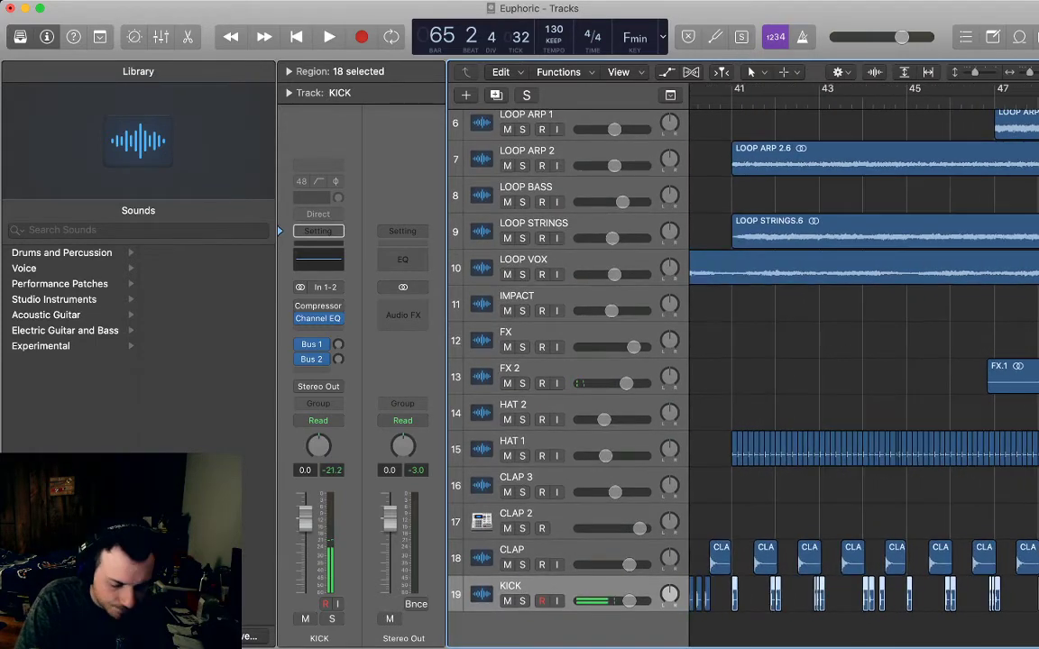
- Paste the copied kick pattern at bar 65 on the KICK track and play back the start of the section
{"action": "scroll", "coordinate": [864, 361], "scroll_direction": "right", "scroll_amount": 8}
{"action": "key", "text": "super+Left"}
{"action": "key", "text": "super+Left"}
{"action": "key", "text": "super+Left"}
{"action": "key", "text": "super+Left"}
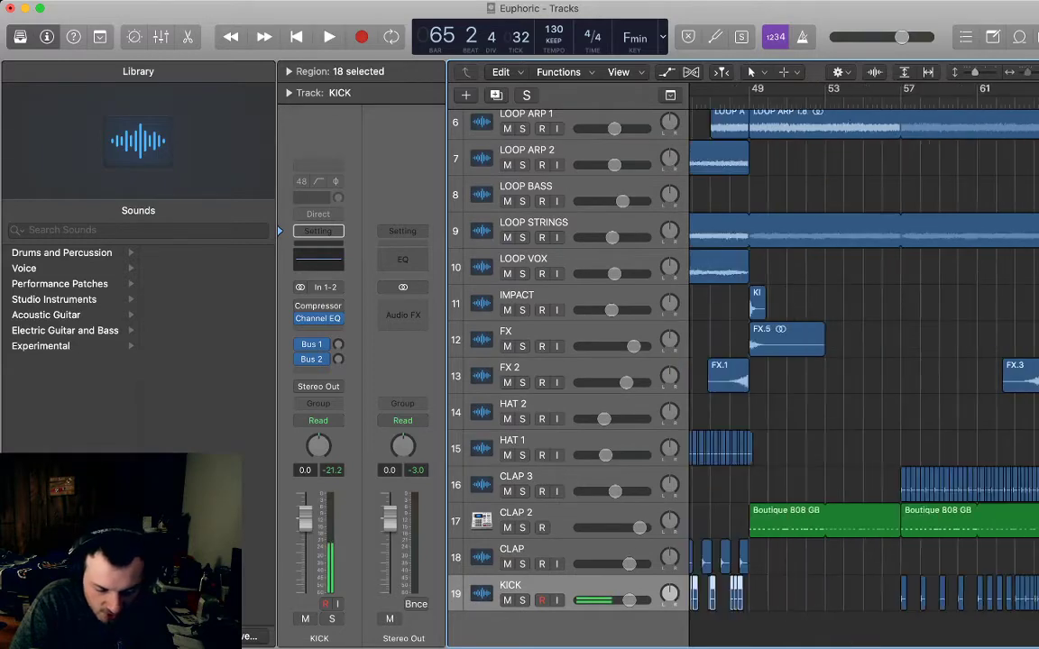
{"action": "scroll", "coordinate": [864, 361], "scroll_direction": "right", "scroll_amount": 1}
{"action": "scroll", "coordinate": [864, 360], "scroll_direction": "left", "scroll_amount": 5}
{"action": "scroll", "coordinate": [864, 361], "scroll_direction": "right", "scroll_amount": 12}
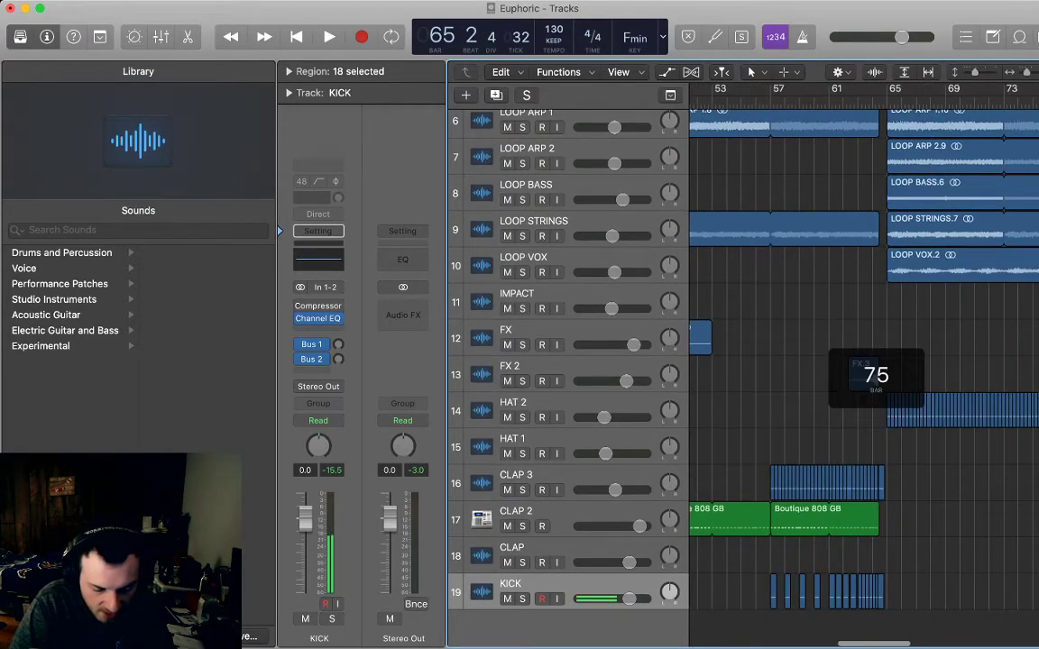
{"action": "scroll", "coordinate": [864, 360], "scroll_direction": "right", "scroll_amount": 3}
{"action": "key", "text": "comma"}
{"action": "key", "text": "super+v"}
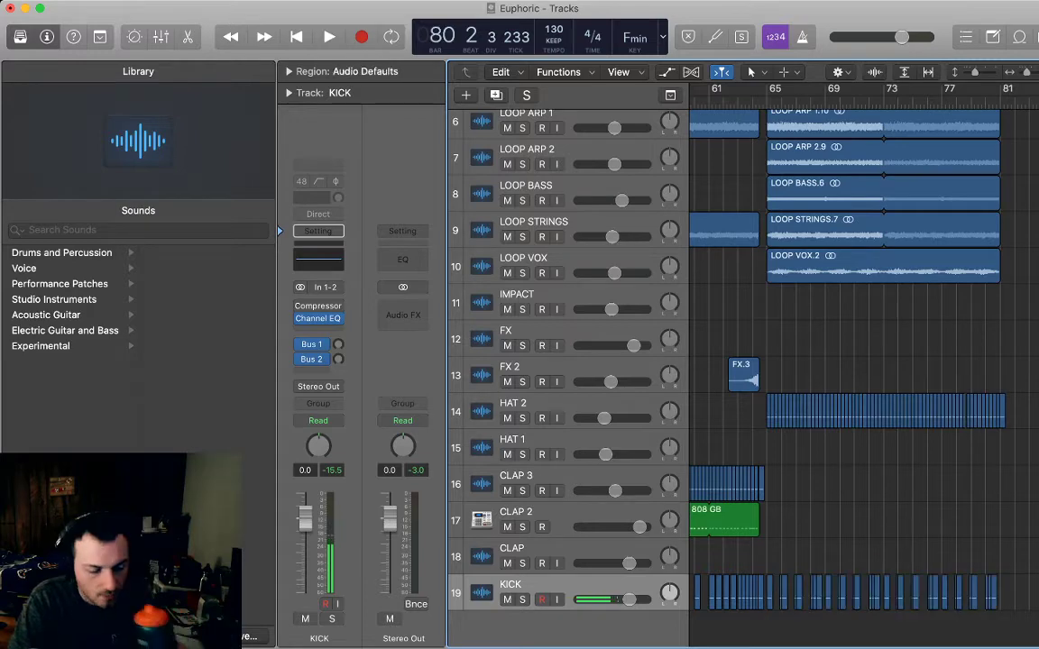
{"action": "key", "text": "space"}
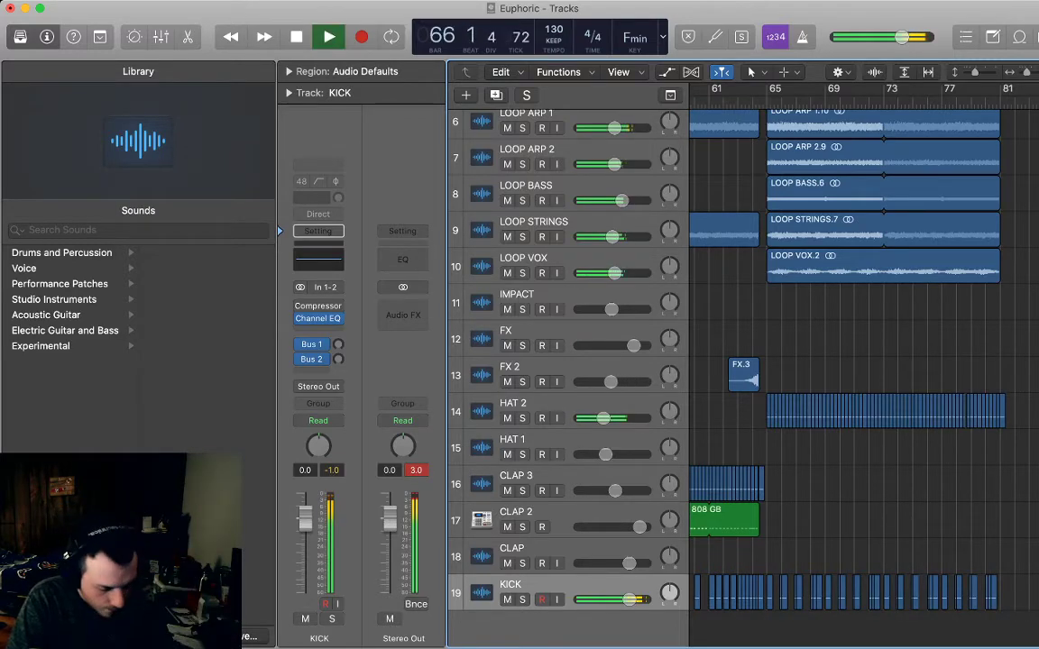
{"action": "key", "text": "space"}
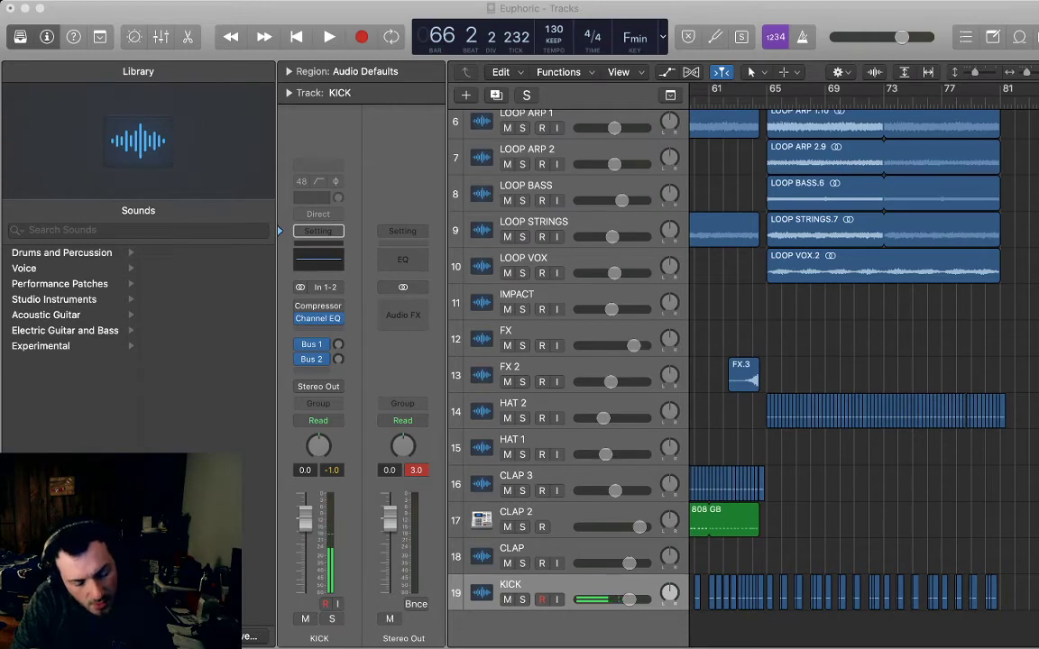
- Duplicate the CLAP 2 track, load the Epic Electro GB drum machine on the copy, and audition it over the drop
{"action": "left_click", "coordinate": [725, 520]}
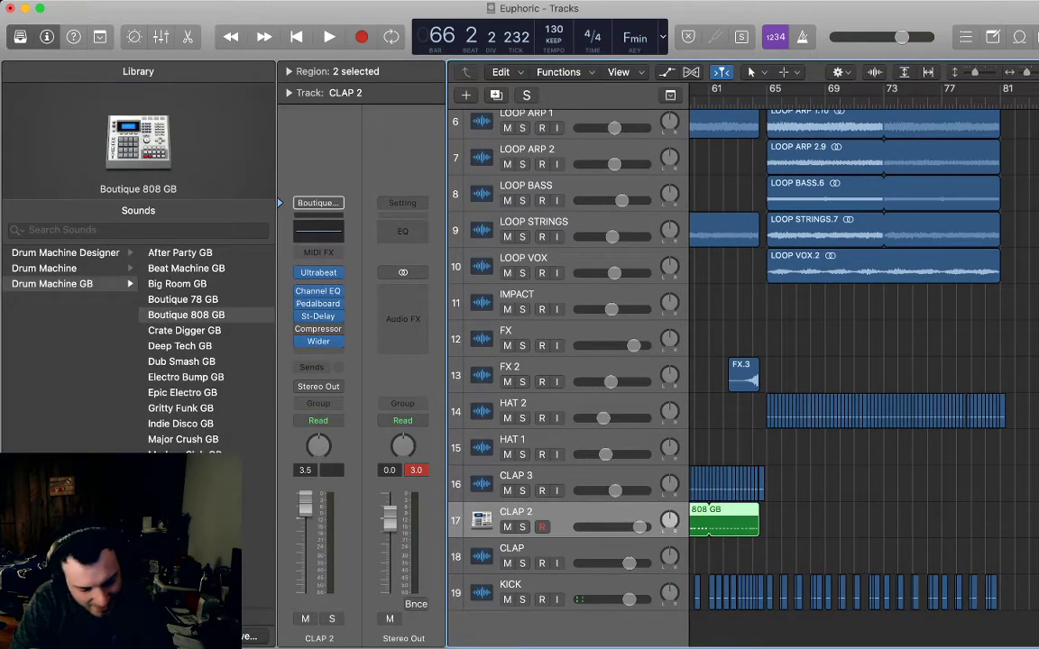
{"action": "key", "text": "super+d"}
{"action": "left_click", "coordinate": [185, 377]}
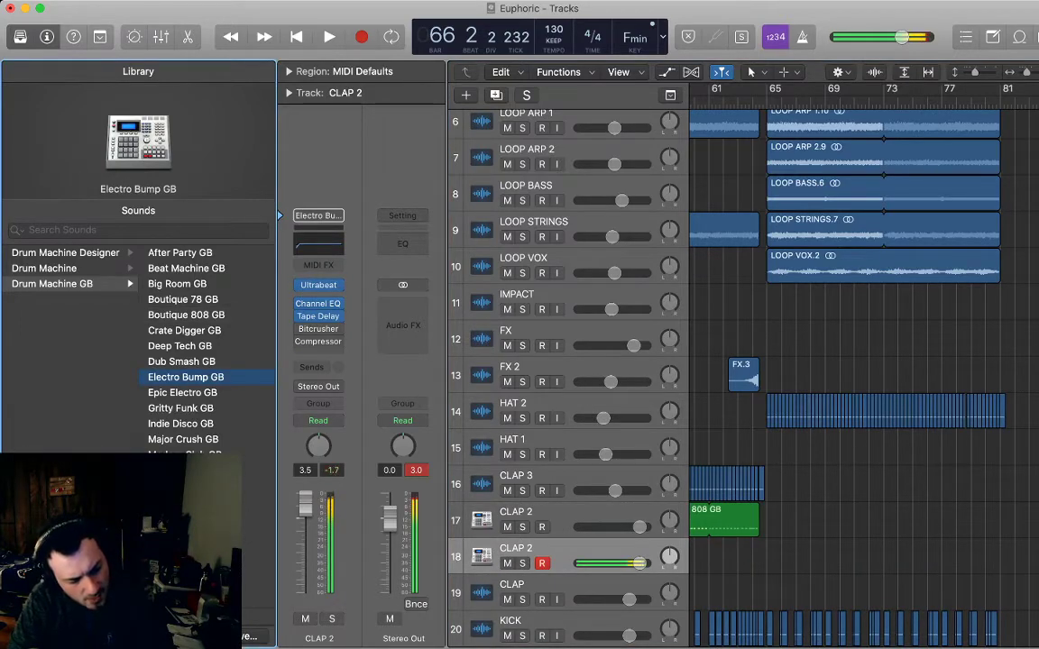
{"action": "key", "text": "Down"}
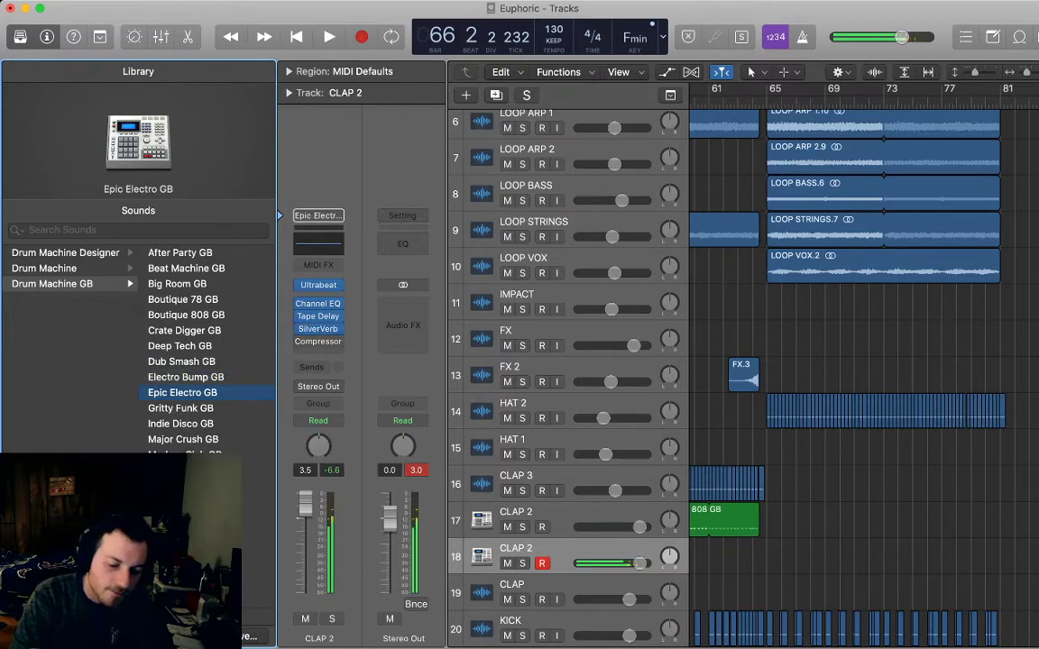
{"action": "key", "text": "space"}
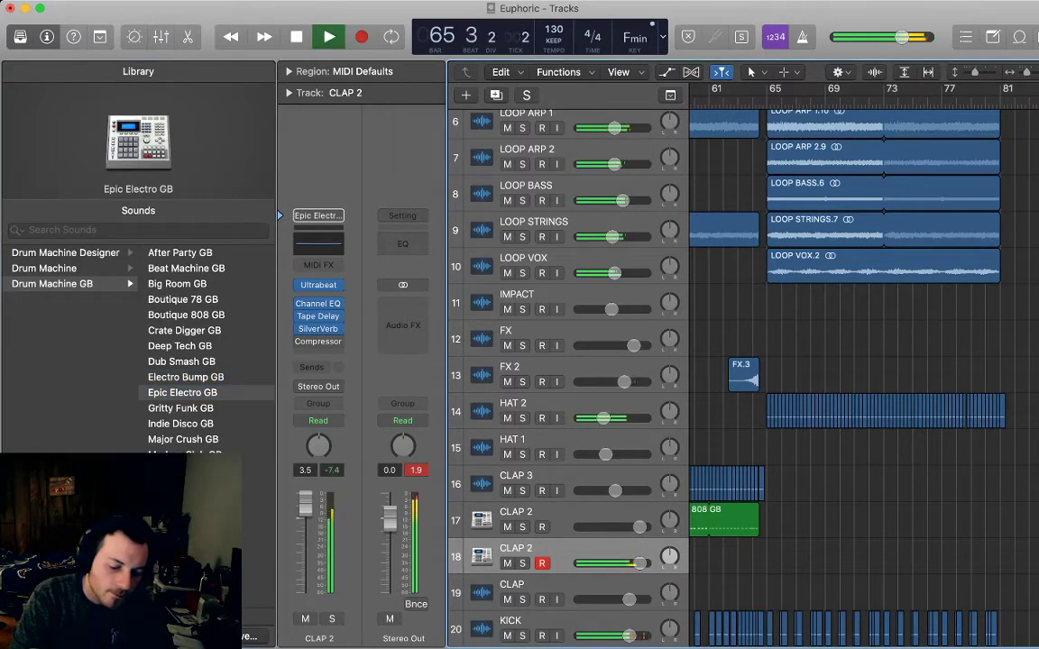
{"action": "key", "text": "space"}
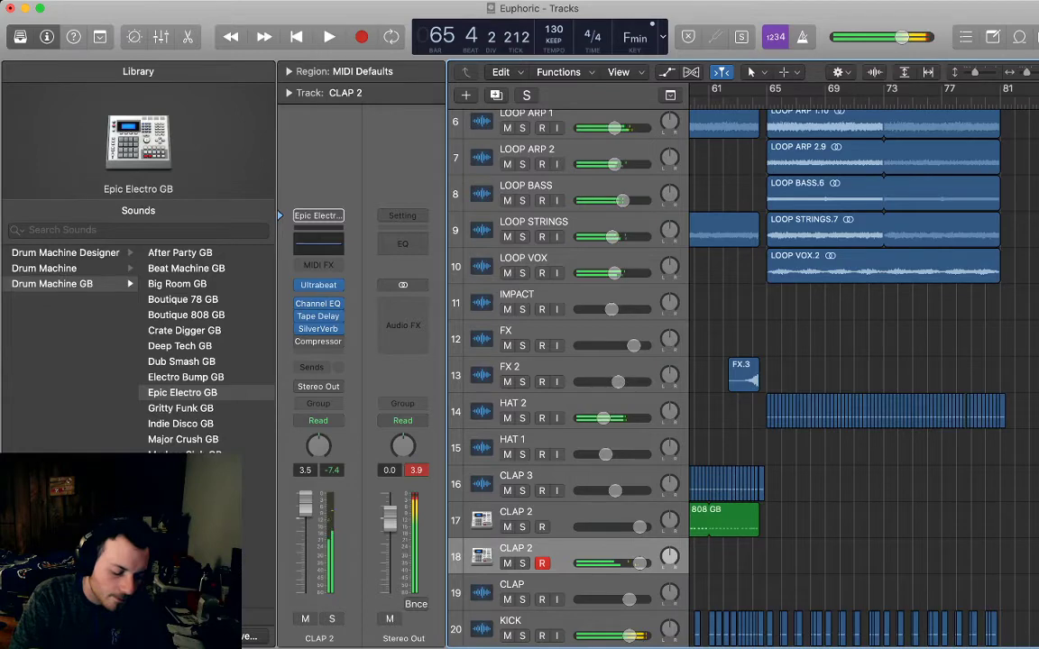
- Rename the duplicated drum machine track to SNARE and place it between CLAP and KICK
{"action": "key", "text": "comma"}
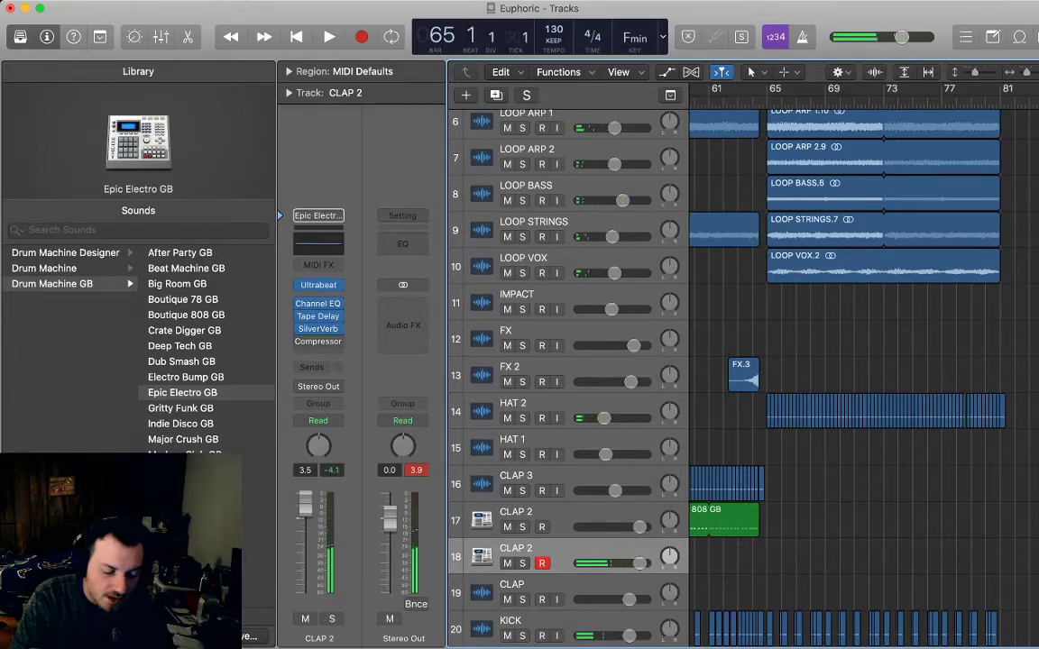
{"action": "key", "text": "shift+Return"}
{"action": "type", "text": "SNARE"}
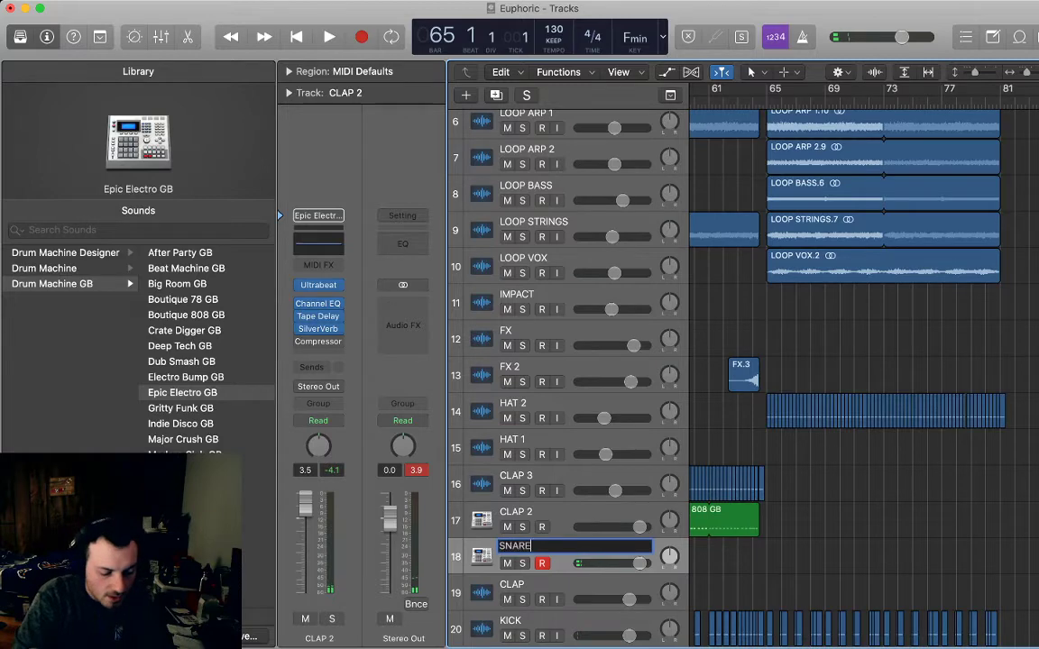
{"action": "key", "text": "Return"}
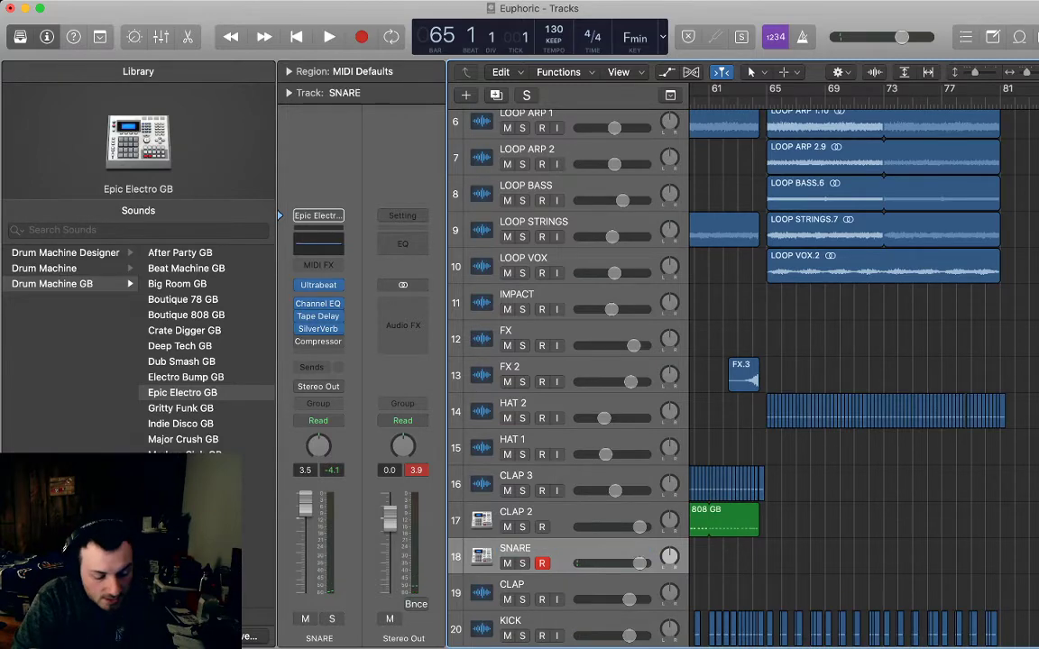
{"action": "left_click_drag", "start_coordinate": [578, 549], "coordinate": [577, 573]}
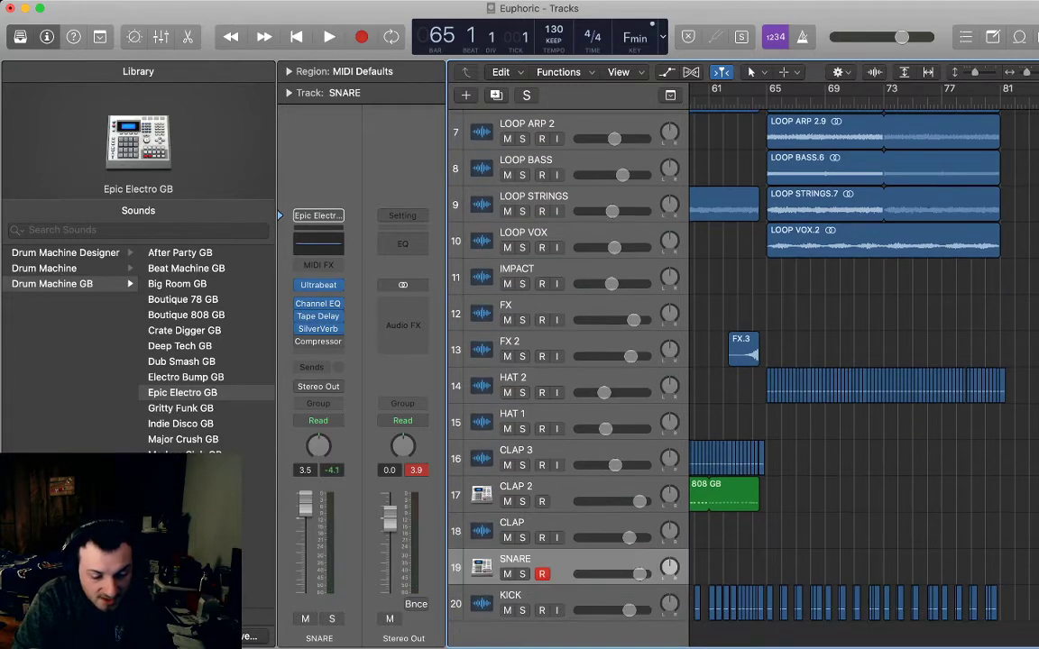
- Record a single snare hit on the SNARE track in the gap just before bar 65, retaking it as needed
{"action": "left_click_drag", "start_coordinate": [769, 101], "coordinate": [768, 101]}
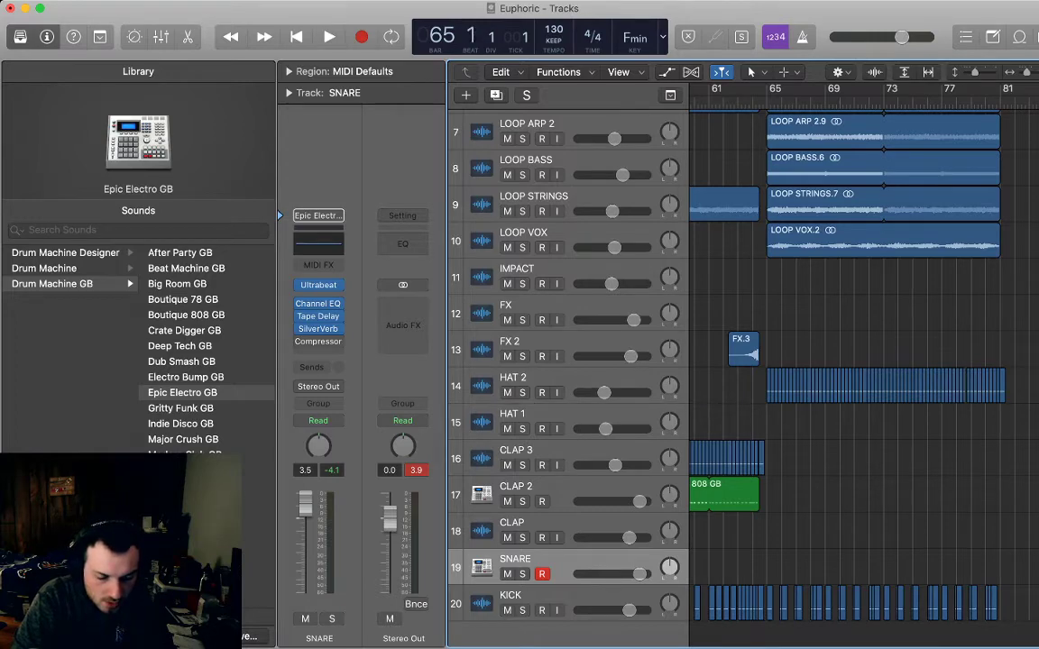
{"action": "key", "text": "comma"}
{"action": "key", "text": "r"}
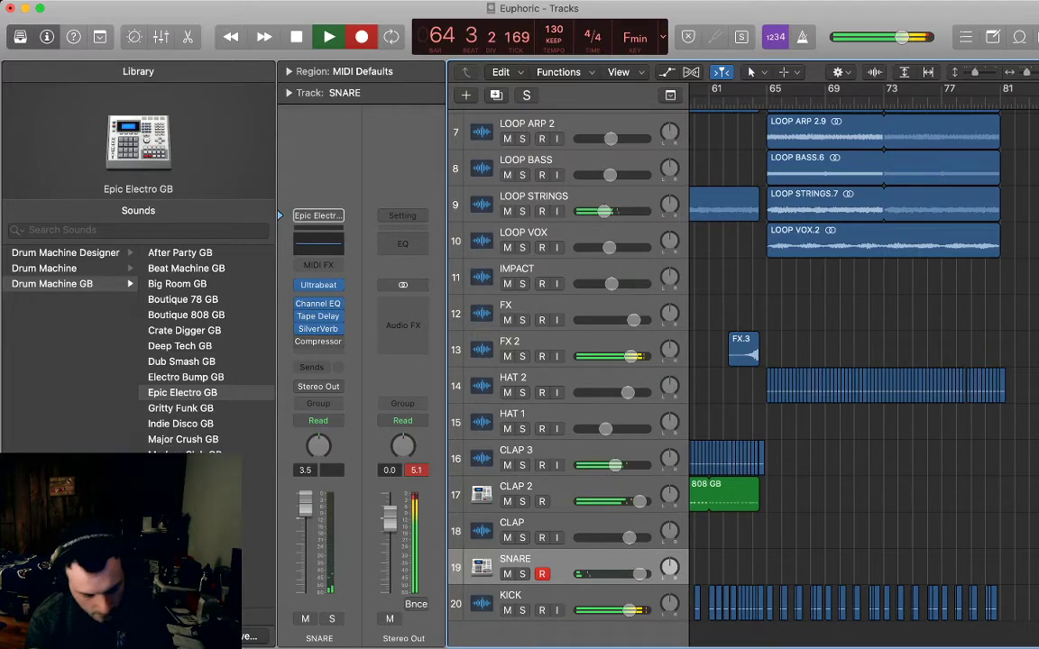
{"action": "key", "text": "space"}
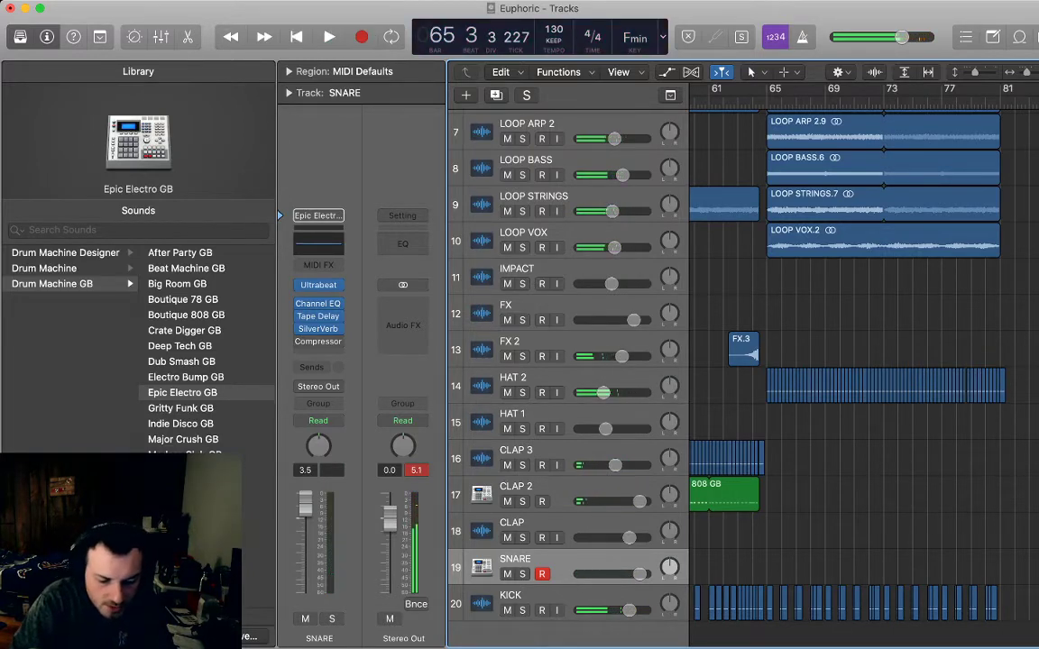
{"action": "key", "text": "comma"}
{"action": "key", "text": "r"}
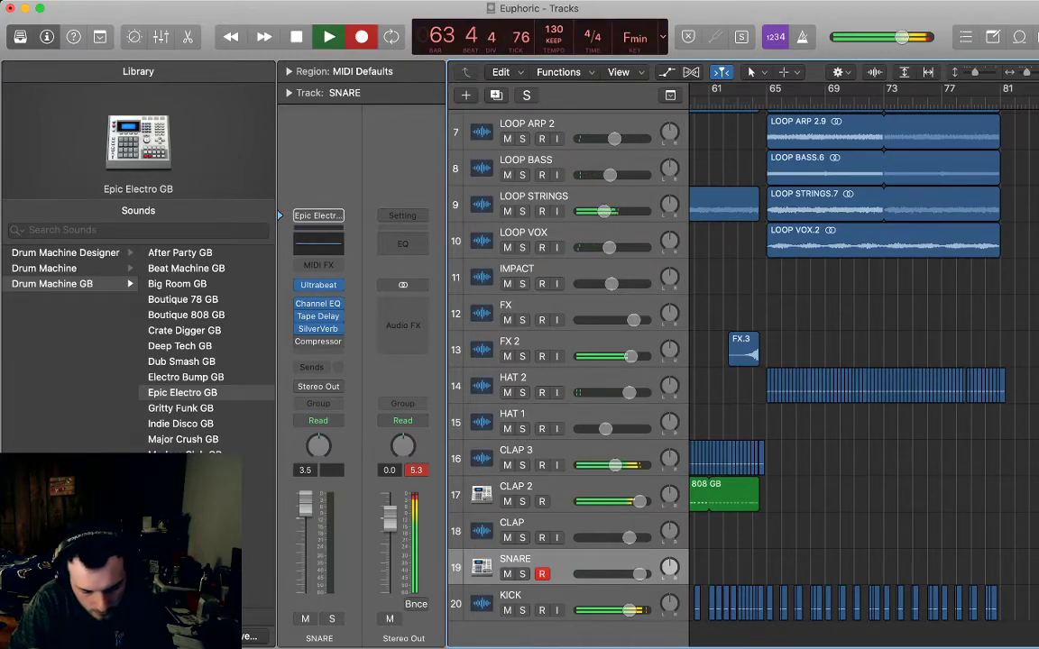
{"action": "key", "text": "space"}
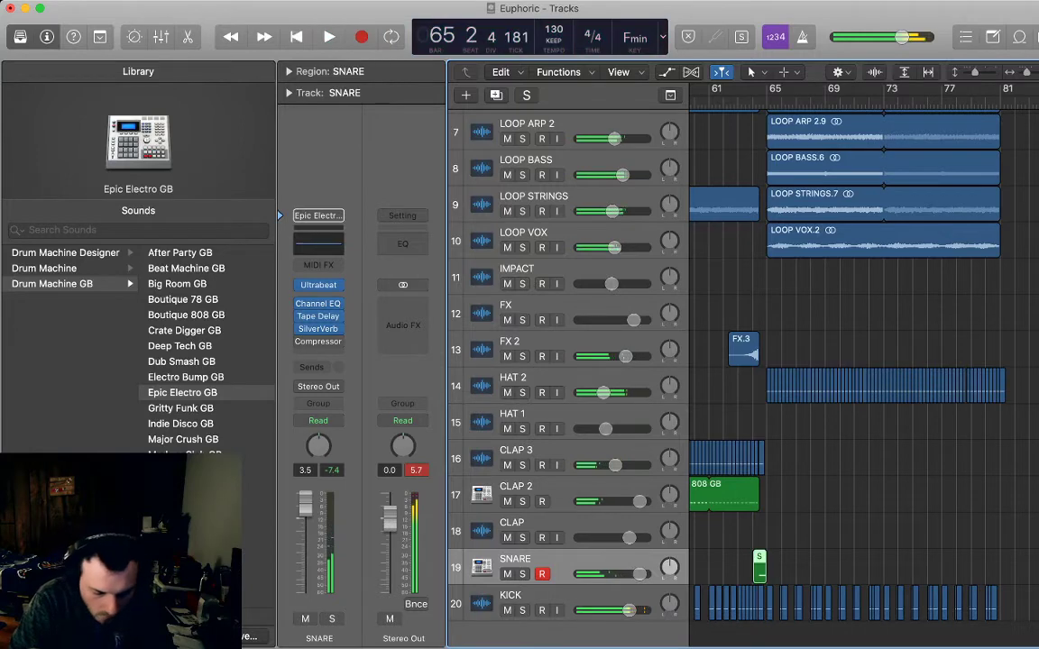
- Open the recorded snare region in the Piano Roll and return the playhead to bar 65
{"action": "key", "text": "p"}
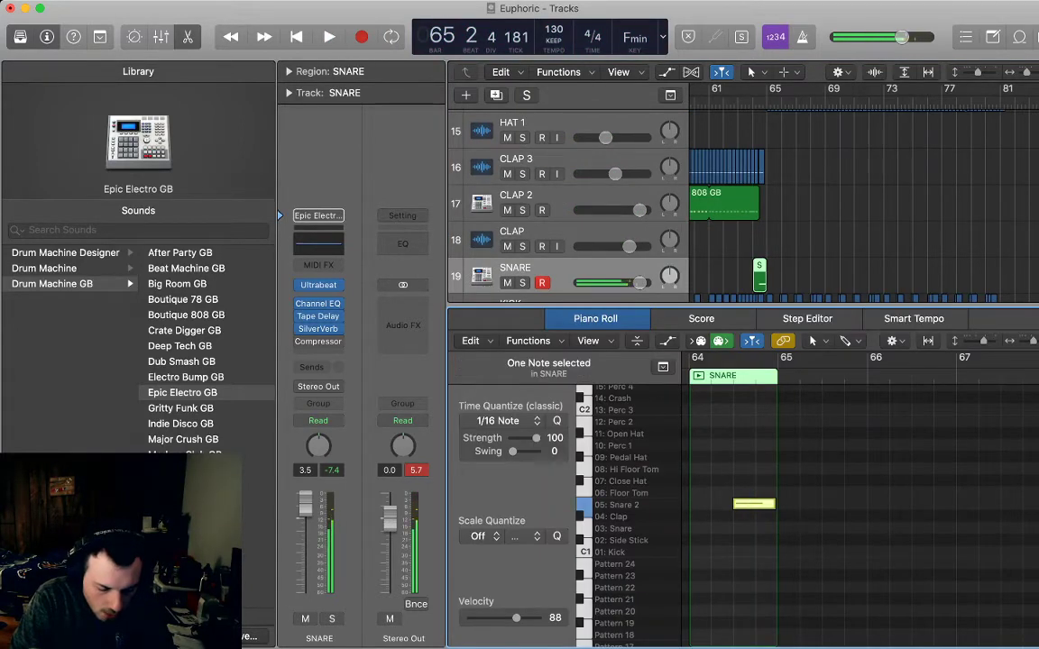
{"action": "scroll", "coordinate": [864, 203], "scroll_direction": "right", "scroll_amount": 3}
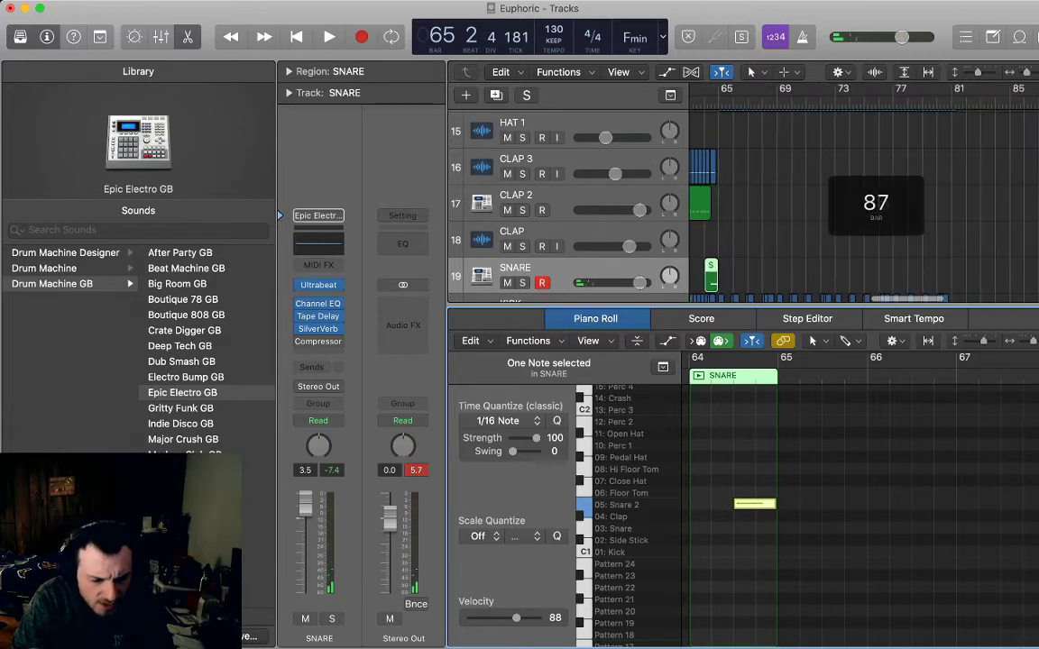
{"action": "scroll", "coordinate": [864, 203], "scroll_direction": "left", "scroll_amount": 1}
{"action": "left_click", "coordinate": [718, 102]}
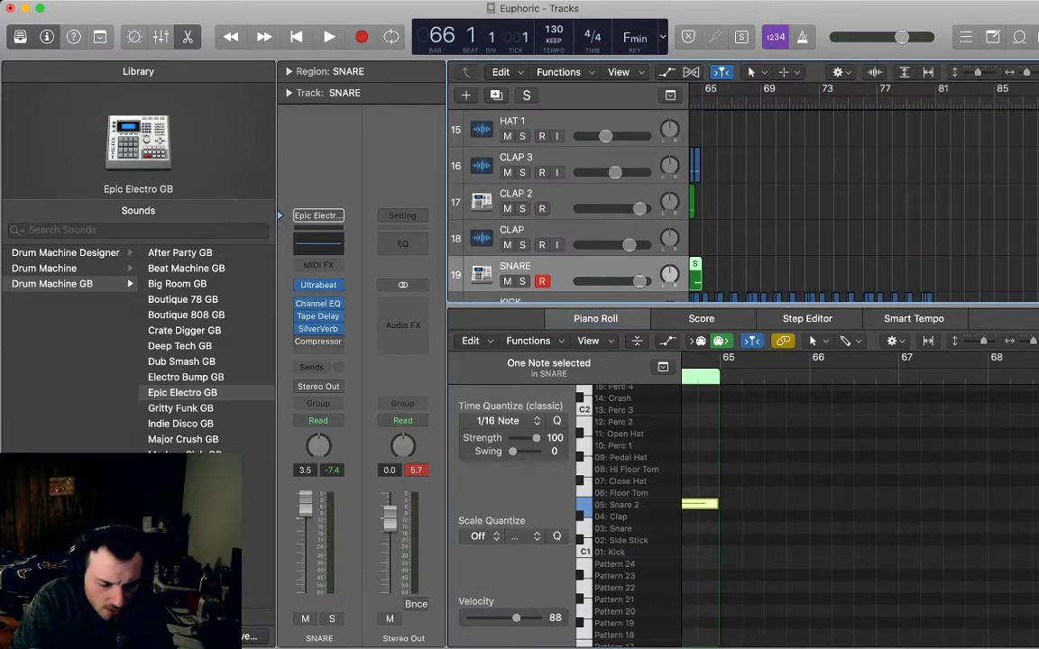
{"action": "key", "text": "comma"}
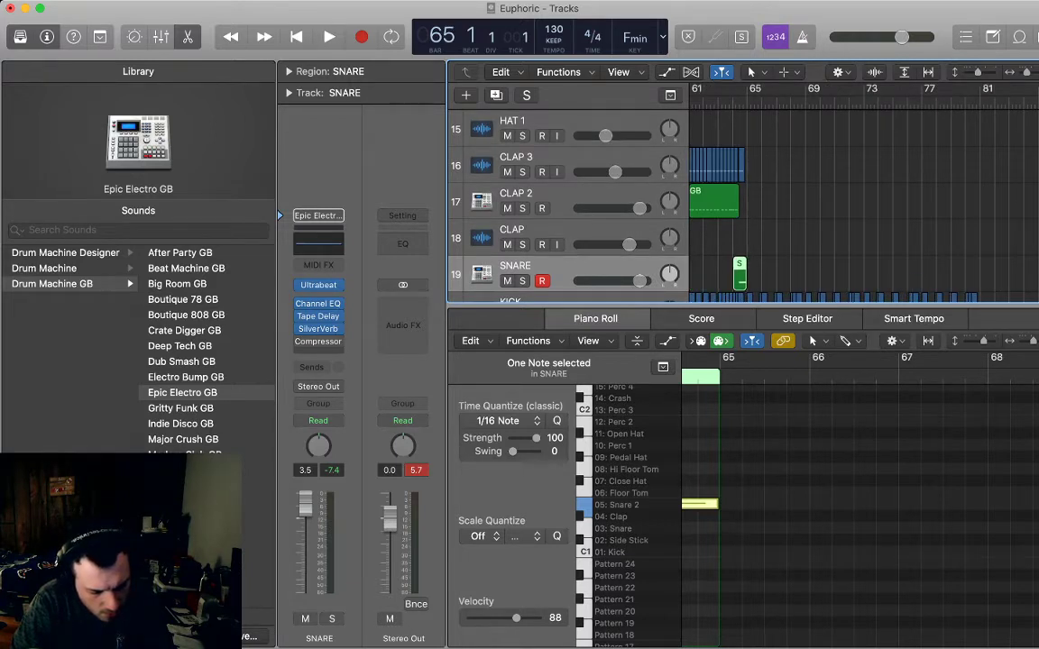
- Add a Valhalla reverb and enable the Compressor on the SNARE channel, raising its volume to 6.0 dB while auditioning the hit
{"action": "key", "text": "super+k"}
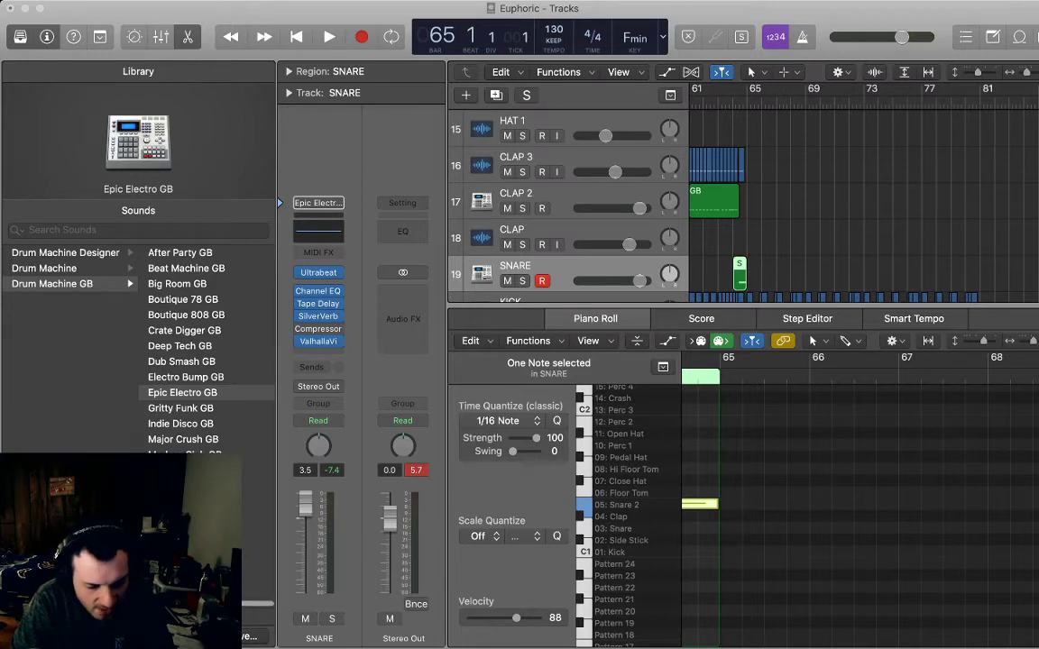
{"action": "left_click", "coordinate": [812, 262]}
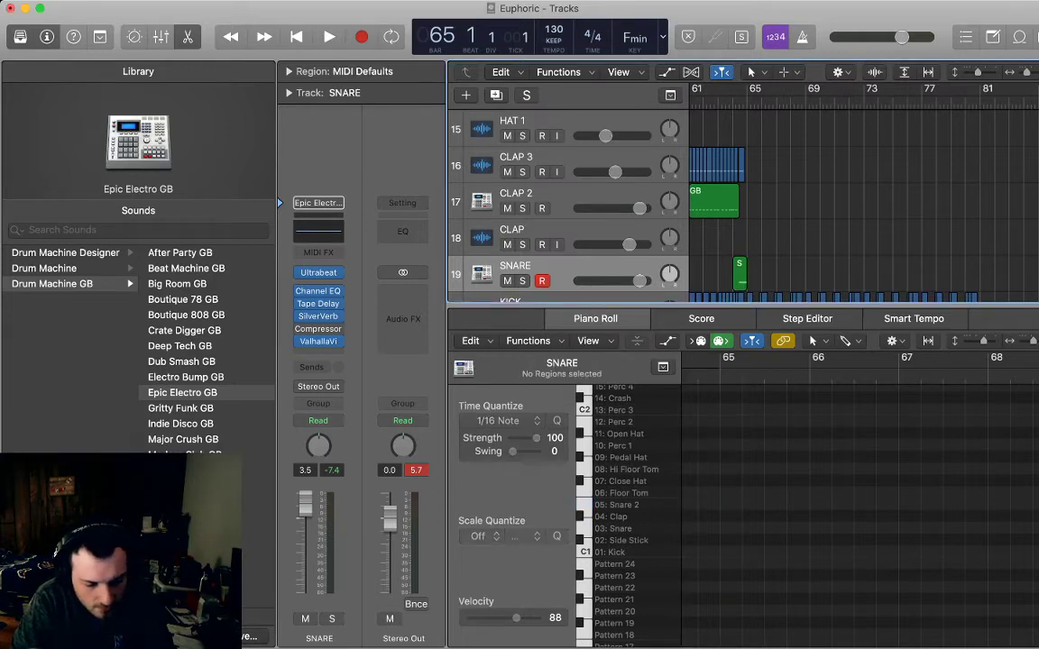
{"action": "key", "text": "space"}
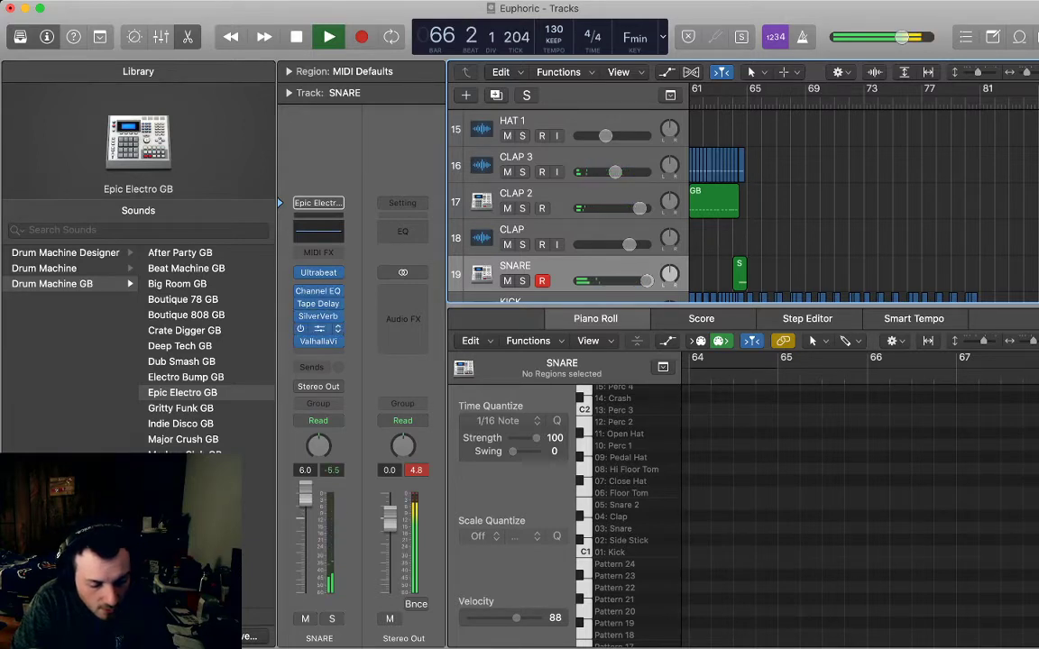
{"action": "key", "text": "space"}
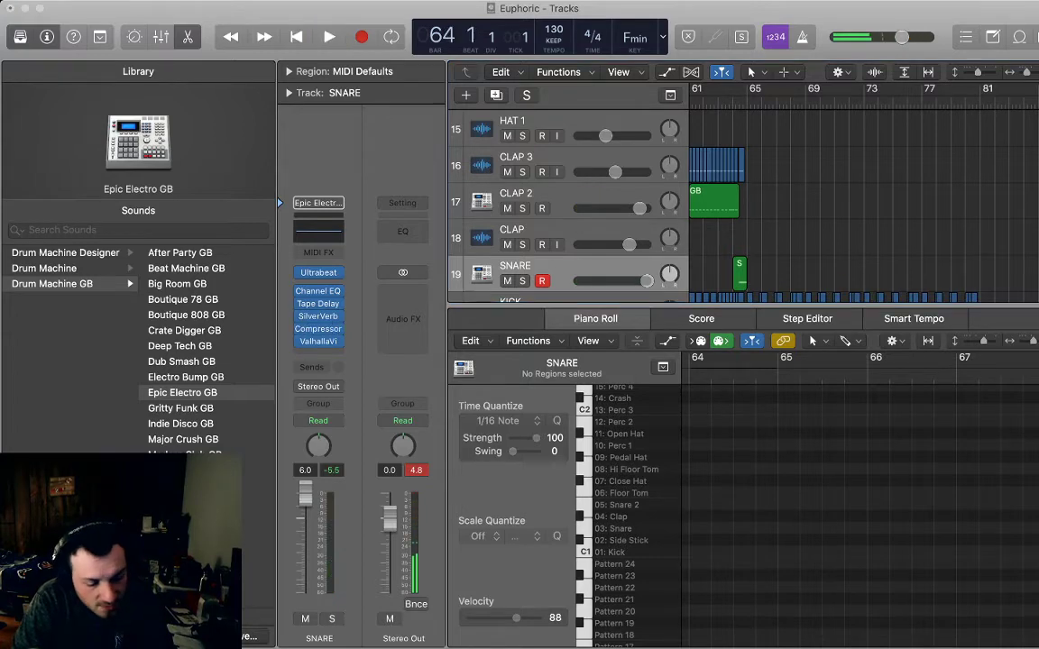
{"action": "scroll", "coordinate": [745, 206], "scroll_direction": "up", "scroll_amount": 2}
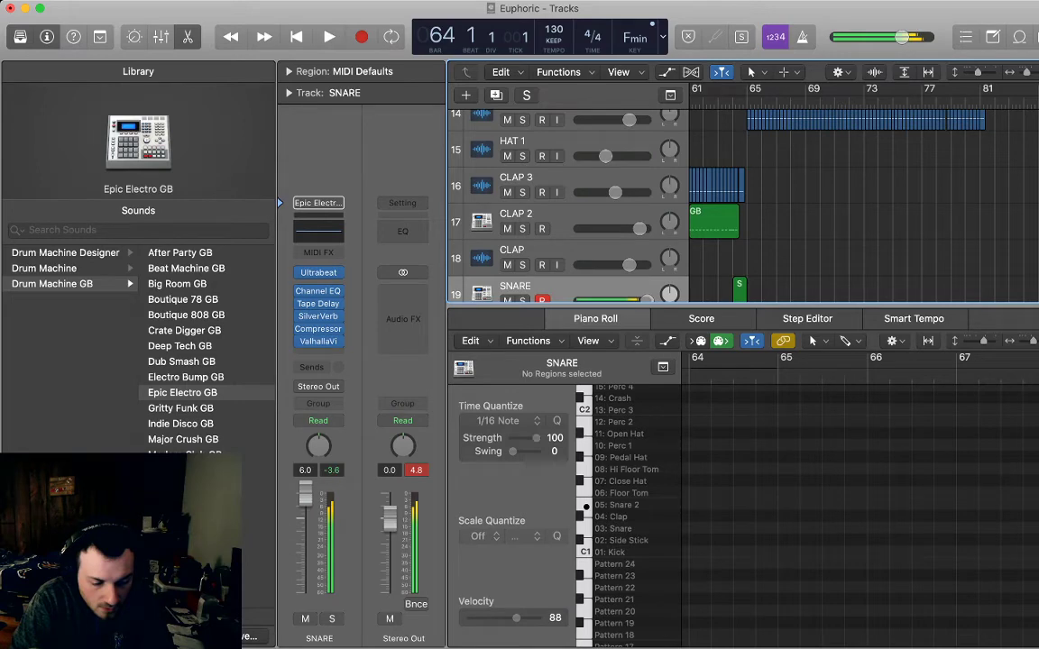
- Record a four-hit Snare 2 pattern on the SNARE track from bar 65 to bar 69 and select its notes in the Piano Roll
{"action": "key", "text": "space"}
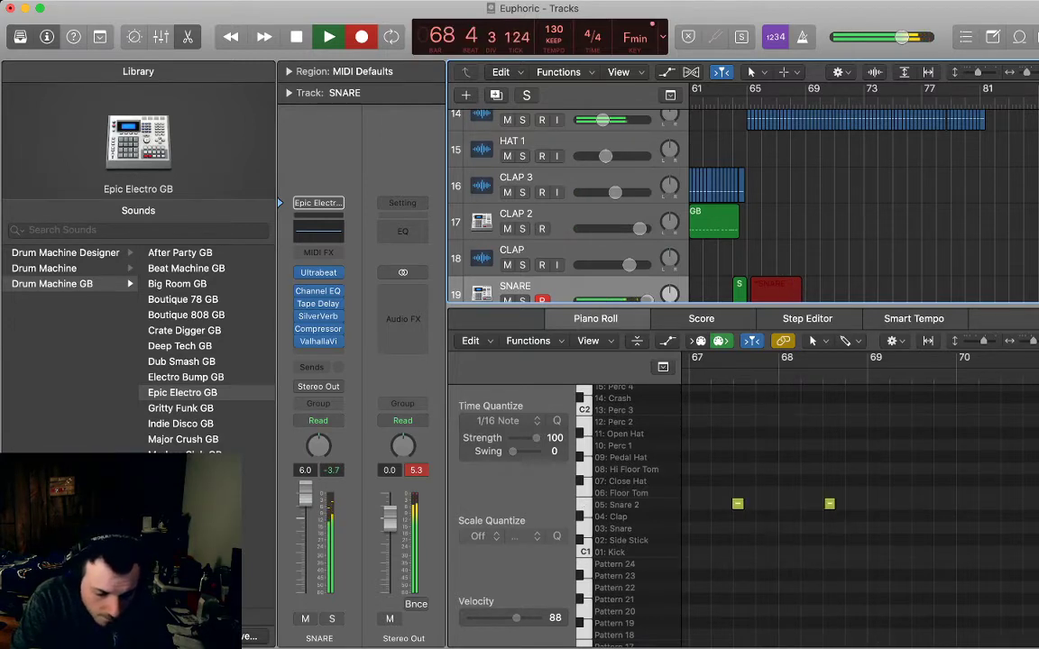
{"action": "key", "text": "space"}
{"action": "scroll", "coordinate": [569, 208], "scroll_direction": "down", "scroll_amount": 3}
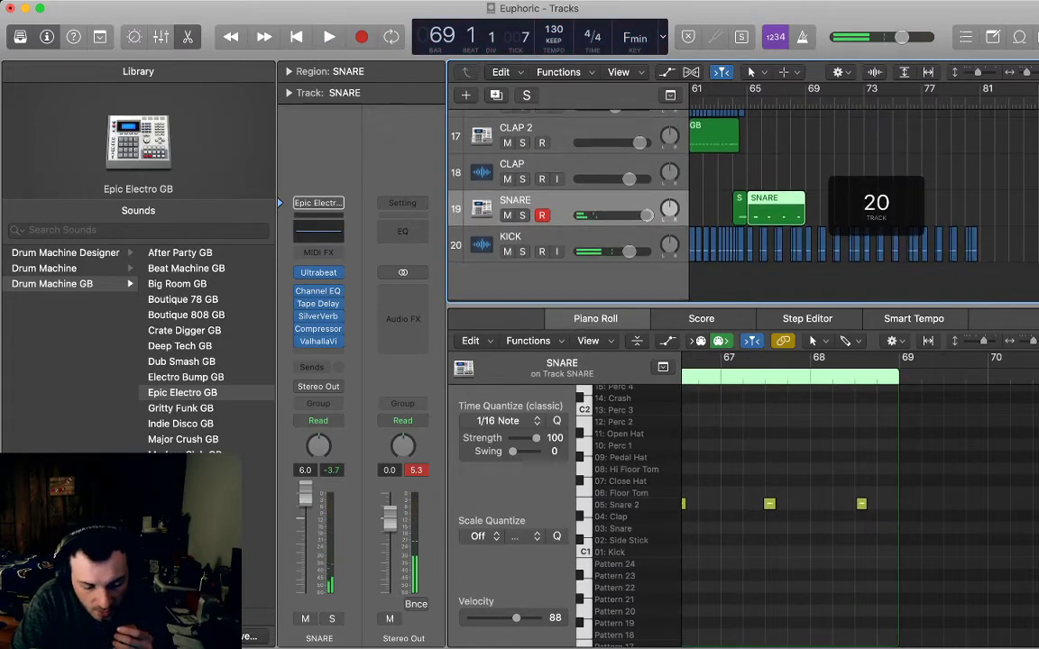
{"action": "left_click_drag", "start_coordinate": [888, 461], "coordinate": [677, 520]}
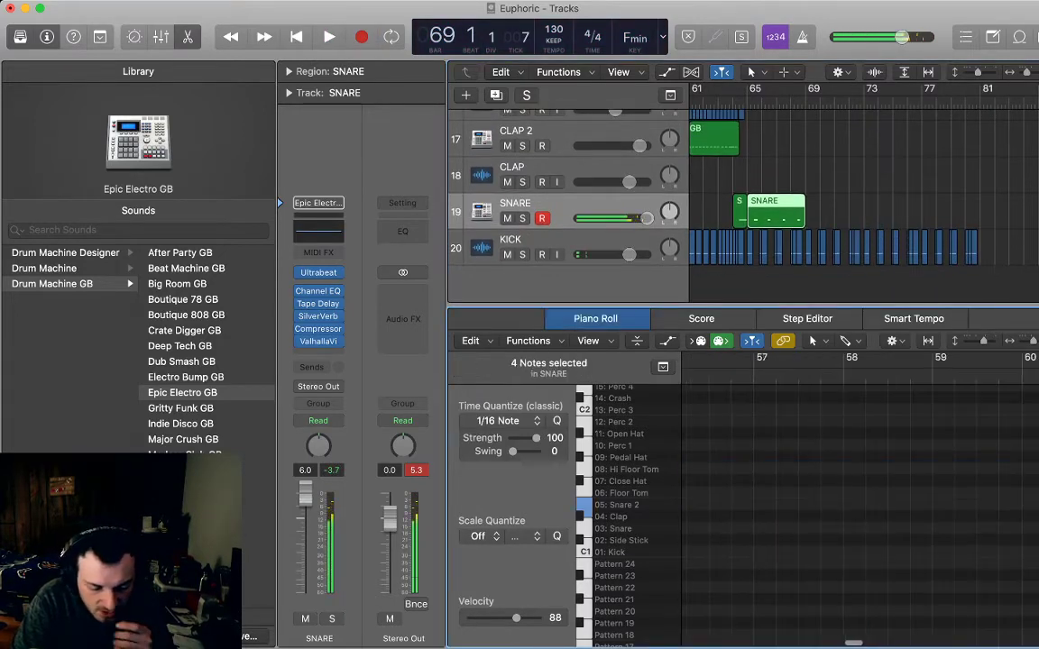
{"action": "scroll", "coordinate": [811, 514], "scroll_direction": "right", "scroll_amount": 8}
{"action": "scroll", "coordinate": [811, 514], "scroll_direction": "right", "scroll_amount": 3}
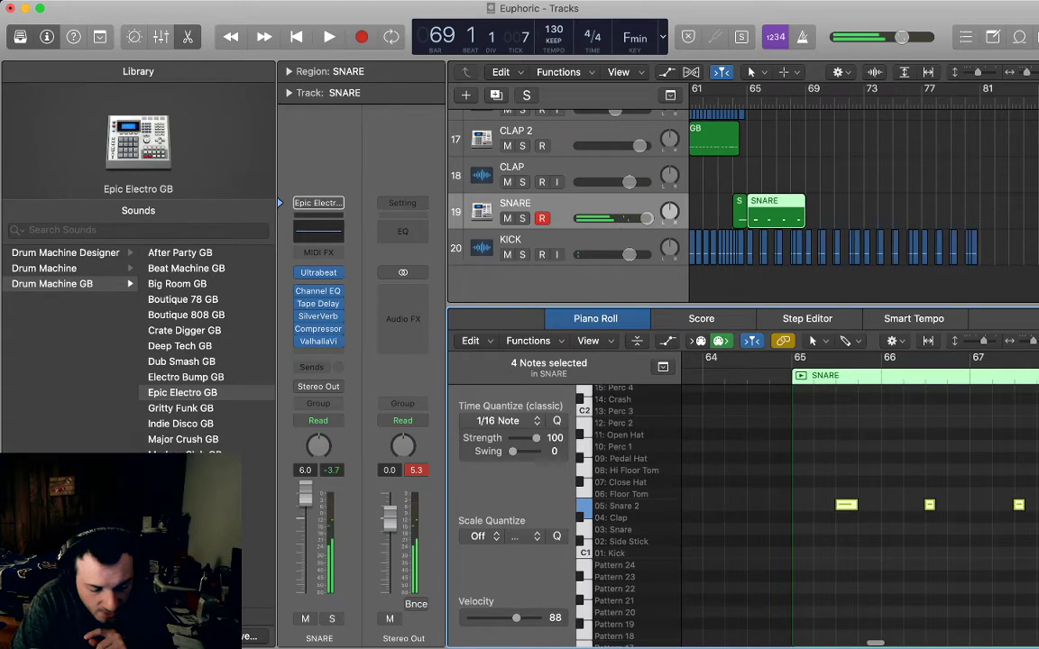
{"action": "key", "text": "e"}
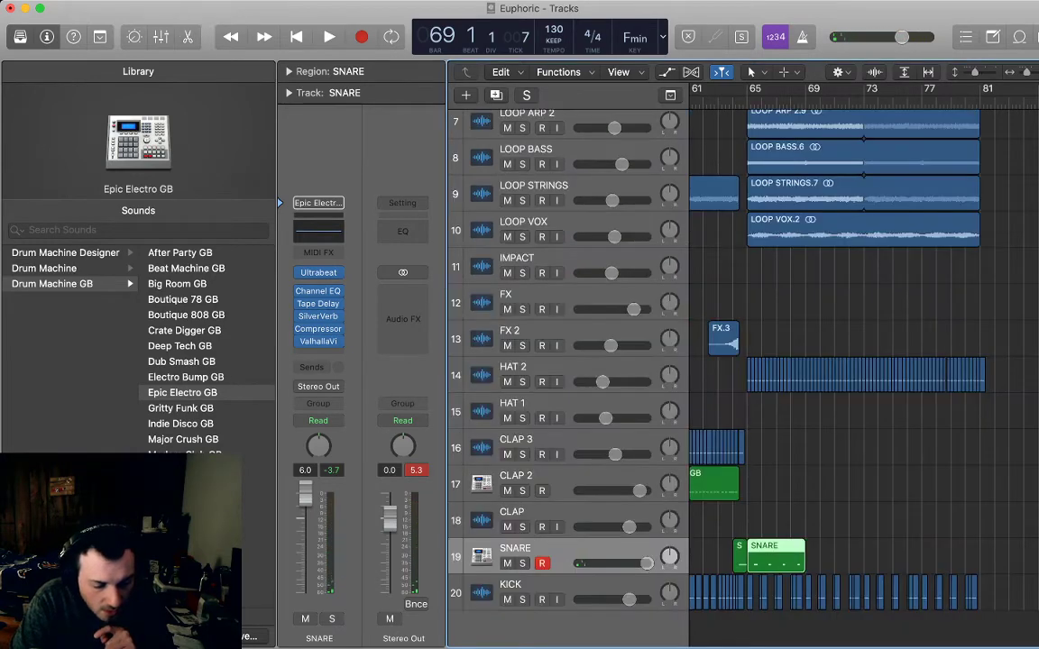
- Loop the recorded SNARE region out to bar 81 and split it at bar 73
{"action": "key", "text": "comma"}
{"action": "key", "text": "comma"}
{"action": "key", "text": "comma"}
{"action": "key", "text": "comma"}
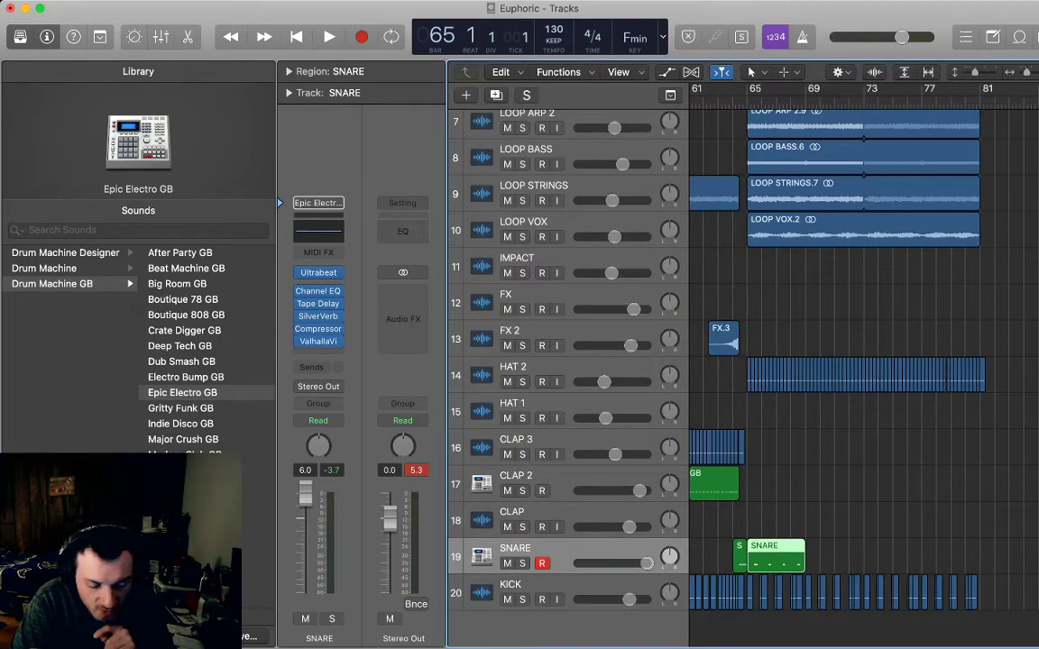
{"action": "left_click_drag", "start_coordinate": [803, 548], "coordinate": [979, 549]}
{"action": "key", "text": "shift+period"}
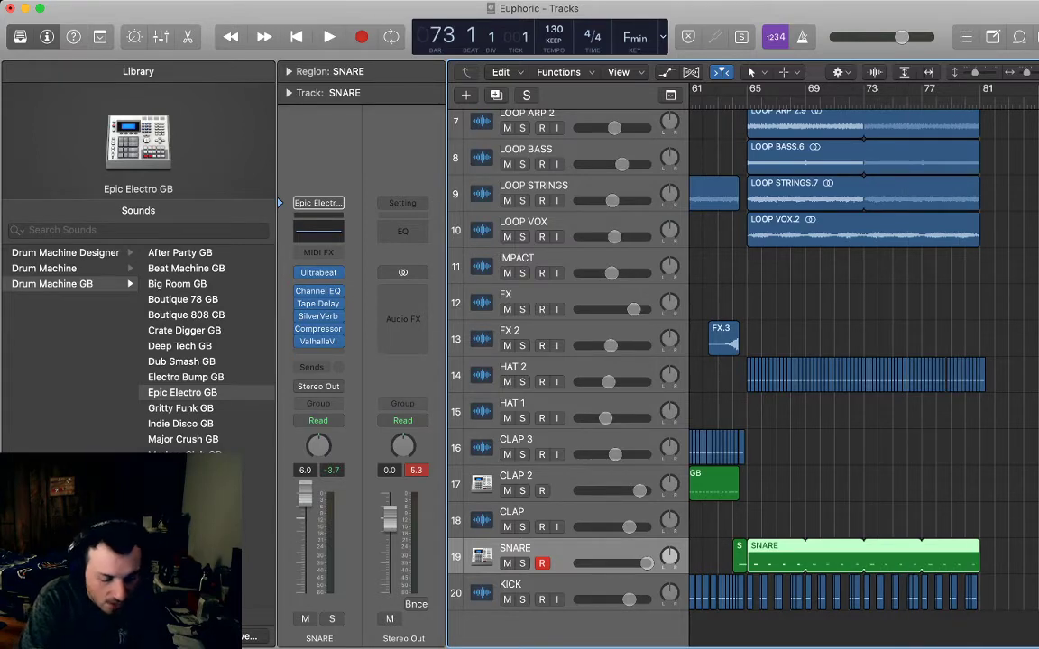
{"action": "key", "text": "super+t"}
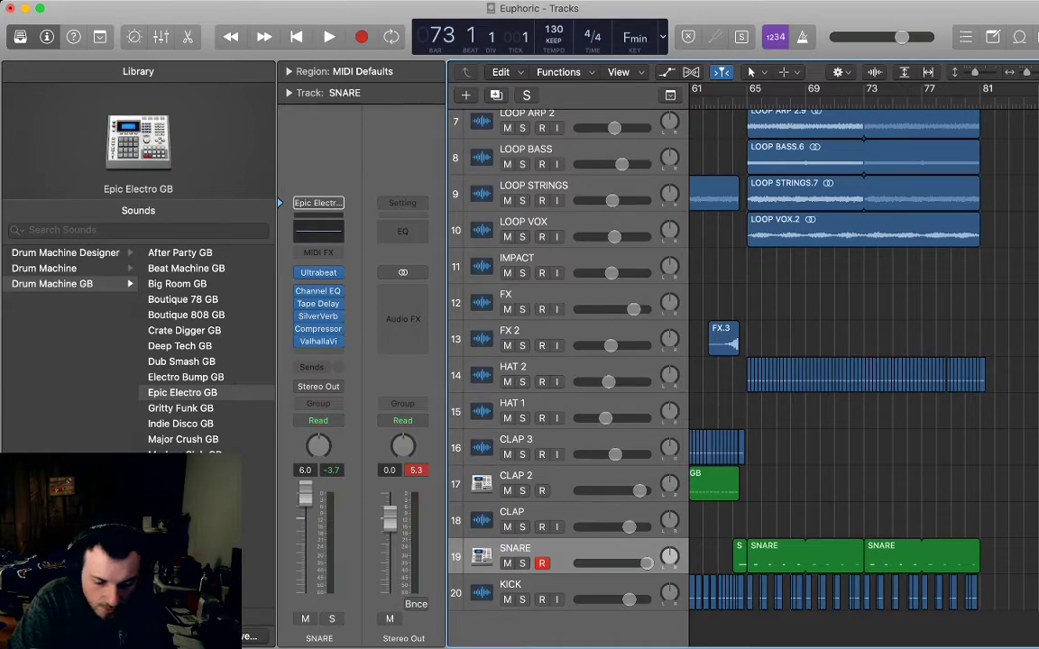
- Split the second SNARE region at bar 77 and join the halves into one region spanning bars 73 to 81
{"action": "left_click", "coordinate": [921, 101]}
{"action": "left_click_drag", "start_coordinate": [902, 520], "coordinate": [953, 554]}
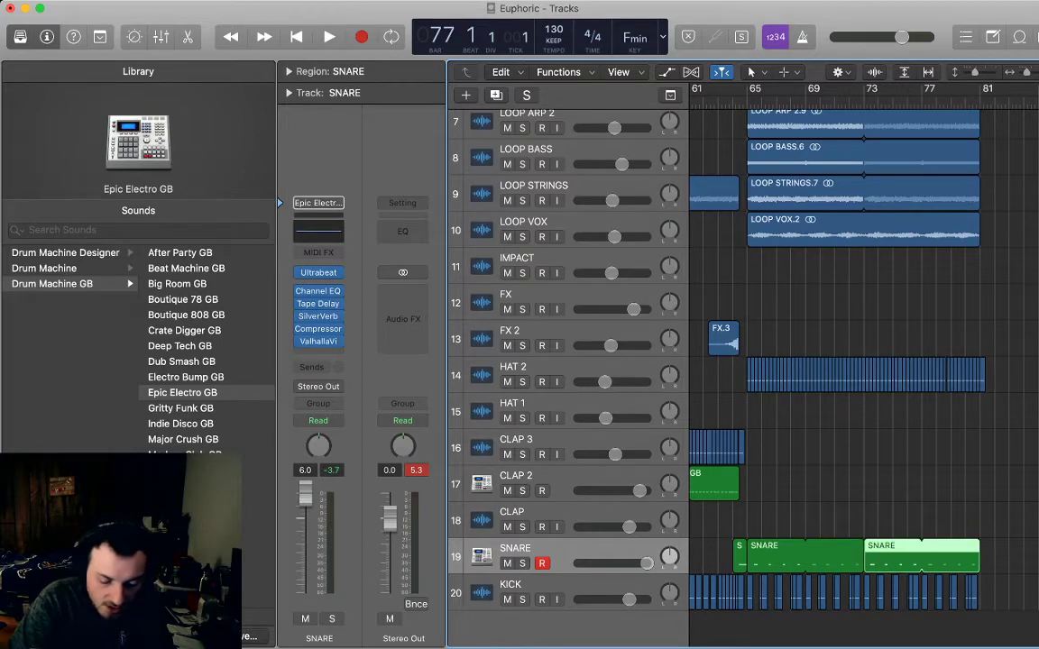
{"action": "key", "text": "super+t"}
{"action": "left_click_drag", "start_coordinate": [889, 510], "coordinate": [951, 552]}
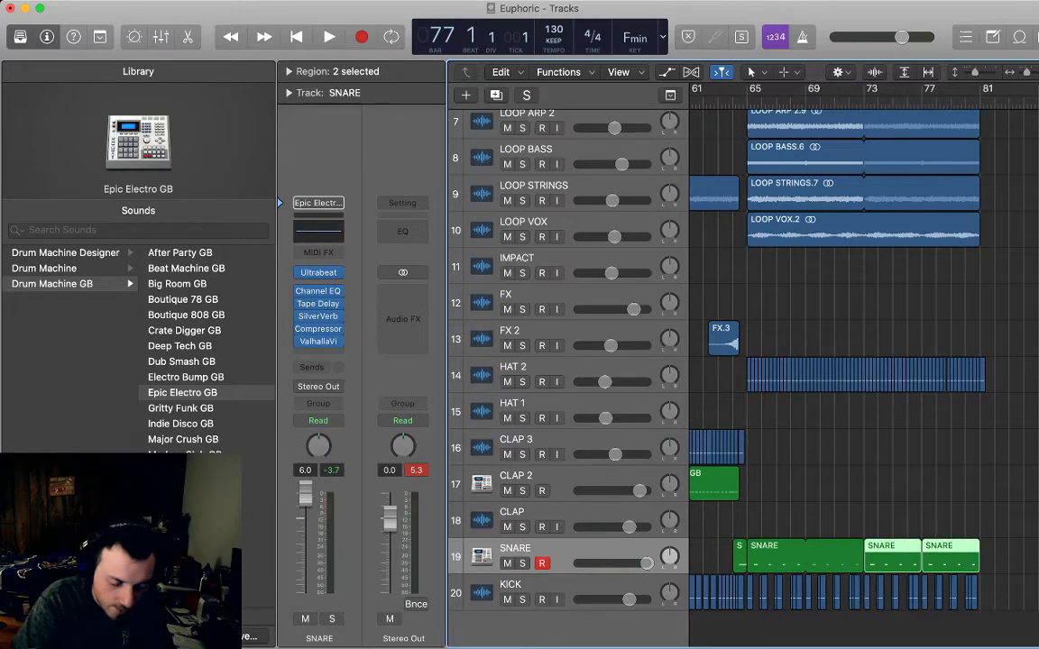
{"action": "key", "text": "ctrl+j"}
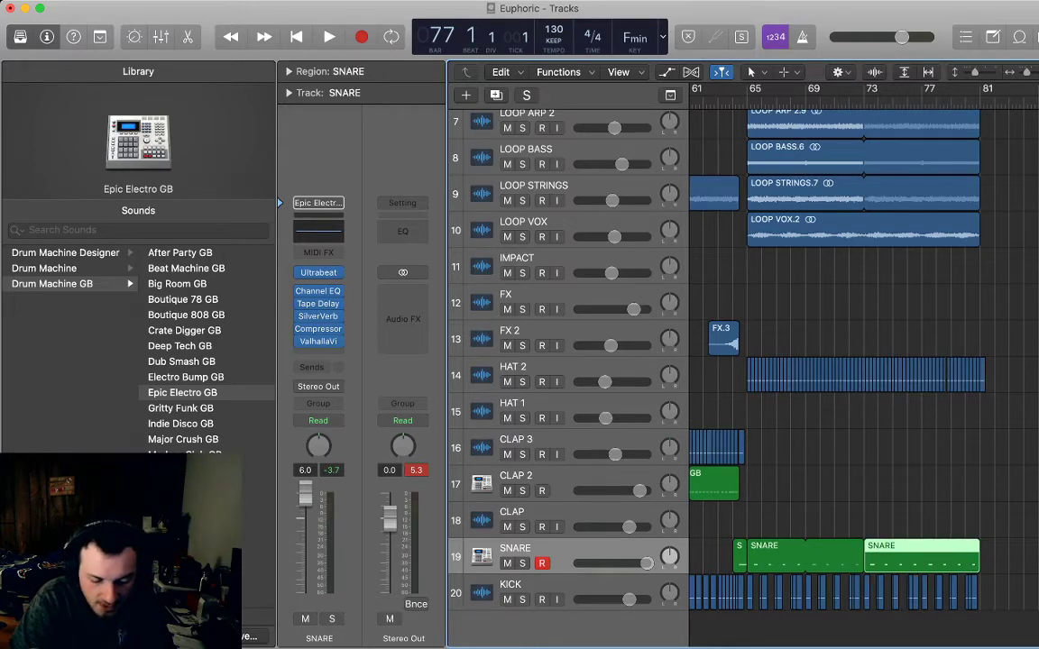
- Split the first looped SNARE region at bar 69 and join its parts into one region spanning bars 65 to 73
{"action": "left_click", "coordinate": [805, 101]}
{"action": "left_click_drag", "start_coordinate": [777, 515], "coordinate": [806, 550]}
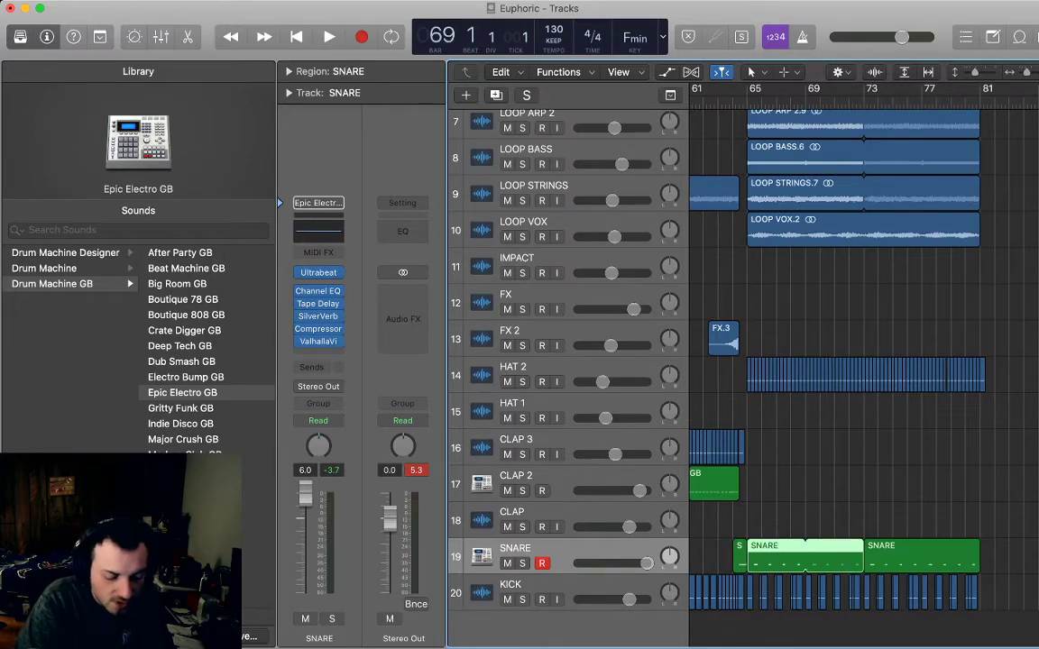
{"action": "key", "text": "ctrl+t"}
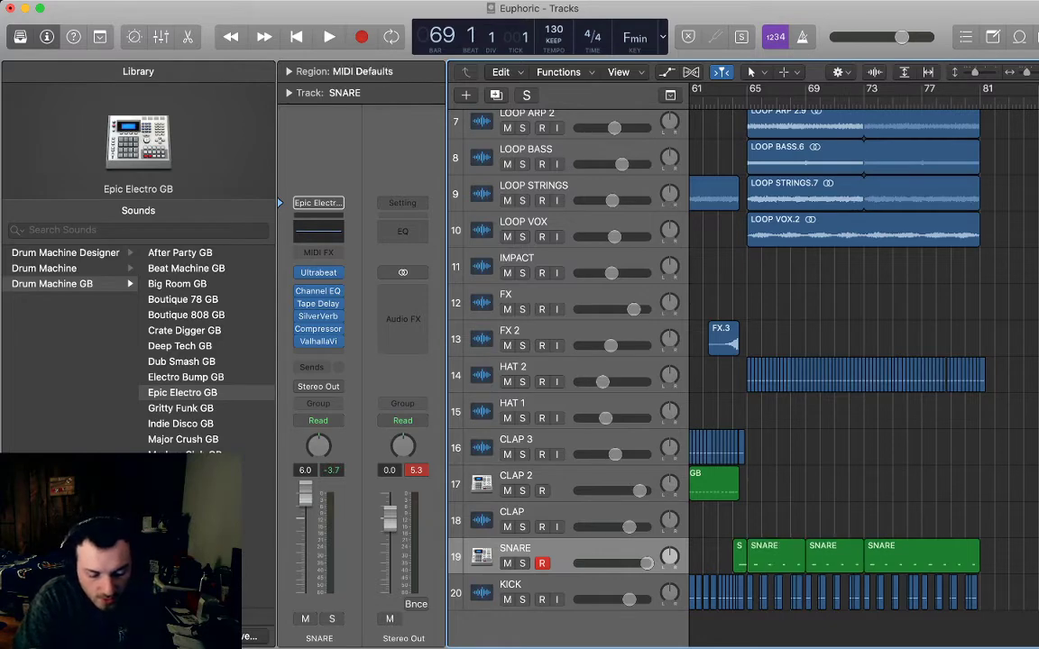
{"action": "left_click_drag", "start_coordinate": [785, 519], "coordinate": [819, 541]}
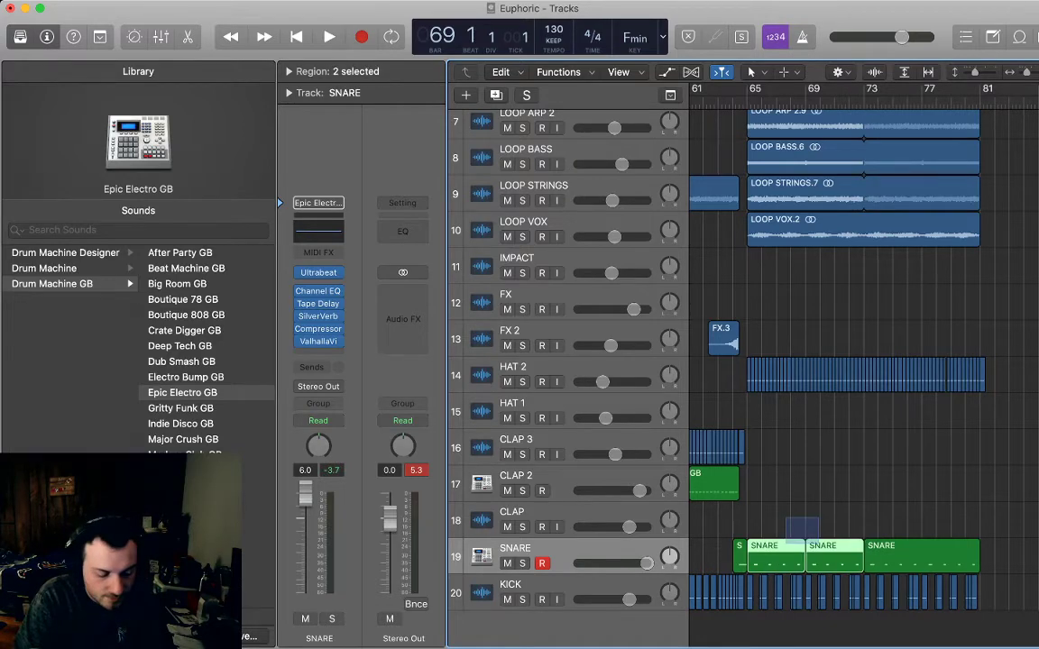
{"action": "key", "text": "super+j"}
- Play the arrangement from bar 64 to check the snare pattern in the drop
{"action": "left_click", "coordinate": [733, 101]}
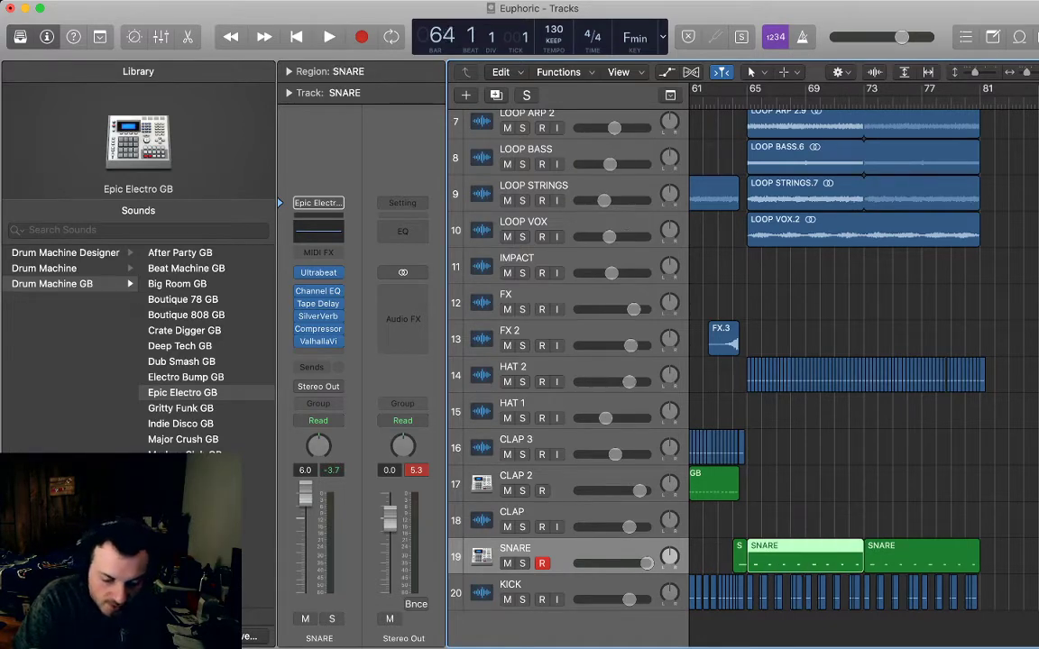
{"action": "key", "text": "space"}
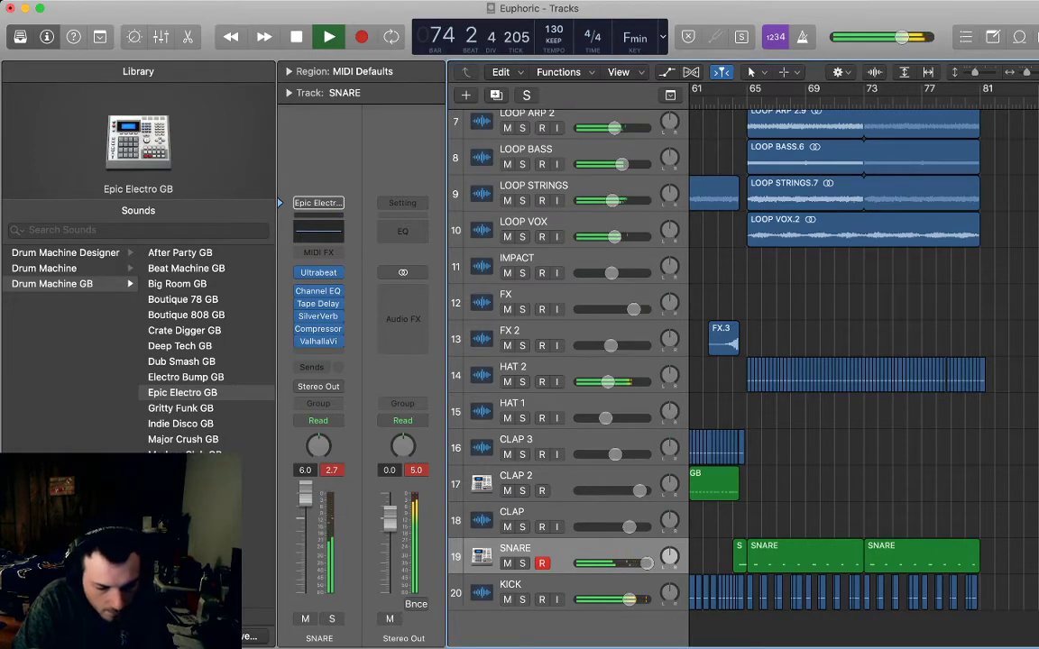
{"action": "key", "text": "space"}
- Lower the drop's volume automation: LOOP ARP 1 to -5.9 dB, ARP 2 to -8.4, BASS to -3.3, STRINGS to -9.8, VOX to -6.8
{"action": "key", "text": "a"}
{"action": "scroll", "coordinate": [864, 379], "scroll_direction": "up", "scroll_amount": 10}
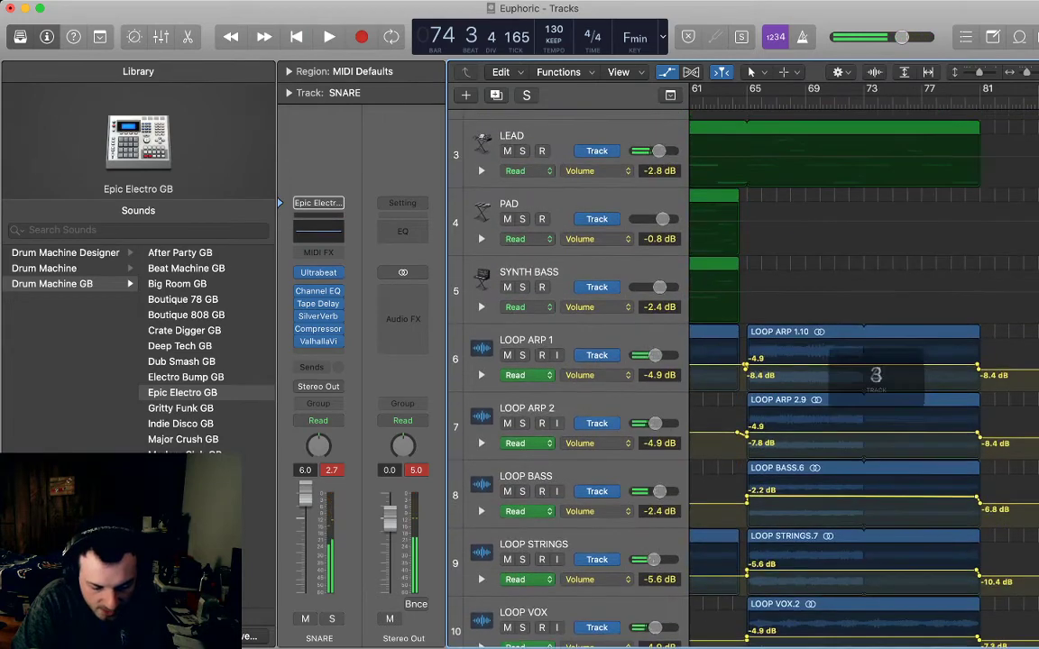
{"action": "scroll", "coordinate": [744, 379], "scroll_direction": "down", "scroll_amount": 4}
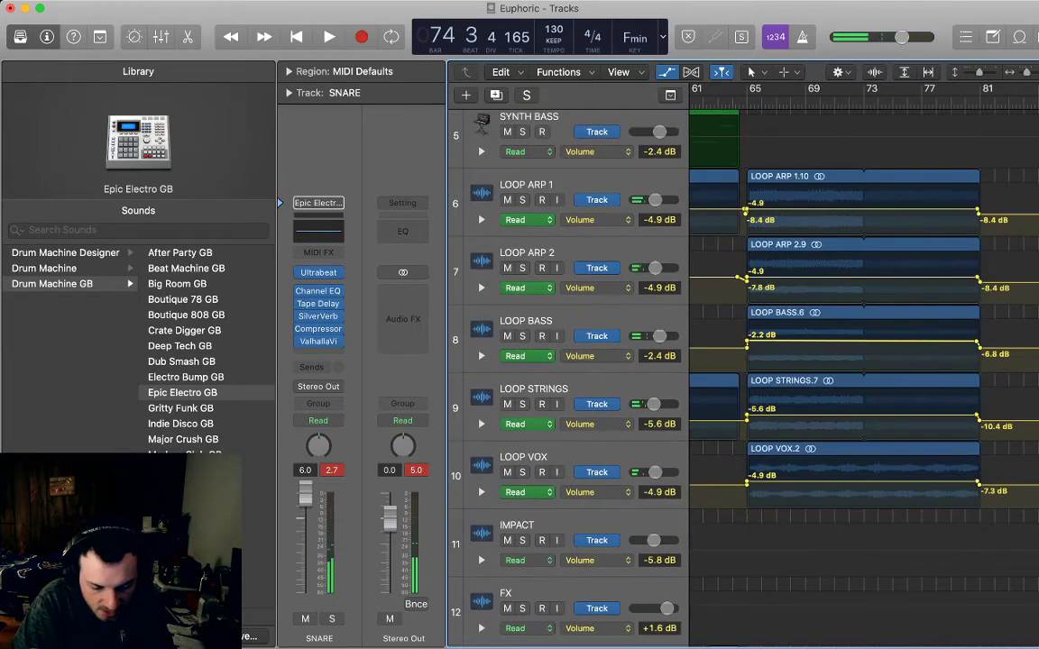
{"action": "key", "text": "super+z"}
{"action": "left_click_drag", "start_coordinate": [863, 341], "coordinate": [856, 341]}
{"action": "left_click_drag", "start_coordinate": [857, 416], "coordinate": [856, 421]}
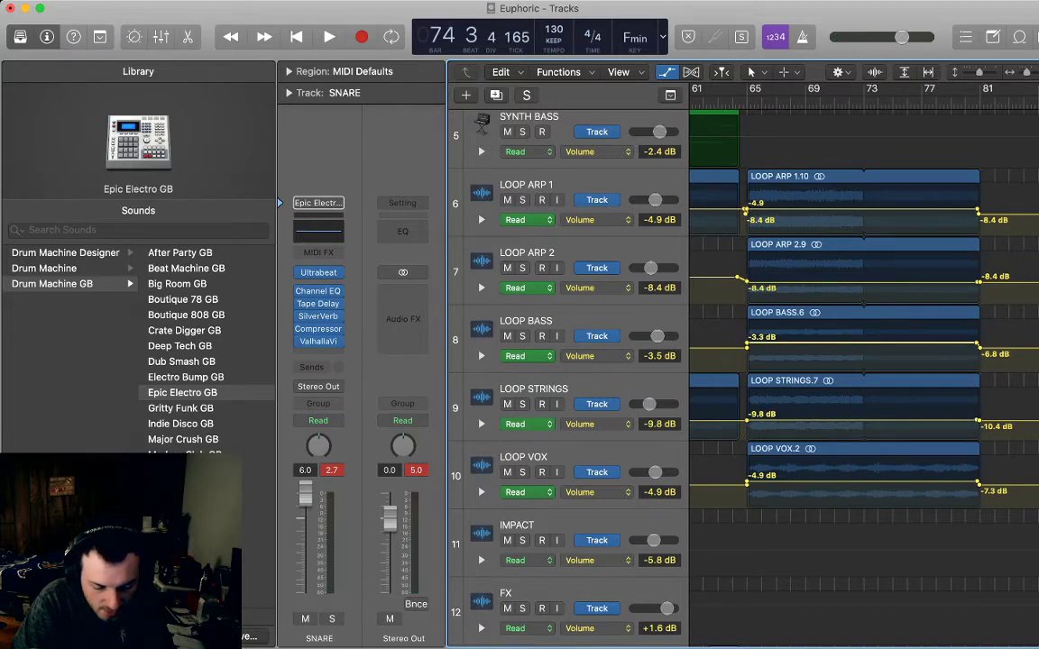
{"action": "left_click_drag", "start_coordinate": [857, 482], "coordinate": [857, 485]}
{"action": "left_click_drag", "start_coordinate": [857, 209], "coordinate": [856, 211]}
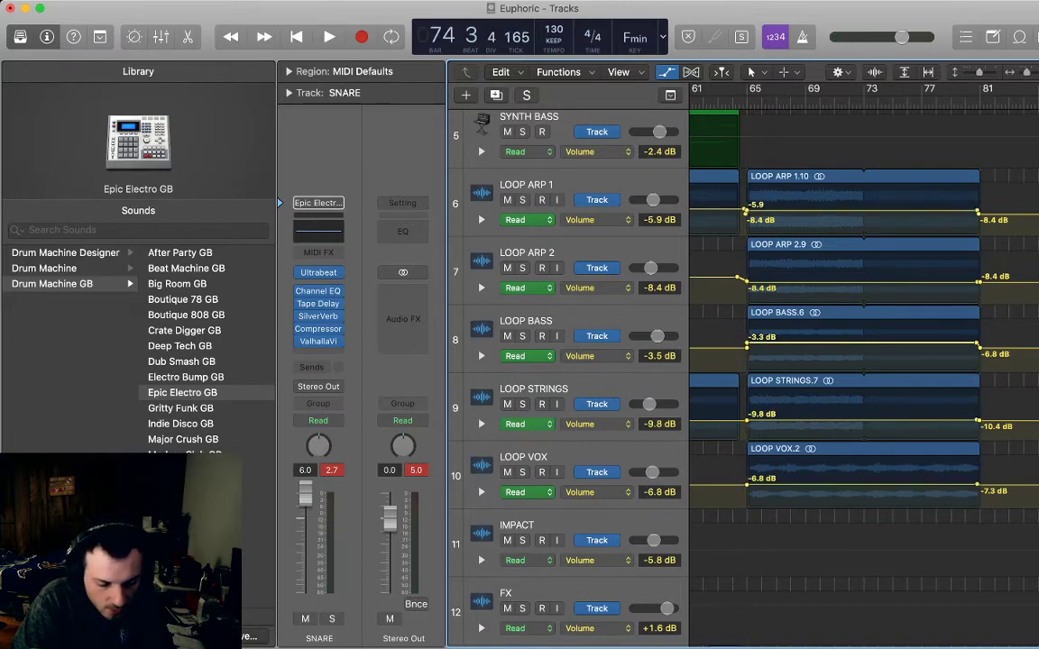
{"action": "key", "text": "a"}
- Split the LEAD region at bar 65 and move the playhead back to bar 64
{"action": "key", "text": "1"}
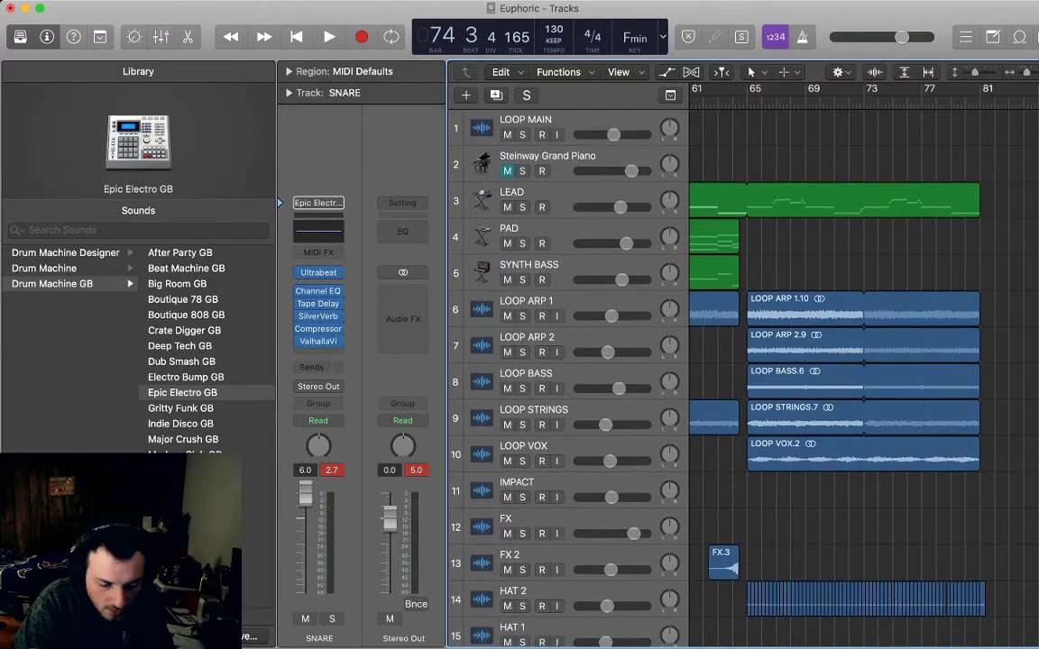
{"action": "left_click", "coordinate": [748, 102]}
{"action": "left_click_drag", "start_coordinate": [771, 256], "coordinate": [771, 198]}
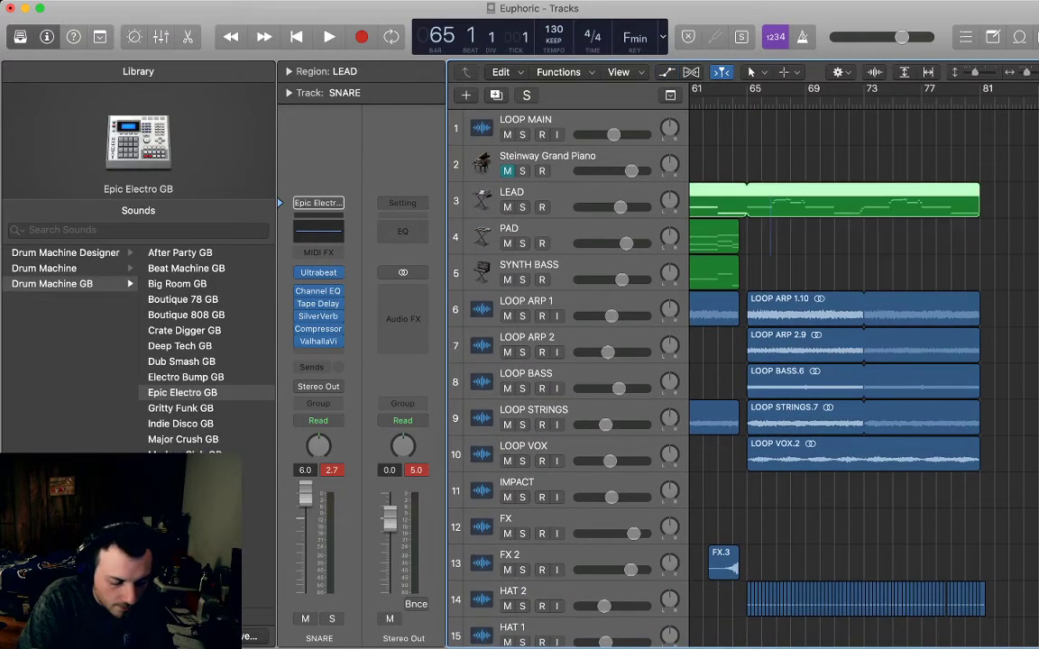
{"action": "left_click", "coordinate": [1003, 200]}
{"action": "key", "text": "comma"}
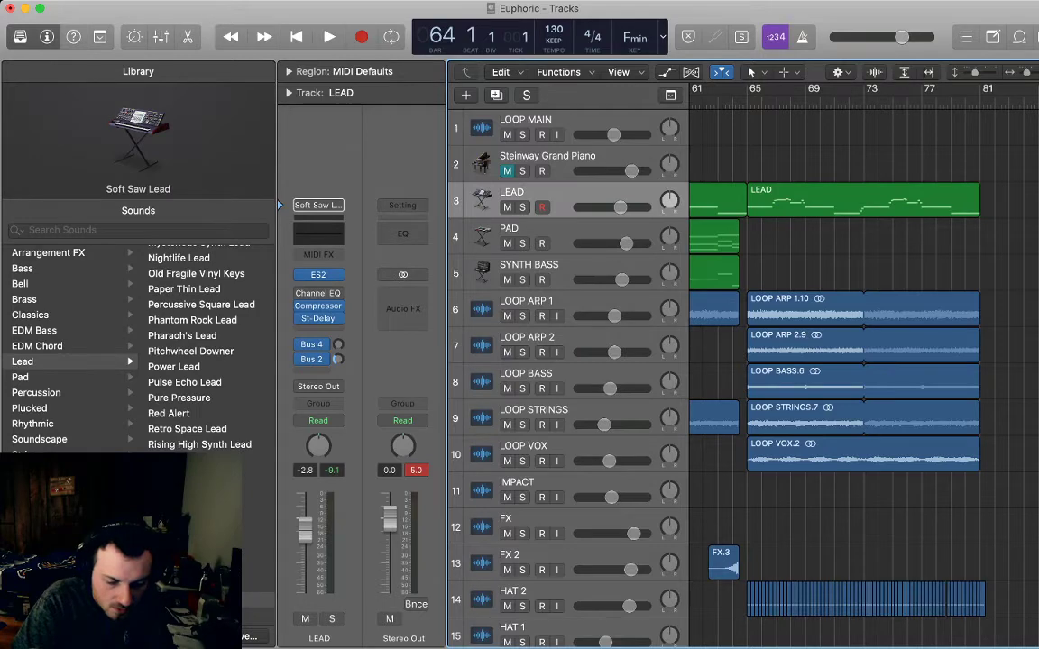
- Shorten the last C3 note of the LEAD region before bar 65 and trim the region's end to line up with the PAD region
{"action": "key", "text": "super+Right"}
{"action": "key", "text": "super+Right"}
{"action": "key", "text": "super+Right"}
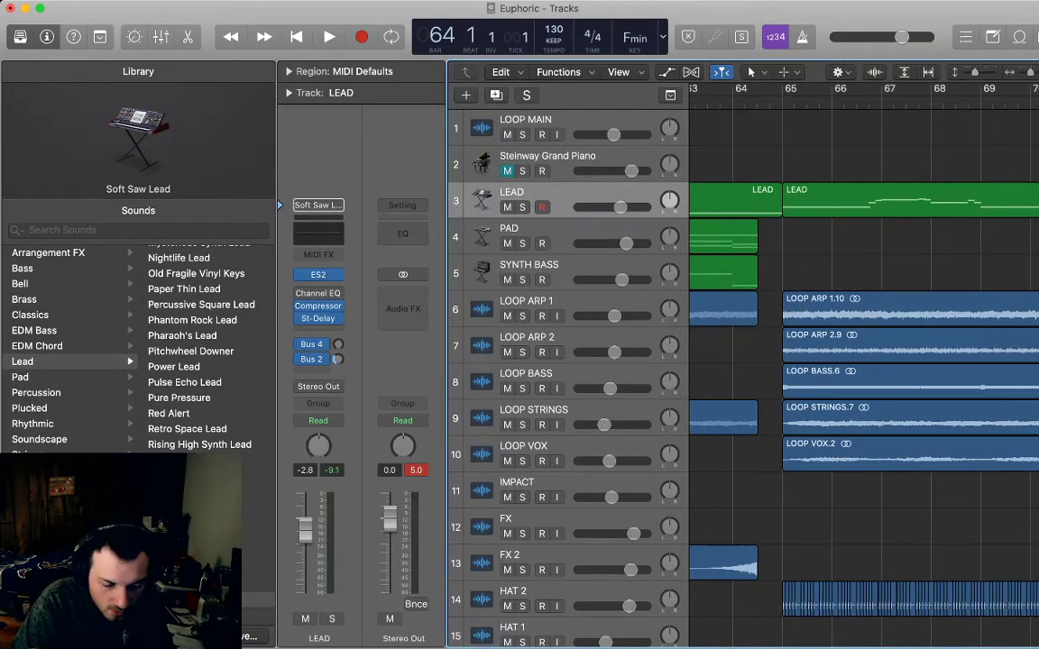
{"action": "double_click", "coordinate": [735, 203]}
{"action": "scroll", "coordinate": [861, 514], "scroll_direction": "right", "scroll_amount": 10}
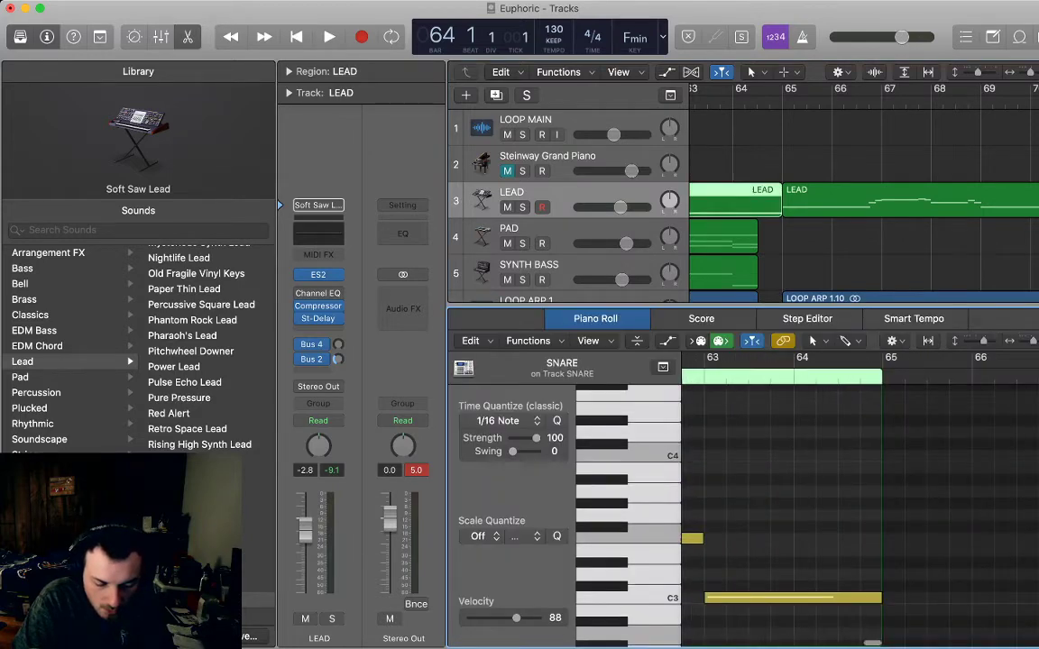
{"action": "left_click_drag", "start_coordinate": [880, 598], "coordinate": [792, 598]}
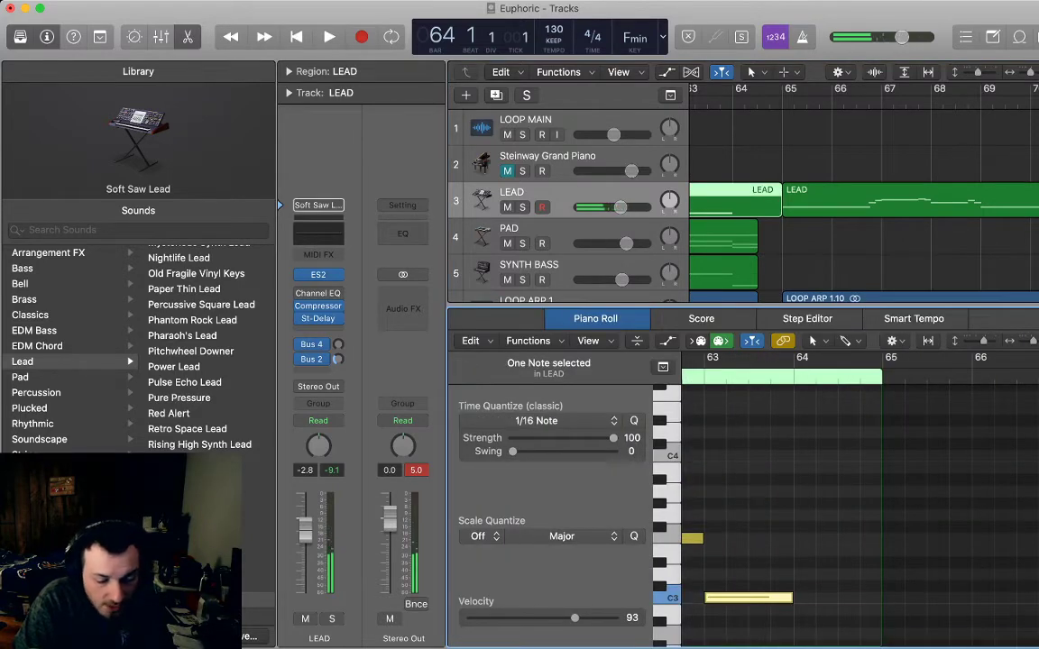
{"action": "key", "text": "p"}
{"action": "left_click_drag", "start_coordinate": [780, 211], "coordinate": [757, 211]}
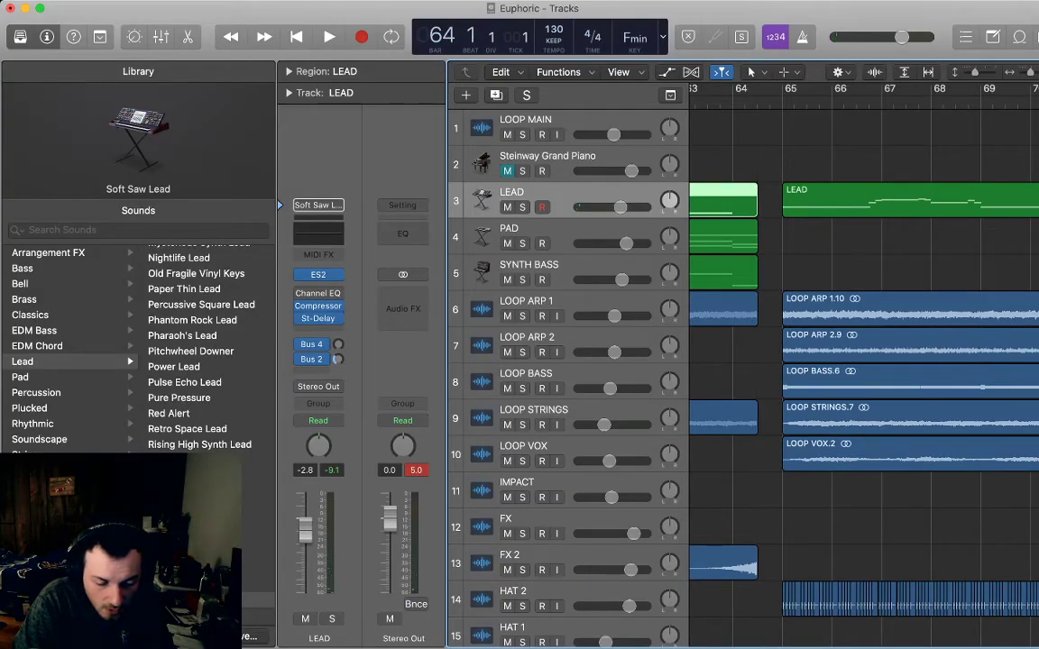
- Extend the last C3 note to the end of the trimmed LEAD region and close the Piano Roll
{"action": "key", "text": "p"}
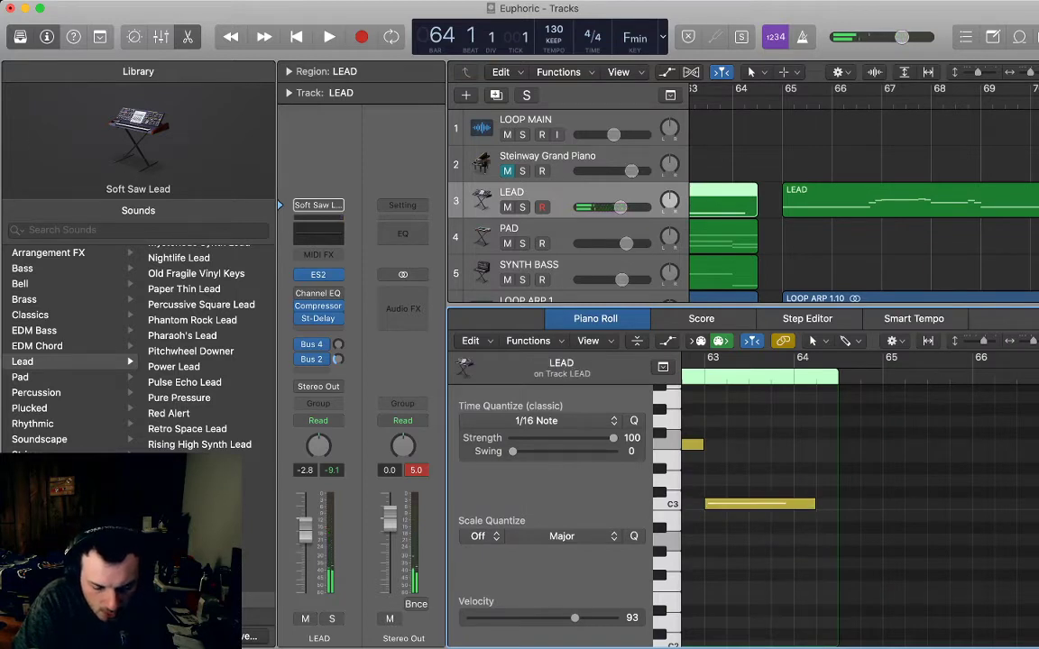
{"action": "left_click", "coordinate": [767, 504]}
{"action": "left_click_drag", "start_coordinate": [814, 504], "coordinate": [839, 504]}
{"action": "left_click", "coordinate": [852, 533]}
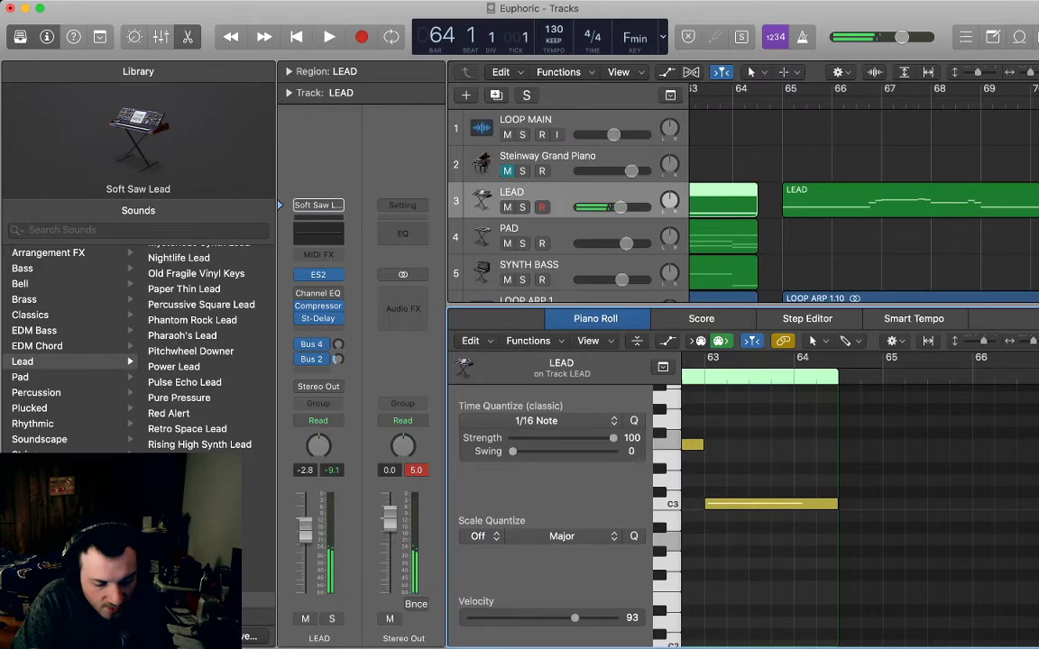
{"action": "key", "text": "e"}
- Play the transition from bar 64 into the drop while looking over the arrangement's earlier sections
{"action": "key", "text": "super+Left"}
{"action": "key", "text": "super+Left"}
{"action": "key", "text": "super+Left"}
{"action": "key", "text": "super+Left"}
{"action": "key", "text": "super+Left"}
{"action": "scroll", "coordinate": [864, 360], "scroll_direction": "left", "scroll_amount": 2}
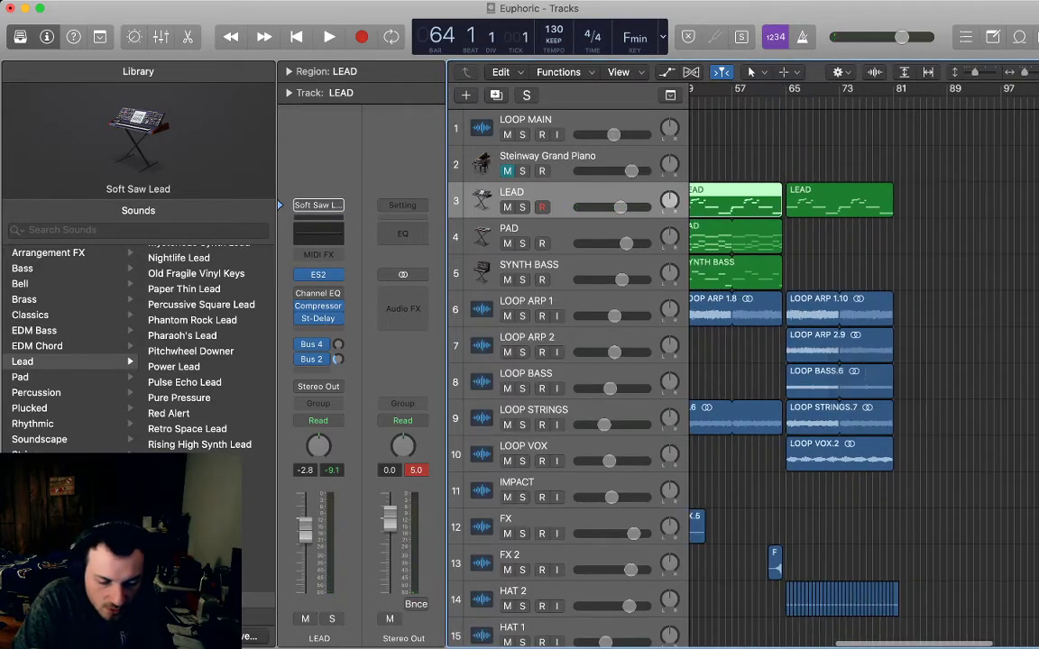
{"action": "key", "text": "space"}
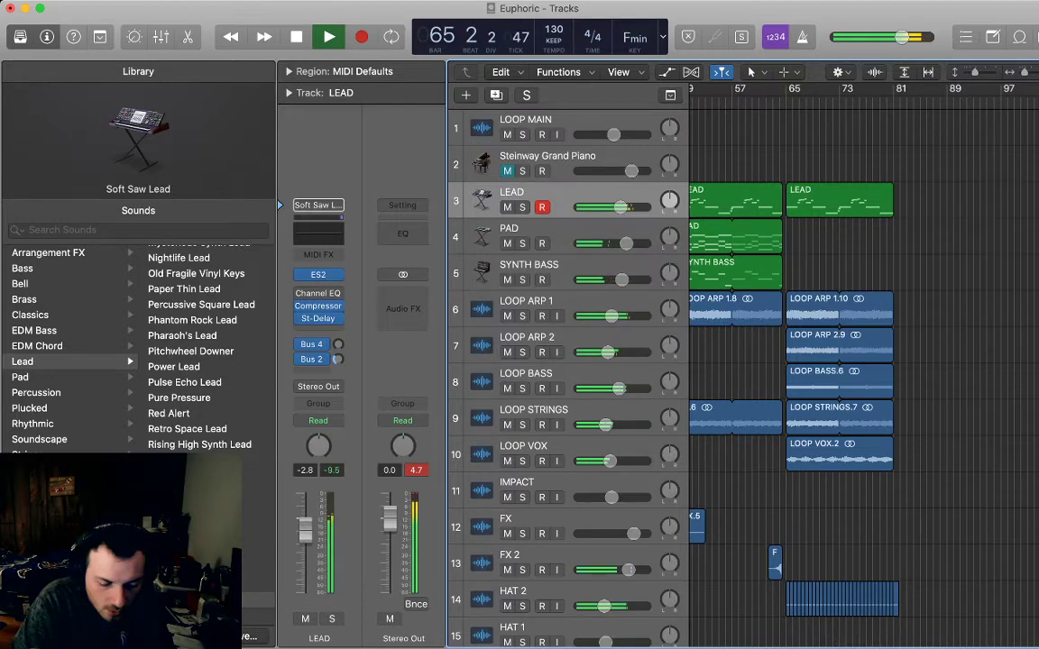
{"action": "scroll", "coordinate": [864, 360], "scroll_direction": "down", "scroll_amount": 4}
{"action": "scroll", "coordinate": [864, 360], "scroll_direction": "left", "scroll_amount": 5}
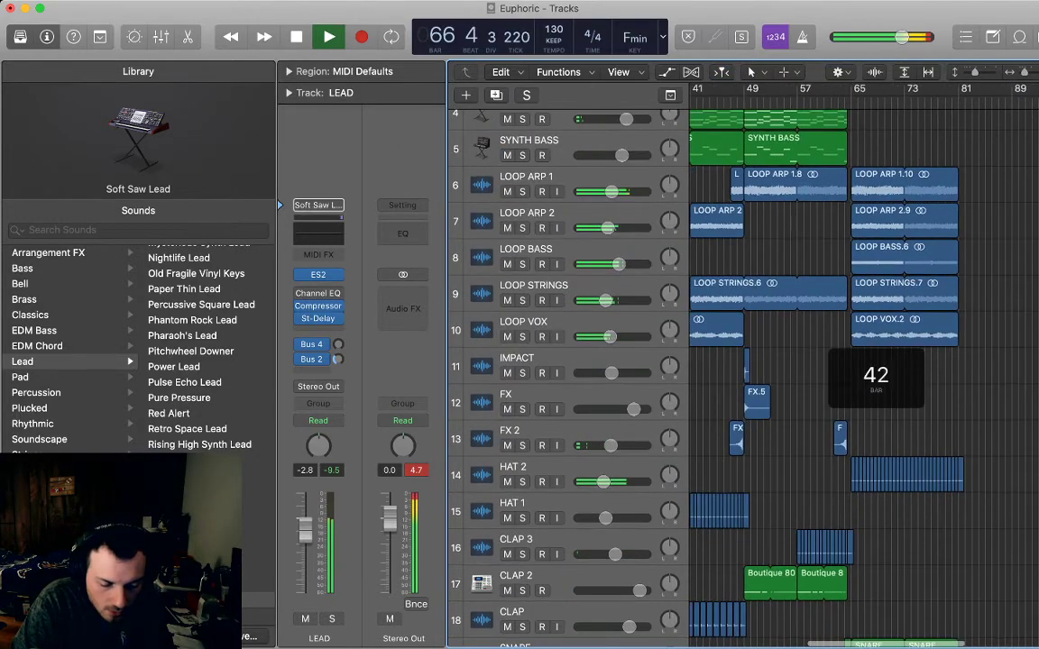
{"action": "scroll", "coordinate": [863, 361], "scroll_direction": "left", "scroll_amount": 5}
{"action": "scroll", "coordinate": [864, 361], "scroll_direction": "right", "scroll_amount": 4}
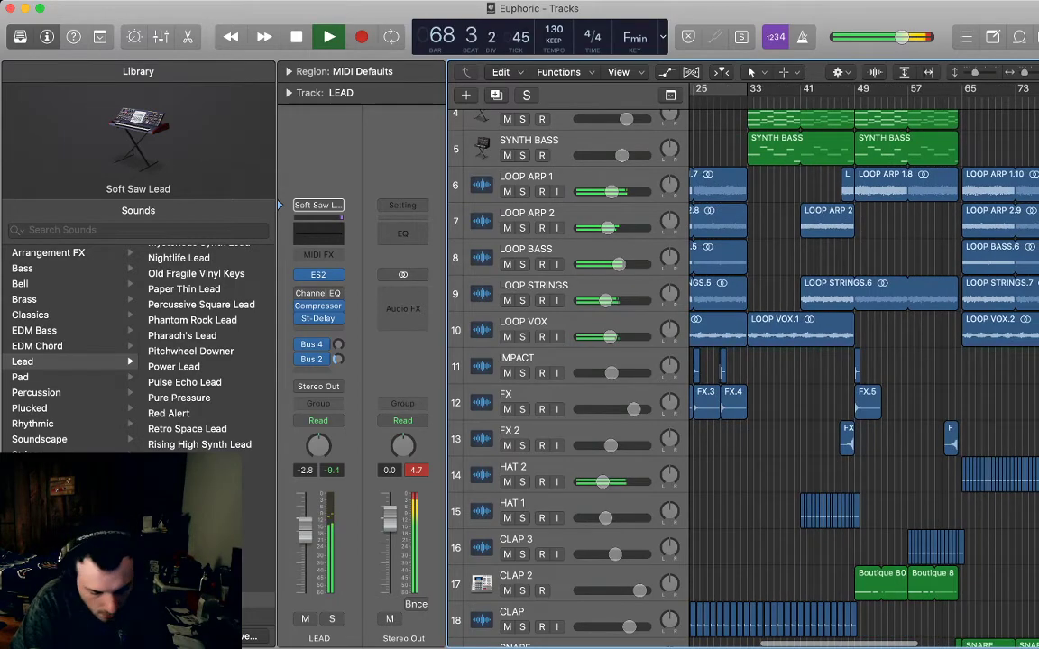
- Lower the SNARE track's volume automation to +4.7 dB and hide the automation lanes again
{"action": "key", "text": "a"}
{"action": "scroll", "coordinate": [864, 377], "scroll_direction": "down", "scroll_amount": 8}
{"action": "scroll", "coordinate": [864, 377], "scroll_direction": "right", "scroll_amount": 2}
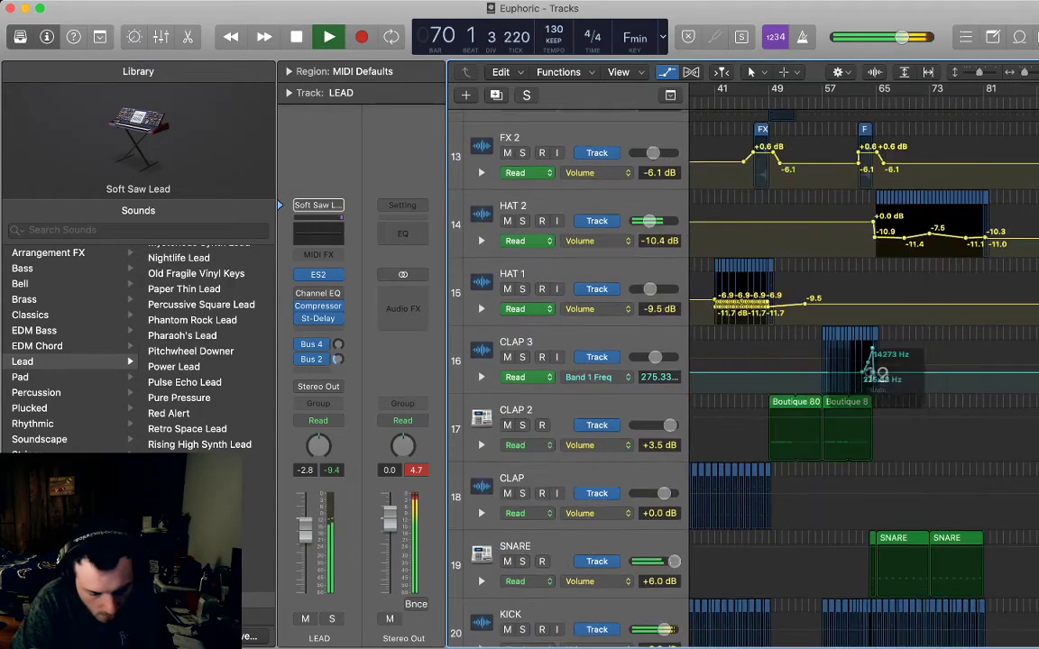
{"action": "key", "text": "space"}
{"action": "left_click", "coordinate": [902, 510]}
{"action": "left_click", "coordinate": [902, 483]}
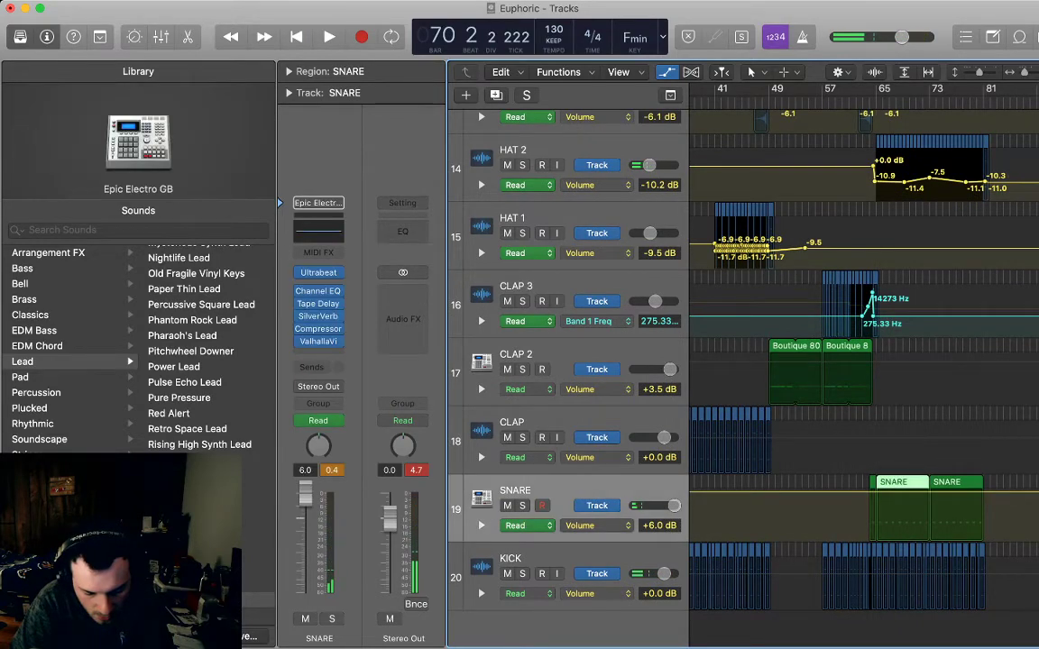
{"action": "key", "text": "space"}
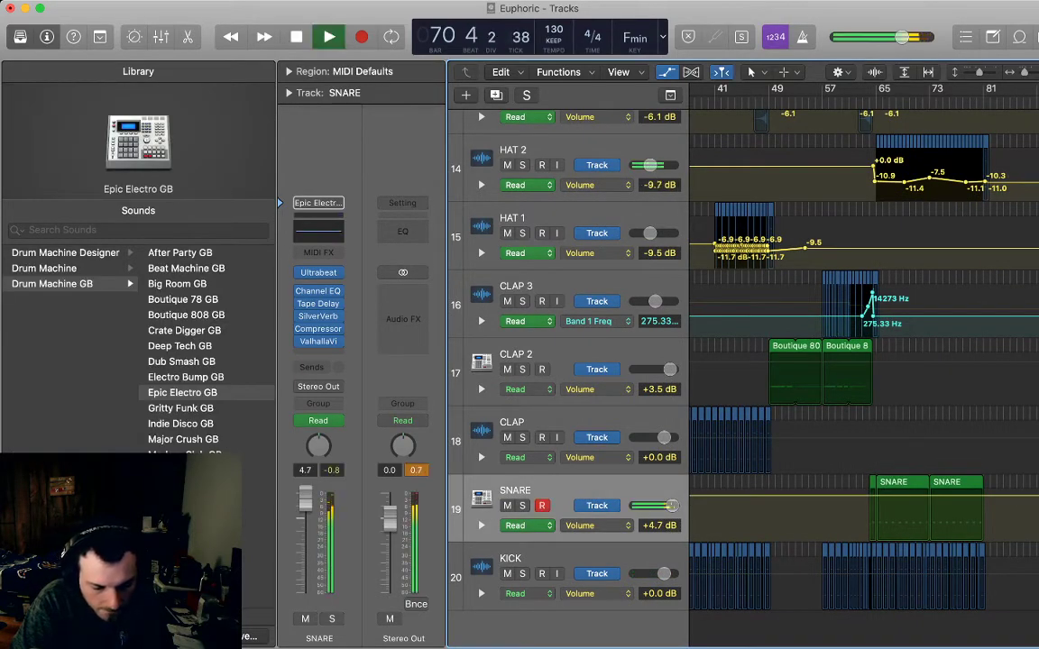
{"action": "key", "text": "space"}
{"action": "key", "text": "a"}
{"action": "key", "text": "super+Up"}
{"action": "scroll", "coordinate": [864, 361], "scroll_direction": "down", "scroll_amount": 1}
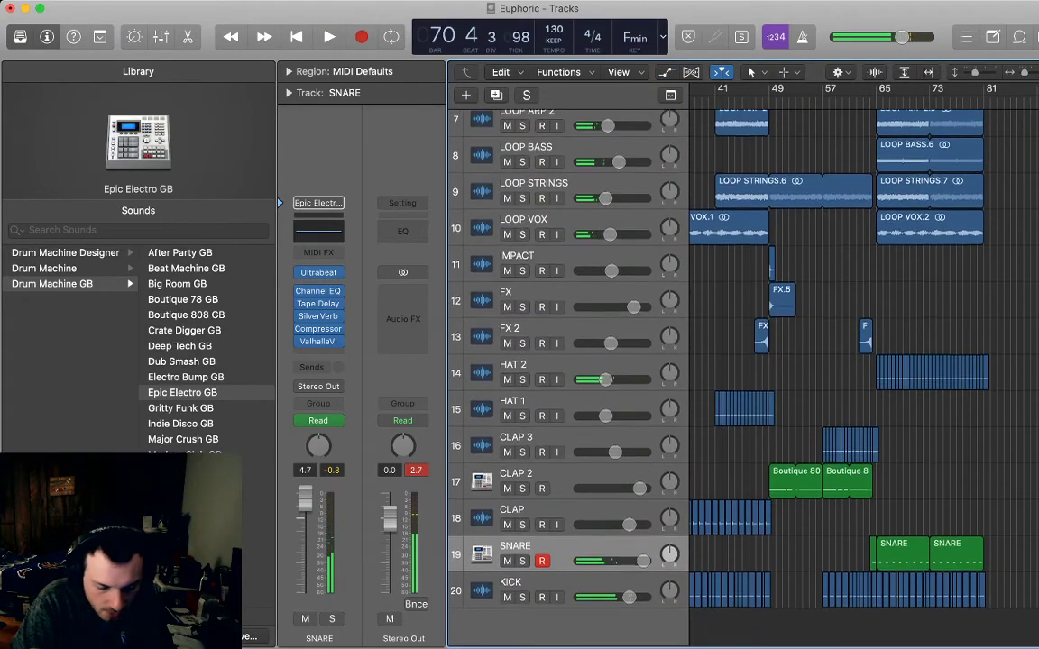
- Play the arrangement from the start through bar 33 and review the track regions and levels
{"action": "scroll", "coordinate": [864, 360], "scroll_direction": "left", "scroll_amount": 3}
{"action": "scroll", "coordinate": [864, 360], "scroll_direction": "right", "scroll_amount": 3}
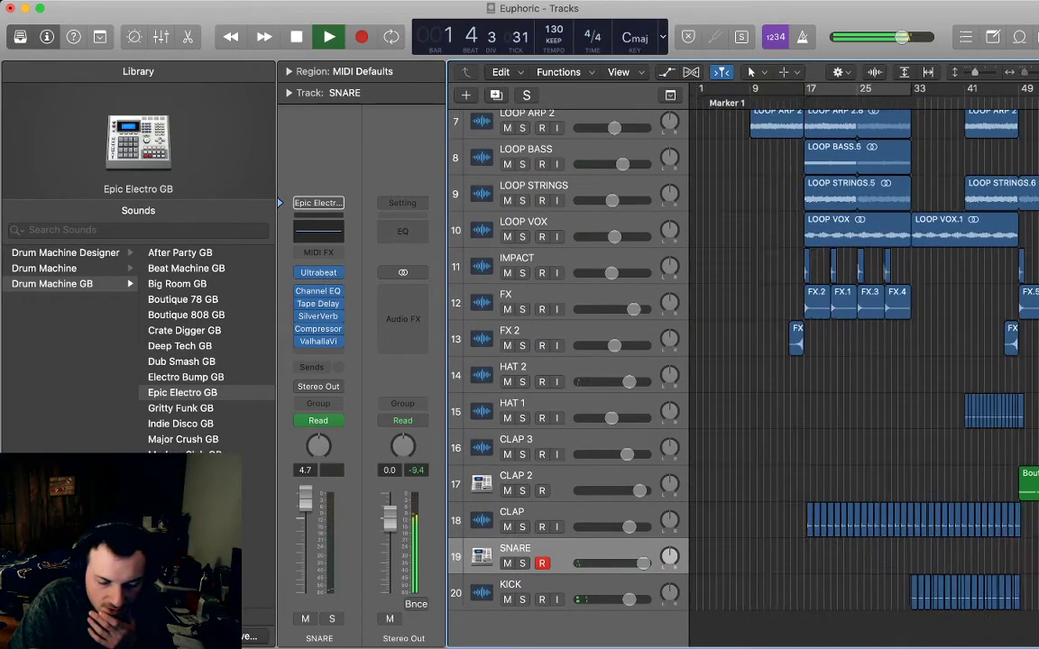
{"action": "key", "text": "super+Left"}
{"action": "key", "text": "super+Left"}
{"action": "key", "text": "super+Left"}
{"action": "key", "text": "super+Left"}
{"action": "key", "text": "super+Left"}
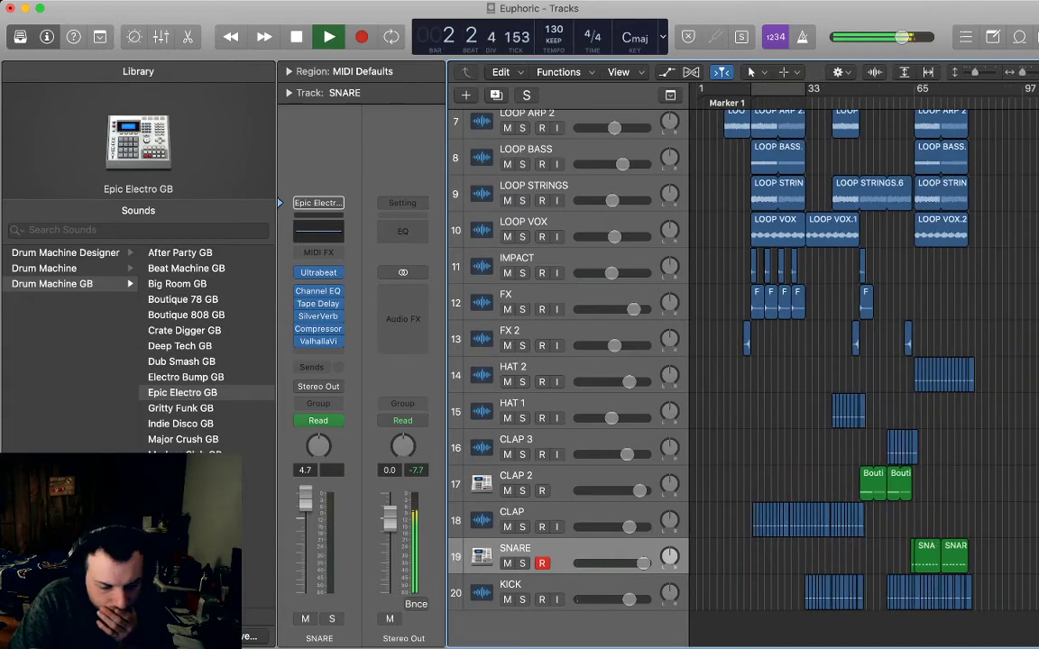
{"action": "scroll", "coordinate": [864, 361], "scroll_direction": "up", "scroll_amount": 5}
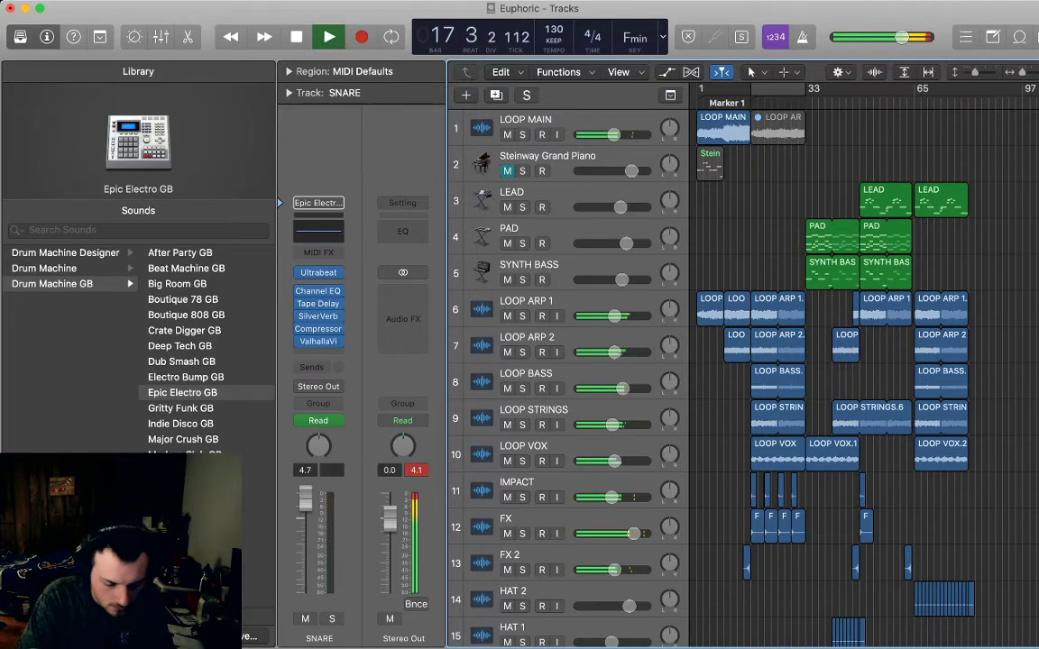
{"action": "scroll", "coordinate": [877, 378], "scroll_direction": "down", "scroll_amount": 5}
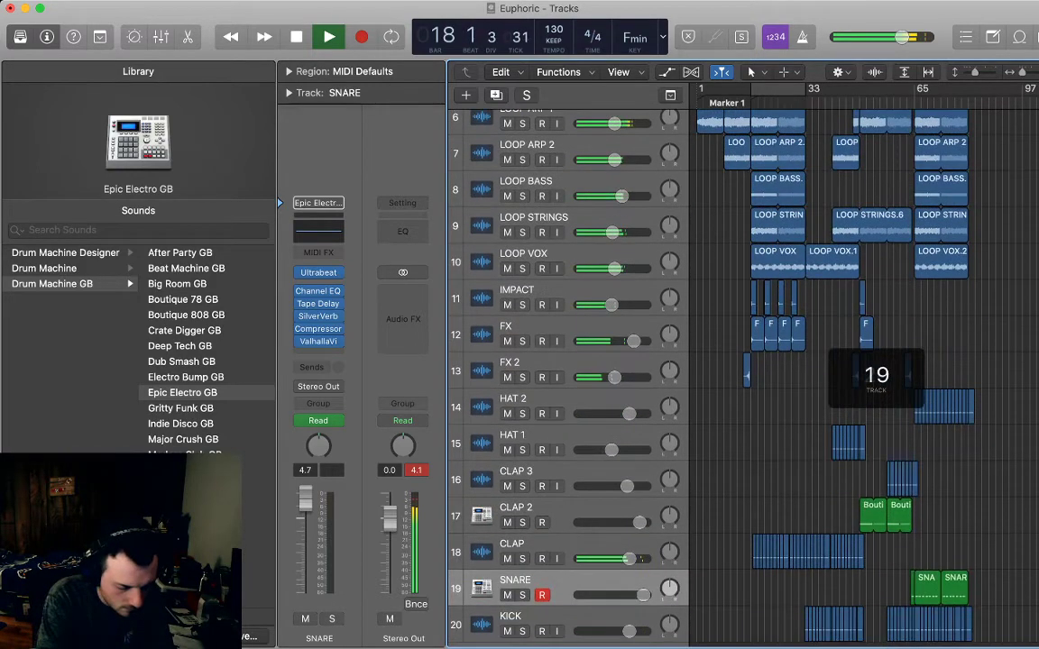
{"action": "scroll", "coordinate": [568, 361], "scroll_direction": "down", "scroll_amount": 1}
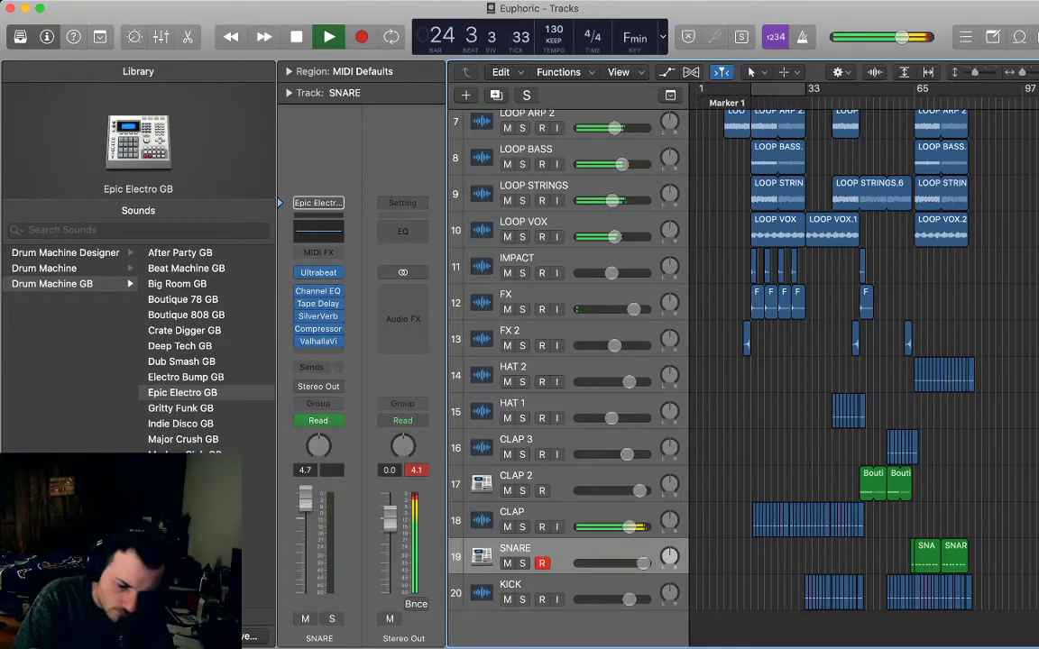
{"action": "scroll", "coordinate": [802, 375], "scroll_direction": "up", "scroll_amount": 5}
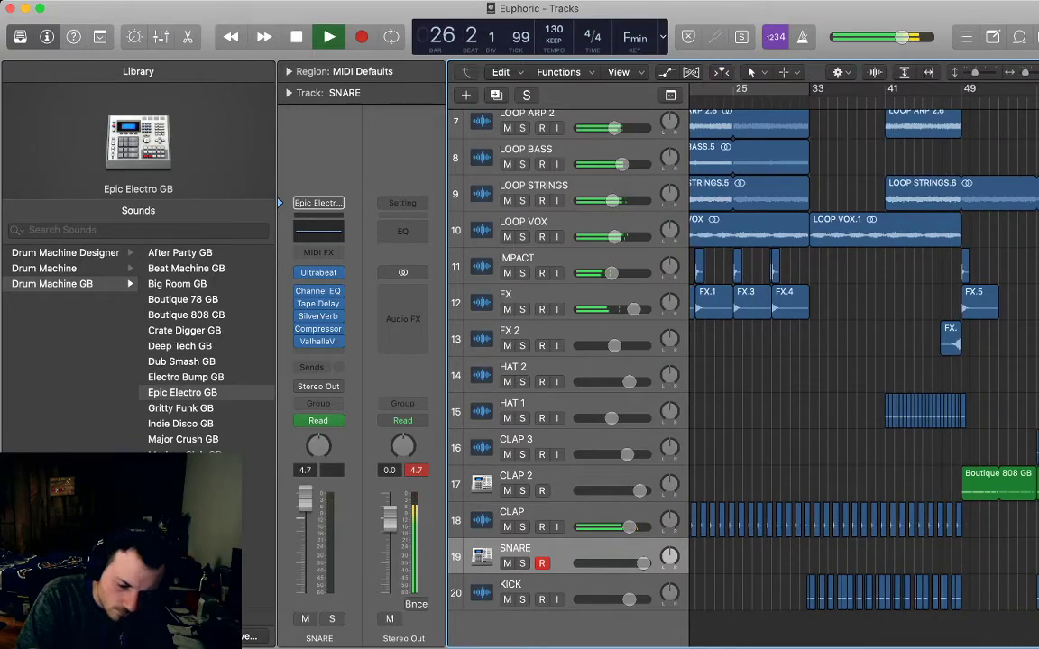
{"action": "scroll", "coordinate": [803, 374], "scroll_direction": "up", "scroll_amount": 1}
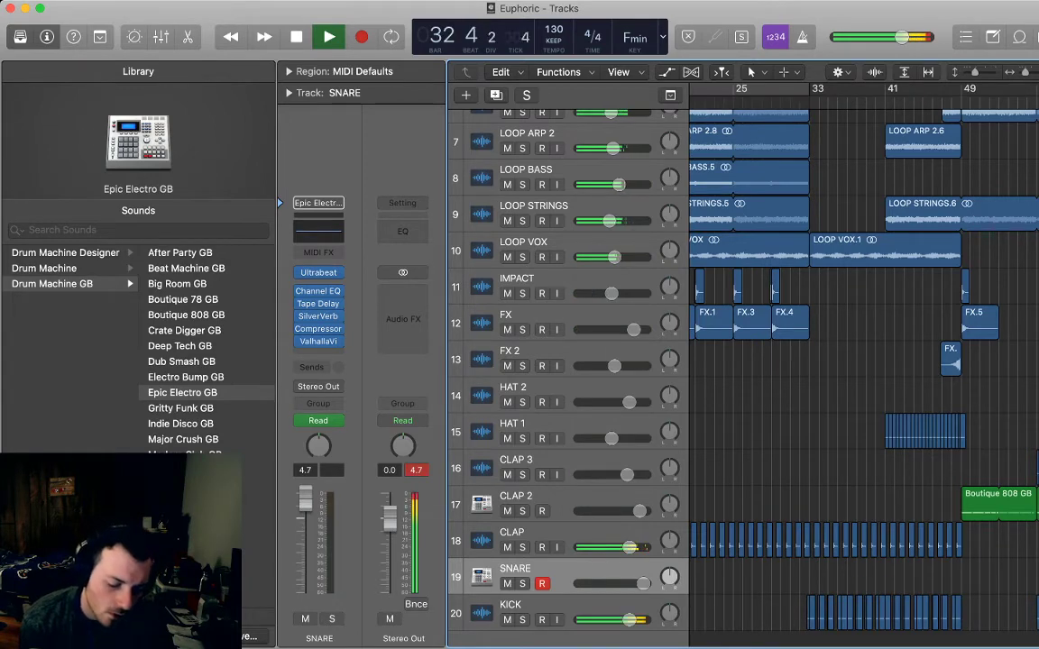
{"action": "key", "text": "space"}
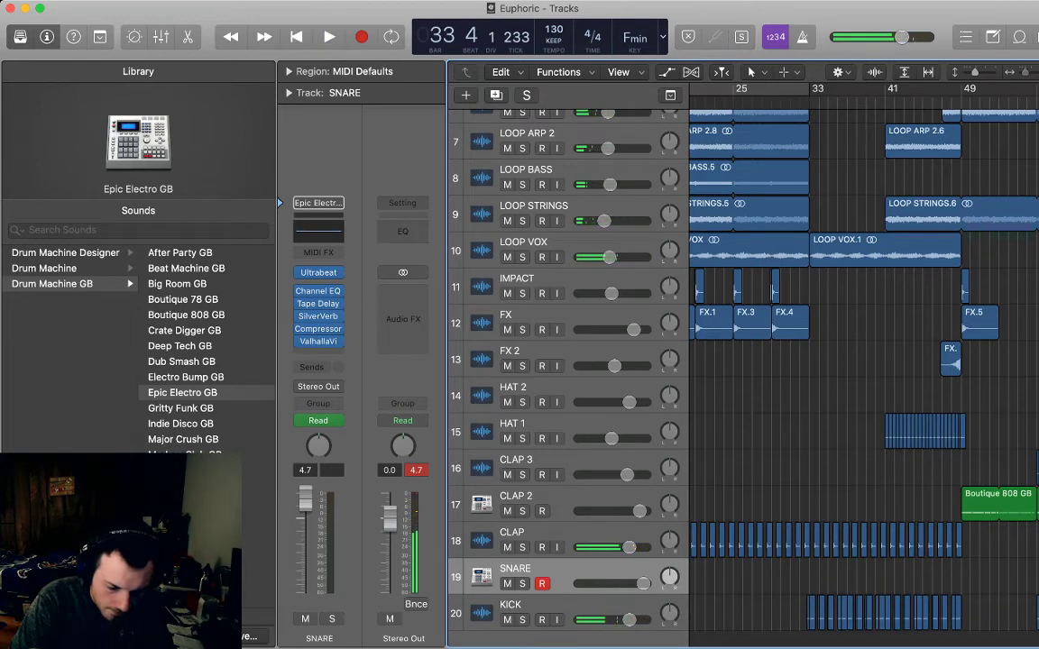
- Delete the three extra KICK regions clustered around bar 33
{"action": "key", "text": "super+Right"}
{"action": "key", "text": "super+Right"}
{"action": "key", "text": "super+Right"}
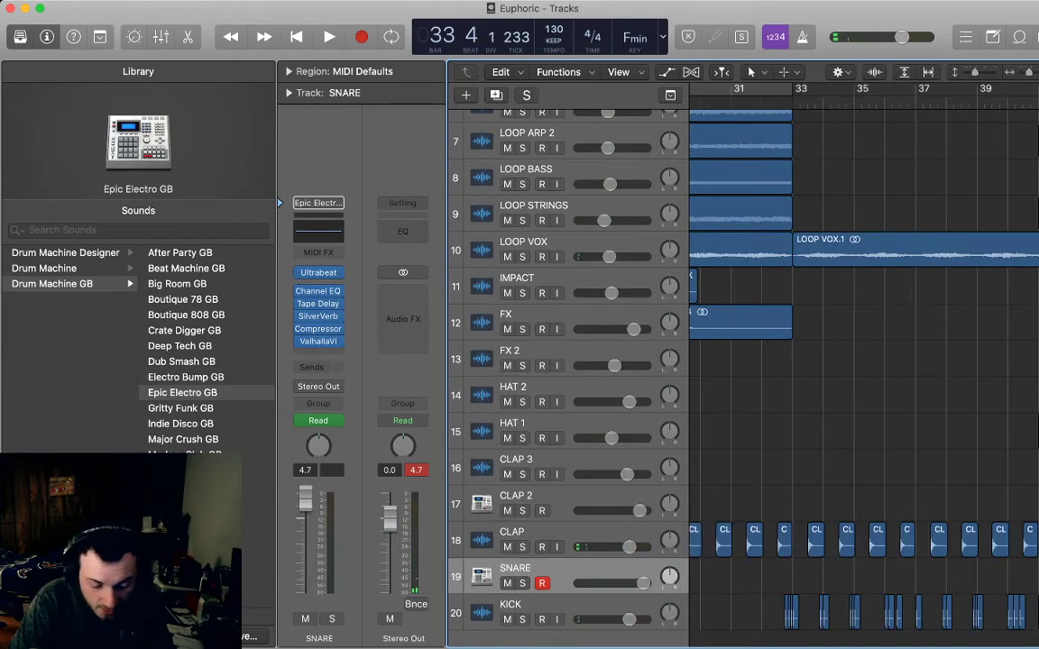
{"action": "scroll", "coordinate": [864, 361], "scroll_direction": "right", "scroll_amount": 3}
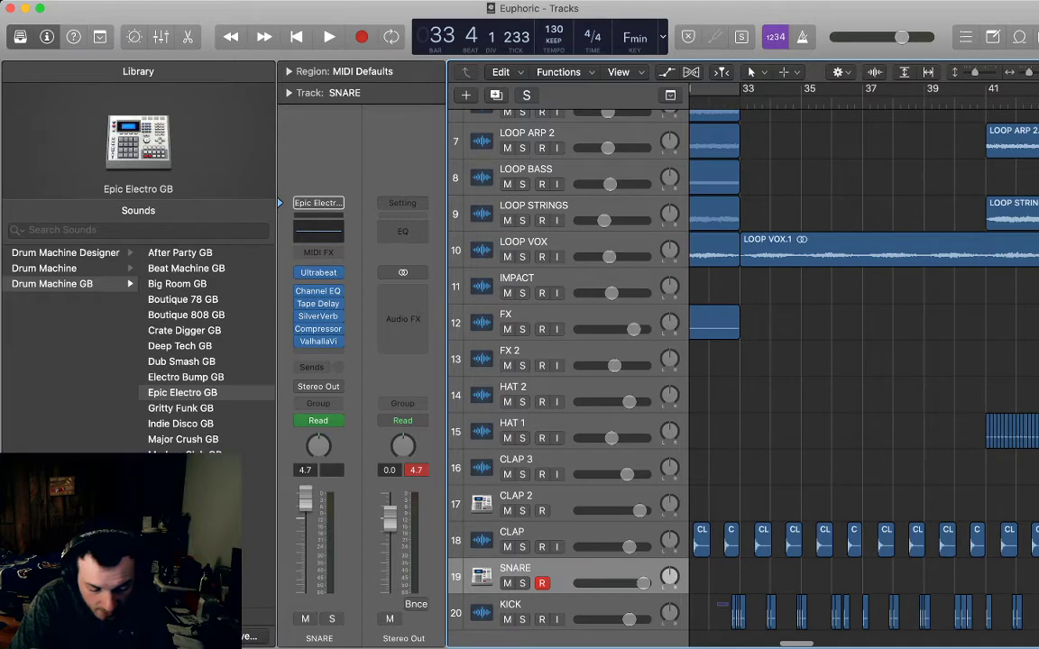
{"action": "left_click_drag", "start_coordinate": [729, 607], "coordinate": [738, 610]}
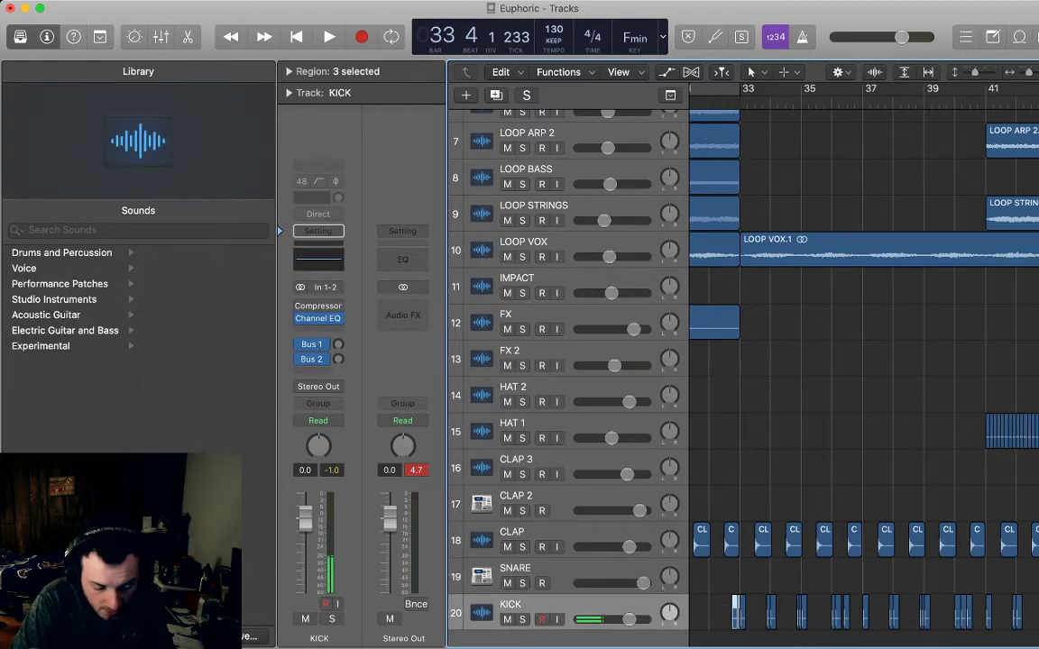
{"action": "key", "text": "Delete"}
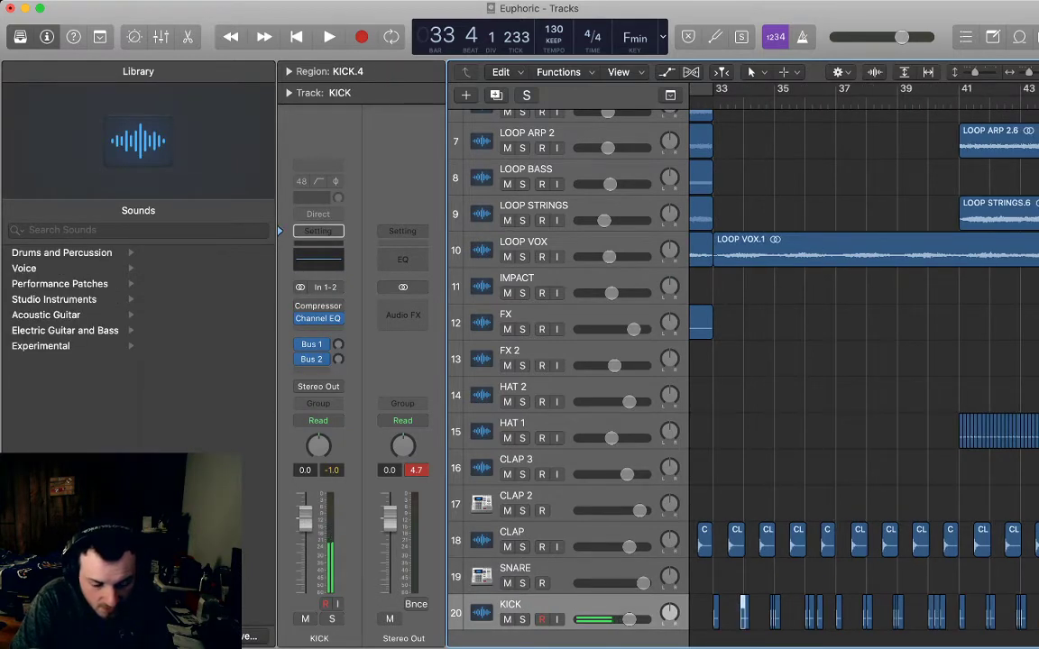
- Place a KICK region on beat 3 of bar 33
{"action": "left_click", "coordinate": [732, 103]}
{"action": "left_click", "coordinate": [725, 613]}
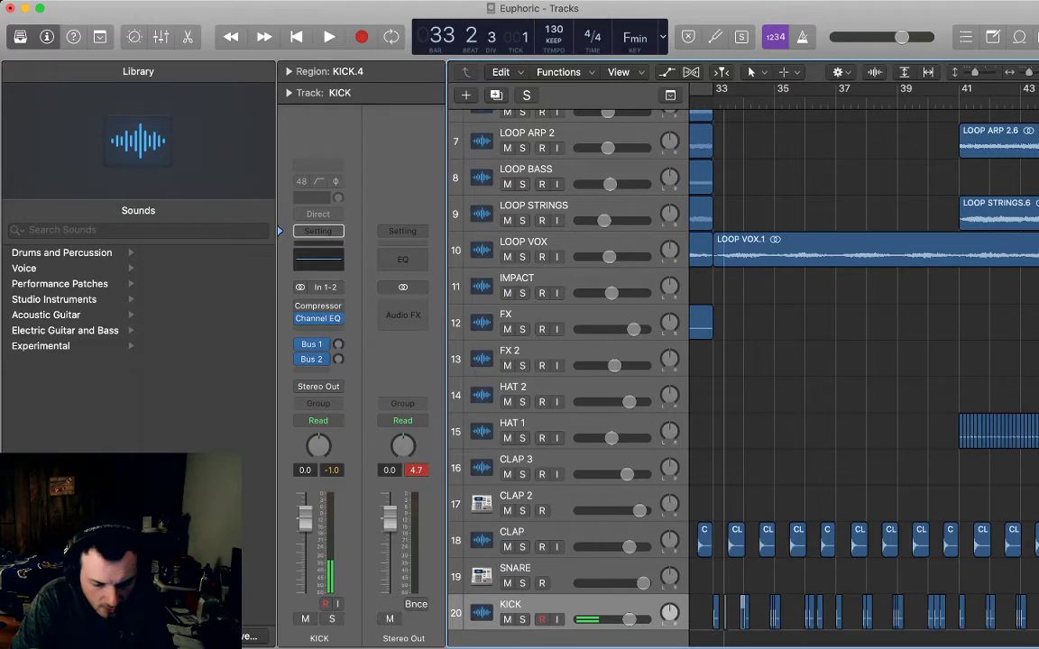
{"action": "left_click_drag", "start_coordinate": [726, 613], "coordinate": [733, 613]}
{"action": "scroll", "coordinate": [735, 614], "scroll_direction": "up", "scroll_amount": 5}
{"action": "scroll", "coordinate": [734, 613], "scroll_direction": "left", "scroll_amount": 3}
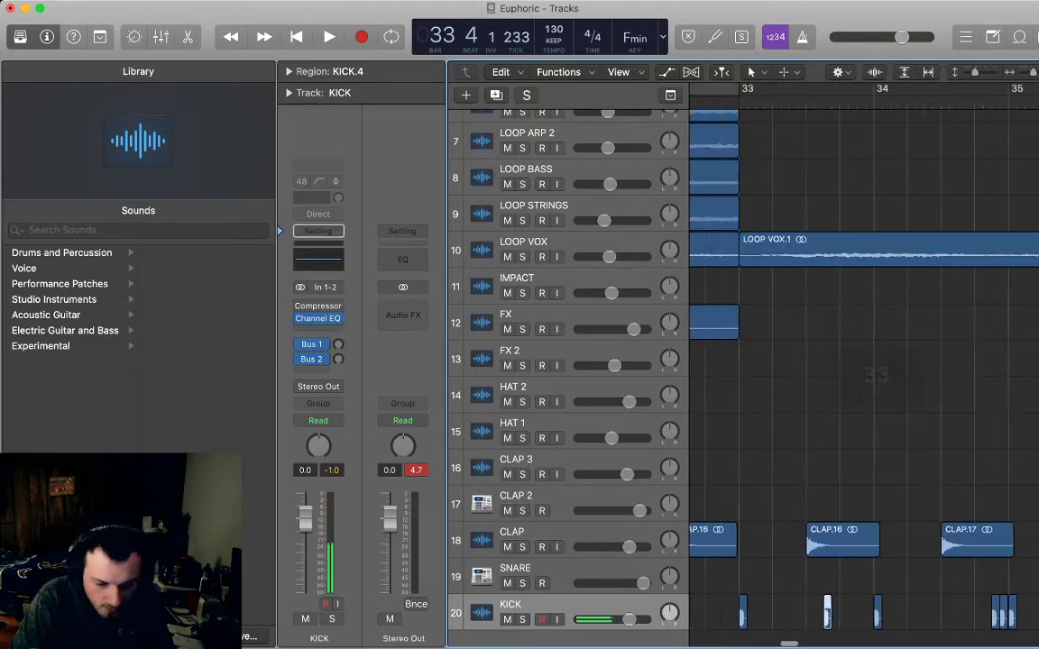
{"action": "key", "text": "comma"}
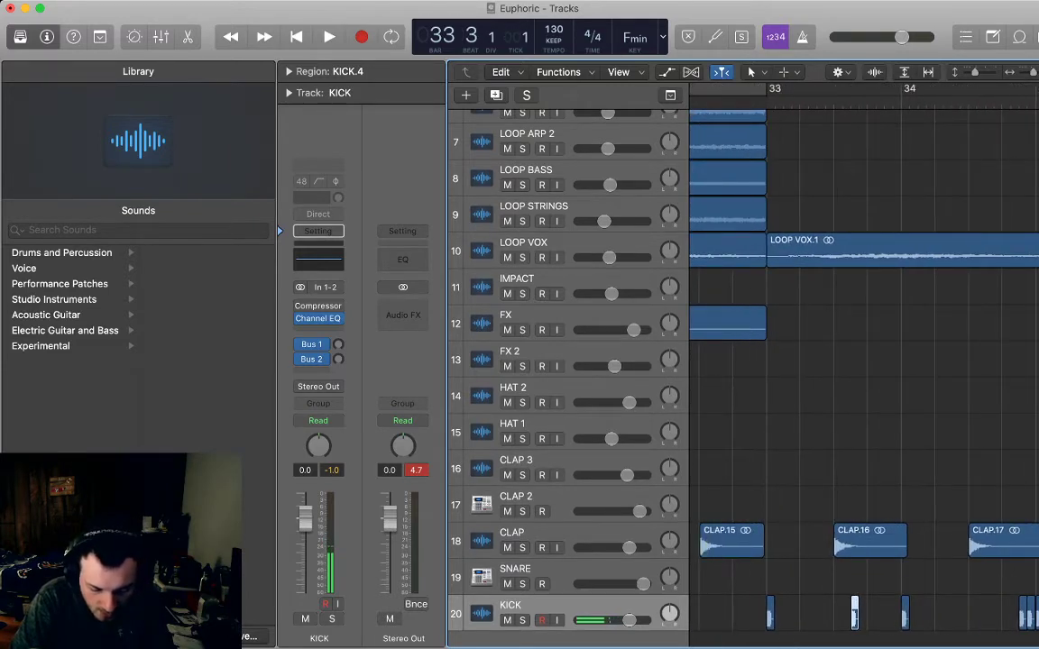
{"action": "left_click_drag", "start_coordinate": [855, 613], "coordinate": [838, 613]}
- Play the start of bar 33 to check the new kick spacing
{"action": "key", "text": "super+Left"}
{"action": "key", "text": "super+Left"}
{"action": "key", "text": "super+Left"}
{"action": "key", "text": "super+Left"}
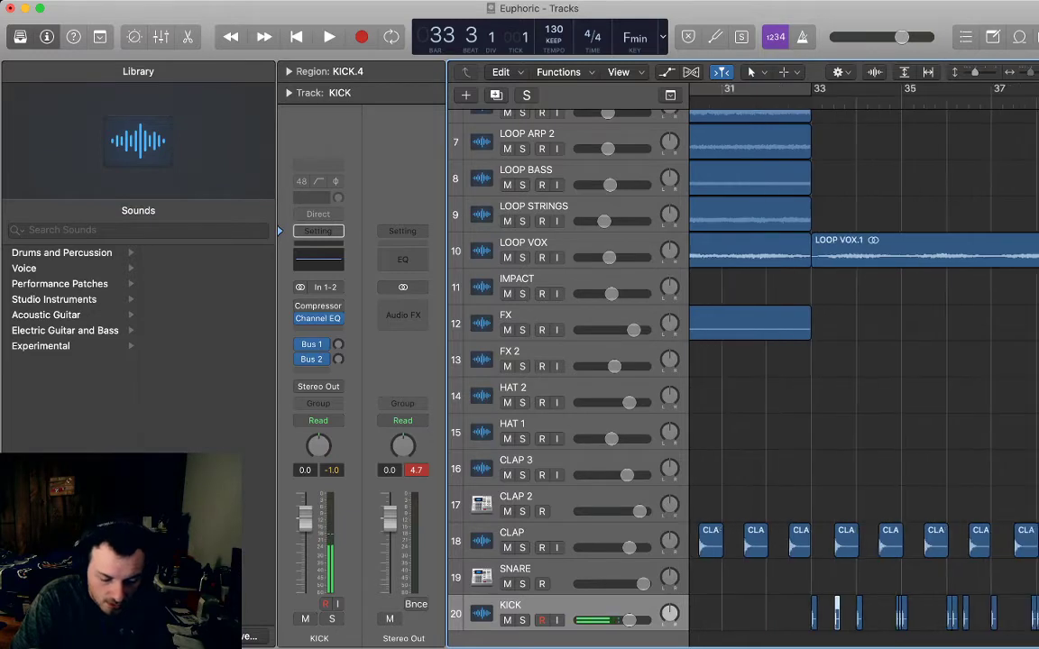
{"action": "scroll", "coordinate": [864, 379], "scroll_direction": "right", "scroll_amount": 3}
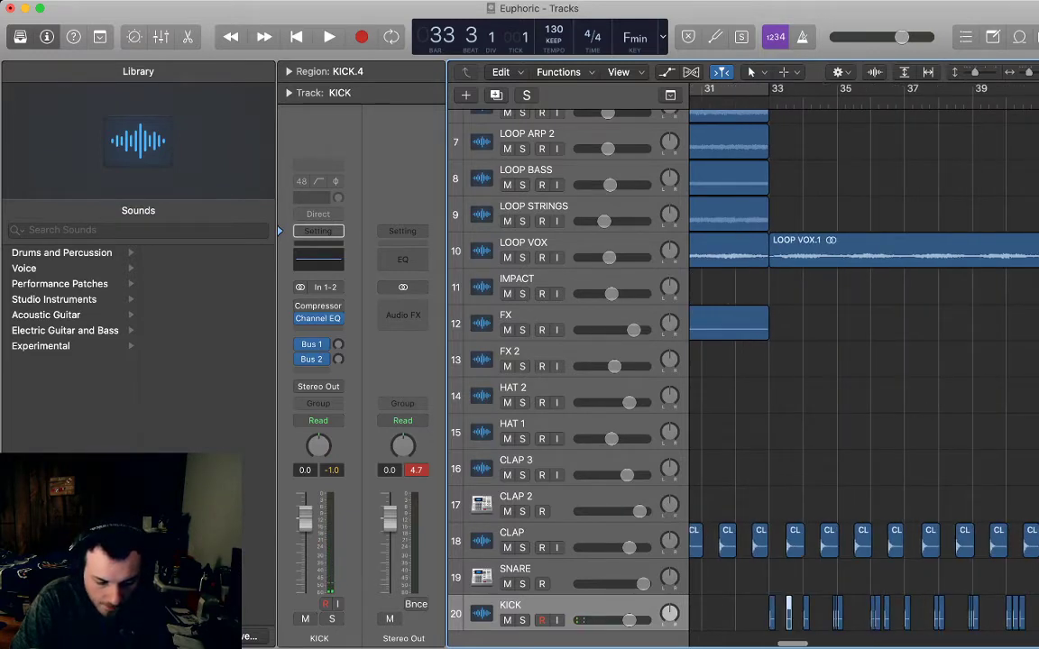
{"action": "key", "text": "space"}
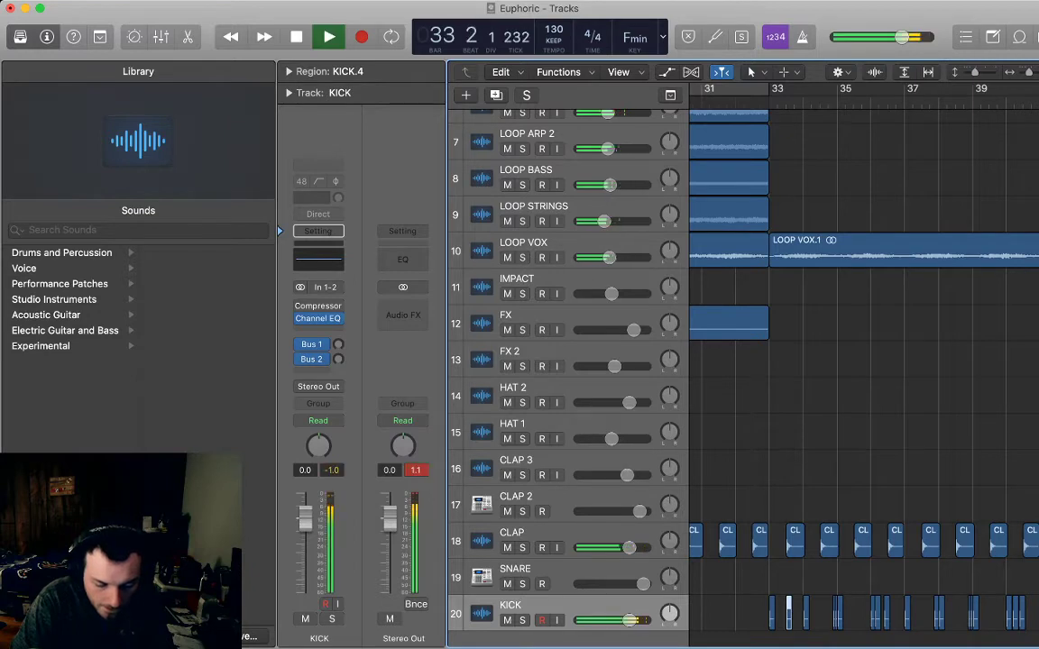
{"action": "key", "text": "space"}
- Mute the eight CLAP regions between bars 33 and 41 and play the section without them
{"action": "scroll", "coordinate": [866, 378], "scroll_direction": "right", "scroll_amount": 2}
{"action": "left_click_drag", "start_coordinate": [762, 497], "coordinate": [997, 541]}
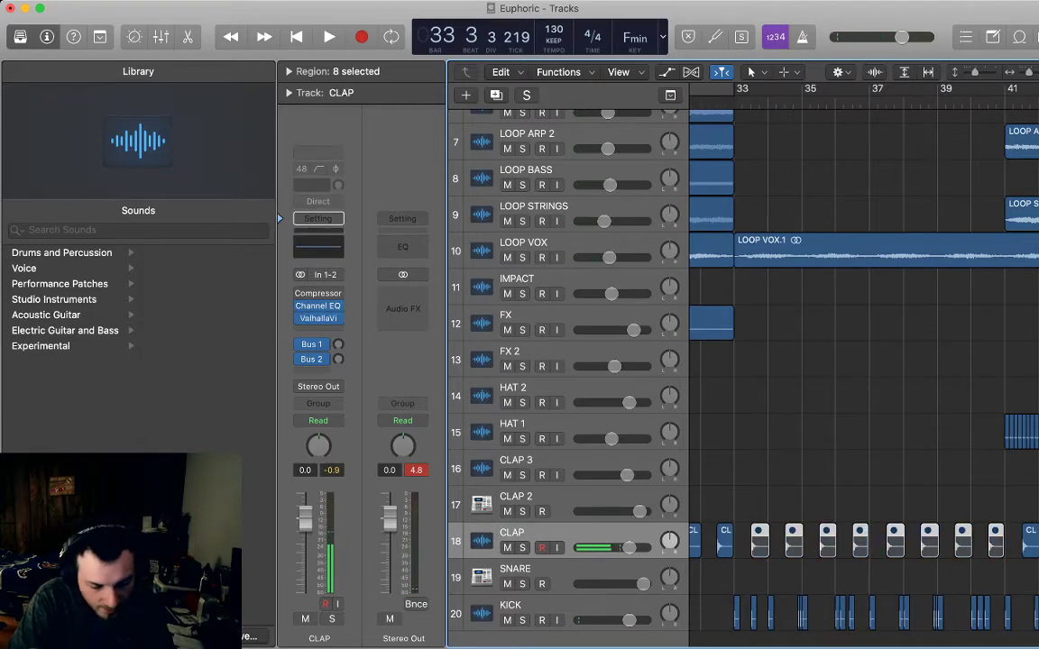
{"action": "key", "text": "space"}
{"action": "scroll", "coordinate": [865, 379], "scroll_direction": "up", "scroll_amount": 5}
{"action": "scroll", "coordinate": [866, 379], "scroll_direction": "down", "scroll_amount": 1}
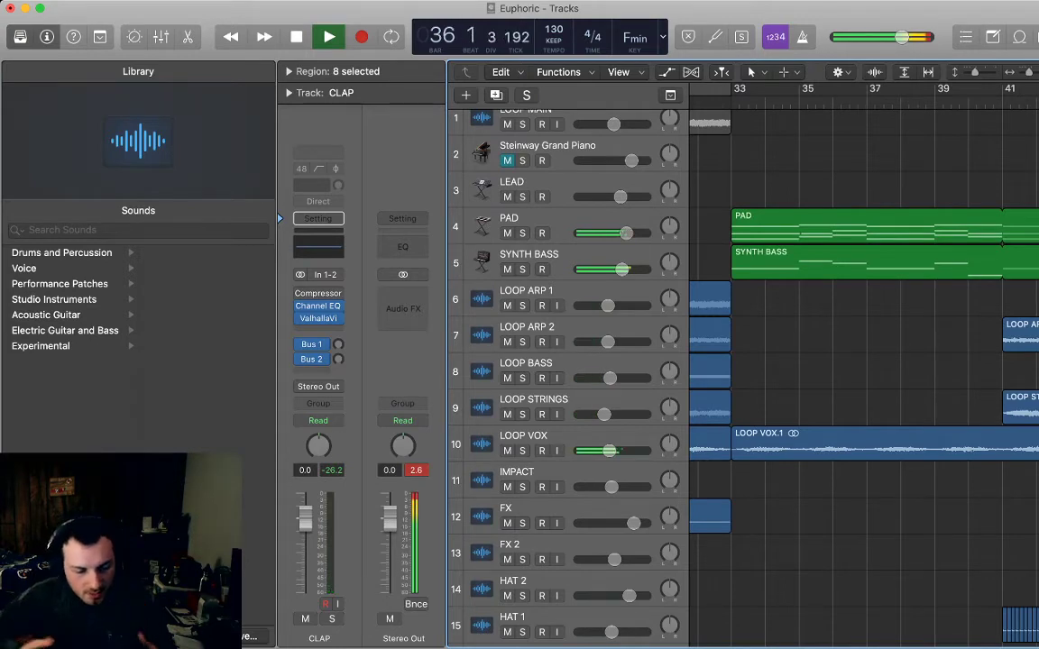
{"action": "scroll", "coordinate": [793, 379], "scroll_direction": "down", "scroll_amount": 1}
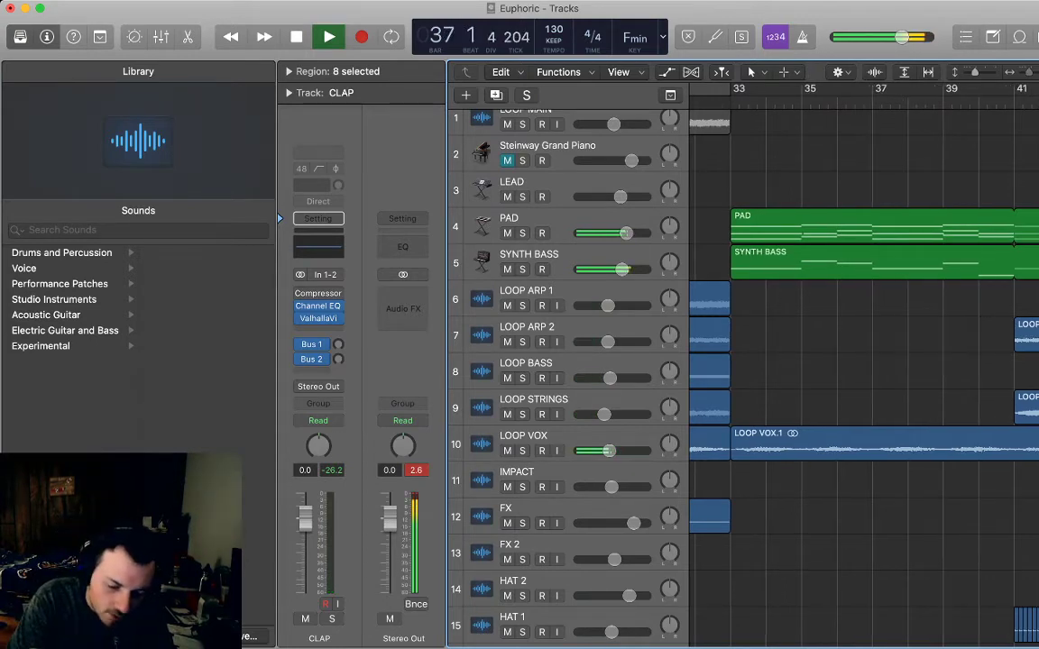
{"action": "key", "text": "super+Left"}
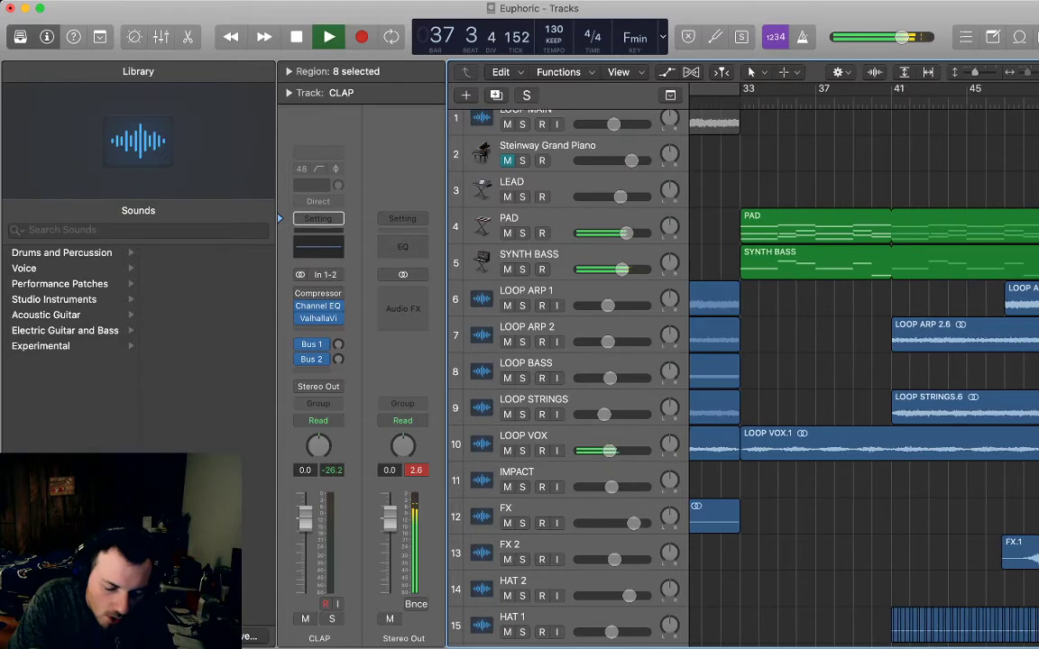
{"action": "key", "text": "super+Left"}
{"action": "scroll", "coordinate": [794, 379], "scroll_direction": "down", "scroll_amount": 5}
{"action": "key", "text": "space"}
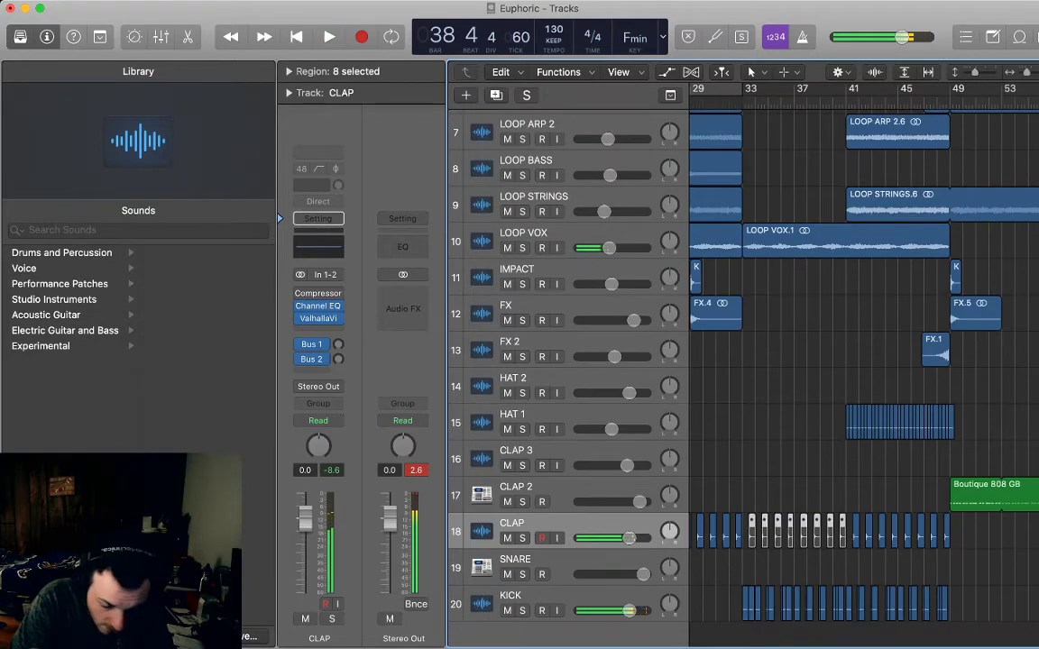
- Delete the KICK regions from about bar 40 to bar 49
{"action": "key", "text": "super+Left"}
{"action": "key", "text": "super+Left"}
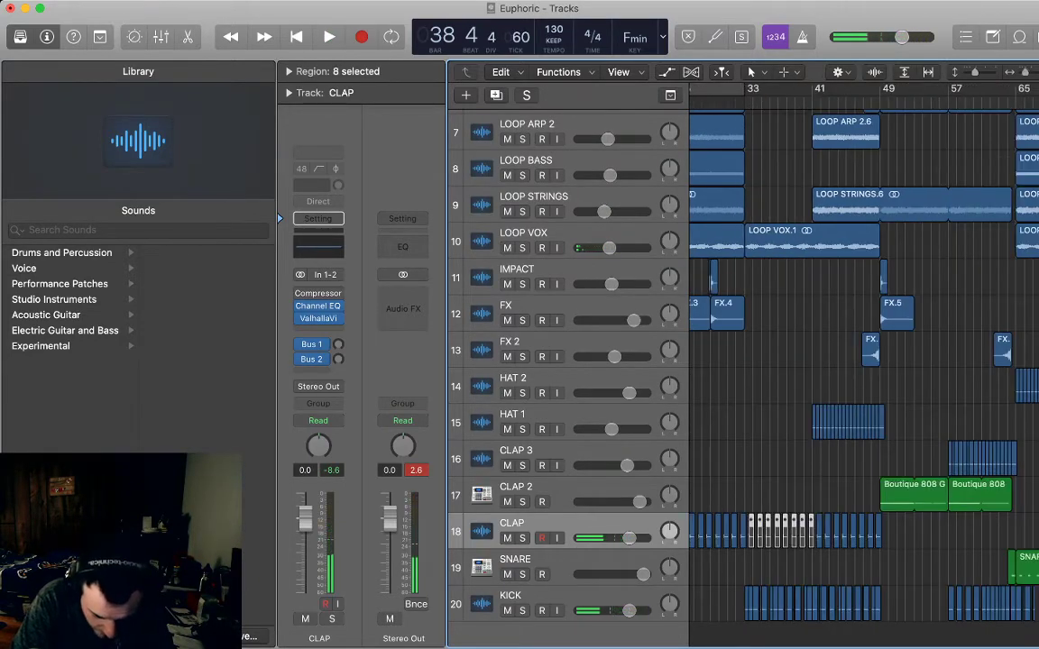
{"action": "left_click_drag", "start_coordinate": [905, 611], "coordinate": [804, 596]}
{"action": "key", "text": "Delete"}
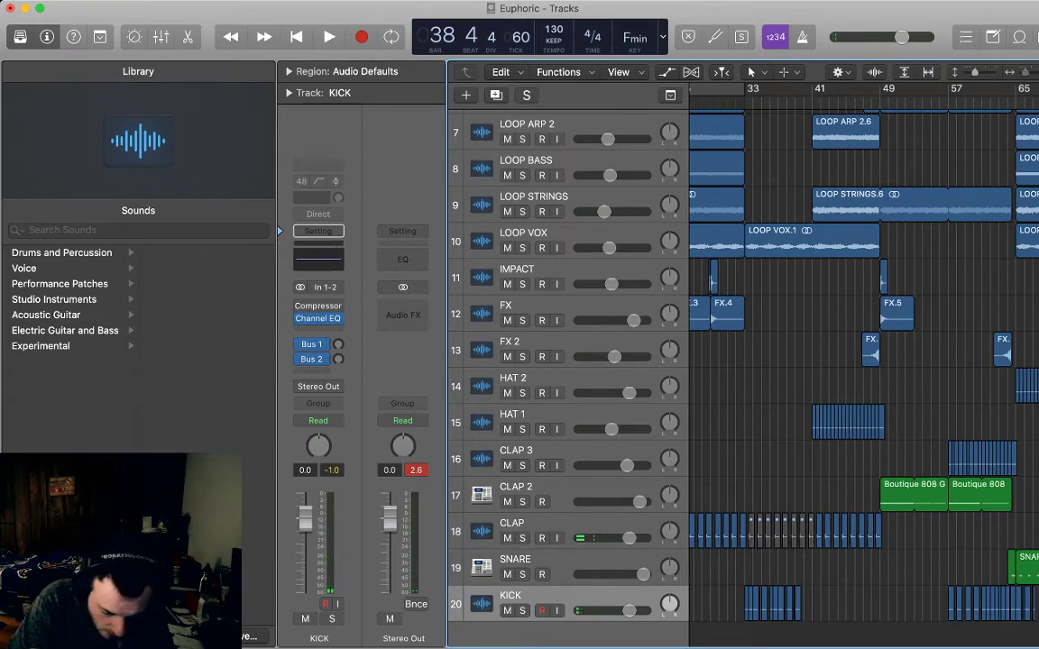
- Delete the KICK regions between bars 36 and 39, keeping only those before bar 35
{"action": "key", "text": "super+Right"}
{"action": "key", "text": "super+Right"}
{"action": "key", "text": "super+Right"}
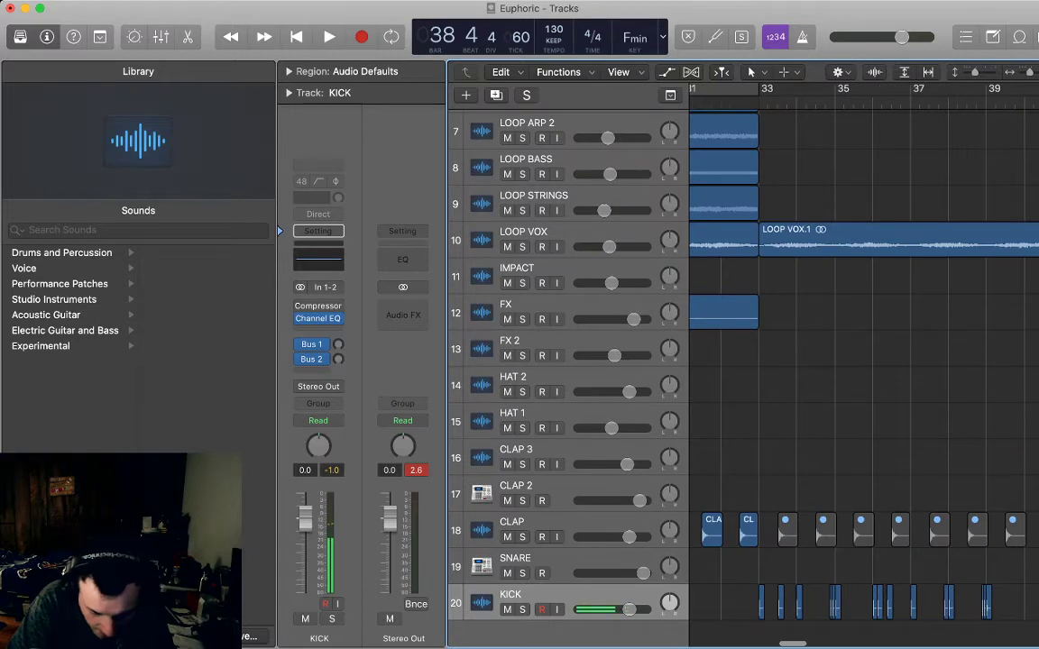
{"action": "left_click_drag", "start_coordinate": [999, 612], "coordinate": [947, 602]}
{"action": "key", "text": "Delete"}
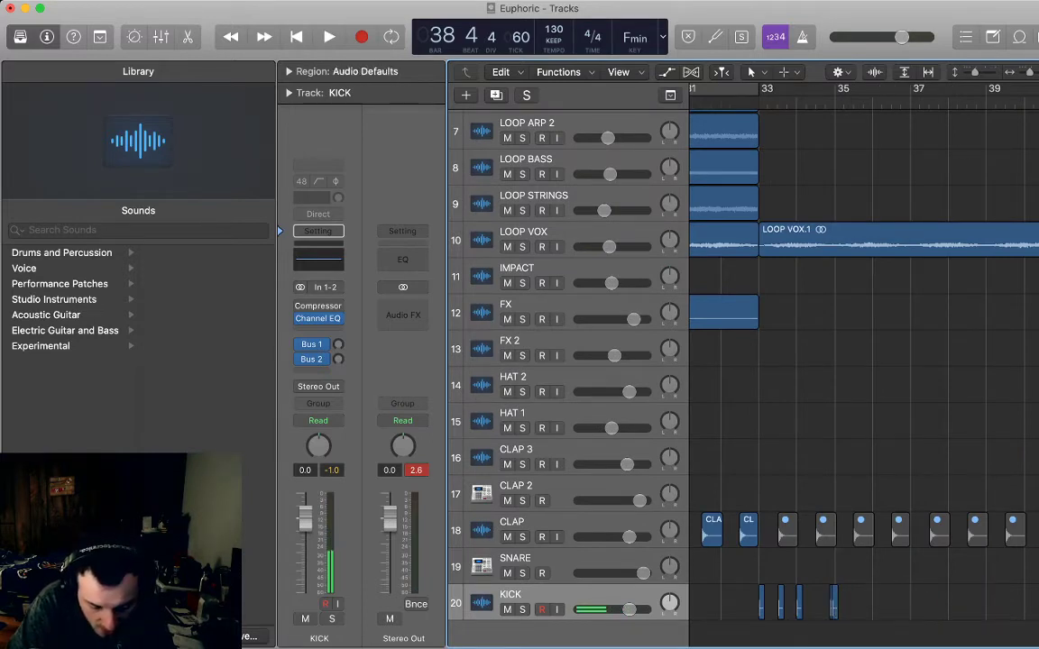
- Place a KICK region on beat 3 of bar 34 and delete the doubled kick just before bar 35
{"action": "key", "text": "super+Right"}
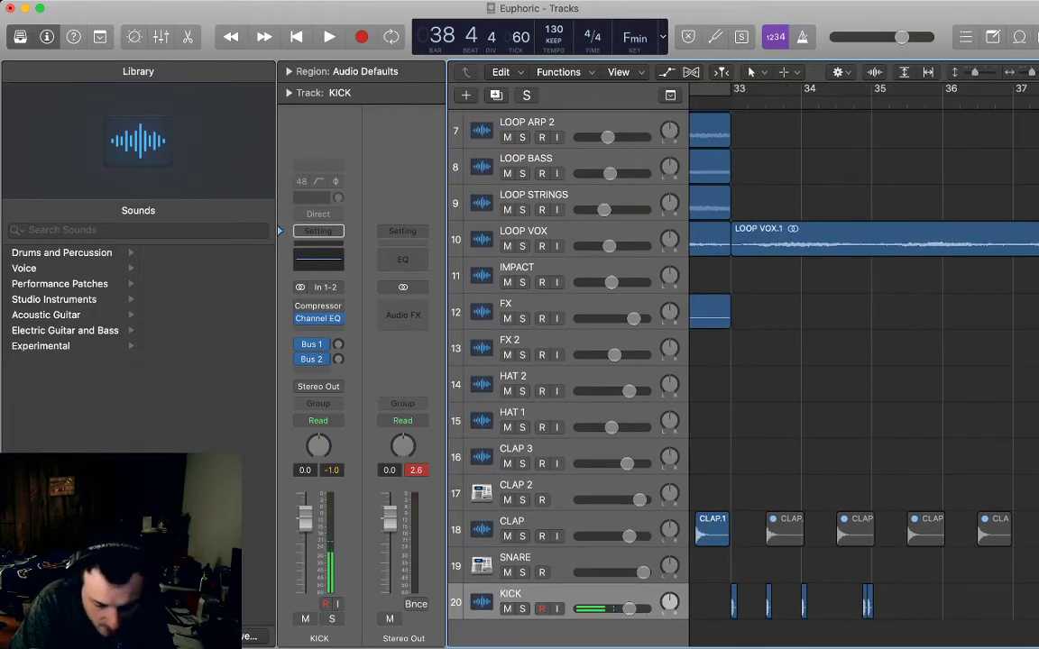
{"action": "key", "text": "super+v"}
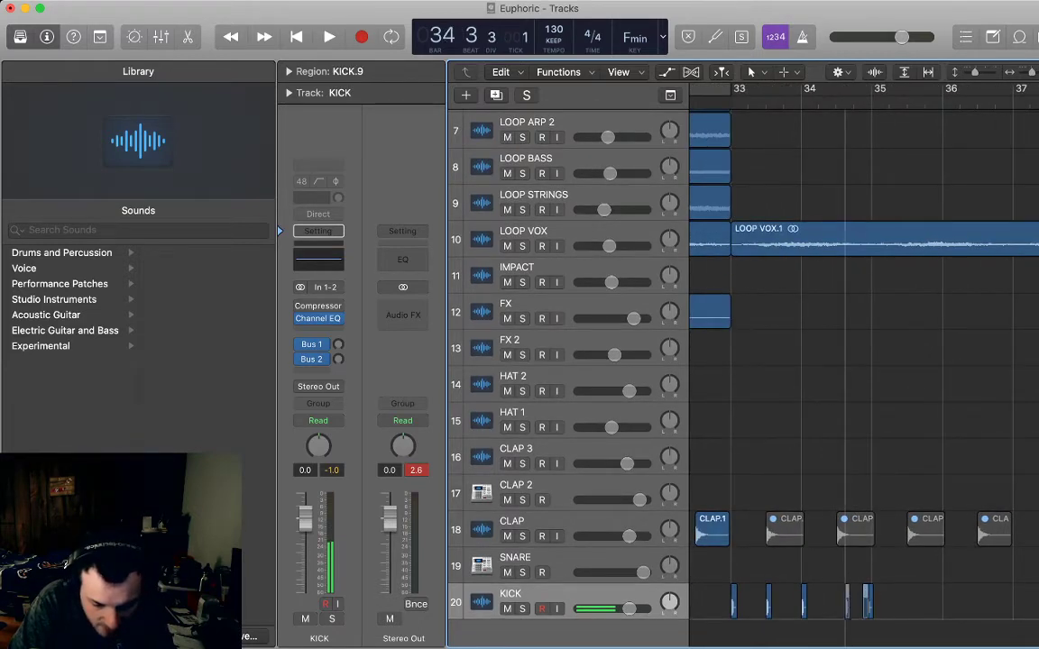
{"action": "left_click_drag", "start_coordinate": [848, 601], "coordinate": [840, 602]}
{"action": "key", "text": "space"}
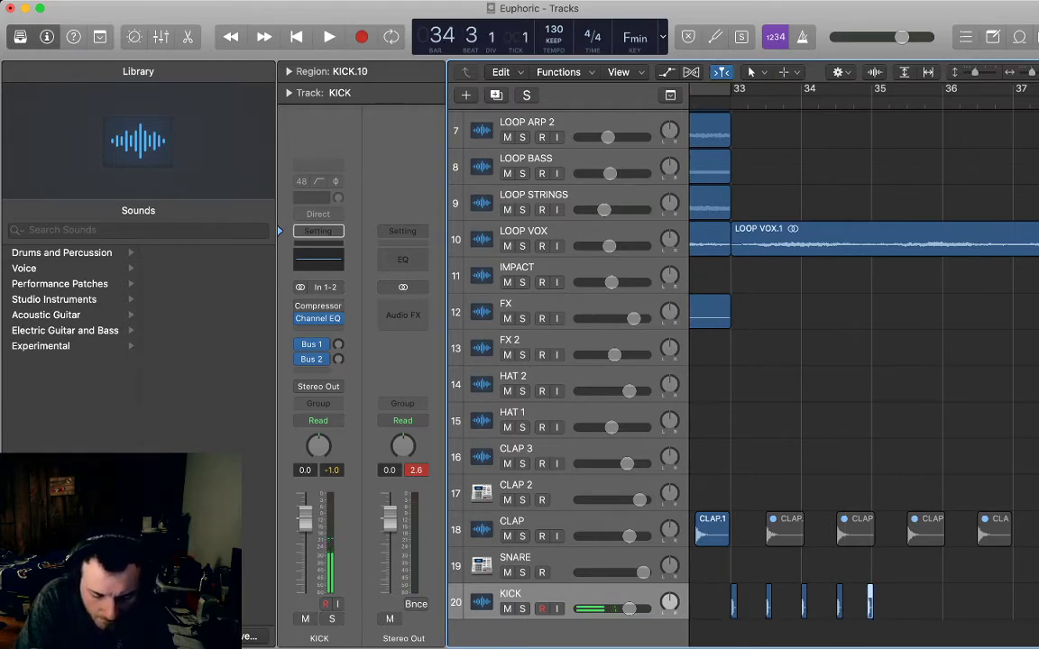
{"action": "key", "text": "Delete"}
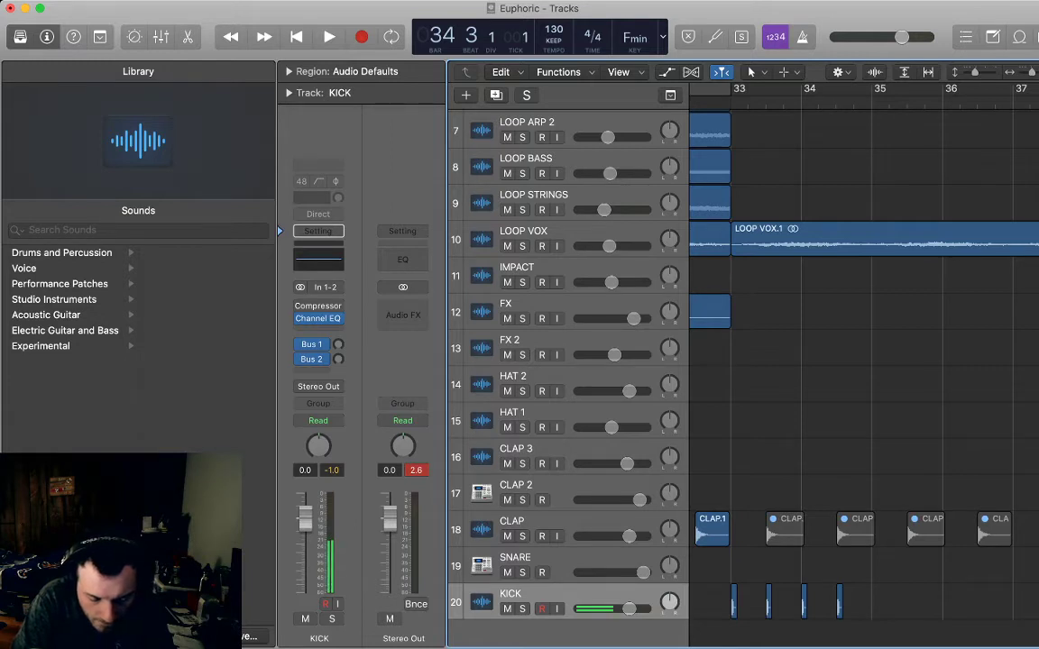
- Repeat the group of four KICK regions from bars 33 and 34 at bars 35, 37 and 39, filling the section up to bar 41
{"action": "left_click_drag", "start_coordinate": [881, 589], "coordinate": [707, 619]}
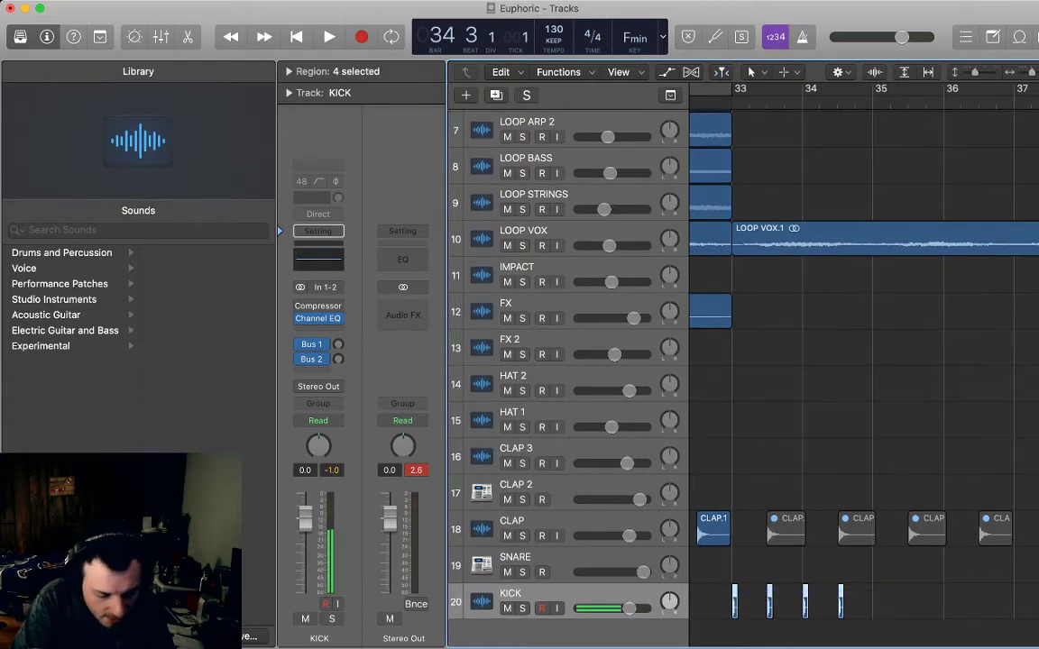
{"action": "key", "text": "super+r"}
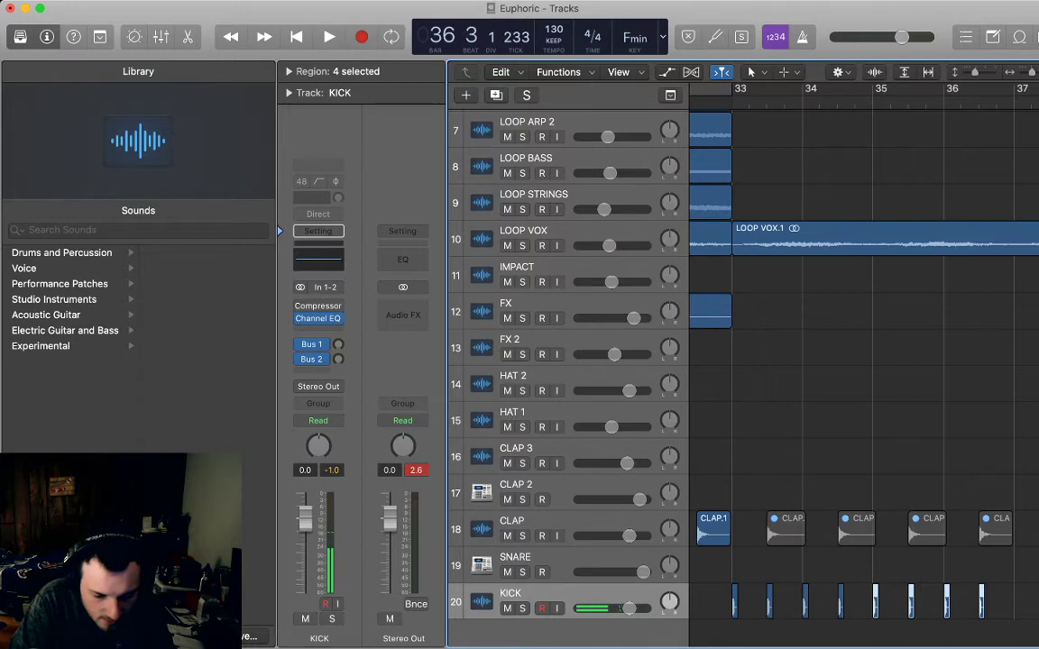
{"action": "key", "text": "super+Left"}
{"action": "key", "text": "super+Left"}
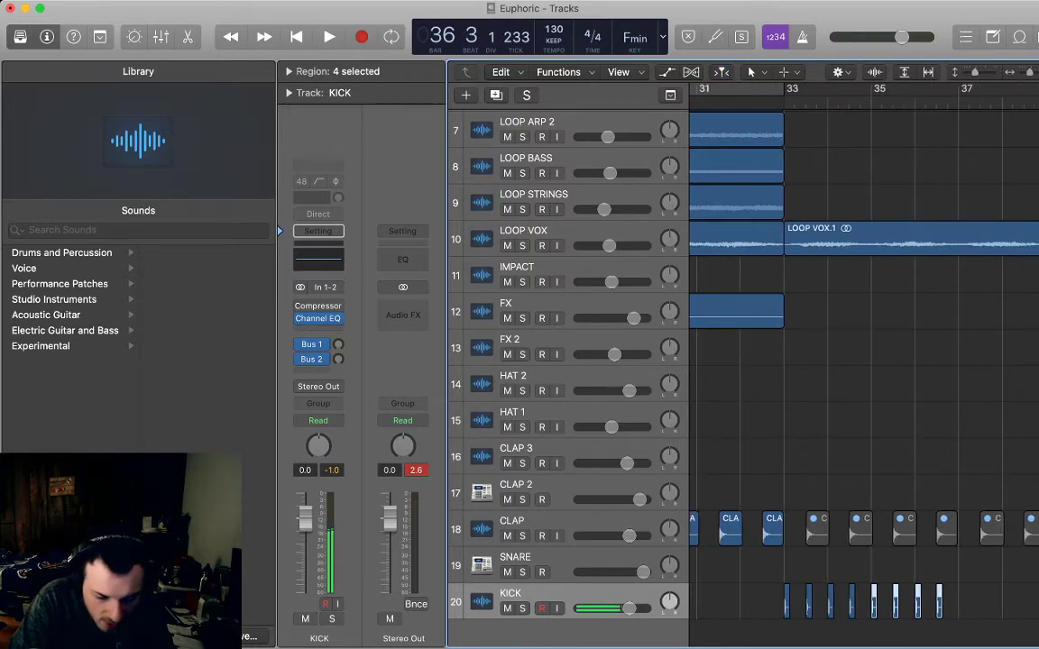
{"action": "key", "text": "period"}
{"action": "key", "text": "period"}
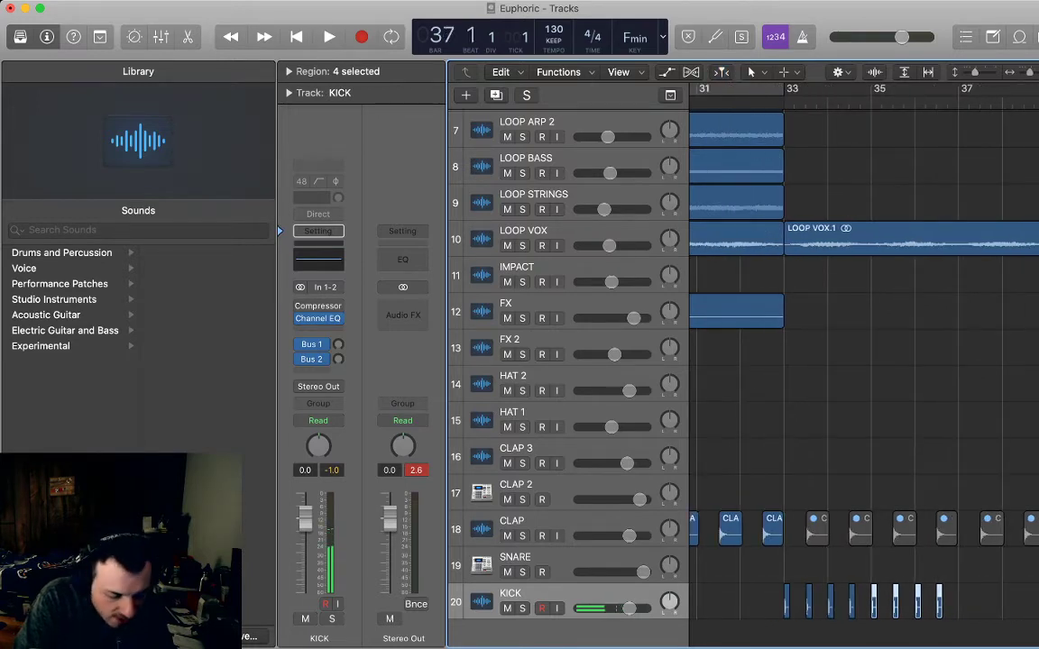
{"action": "key", "text": "super+v"}
{"action": "key", "text": "period"}
{"action": "key", "text": "period"}
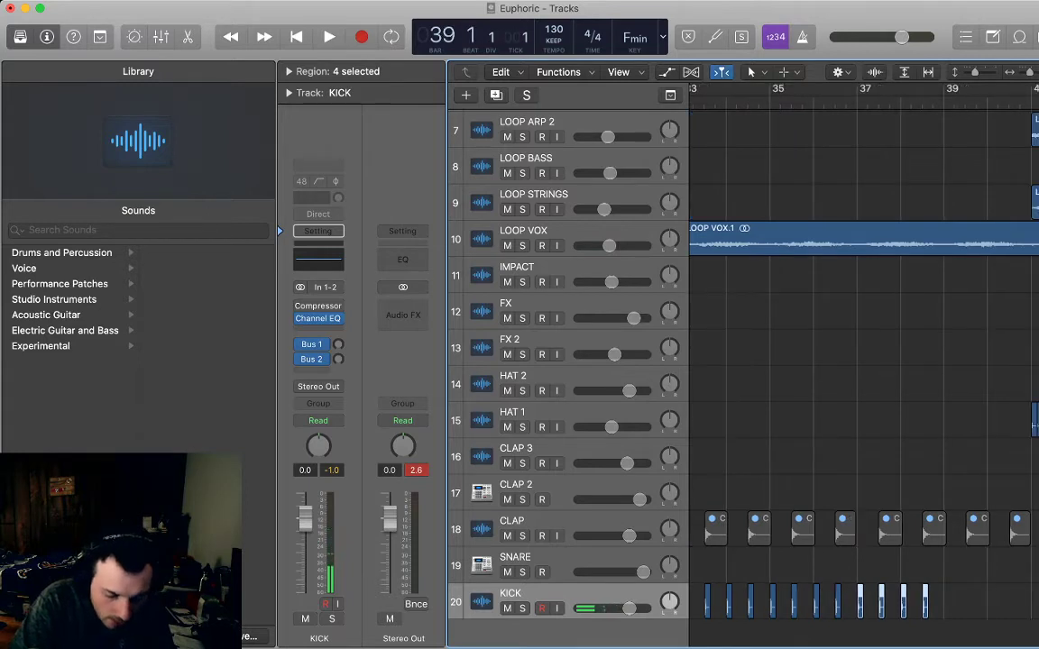
{"action": "key", "text": "super+v"}
- Play the arrangement from bar 41 to hear how it follows the new kick pattern
{"action": "key", "text": "space"}
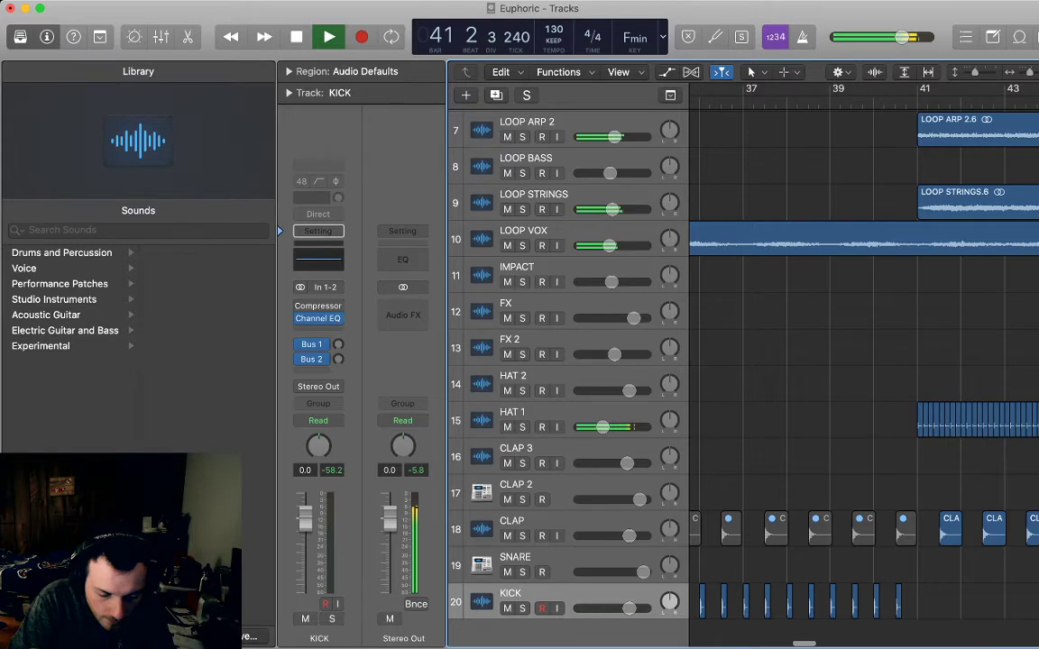
{"action": "key", "text": "comma"}
{"action": "key", "text": "comma"}
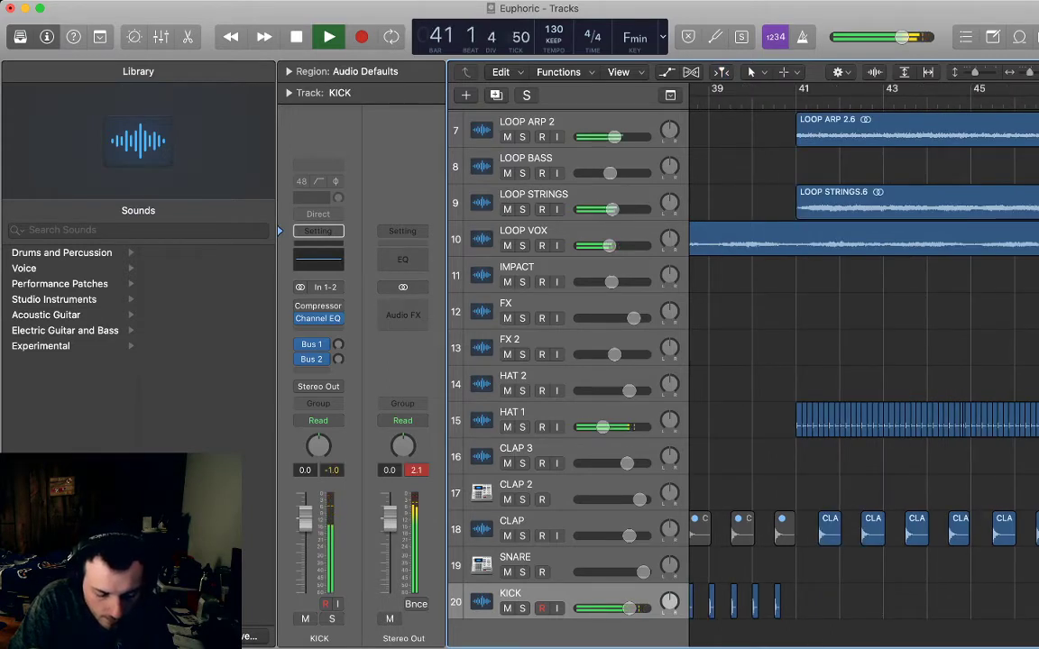
{"action": "key", "text": "space"}
- Copy the syncopated KICK regions from bar 65 to about bar 72 and paste them at bar 41
{"action": "scroll", "coordinate": [864, 361], "scroll_direction": "right", "scroll_amount": 5}
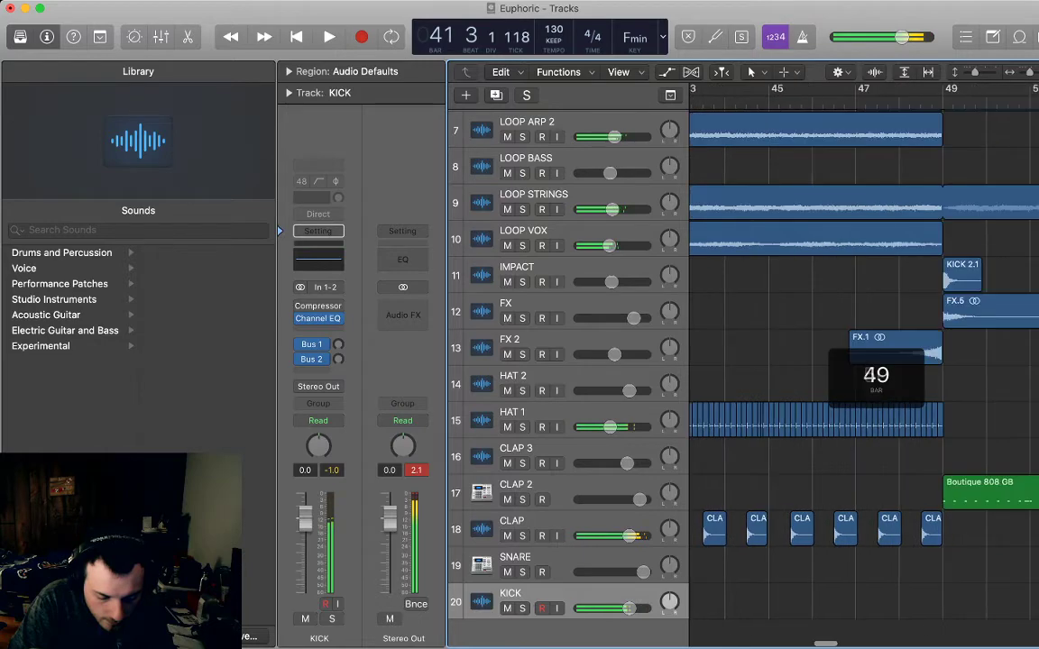
{"action": "scroll", "coordinate": [864, 360], "scroll_direction": "right", "scroll_amount": 10}
{"action": "scroll", "coordinate": [864, 361], "scroll_direction": "right", "scroll_amount": 10}
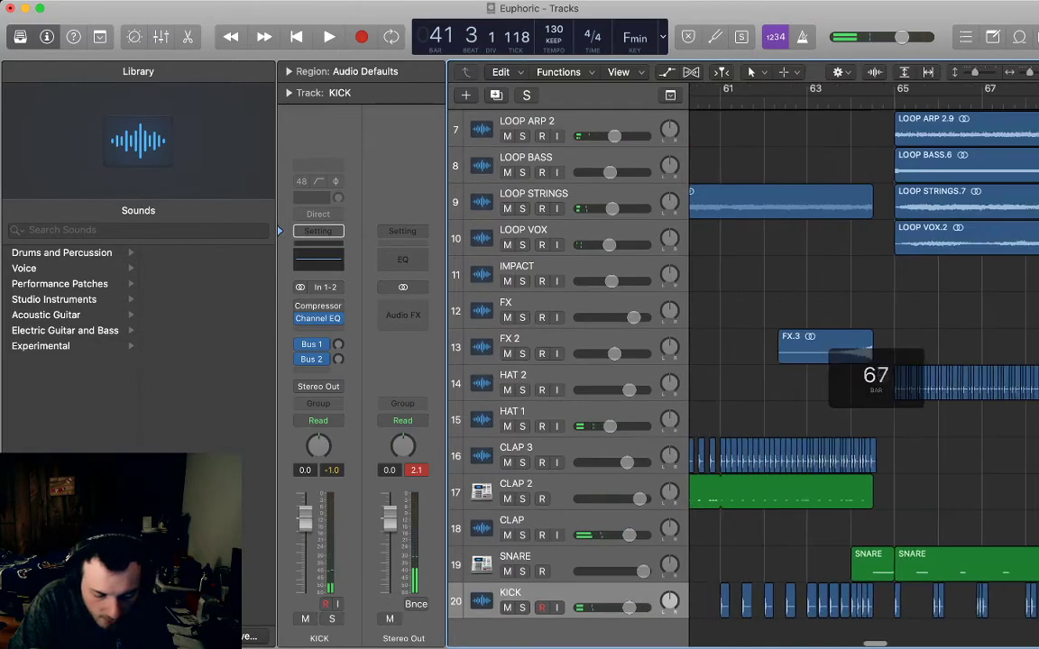
{"action": "scroll", "coordinate": [864, 361], "scroll_direction": "left", "scroll_amount": 5}
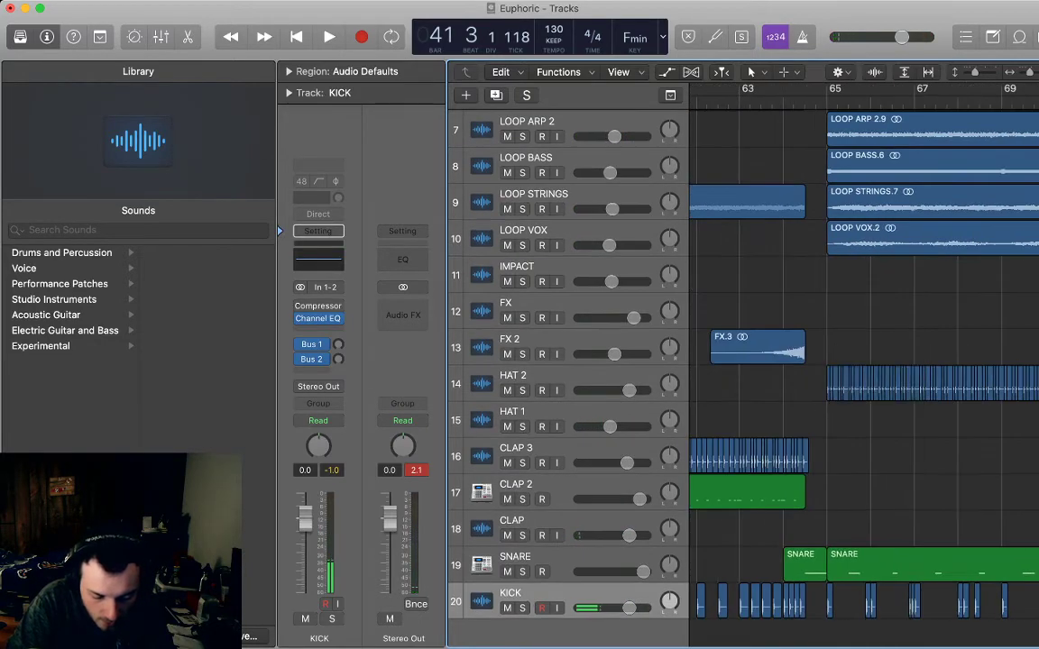
{"action": "left_click_drag", "start_coordinate": [820, 599], "coordinate": [956, 615]}
{"action": "scroll", "coordinate": [864, 361], "scroll_direction": "left", "scroll_amount": 10}
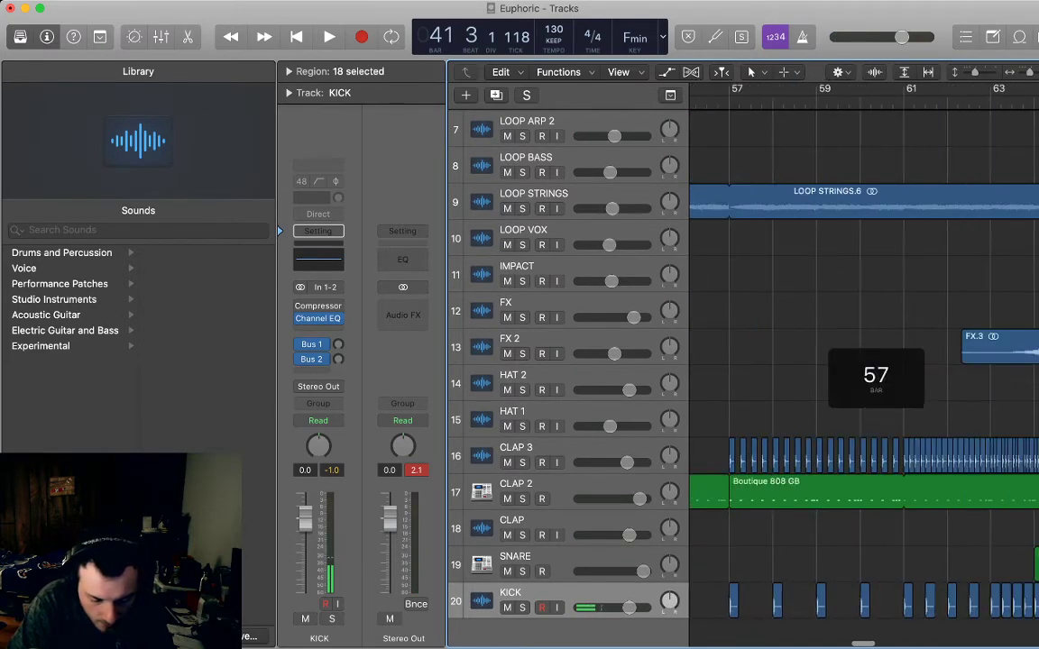
{"action": "scroll", "coordinate": [875, 375], "scroll_direction": "left", "scroll_amount": 14}
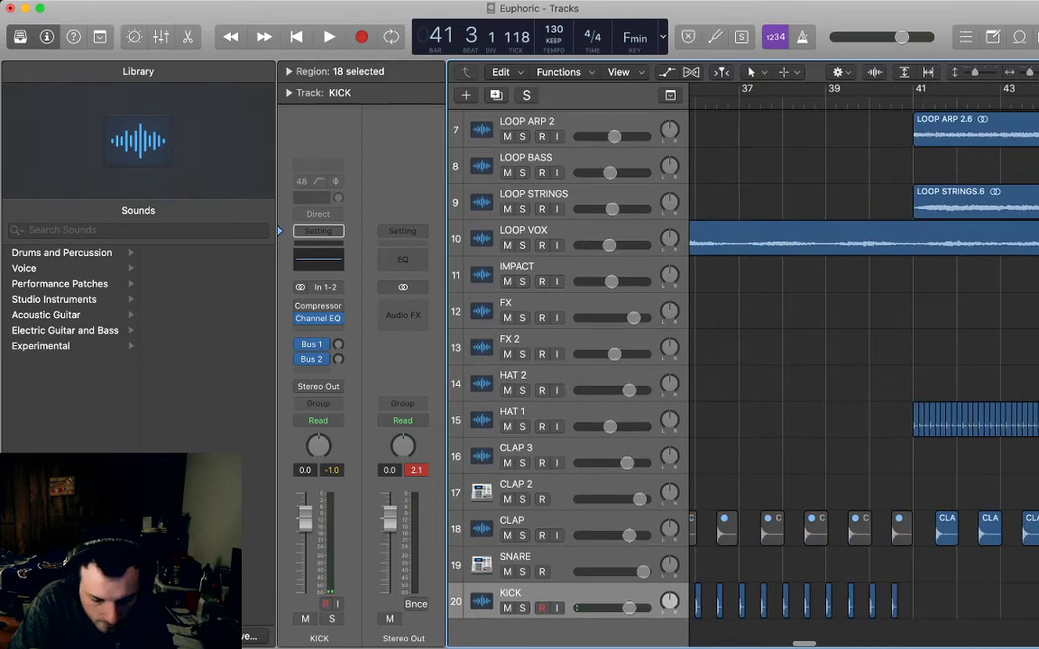
{"action": "key", "text": "comma"}
{"action": "key", "text": "super+v"}
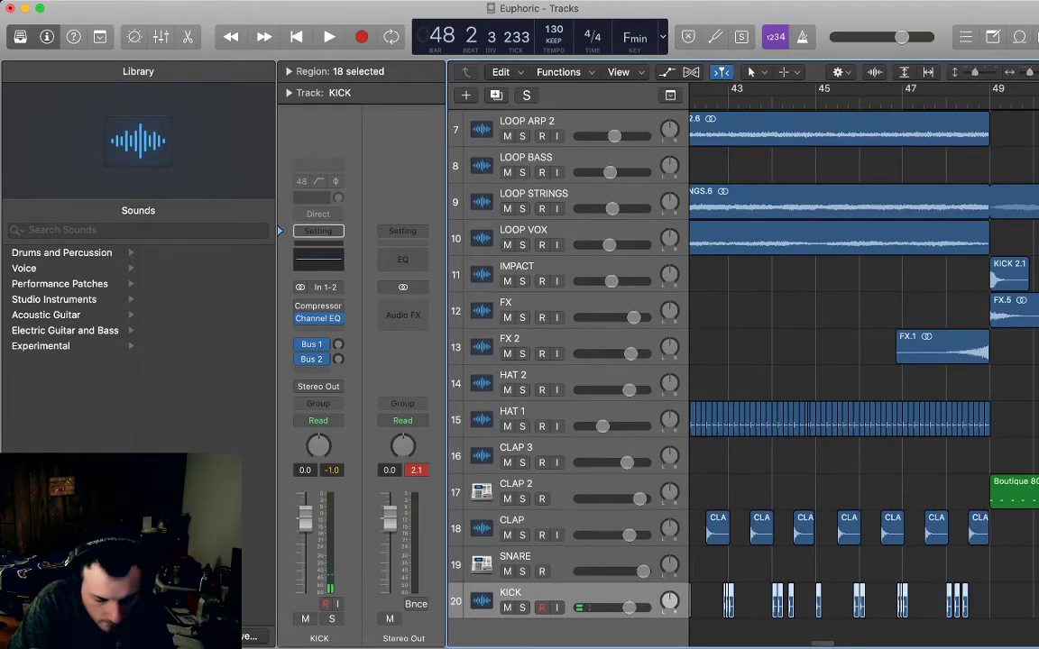
- Play the section from bar 41 with the pasted KICK regions
{"action": "scroll", "coordinate": [864, 361], "scroll_direction": "left", "scroll_amount": 4}
{"action": "key", "text": "space"}
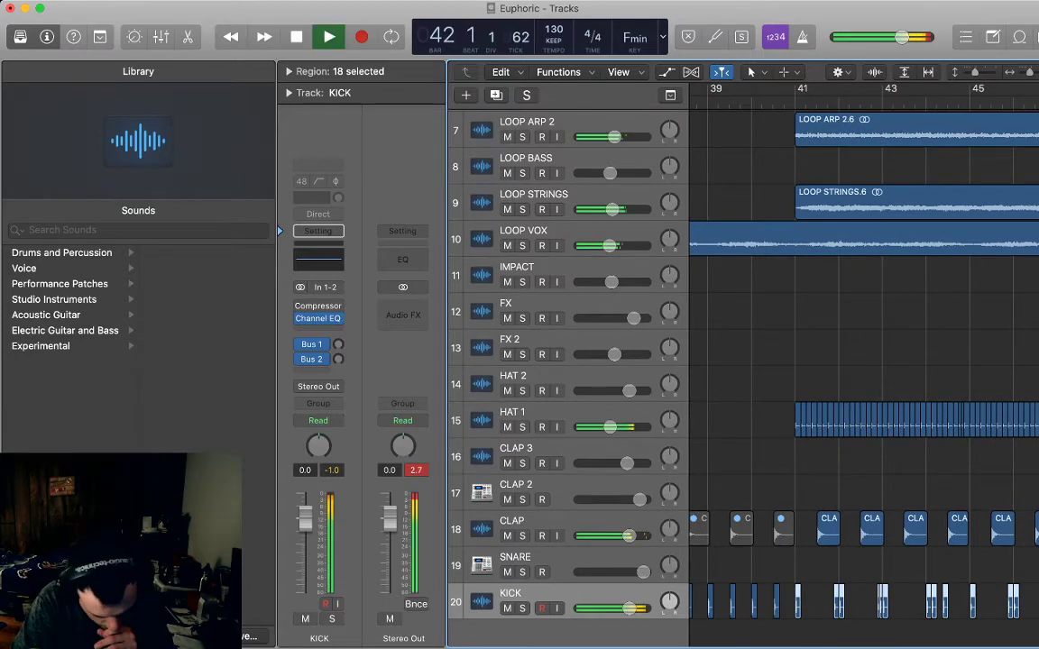
{"action": "left_click", "coordinate": [864, 361]}
{"action": "scroll", "coordinate": [864, 361], "scroll_direction": "left", "scroll_amount": 2}
{"action": "left_click_drag", "start_coordinate": [610, 427], "coordinate": [603, 427]}
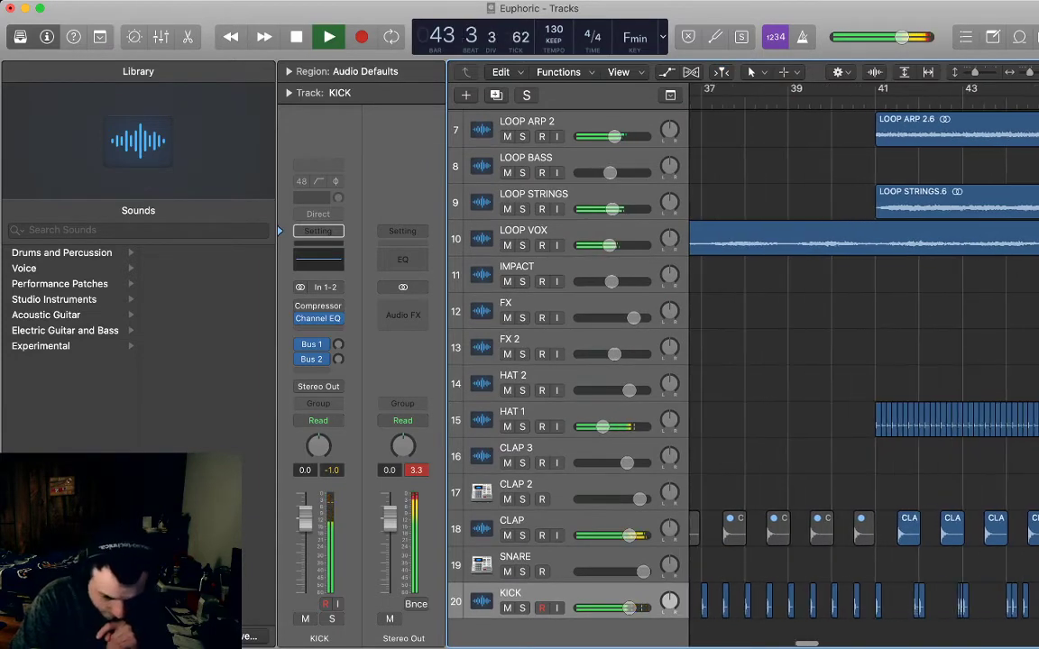
- Delete the muted CLAP regions between bars 33 and 41
{"action": "key", "text": "super+Left"}
{"action": "key", "text": "super+Left"}
{"action": "key", "text": "super+Left"}
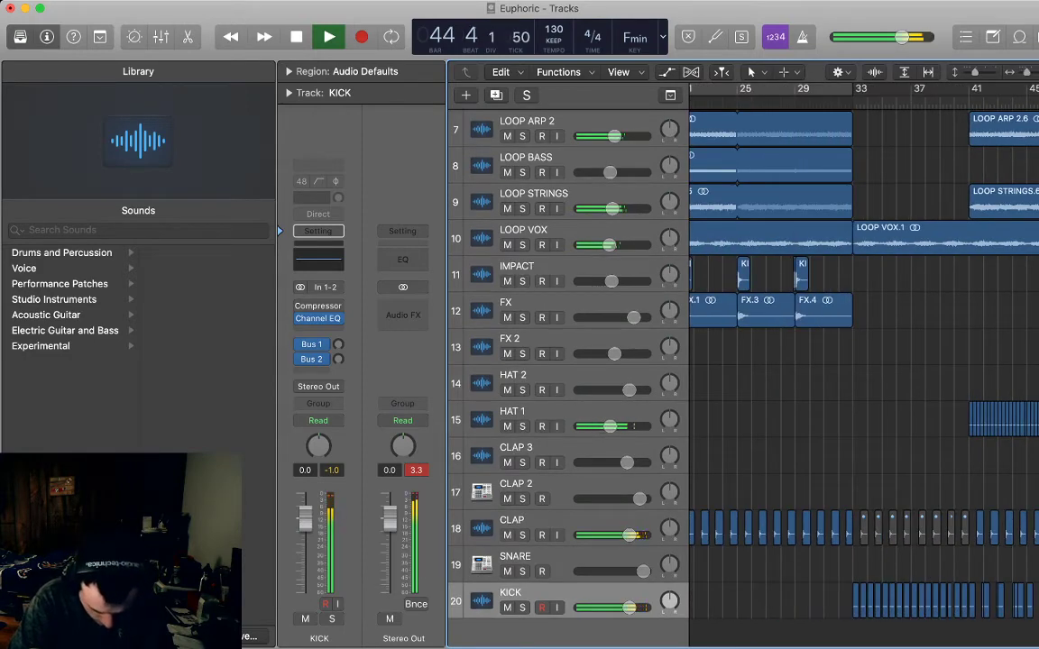
{"action": "left_click_drag", "start_coordinate": [860, 474], "coordinate": [970, 532]}
{"action": "key", "text": "Delete"}
{"action": "scroll", "coordinate": [970, 532], "scroll_direction": "right", "scroll_amount": 4}
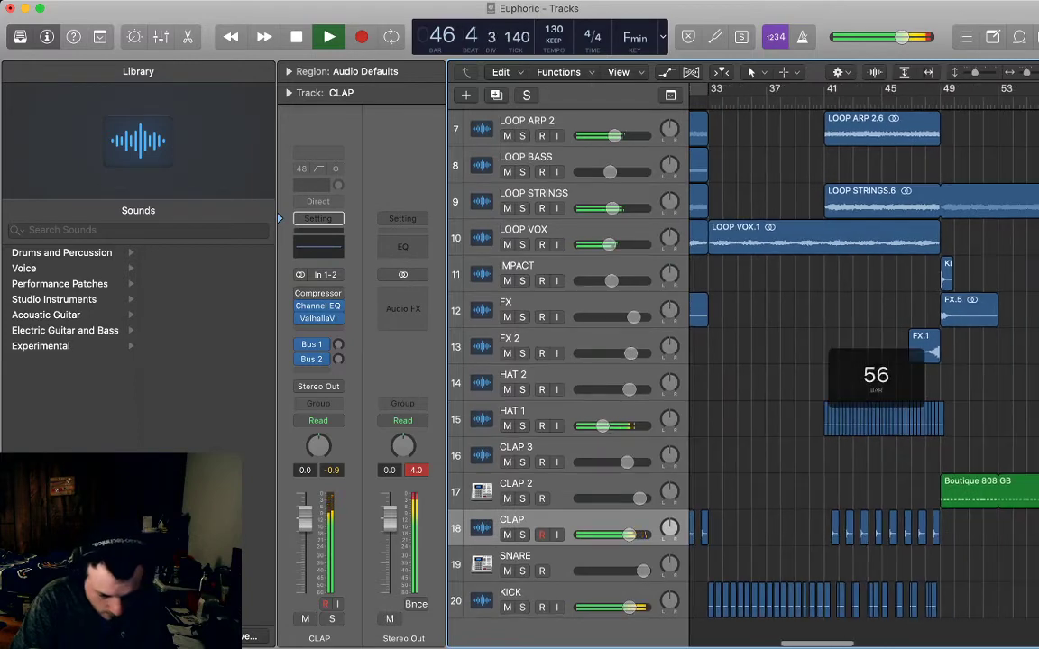
- Select the LEAD track, replay the section from bar 49 and review its melodic and drum tracks
{"action": "scroll", "coordinate": [875, 374], "scroll_direction": "right", "scroll_amount": 5}
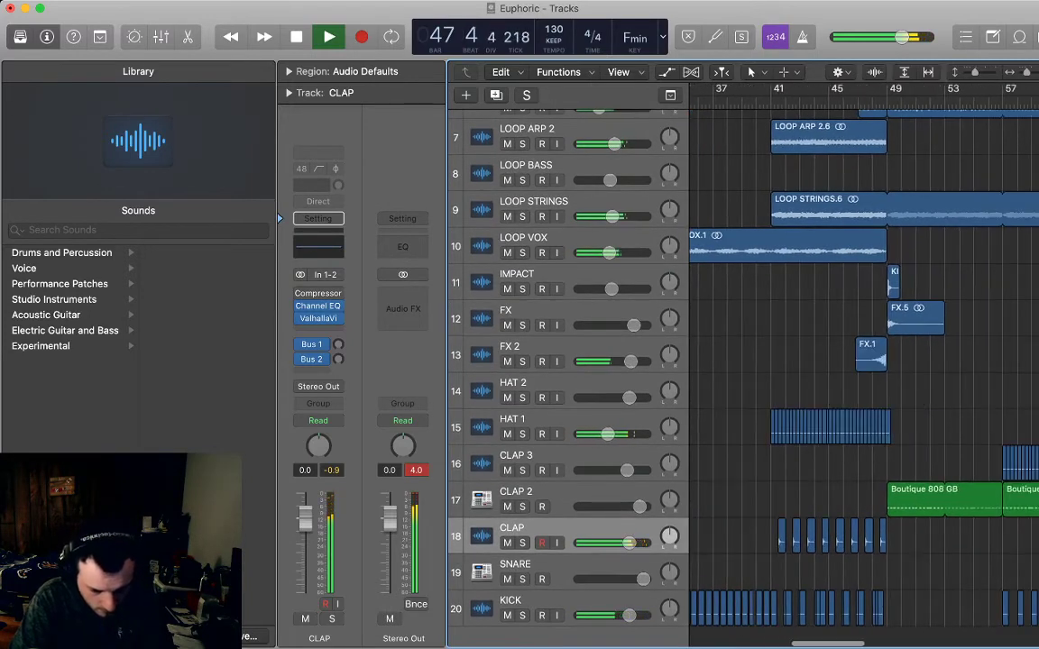
{"action": "scroll", "coordinate": [874, 374], "scroll_direction": "right", "scroll_amount": 1}
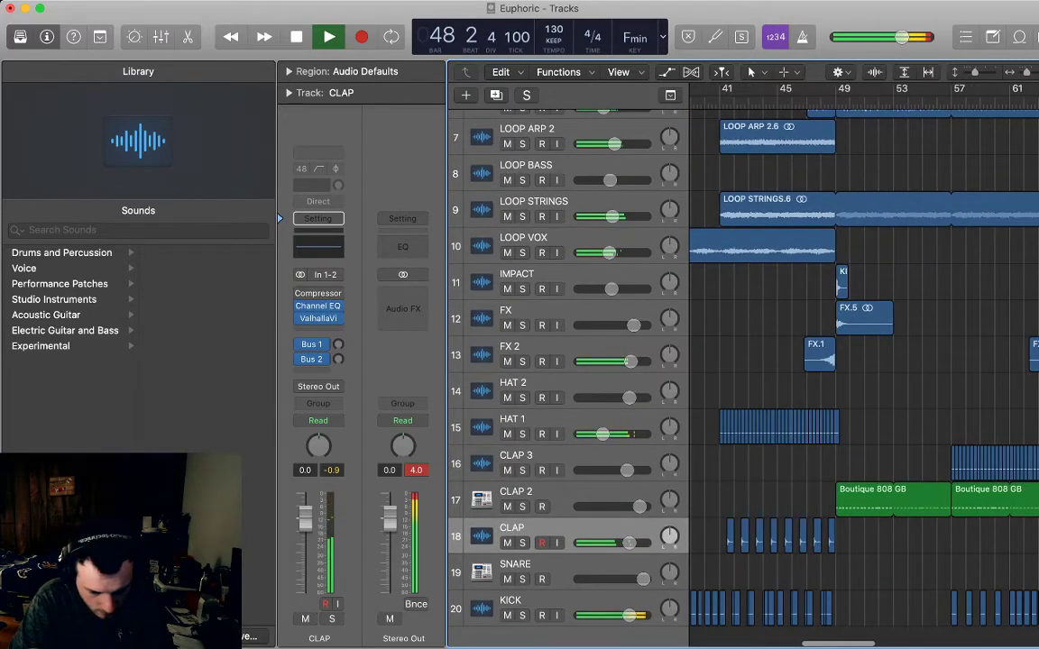
{"action": "scroll", "coordinate": [864, 374], "scroll_direction": "up", "scroll_amount": 6}
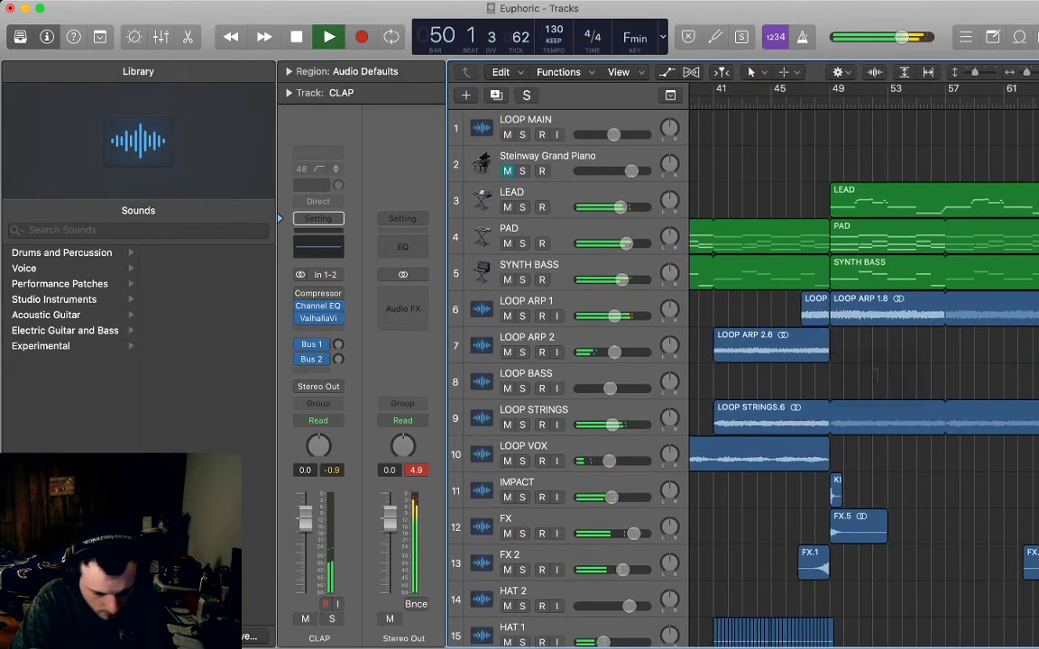
{"action": "left_click", "coordinate": [578, 192]}
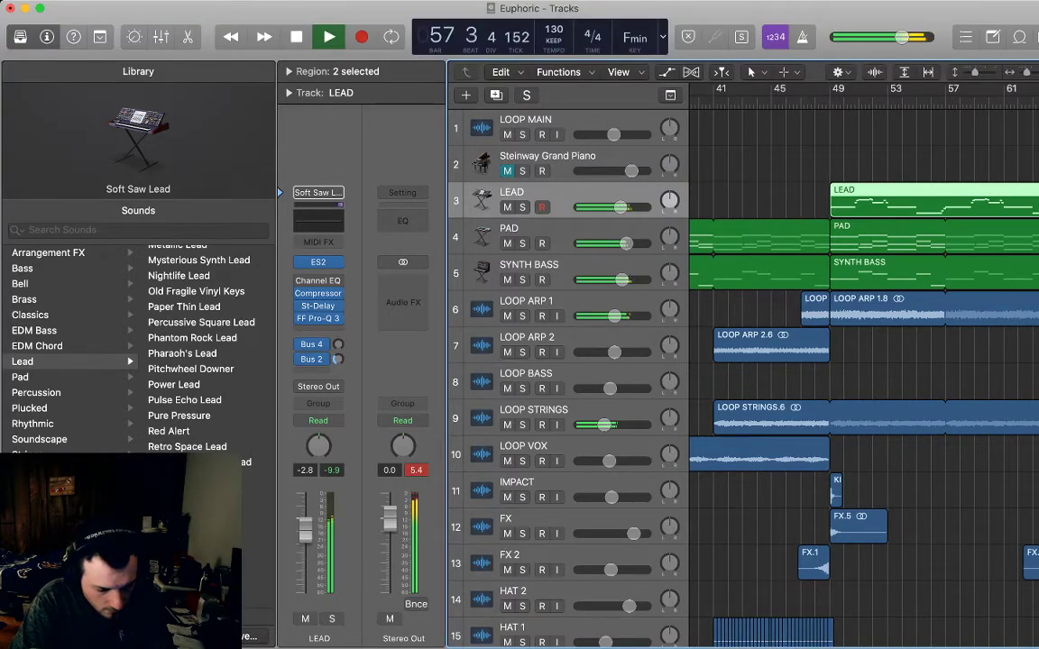
{"action": "key", "text": "1"}
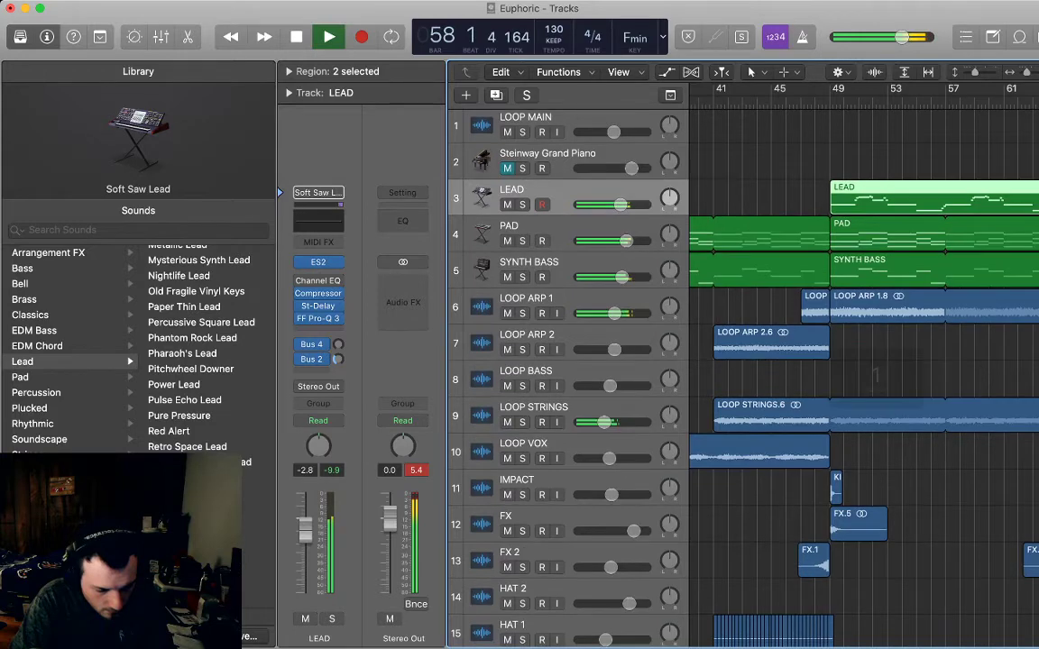
{"action": "scroll", "coordinate": [864, 379], "scroll_direction": "down", "scroll_amount": 5}
{"action": "key", "text": "space"}
{"action": "key", "text": "space"}
{"action": "scroll", "coordinate": [864, 379], "scroll_direction": "up", "scroll_amount": 3}
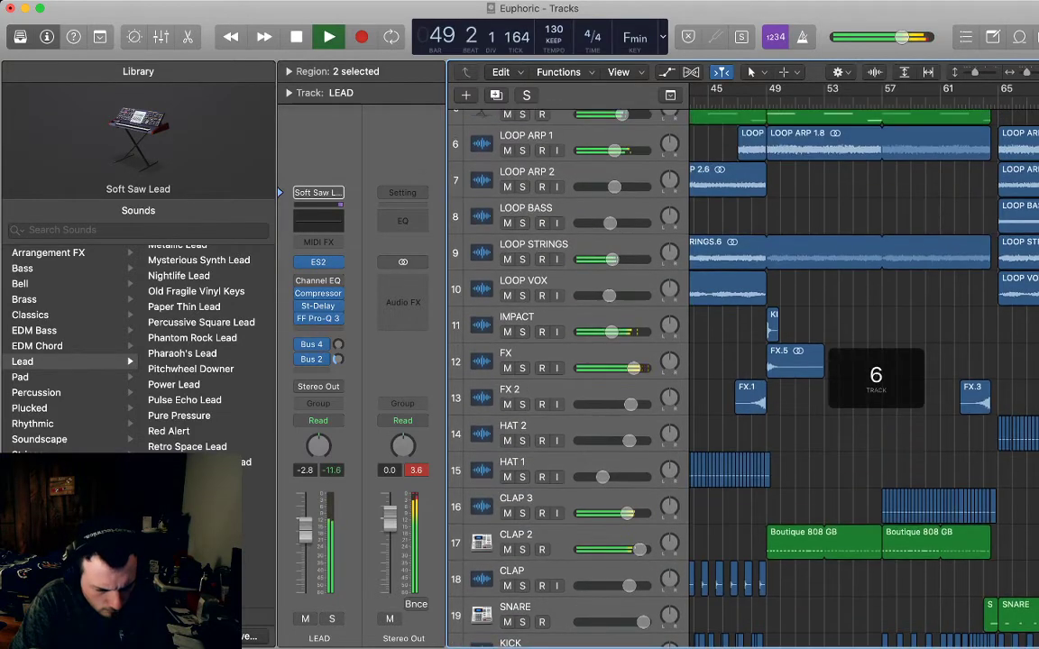
{"action": "scroll", "coordinate": [749, 379], "scroll_direction": "up", "scroll_amount": 1}
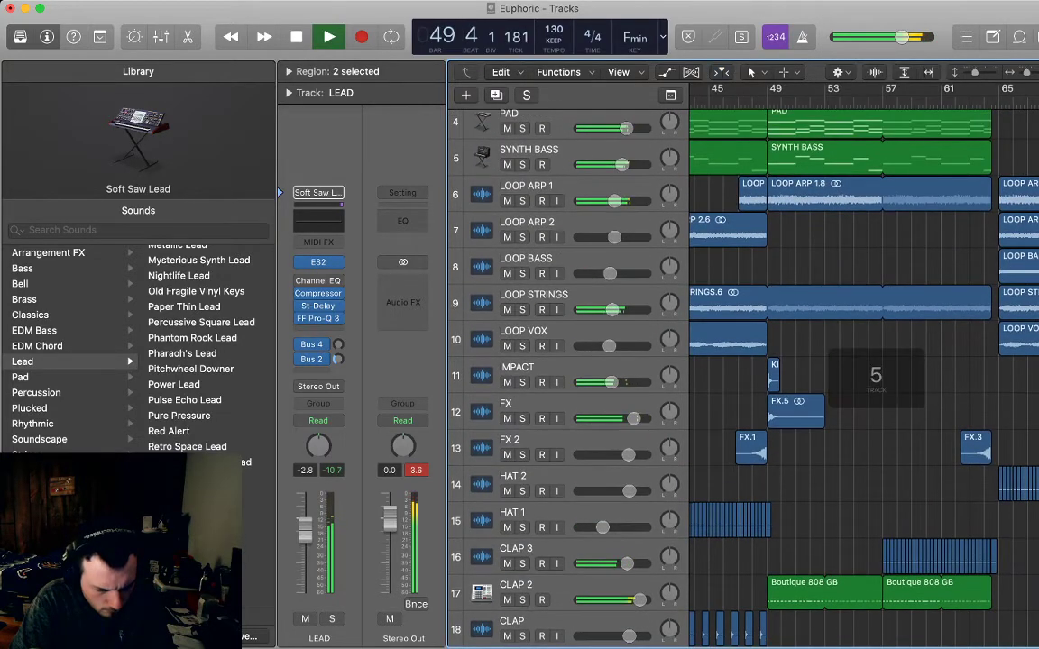
{"action": "scroll", "coordinate": [749, 379], "scroll_direction": "up", "scroll_amount": 2}
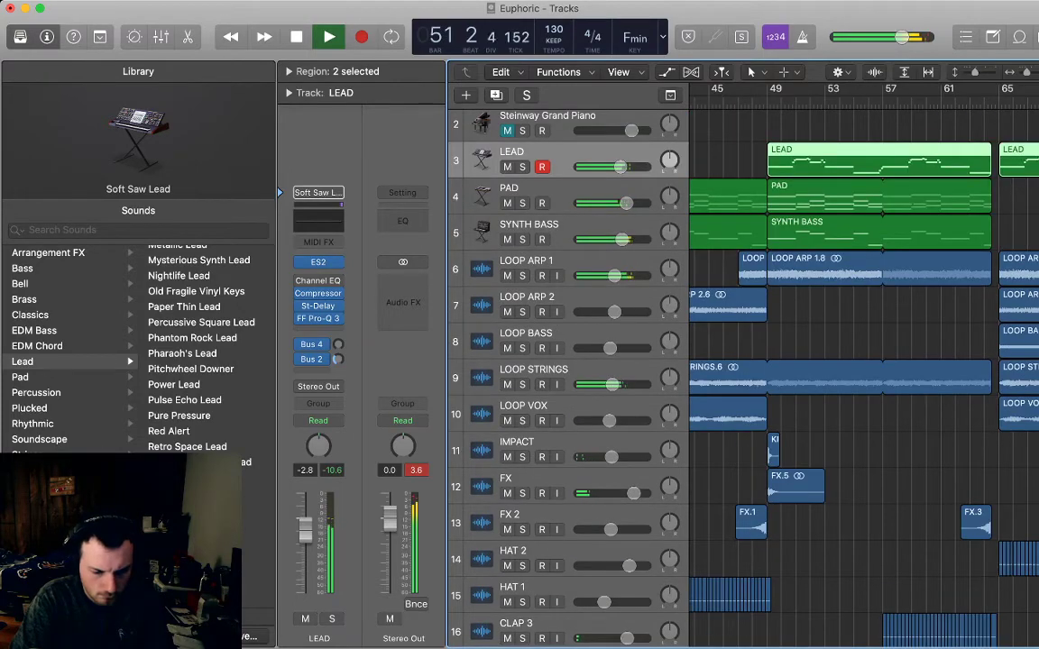
- Show track automation and raise the LOOP STRINGS volume point at bar 57 to -5.7 dB
{"action": "key", "text": "a"}
{"action": "scroll", "coordinate": [877, 379], "scroll_direction": "down", "scroll_amount": 3}
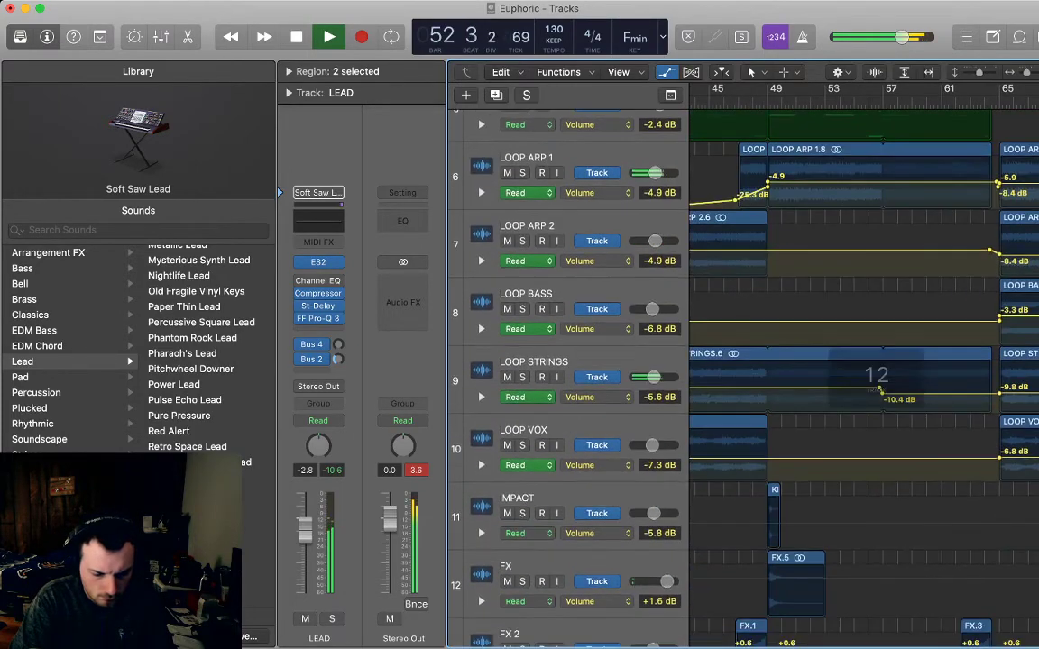
{"action": "scroll", "coordinate": [876, 378], "scroll_direction": "down", "scroll_amount": 5}
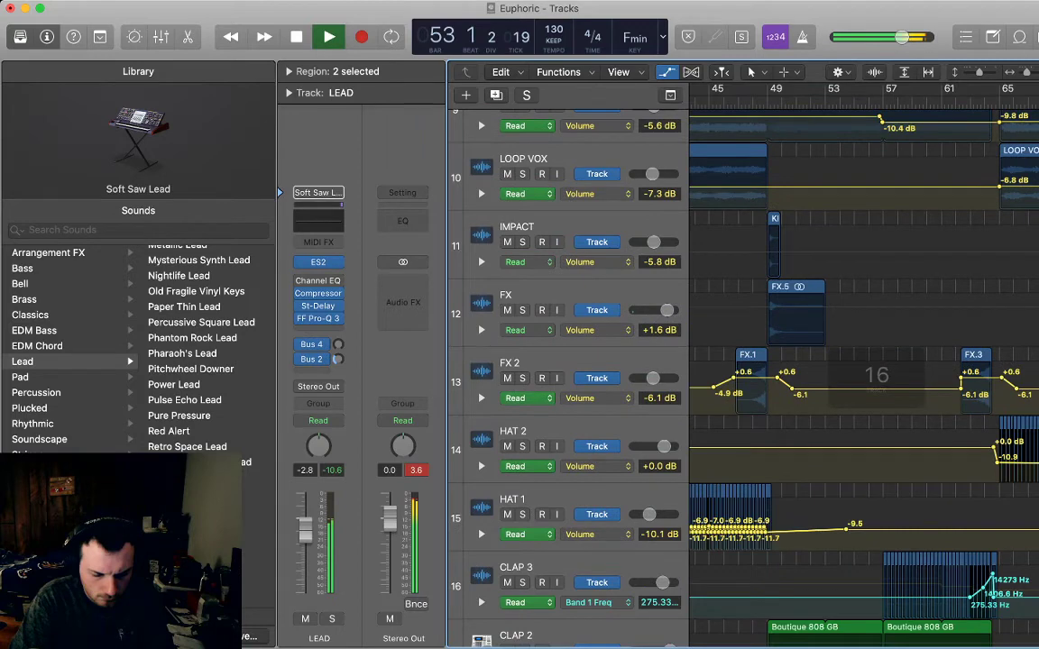
{"action": "scroll", "coordinate": [877, 379], "scroll_direction": "down", "scroll_amount": 3}
{"action": "scroll", "coordinate": [877, 379], "scroll_direction": "right", "scroll_amount": 3}
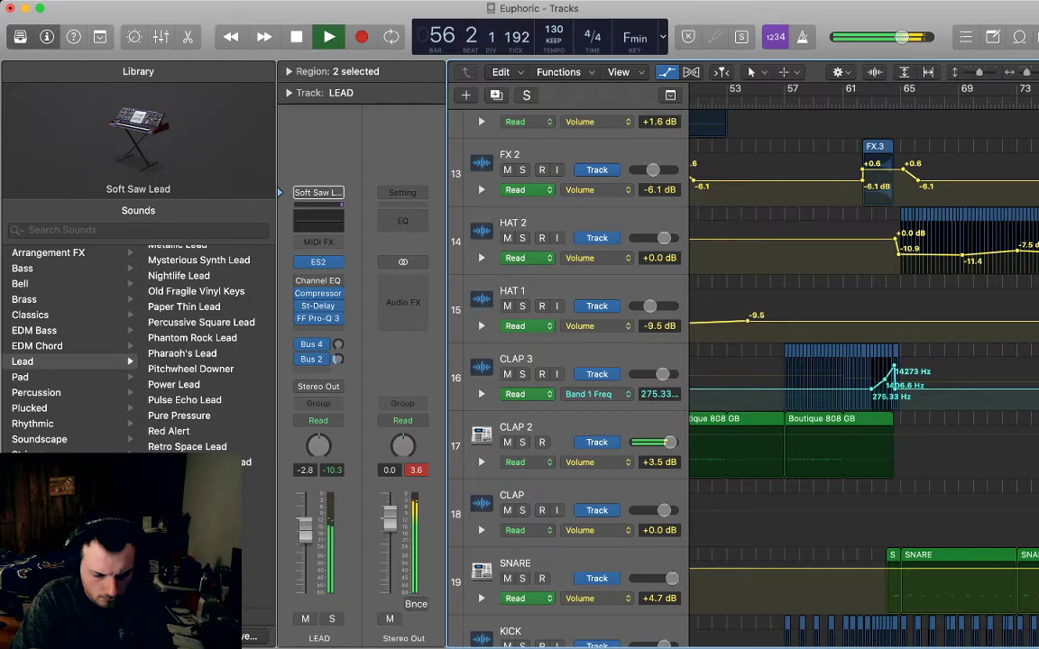
{"action": "scroll", "coordinate": [877, 379], "scroll_direction": "up", "scroll_amount": 6}
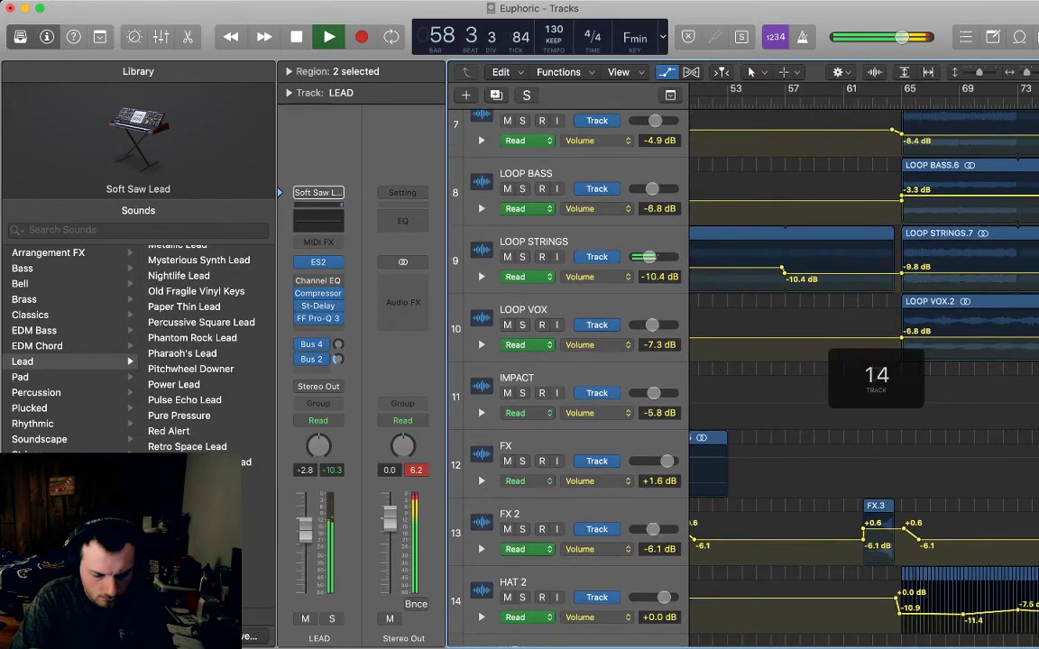
{"action": "scroll", "coordinate": [876, 379], "scroll_direction": "up", "scroll_amount": 4}
{"action": "scroll", "coordinate": [876, 379], "scroll_direction": "down", "scroll_amount": 1}
{"action": "key", "text": "space"}
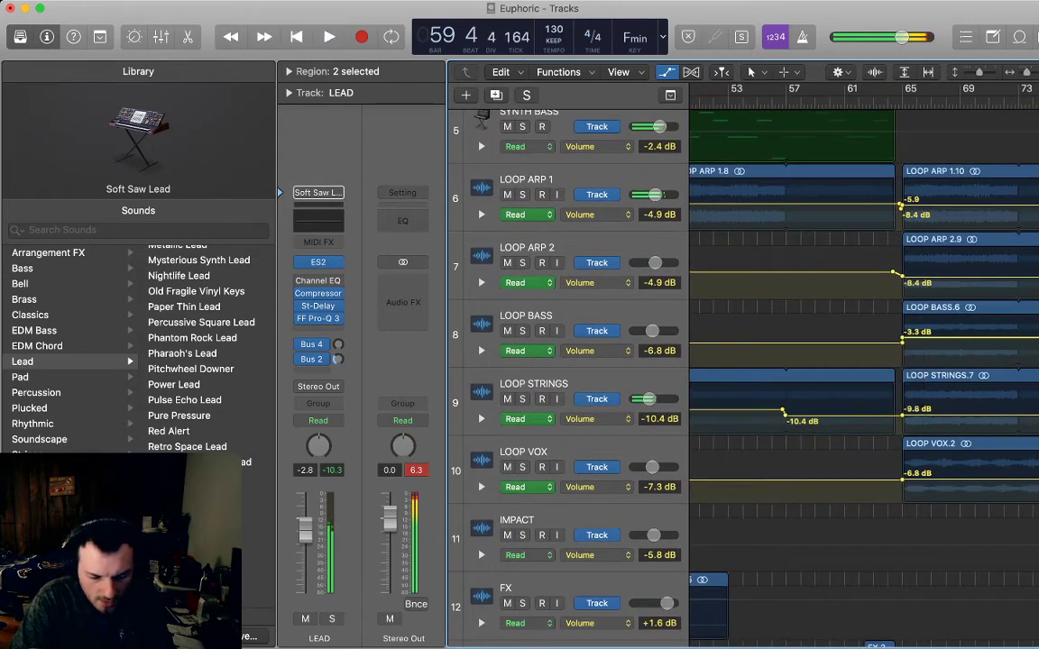
{"action": "left_click", "coordinate": [786, 416]}
{"action": "left_click_drag", "start_coordinate": [784, 415], "coordinate": [785, 410]}
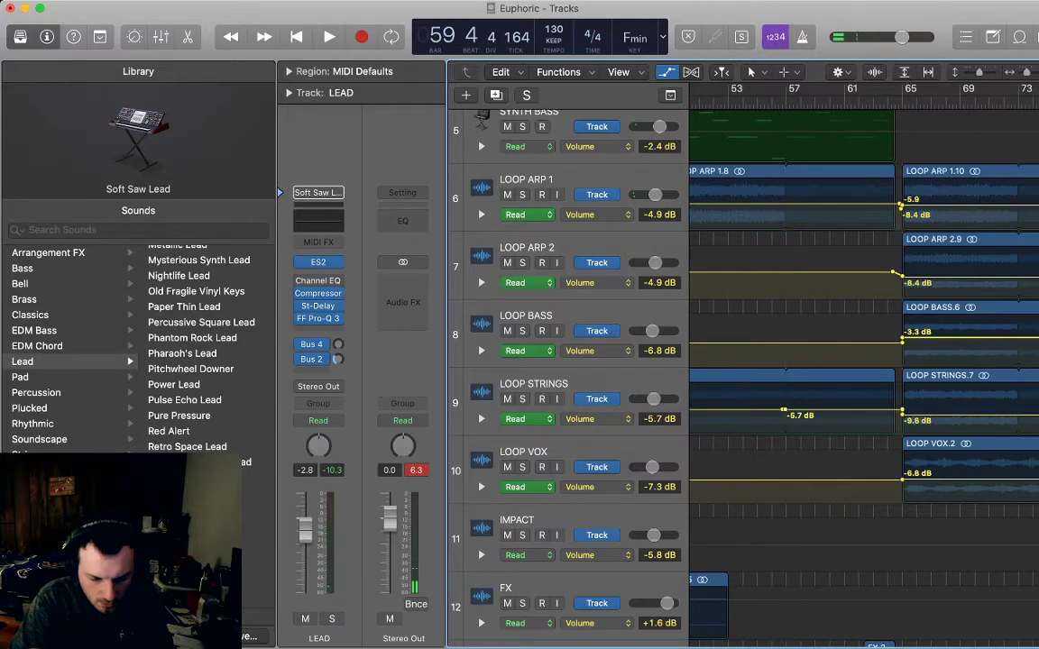
- Play from bar 57 with the louder strings and review the tracks' volume automation around it
{"action": "key", "text": "space"}
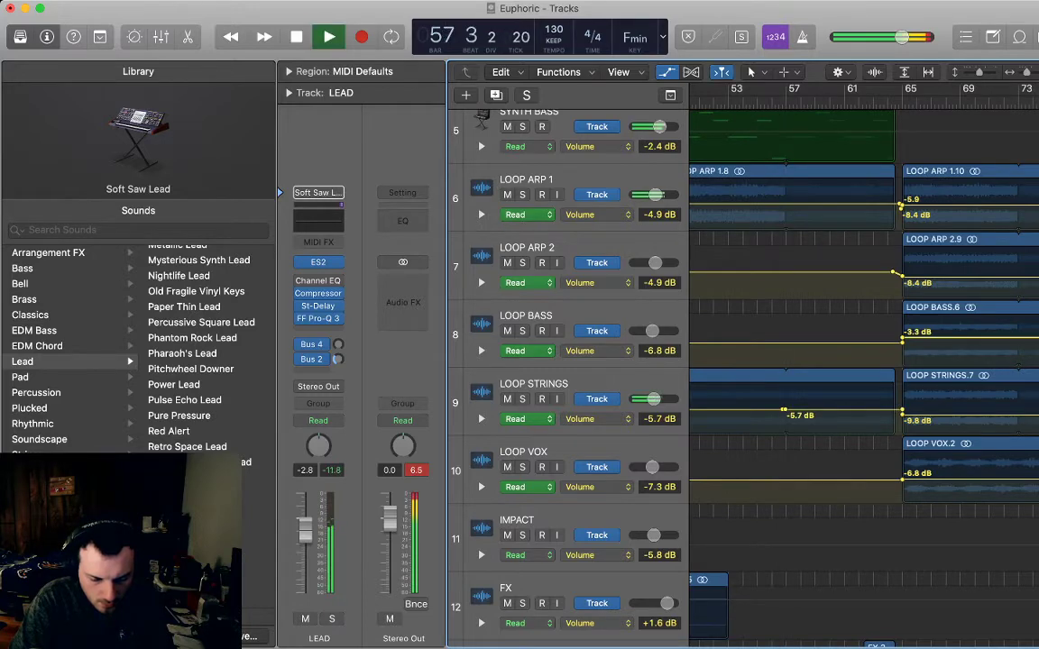
{"action": "scroll", "coordinate": [784, 409], "scroll_direction": "up", "scroll_amount": 4}
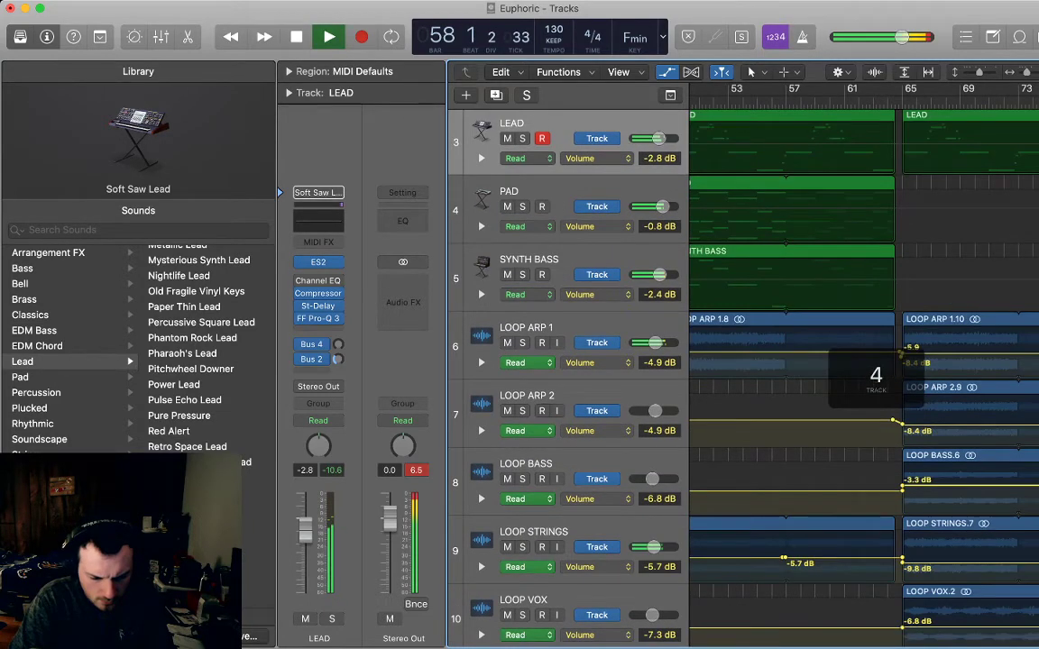
{"action": "scroll", "coordinate": [864, 375], "scroll_direction": "up", "scroll_amount": 2}
{"action": "scroll", "coordinate": [864, 375], "scroll_direction": "left", "scroll_amount": 5}
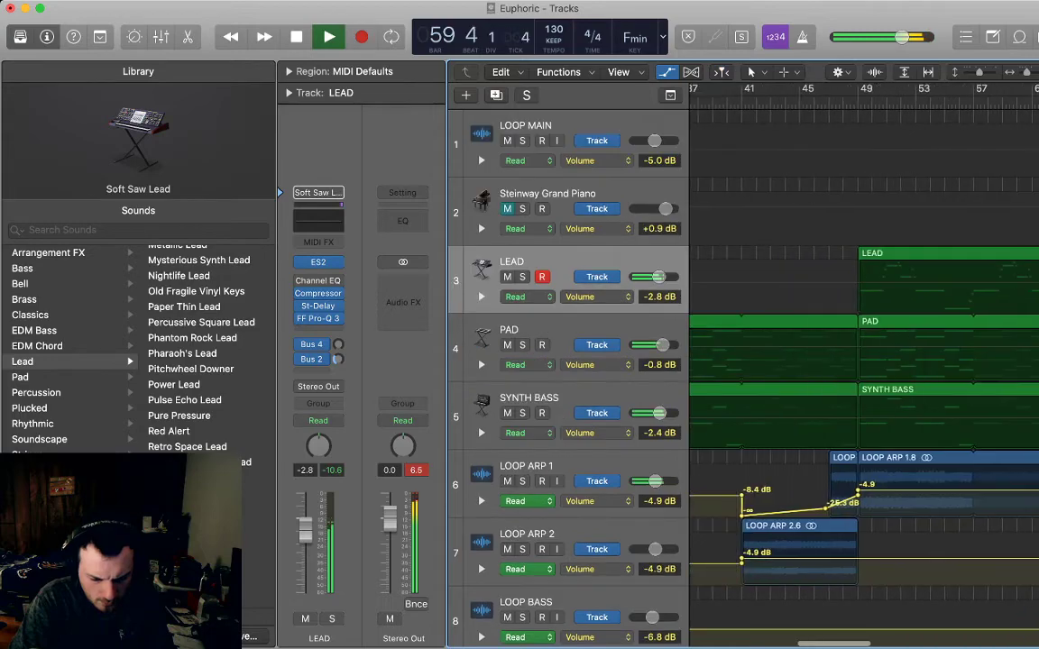
{"action": "scroll", "coordinate": [864, 376], "scroll_direction": "down", "scroll_amount": 8}
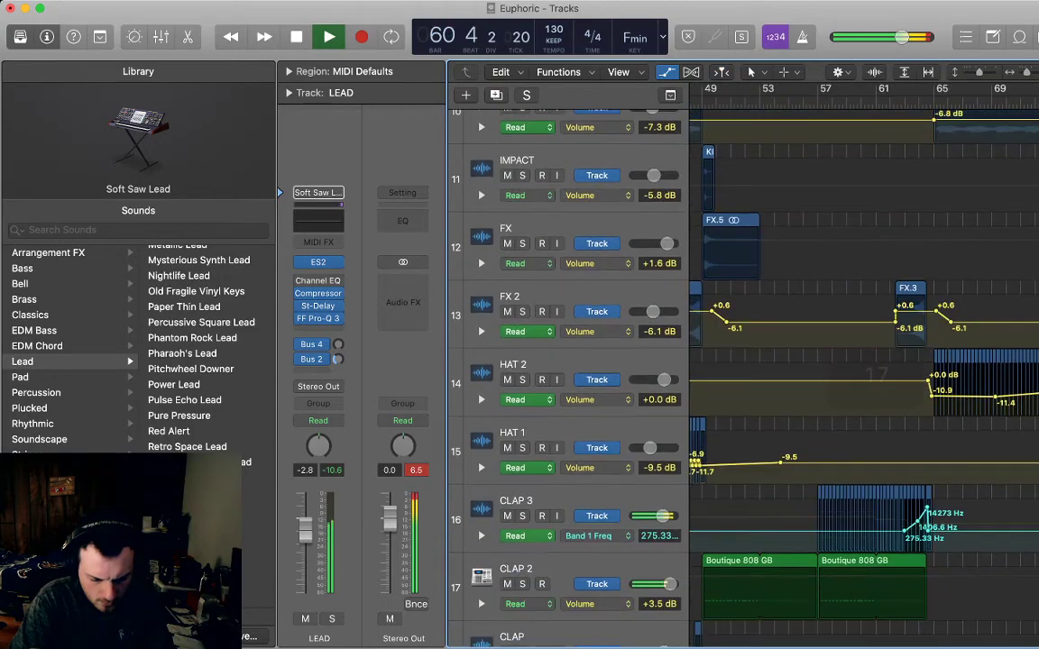
- Show the volume automation of CLAP 3 and lower its point near bar 63 to -11.5 dB
{"action": "scroll", "coordinate": [864, 375], "scroll_direction": "down", "scroll_amount": 3}
{"action": "scroll", "coordinate": [864, 375], "scroll_direction": "right", "scroll_amount": 1}
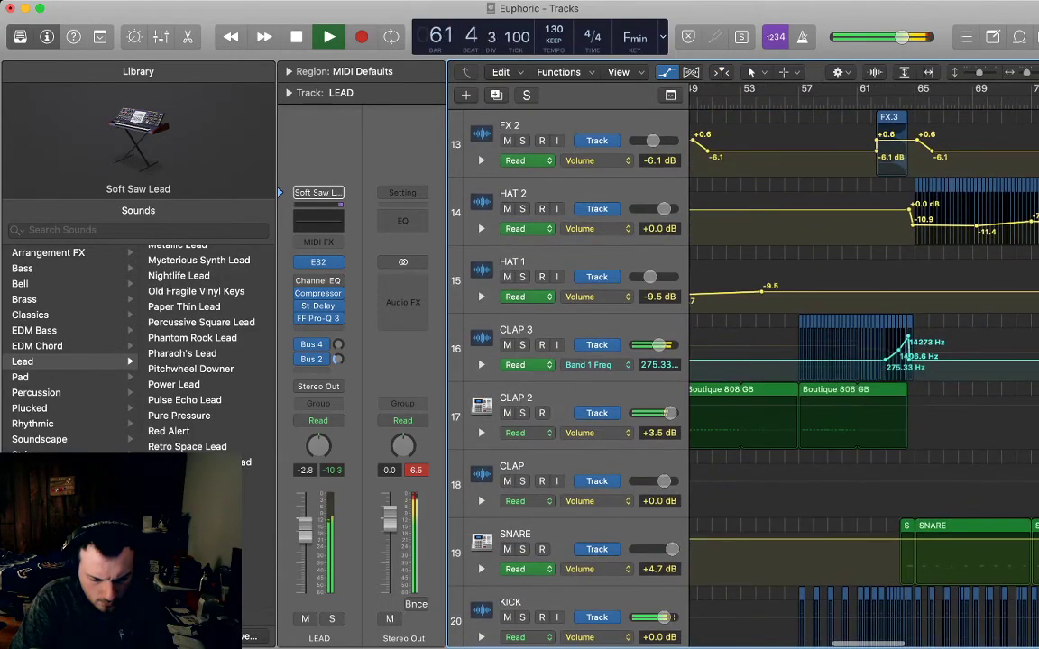
{"action": "scroll", "coordinate": [870, 375], "scroll_direction": "right", "scroll_amount": 1}
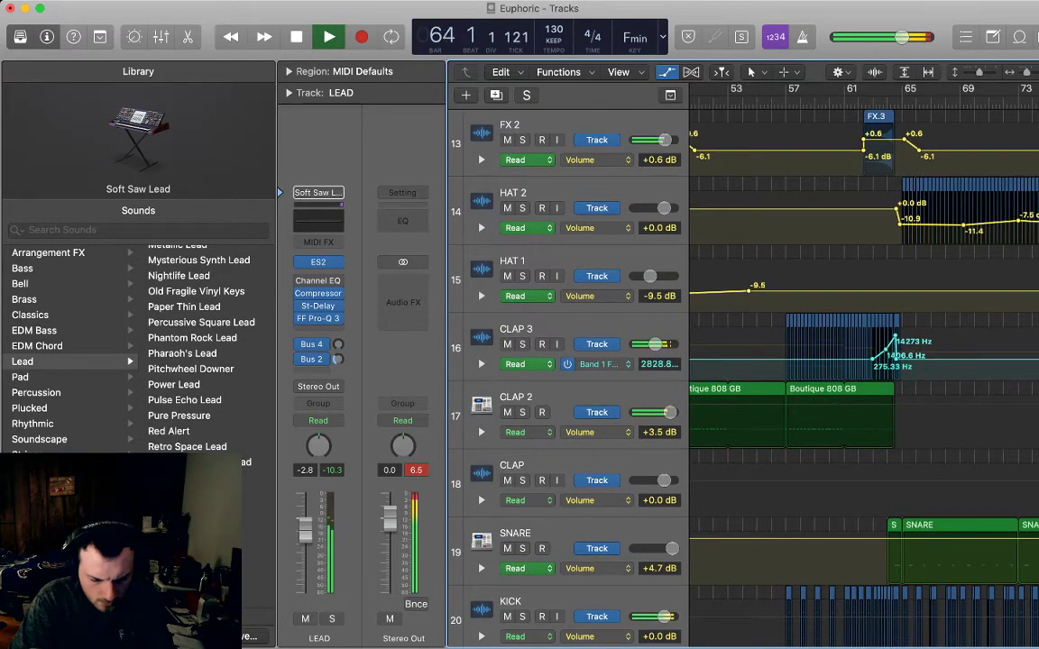
{"action": "left_click", "coordinate": [597, 365]}
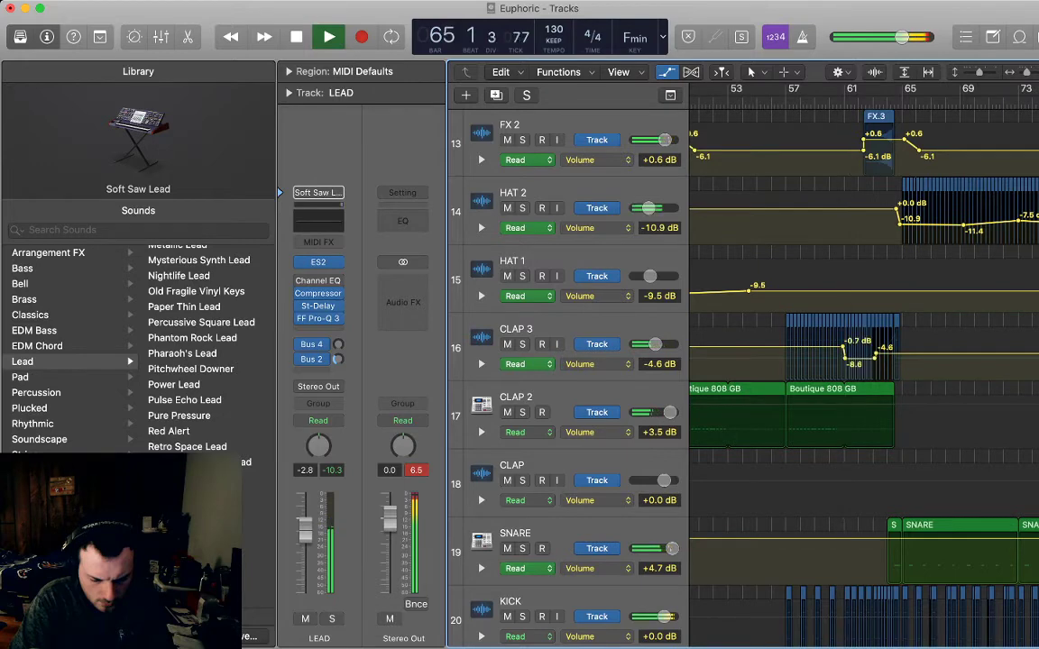
{"action": "left_click_drag", "start_coordinate": [876, 354], "coordinate": [876, 362]}
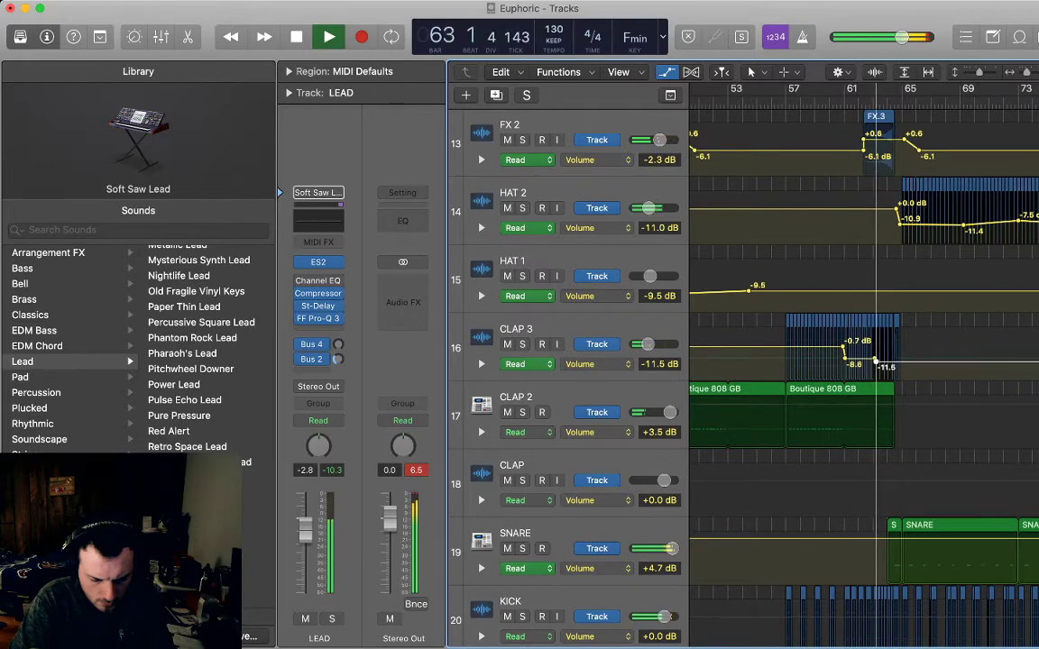
{"action": "key", "text": "space"}
- Hide track automation and play the drop from bar 65 to check how the loops and drums sound together
{"action": "scroll", "coordinate": [876, 363], "scroll_direction": "right", "scroll_amount": 3}
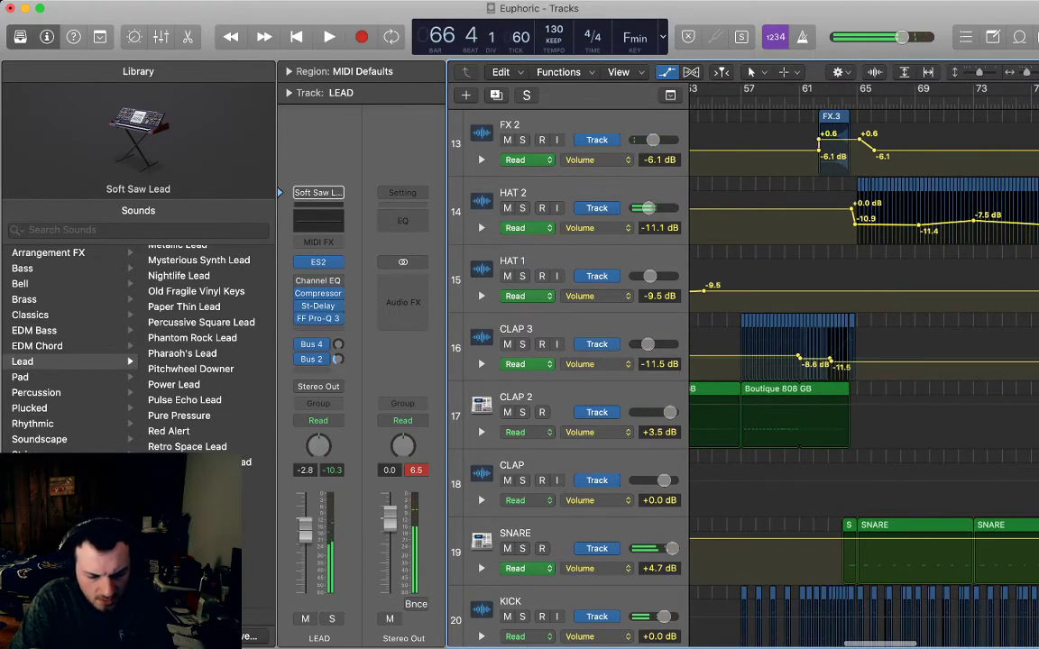
{"action": "key", "text": "a"}
{"action": "key", "text": "super+Up"}
{"action": "scroll", "coordinate": [873, 370], "scroll_direction": "right", "scroll_amount": 2}
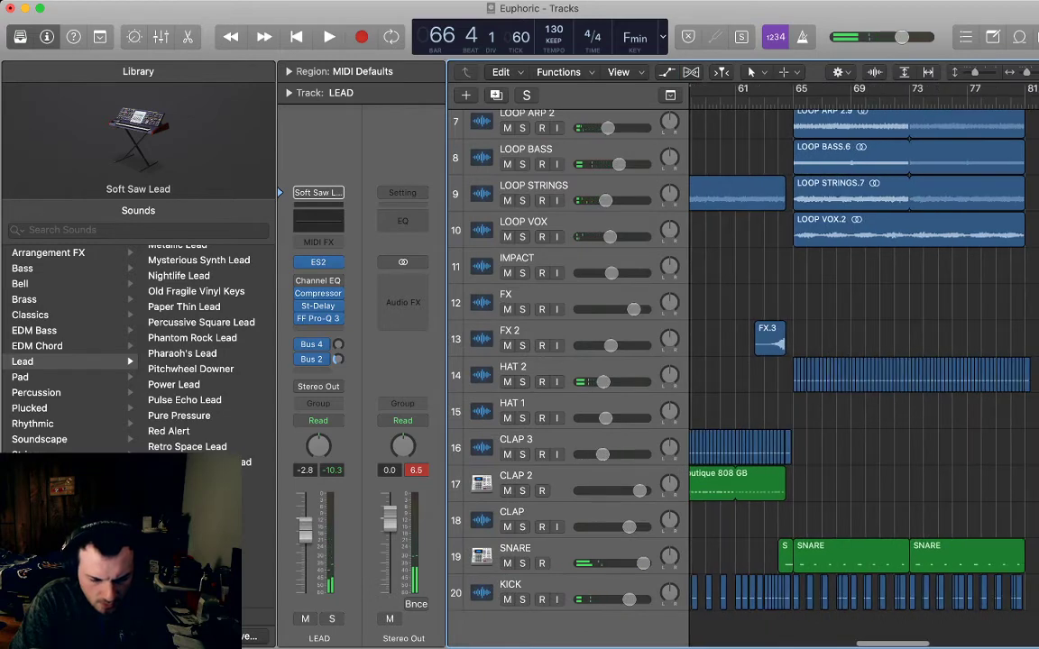
{"action": "key", "text": "space"}
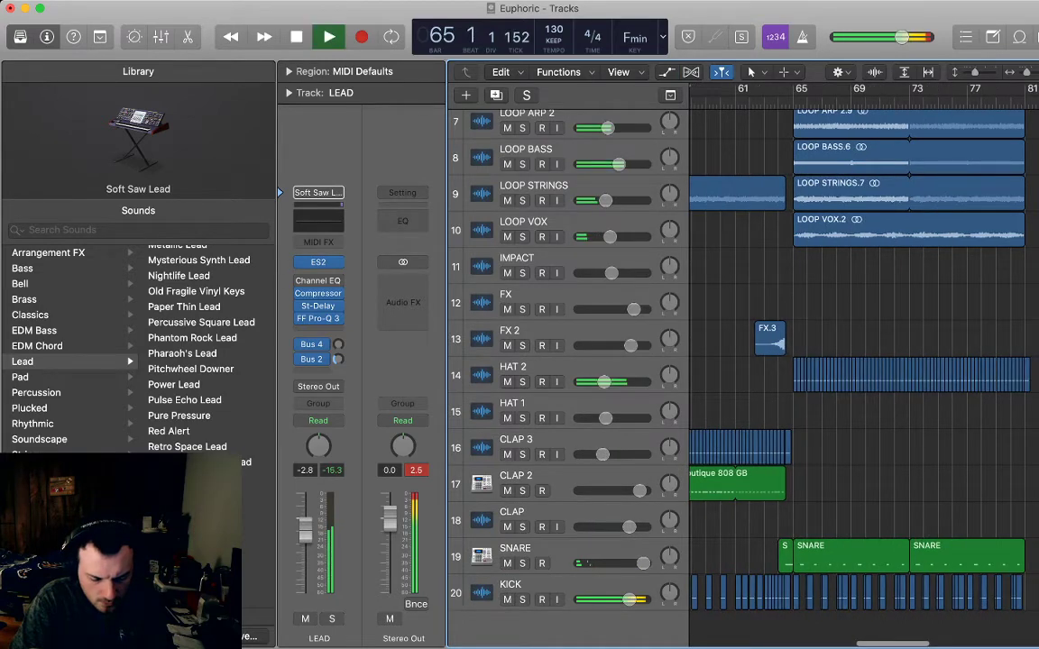
{"action": "key", "text": "space"}
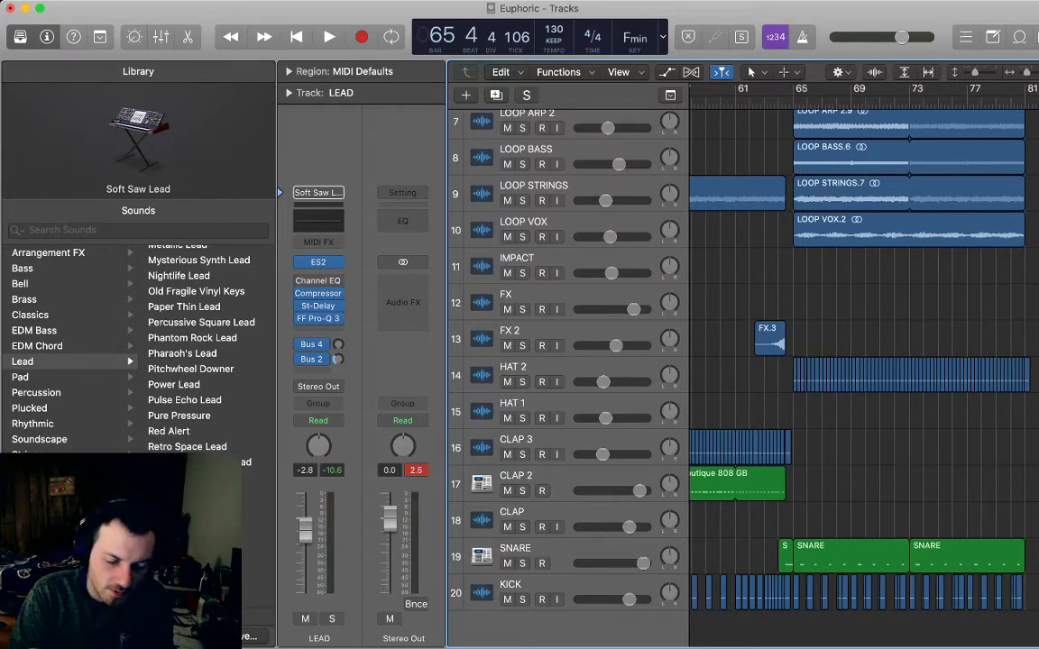
{"action": "key", "text": "space"}
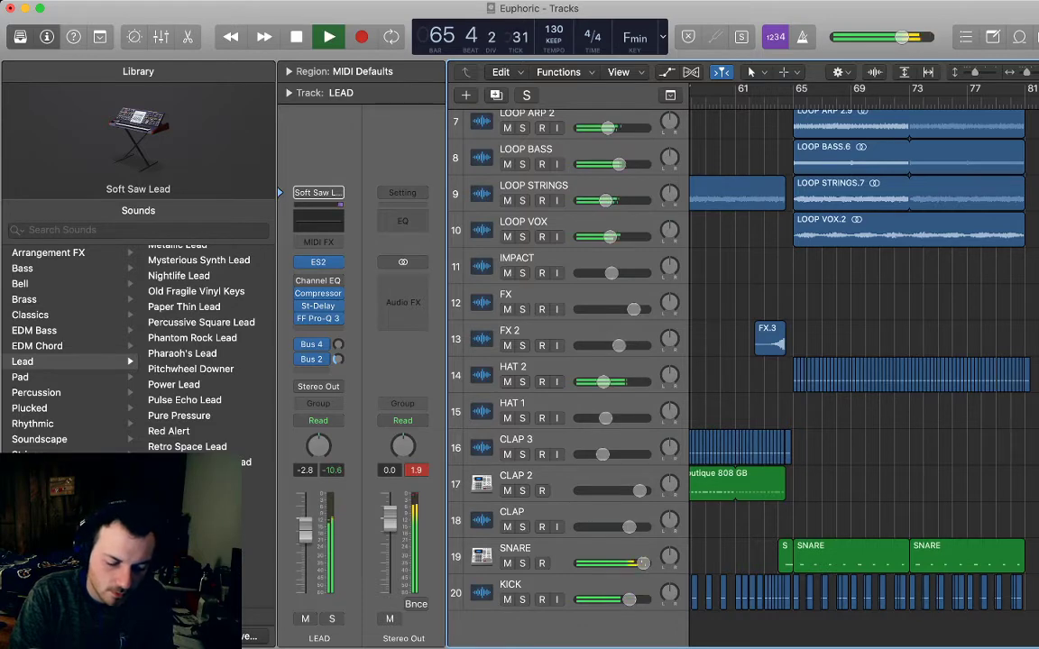
- Solo LOOP STRINGS and LOOP VOX in turn to hear each one in the drop, and clear the solo
{"action": "key", "text": "s"}
{"action": "key", "text": "space"}
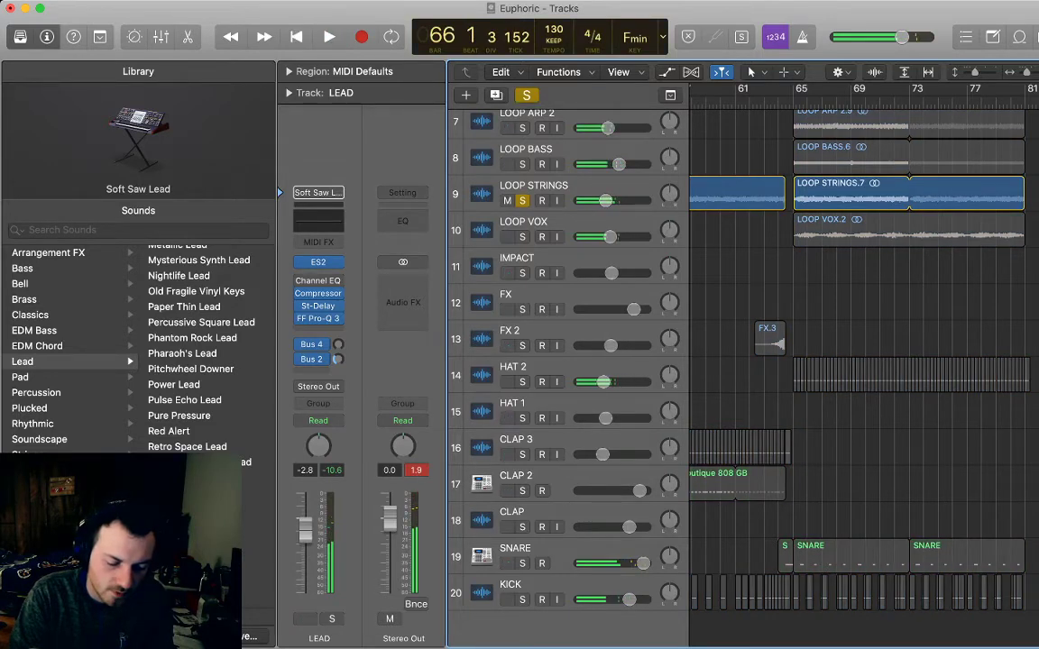
{"action": "key", "text": "Down"}
{"action": "key", "text": "space"}
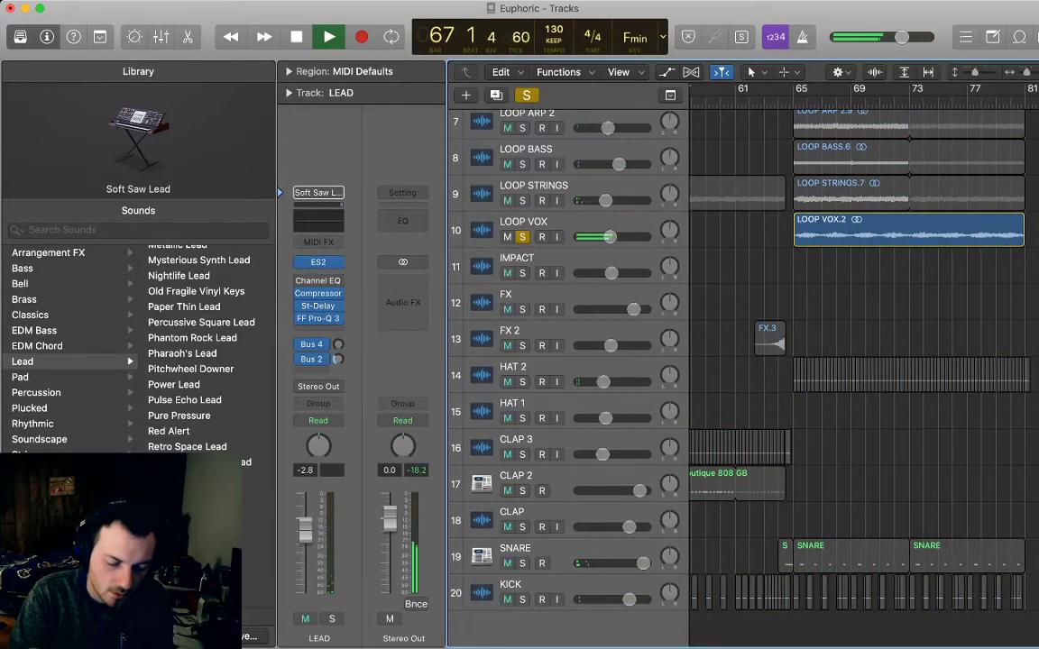
{"action": "key", "text": "space"}
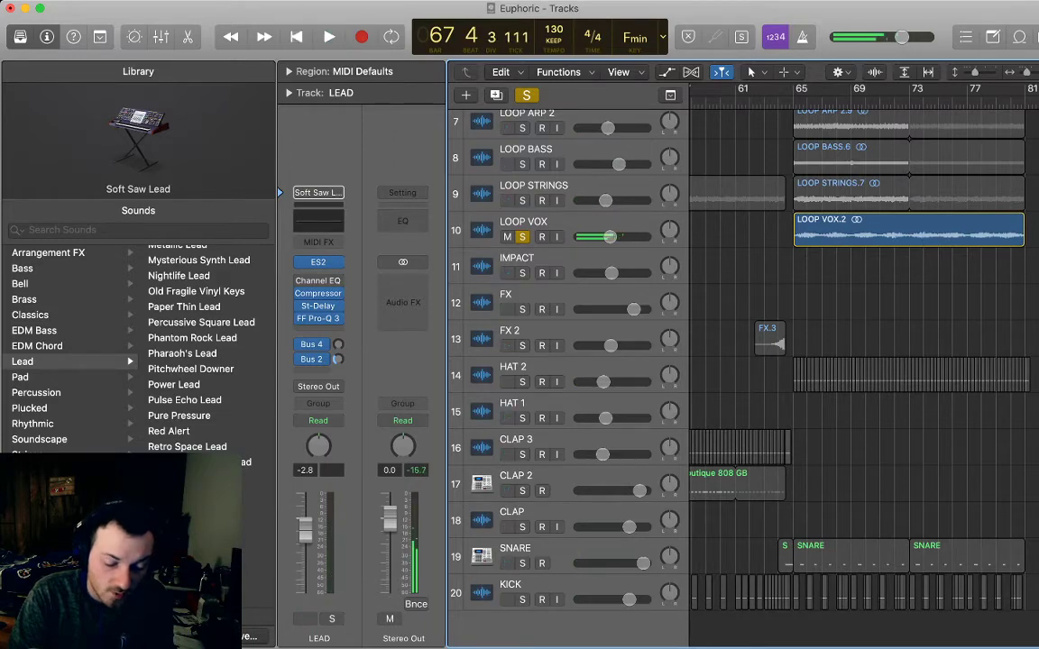
{"action": "left_click", "coordinate": [908, 231]}
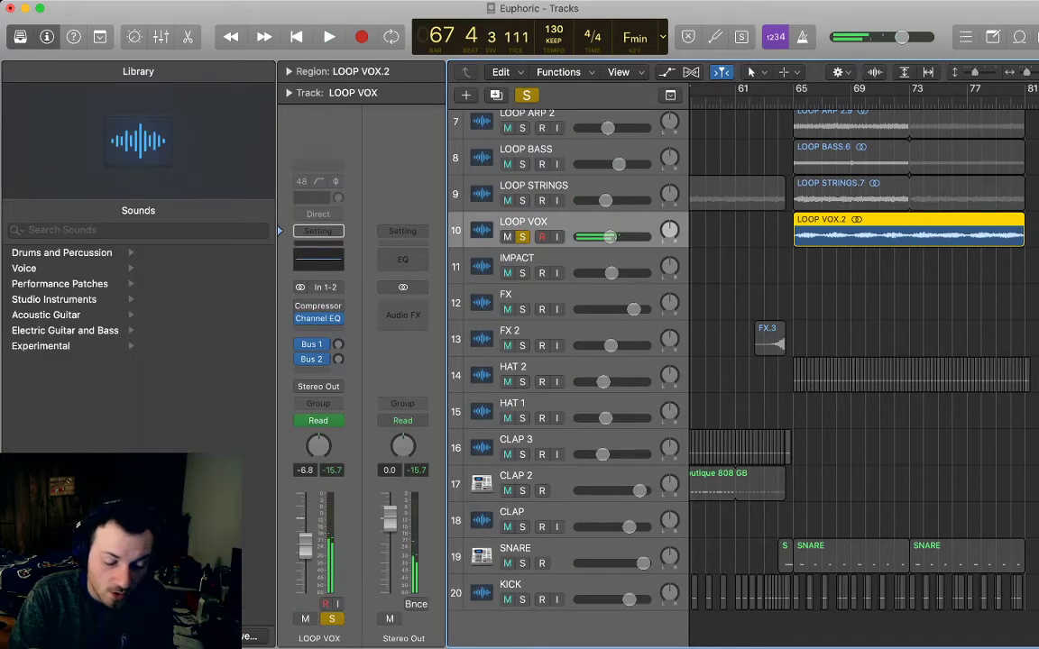
{"action": "key", "text": "s"}
- Play the build-up from bar 49 with the LEAD track selected and review the melodic and percussion tracks
{"action": "scroll", "coordinate": [863, 379], "scroll_direction": "up", "scroll_amount": 5}
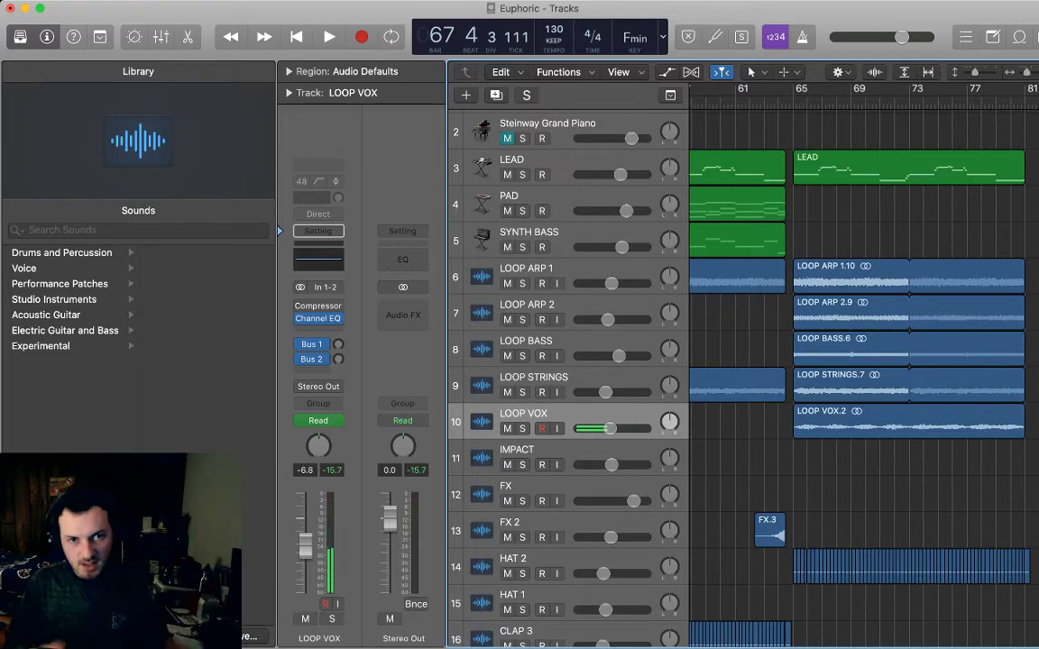
{"action": "scroll", "coordinate": [864, 360], "scroll_direction": "left", "scroll_amount": 5}
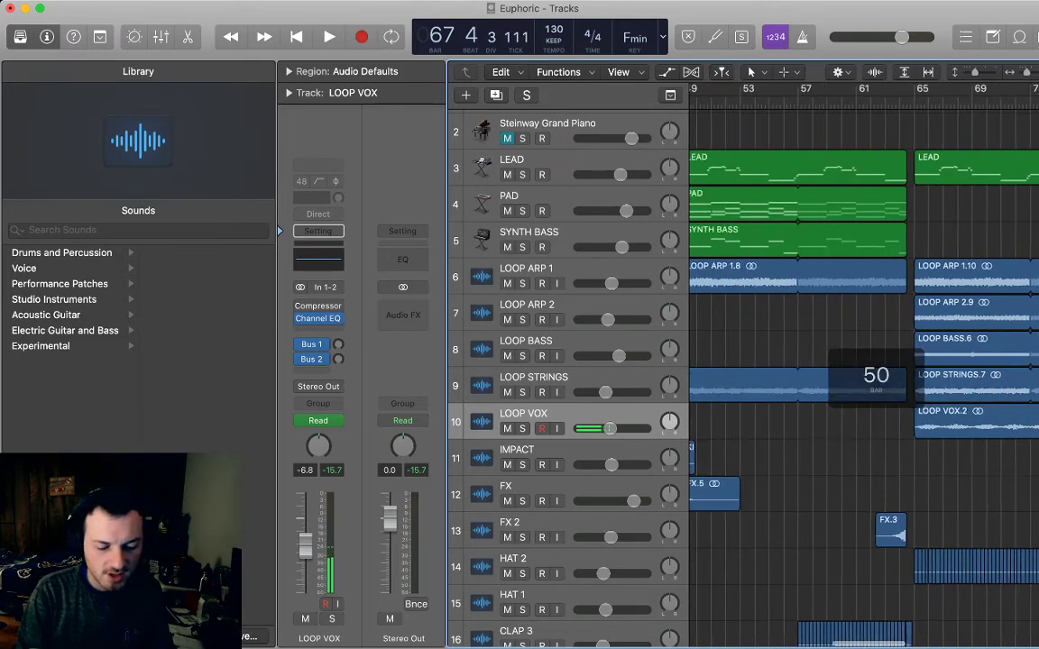
{"action": "left_click", "coordinate": [703, 101]}
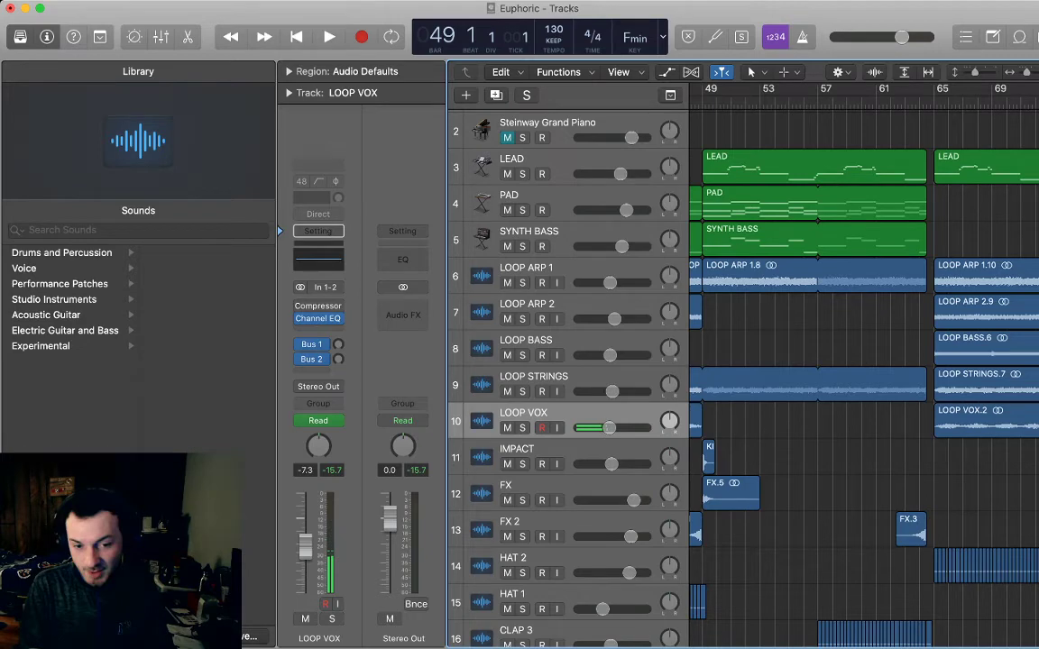
{"action": "key", "text": "space"}
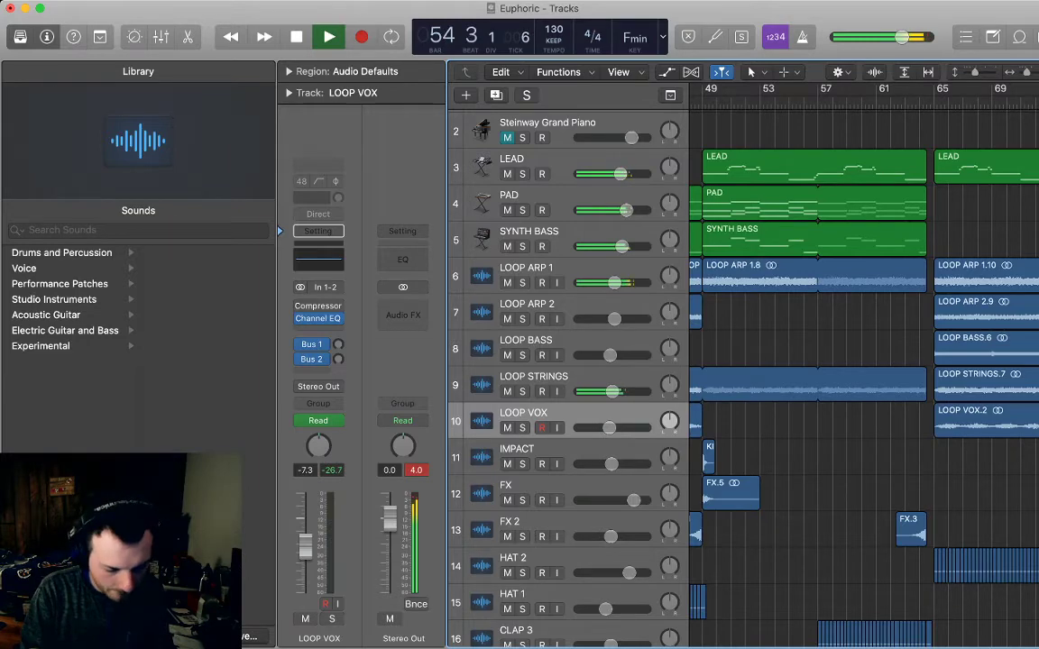
{"action": "left_click", "coordinate": [514, 160]}
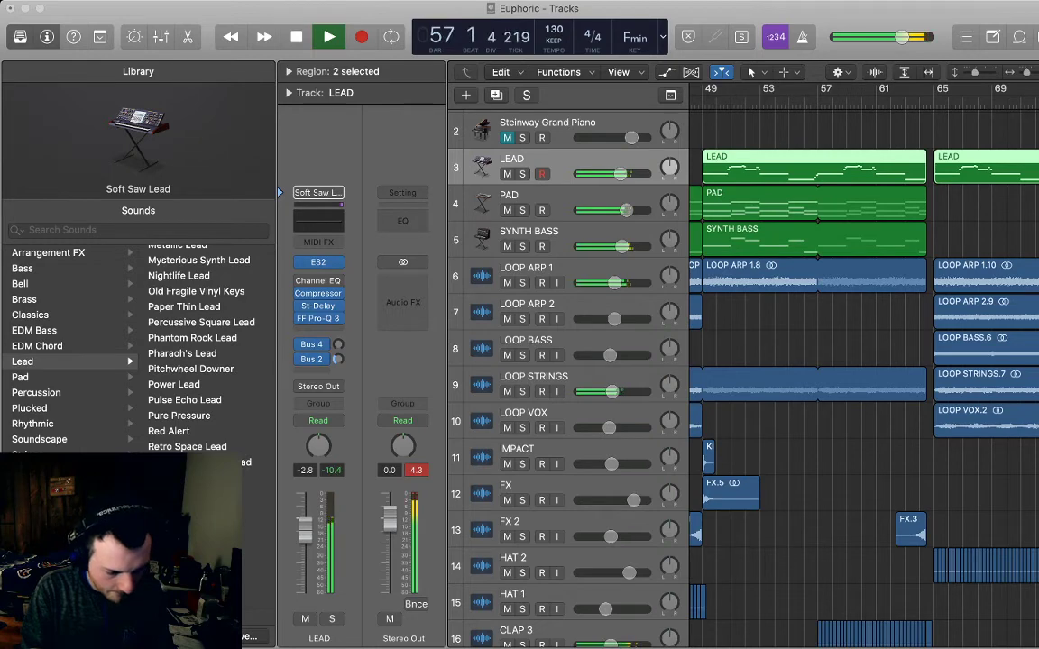
{"action": "key", "text": "super+w"}
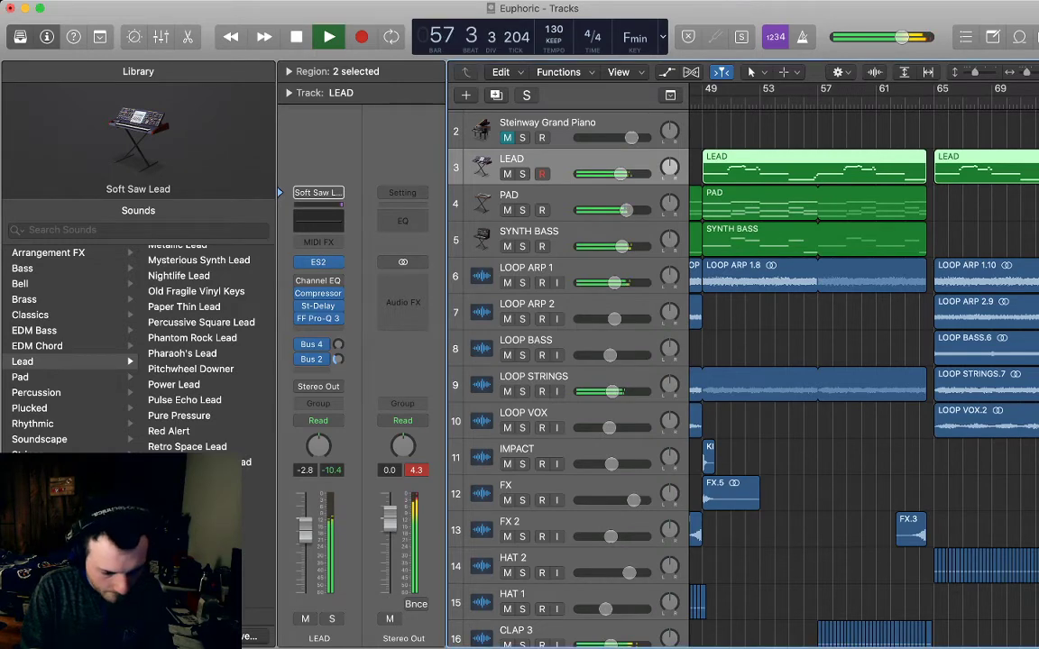
{"action": "left_click", "coordinate": [839, 316]}
{"action": "scroll", "coordinate": [839, 315], "scroll_direction": "down", "scroll_amount": 1}
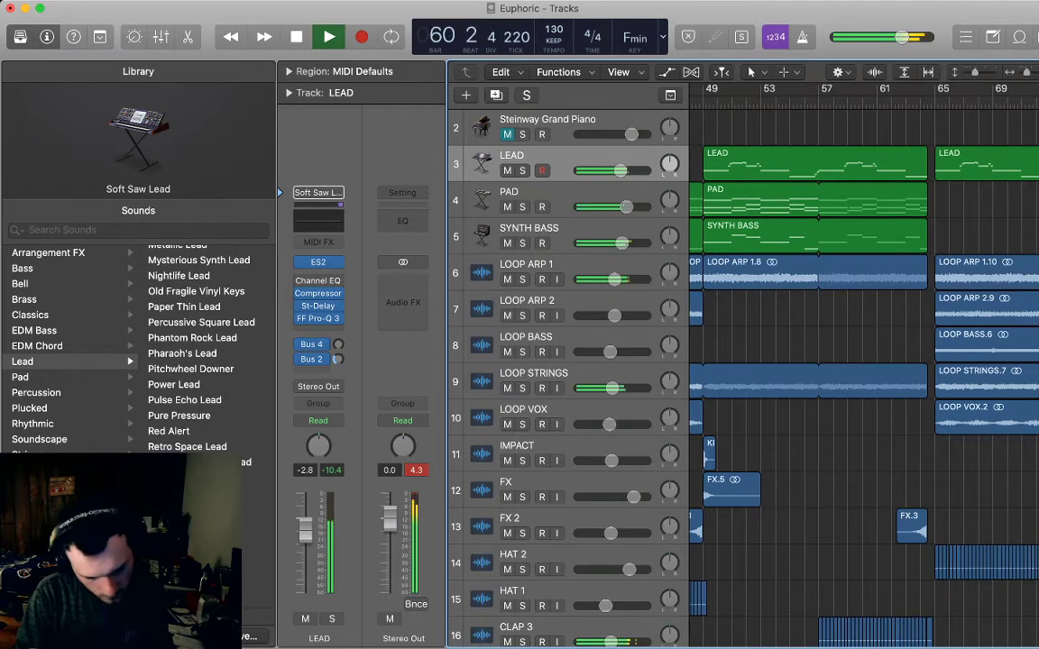
{"action": "scroll", "coordinate": [748, 361], "scroll_direction": "down", "scroll_amount": 3}
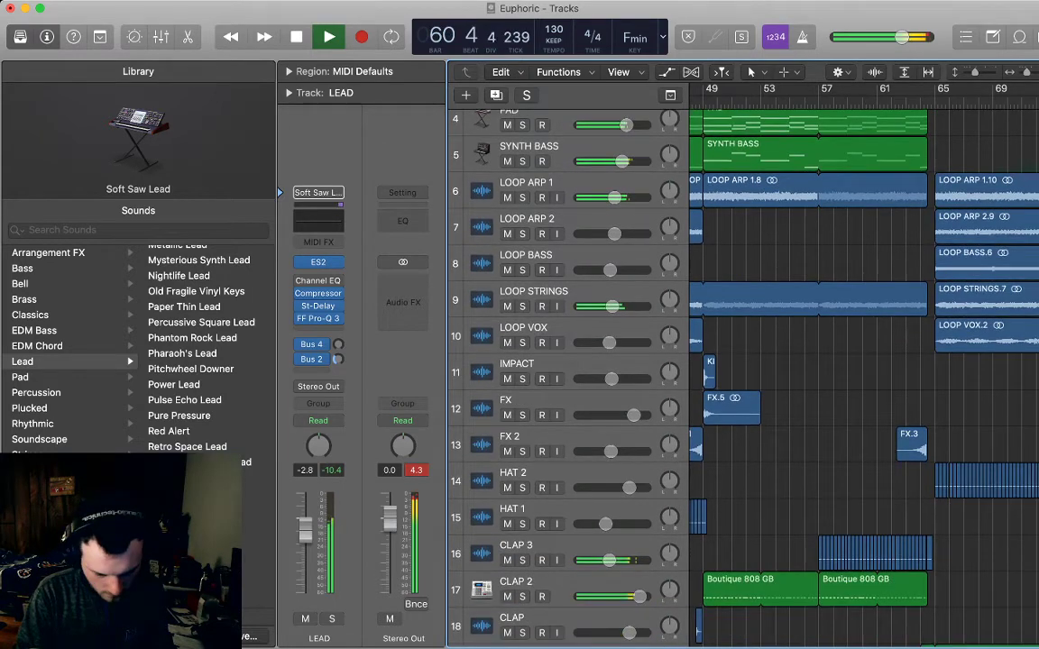
- Show track automation, add two KICK volume points just before bar 65, and lower the level leading up to the +0.0 dB point
{"action": "scroll", "coordinate": [839, 361], "scroll_direction": "down", "scroll_amount": 4}
{"action": "key", "text": "a"}
{"action": "scroll", "coordinate": [839, 360], "scroll_direction": "down", "scroll_amount": 7}
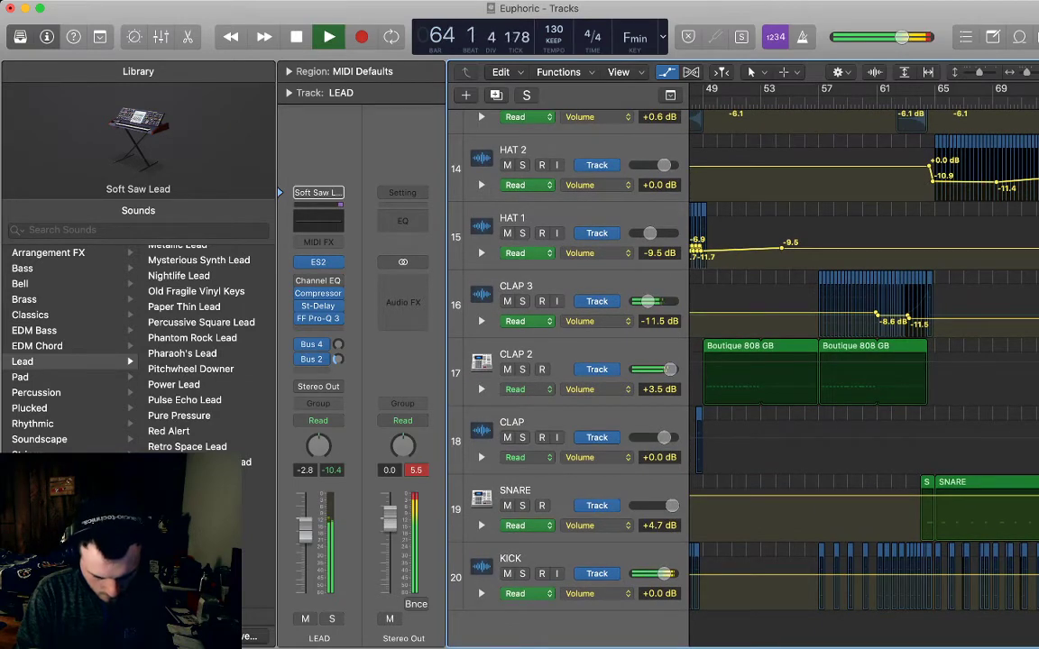
{"action": "key", "text": "space"}
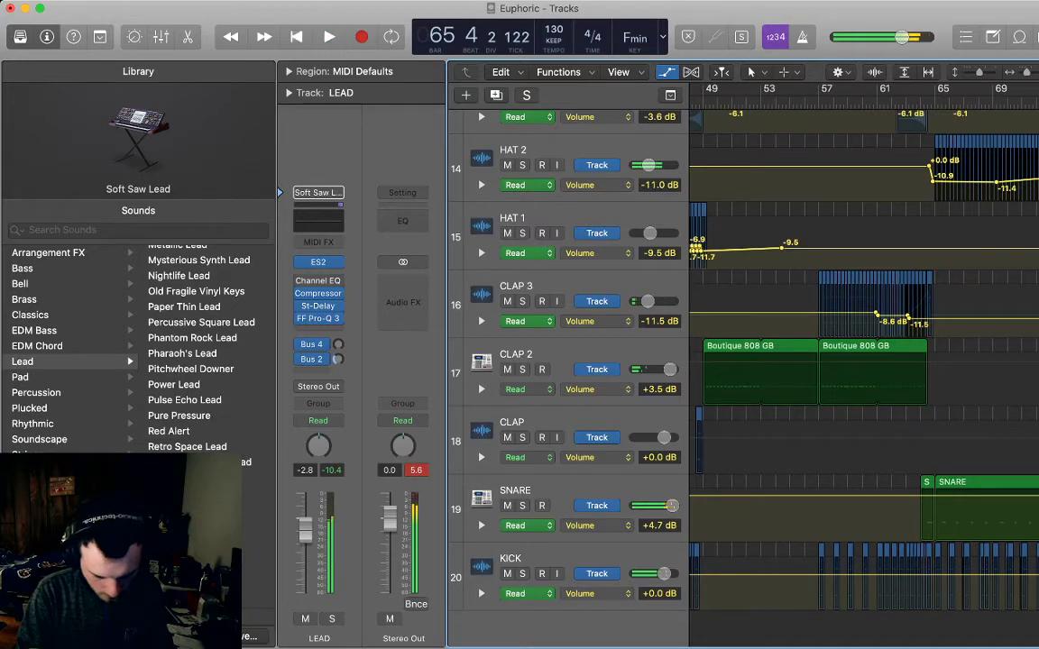
{"action": "key", "text": "super+Right"}
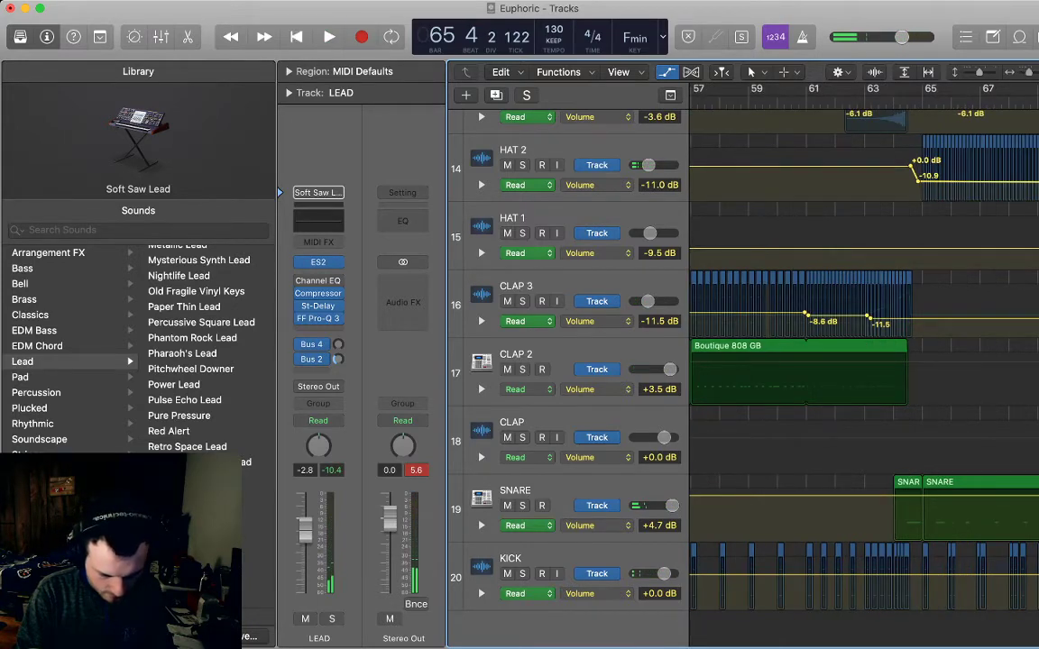
{"action": "key", "text": "super+Right"}
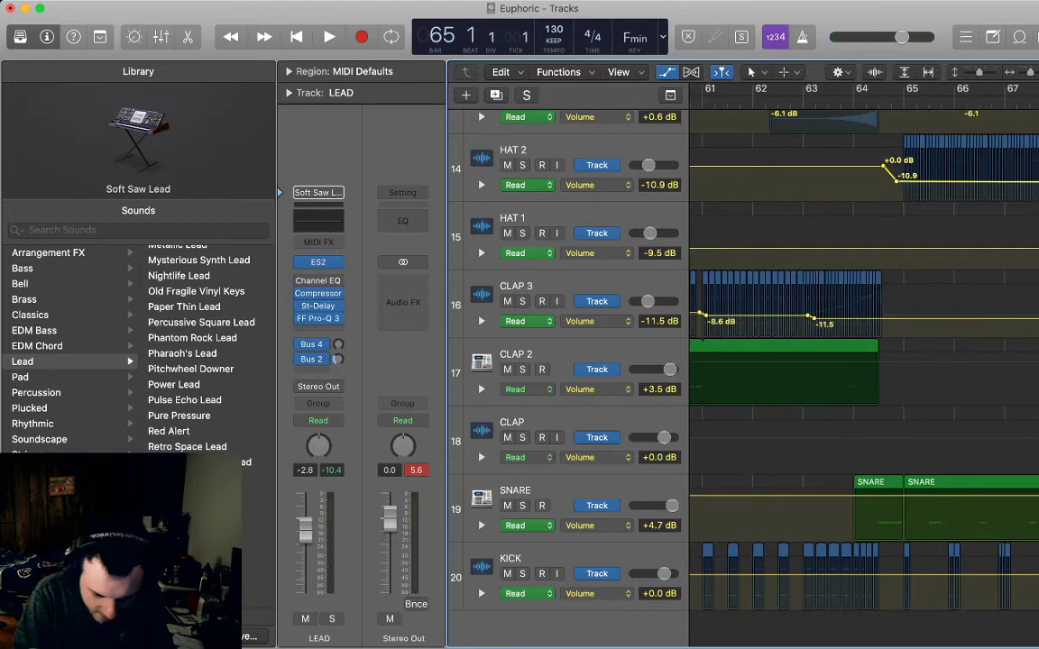
{"action": "left_click", "coordinate": [899, 574]}
{"action": "left_click", "coordinate": [883, 574]}
{"action": "left_click_drag", "start_coordinate": [873, 574], "coordinate": [873, 582]}
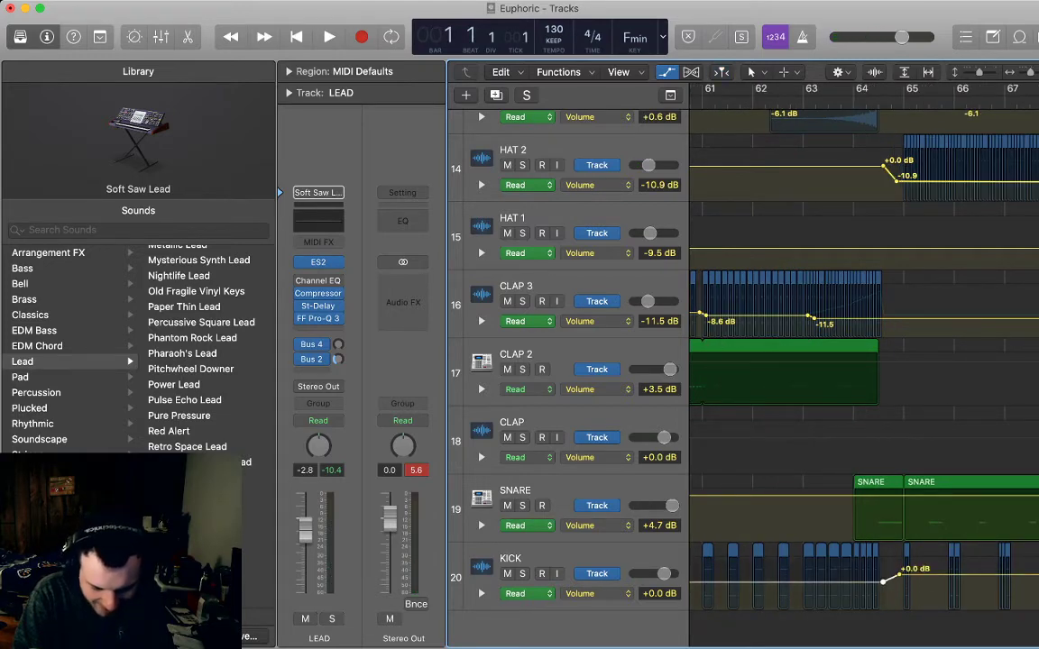
- Play the end of the build-up into bar 65 to check the kick's level change
{"action": "scroll", "coordinate": [864, 370], "scroll_direction": "left", "scroll_amount": 5}
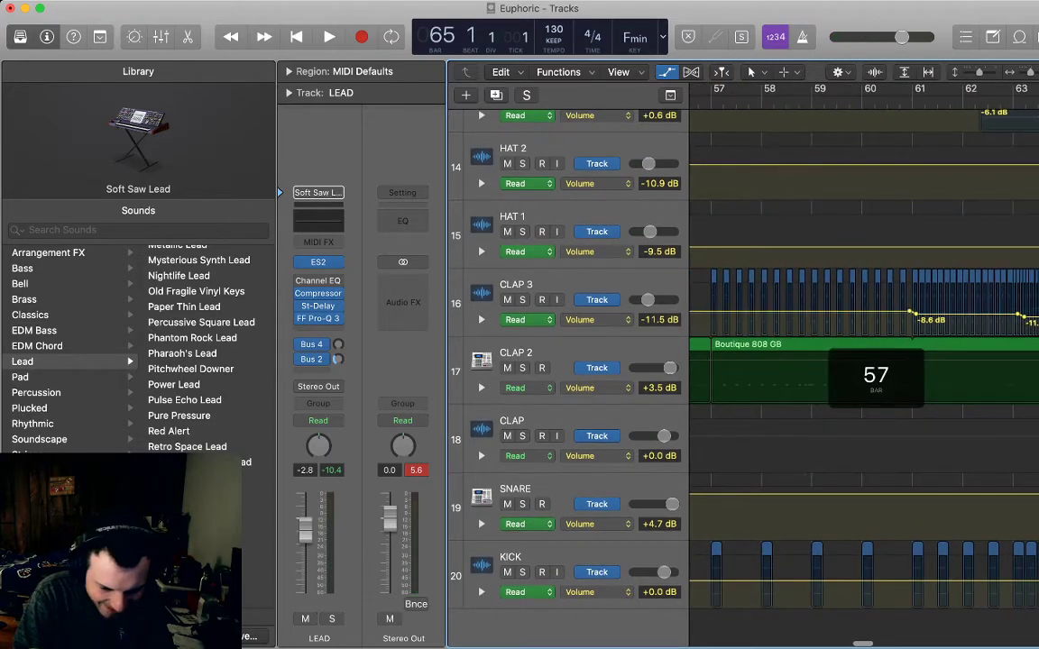
{"action": "key", "text": "super+Left"}
{"action": "key", "text": "space"}
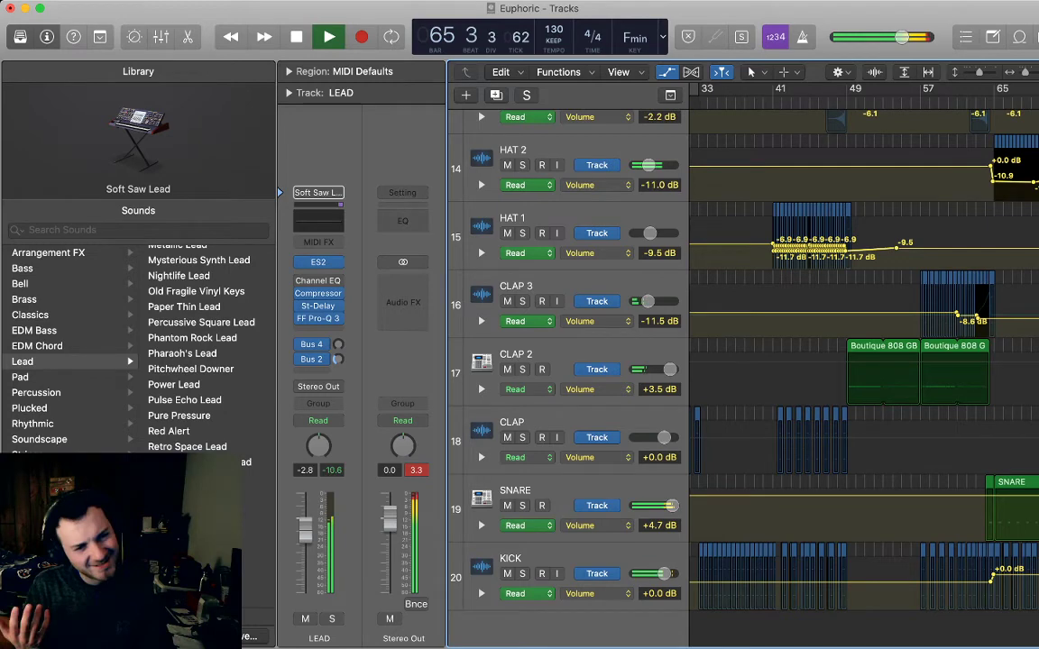
{"action": "key", "text": "space"}
- Hide track automation and mute the LOOP STRINGS and LOOP VOX regions that start at bar 65
{"action": "key", "text": "super+Left"}
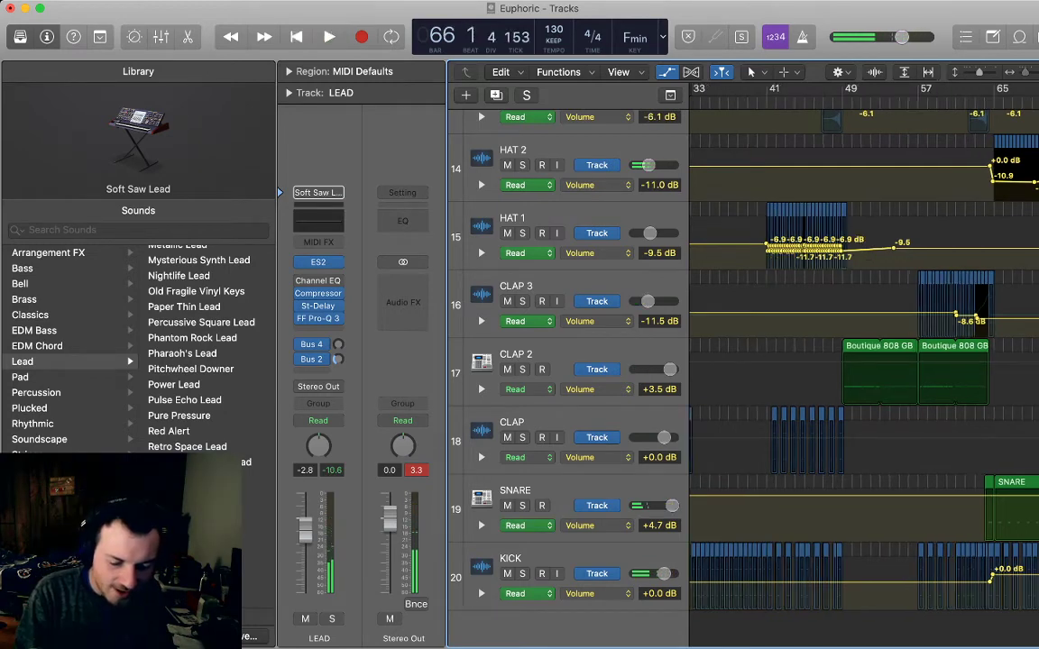
{"action": "key", "text": "super+Left"}
{"action": "key", "text": "a"}
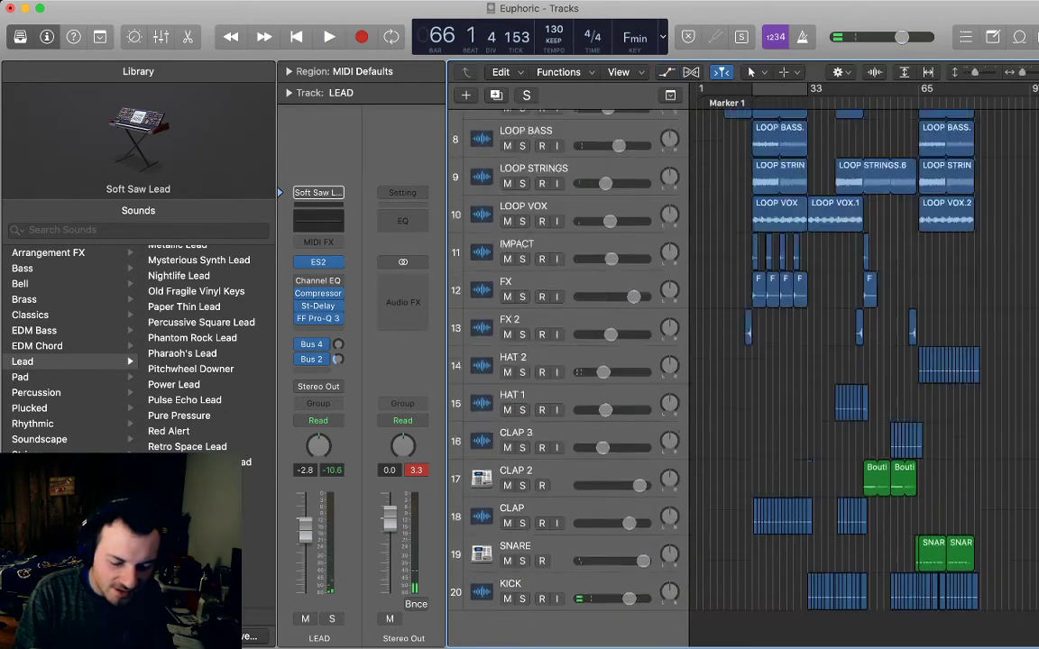
{"action": "key", "text": "super+Up"}
{"action": "key", "text": "super+Up"}
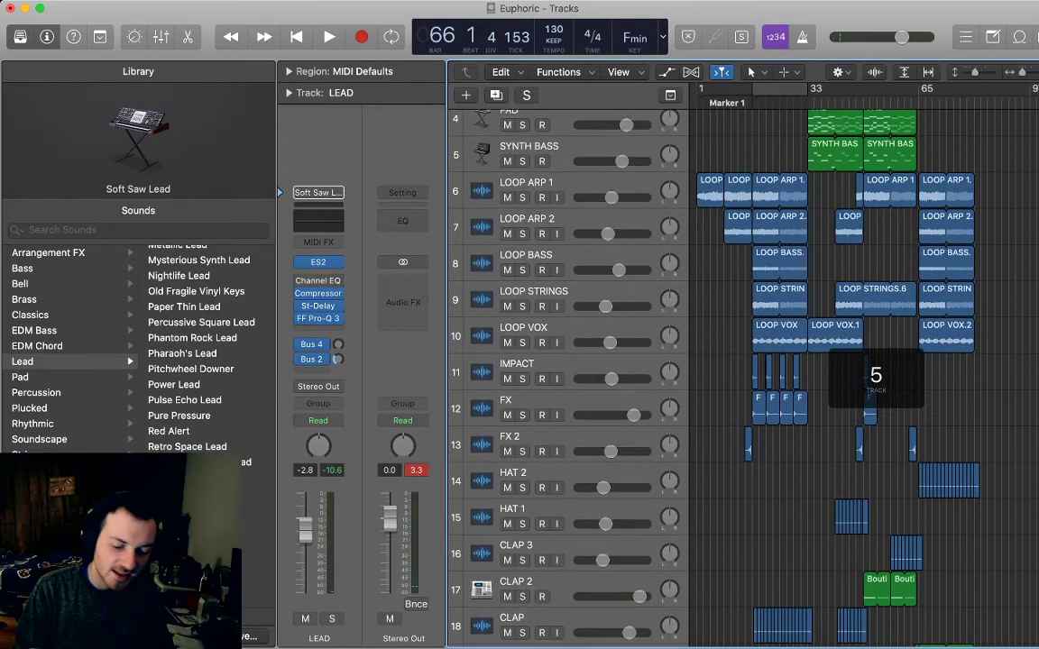
{"action": "scroll", "coordinate": [902, 361], "scroll_direction": "up", "scroll_amount": 1}
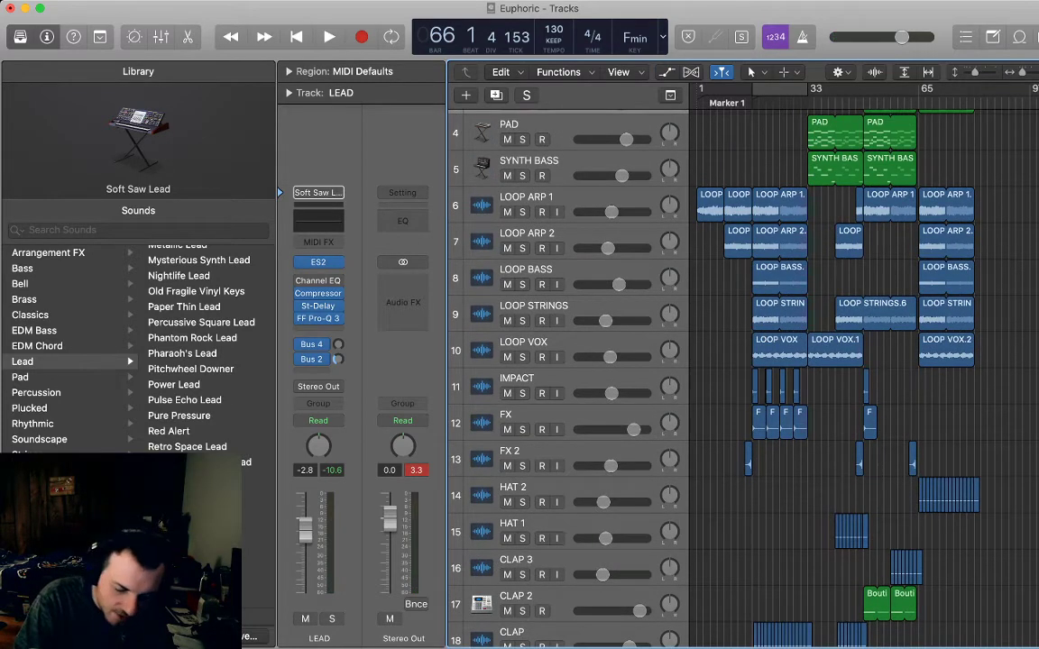
{"action": "left_click_drag", "start_coordinate": [999, 322], "coordinate": [932, 361]}
{"action": "key", "text": "ctrl+m"}
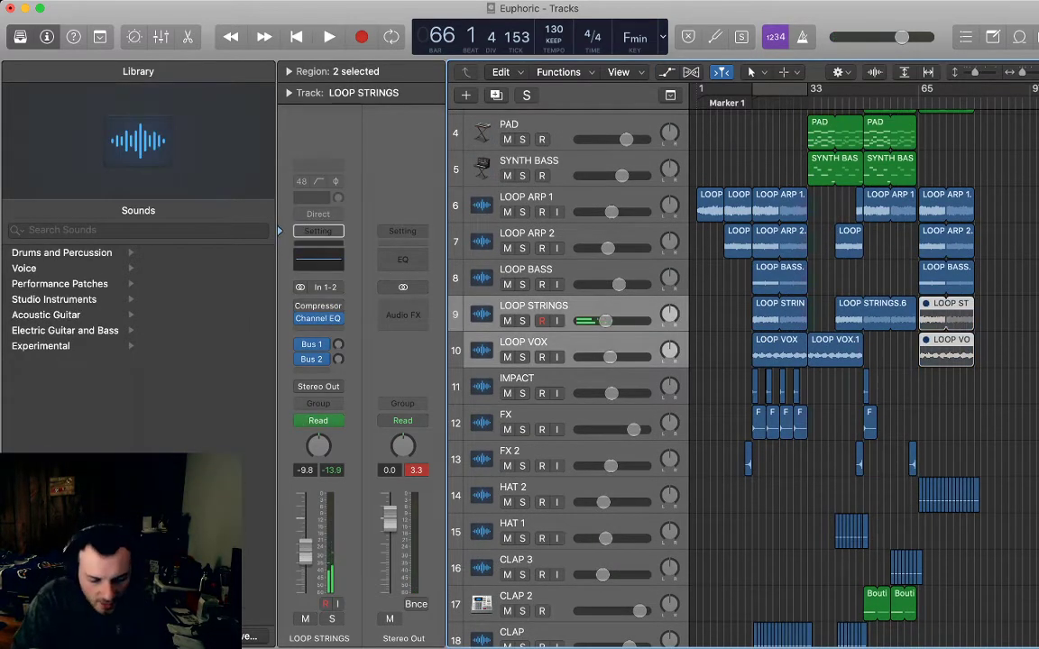
- Play the drop from bar 66 without LOOP STRINGS and LOOP VOX and check the loop tracks' volume automation
{"action": "key", "text": "space"}
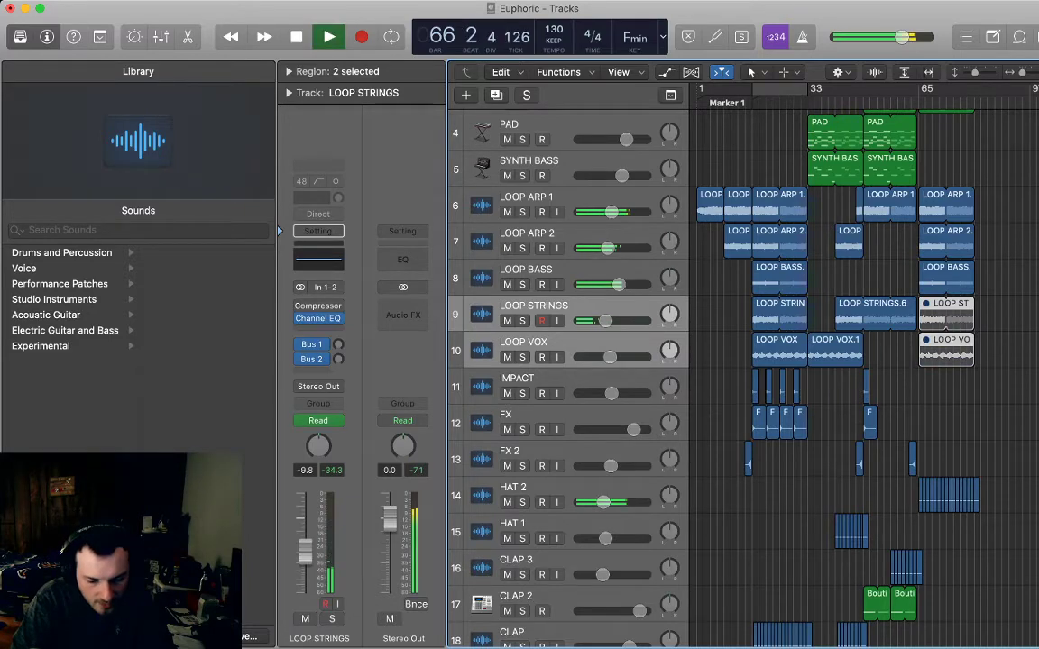
{"action": "key", "text": "a"}
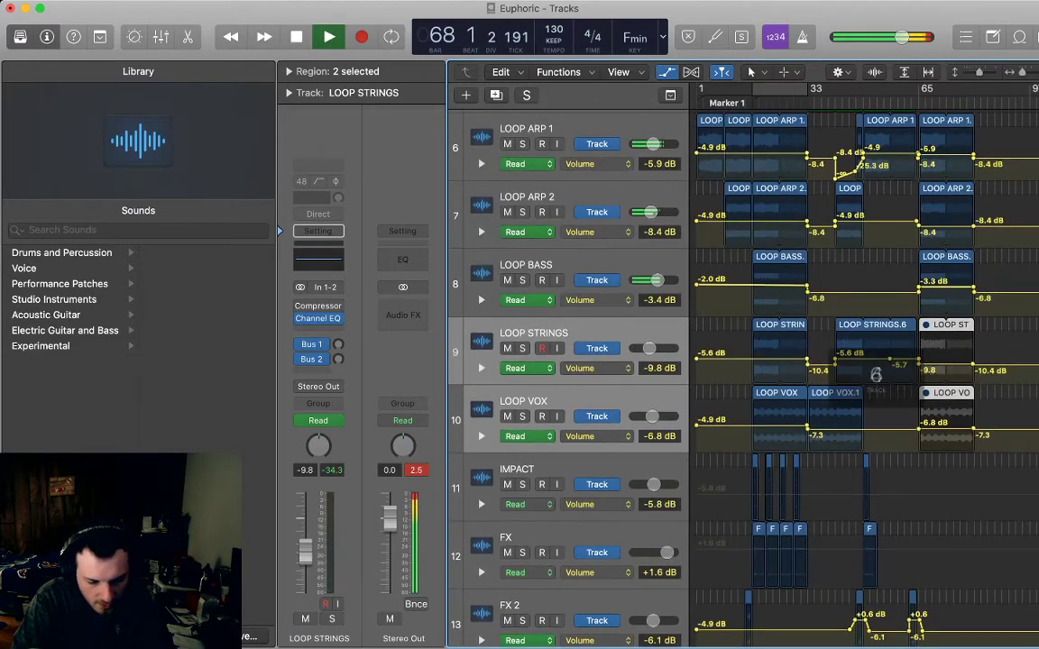
{"action": "key", "text": "space"}
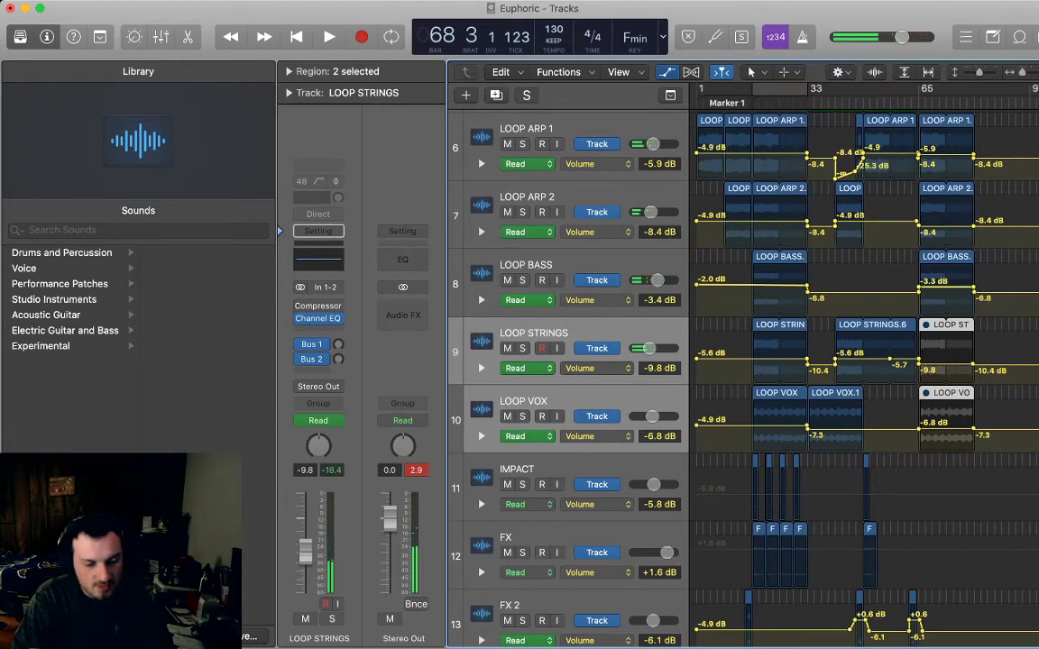
{"action": "key", "text": "a"}
{"action": "left_click", "coordinate": [1003, 336]}
- Play the section from bar 33 to hear the pad, synth bass and vocal loop together
{"action": "left_click", "coordinate": [808, 102]}
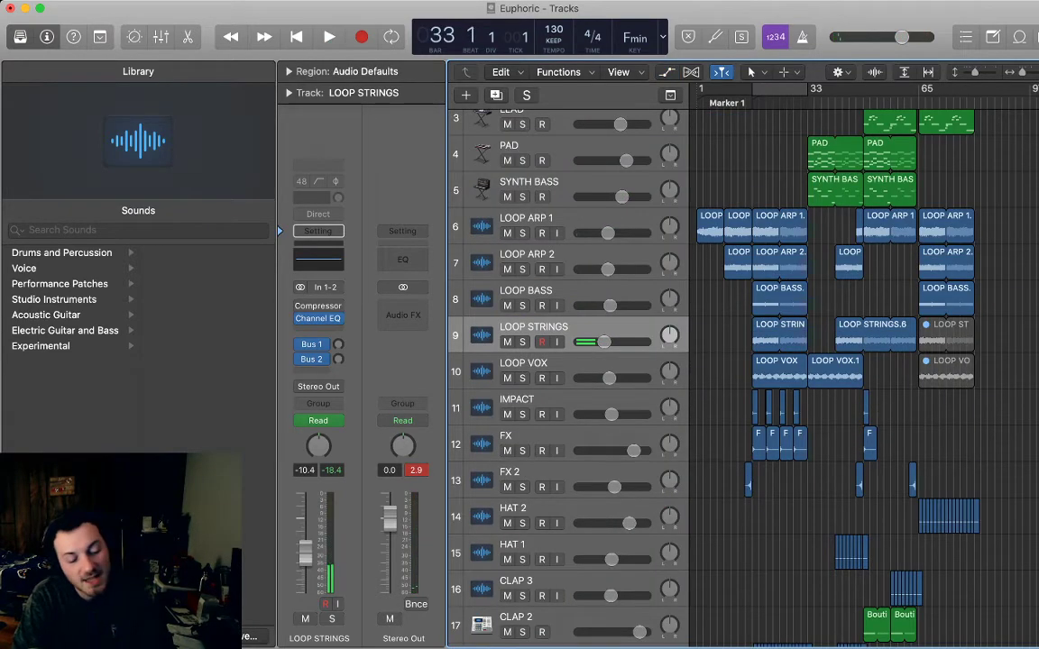
{"action": "key", "text": "space"}
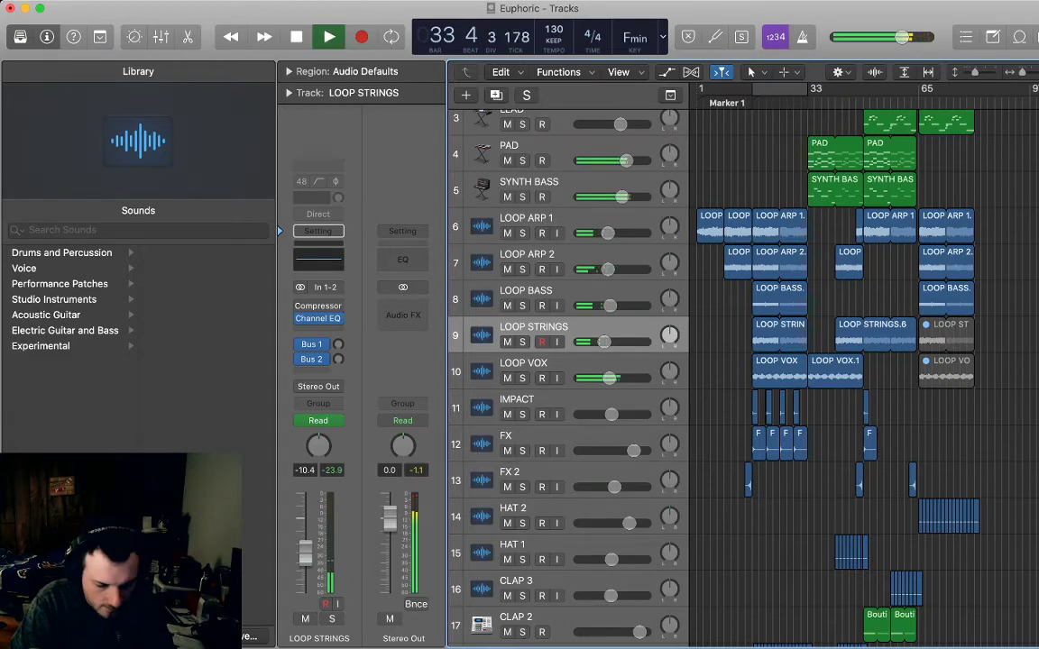
{"action": "scroll", "coordinate": [568, 361], "scroll_direction": "up", "scroll_amount": 1}
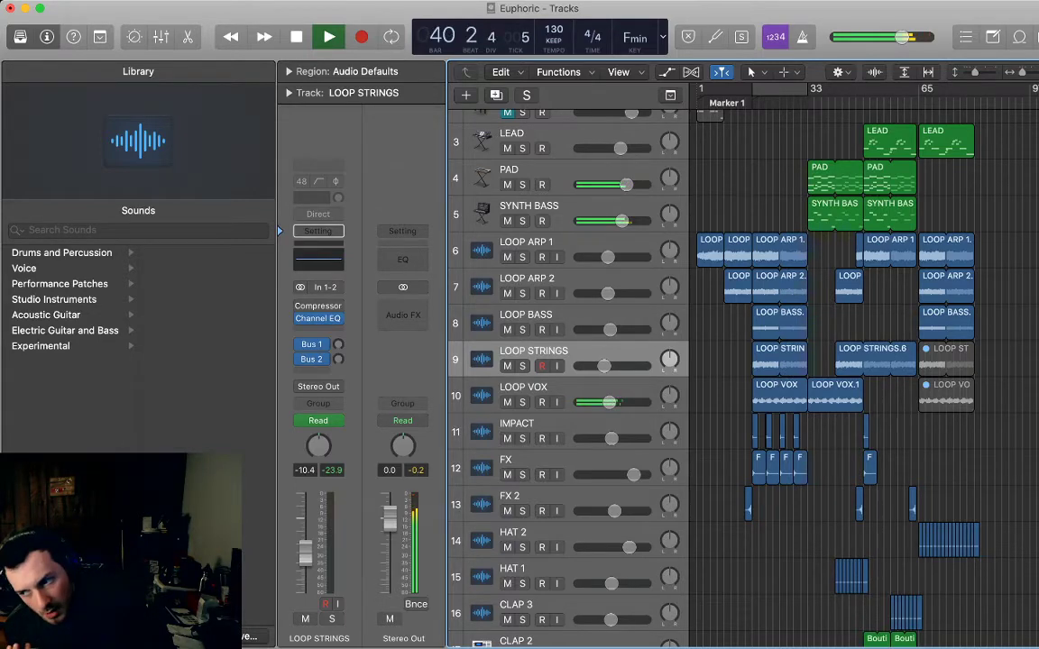
- Add a duplicate of the SYNTH BASS track and load the Guitar patch Acoustic Guitar Harmonics on it
{"action": "left_click", "coordinate": [530, 206]}
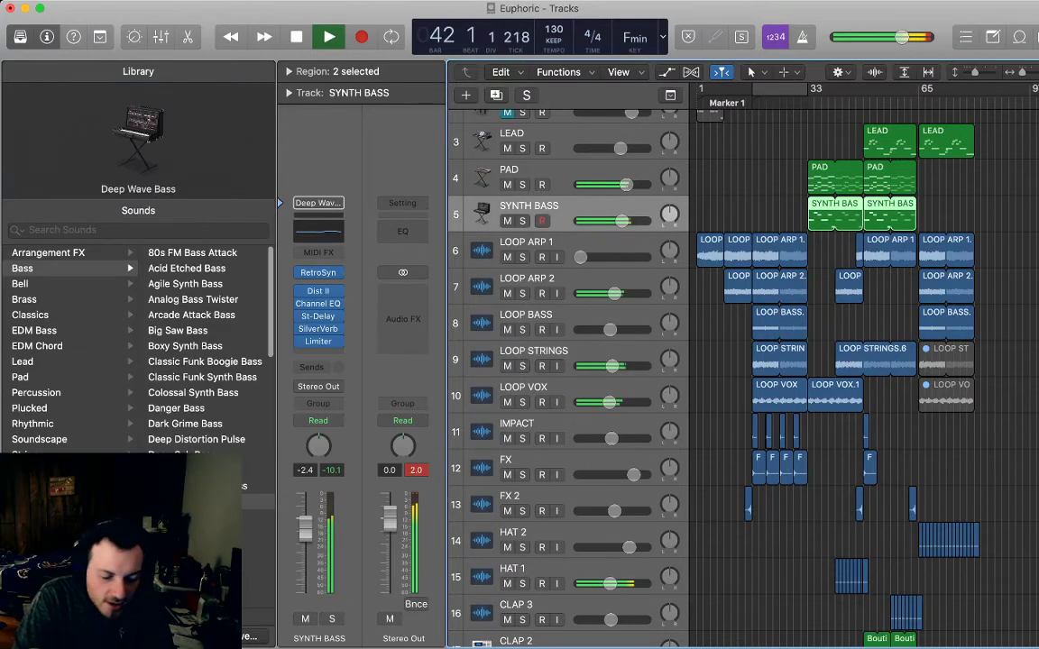
{"action": "key", "text": "super+d"}
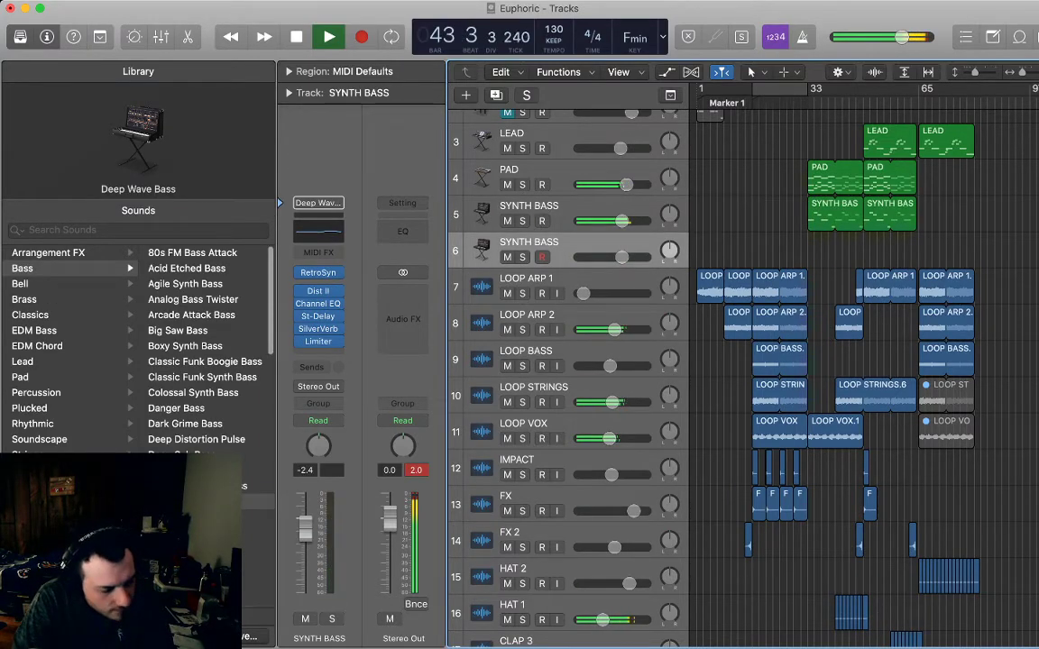
{"action": "scroll", "coordinate": [138, 352], "scroll_direction": "left", "scroll_amount": 5}
{"action": "left_click", "coordinate": [27, 299]}
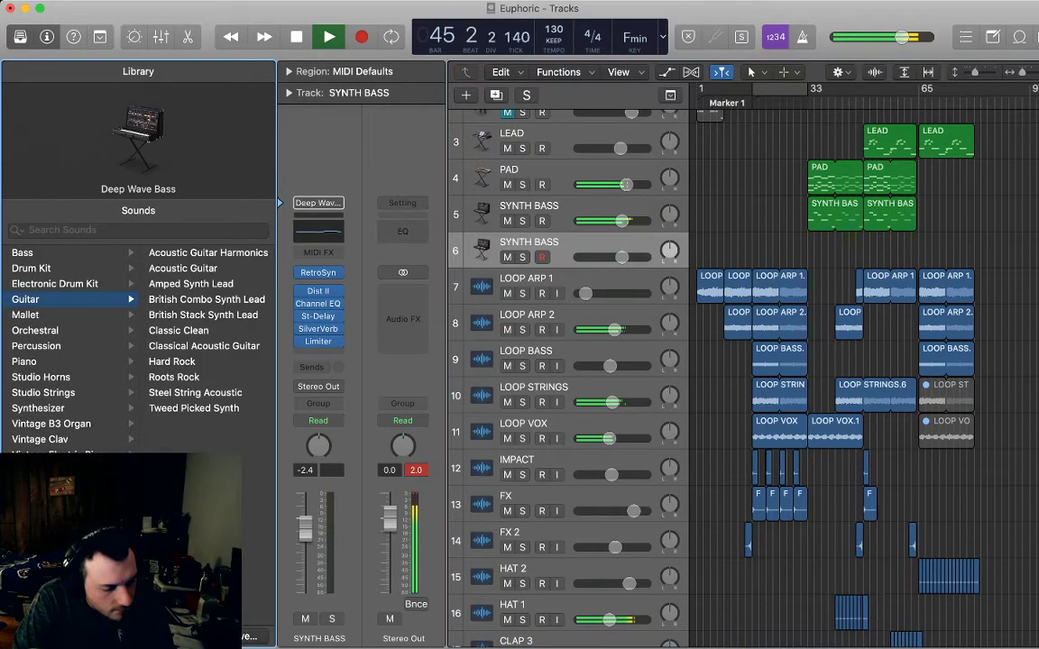
{"action": "left_click", "coordinate": [207, 253]}
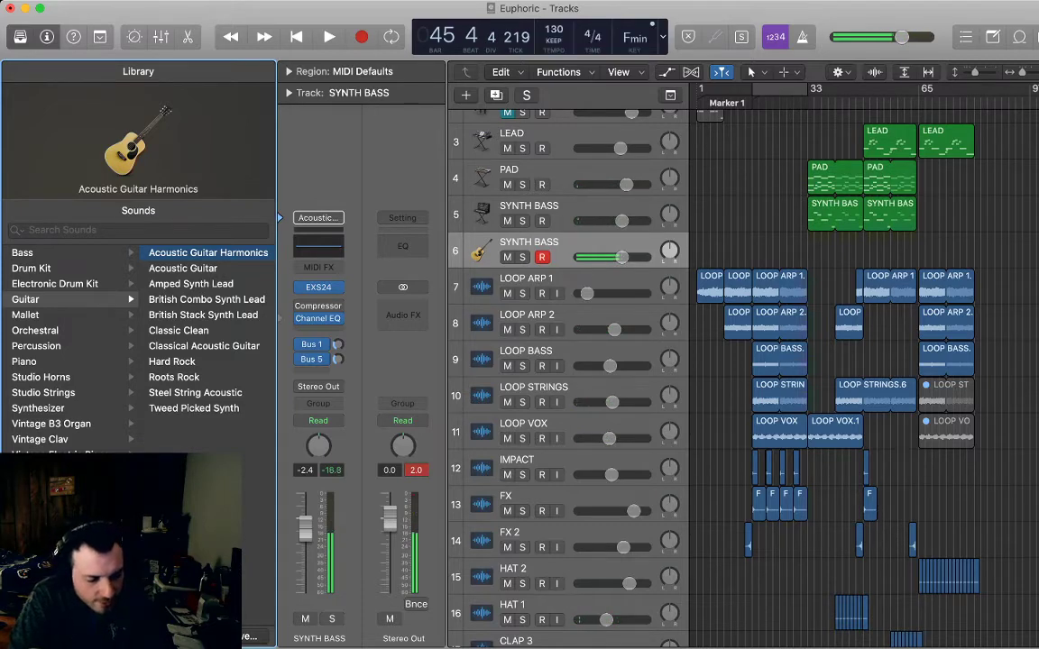
- Audition the guitar patches one by one from Acoustic Guitar through Roots Rock on the new track
{"action": "key", "text": "Down"}
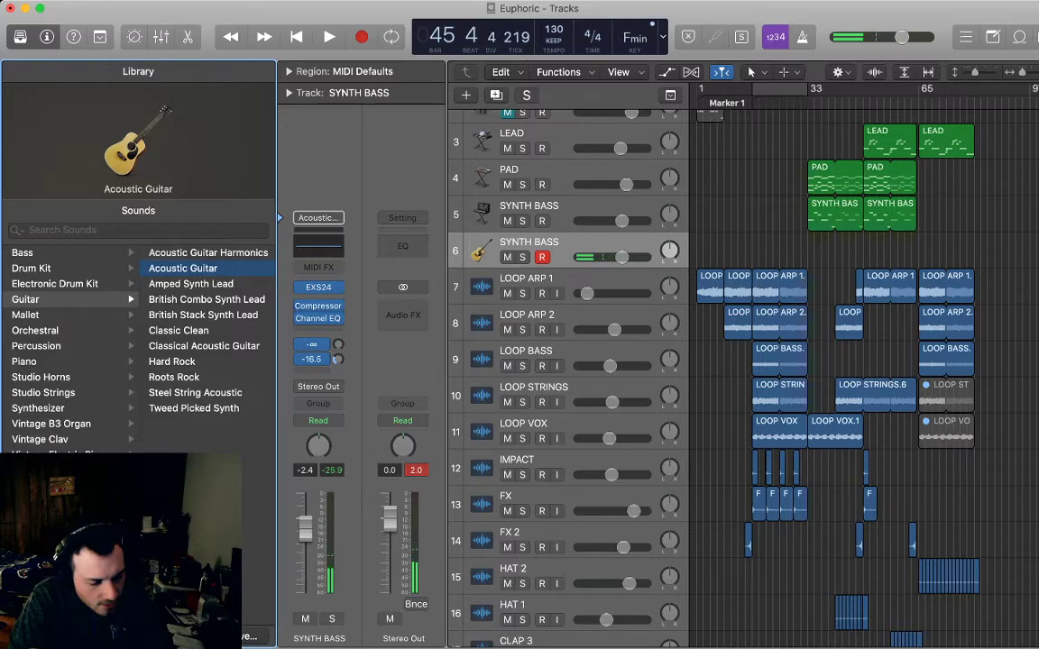
{"action": "key", "text": "Down"}
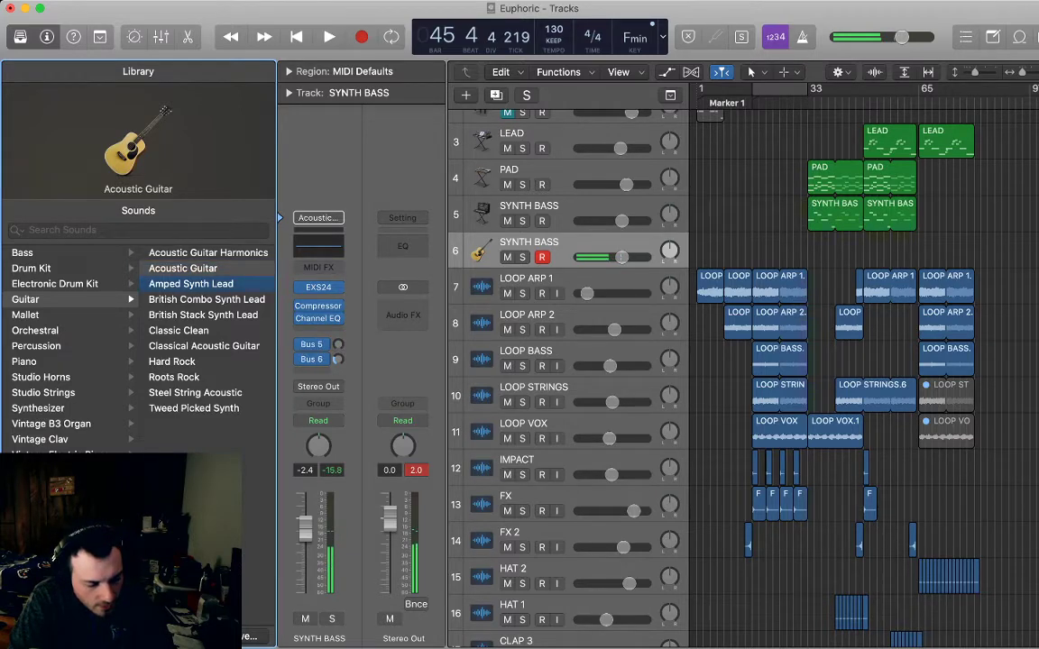
{"action": "key", "text": "Down"}
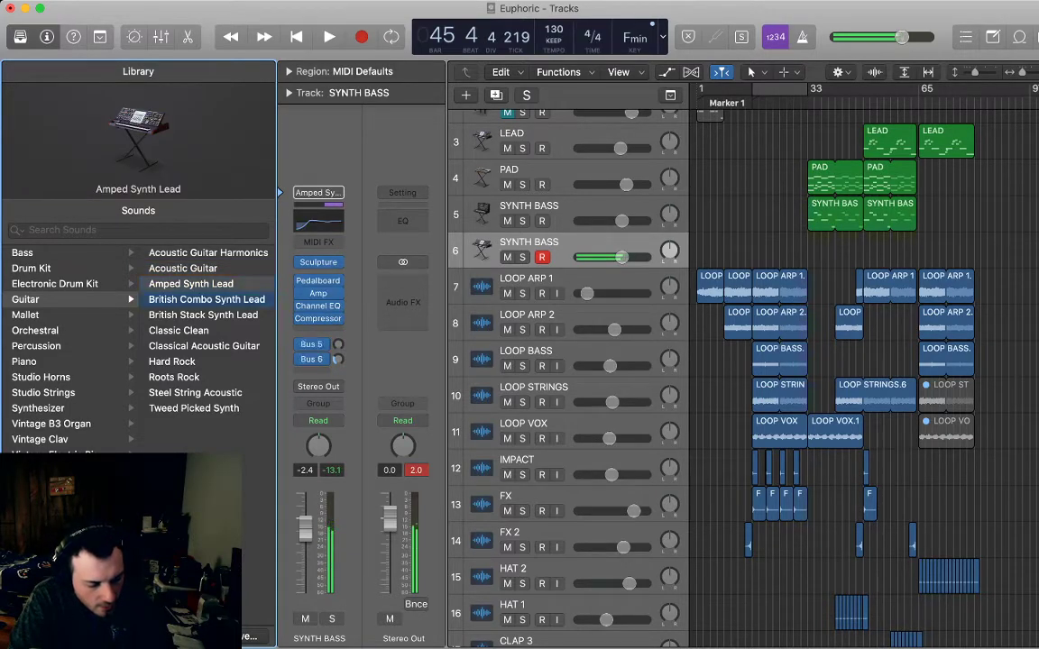
{"action": "key", "text": "Down"}
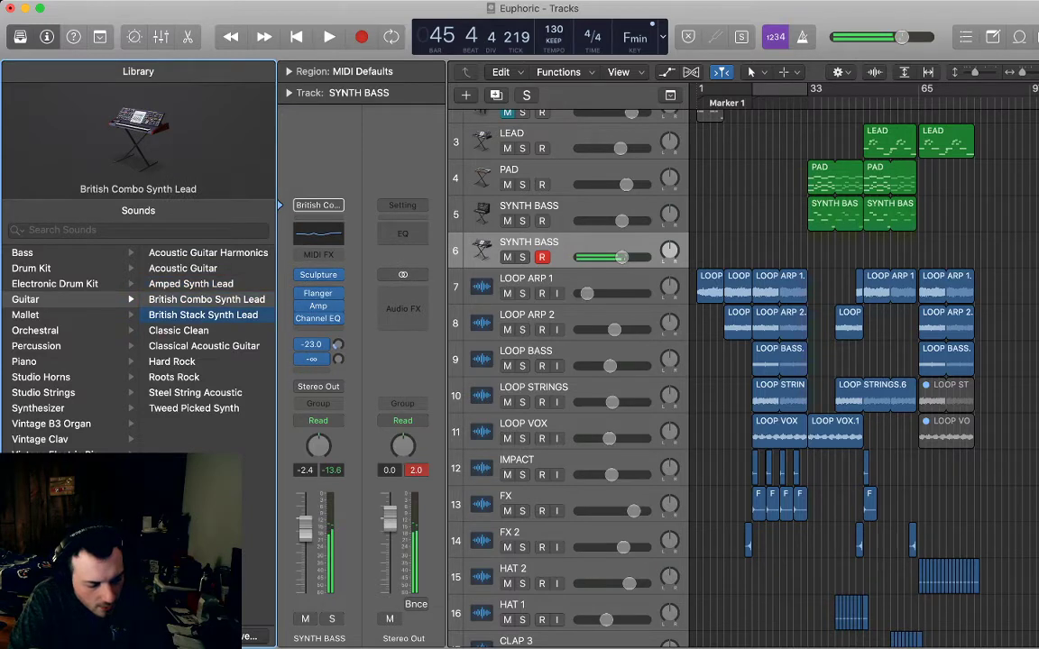
{"action": "key", "text": "Down"}
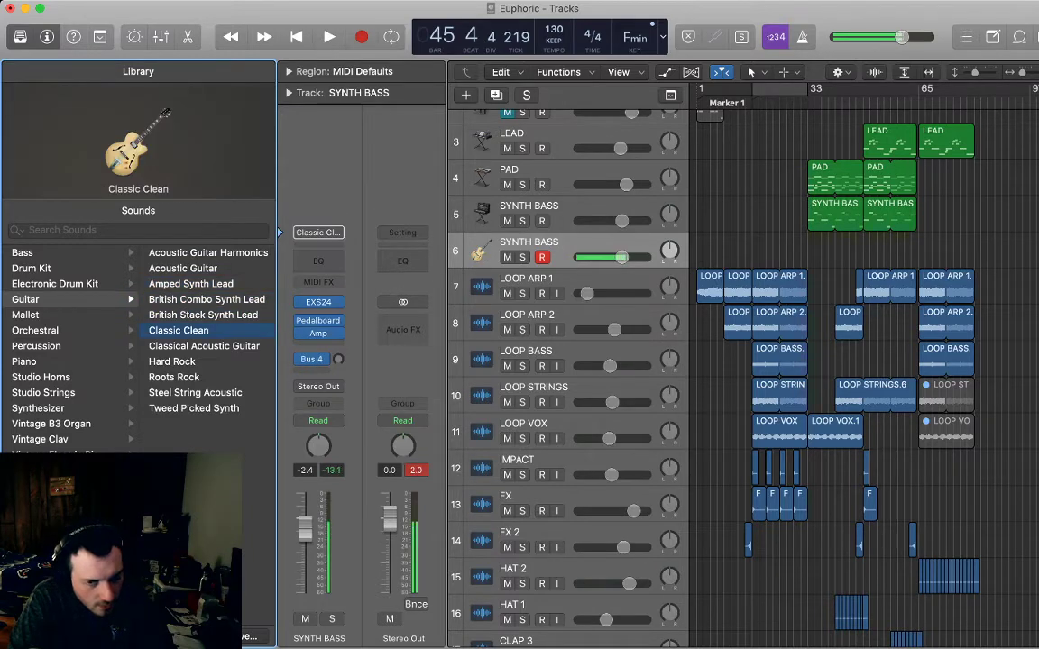
{"action": "key", "text": "Down"}
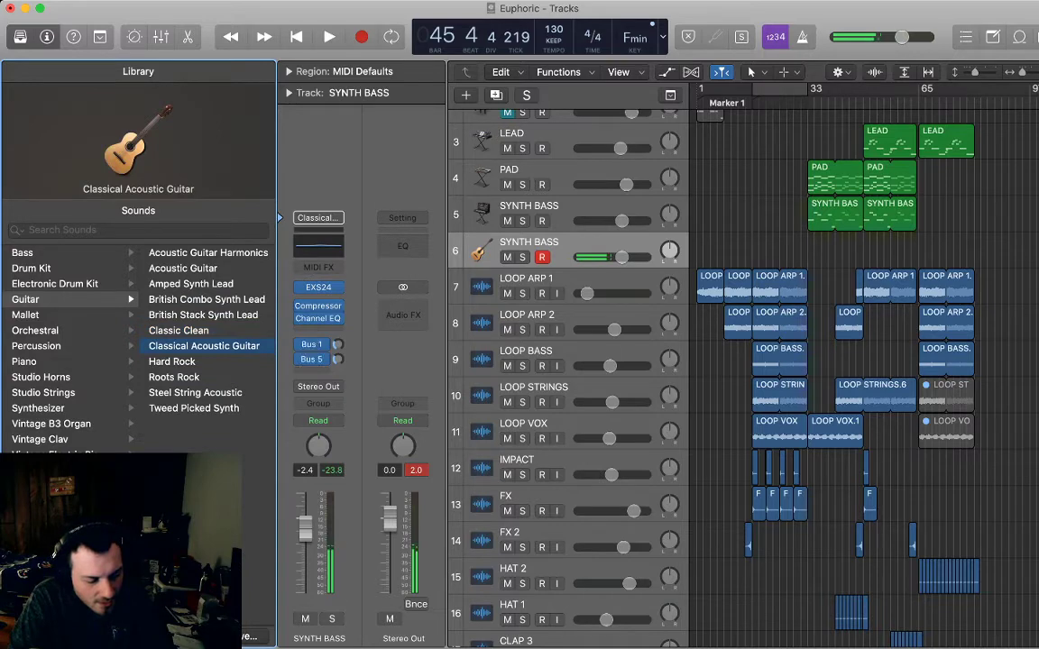
{"action": "key", "text": "Down"}
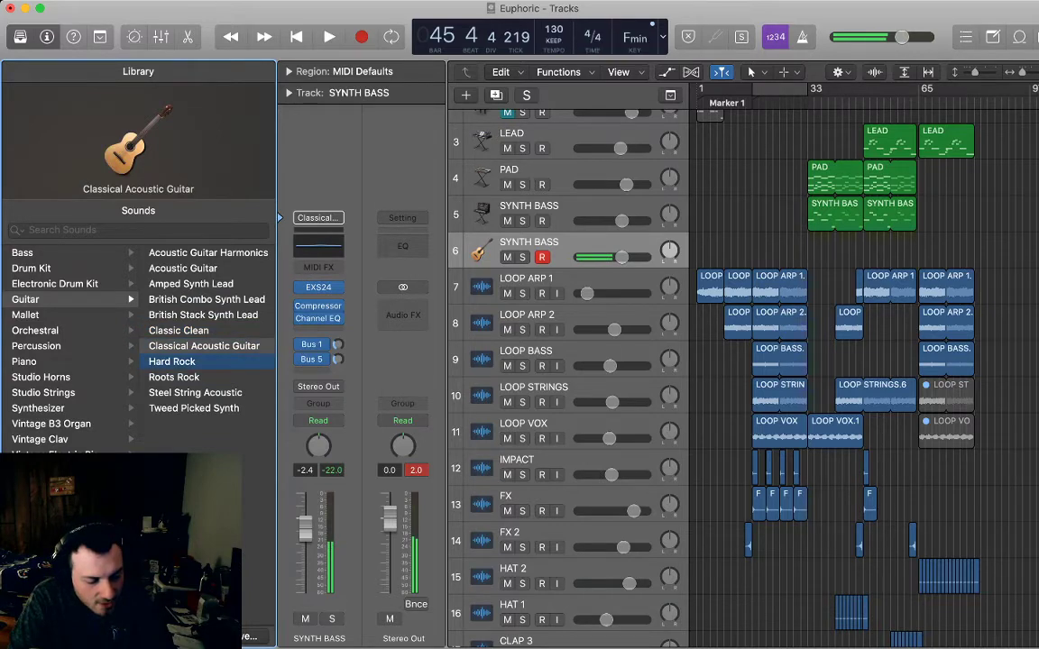
{"action": "key", "text": "Down"}
- Compare Acoustic Guitar, Steel String Acoustic and Tweed Picked Synth with Acoustic Guitar Harmonics, and settle on Acoustic Guitar Harmonics
{"action": "left_click", "coordinate": [209, 253]}
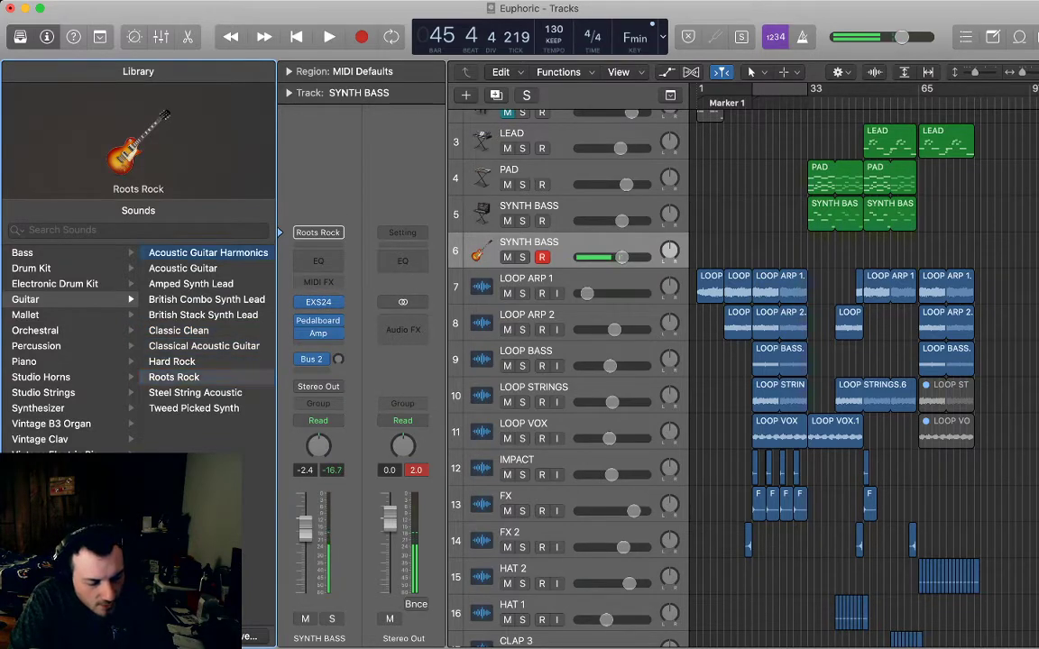
{"action": "key", "text": "Down"}
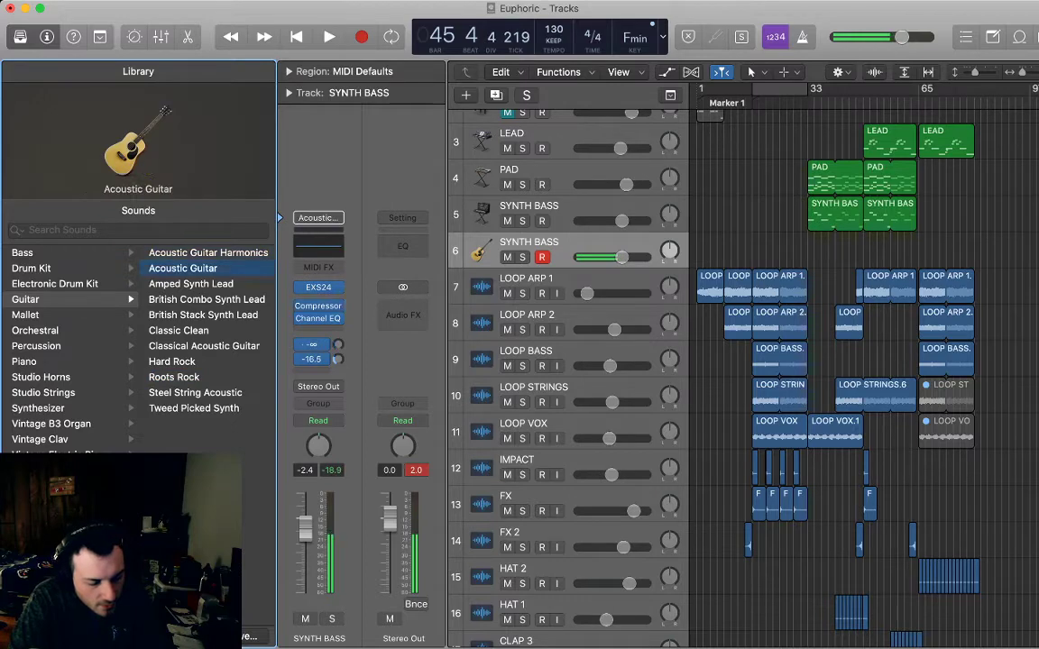
{"action": "key", "text": "Up"}
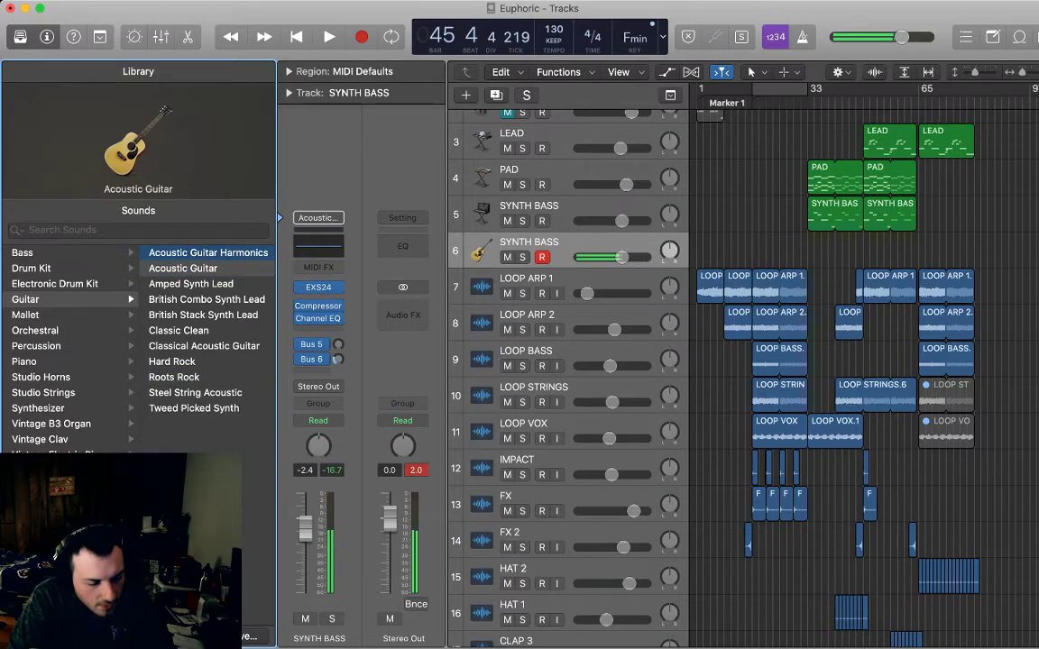
{"action": "left_click", "coordinate": [195, 394]}
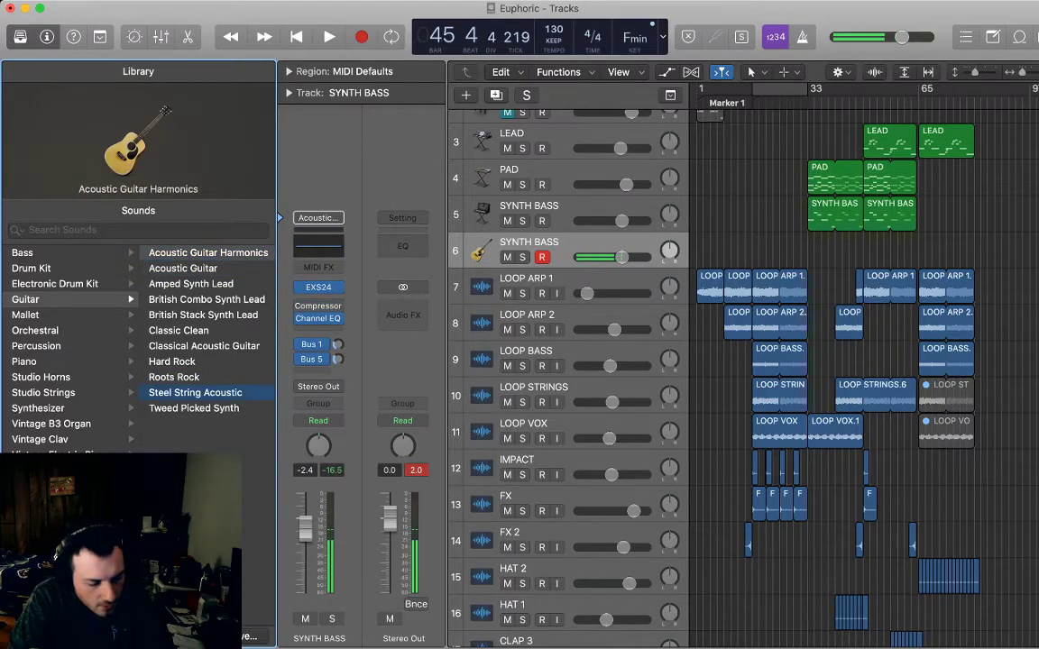
{"action": "key", "text": "Down"}
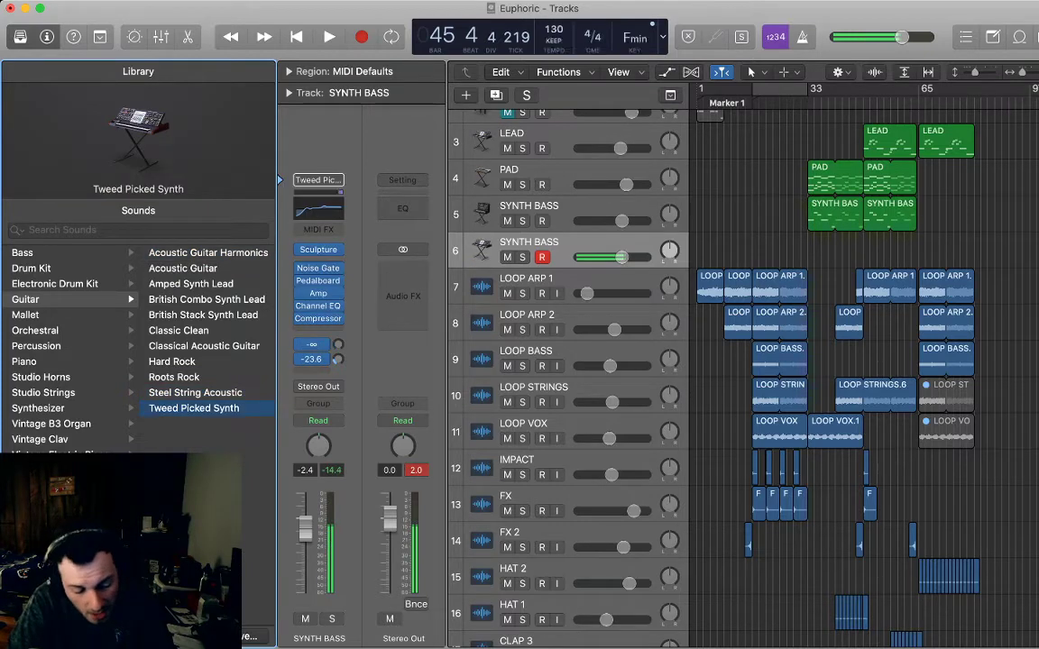
{"action": "key", "text": "Down"}
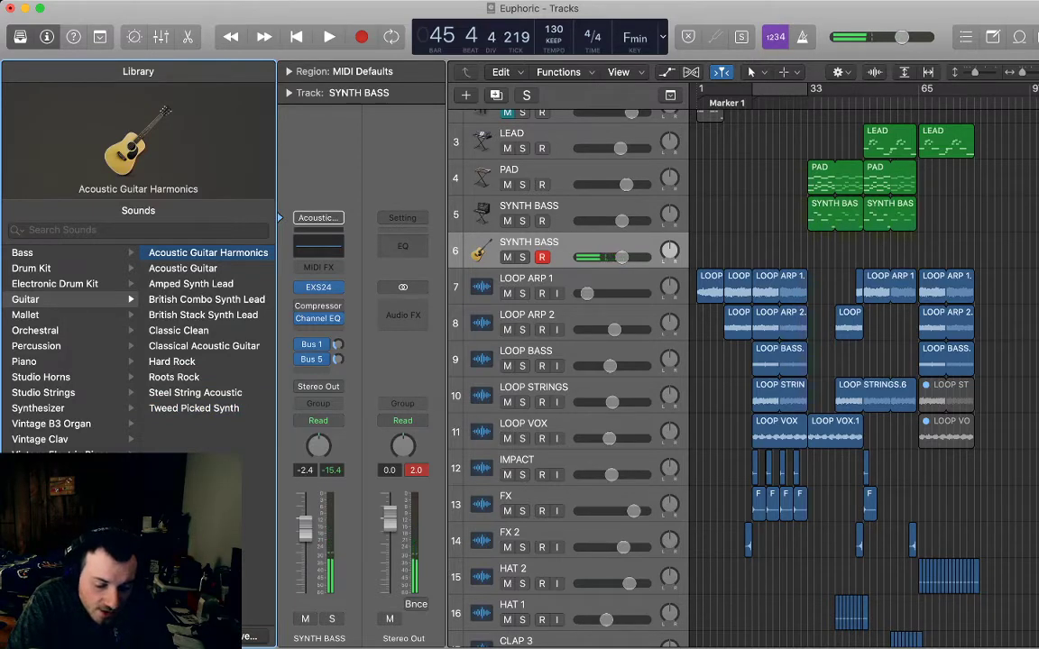
- Place the playhead at bar 33 and rename the new guitar track GTR
{"action": "left_click", "coordinate": [812, 101]}
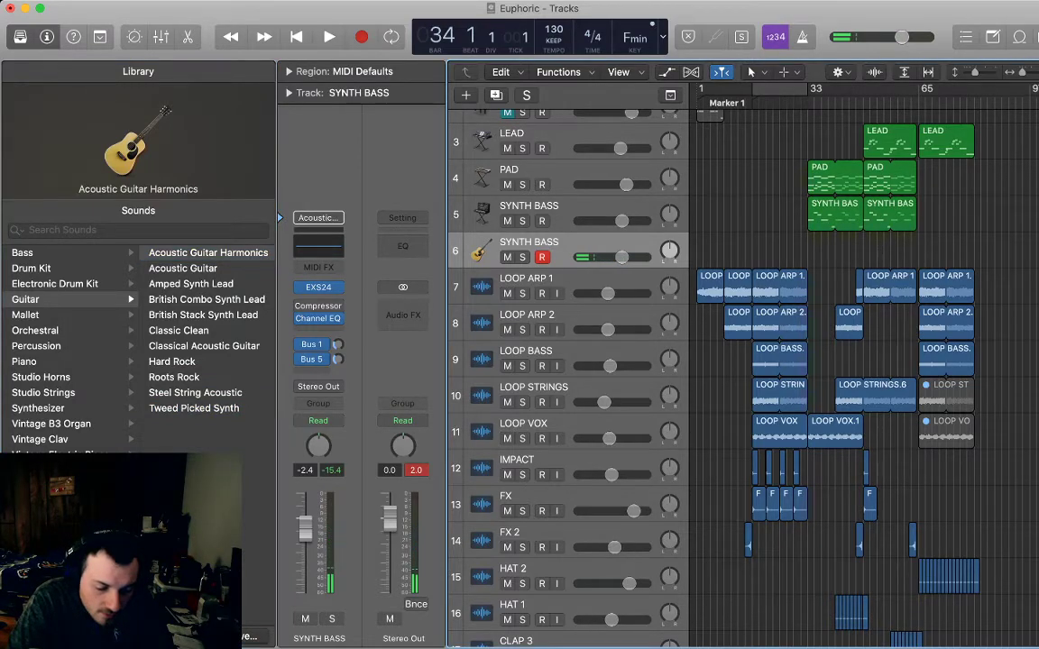
{"action": "key", "text": "period"}
{"action": "key", "text": "period"}
{"action": "key", "text": "comma"}
{"action": "key", "text": "comma"}
{"action": "key", "text": "comma"}
{"action": "key", "text": "super+Right"}
{"action": "key", "text": "super+Right"}
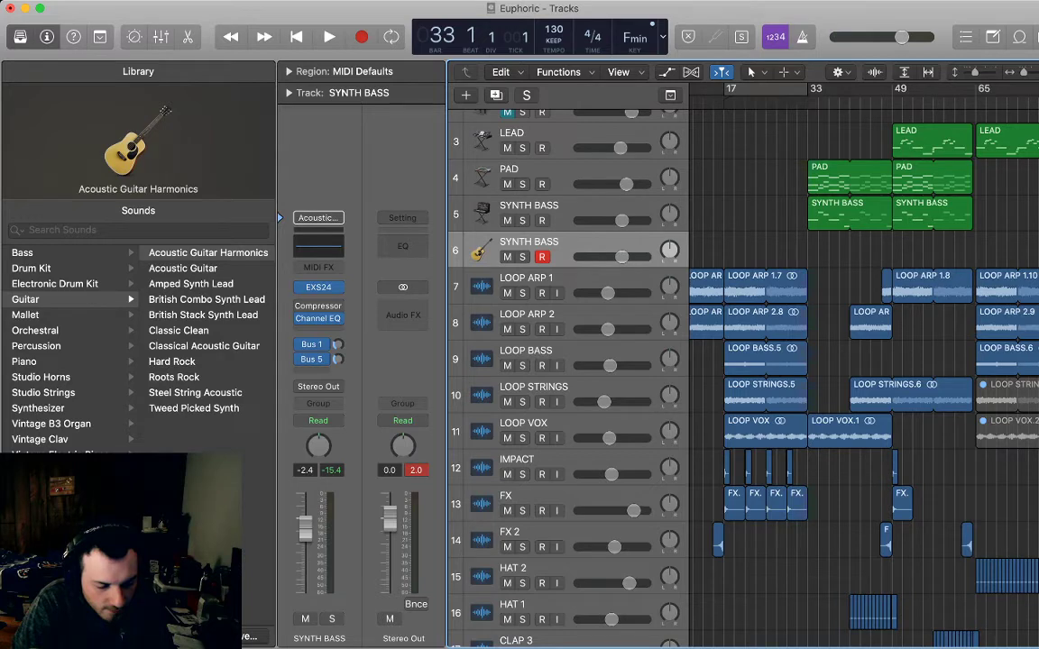
{"action": "key", "text": "shift+n"}
{"action": "type", "text": "GTR"}
{"action": "key", "text": "Return"}
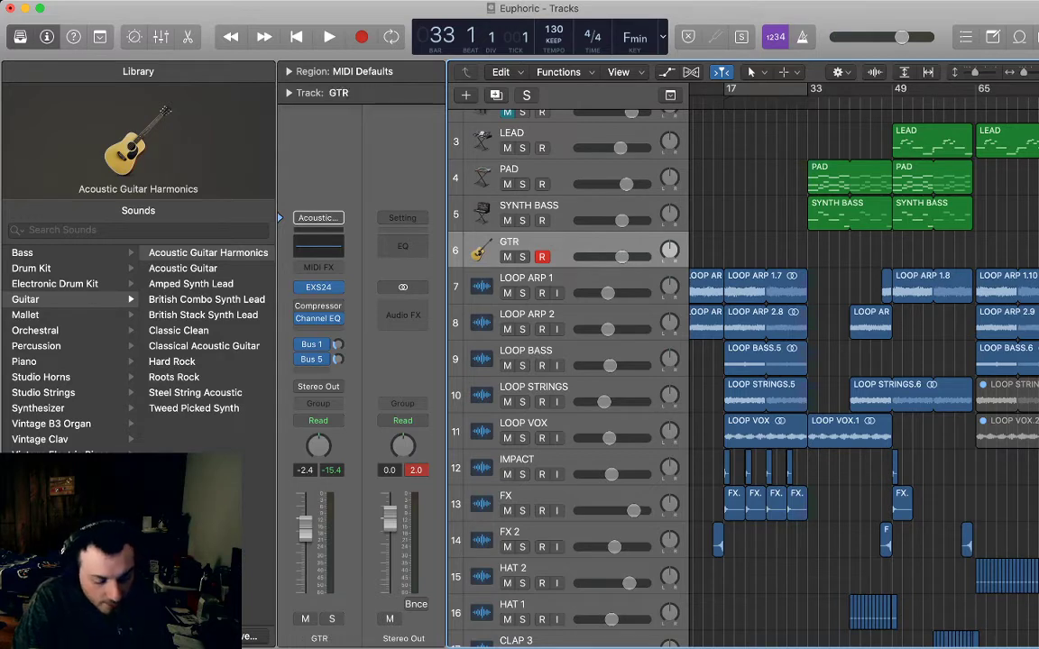
- Record a short GTR take from bar 33, view its notes in the Piano Roll, and undo the recording
{"action": "key", "text": "r"}
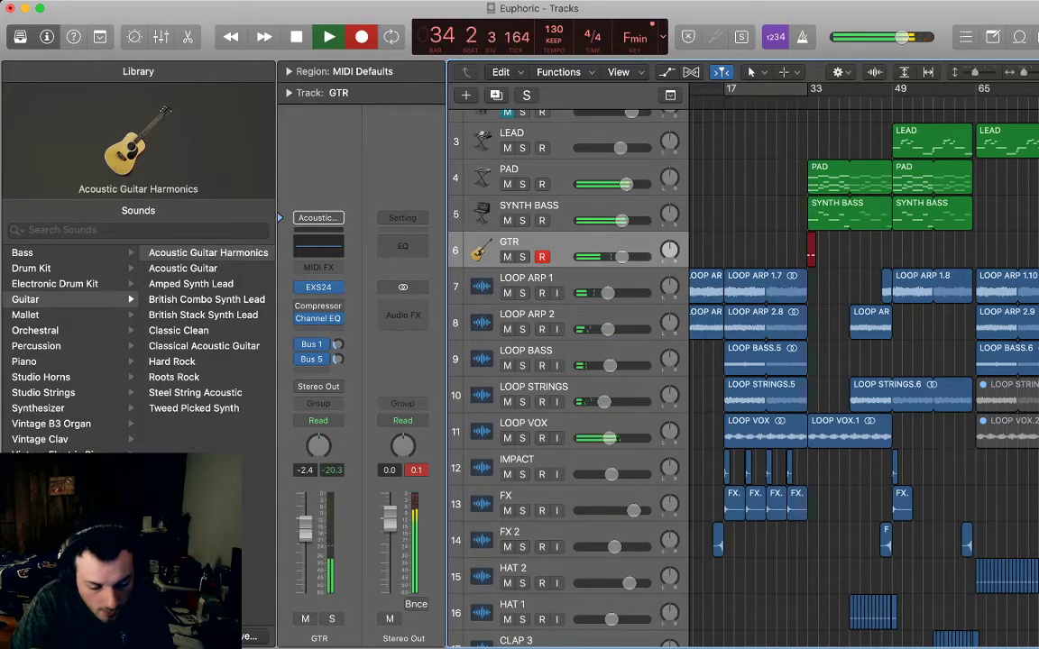
{"action": "key", "text": "space"}
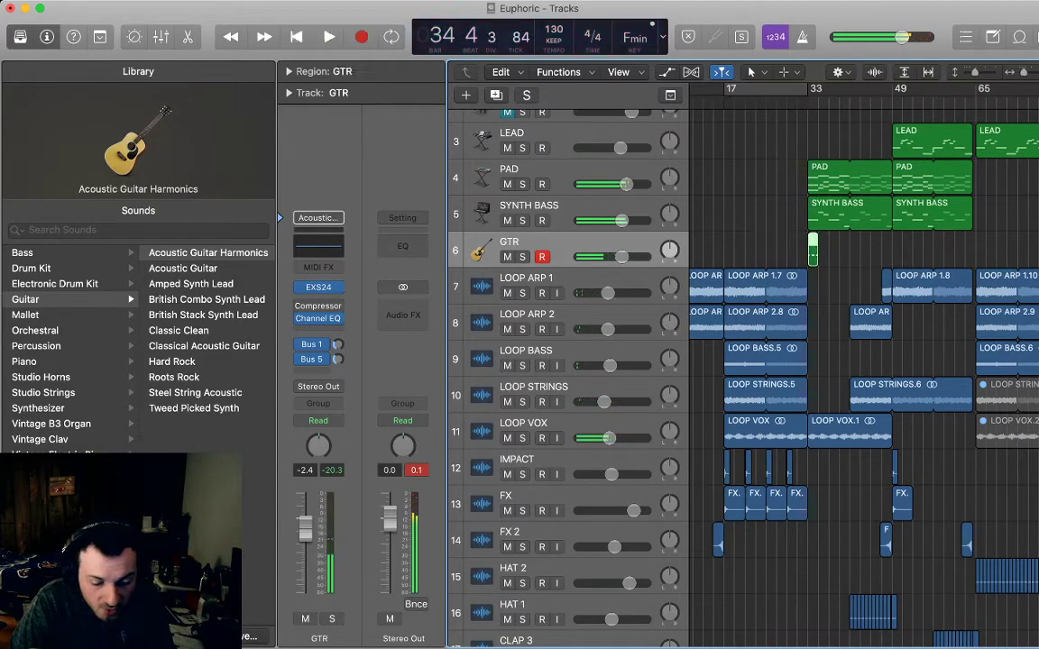
{"action": "key", "text": "e"}
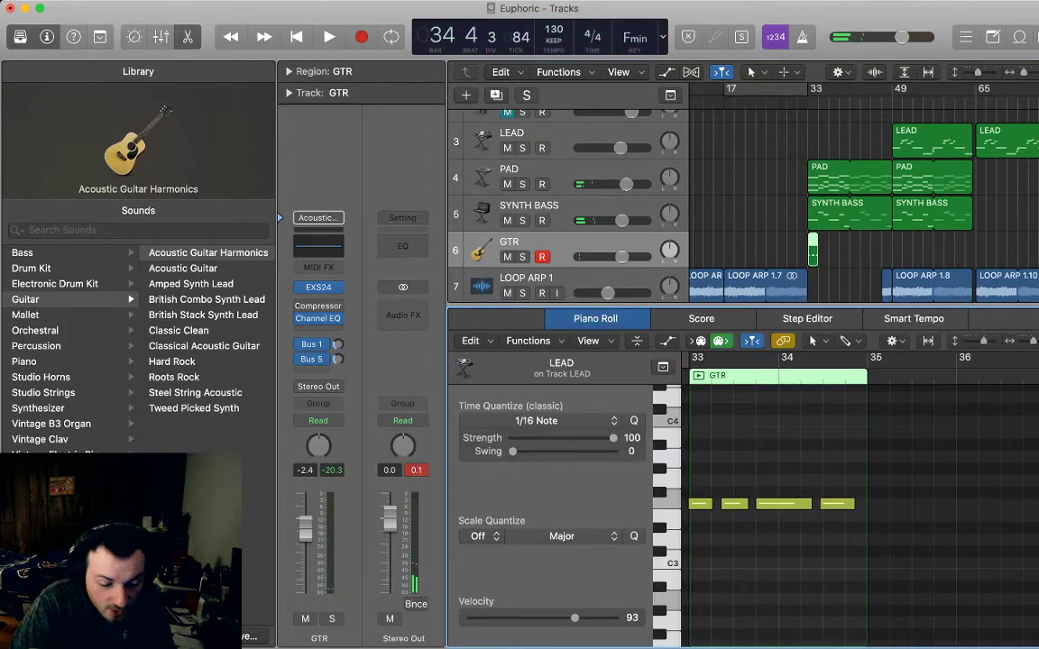
{"action": "key", "text": "super+z"}
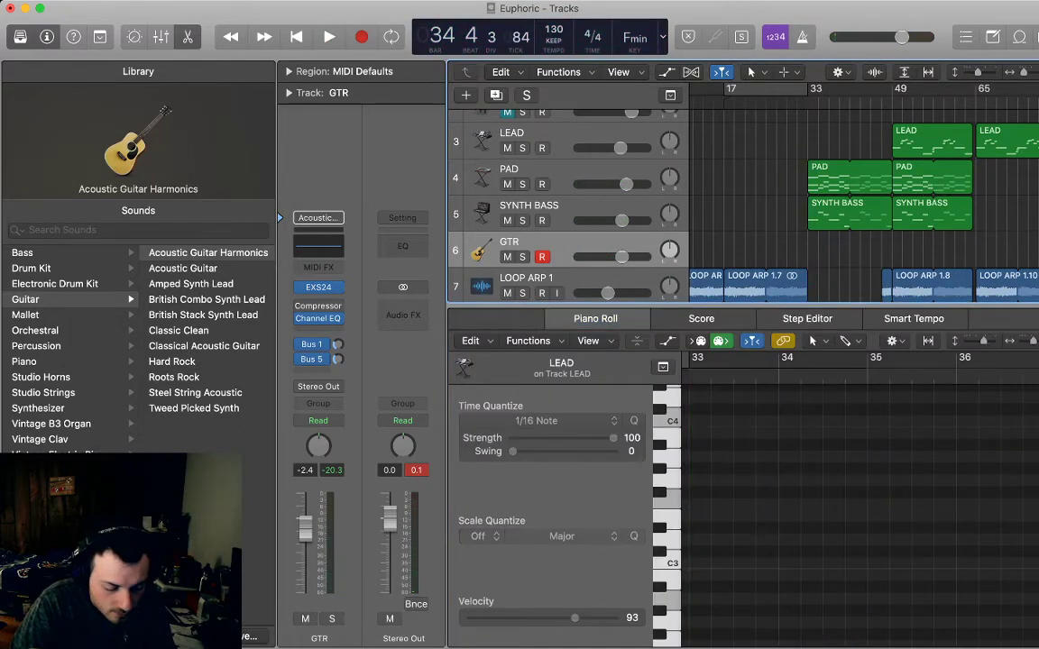
- Return to bar 33 and try two more GTR takes, discarding each recording
{"action": "key", "text": "comma"}
{"action": "key", "text": "comma"}
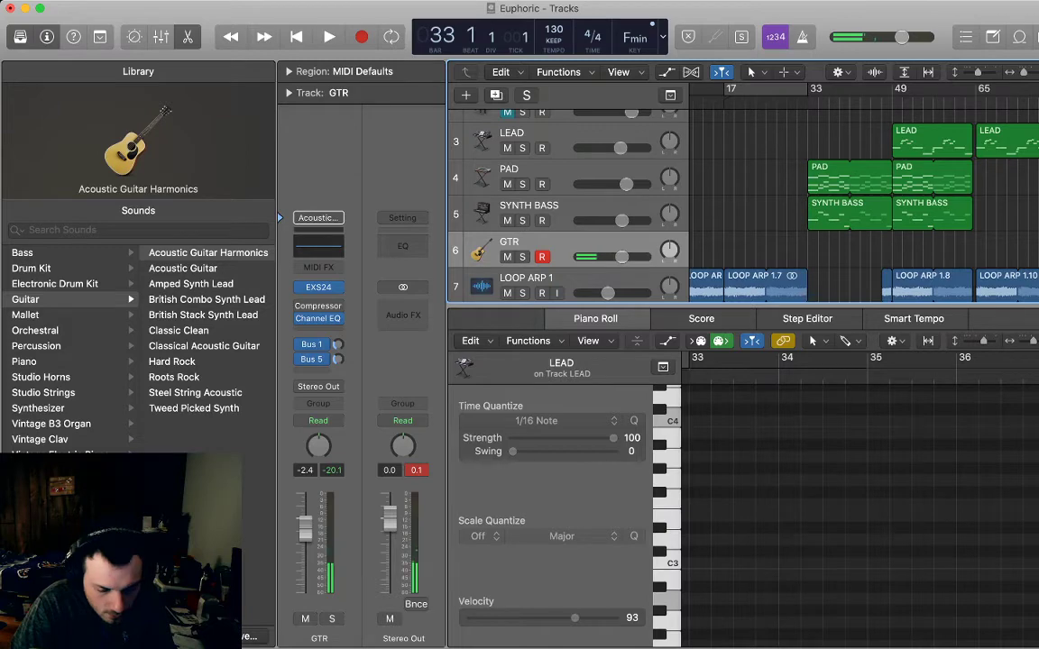
{"action": "key", "text": "r"}
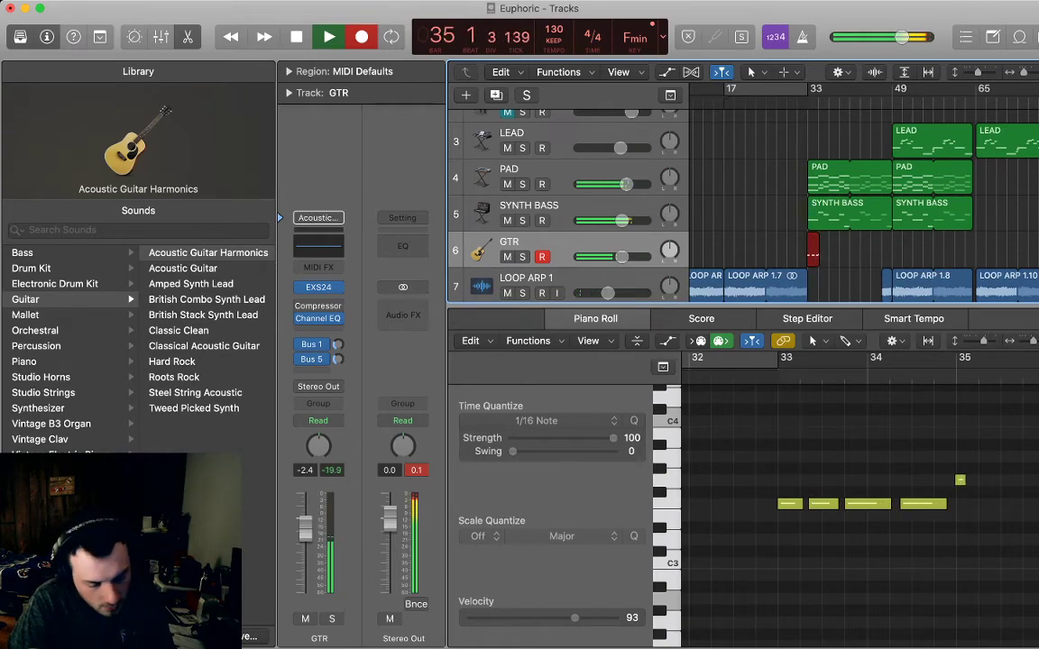
{"action": "key", "text": "super+period"}
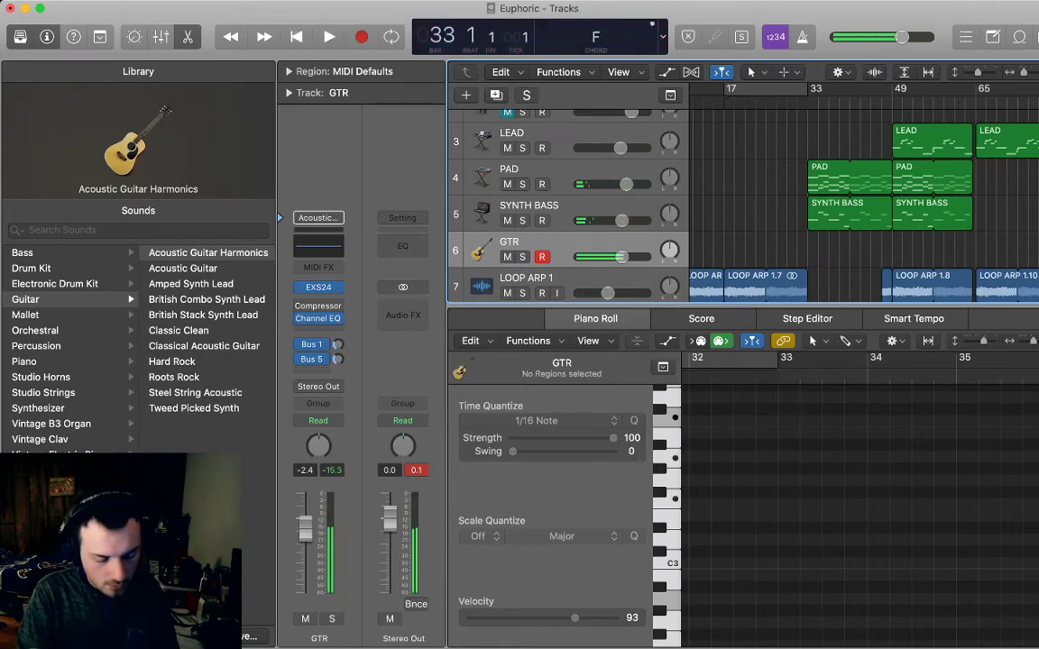
{"action": "key", "text": "r"}
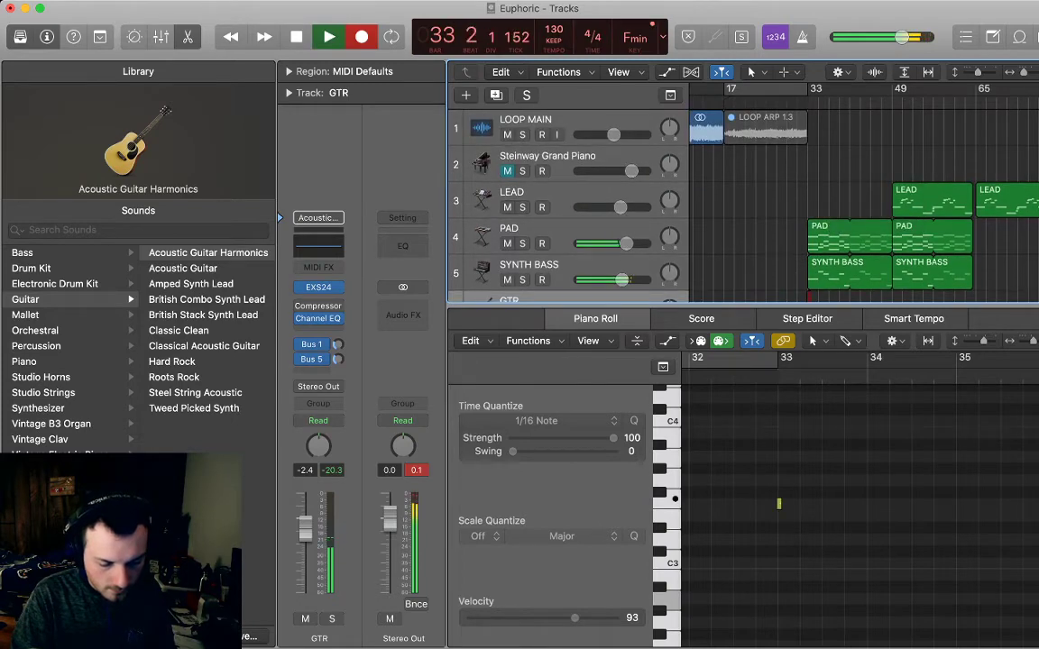
{"action": "key", "text": "super+period"}
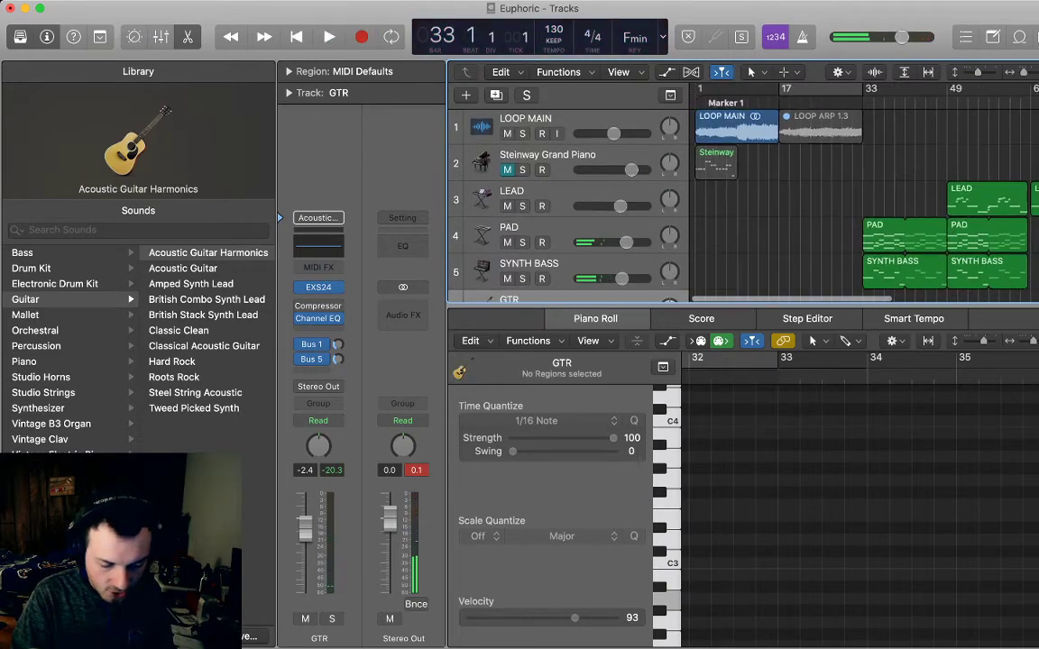
- Try two more GTR takes from bar 33, deleting each recording and returning to bar 33
{"action": "key", "text": "r"}
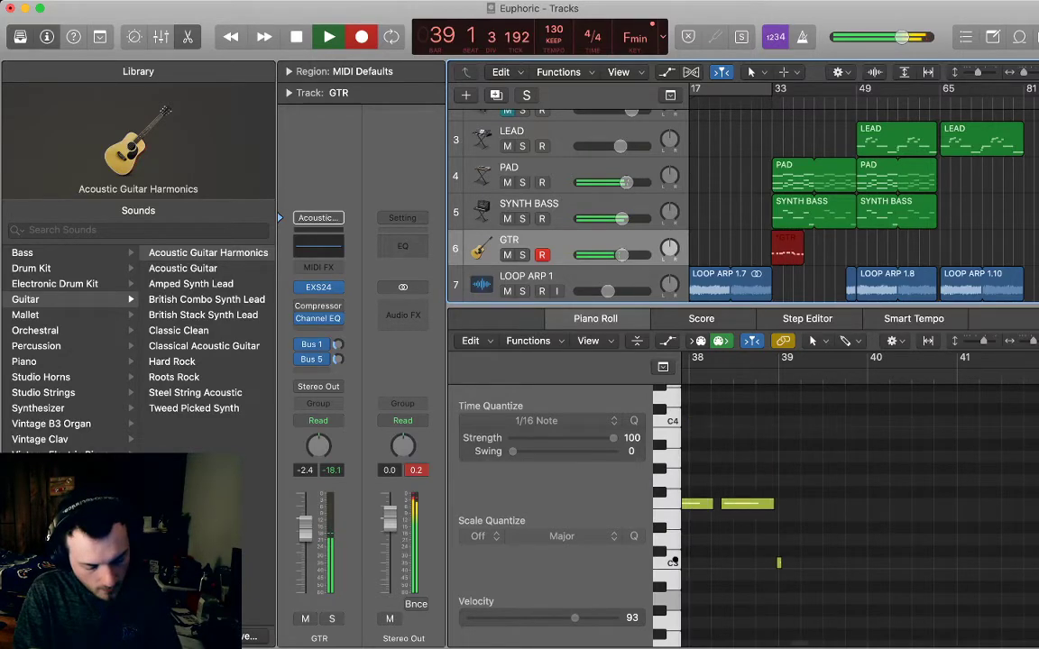
{"action": "key", "text": "space"}
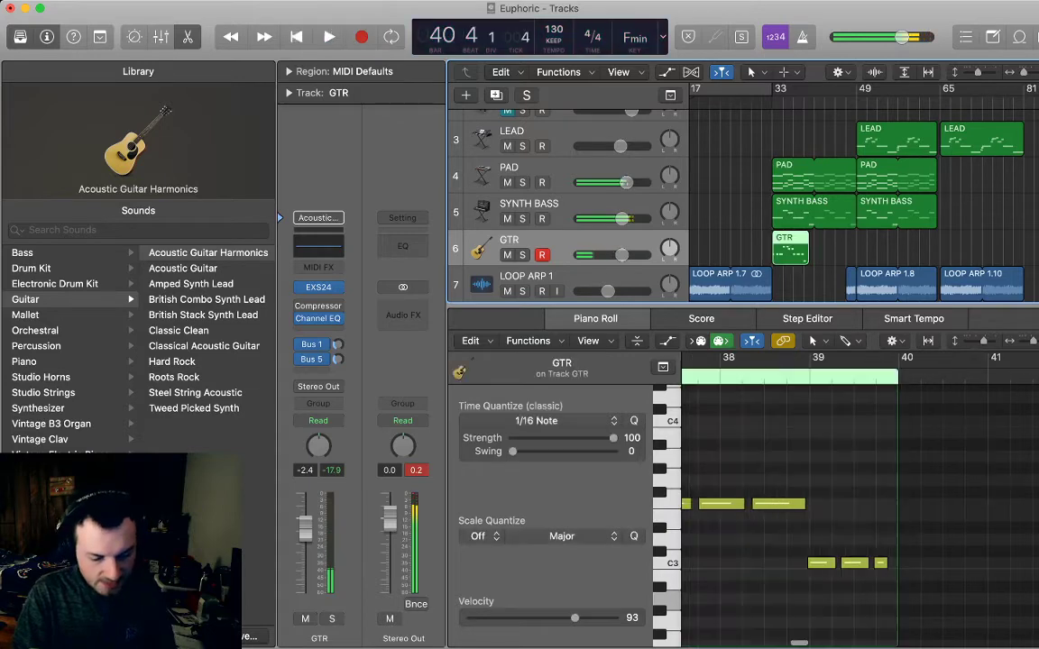
{"action": "key", "text": "Delete"}
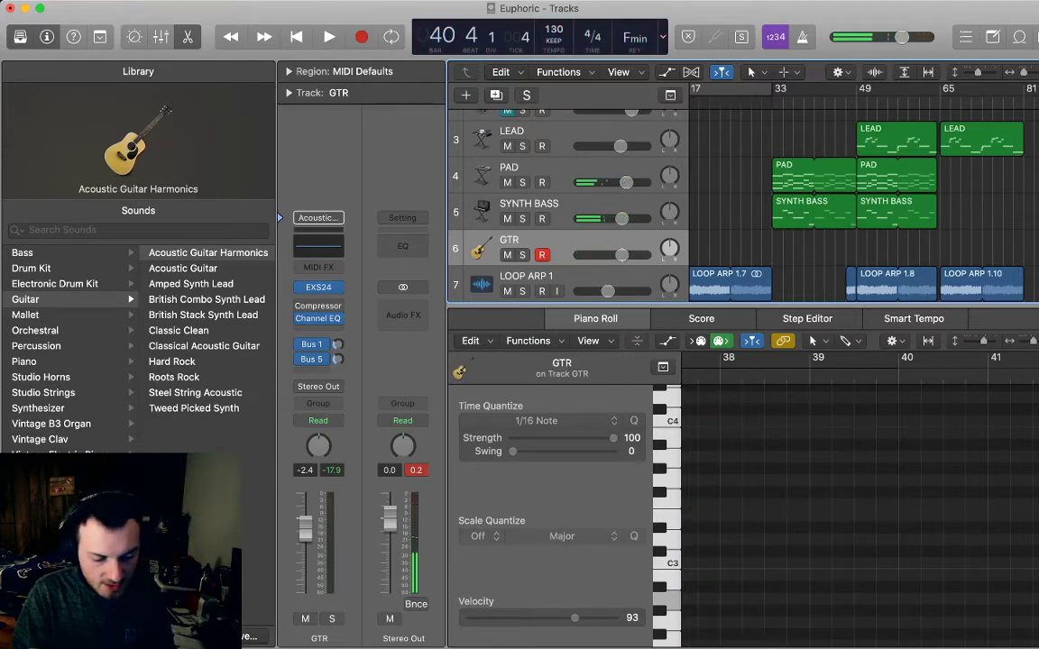
{"action": "key", "text": "shift+comma"}
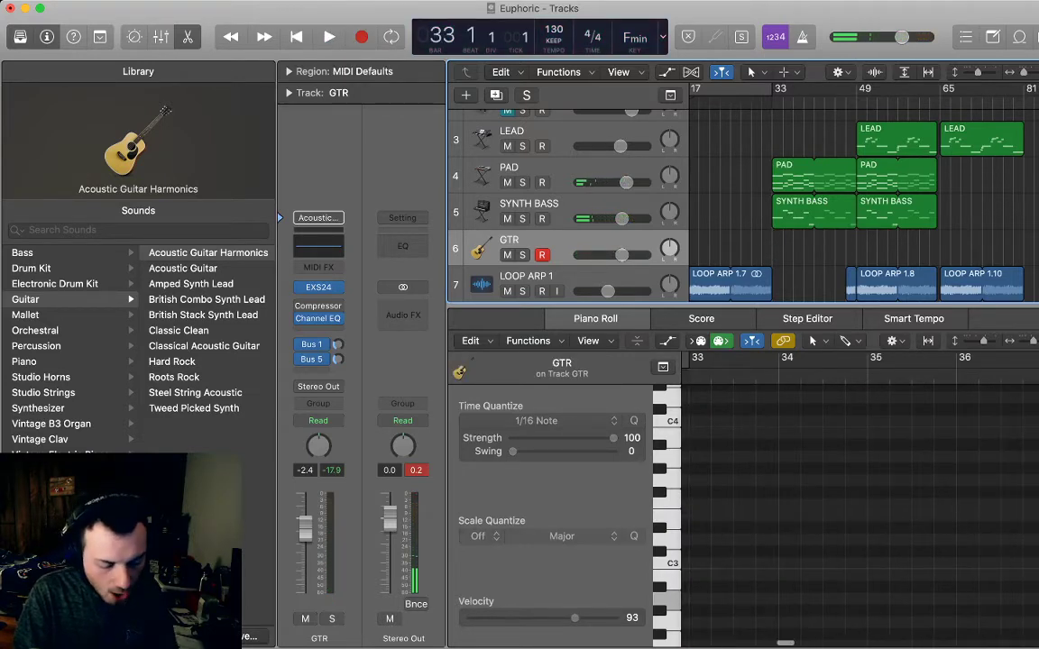
{"action": "key", "text": "r"}
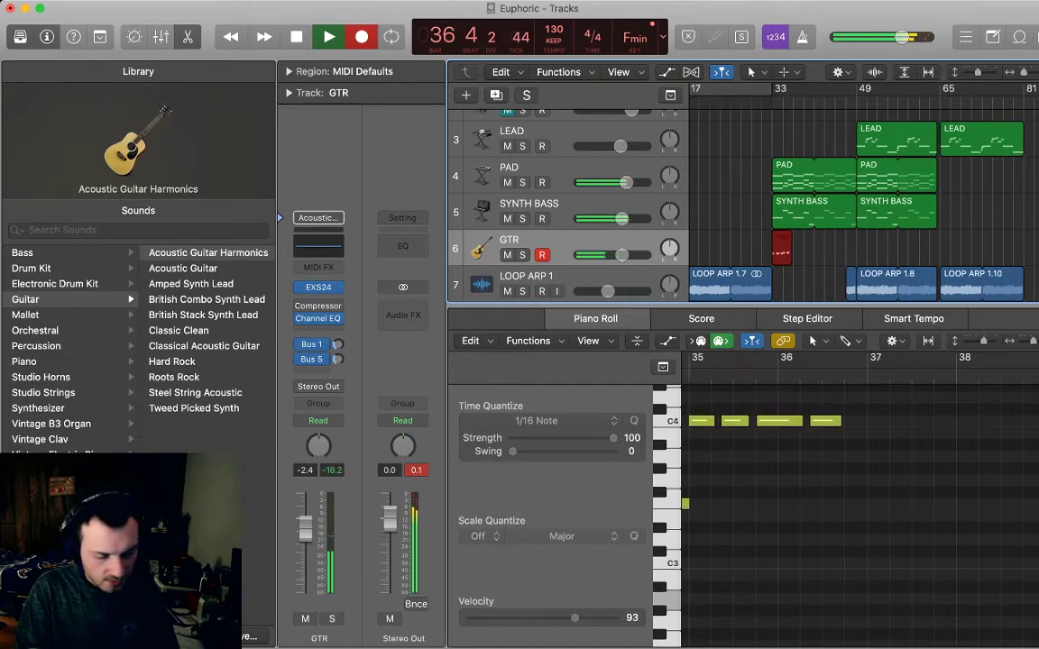
{"action": "key", "text": "space"}
{"action": "key", "text": "Delete"}
{"action": "key", "text": "comma"}
{"action": "key", "text": "comma"}
{"action": "key", "text": "comma"}
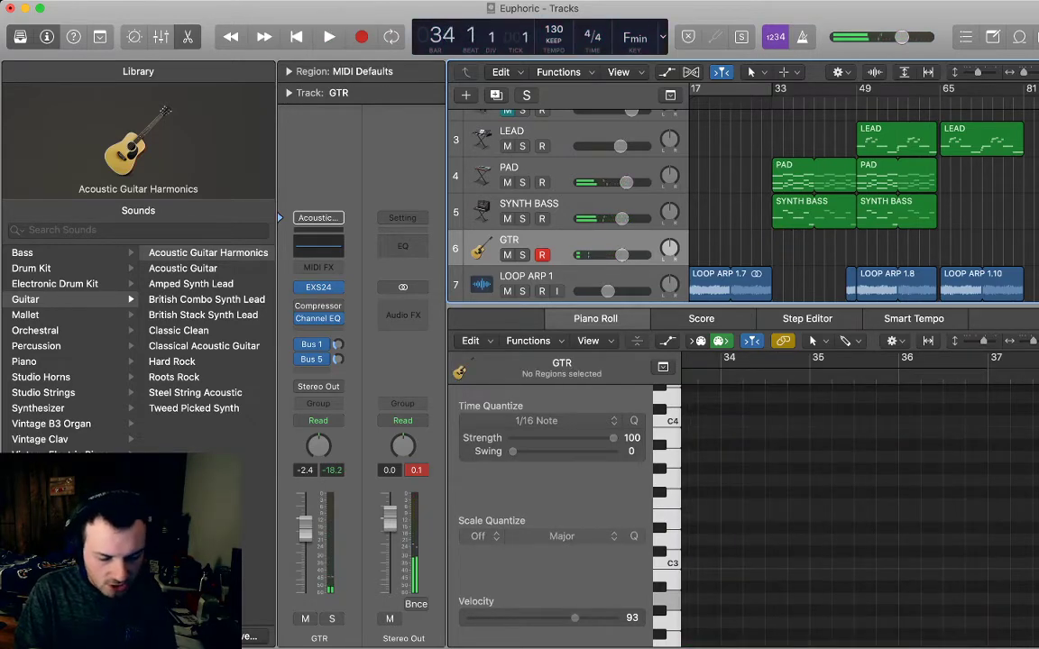
{"action": "key", "text": "comma"}
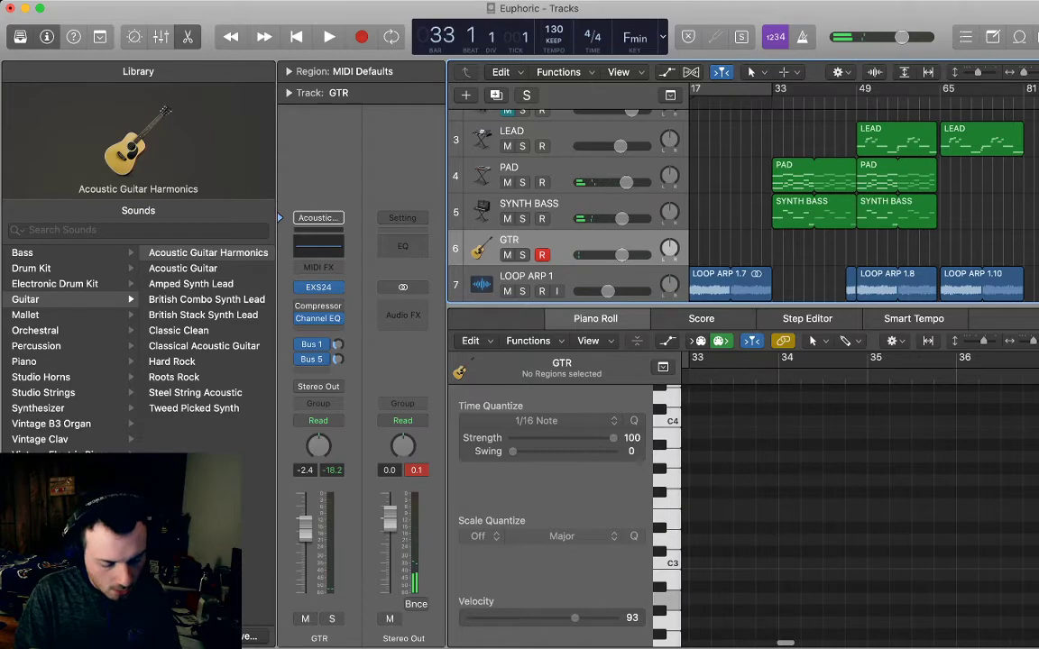
- Record a GTR take from bar 33 to the end of bar 40
{"action": "key", "text": "r"}
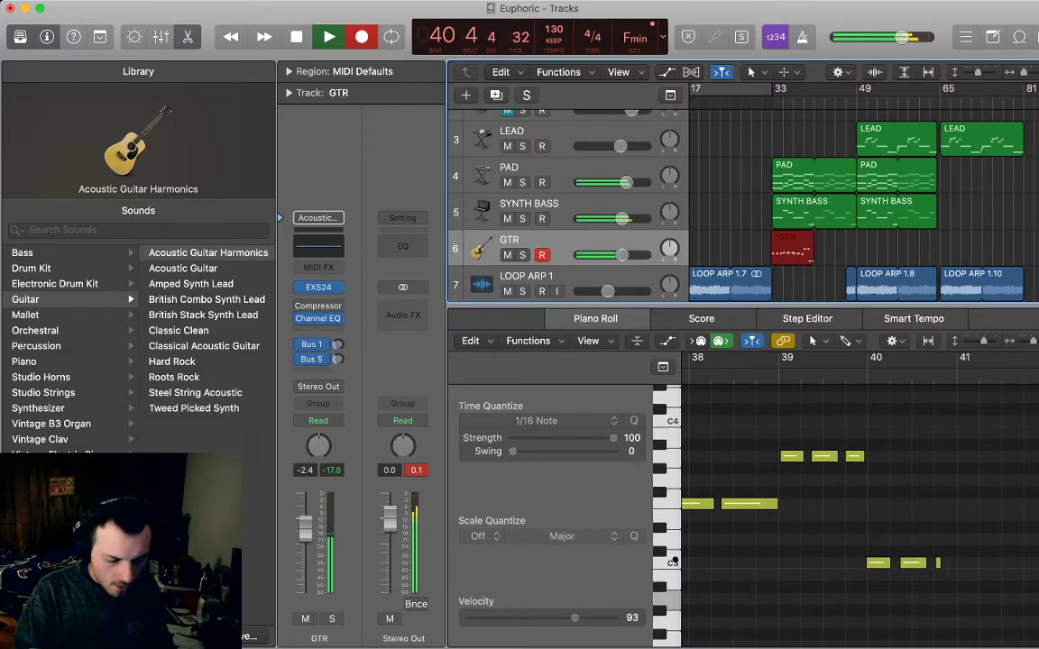
{"action": "key", "text": "space"}
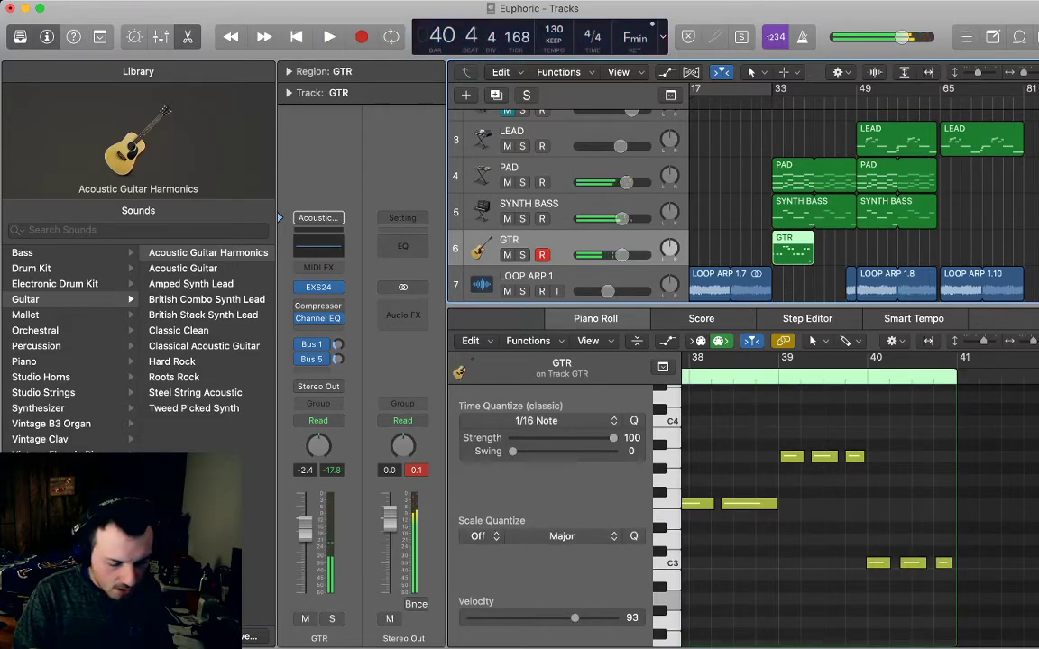
- Shorten all 20 notes of the GTR take, trimming the longer notes in bars 33 and 34 further to match the short ones
{"action": "left_click_drag", "start_coordinate": [1029, 582], "coordinate": [669, 410]}
{"action": "scroll", "coordinate": [857, 487], "scroll_direction": "right", "scroll_amount": 3}
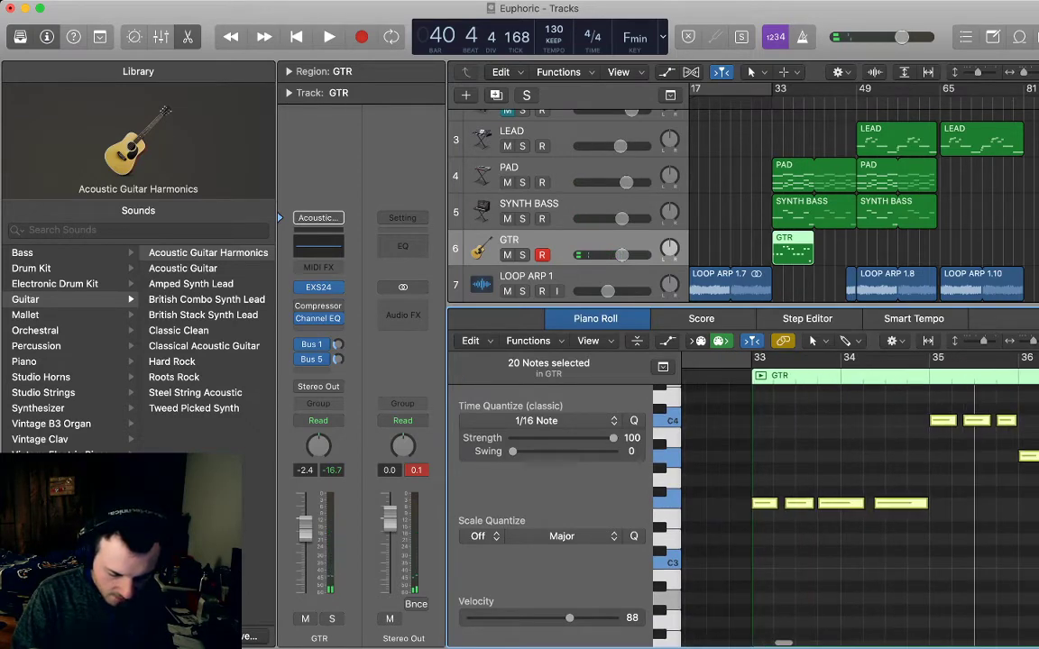
{"action": "left_click_drag", "start_coordinate": [862, 503], "coordinate": [845, 503]}
{"action": "left_click", "coordinate": [815, 464]}
{"action": "left_click_drag", "start_coordinate": [815, 465], "coordinate": [907, 515]}
{"action": "left_click_drag", "start_coordinate": [845, 503], "coordinate": [827, 503]}
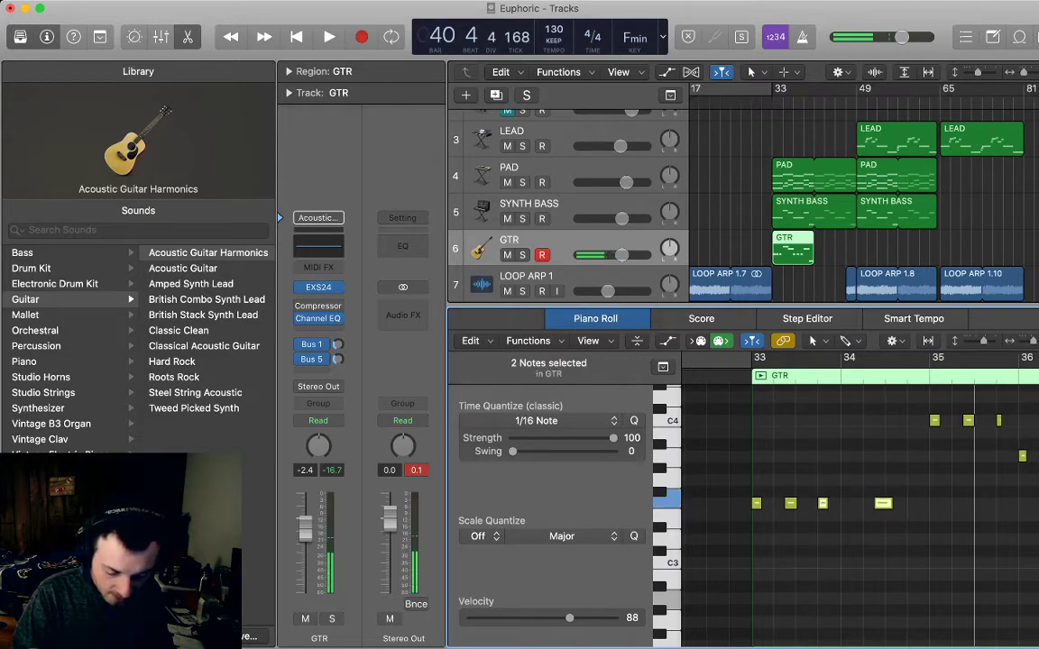
{"action": "left_click", "coordinate": [834, 473]}
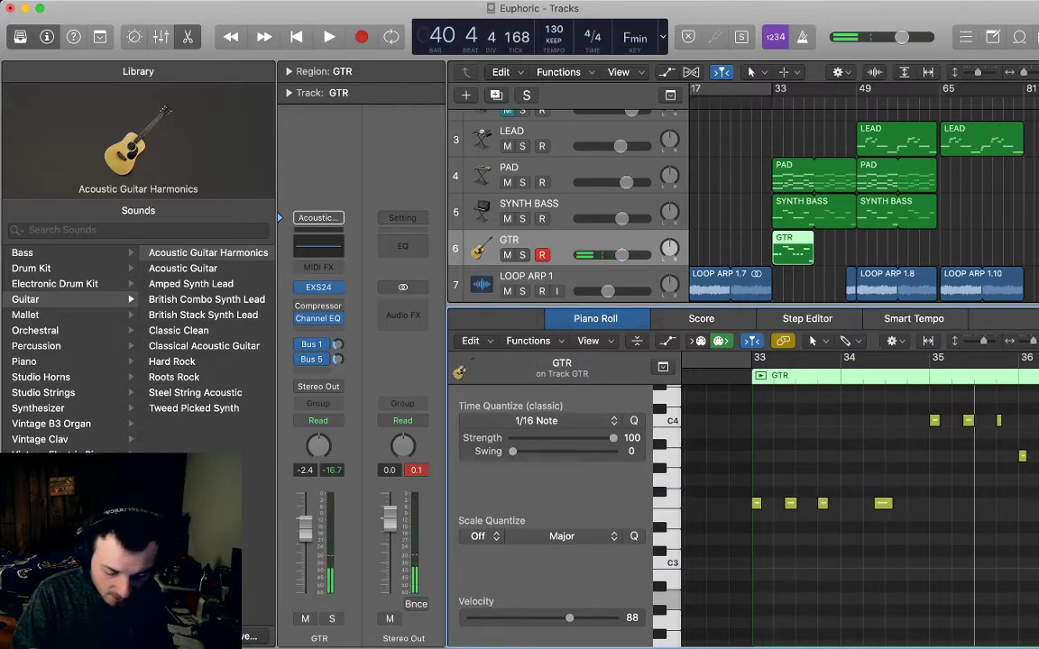
{"action": "left_click_drag", "start_coordinate": [891, 503], "coordinate": [882, 503]}
- Lengthen the last note in bar 35 and the last note in bar 36 to match the notes before them
{"action": "scroll", "coordinate": [882, 503], "scroll_direction": "right", "scroll_amount": 5}
{"action": "left_click_drag", "start_coordinate": [836, 420], "coordinate": [842, 420]}
{"action": "scroll", "coordinate": [842, 420], "scroll_direction": "right", "scroll_amount": 2}
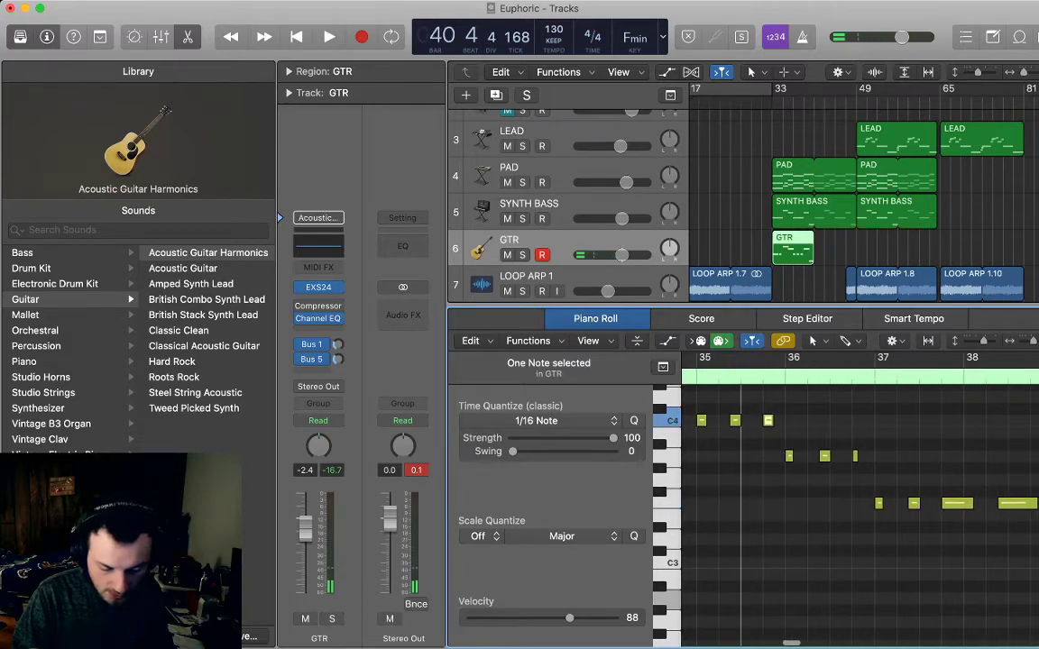
{"action": "key", "text": "Right"}
{"action": "key", "text": "Right"}
{"action": "key", "text": "Right"}
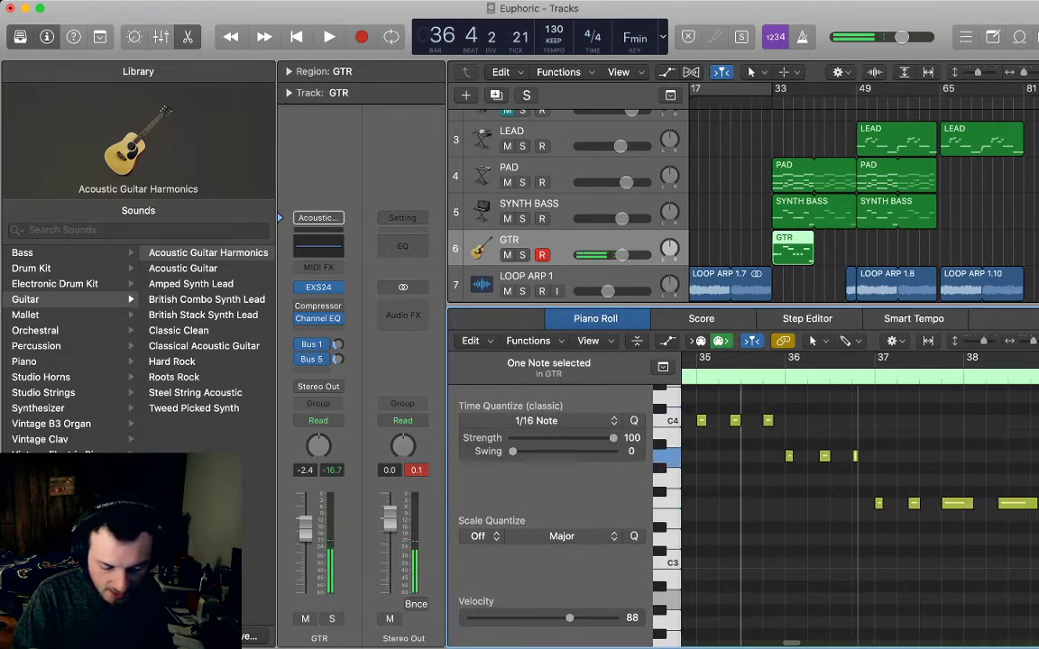
{"action": "left_click_drag", "start_coordinate": [857, 456], "coordinate": [863, 456]}
{"action": "scroll", "coordinate": [863, 456], "scroll_direction": "right", "scroll_amount": 2}
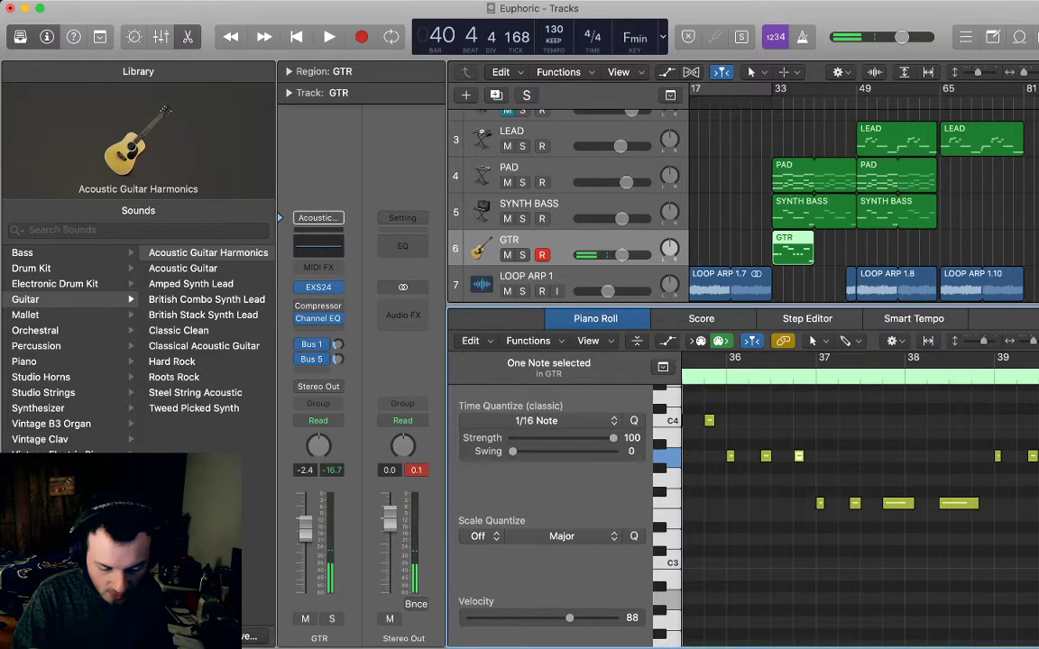
- Shorten the long notes in bars 37 and 38 to match the other short guitar notes
{"action": "mouse_move", "coordinate": [823, 503]}
{"action": "left_mouse_down"}
{"action": "mouse_move", "coordinate": [857, 503]}
{"action": "mouse_move", "coordinate": [837, 503]}
{"action": "left_mouse_up"}
{"action": "scroll", "coordinate": [826, 503], "scroll_direction": "right", "scroll_amount": 2}
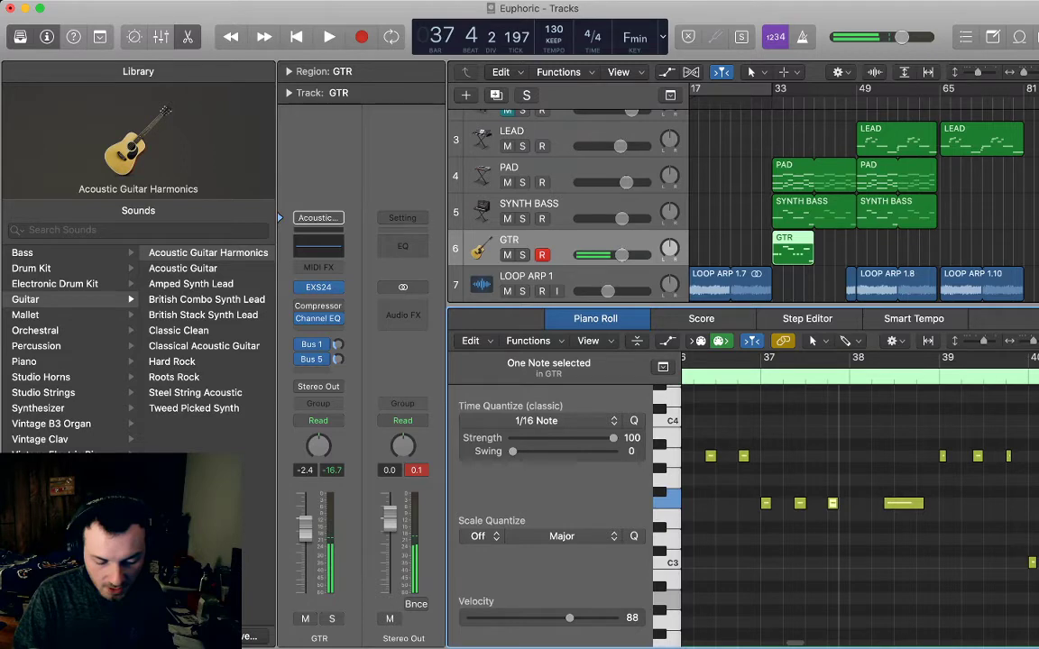
{"action": "left_click_drag", "start_coordinate": [922, 503], "coordinate": [893, 503]}
{"action": "scroll", "coordinate": [894, 503], "scroll_direction": "right", "scroll_amount": 5}
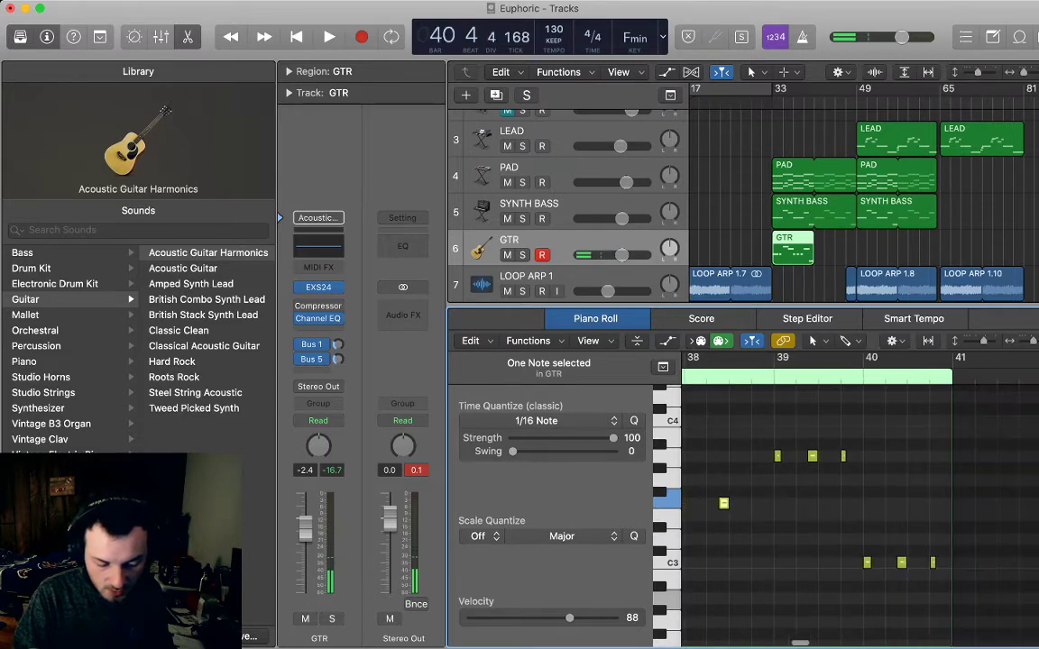
- Even out the lengths of the short guitar notes in bars 39 and 40
{"action": "left_click", "coordinate": [778, 457]}
{"action": "left_click", "coordinate": [787, 457]}
{"action": "left_click", "coordinate": [779, 456]}
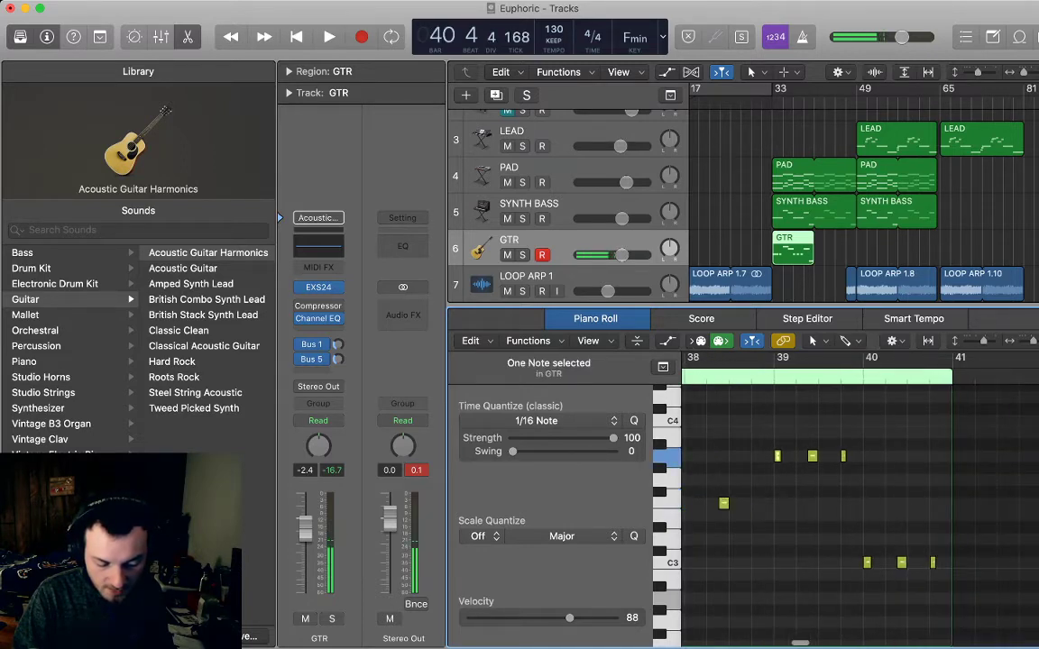
{"action": "left_click_drag", "start_coordinate": [780, 457], "coordinate": [850, 456]}
{"action": "scroll", "coordinate": [851, 457], "scroll_direction": "down", "scroll_amount": 3}
{"action": "scroll", "coordinate": [850, 456], "scroll_direction": "right", "scroll_amount": 1}
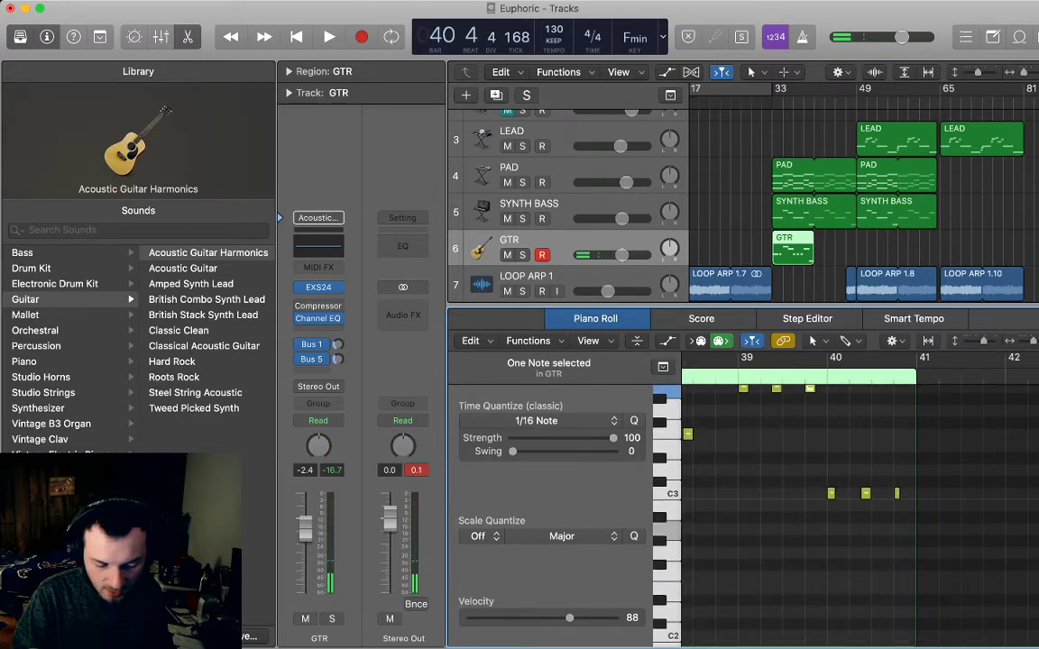
{"action": "left_click", "coordinate": [865, 493]}
{"action": "left_click", "coordinate": [897, 493]}
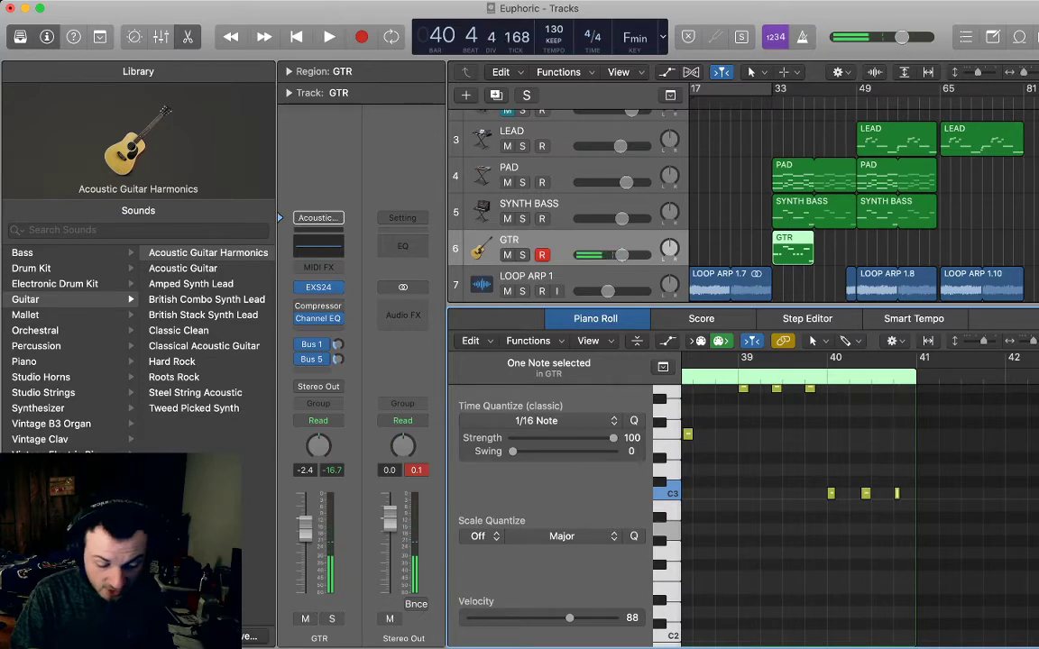
{"action": "scroll", "coordinate": [897, 494], "scroll_direction": "left", "scroll_amount": 5}
{"action": "scroll", "coordinate": [897, 493], "scroll_direction": "down", "scroll_amount": 3}
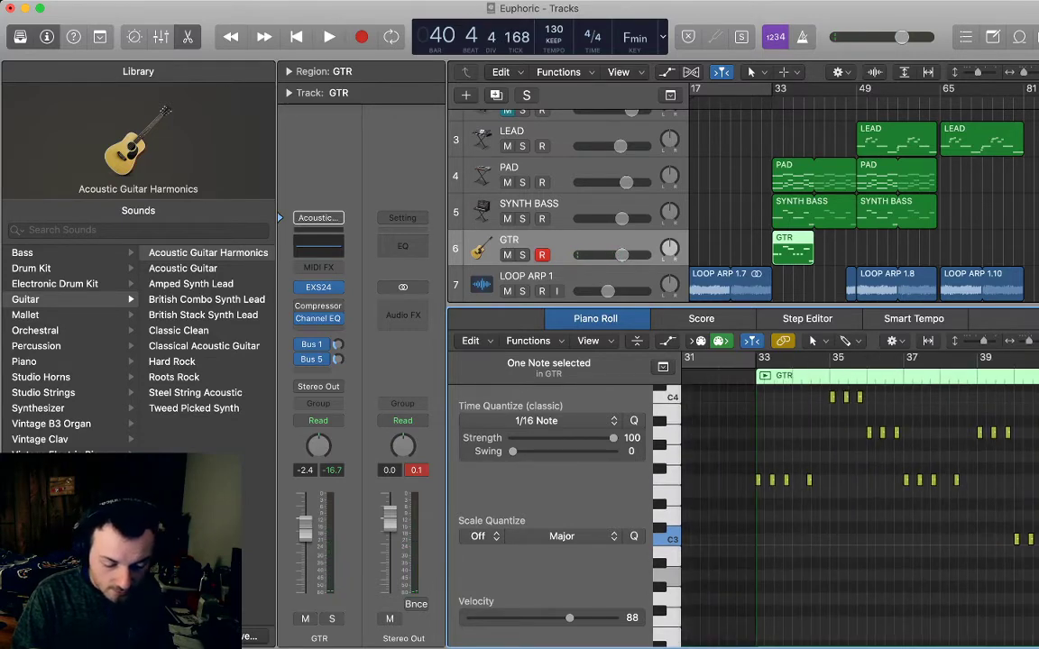
- Loop the GTR region in solo with the track volume at 0.5 dB, and insert the ValhallaVi effect on the track
{"action": "key", "text": "alt+space"}
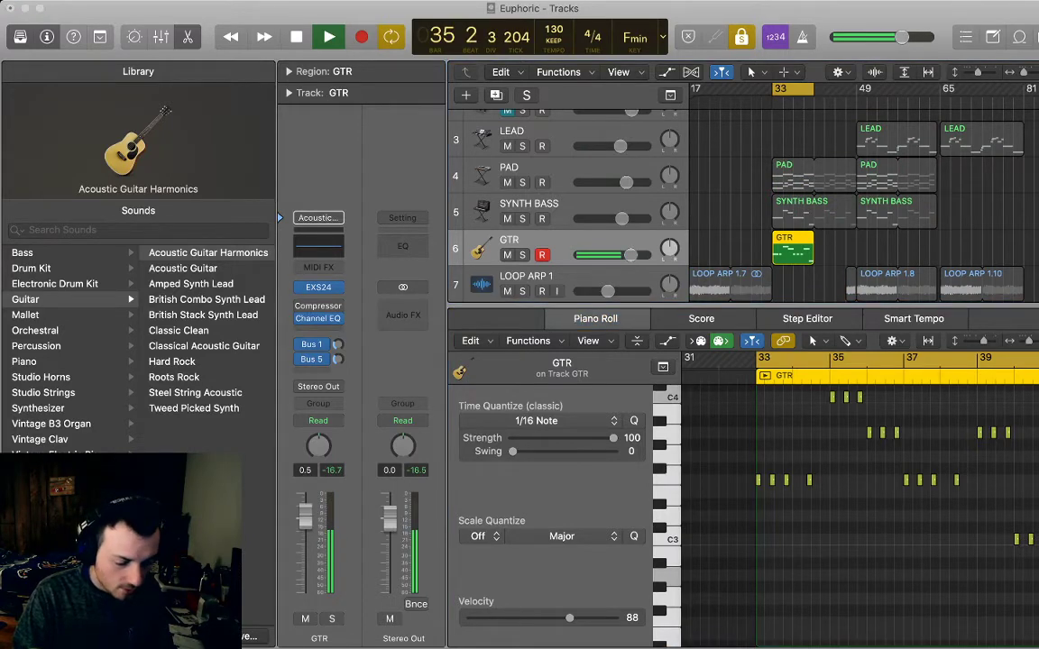
{"action": "key", "text": "super+z"}
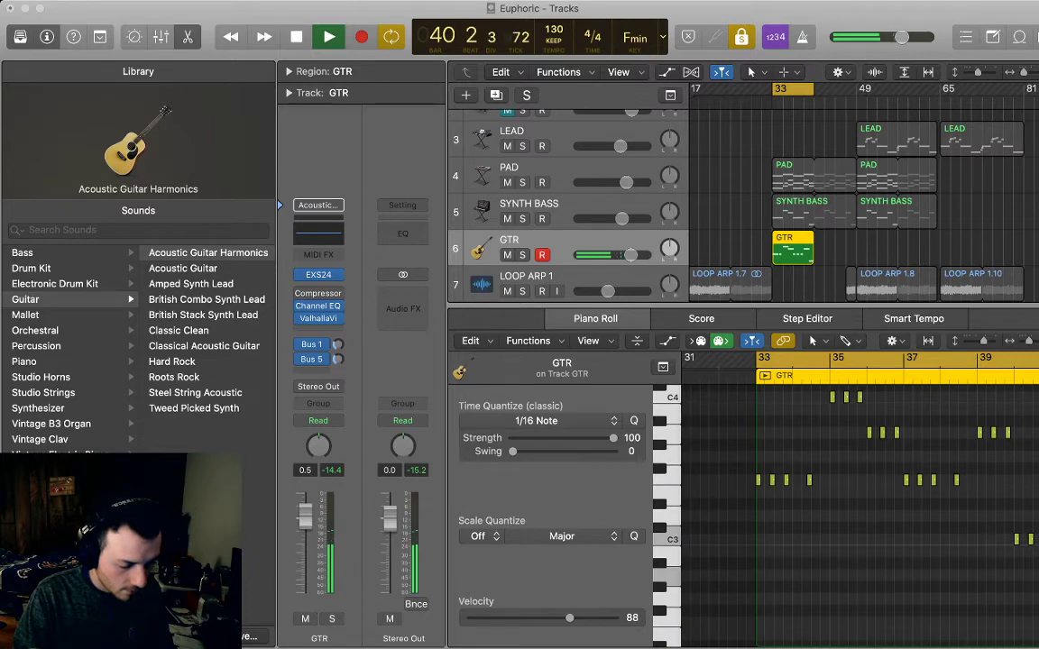
- Select all 20 GTR notes and try their velocity at 49 and at 127
{"action": "scroll", "coordinate": [857, 514], "scroll_direction": "up", "scroll_amount": 3}
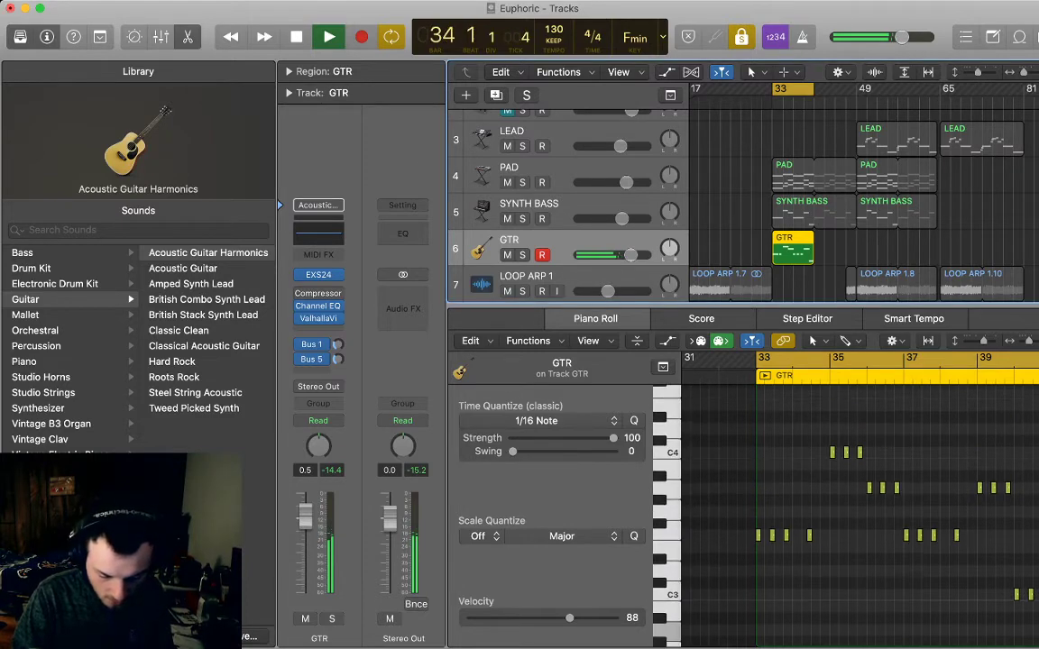
{"action": "scroll", "coordinate": [857, 514], "scroll_direction": "right", "scroll_amount": 2}
{"action": "left_click_drag", "start_coordinate": [1021, 605], "coordinate": [707, 414]}
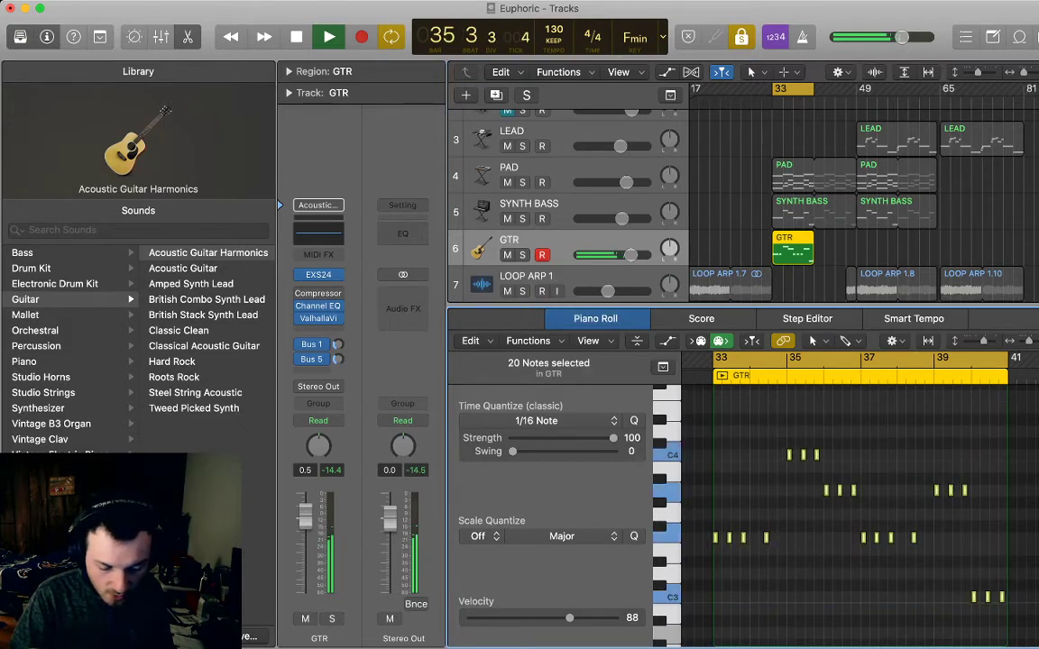
{"action": "key", "text": "t"}
{"action": "key", "text": "v"}
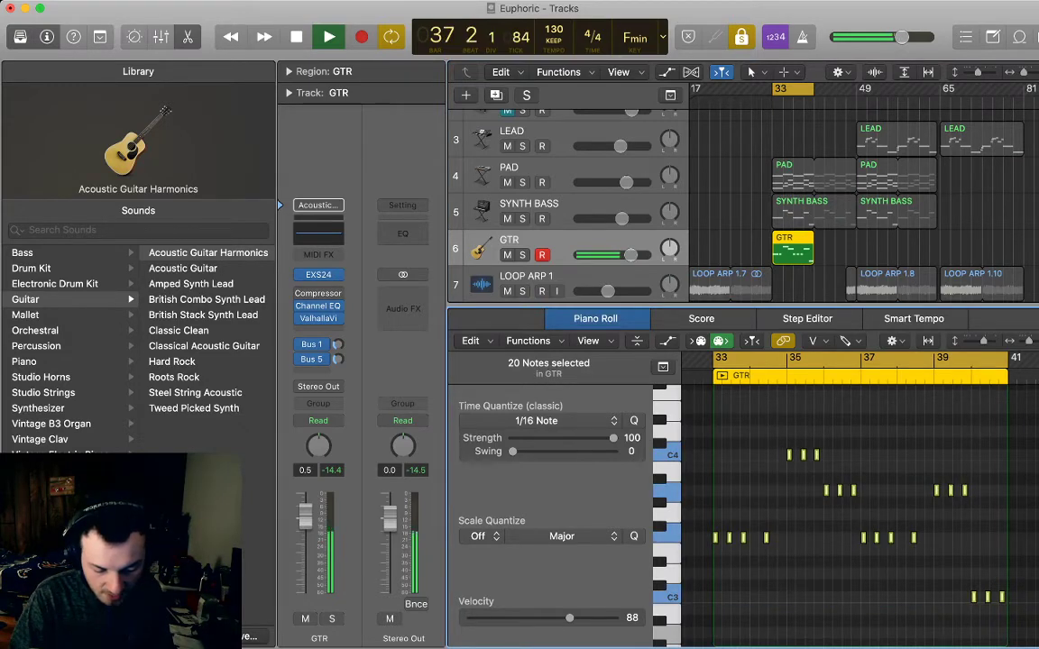
{"action": "left_click_drag", "start_coordinate": [789, 454], "coordinate": [789, 459]}
{"action": "left_click_drag", "start_coordinate": [565, 618], "coordinate": [524, 618]}
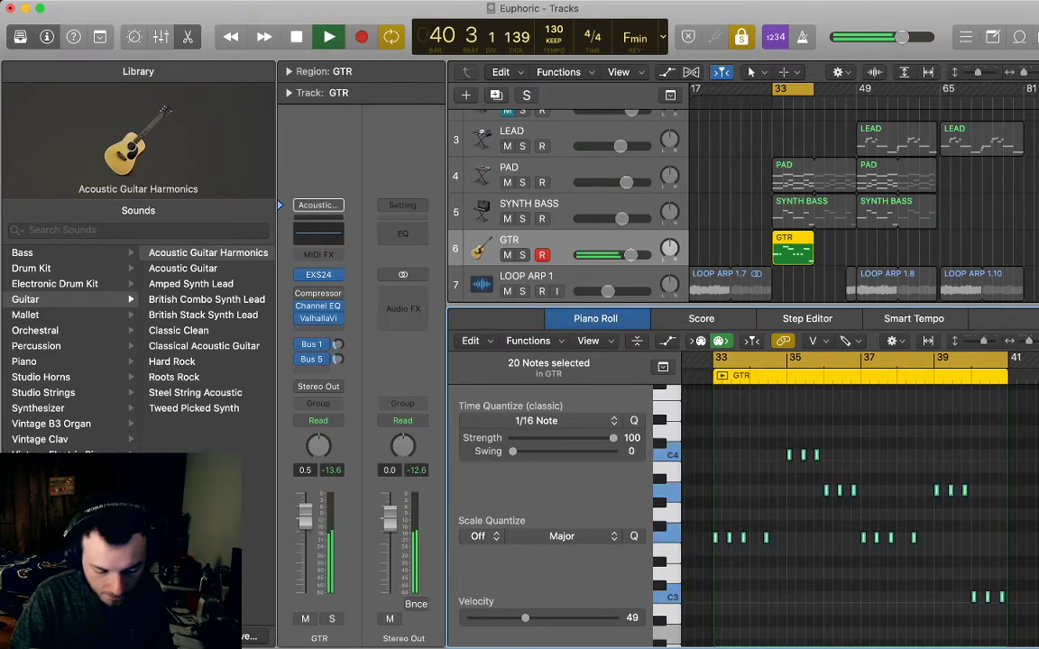
{"action": "left_click_drag", "start_coordinate": [525, 618], "coordinate": [613, 618]}
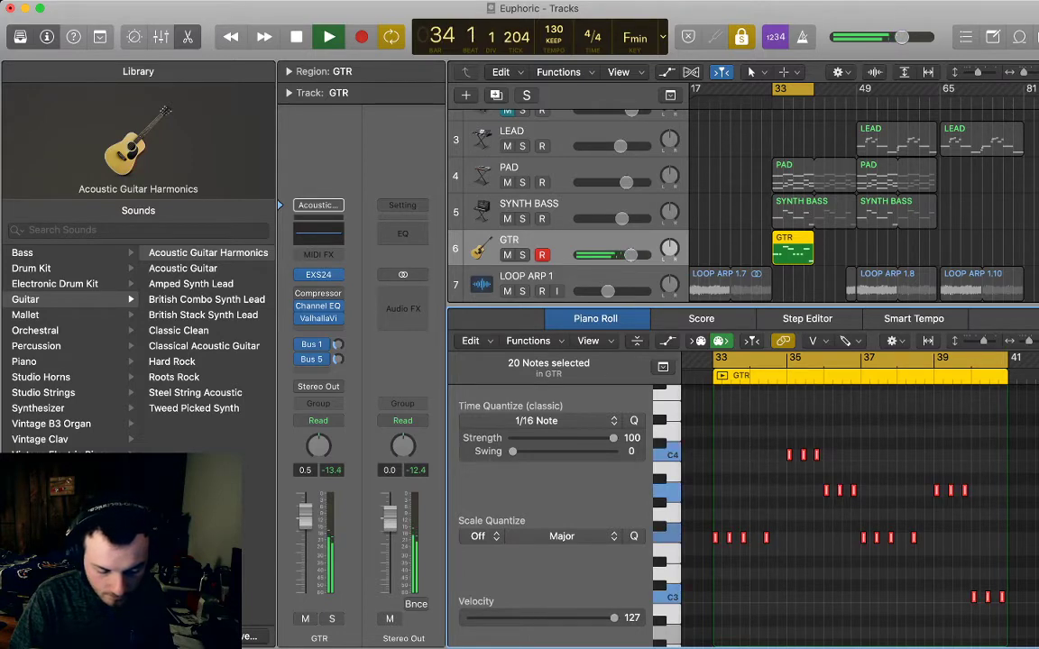
- Reselect all the GTR notes and set their velocity to 89
{"action": "scroll", "coordinate": [860, 514], "scroll_direction": "down", "scroll_amount": 1}
{"action": "left_click", "coordinate": [1020, 581]}
{"action": "left_click_drag", "start_coordinate": [1020, 582], "coordinate": [700, 398]}
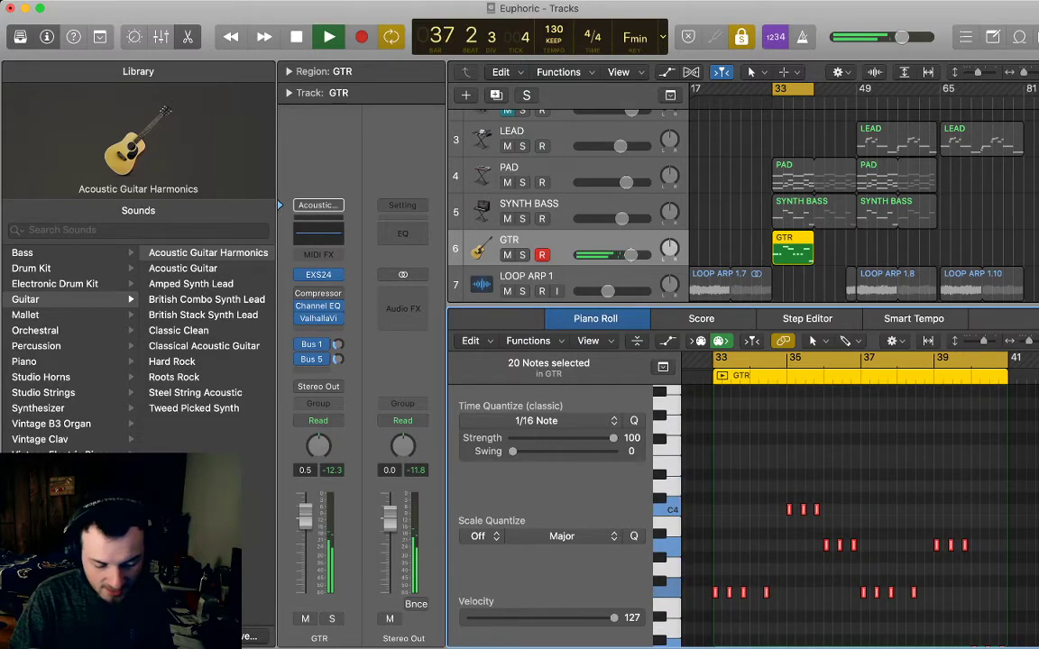
{"action": "left_click_drag", "start_coordinate": [614, 618], "coordinate": [570, 618]}
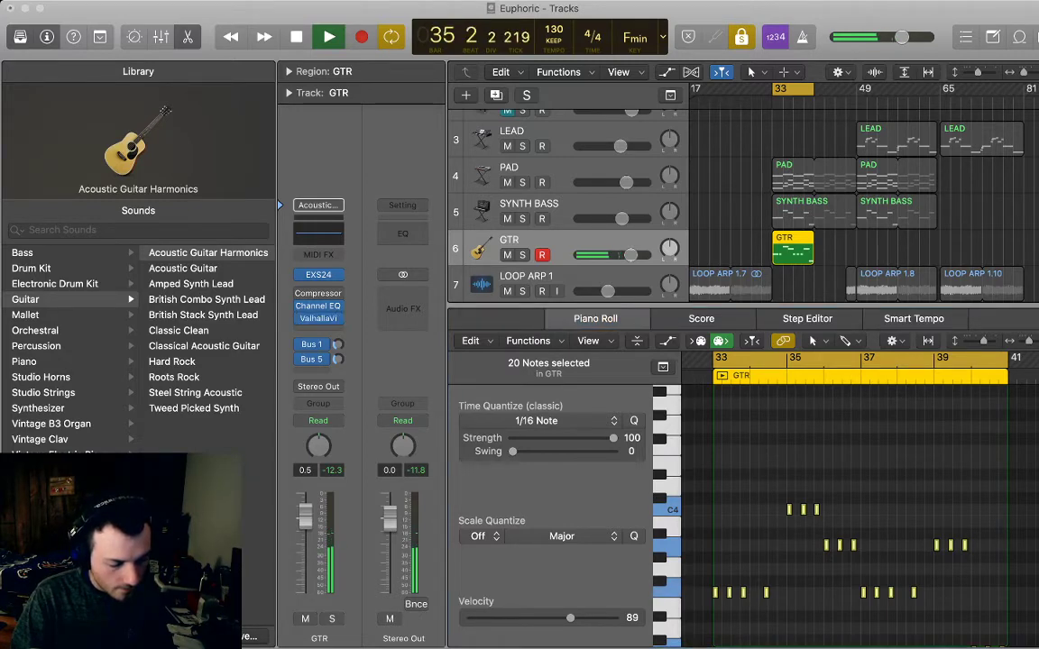
- Add an FF Pro-Q 3 equalizer to the GTR channel, close its window and return to the Piano Roll
{"action": "key", "text": "super+w"}
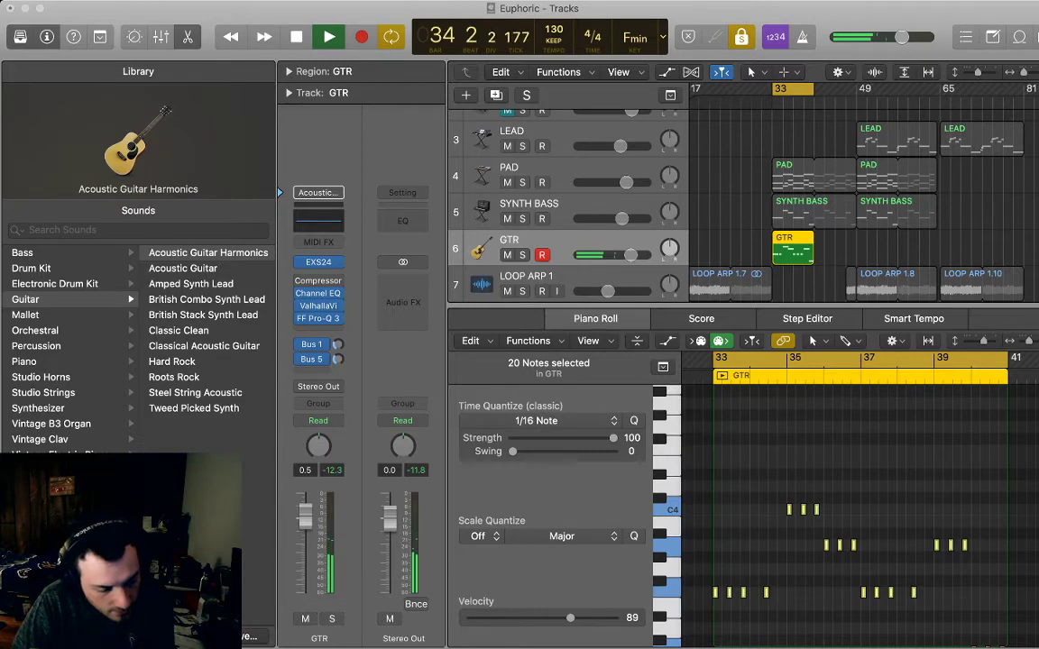
{"action": "left_click", "coordinate": [884, 459]}
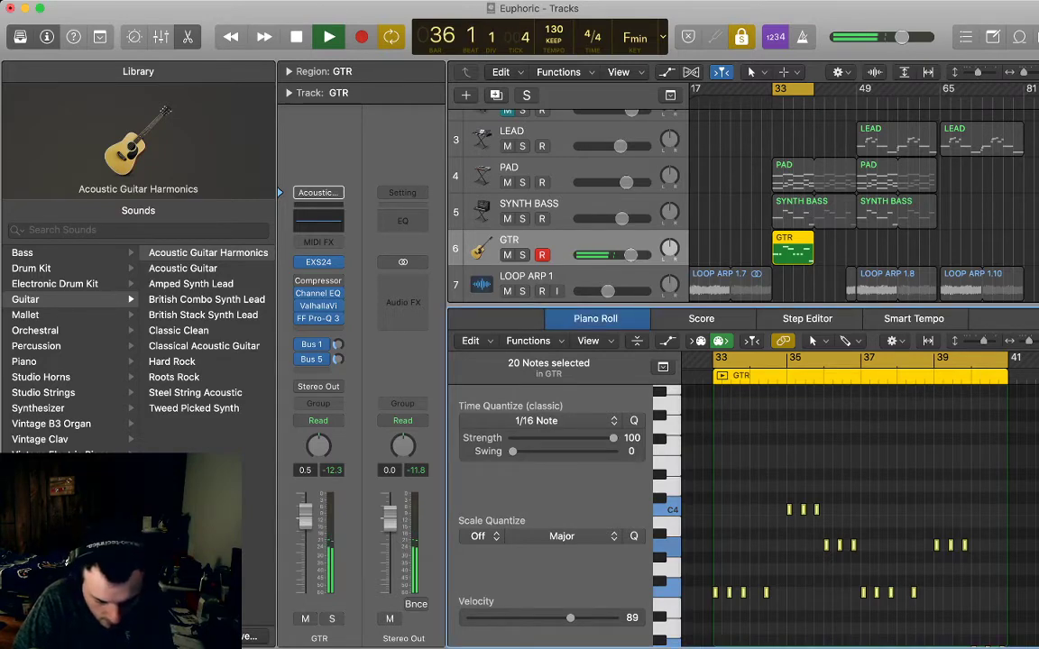
- Shift the single notes in bars 38 and 34 slightly later, onto beat 3 of each bar
{"action": "left_click", "coordinate": [884, 460]}
{"action": "left_click_drag", "start_coordinate": [914, 592], "coordinate": [909, 593]}
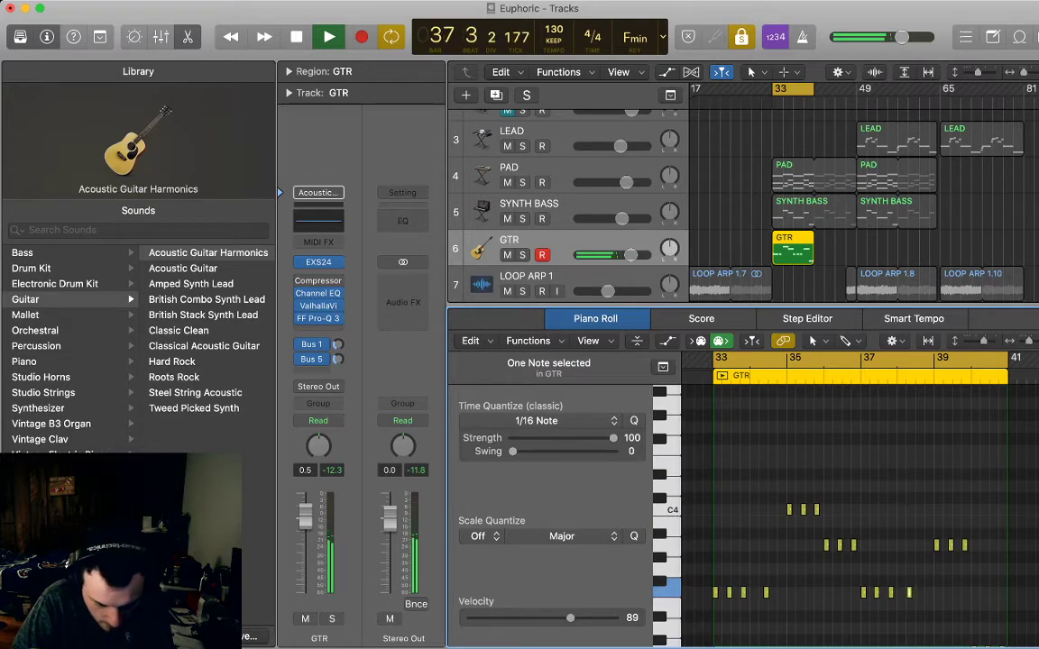
{"action": "left_click_drag", "start_coordinate": [909, 592], "coordinate": [918, 593]}
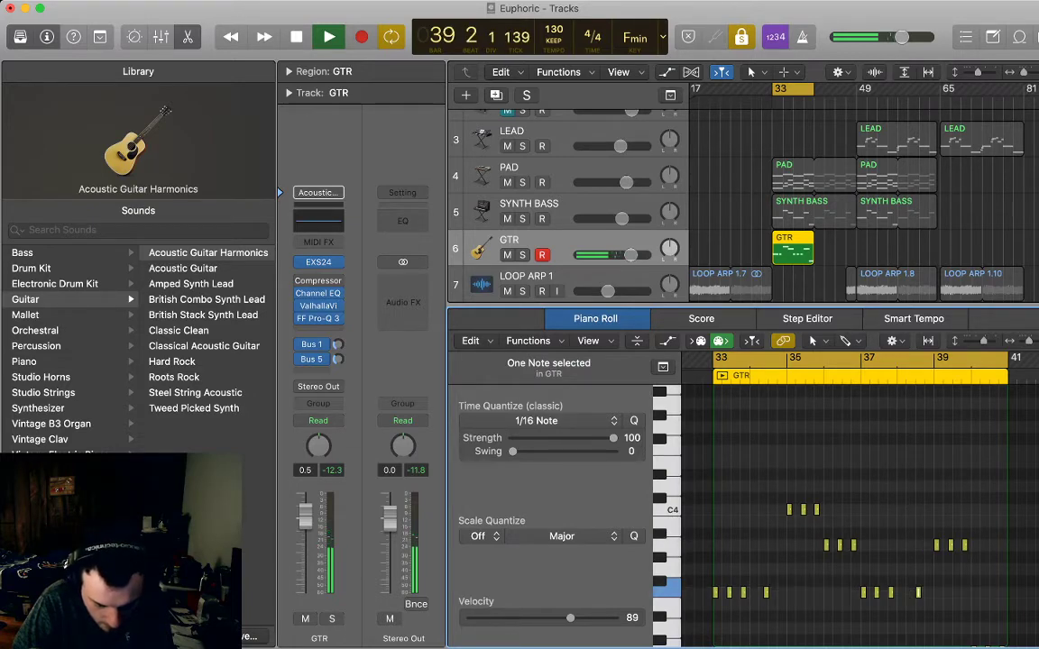
{"action": "left_click_drag", "start_coordinate": [766, 592], "coordinate": [771, 592]}
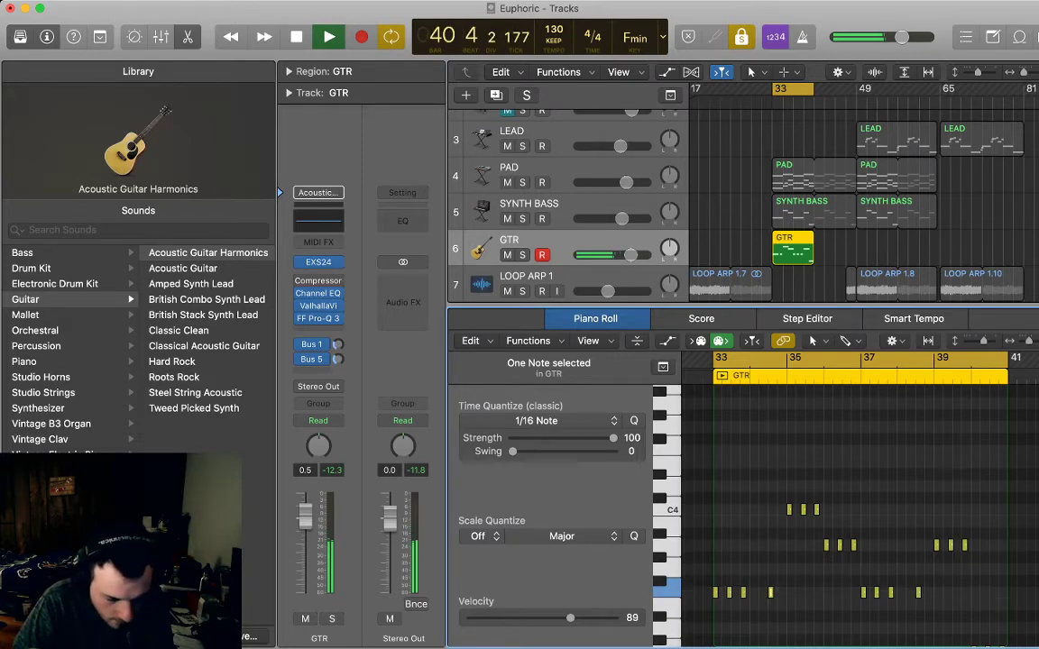
- Close the Piano Roll and mute the PAD region that starts at bar 33
{"action": "key", "text": "e"}
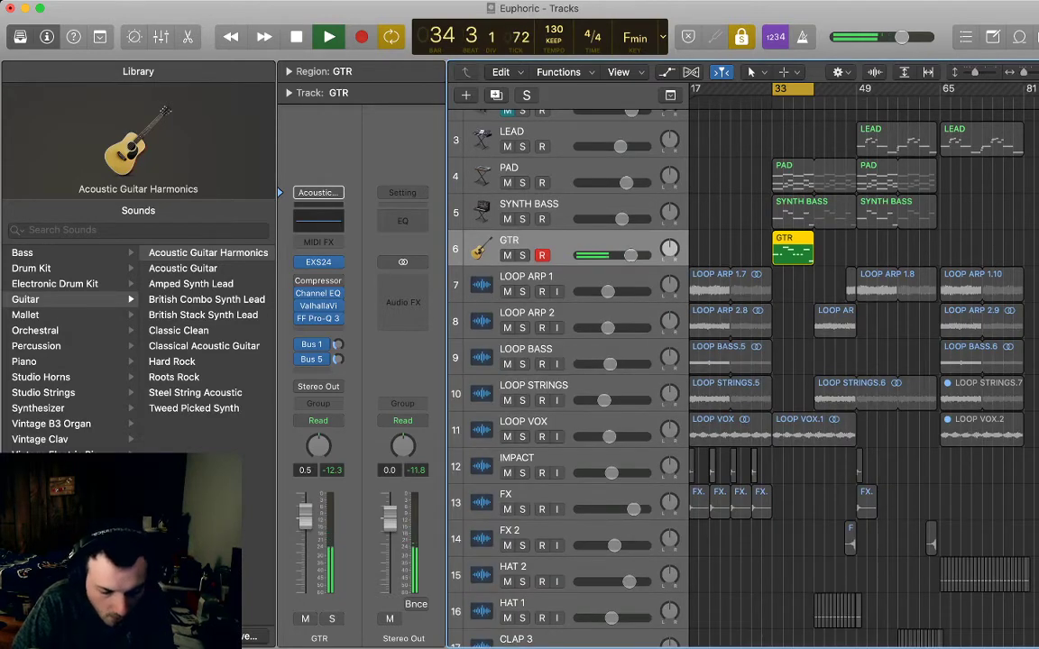
{"action": "left_click", "coordinate": [813, 175]}
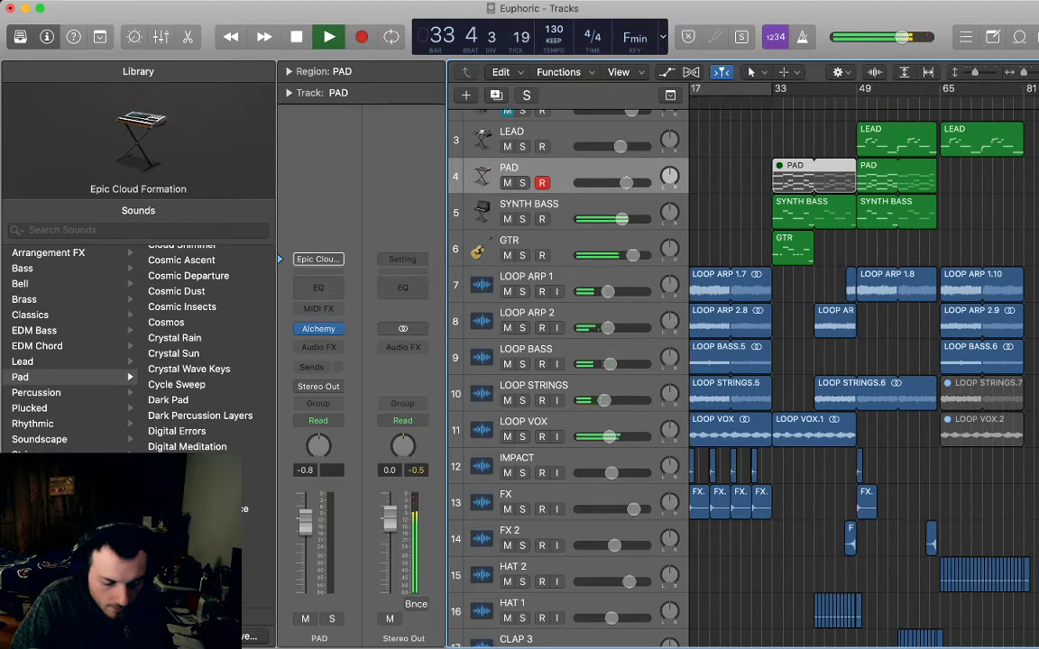
{"action": "scroll", "coordinate": [858, 371], "scroll_direction": "up", "scroll_amount": 3}
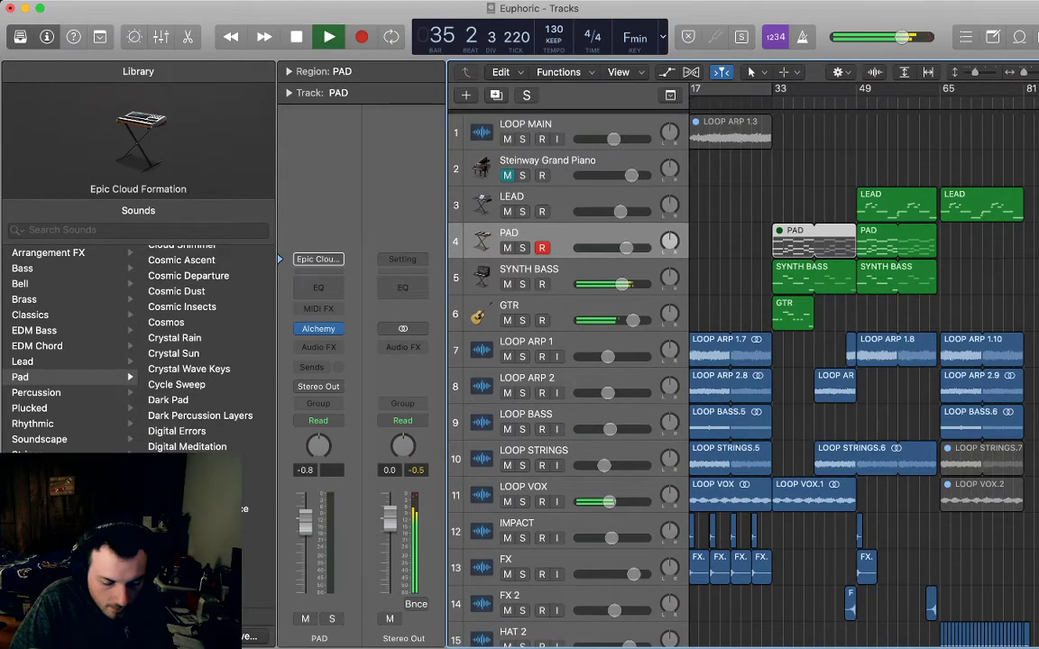
{"action": "scroll", "coordinate": [858, 370], "scroll_direction": "down", "scroll_amount": 3}
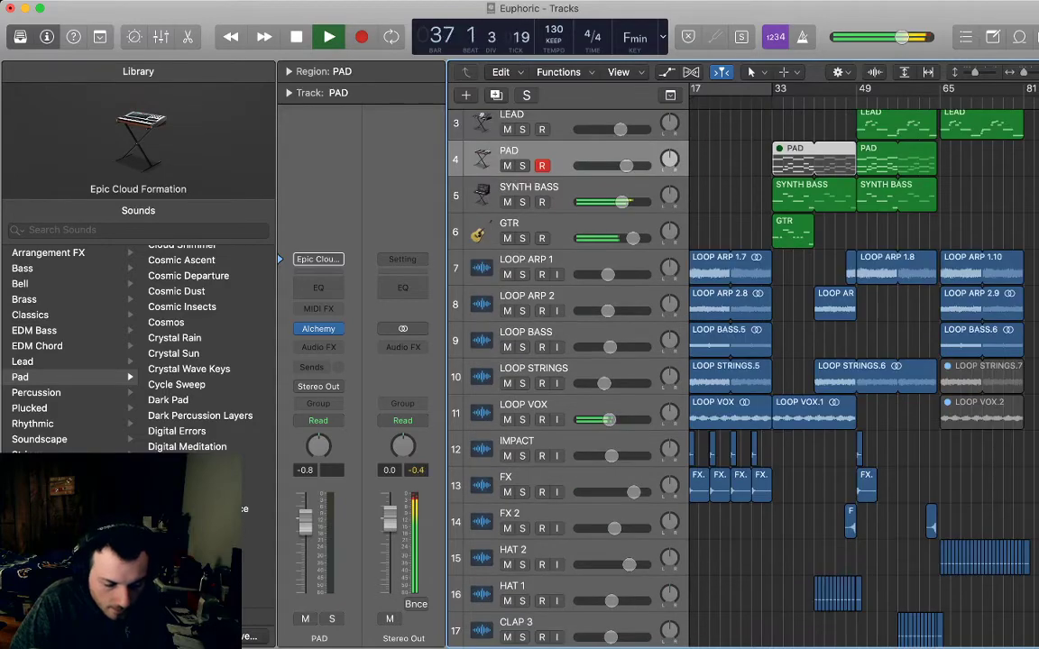
- Show the track automation, lower the LOOP VOX volume from bar 33 to about -10.1 dB, and hide the automation again
{"action": "key", "text": "a"}
{"action": "scroll", "coordinate": [858, 370], "scroll_direction": "down", "scroll_amount": 5}
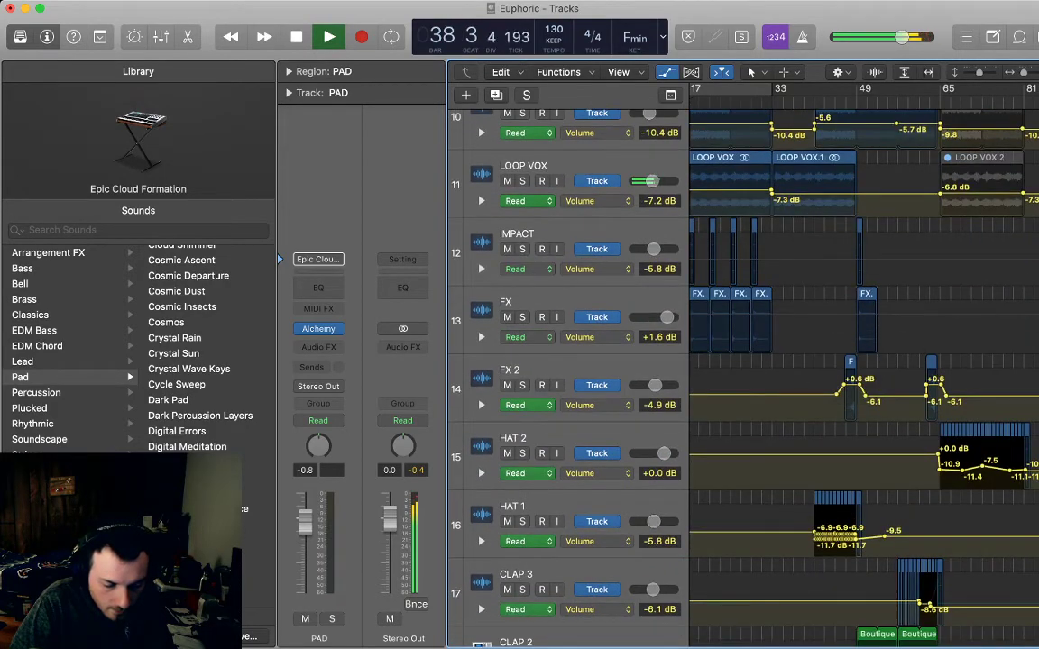
{"action": "key", "text": "a"}
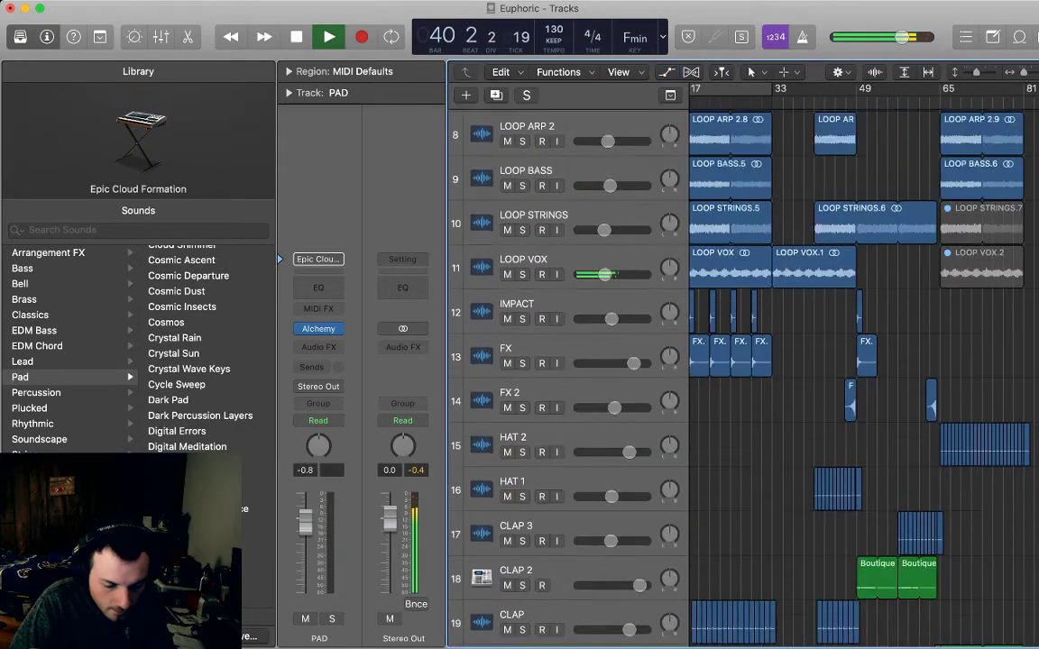
{"action": "scroll", "coordinate": [870, 374], "scroll_direction": "up", "scroll_amount": 5}
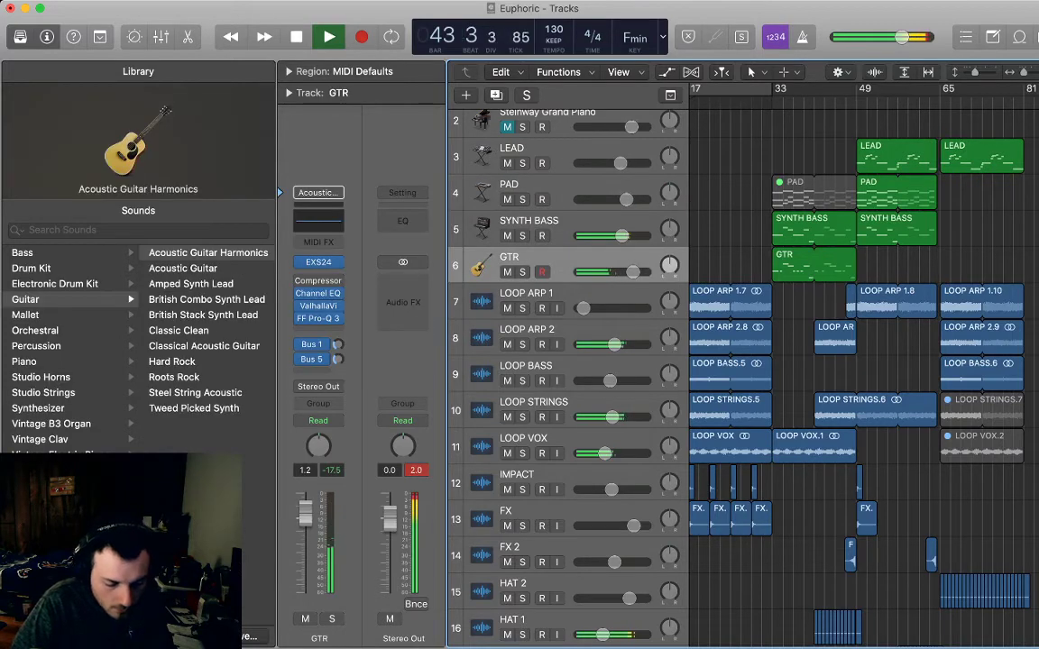
- Stop playback, open the GTR region in the Piano Roll and lengthen all 20 notes together so consecutive notes nearly touch
{"action": "key", "text": "space"}
{"action": "double_click", "coordinate": [812, 264]}
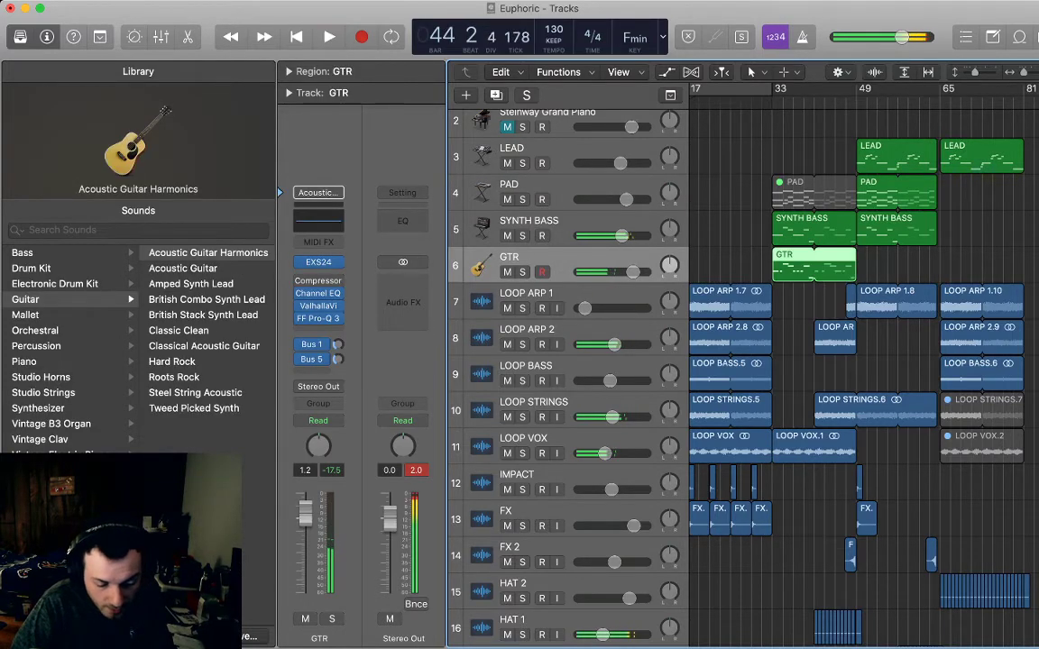
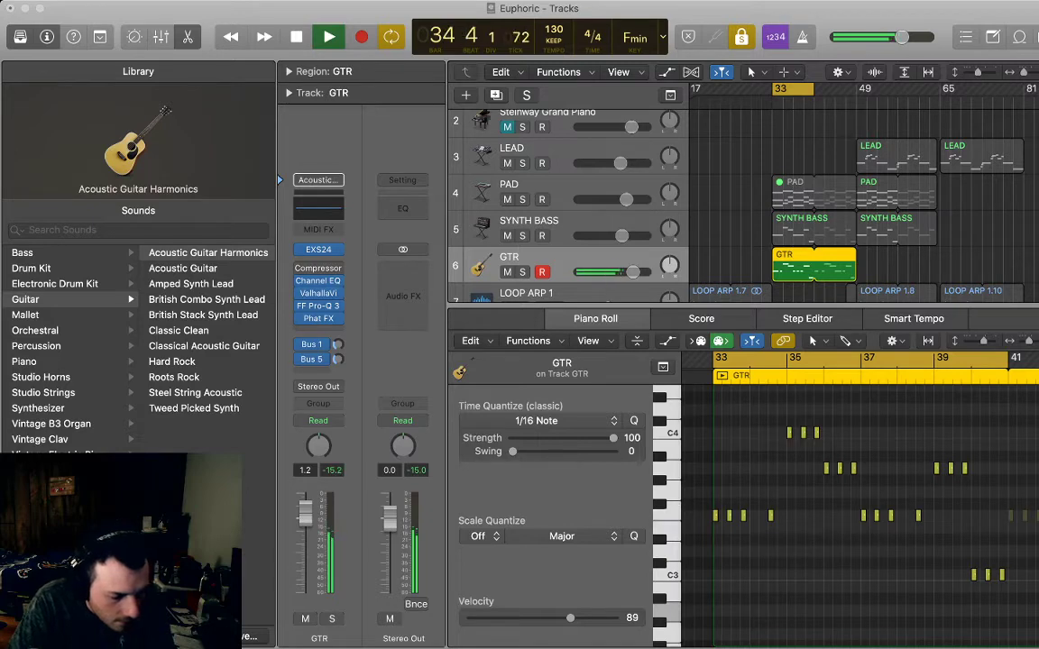
{"action": "key", "text": "super+Tab"}
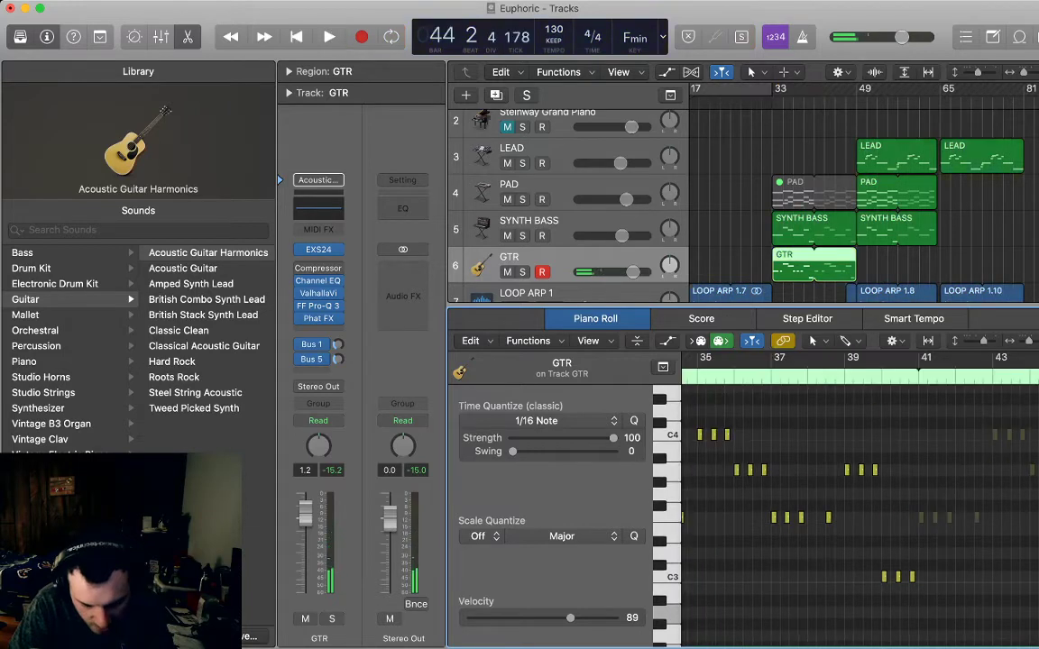
{"action": "left_click_drag", "start_coordinate": [916, 597], "coordinate": [676, 419]}
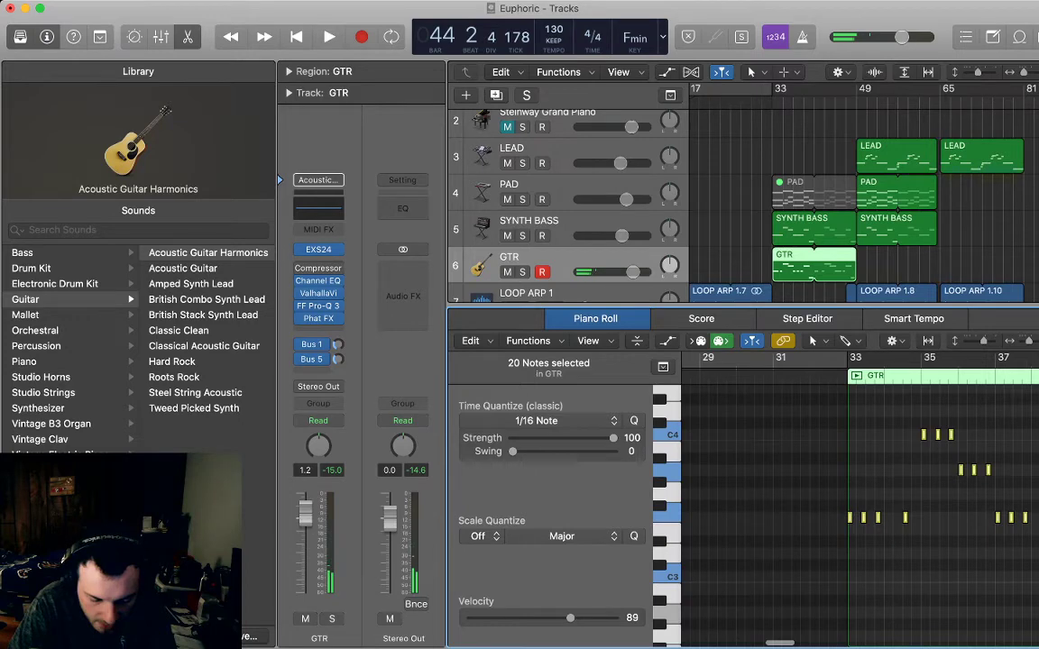
{"action": "left_click_drag", "start_coordinate": [865, 517], "coordinate": [873, 518]}
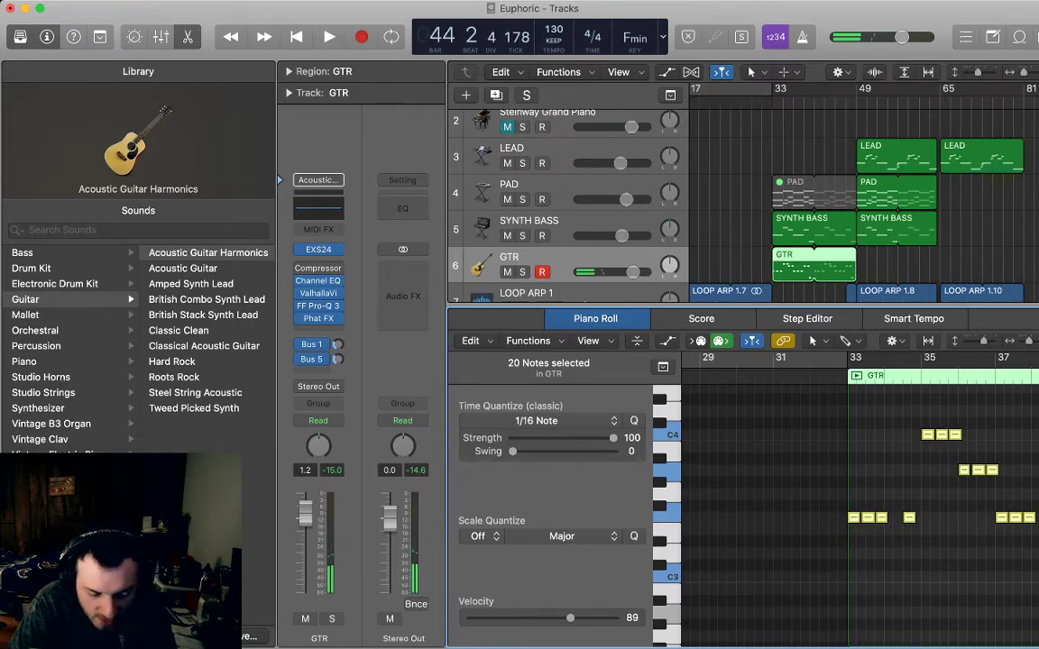
{"action": "scroll", "coordinate": [857, 496], "scroll_direction": "right", "scroll_amount": 3}
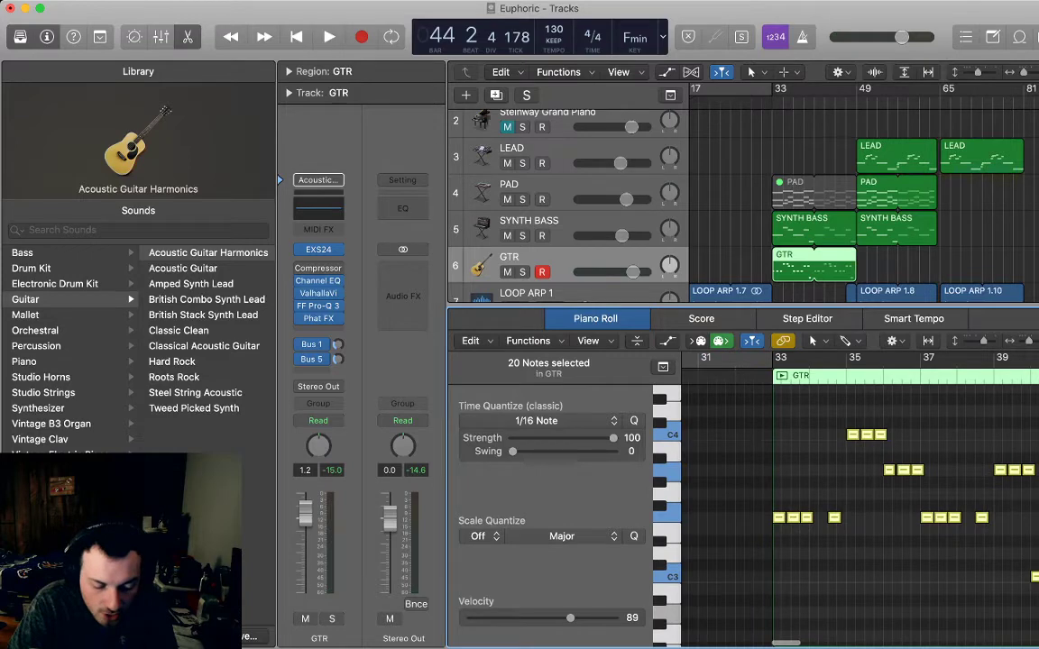
- Extend the third notes of the phrases at bars 33 and 37 to the following note, and the single bar 38 note to bar 39
{"action": "left_click_drag", "start_coordinate": [811, 518], "coordinate": [899, 518]}
{"action": "scroll", "coordinate": [827, 517], "scroll_direction": "right", "scroll_amount": 2}
{"action": "scroll", "coordinate": [827, 517], "scroll_direction": "right", "scroll_amount": 2}
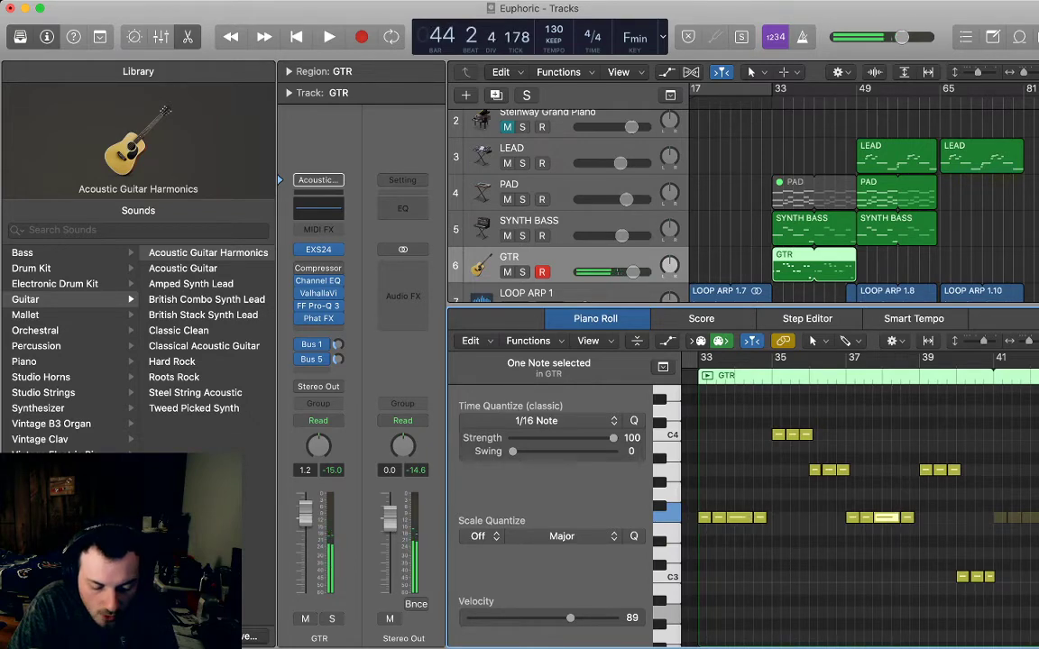
{"action": "scroll", "coordinate": [857, 496], "scroll_direction": "right", "scroll_amount": 5}
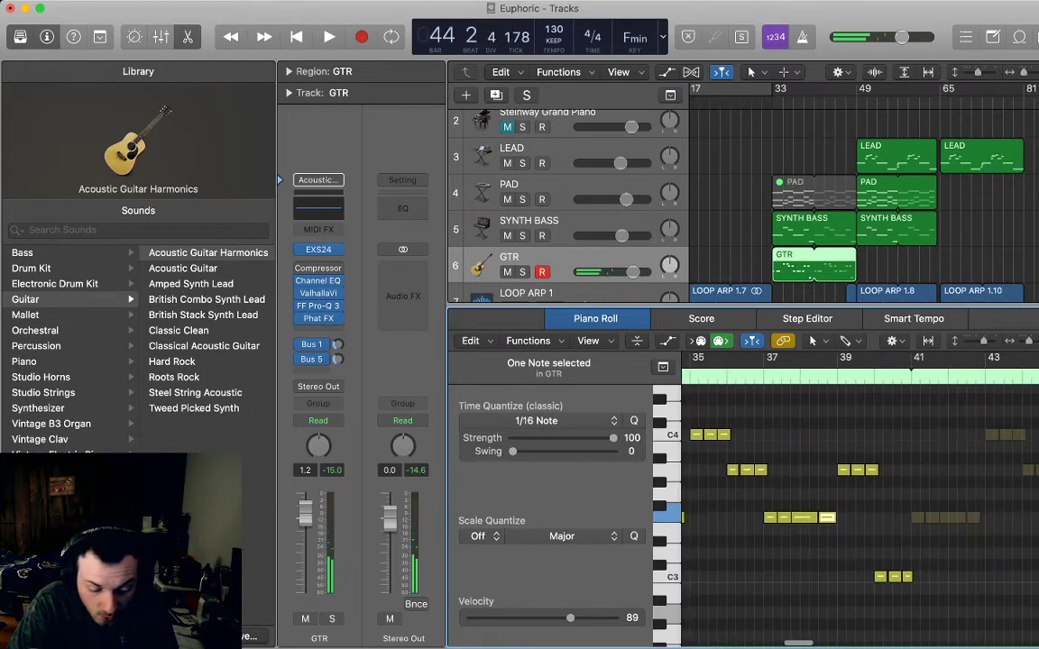
{"action": "left_click_drag", "start_coordinate": [871, 577], "coordinate": [876, 577]}
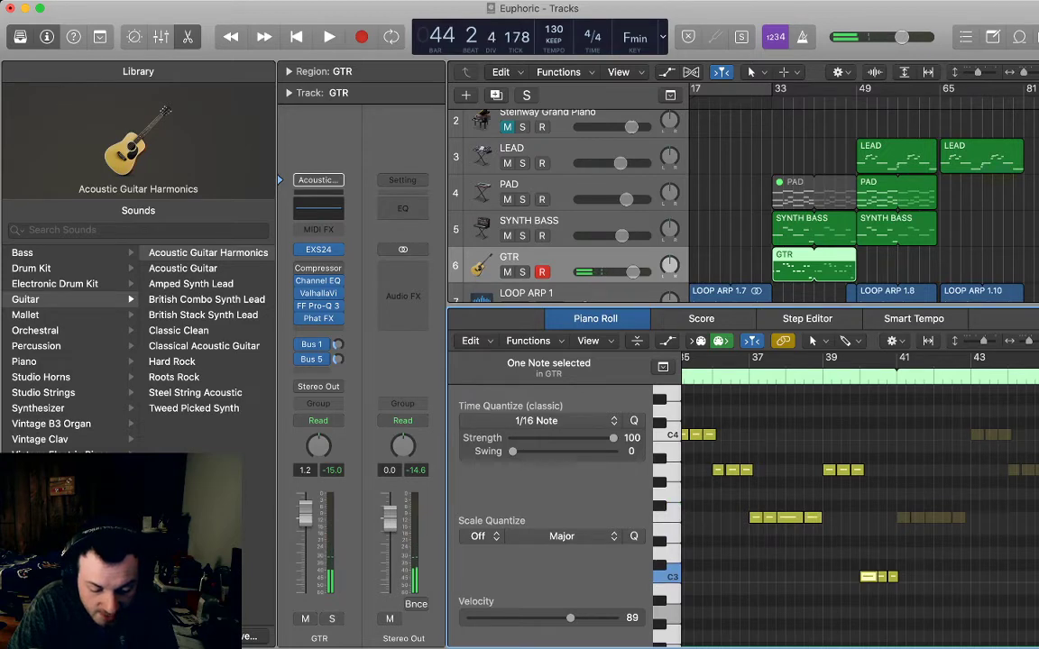
{"action": "left_click", "coordinate": [902, 545]}
{"action": "scroll", "coordinate": [866, 505], "scroll_direction": "left", "scroll_amount": 10}
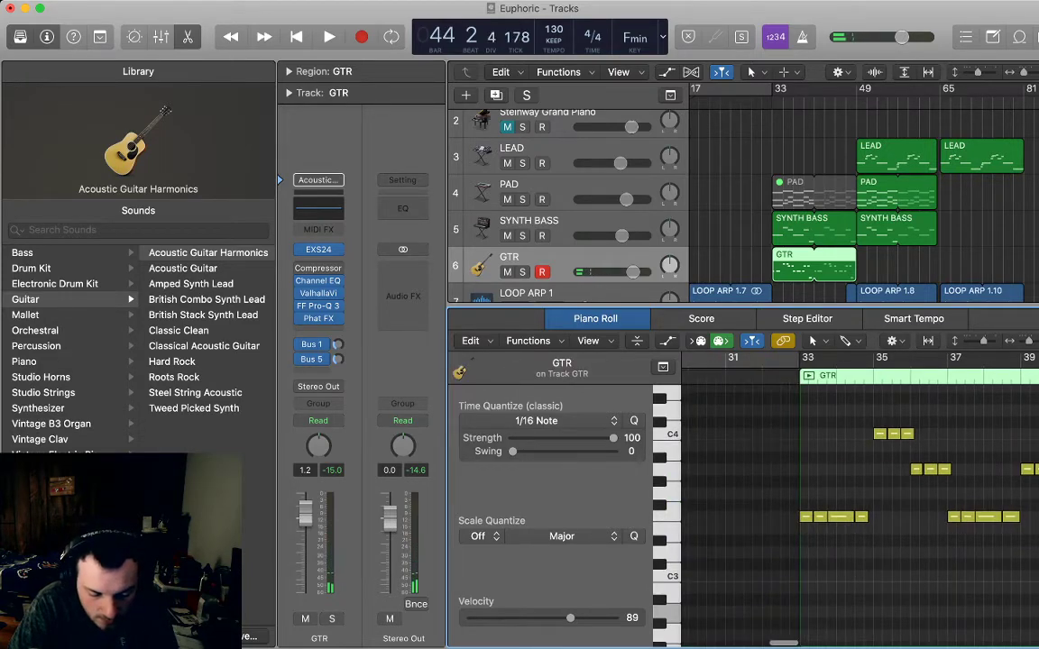
- Turn on the GTR channel's Compressor, play the full arrangement from bar 33 and close the Piano Roll
{"action": "left_click", "coordinate": [809, 376]}
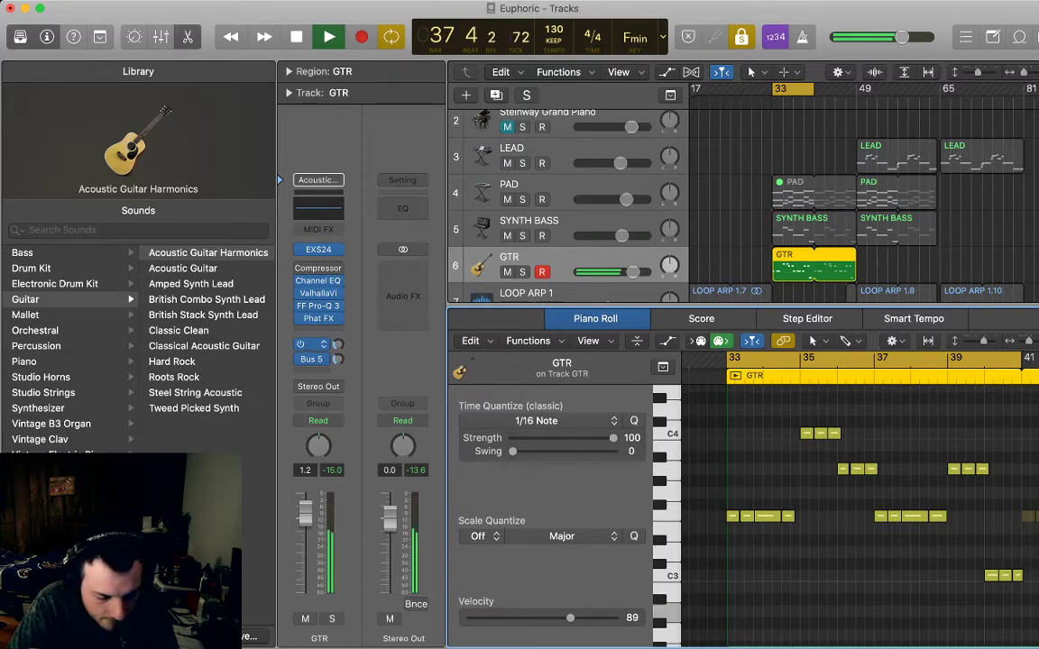
{"action": "mouse_move", "coordinate": [165, 111]}
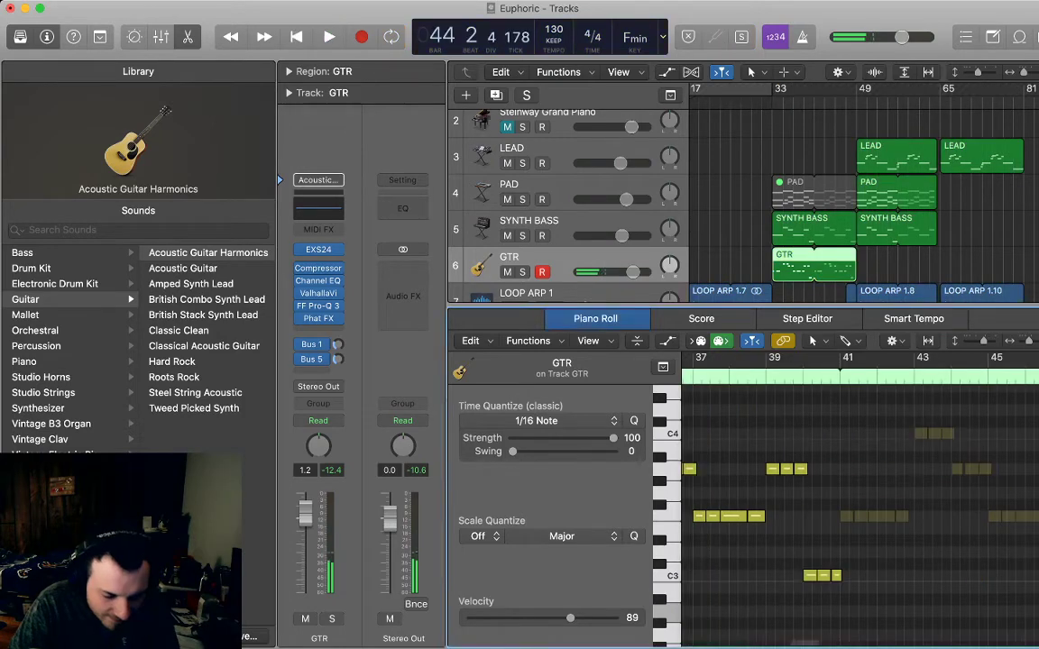
{"action": "key", "text": "shift+space"}
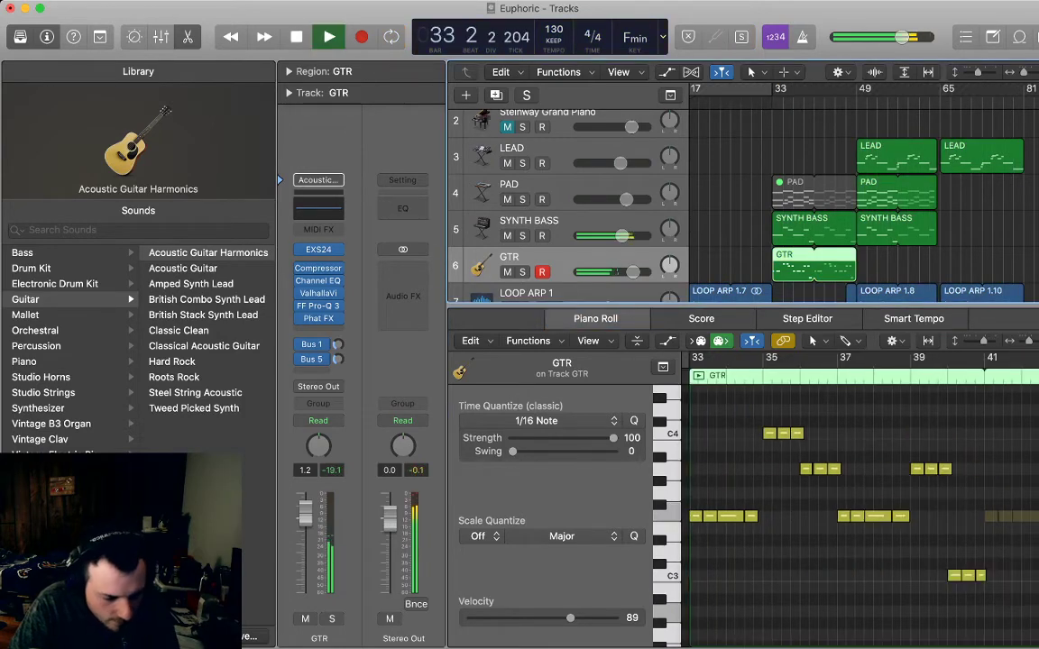
{"action": "key", "text": "p"}
{"action": "key", "text": "alt+shift+d"}
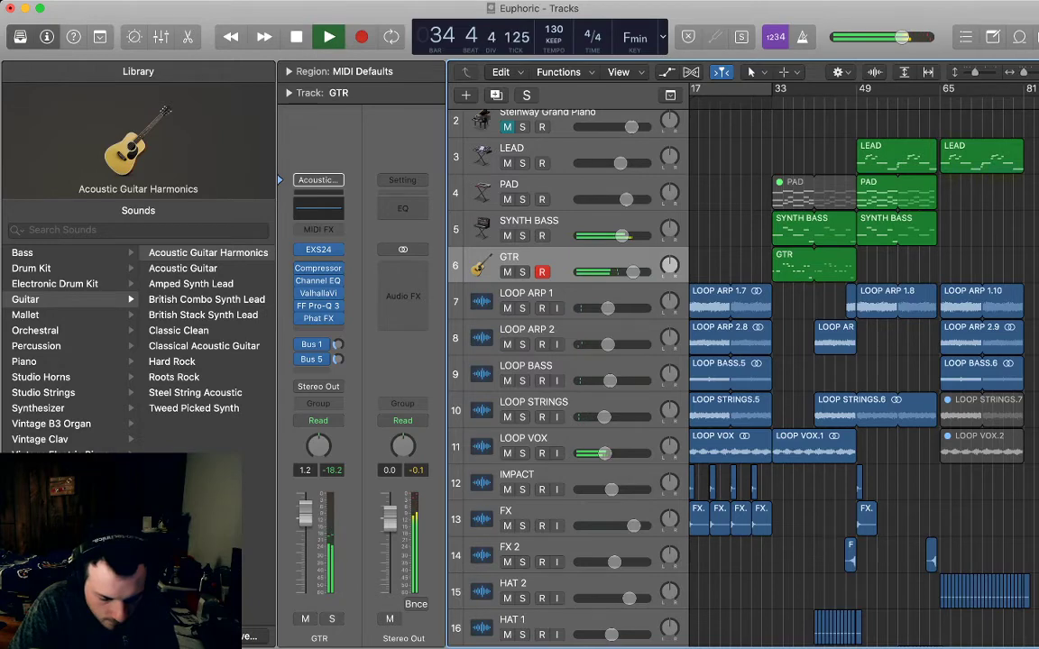
- Listen to the arrangement through bar 57 while looking over the loop, effect and drum tracks
{"action": "scroll", "coordinate": [814, 385], "scroll_direction": "down", "scroll_amount": 2}
{"action": "left_click", "coordinate": [813, 383]}
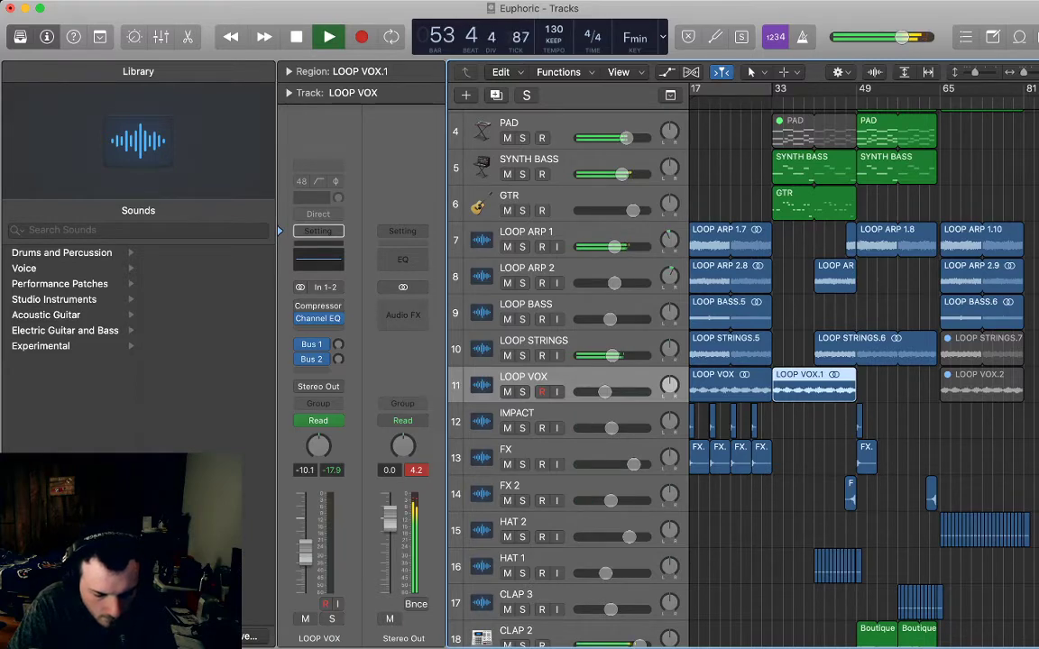
{"action": "key", "text": "alt+shift+d"}
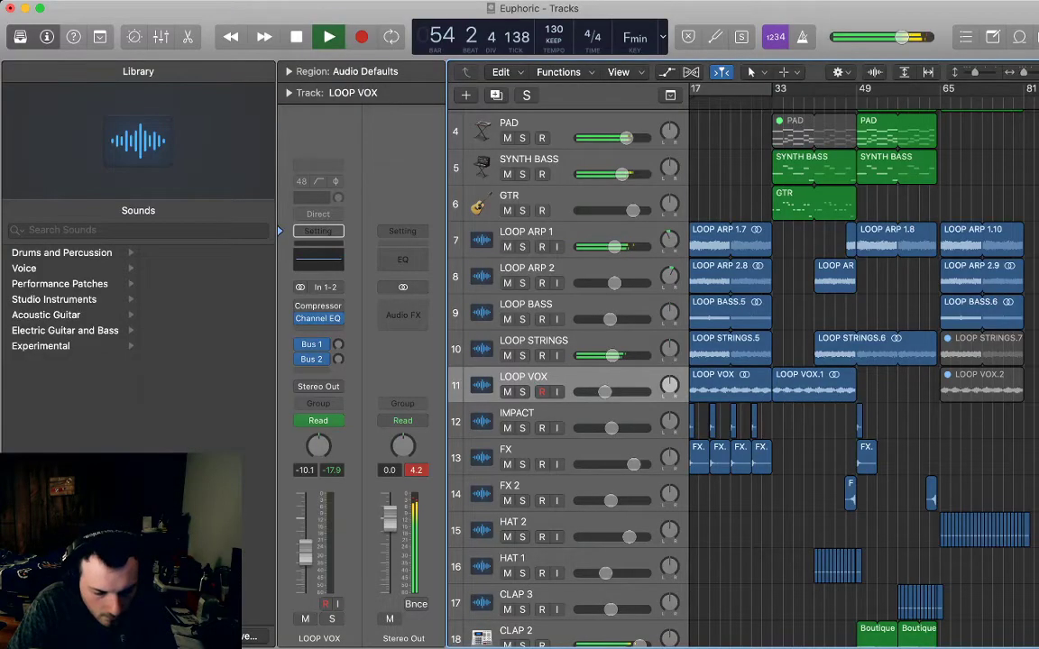
{"action": "scroll", "coordinate": [857, 361], "scroll_direction": "down", "scroll_amount": 7}
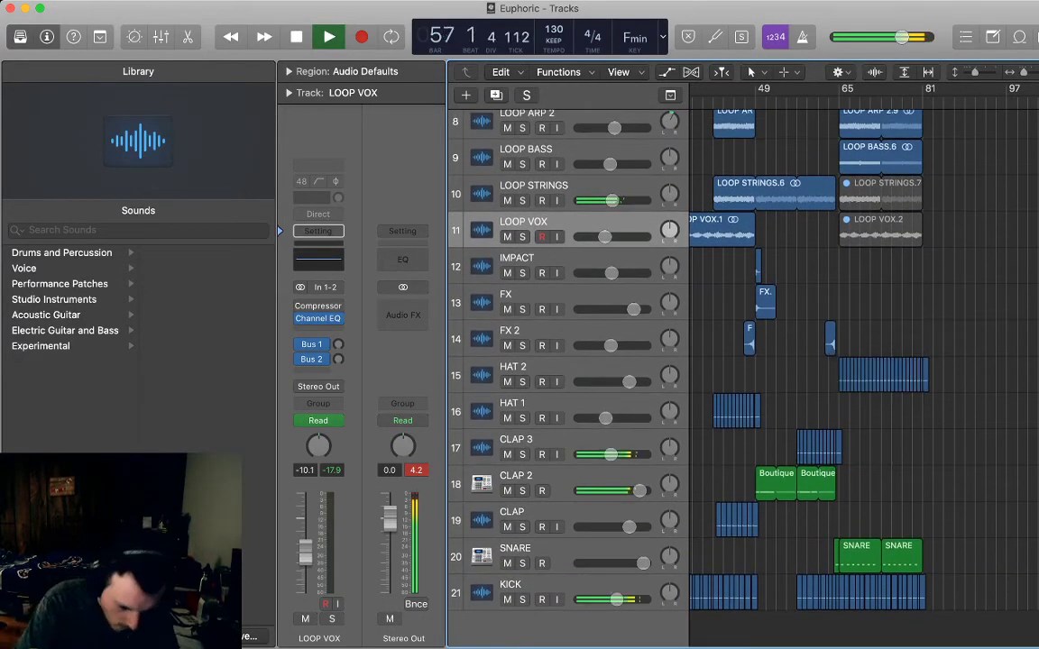
{"action": "scroll", "coordinate": [864, 361], "scroll_direction": "left", "scroll_amount": 2}
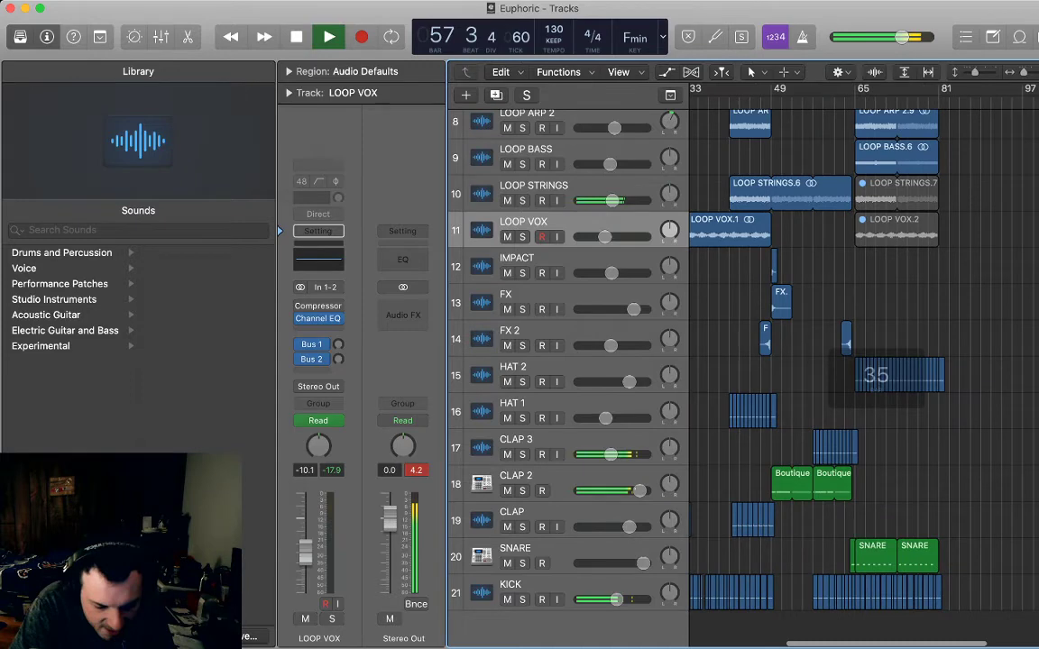
{"action": "scroll", "coordinate": [864, 360], "scroll_direction": "left", "scroll_amount": 2}
- Try a copy of the bar 47 FX 2 region at bar 57 and listen to it in the mix
{"action": "key", "text": "space"}
{"action": "left_click_drag", "start_coordinate": [793, 338], "coordinate": [844, 335]}
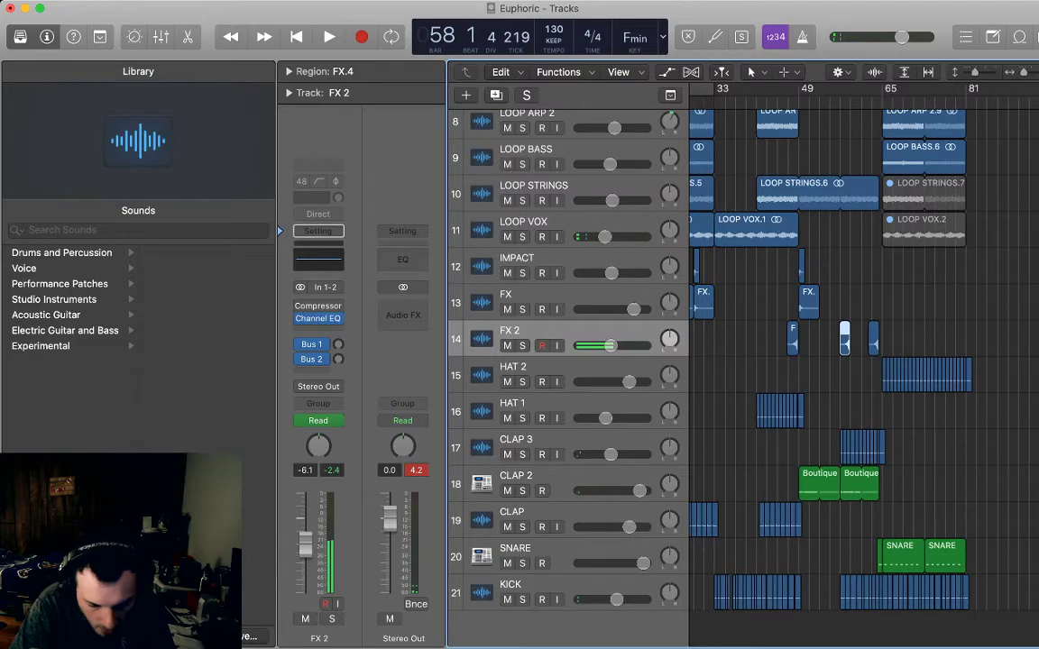
{"action": "key", "text": "space"}
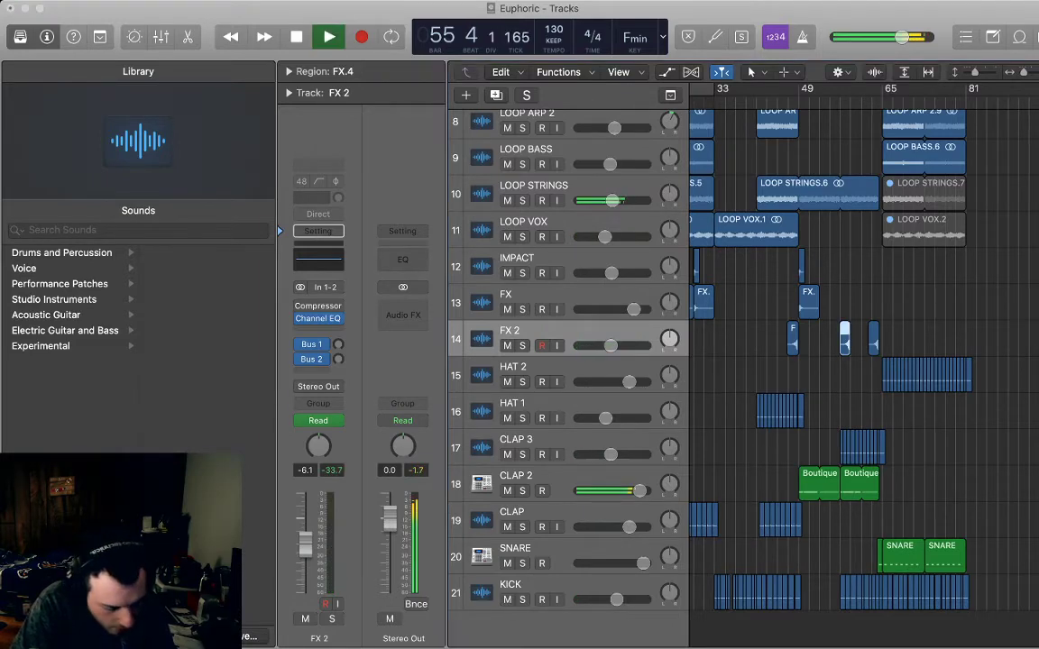
{"action": "key", "text": "BackSpace"}
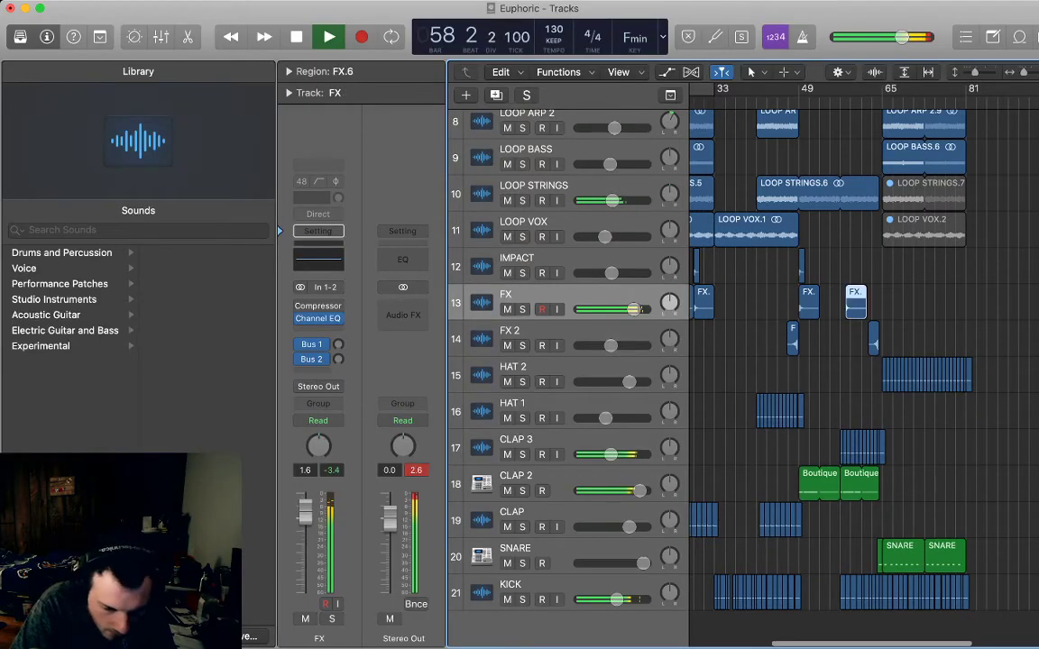
- Align the FX.6 copy on the FX track to start at bar 57 and play the section back
{"action": "key", "text": "space"}
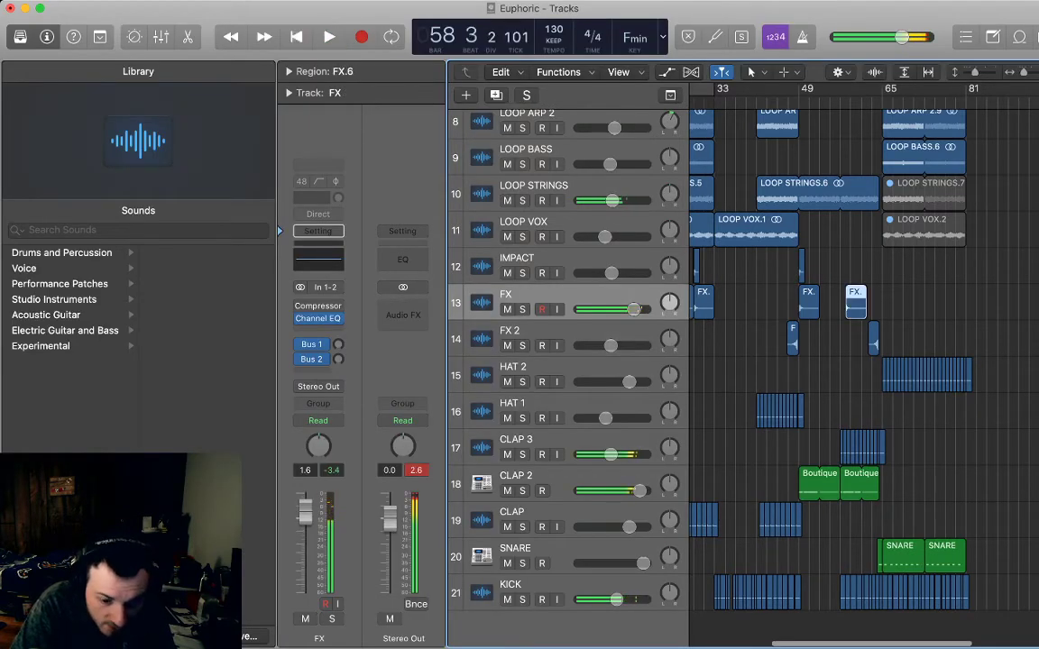
{"action": "key", "text": "super+Right"}
{"action": "left_click_drag", "start_coordinate": [863, 303], "coordinate": [853, 303]}
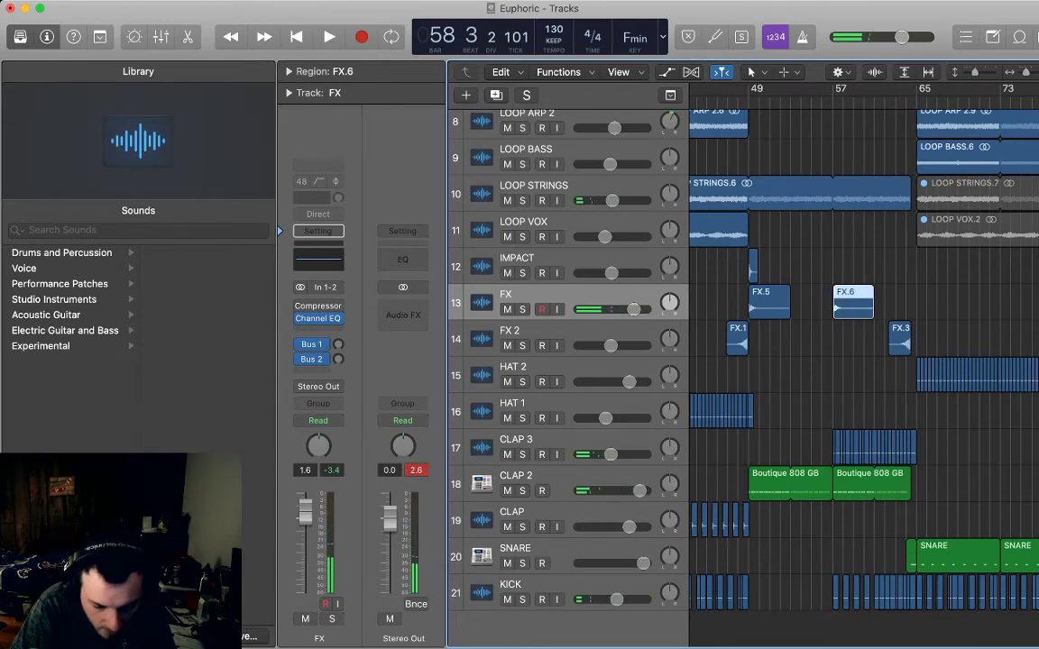
{"action": "key", "text": "space"}
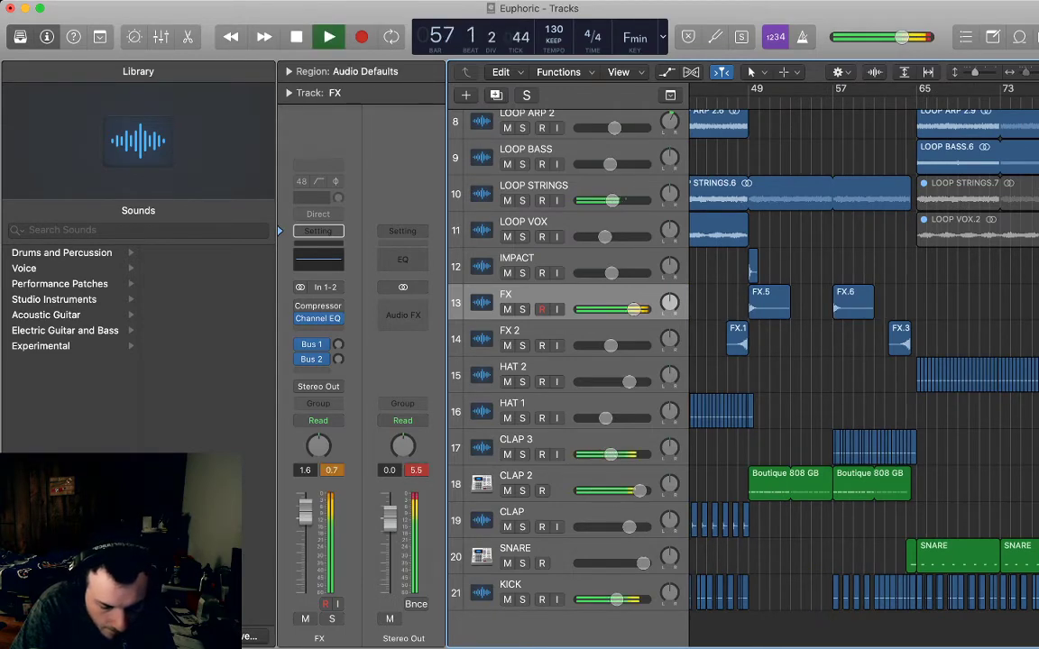
{"action": "key", "text": "super+Left"}
{"action": "key", "text": "super+Left"}
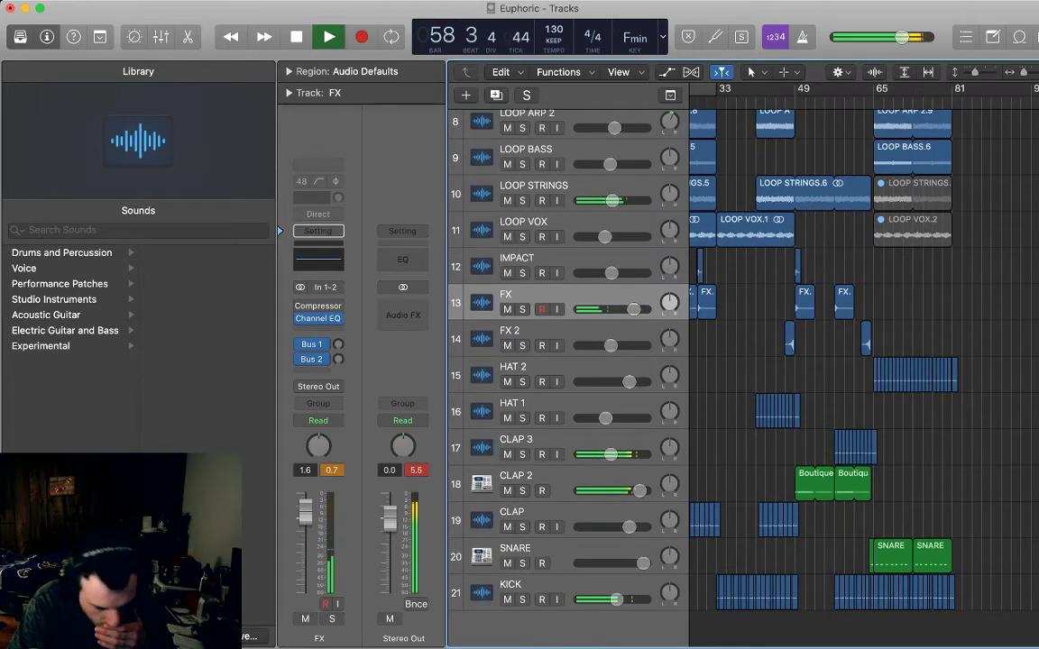
- Add volume automation that lowers the LEAD track to -6.8 dB at bar 65 and play the drop back
{"action": "scroll", "coordinate": [747, 361], "scroll_direction": "up", "scroll_amount": 6}
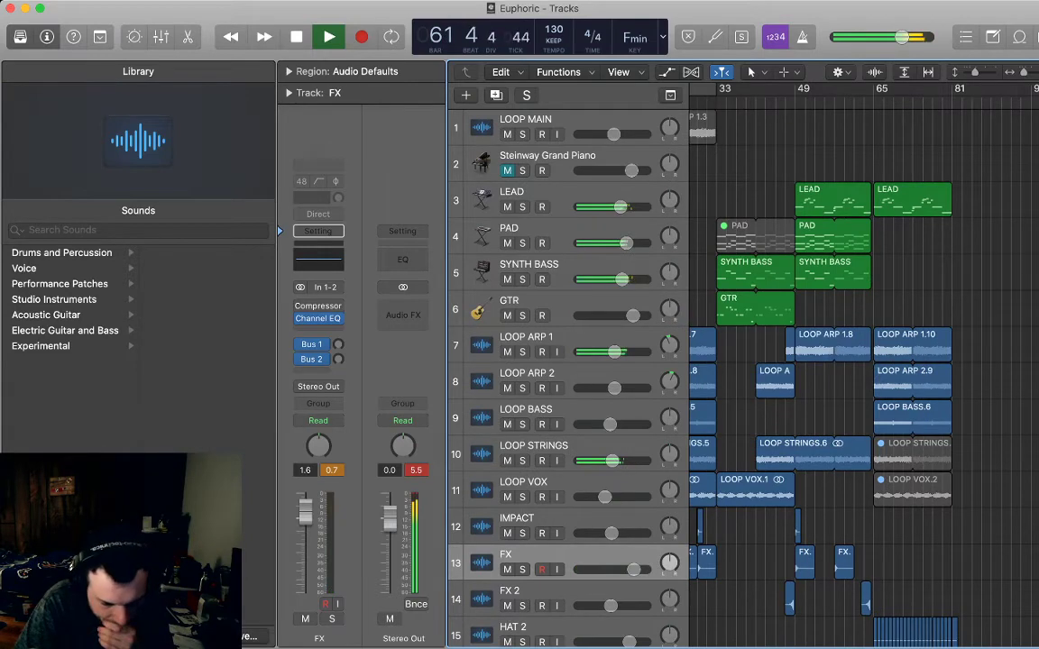
{"action": "scroll", "coordinate": [863, 374], "scroll_direction": "right", "scroll_amount": 3}
{"action": "scroll", "coordinate": [863, 374], "scroll_direction": "down", "scroll_amount": 3}
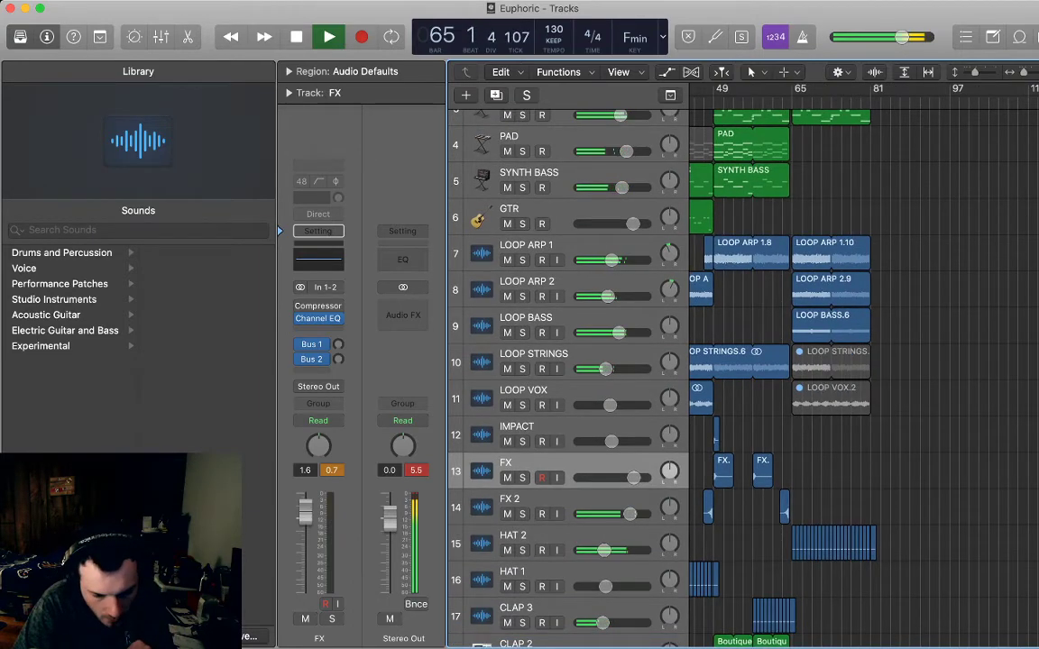
{"action": "scroll", "coordinate": [870, 371], "scroll_direction": "up", "scroll_amount": 2}
{"action": "key", "text": "a"}
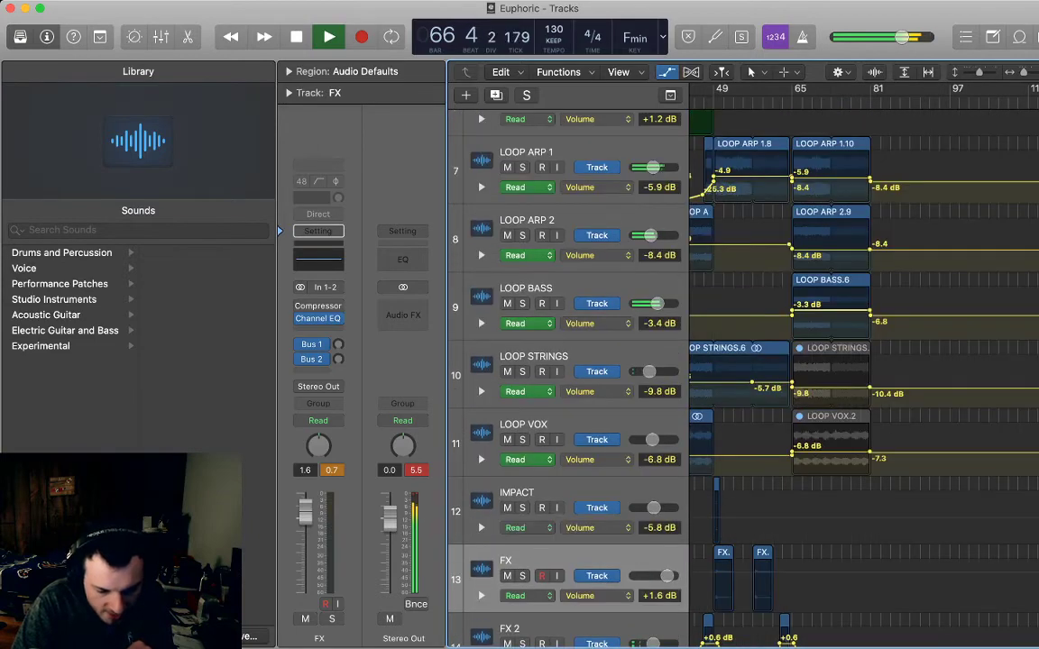
{"action": "key", "text": "space"}
{"action": "scroll", "coordinate": [870, 372], "scroll_direction": "up", "scroll_amount": 1}
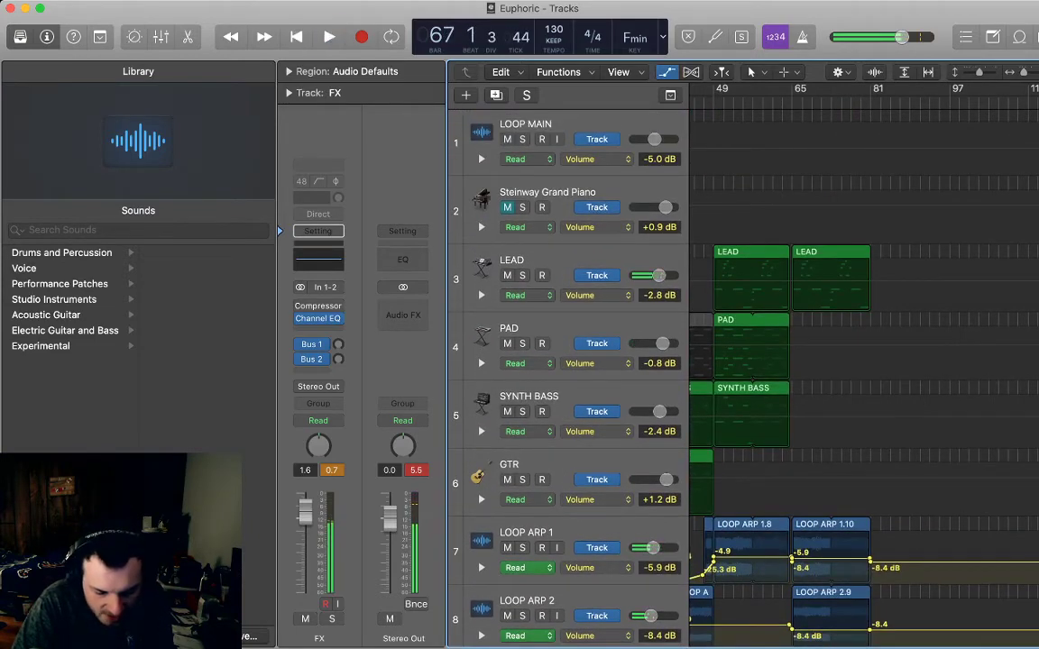
{"action": "left_click", "coordinate": [793, 283]}
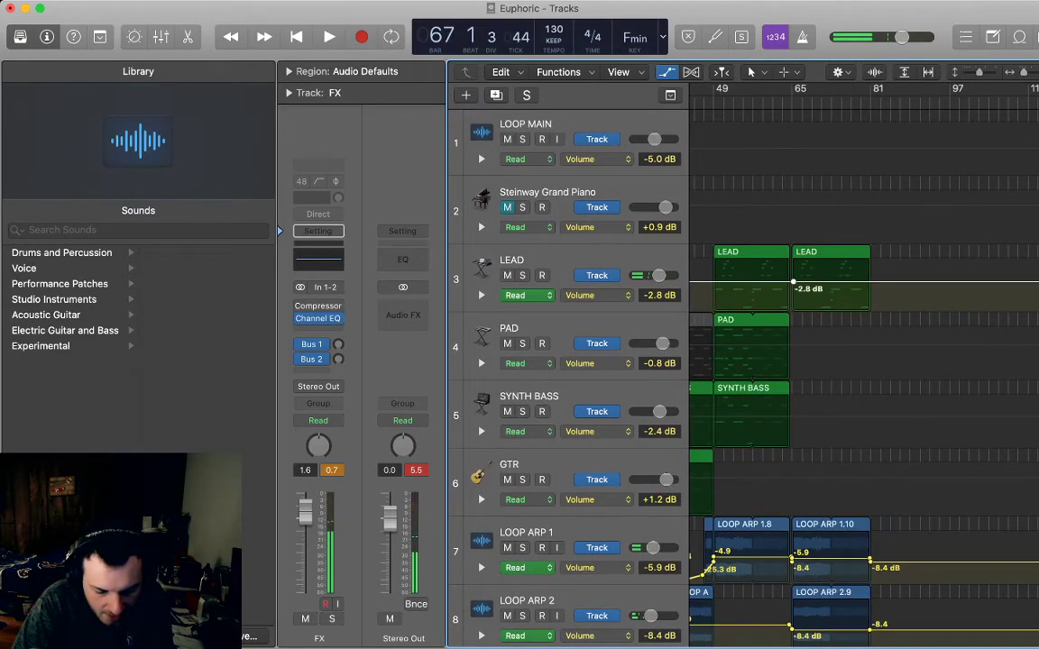
{"action": "left_click_drag", "start_coordinate": [794, 283], "coordinate": [792, 287]}
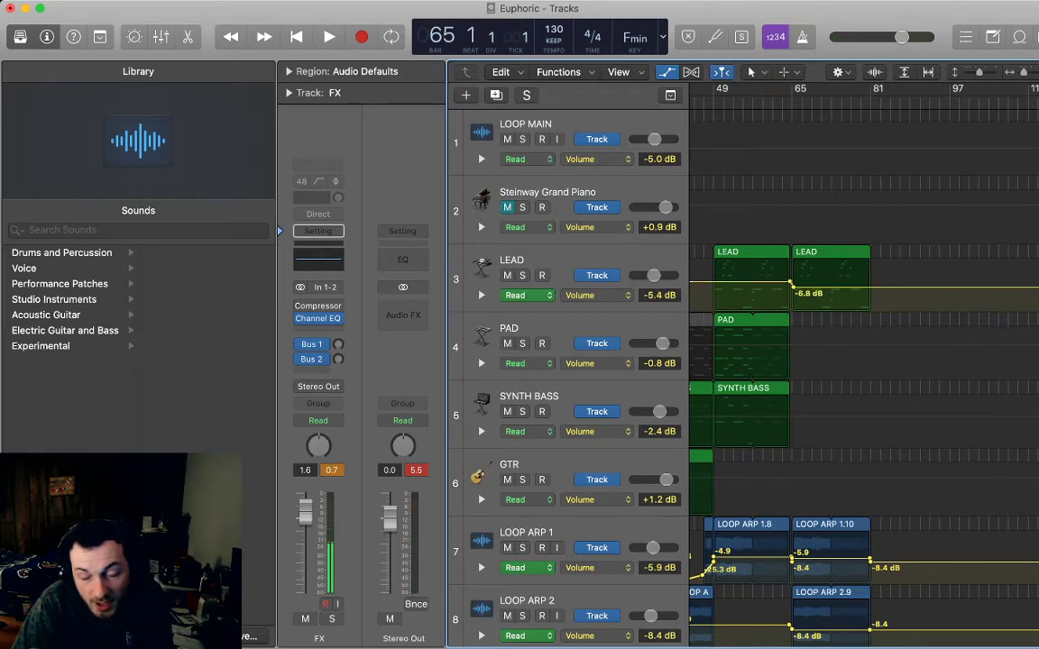
{"action": "key", "text": "space"}
{"action": "key", "text": "space"}
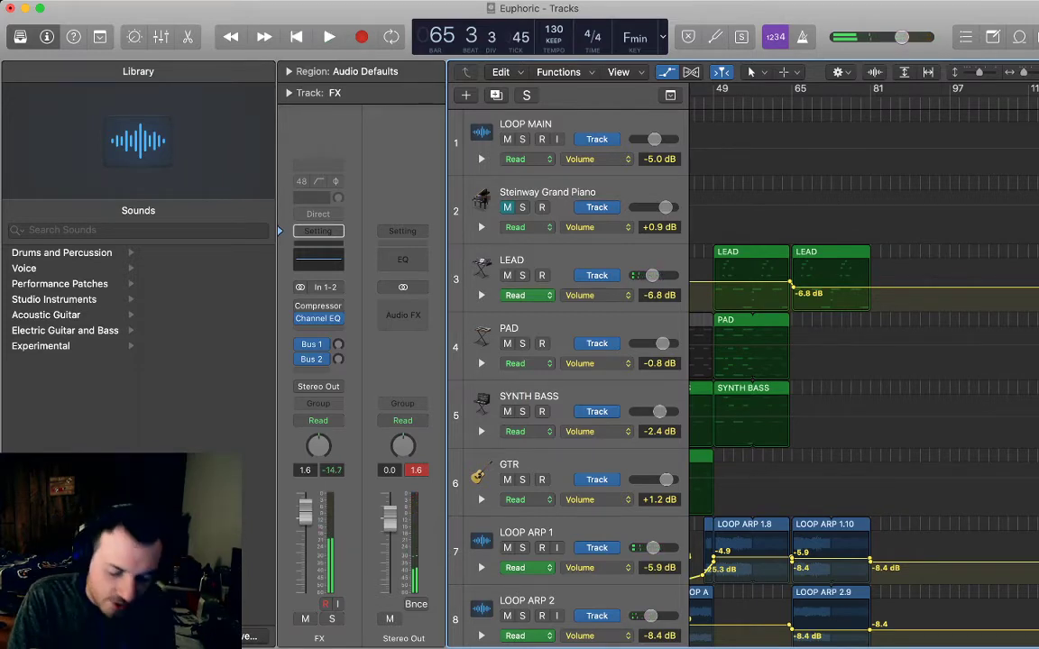
- Hide the track automation and play the whole arrangement from the beginning
{"action": "key", "text": "a"}
{"action": "scroll", "coordinate": [811, 378], "scroll_direction": "down", "scroll_amount": 4}
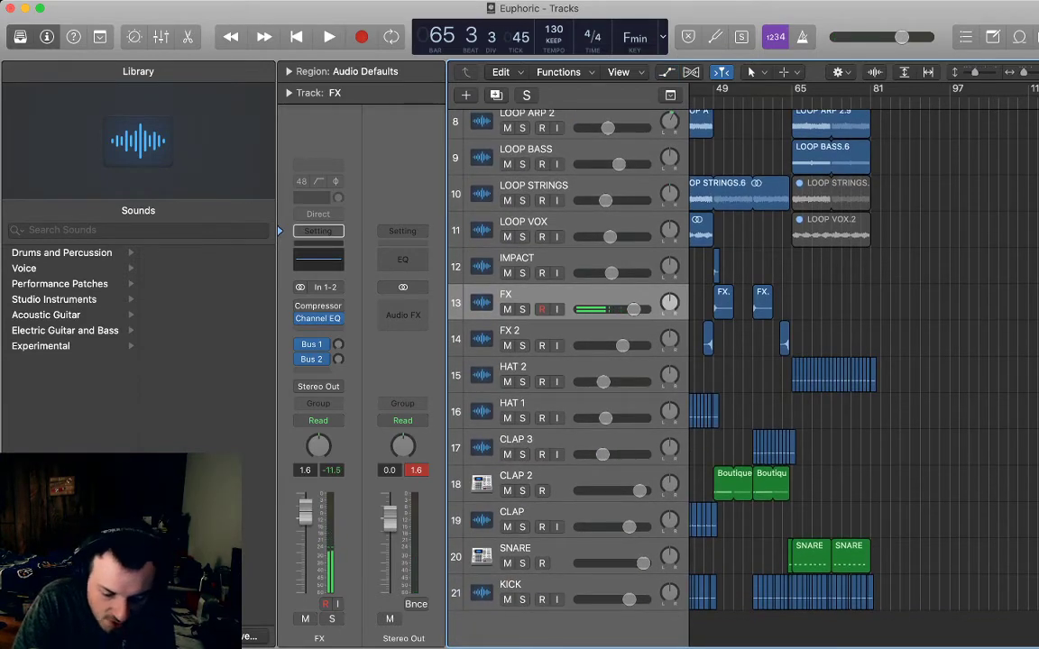
{"action": "key", "text": "super+Left"}
{"action": "key", "text": "super+Left"}
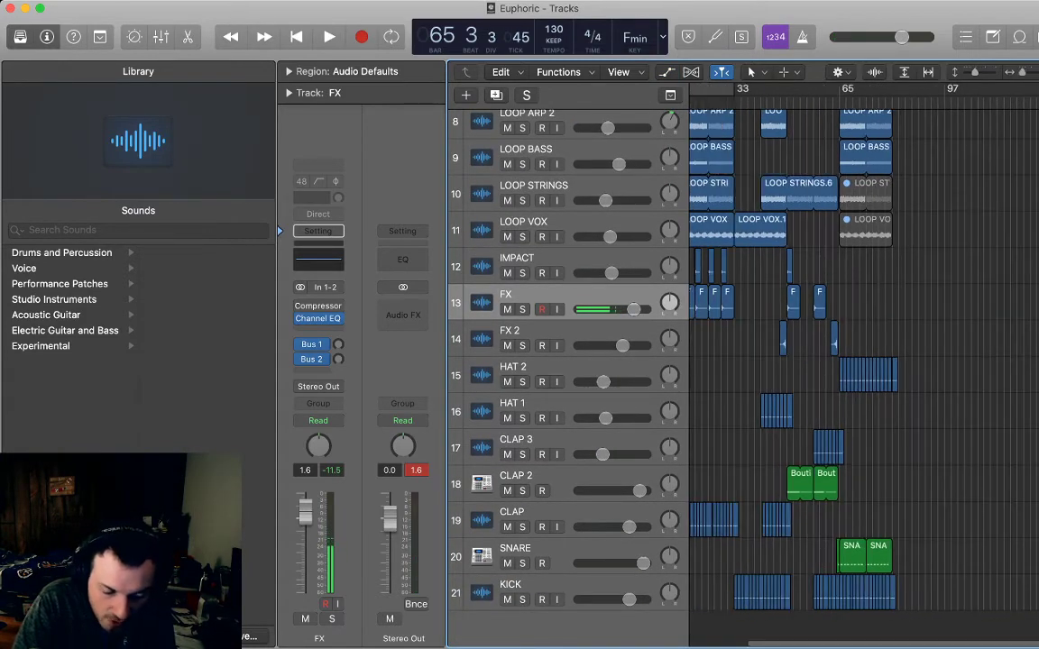
{"action": "key", "text": "Return"}
{"action": "key", "text": "space"}
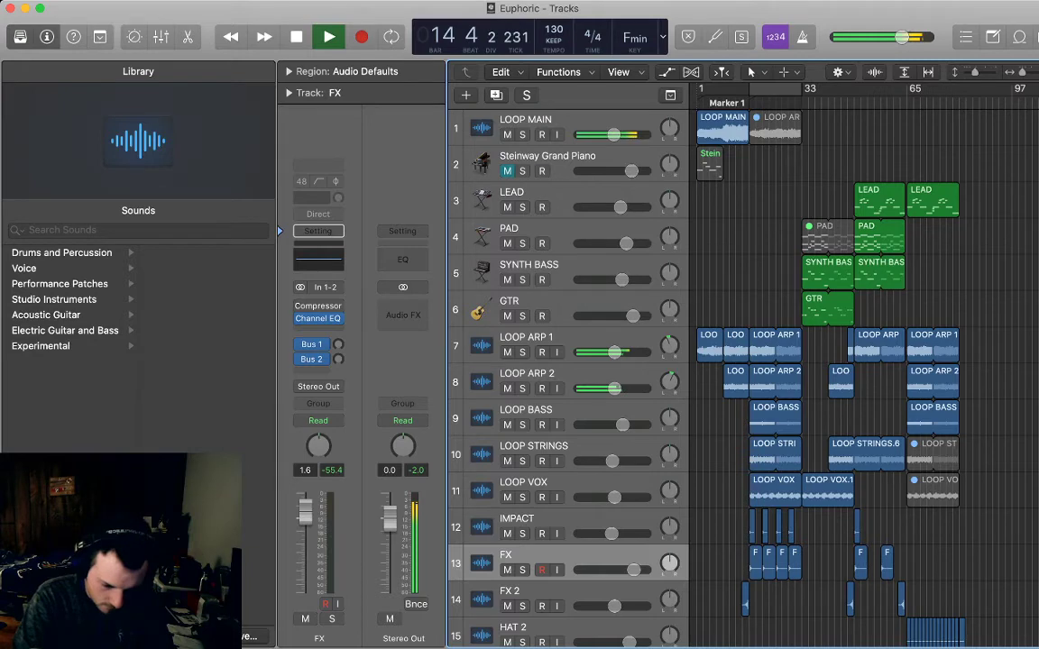
- Rename the GTR track as GTR (Placeholder)
{"action": "double_click", "coordinate": [509, 301]}
{"action": "key", "text": "Right"}
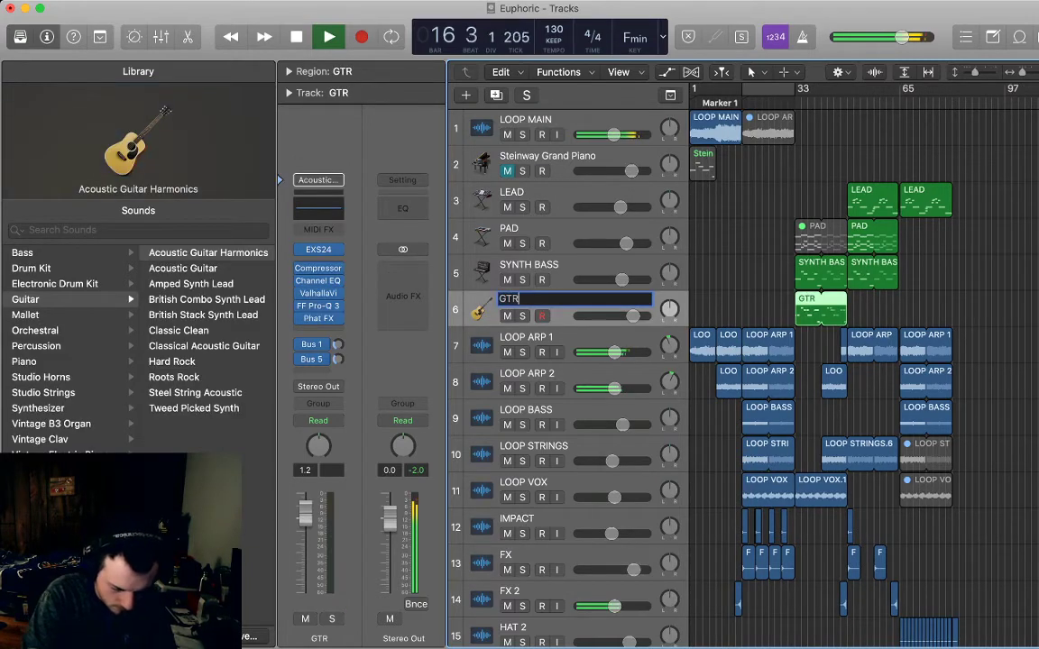
{"action": "type", "text": "(Place"}
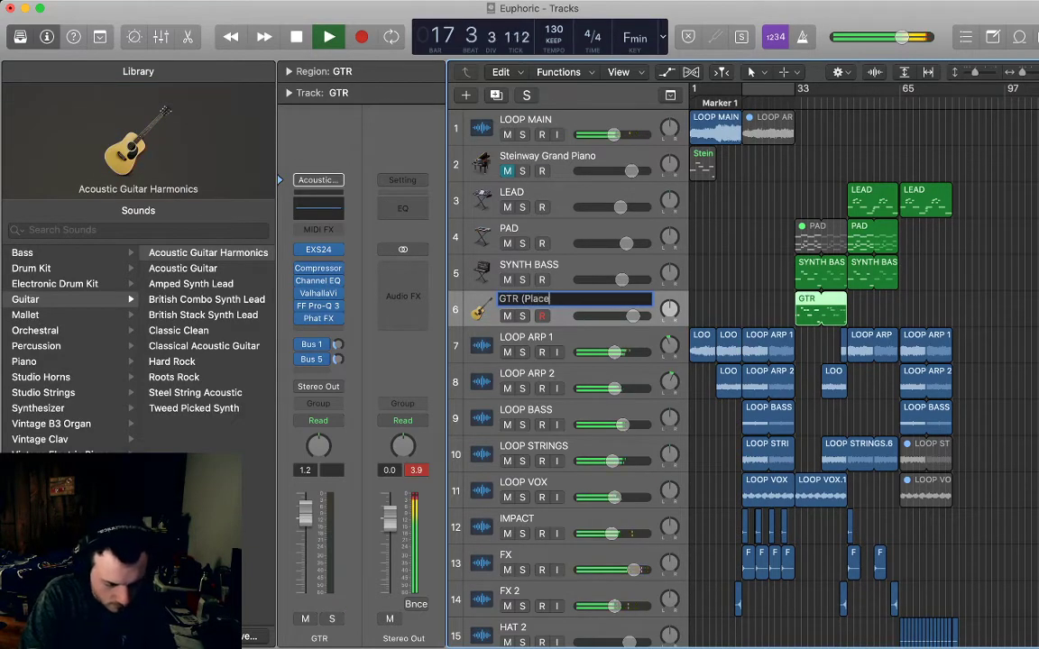
{"action": "type", "text": "holder"}
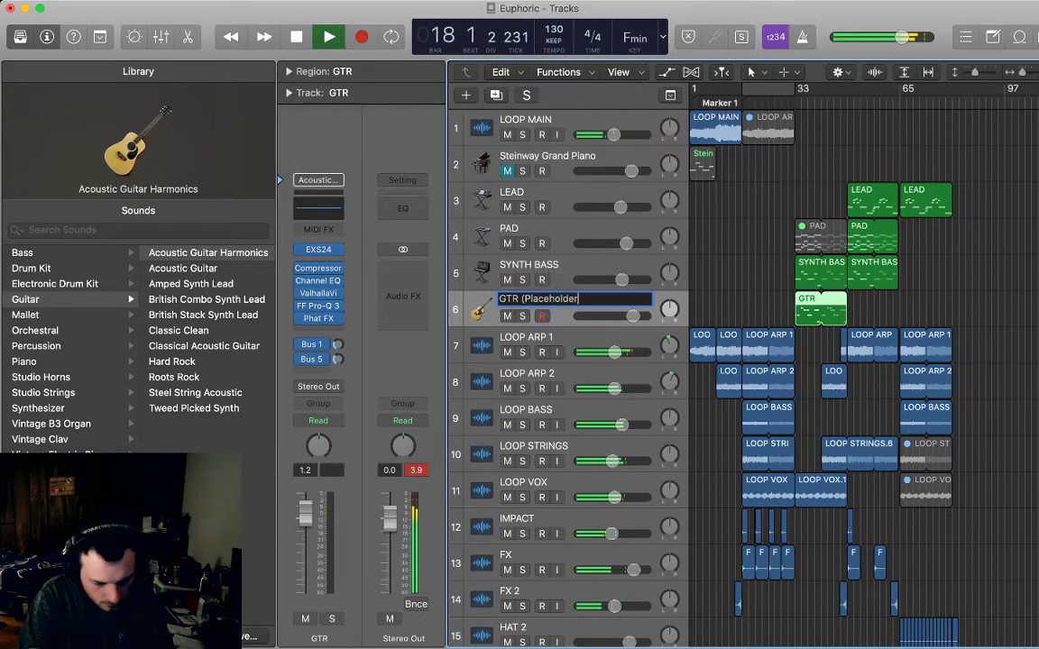
{"action": "type", "text": ")"}
{"action": "key", "text": "Return"}
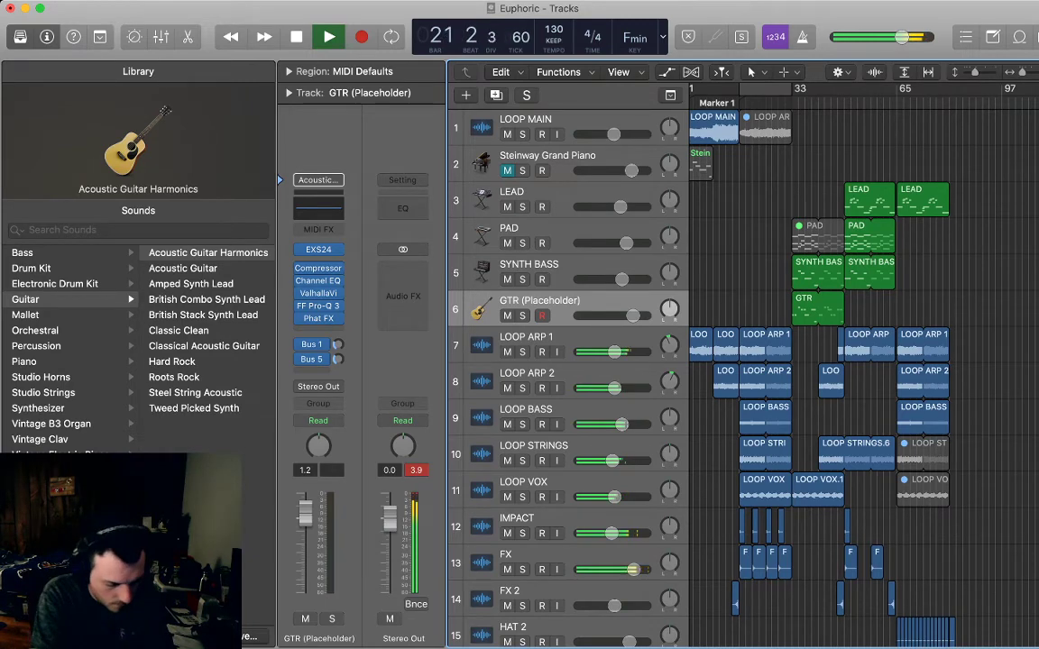
- Listen to the arrangement from bar 24 to bar 49 while looking over the loop, vocal and drum tracks
{"action": "key", "text": "1"}
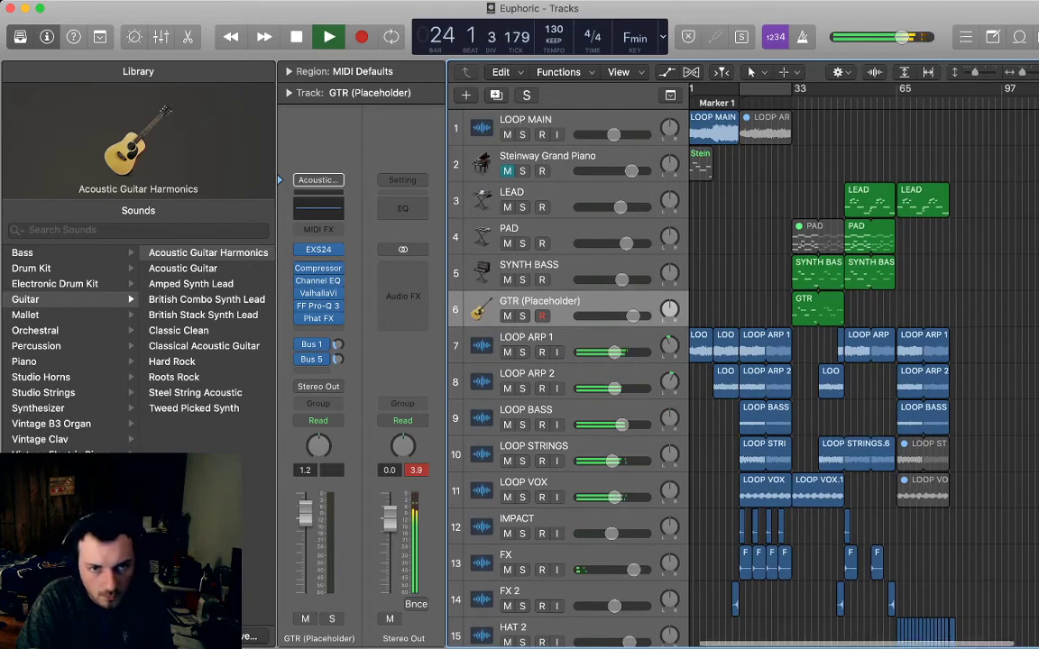
{"action": "scroll", "coordinate": [864, 378], "scroll_direction": "right", "scroll_amount": 1}
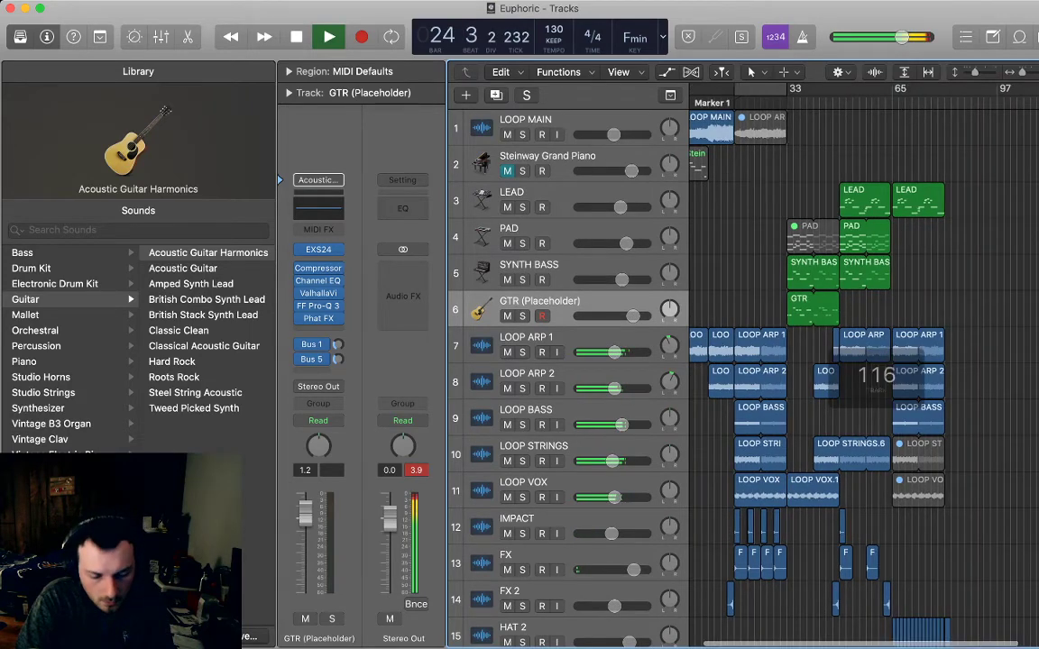
{"action": "scroll", "coordinate": [864, 379], "scroll_direction": "down", "scroll_amount": 8}
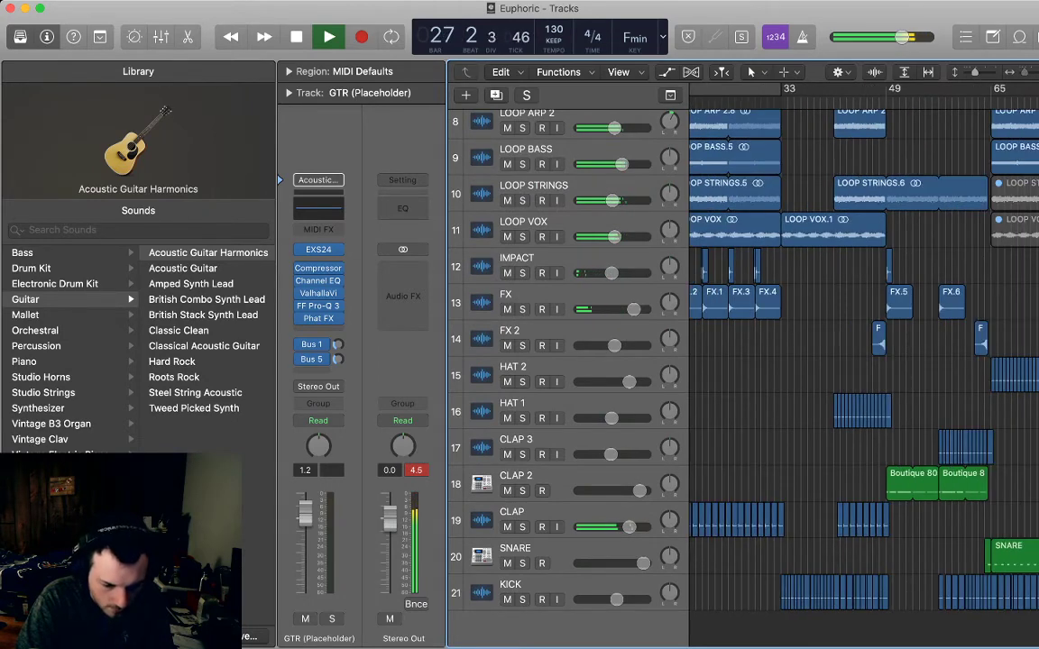
{"action": "key", "text": "super+Left"}
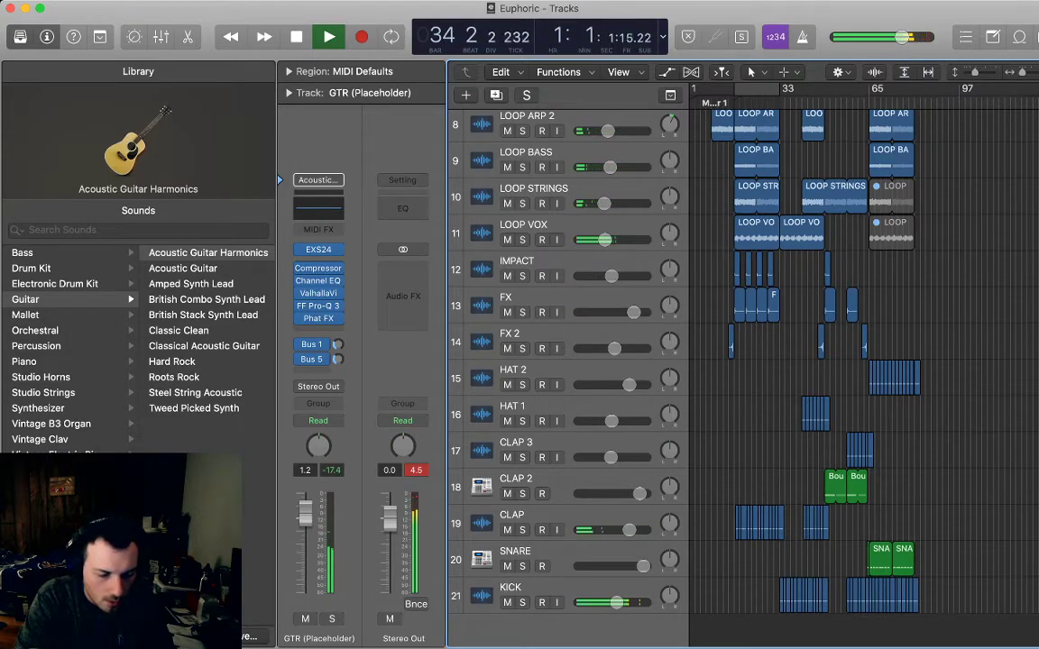
{"action": "scroll", "coordinate": [864, 379], "scroll_direction": "up", "scroll_amount": 4}
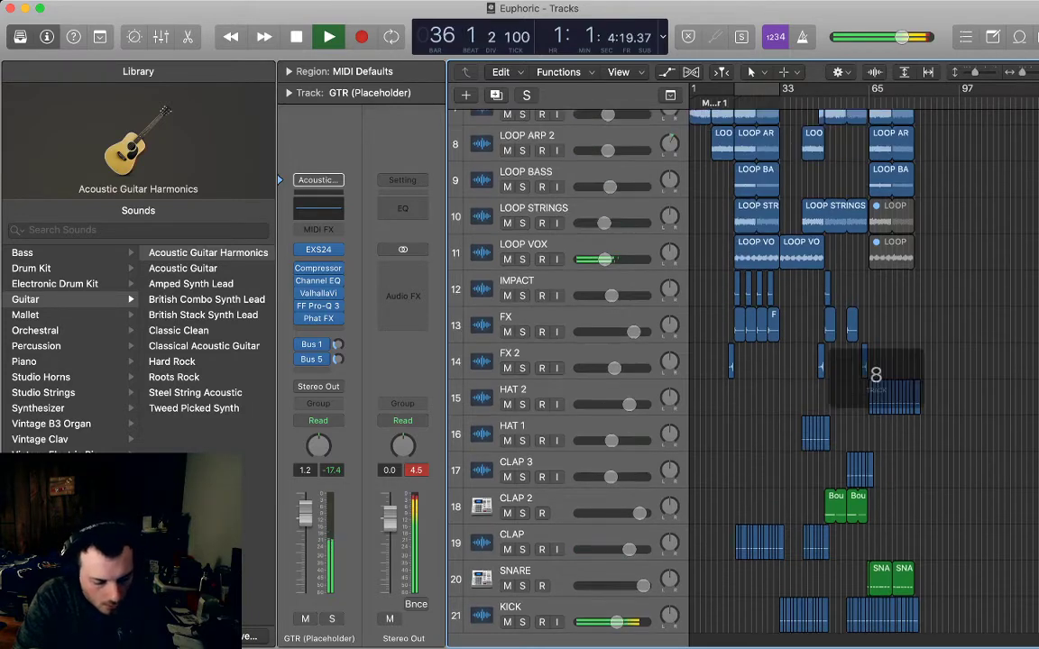
{"action": "scroll", "coordinate": [864, 379], "scroll_direction": "up", "scroll_amount": 1}
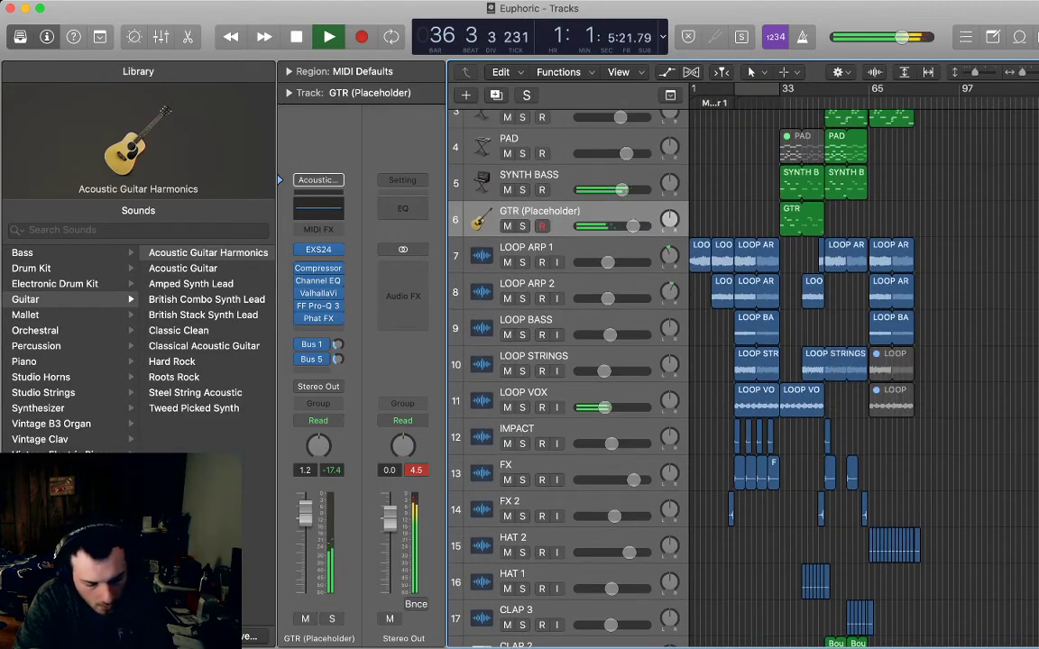
{"action": "left_click", "coordinate": [577, 394]}
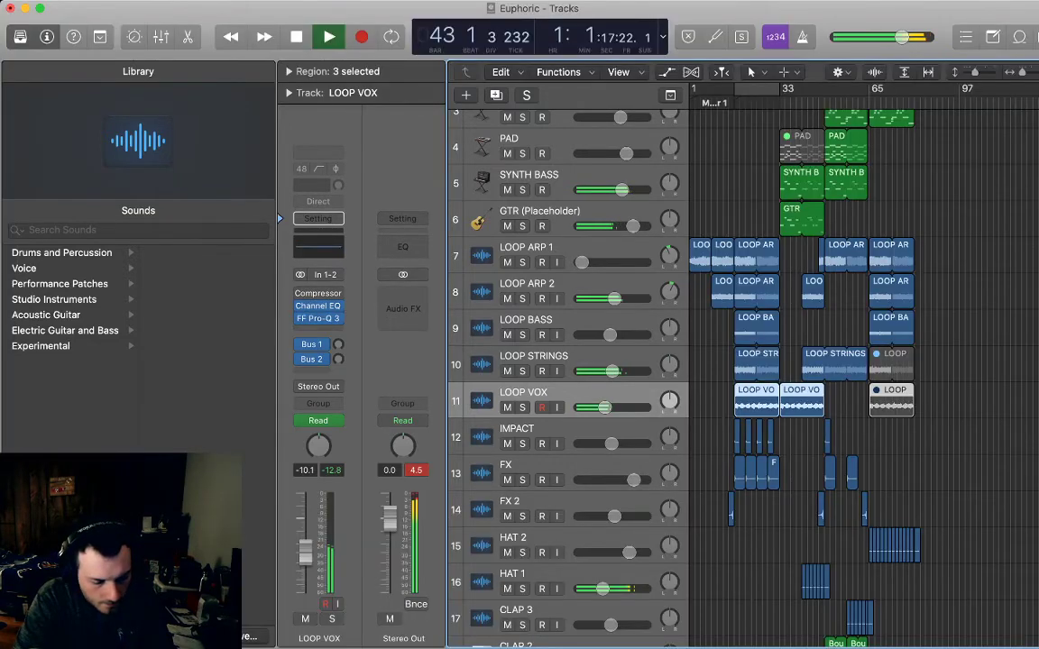
{"action": "key", "text": "alt+shift+d"}
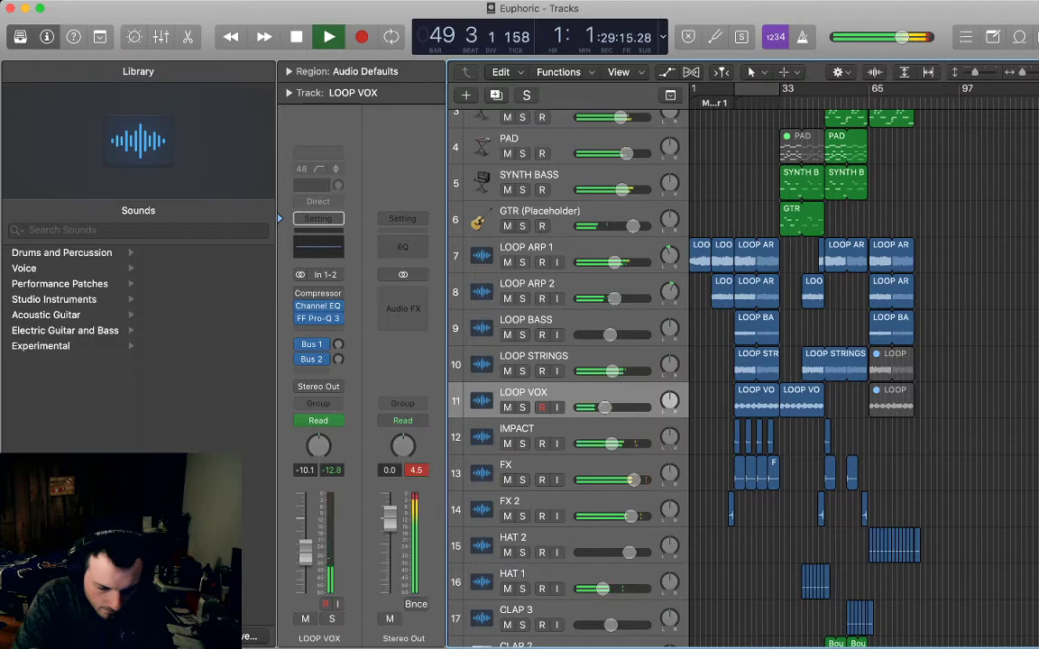
- Copy the bar 49 IMPACT region to bar 57 on the same track and listen to it in the build toward bar 65
{"action": "scroll", "coordinate": [749, 361], "scroll_direction": "down", "scroll_amount": 5}
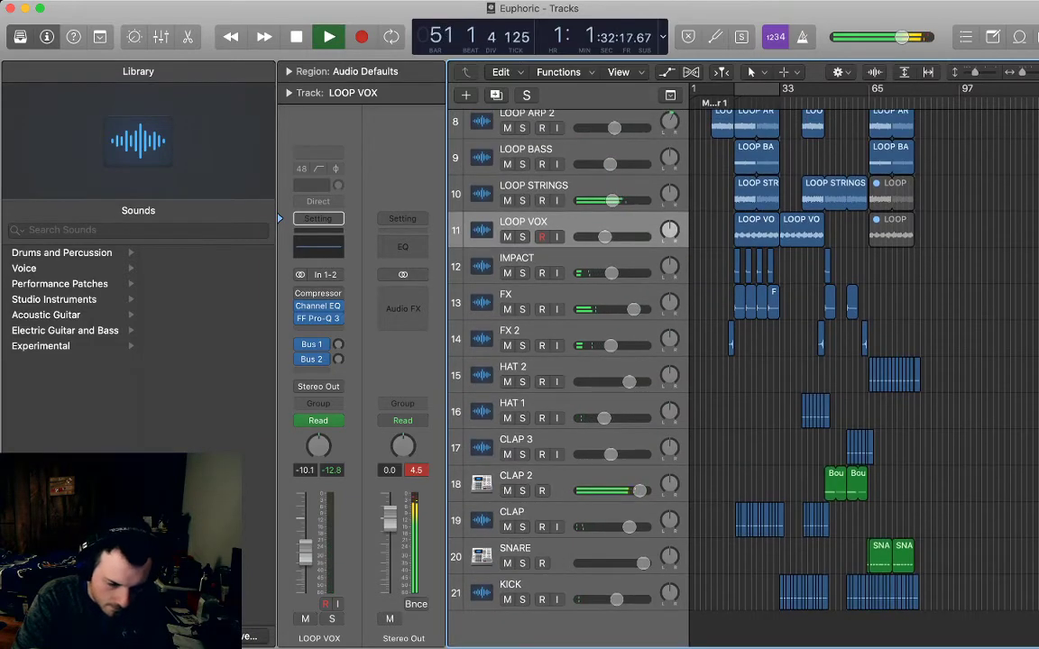
{"action": "key", "text": "super+Right"}
{"action": "key", "text": "super+Right"}
{"action": "key", "text": "super+Right"}
{"action": "key", "text": "super+Right"}
{"action": "key", "text": "super+Right"}
{"action": "key", "text": "super+Right"}
{"action": "key", "text": "super+Right"}
{"action": "key", "text": "super+Right"}
{"action": "key", "text": "super+Right"}
{"action": "key", "text": "super+Right"}
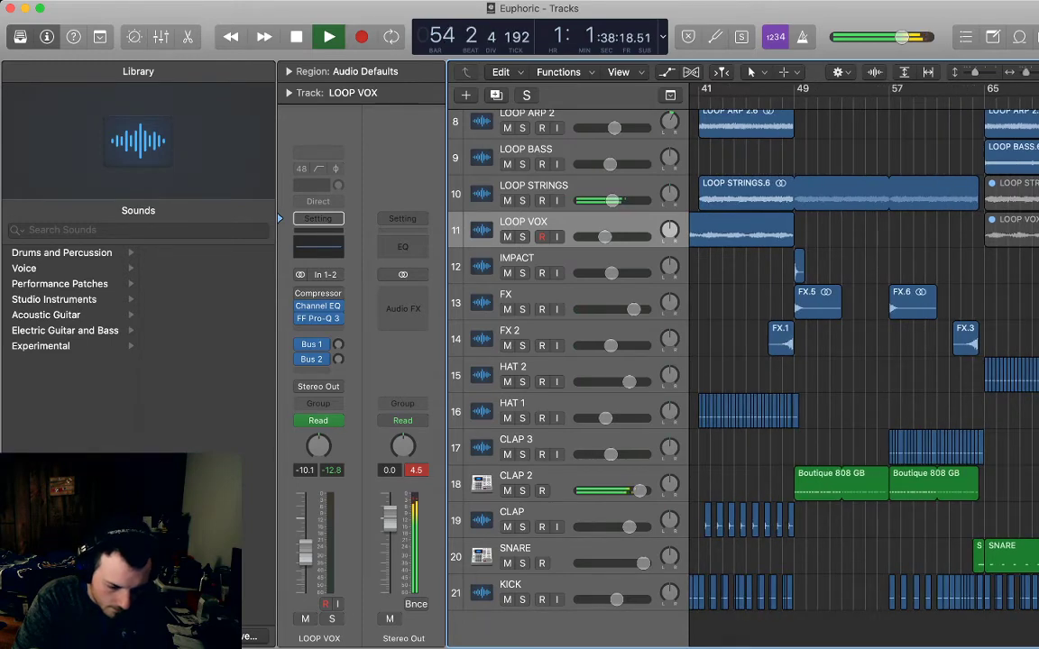
{"action": "left_click_drag", "start_coordinate": [799, 268], "coordinate": [894, 268]}
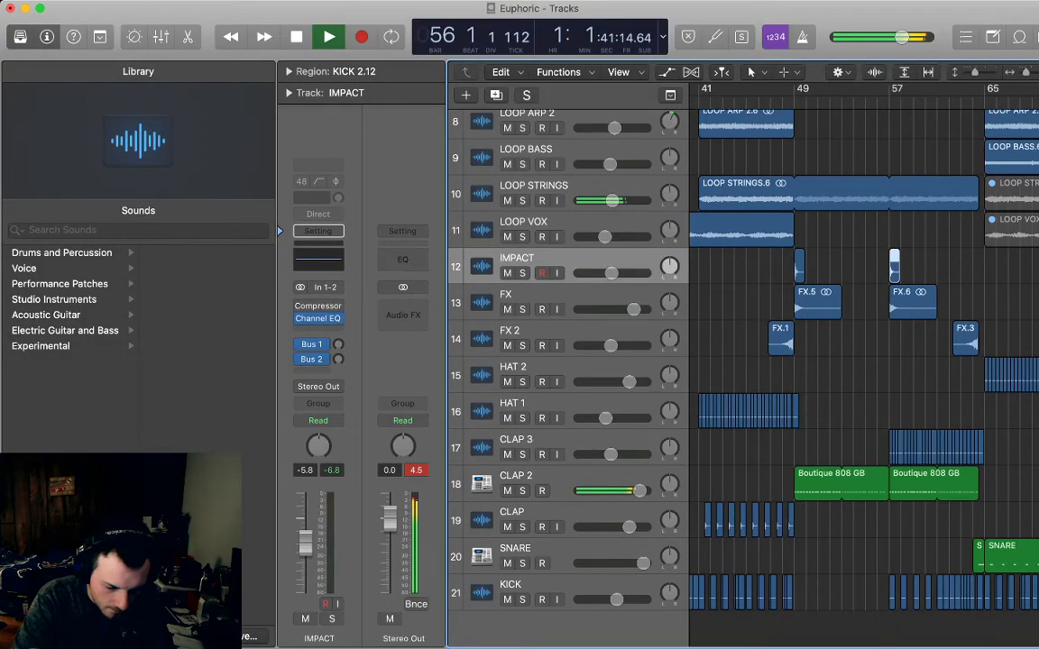
{"action": "left_click", "coordinate": [901, 271]}
{"action": "scroll", "coordinate": [902, 270], "scroll_direction": "right", "scroll_amount": 6}
{"action": "scroll", "coordinate": [902, 271], "scroll_direction": "left", "scroll_amount": 1}
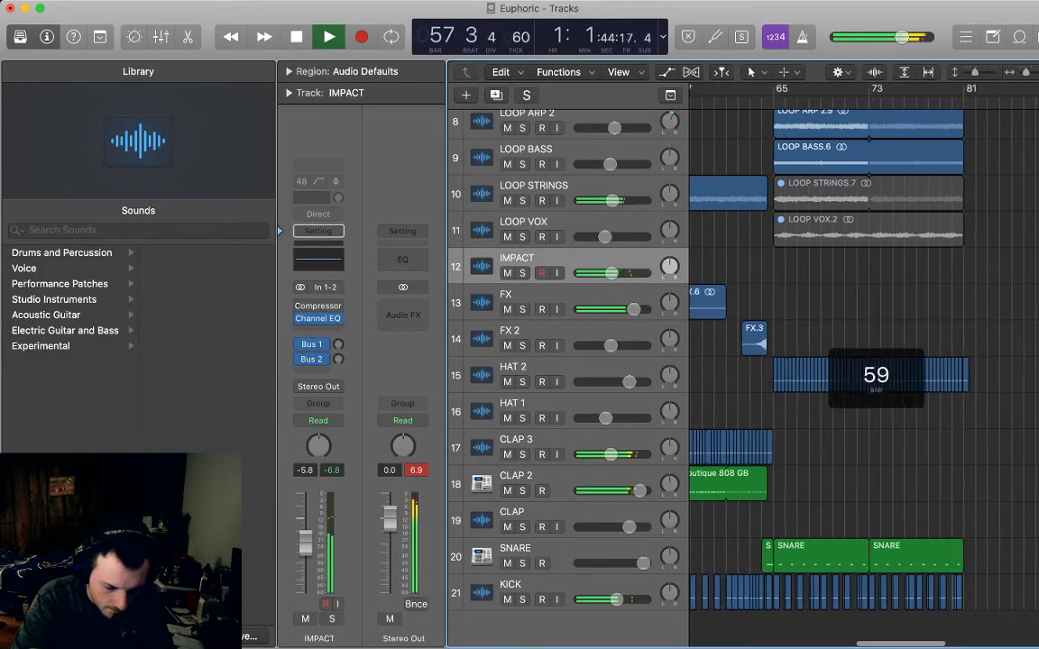
{"action": "scroll", "coordinate": [866, 352], "scroll_direction": "left", "scroll_amount": 1}
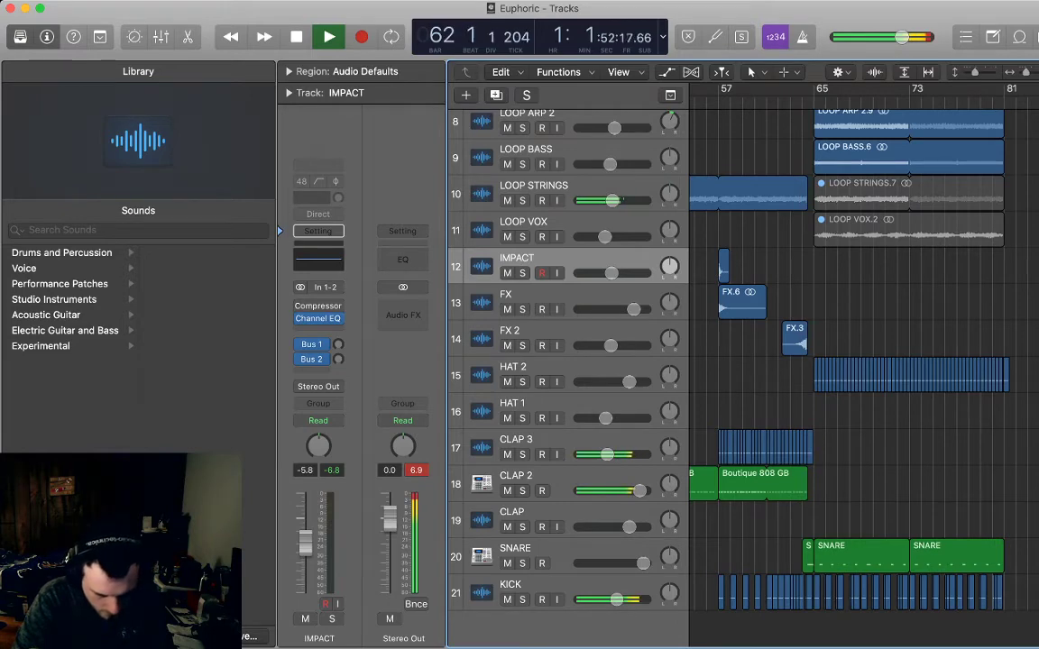
- Play the arrangement through the transition into bar 65, replaying it from before the final build-up to check the change of section
{"action": "key", "text": "super+Right"}
{"action": "key", "text": "super+Right"}
{"action": "key", "text": "super+Right"}
{"action": "key", "text": "super+Right"}
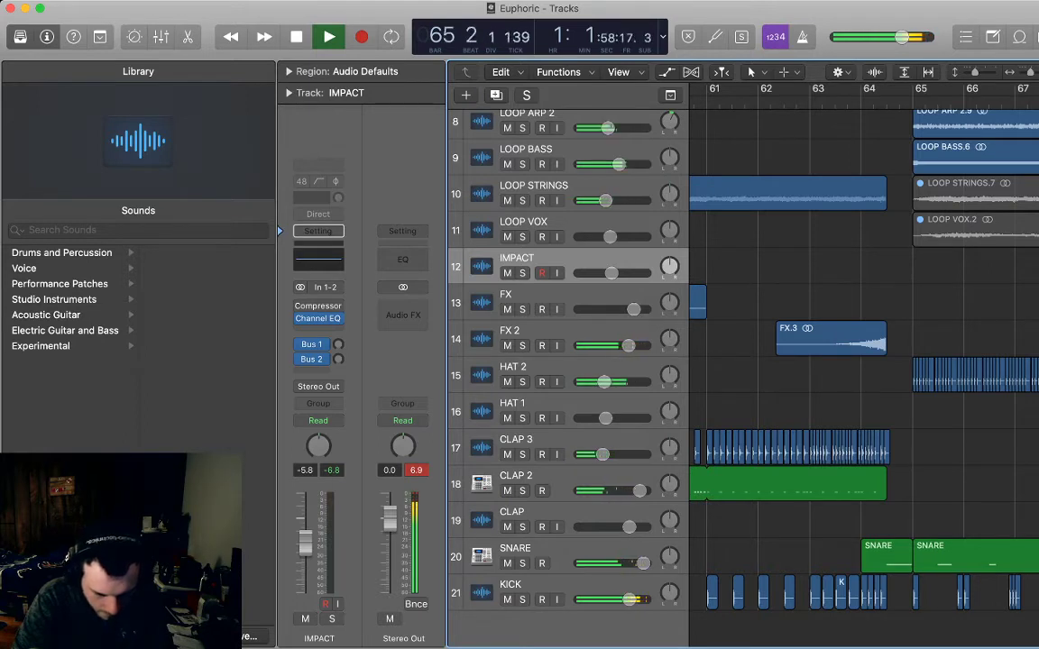
{"action": "key", "text": "space"}
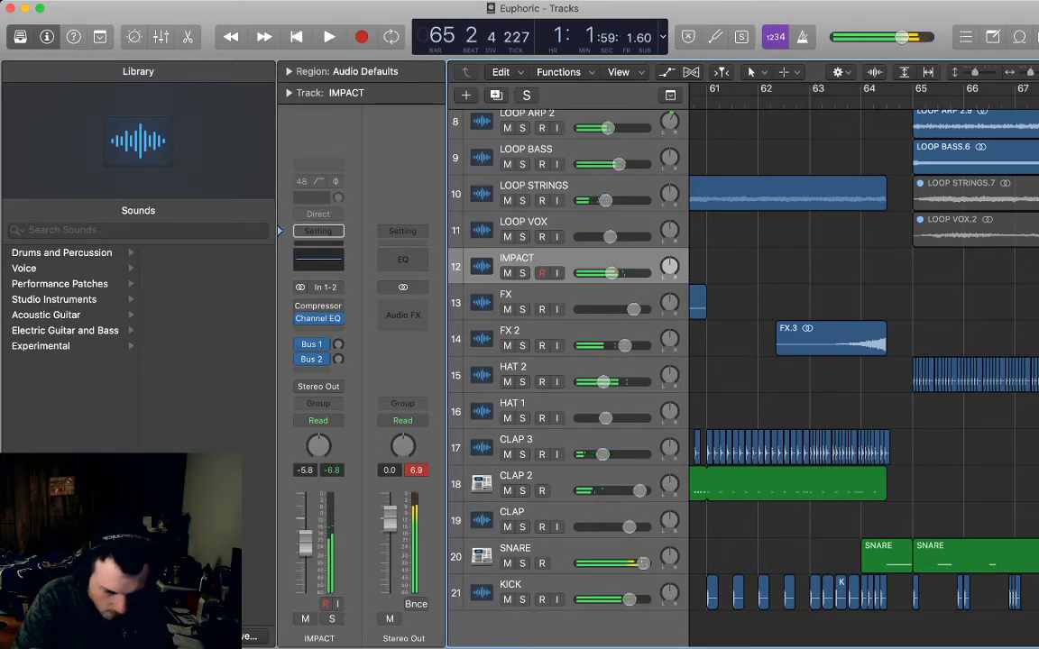
{"action": "key", "text": "super+Left"}
{"action": "key", "text": "super+Left"}
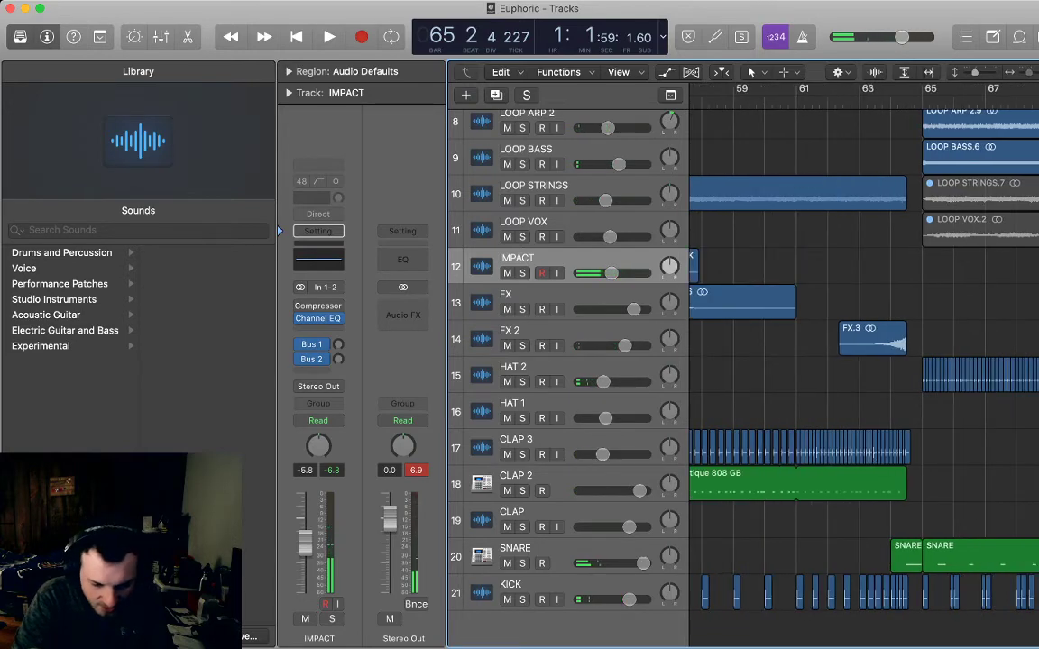
{"action": "key", "text": "super+Left"}
{"action": "scroll", "coordinate": [864, 359], "scroll_direction": "right", "scroll_amount": 3}
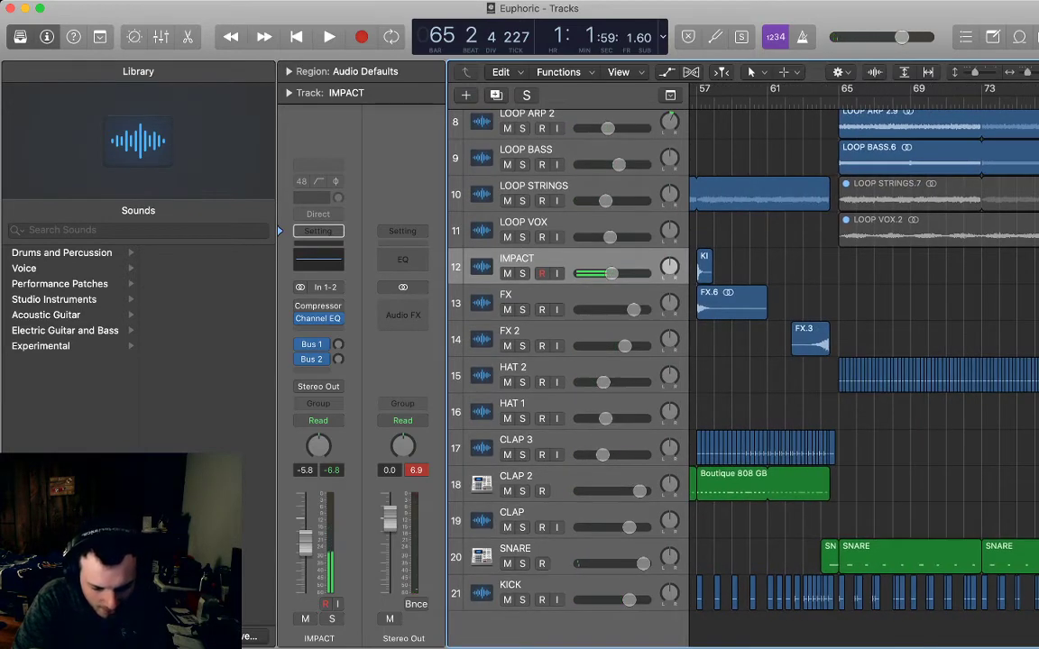
{"action": "key", "text": "space"}
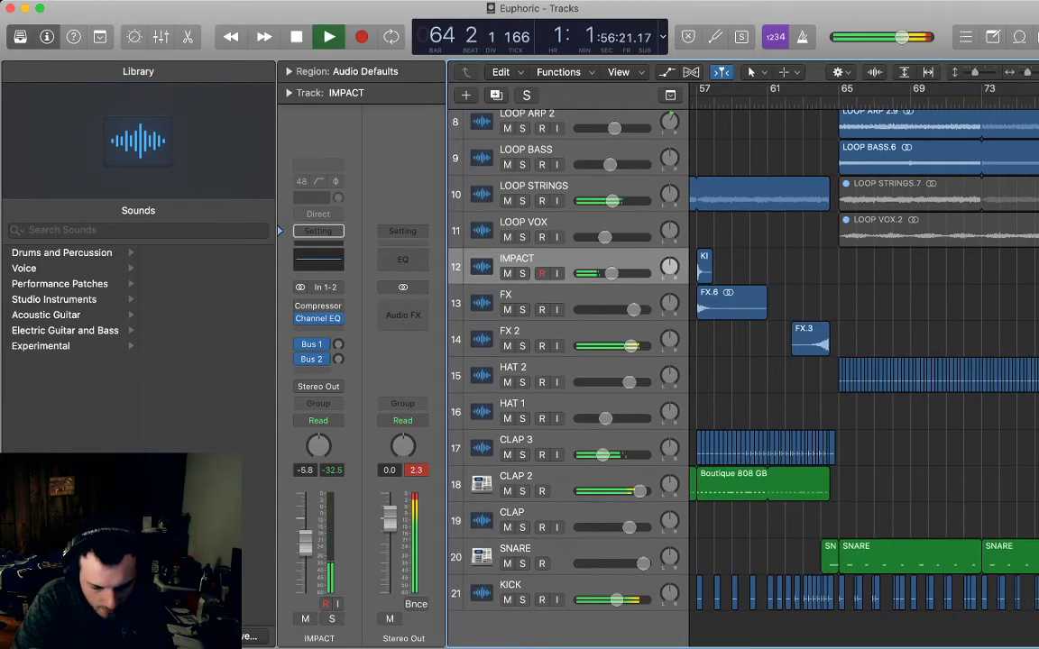
{"action": "scroll", "coordinate": [748, 361], "scroll_direction": "down", "scroll_amount": 1}
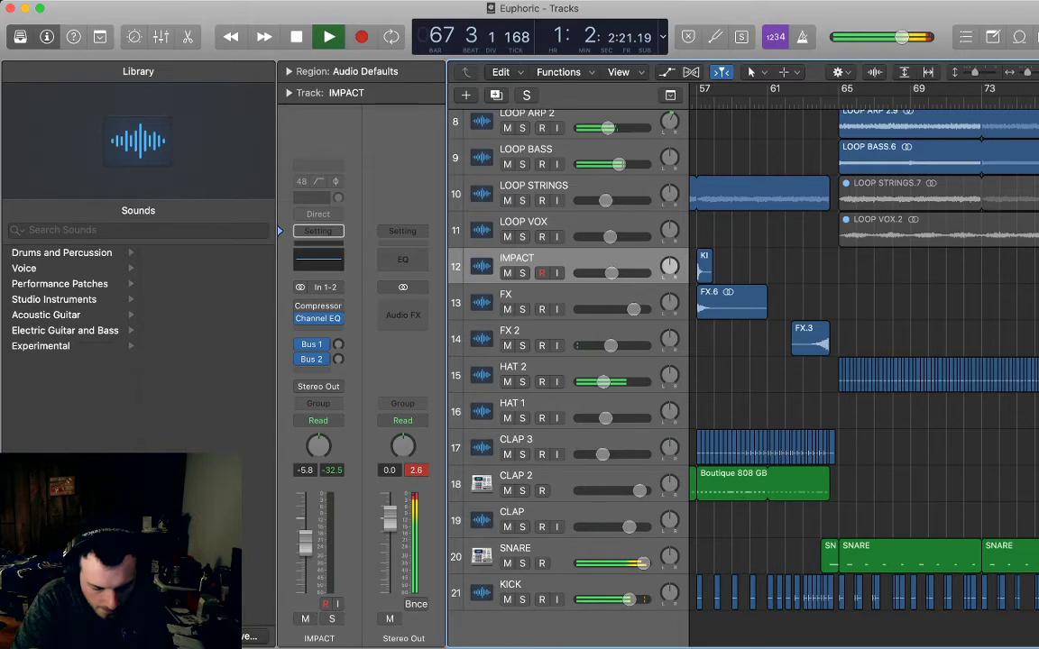
- Add the Phat FX plug-in to the KICK track's channel strip and play the mix briefly with it
{"action": "left_click", "coordinate": [546, 585]}
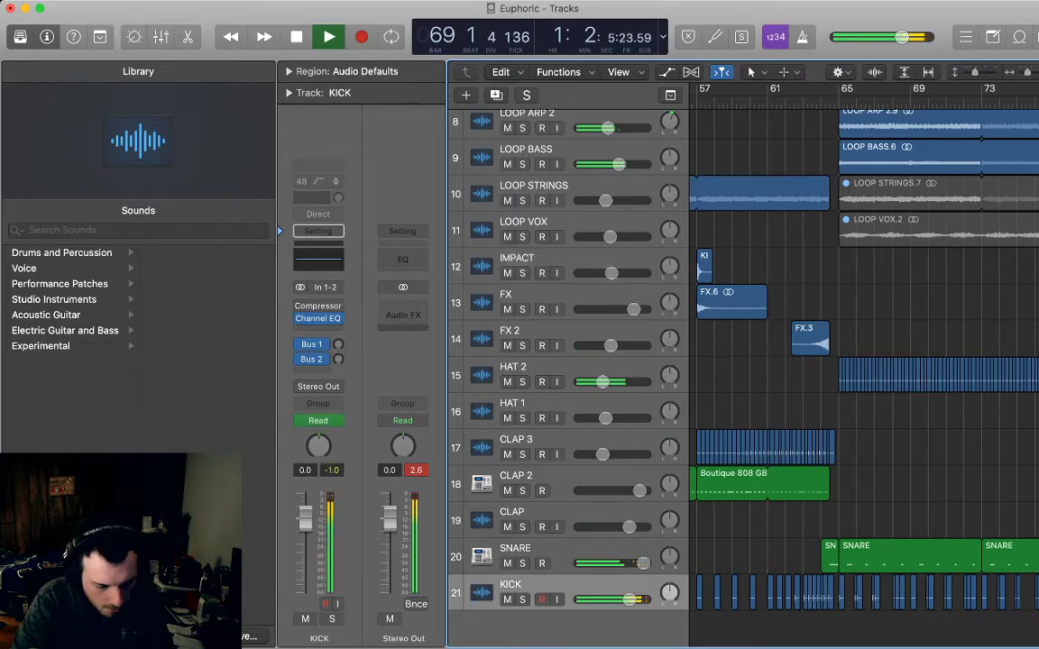
{"action": "key", "text": "space"}
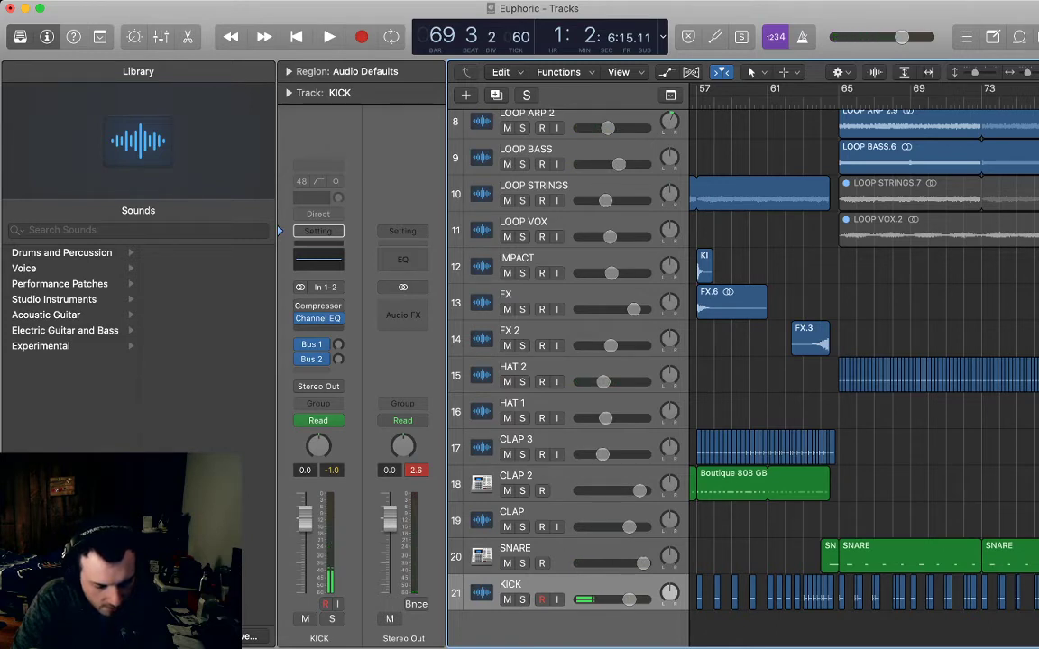
{"action": "key", "text": "super+Tab"}
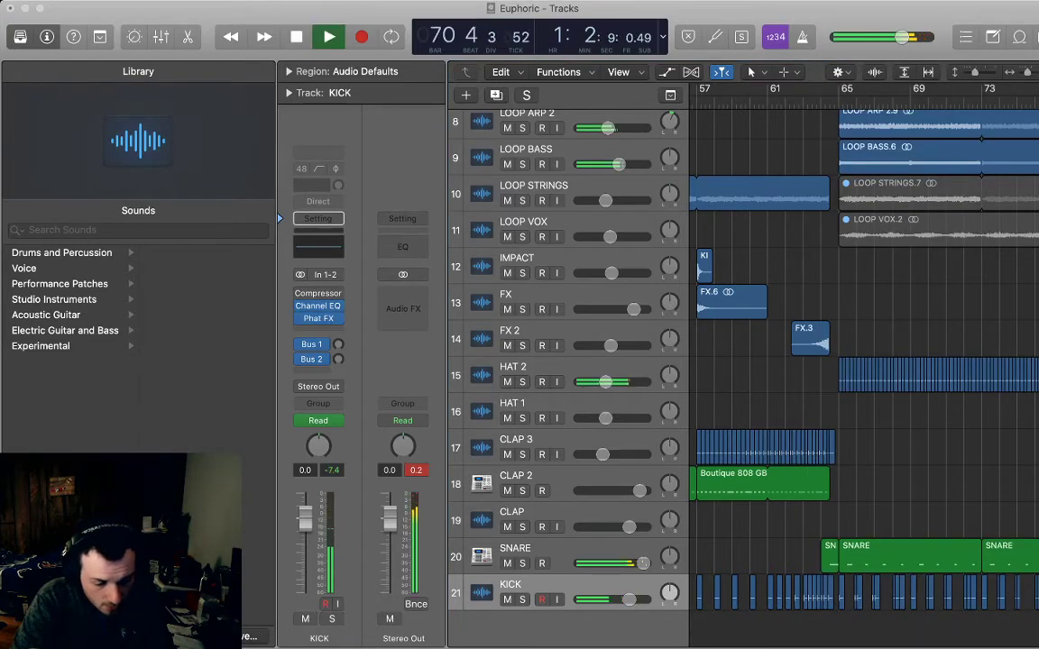
{"action": "key", "text": "space"}
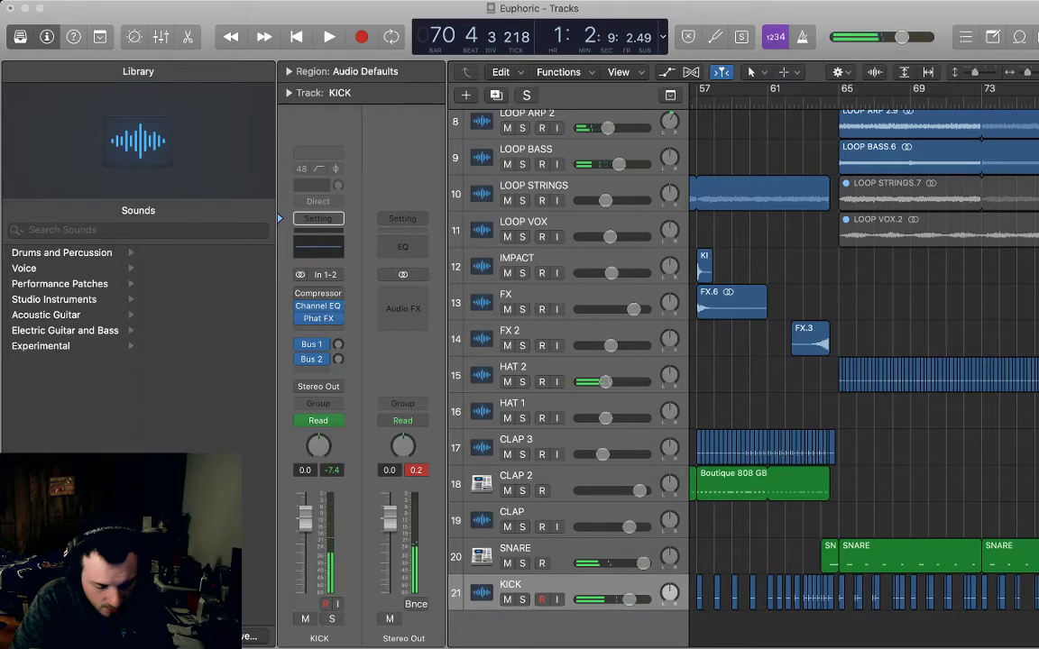
- Solo the KICK track, listen to its pattern up to bar 81, and return to bar 65
{"action": "key", "text": "s"}
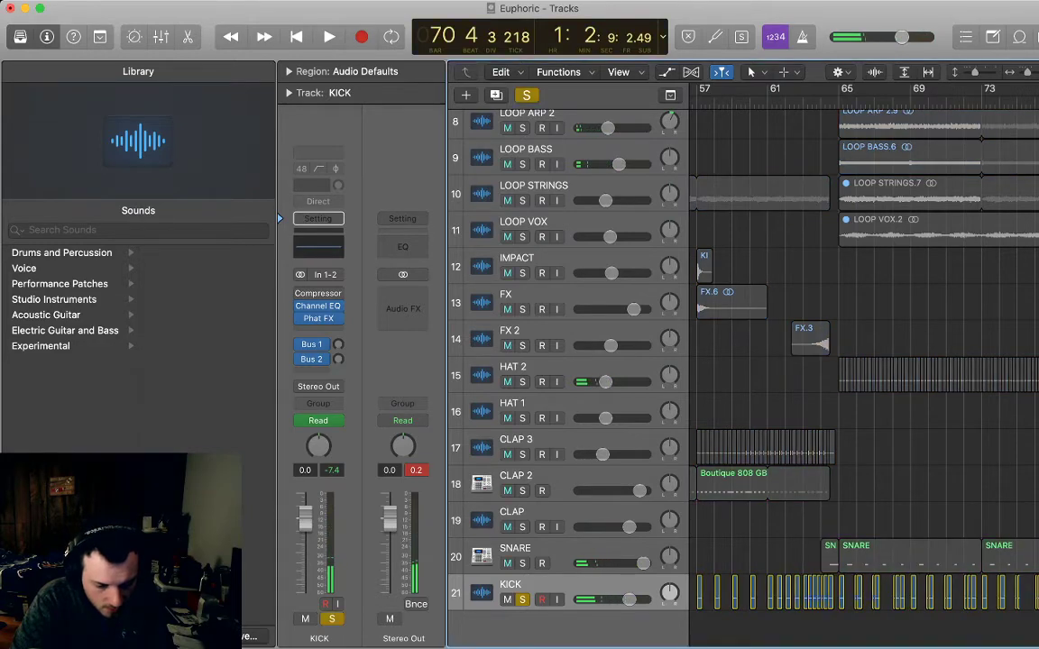
{"action": "key", "text": "space"}
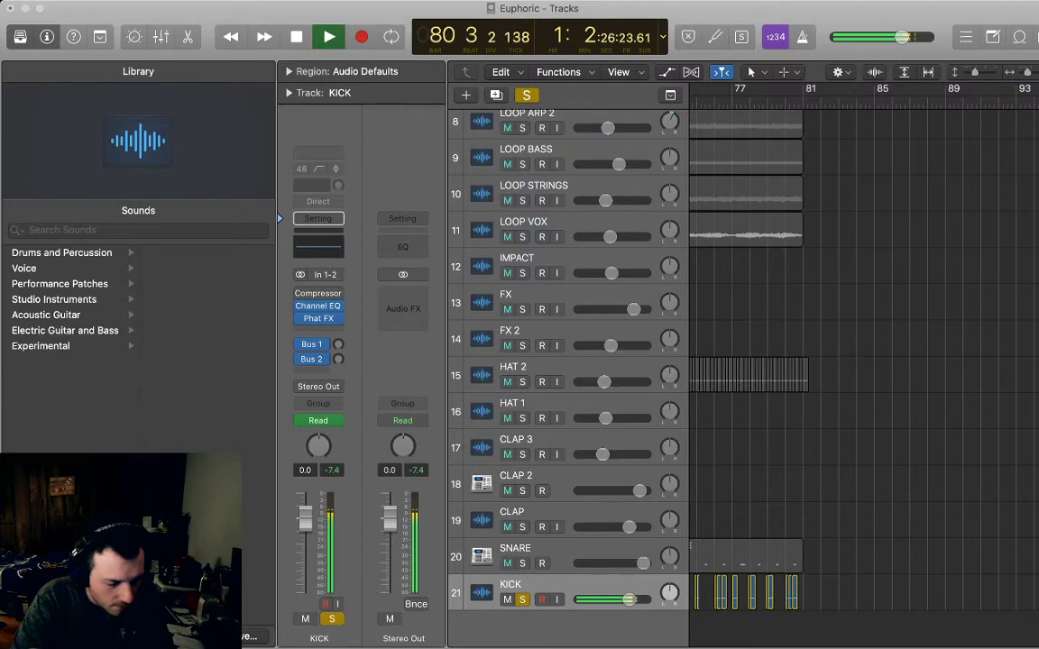
{"action": "scroll", "coordinate": [864, 361], "scroll_direction": "left", "scroll_amount": 10}
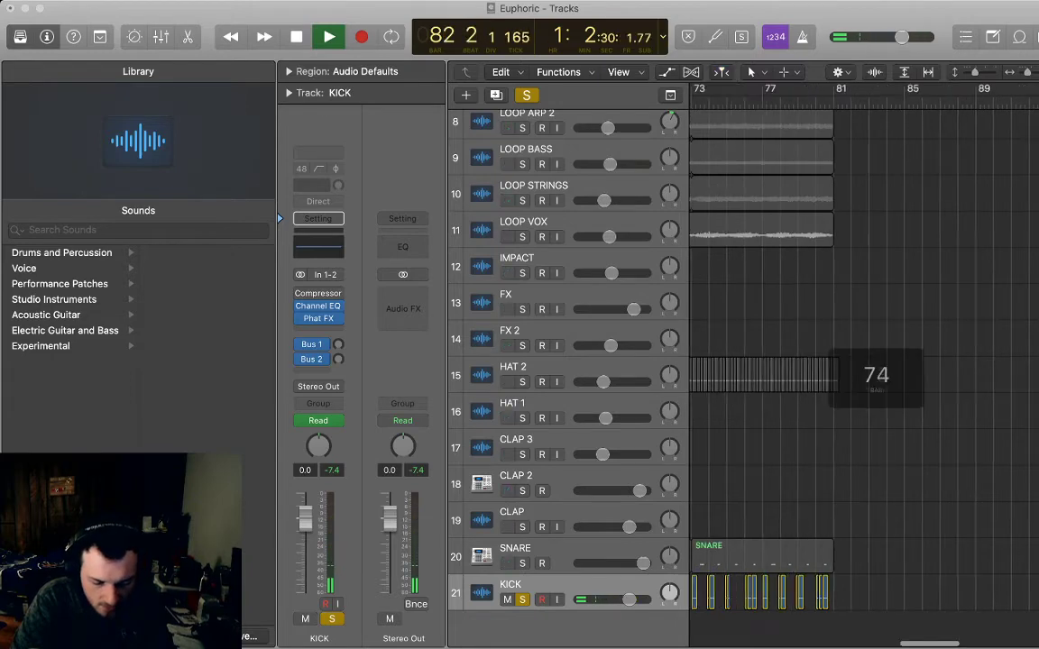
{"action": "scroll", "coordinate": [864, 361], "scroll_direction": "left", "scroll_amount": 5}
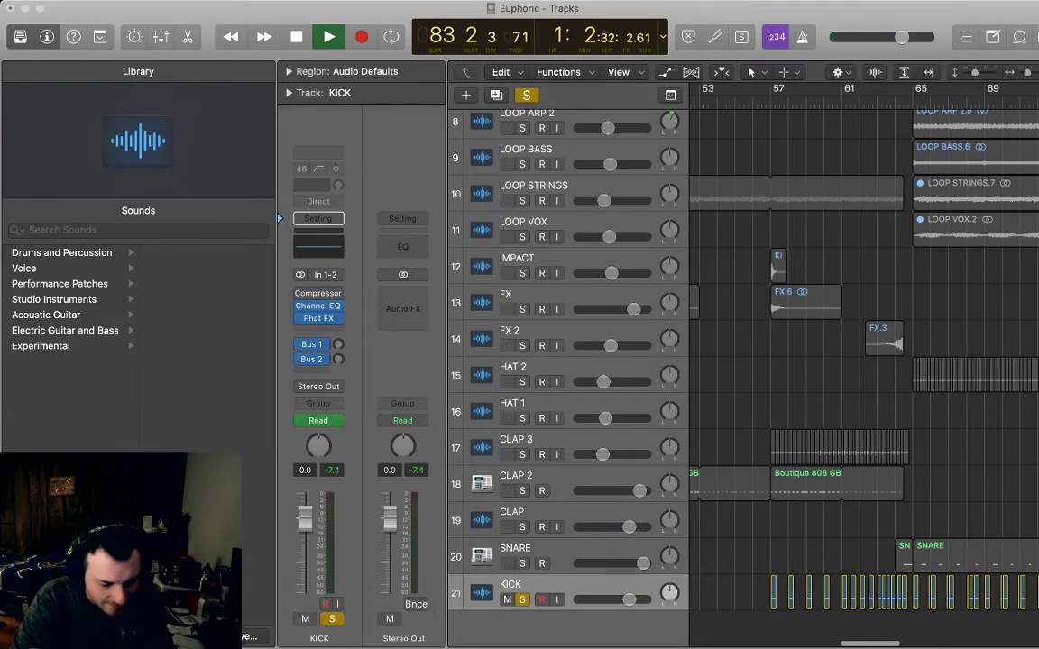
{"action": "left_click", "coordinate": [914, 101]}
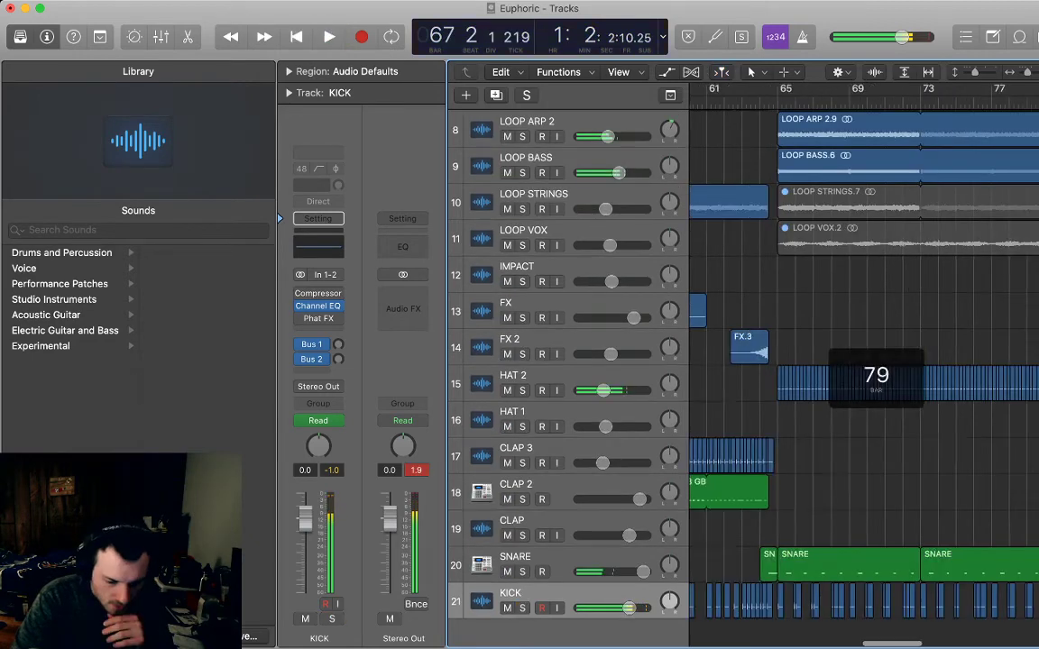
- Delete all HAT 2 regions from bar 65 to 81 and remove the HAT 2 track
{"action": "scroll", "coordinate": [863, 361], "scroll_direction": "right", "scroll_amount": 2}
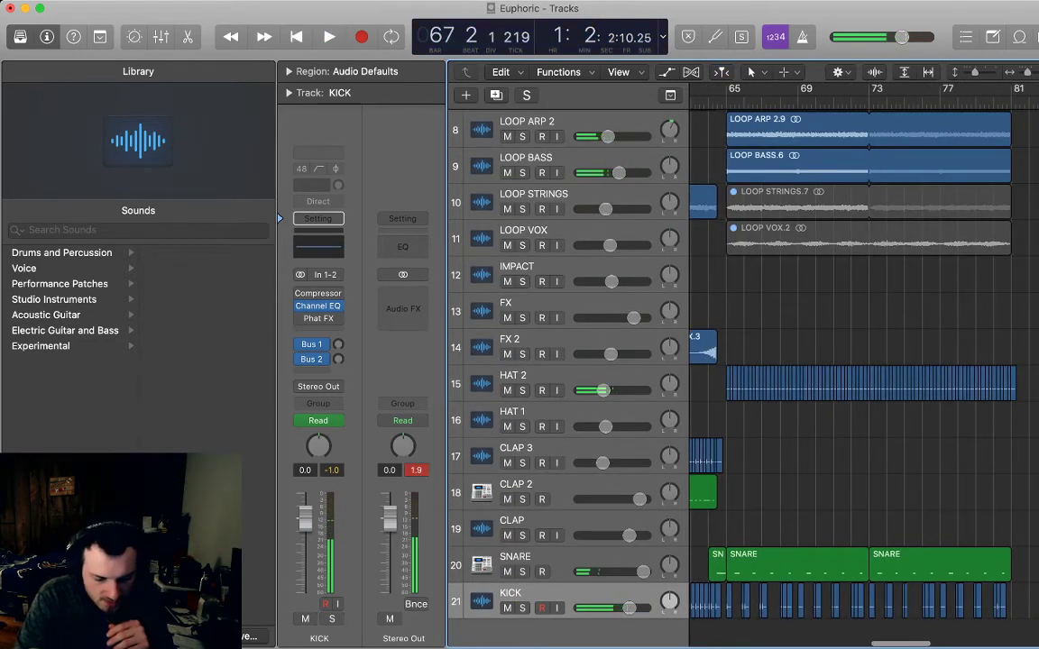
{"action": "left_click_drag", "start_coordinate": [1023, 387], "coordinate": [723, 375]}
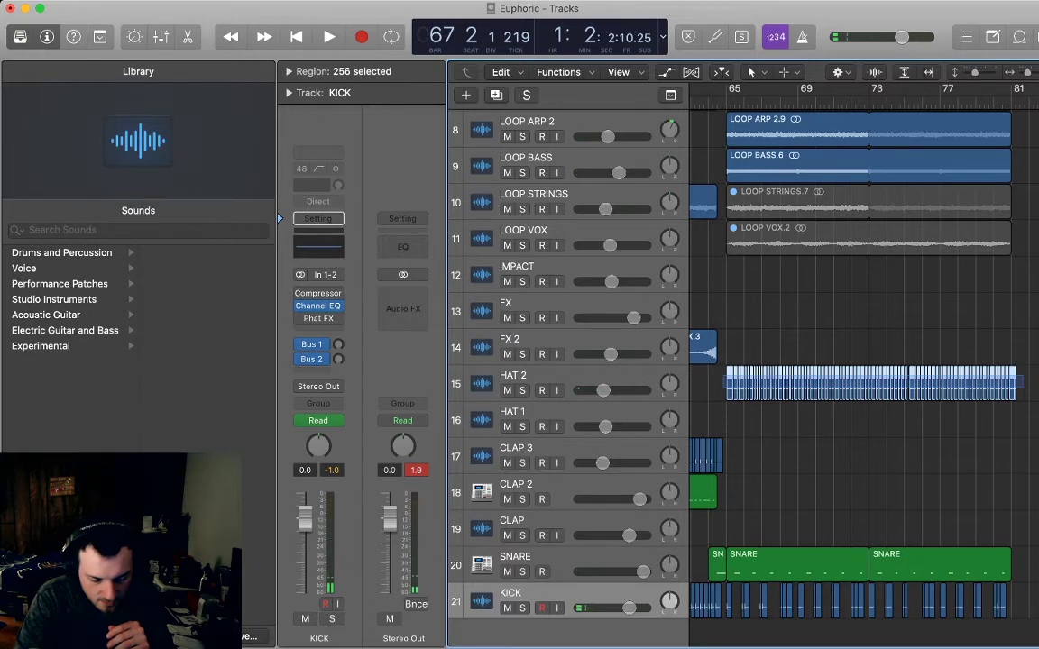
{"action": "left_click_drag", "start_coordinate": [723, 376], "coordinate": [724, 375]}
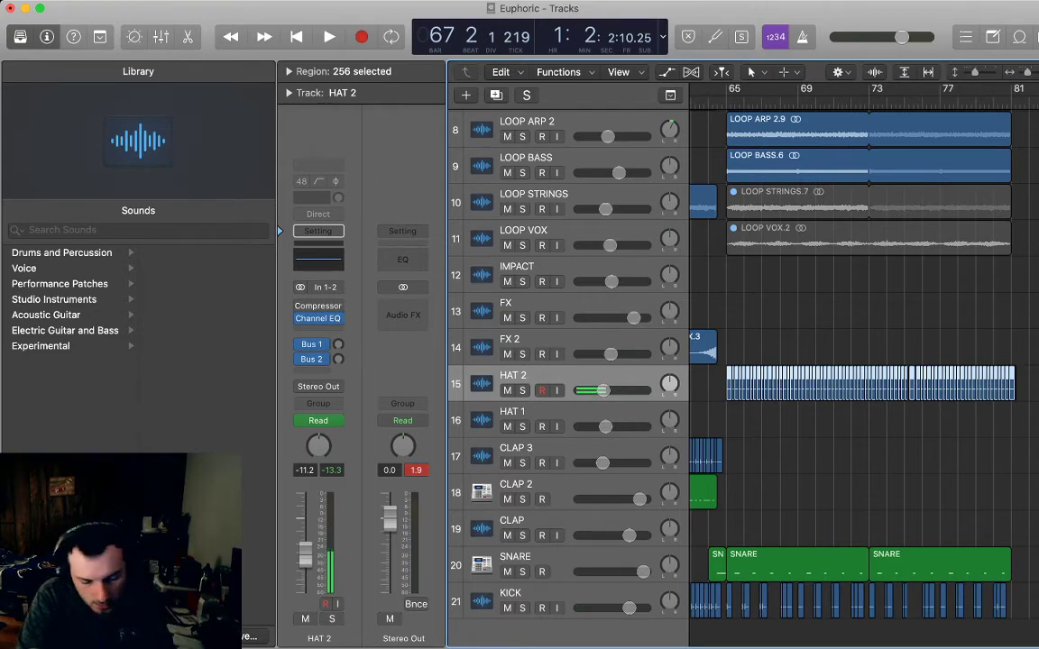
{"action": "key", "text": "super+s"}
{"action": "key", "text": "Delete"}
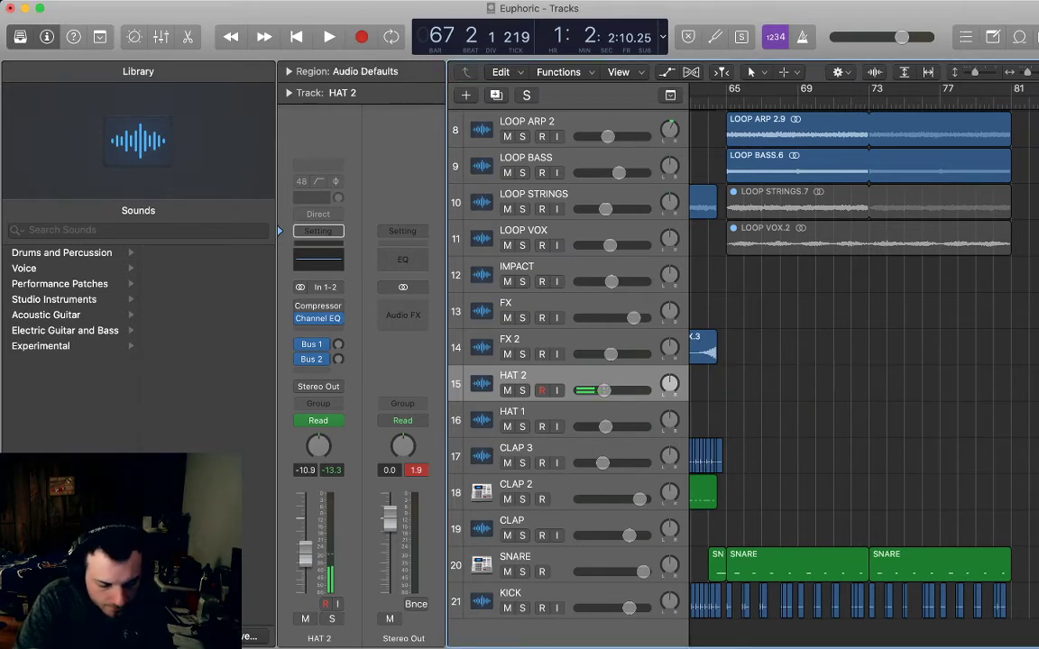
{"action": "key", "text": "super+BackSpace"}
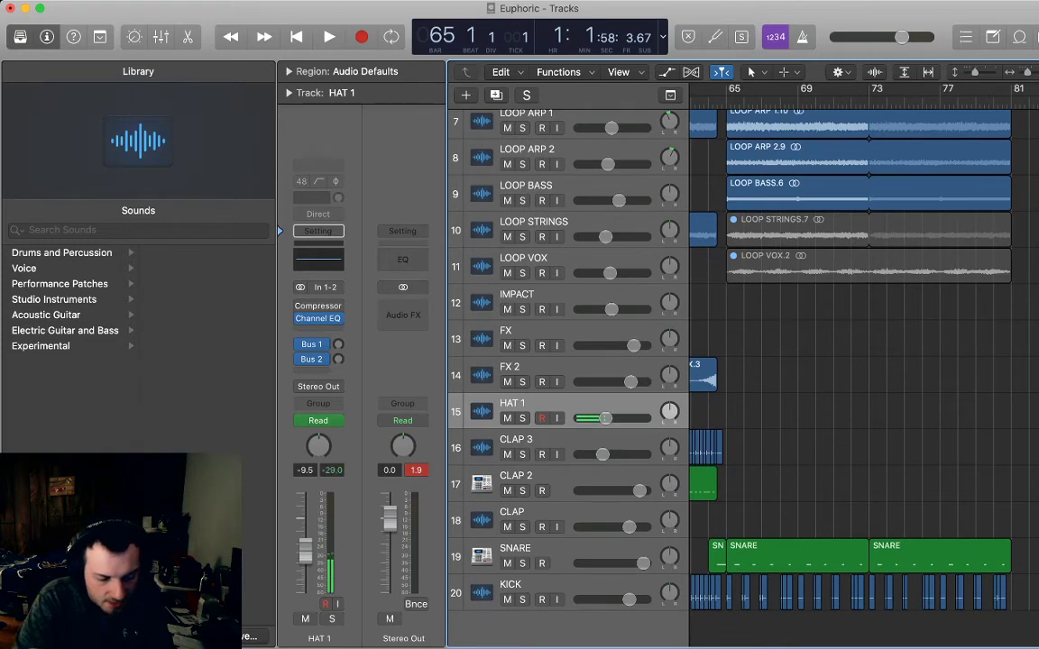
- Duplicate the CLAP 2 drum machine track and load the Deep Tech GB kit on the new track
{"action": "left_click", "coordinate": [559, 476]}
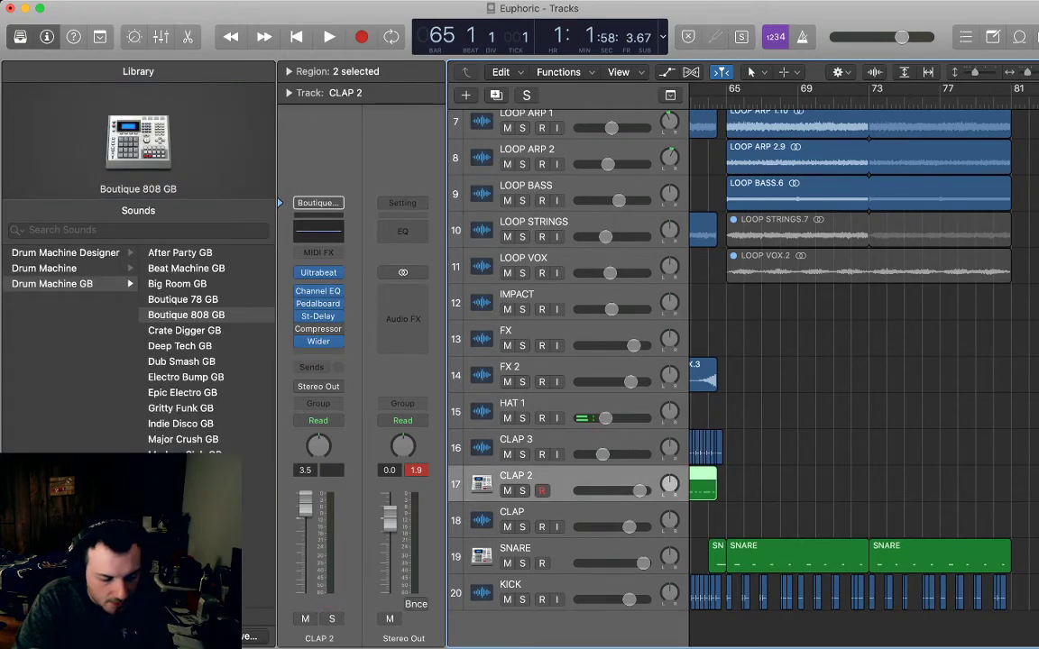
{"action": "key", "text": "super+d"}
{"action": "left_click", "coordinate": [181, 346]}
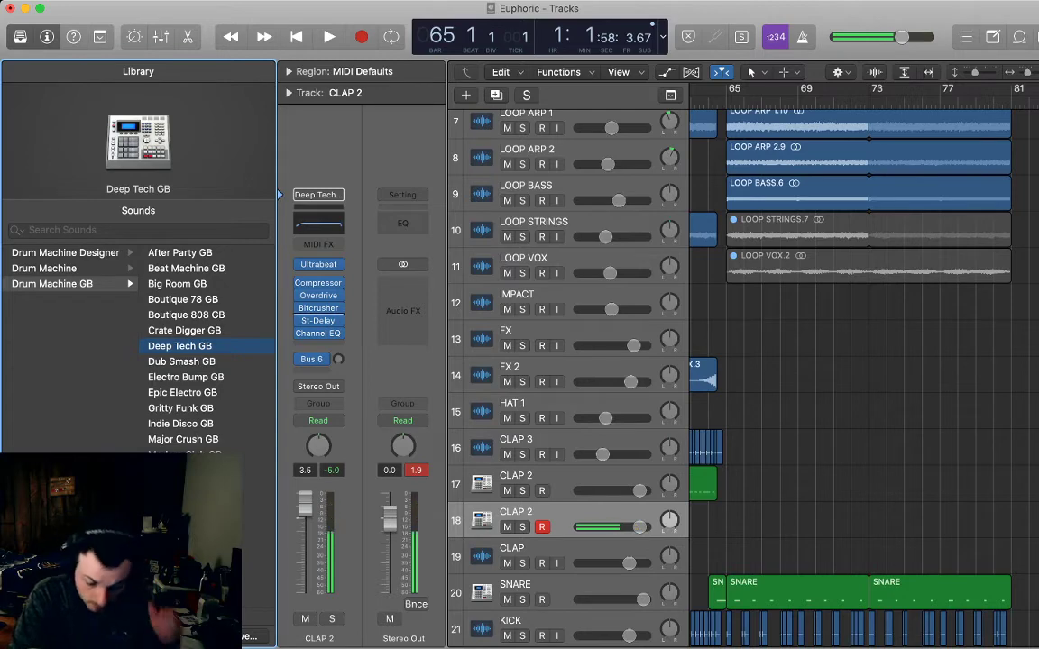
- Record a Ride pattern from bar 73 to 81 on the Deep Tech GB track and quantize its notes to 1/16
{"action": "key", "text": "r"}
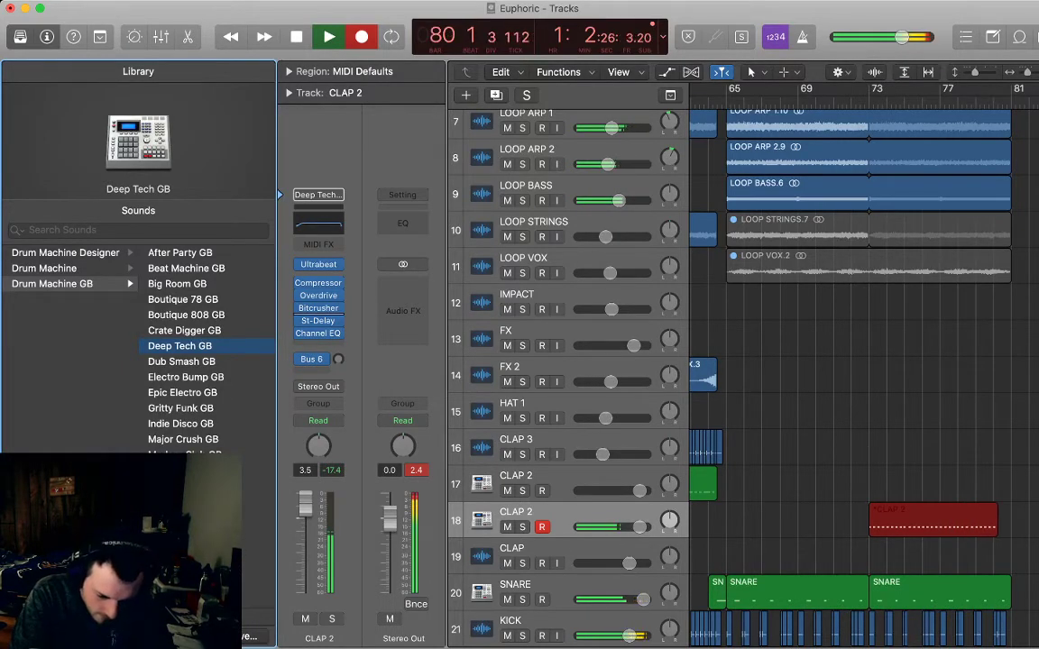
{"action": "key", "text": "space"}
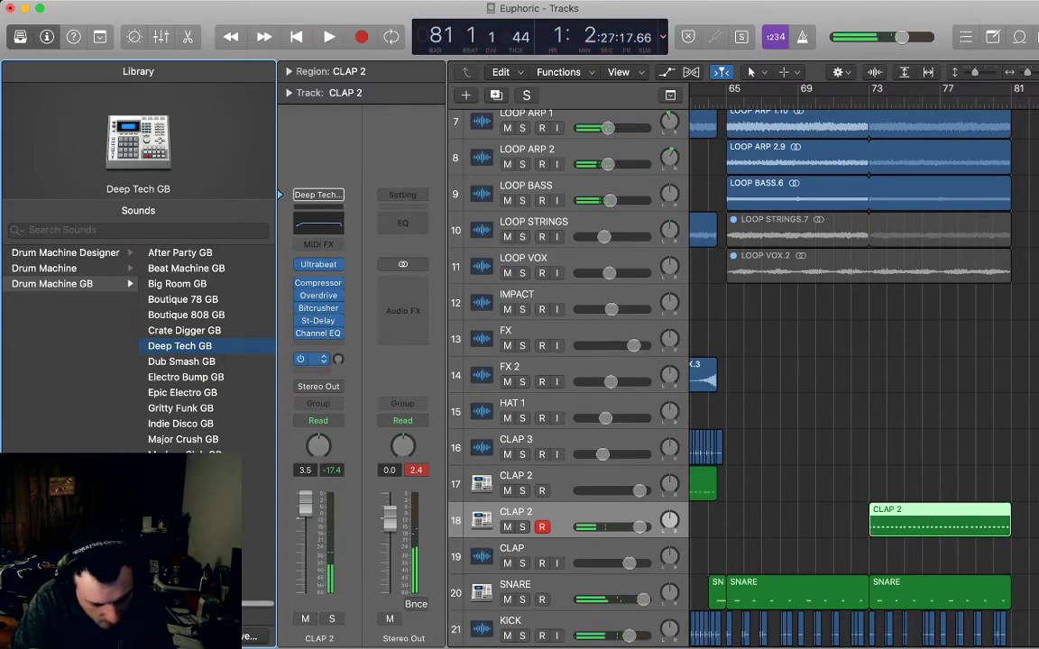
{"action": "key", "text": "p"}
{"action": "left_click_drag", "start_coordinate": [1005, 534], "coordinate": [687, 450]}
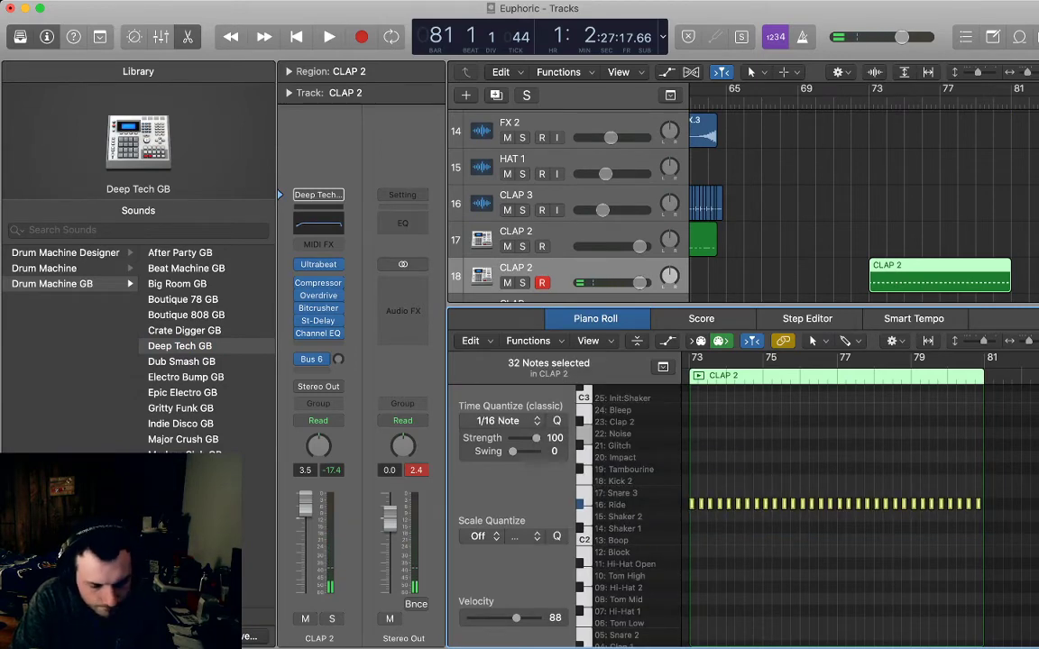
{"action": "key", "text": "p"}
- Unmute the LOOP STRINGS.7 region starting at bar 65 and play the section from its beginning
{"action": "left_click_drag", "start_coordinate": [888, 285], "coordinate": [838, 198]}
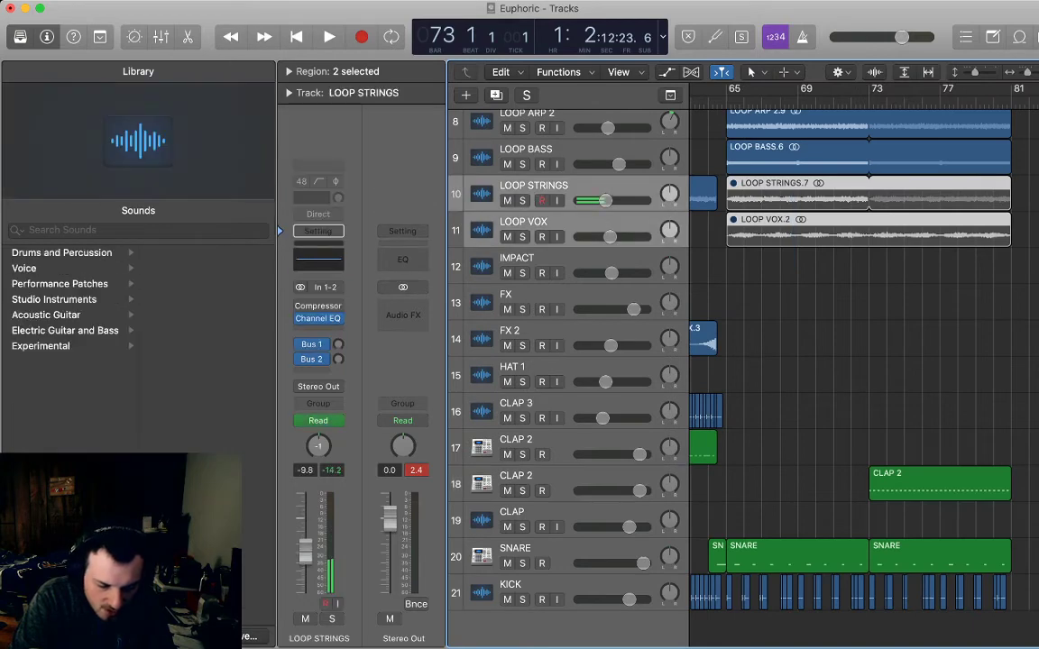
{"action": "left_click", "coordinate": [857, 293]}
{"action": "left_click", "coordinate": [853, 193]}
{"action": "key", "text": "m"}
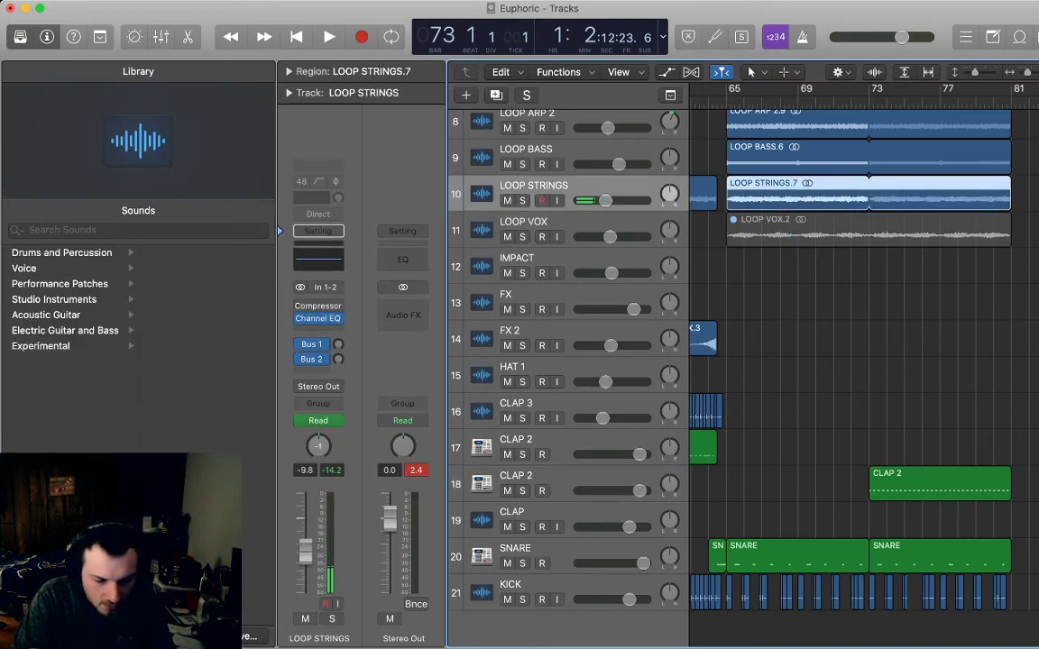
{"action": "key", "text": "shift+comma"}
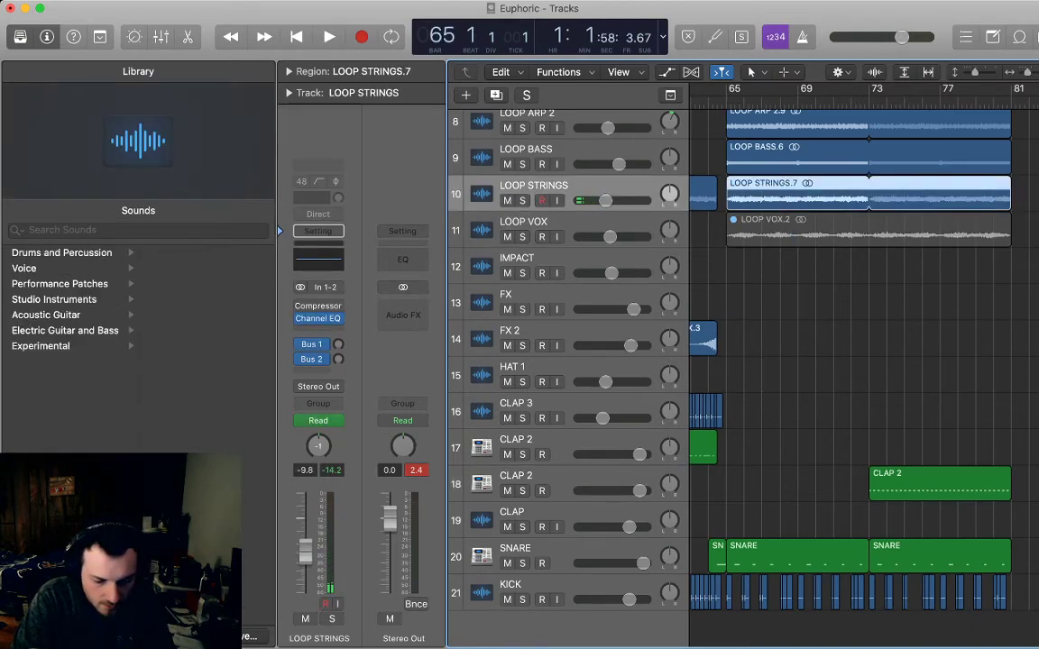
{"action": "key", "text": "space"}
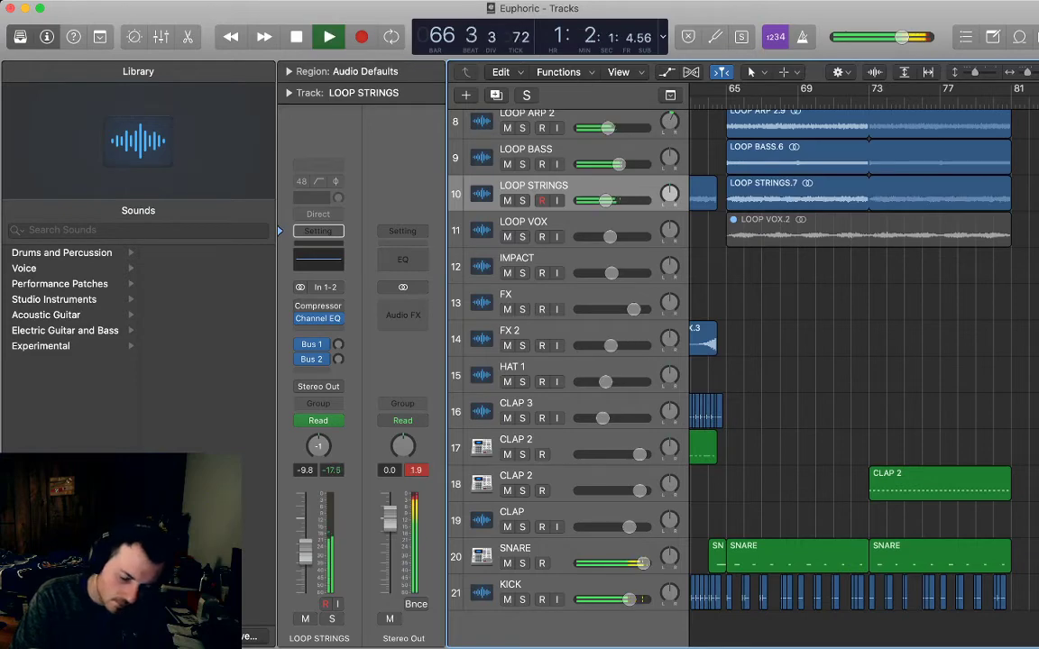
{"action": "scroll", "coordinate": [743, 361], "scroll_direction": "up", "scroll_amount": 1}
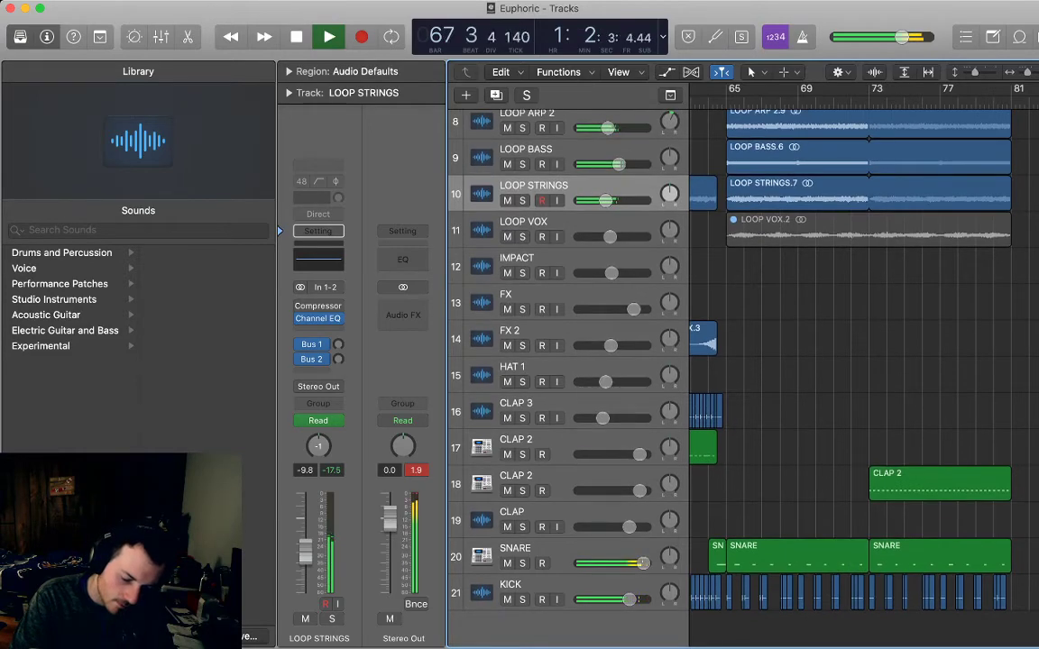
- Select the SNARE track and replay the build-up from bar 63 into the section at bar 65
{"action": "left_click", "coordinate": [568, 548]}
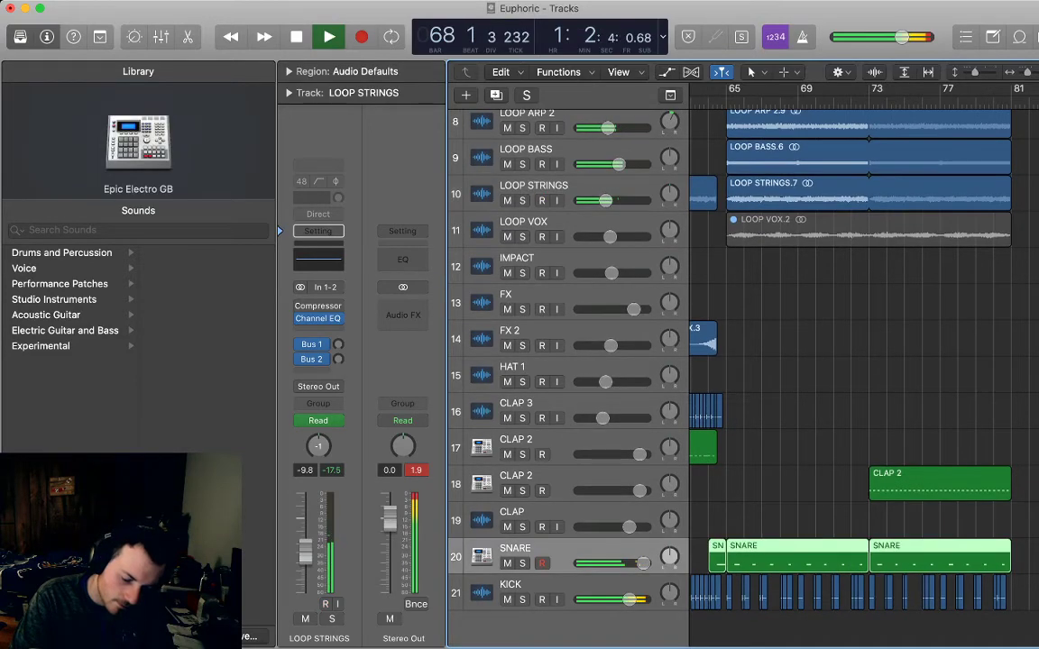
{"action": "scroll", "coordinate": [864, 361], "scroll_direction": "left", "scroll_amount": 10}
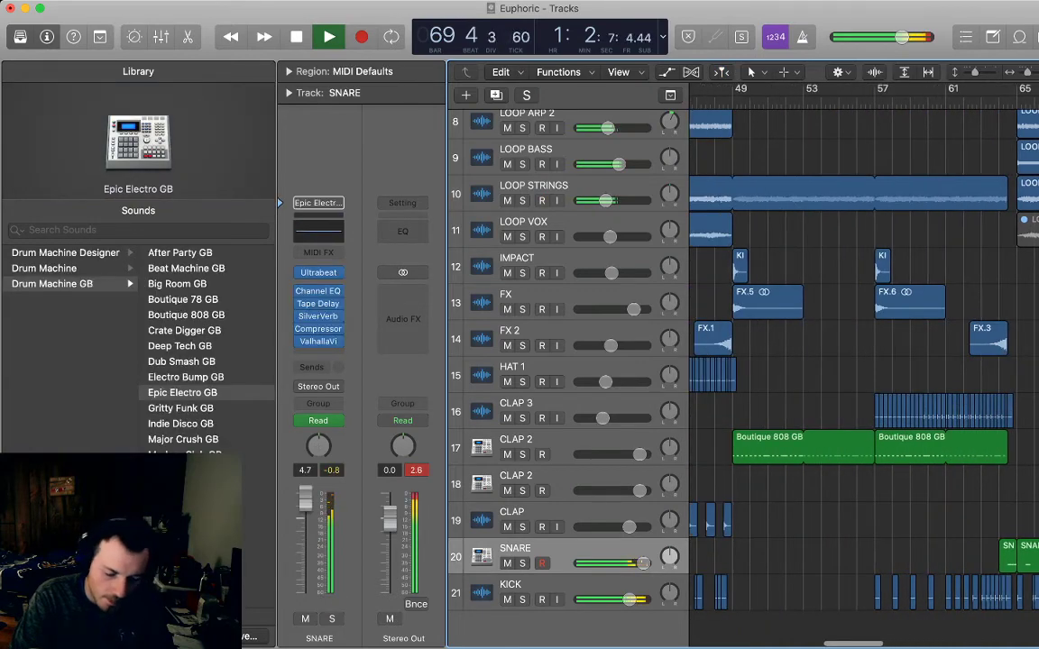
{"action": "key", "text": "space"}
{"action": "key", "text": "super+Right"}
{"action": "key", "text": "super+Right"}
{"action": "key", "text": "super+Right"}
{"action": "key", "text": "super+Right"}
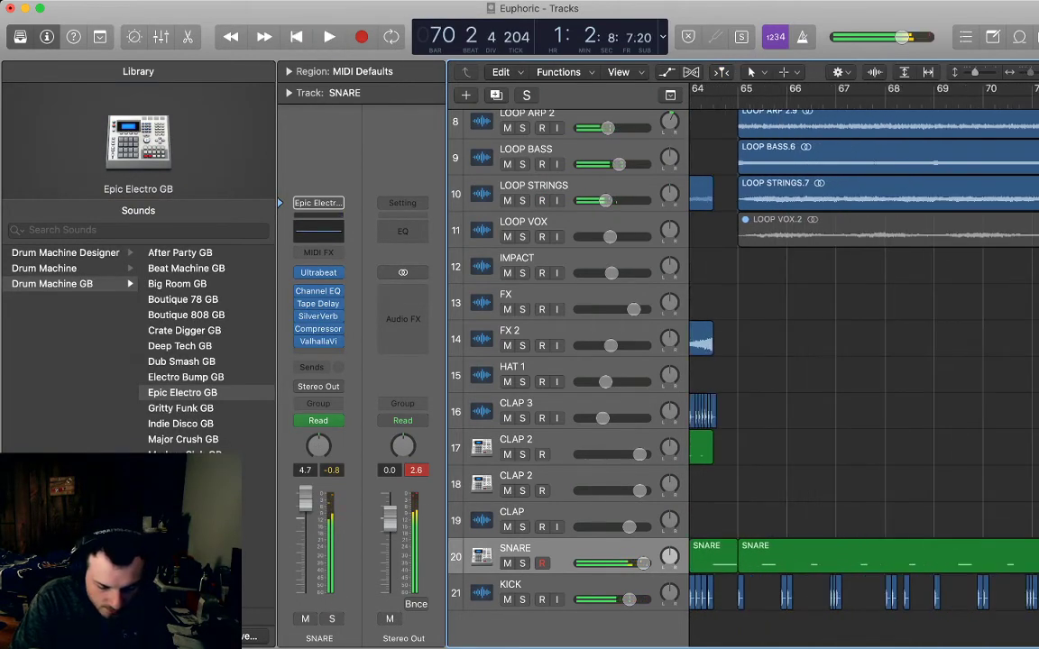
{"action": "scroll", "coordinate": [864, 361], "scroll_direction": "left", "scroll_amount": 5}
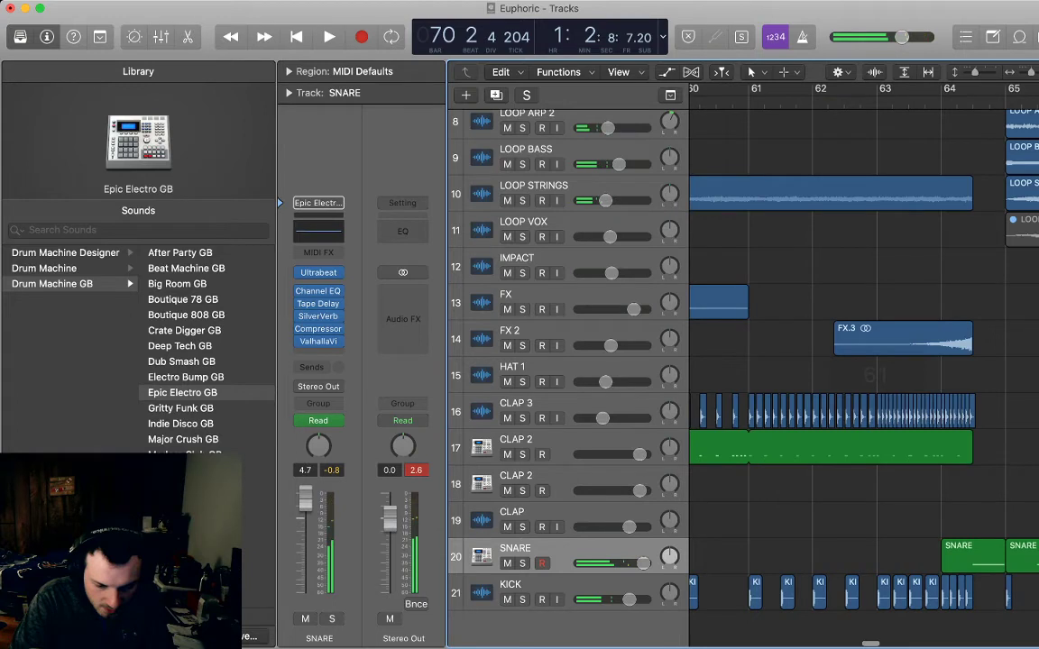
{"action": "key", "text": "space"}
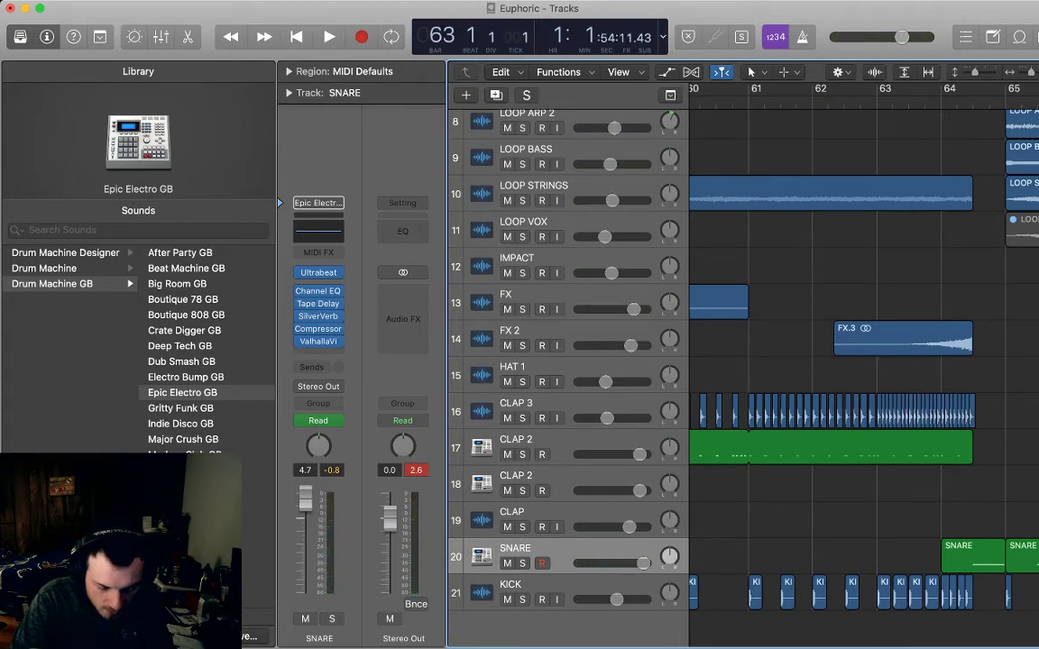
- Delete the second and fourth clap regions after bar 63 on the CLAP 3 track
{"action": "key", "text": "super+Right"}
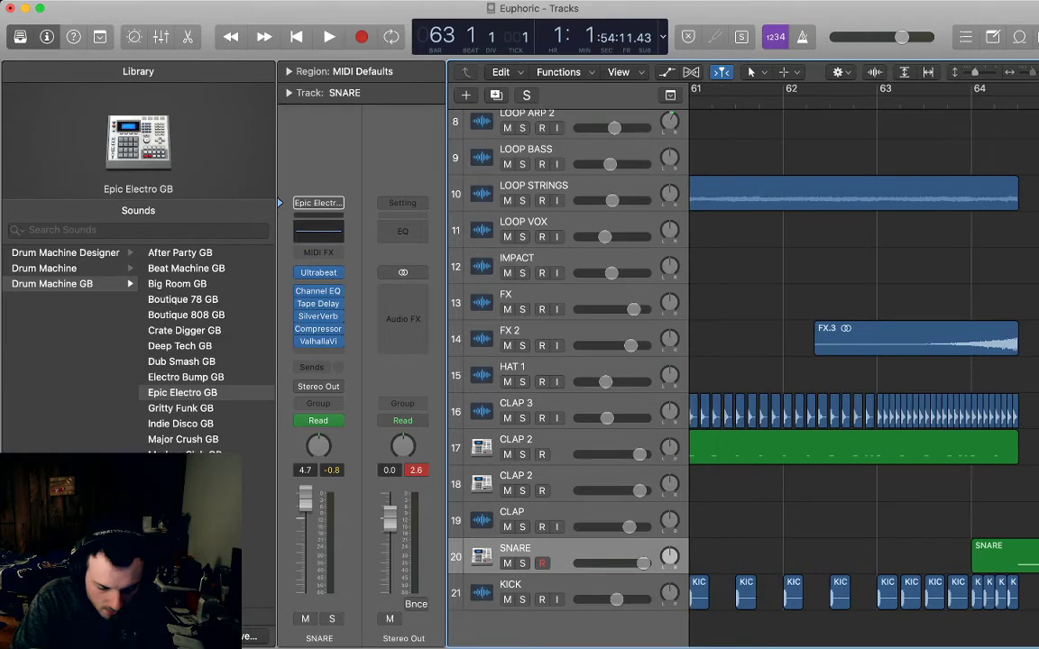
{"action": "key", "text": "super+Right"}
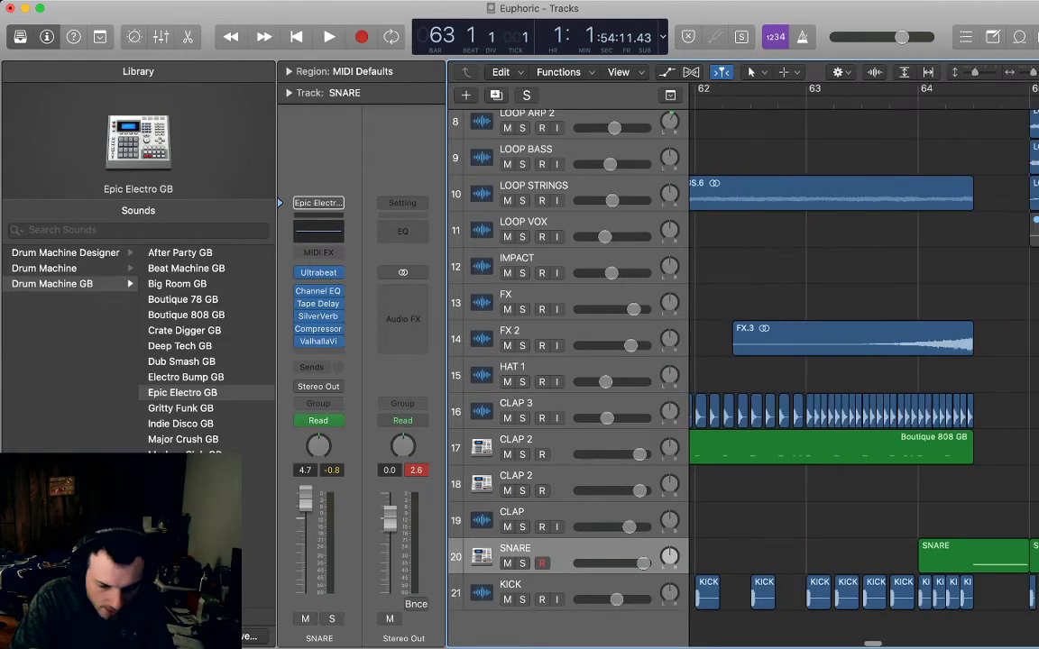
{"action": "key", "text": "super+Right"}
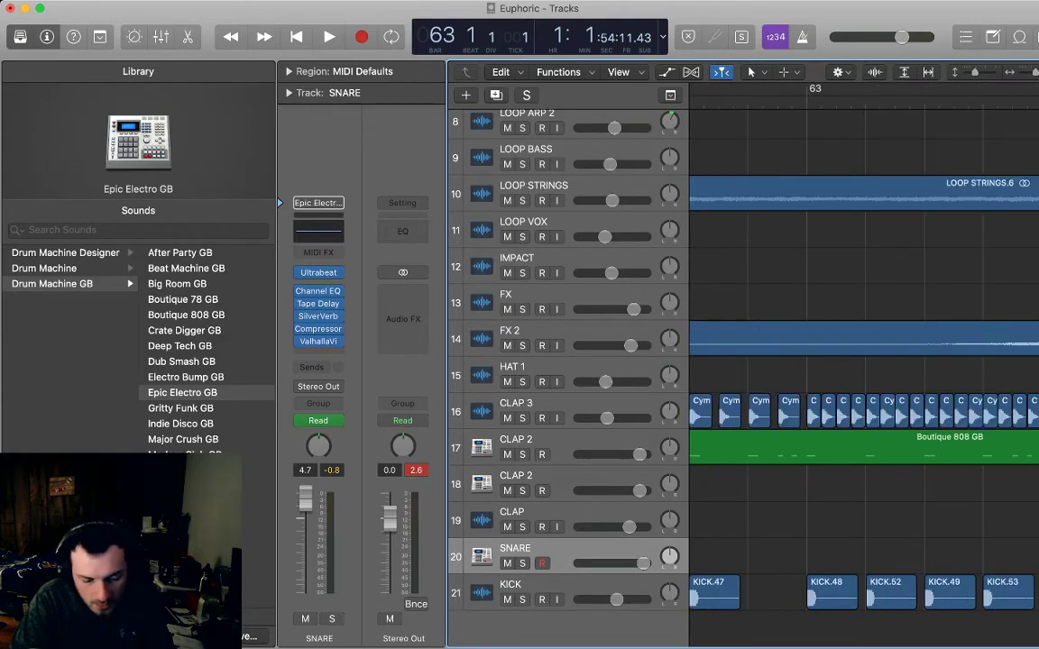
{"action": "left_click", "coordinate": [828, 411]}
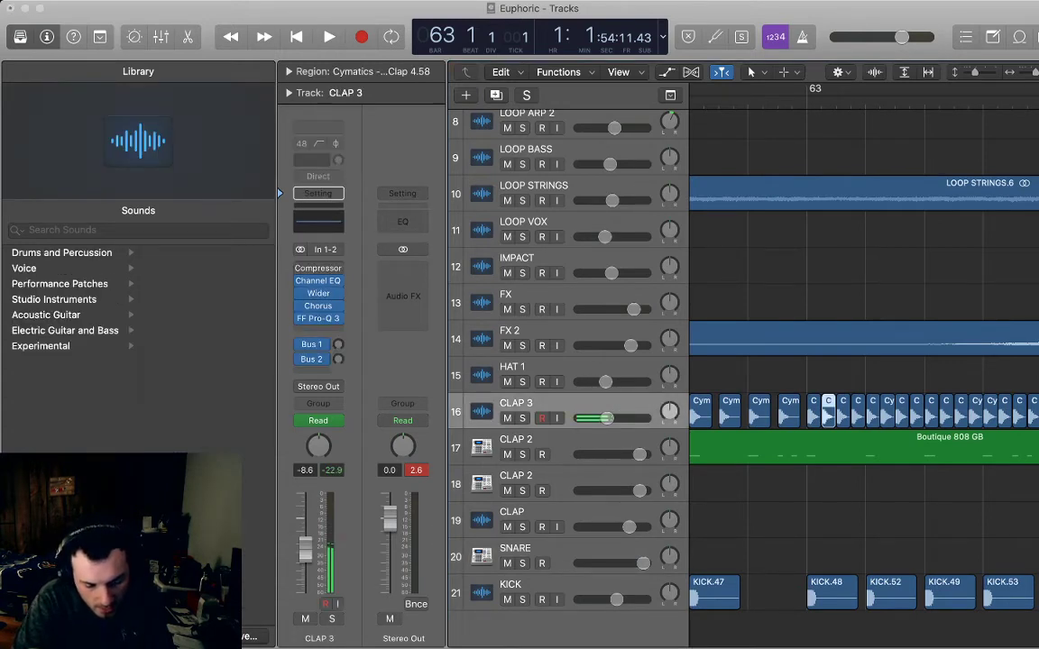
{"action": "key", "text": "Delete"}
{"action": "left_click", "coordinate": [857, 412]}
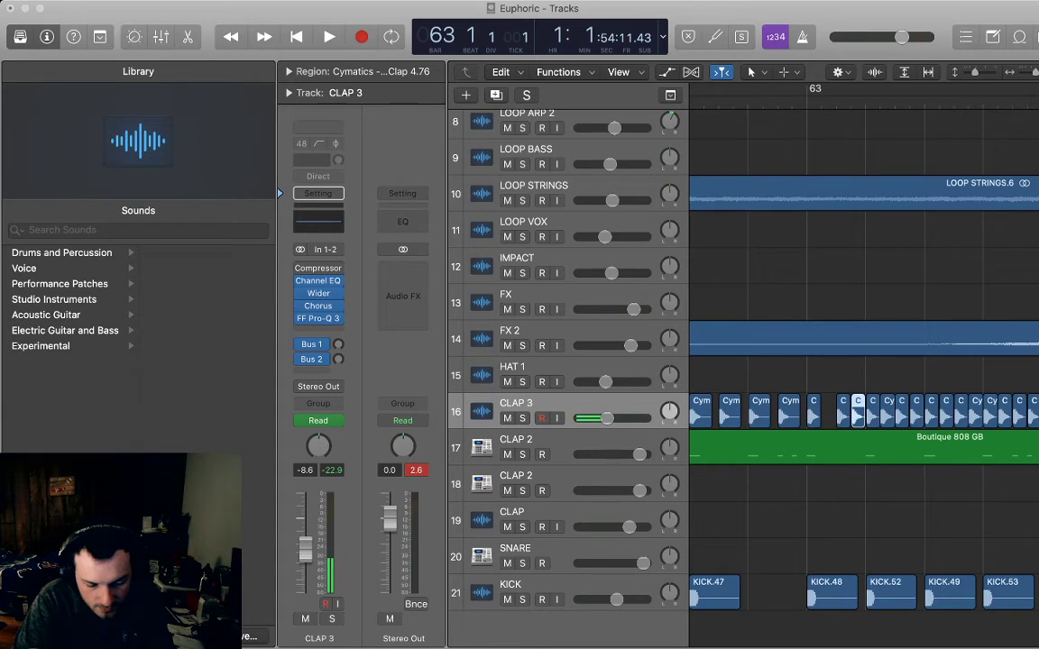
{"action": "key", "text": "Delete"}
- Delete every other CLAP 3 region from the sixth clap position after bar 63 to the middle of bar 64
{"action": "left_click", "coordinate": [887, 411]}
{"action": "left_click", "coordinate": [916, 412], "text": "shift"}
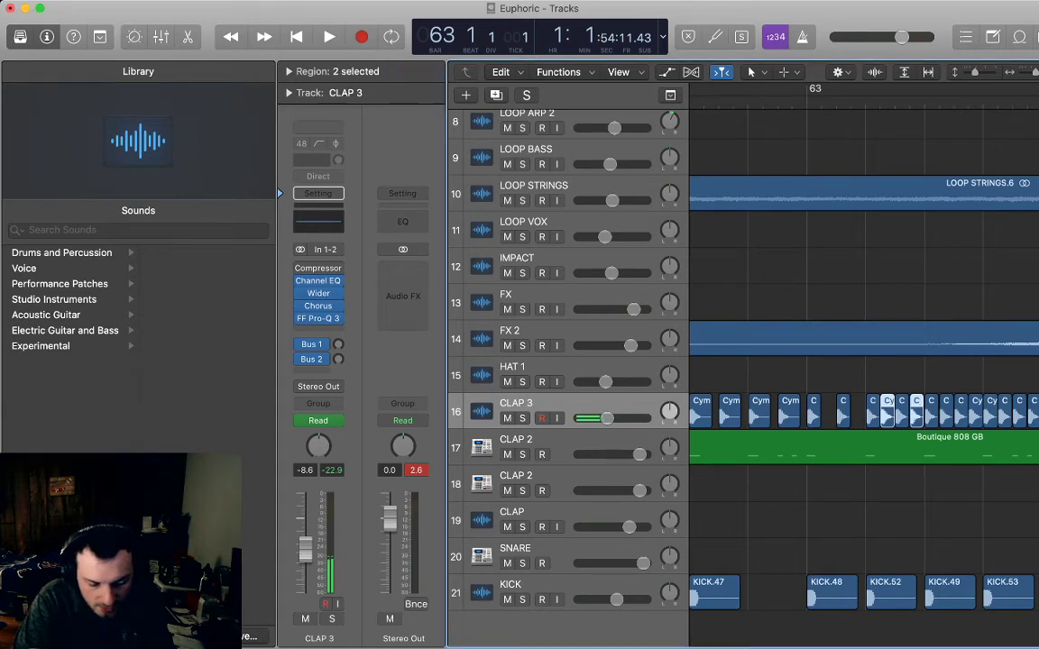
{"action": "scroll", "coordinate": [917, 411], "scroll_direction": "right", "scroll_amount": 2}
{"action": "scroll", "coordinate": [852, 411], "scroll_direction": "right", "scroll_amount": 1}
{"action": "left_click", "coordinate": [851, 411], "text": "shift"}
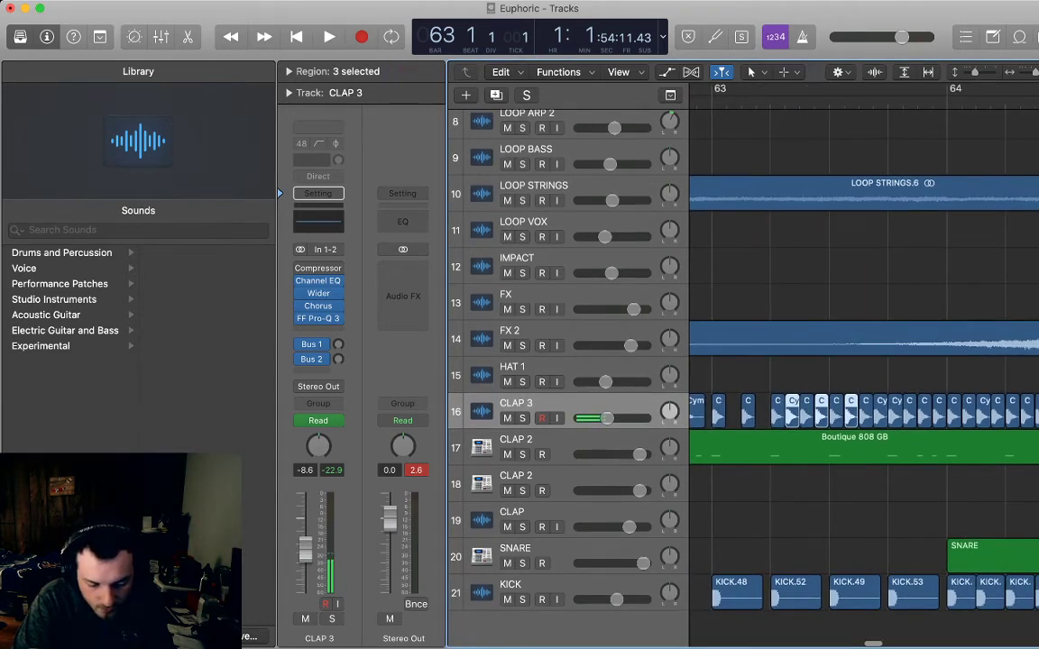
{"action": "left_click", "coordinate": [880, 411], "text": "shift"}
{"action": "key", "text": "shift+Right"}
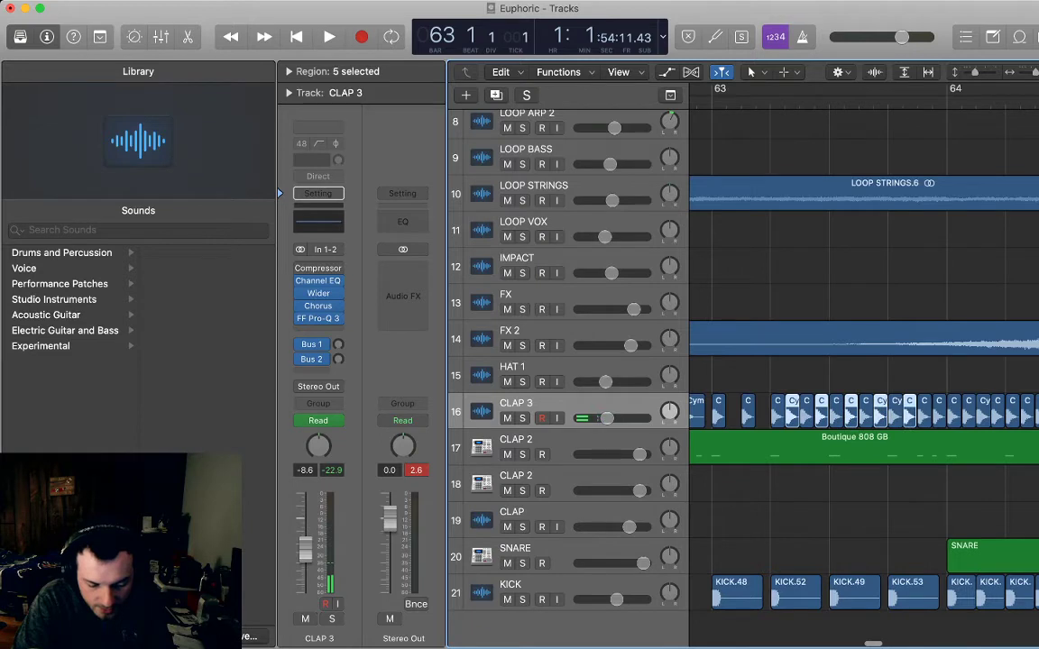
{"action": "key", "text": "shift+Right"}
{"action": "key", "text": "shift+Right"}
{"action": "key", "text": "shift+Right"}
{"action": "key", "text": "shift+Right"}
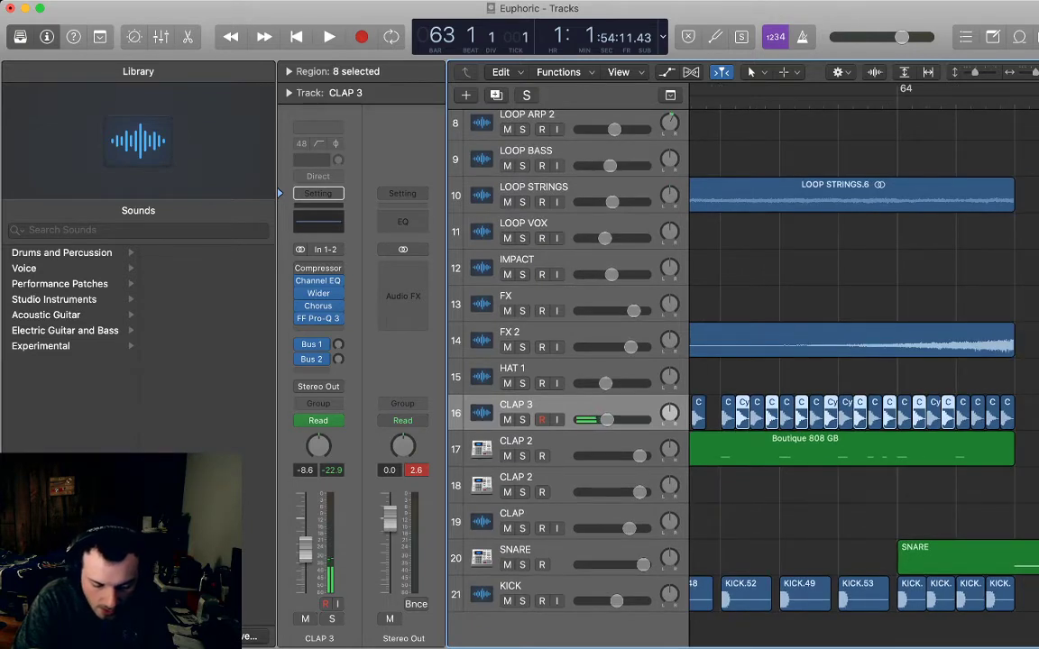
{"action": "key", "text": "shift+Right"}
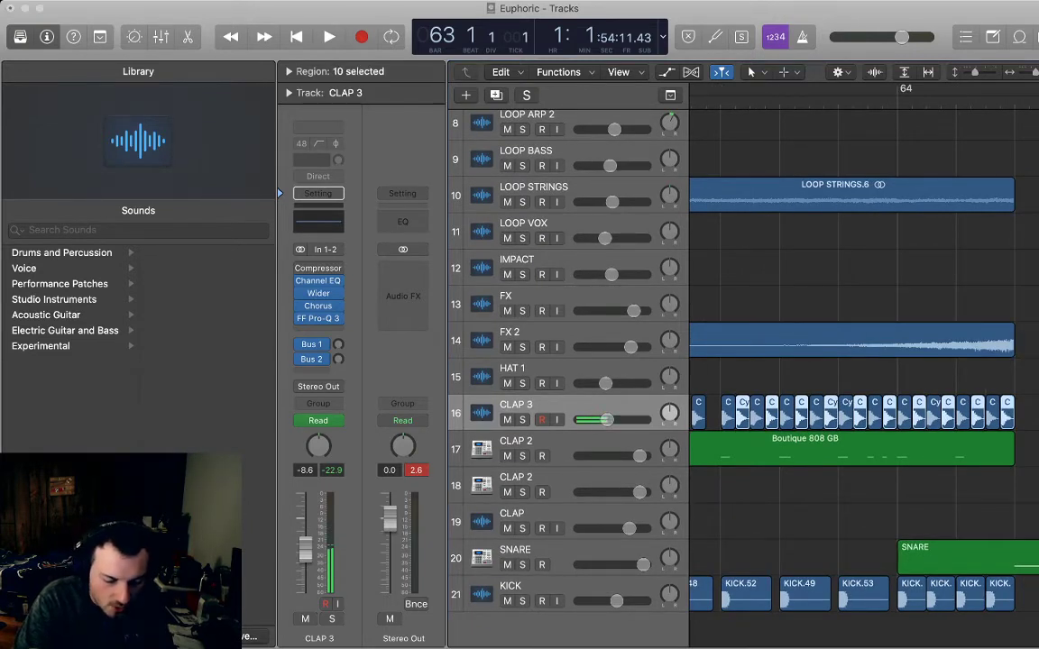
{"action": "key", "text": "Delete"}
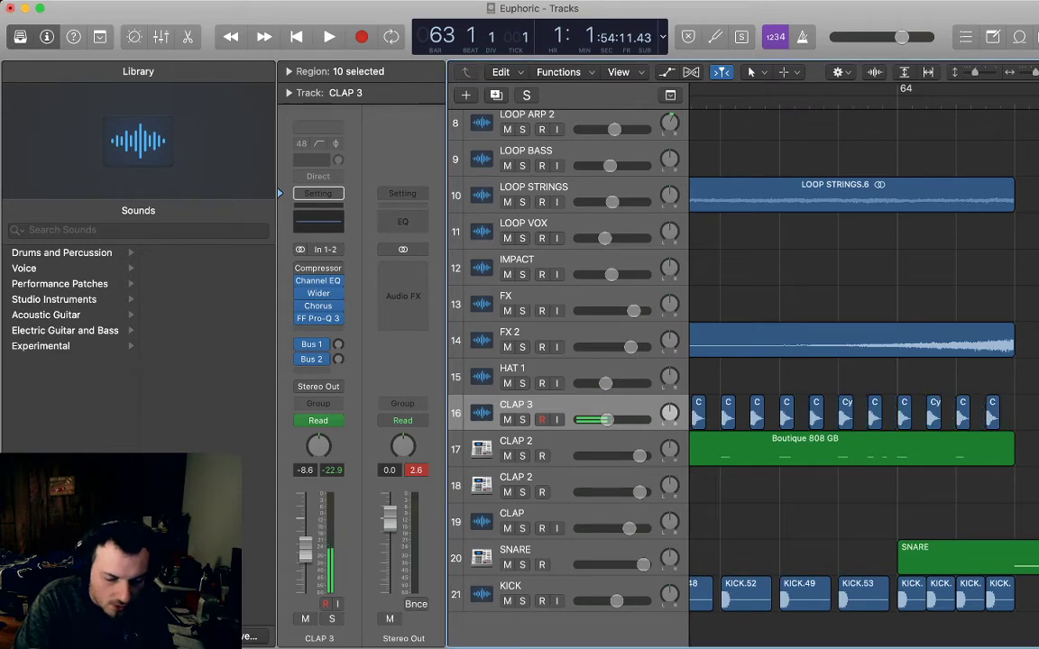
- Play the build-up from bar 63 into bar 65 repeatedly to check the thinned CLAP 3 pattern
{"action": "scroll", "coordinate": [863, 360], "scroll_direction": "down", "scroll_amount": 2}
{"action": "scroll", "coordinate": [864, 361], "scroll_direction": "left", "scroll_amount": 1}
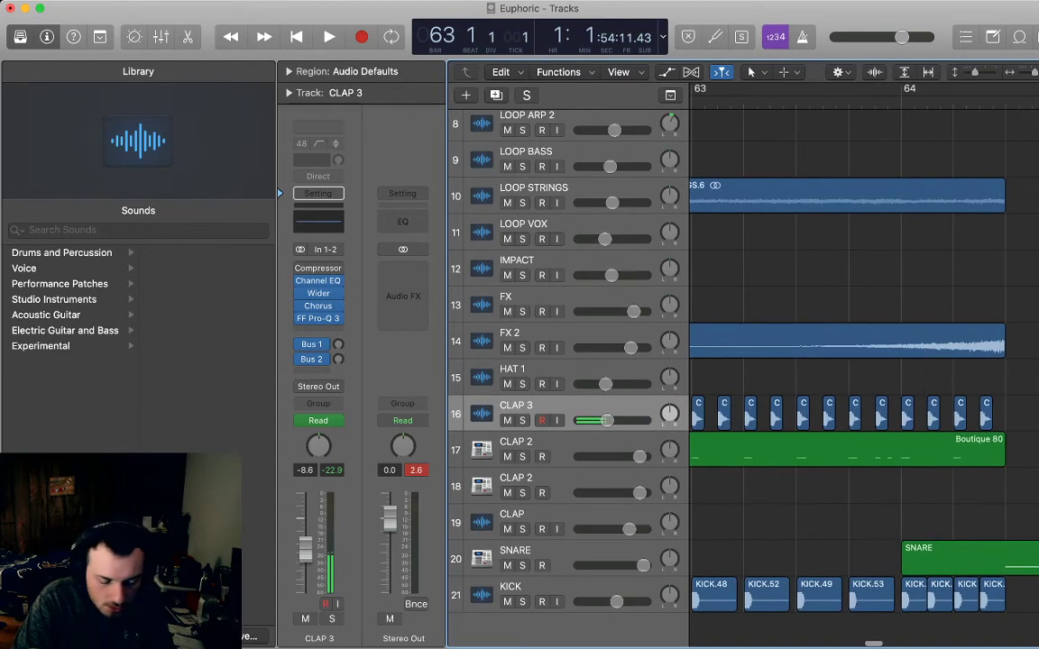
{"action": "scroll", "coordinate": [847, 360], "scroll_direction": "left", "scroll_amount": 1}
{"action": "key", "text": "space"}
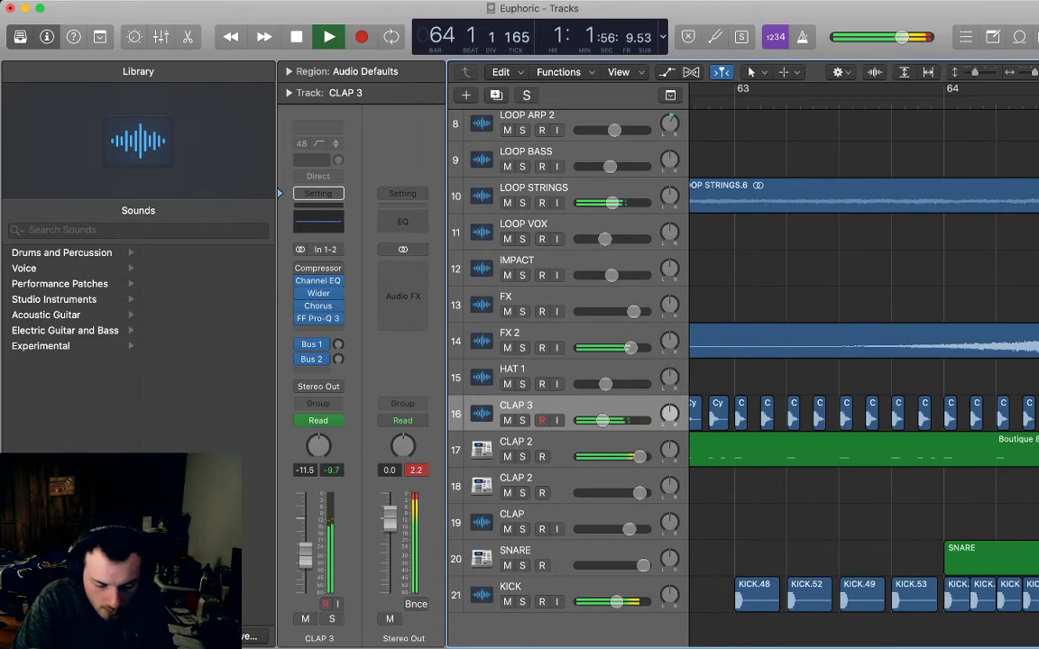
{"action": "key", "text": "space"}
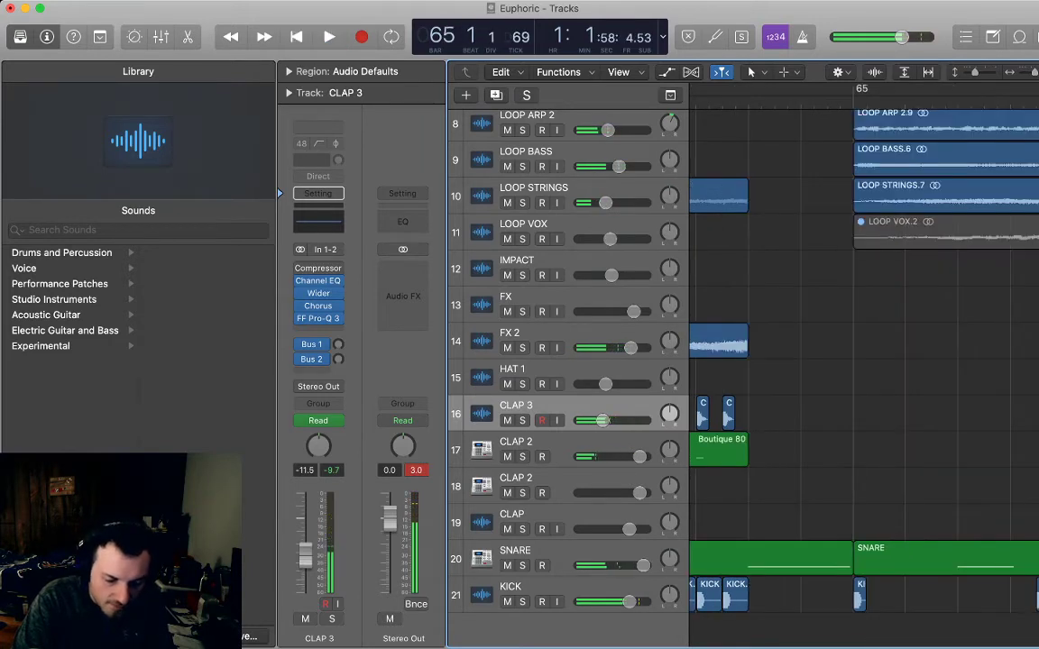
{"action": "key", "text": "super+Left"}
{"action": "key", "text": "super+Left"}
{"action": "key", "text": "super+Left"}
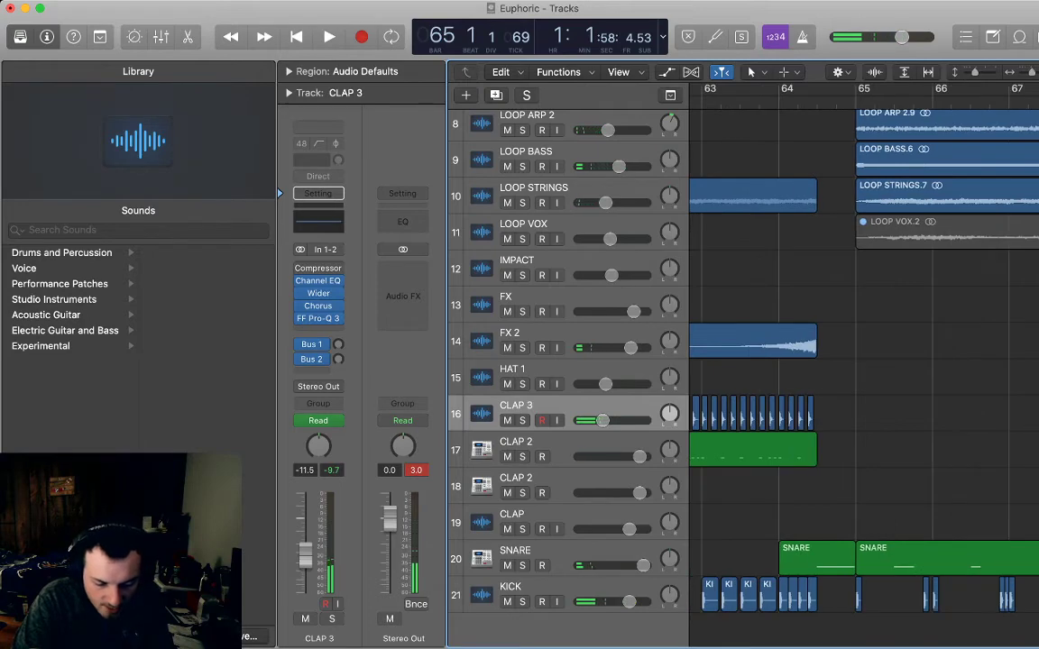
{"action": "scroll", "coordinate": [863, 379], "scroll_direction": "left", "scroll_amount": 1}
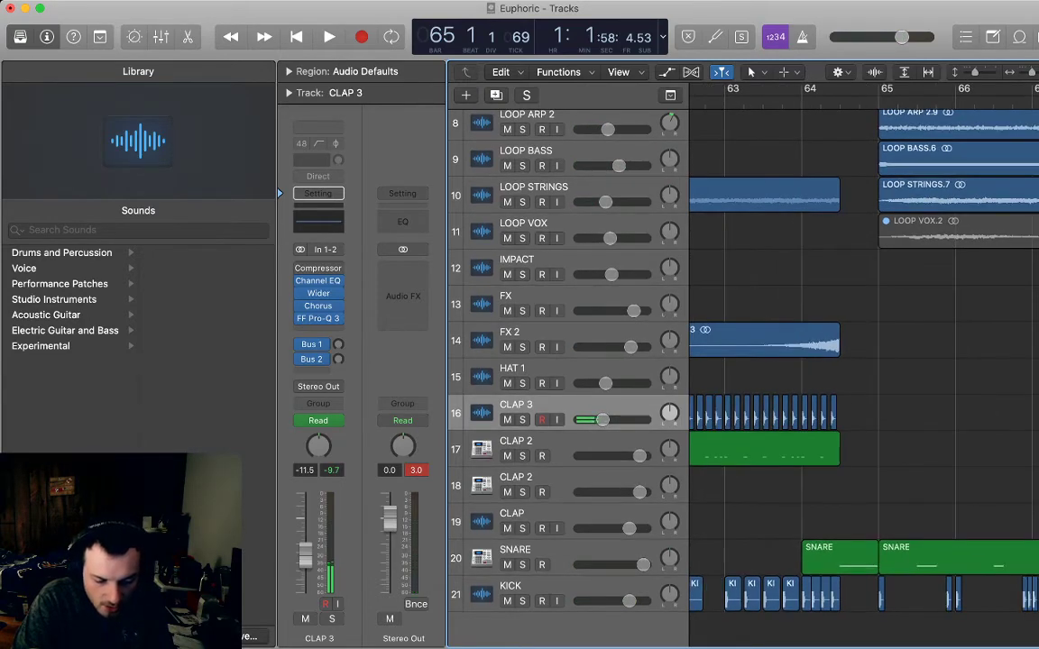
{"action": "key", "text": "space"}
{"action": "key", "text": "space"}
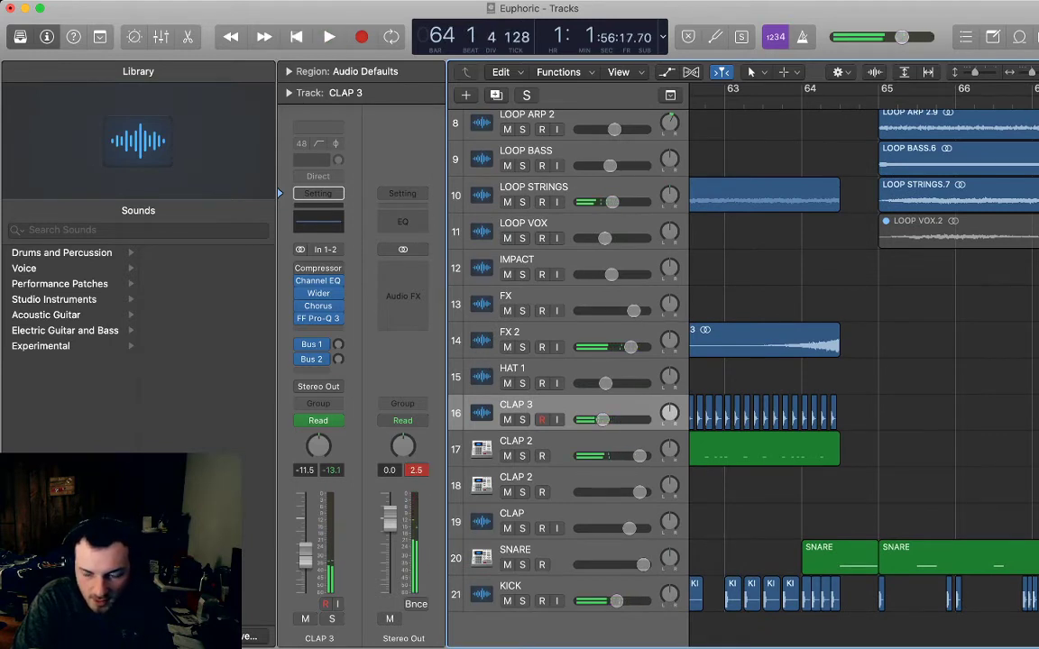
{"action": "key", "text": "comma"}
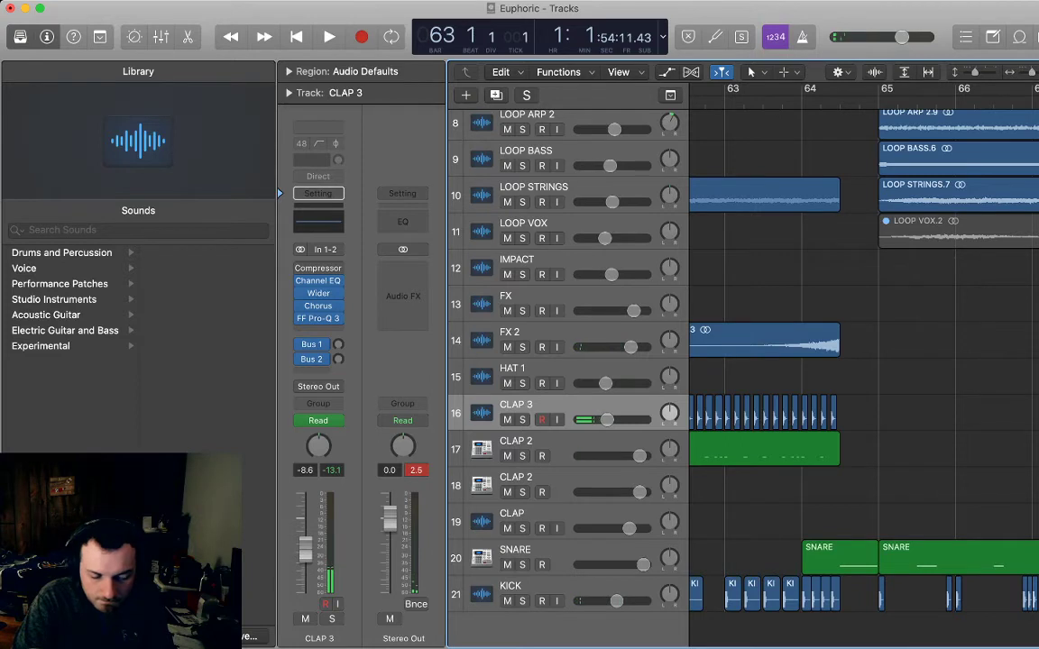
{"action": "key", "text": "space"}
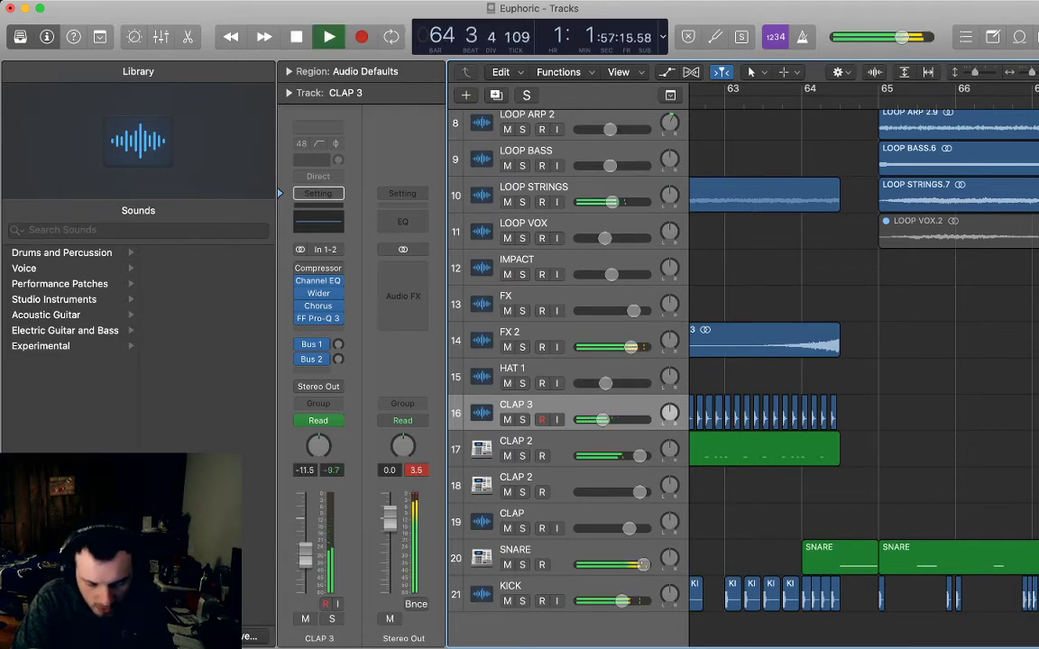
{"action": "key", "text": "space"}
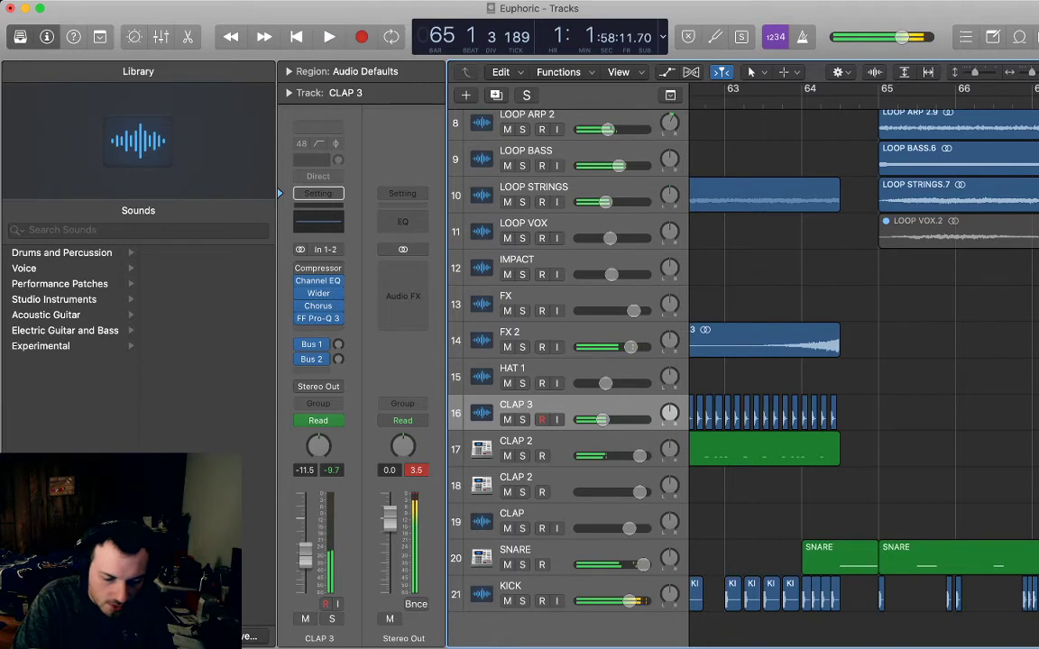
{"action": "key", "text": "comma"}
{"action": "key", "text": "super+Left"}
{"action": "scroll", "coordinate": [803, 361], "scroll_direction": "down", "scroll_amount": 1}
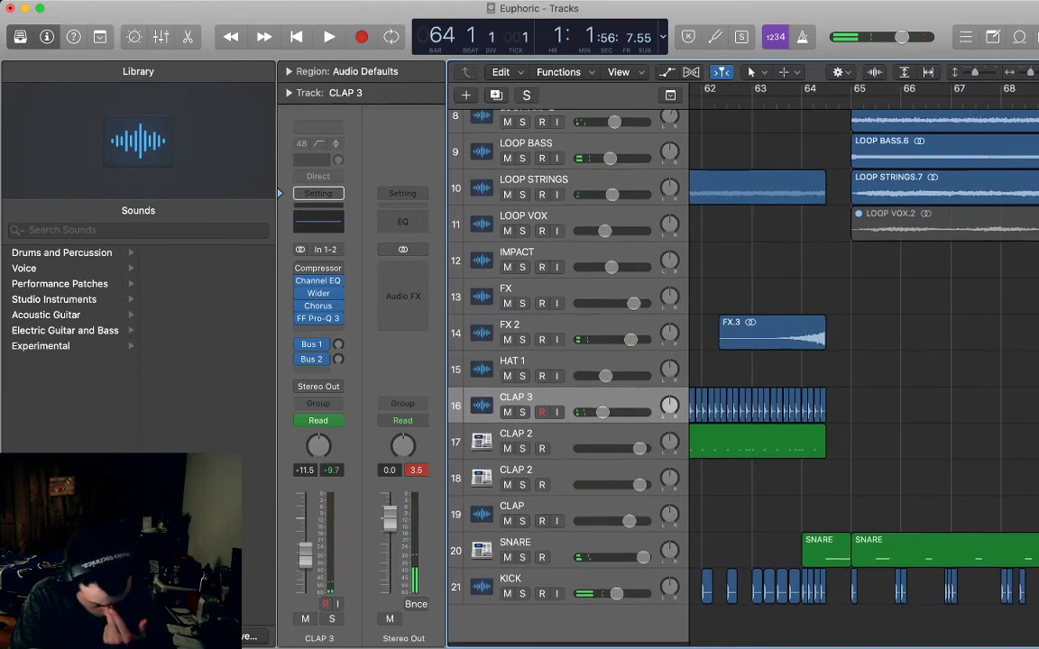
{"action": "scroll", "coordinate": [802, 360], "scroll_direction": "up", "scroll_amount": 1}
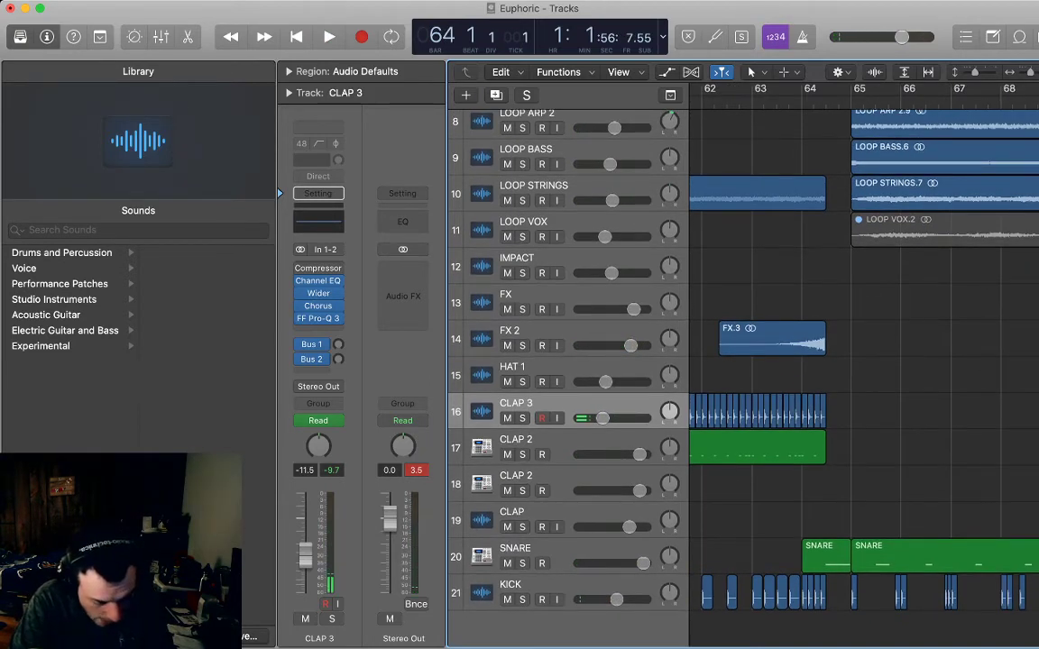
- Select the KICK track and play the project from its beginning
{"action": "left_click", "coordinate": [559, 586]}
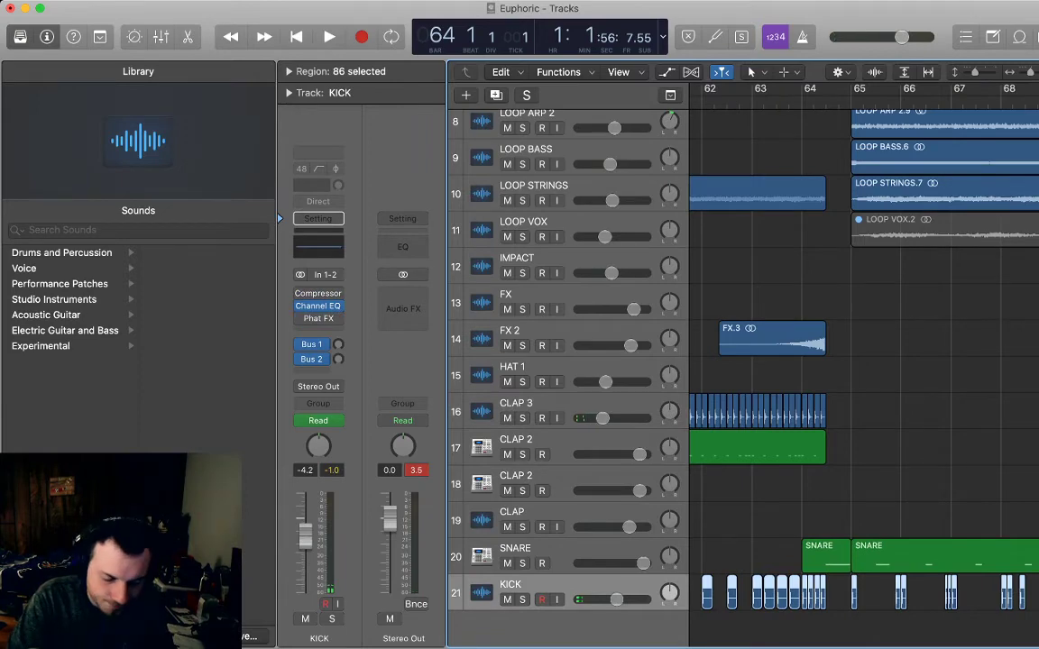
{"action": "key", "text": "Delete"}
{"action": "key", "text": "Return"}
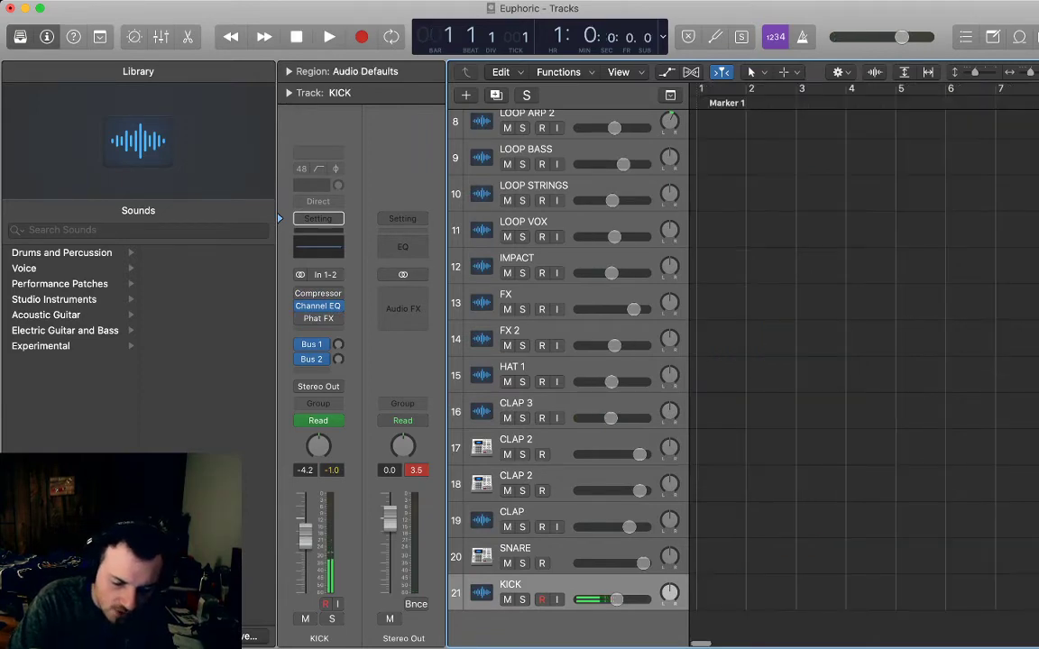
{"action": "key", "text": "super+Left"}
{"action": "key", "text": "super+Left"}
{"action": "key", "text": "super+Left"}
{"action": "key", "text": "super+Left"}
{"action": "key", "text": "super+Left"}
{"action": "key", "text": "super+Left"}
{"action": "key", "text": "space"}
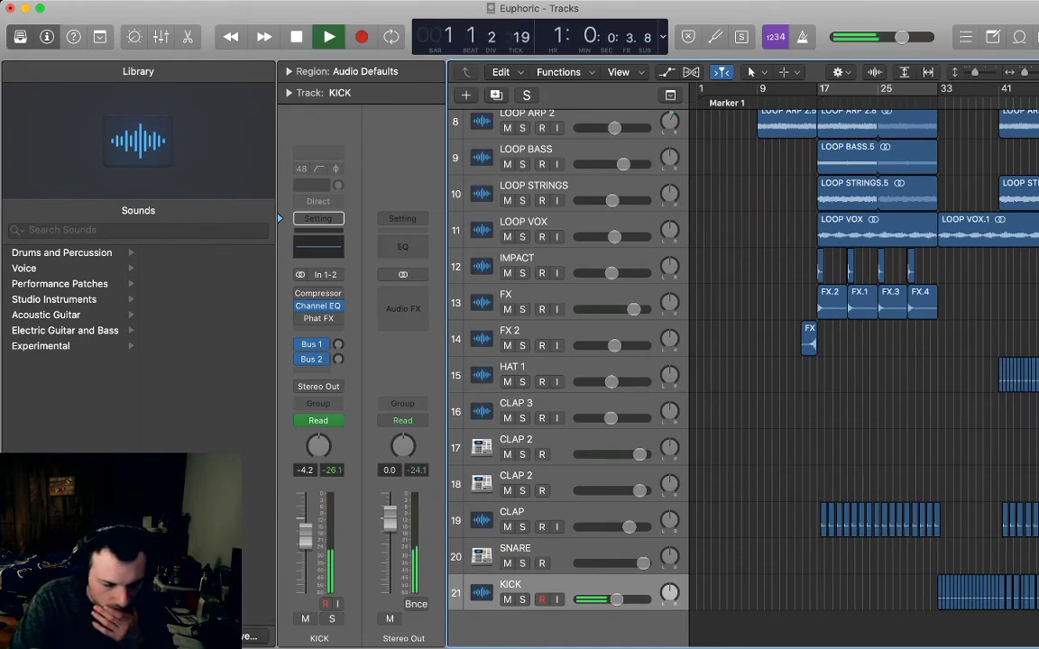
{"action": "scroll", "coordinate": [865, 361], "scroll_direction": "up", "scroll_amount": 5}
{"action": "scroll", "coordinate": [866, 361], "scroll_direction": "up", "scroll_amount": 1}
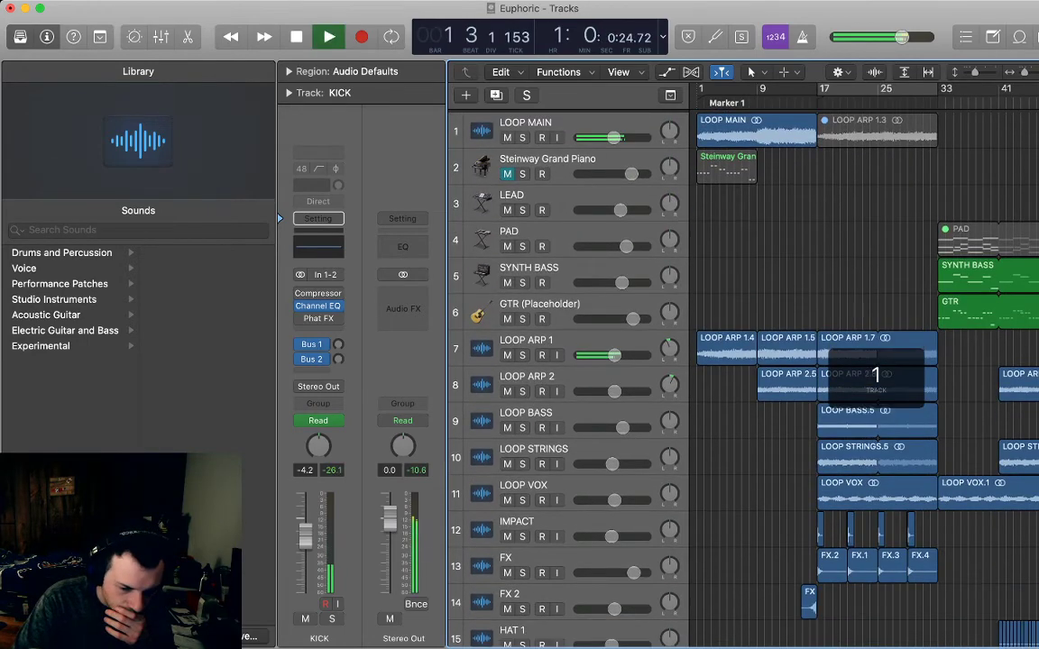
- Examine the full arrangement across all tracks while the song plays
{"action": "key", "text": "super+Left"}
{"action": "key", "text": "super+Left"}
{"action": "key", "text": "super+Left"}
{"action": "key", "text": "super+Left"}
{"action": "scroll", "coordinate": [865, 361], "scroll_direction": "down", "scroll_amount": 2}
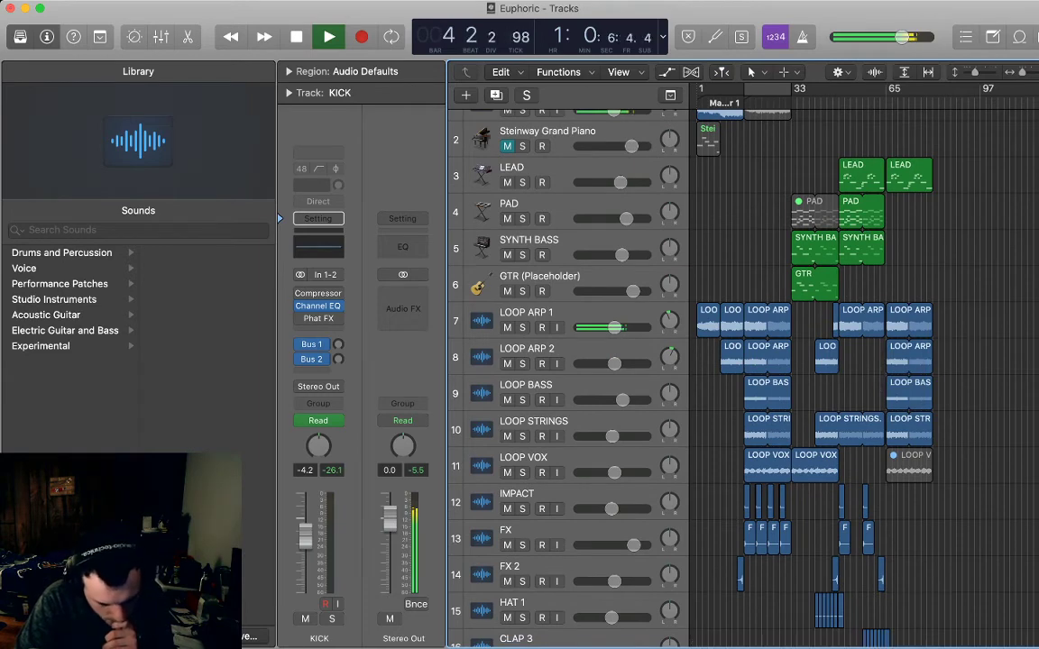
{"action": "scroll", "coordinate": [875, 374], "scroll_direction": "down", "scroll_amount": 3}
{"action": "scroll", "coordinate": [875, 374], "scroll_direction": "down", "scroll_amount": 1}
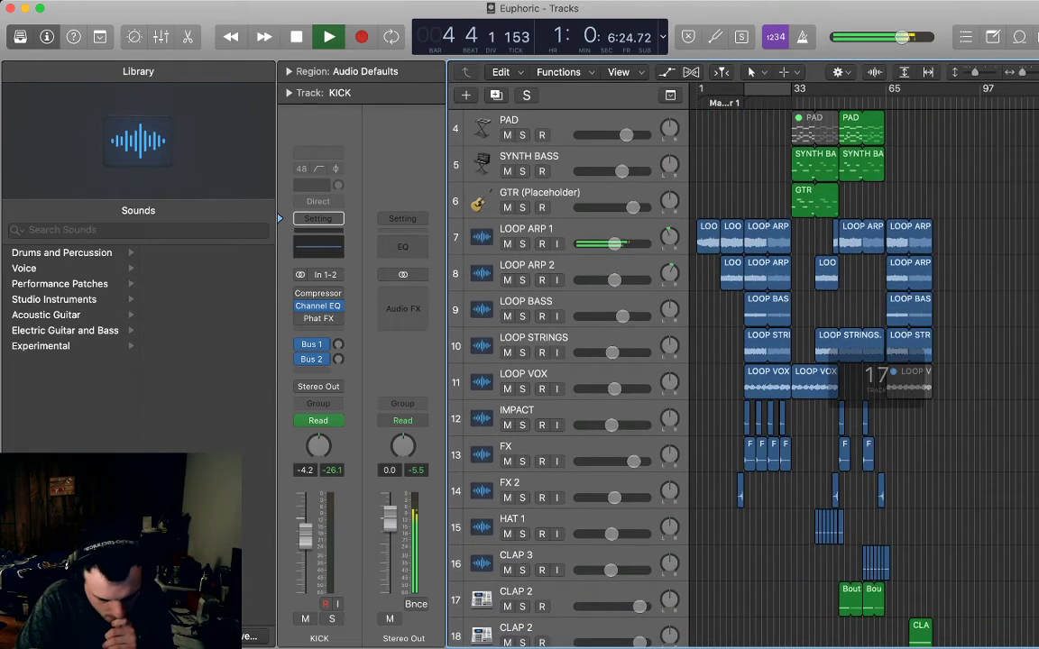
{"action": "scroll", "coordinate": [875, 375], "scroll_direction": "down", "scroll_amount": 2}
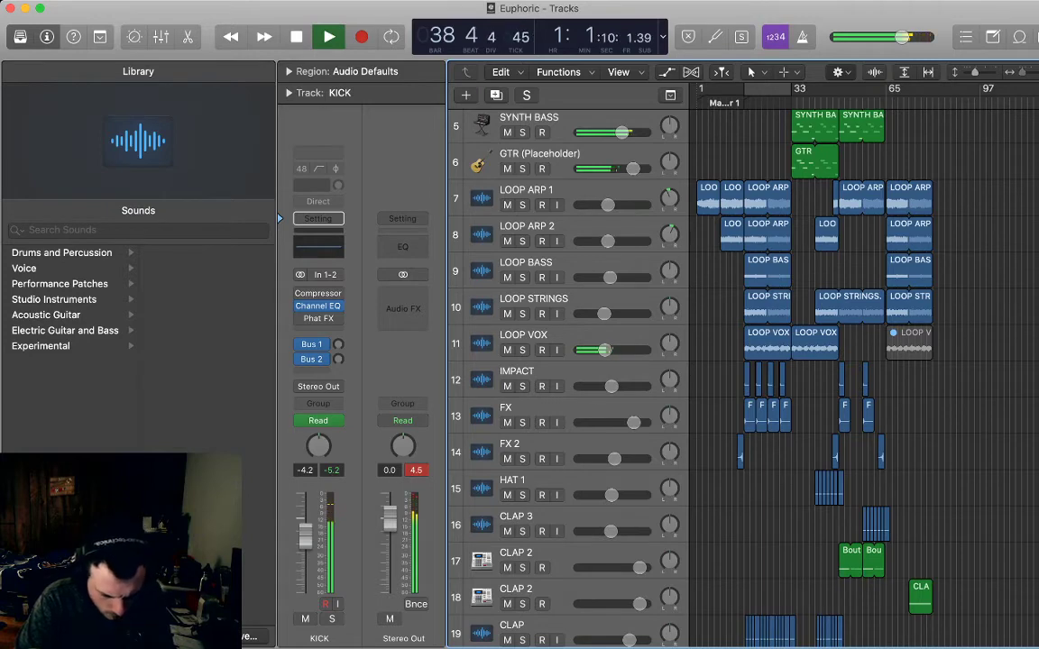
- Stop the playback and listen again from bar 29 to the passage leading into bar 33
{"action": "key", "text": "super+Right"}
{"action": "key", "text": "super+Right"}
{"action": "key", "text": "super+Right"}
{"action": "key", "text": "super+Right"}
{"action": "key", "text": "space"}
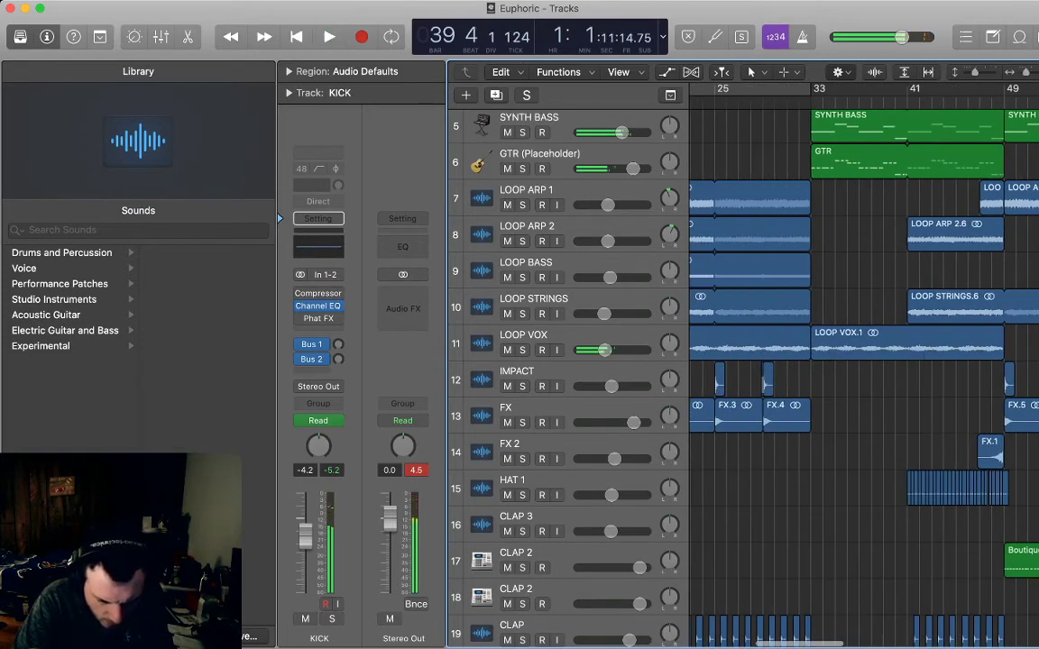
{"action": "key", "text": "space"}
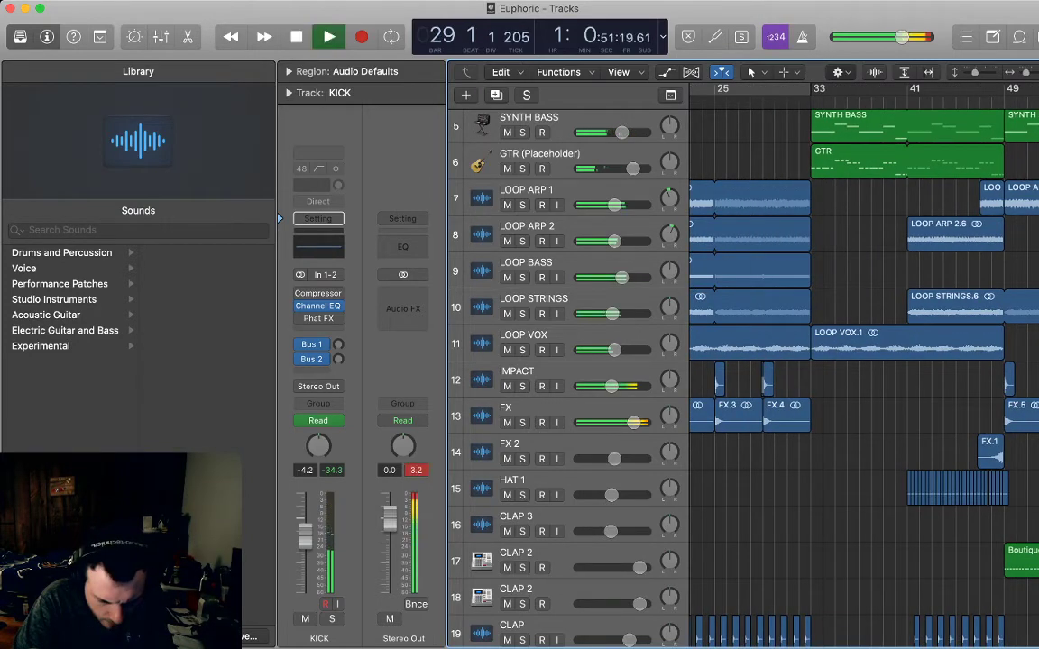
{"action": "scroll", "coordinate": [568, 379], "scroll_direction": "down", "scroll_amount": 3}
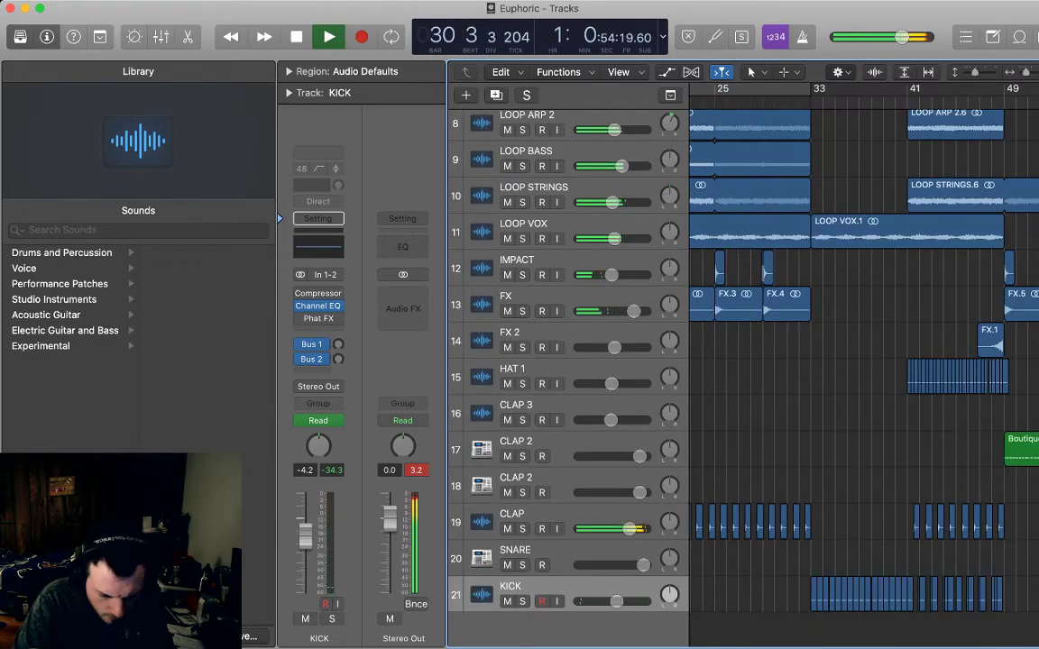
- Mute the four CLAP regions between bars 29 and 33 and replay the passage from bar 29
{"action": "key", "text": "space"}
{"action": "left_click_drag", "start_coordinate": [835, 521], "coordinate": [772, 517]}
{"action": "key", "text": "space"}
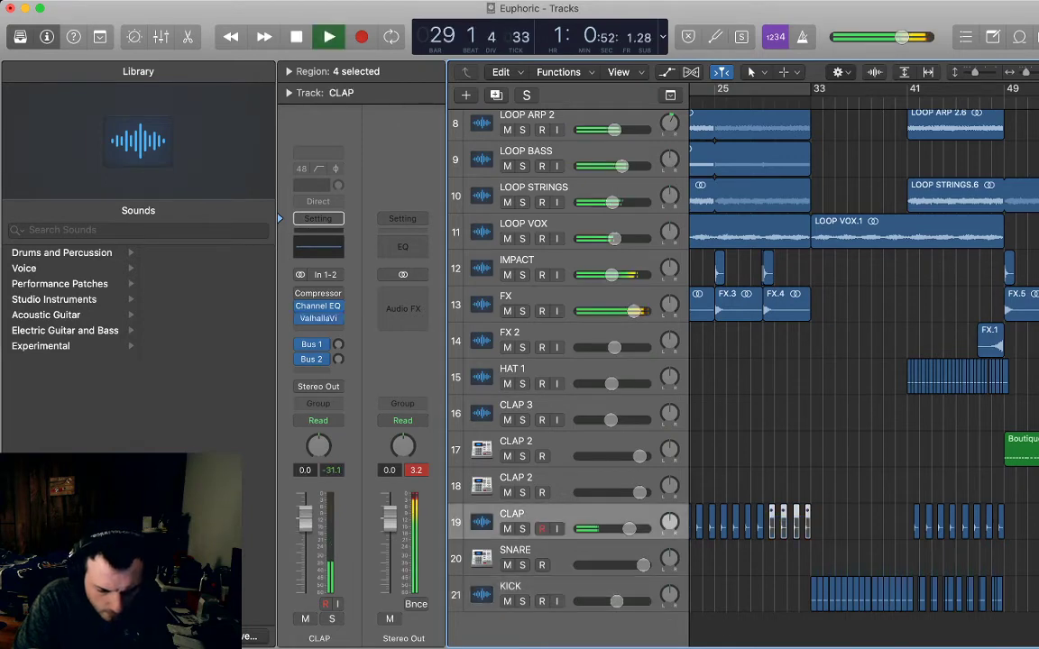
{"action": "scroll", "coordinate": [772, 517], "scroll_direction": "up", "scroll_amount": 1}
{"action": "scroll", "coordinate": [865, 374], "scroll_direction": "up", "scroll_amount": 2}
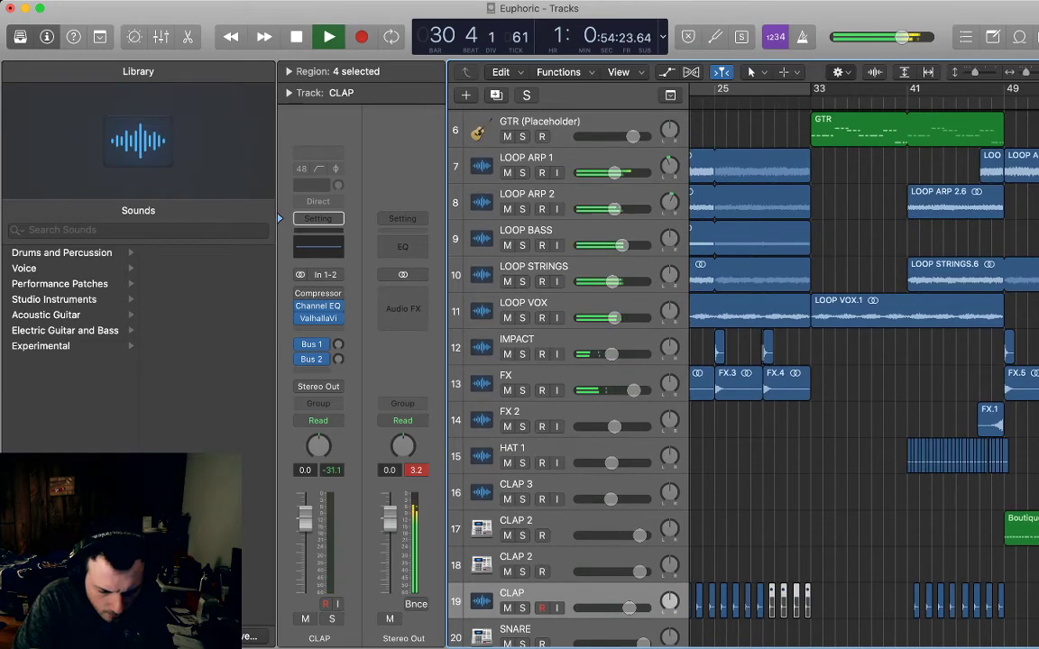
{"action": "scroll", "coordinate": [866, 374], "scroll_direction": "up", "scroll_amount": 1}
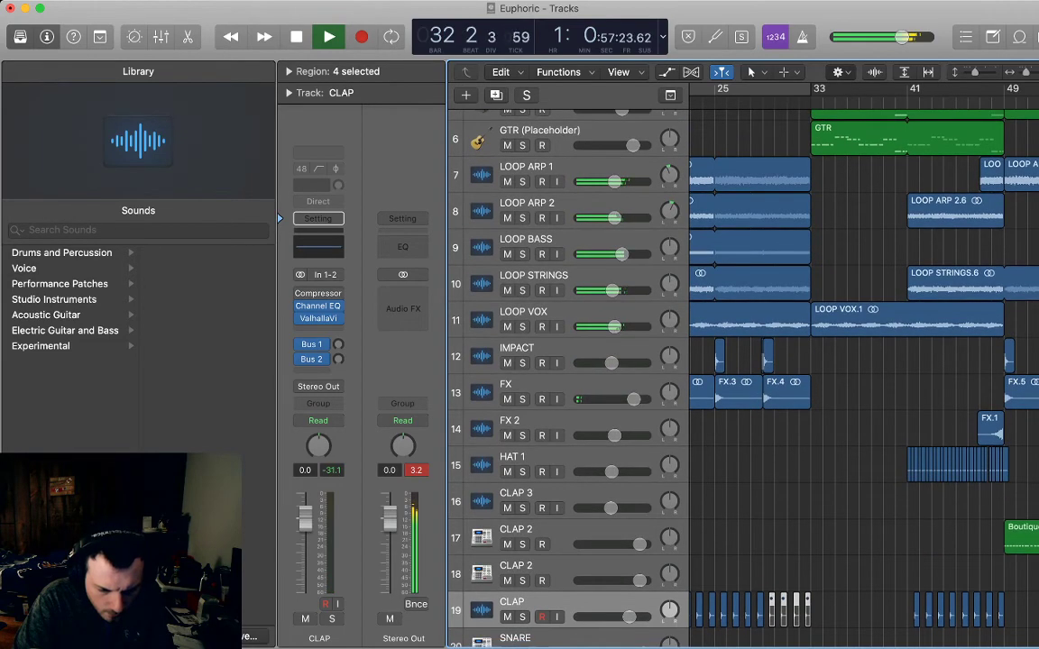
- Lower the LOOP ARP 1 volume automation at bar 33 to -11.3 dB and start its fade slightly earlier
{"action": "key", "text": "a"}
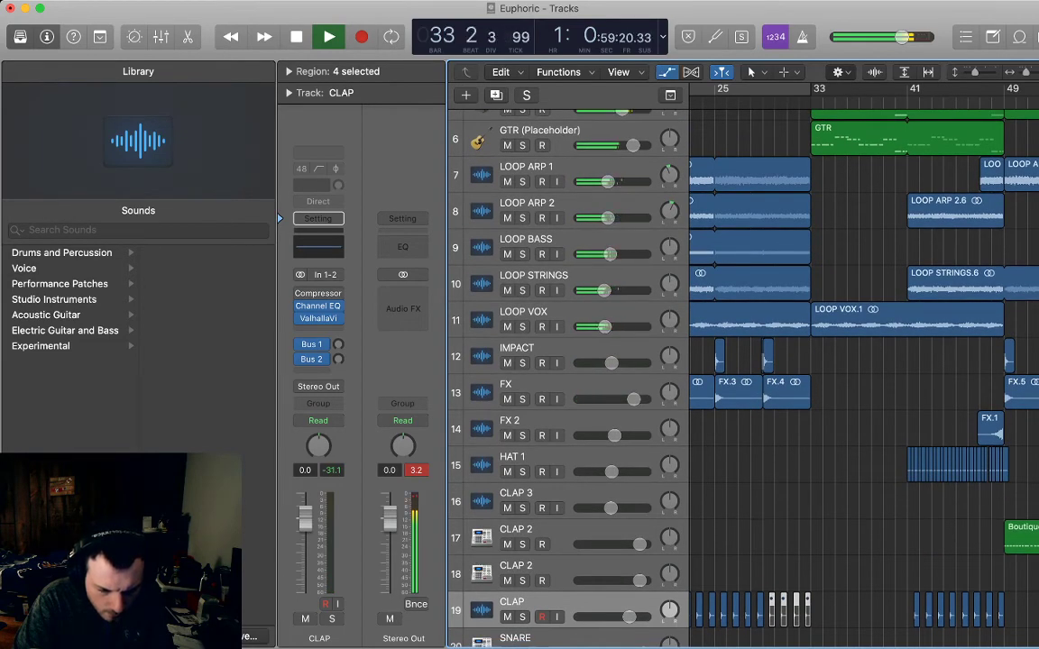
{"action": "scroll", "coordinate": [865, 374], "scroll_direction": "up", "scroll_amount": 5}
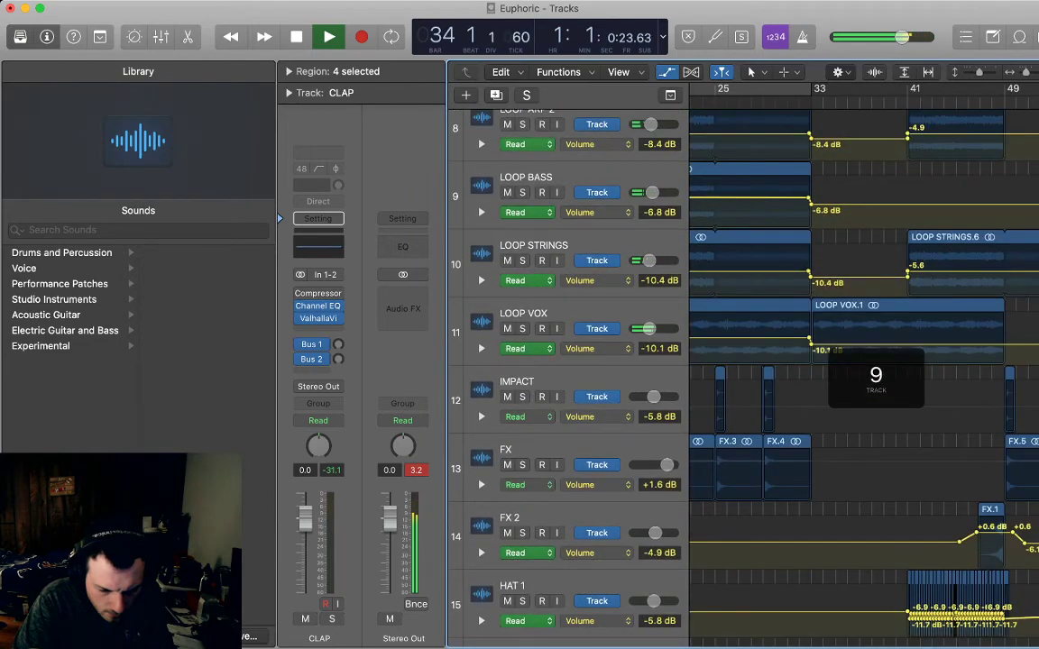
{"action": "scroll", "coordinate": [866, 374], "scroll_direction": "up", "scroll_amount": 5}
{"action": "scroll", "coordinate": [811, 374], "scroll_direction": "up", "scroll_amount": 4}
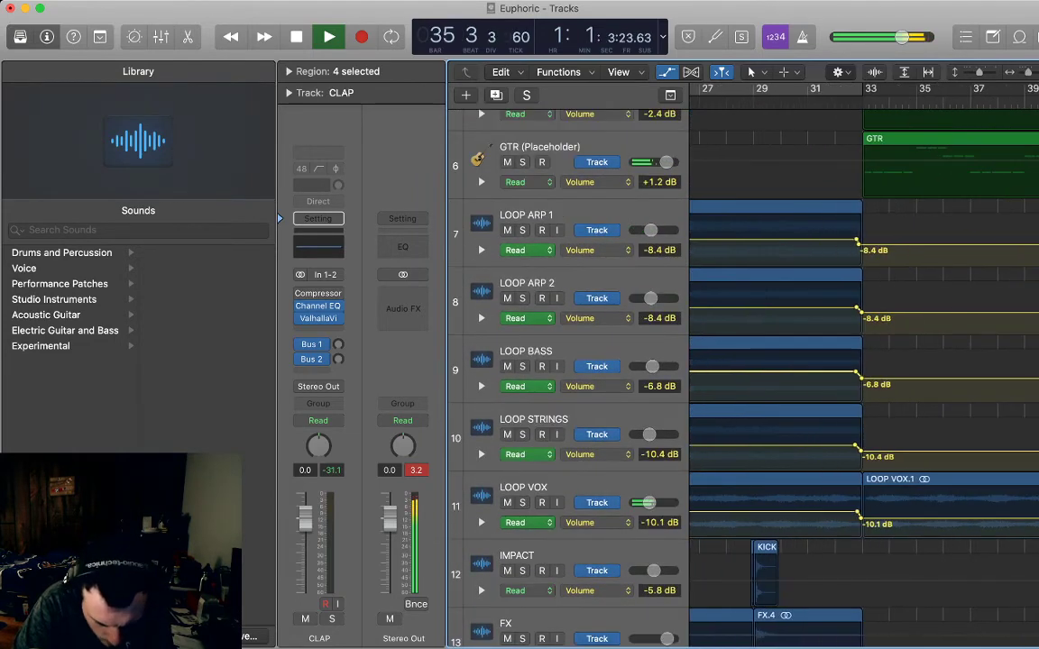
{"action": "left_click_drag", "start_coordinate": [859, 244], "coordinate": [858, 247]}
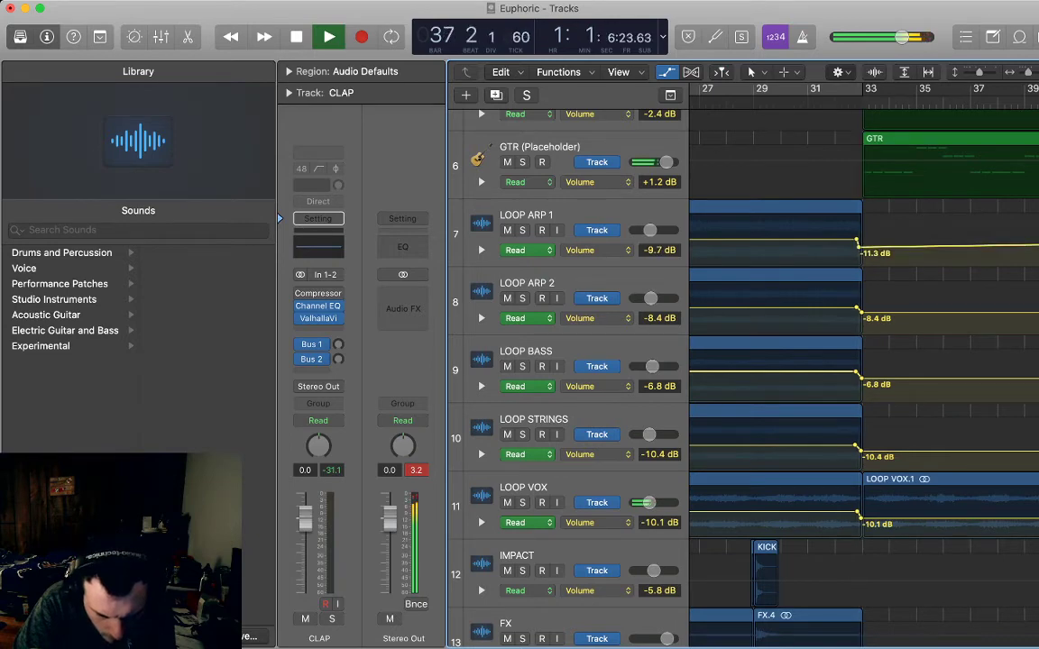
{"action": "left_click_drag", "start_coordinate": [857, 239], "coordinate": [848, 239]}
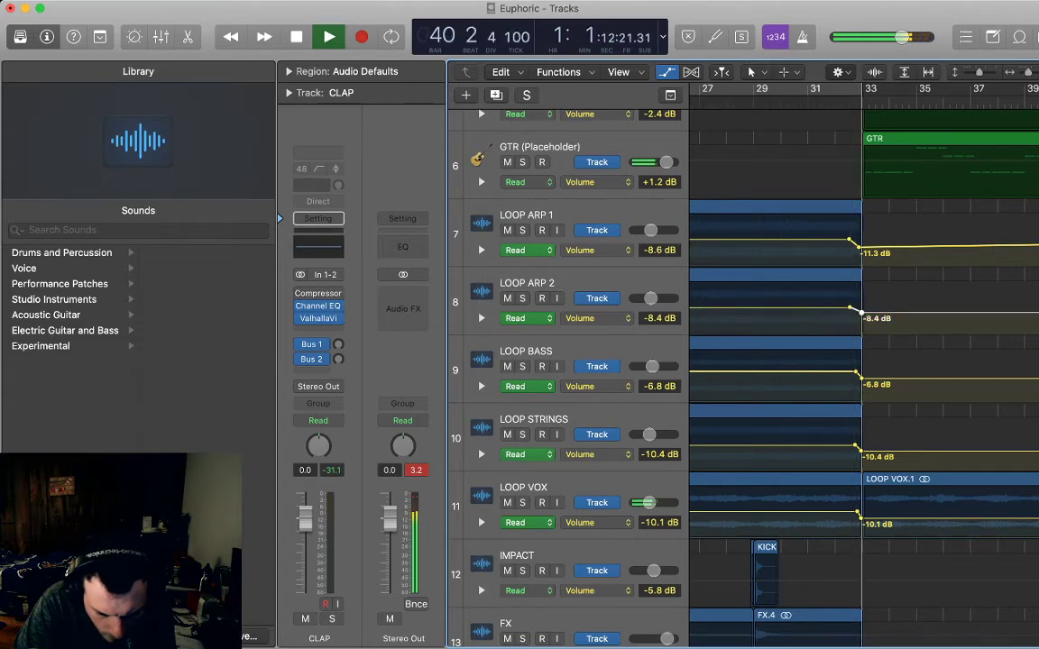
- Lower the bar 33 volume automation to -13.4 dB on LOOP ARP 2, -10.0 dB on LOOP BASS and -13.0 dB on LOOP STRINGS
{"action": "left_click_drag", "start_coordinate": [856, 371], "coordinate": [861, 382]}
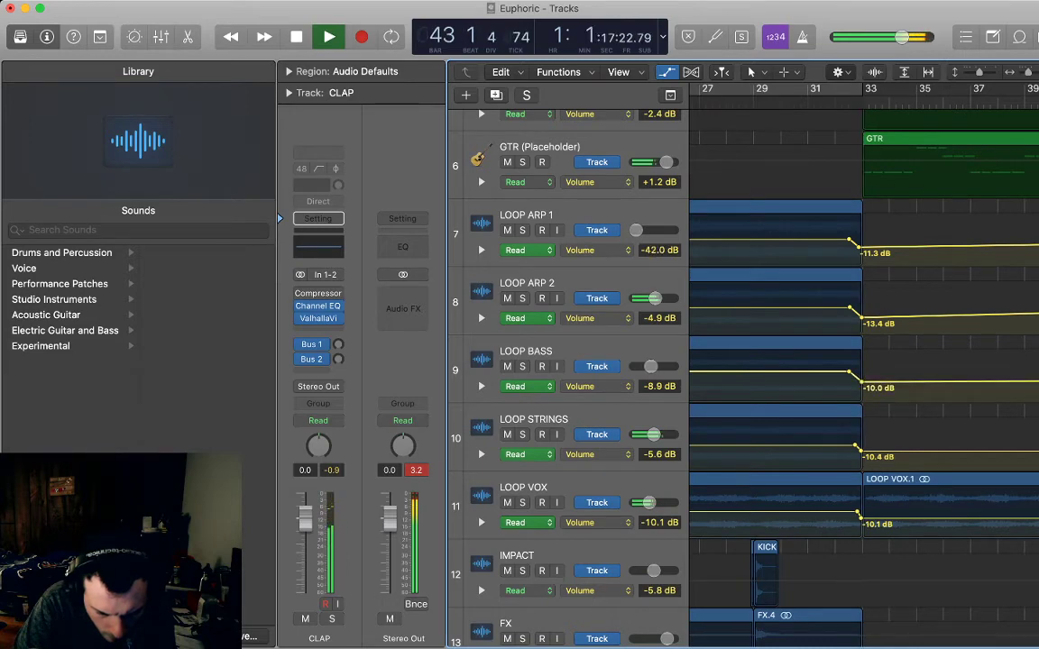
{"action": "left_click_drag", "start_coordinate": [855, 445], "coordinate": [861, 454]}
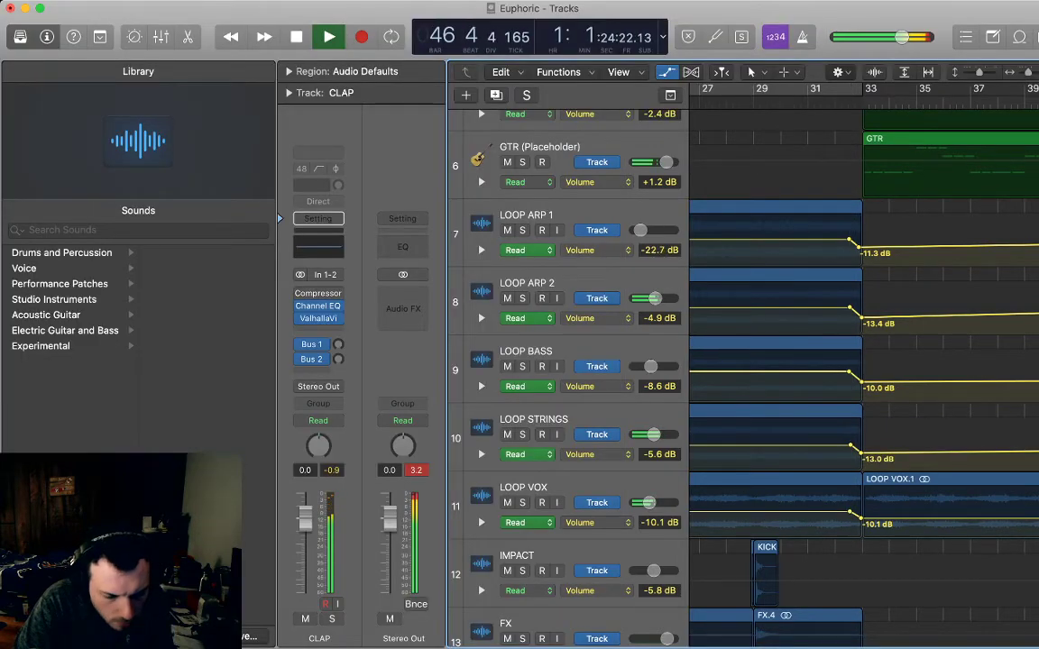
{"action": "key", "text": "a"}
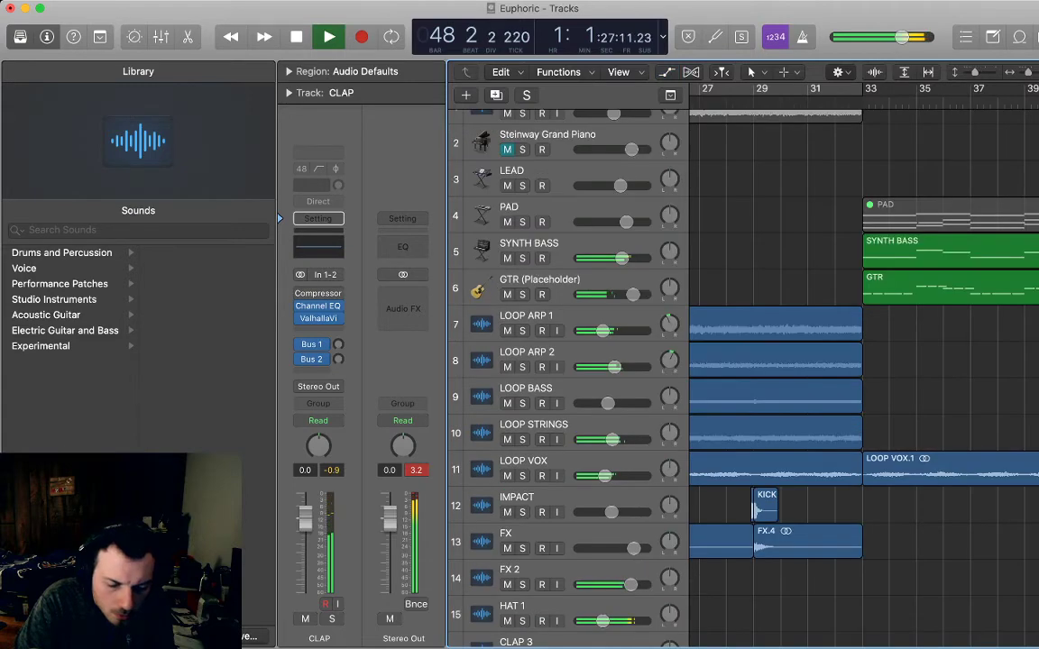
- Stop the playback and replay the transition into bar 33 with the wider arrangement in view
{"action": "key", "text": "super+Left"}
{"action": "key", "text": "super+Left"}
{"action": "key", "text": "super+Left"}
{"action": "key", "text": "super+Left"}
{"action": "key", "text": "super+Left"}
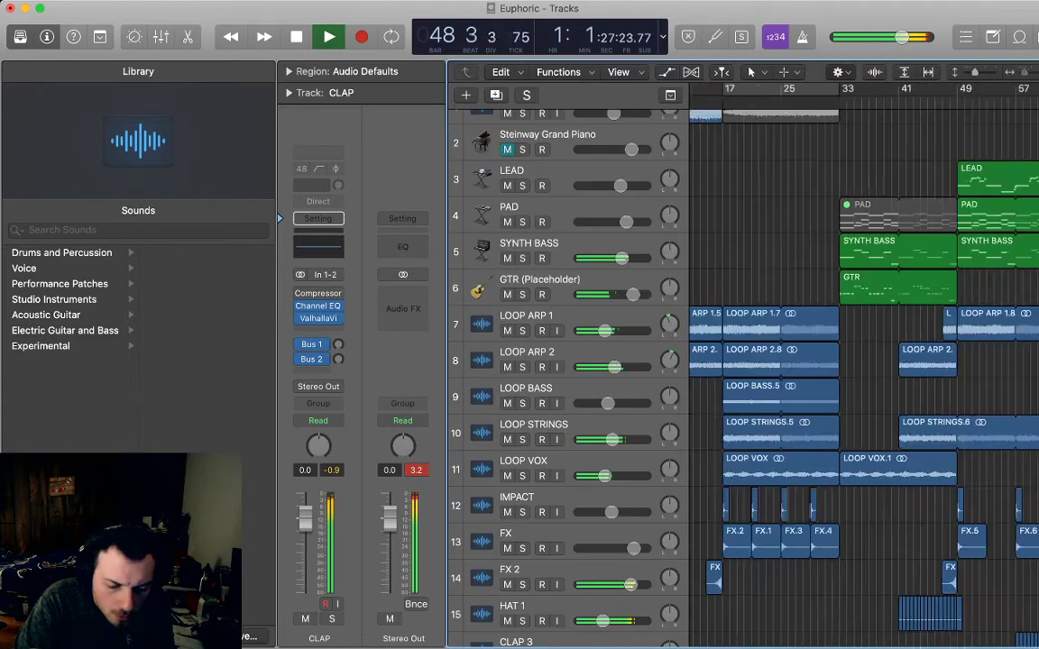
{"action": "scroll", "coordinate": [631, 541], "scroll_direction": "down", "scroll_amount": 3}
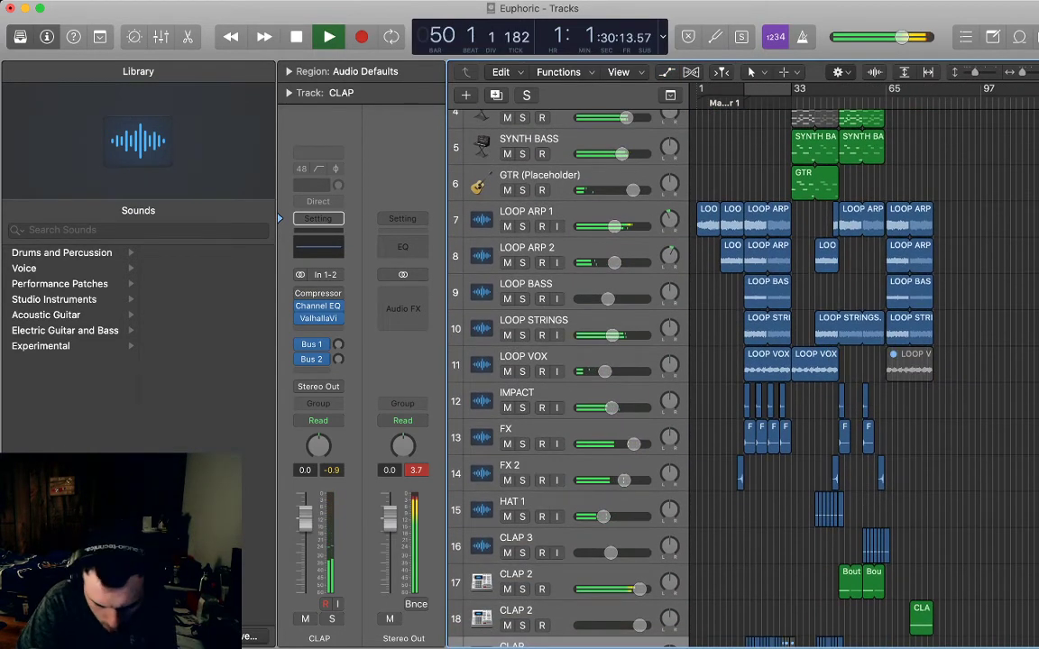
{"action": "scroll", "coordinate": [623, 480], "scroll_direction": "down", "scroll_amount": 4}
{"action": "key", "text": "space"}
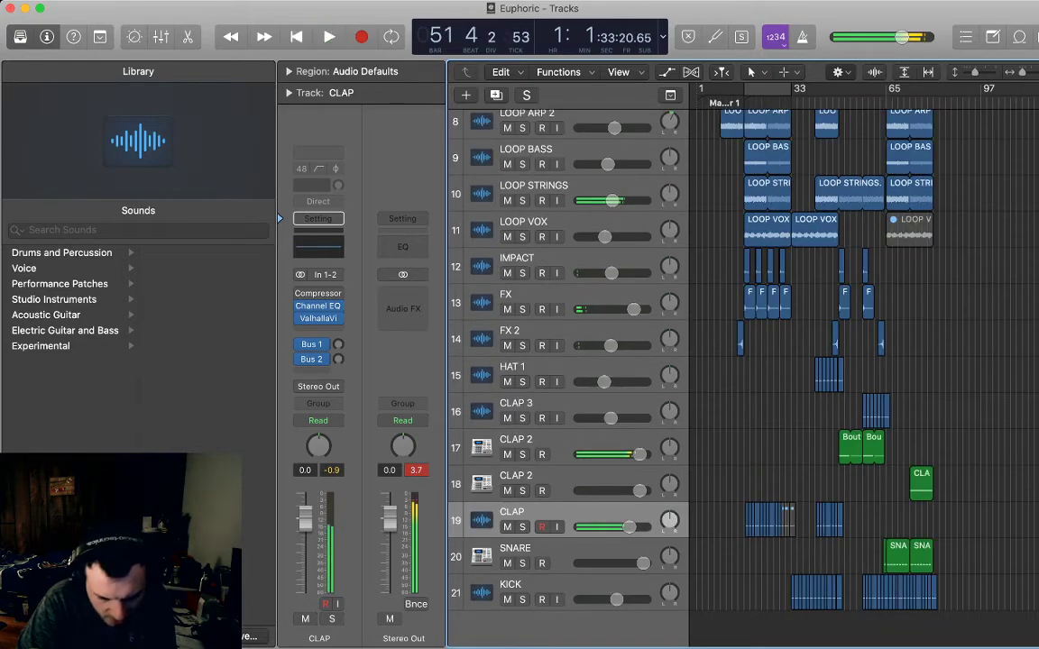
{"action": "key", "text": "space"}
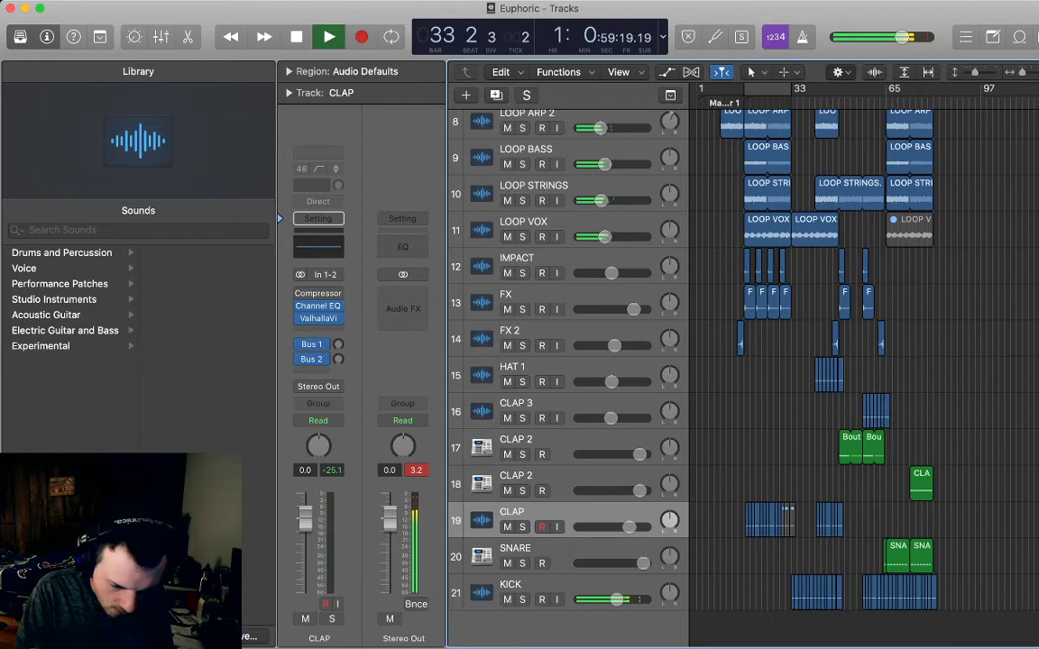
- Examine the CLAP and KICK regions around bar 33 and restart playback just before that bar
{"action": "scroll", "coordinate": [783, 519], "scroll_direction": "up", "scroll_amount": 5}
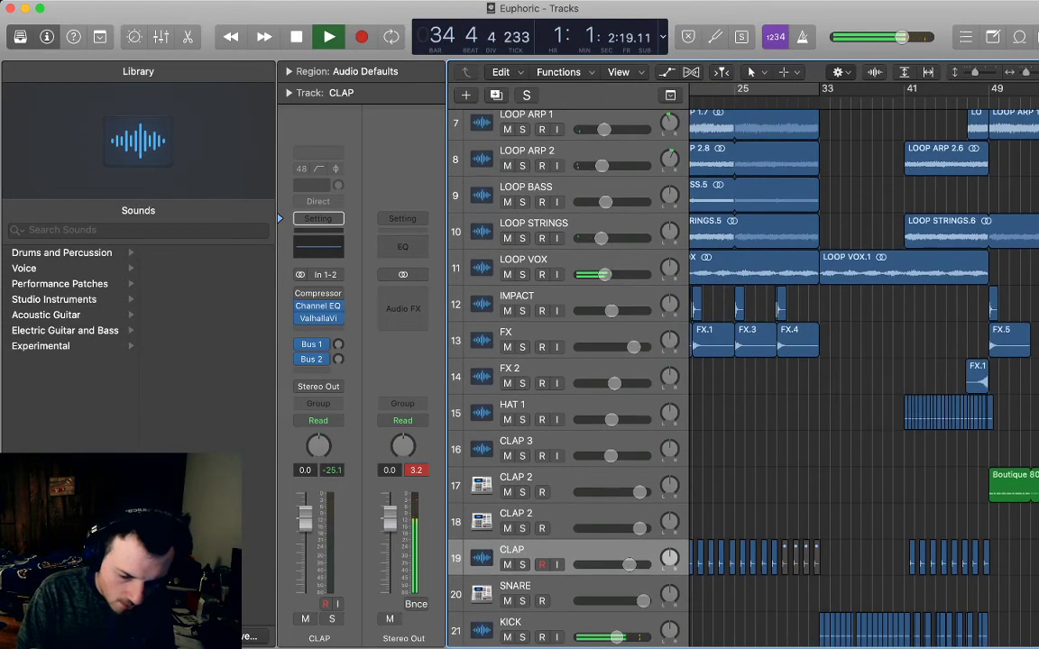
{"action": "key", "text": "super+Right"}
{"action": "scroll", "coordinate": [864, 370], "scroll_direction": "down", "scroll_amount": 2}
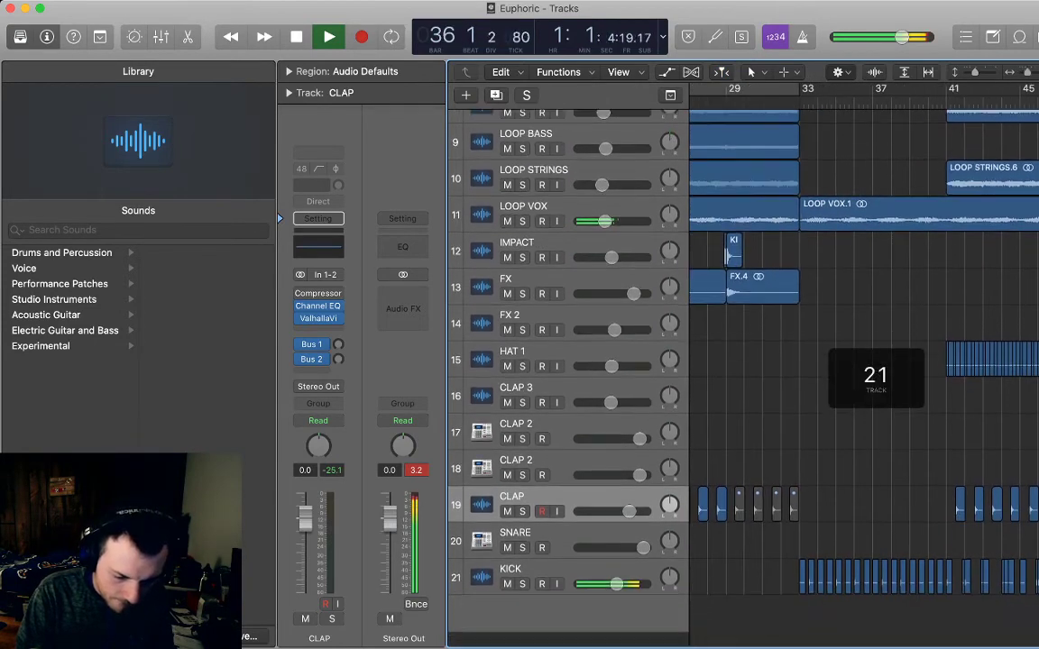
{"action": "scroll", "coordinate": [864, 370], "scroll_direction": "up", "scroll_amount": 4}
{"action": "scroll", "coordinate": [864, 370], "scroll_direction": "down", "scroll_amount": 4}
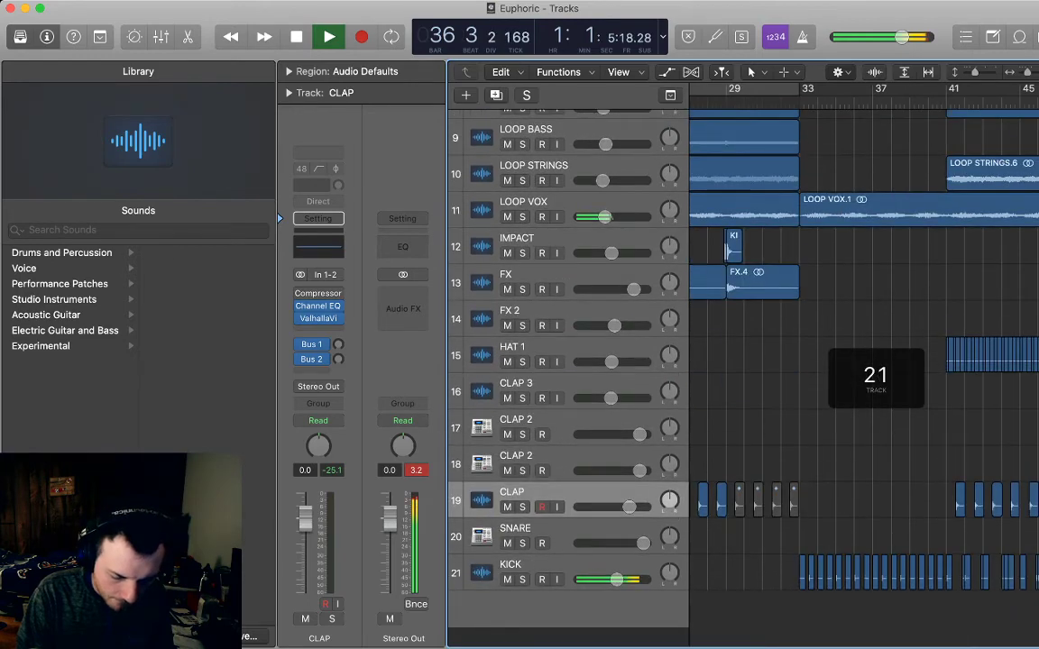
{"action": "scroll", "coordinate": [864, 370], "scroll_direction": "up", "scroll_amount": 2}
{"action": "key", "text": "space"}
{"action": "key", "text": "space"}
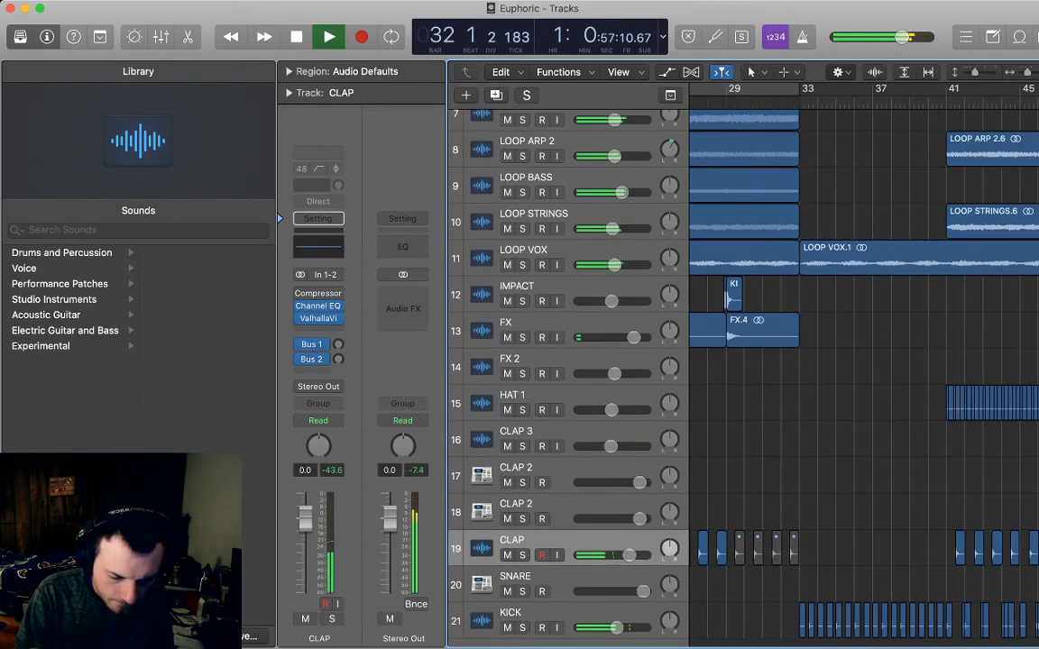
- Review the loop tracks' volume automation around bar 33 while replaying the transition from about bar 32
{"action": "scroll", "coordinate": [864, 370], "scroll_direction": "up", "scroll_amount": 2}
{"action": "key", "text": "a"}
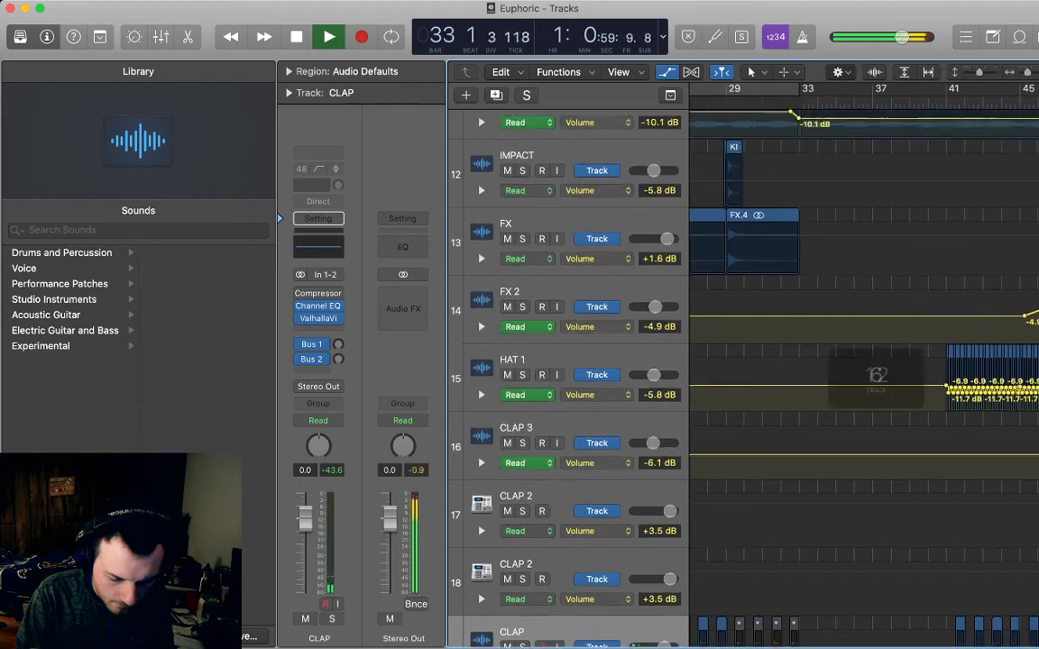
{"action": "key", "text": "super+Down"}
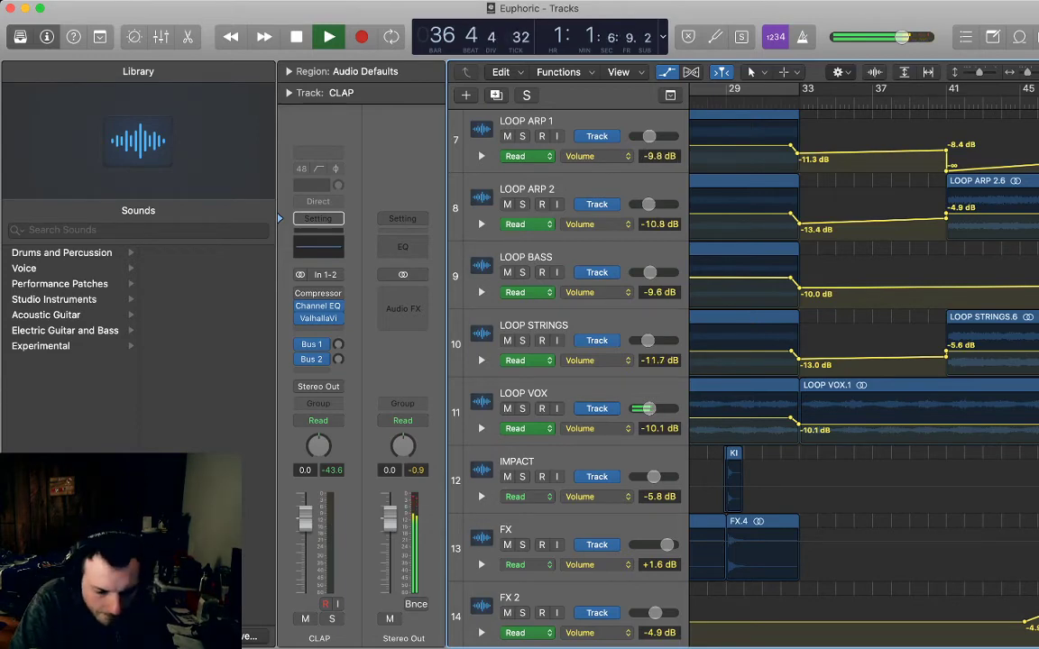
{"action": "key", "text": "comma"}
{"action": "key", "text": "comma"}
{"action": "key", "text": "comma"}
{"action": "key", "text": "comma"}
{"action": "key", "text": "comma"}
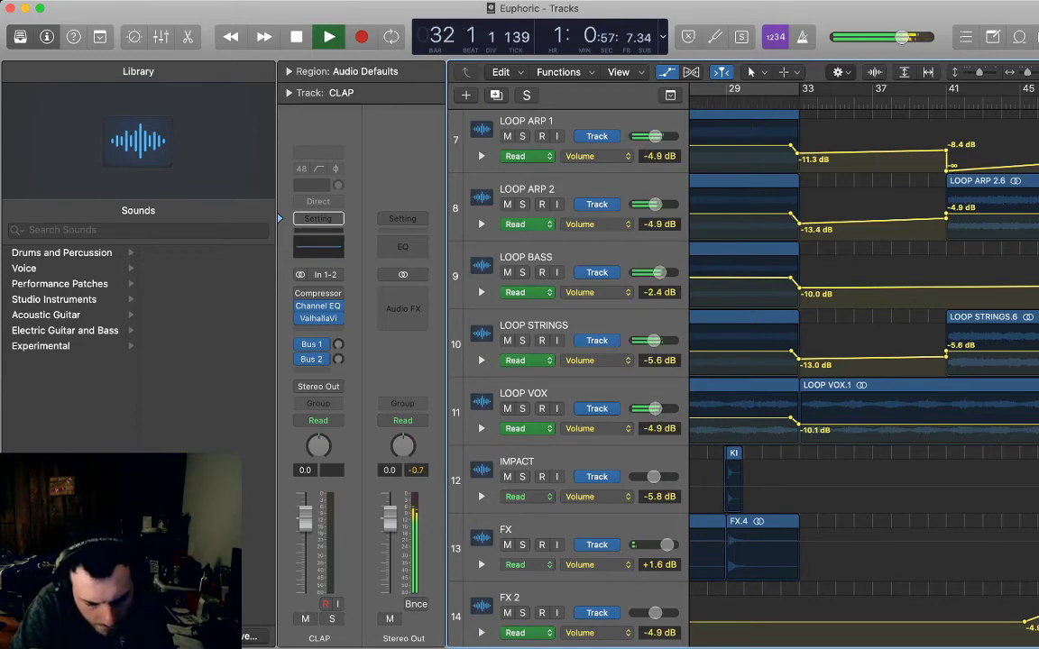
{"action": "key", "text": "space"}
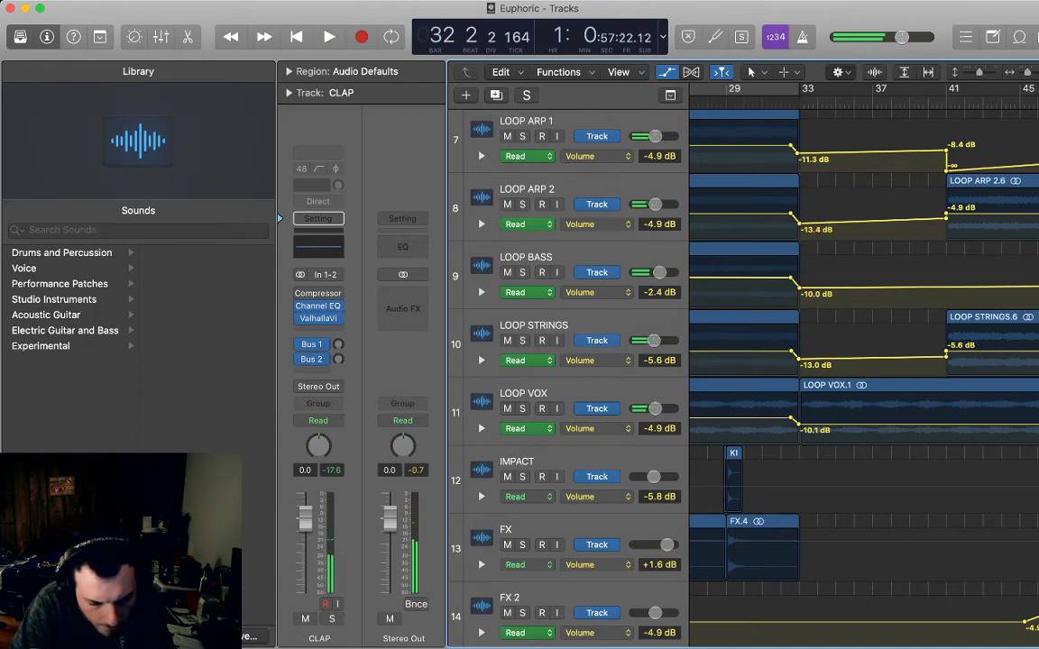
{"action": "key", "text": "space"}
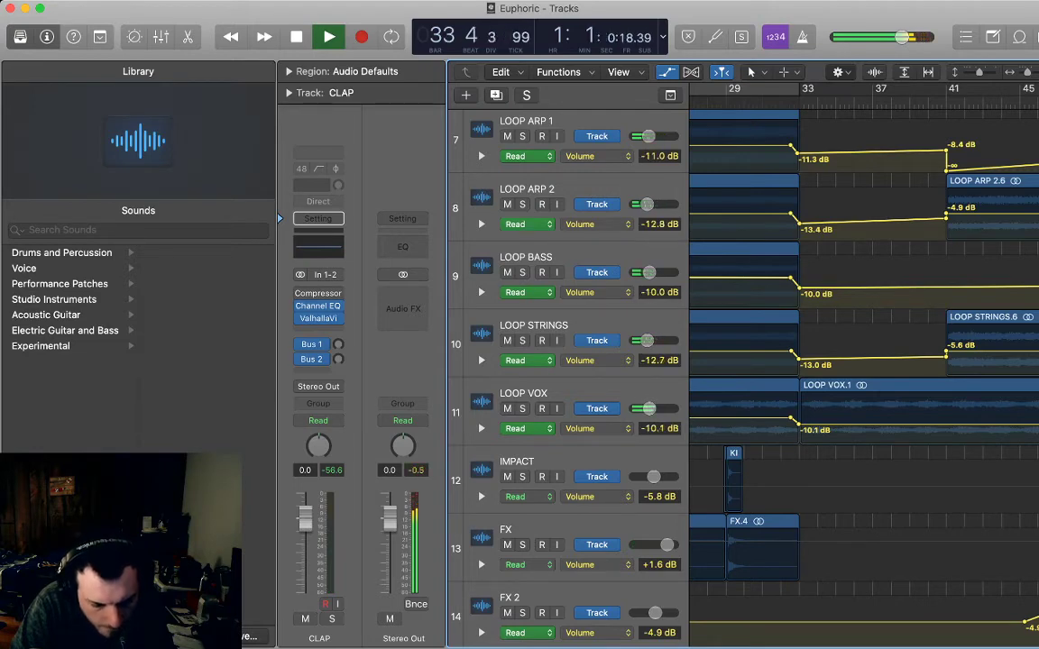
- Listen on from bar 33 past bar 65 while examining the regions and volume automation across the tracks
{"action": "key", "text": "a"}
{"action": "scroll", "coordinate": [864, 379], "scroll_direction": "left", "scroll_amount": 5}
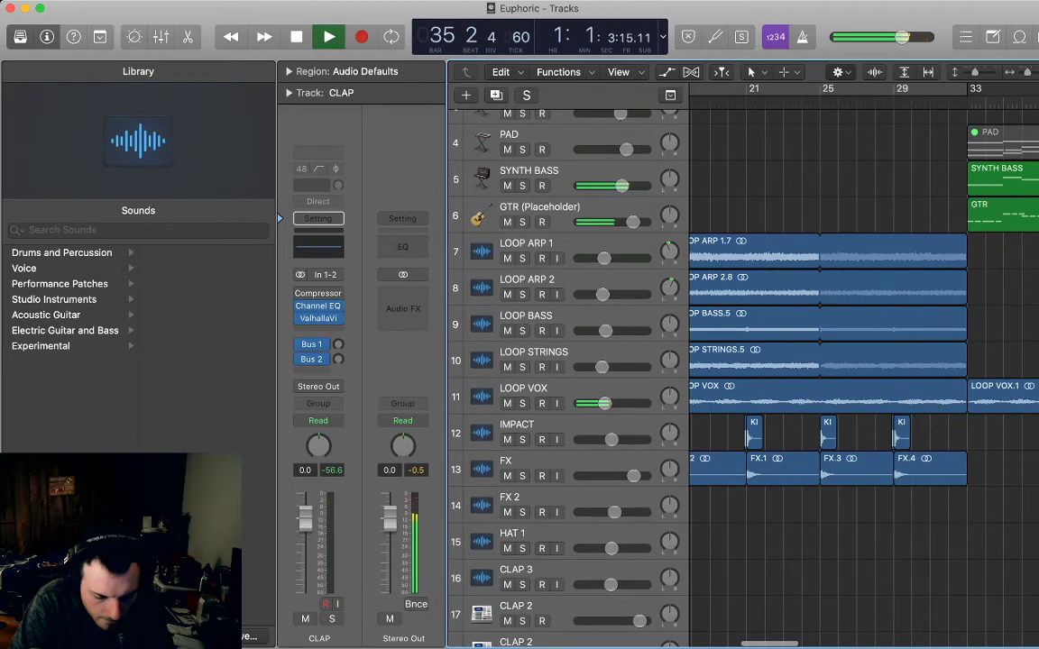
{"action": "scroll", "coordinate": [864, 379], "scroll_direction": "right", "scroll_amount": 3}
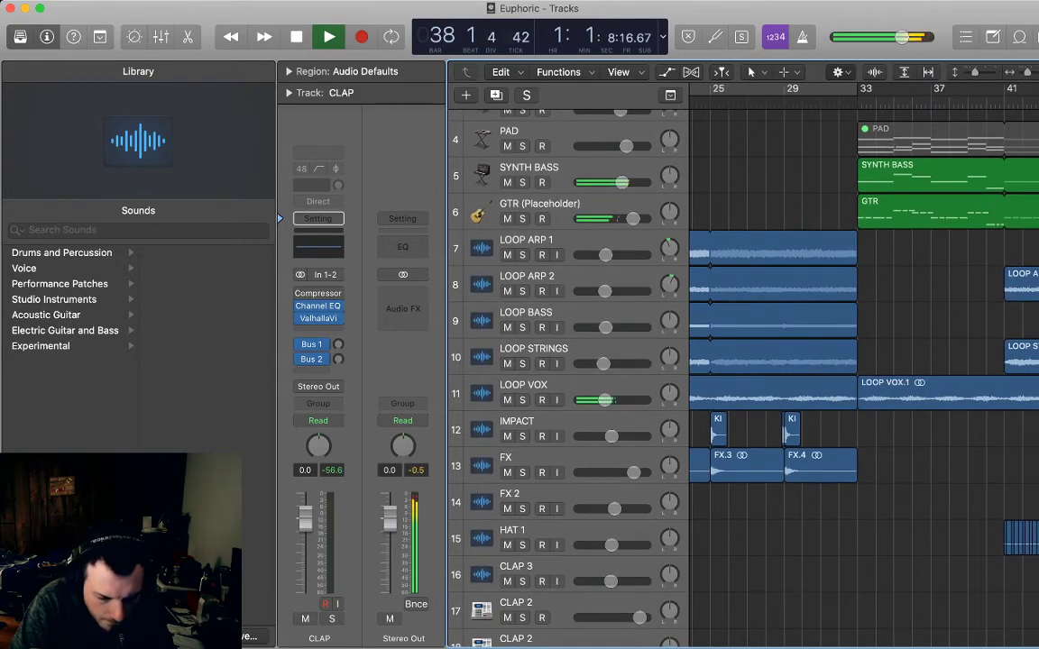
{"action": "key", "text": "super+Left"}
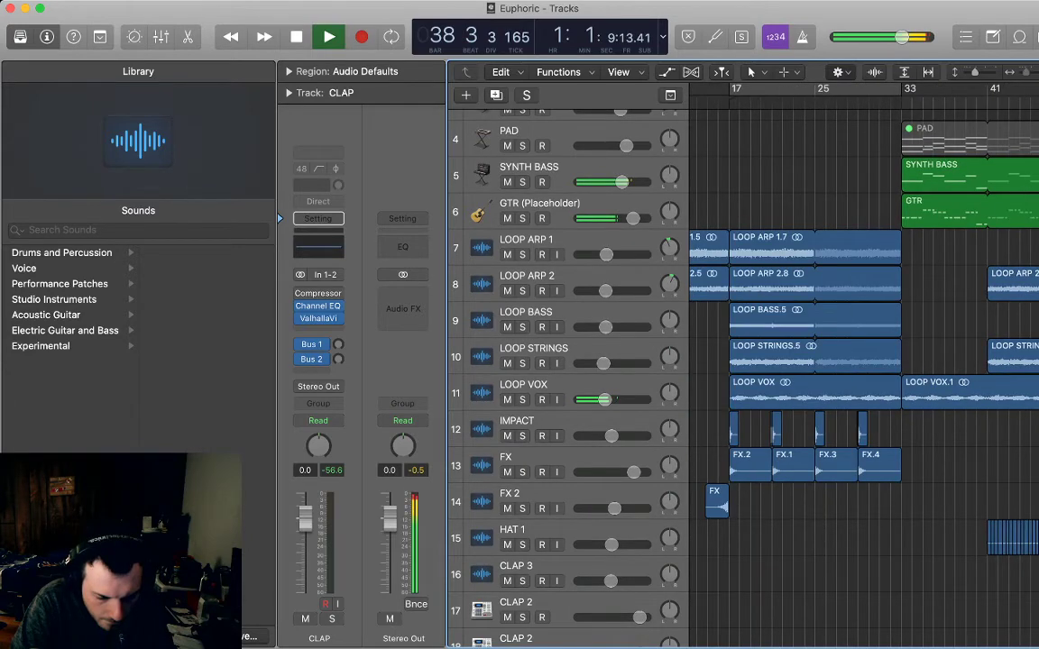
{"action": "key", "text": "super+Left"}
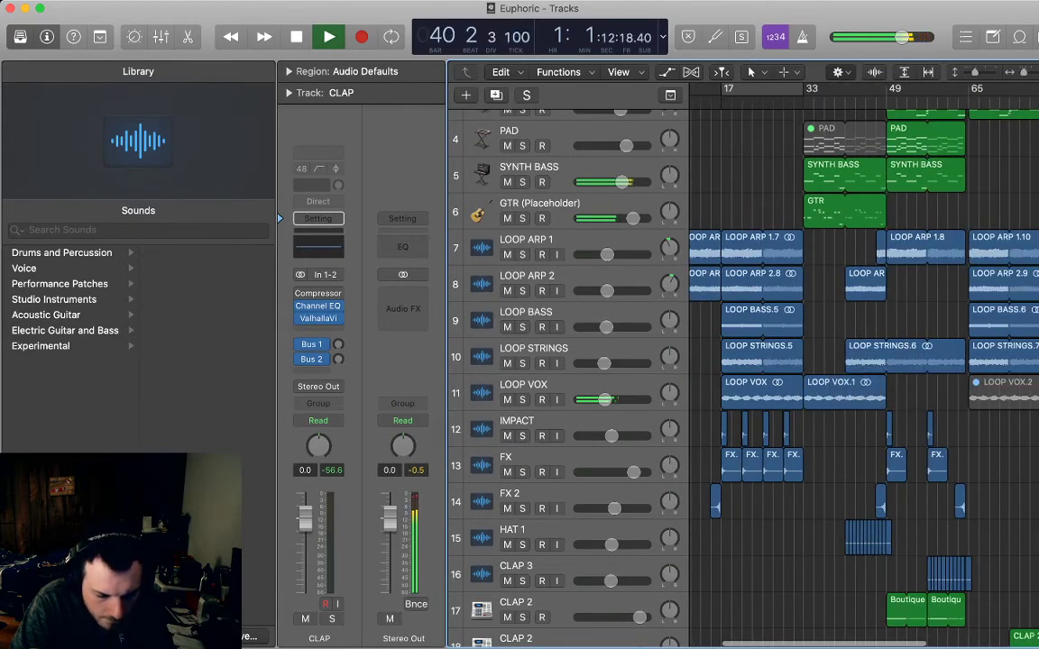
{"action": "key", "text": "a"}
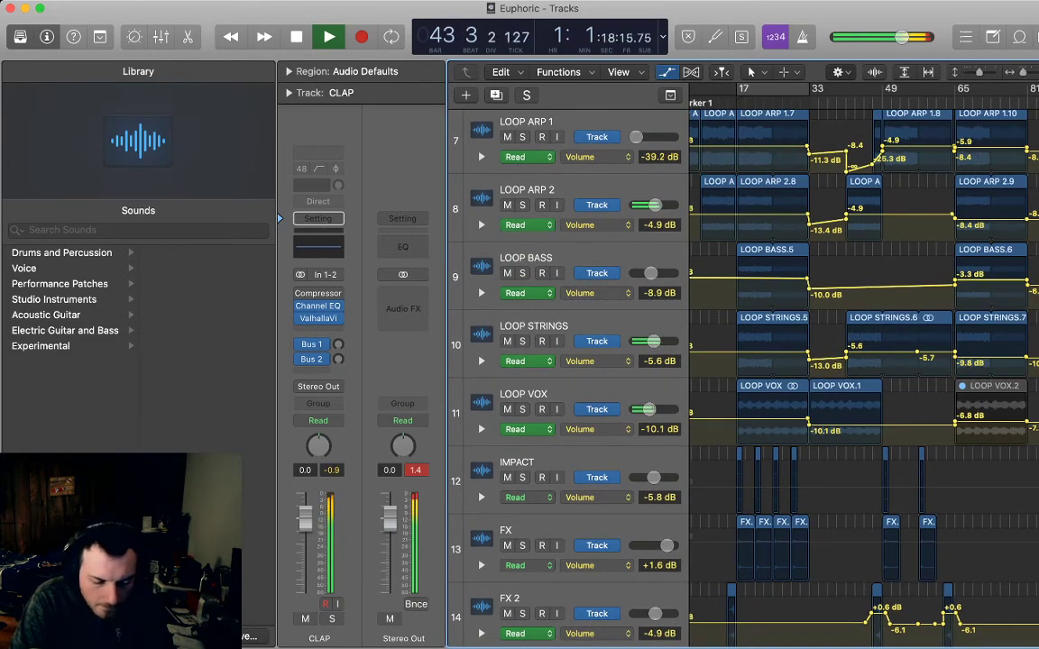
{"action": "key", "text": "a"}
{"action": "scroll", "coordinate": [864, 375], "scroll_direction": "right", "scroll_amount": 1}
{"action": "scroll", "coordinate": [864, 375], "scroll_direction": "right", "scroll_amount": 4}
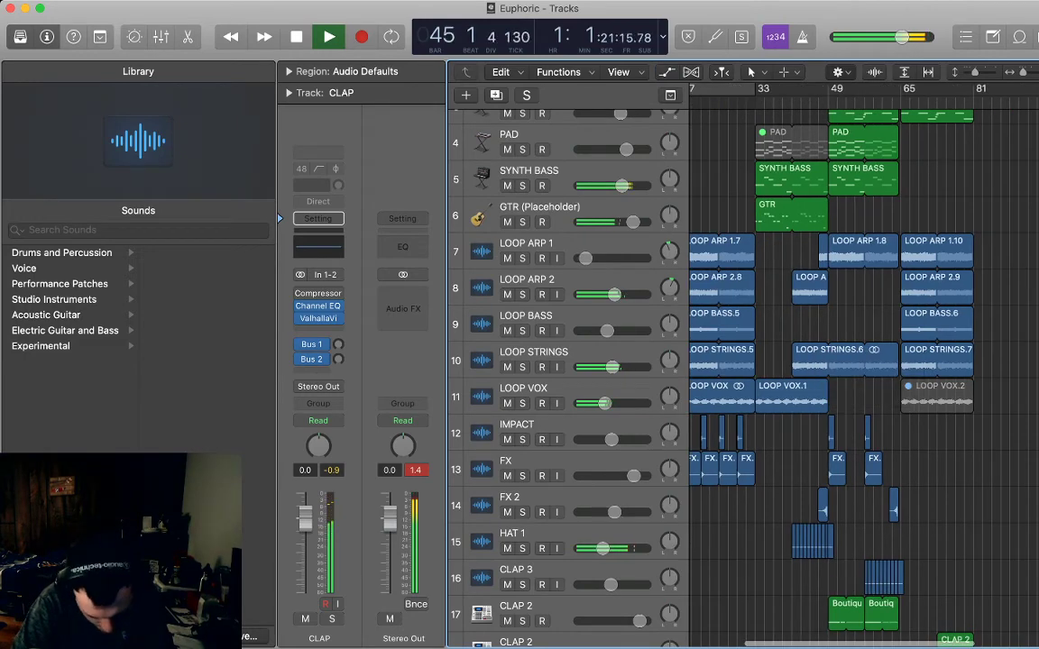
{"action": "scroll", "coordinate": [853, 365], "scroll_direction": "down", "scroll_amount": 3}
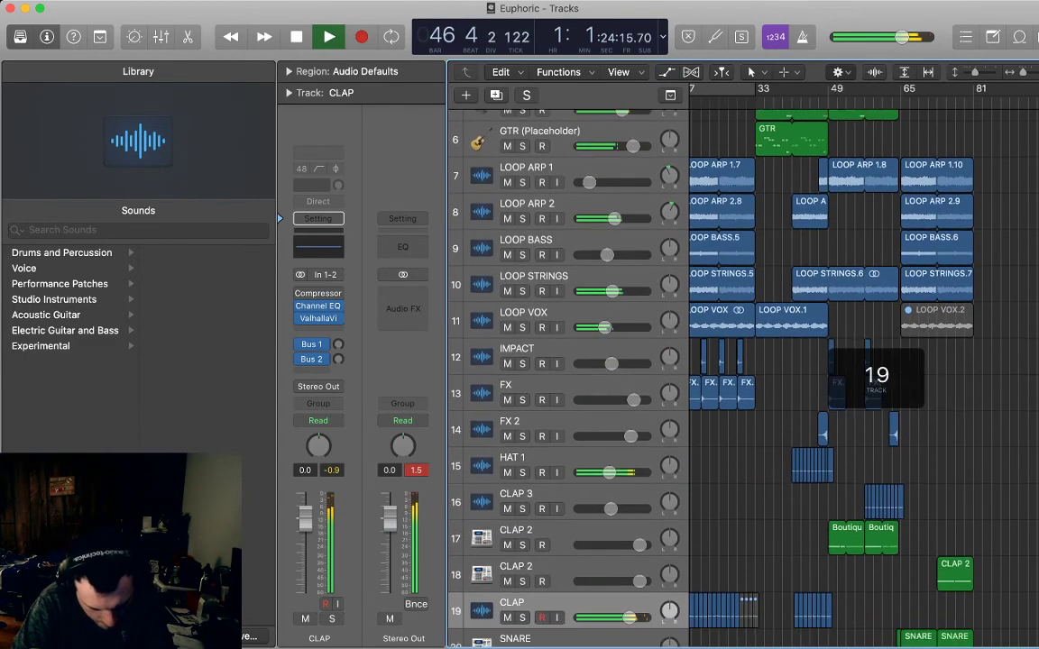
{"action": "scroll", "coordinate": [743, 361], "scroll_direction": "down", "scroll_amount": 1}
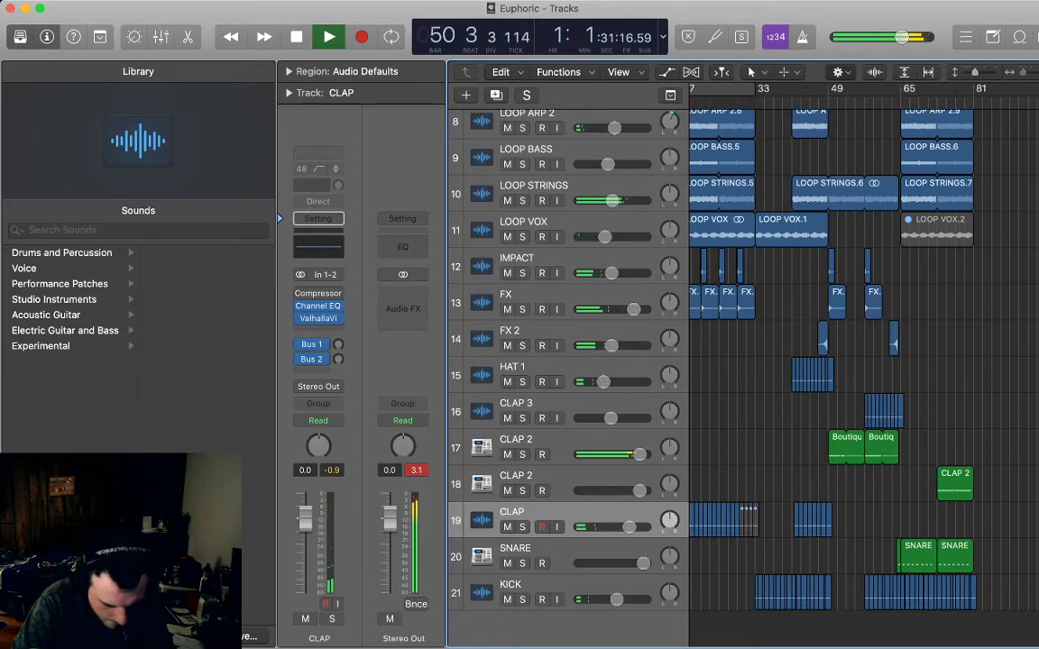
{"action": "scroll", "coordinate": [748, 370], "scroll_direction": "up", "scroll_amount": 2}
{"action": "scroll", "coordinate": [748, 370], "scroll_direction": "down", "scroll_amount": 2}
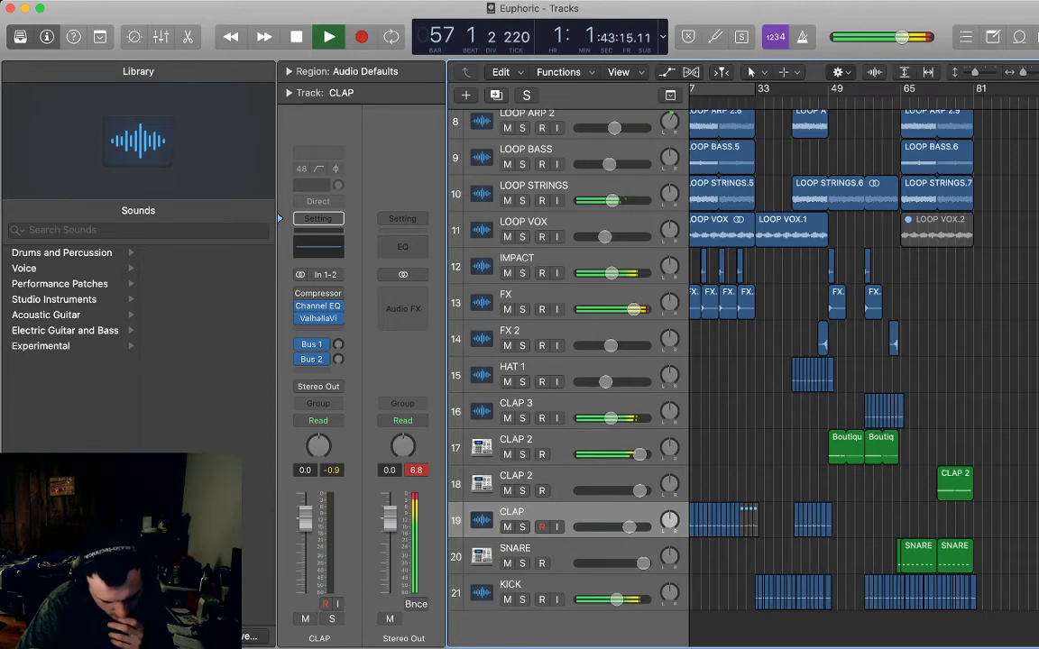
{"action": "scroll", "coordinate": [865, 375], "scroll_direction": "right", "scroll_amount": 1}
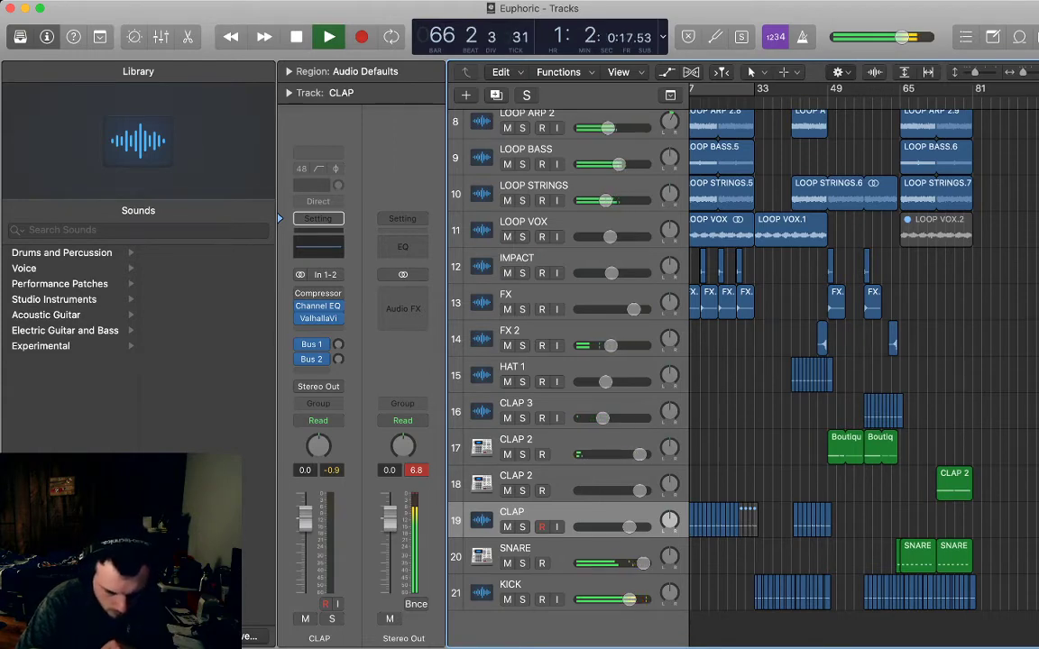
- Delete the short SNARE region just before bar 65 and replay the build-up into bar 65
{"action": "key", "text": "super+Right"}
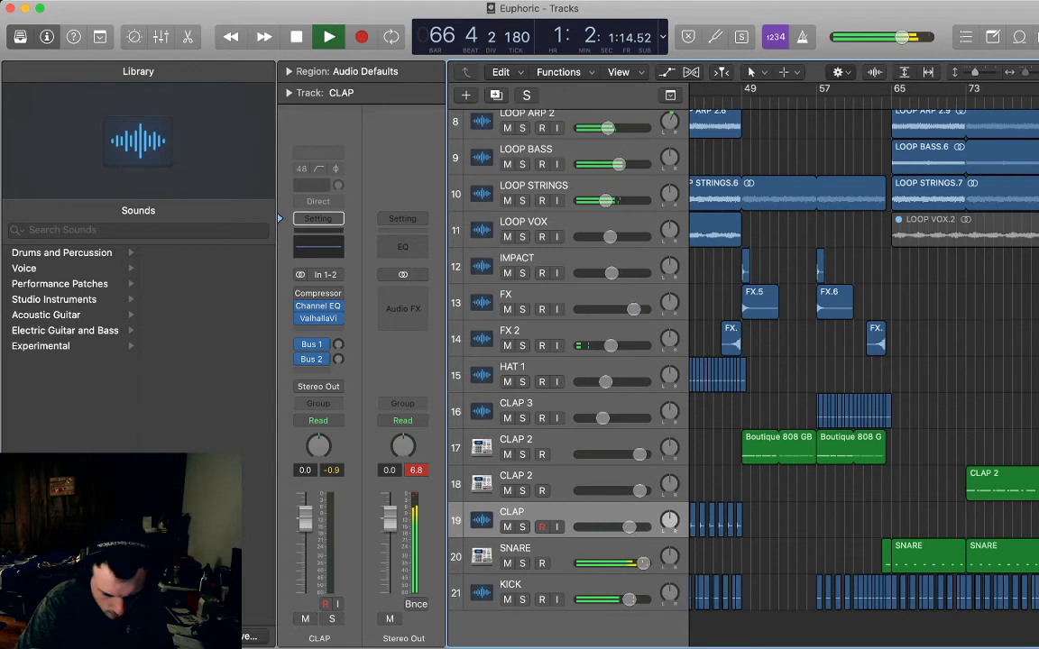
{"action": "key", "text": "super+Right"}
{"action": "key", "text": "super+Right"}
{"action": "double_click", "coordinate": [827, 556]}
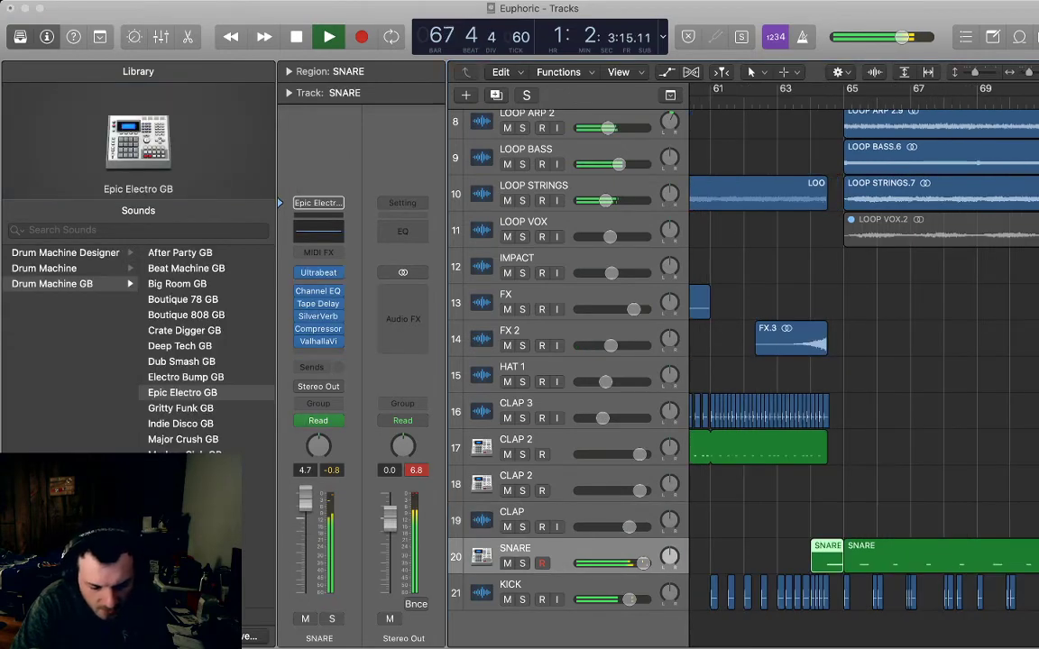
{"action": "key", "text": "Delete"}
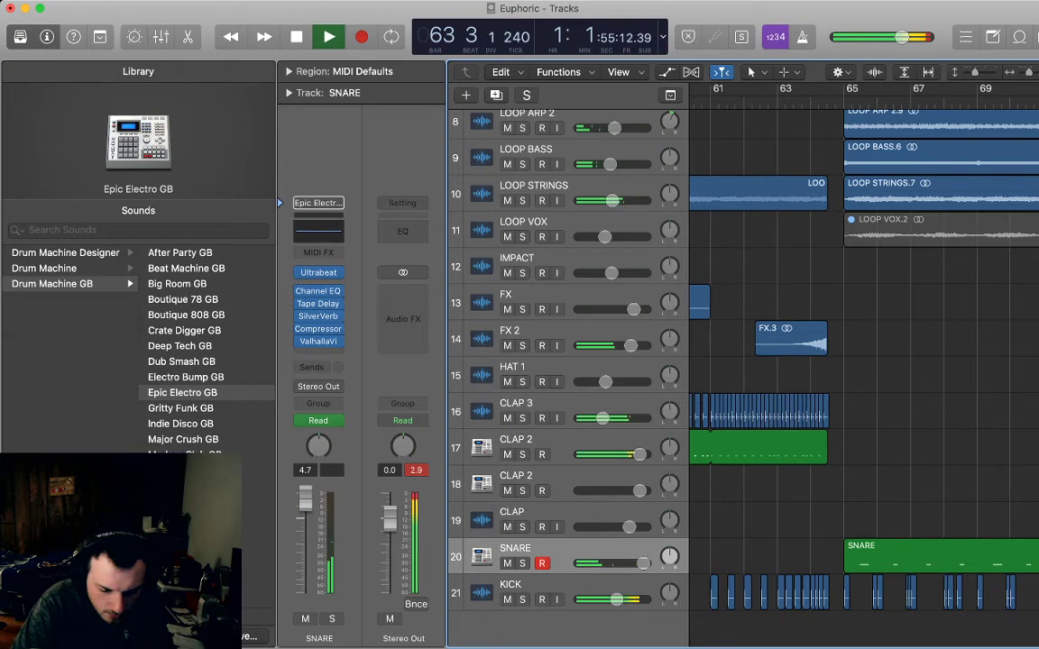
{"action": "key", "text": "space"}
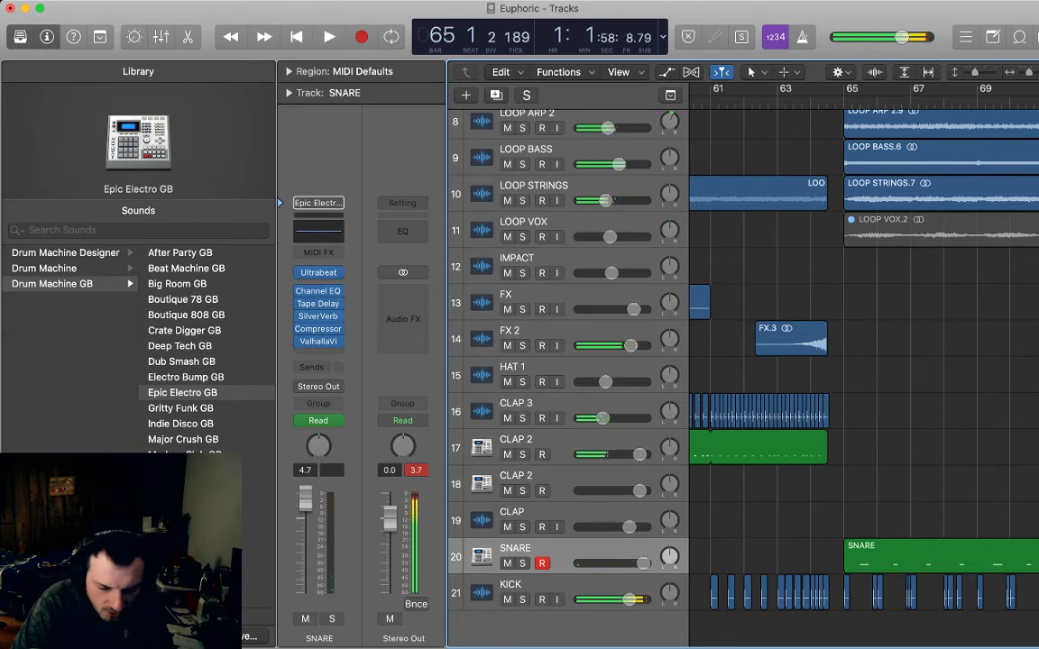
- Replay the entry at bar 65, and play the LOOP VOX track soloed from bar 33
{"action": "key", "text": "space"}
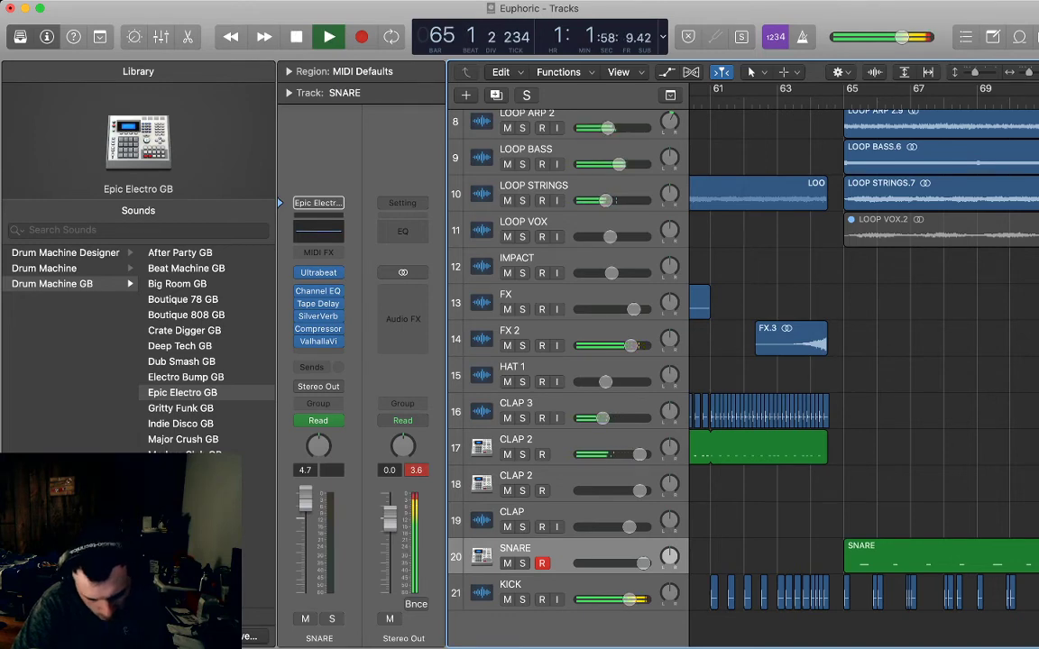
{"action": "key", "text": "space"}
{"action": "scroll", "coordinate": [864, 361], "scroll_direction": "left", "scroll_amount": 10}
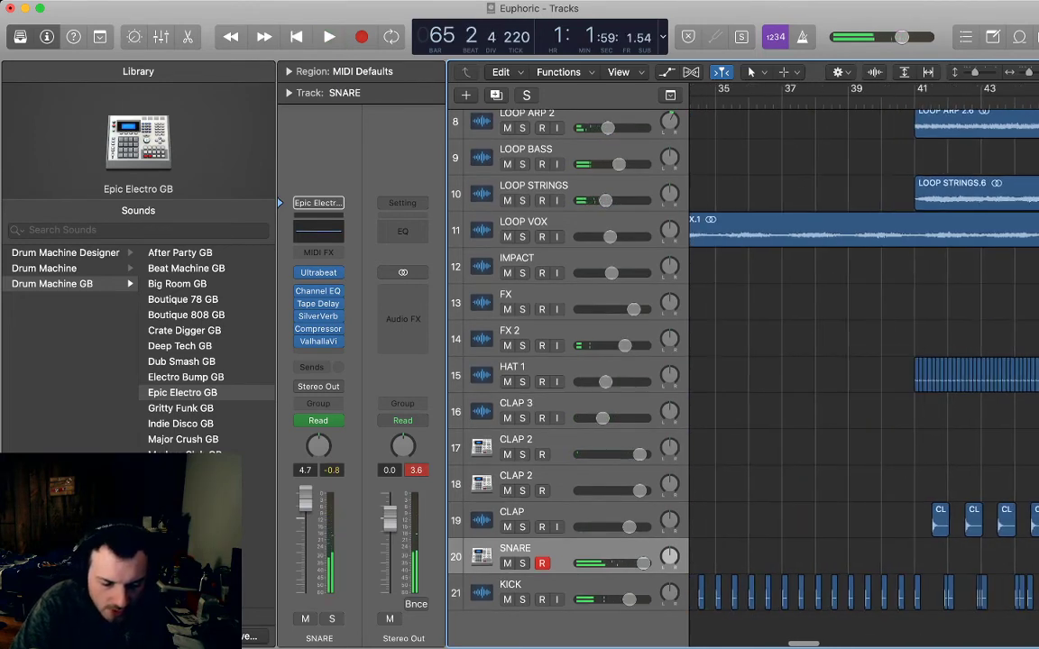
{"action": "scroll", "coordinate": [864, 361], "scroll_direction": "right", "scroll_amount": 2}
{"action": "scroll", "coordinate": [864, 360], "scroll_direction": "left", "scroll_amount": 5}
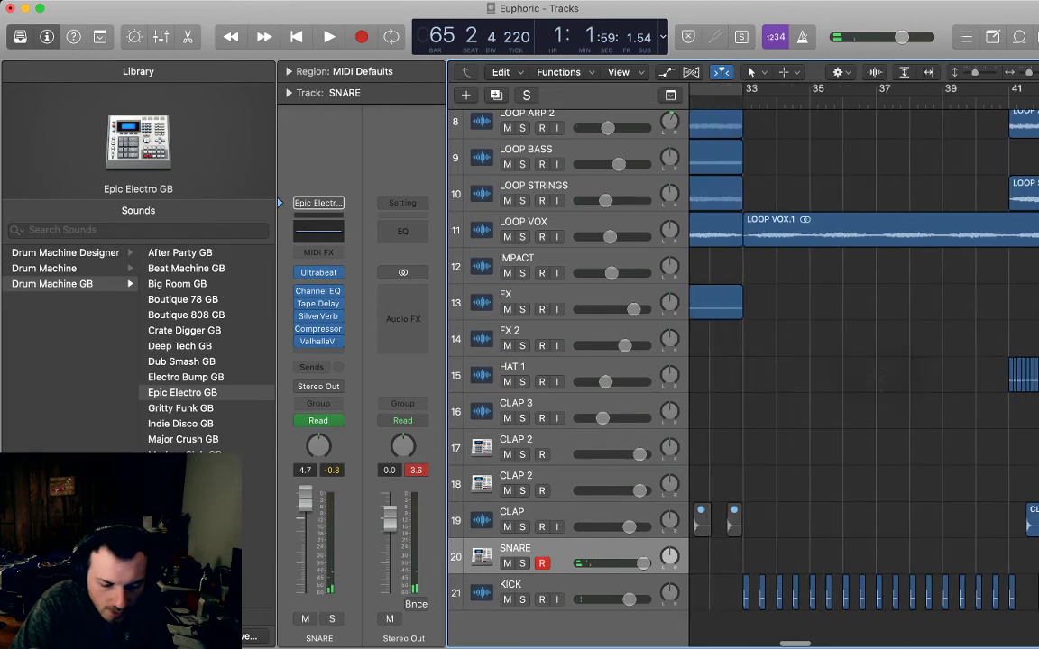
{"action": "left_click", "coordinate": [744, 101]}
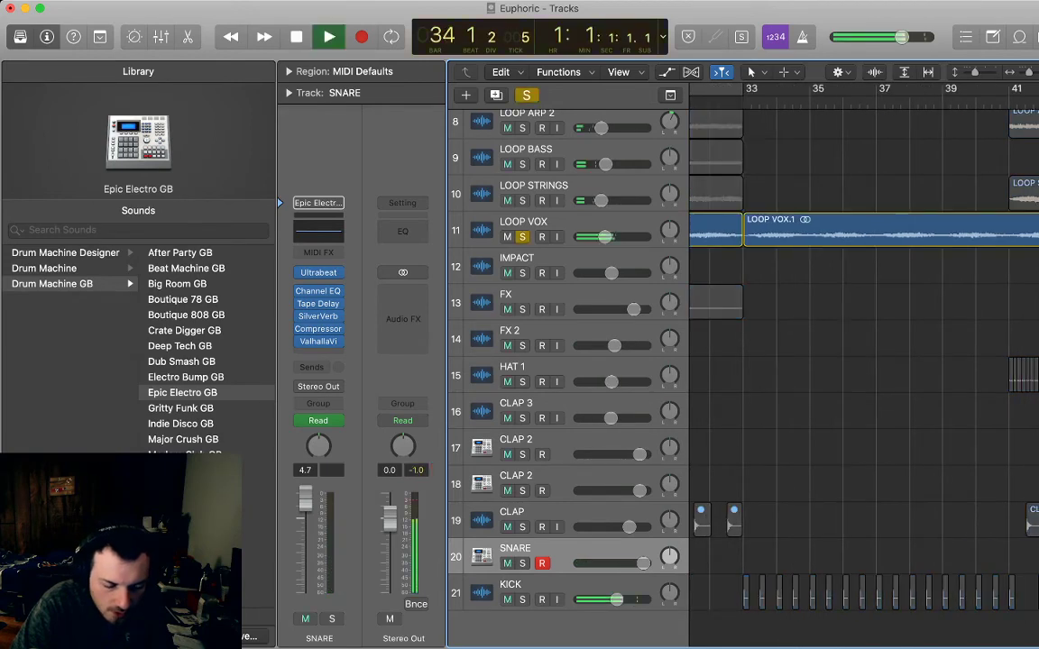
{"action": "key", "text": "space"}
- Play the soloed LOOP VOX region from bar 17 to find a usable vocal phrase
{"action": "scroll", "coordinate": [864, 361], "scroll_direction": "left", "scroll_amount": 8}
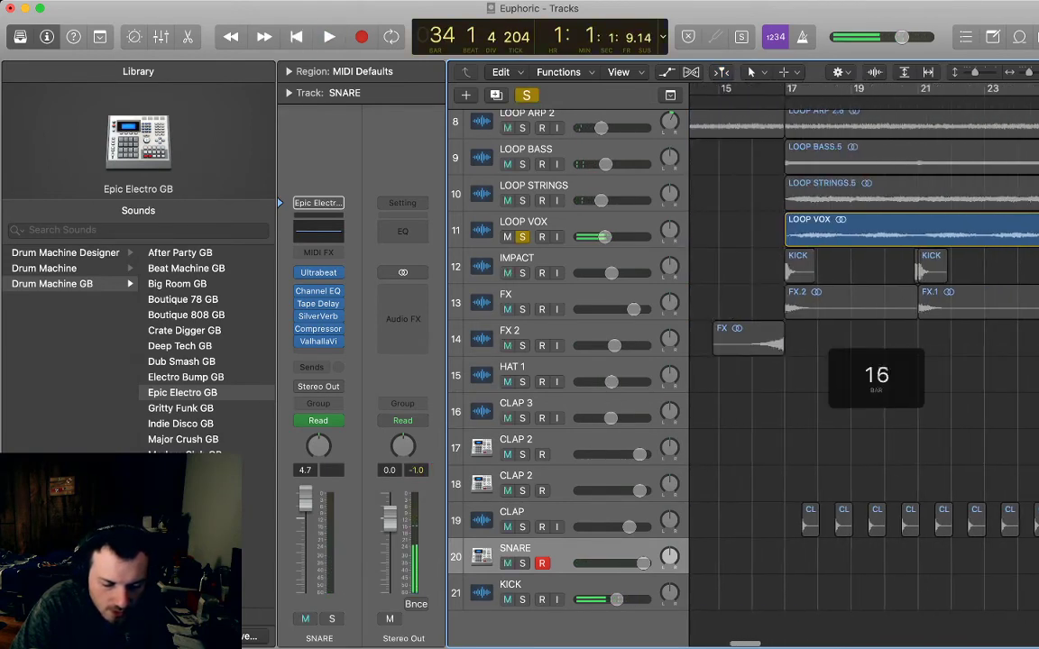
{"action": "left_click", "coordinate": [819, 101]}
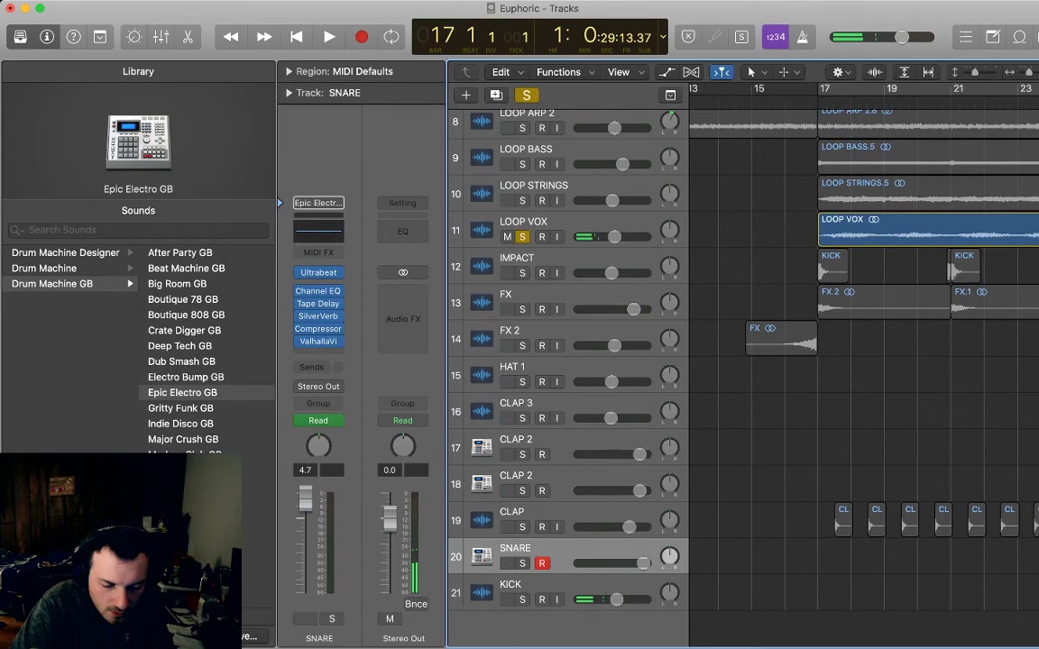
{"action": "key", "text": "space"}
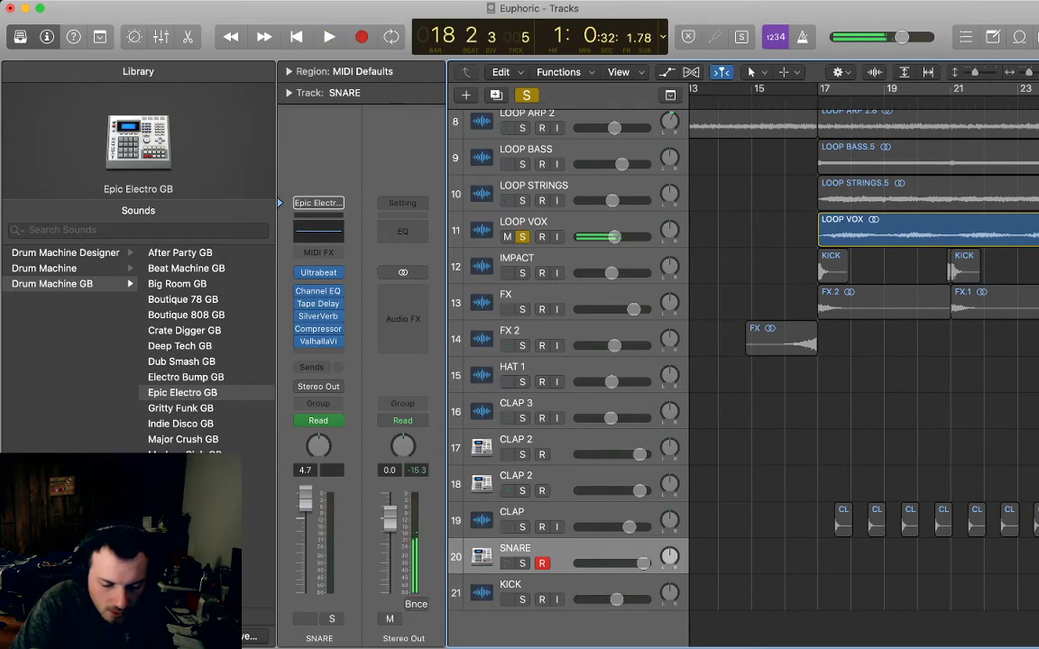
{"action": "key", "text": "space"}
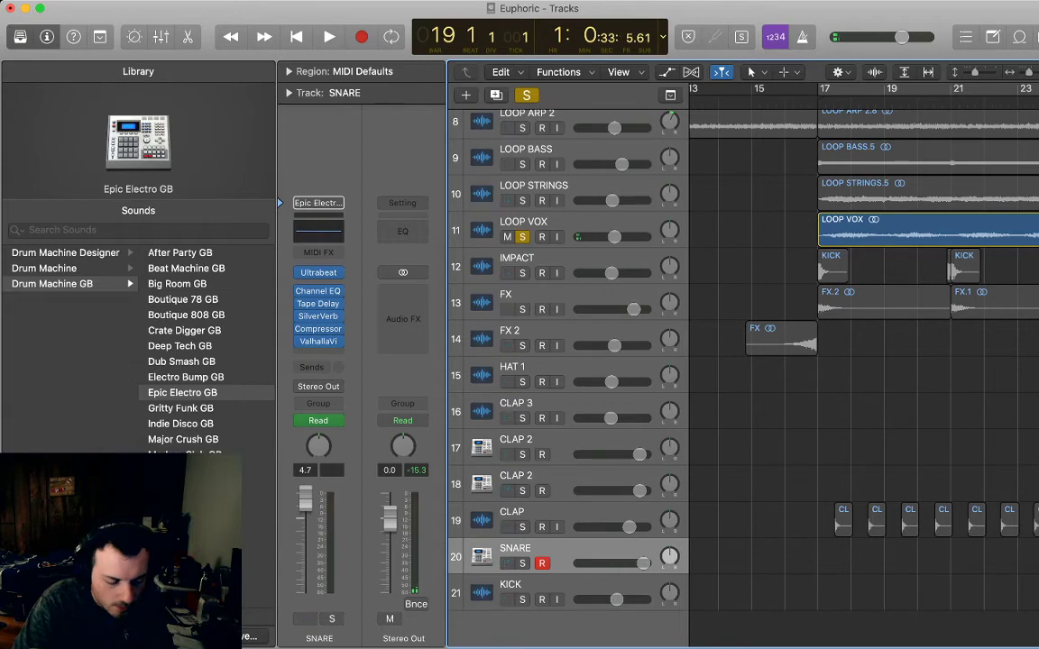
- Split LOOP VOX at bar 19, copy the bar 17–19 slice to the empty space before bar 17, and rejoin the original
{"action": "key", "text": "super+t"}
{"action": "left_click_drag", "start_coordinate": [850, 232], "coordinate": [889, 239]}
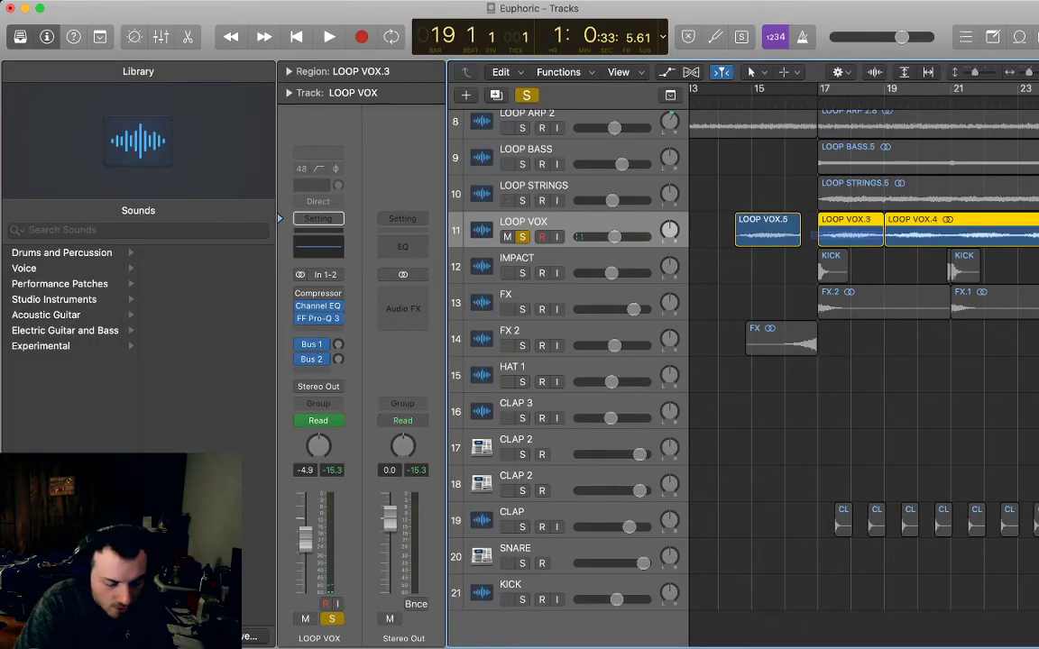
{"action": "key", "text": "super+j"}
- Move the copied vocal region earlier to start at 13 4 1 and audition it
{"action": "left_click", "coordinate": [768, 232]}
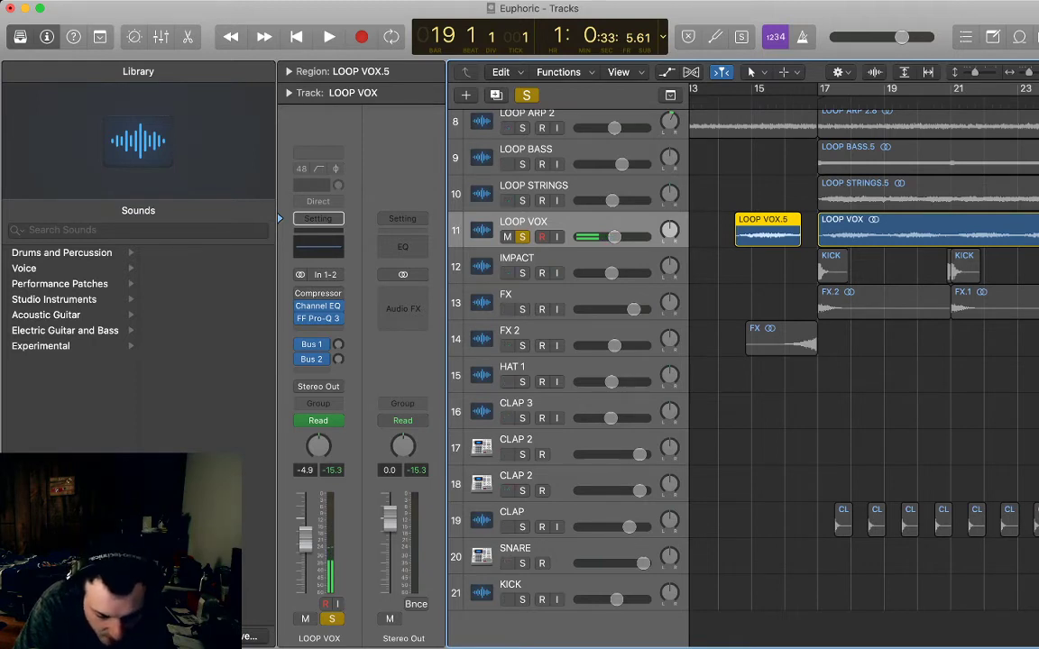
{"action": "left_click_drag", "start_coordinate": [767, 232], "coordinate": [743, 232]}
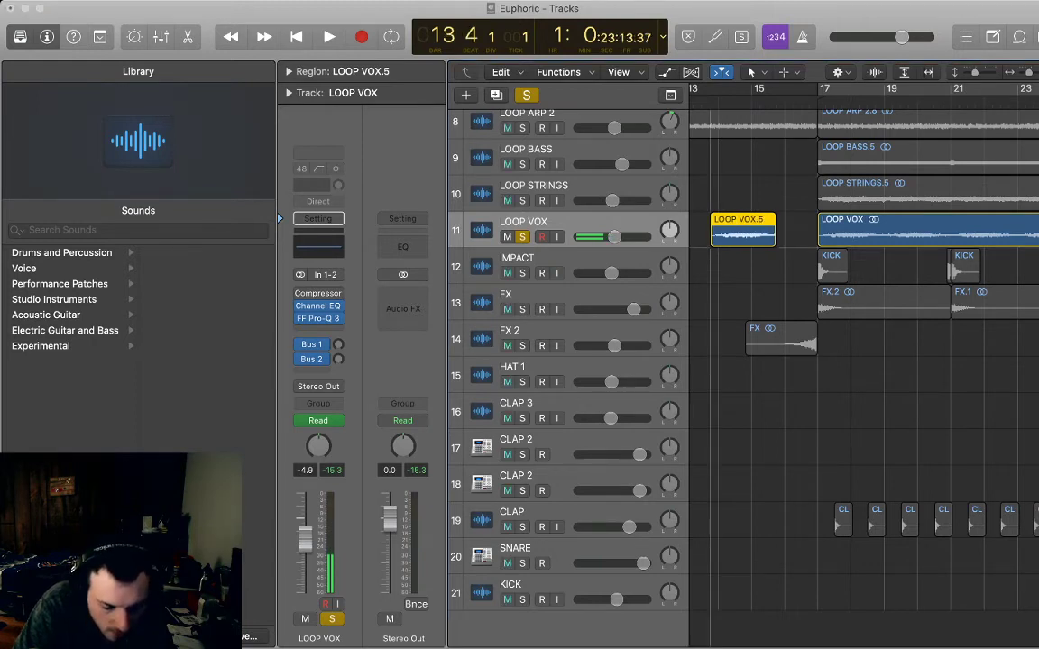
{"action": "key", "text": "space"}
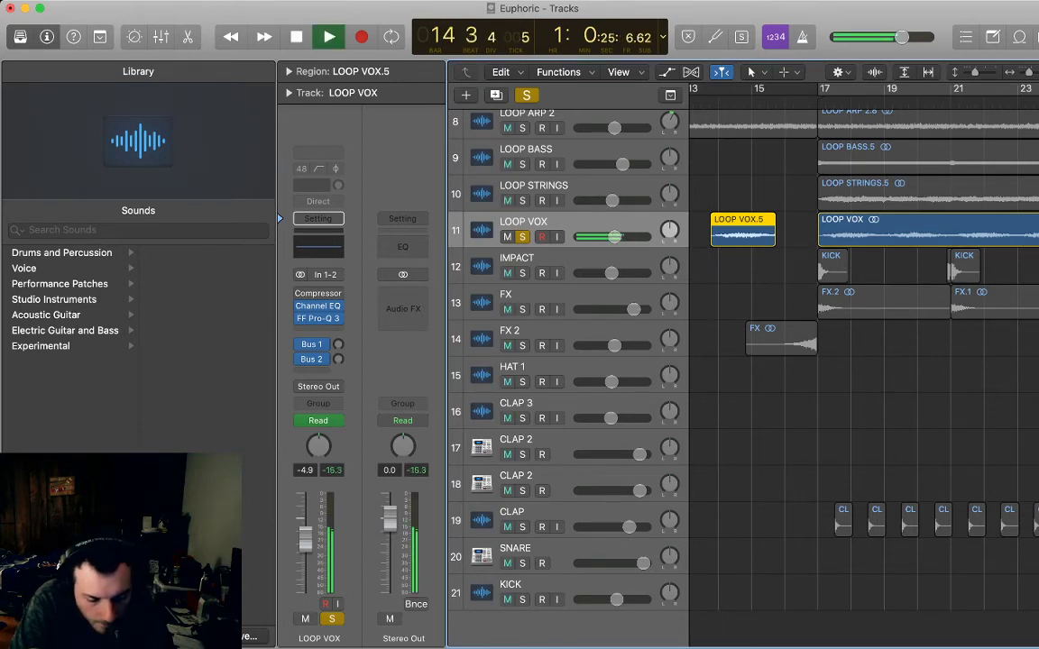
{"action": "key", "text": "space"}
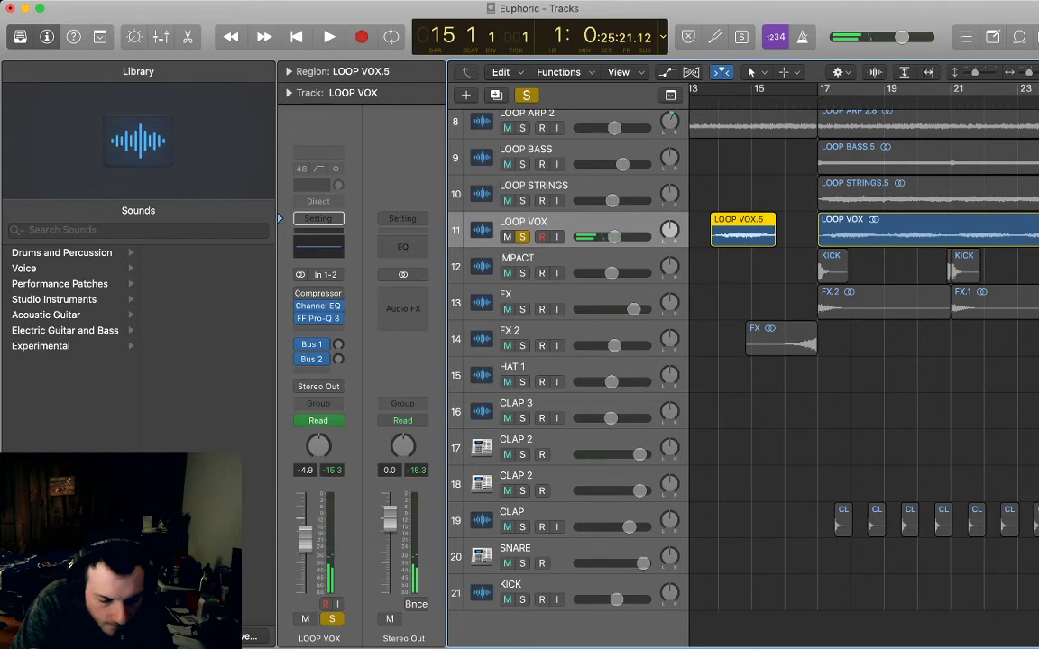
- Split the copied vocal region at bar 15 and at 15 2 1, and delete the tail slice
{"action": "key", "text": "super+Right"}
{"action": "key", "text": "super+Right"}
{"action": "key", "text": "super+Right"}
{"action": "key", "text": "super+Right"}
{"action": "key", "text": "super+Right"}
{"action": "key", "text": "super+Right"}
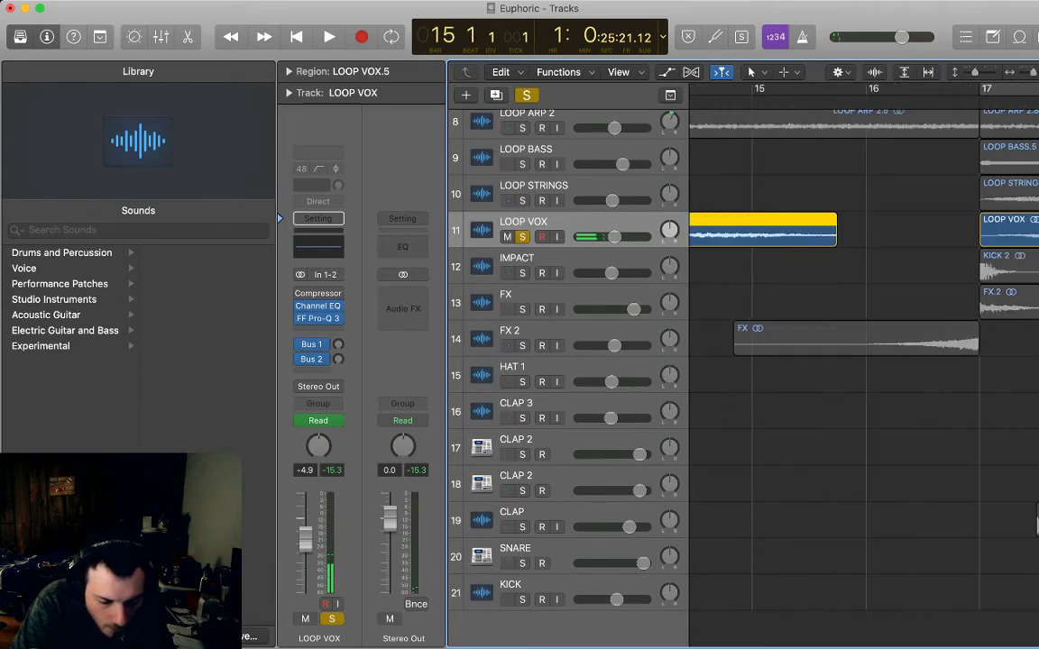
{"action": "key", "text": "period"}
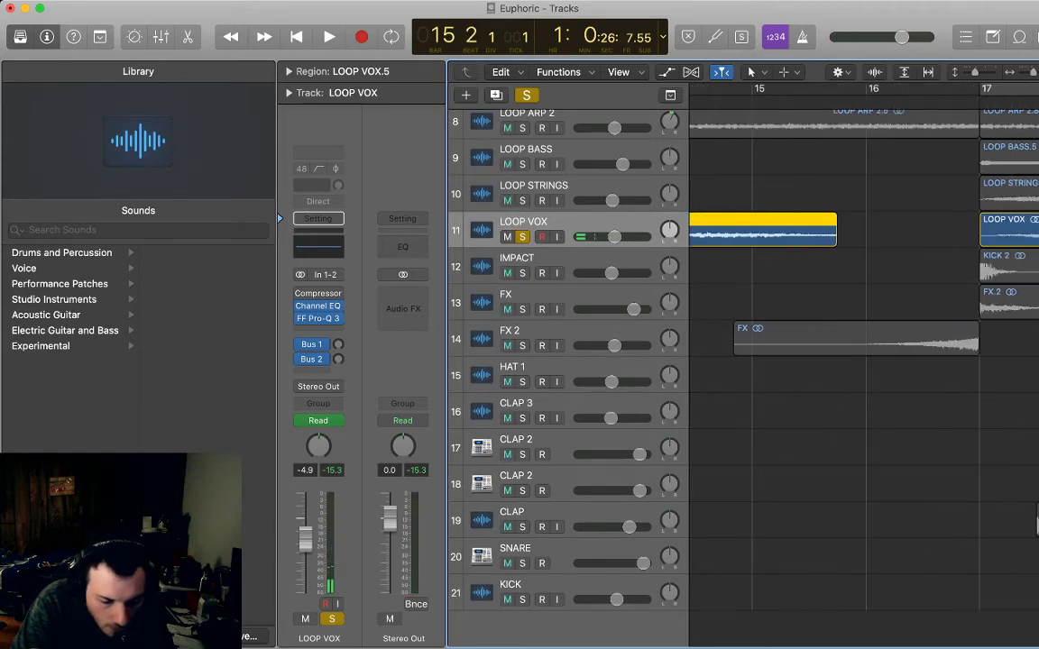
{"action": "key", "text": "space"}
{"action": "key", "text": "super+t"}
{"action": "key", "text": "period"}
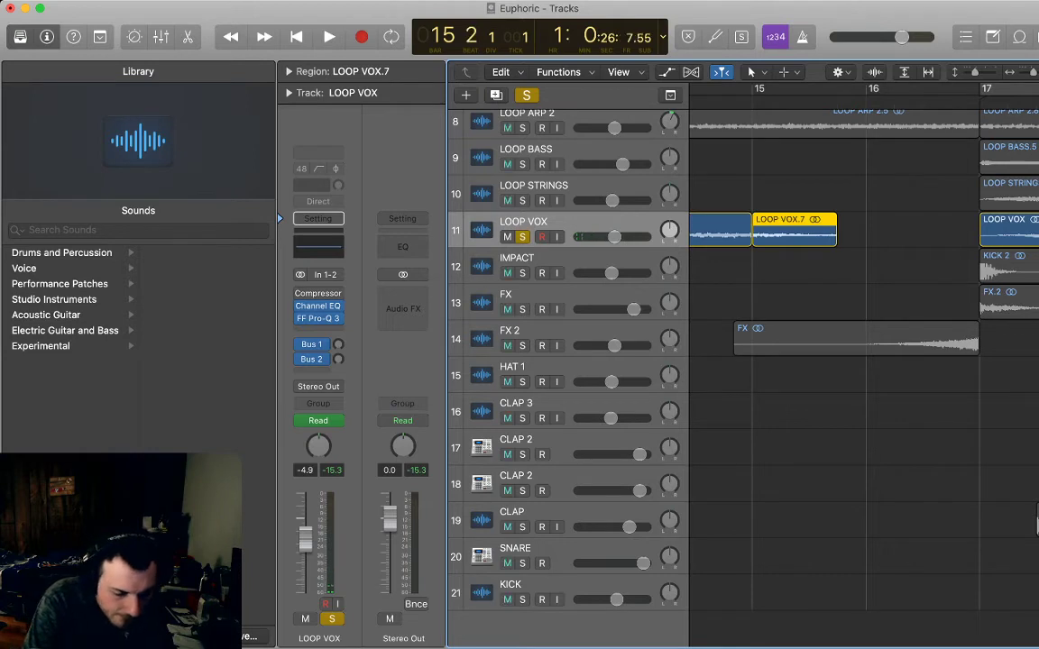
{"action": "key", "text": "super+t"}
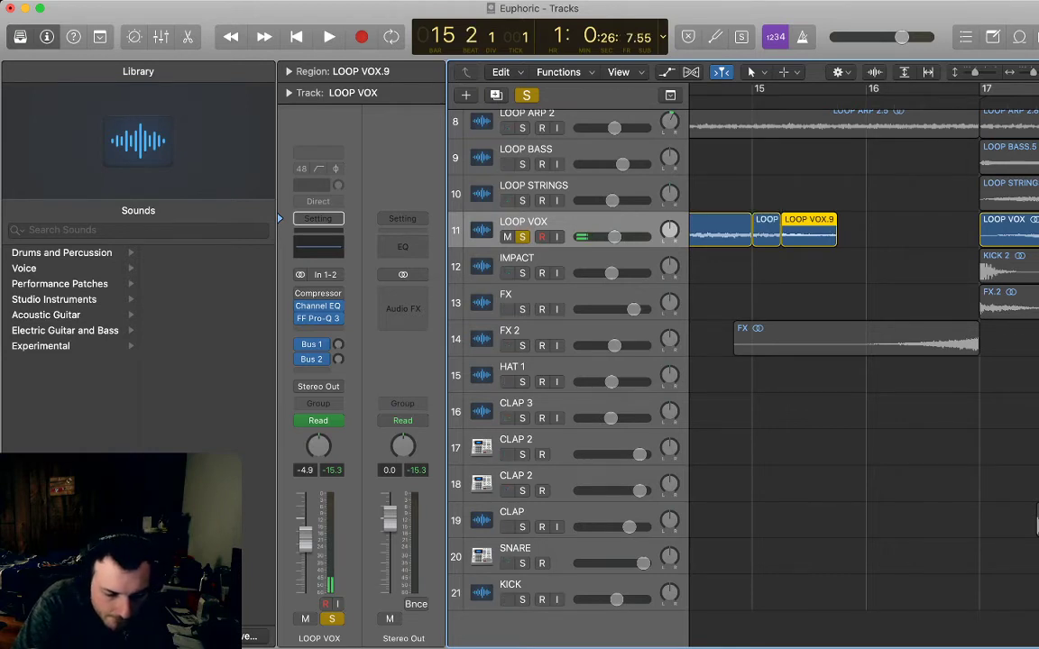
{"action": "key", "text": "space"}
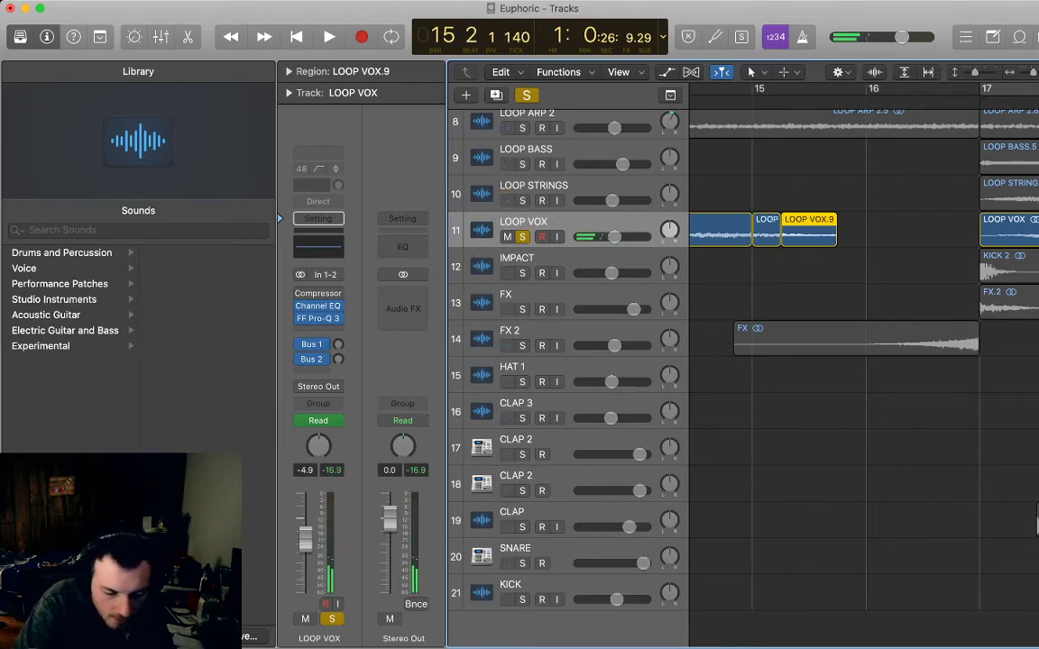
{"action": "key", "text": "Delete"}
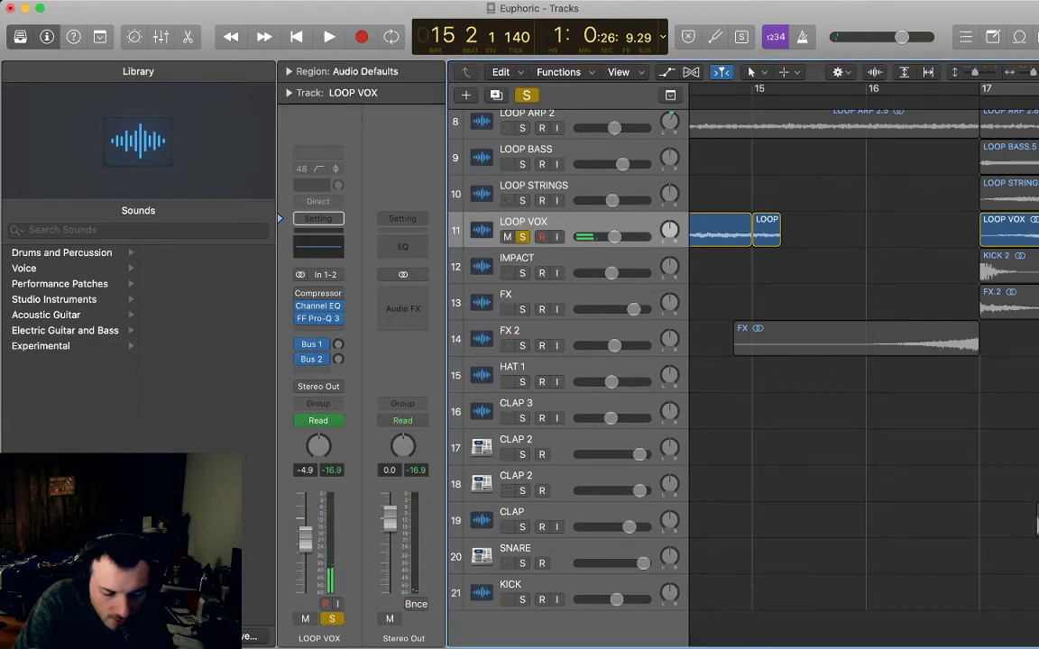
- Loop the one-beat vocal slice at bar 15 for one more beat and play it back
{"action": "left_click_drag", "start_coordinate": [779, 219], "coordinate": [809, 219]}
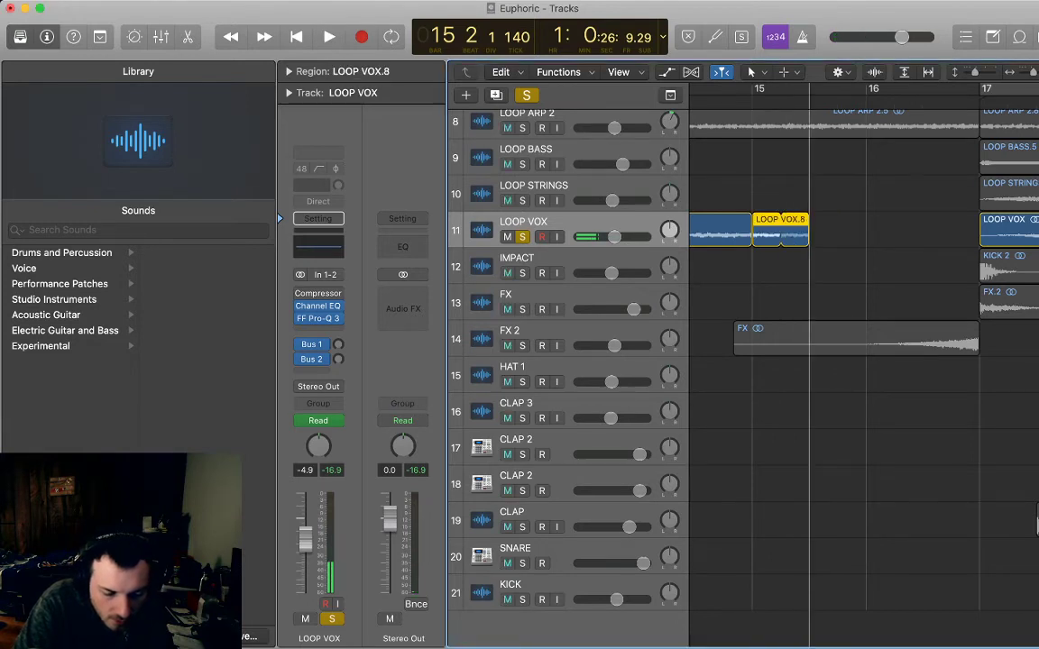
{"action": "key", "text": "space"}
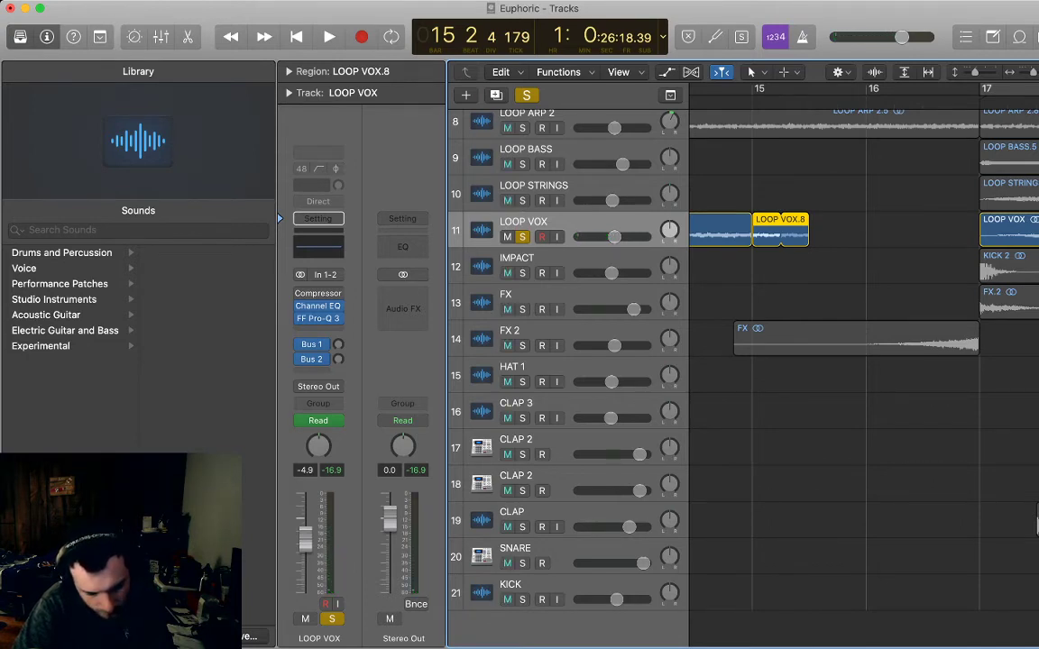
{"action": "key", "text": "space"}
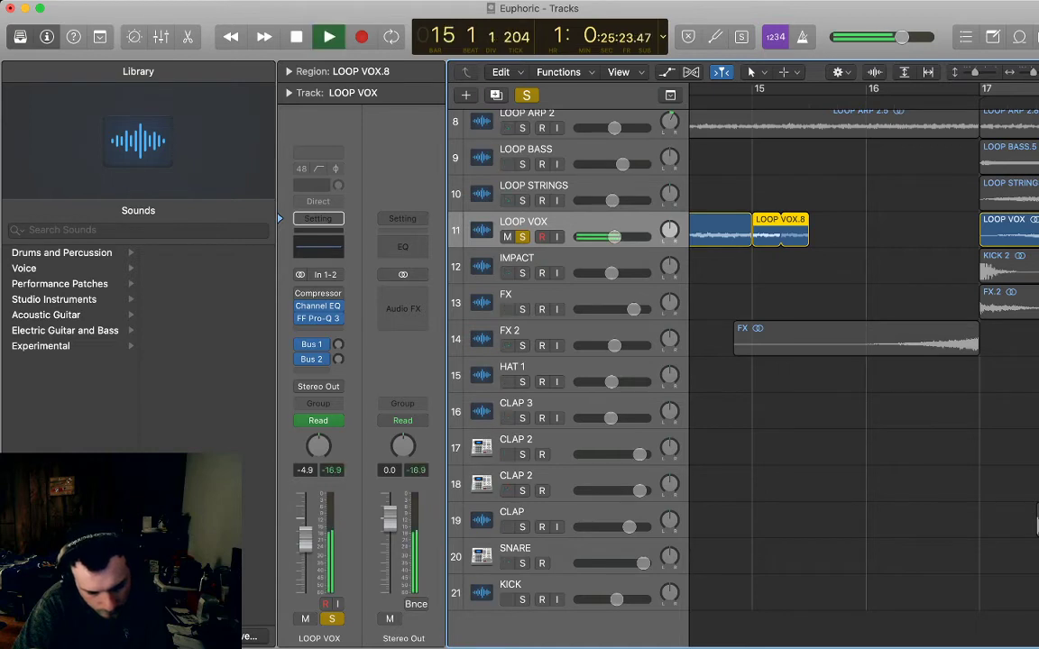
{"action": "key", "text": "space"}
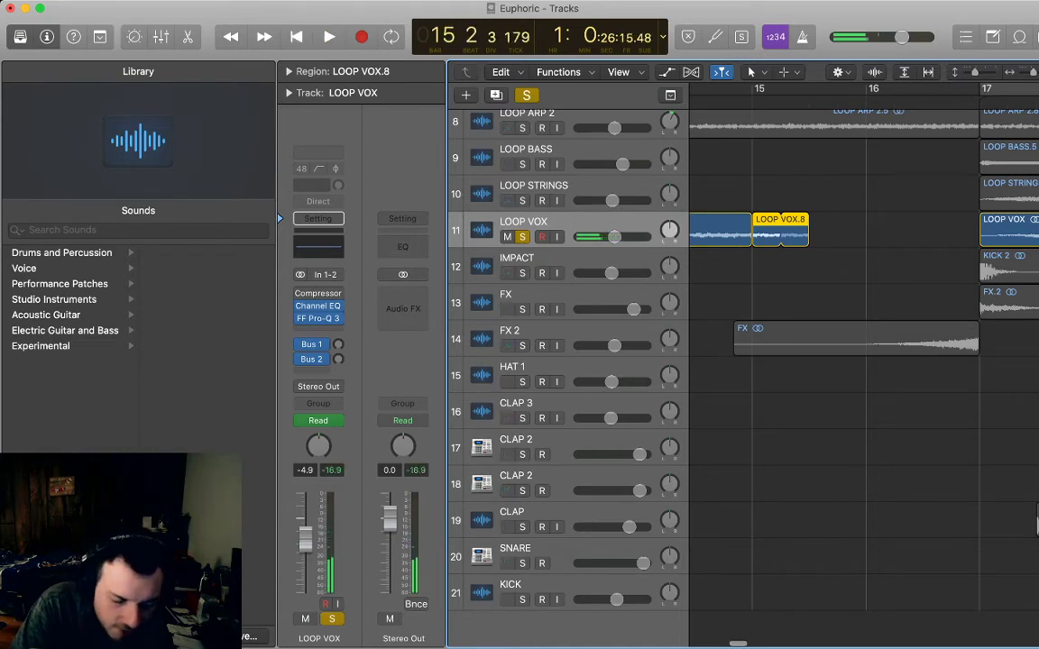
- Delete the lead-in vocal slice before bar 15, keep the one-beat slice, and play it back
{"action": "key", "text": "comma"}
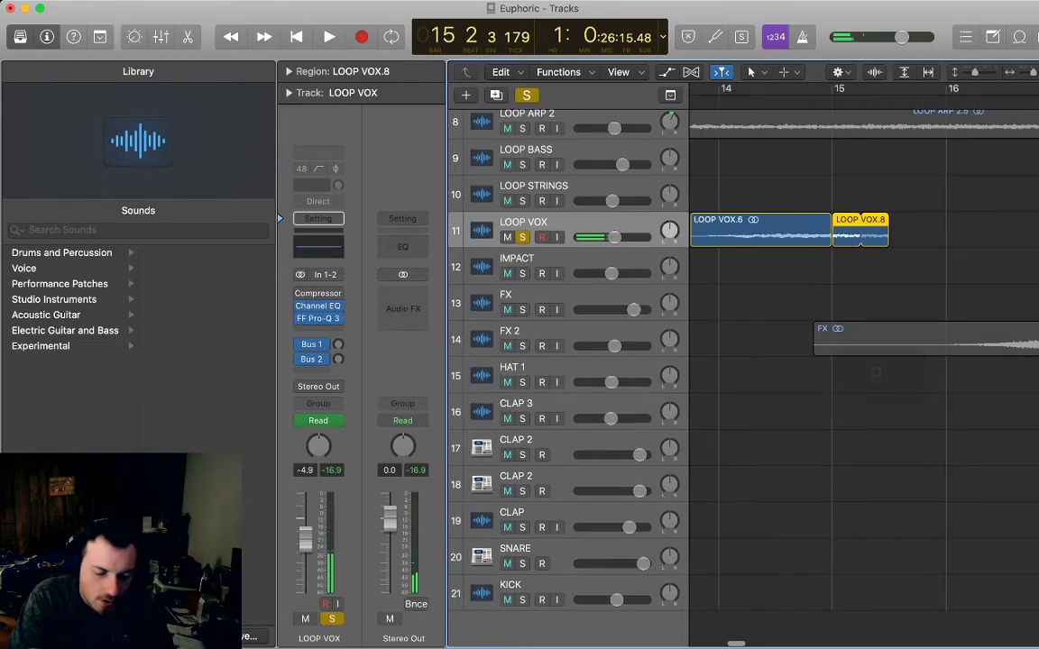
{"action": "left_click", "coordinate": [761, 230]}
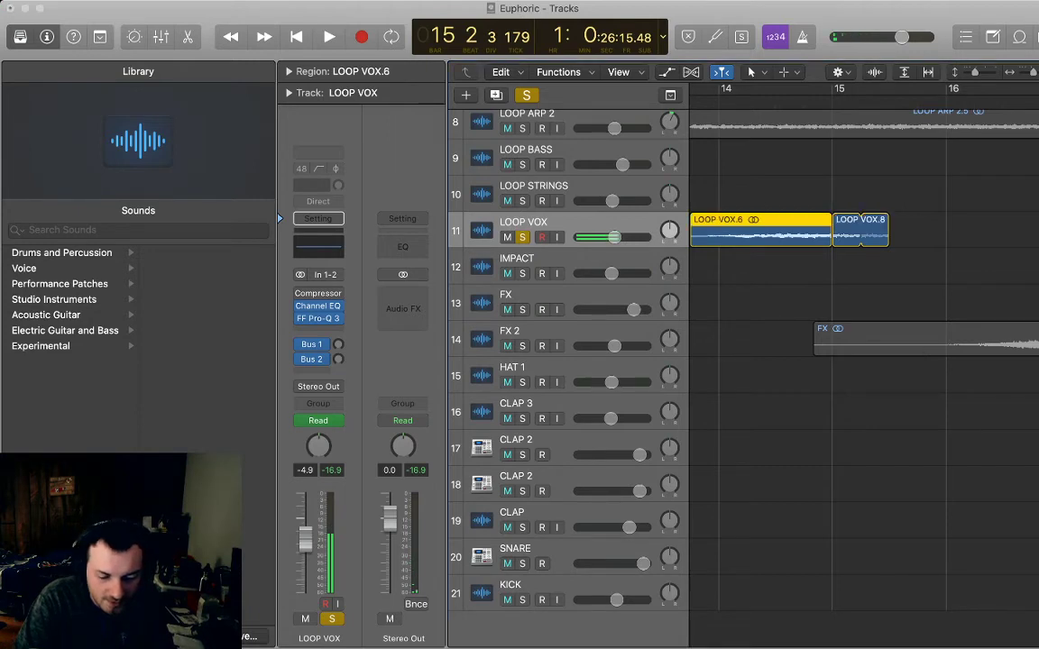
{"action": "key", "text": "Delete"}
{"action": "key", "text": "Right"}
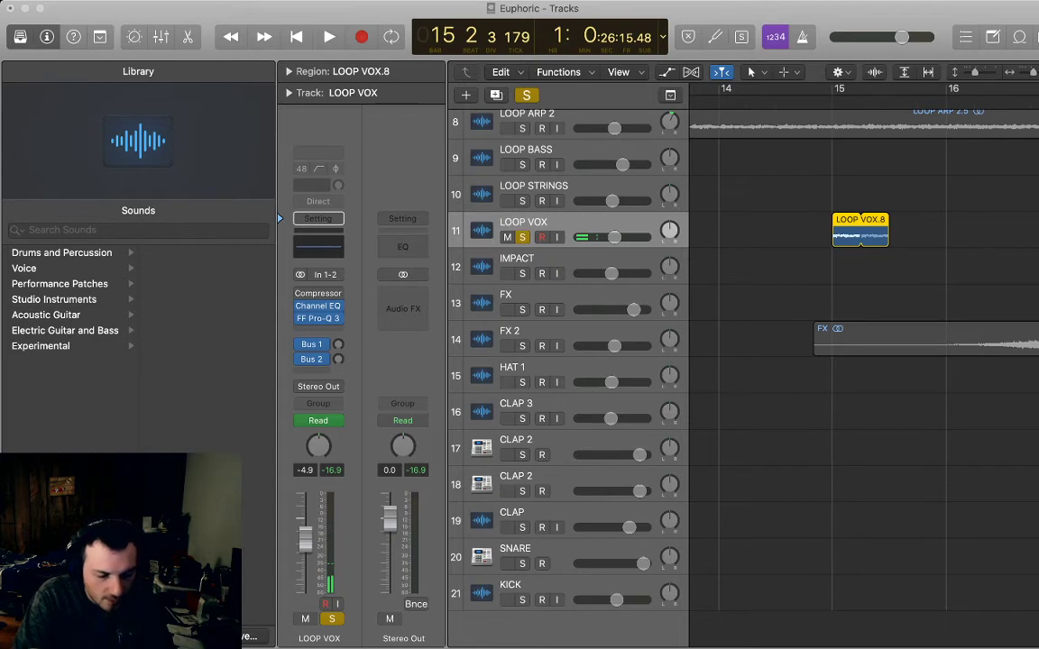
{"action": "key", "text": "space"}
{"action": "key", "text": "space"}
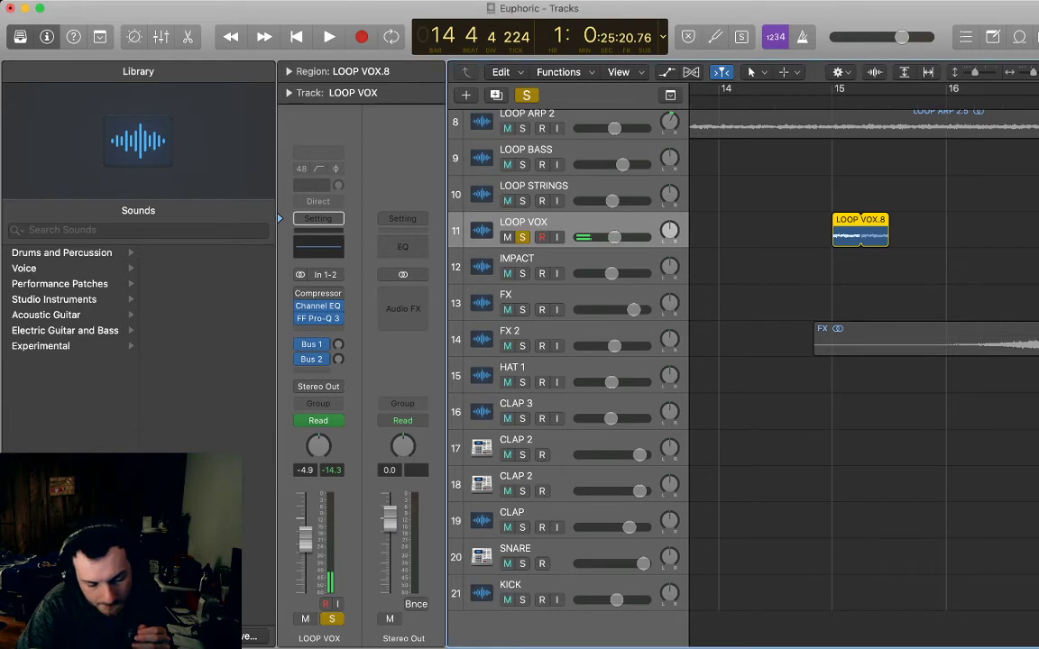
- Turn off looping for the one-beat vocal slice at bar 15
{"action": "scroll", "coordinate": [864, 361], "scroll_direction": "right", "scroll_amount": 2}
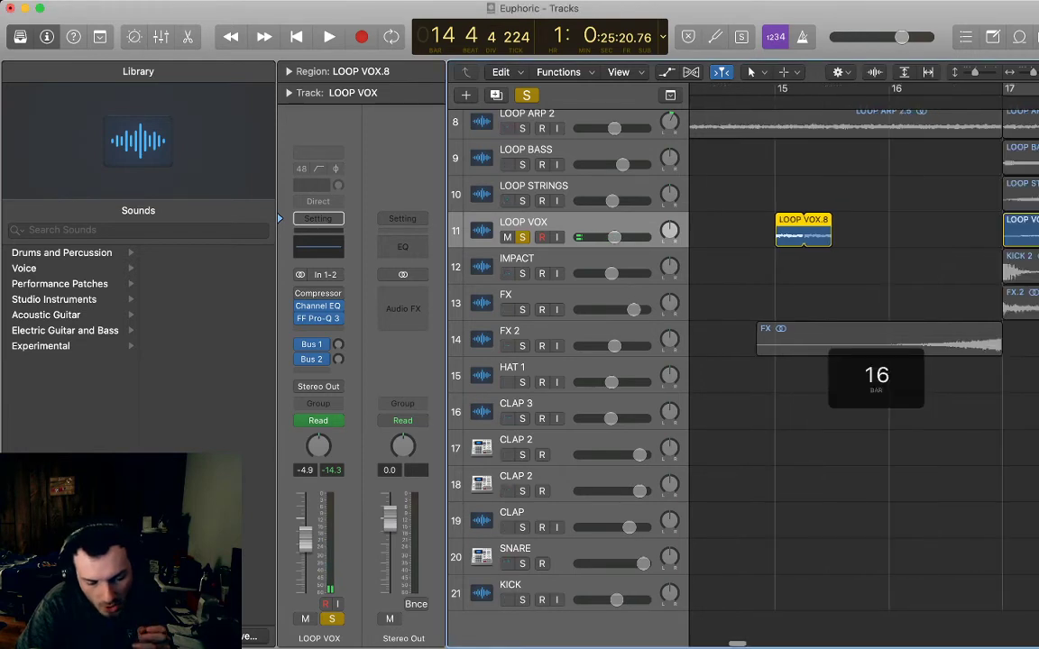
{"action": "left_click", "coordinate": [864, 433]}
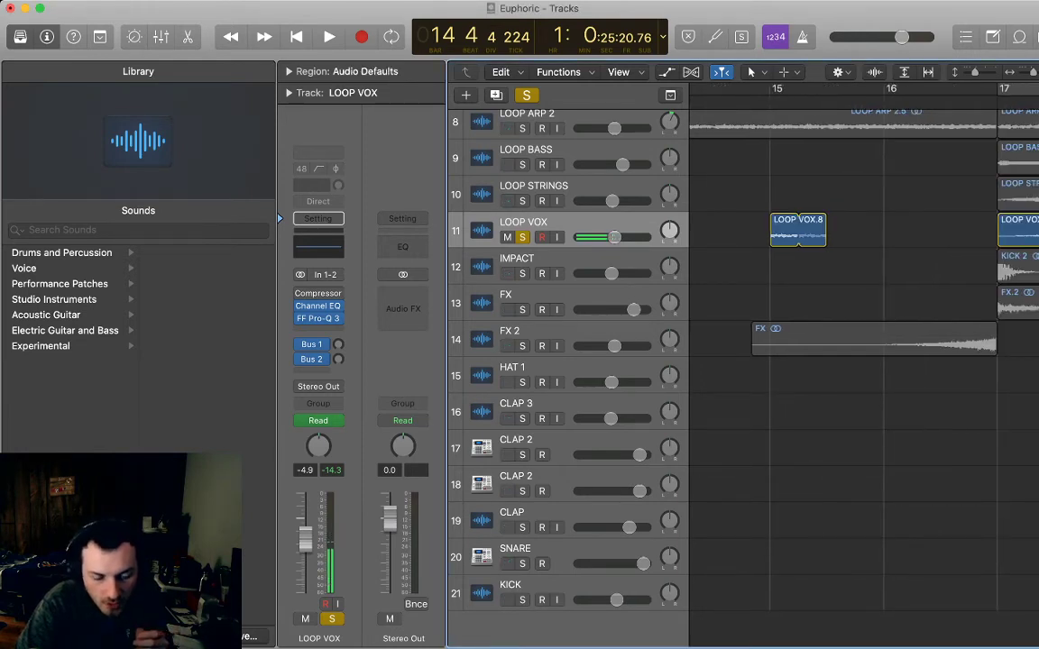
{"action": "left_click", "coordinate": [798, 230]}
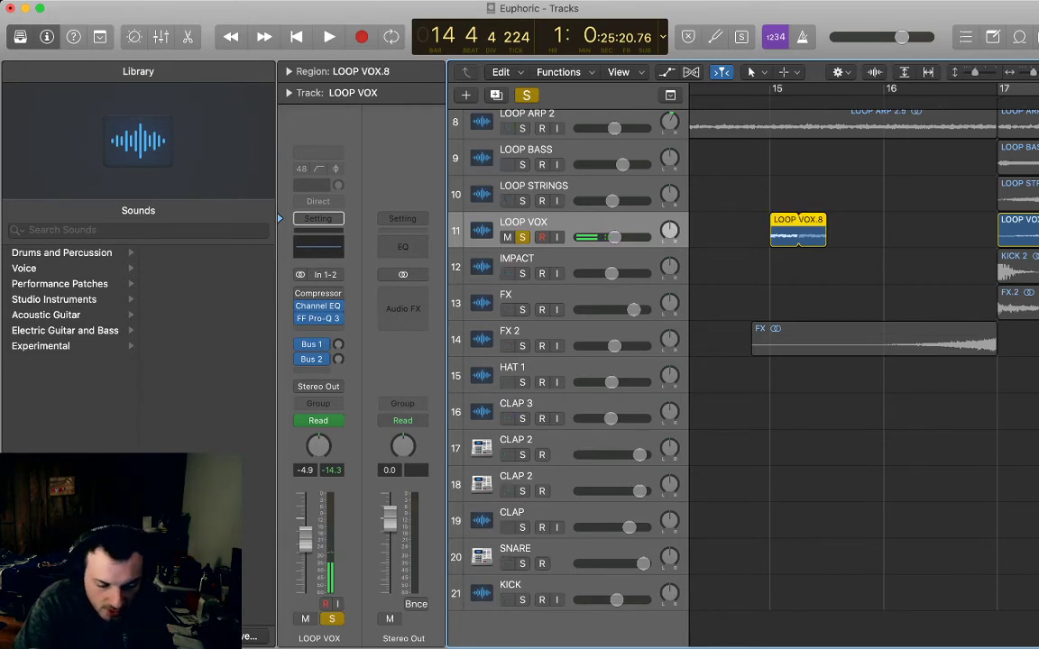
{"action": "key", "text": "l"}
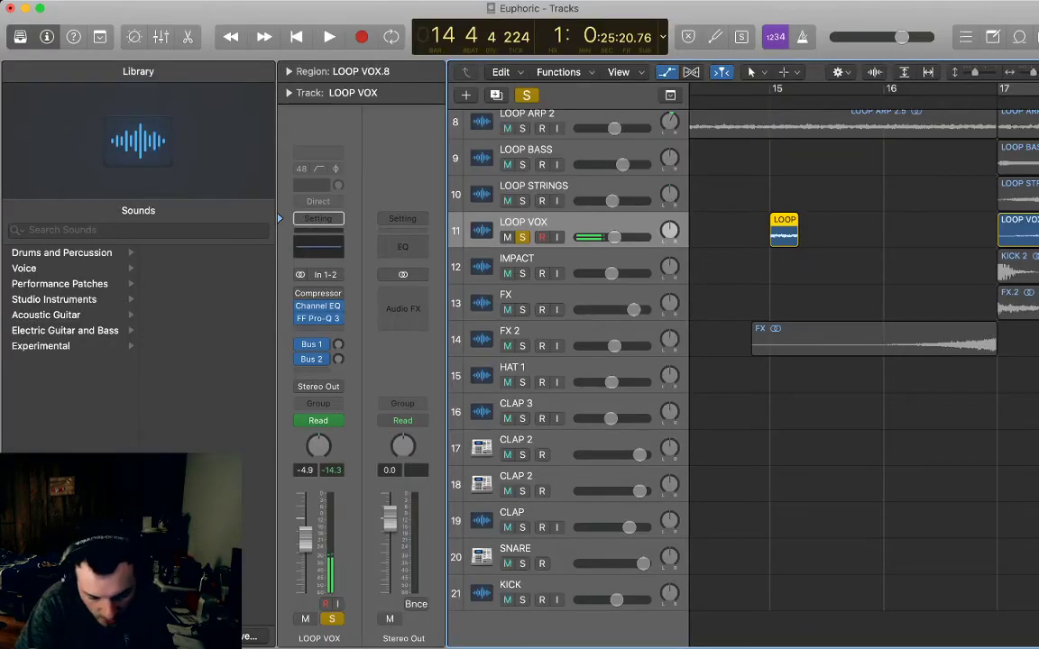
- Show track automation and pull the LOOP VOX volume down to -∞ dB just after the bar 15 slice, fading across it
{"action": "key", "text": "a"}
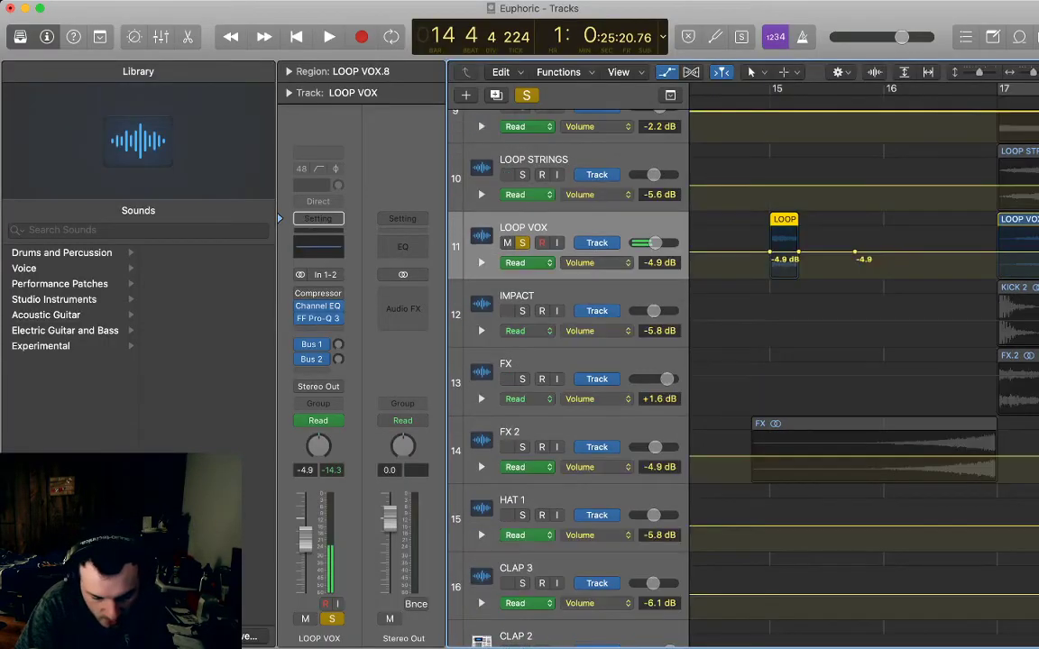
{"action": "left_click_drag", "start_coordinate": [826, 251], "coordinate": [826, 278]}
{"action": "key", "text": "space"}
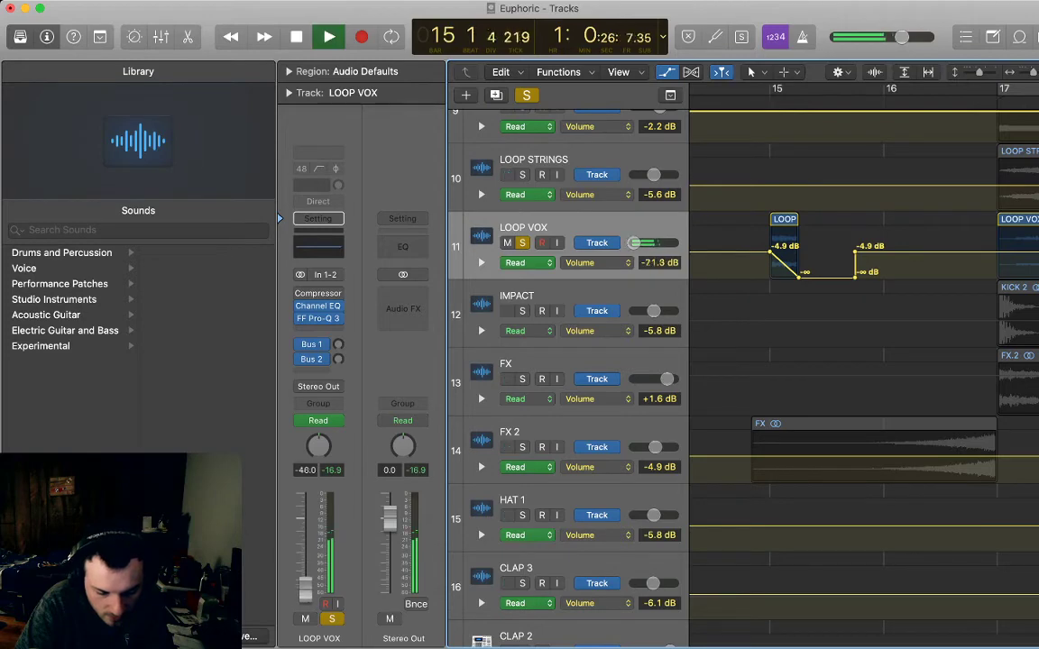
{"action": "key", "text": "space"}
- Delay the fade's start to about mid-slice, raise the volume point at the slice's end to -14.1 dB, and replay it
{"action": "left_click_drag", "start_coordinate": [771, 251], "coordinate": [786, 251]}
{"action": "left_click_drag", "start_coordinate": [798, 278], "coordinate": [798, 263]}
{"action": "key", "text": "space"}
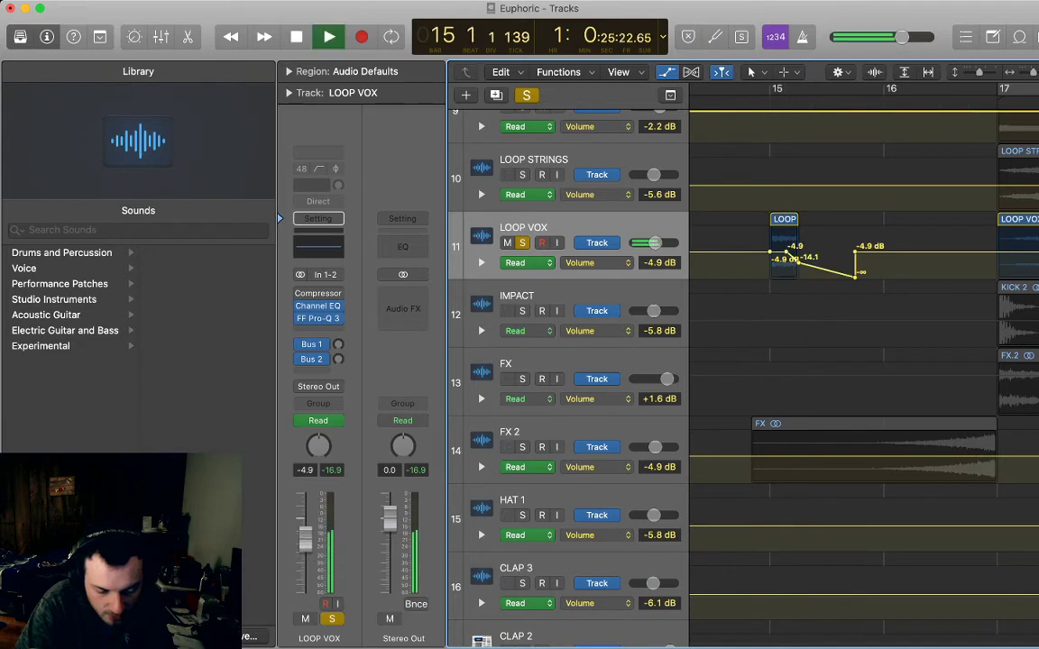
{"action": "key", "text": "space"}
{"action": "key", "text": "super+Right"}
{"action": "key", "text": "super+Right"}
{"action": "key", "text": "super+Right"}
{"action": "key", "text": "super+Right"}
{"action": "key", "text": "super+Right"}
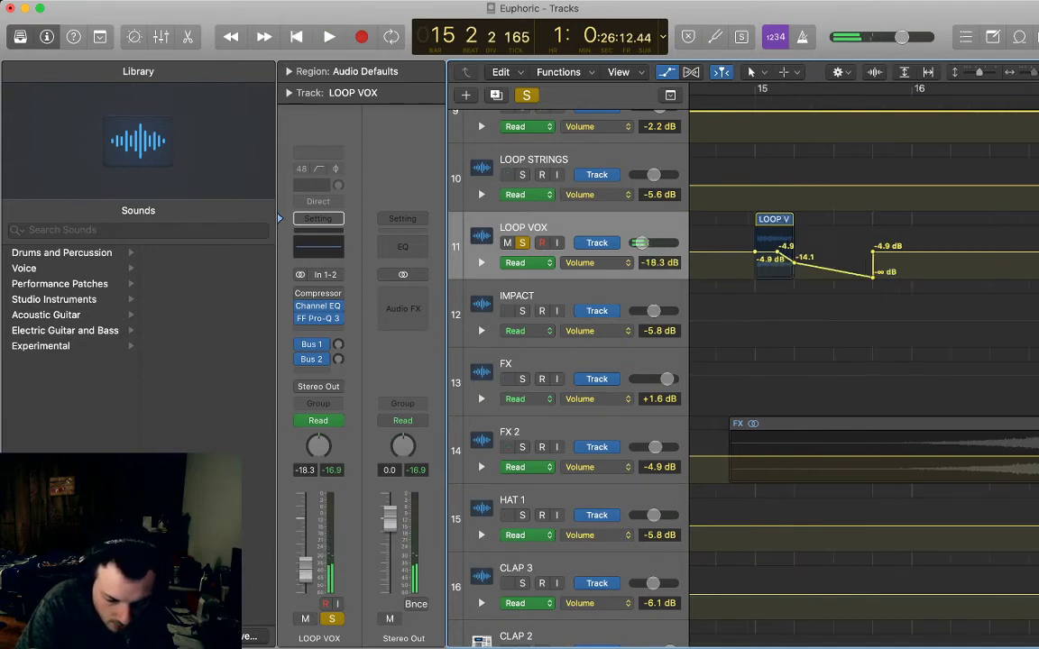
- Hide the track automation and play back the one-beat vocal slice at bar 15
{"action": "scroll", "coordinate": [864, 369], "scroll_direction": "left", "scroll_amount": 3}
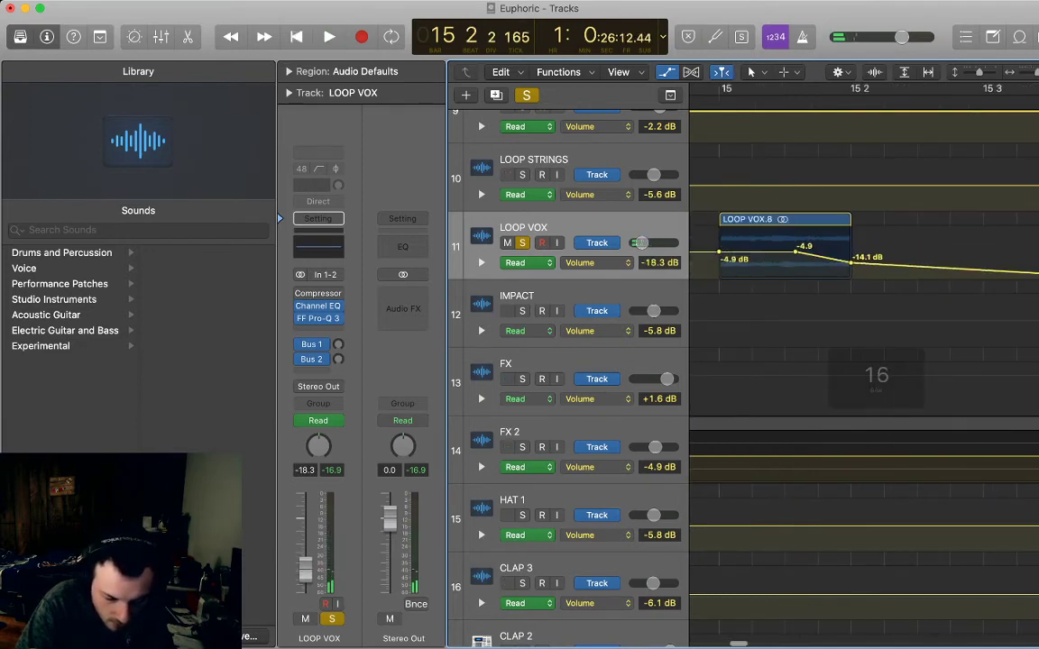
{"action": "key", "text": "a"}
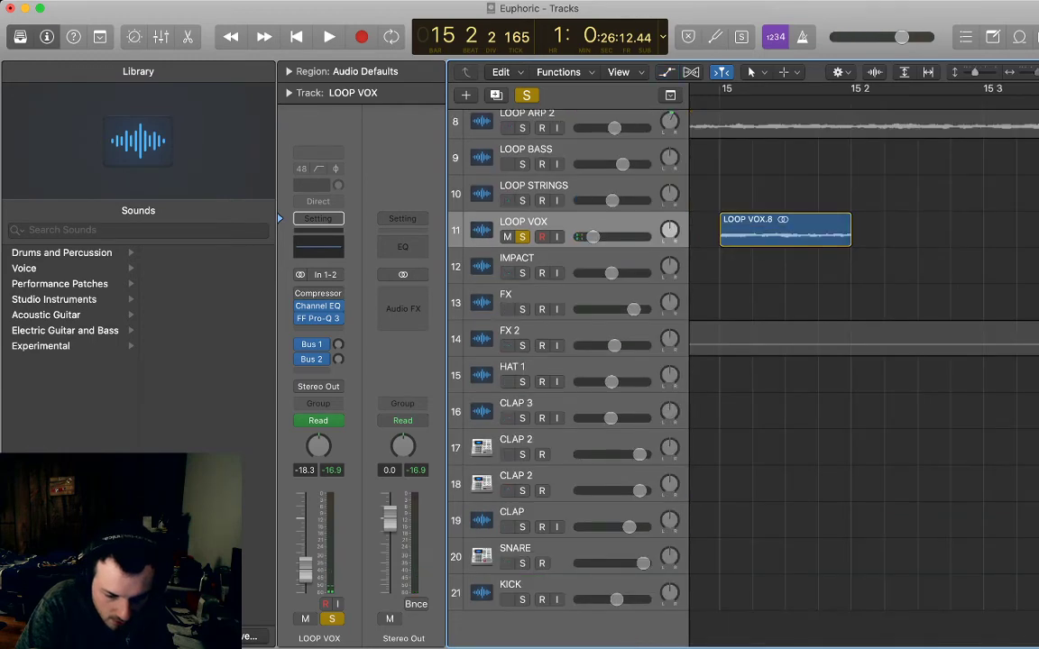
{"action": "key", "text": "super+Left"}
{"action": "key", "text": "super+Left"}
{"action": "key", "text": "super+Left"}
{"action": "key", "text": "super+Left"}
{"action": "key", "text": "super+Left"}
{"action": "key", "text": "super+Left"}
{"action": "key", "text": "super+Left"}
{"action": "key", "text": "super+Left"}
{"action": "key", "text": "super+Right"}
{"action": "key", "text": "super+Right"}
{"action": "key", "text": "super+Right"}
{"action": "key", "text": "super+Right"}
{"action": "key", "text": "super+Right"}
{"action": "key", "text": "super+Right"}
{"action": "key", "text": "super+Right"}
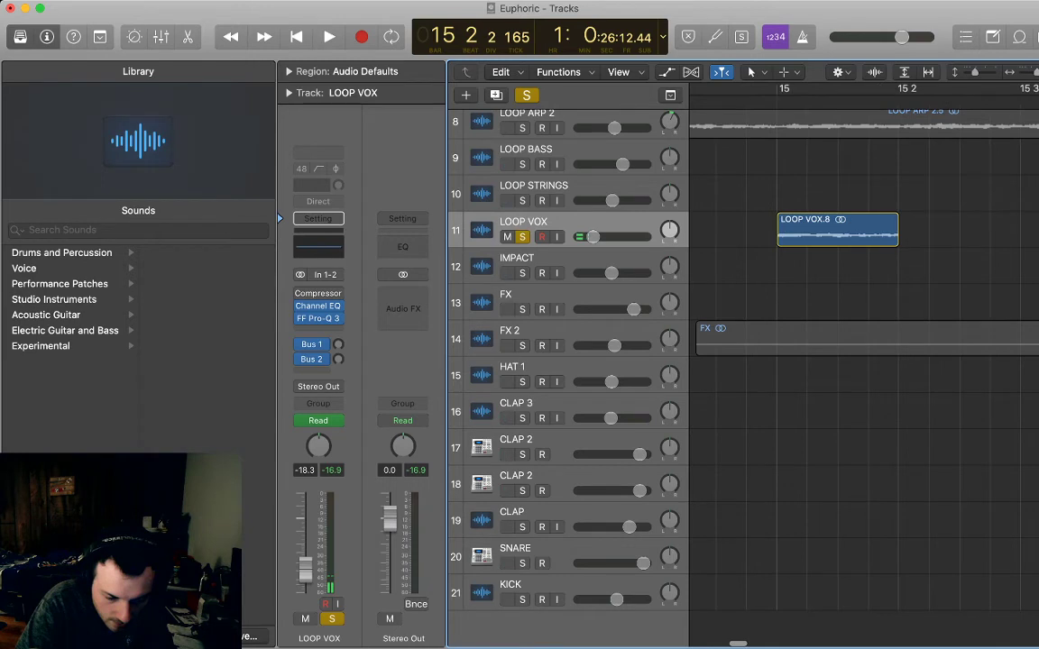
{"action": "key", "text": "space"}
{"action": "key", "text": "space"}
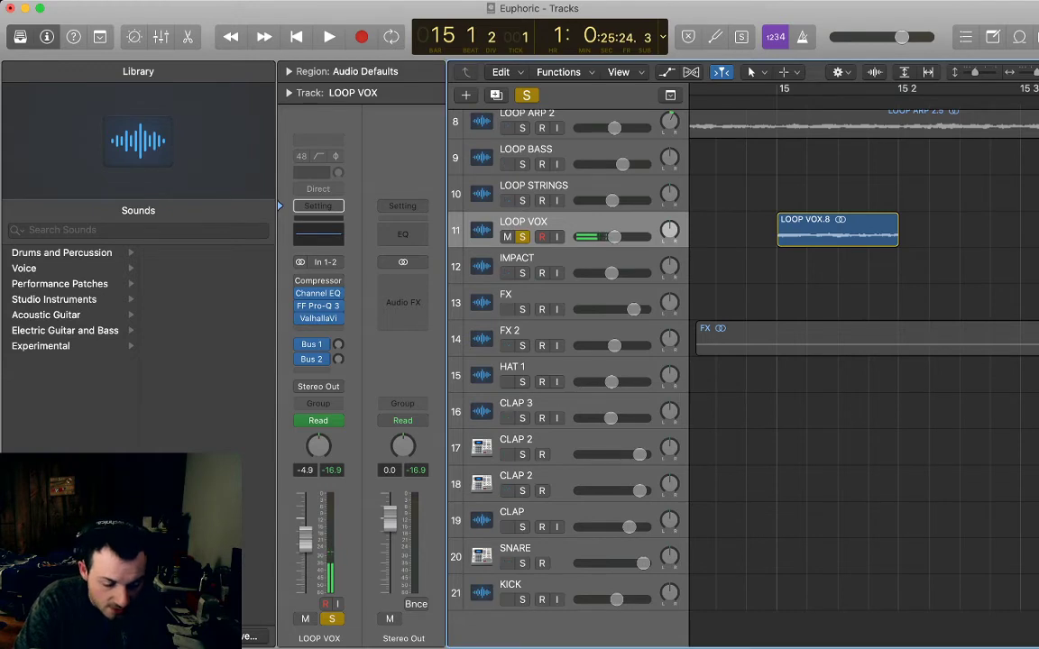
- Split the LOOP VOX slice at 15 1 2, delete the part after the split, and play the remaining chop
{"action": "key", "text": "super+t"}
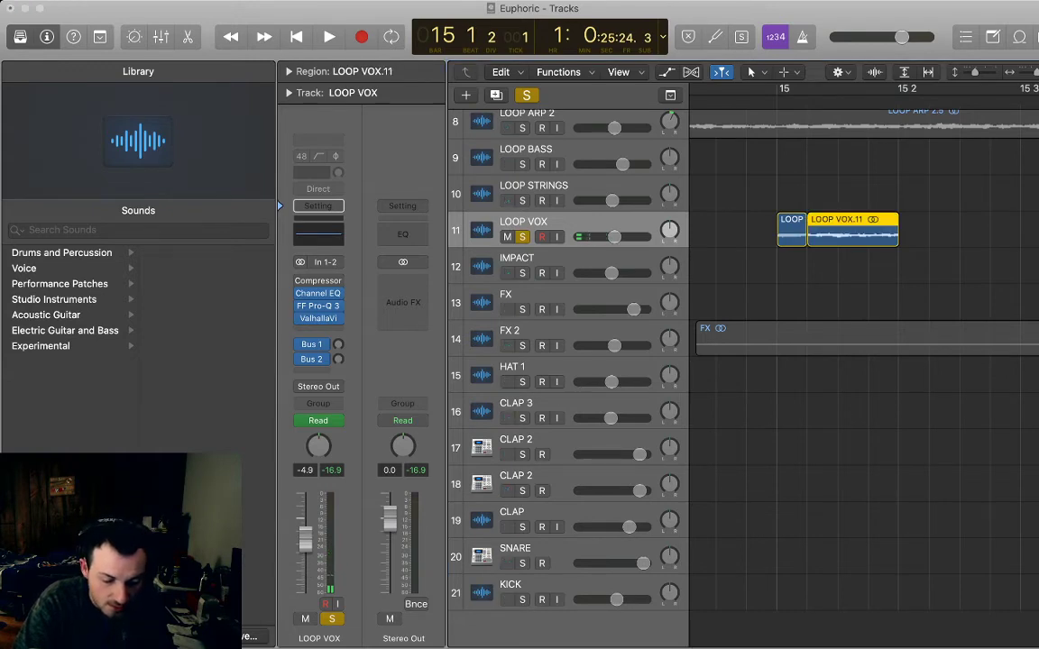
{"action": "key", "text": "Delete"}
{"action": "key", "text": "space"}
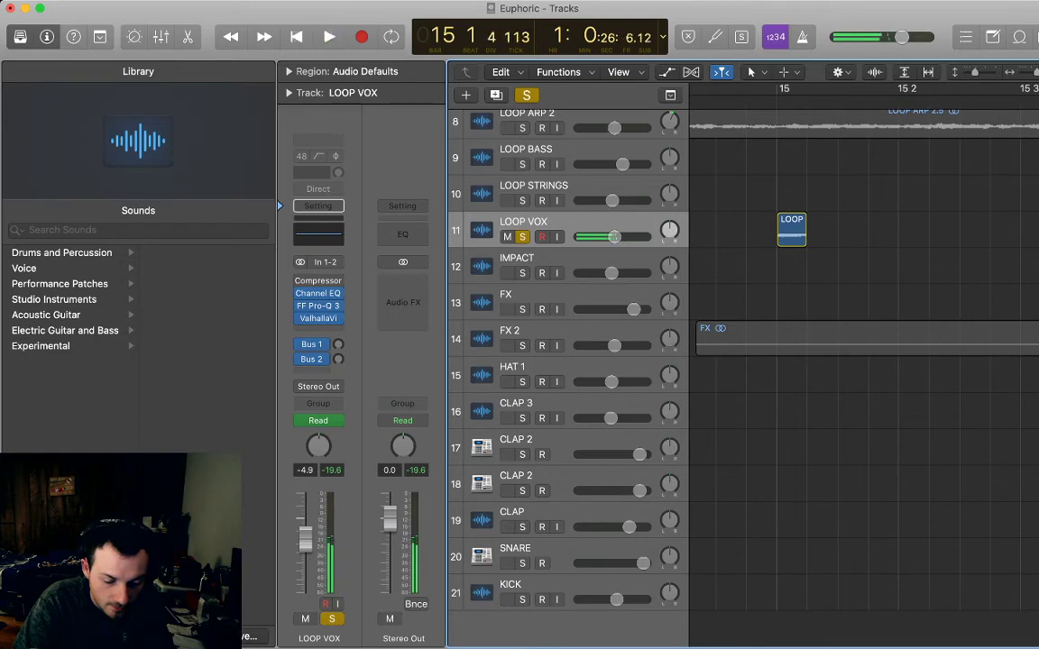
{"action": "key", "text": "space"}
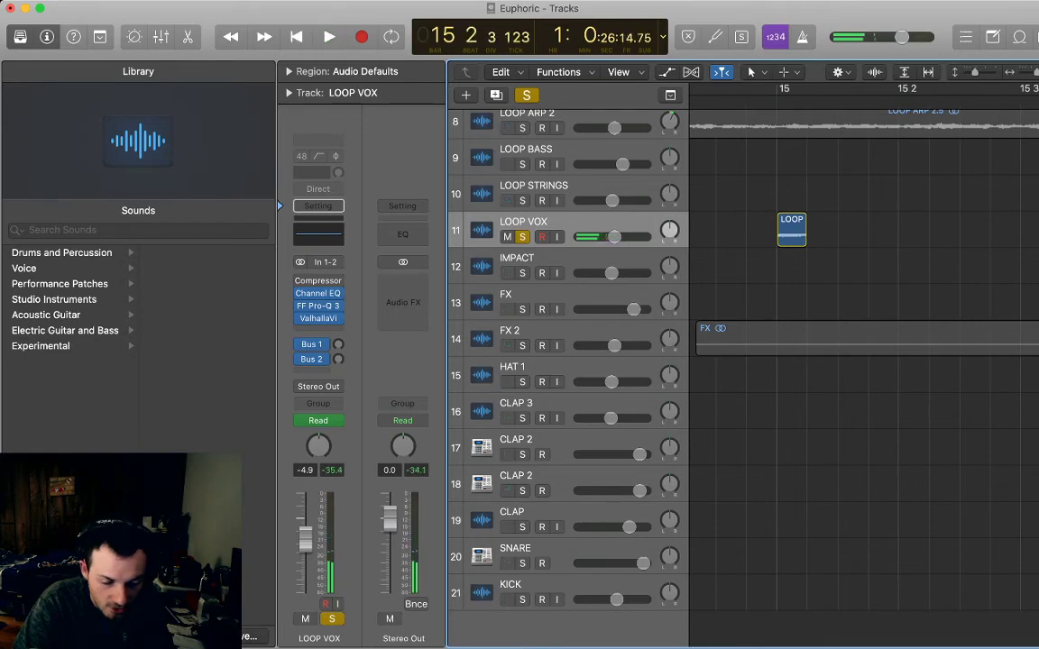
- Replay the shortened vocal chop from bar 15 several times to judge how it rings out
{"action": "key", "text": "comma"}
{"action": "key", "text": "space"}
{"action": "key", "text": "space"}
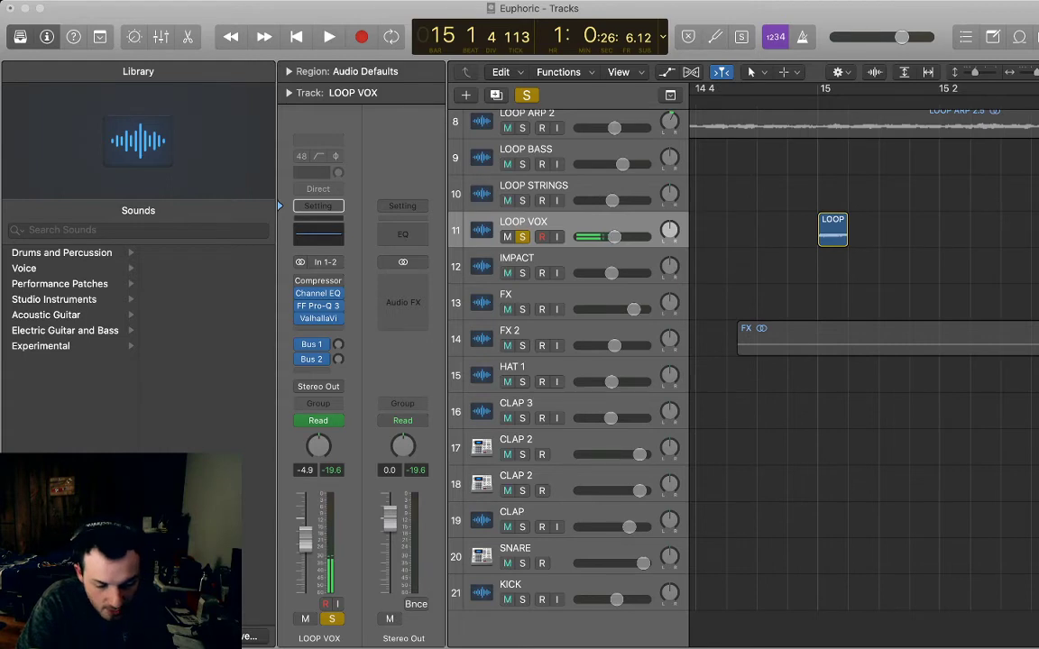
{"action": "key", "text": "space"}
{"action": "key", "text": "space"}
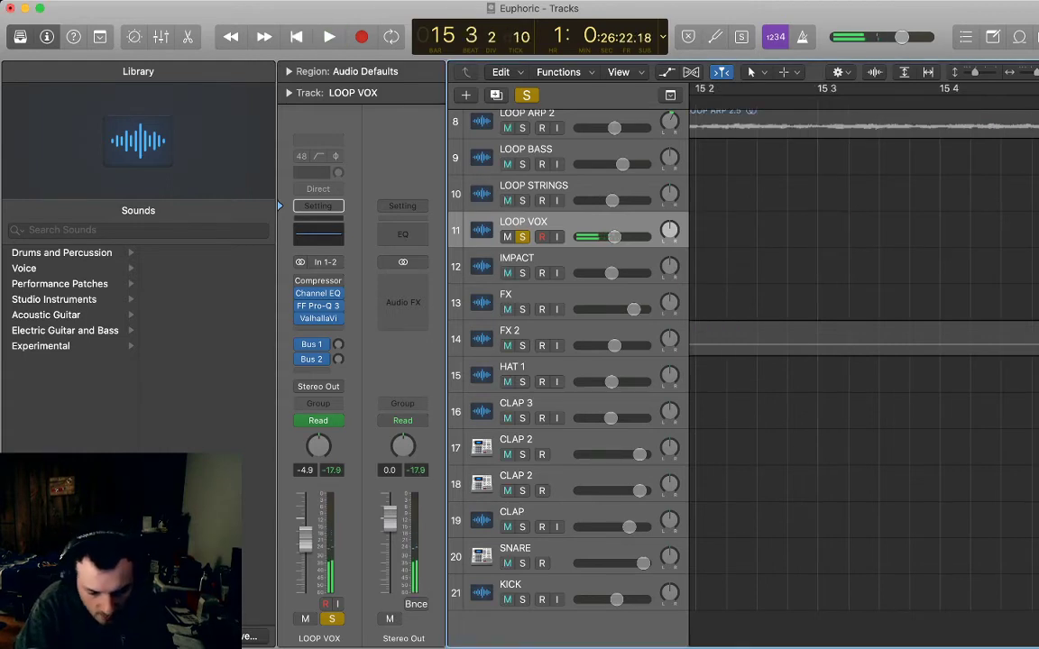
{"action": "key", "text": "period"}
{"action": "key", "text": "space"}
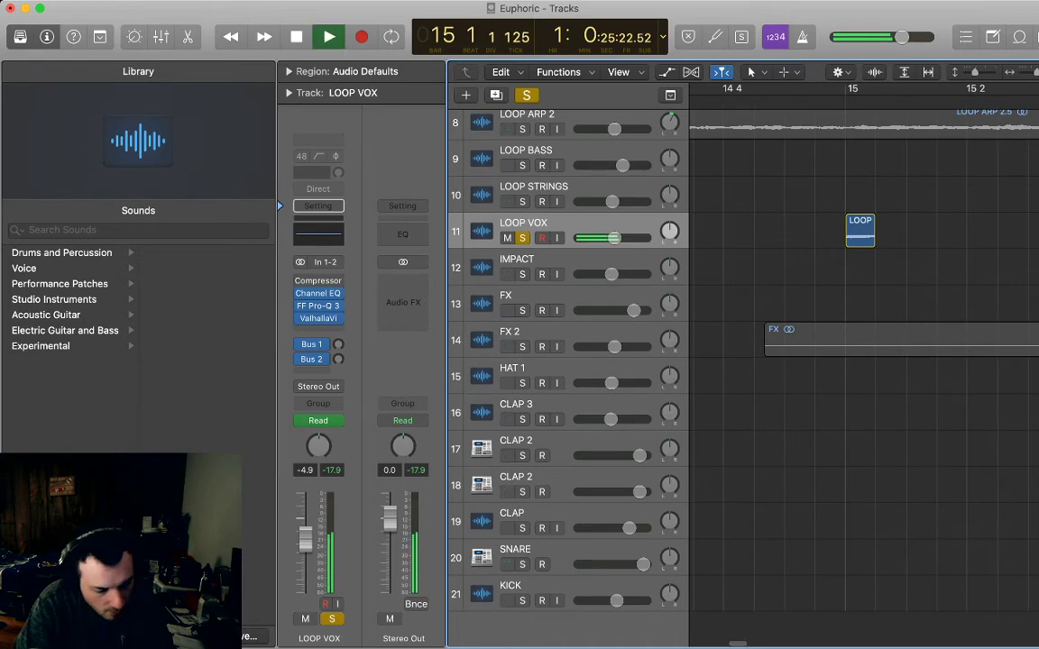
{"action": "key", "text": "space"}
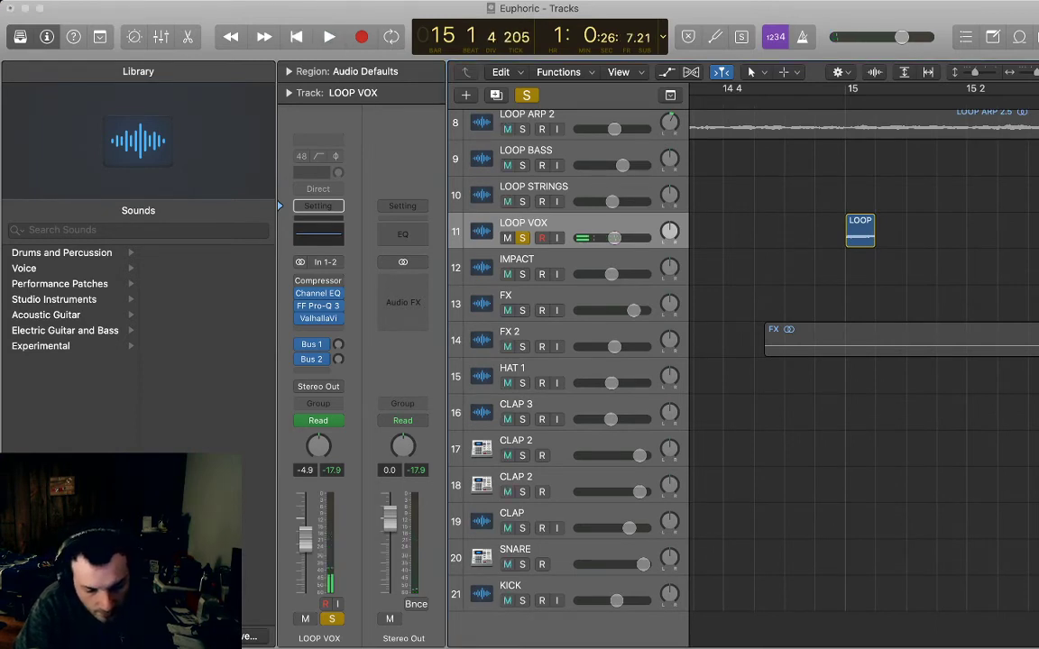
{"action": "key", "text": "space"}
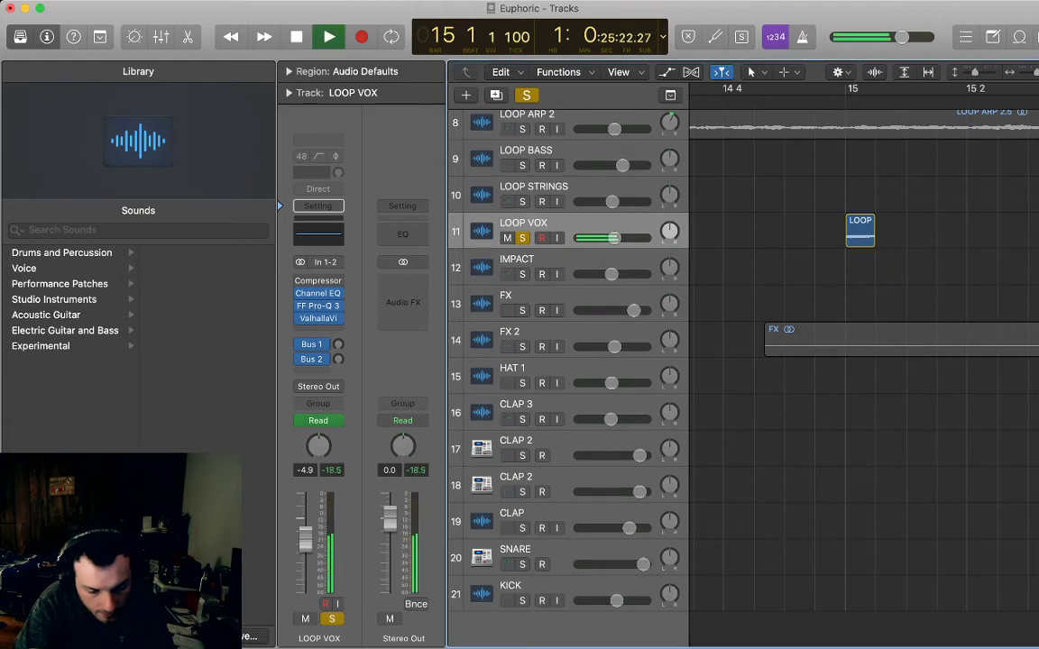
{"action": "key", "text": "space"}
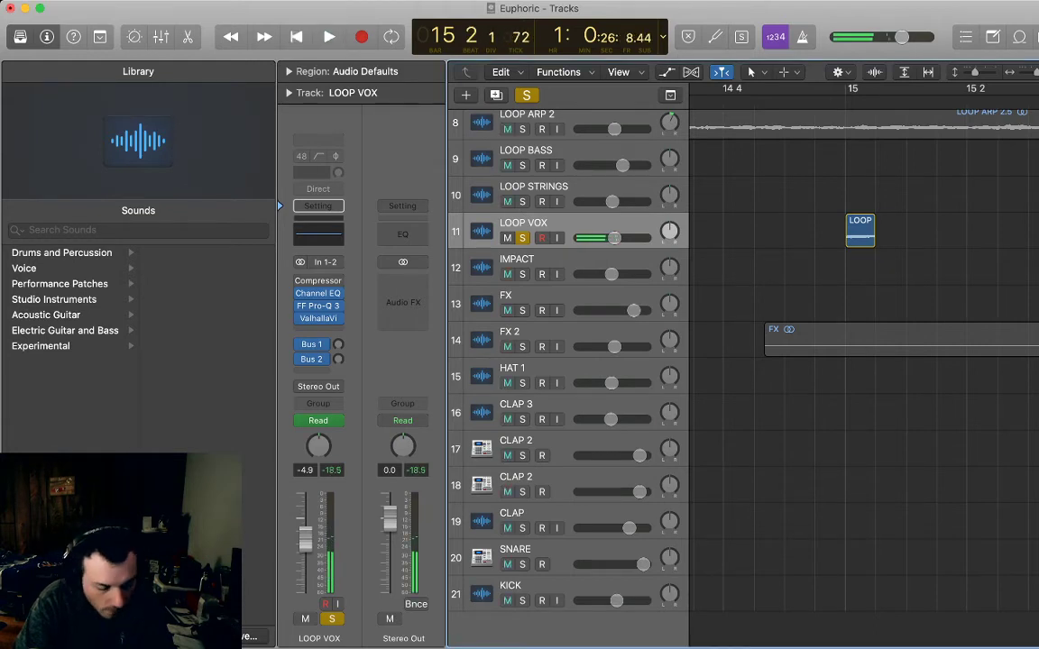
- Halve the vocal chop's length and paste a copy of it on beat 2 of bar 15
{"action": "left_click", "coordinate": [861, 231]}
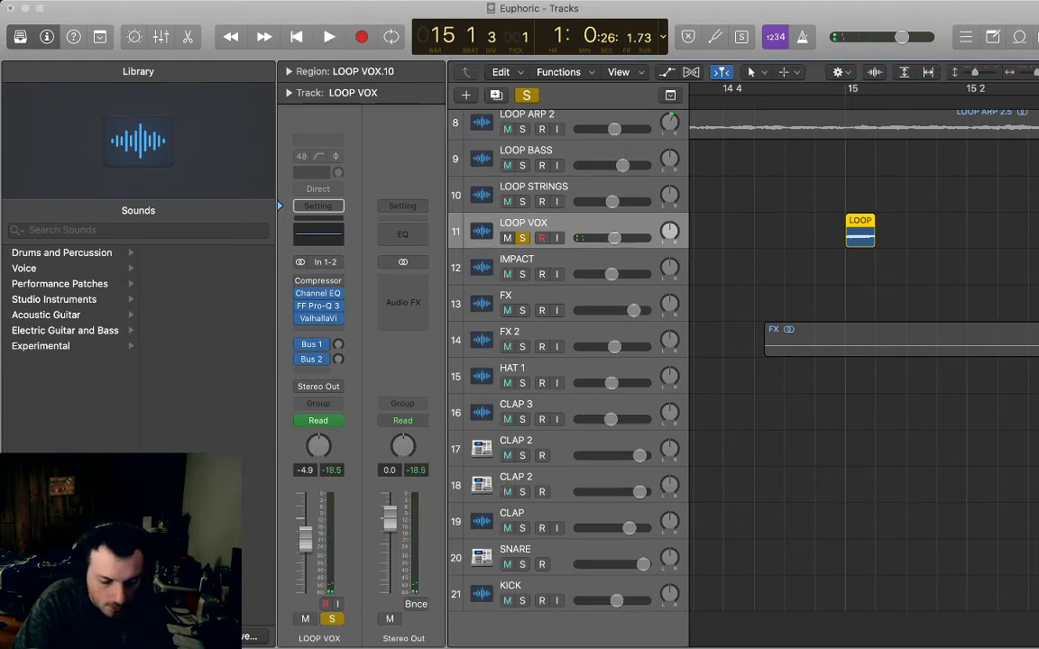
{"action": "key", "text": "super+v"}
{"action": "left_click_drag", "start_coordinate": [972, 207], "coordinate": [920, 230]}
{"action": "left_click", "coordinate": [902, 276]}
{"action": "scroll", "coordinate": [864, 276], "scroll_direction": "right", "scroll_amount": 3}
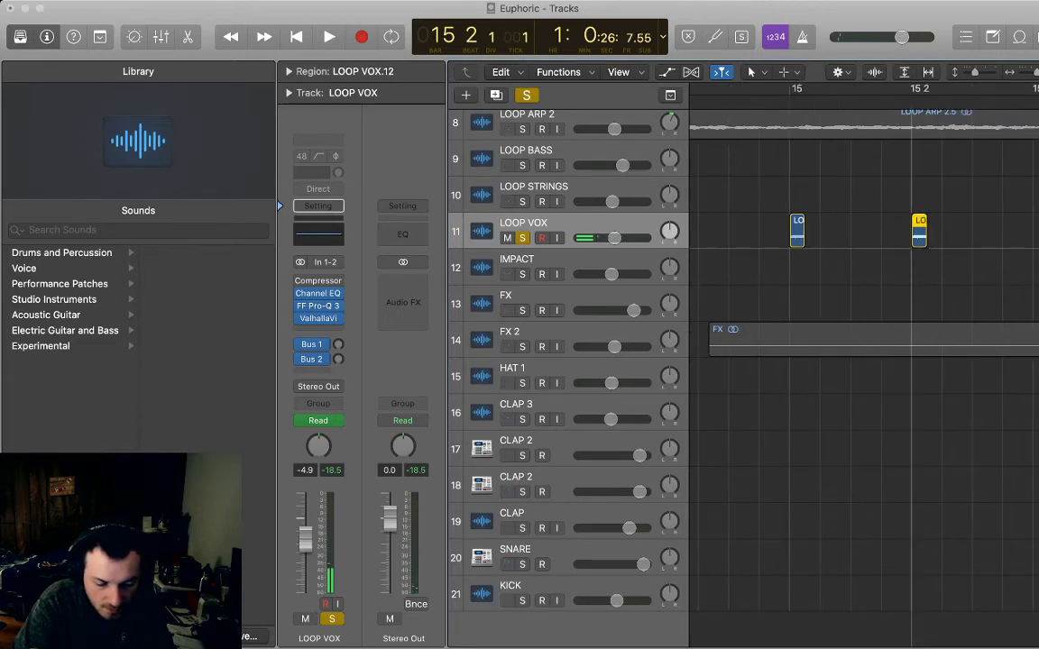
- Play back the two vocal chops on beats 1 and 2 of bar 15 to check their rhythm
{"action": "key", "text": "space"}
{"action": "key", "text": "space"}
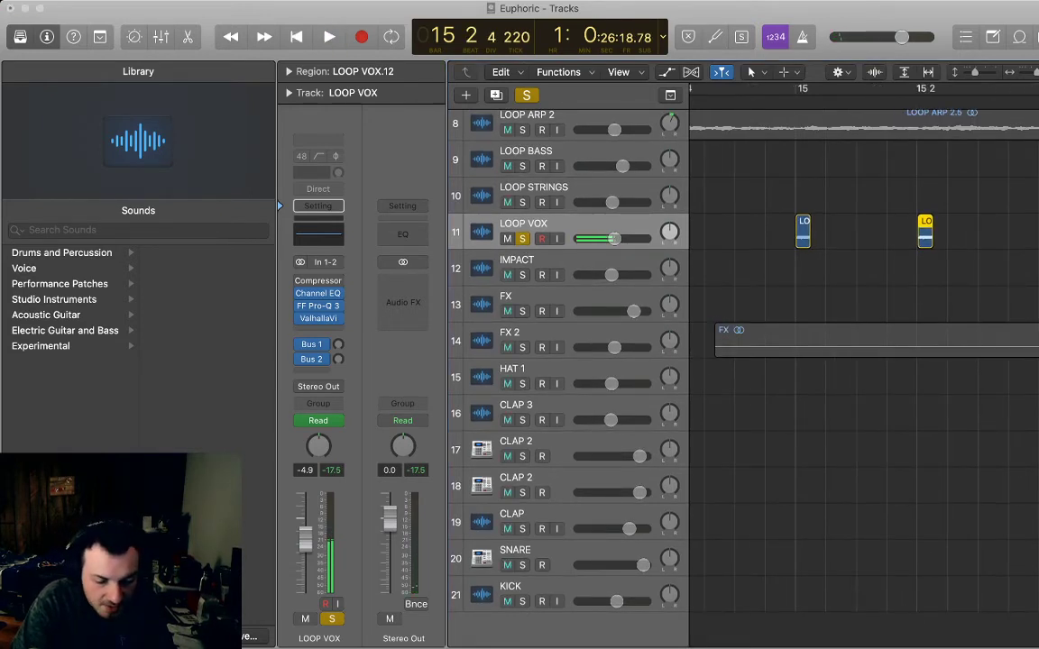
{"action": "key", "text": "space"}
{"action": "key", "text": "space"}
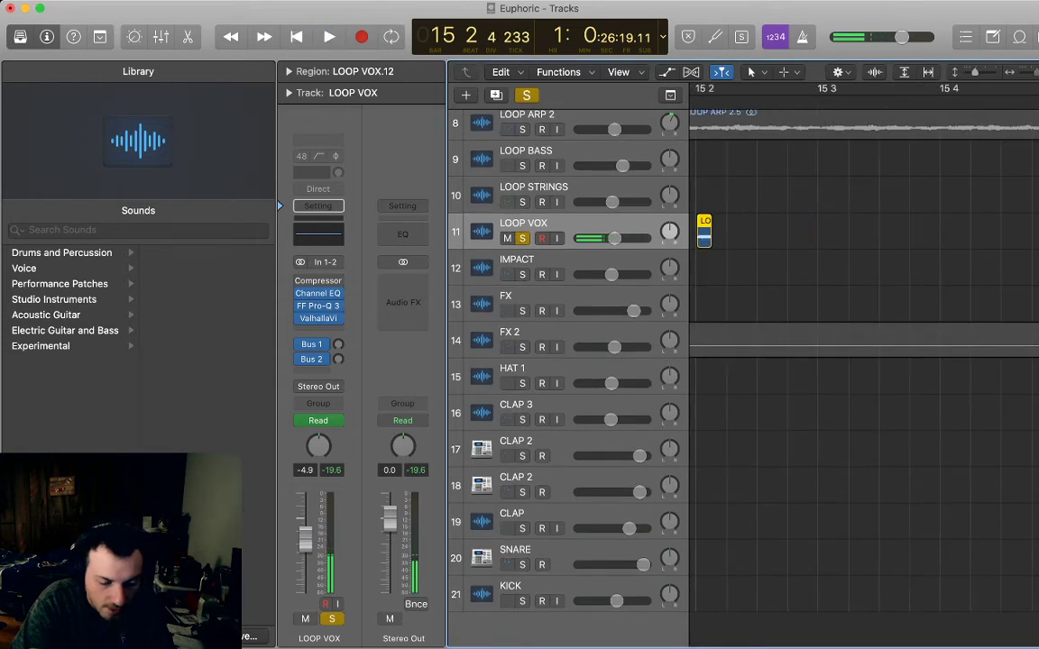
{"action": "key", "text": "super+Left"}
{"action": "key", "text": "super+Left"}
{"action": "key", "text": "space"}
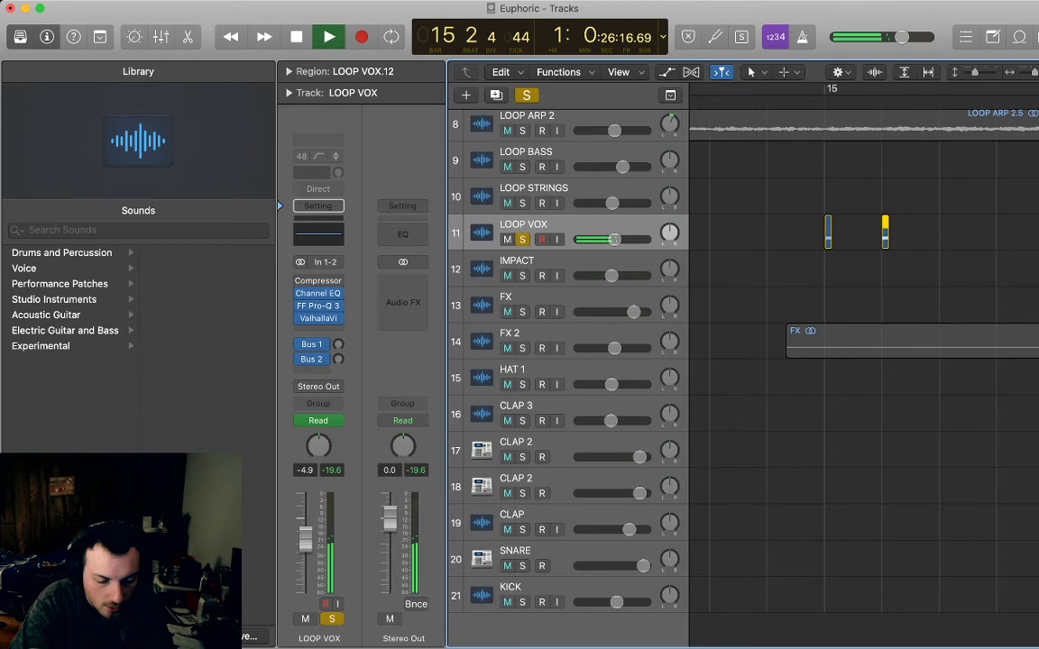
{"action": "key", "text": "space"}
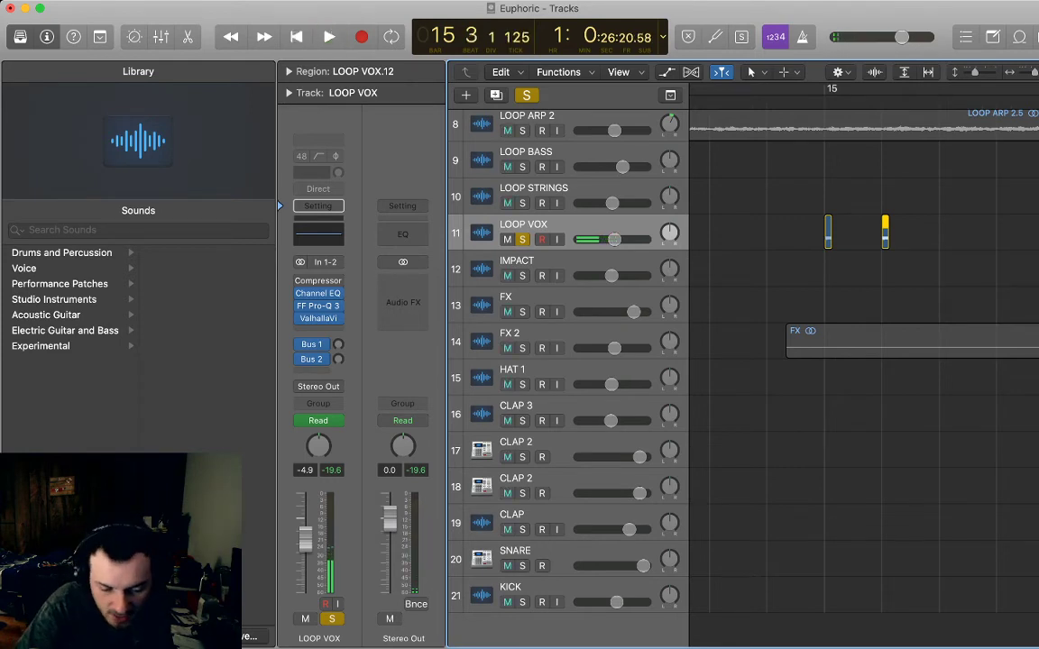
{"action": "key", "text": "comma"}
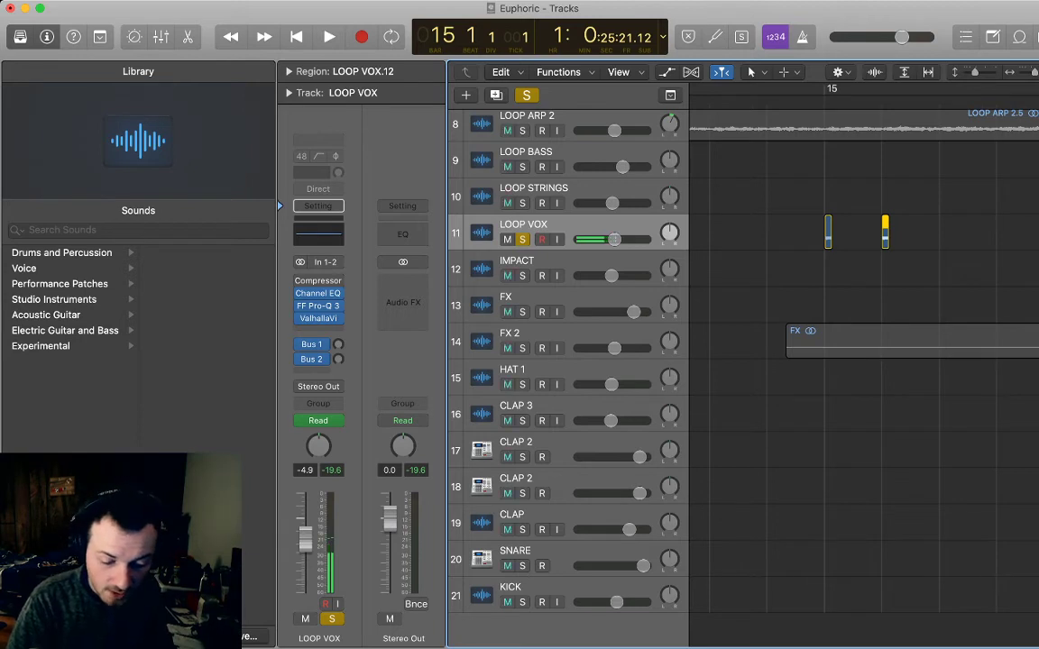
{"action": "key", "text": "period"}
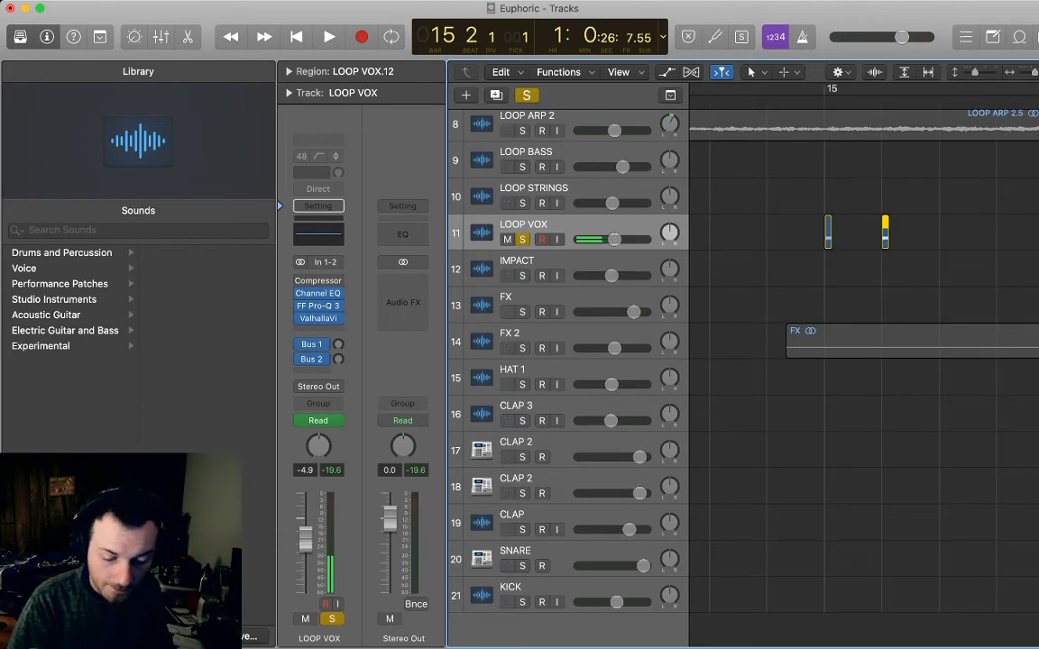
- Turn on cycling, set the cycle range from bar 15 to bar 16, and play the two chops
{"action": "key", "text": "super+Left"}
{"action": "key", "text": "super+Left"}
{"action": "key", "text": "super+Left"}
{"action": "key", "text": "super+Left"}
{"action": "key", "text": "super+Left"}
{"action": "key", "text": "c"}
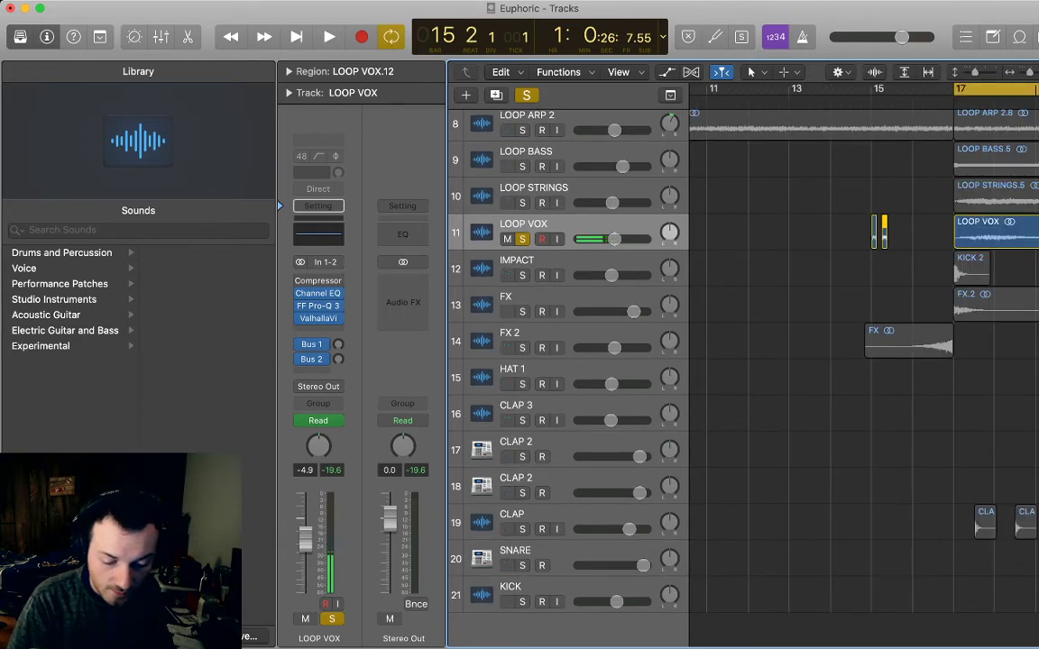
{"action": "left_click_drag", "start_coordinate": [955, 89], "coordinate": [882, 89]}
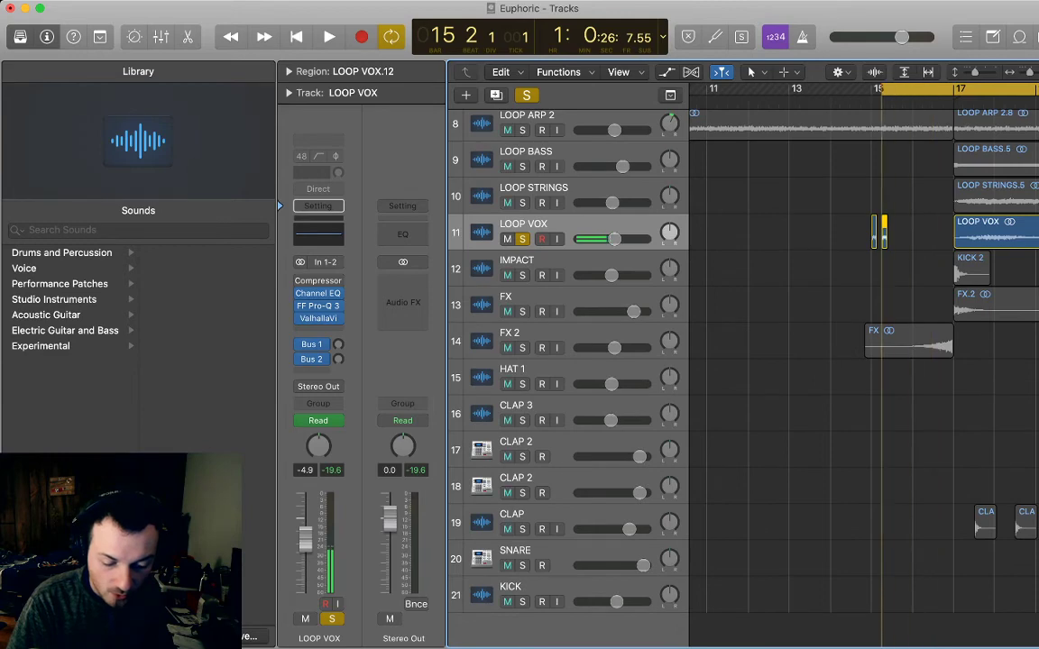
{"action": "key", "text": "super+Left"}
{"action": "key", "text": "super+Left"}
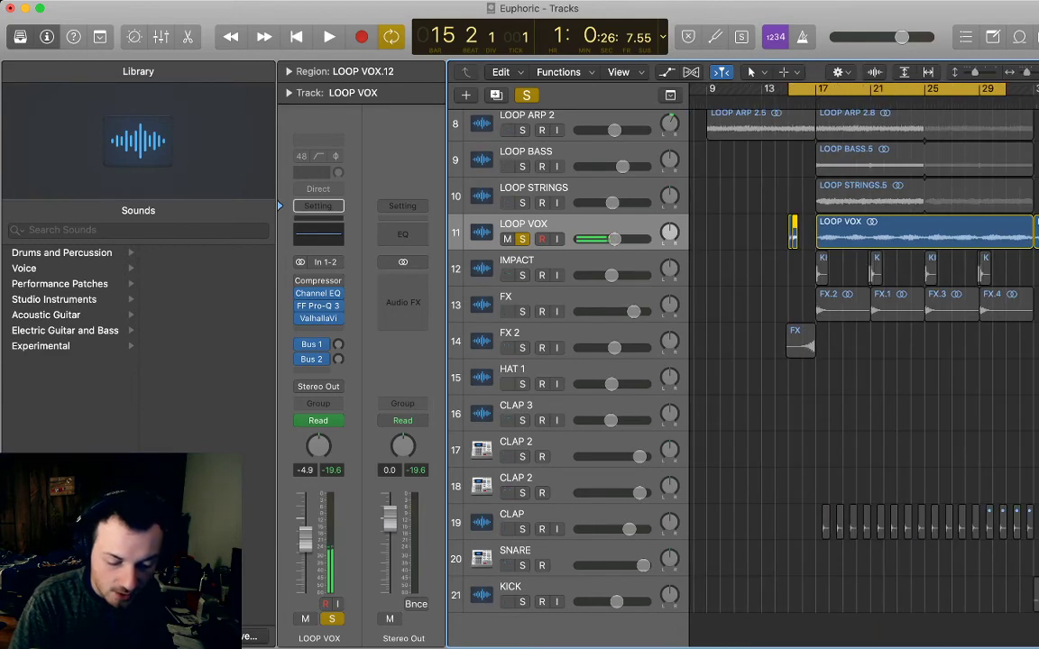
{"action": "left_click_drag", "start_coordinate": [907, 88], "coordinate": [802, 88]}
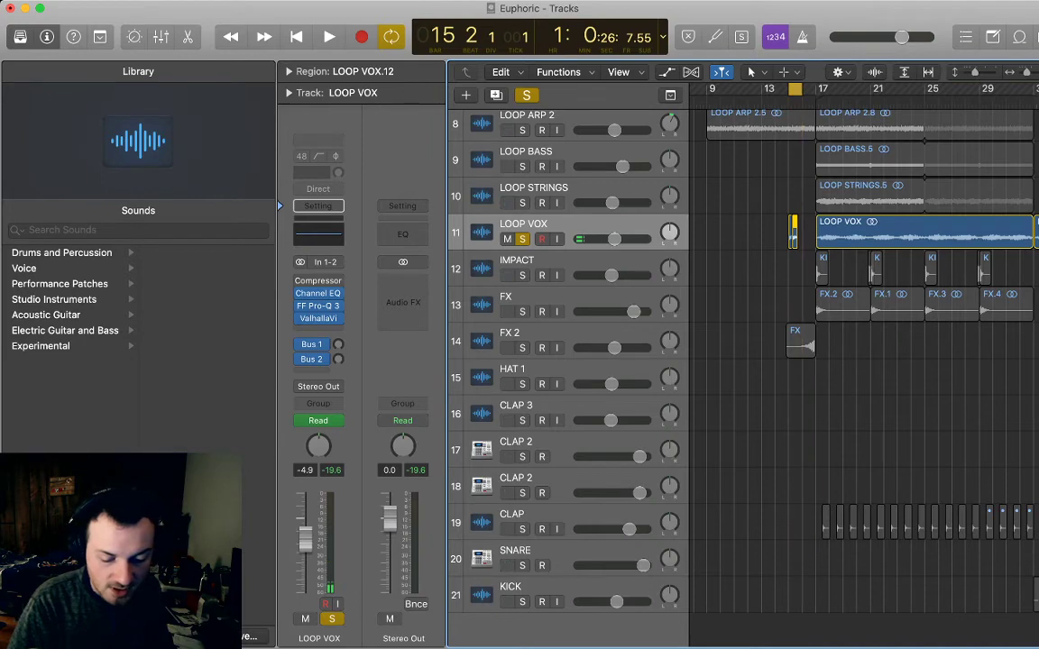
{"action": "key", "text": "super+Right"}
{"action": "key", "text": "super+Right"}
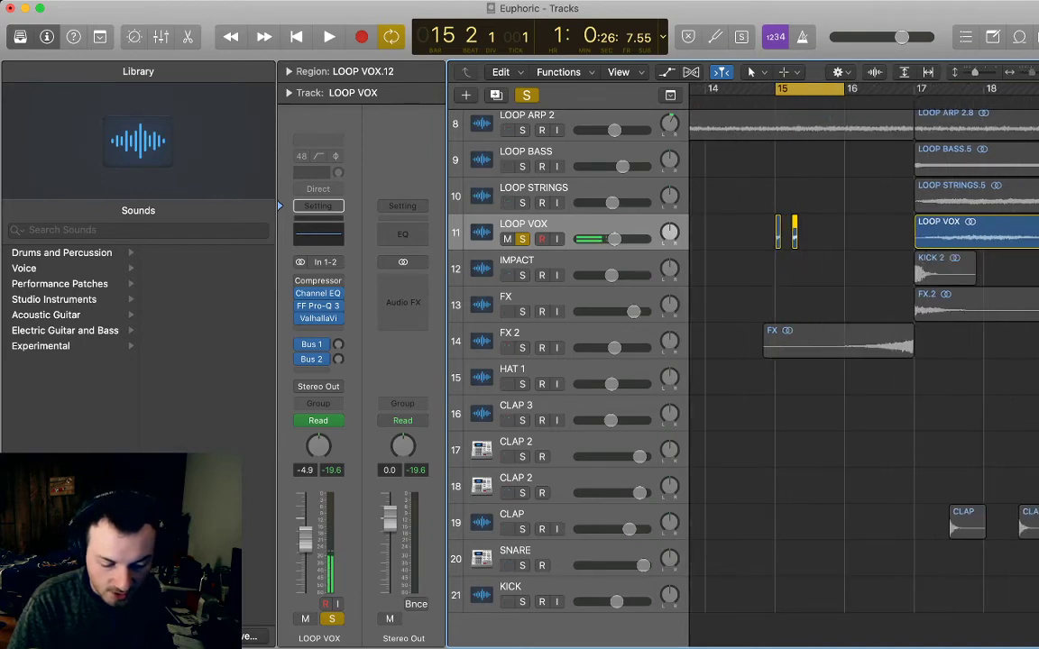
{"action": "key", "text": "super+Right"}
{"action": "key", "text": "space"}
{"action": "key", "text": "space"}
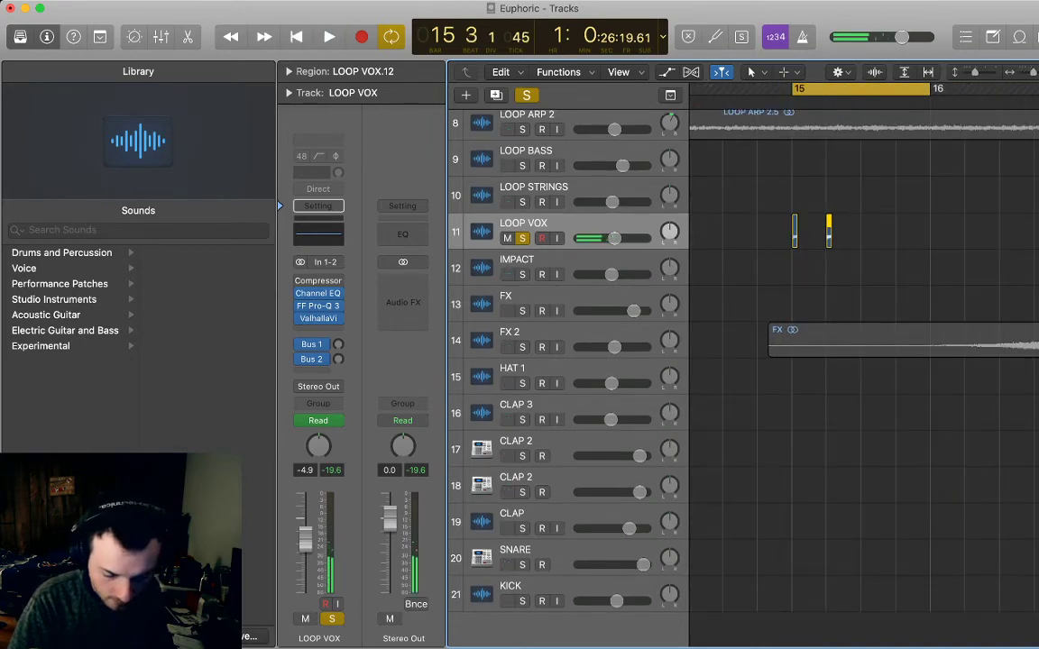
- Shorten the cycle range to end at beat 3 of bar 15 and play the looped chops
{"action": "left_click_drag", "start_coordinate": [930, 88], "coordinate": [860, 88]}
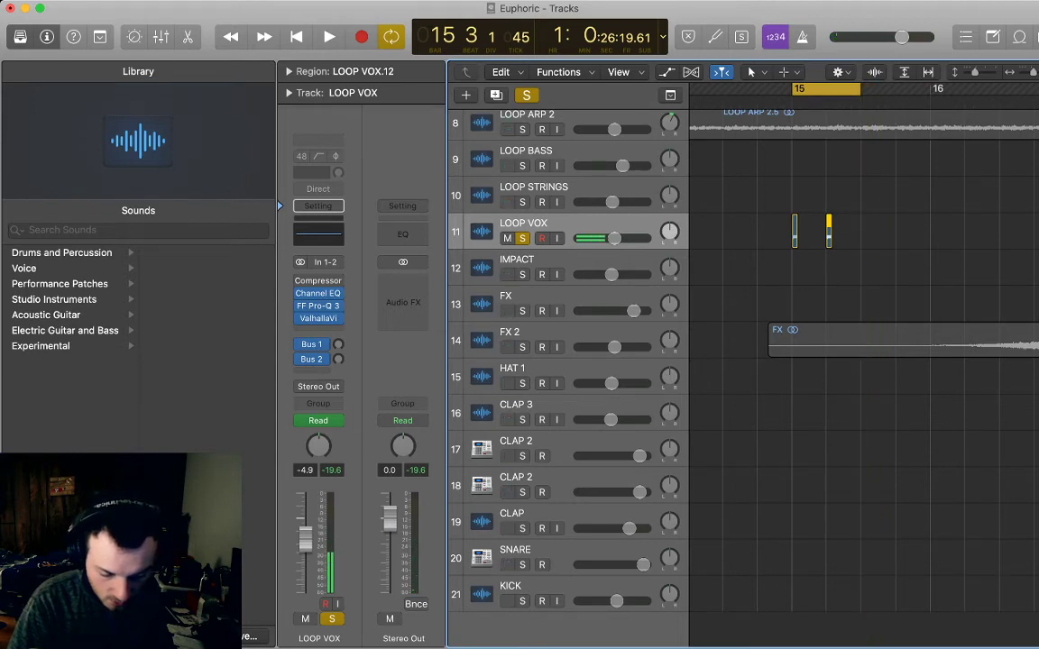
{"action": "key", "text": "super+b"}
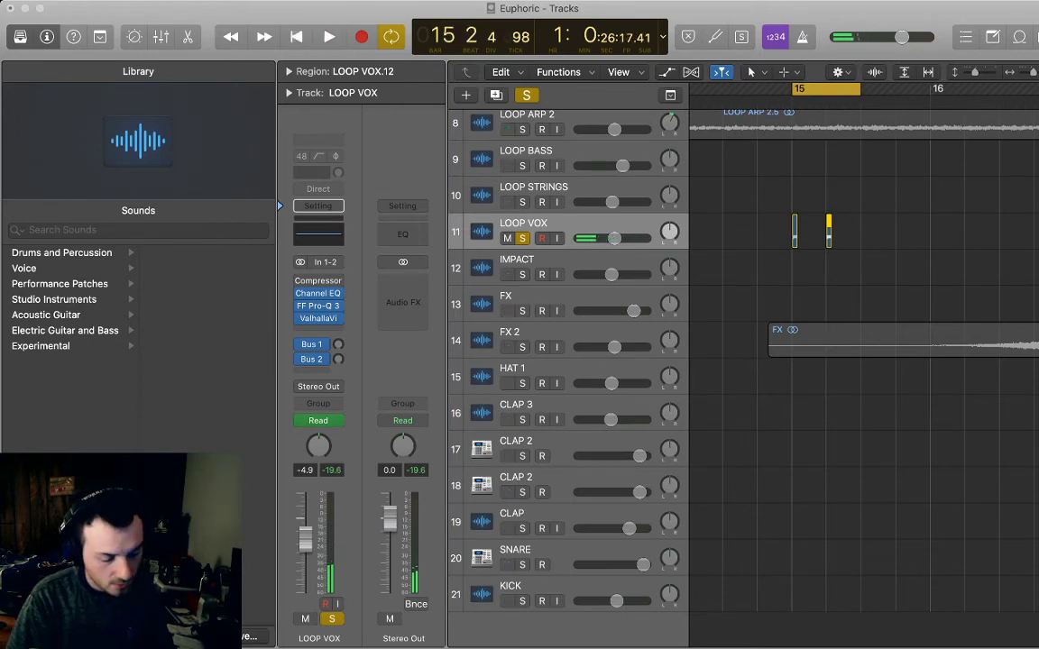
{"action": "key", "text": "space"}
{"action": "key", "text": "space"}
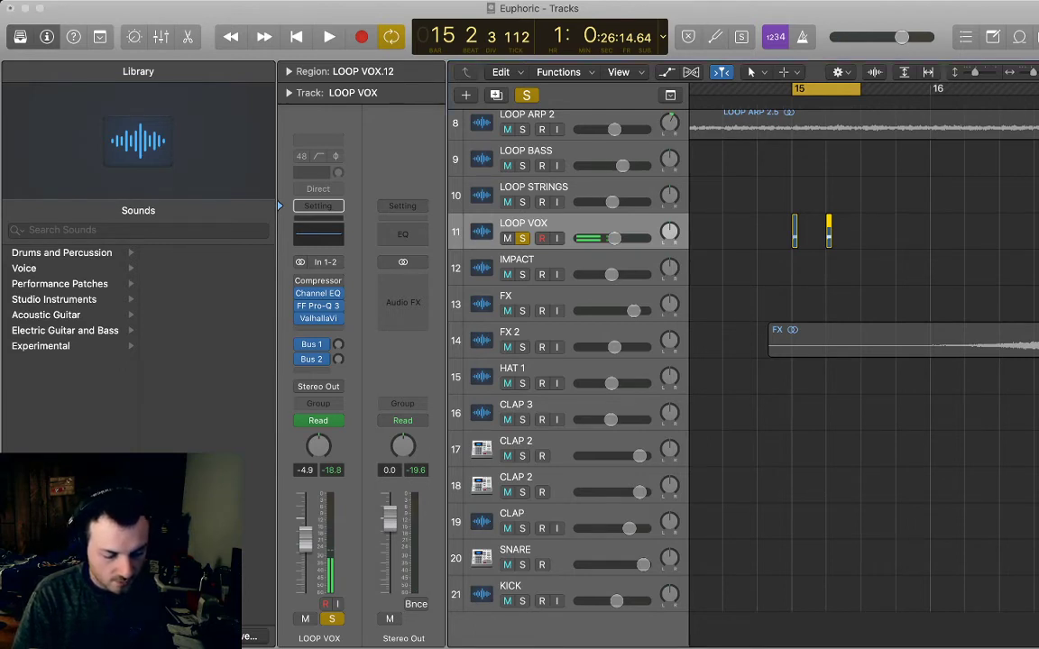
{"action": "key", "text": "space"}
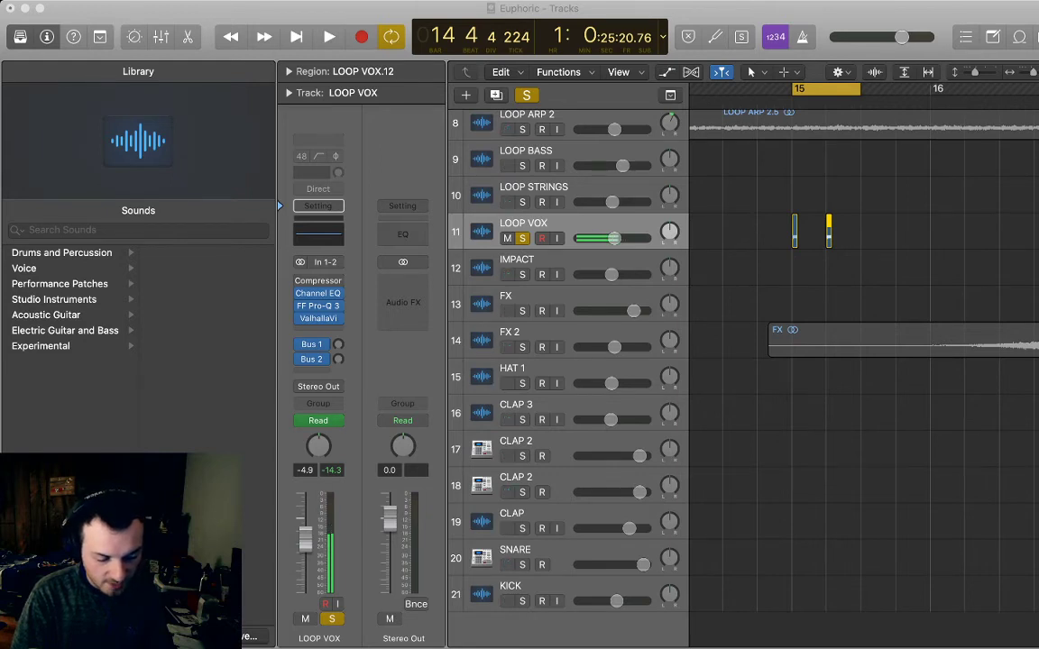
{"action": "key", "text": "space"}
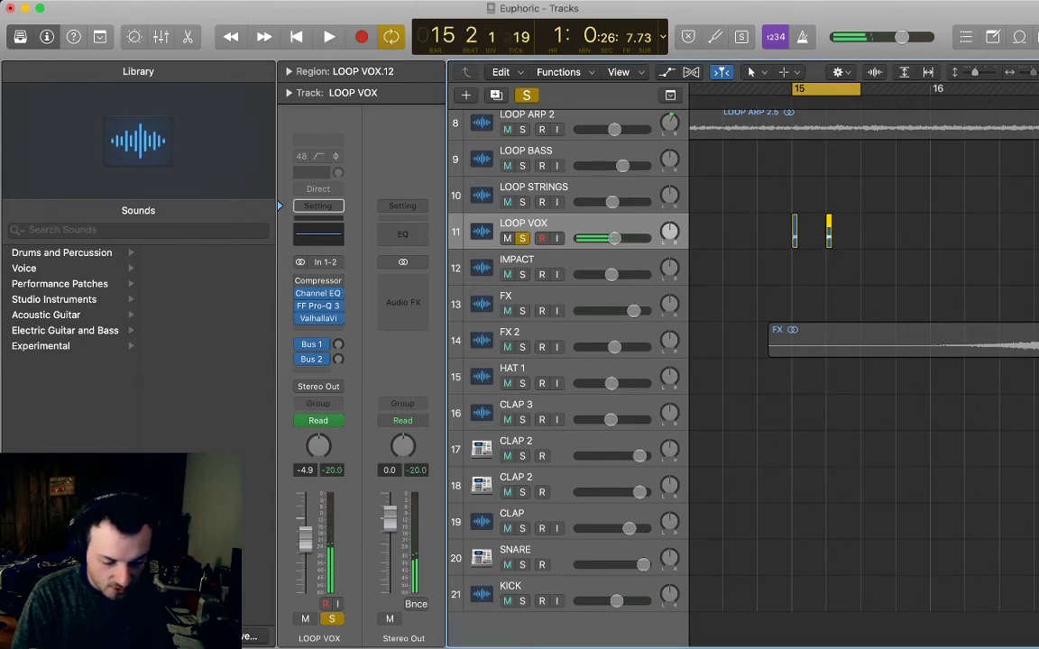
- Select both vocal chops on beats 1 and 2 of bar 15 and trim their ends to half the length
{"action": "key", "text": "super+Right"}
{"action": "key", "text": "super+Right"}
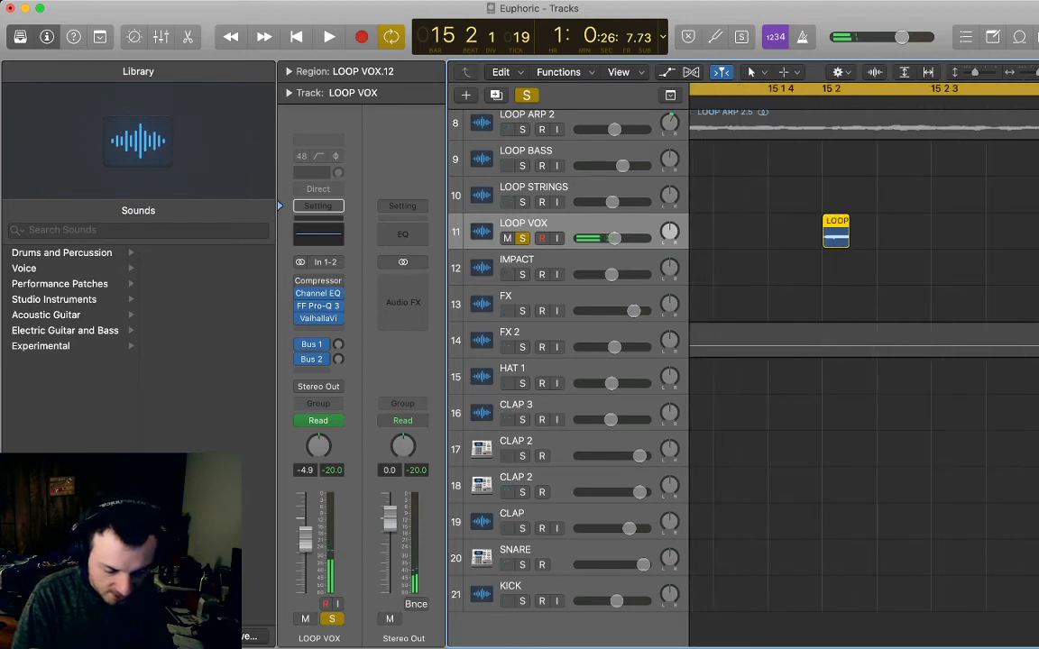
{"action": "scroll", "coordinate": [864, 361], "scroll_direction": "left", "scroll_amount": 3}
{"action": "left_click_drag", "start_coordinate": [755, 252], "coordinate": [1000, 218]}
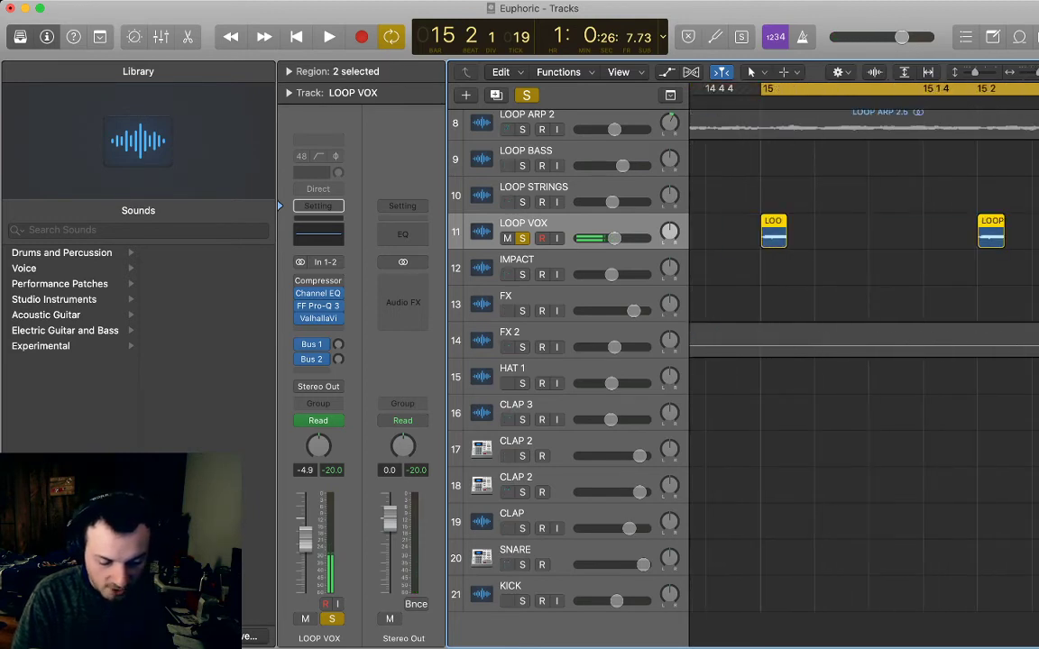
{"action": "left_click_drag", "start_coordinate": [786, 242], "coordinate": [775, 242]}
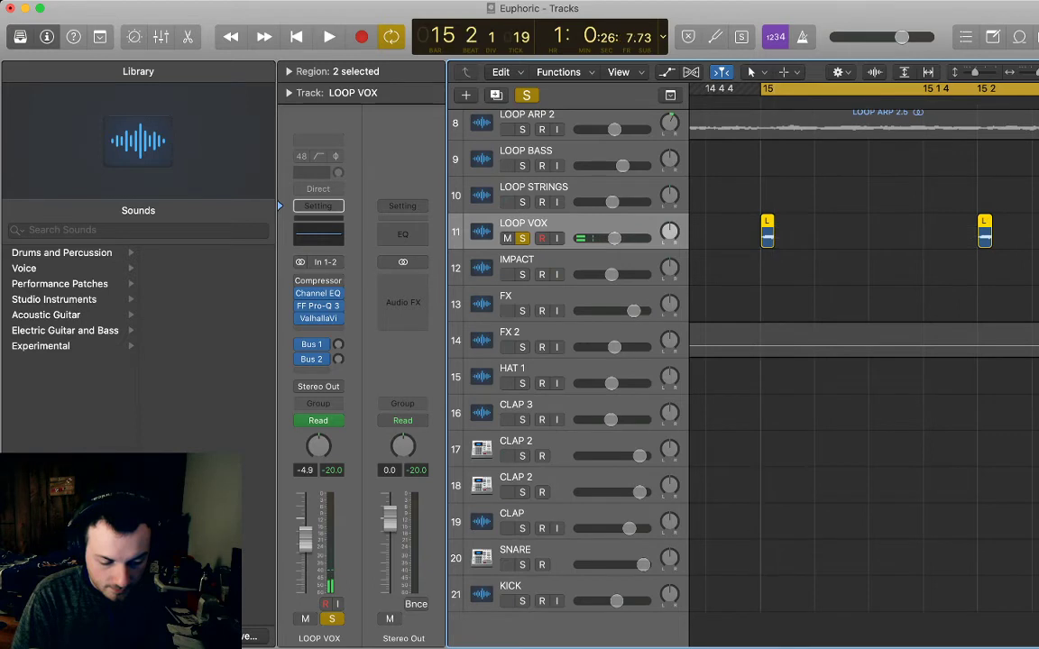
- Play the looped pair of shortened vocal chops on beats 1 and 2 of bar 15
{"action": "key", "text": "space"}
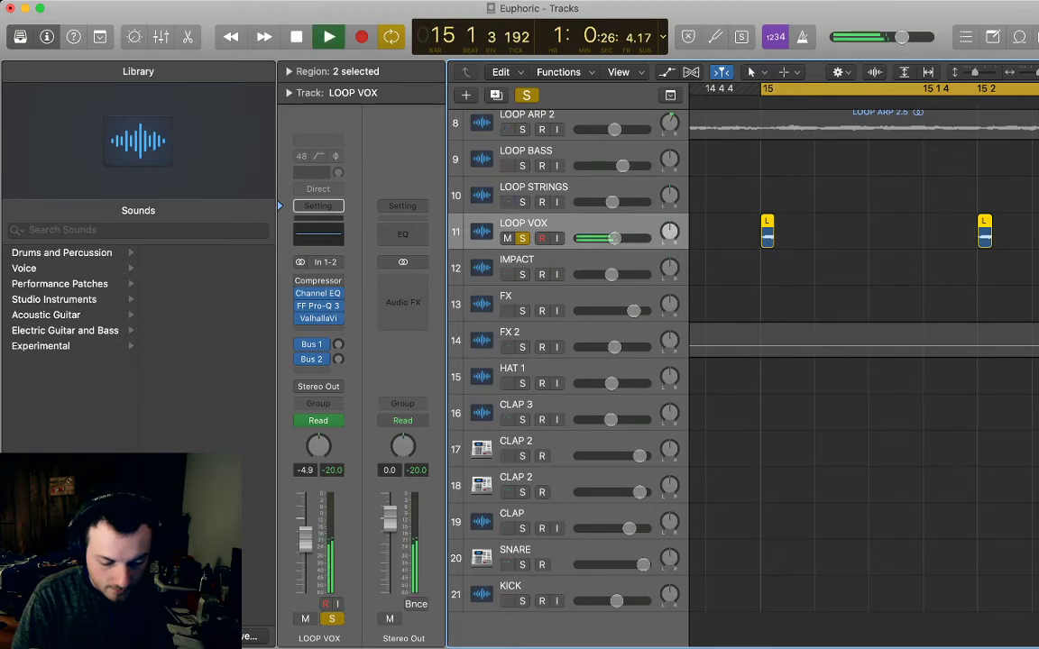
{"action": "key", "text": "space"}
{"action": "scroll", "coordinate": [853, 242], "scroll_direction": "down", "scroll_amount": 5}
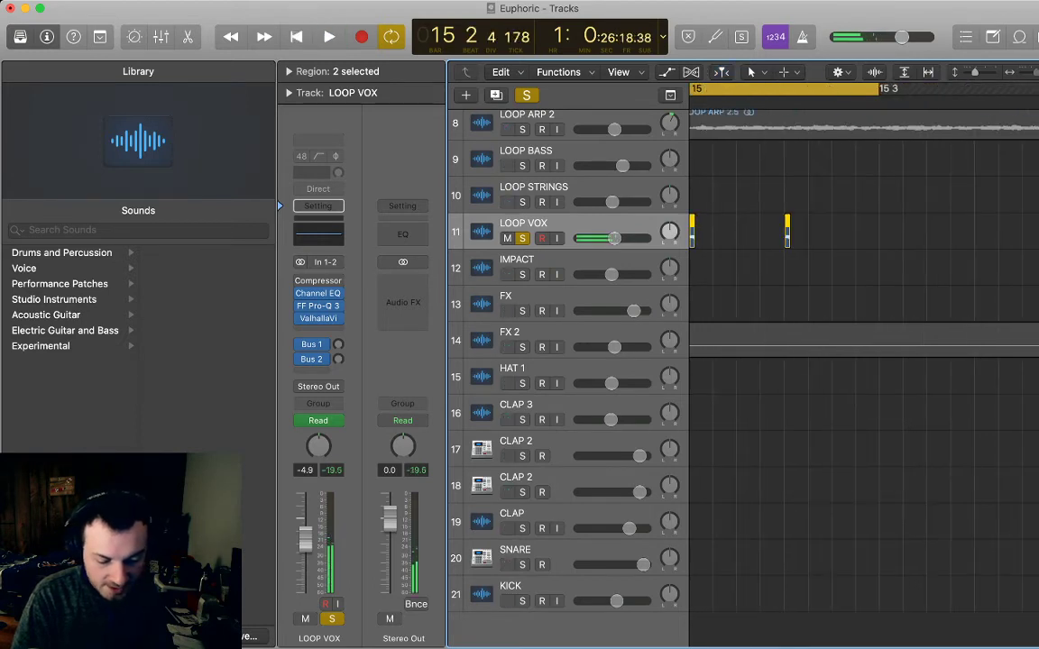
{"action": "key", "text": "space"}
{"action": "key", "text": "space"}
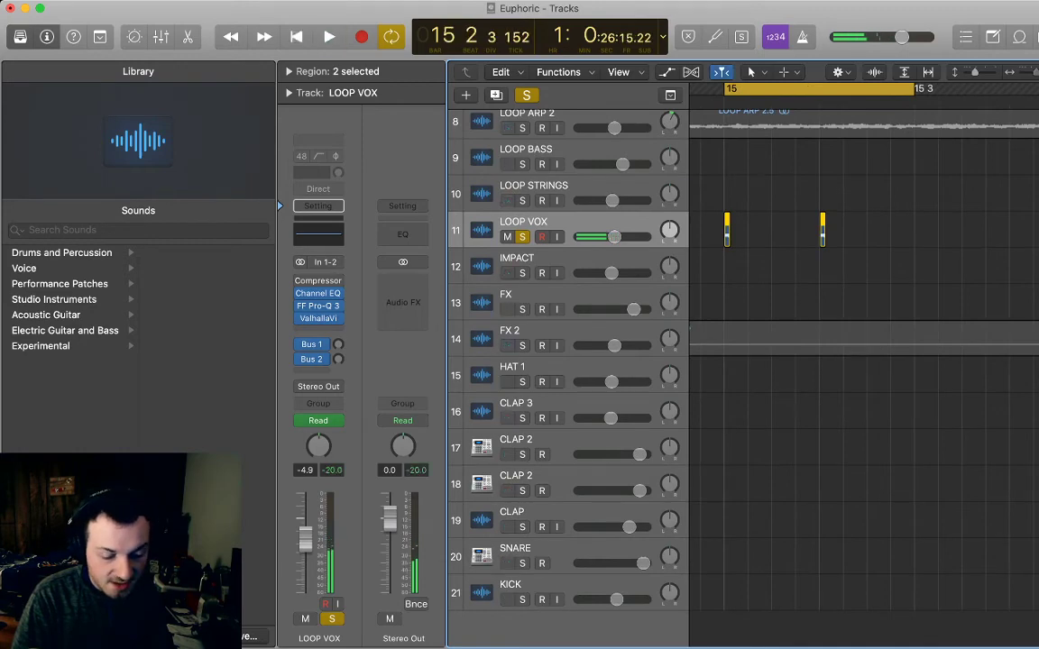
- Trim the ends of both selected vocal chops in bar 15 further and play the cycle
{"action": "scroll", "coordinate": [725, 236], "scroll_direction": "up", "scroll_amount": 8}
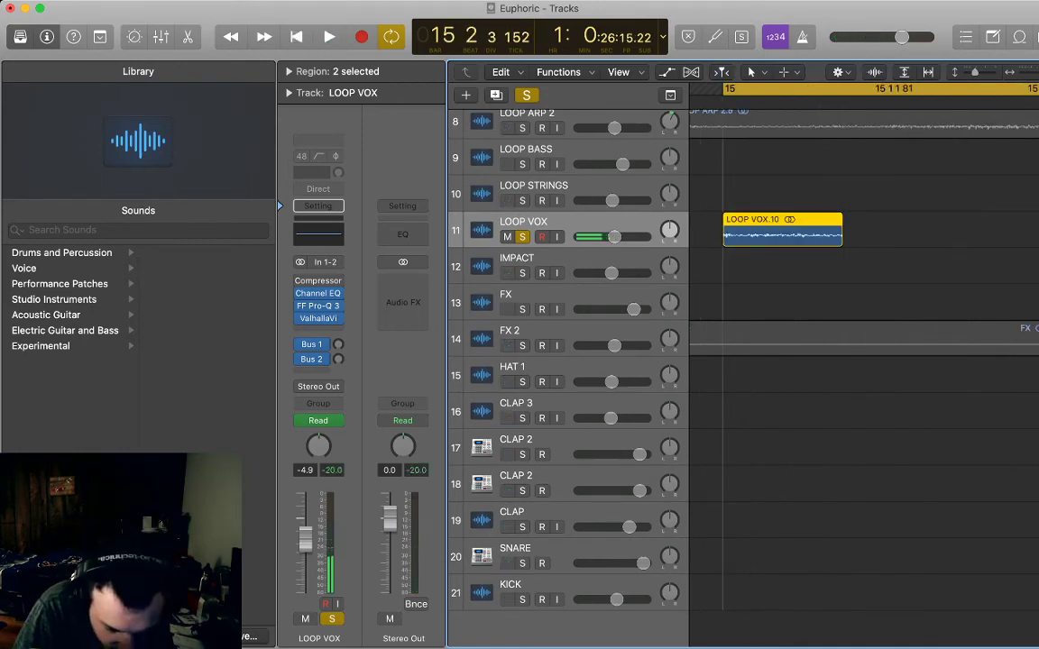
{"action": "left_click_drag", "start_coordinate": [842, 240], "coordinate": [798, 241]}
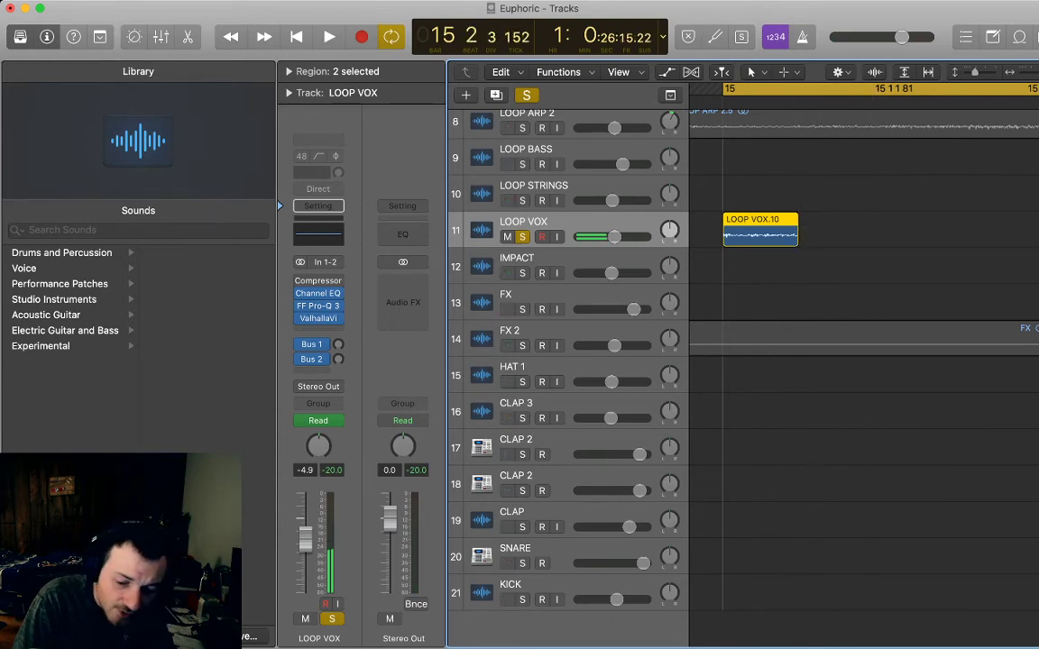
{"action": "key", "text": "super+Left"}
{"action": "key", "text": "space"}
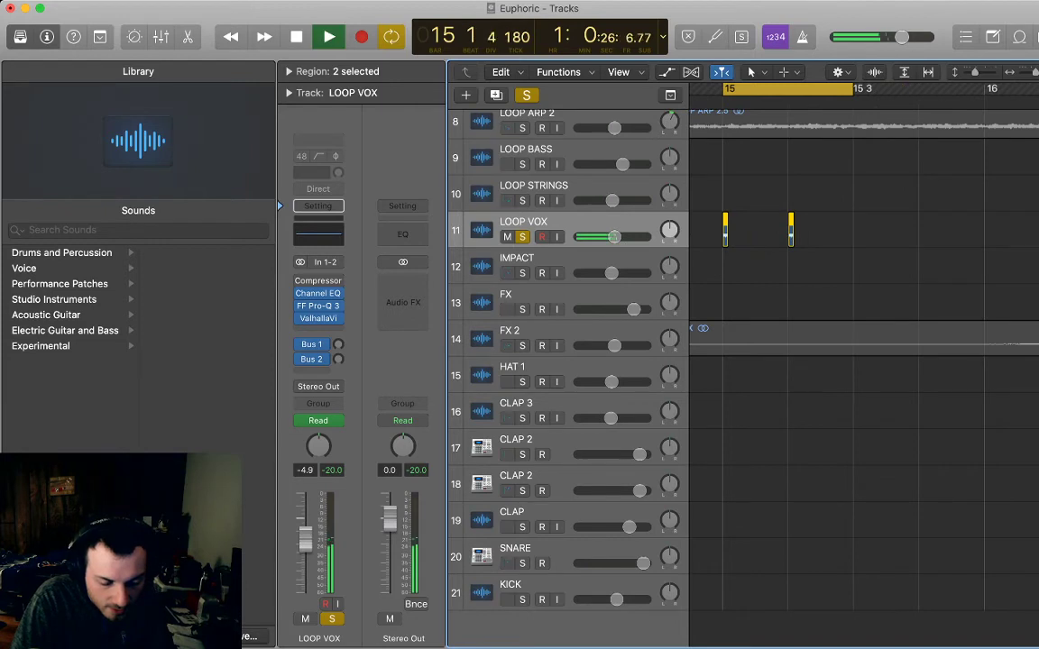
{"action": "key", "text": "space"}
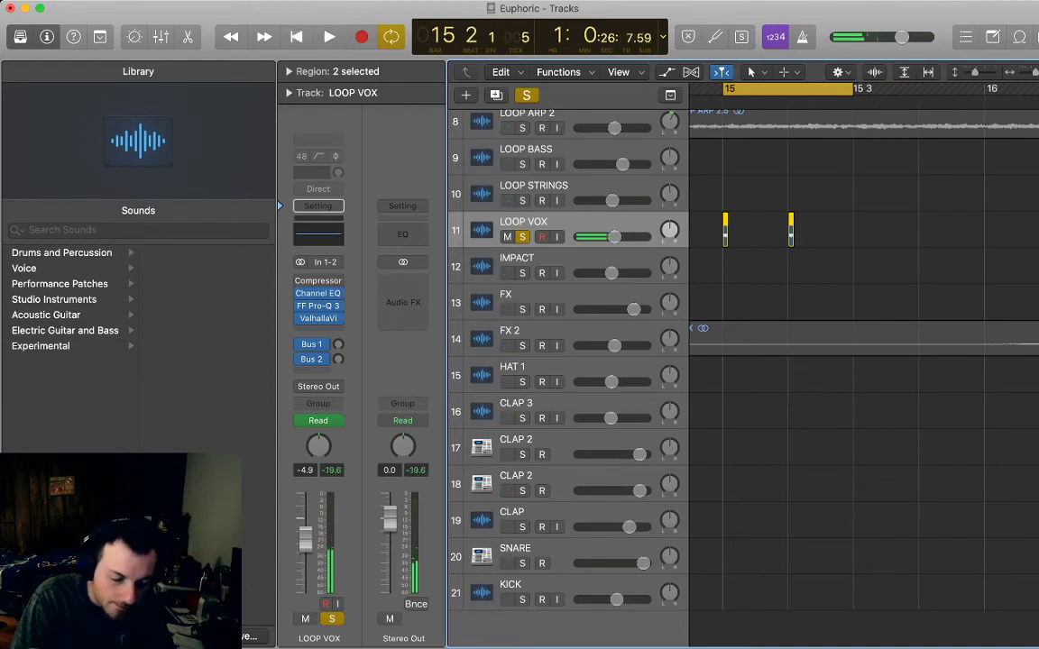
- Show track automation and shape a LOOP VOX volume dip to about -10.7 dB over the first chop at bar 15
{"action": "key", "text": "a"}
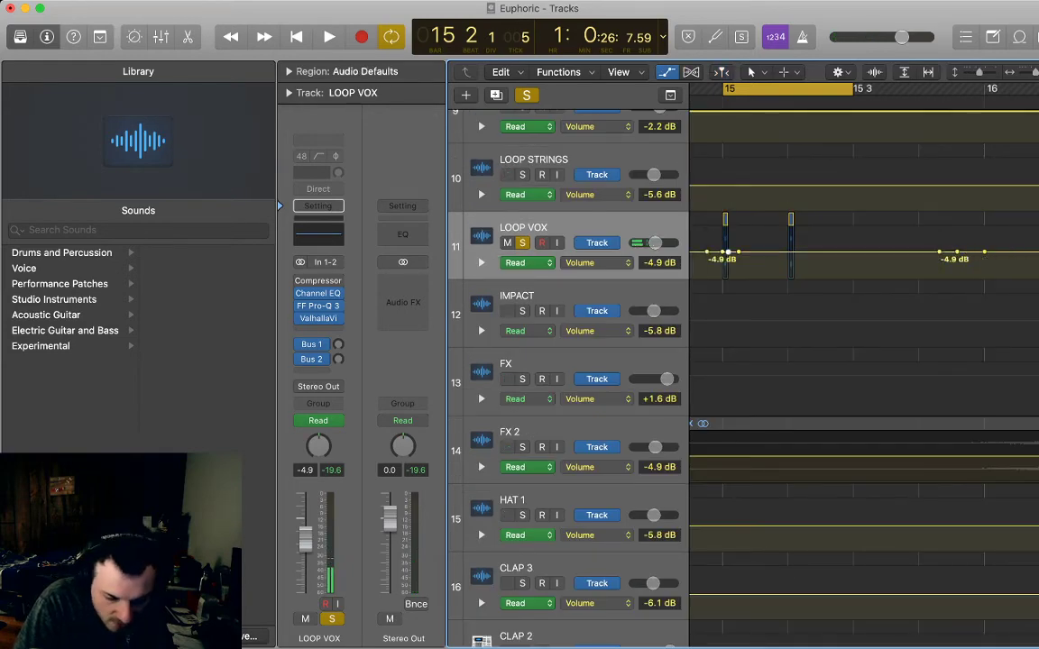
{"action": "key", "text": "super+Right"}
{"action": "scroll", "coordinate": [812, 270], "scroll_direction": "left", "scroll_amount": 4}
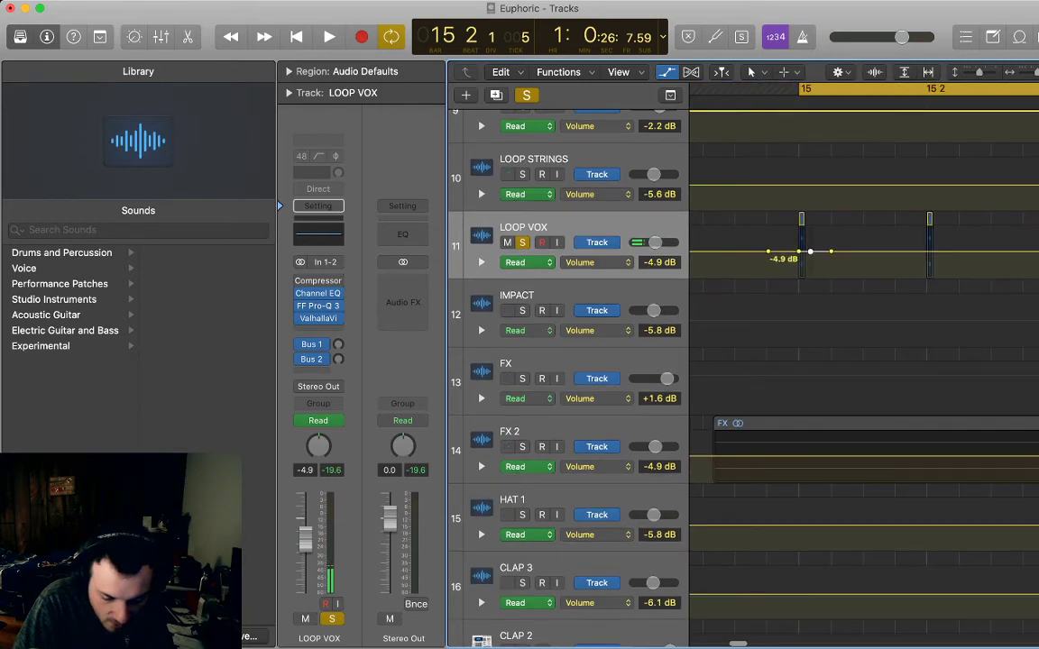
{"action": "left_click_drag", "start_coordinate": [799, 251], "coordinate": [792, 252]}
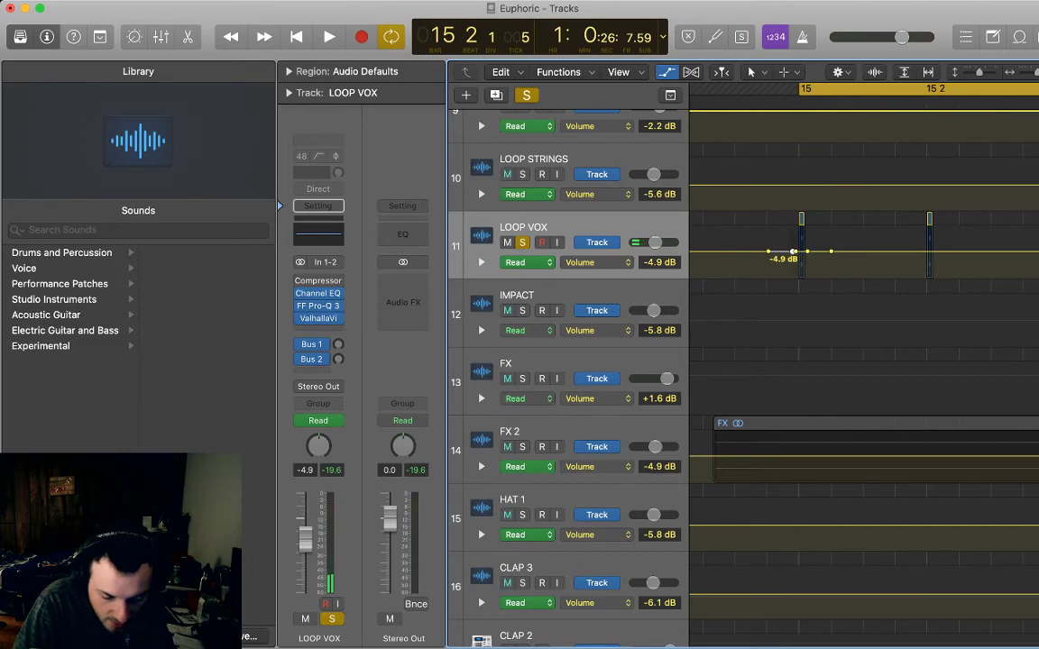
{"action": "left_click_drag", "start_coordinate": [807, 252], "coordinate": [808, 261]}
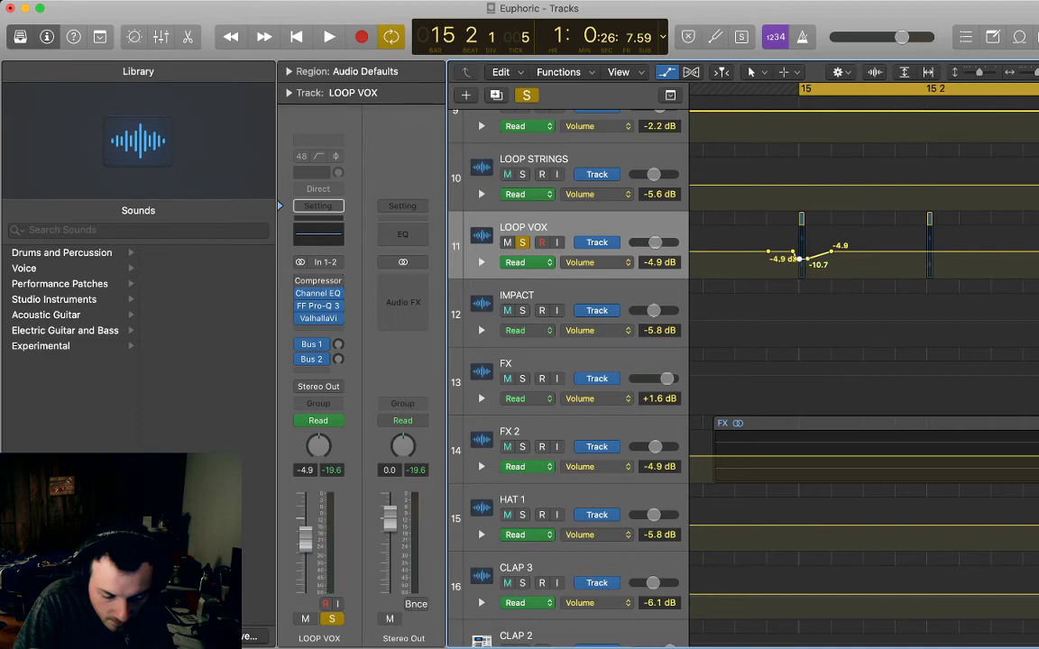
{"action": "left_click_drag", "start_coordinate": [799, 259], "coordinate": [803, 258]}
- Audition the first chop's volume dip in the cycle and deepen it to about -17.5 dB
{"action": "key", "text": "space"}
{"action": "key", "text": "space"}
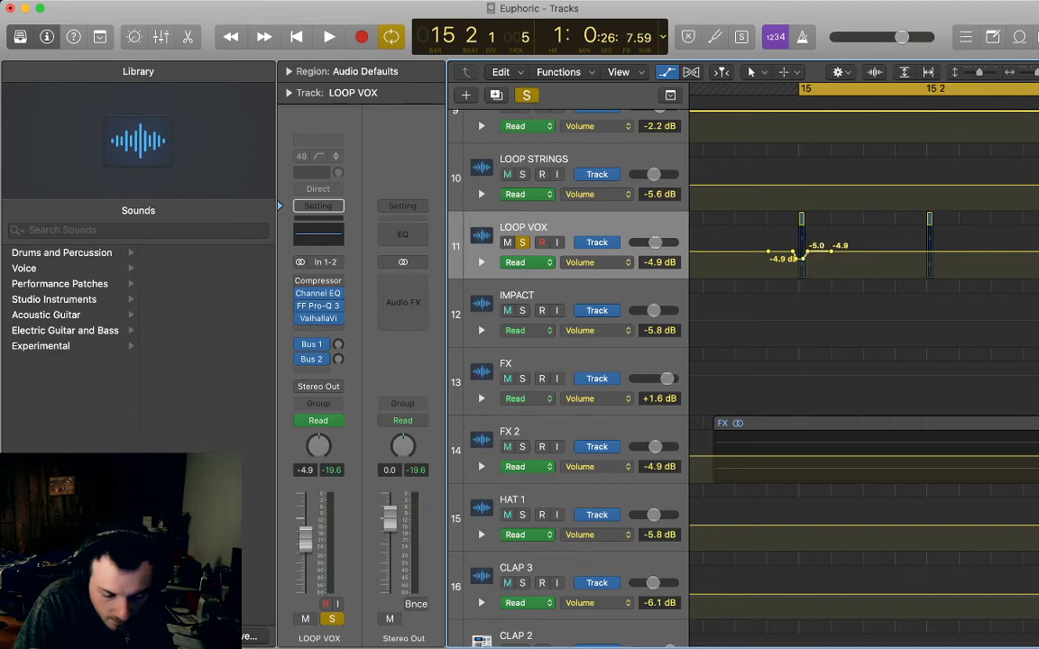
{"action": "key", "text": "space"}
{"action": "key", "text": "space"}
{"action": "key", "text": "space"}
{"action": "key", "text": "space"}
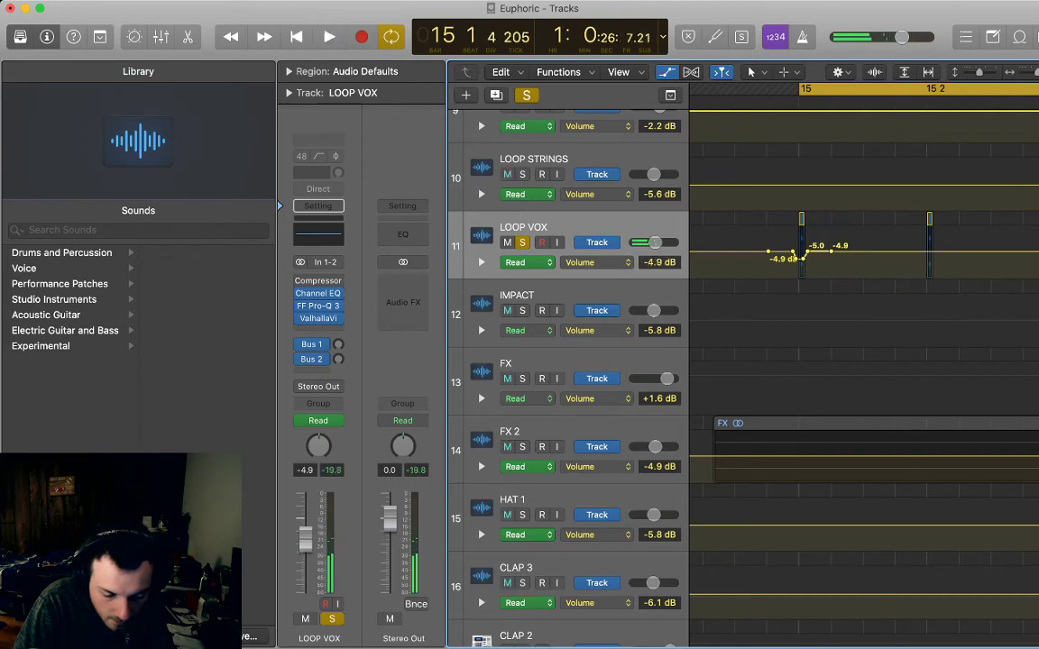
{"action": "left_click_drag", "start_coordinate": [800, 259], "coordinate": [800, 264]}
{"action": "key", "text": "space"}
{"action": "key", "text": "space"}
- Copy the first chop's volume automation dip onto the chop at beat 2 of bar 15 and play it
{"action": "scroll", "coordinate": [802, 264], "scroll_direction": "right", "scroll_amount": 3}
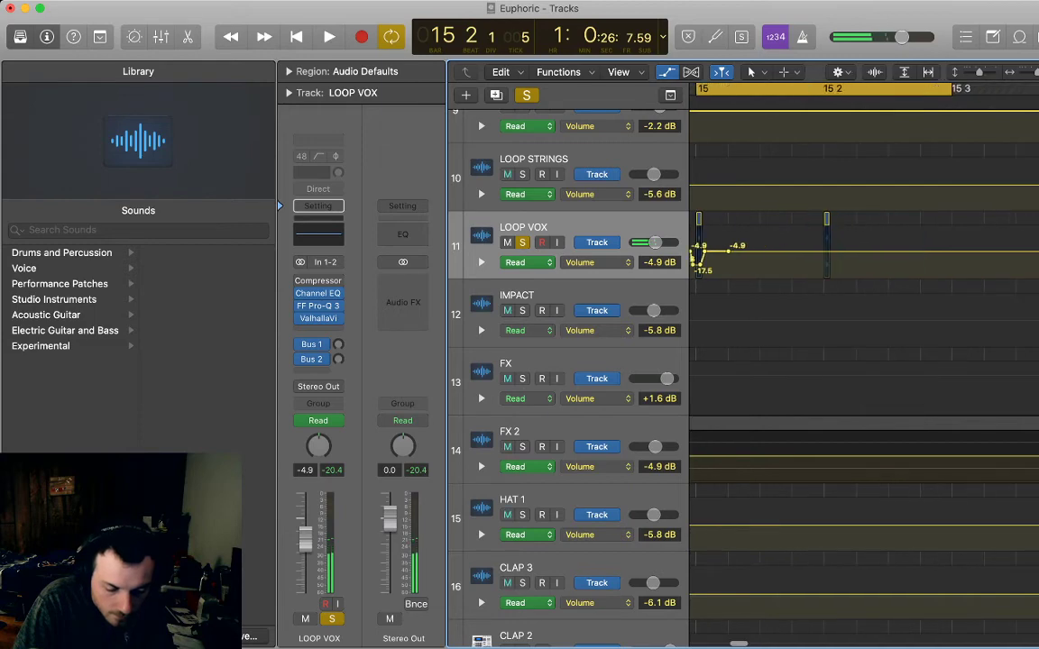
{"action": "scroll", "coordinate": [801, 264], "scroll_direction": "left", "scroll_amount": 2}
{"action": "left_click_drag", "start_coordinate": [705, 228], "coordinate": [790, 275]}
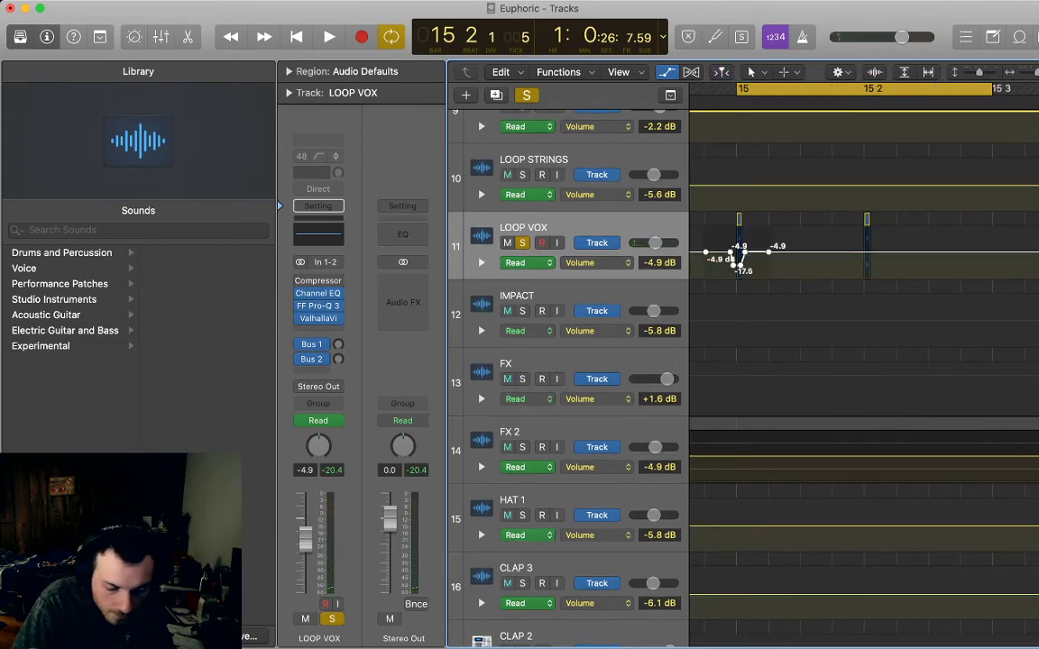
{"action": "left_click", "coordinate": [834, 101]}
{"action": "key", "text": "super+v"}
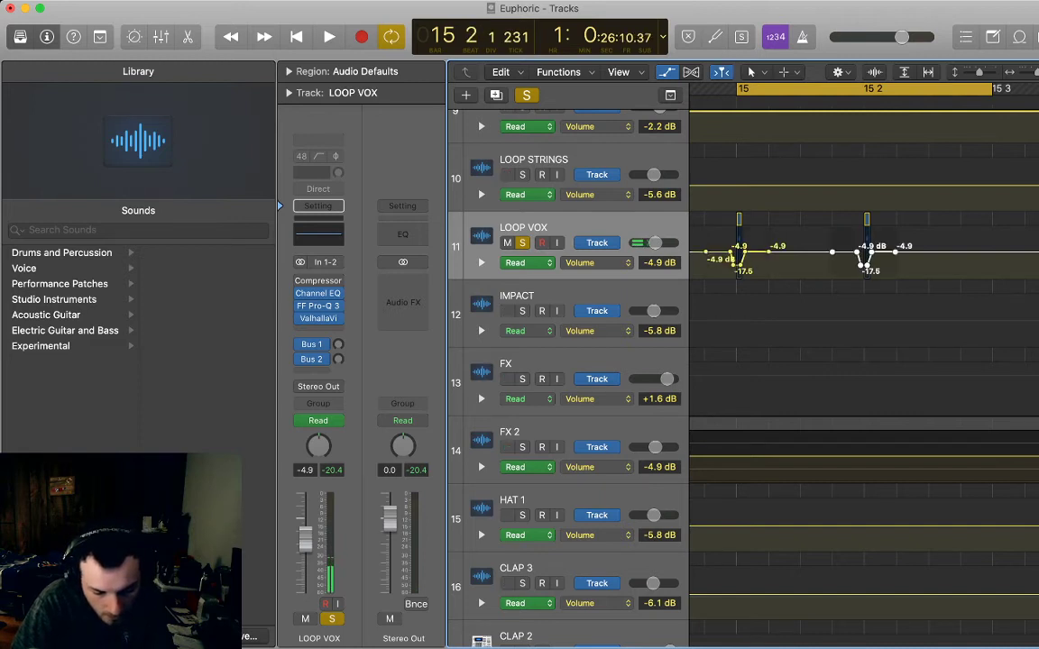
{"action": "key", "text": "space"}
{"action": "key", "text": "space"}
- Shift the pasted volume dip slightly later to line up with the chop on beat 2 and play it
{"action": "key", "text": "super+Right"}
{"action": "key", "text": "super+Right"}
{"action": "key", "text": "super+Right"}
{"action": "scroll", "coordinate": [863, 360], "scroll_direction": "left", "scroll_amount": 4}
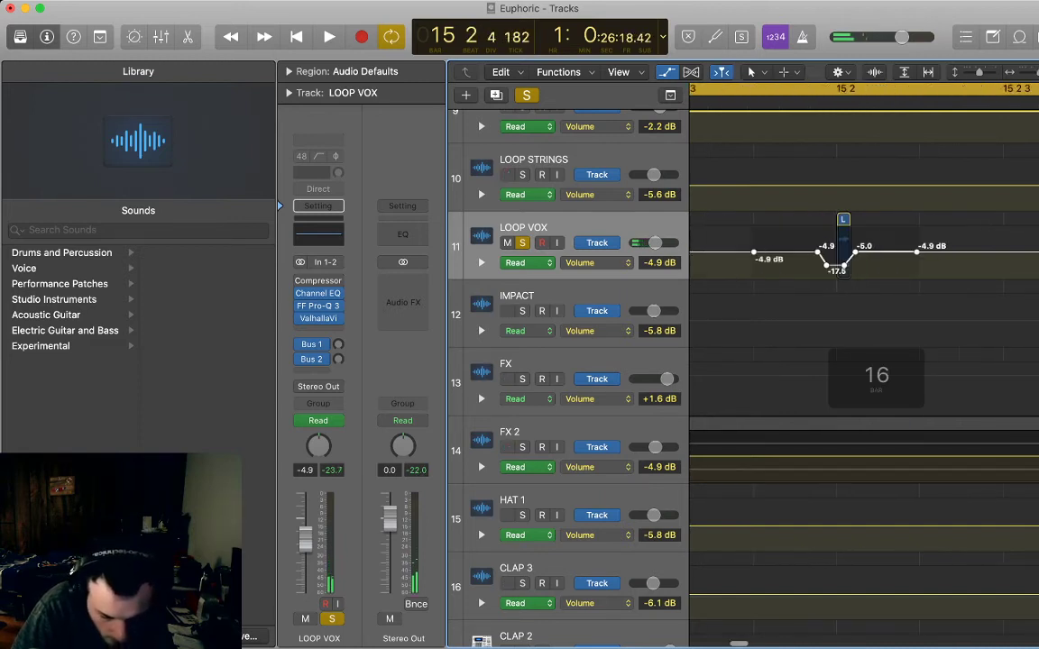
{"action": "key", "text": "space"}
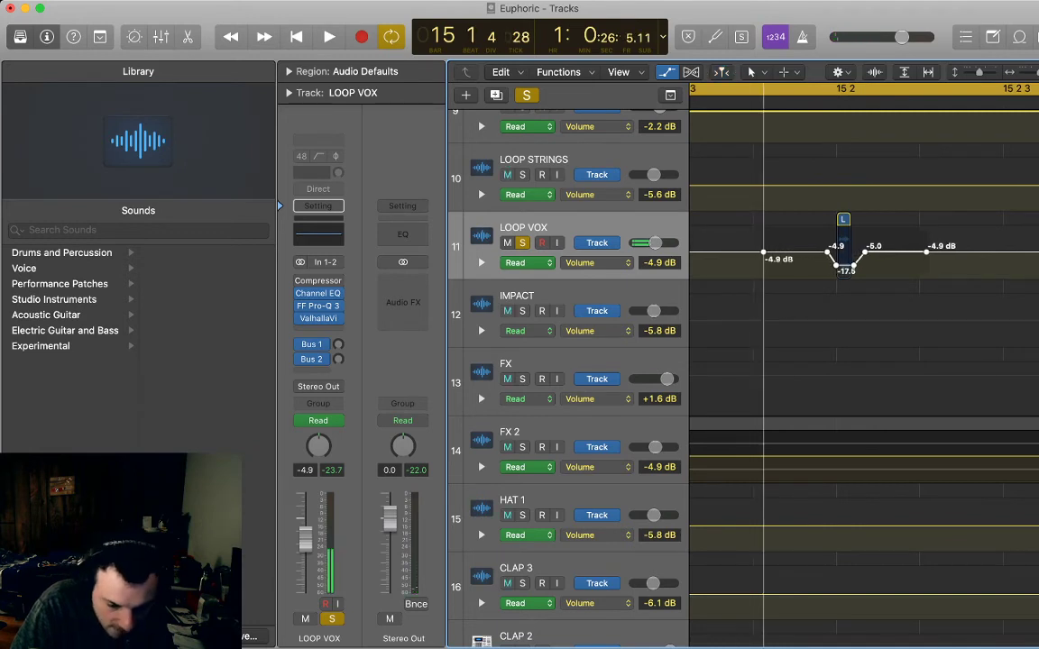
{"action": "key", "text": "space"}
{"action": "key", "text": "super+Right"}
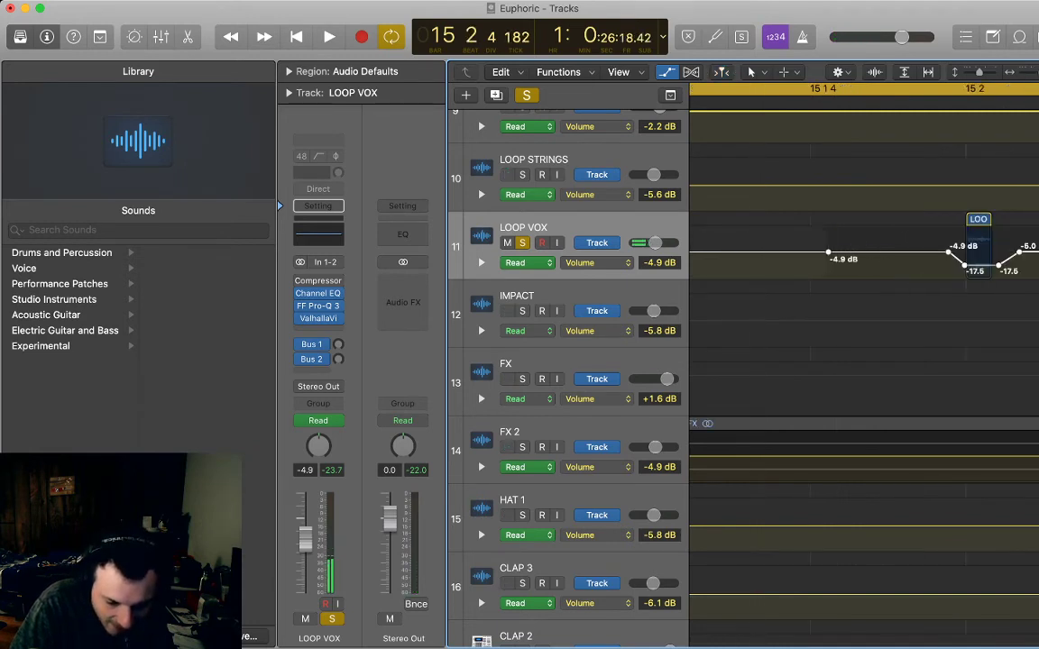
- Play the two automated vocal chops at bar 15 to judge them ahead of the bar 17 entry
{"action": "key", "text": "super+Left"}
{"action": "key", "text": "super+Left"}
{"action": "key", "text": "super+Left"}
{"action": "key", "text": "super+Left"}
{"action": "key", "text": "space"}
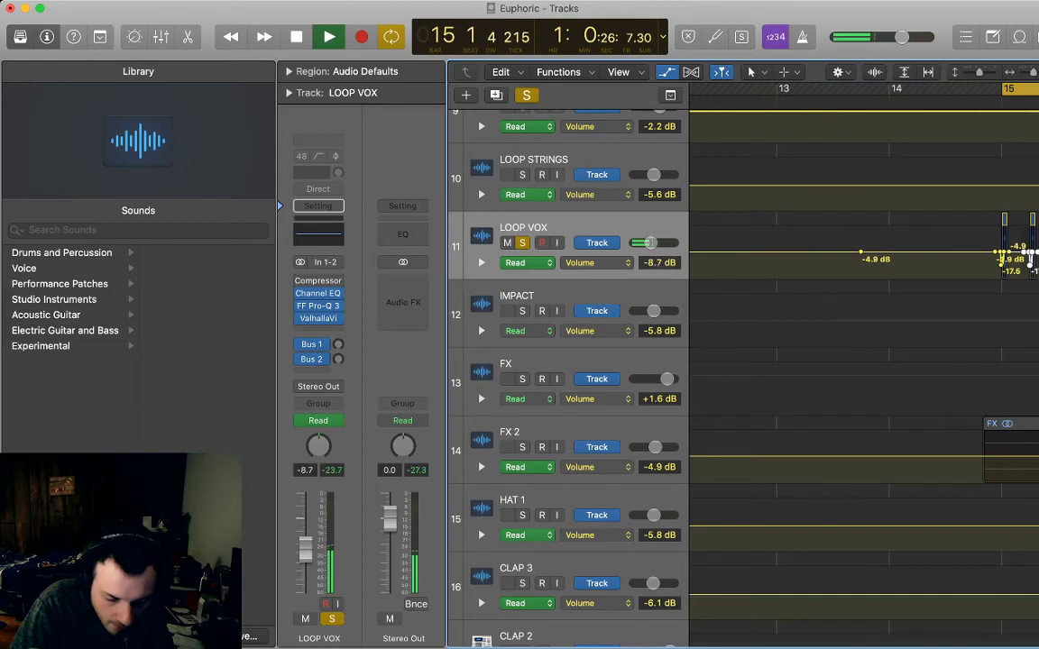
{"action": "key", "text": "space"}
{"action": "scroll", "coordinate": [863, 360], "scroll_direction": "right", "scroll_amount": 1}
{"action": "key", "text": "super+Left"}
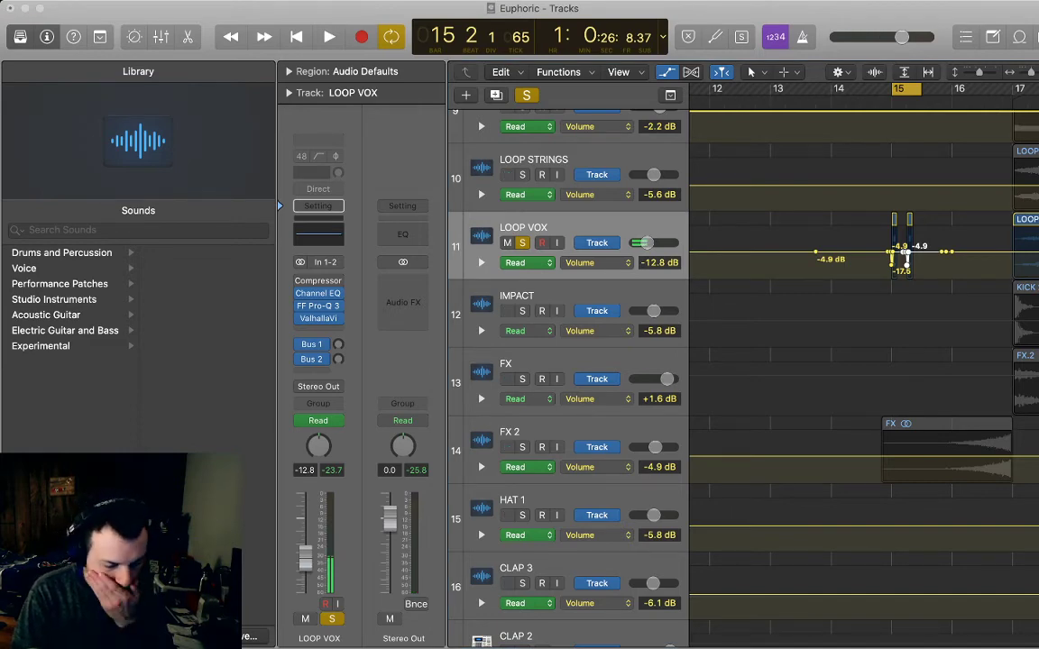
{"action": "key", "text": "space"}
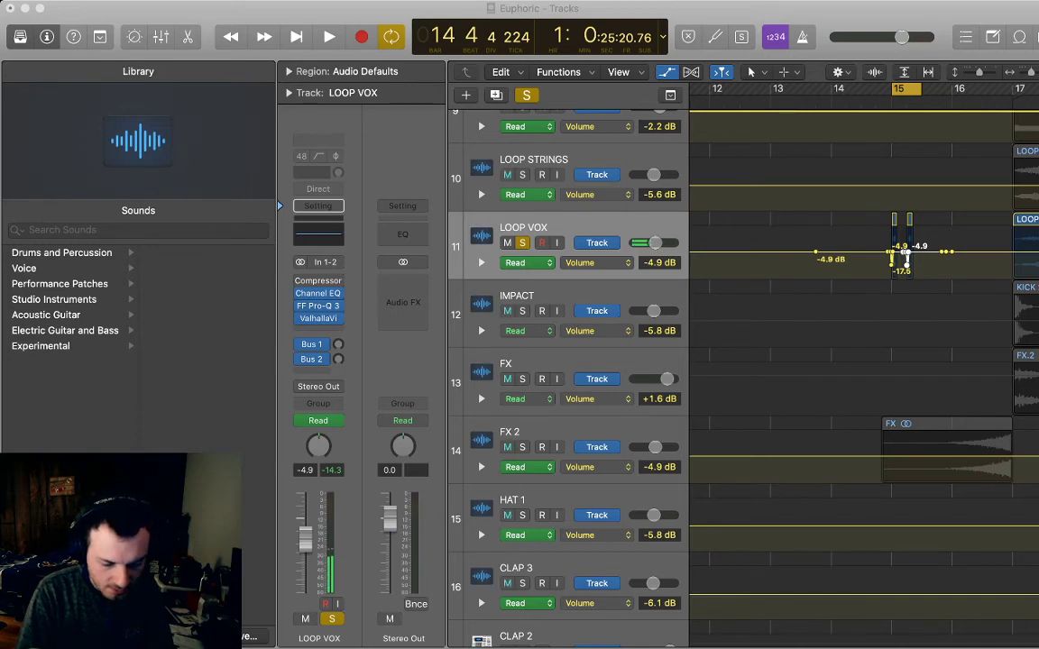
- Hide the track automation and turn off the solo on LOOP VOX
{"action": "key", "text": "a"}
{"action": "left_click", "coordinate": [541, 223]}
{"action": "key", "text": "super+j"}
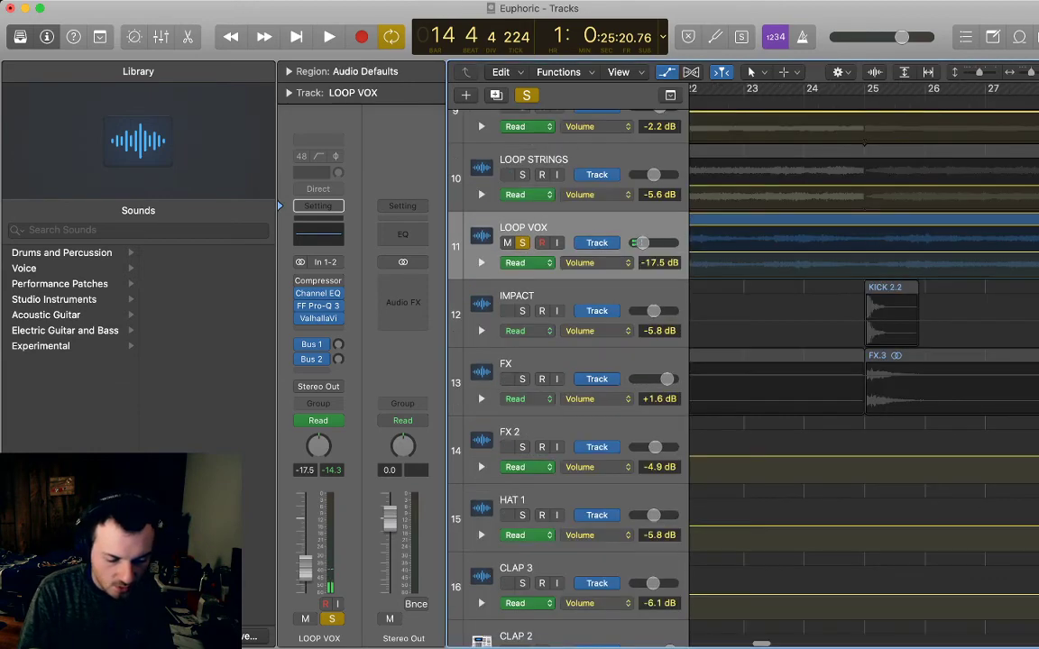
{"action": "key", "text": "a"}
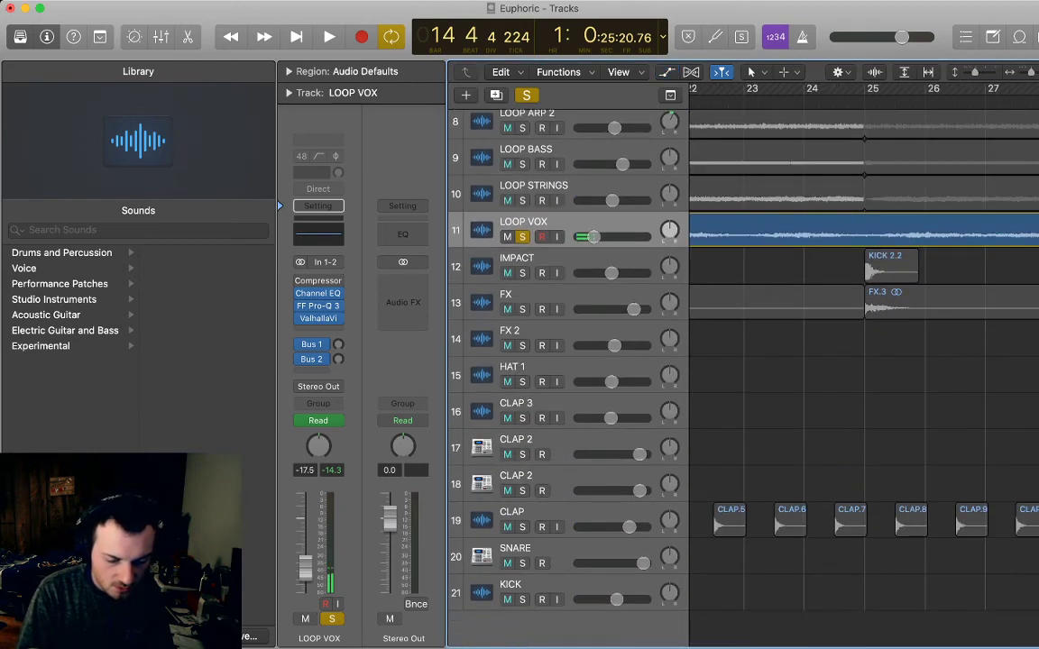
{"action": "key", "text": "s"}
{"action": "key", "text": "z"}
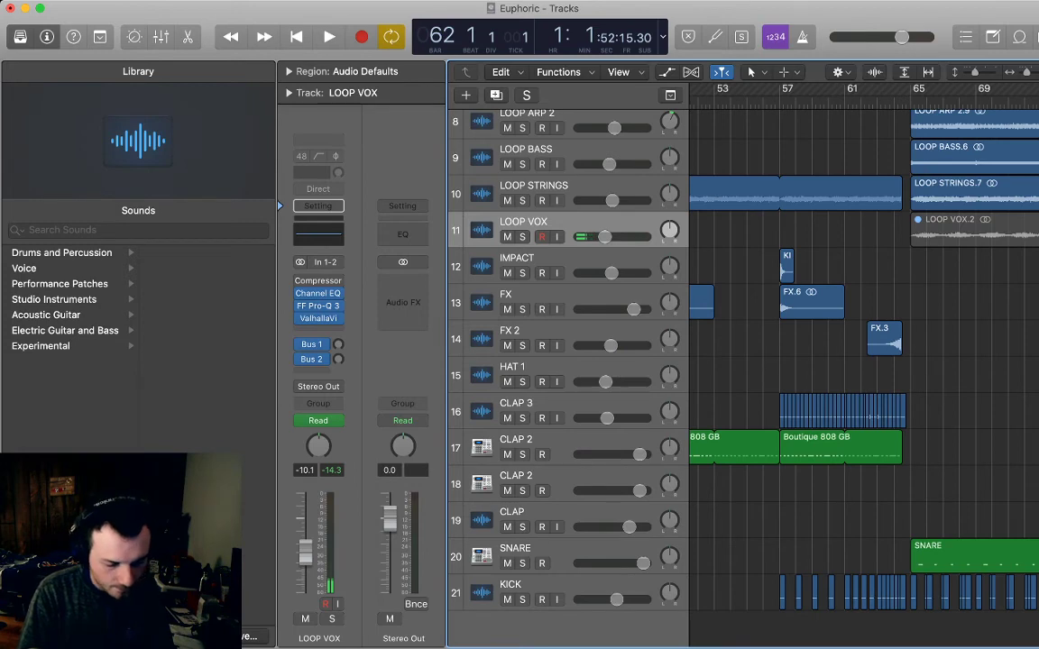
- Add the VOX EUPH audio clip to the LOOP VOX track in the half bar right before bar 65
{"action": "key", "text": "super+Tab"}
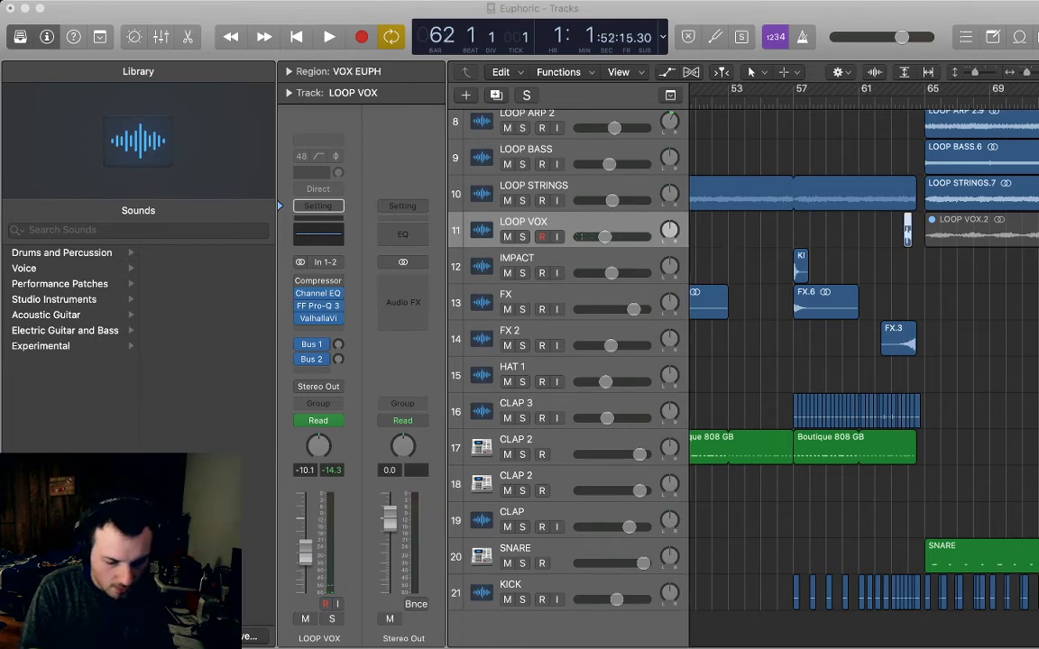
{"action": "scroll", "coordinate": [864, 361], "scroll_direction": "right", "scroll_amount": 3}
{"action": "key", "text": "super+Right"}
{"action": "key", "text": "super+Right"}
{"action": "key", "text": "super+Right"}
{"action": "key", "text": "super+Right"}
{"action": "key", "text": "super+Right"}
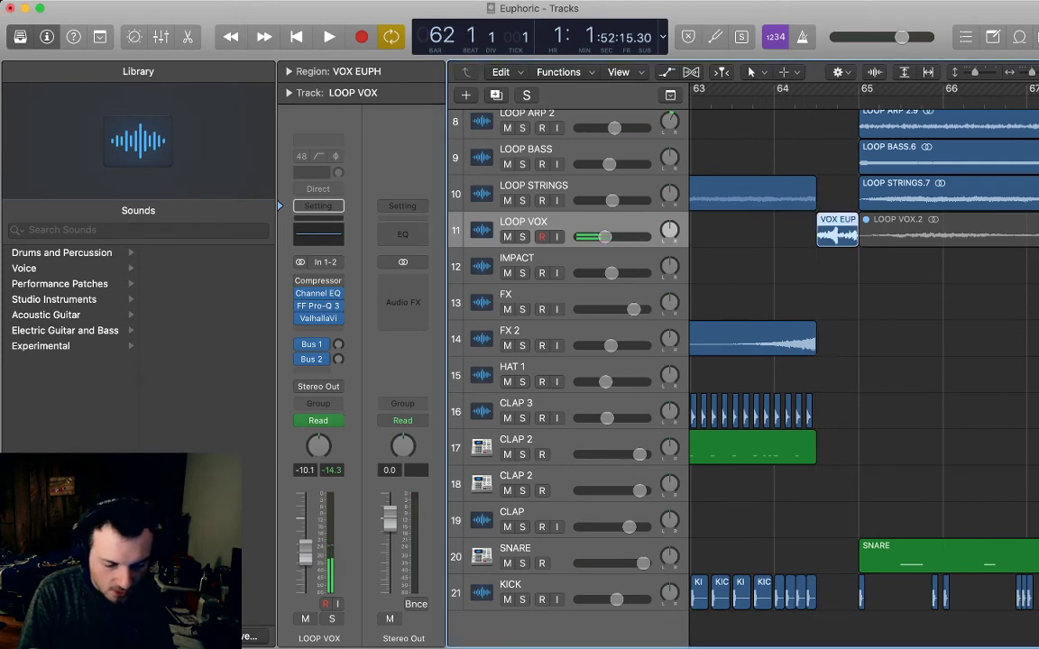
- Show automation and dip the LOOP VOX volume to about -18.5 dB over the loud peak in the VOX EUPH clip
{"action": "key", "text": "a"}
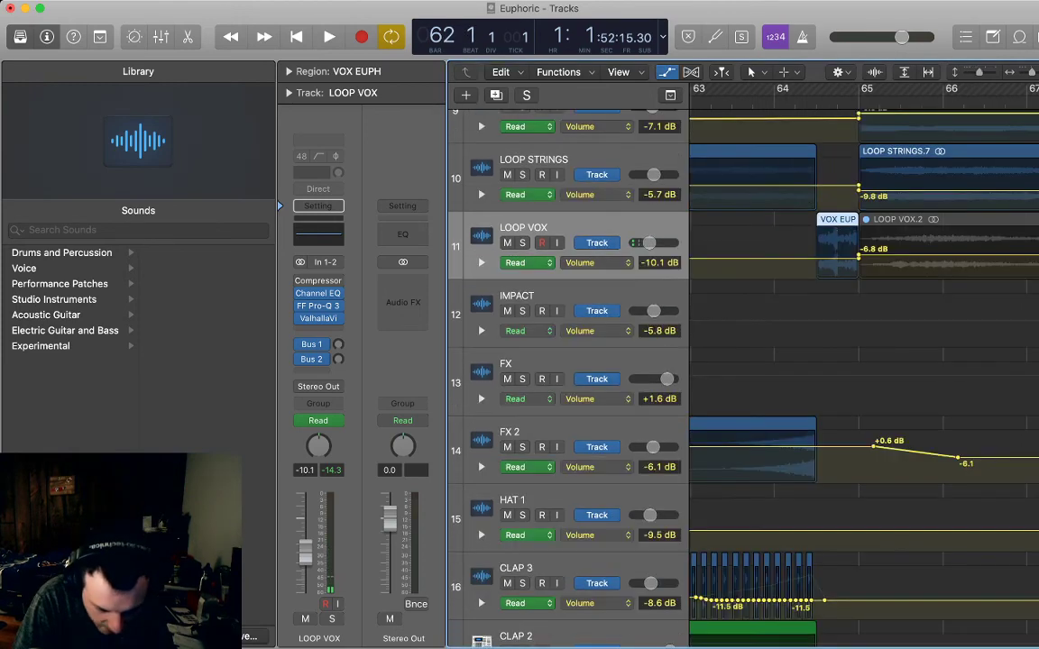
{"action": "left_click", "coordinate": [834, 259]}
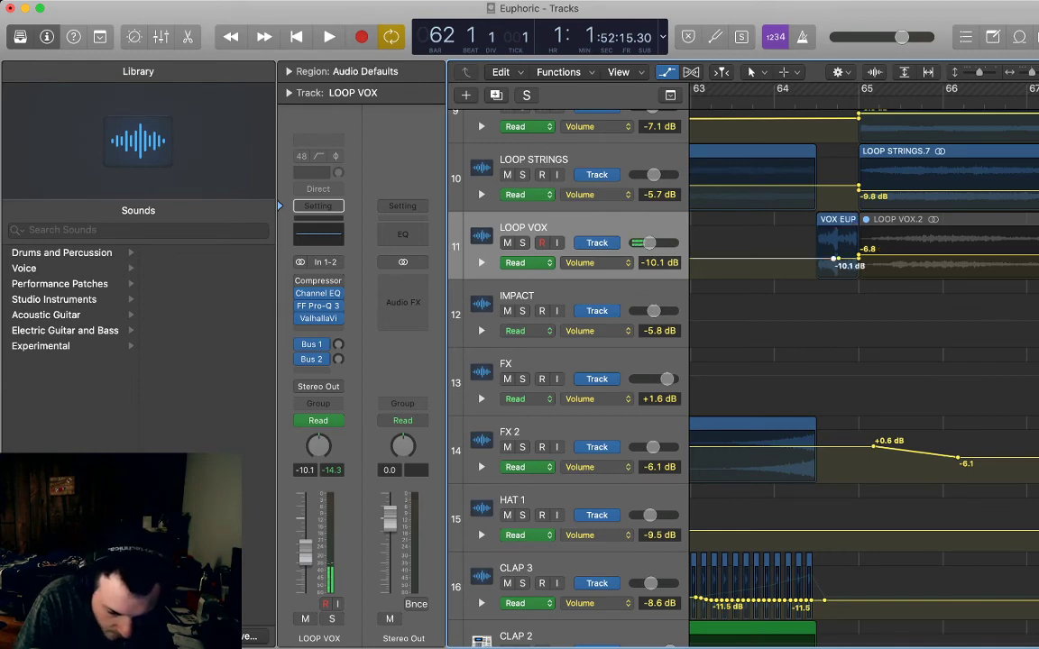
{"action": "key", "text": "super+Right"}
{"action": "key", "text": "super+Right"}
{"action": "key", "text": "super+Right"}
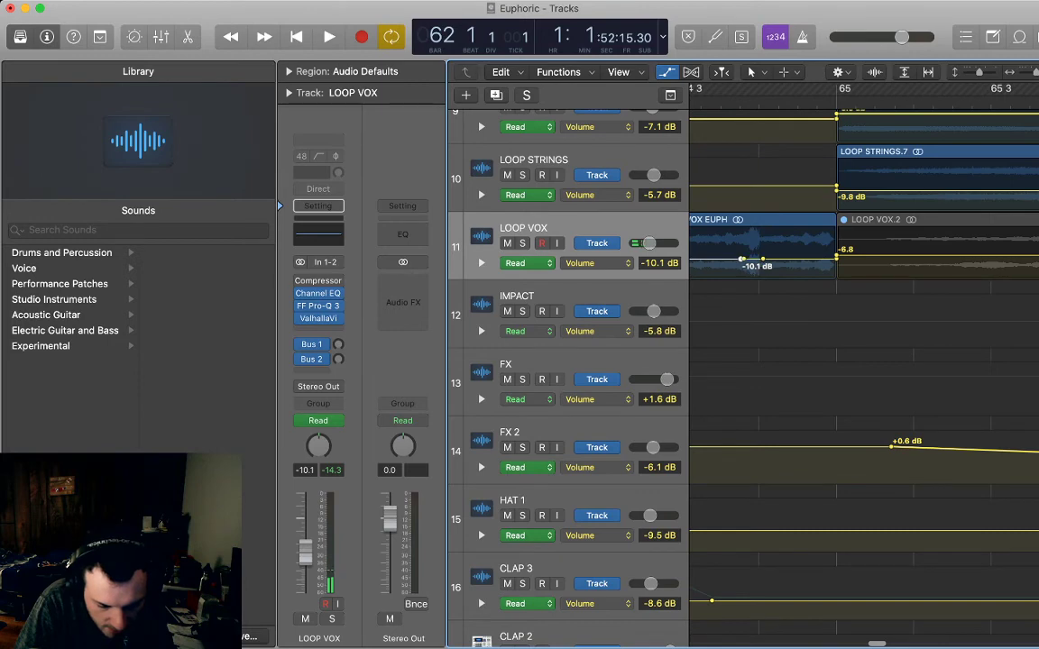
{"action": "left_click", "coordinate": [752, 259]}
{"action": "left_click", "coordinate": [742, 259]}
{"action": "left_click", "coordinate": [746, 259]}
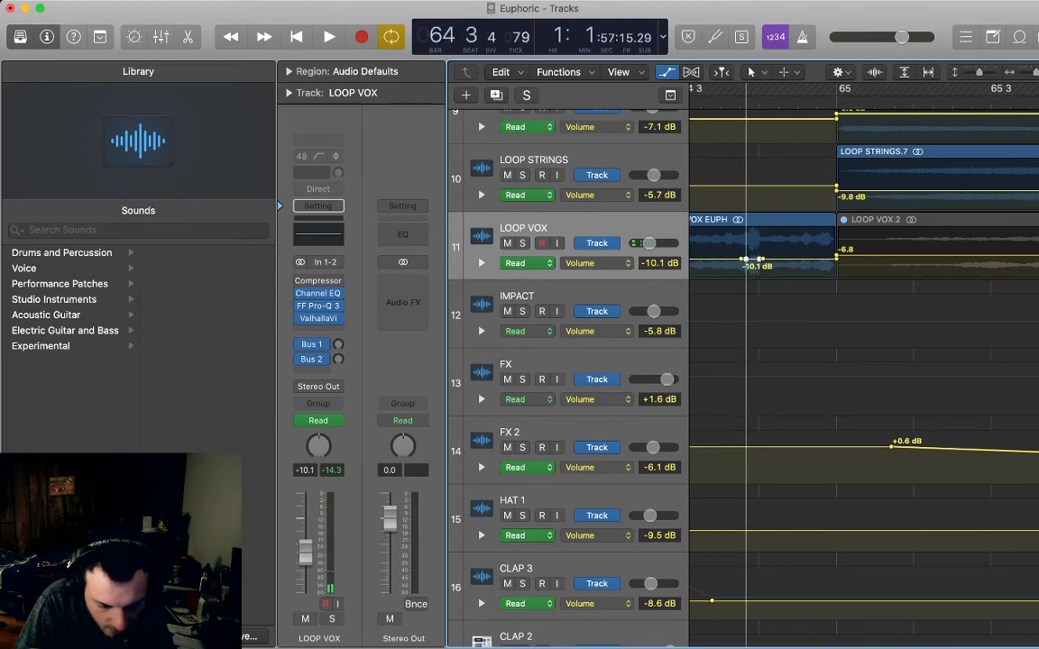
{"action": "left_click_drag", "start_coordinate": [753, 259], "coordinate": [753, 266]}
{"action": "key", "text": "Return"}
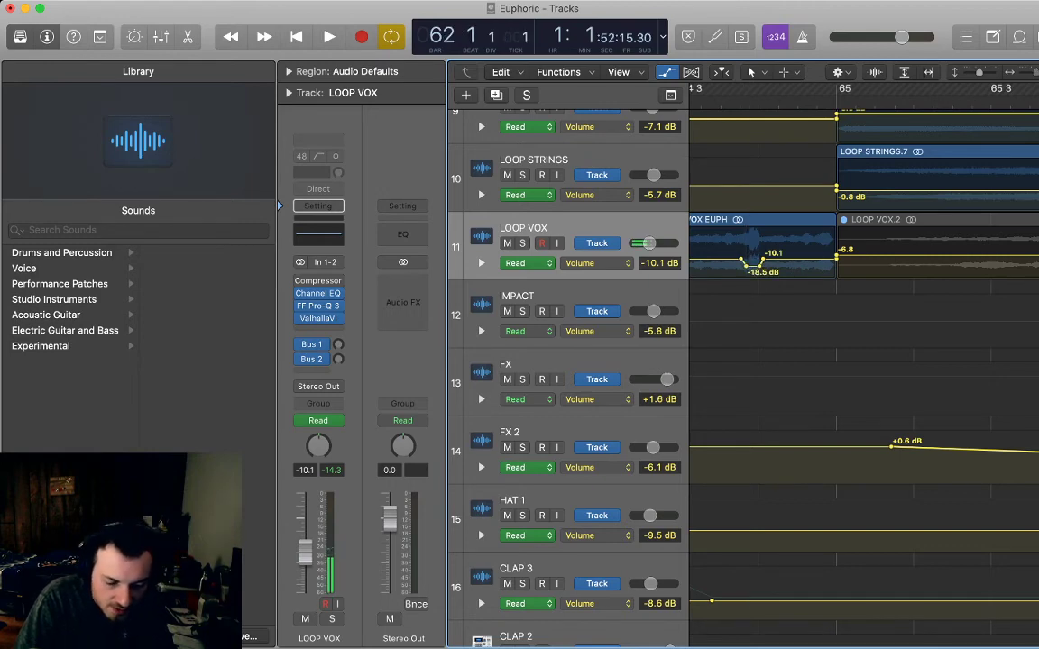
- Return to bar 15, stop the cycled playback and turn off cycling
{"action": "key", "text": "super+Left"}
{"action": "key", "text": "super+Left"}
{"action": "key", "text": "super+Left"}
{"action": "key", "text": "super+Left"}
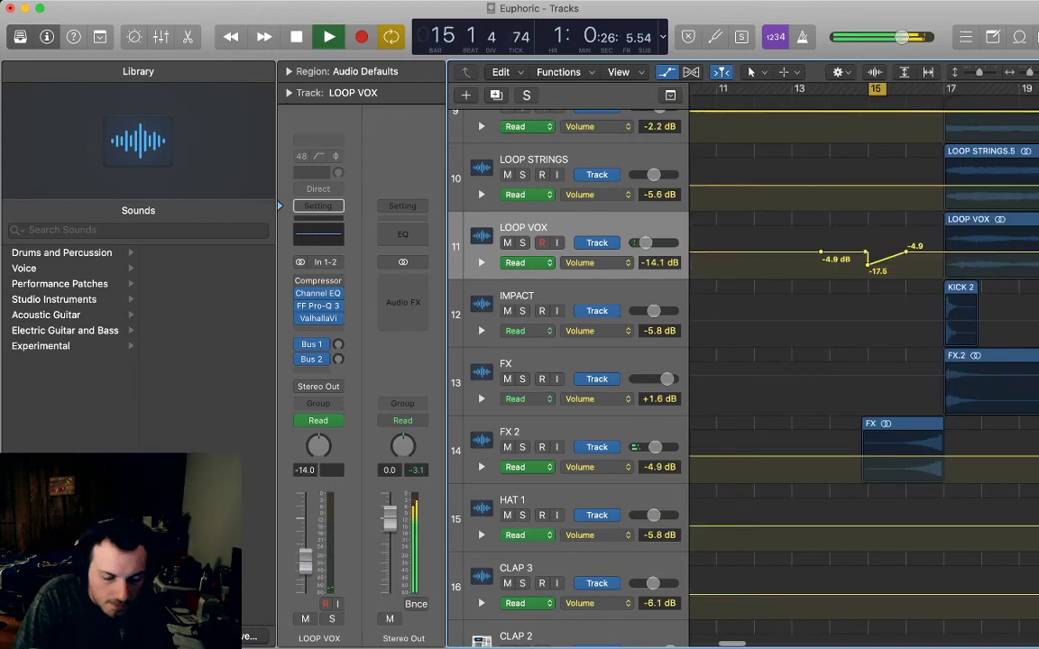
{"action": "key", "text": "space"}
{"action": "key", "text": "c"}
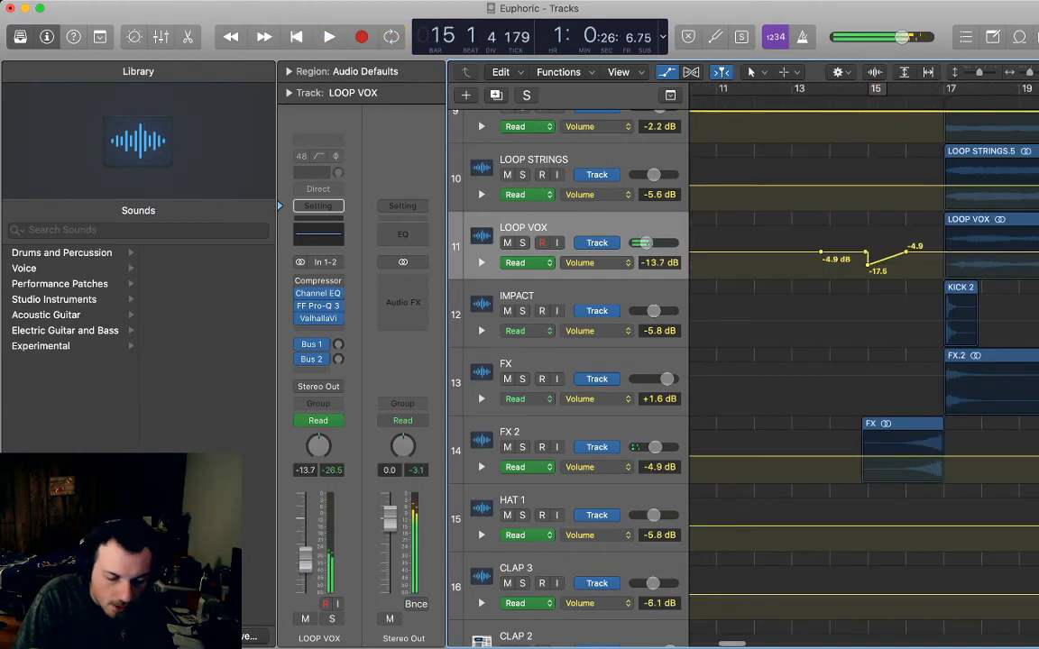
{"action": "key", "text": "z"}
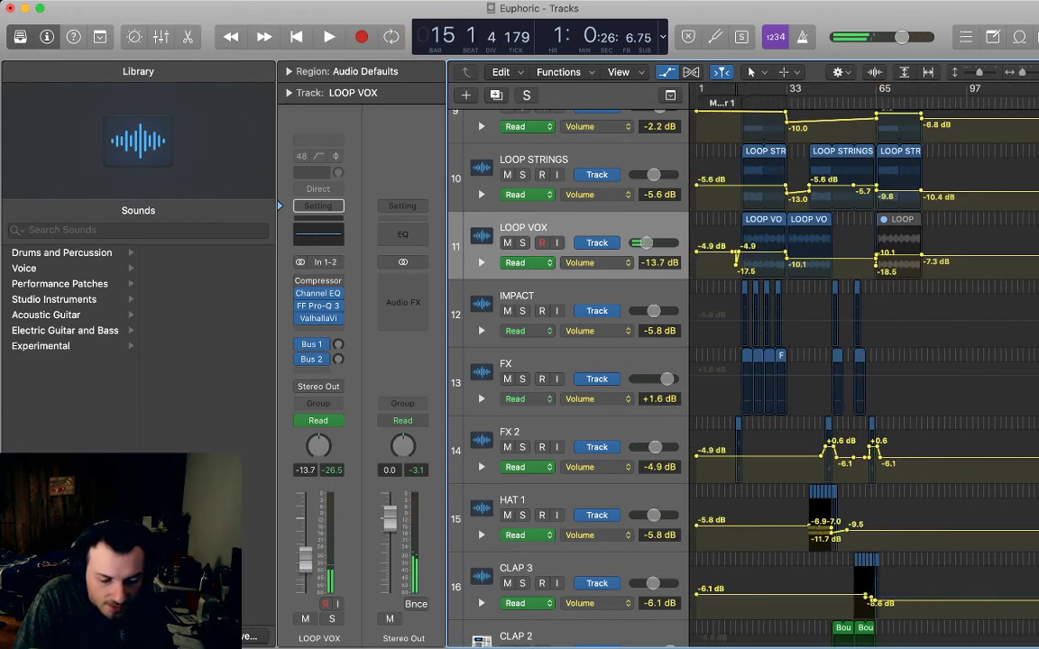
- Hide the track automation and play the build-up through the VOX EUPH clip into bar 65
{"action": "key", "text": "a"}
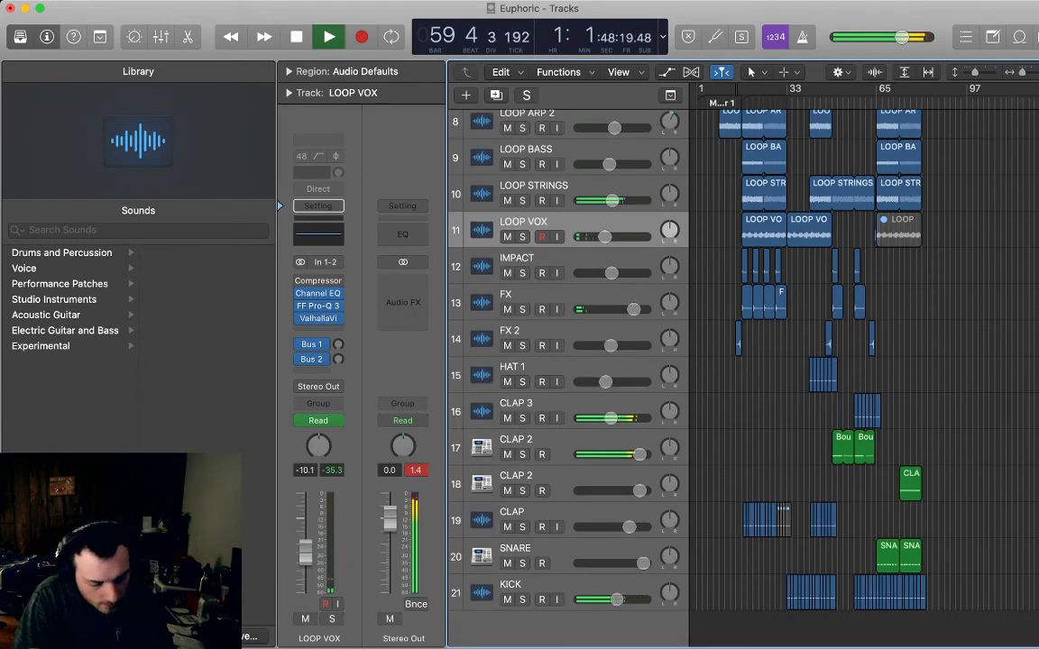
{"action": "scroll", "coordinate": [864, 361], "scroll_direction": "right", "scroll_amount": 1}
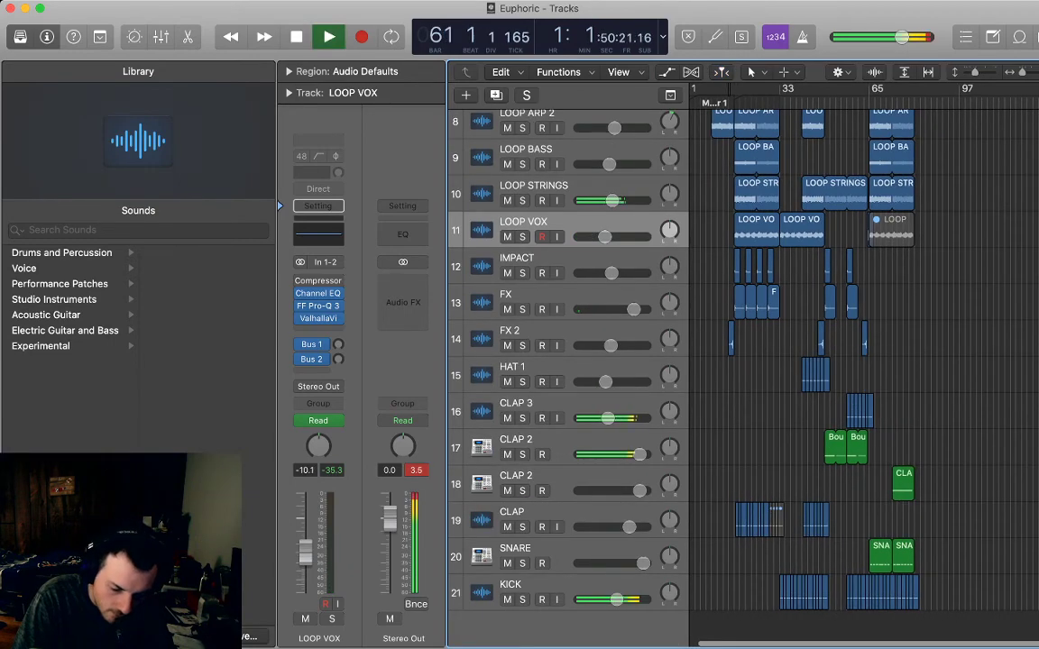
{"action": "key", "text": "super+Right"}
{"action": "key", "text": "super+Right"}
{"action": "key", "text": "super+Right"}
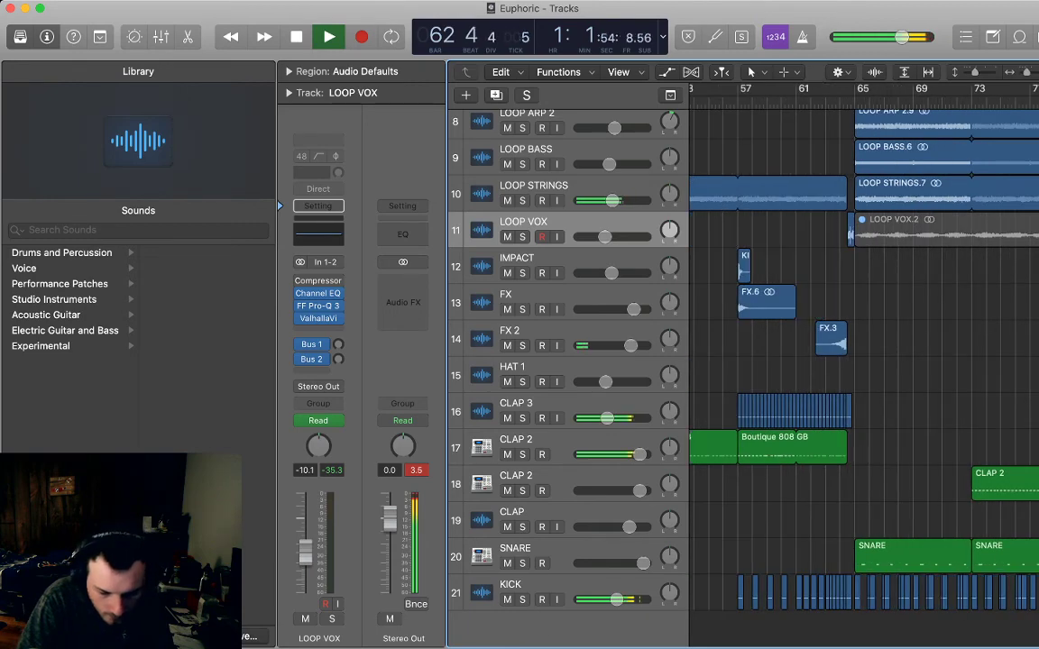
{"action": "scroll", "coordinate": [864, 361], "scroll_direction": "up", "scroll_amount": 2}
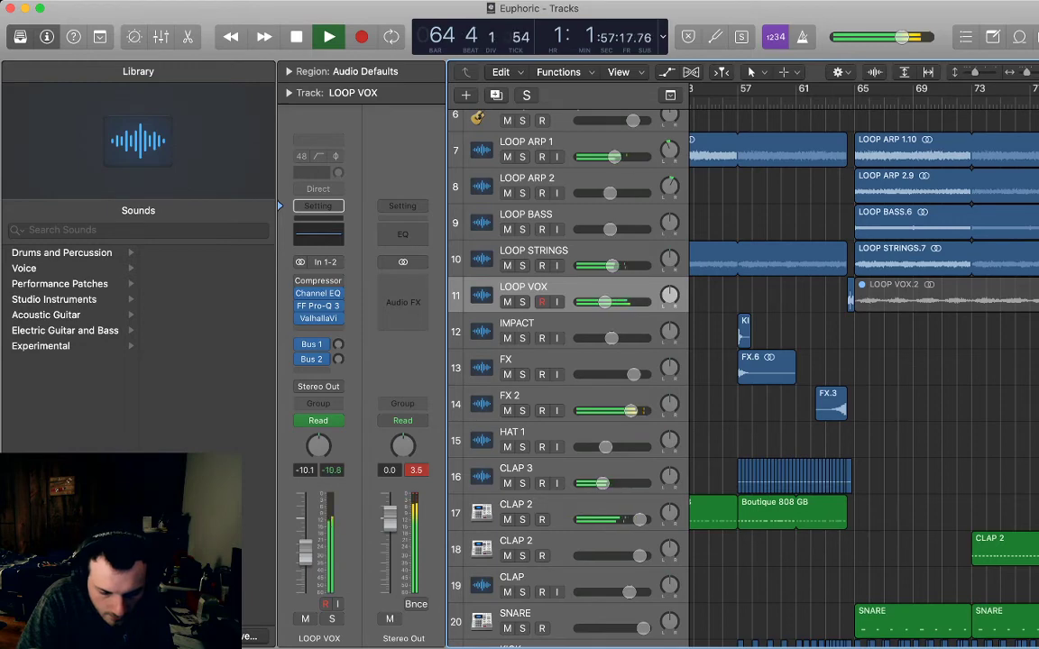
{"action": "key", "text": "space"}
- Delete the VOX EUPH clip right before bar 65 on the LOOP VOX track
{"action": "scroll", "coordinate": [829, 361], "scroll_direction": "up", "scroll_amount": 3}
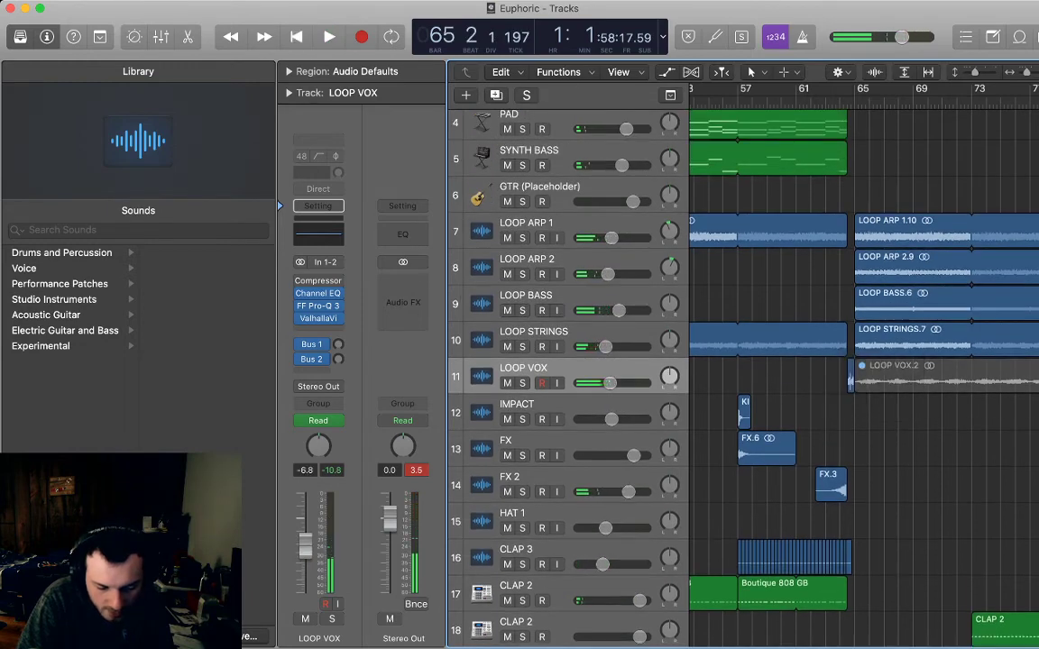
{"action": "left_click_drag", "start_coordinate": [810, 371], "coordinate": [851, 384]}
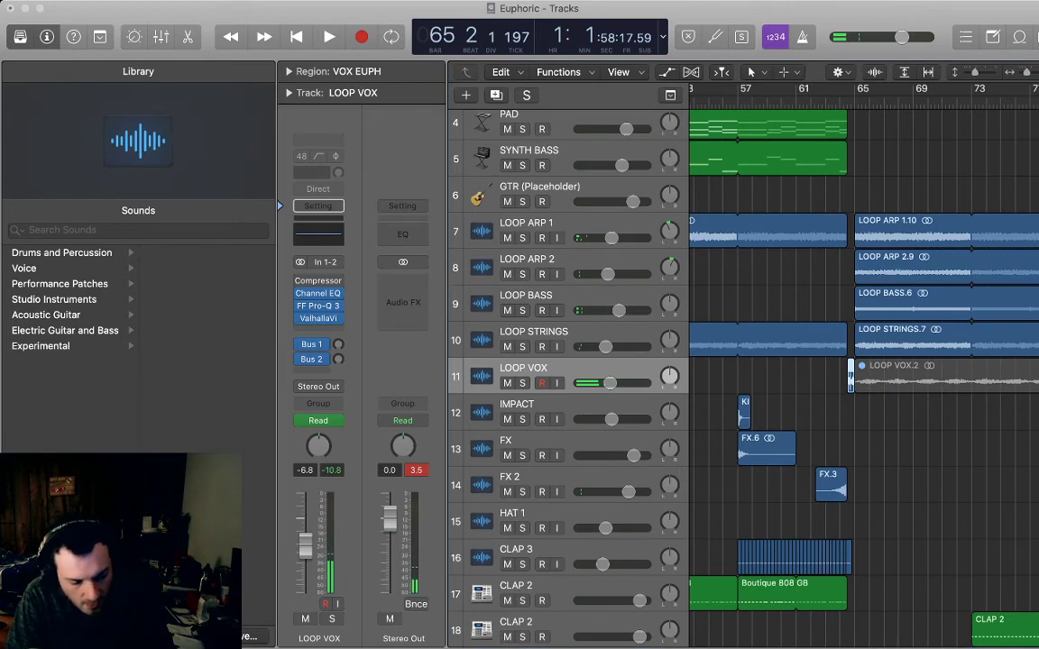
{"action": "key", "text": "Return"}
{"action": "scroll", "coordinate": [863, 375], "scroll_direction": "left", "scroll_amount": 10}
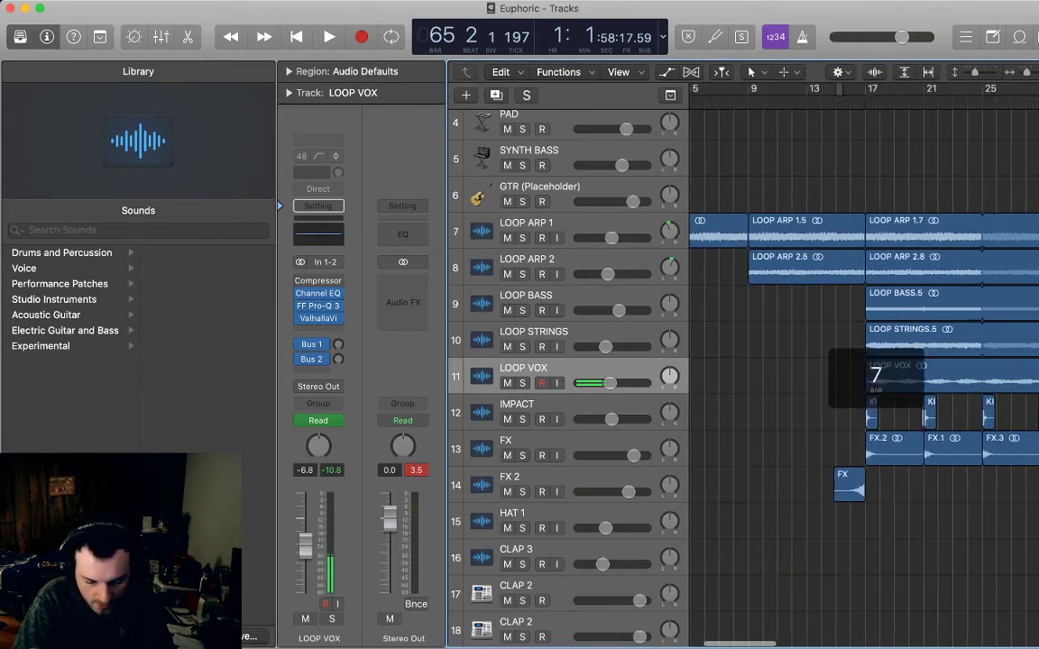
{"action": "scroll", "coordinate": [863, 369], "scroll_direction": "right", "scroll_amount": 10}
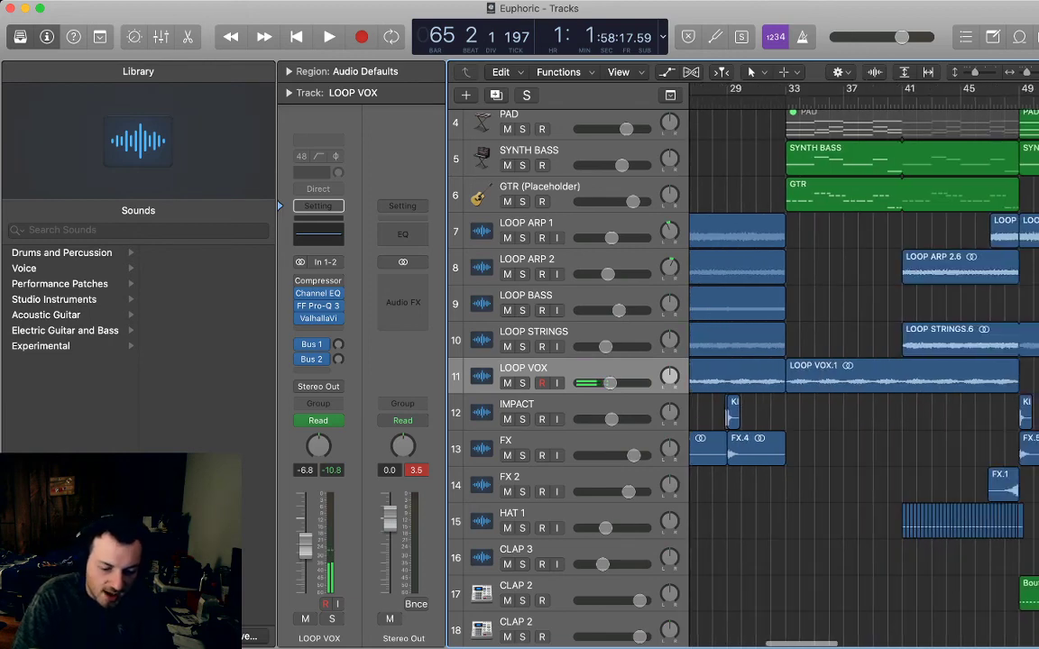
{"action": "scroll", "coordinate": [819, 370], "scroll_direction": "down", "scroll_amount": 5}
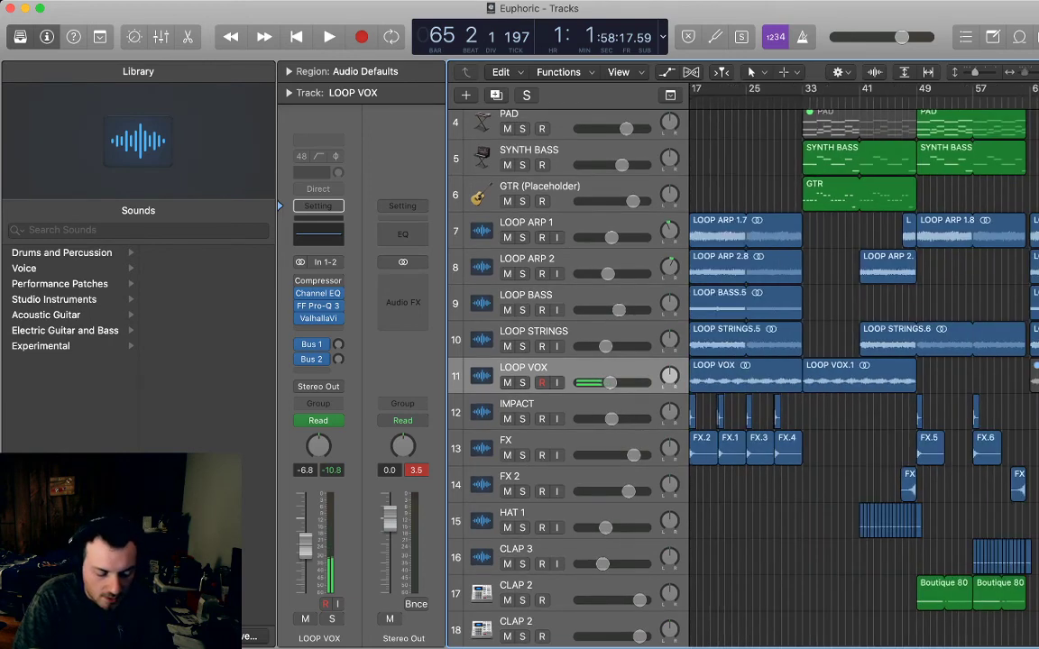
{"action": "key", "text": "super+Left"}
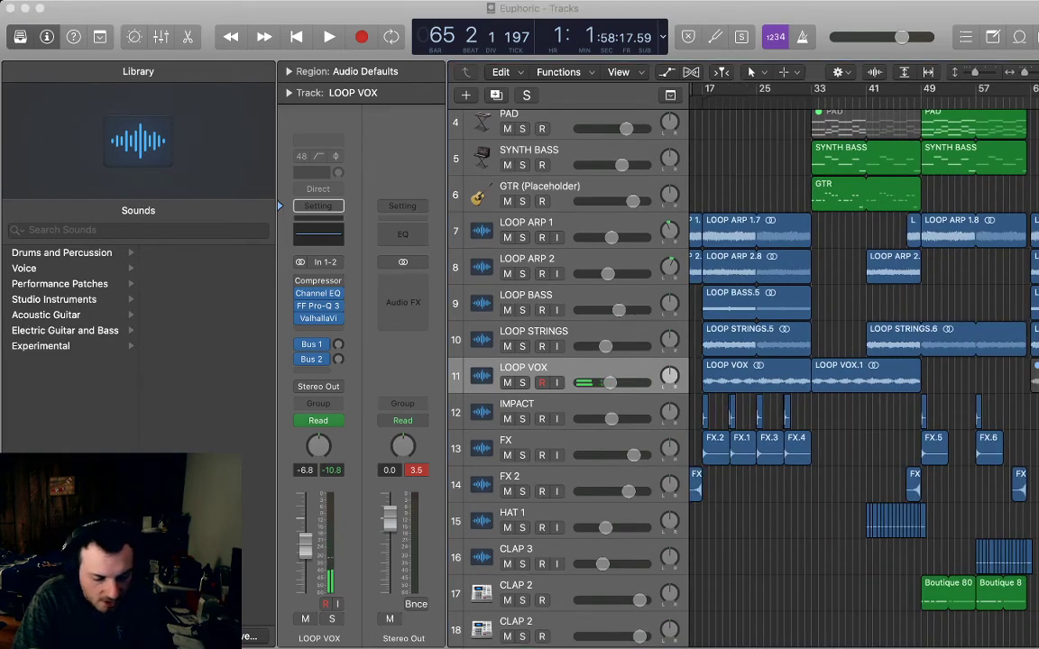
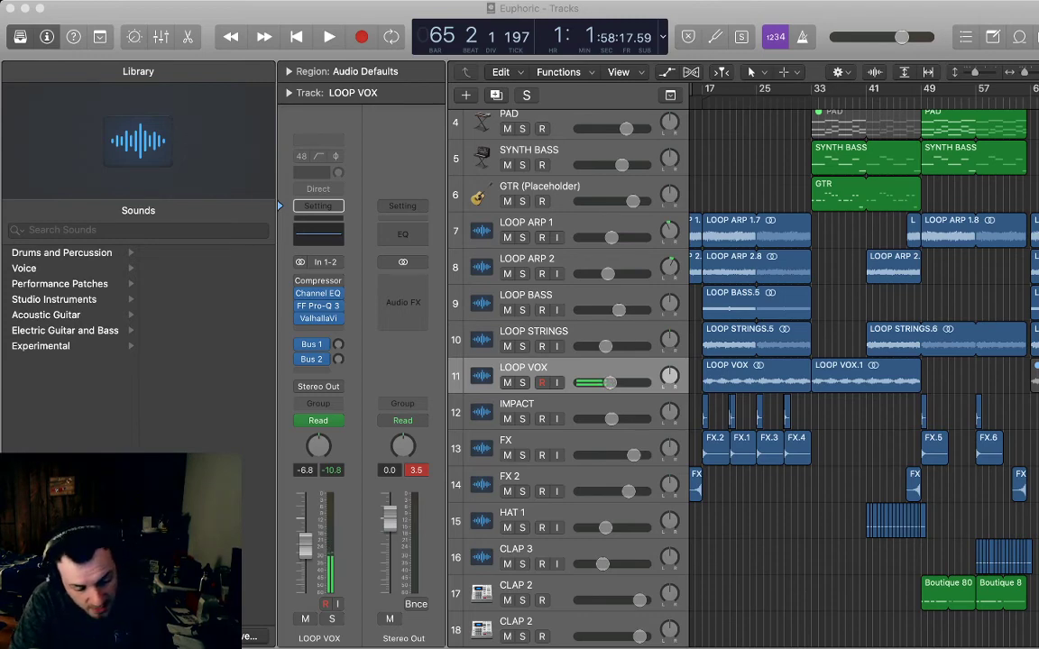
- Add the EUPH VOX audio clip to the LOOP VOX track and place it in the half bar right before bar 65
{"action": "scroll", "coordinate": [863, 361], "scroll_direction": "right", "scroll_amount": 8}
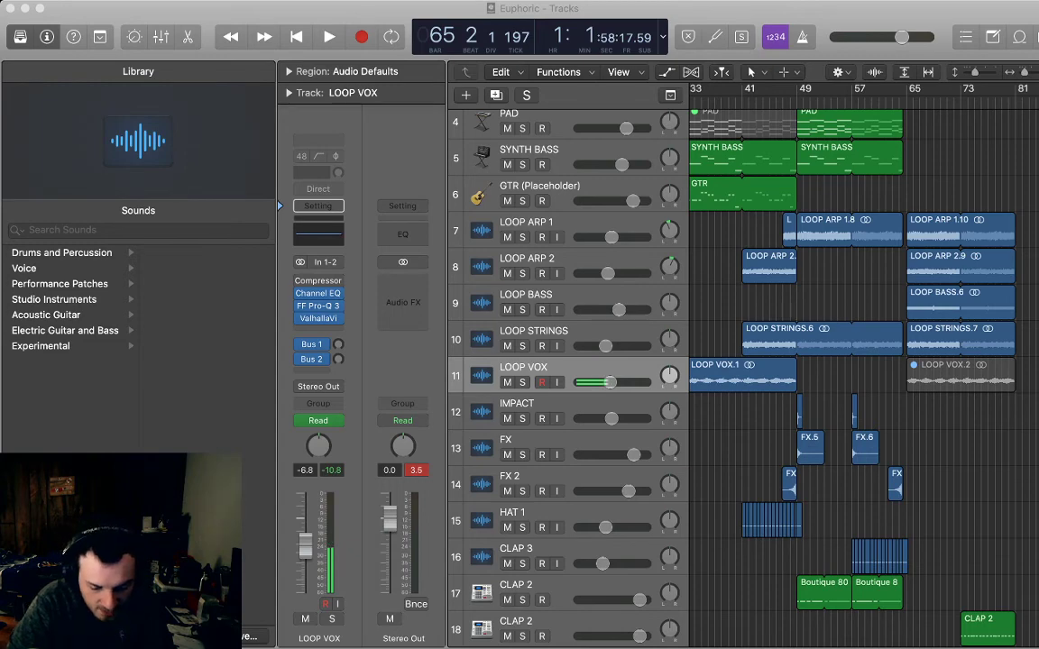
{"action": "left_click_drag", "start_coordinate": [691, 376], "coordinate": [975, 375]}
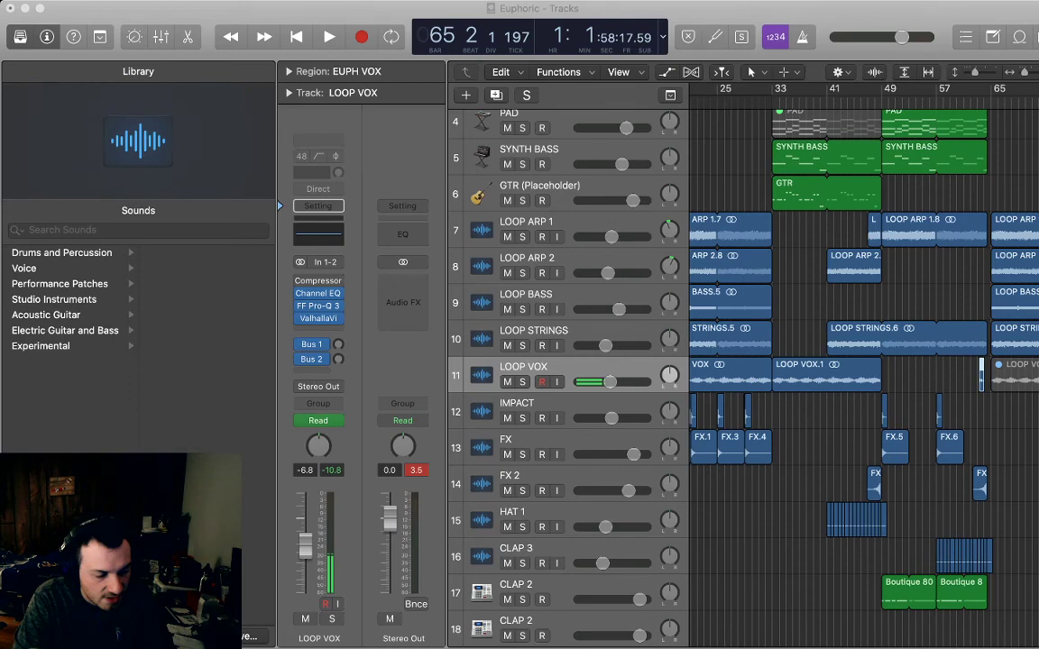
{"action": "left_click", "coordinate": [981, 375]}
{"action": "key", "text": "super+Right"}
{"action": "key", "text": "super+Right"}
{"action": "key", "text": "super+Right"}
{"action": "key", "text": "super+Right"}
{"action": "key", "text": "super+Right"}
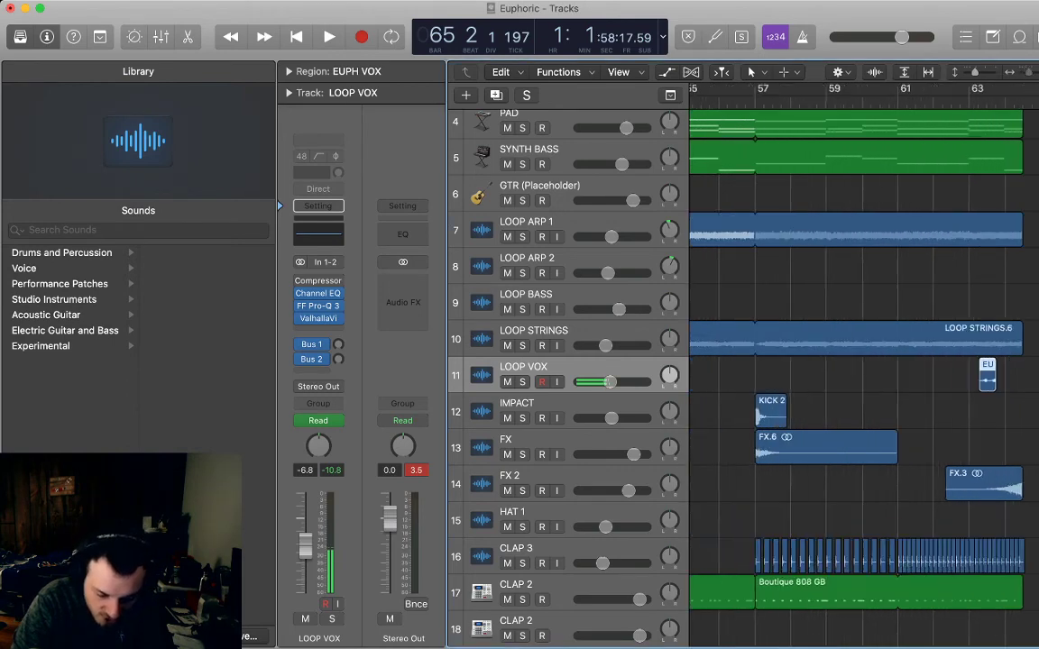
{"action": "scroll", "coordinate": [864, 374], "scroll_direction": "right", "scroll_amount": 5}
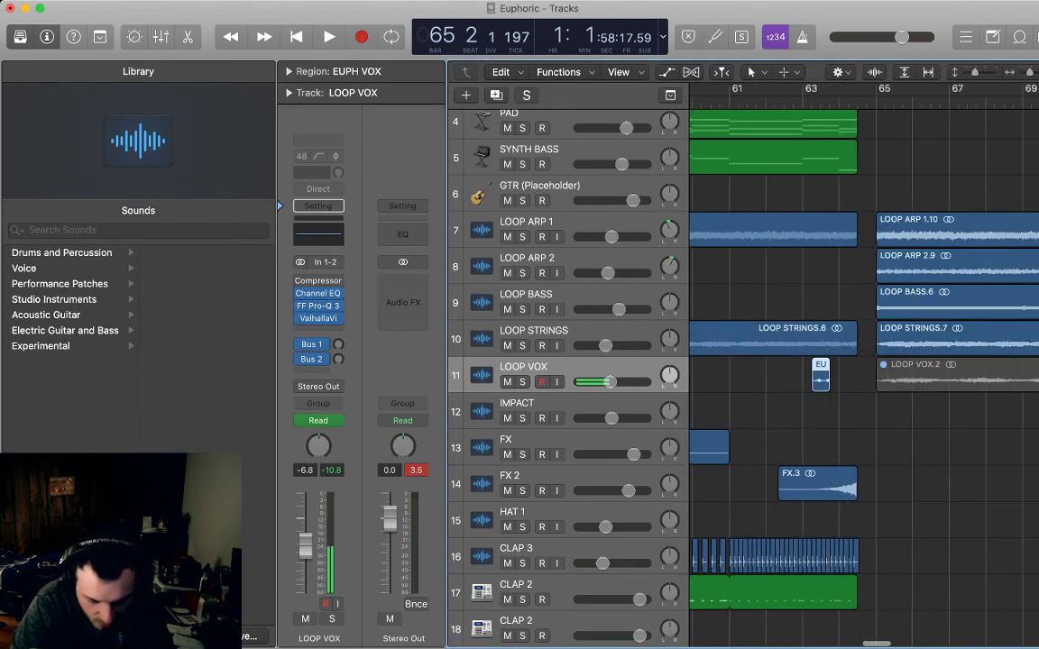
{"action": "left_click_drag", "start_coordinate": [821, 376], "coordinate": [867, 375]}
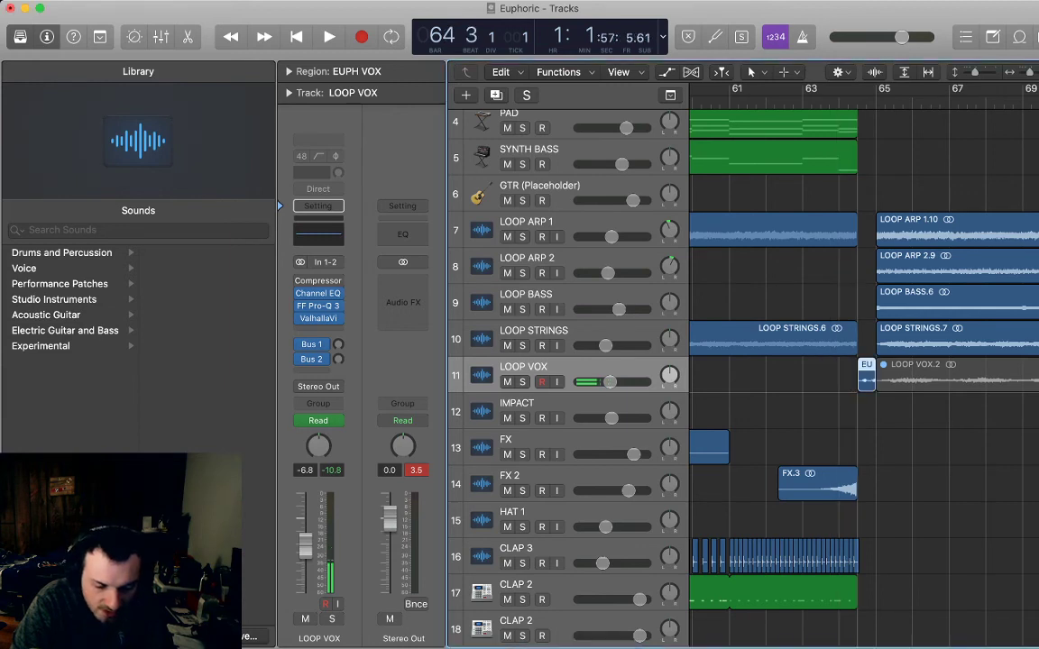
- Play the transition into bar 65 with the EUPH VOX clip and stop playback
{"action": "key", "text": "space"}
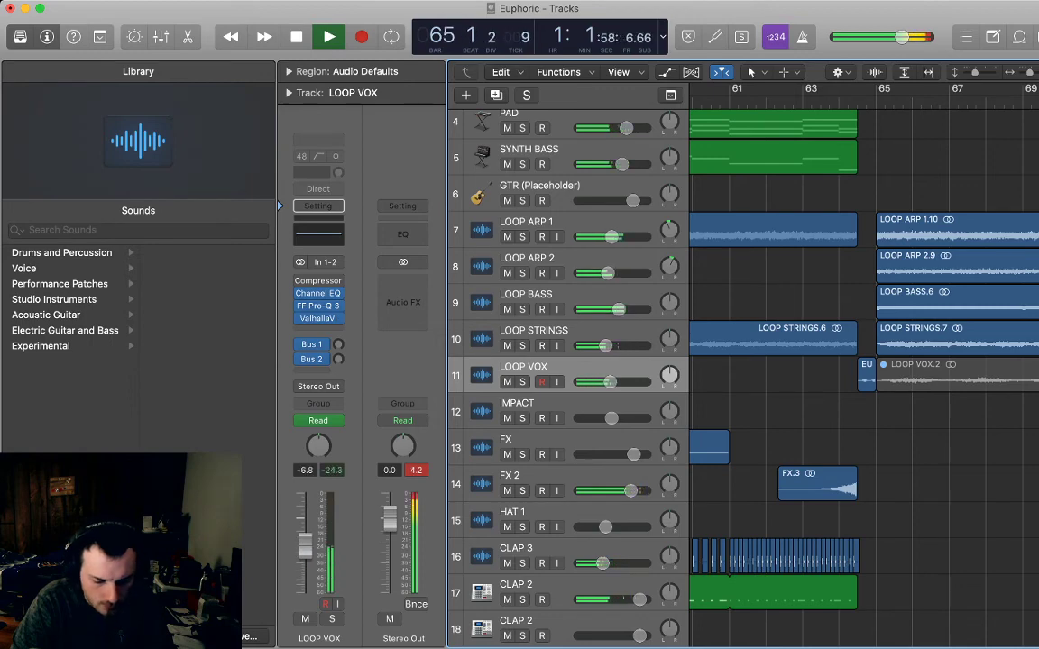
{"action": "key", "text": "comma"}
{"action": "key", "text": "space"}
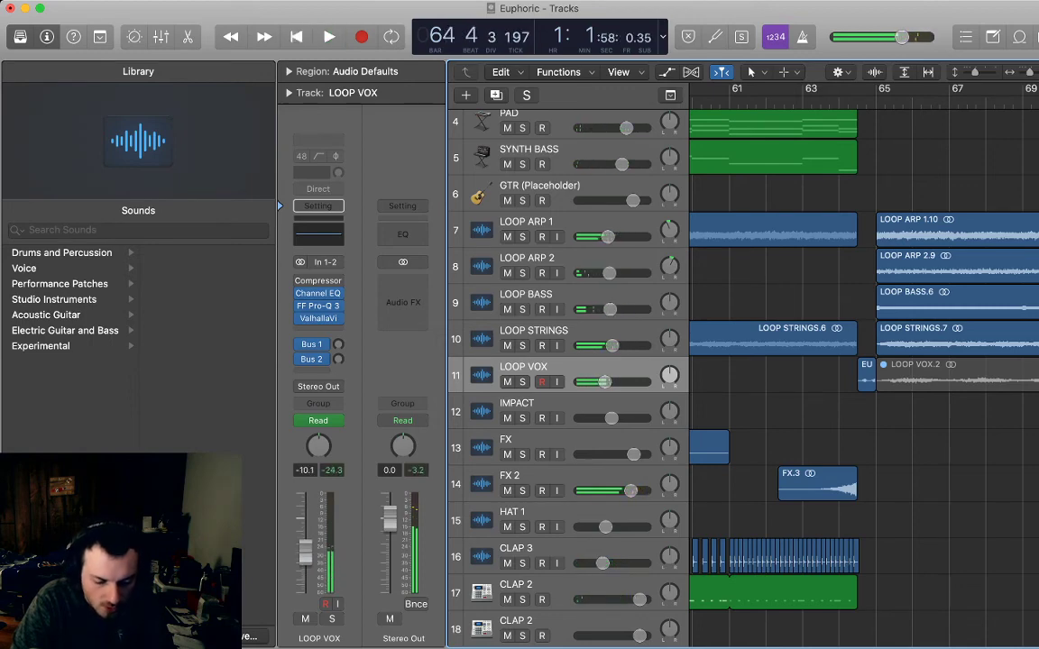
- Raise the LOOP VOX volume automation ahead of bar 65 to +1.9 dB, replay the transition and hide the automation
{"action": "key", "text": "a"}
{"action": "key", "text": "a"}
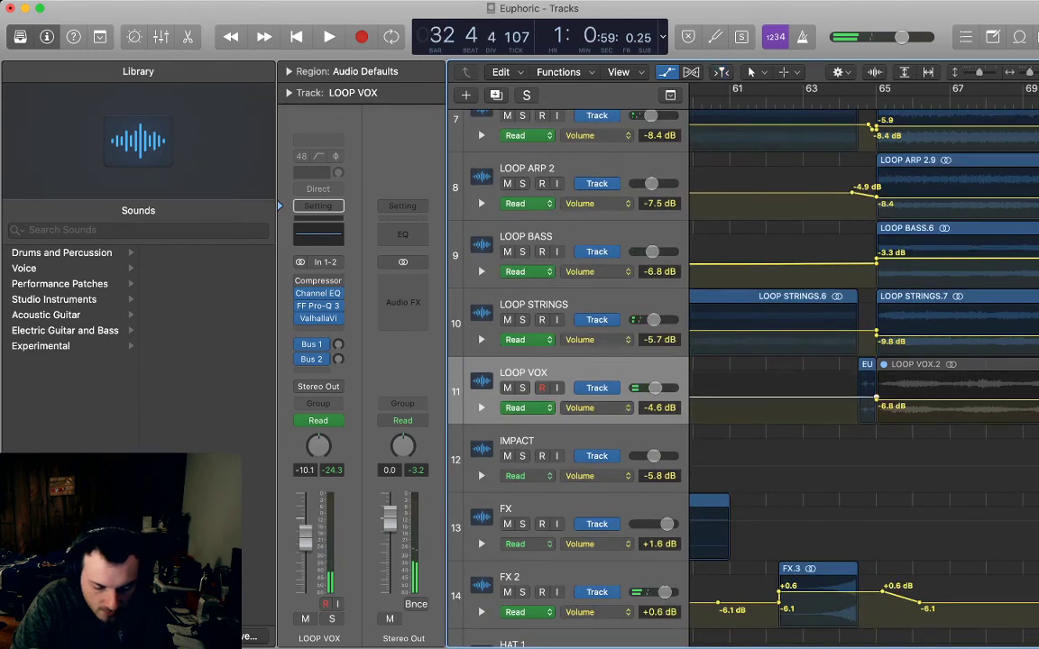
{"action": "left_click_drag", "start_coordinate": [794, 387], "coordinate": [794, 384]}
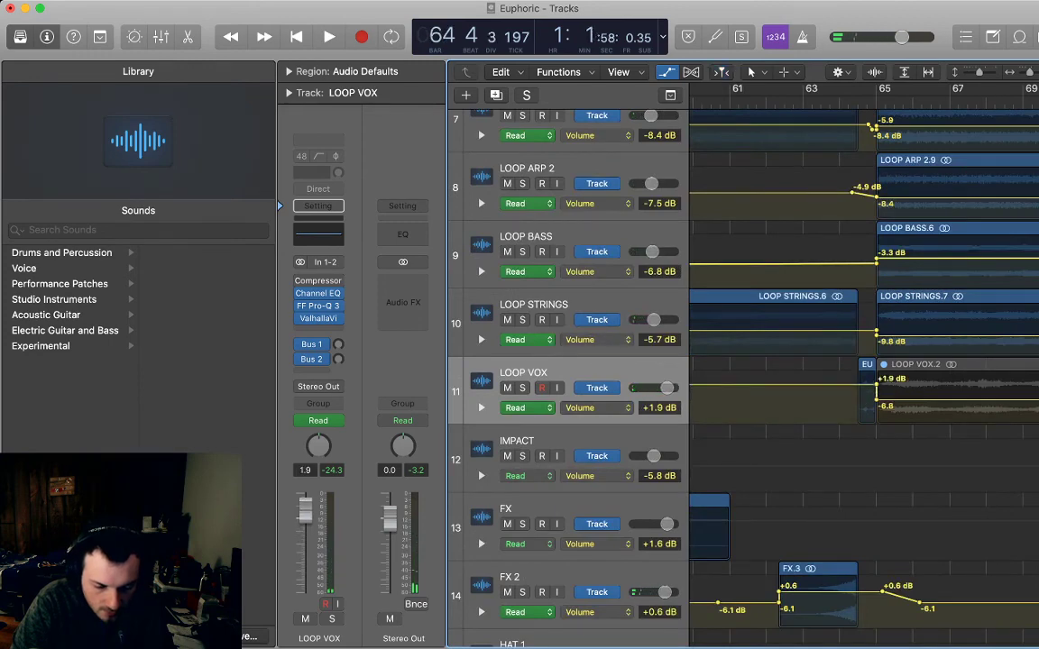
{"action": "key", "text": "space"}
{"action": "key", "text": "space"}
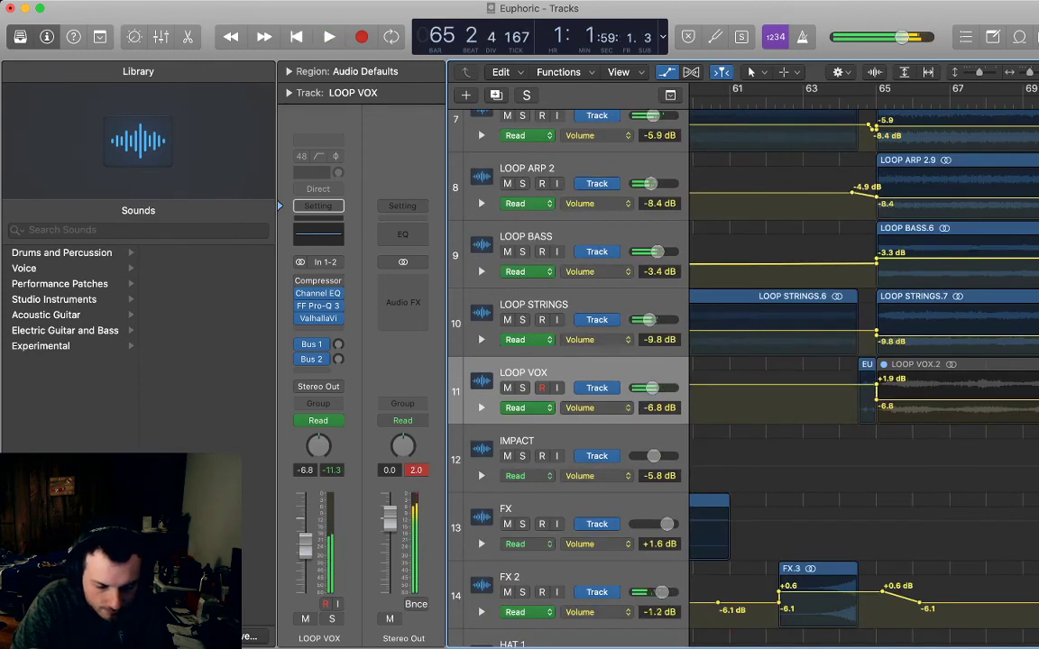
{"action": "key", "text": "space"}
{"action": "key", "text": "a"}
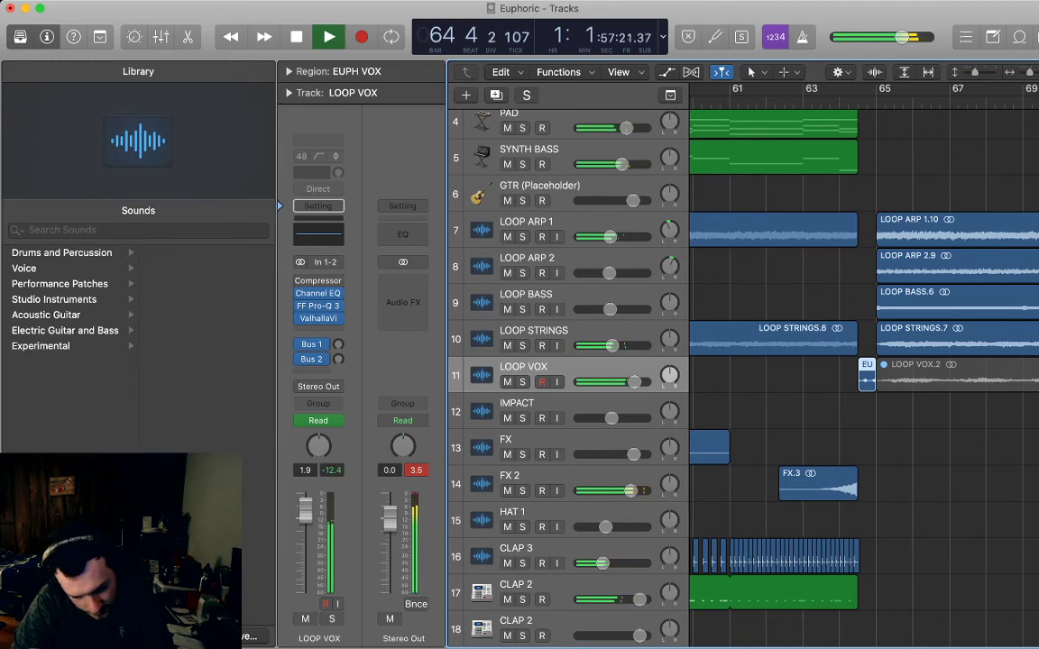
- Mute the LOOP VOX track, stop playback and select the LOOP VOX.2 region at bar 65
{"action": "key", "text": "m"}
{"action": "key", "text": "space"}
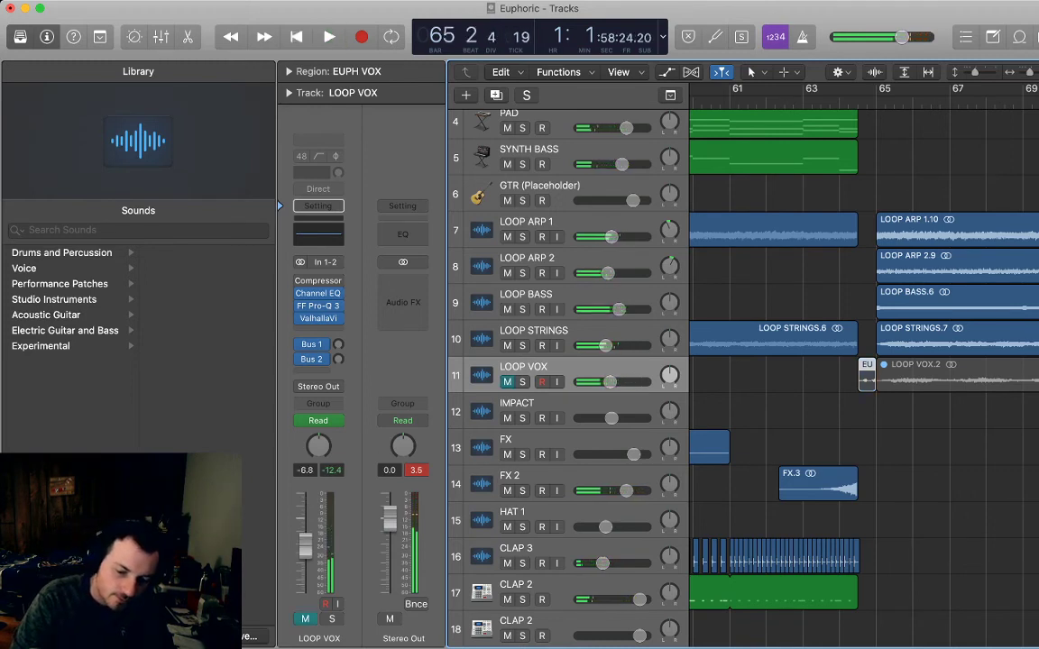
{"action": "scroll", "coordinate": [860, 375], "scroll_direction": "up", "scroll_amount": 1}
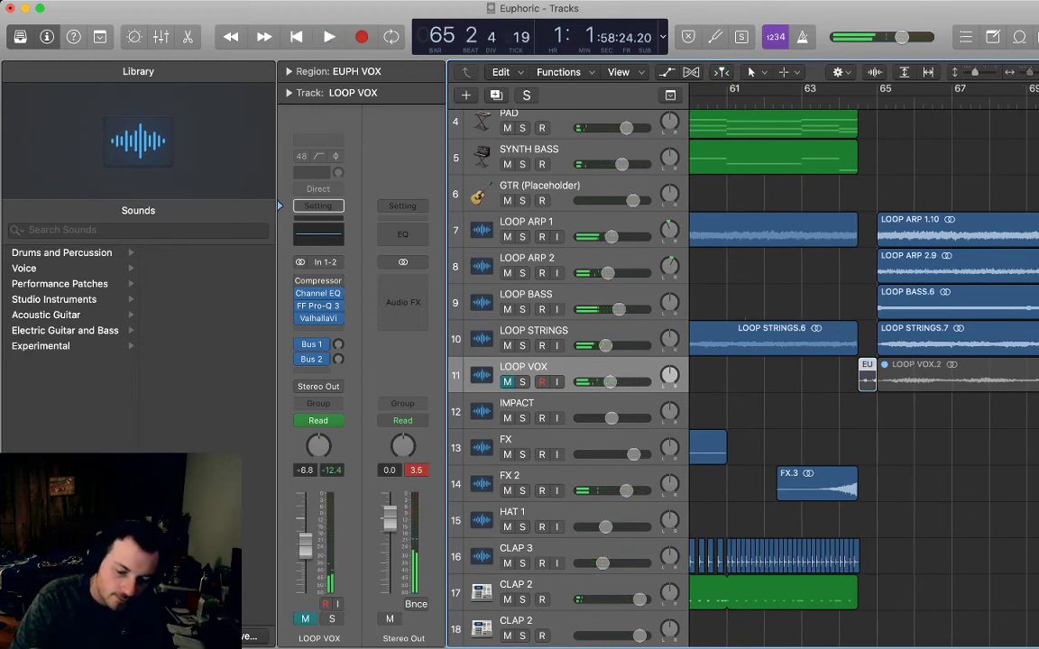
{"action": "key", "text": "super+Left"}
{"action": "key", "text": "super+Left"}
{"action": "left_click", "coordinate": [902, 413]}
{"action": "left_click", "coordinate": [920, 374]}
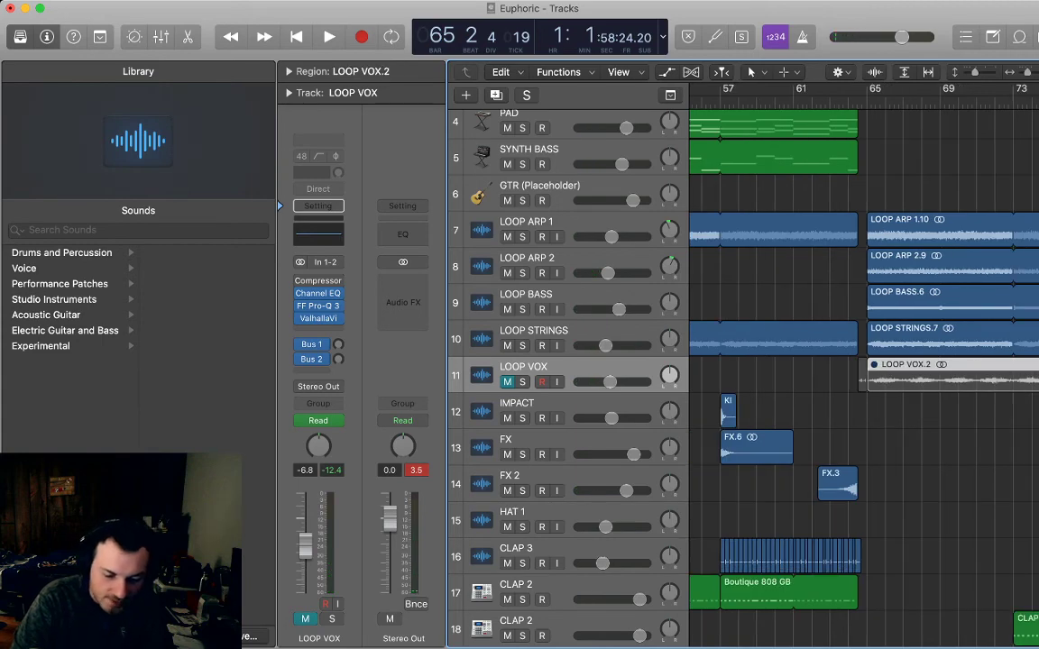
{"action": "key", "text": "super+Left"}
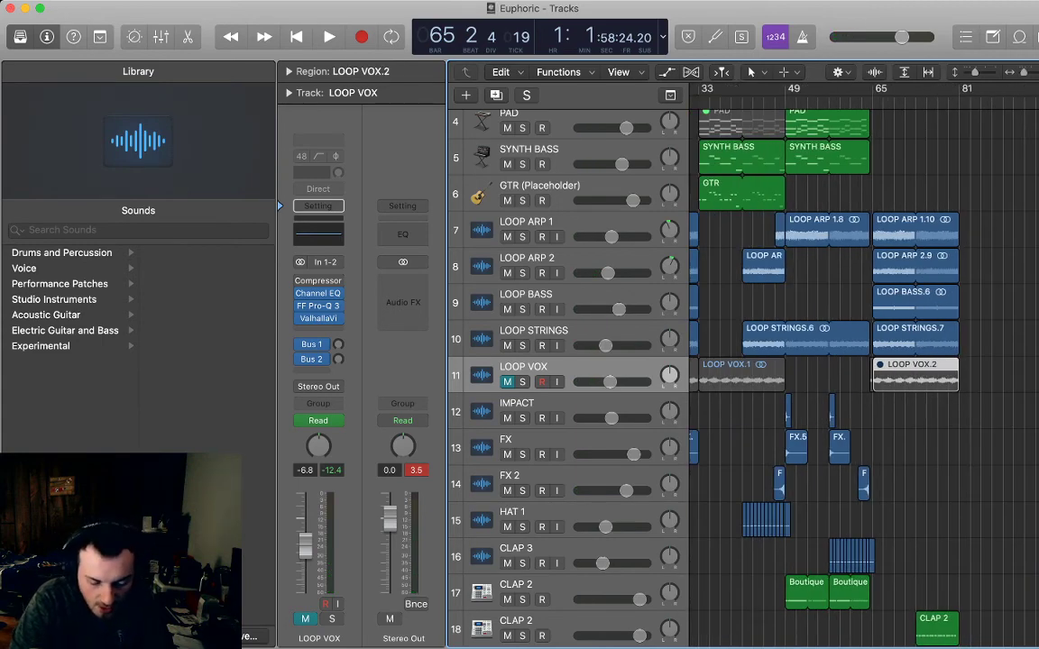
- Play the song from the beginning with LOOP VOX muted
{"action": "key", "text": "Return"}
{"action": "key", "text": "space"}
{"action": "key", "text": "super+Left"}
{"action": "key", "text": "super+Left"}
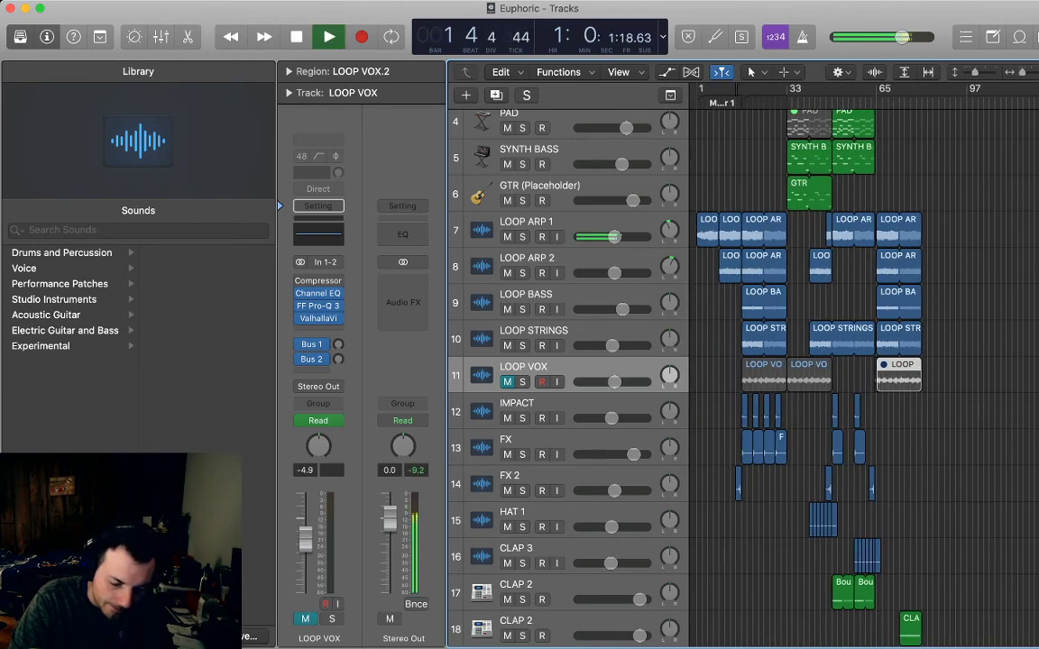
{"action": "scroll", "coordinate": [866, 379], "scroll_direction": "down", "scroll_amount": 5}
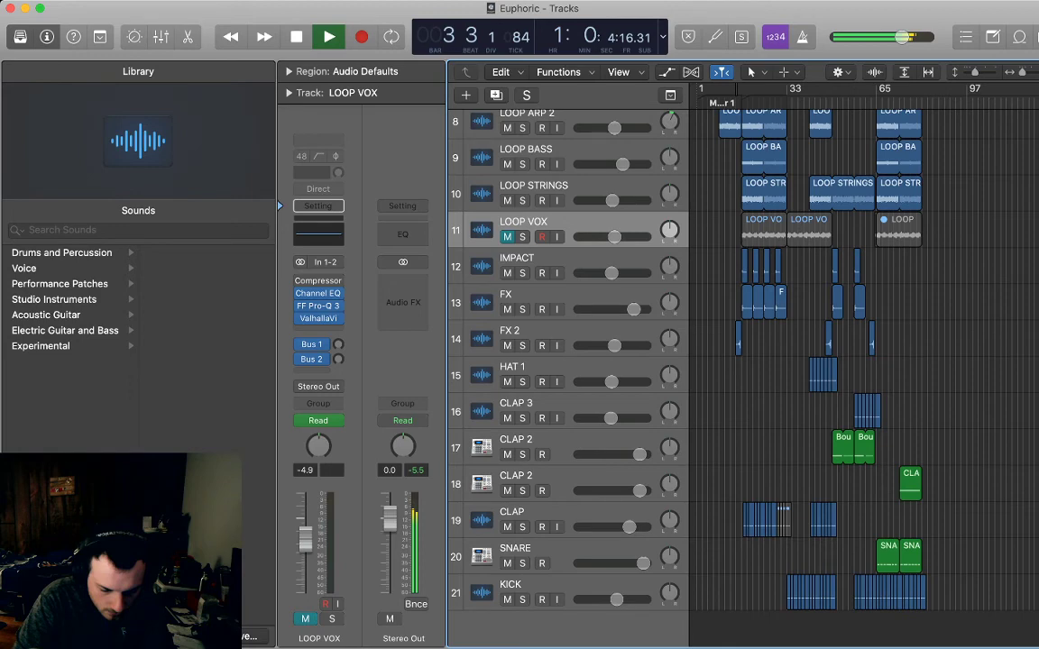
{"action": "key", "text": "super+Right"}
{"action": "key", "text": "super+Right"}
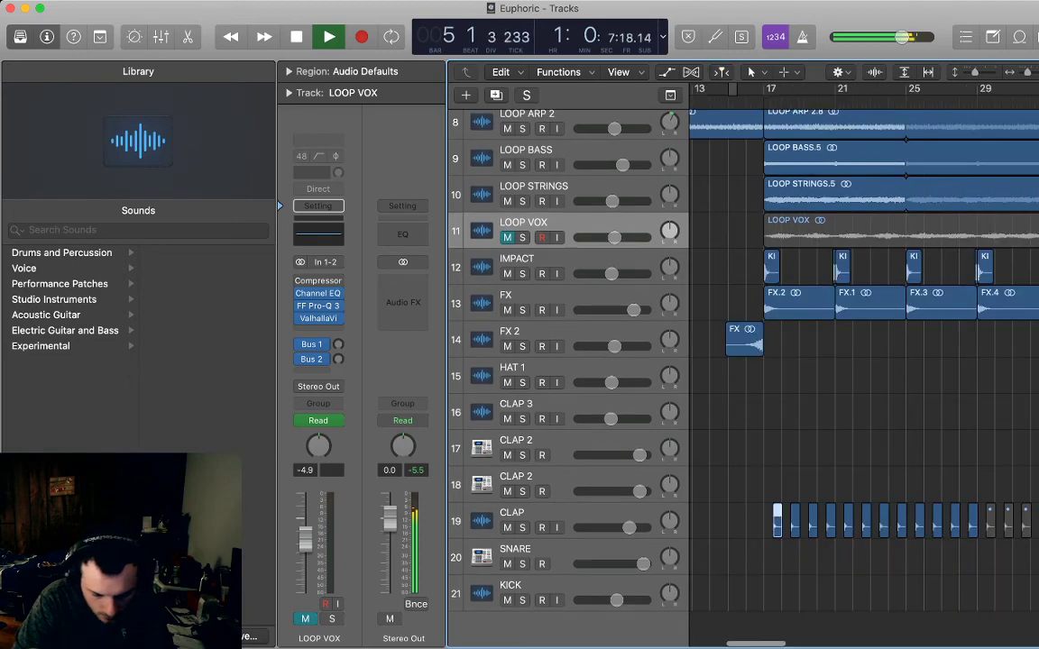
- Select the first four CLAP regions after bar 17 and review the arrangement of all tracks up to bar 81 during playback
{"action": "left_click_drag", "start_coordinate": [850, 519], "coordinate": [837, 519]}
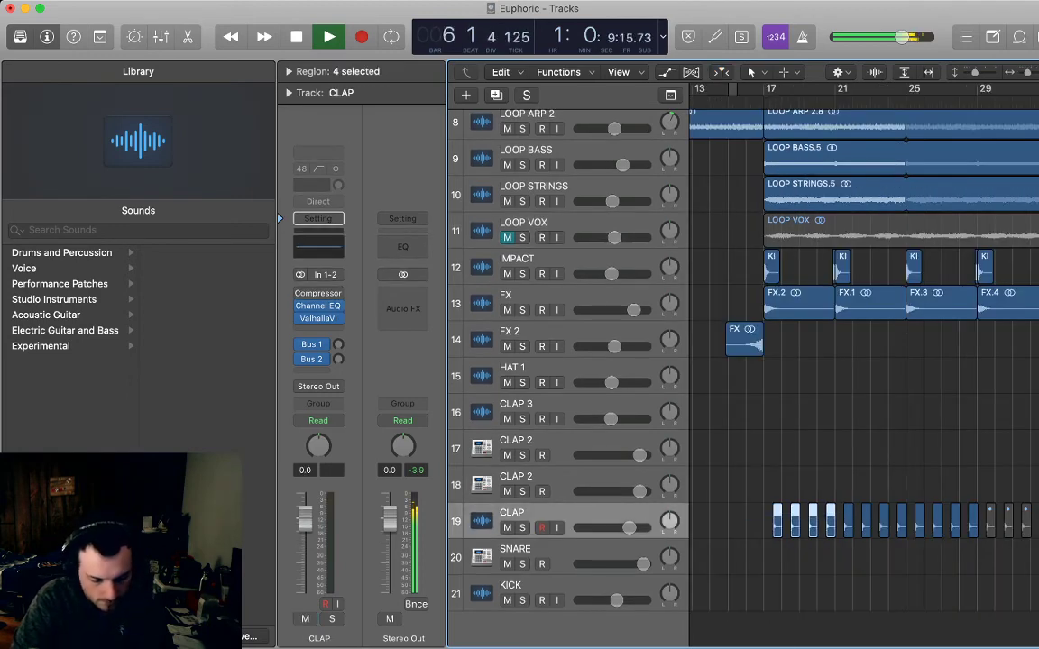
{"action": "scroll", "coordinate": [837, 519], "scroll_direction": "right", "scroll_amount": 2}
{"action": "scroll", "coordinate": [856, 361], "scroll_direction": "right", "scroll_amount": 15}
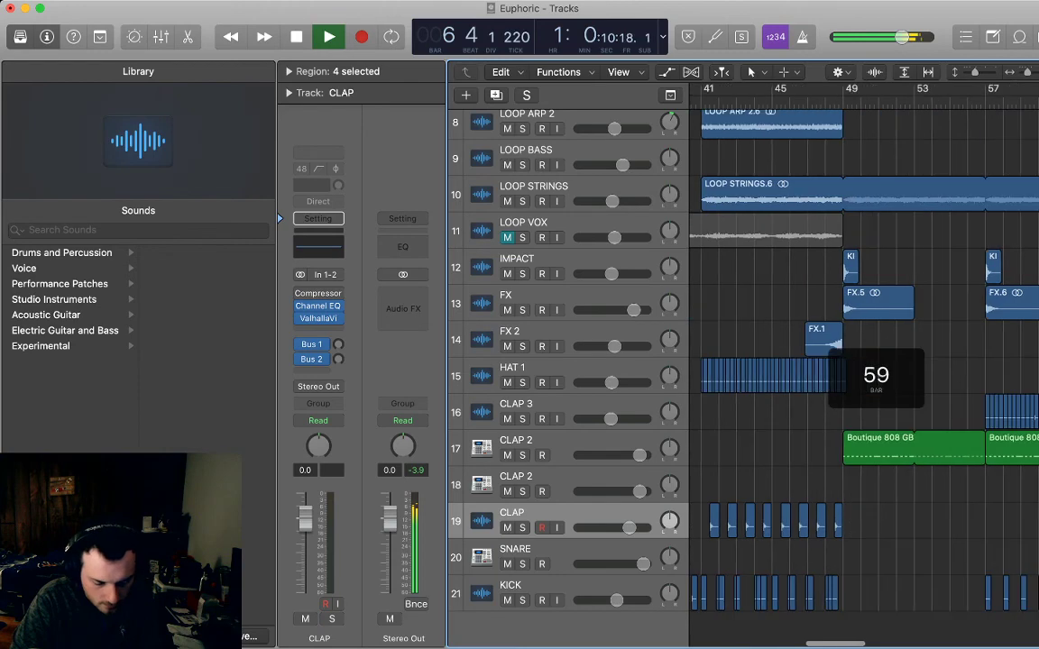
{"action": "scroll", "coordinate": [857, 361], "scroll_direction": "right", "scroll_amount": 8}
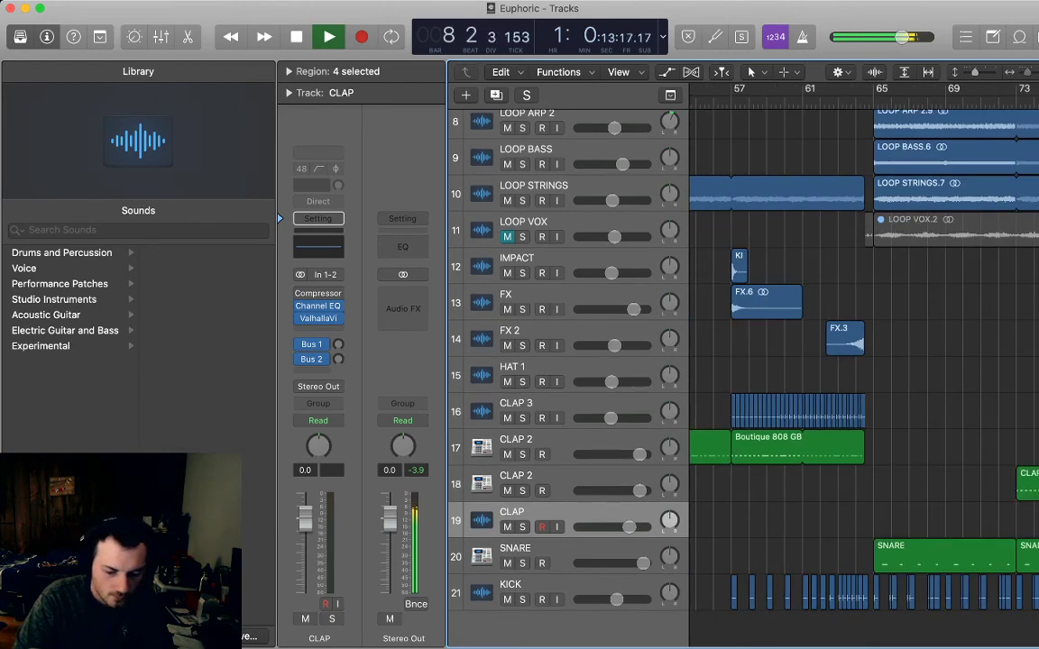
{"action": "scroll", "coordinate": [758, 379], "scroll_direction": "down", "scroll_amount": 5}
{"action": "scroll", "coordinate": [758, 378], "scroll_direction": "left", "scroll_amount": 4}
{"action": "scroll", "coordinate": [757, 379], "scroll_direction": "up", "scroll_amount": 5}
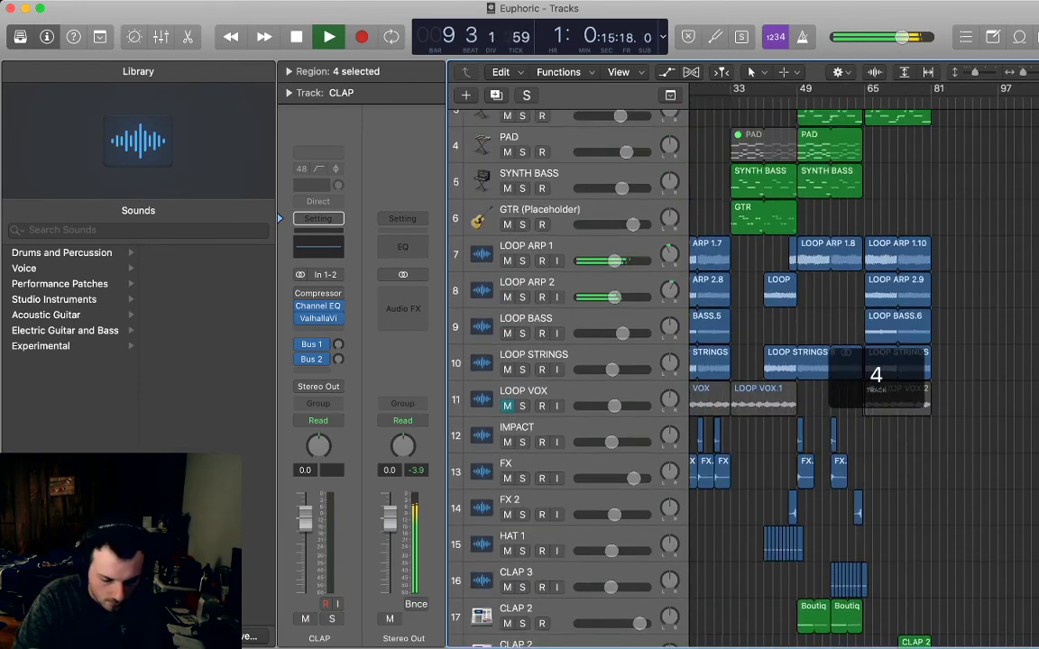
{"action": "scroll", "coordinate": [857, 360], "scroll_direction": "up", "scroll_amount": 3}
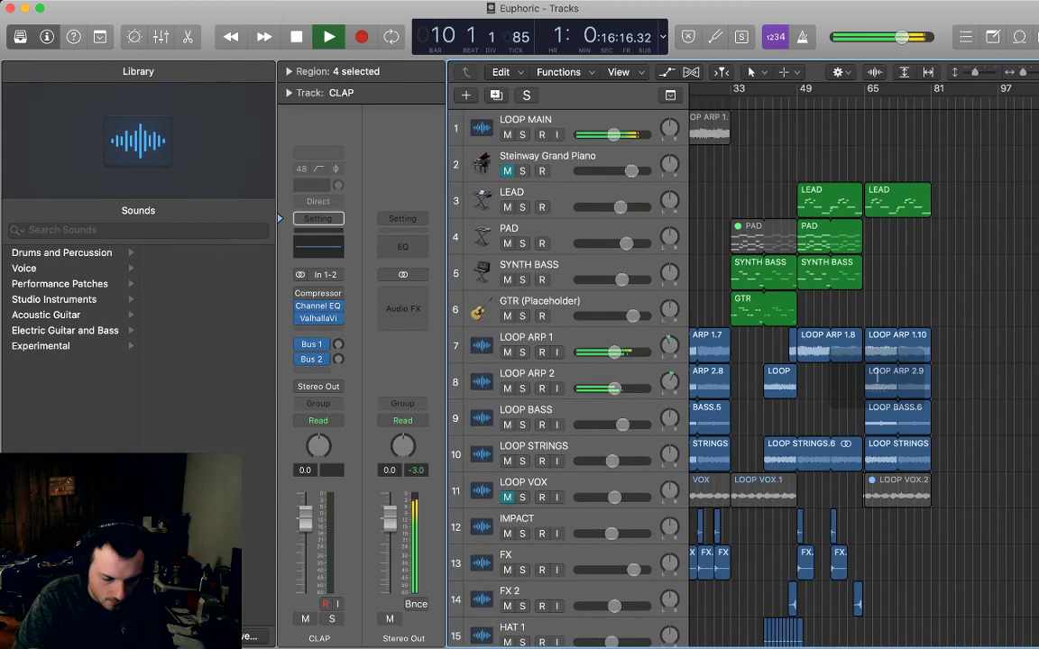
{"action": "scroll", "coordinate": [857, 361], "scroll_direction": "down", "scroll_amount": 2}
{"action": "scroll", "coordinate": [856, 360], "scroll_direction": "up", "scroll_amount": 2}
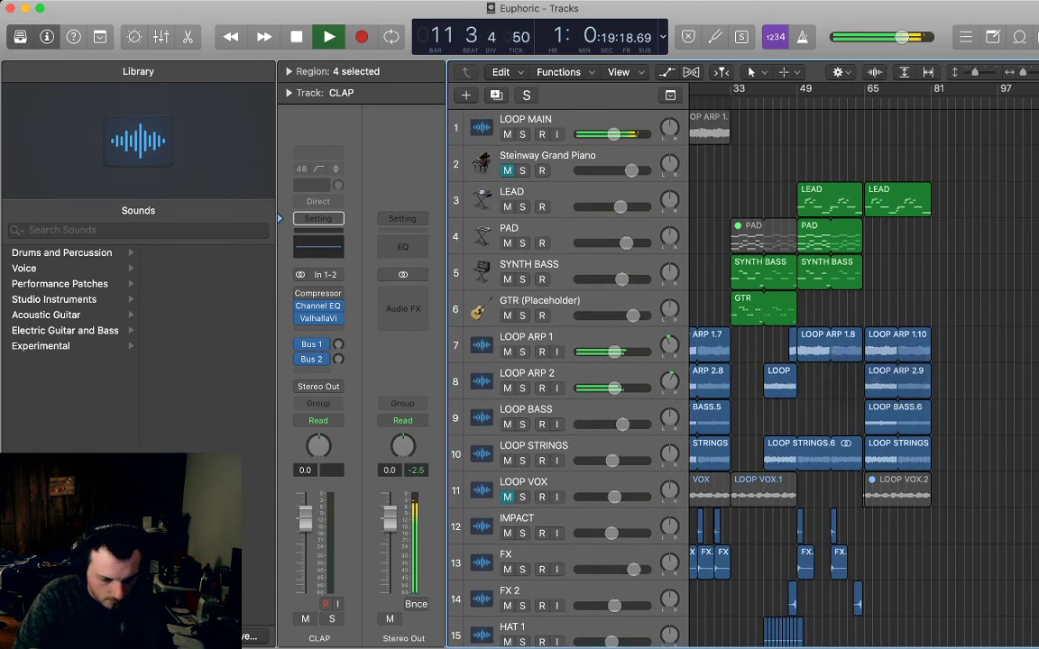
- Clear the CLAP region selection and examine the arrangement of all tracks from the start to bar 81 during playback
{"action": "scroll", "coordinate": [857, 361], "scroll_direction": "left", "scroll_amount": 1}
{"action": "scroll", "coordinate": [856, 360], "scroll_direction": "left", "scroll_amount": 5}
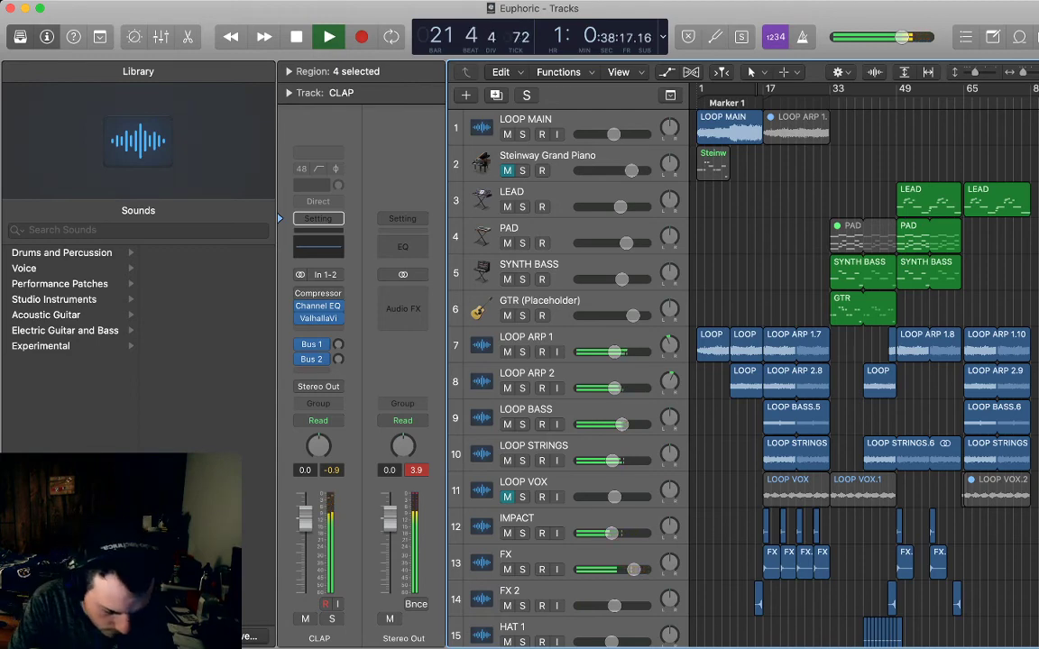
{"action": "scroll", "coordinate": [865, 369], "scroll_direction": "down", "scroll_amount": 3}
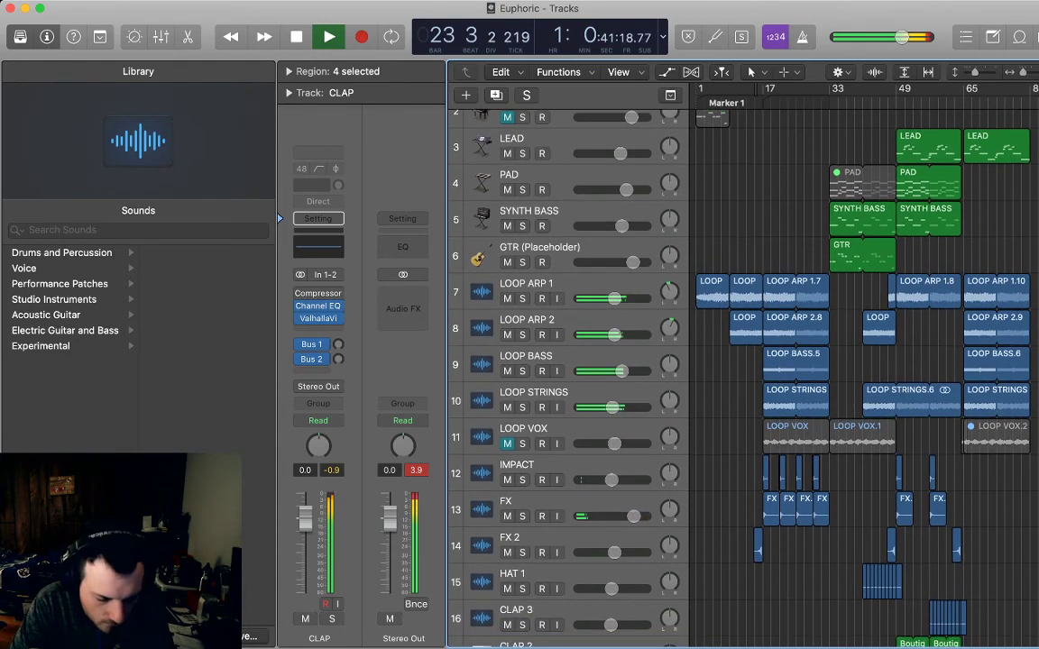
{"action": "scroll", "coordinate": [866, 370], "scroll_direction": "down", "scroll_amount": 2}
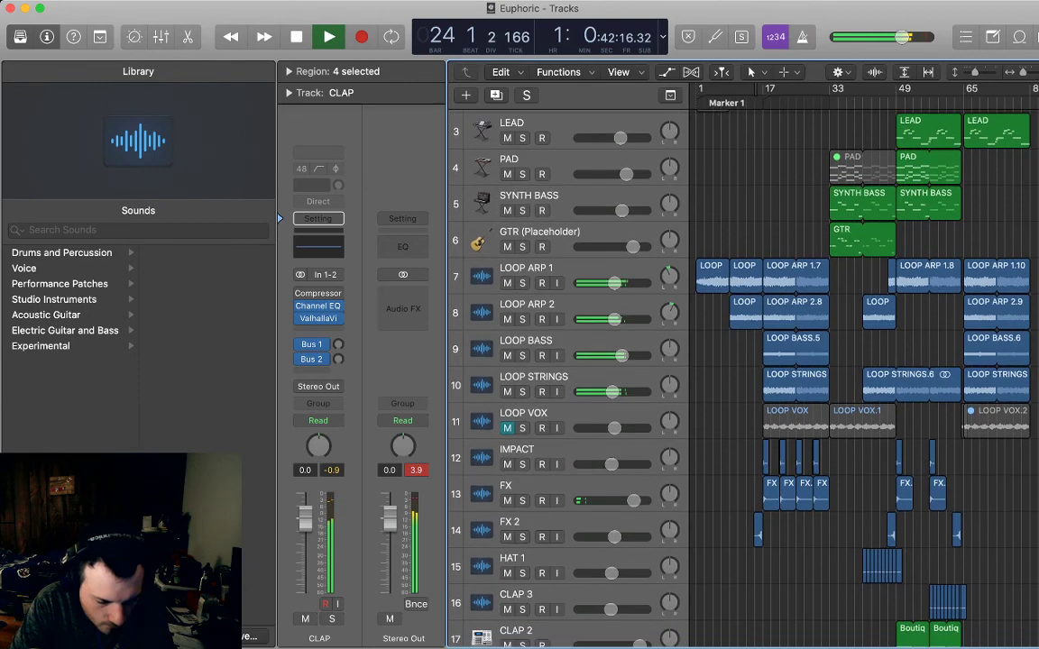
{"action": "scroll", "coordinate": [866, 370], "scroll_direction": "down", "scroll_amount": 12}
{"action": "scroll", "coordinate": [866, 370], "scroll_direction": "up", "scroll_amount": 4}
{"action": "left_click", "coordinate": [847, 561]}
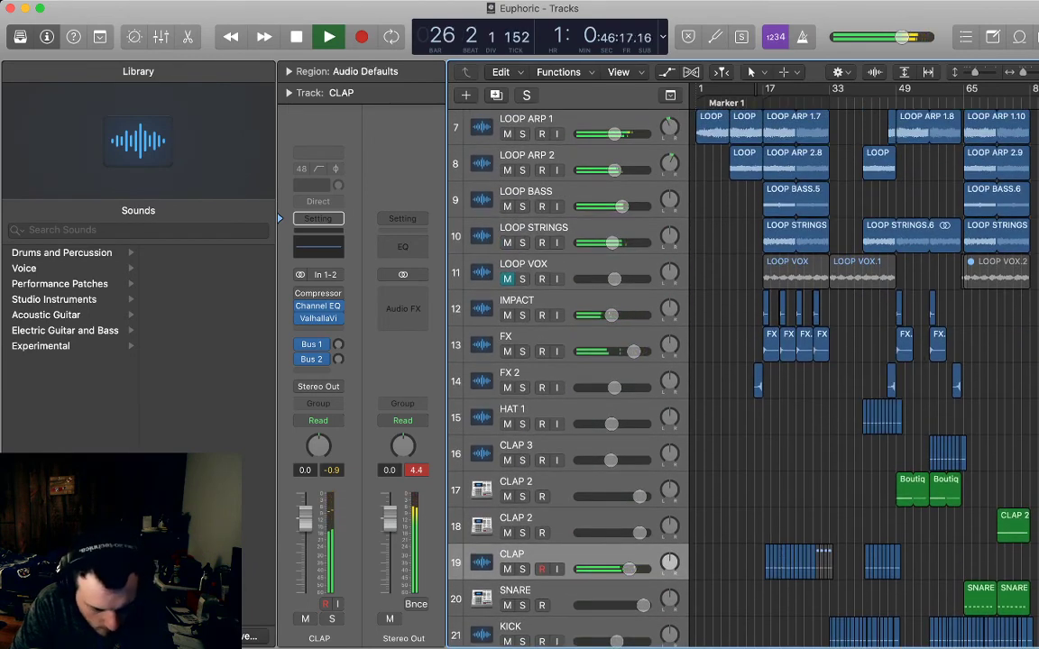
{"action": "scroll", "coordinate": [685, 370], "scroll_direction": "up", "scroll_amount": 6}
{"action": "scroll", "coordinate": [685, 369], "scroll_direction": "down", "scroll_amount": 3}
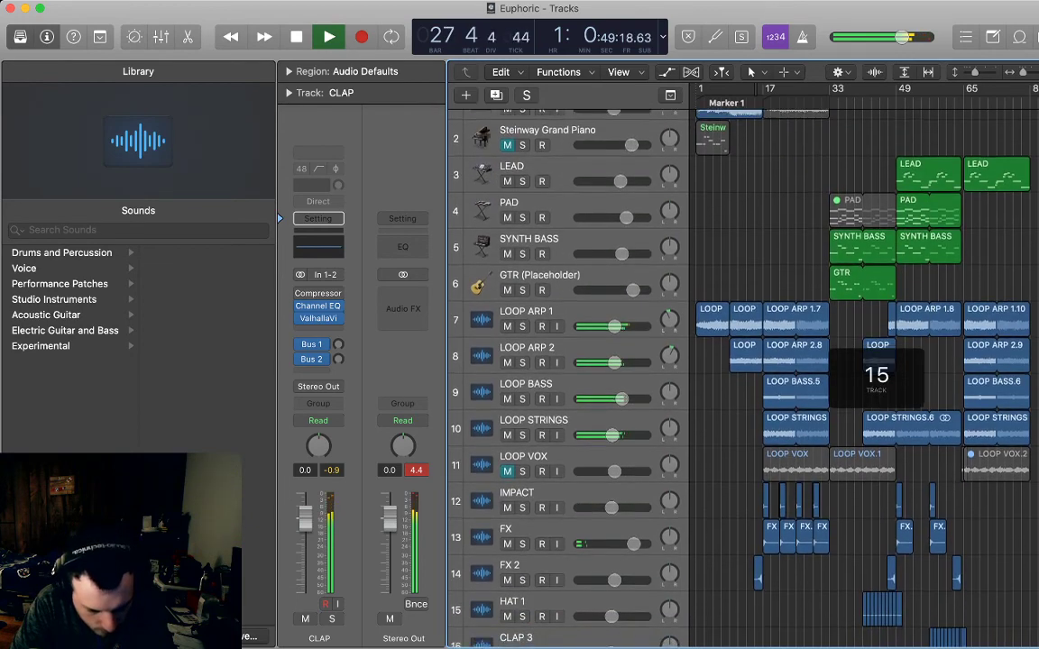
{"action": "key", "text": "3"}
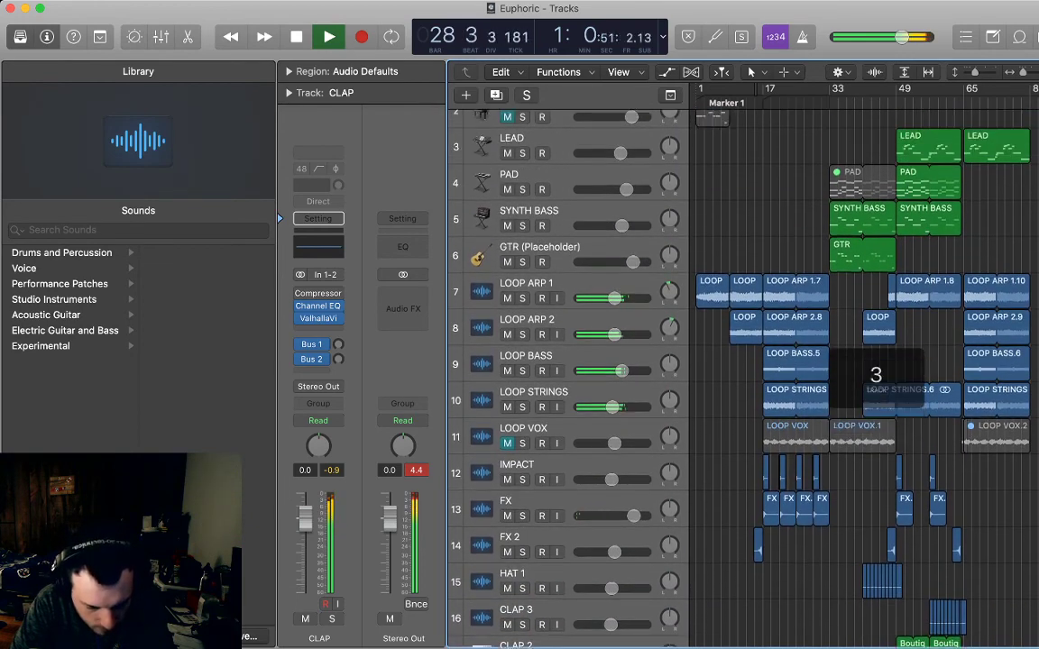
{"action": "scroll", "coordinate": [686, 370], "scroll_direction": "up", "scroll_amount": 2}
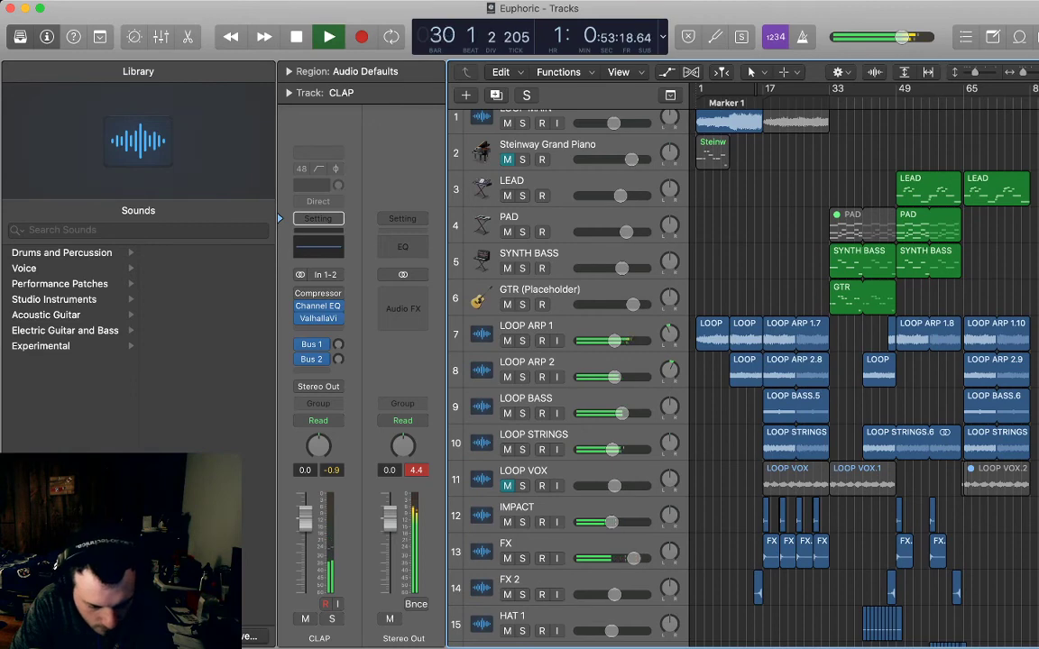
{"action": "scroll", "coordinate": [880, 377], "scroll_direction": "down", "scroll_amount": 2}
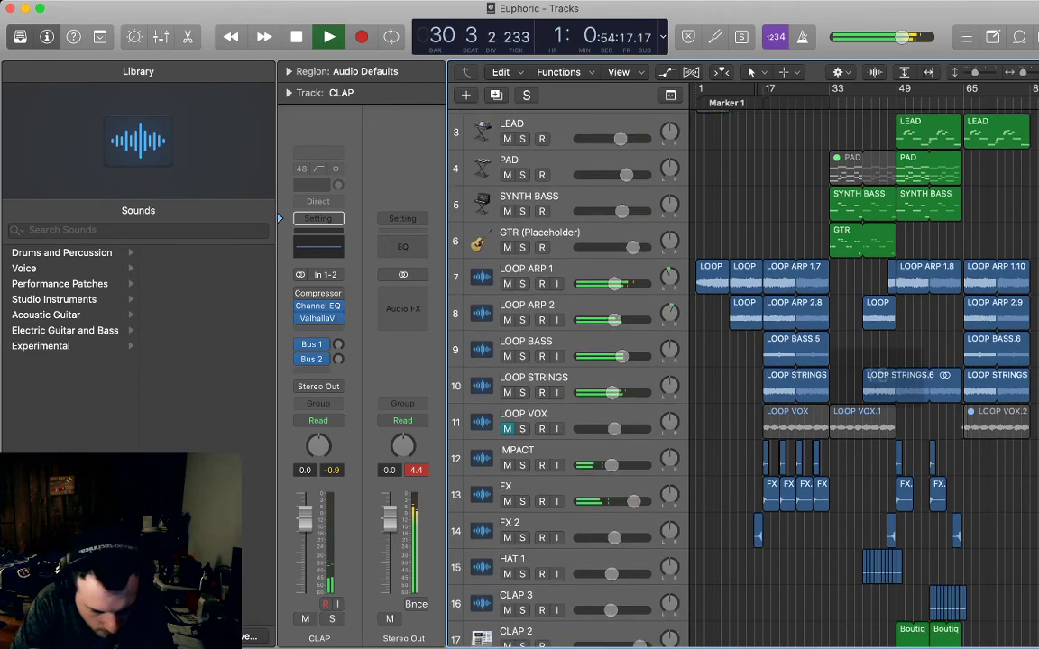
- Shorten the LOOP BASS.5 region so that it ends at bar 29
{"action": "scroll", "coordinate": [830, 377], "scroll_direction": "up", "scroll_amount": 5}
{"action": "scroll", "coordinate": [830, 377], "scroll_direction": "left", "scroll_amount": 1}
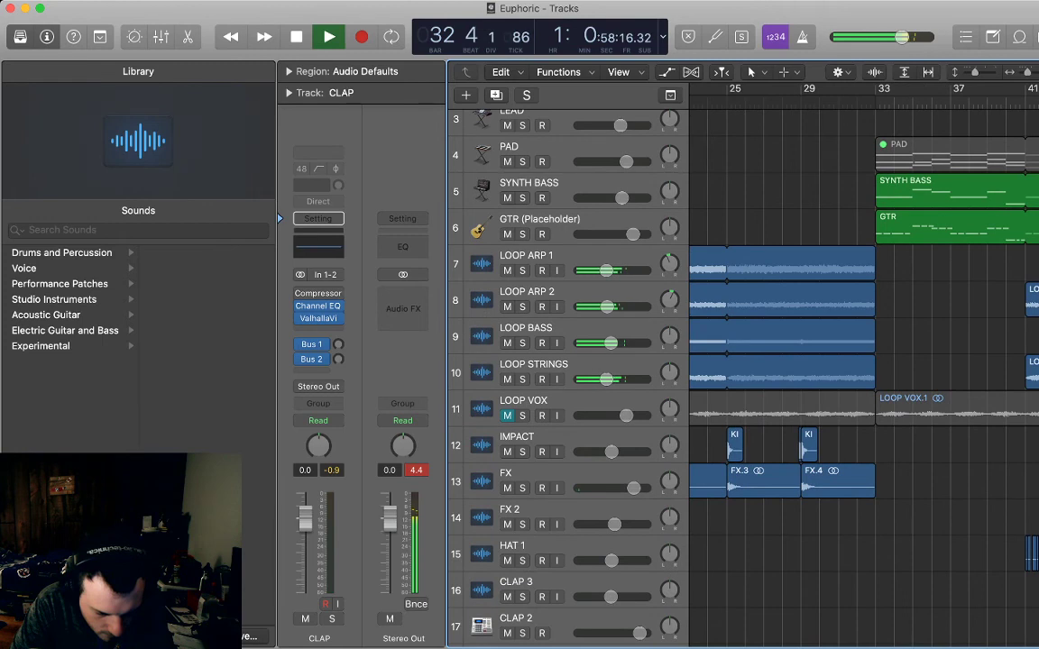
{"action": "left_click_drag", "start_coordinate": [873, 348], "coordinate": [800, 348]}
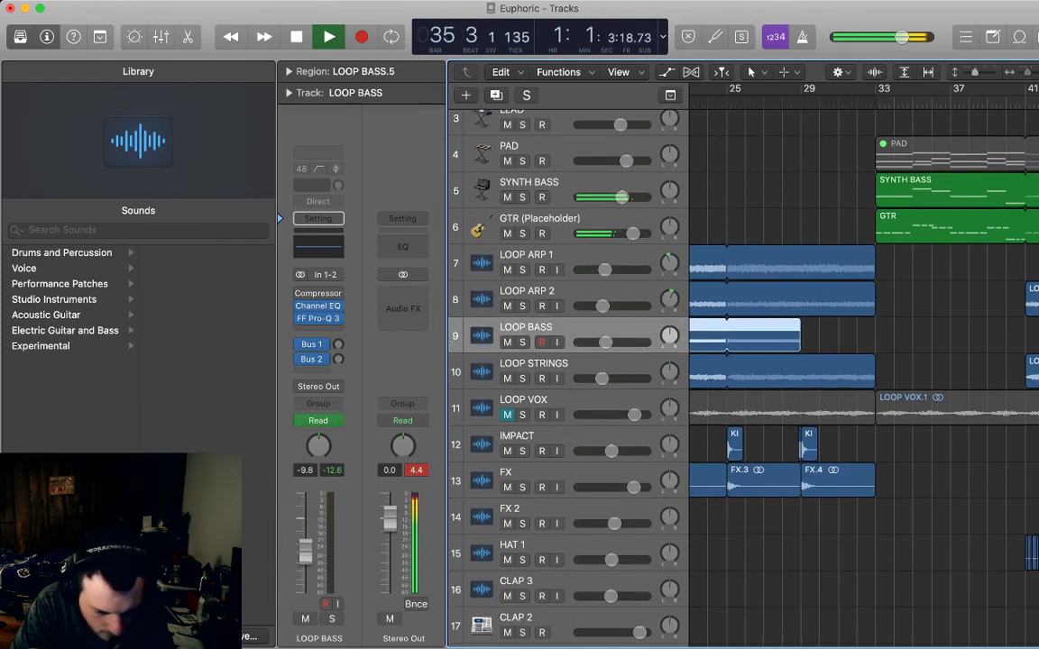
{"action": "scroll", "coordinate": [800, 347], "scroll_direction": "down", "scroll_amount": 5}
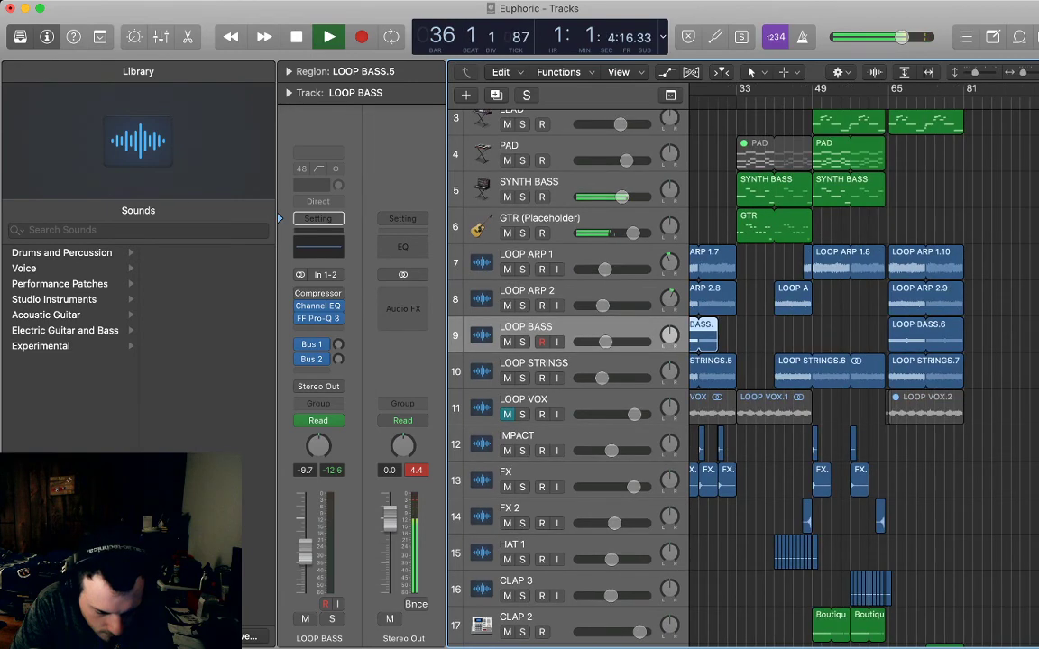
- Show the automation, lower the LOOP STRINGS volume from bar 41 to about bar 57 to -9.2 dB and hide the automation
{"action": "scroll", "coordinate": [864, 370], "scroll_direction": "left", "scroll_amount": 2}
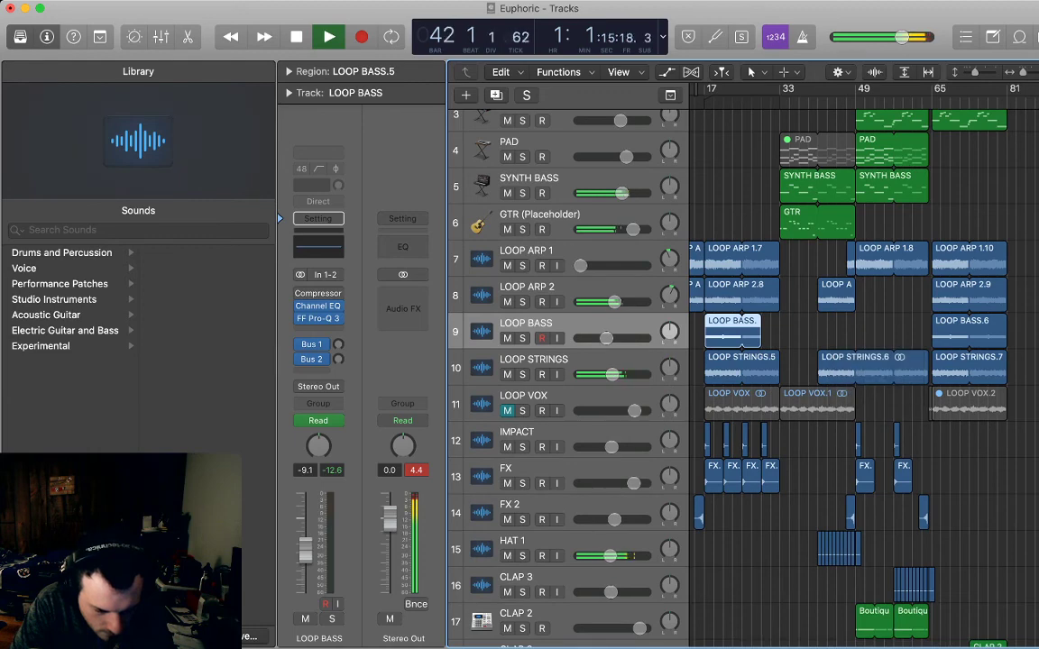
{"action": "key", "text": "a"}
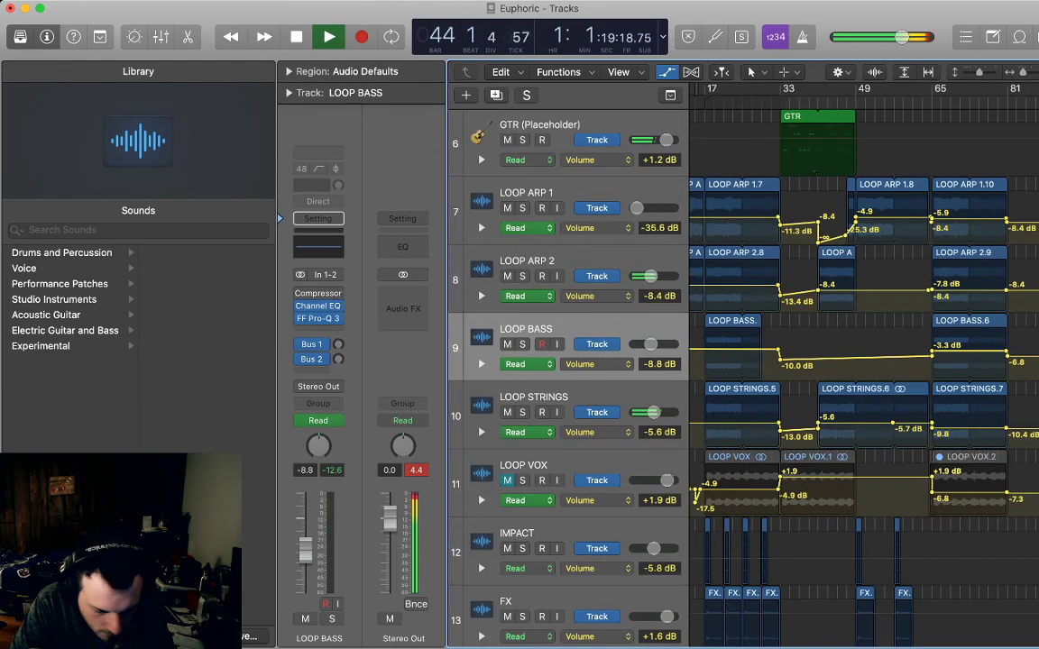
{"action": "left_click", "coordinate": [818, 101]}
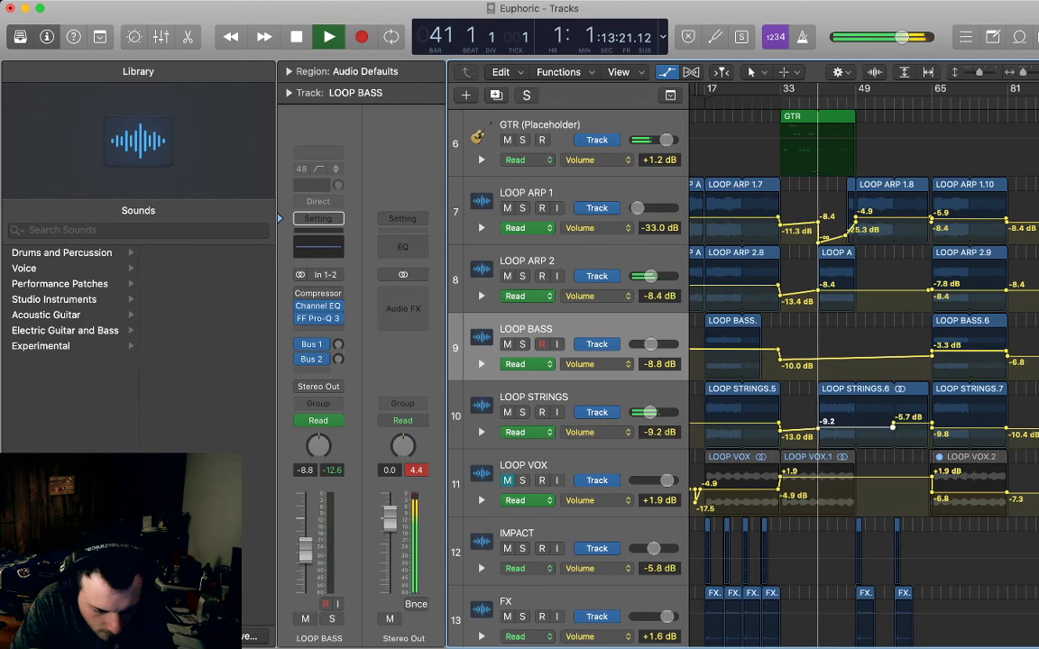
{"action": "key", "text": "a"}
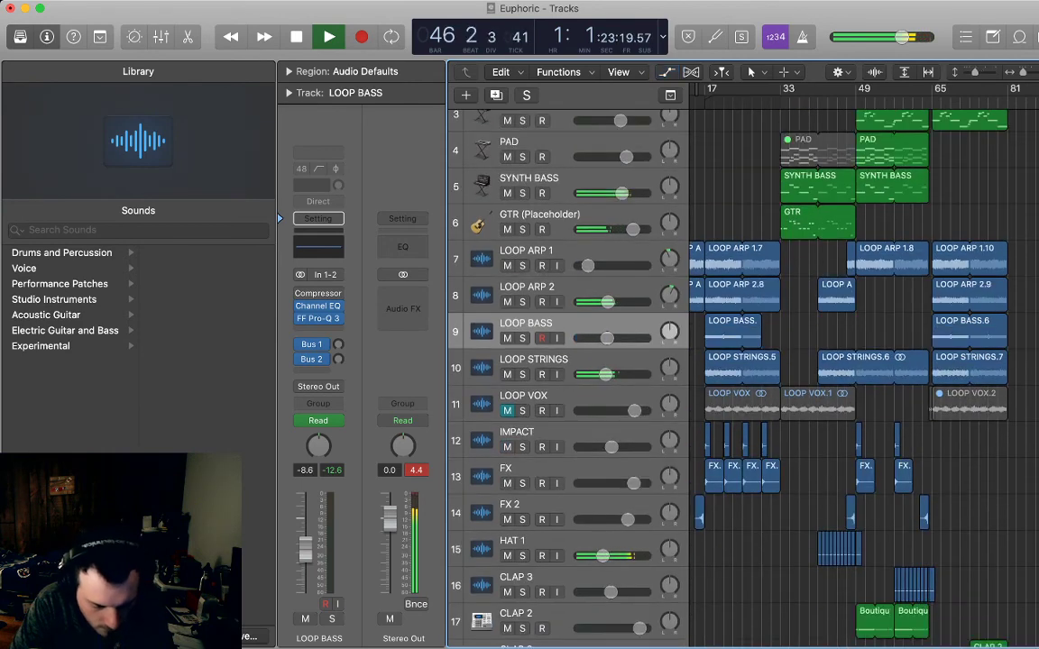
- Duplicate the Deep Tech GB CLAP 2 track whose region starts at bar 73
{"action": "scroll", "coordinate": [866, 379], "scroll_direction": "down", "scroll_amount": 5}
{"action": "scroll", "coordinate": [866, 379], "scroll_direction": "down", "scroll_amount": 1}
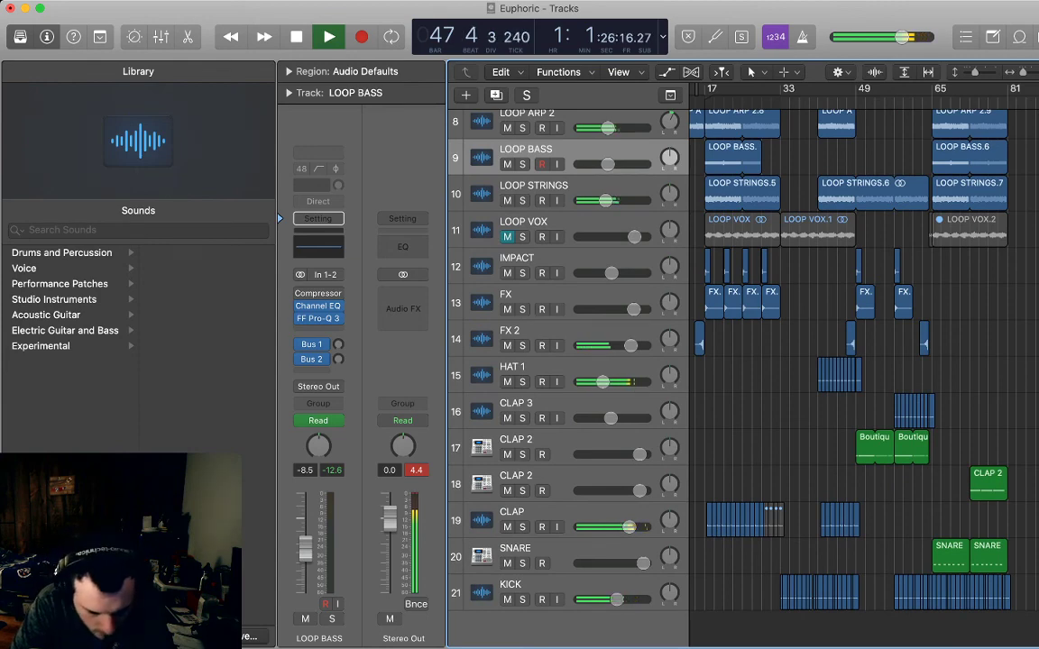
{"action": "scroll", "coordinate": [864, 361], "scroll_direction": "right", "scroll_amount": 2}
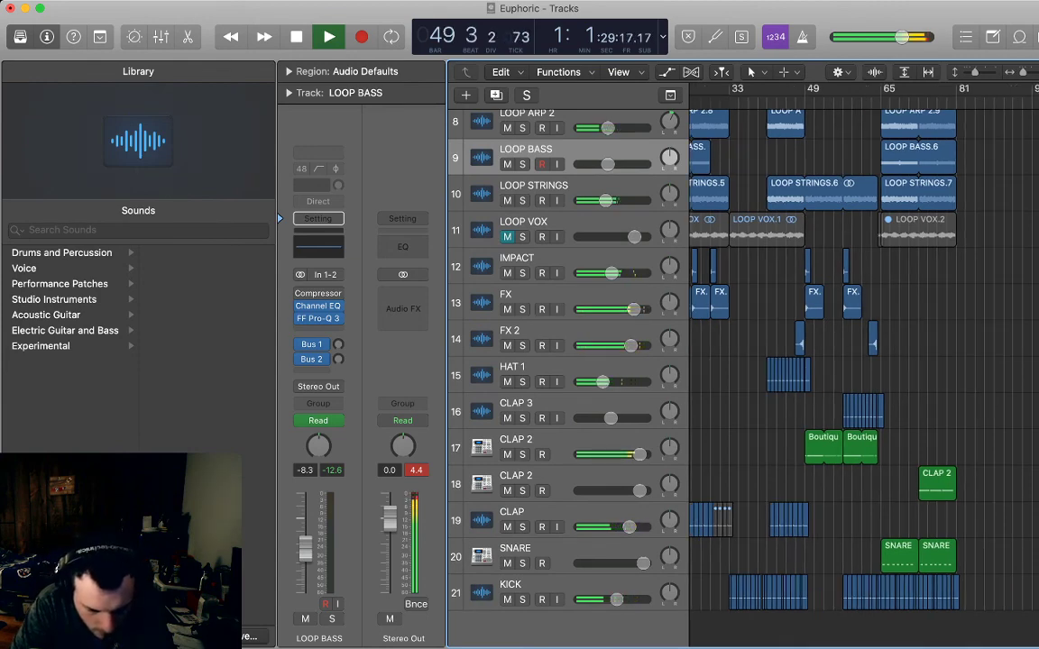
{"action": "scroll", "coordinate": [865, 361], "scroll_direction": "up", "scroll_amount": 8}
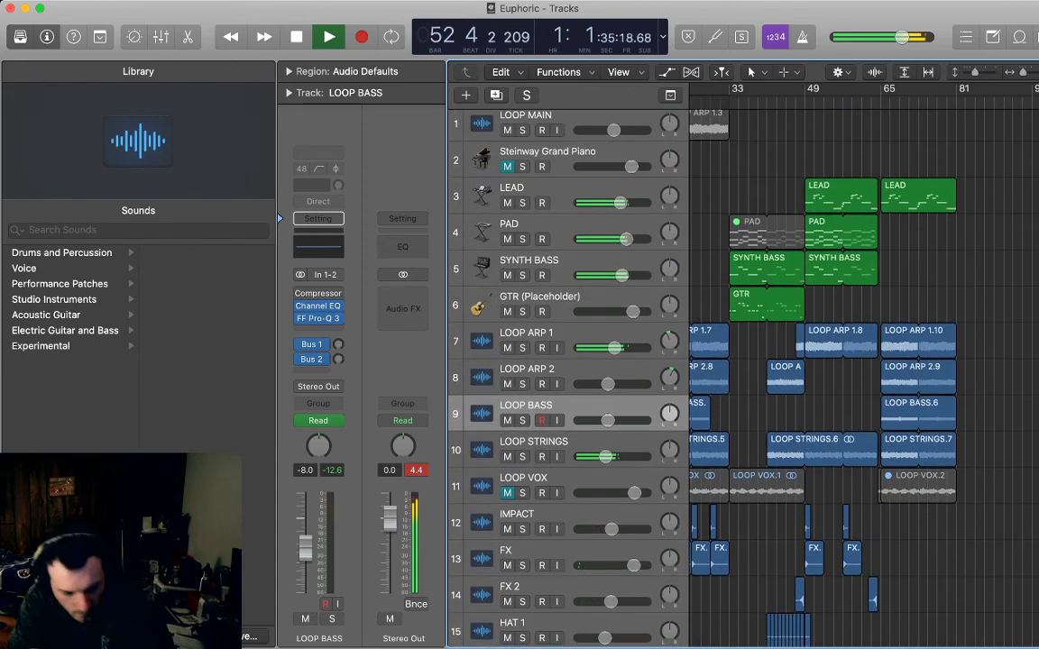
{"action": "scroll", "coordinate": [866, 360], "scroll_direction": "down", "scroll_amount": 7}
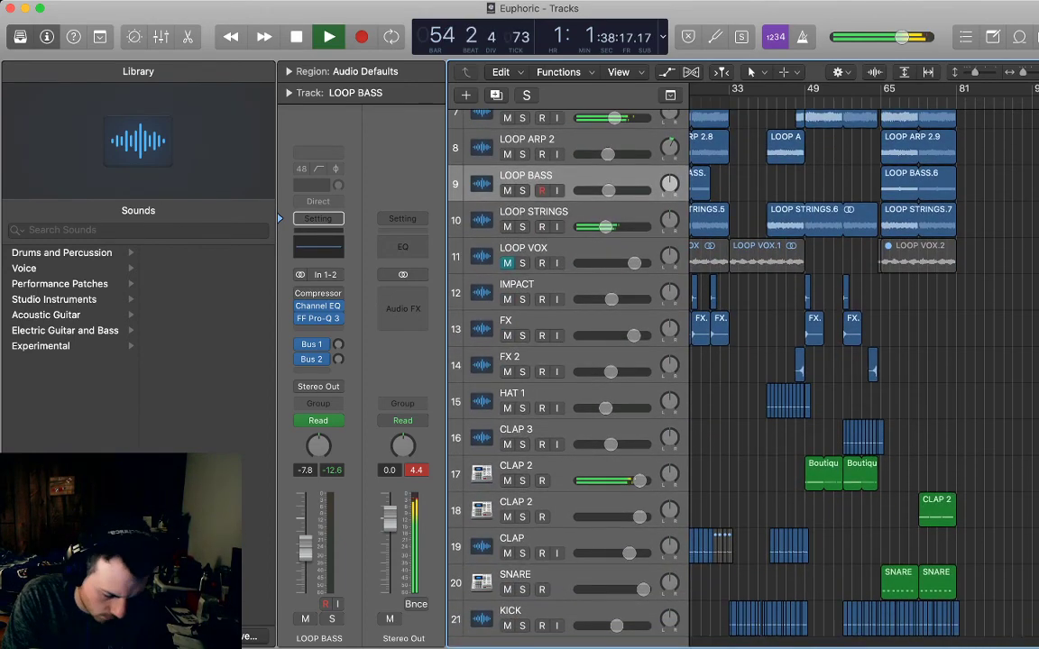
{"action": "scroll", "coordinate": [937, 483], "scroll_direction": "down", "scroll_amount": 1}
{"action": "left_click", "coordinate": [937, 483]}
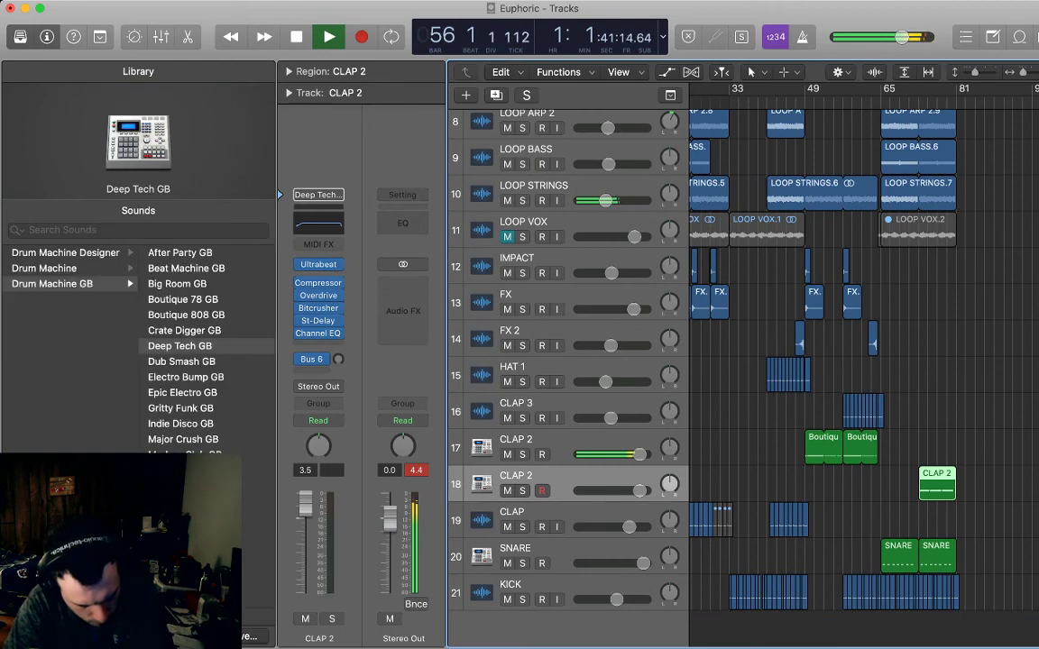
{"action": "key", "text": "super+d"}
- Rename the duplicated track as TOMS and move it between FX 2 and HAT 1
{"action": "key", "text": "shift+Return"}
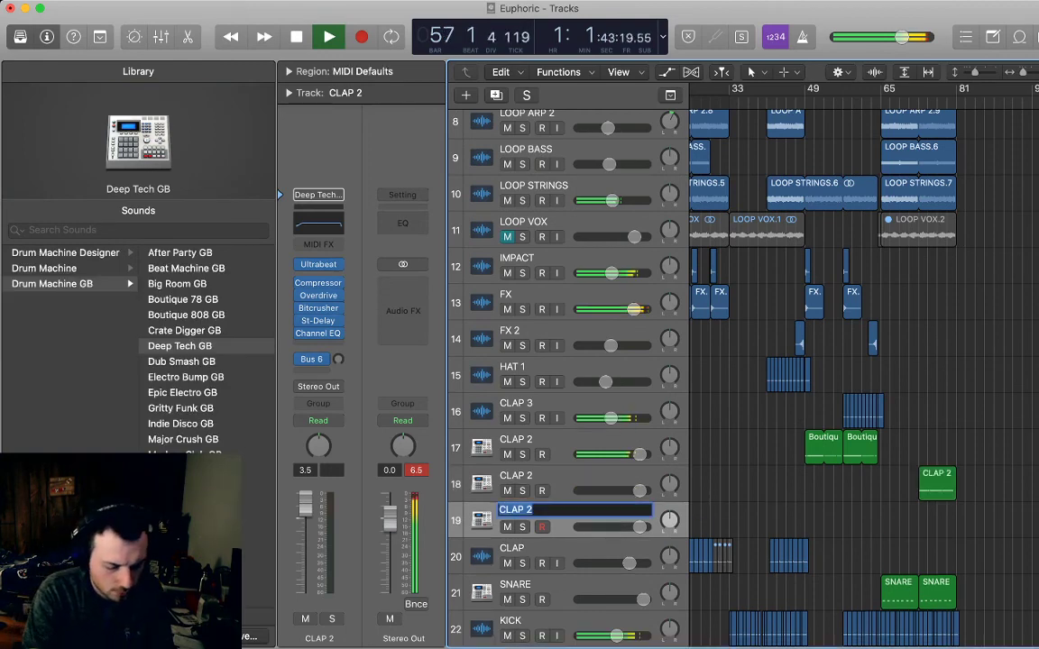
{"action": "type", "text": "T"}
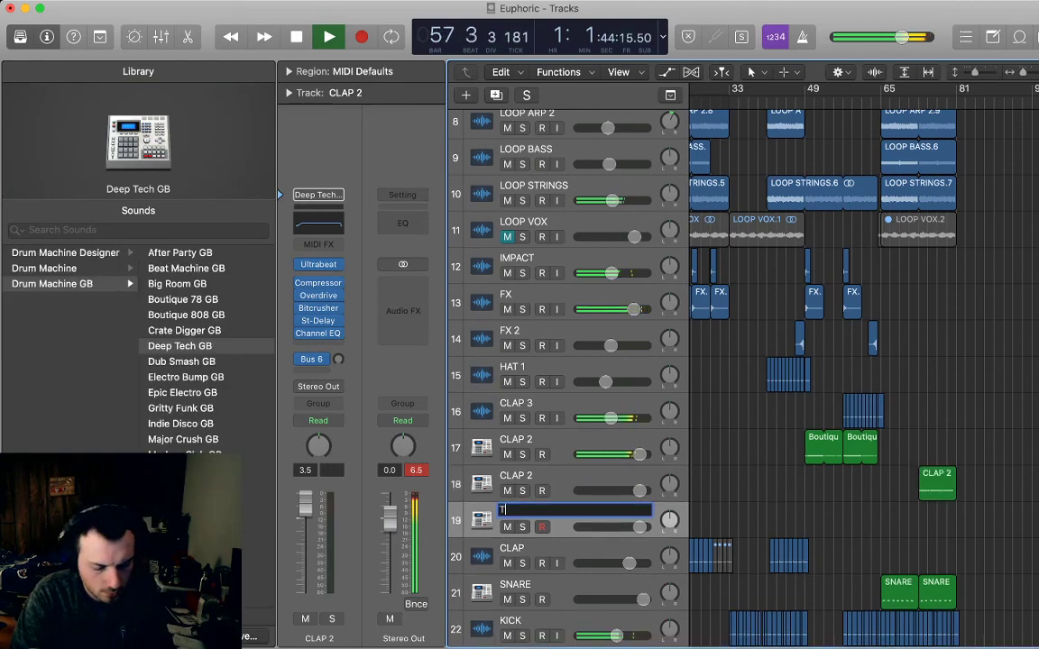
{"action": "type", "text": "OMS"}
{"action": "key", "text": "Return"}
{"action": "left_click_drag", "start_coordinate": [561, 513], "coordinate": [523, 375]}
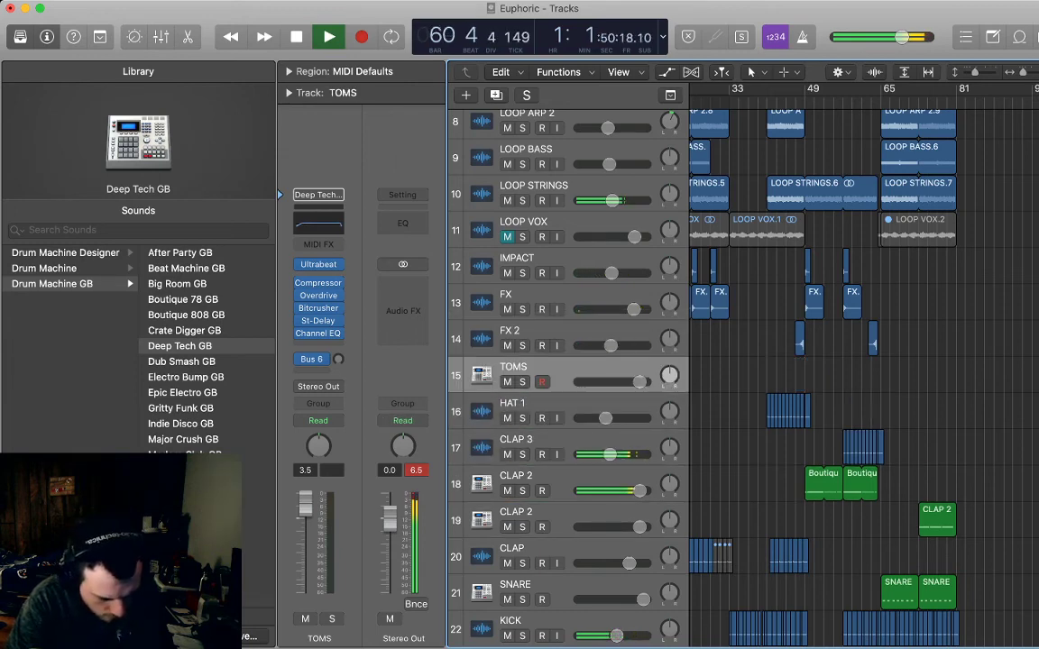
- Try the Indie Disco GB kit on the TOMS track and go back to Deep Tech GB
{"action": "left_click", "coordinate": [181, 424]}
{"action": "left_click", "coordinate": [181, 347]}
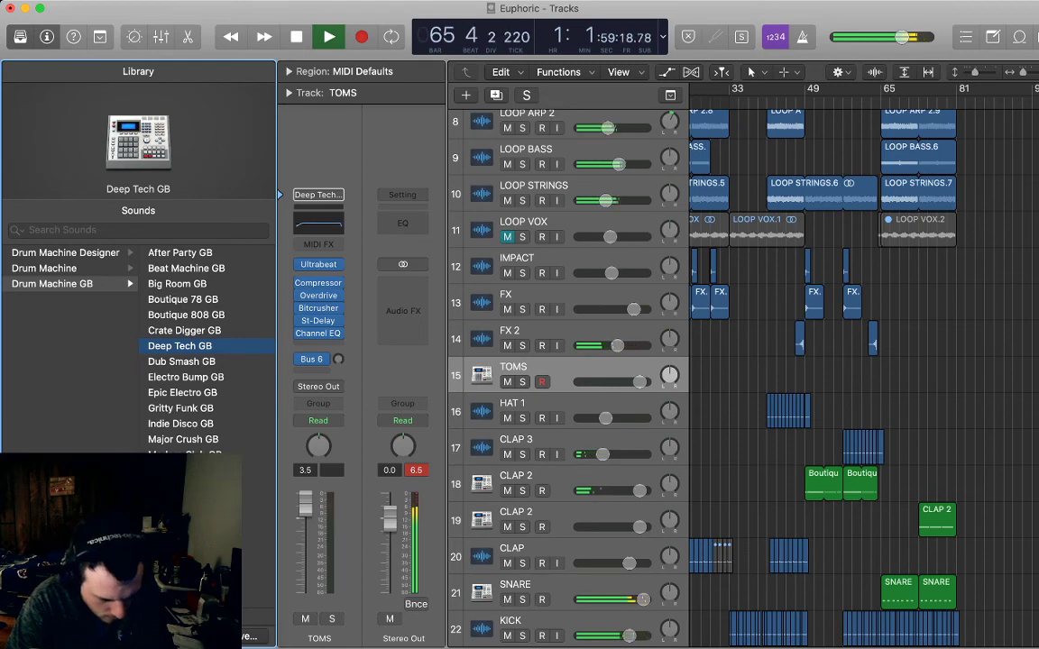
{"action": "left_click", "coordinate": [542, 367]}
- Stop playback, unmute LOOP VOX, trim the EUPH VOX clip's start to bar 64 beat 4 and play the transition
{"action": "key", "text": "super+Right"}
{"action": "key", "text": "super+Right"}
{"action": "key", "text": "super+Right"}
{"action": "key", "text": "super+Right"}
{"action": "key", "text": "super+Right"}
{"action": "key", "text": "super+Right"}
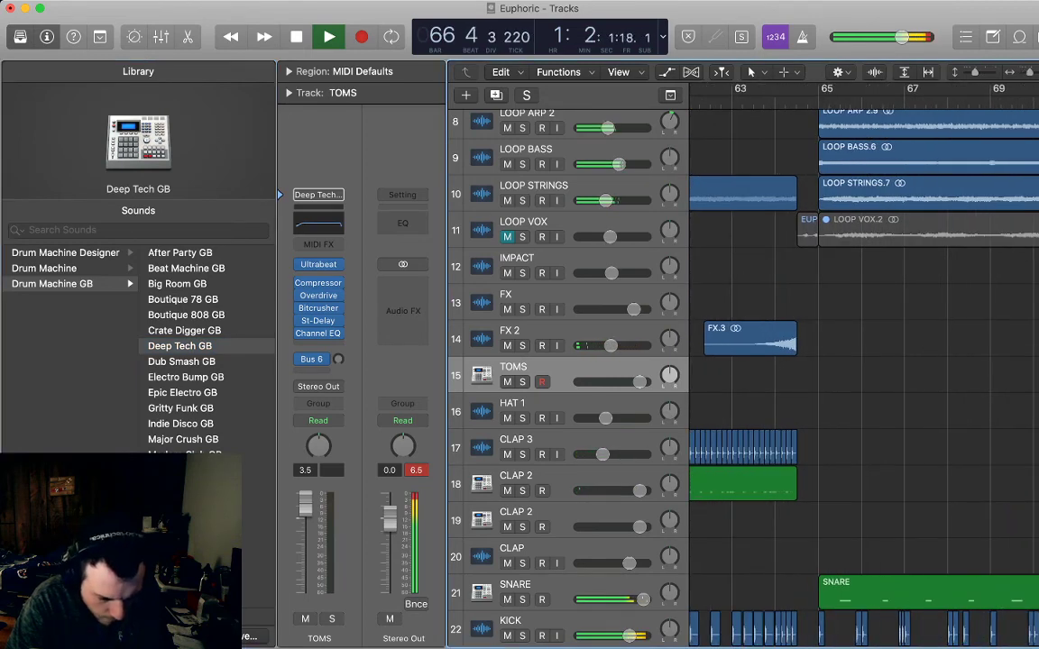
{"action": "key", "text": "space"}
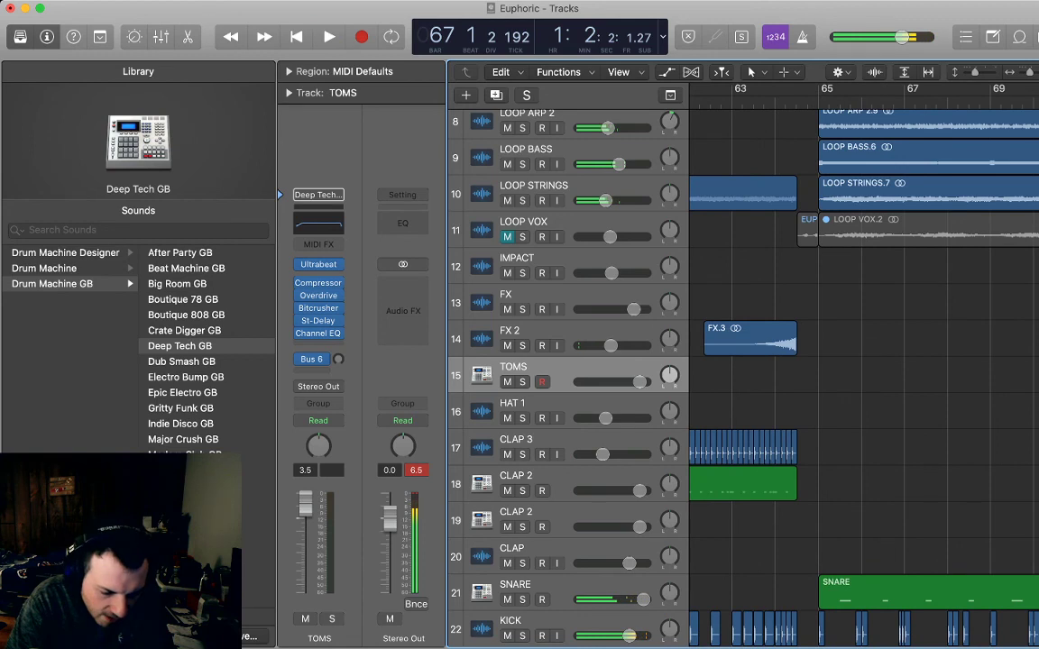
{"action": "left_click", "coordinate": [811, 231]}
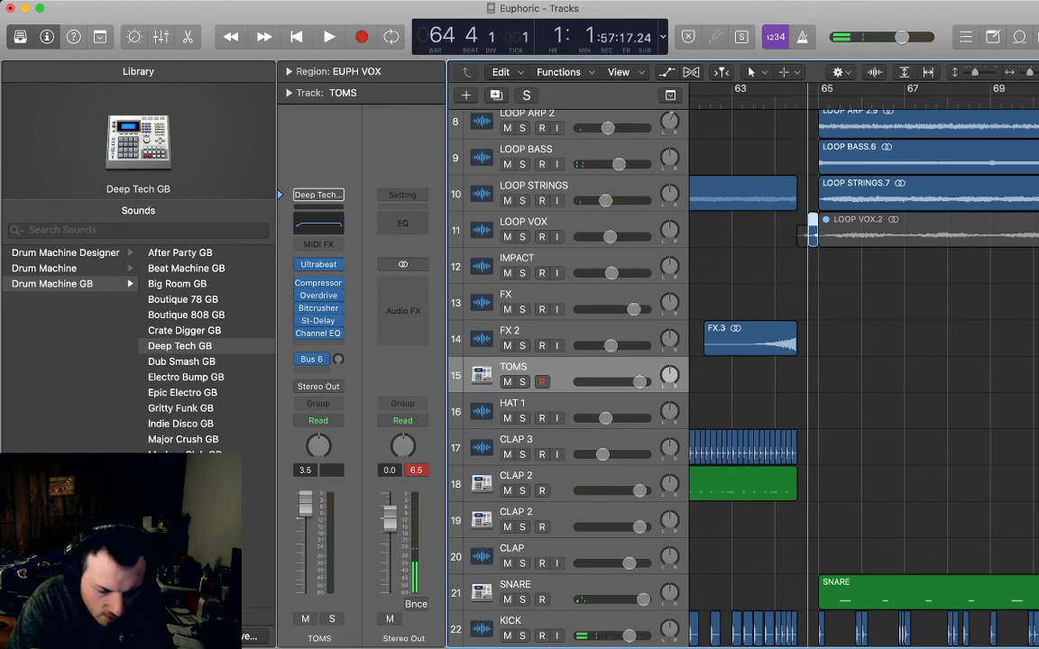
{"action": "key", "text": "space"}
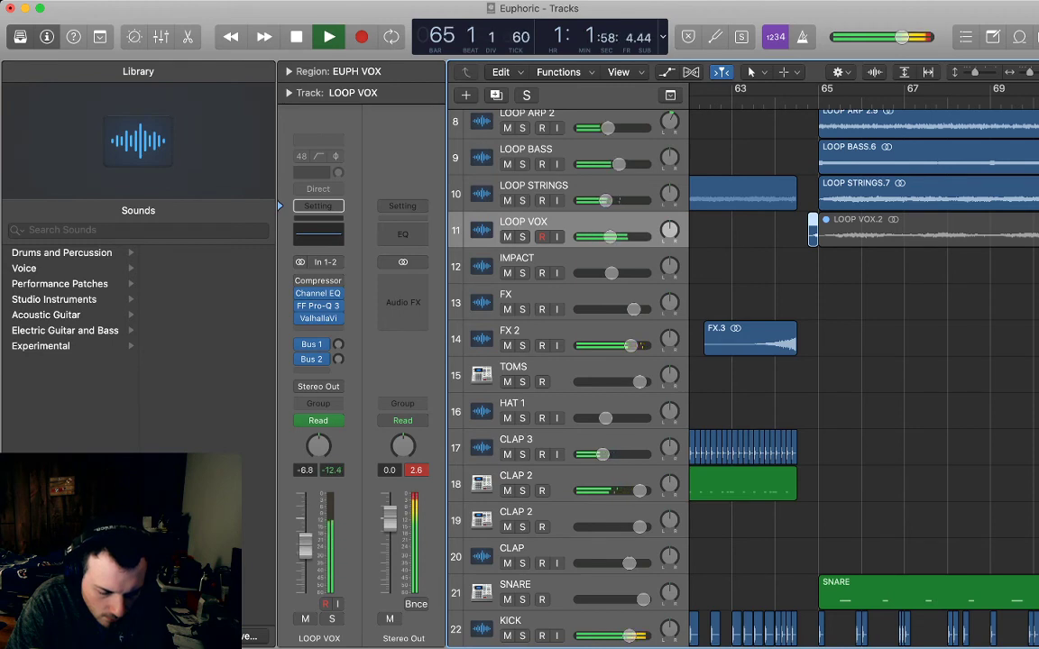
- Stop playback and delete the EUPH VOX clip just before bar 65
{"action": "key", "text": "space"}
{"action": "key", "text": "super+Right"}
{"action": "key", "text": "super+Right"}
{"action": "key", "text": "super+Right"}
{"action": "key", "text": "super+Right"}
{"action": "key", "text": "super+Right"}
{"action": "key", "text": "super+Right"}
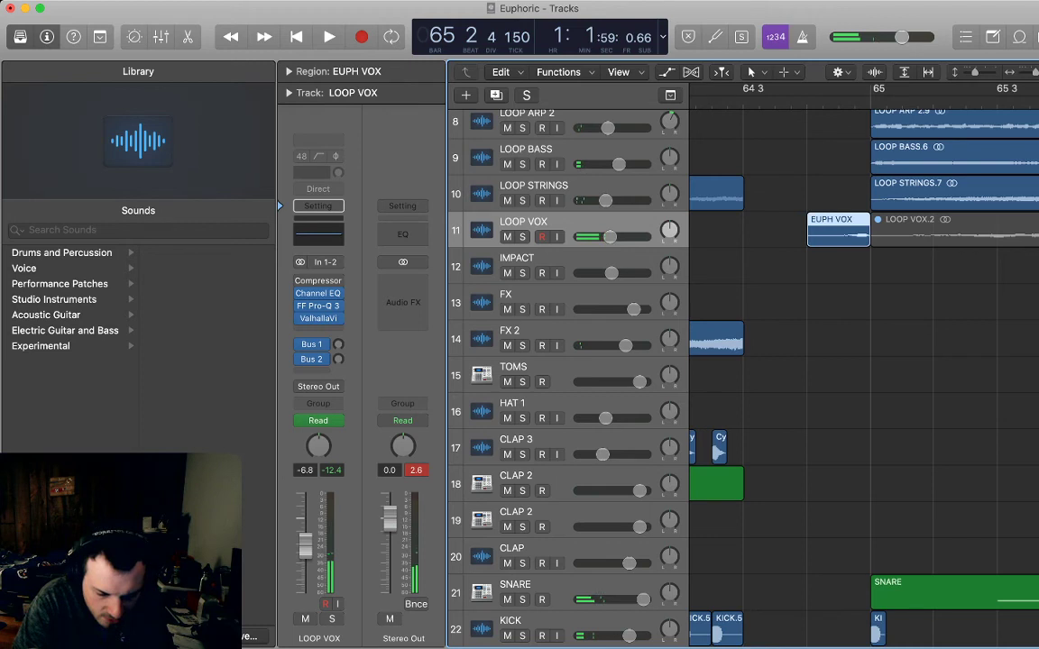
{"action": "key", "text": "Delete"}
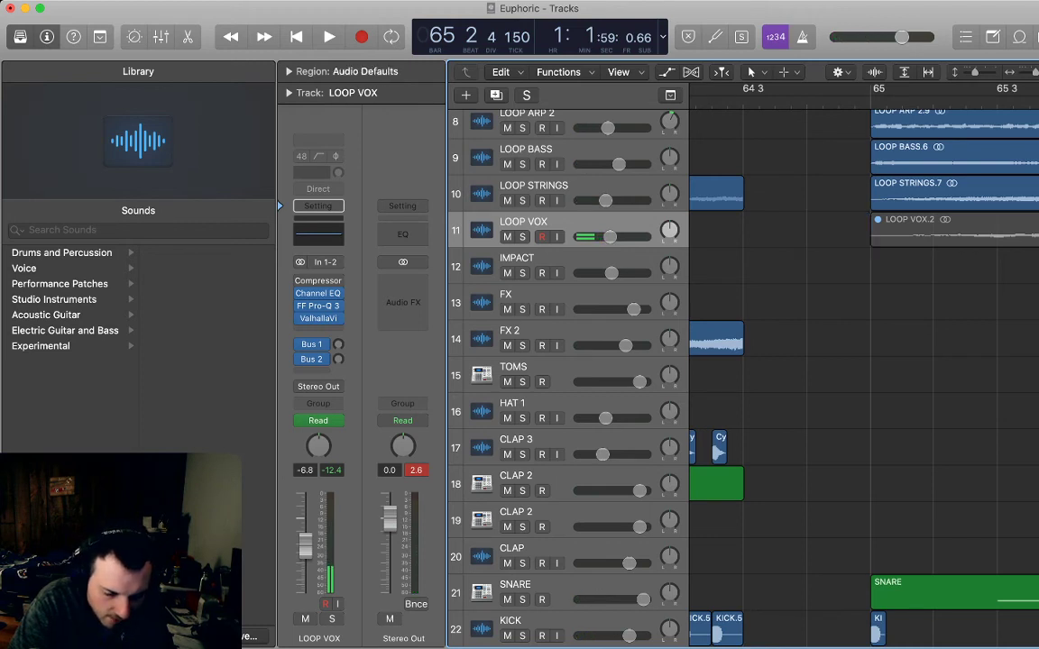
- Review the arrangement from bar 9 to bar 81 and select all regions on the CLAP track between bars 17 and 49
{"action": "key", "text": "super+Left"}
{"action": "key", "text": "super+Left"}
{"action": "key", "text": "super+Left"}
{"action": "key", "text": "super+Left"}
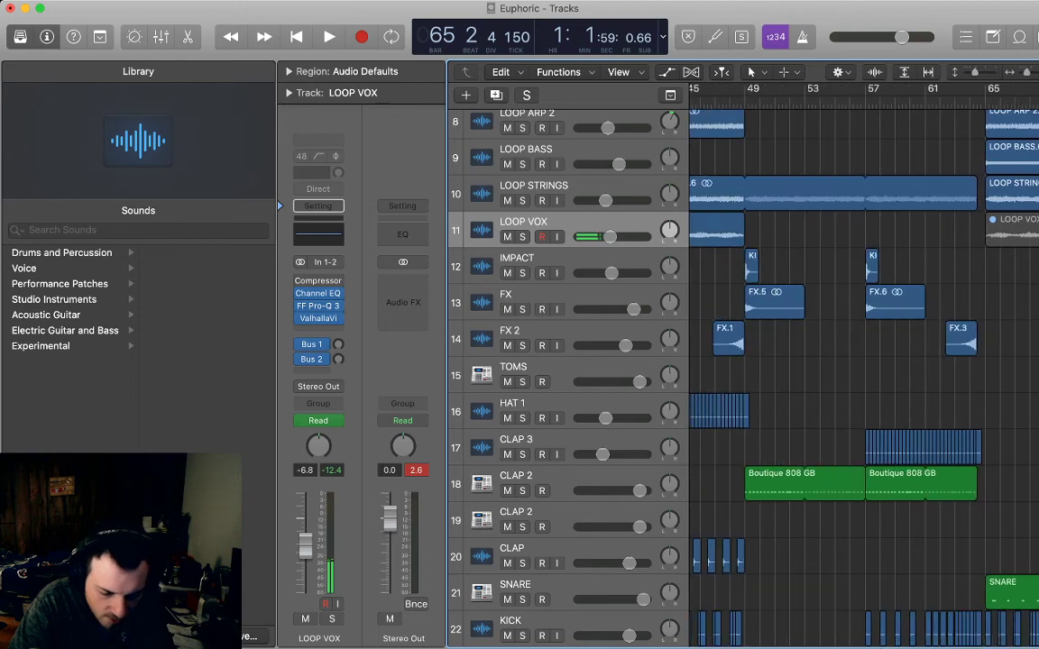
{"action": "scroll", "coordinate": [864, 374], "scroll_direction": "left", "scroll_amount": 10}
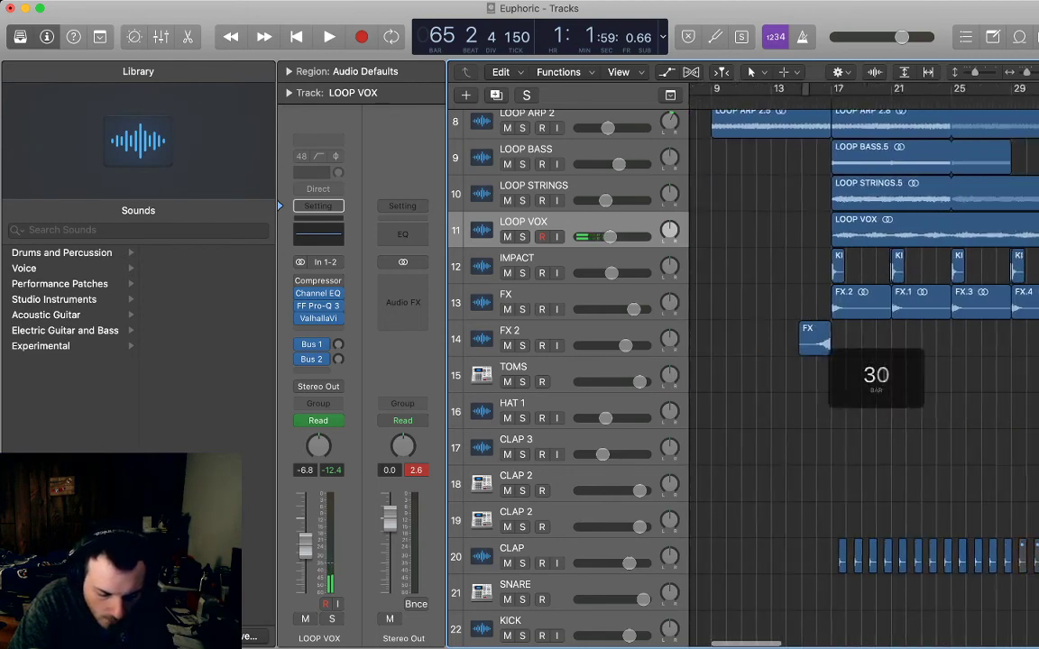
{"action": "scroll", "coordinate": [864, 374], "scroll_direction": "right", "scroll_amount": 4}
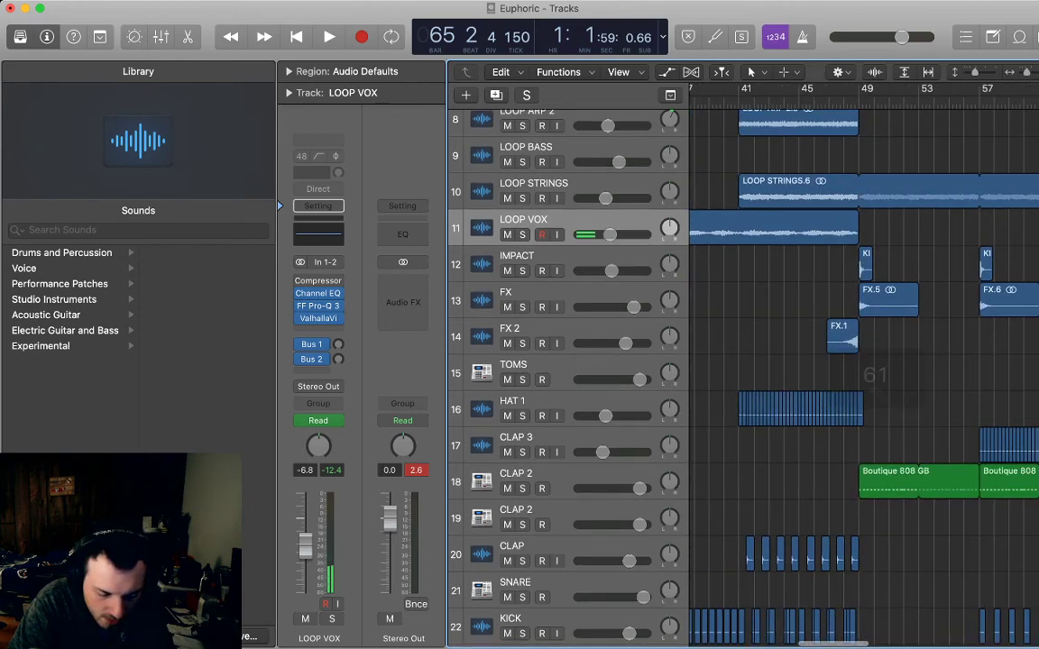
{"action": "scroll", "coordinate": [864, 374], "scroll_direction": "right", "scroll_amount": 6}
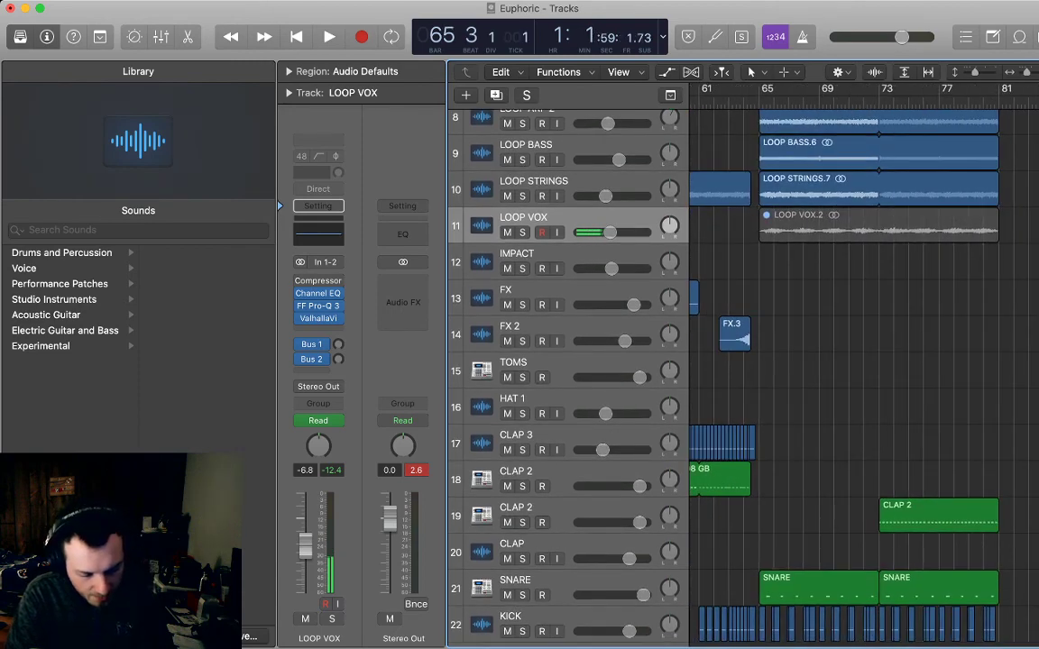
{"action": "scroll", "coordinate": [864, 375], "scroll_direction": "down", "scroll_amount": 1}
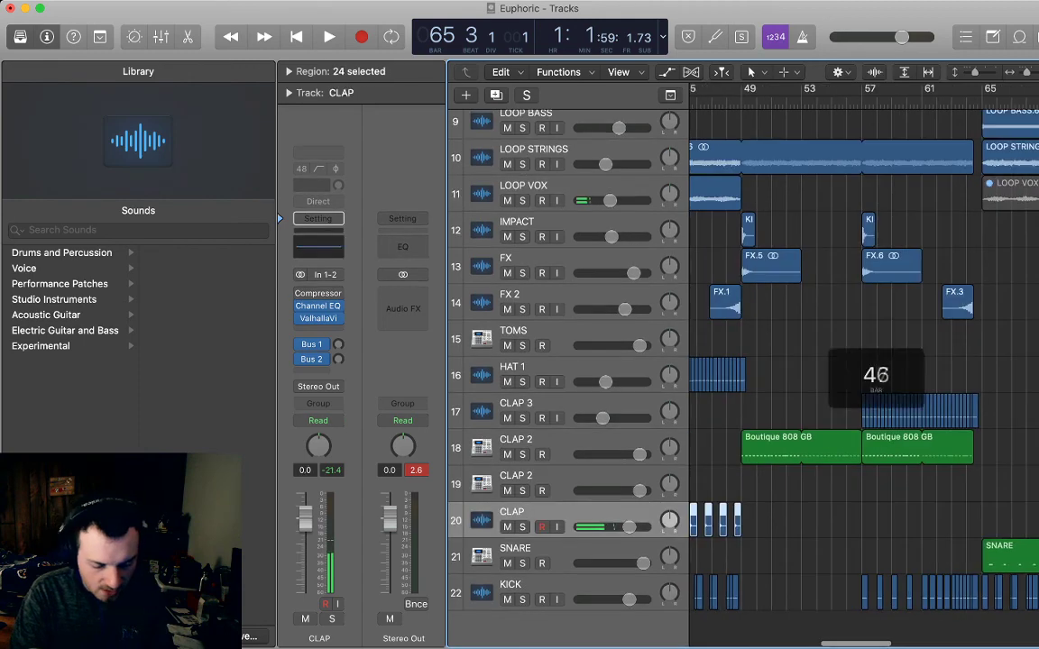
- Paste the four copied CLAP regions at bar 65 and play the section from there
{"action": "scroll", "coordinate": [864, 374], "scroll_direction": "right", "scroll_amount": 3}
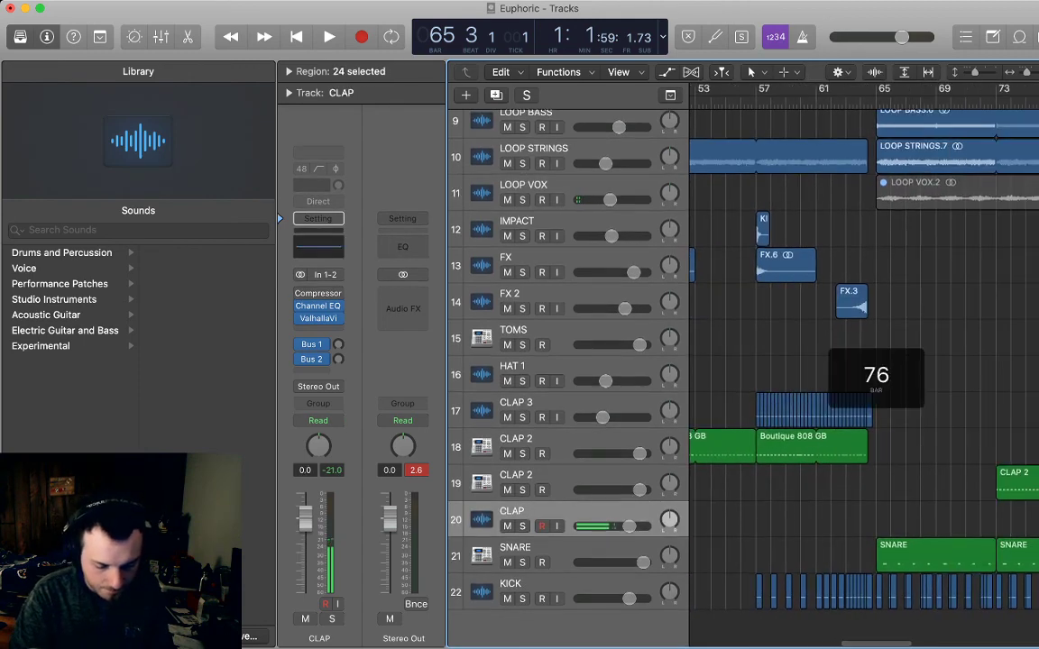
{"action": "key", "text": "super+v"}
{"action": "scroll", "coordinate": [864, 374], "scroll_direction": "right", "scroll_amount": 2}
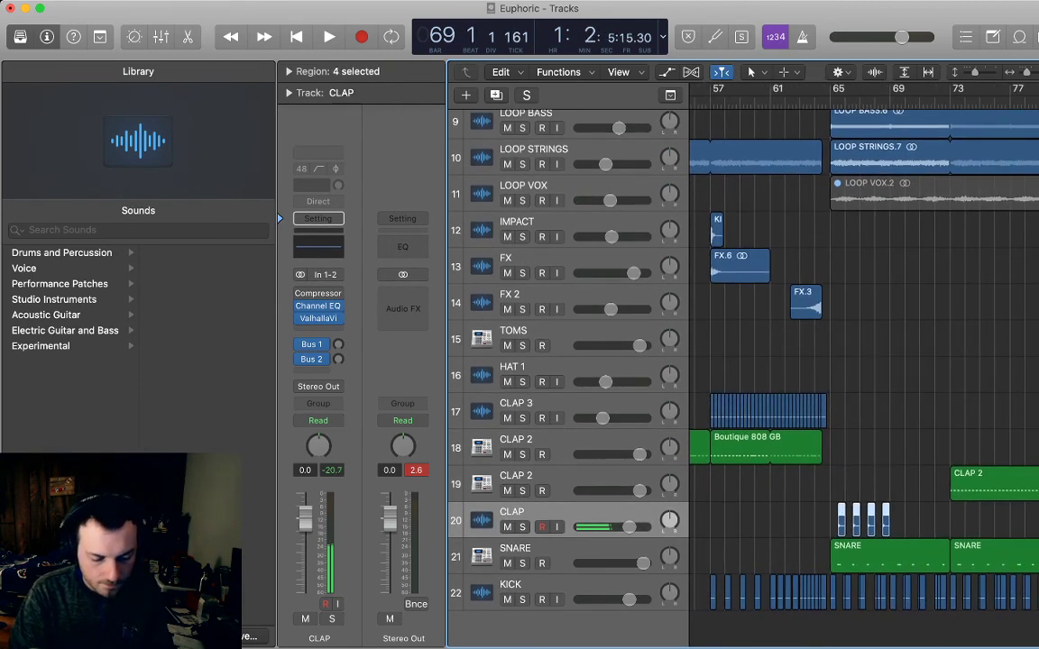
{"action": "key", "text": "space"}
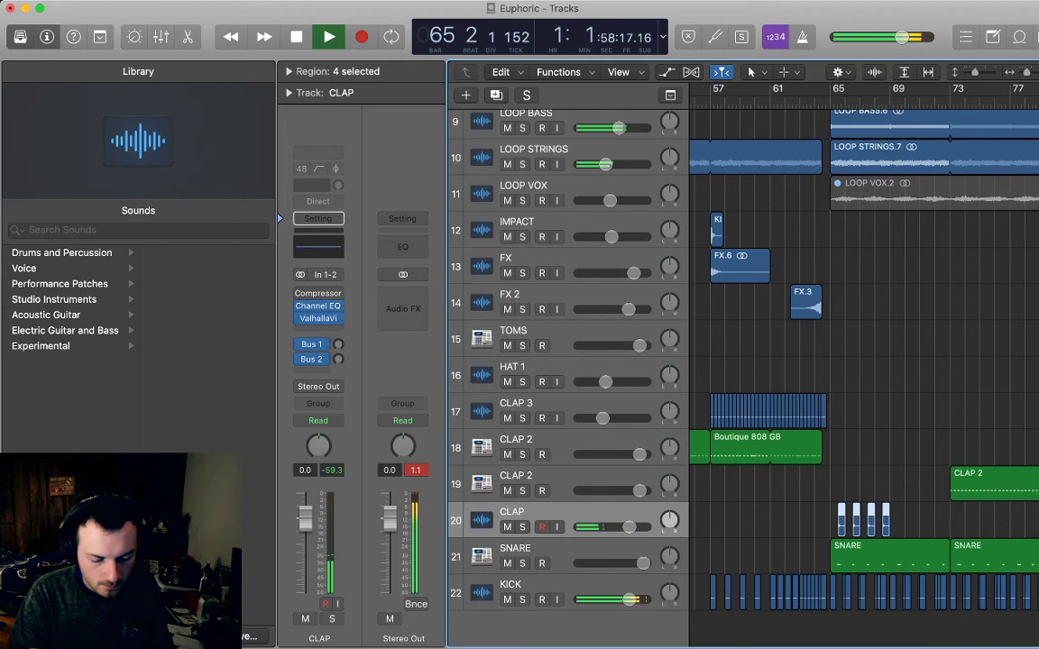
{"action": "scroll", "coordinate": [864, 374], "scroll_direction": "right", "scroll_amount": 3}
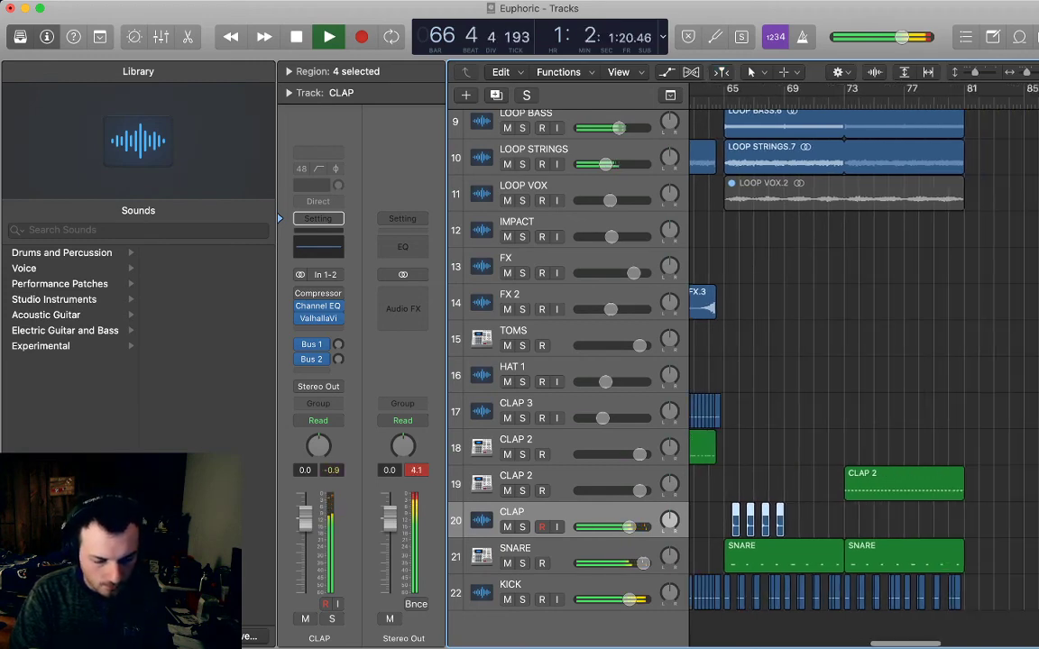
- Stop playback, paste the four CLAP regions aligned to bar 69, and copy all eight regions to bar 73
{"action": "key", "text": "space"}
{"action": "key", "text": "period"}
{"action": "key", "text": "period"}
{"action": "key", "text": "period"}
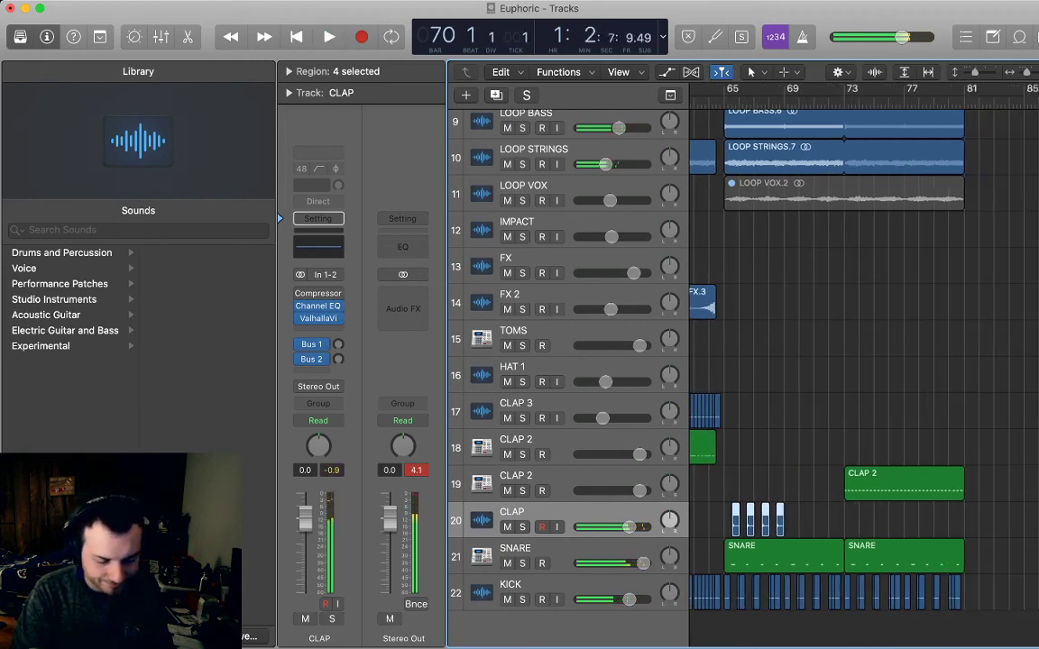
{"action": "key", "text": "super+v"}
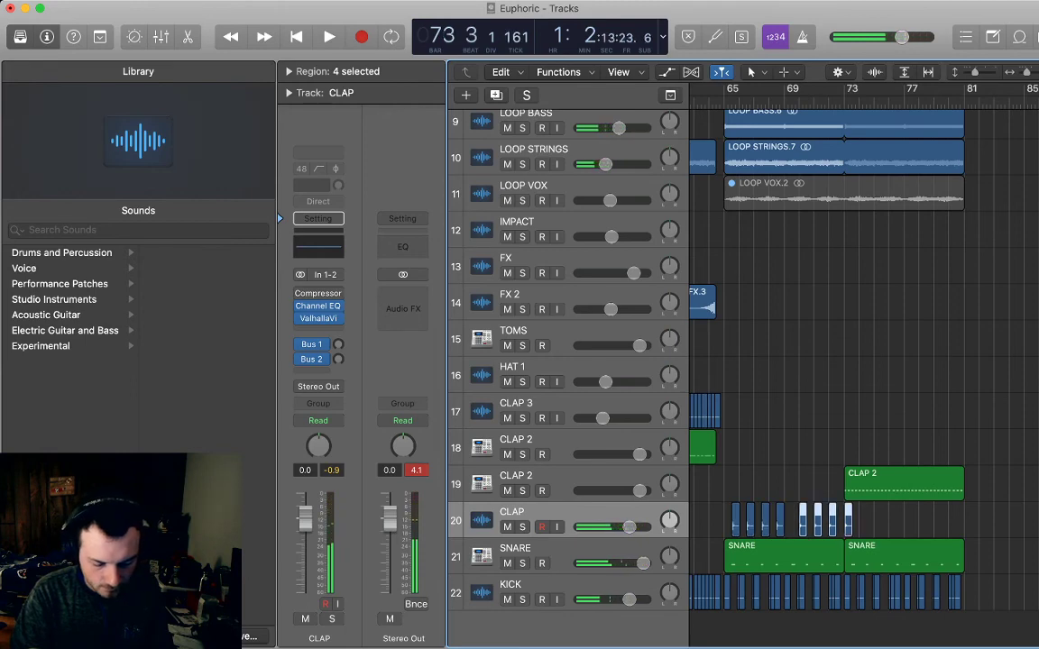
{"action": "left_click_drag", "start_coordinate": [803, 520], "coordinate": [795, 520]}
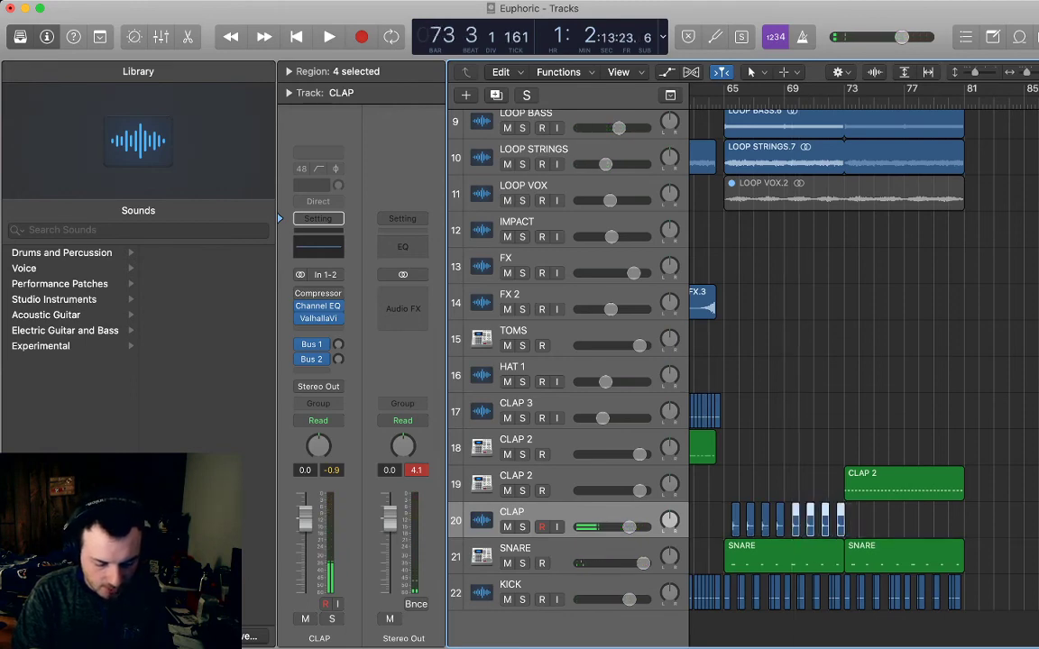
{"action": "left_click_drag", "start_coordinate": [863, 517], "coordinate": [749, 525]}
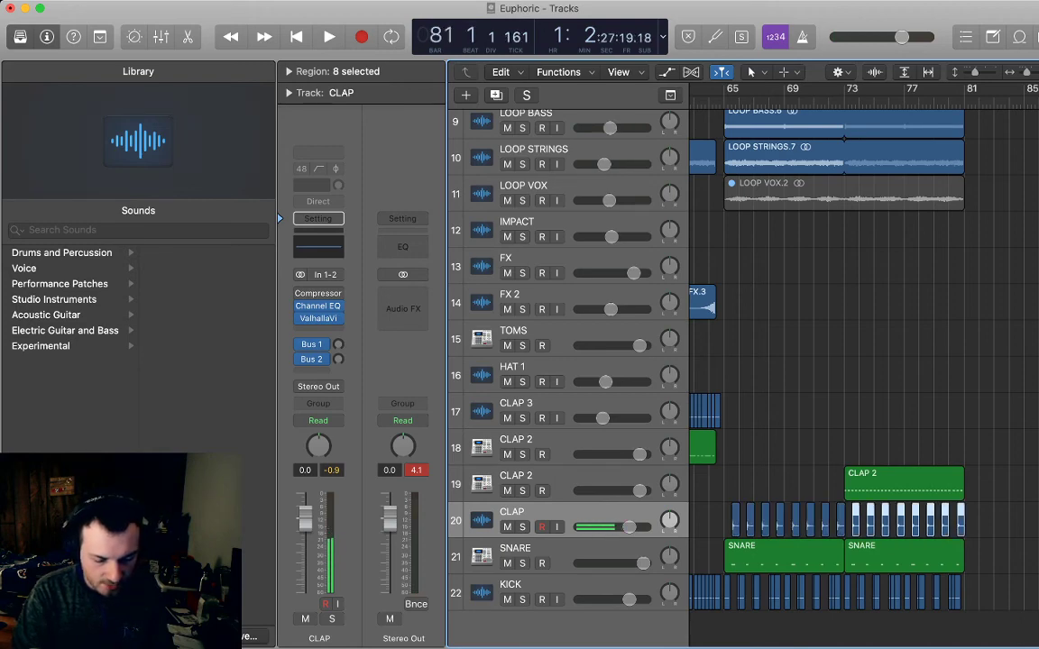
- Show track automation, lower the SNARE volume from bar 65 to -2.5 dB and play the section
{"action": "key", "text": "a"}
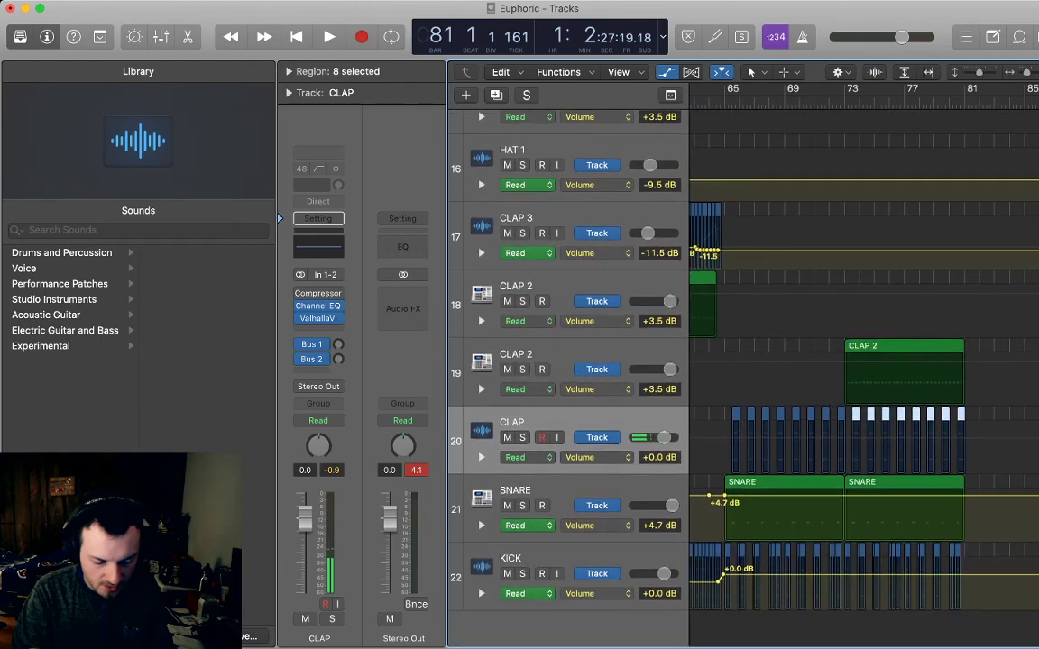
{"action": "left_click_drag", "start_coordinate": [726, 495], "coordinate": [725, 502]}
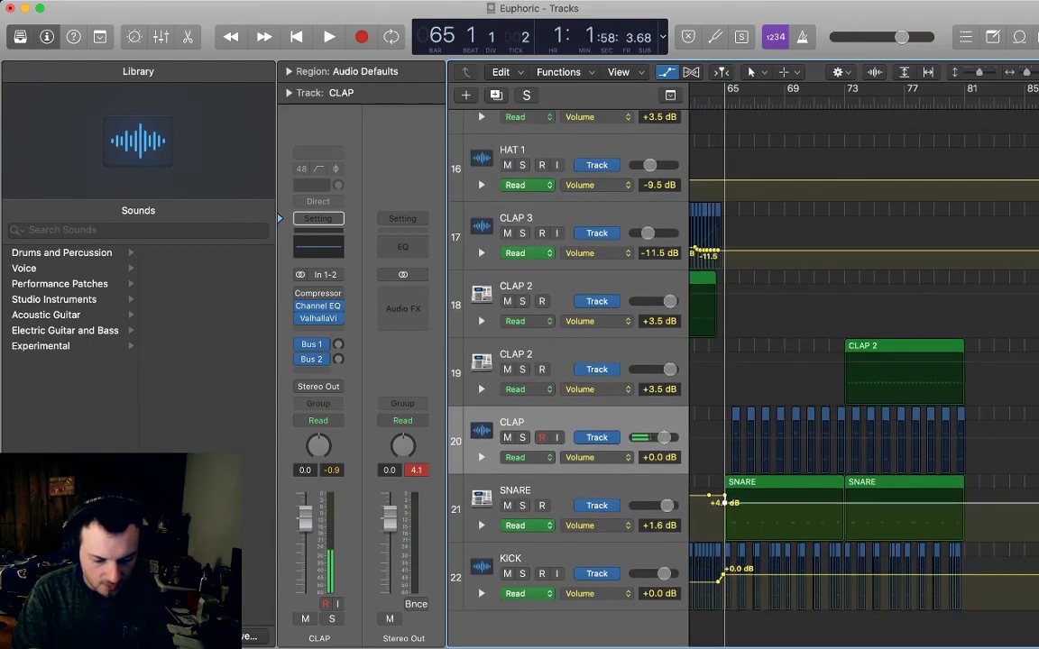
{"action": "key", "text": "space"}
{"action": "left_click_drag", "start_coordinate": [725, 502], "coordinate": [725, 512]}
{"action": "key", "text": "space"}
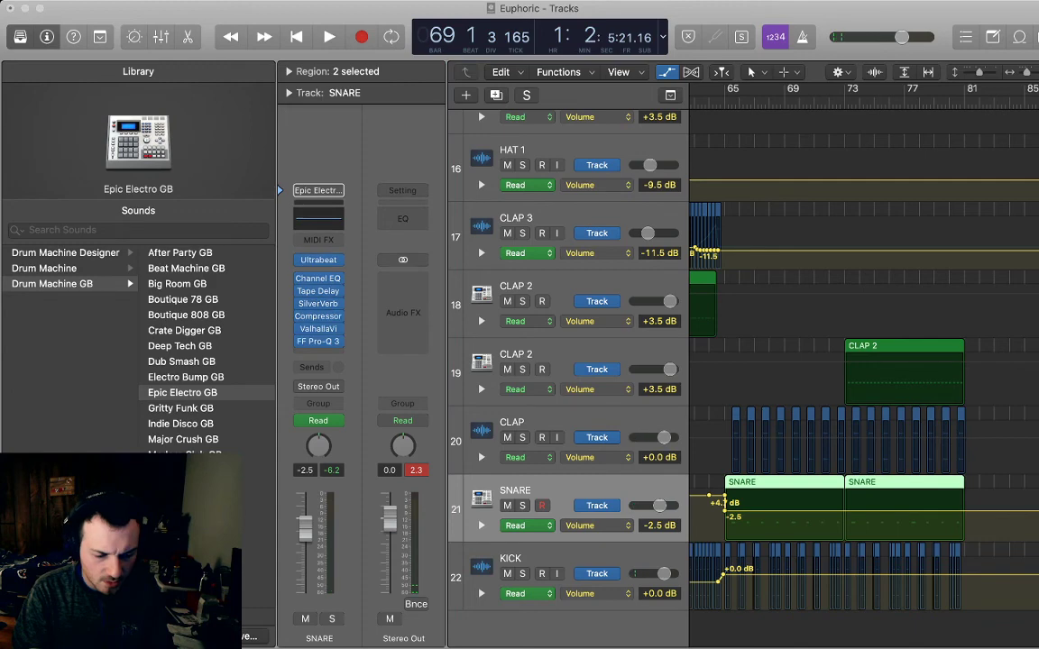
{"action": "key", "text": "space"}
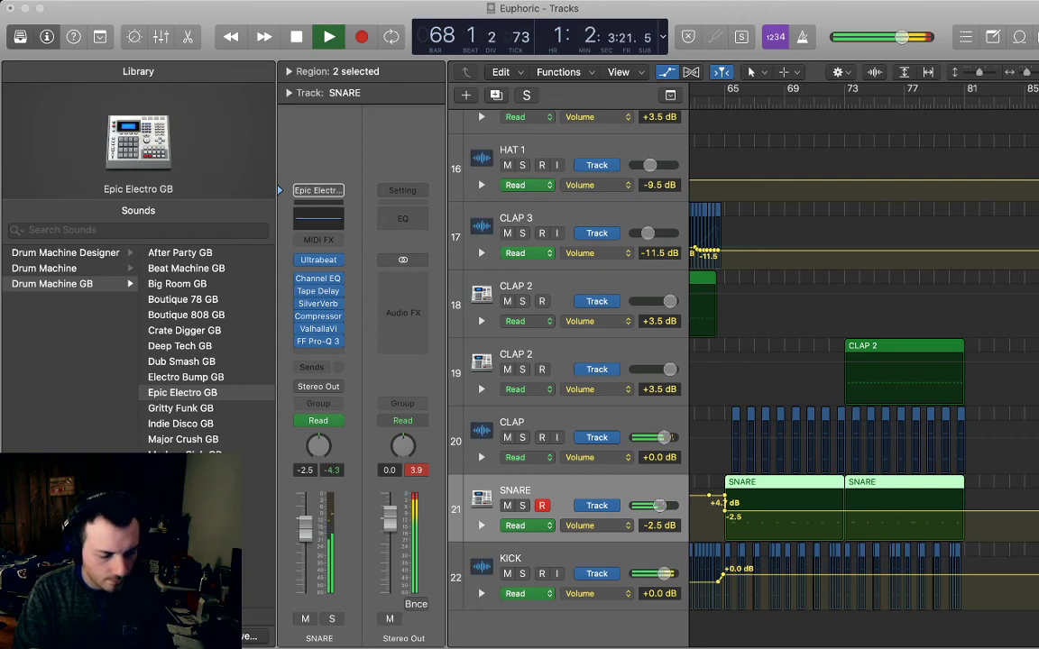
- Listen to the SNARE track soloed from bar 65 and unsolo it during playback
{"action": "key", "text": "s"}
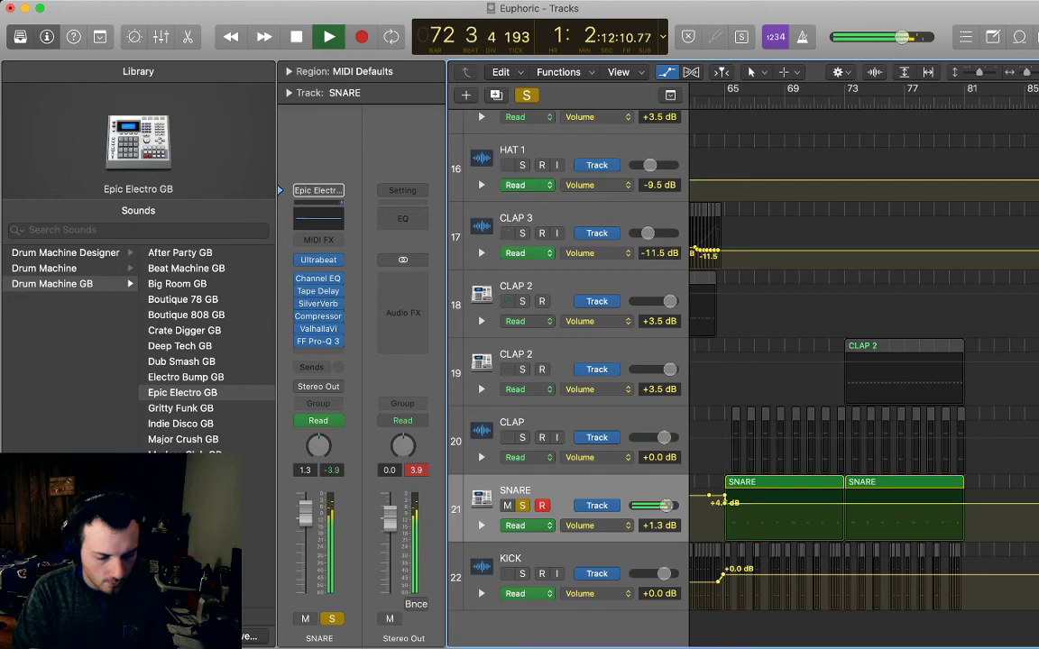
{"action": "key", "text": "space"}
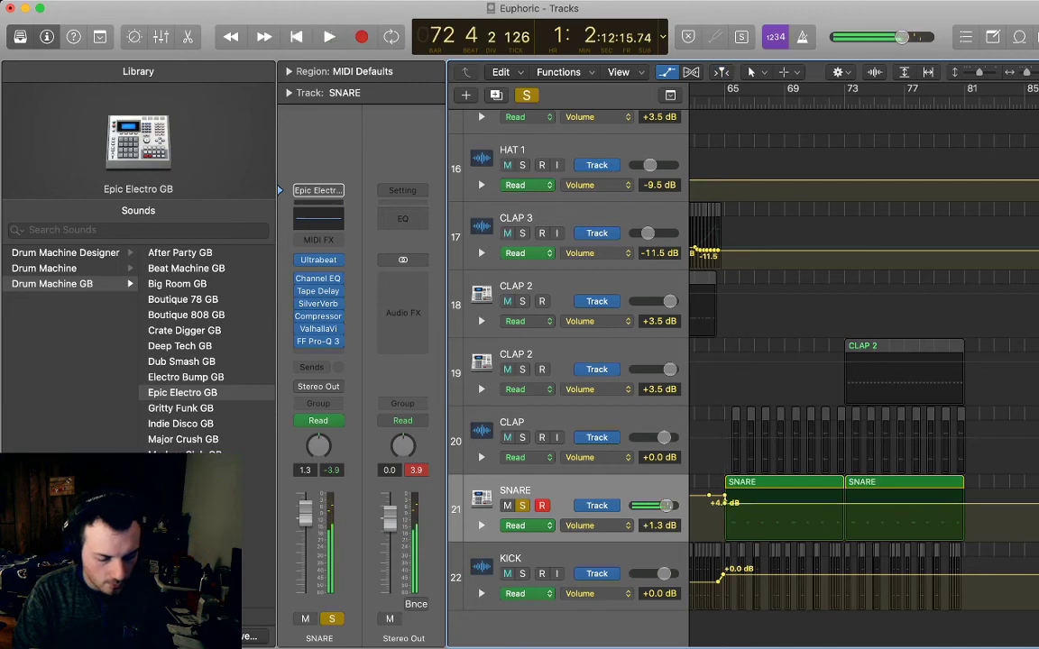
{"action": "key", "text": "space"}
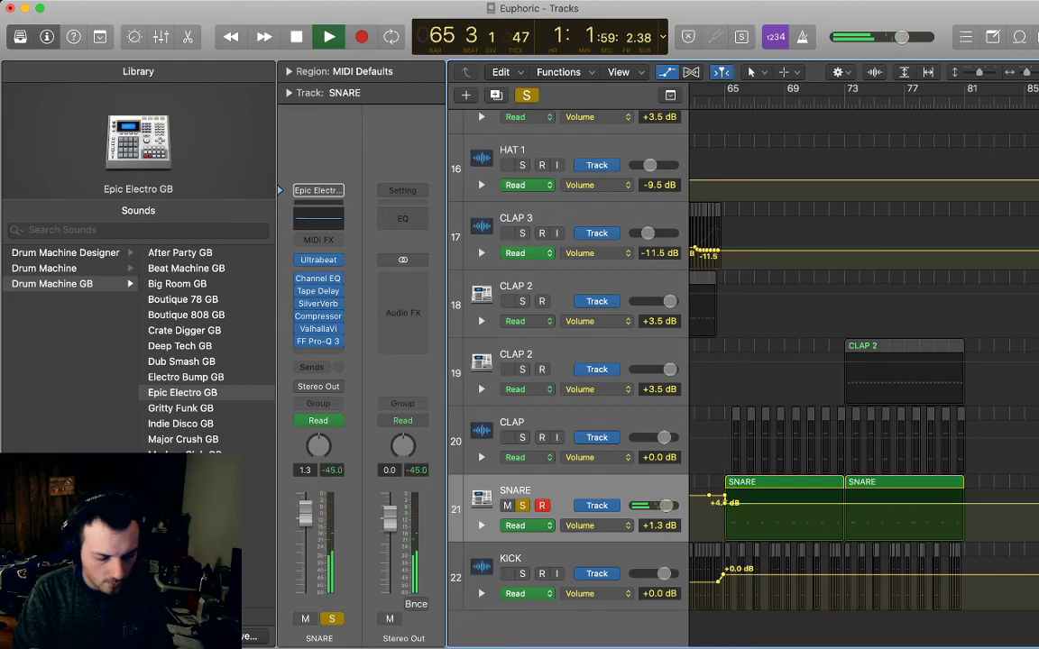
{"action": "key", "text": "s"}
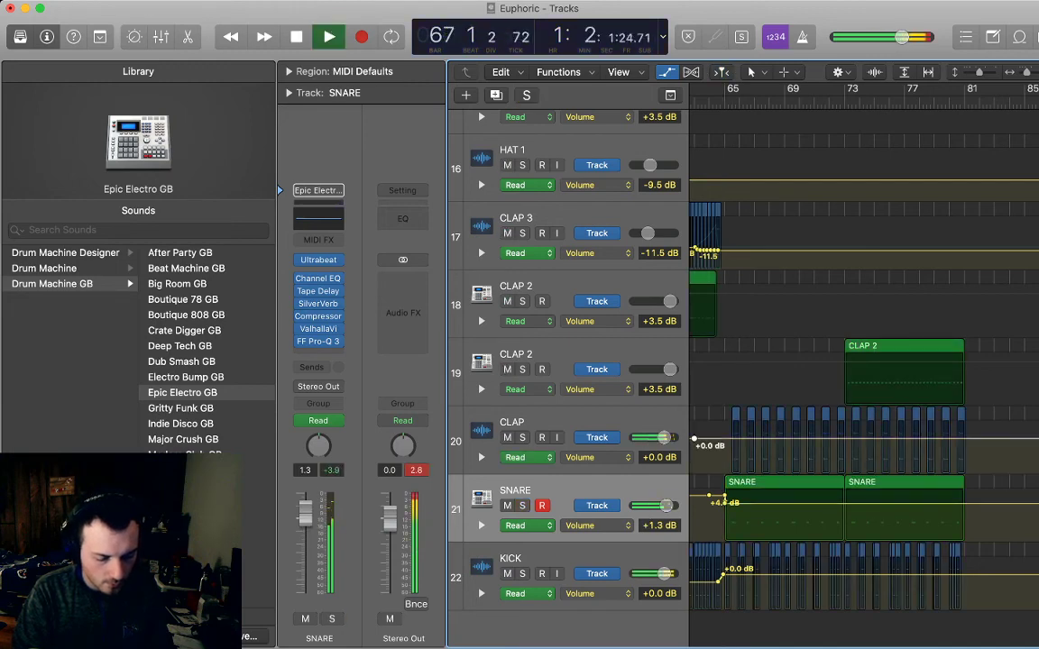
- Balance the drums from about bar 65 with CLAP at -6.1 dB, SNARE at +6.0 dB and CLAP 2 at -2.7 dB
{"action": "left_click_drag", "start_coordinate": [709, 439], "coordinate": [708, 449]}
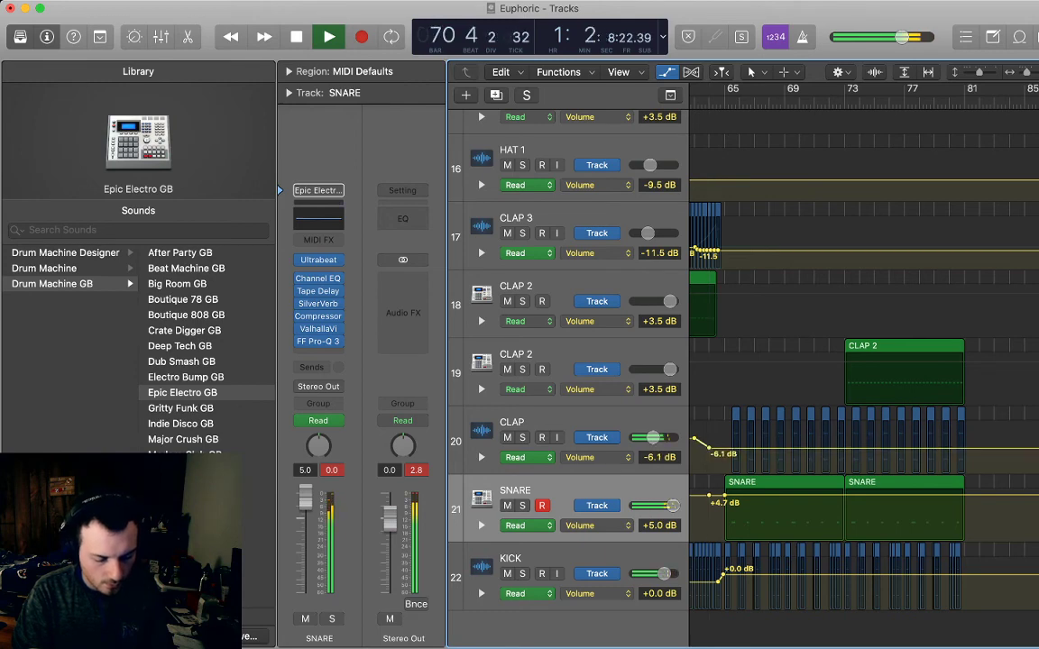
{"action": "left_click_drag", "start_coordinate": [305, 498], "coordinate": [305, 492]}
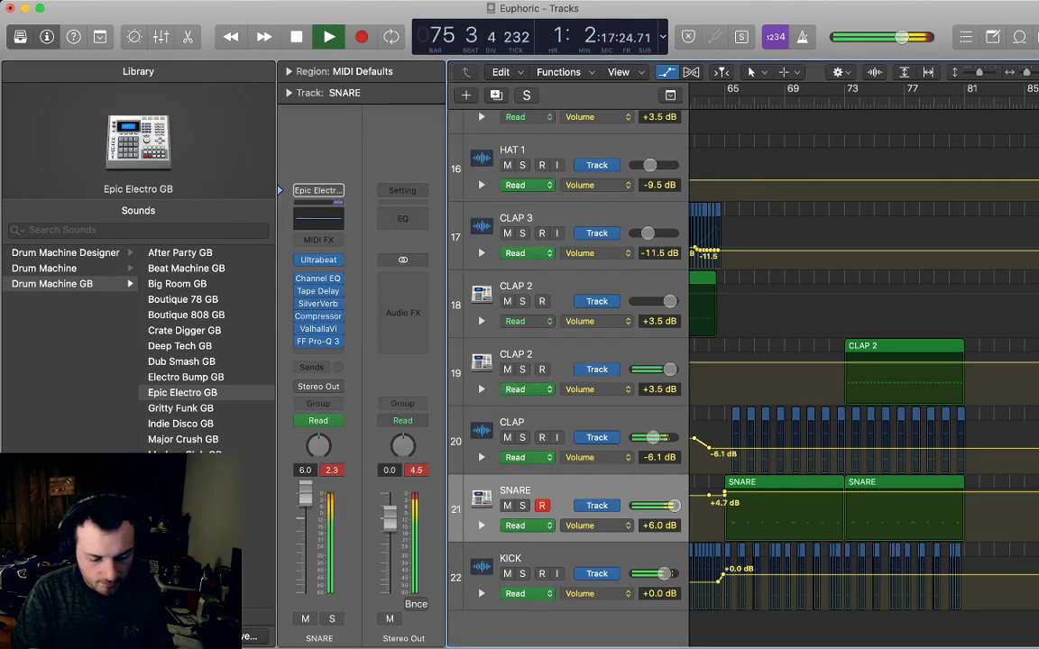
{"action": "left_click_drag", "start_coordinate": [812, 362], "coordinate": [812, 376]}
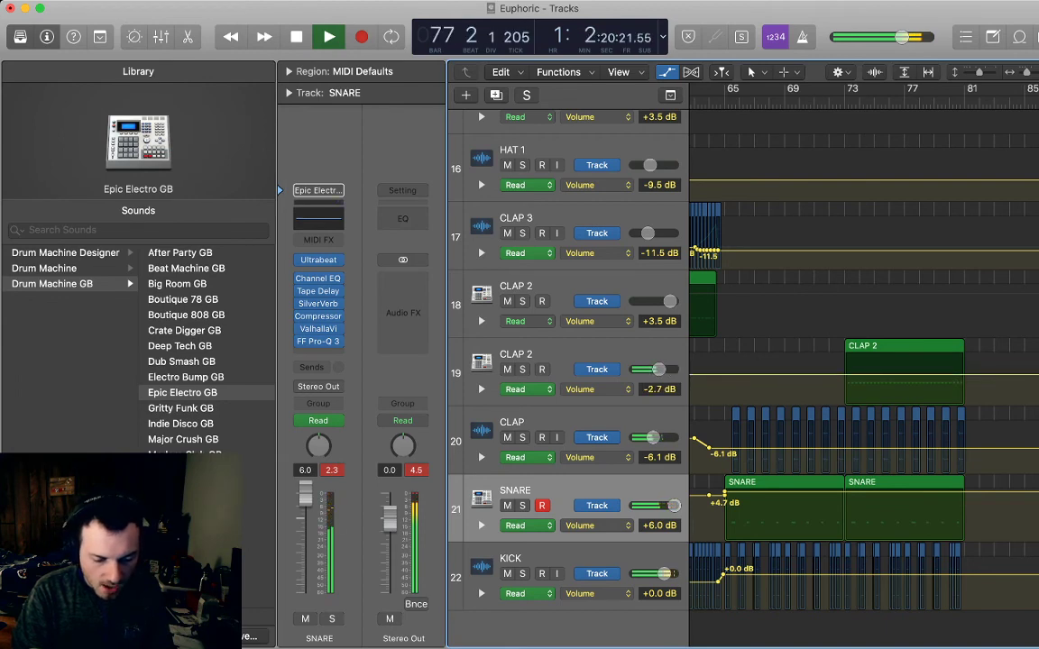
{"action": "key", "text": "space"}
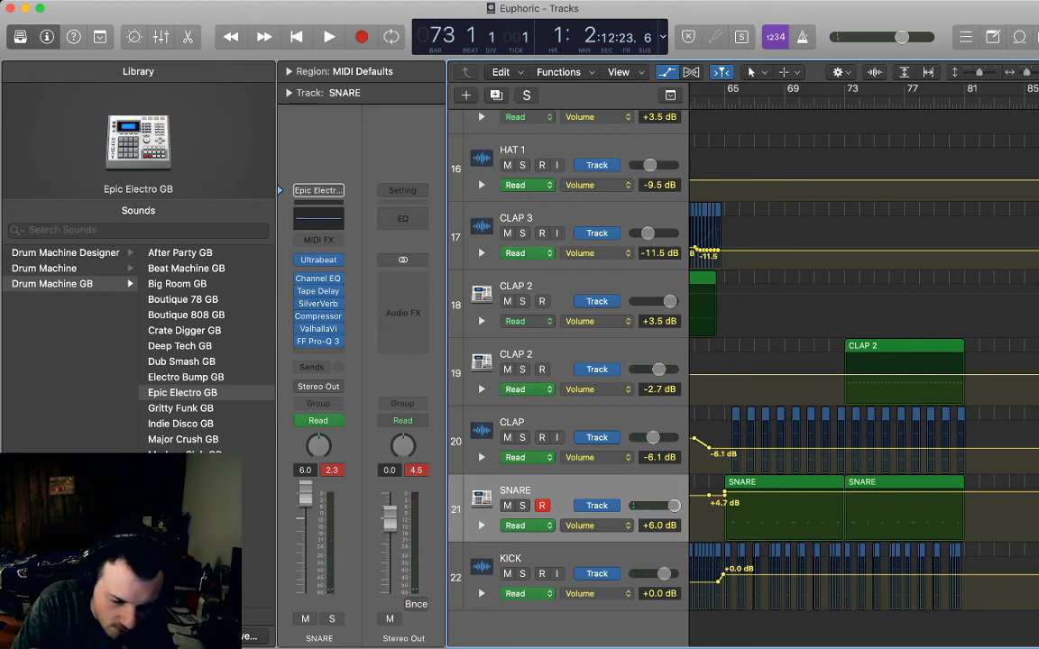
- Play the arrangement from bar 66 to bar 81, hiding the automation and checking all tracks, and stop playback
{"action": "key", "text": "super+Left"}
{"action": "key", "text": "comma"}
{"action": "key", "text": "comma"}
{"action": "key", "text": "comma"}
{"action": "key", "text": "comma"}
{"action": "key", "text": "comma"}
{"action": "key", "text": "comma"}
{"action": "key", "text": "comma"}
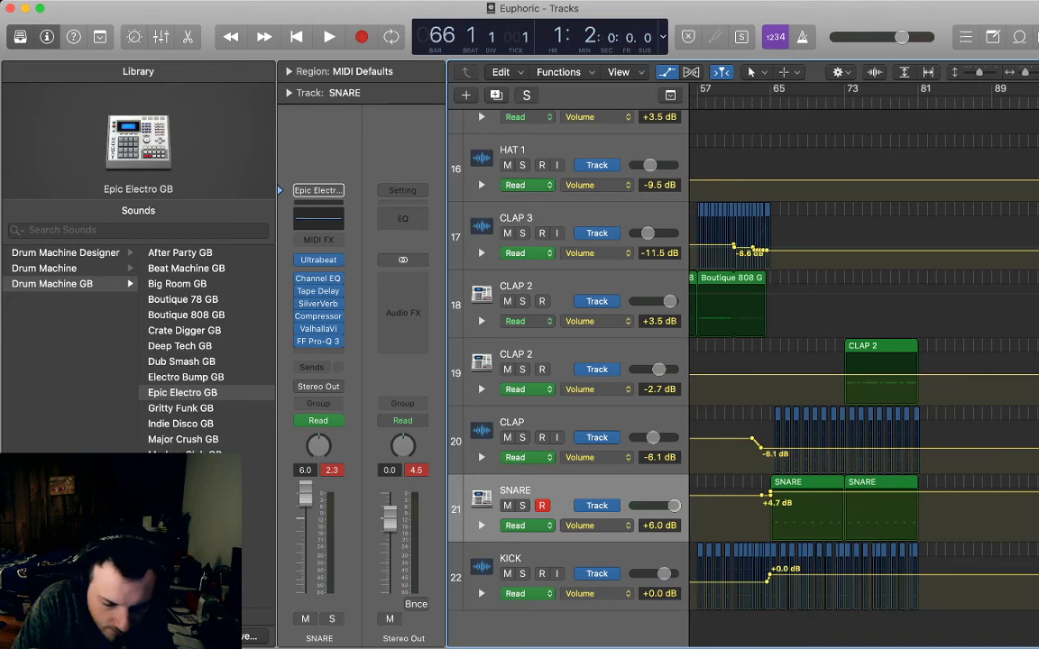
{"action": "key", "text": "space"}
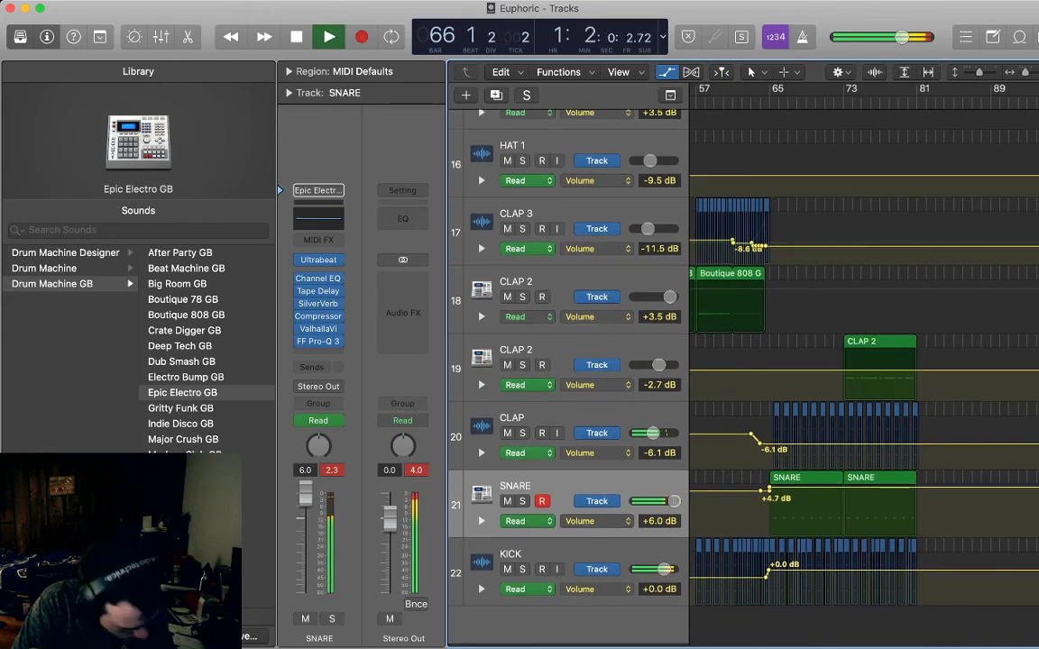
{"action": "scroll", "coordinate": [743, 361], "scroll_direction": "up", "scroll_amount": 1}
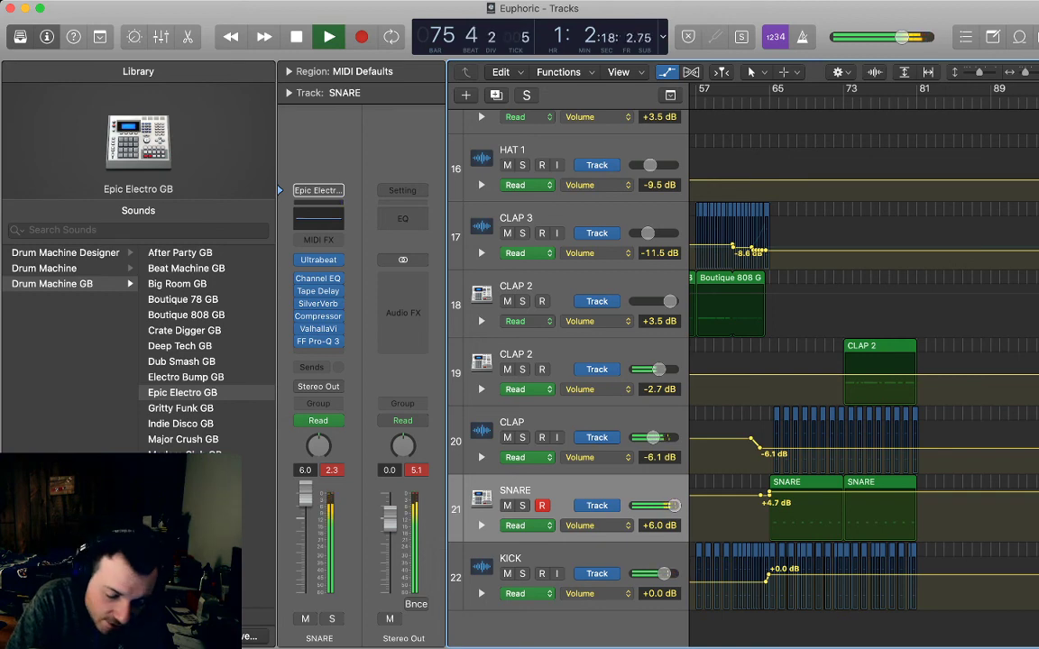
{"action": "scroll", "coordinate": [811, 360], "scroll_direction": "up", "scroll_amount": 15}
{"action": "left_click", "coordinate": [772, 101]}
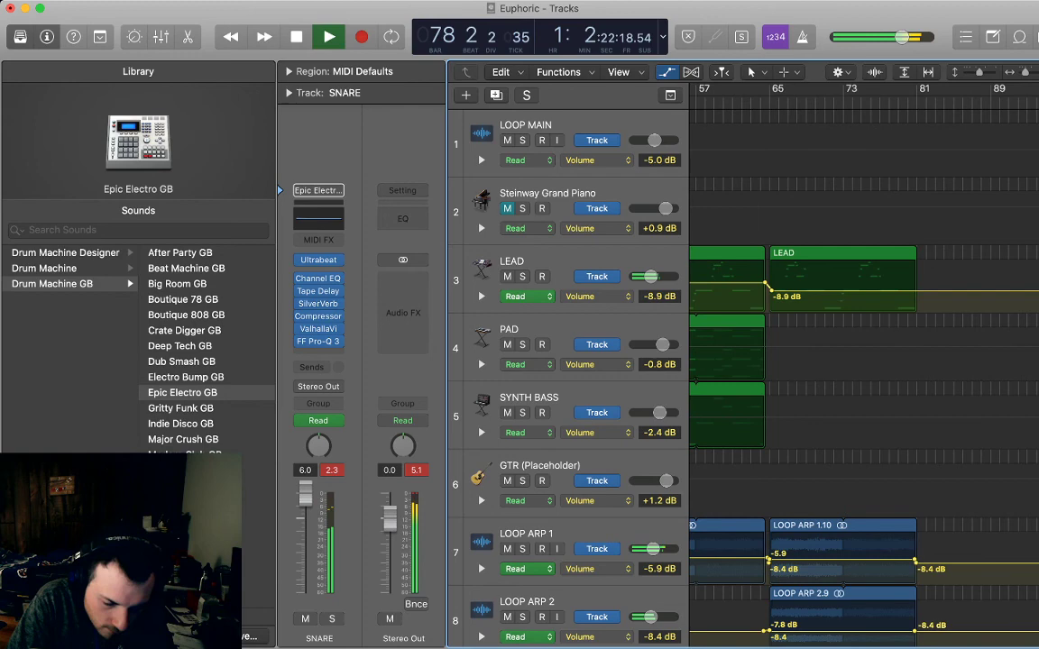
{"action": "key", "text": "a"}
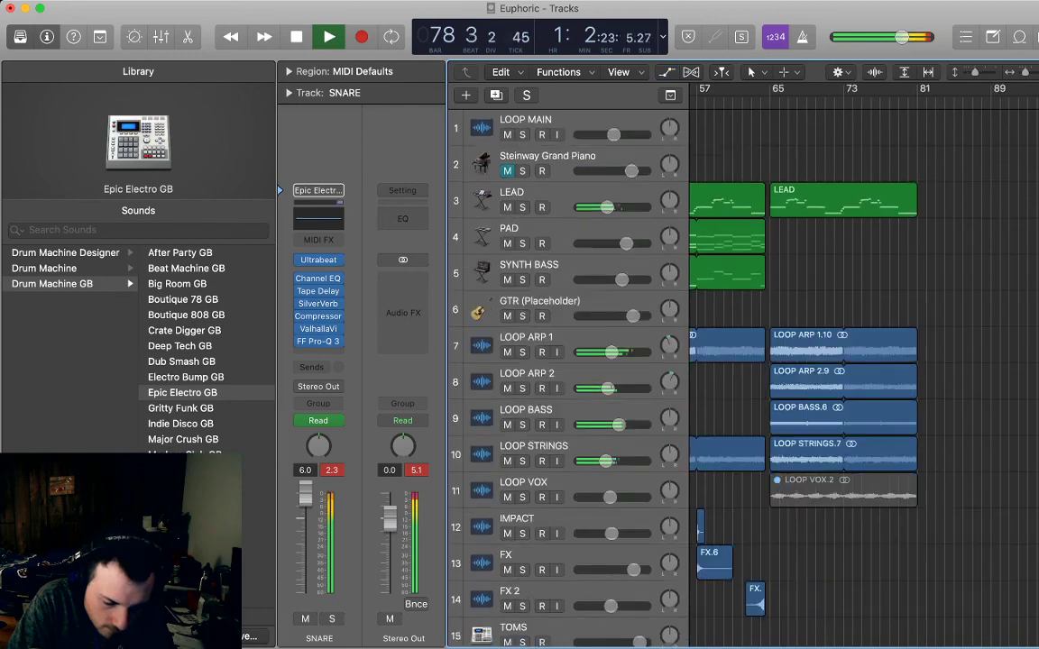
{"action": "scroll", "coordinate": [568, 361], "scroll_direction": "down", "scroll_amount": 2}
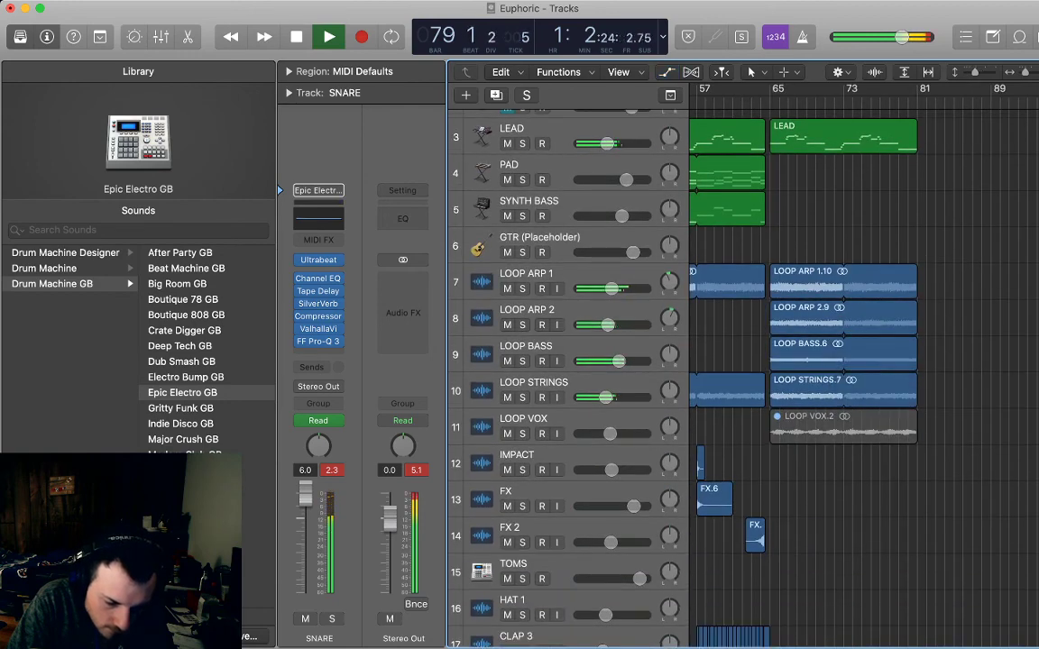
{"action": "key", "text": "super+Left"}
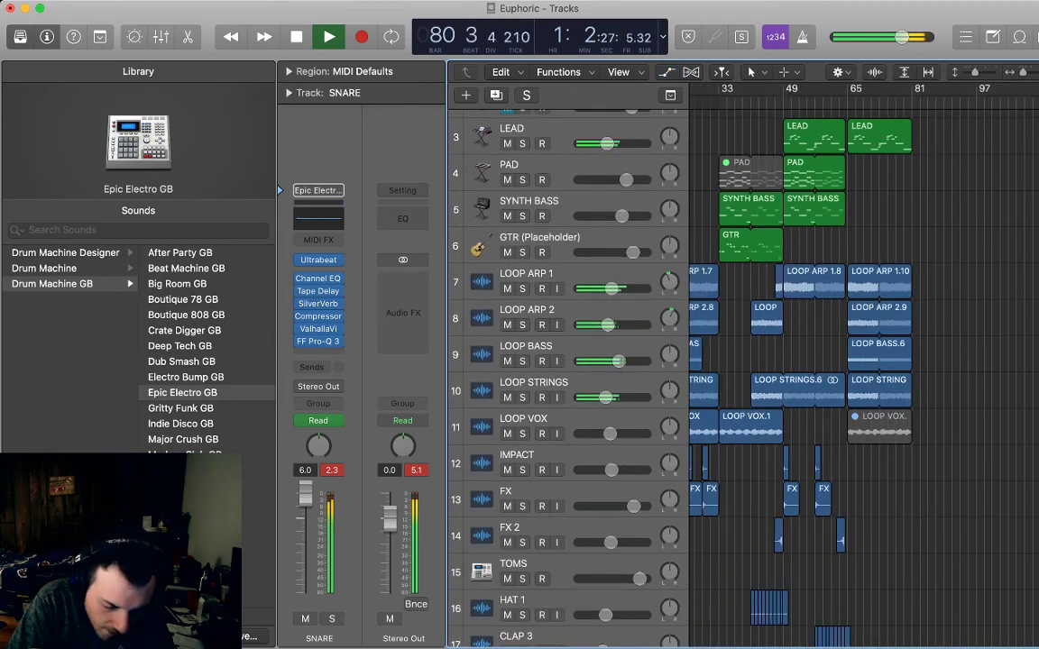
{"action": "key", "text": "space"}
- Play the arrangement from bar 33 and mute the LOOP VOX.1 region there
{"action": "scroll", "coordinate": [864, 370], "scroll_direction": "left", "scroll_amount": 4}
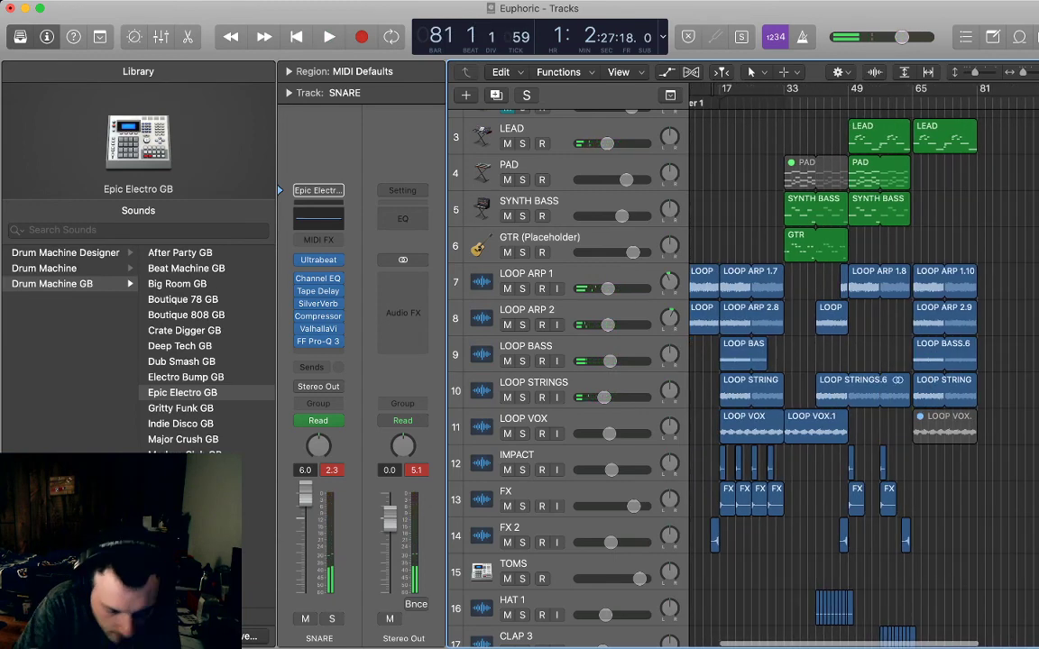
{"action": "scroll", "coordinate": [857, 361], "scroll_direction": "left", "scroll_amount": 3}
{"action": "double_click", "coordinate": [826, 101]}
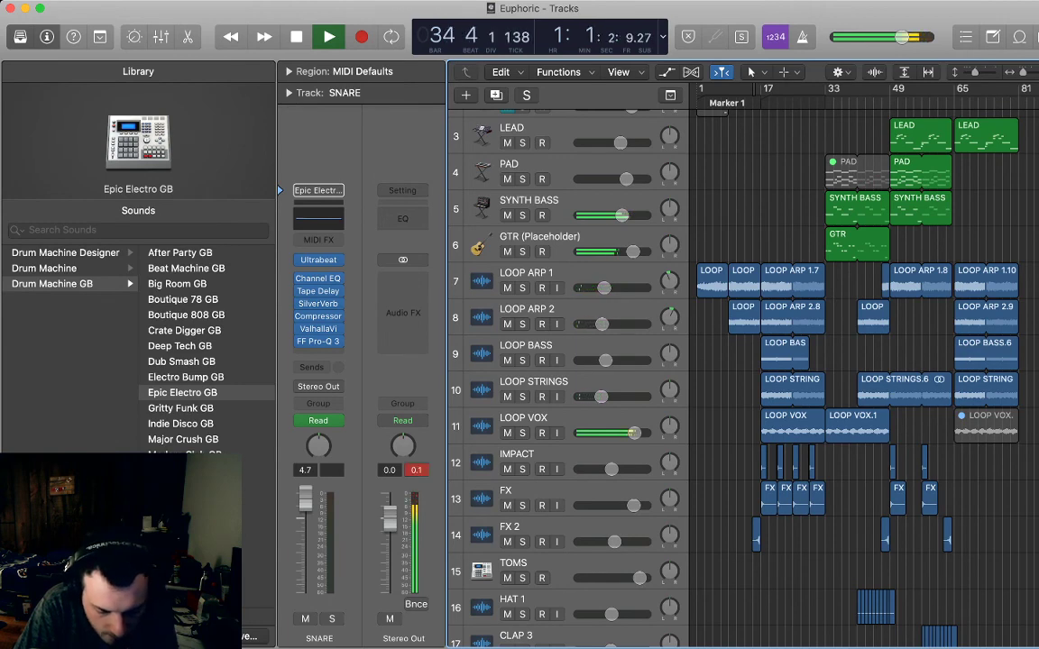
{"action": "left_click", "coordinate": [856, 427]}
{"action": "key", "text": "ctrl+m"}
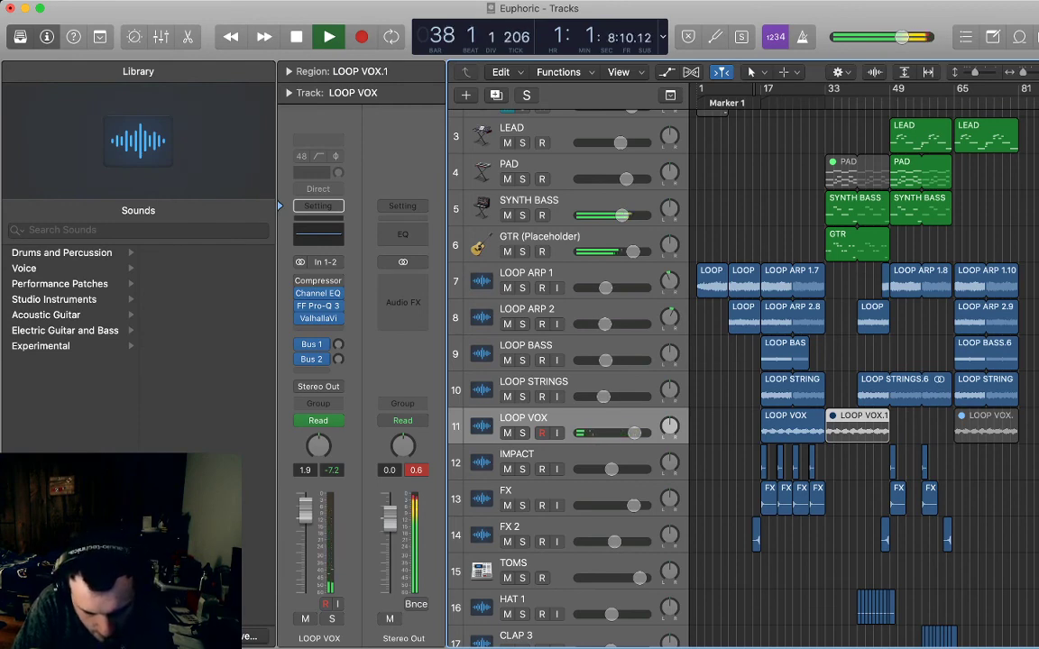
- Lower the volume automation between bars 41 and 49 to -10.8 dB on LOOP ARP 2 and -14.6 dB on LOOP STRINGS
{"action": "scroll", "coordinate": [857, 360], "scroll_direction": "down", "scroll_amount": 3}
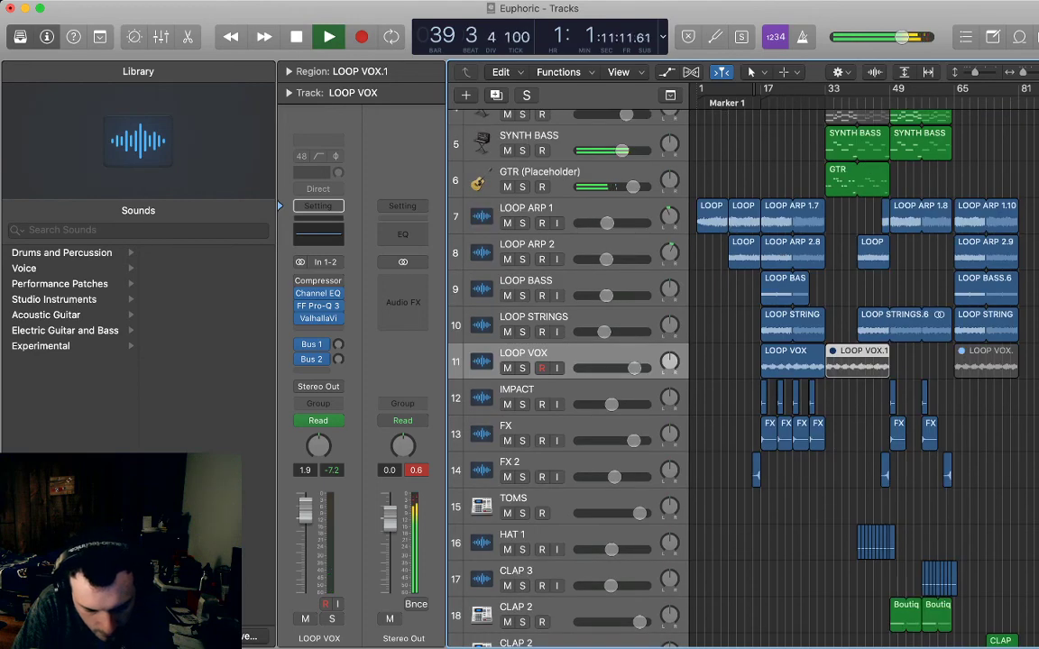
{"action": "scroll", "coordinate": [857, 361], "scroll_direction": "down", "scroll_amount": 1}
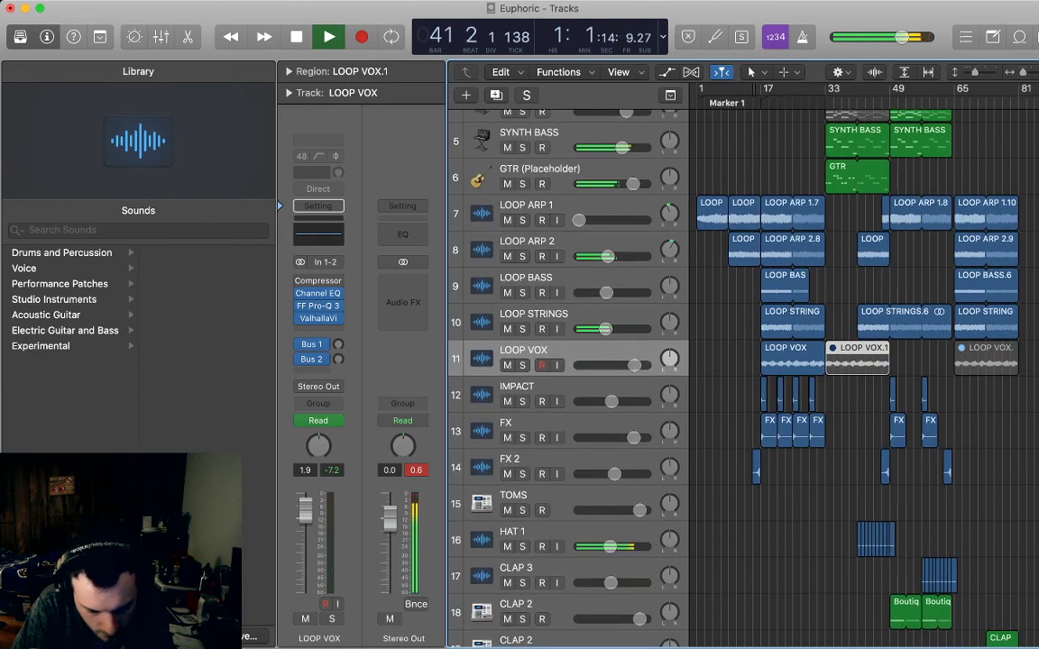
{"action": "key", "text": "a"}
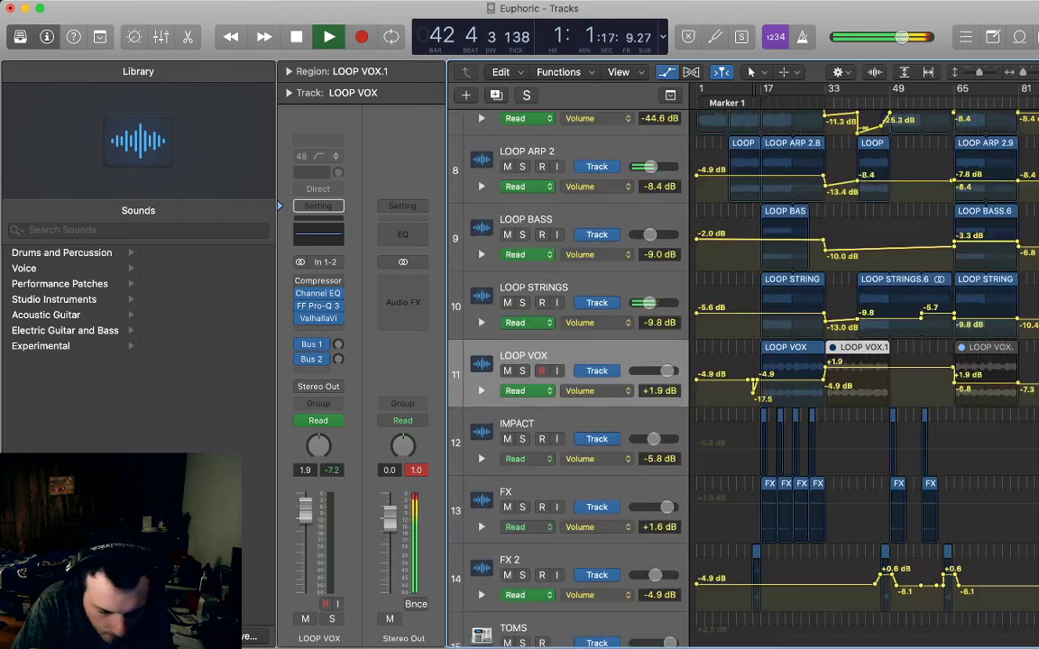
{"action": "scroll", "coordinate": [877, 361], "scroll_direction": "up", "scroll_amount": 1}
{"action": "left_click_drag", "start_coordinate": [893, 252], "coordinate": [893, 264]}
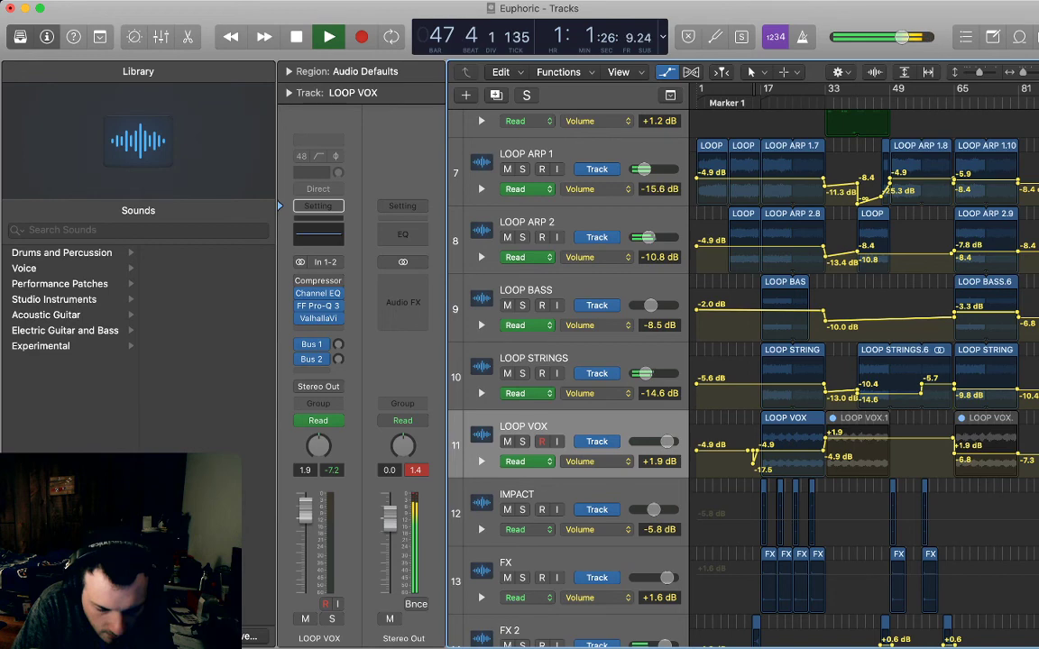
{"action": "key", "text": "a"}
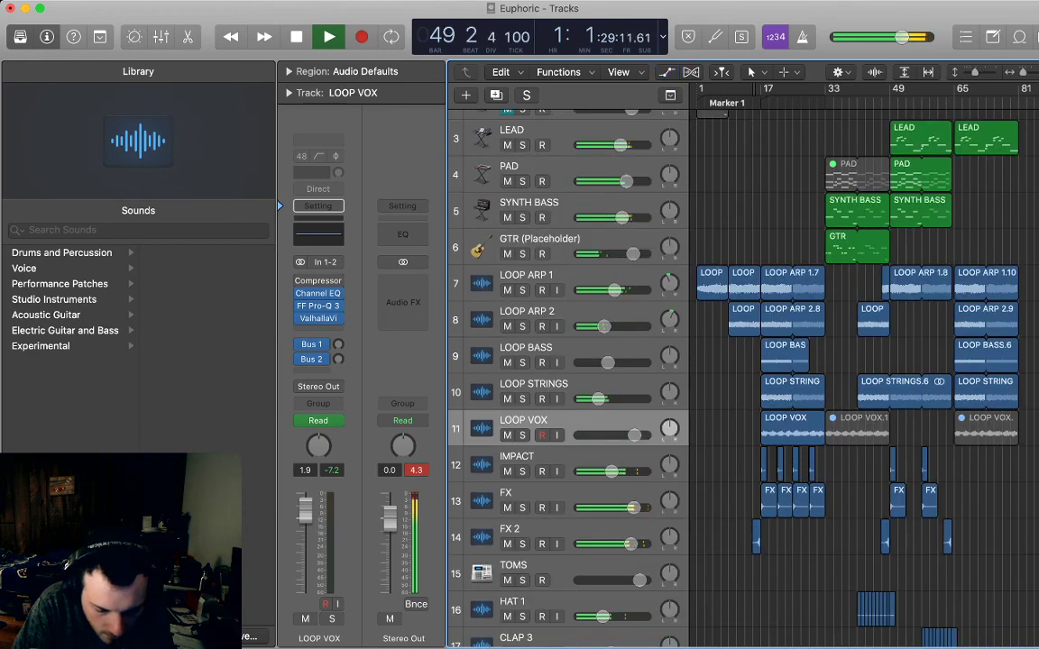
- Play the arrangement from bar 49 to about bar 67 with the TOMS track selected, and stop playback
{"action": "scroll", "coordinate": [568, 361], "scroll_direction": "down", "scroll_amount": 1}
{"action": "scroll", "coordinate": [568, 361], "scroll_direction": "down", "scroll_amount": 6}
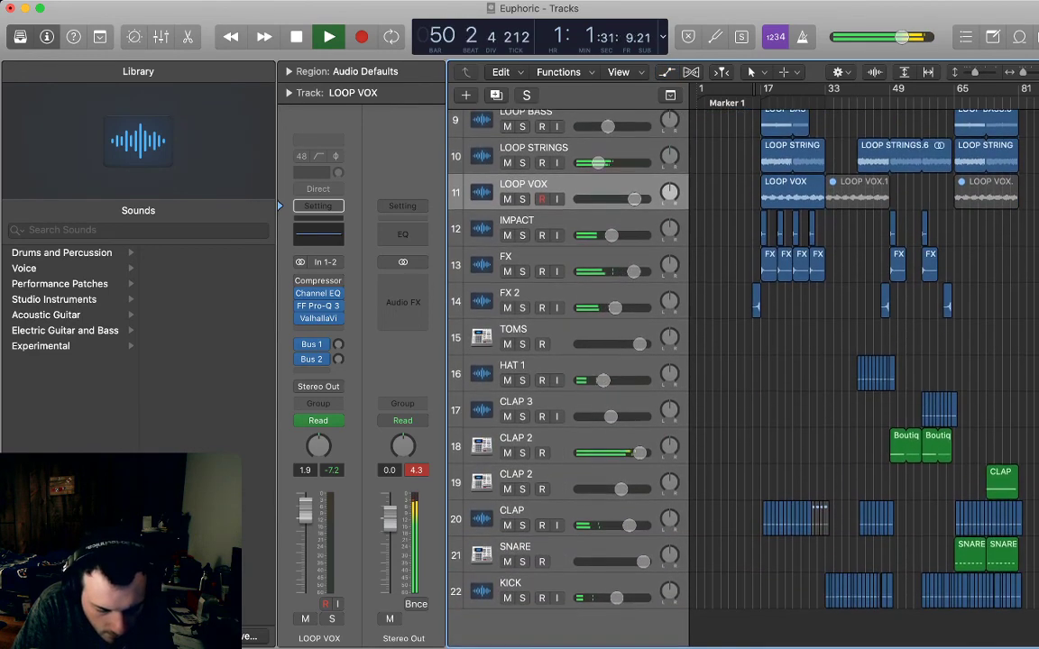
{"action": "left_click", "coordinate": [541, 476]}
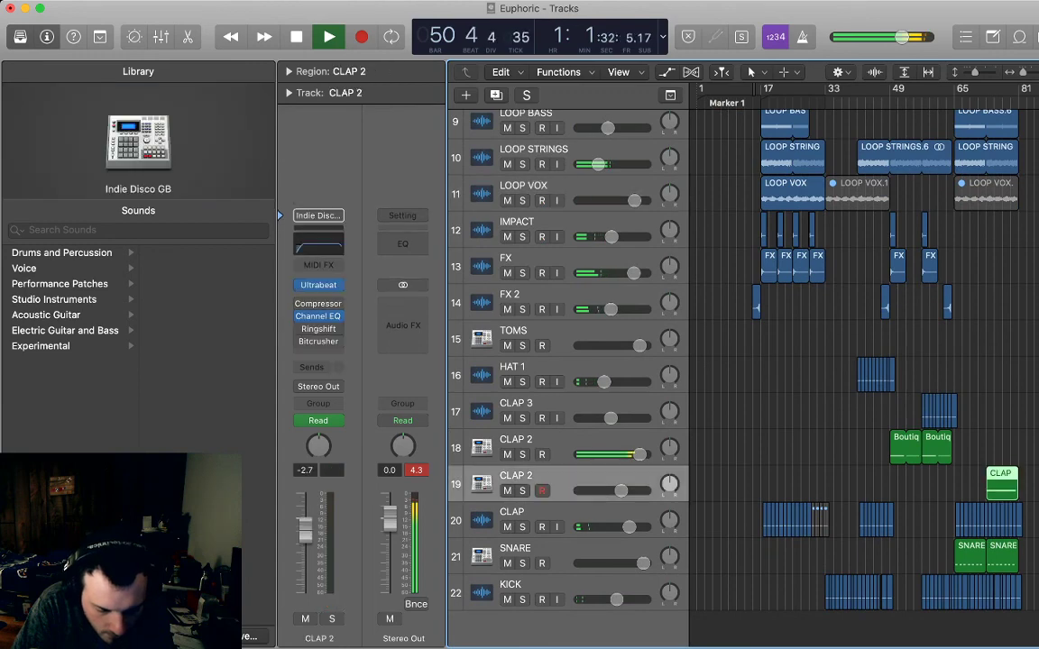
{"action": "left_click", "coordinate": [541, 332]}
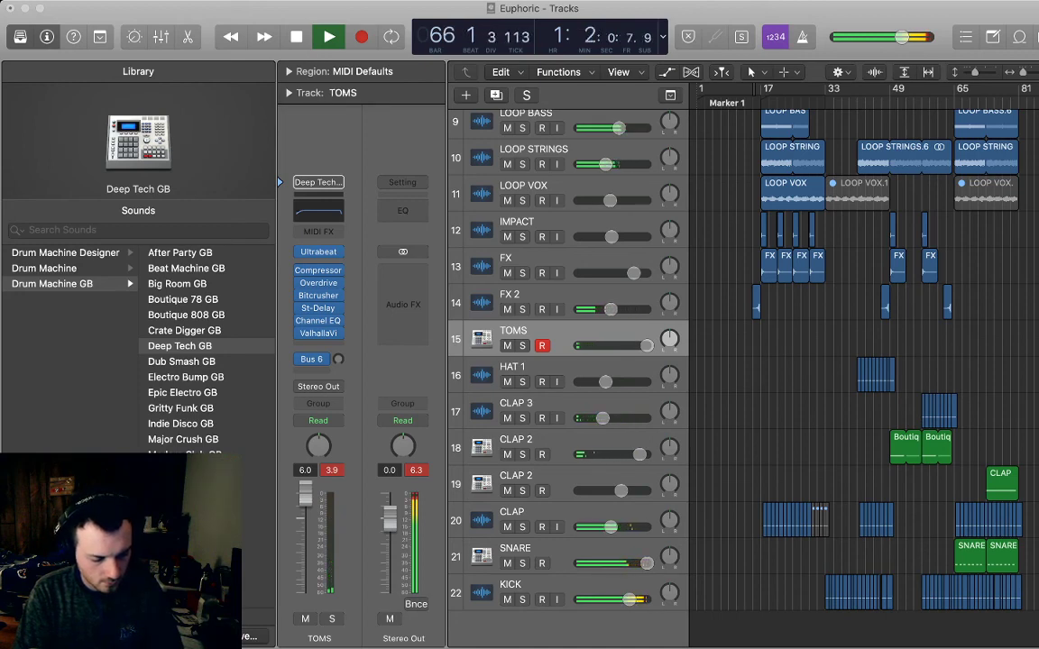
{"action": "key", "text": "space"}
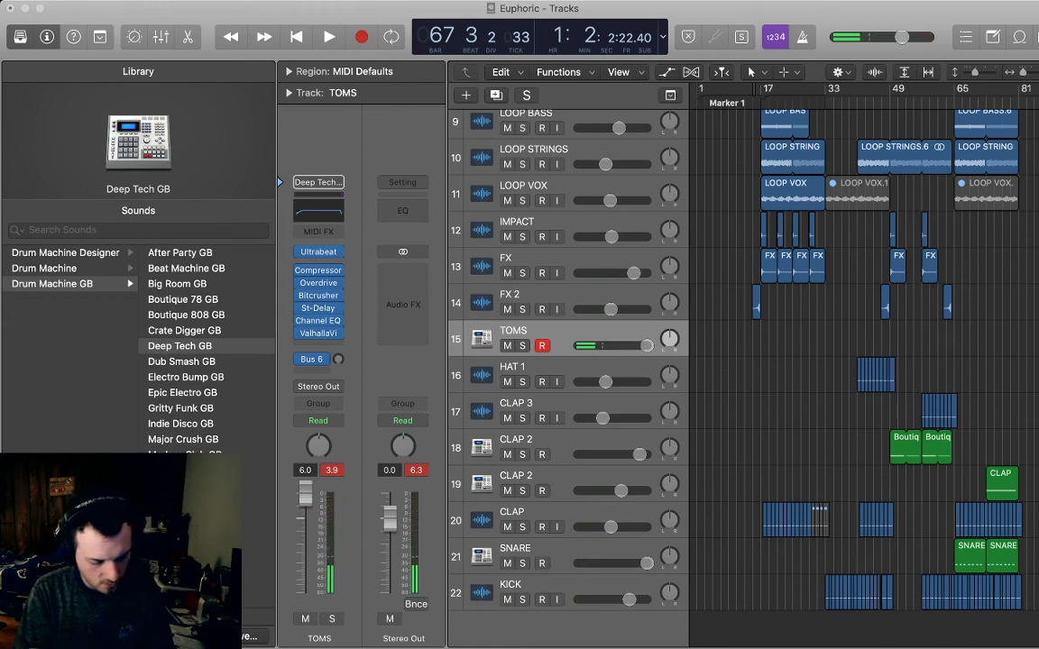
- Try the Deep Tech GB patch on the CLAP 2 track that holds the CLAP region near bar 73
{"action": "key", "text": "super+k"}
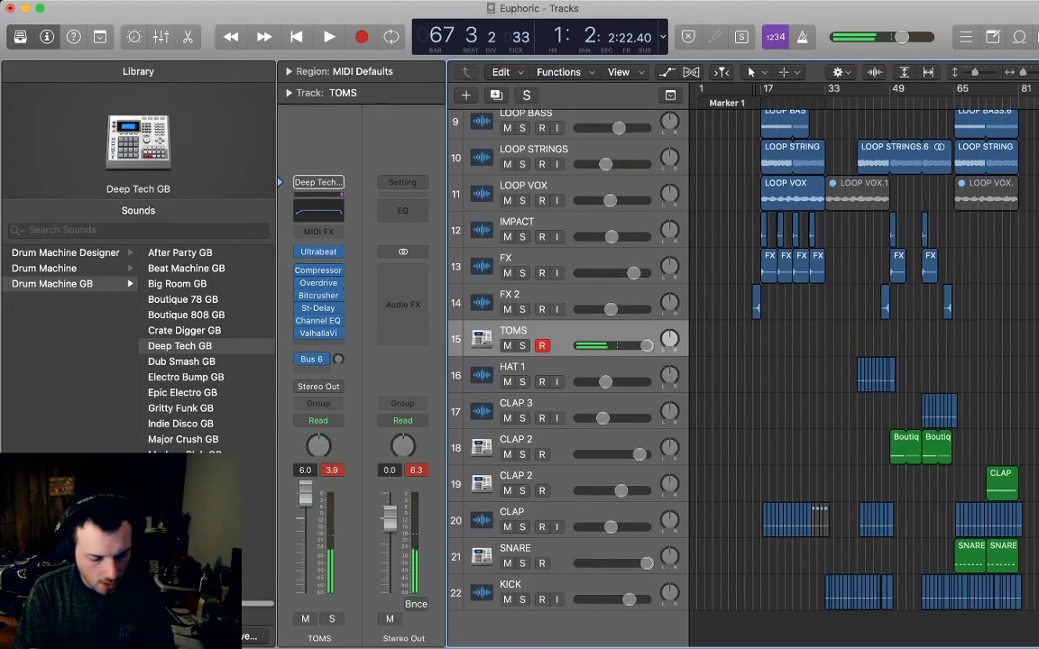
{"action": "scroll", "coordinate": [743, 361], "scroll_direction": "down", "scroll_amount": 1}
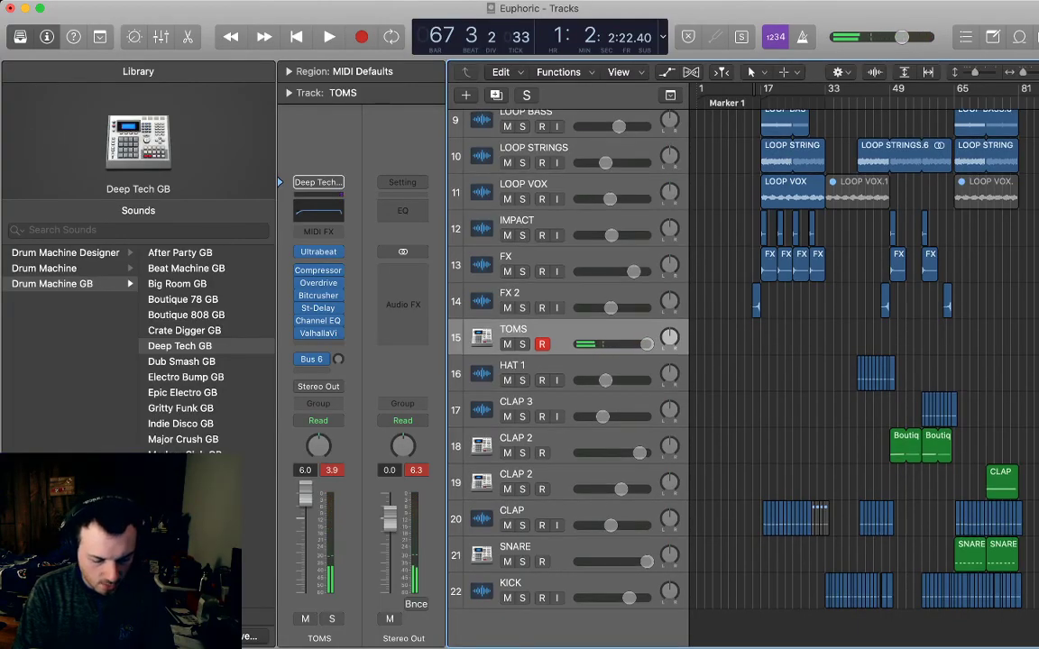
{"action": "left_click", "coordinate": [559, 477]}
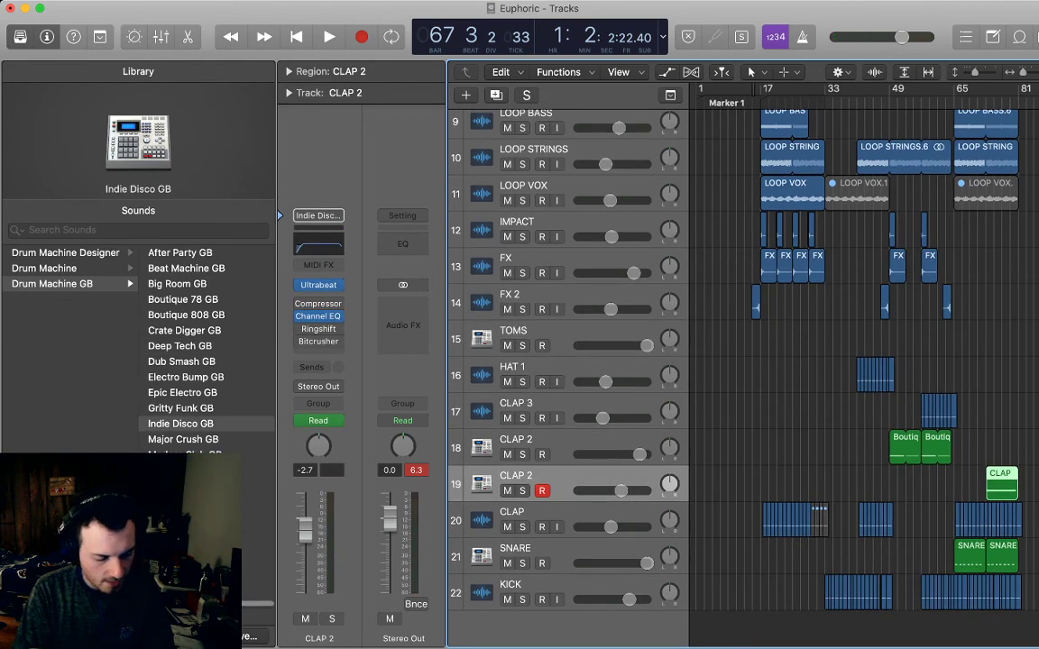
{"action": "key", "text": "Tab"}
{"action": "key", "text": "d"}
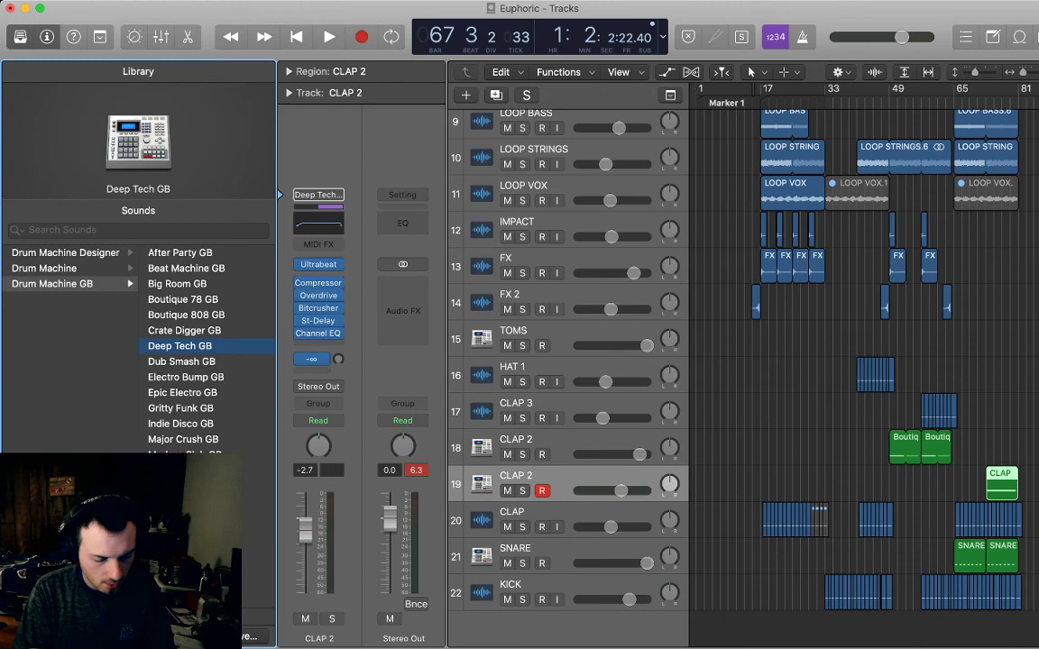
- Load the Indie Disco GB patch on the TOMS track and insert the ValhallaVi effect after the Bitcrusher
{"action": "left_click", "coordinate": [514, 331]}
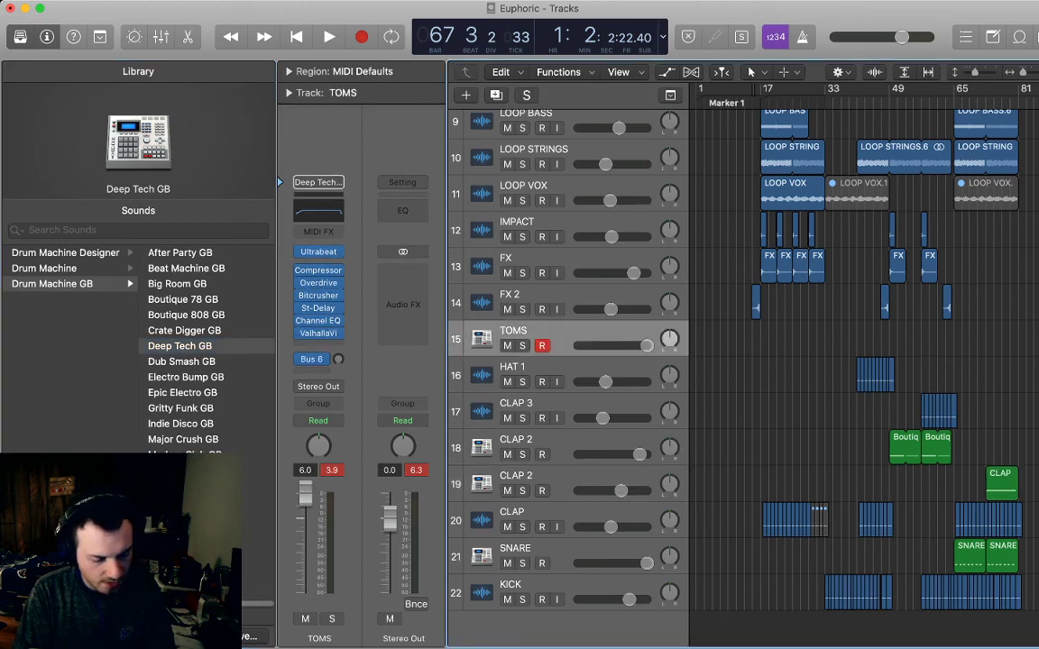
{"action": "left_click", "coordinate": [180, 424]}
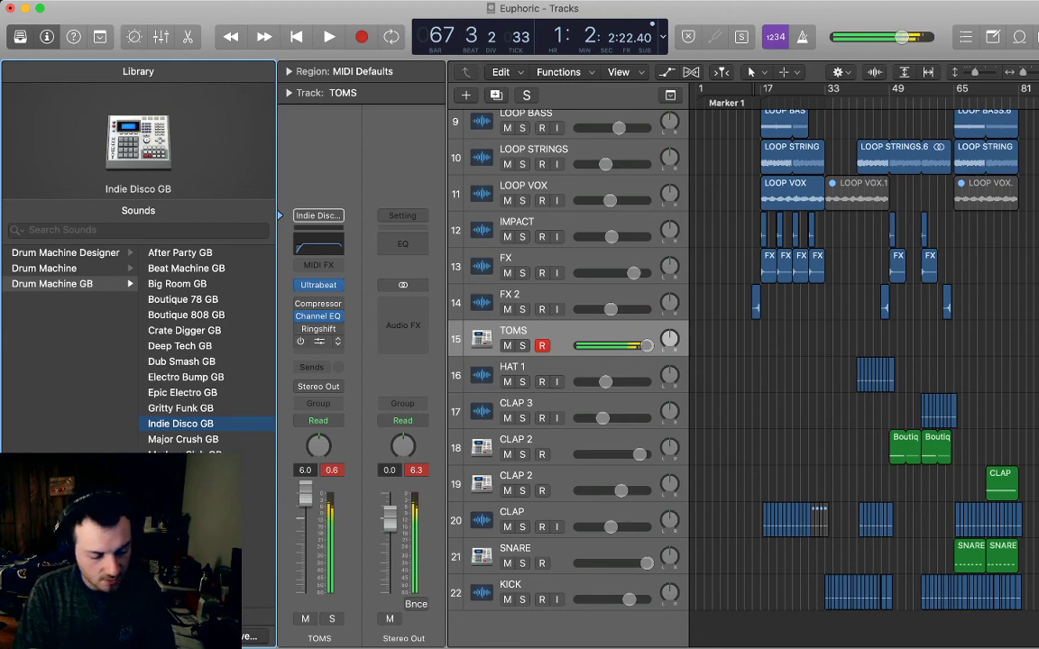
{"action": "mouse_move", "coordinate": [319, 329]}
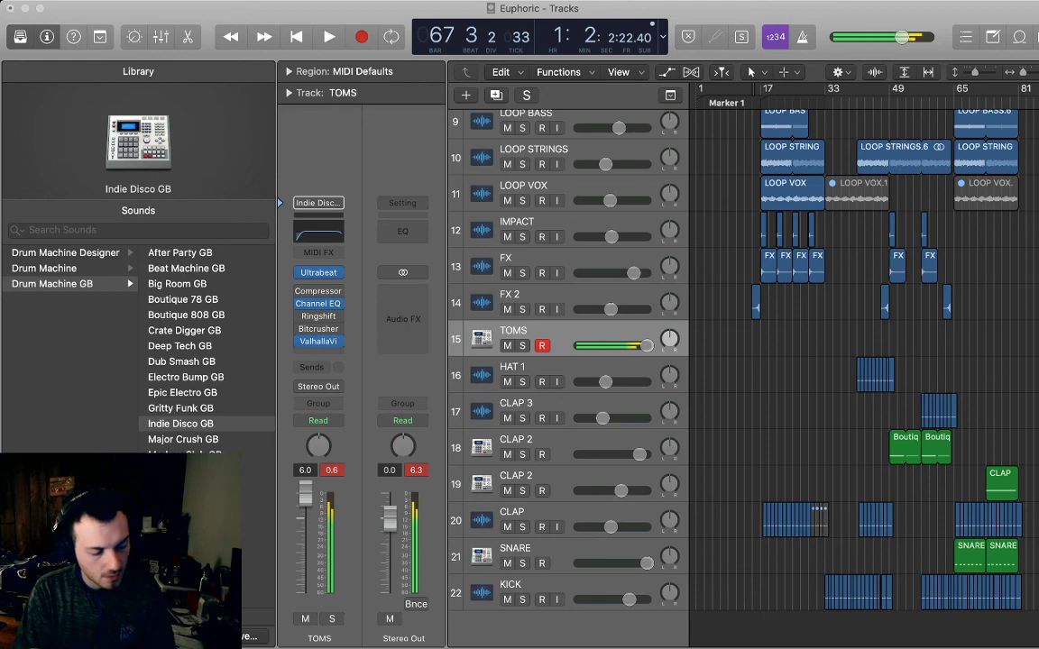
{"action": "key", "text": "super+k"}
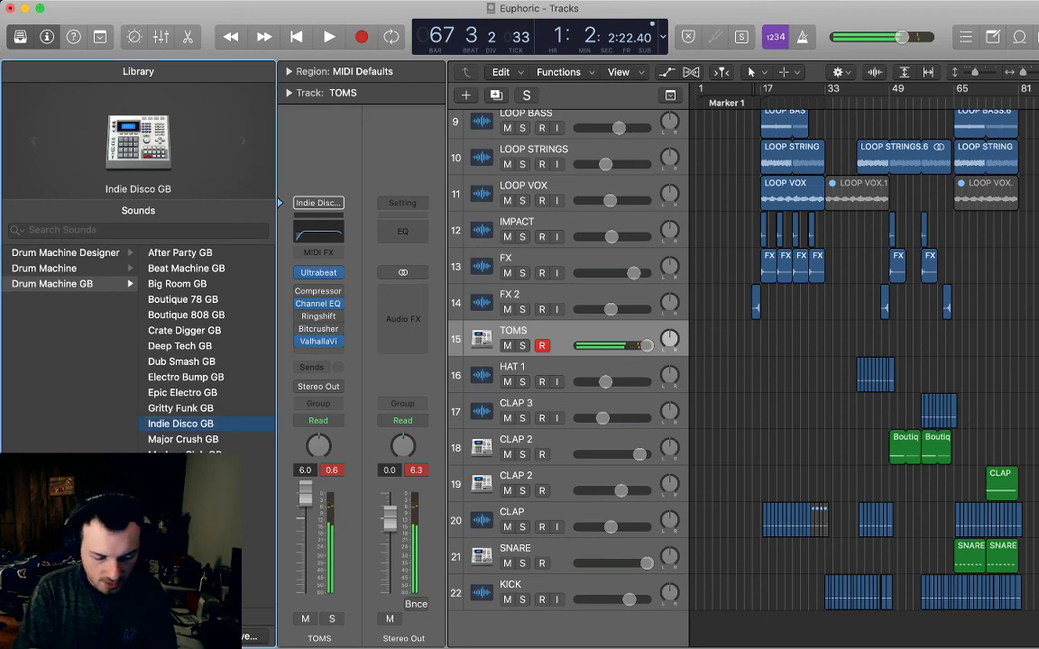
- Record a mid and low tom pattern on the TOMS track from bar 57 to about bar 64
{"action": "scroll", "coordinate": [864, 360], "scroll_direction": "right", "scroll_amount": 2}
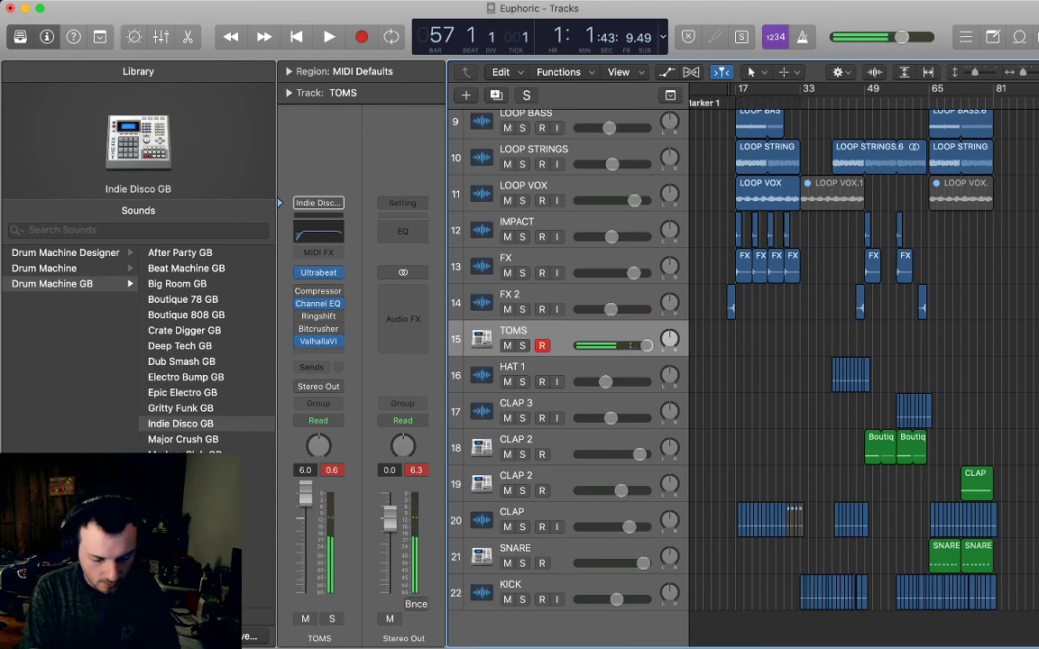
{"action": "key", "text": "r"}
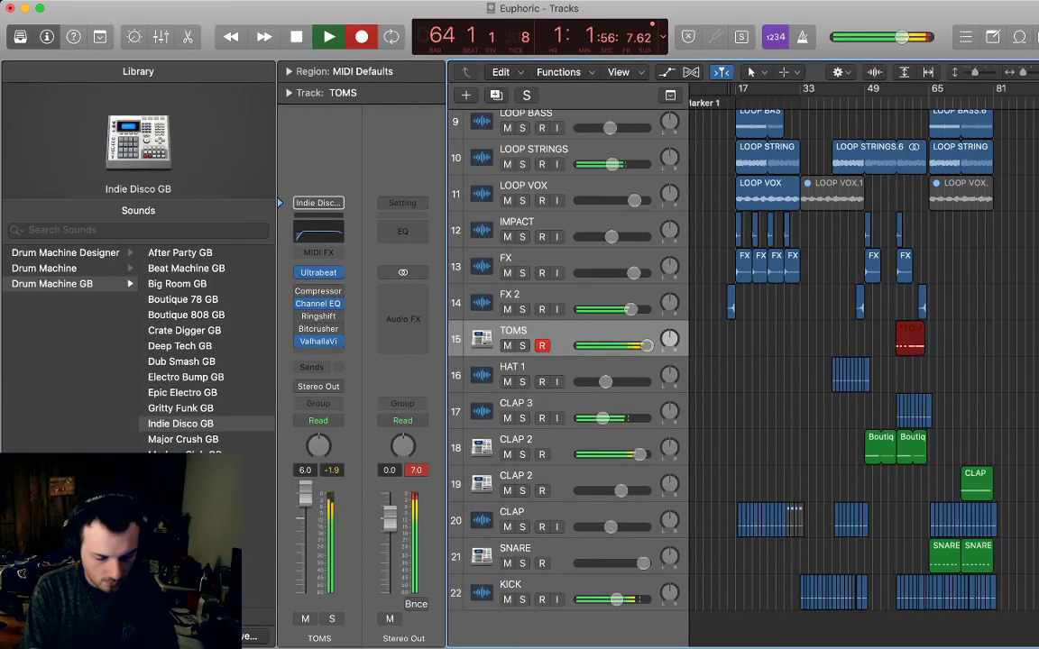
{"action": "key", "text": "space"}
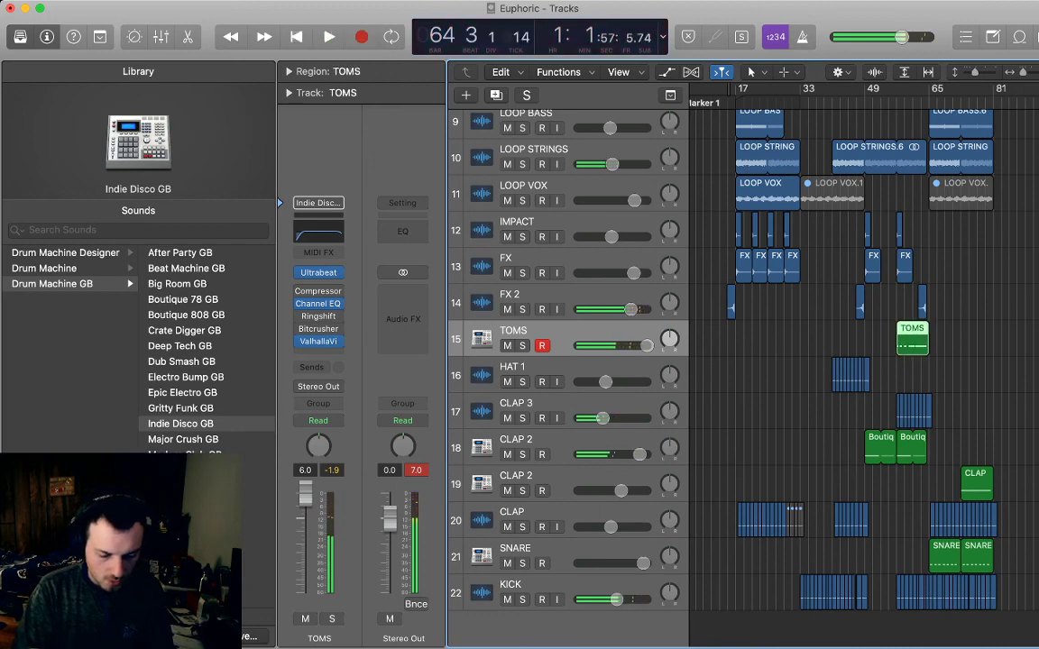
- Quantize all notes of the TOMS region to 1/16 Note and set their velocity to 127
{"action": "key", "text": "p"}
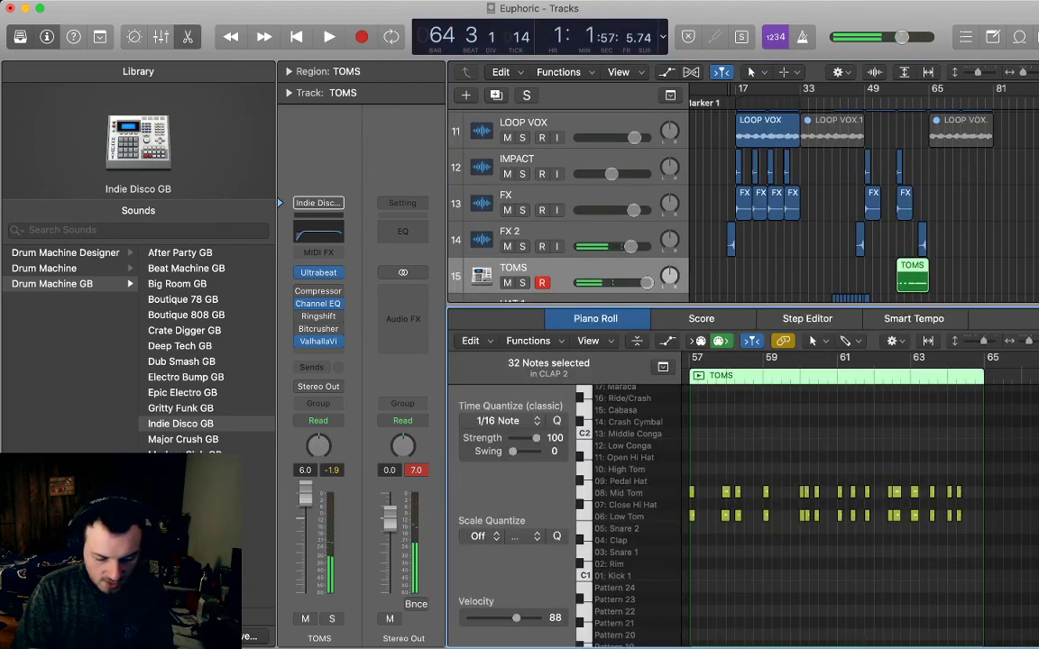
{"action": "key", "text": "super+a"}
{"action": "key", "text": "q"}
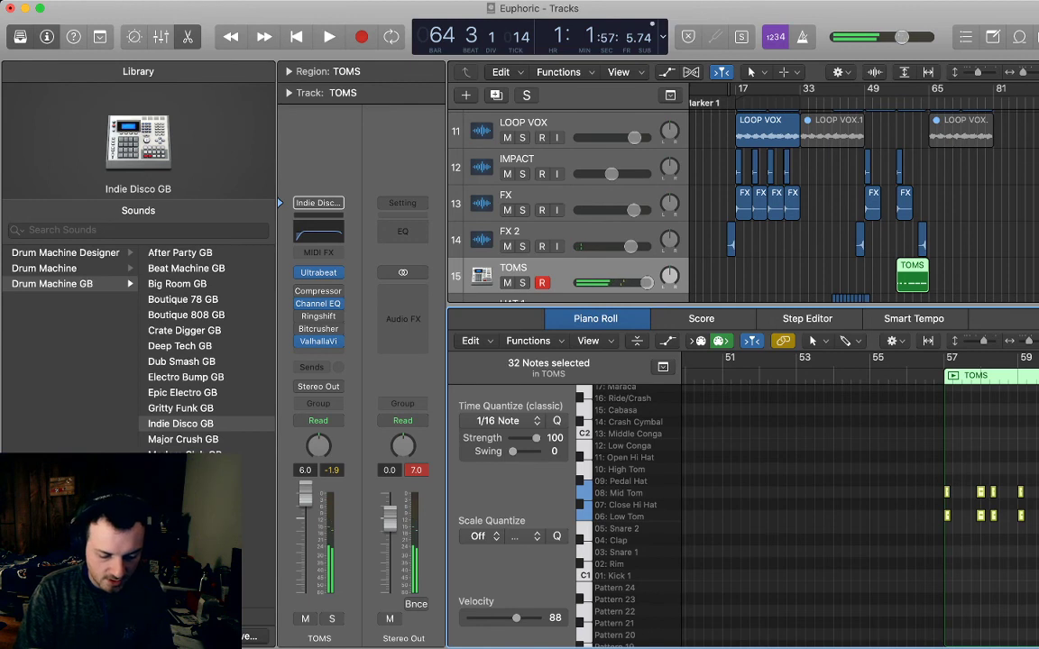
{"action": "scroll", "coordinate": [861, 514], "scroll_direction": "right", "scroll_amount": 4}
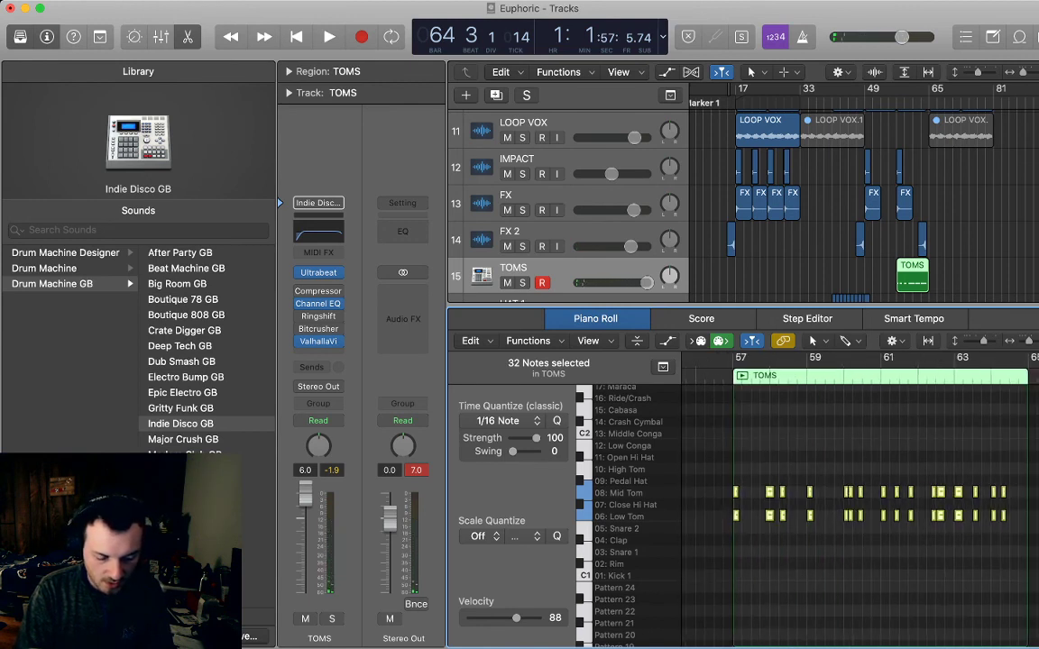
{"action": "left_click_drag", "start_coordinate": [517, 617], "coordinate": [538, 617]}
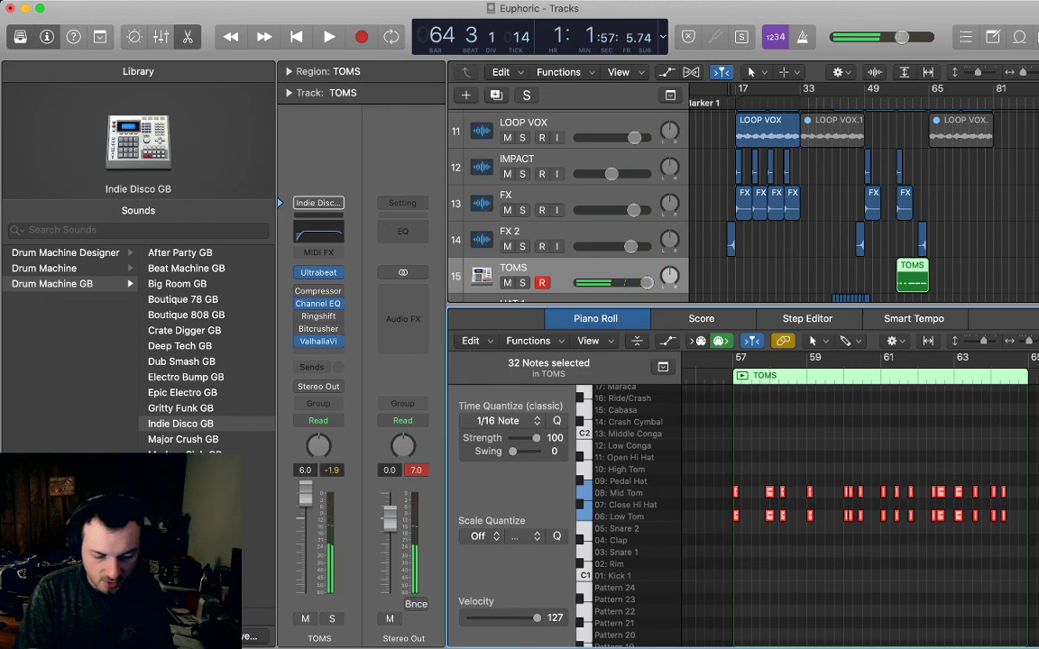
- Enable the Compressor on the TOMS track while playing the new tom part, and stop playback at about bar 65
{"action": "key", "text": "space"}
{"action": "left_click", "coordinate": [817, 243]}
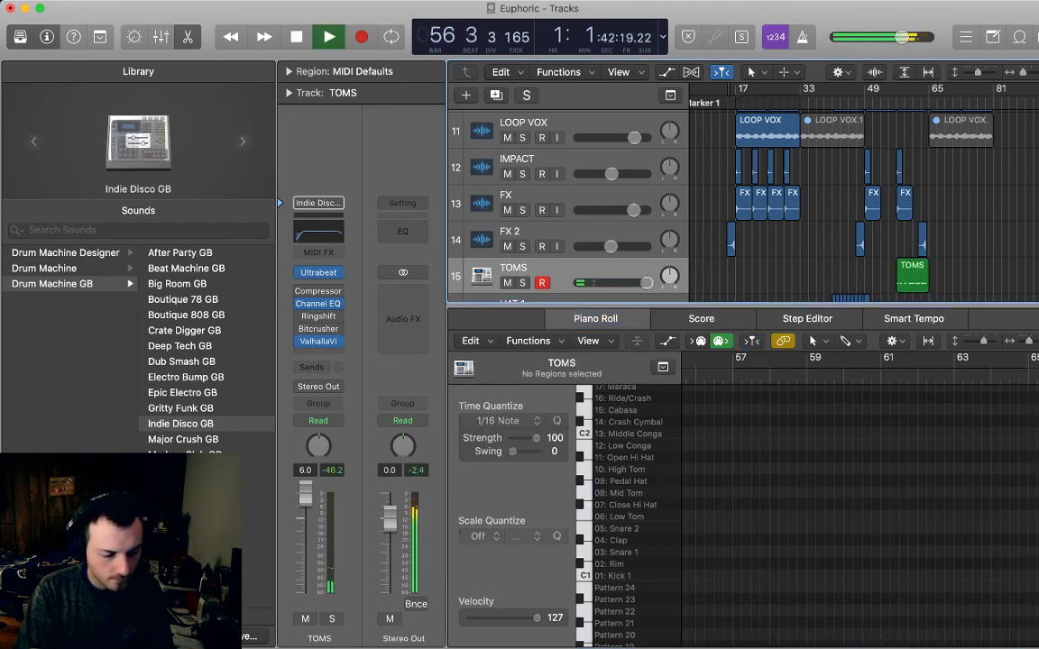
{"action": "key", "text": "e"}
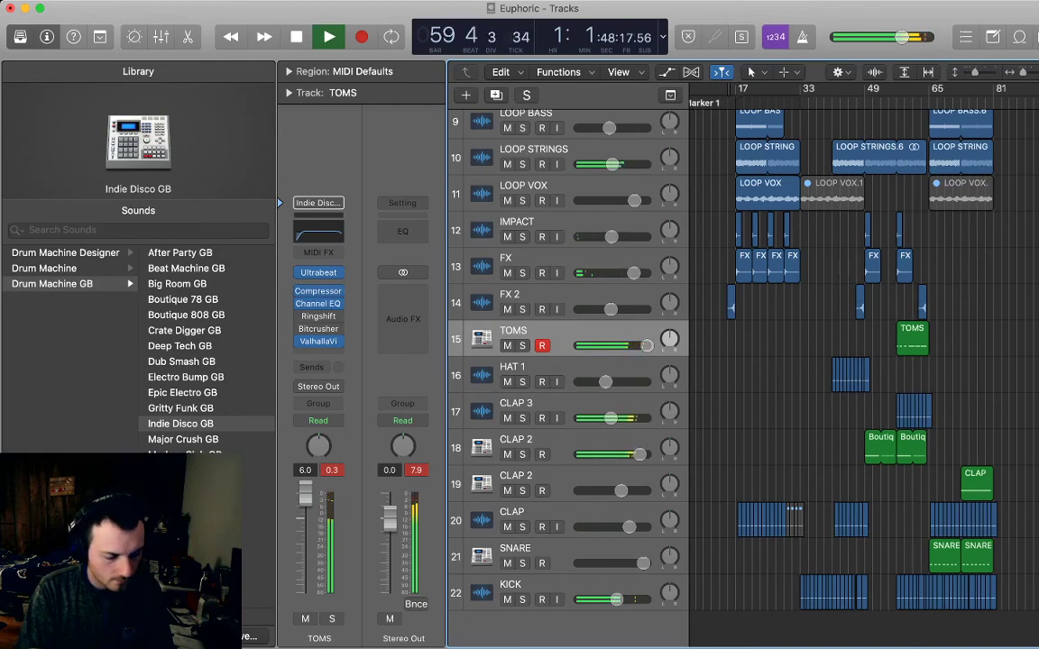
{"action": "left_click", "coordinate": [300, 292]}
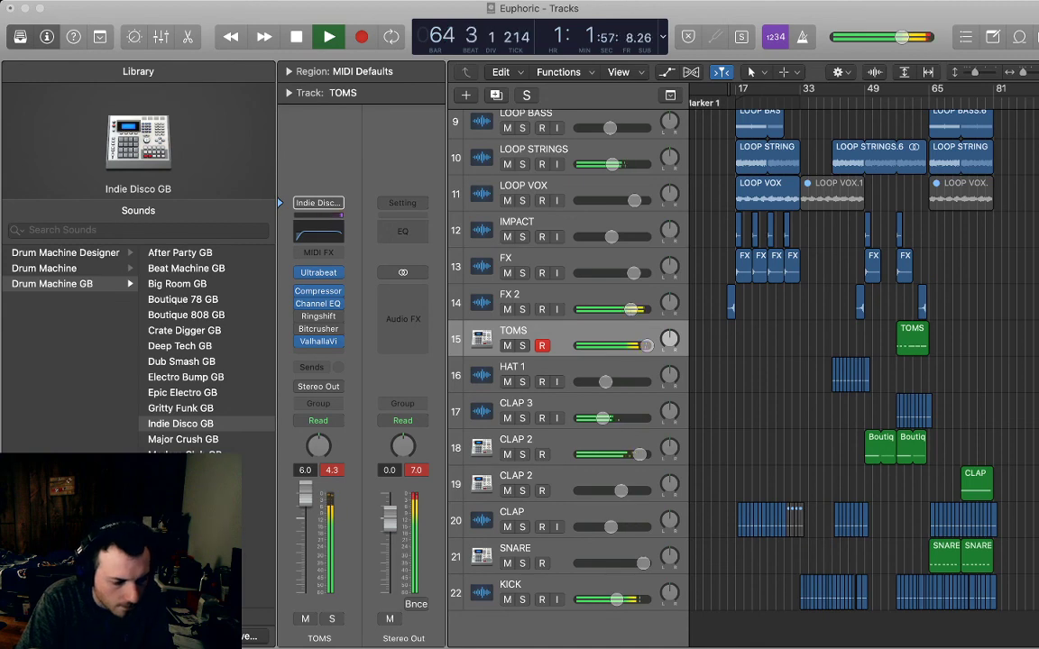
{"action": "key", "text": "space"}
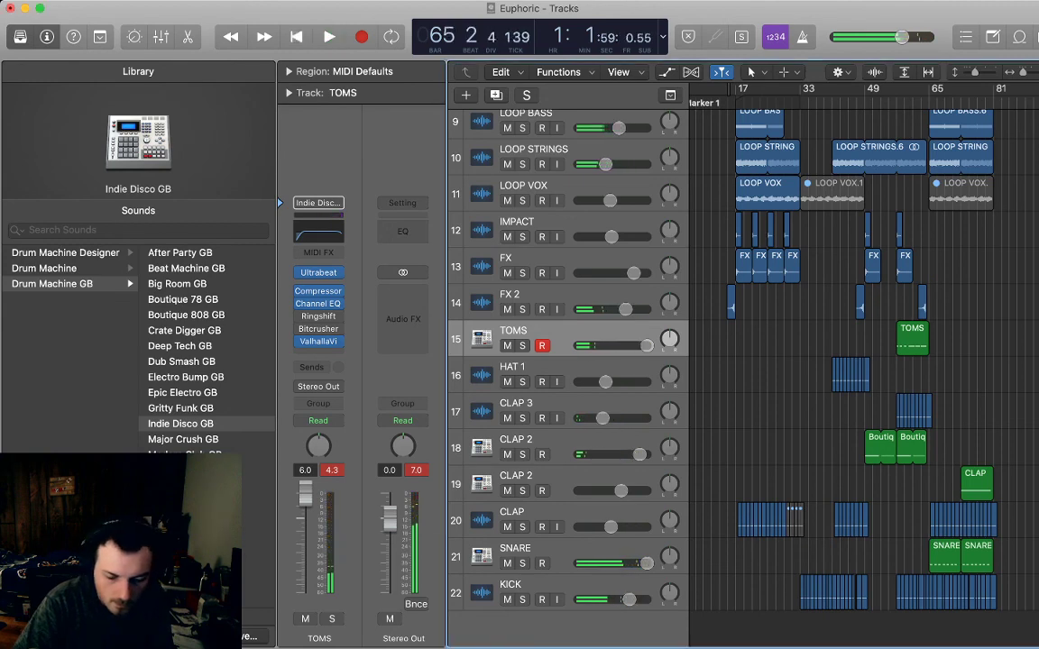
- Repeat the mid and low tom notes from beat 3 of bar 63 onto beat 4, and play back that fill
{"action": "key", "text": "super+Right"}
{"action": "key", "text": "super+Right"}
{"action": "key", "text": "super+Right"}
{"action": "key", "text": "super+Right"}
{"action": "double_click", "coordinate": [846, 338]}
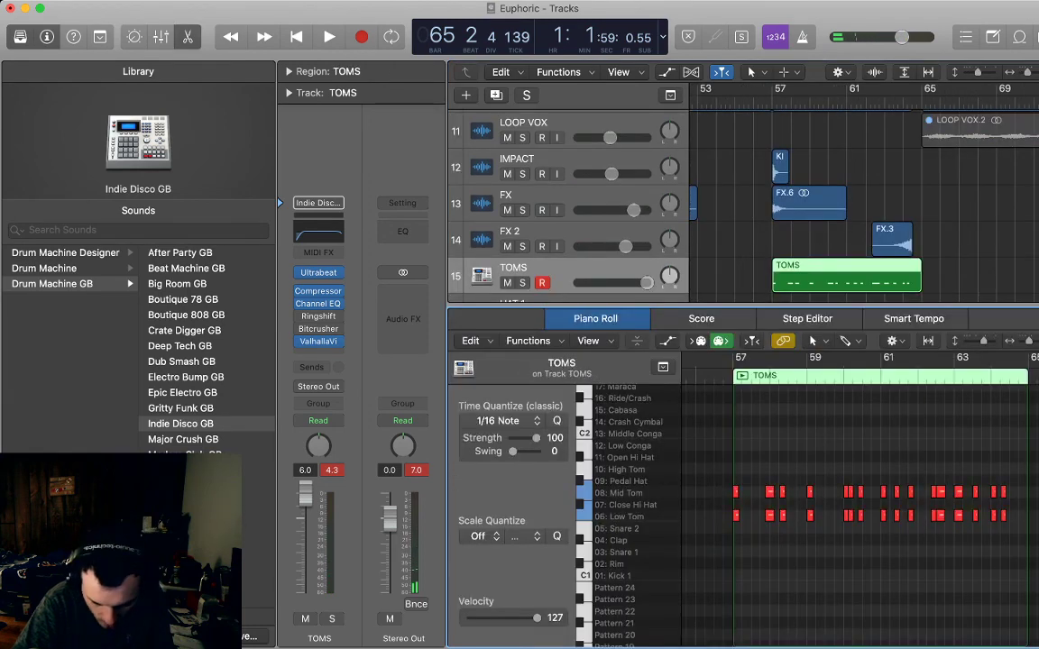
{"action": "scroll", "coordinate": [857, 514], "scroll_direction": "right", "scroll_amount": 3}
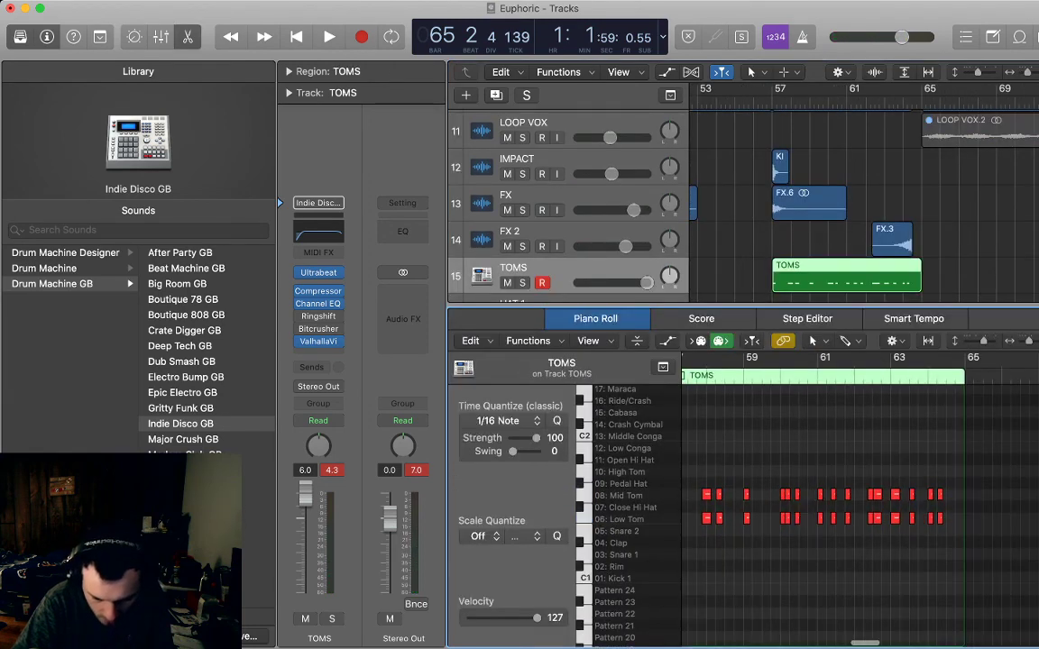
{"action": "key", "text": "super+Right"}
{"action": "key", "text": "super+Right"}
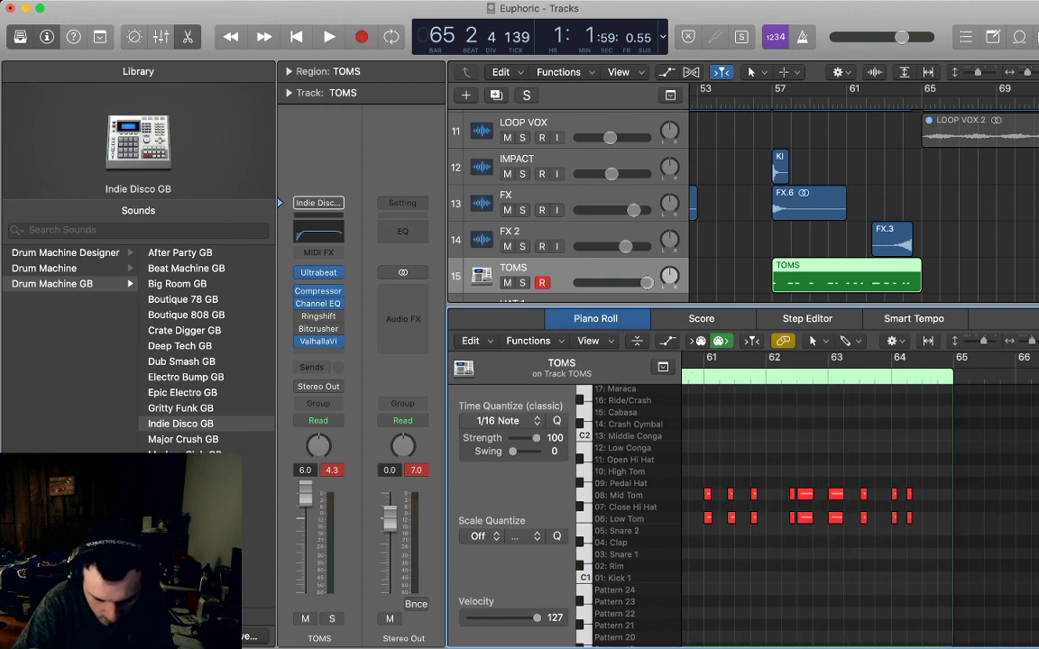
{"action": "left_click_drag", "start_coordinate": [870, 471], "coordinate": [898, 526]}
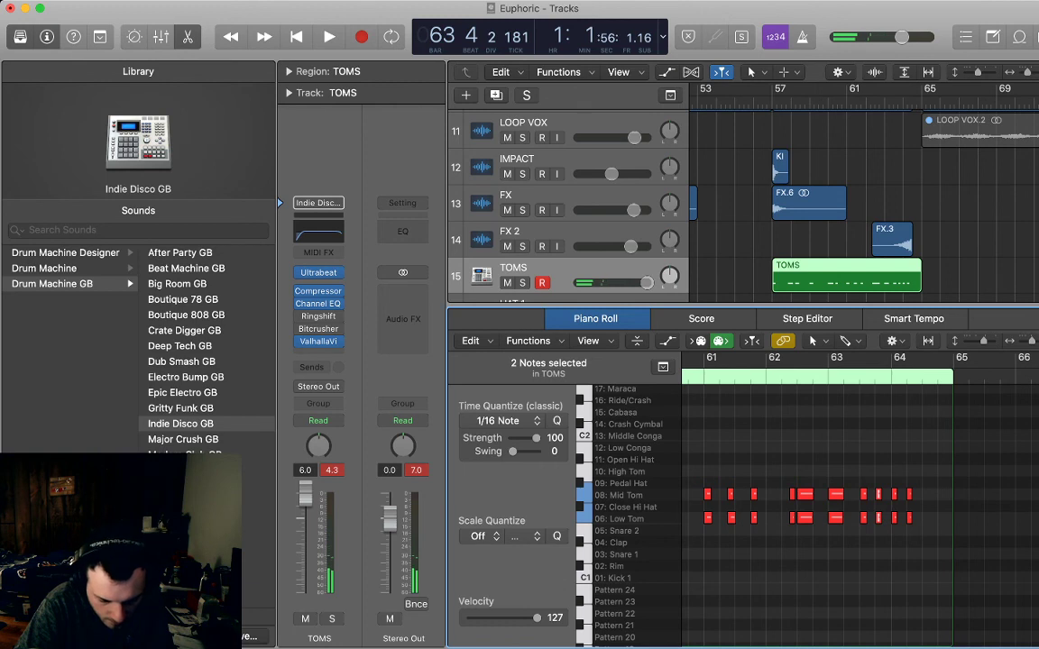
{"action": "key", "text": "space"}
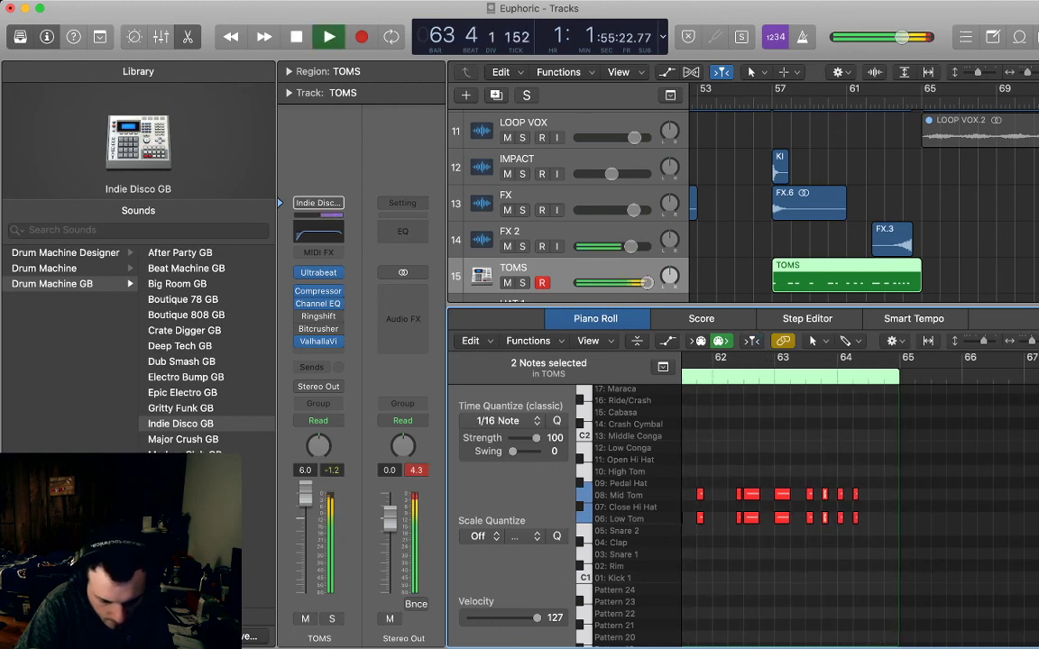
{"action": "key", "text": "space"}
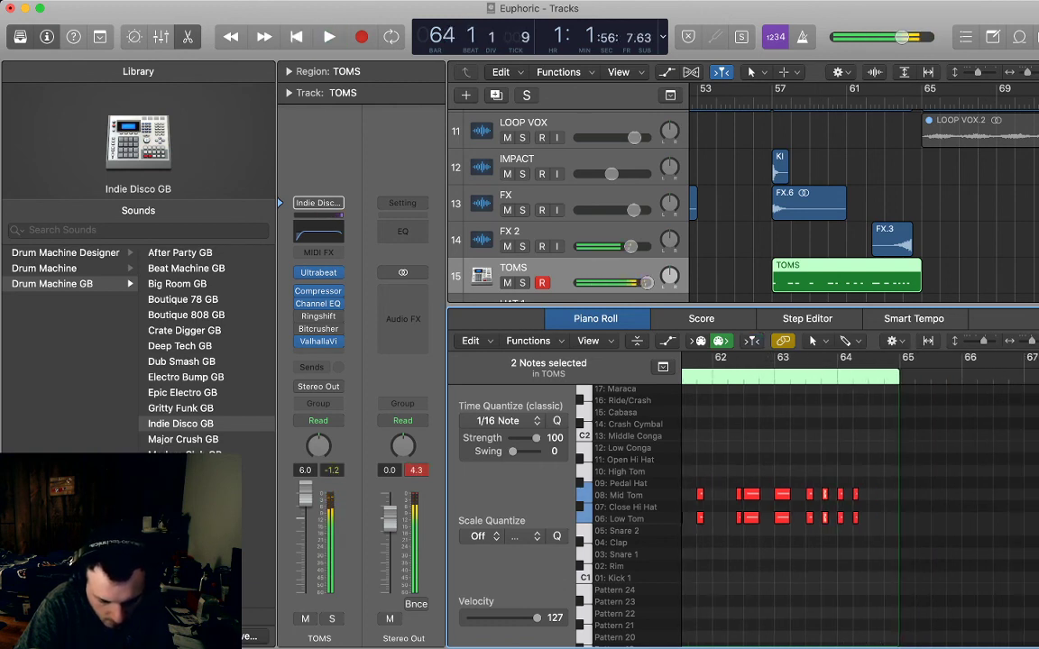
- Move the last two tom notes half a beat earlier in bar 64 and repeat that bar's four notes from beat 2
{"action": "key", "text": "super+Right"}
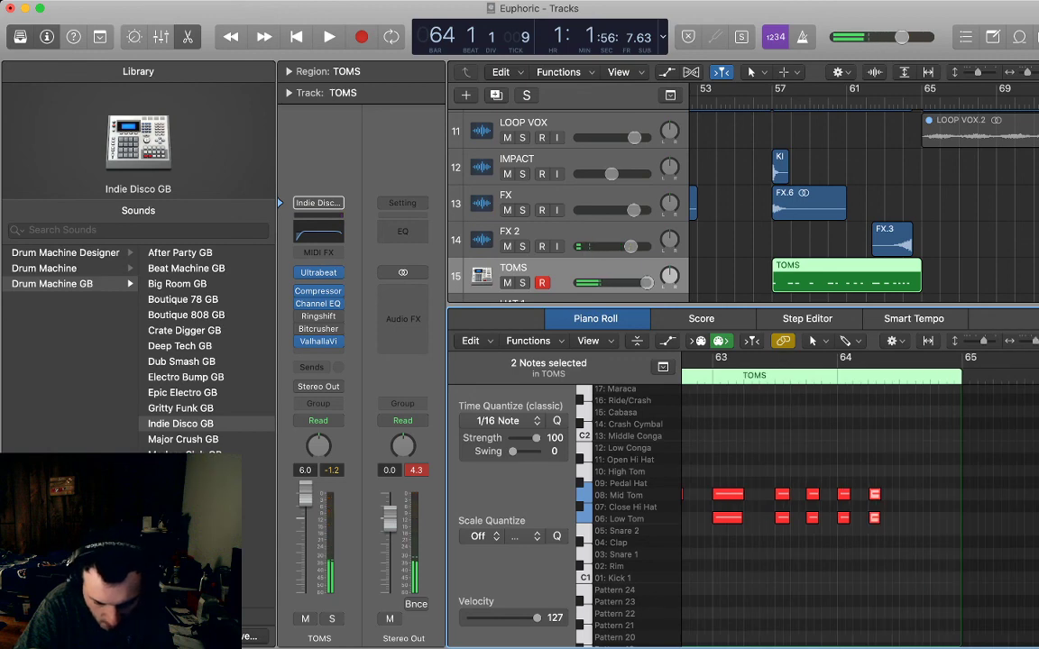
{"action": "scroll", "coordinate": [856, 505], "scroll_direction": "right", "scroll_amount": 2}
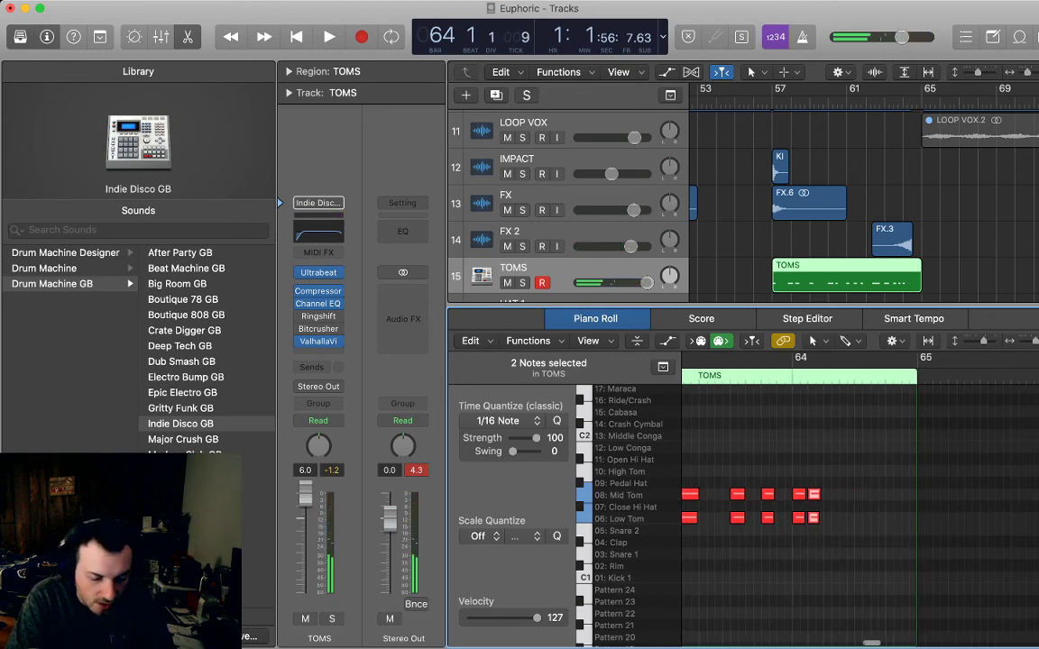
{"action": "key", "text": "super+Right"}
{"action": "left_click_drag", "start_coordinate": [771, 469], "coordinate": [859, 536]}
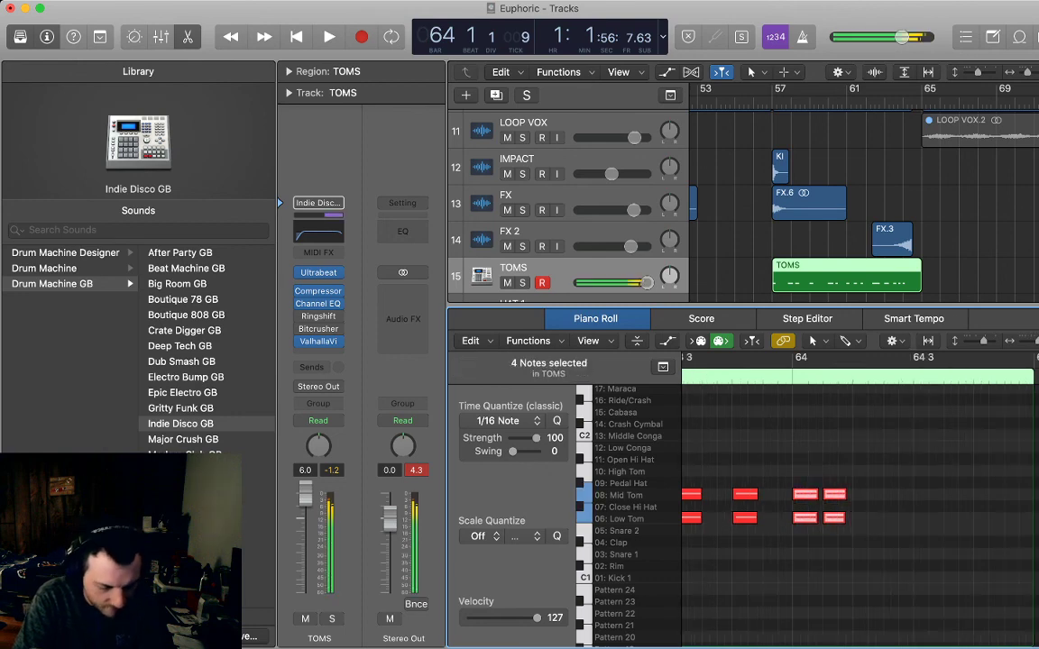
{"action": "key", "text": "period"}
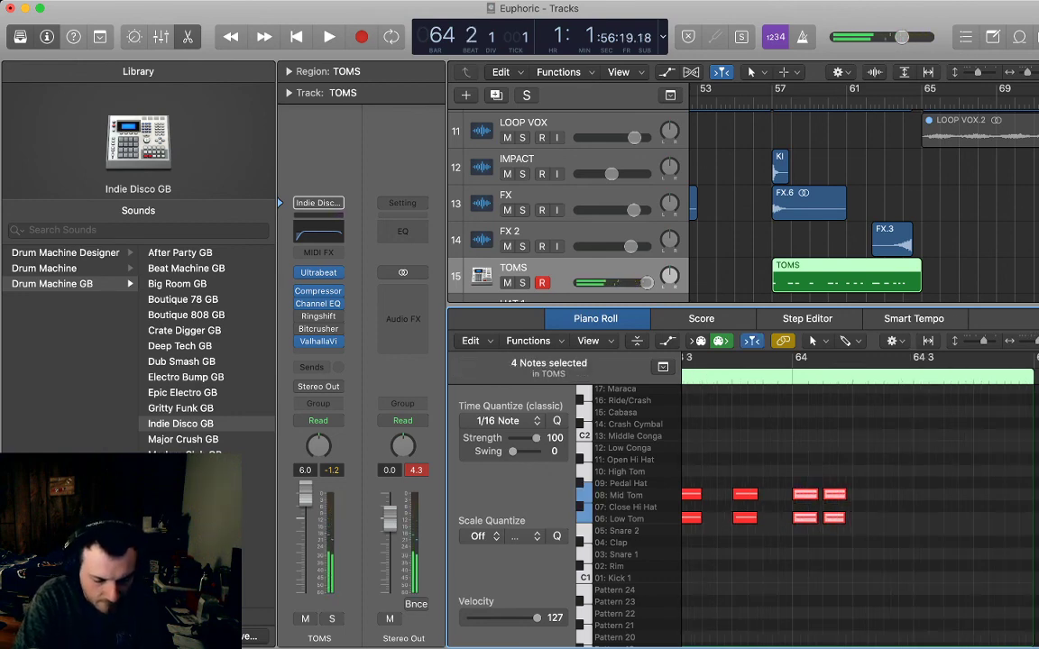
{"action": "key", "text": "super+r"}
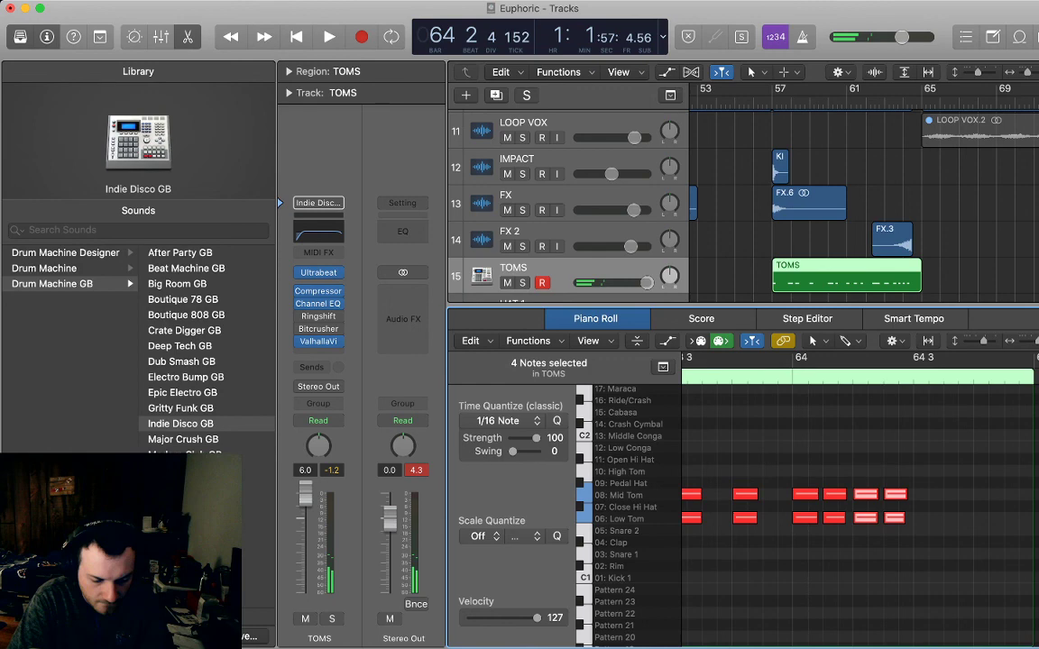
{"action": "left_click", "coordinate": [938, 551]}
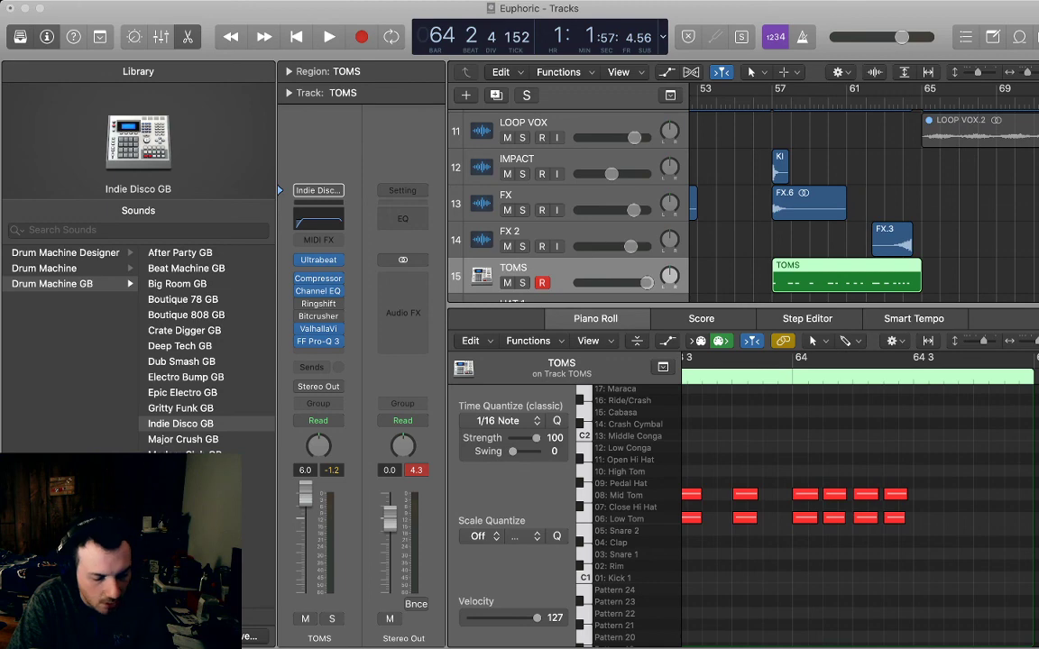
- Play back the toms fill into the bar 65 section with the note editor closed and the whole arrangement in view
{"action": "key", "text": "space"}
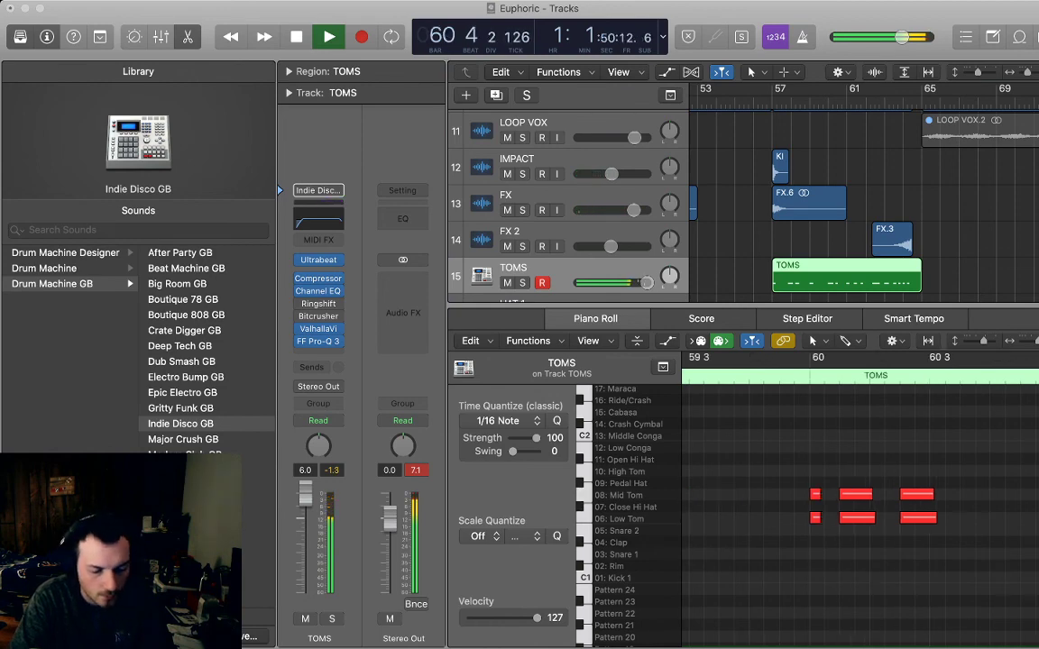
{"action": "key", "text": "e"}
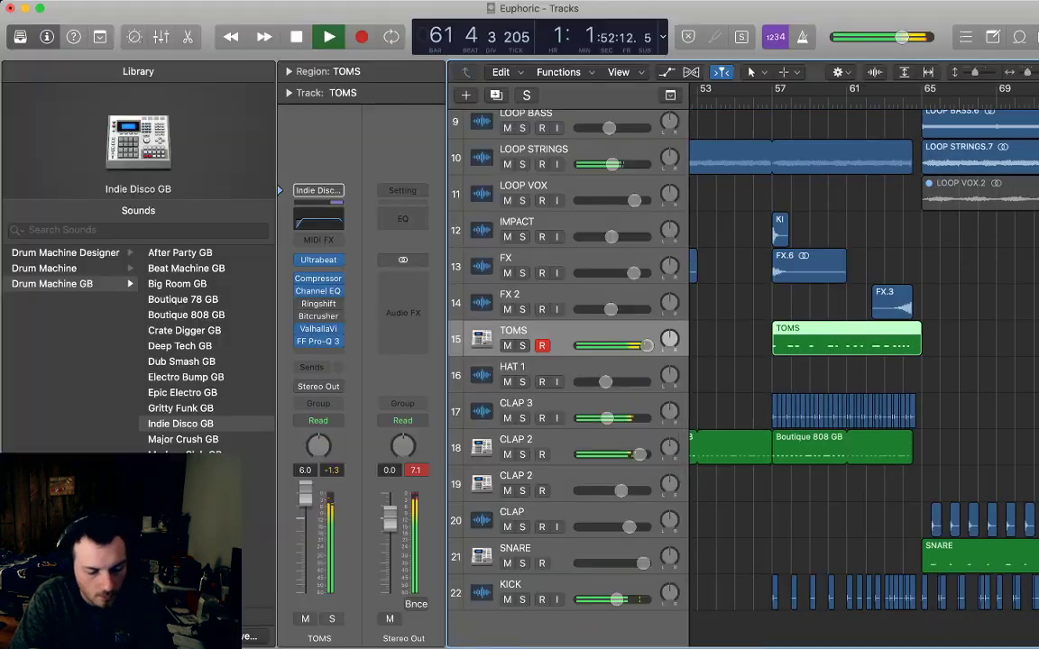
{"action": "left_click", "coordinate": [762, 304]}
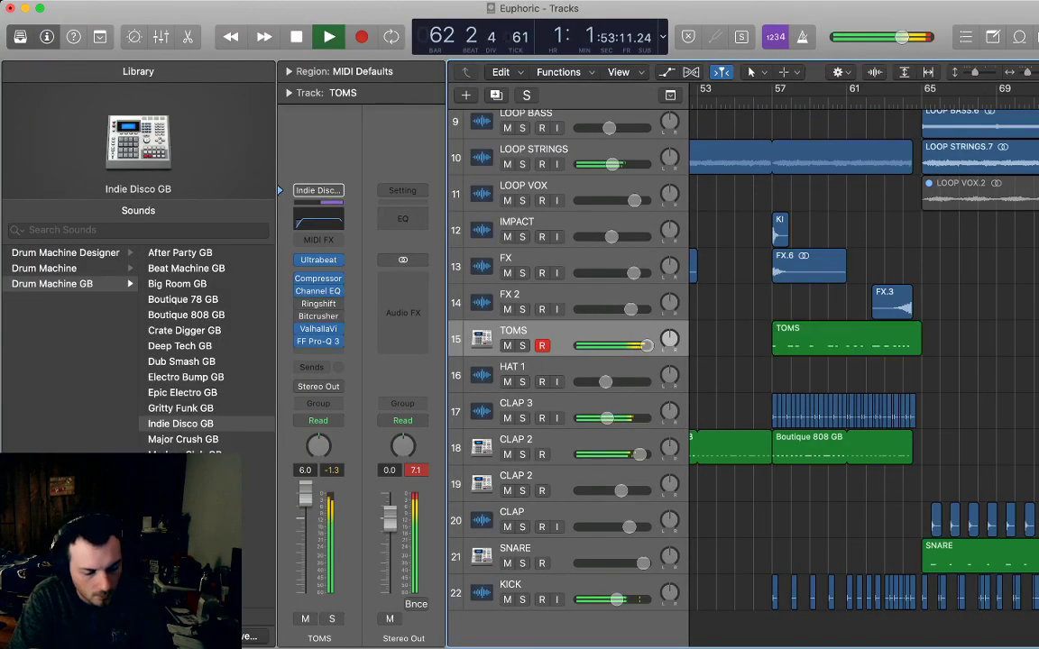
{"action": "key", "text": "super+Left"}
{"action": "key", "text": "super+Left"}
{"action": "key", "text": "super+Left"}
{"action": "key", "text": "super+Left"}
{"action": "key", "text": "super+Left"}
{"action": "key", "text": "super+Left"}
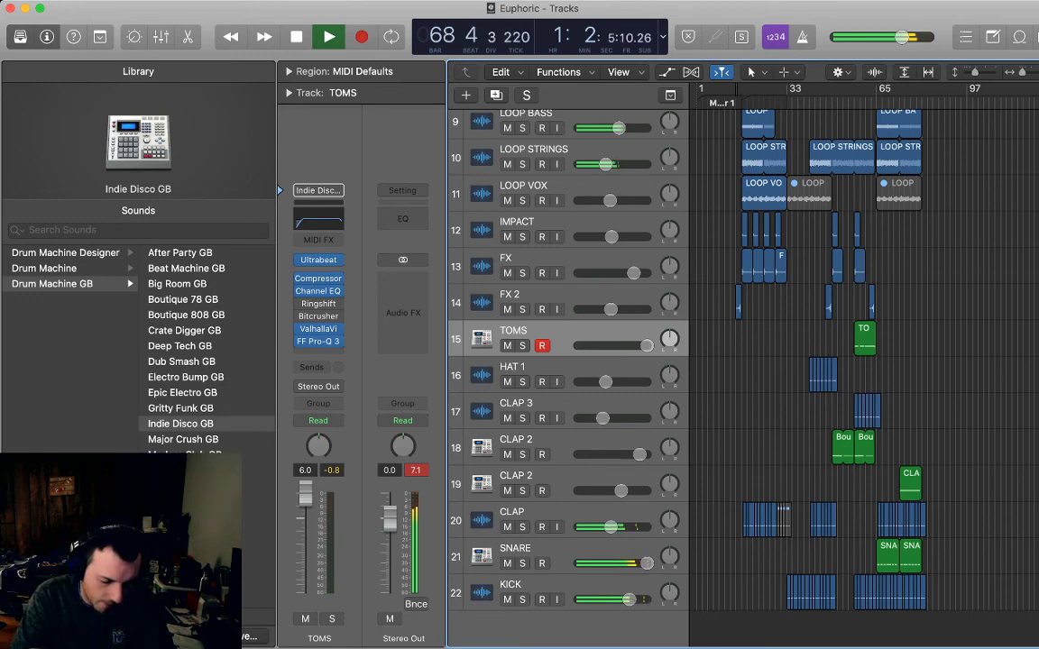
- Enable the Compressor on the KICK track during playback, clear the region selection, and stop at about bar 81
{"action": "left_click", "coordinate": [577, 586]}
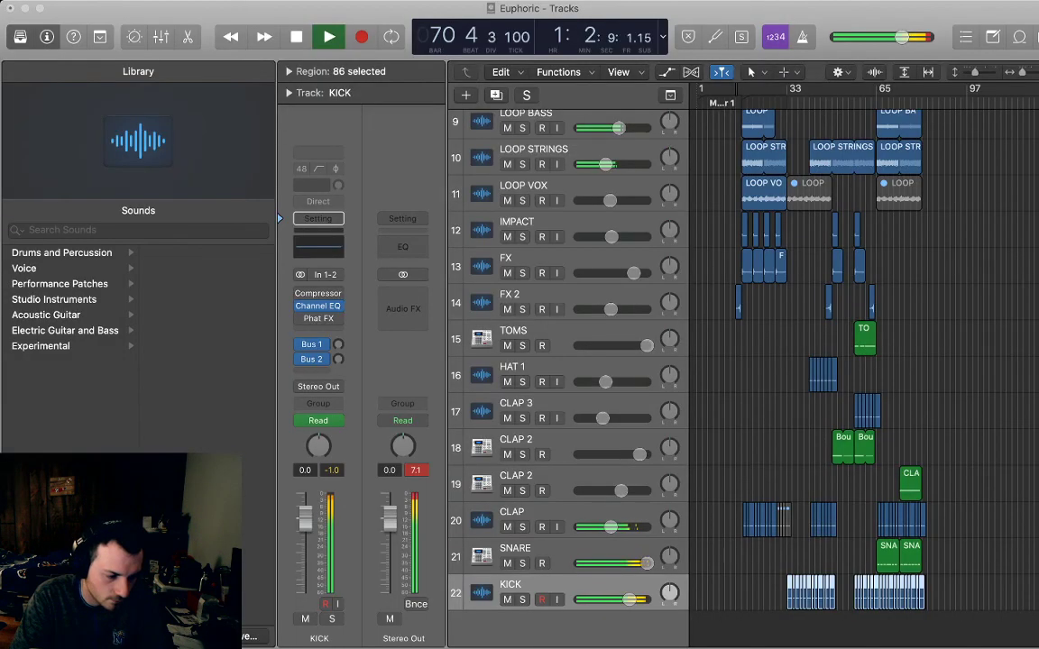
{"action": "left_click", "coordinate": [299, 294]}
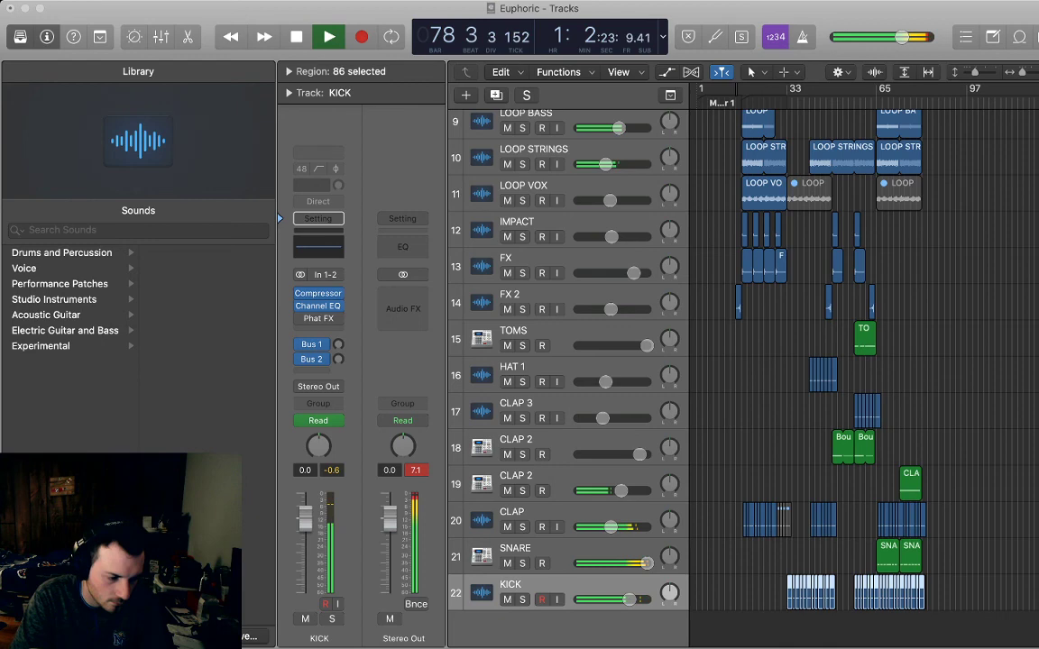
{"action": "left_click", "coordinate": [981, 506]}
{"action": "left_click", "coordinate": [981, 505]}
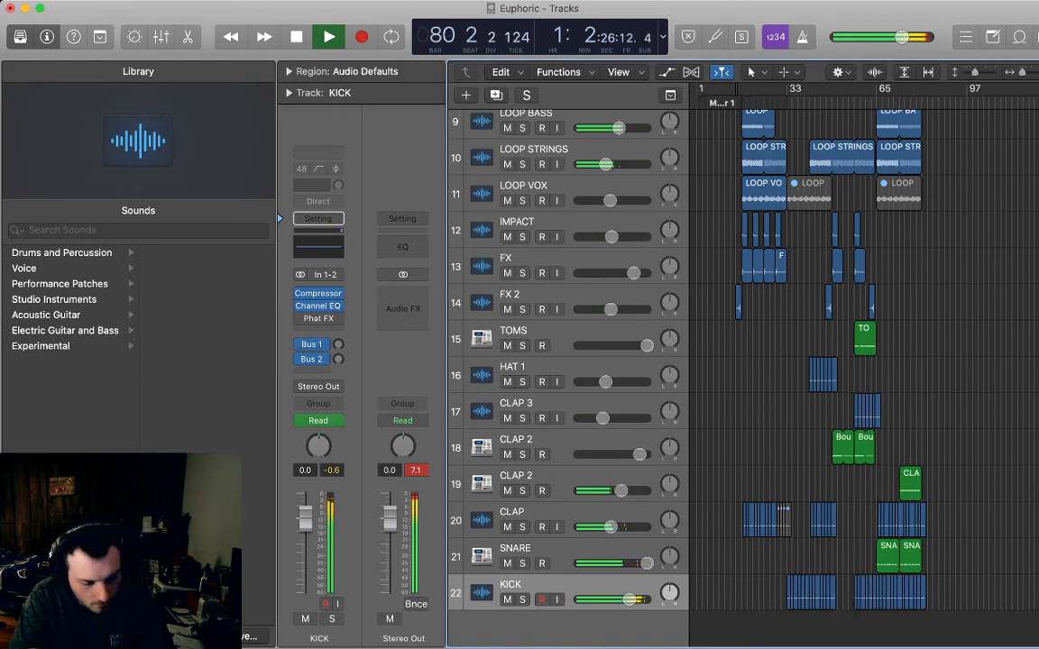
{"action": "key", "text": "space"}
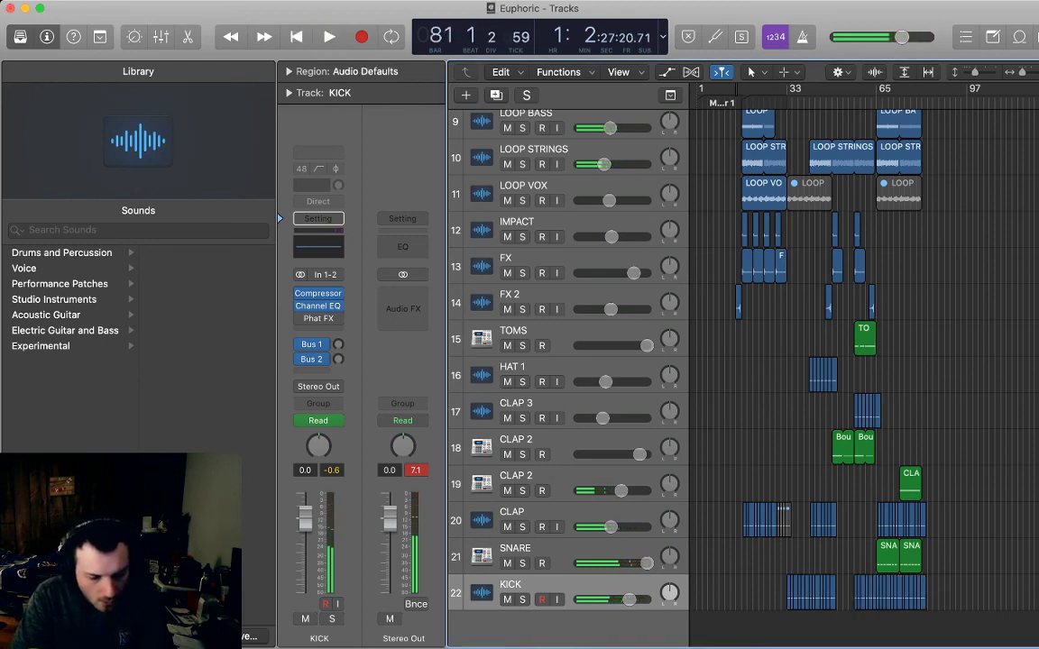
- Lower the KICK track's volume automation from bar 65 onward to -1.1 dB, and hide the automation
{"action": "key", "text": "a"}
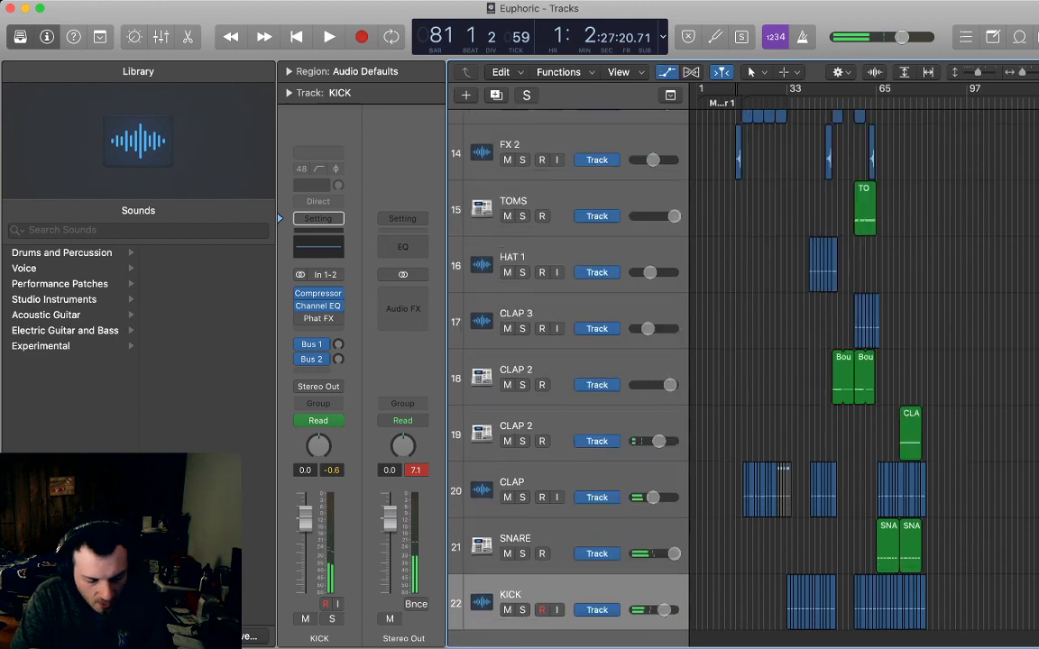
{"action": "left_click_drag", "start_coordinate": [696, 587], "coordinate": [696, 584]}
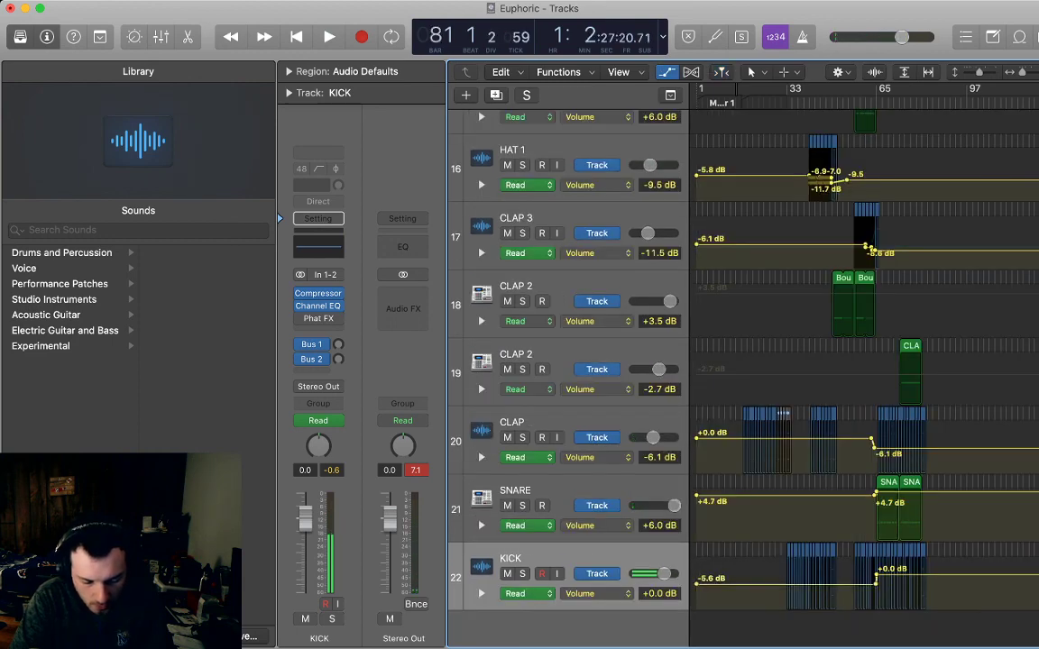
{"action": "left_click", "coordinate": [876, 575]}
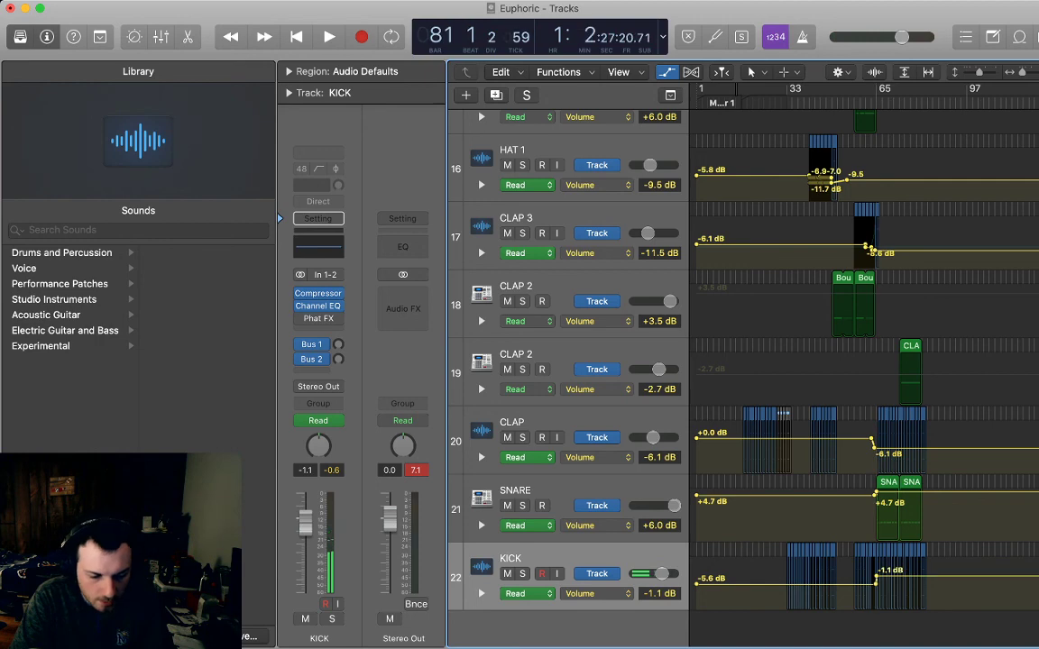
{"action": "key", "text": "a"}
{"action": "key", "text": "super+Up"}
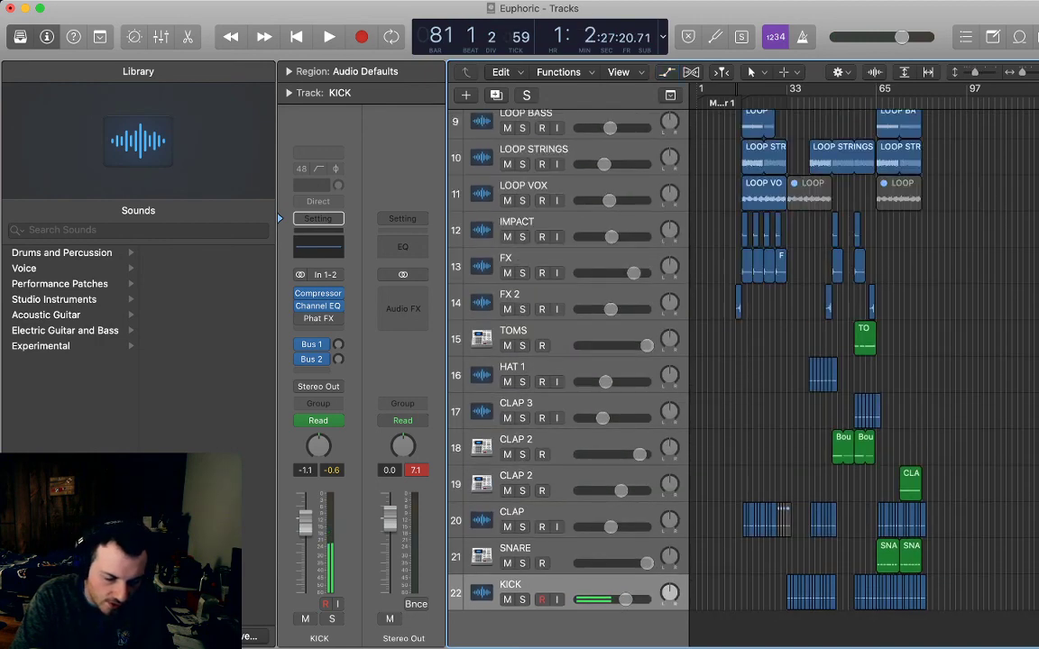
- Mute the LOOP MAIN track and play the arrangement from the beginning
{"action": "scroll", "coordinate": [865, 377], "scroll_direction": "up", "scroll_amount": 7}
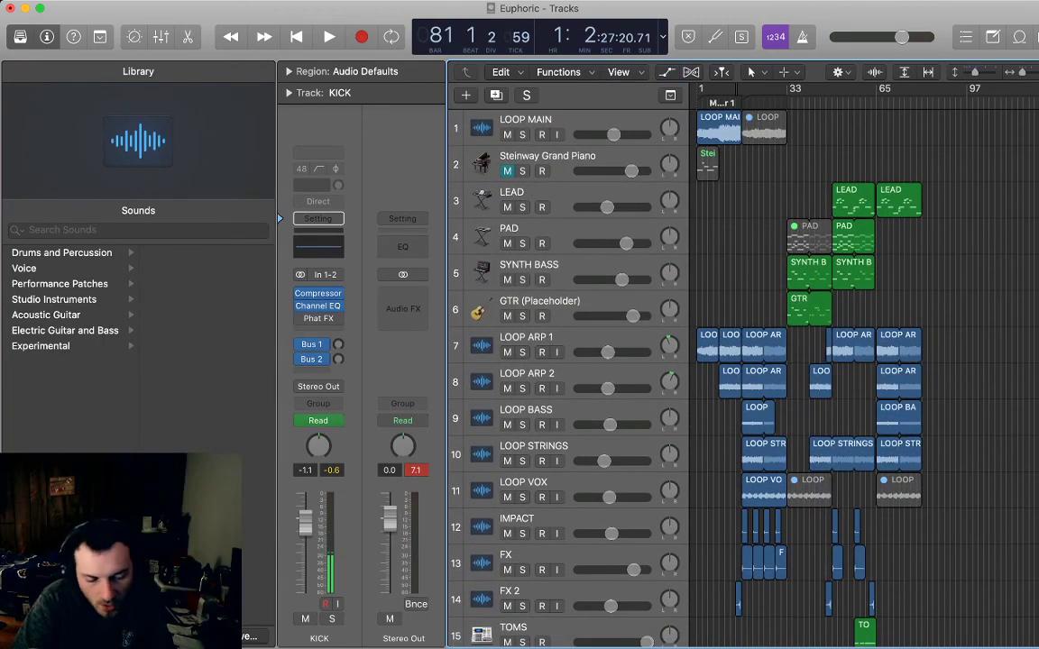
{"action": "key", "text": "Return"}
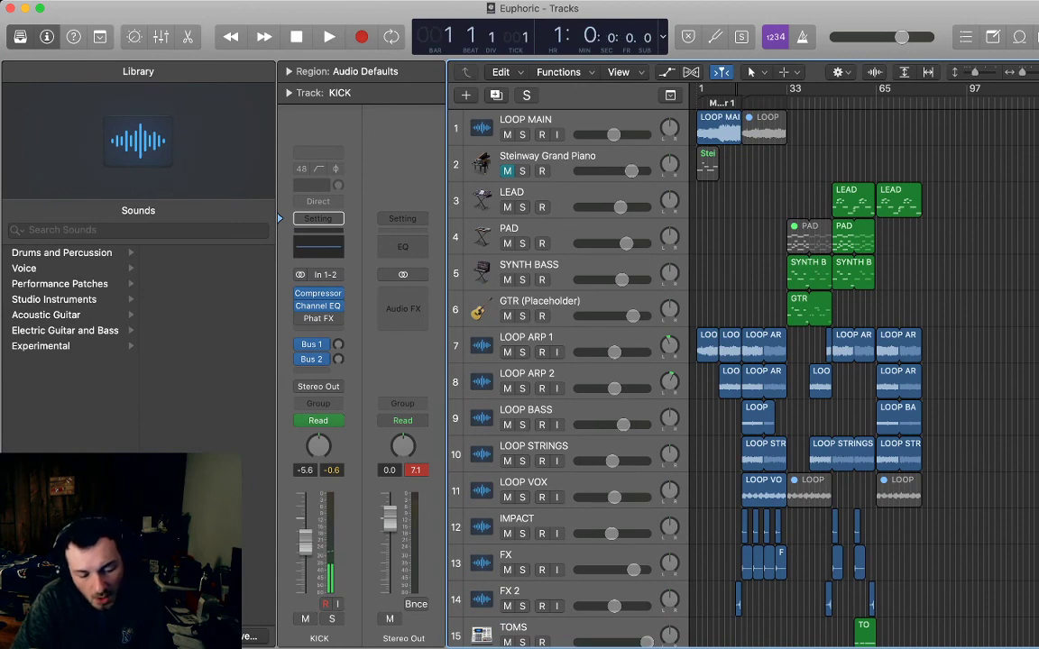
{"action": "left_click", "coordinate": [507, 135]}
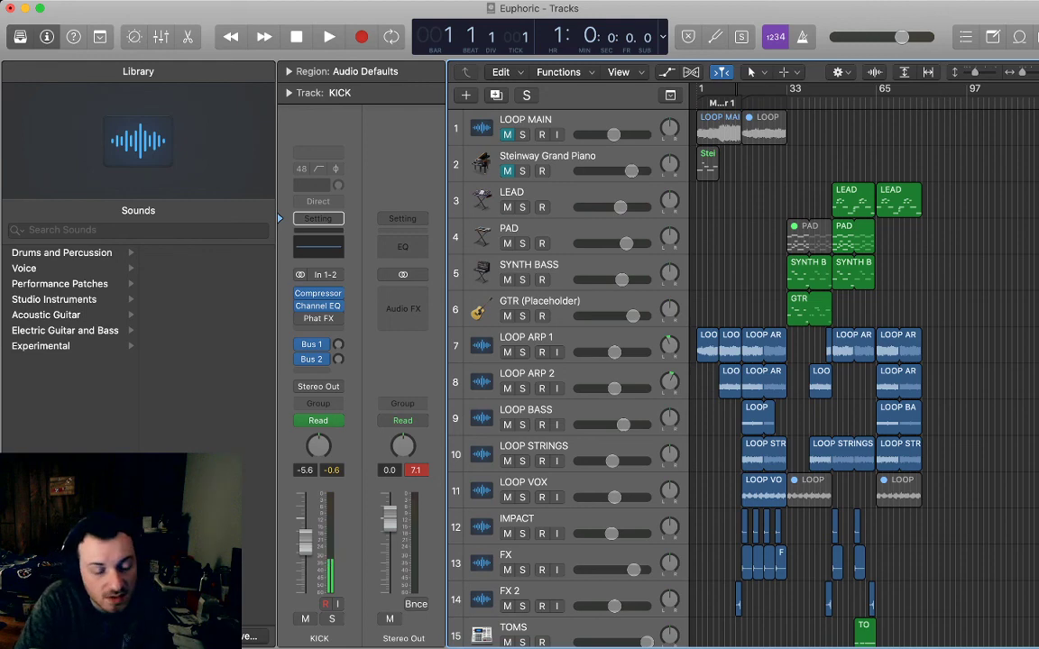
{"action": "scroll", "coordinate": [743, 369], "scroll_direction": "up", "scroll_amount": 1}
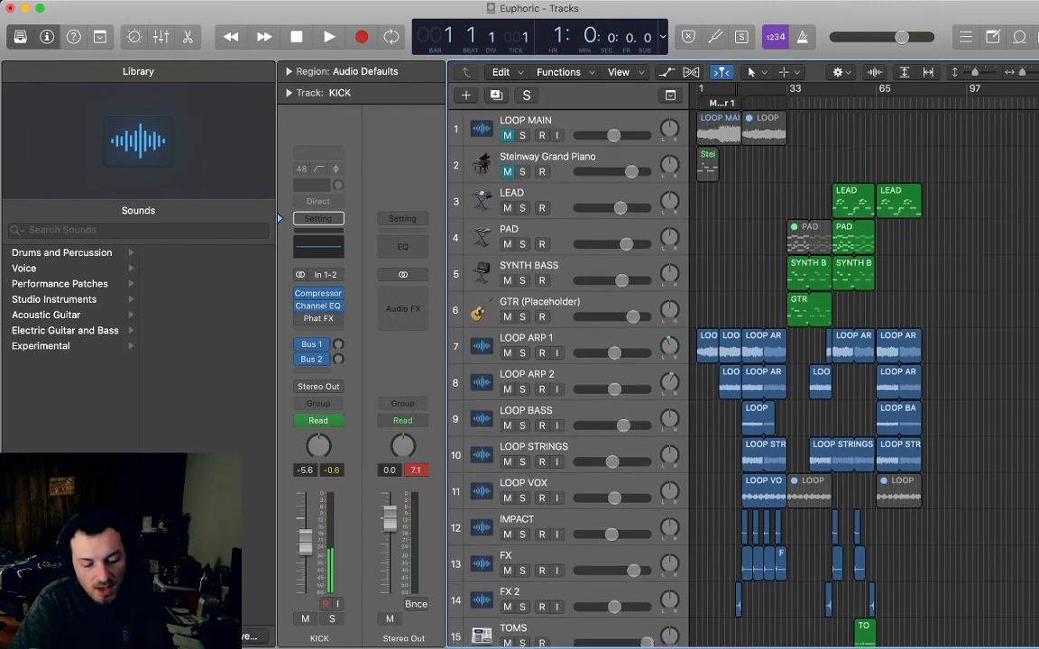
{"action": "scroll", "coordinate": [812, 361], "scroll_direction": "down", "scroll_amount": 5}
{"action": "scroll", "coordinate": [812, 360], "scroll_direction": "up", "scroll_amount": 2}
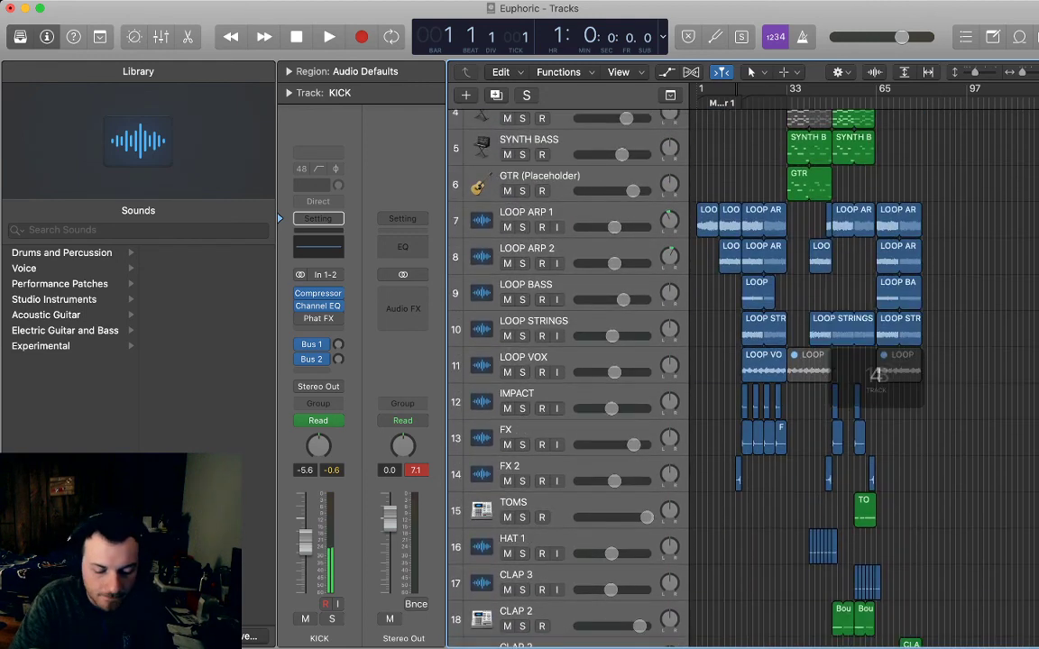
{"action": "scroll", "coordinate": [812, 361], "scroll_direction": "down", "scroll_amount": 5}
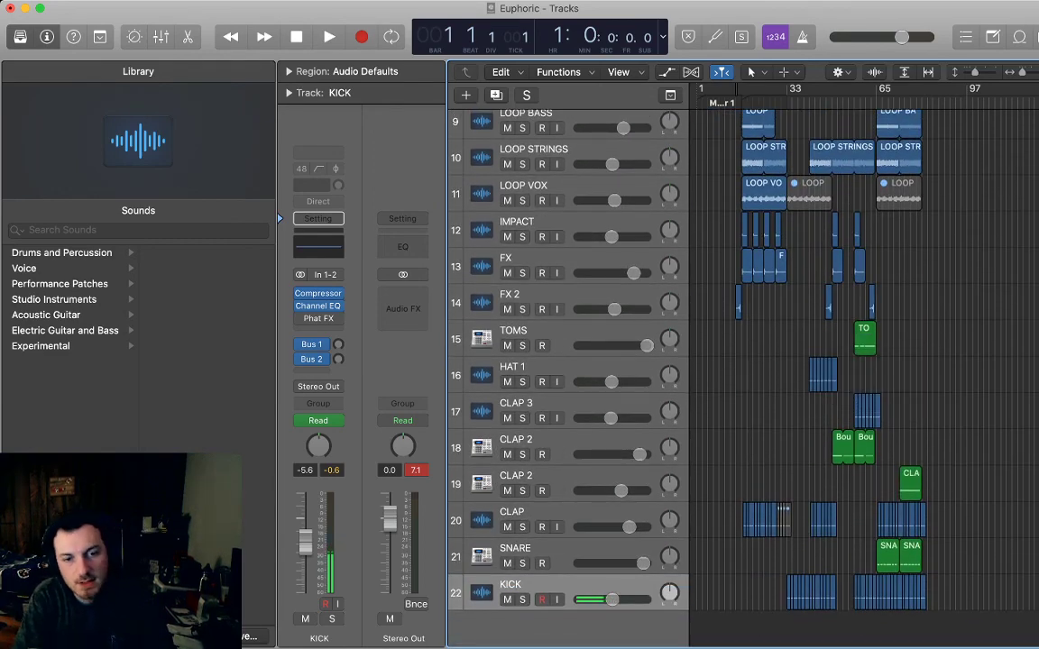
{"action": "scroll", "coordinate": [812, 360], "scroll_direction": "up", "scroll_amount": 8}
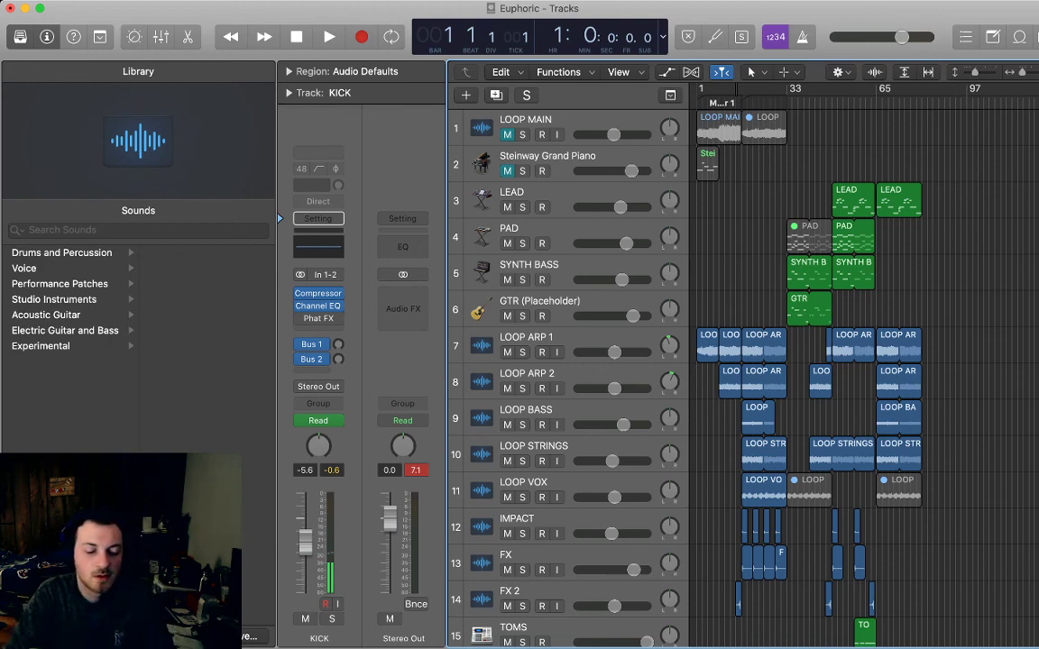
{"action": "key", "text": "space"}
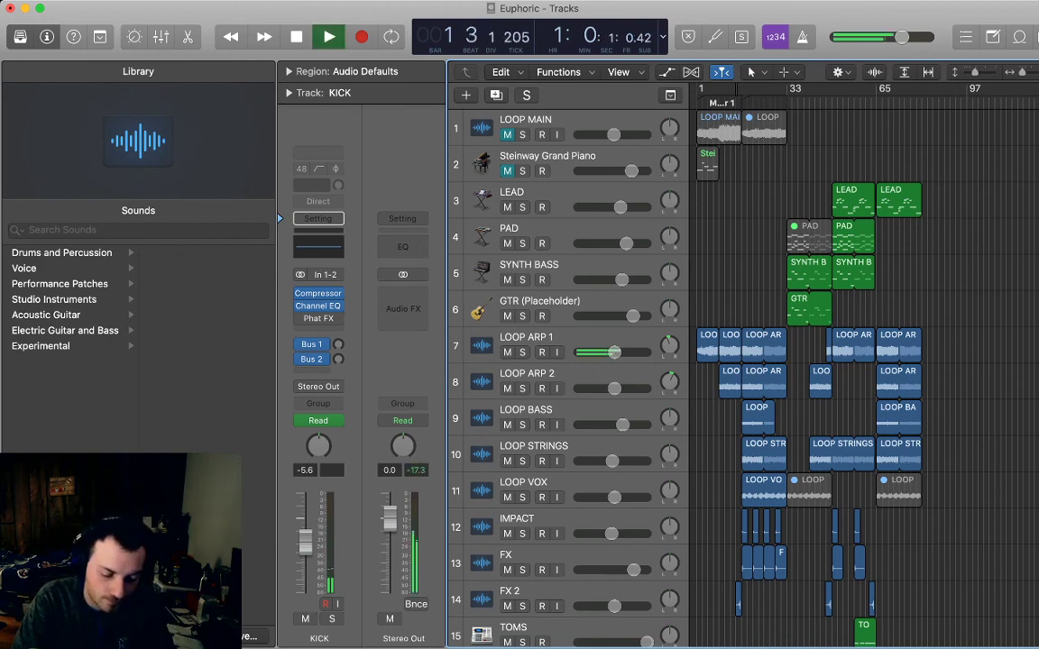